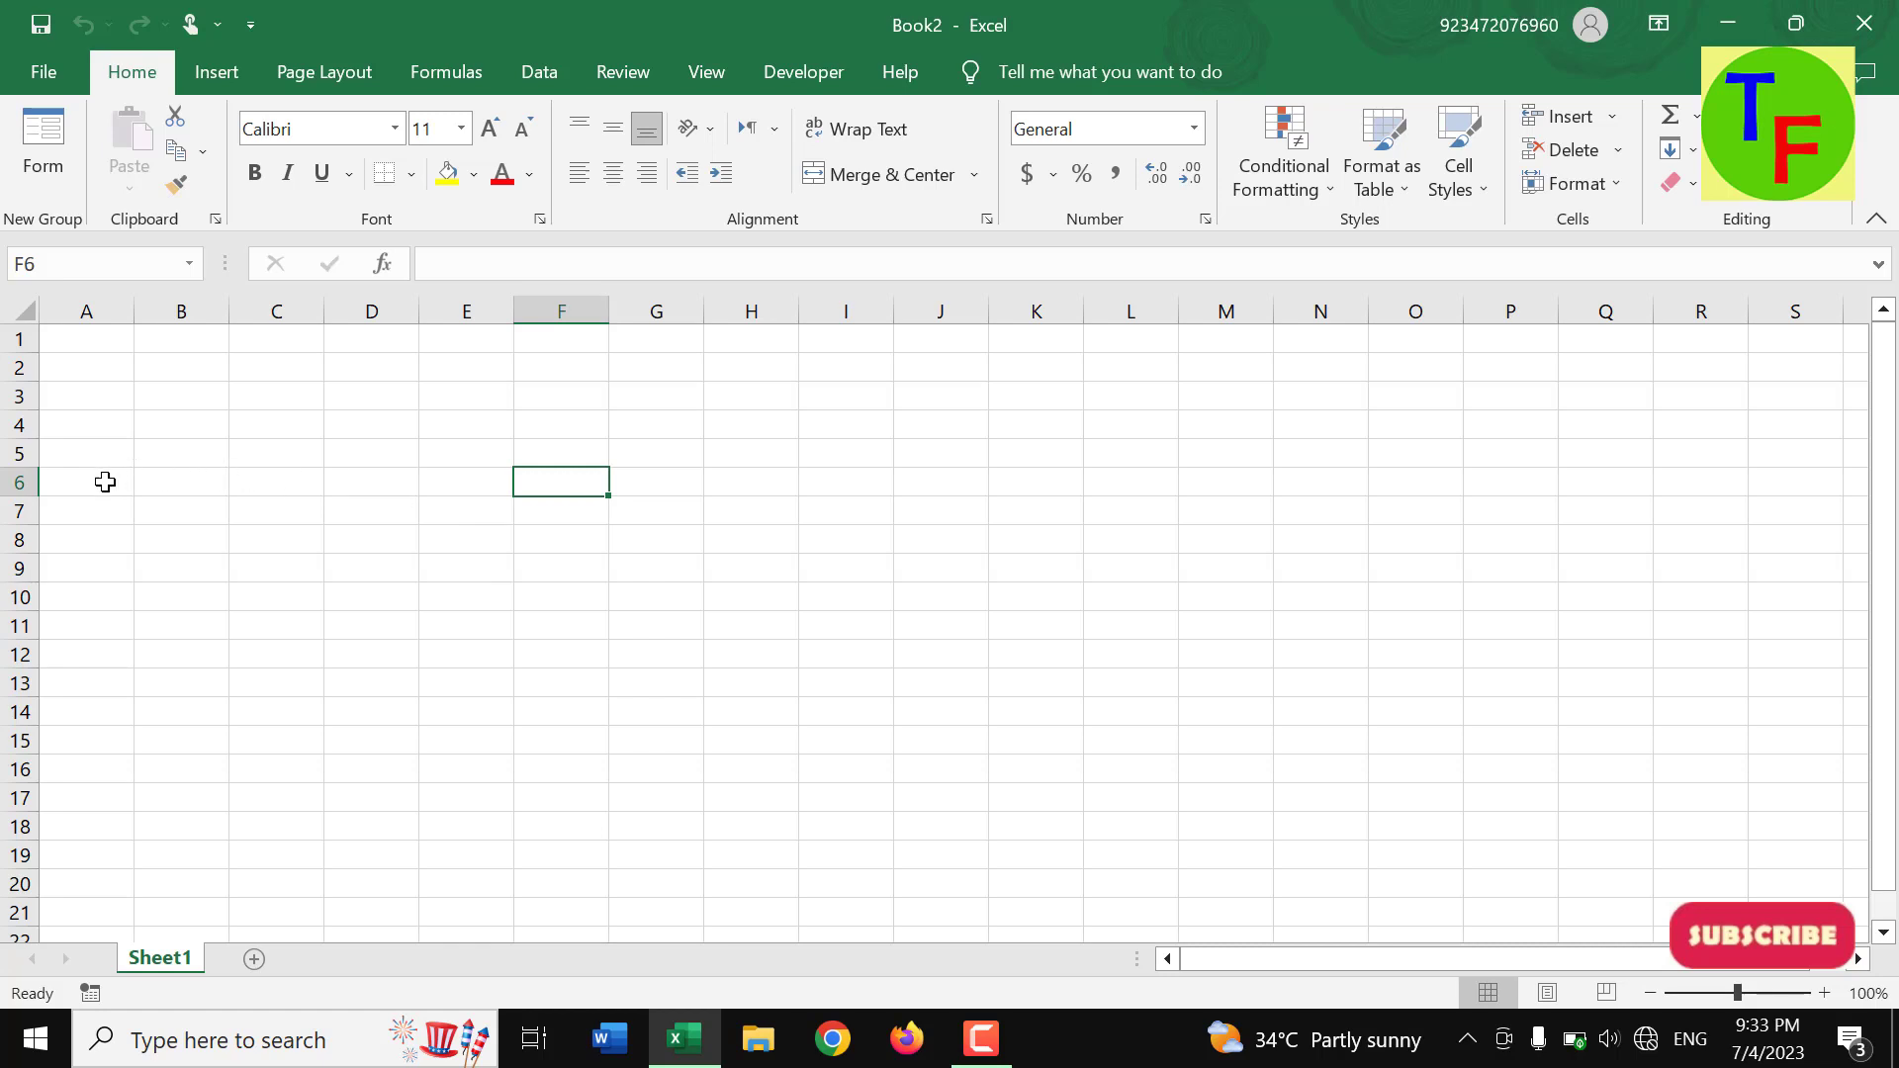
- Select cell A8, where the SN header of the stock register will go
click(104, 482)
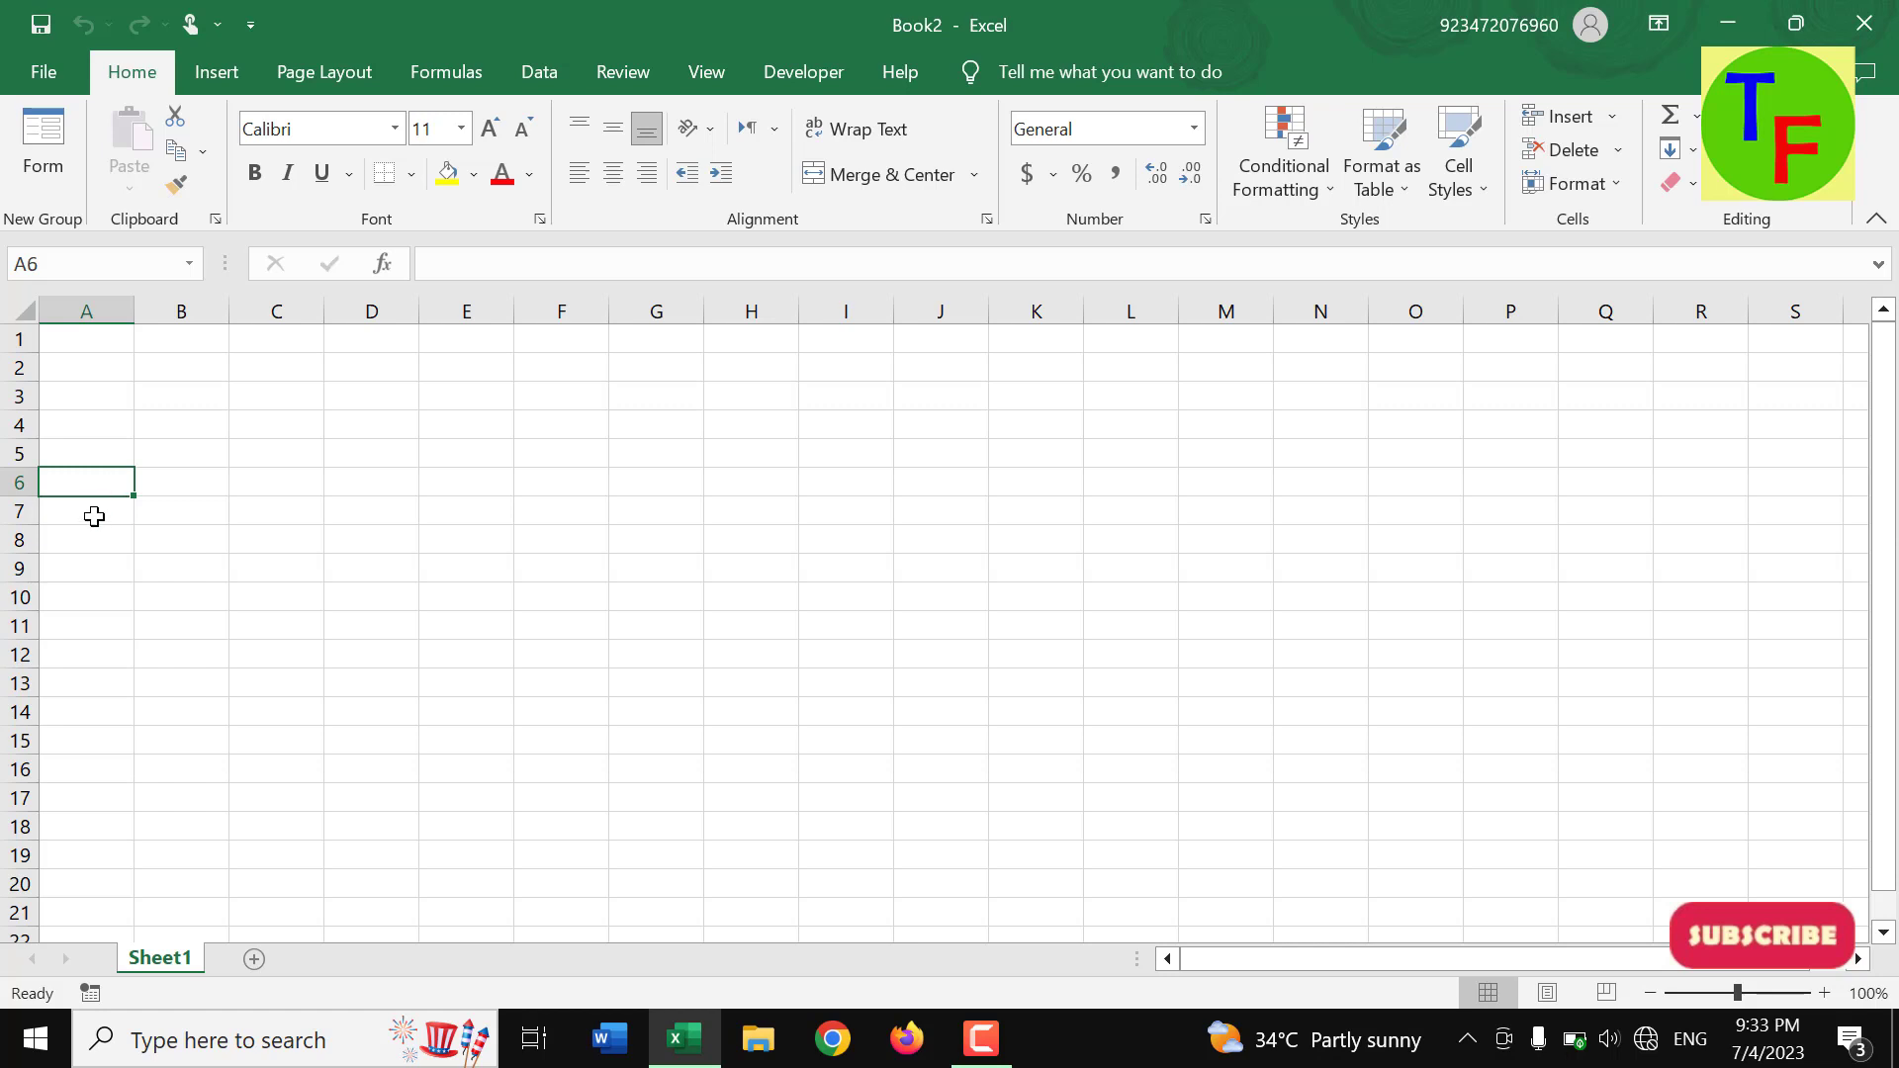
click(93, 520)
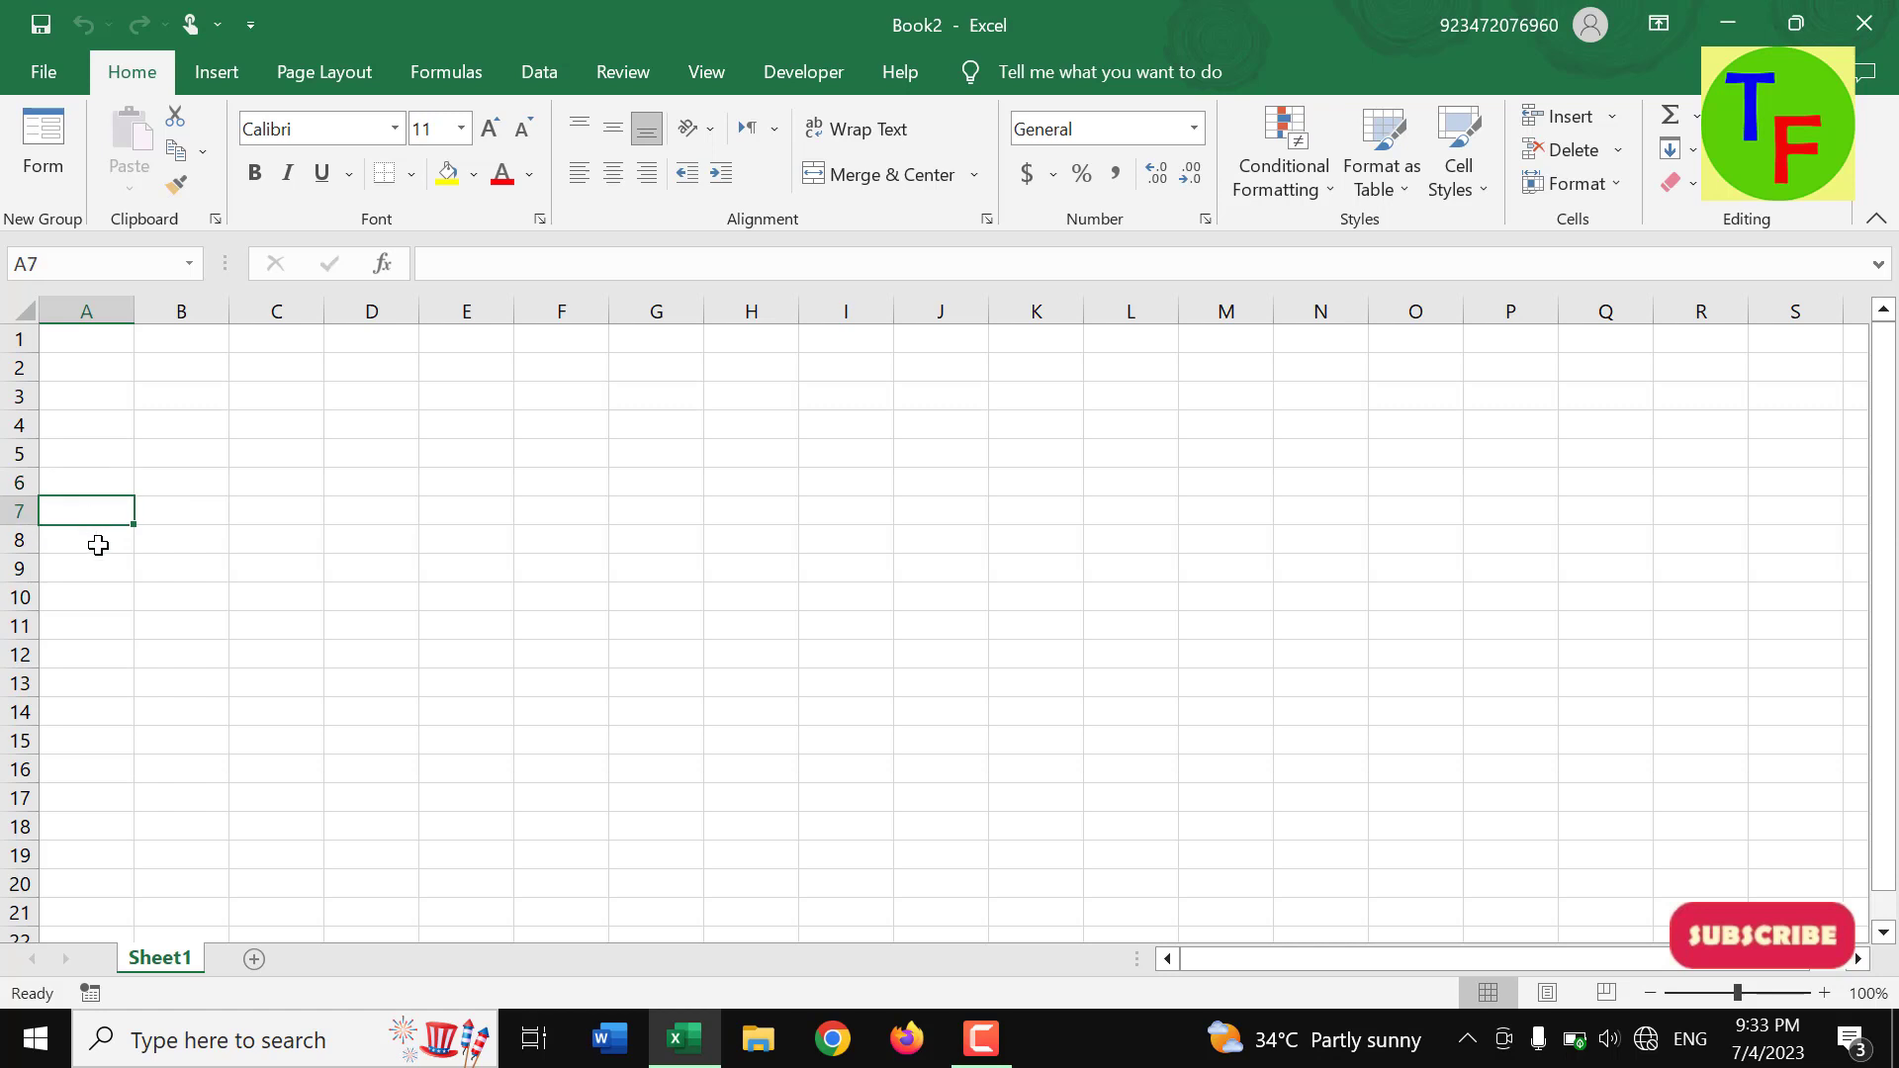
click(98, 545)
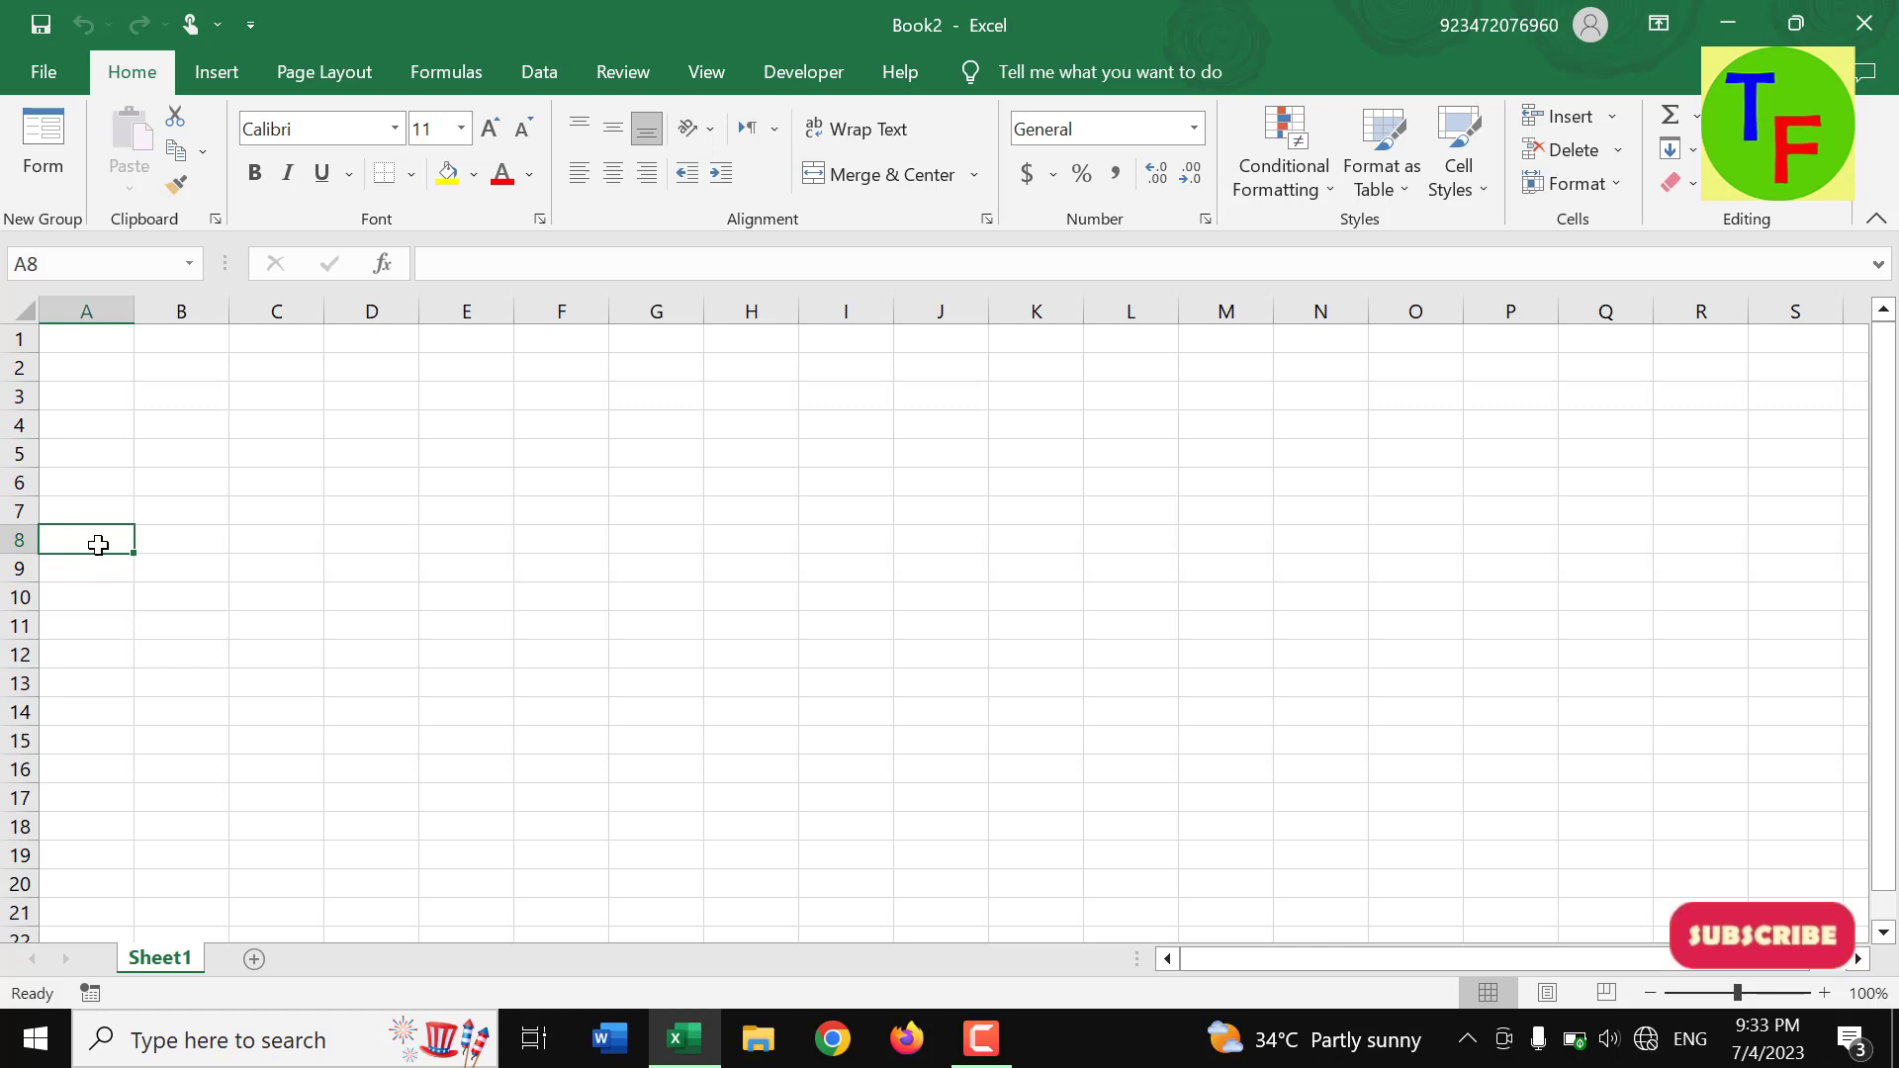
- Enter headers SN, Products and Opening Stock in A8:C8 and widen column C to fit
text(SN)
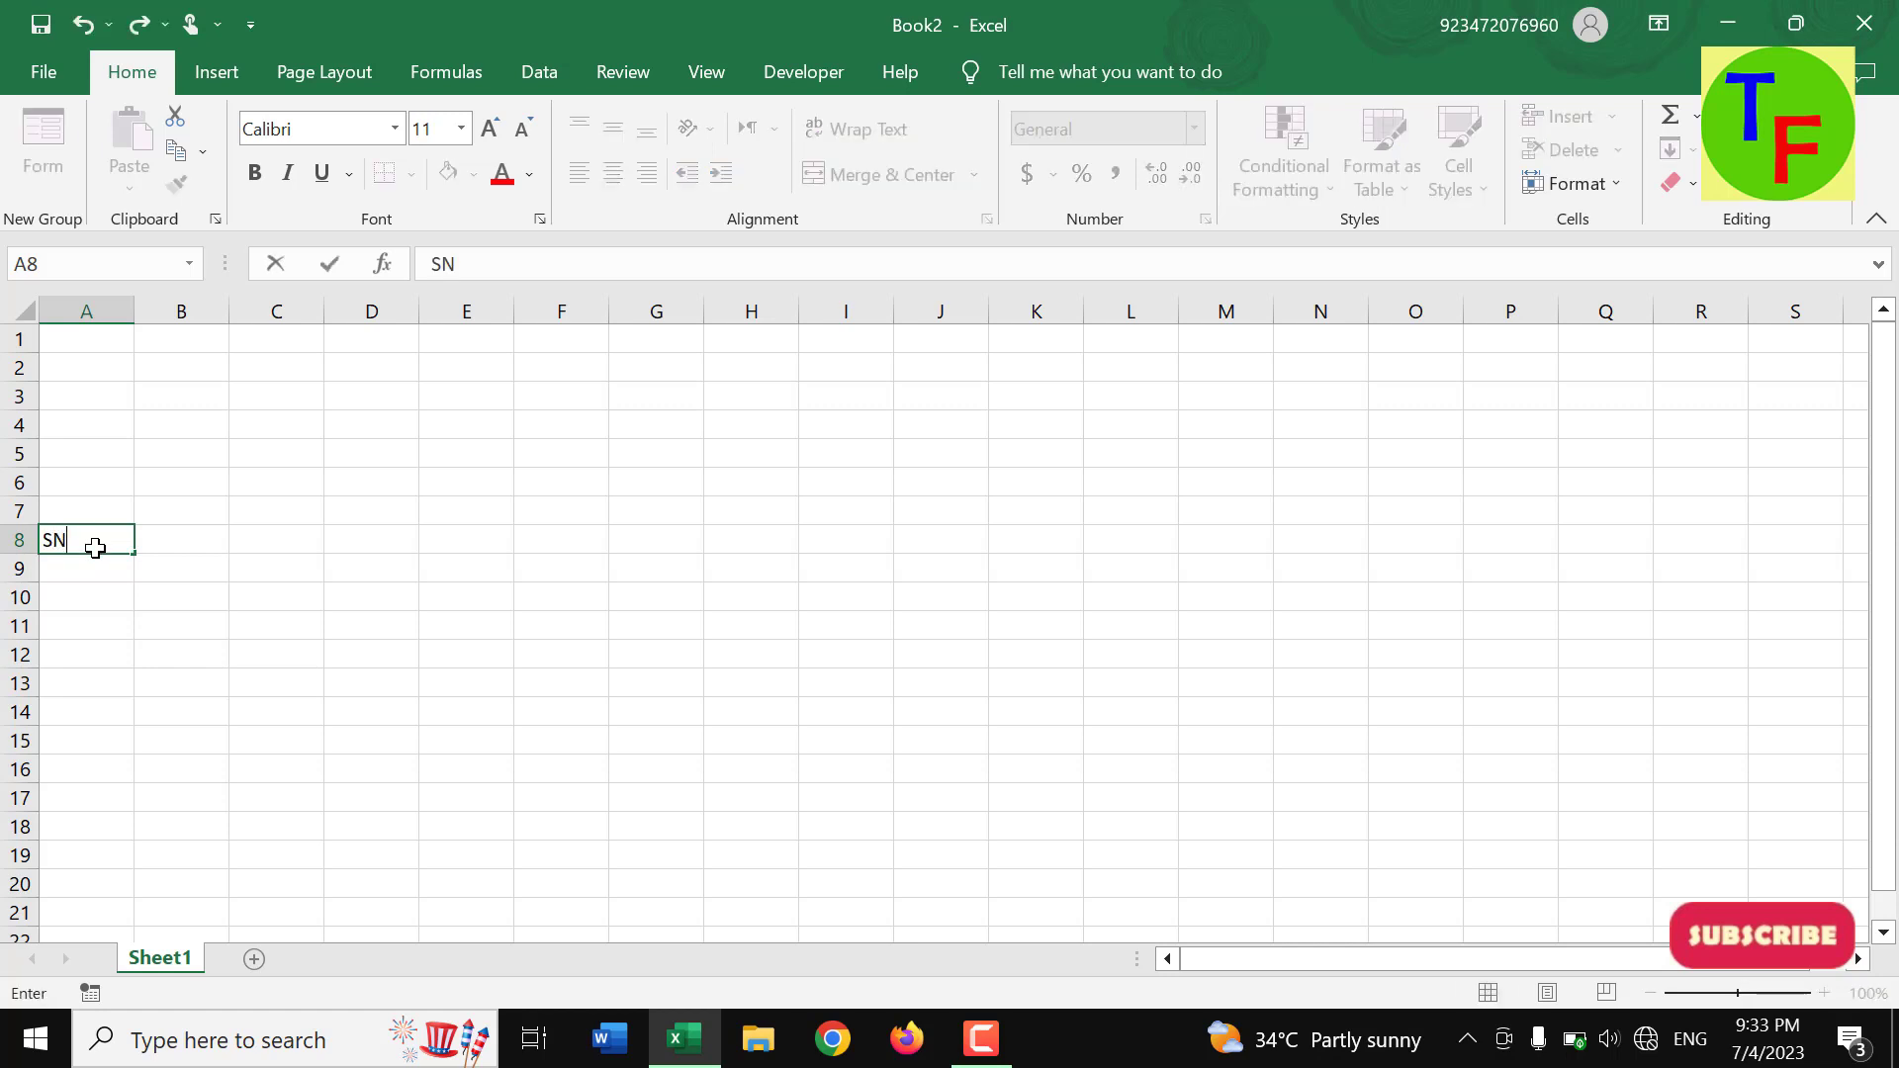
key(Tab)
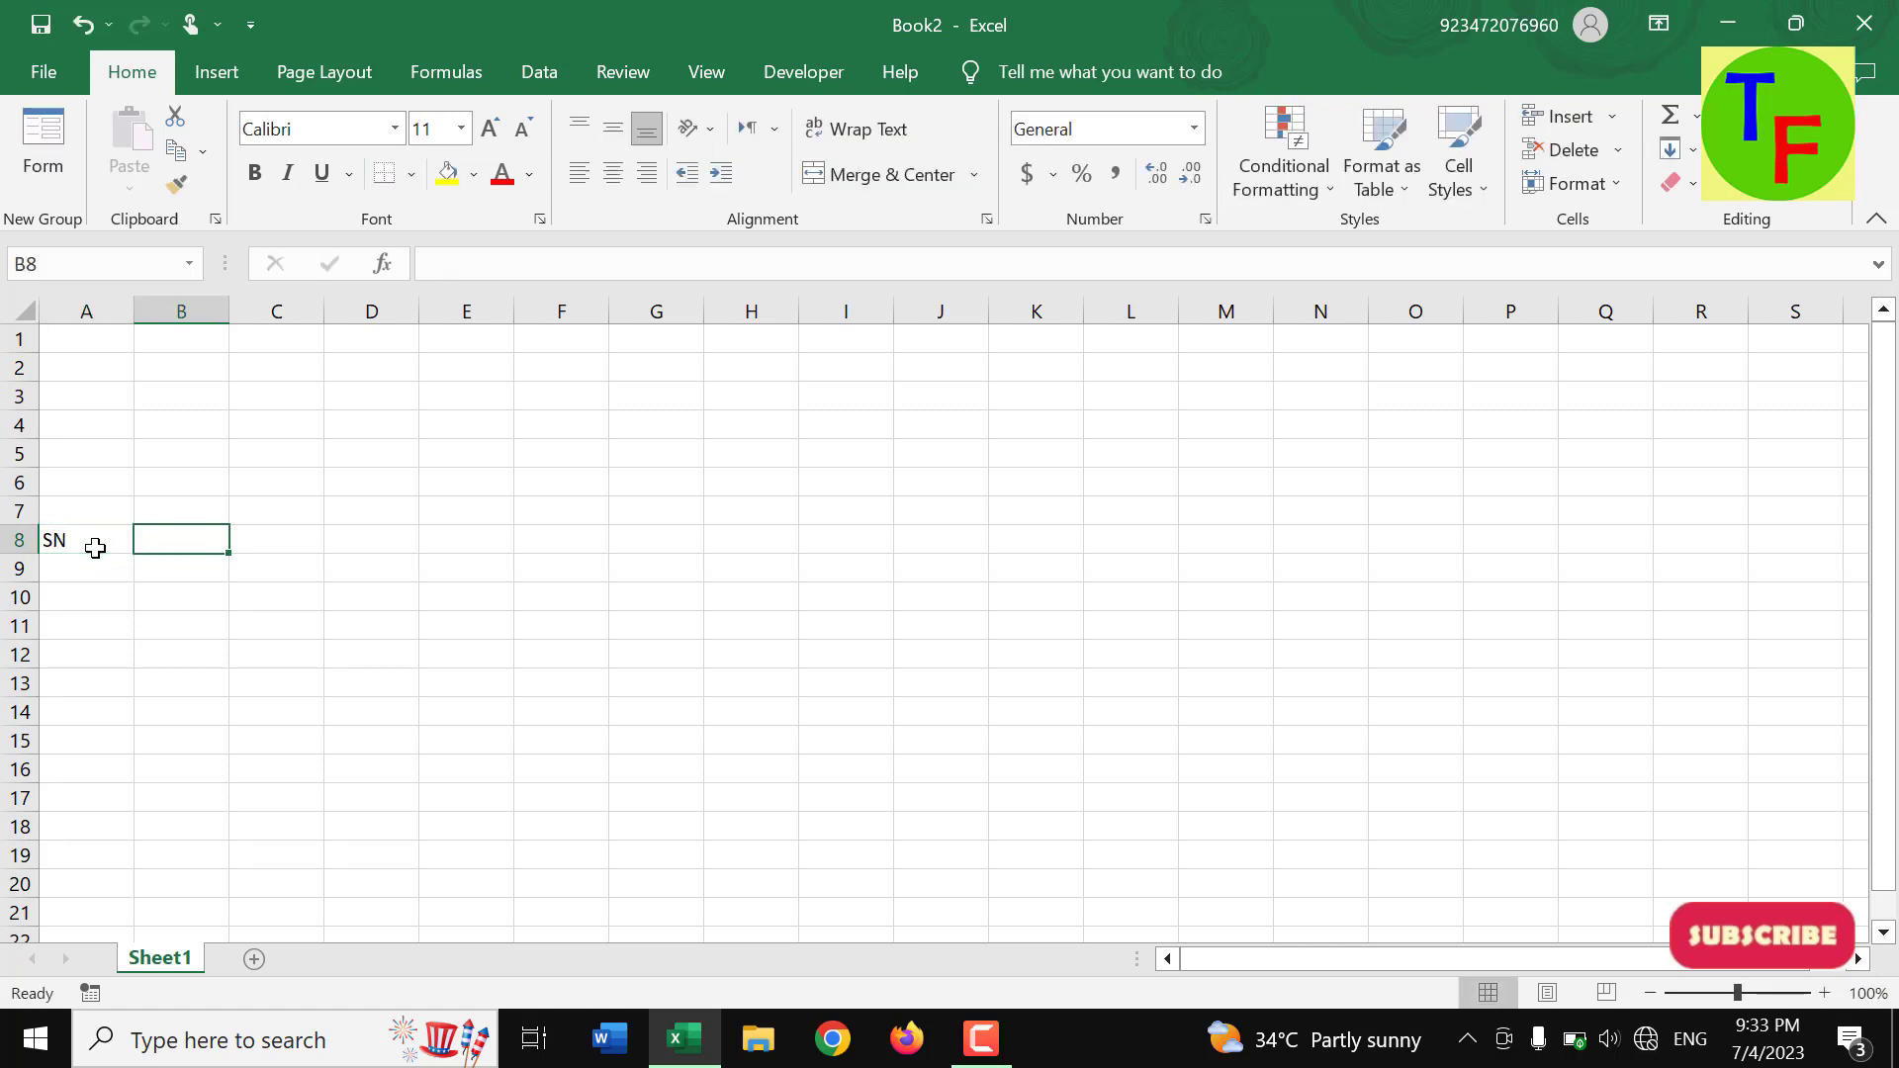
text(Pr)
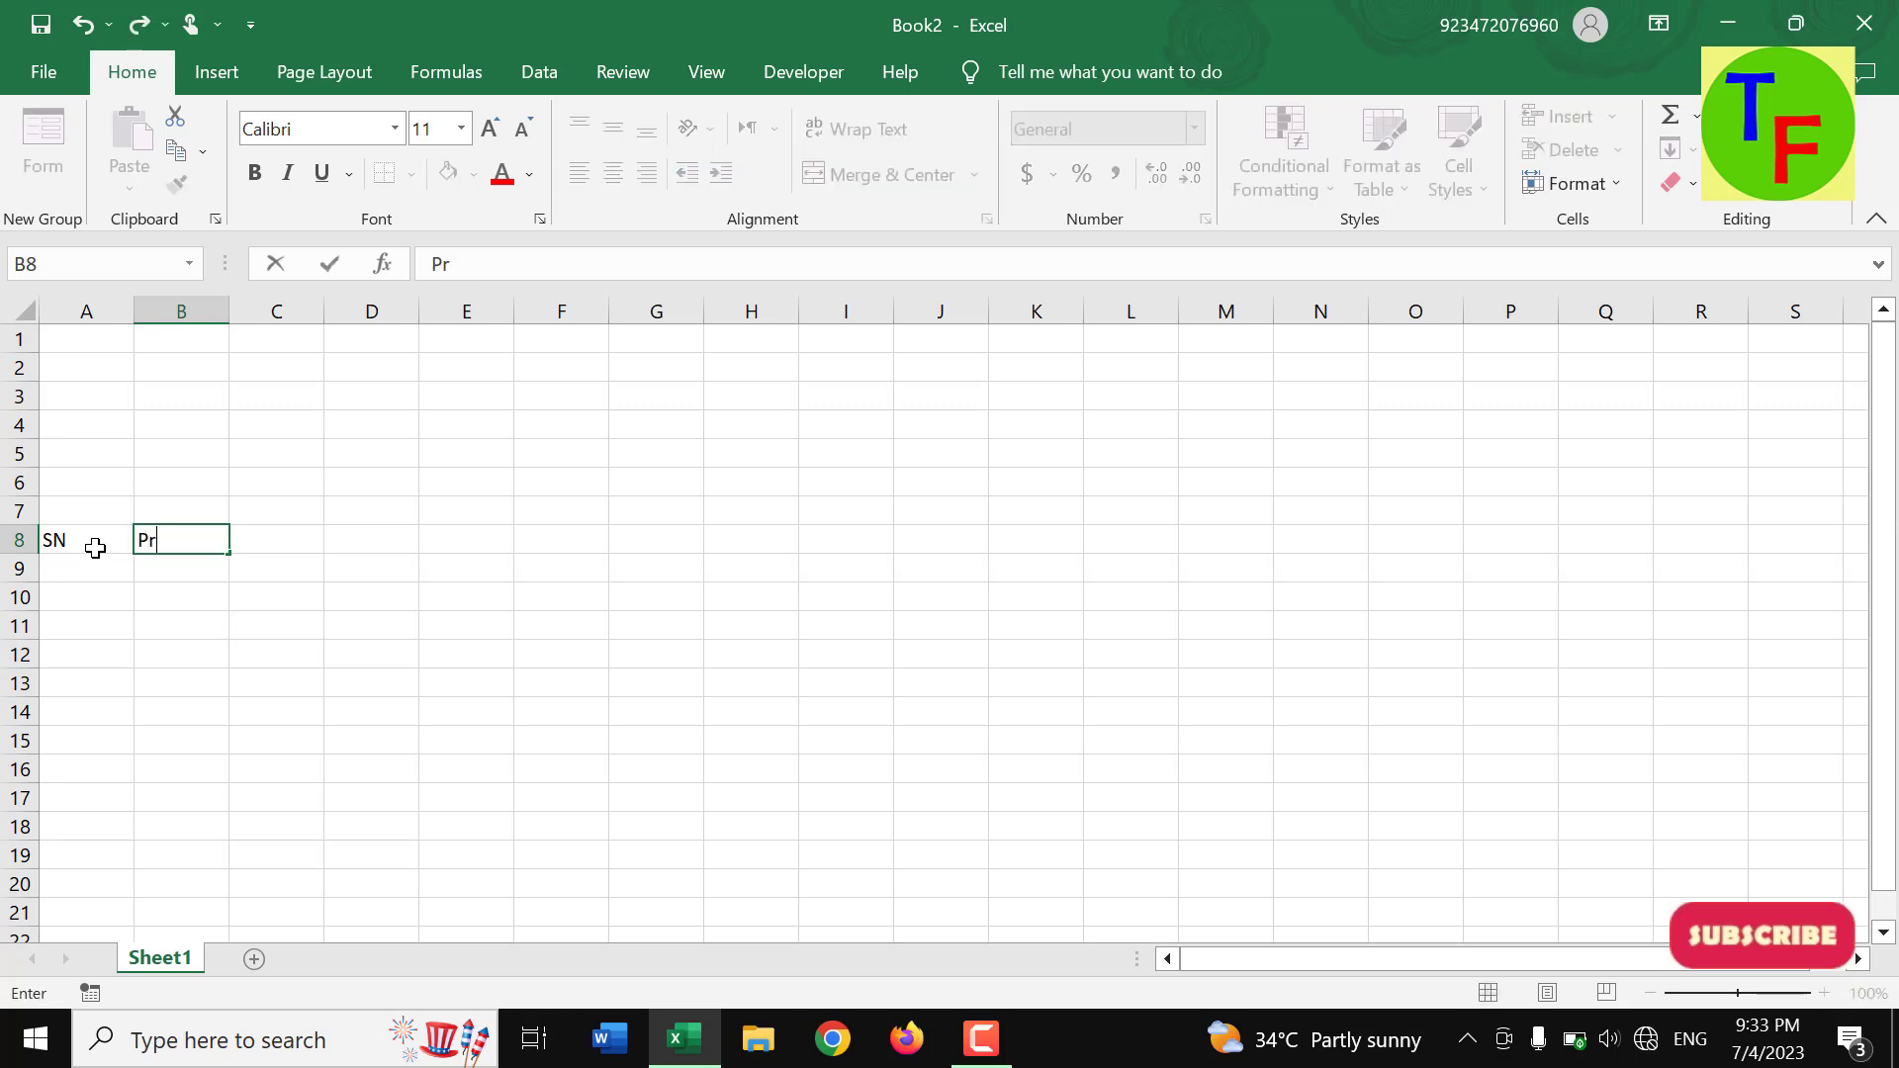
text(oducts)
key(Tab)
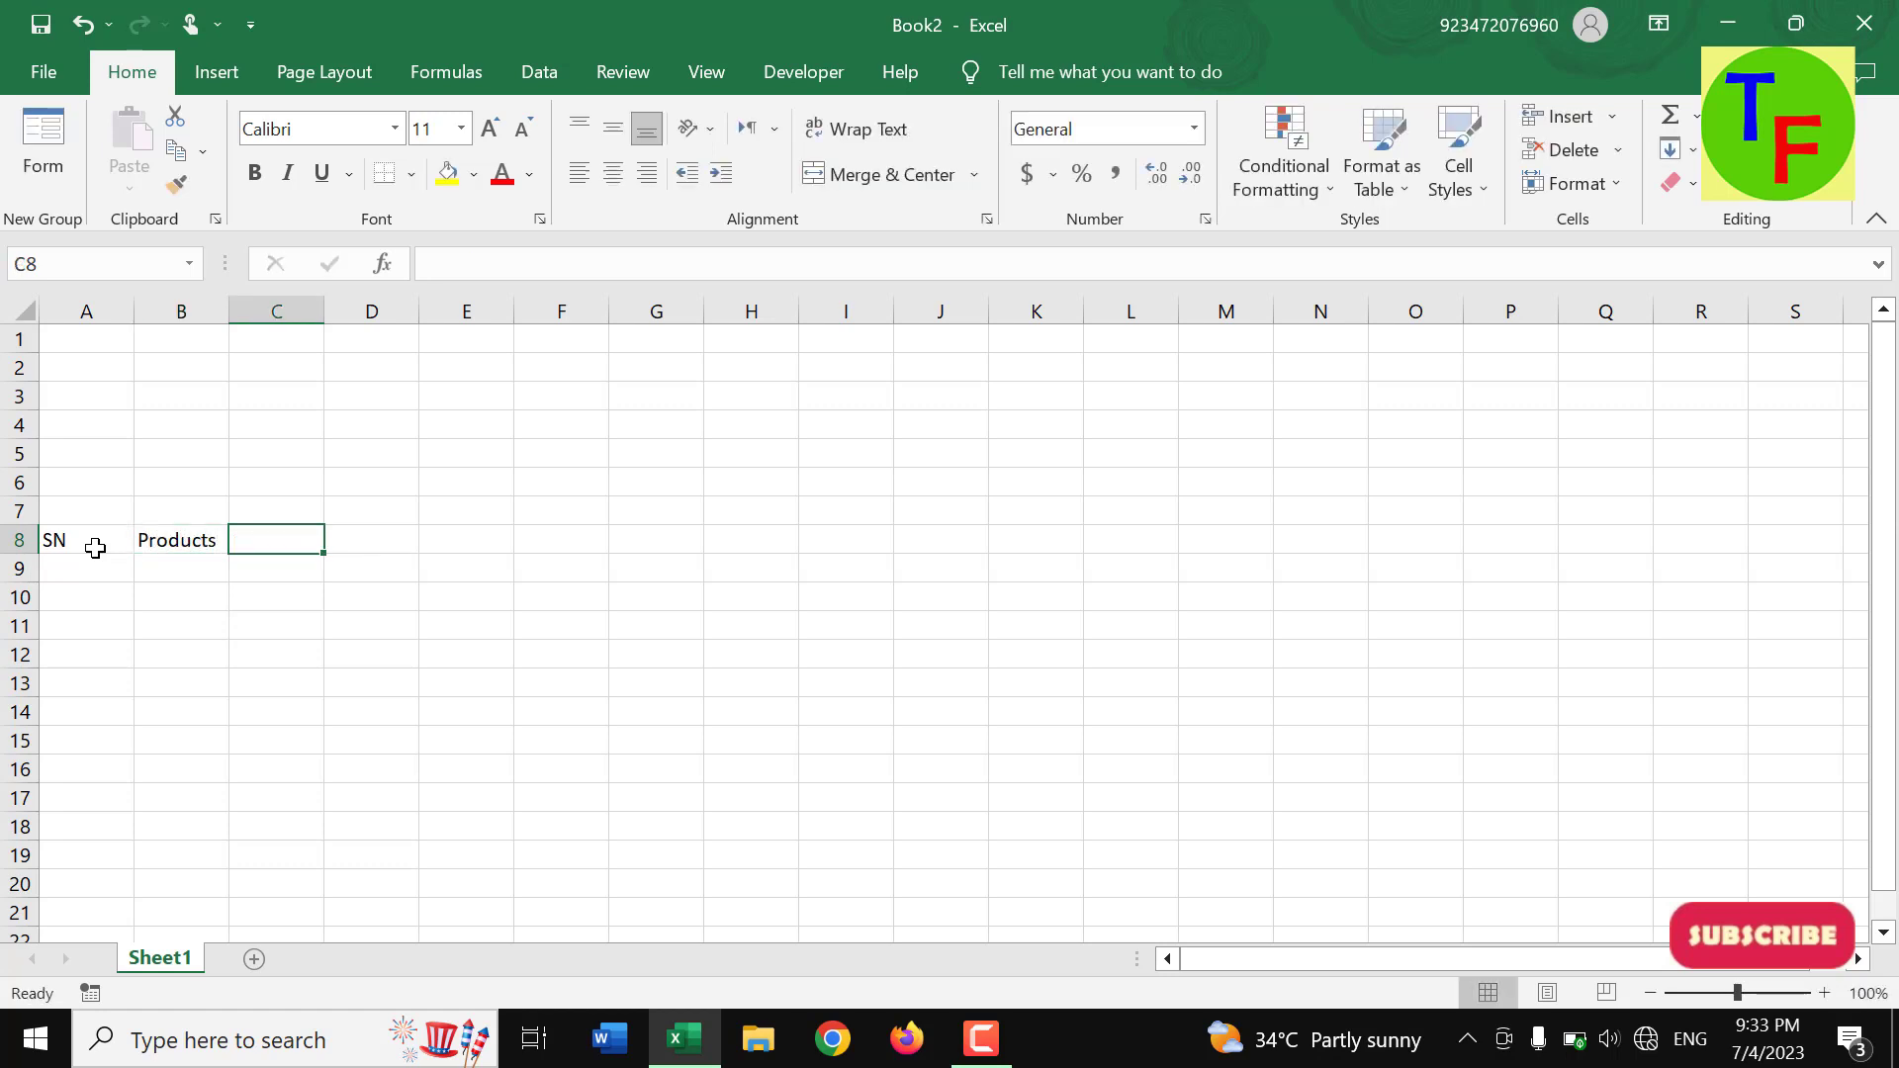
text(S)
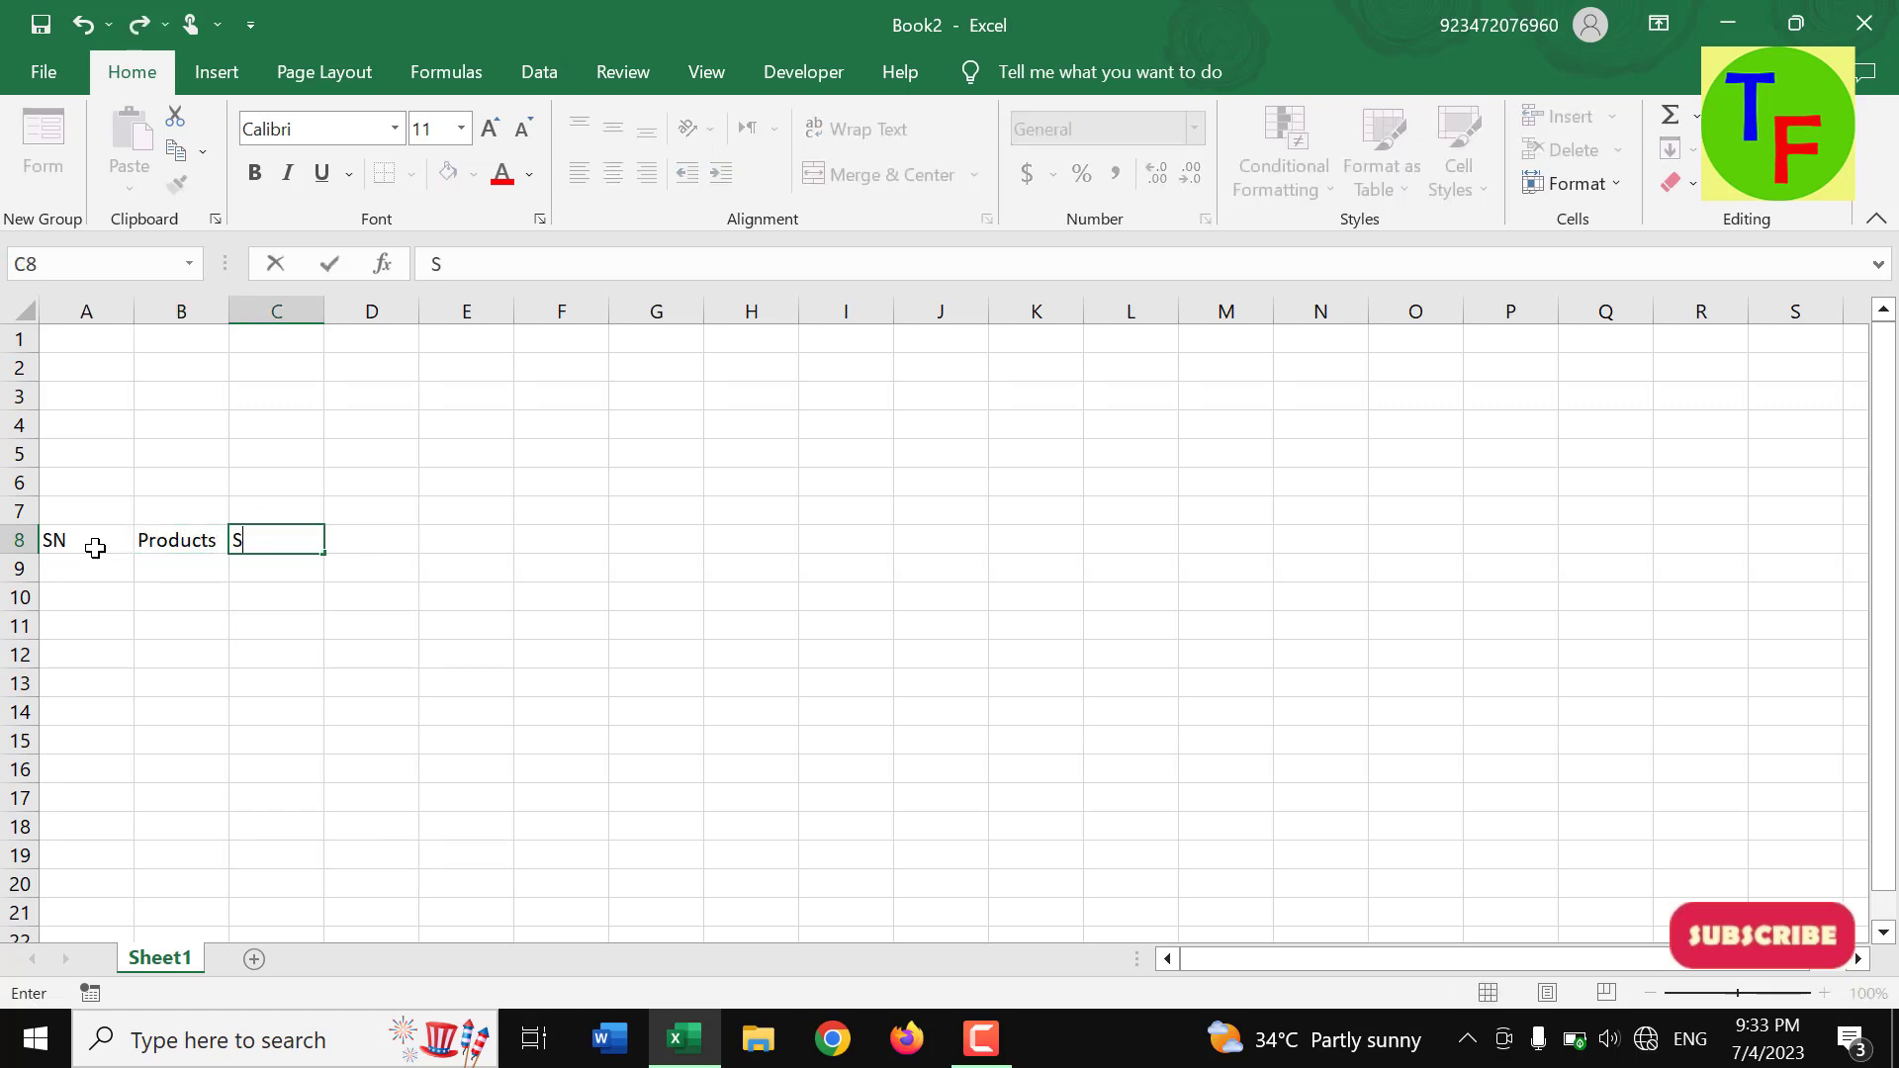
text(tao)
key(BackSpace)
key(BackSpace)
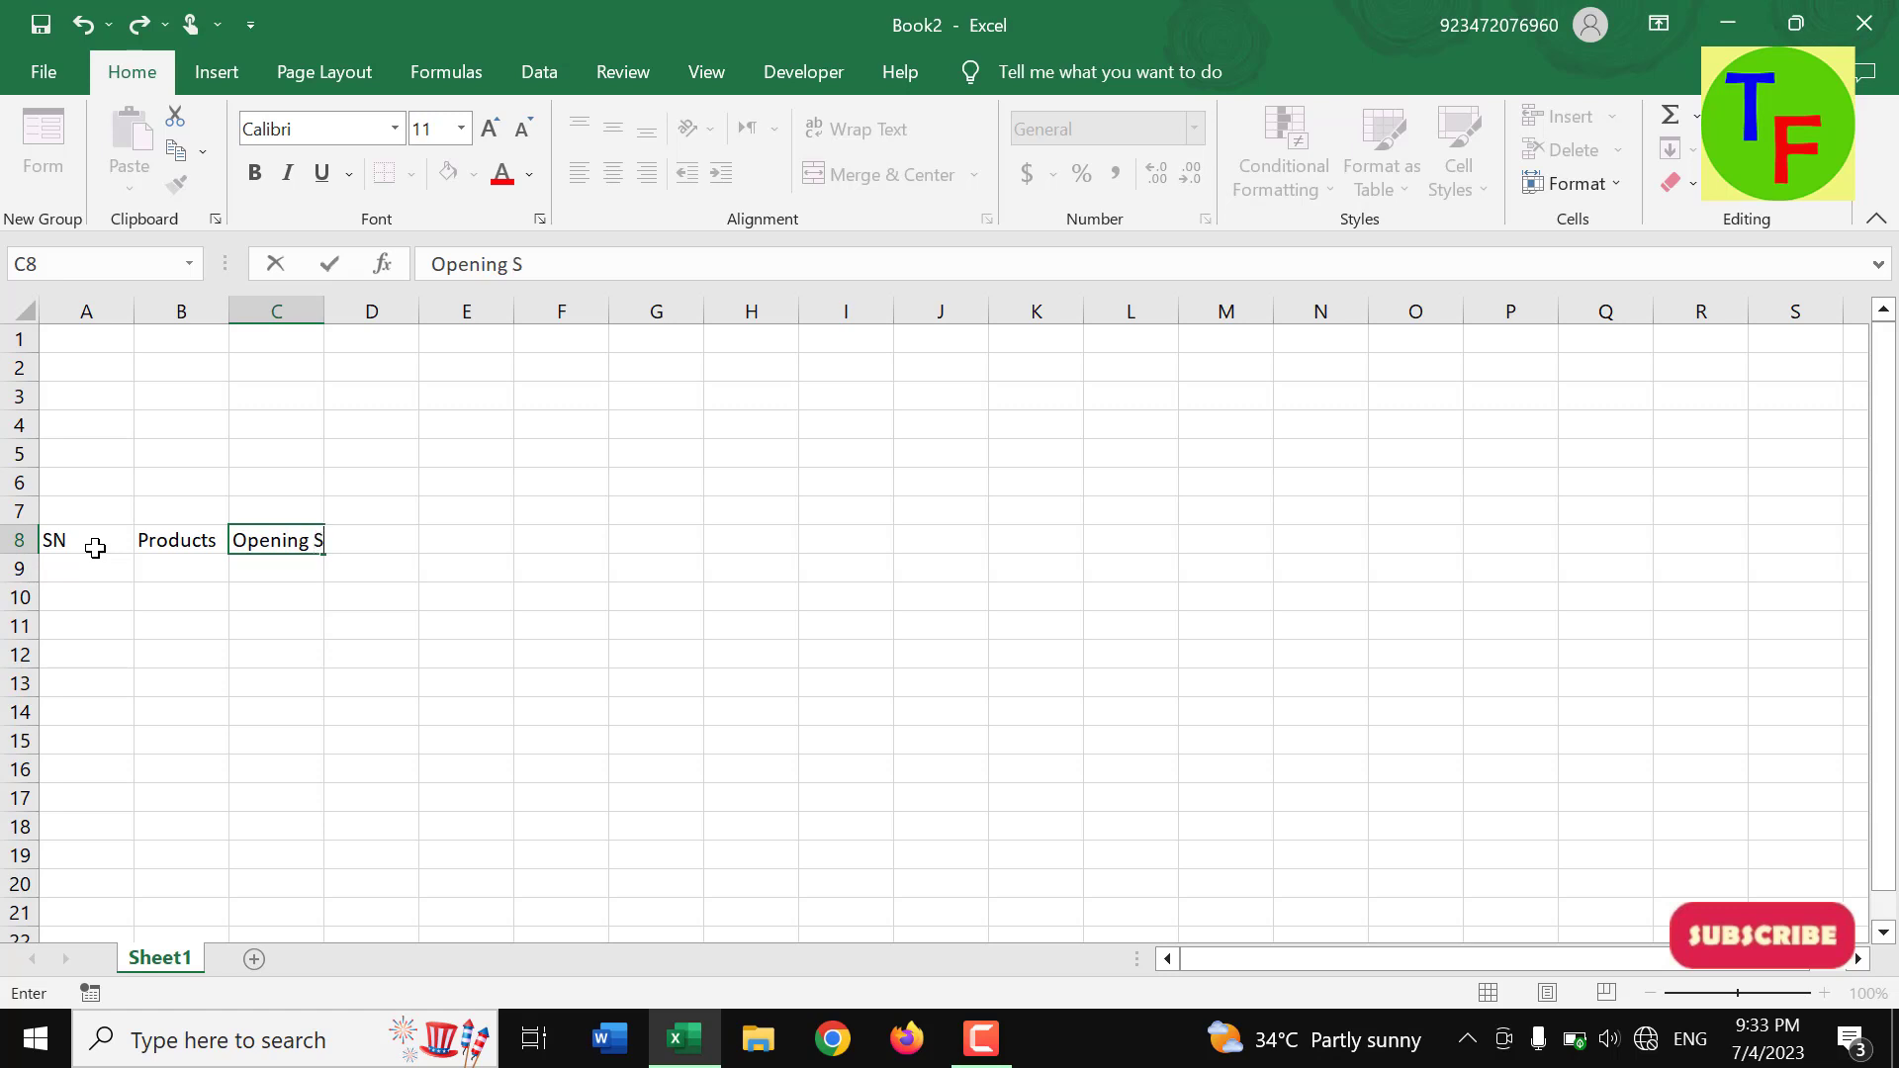
key(Return)
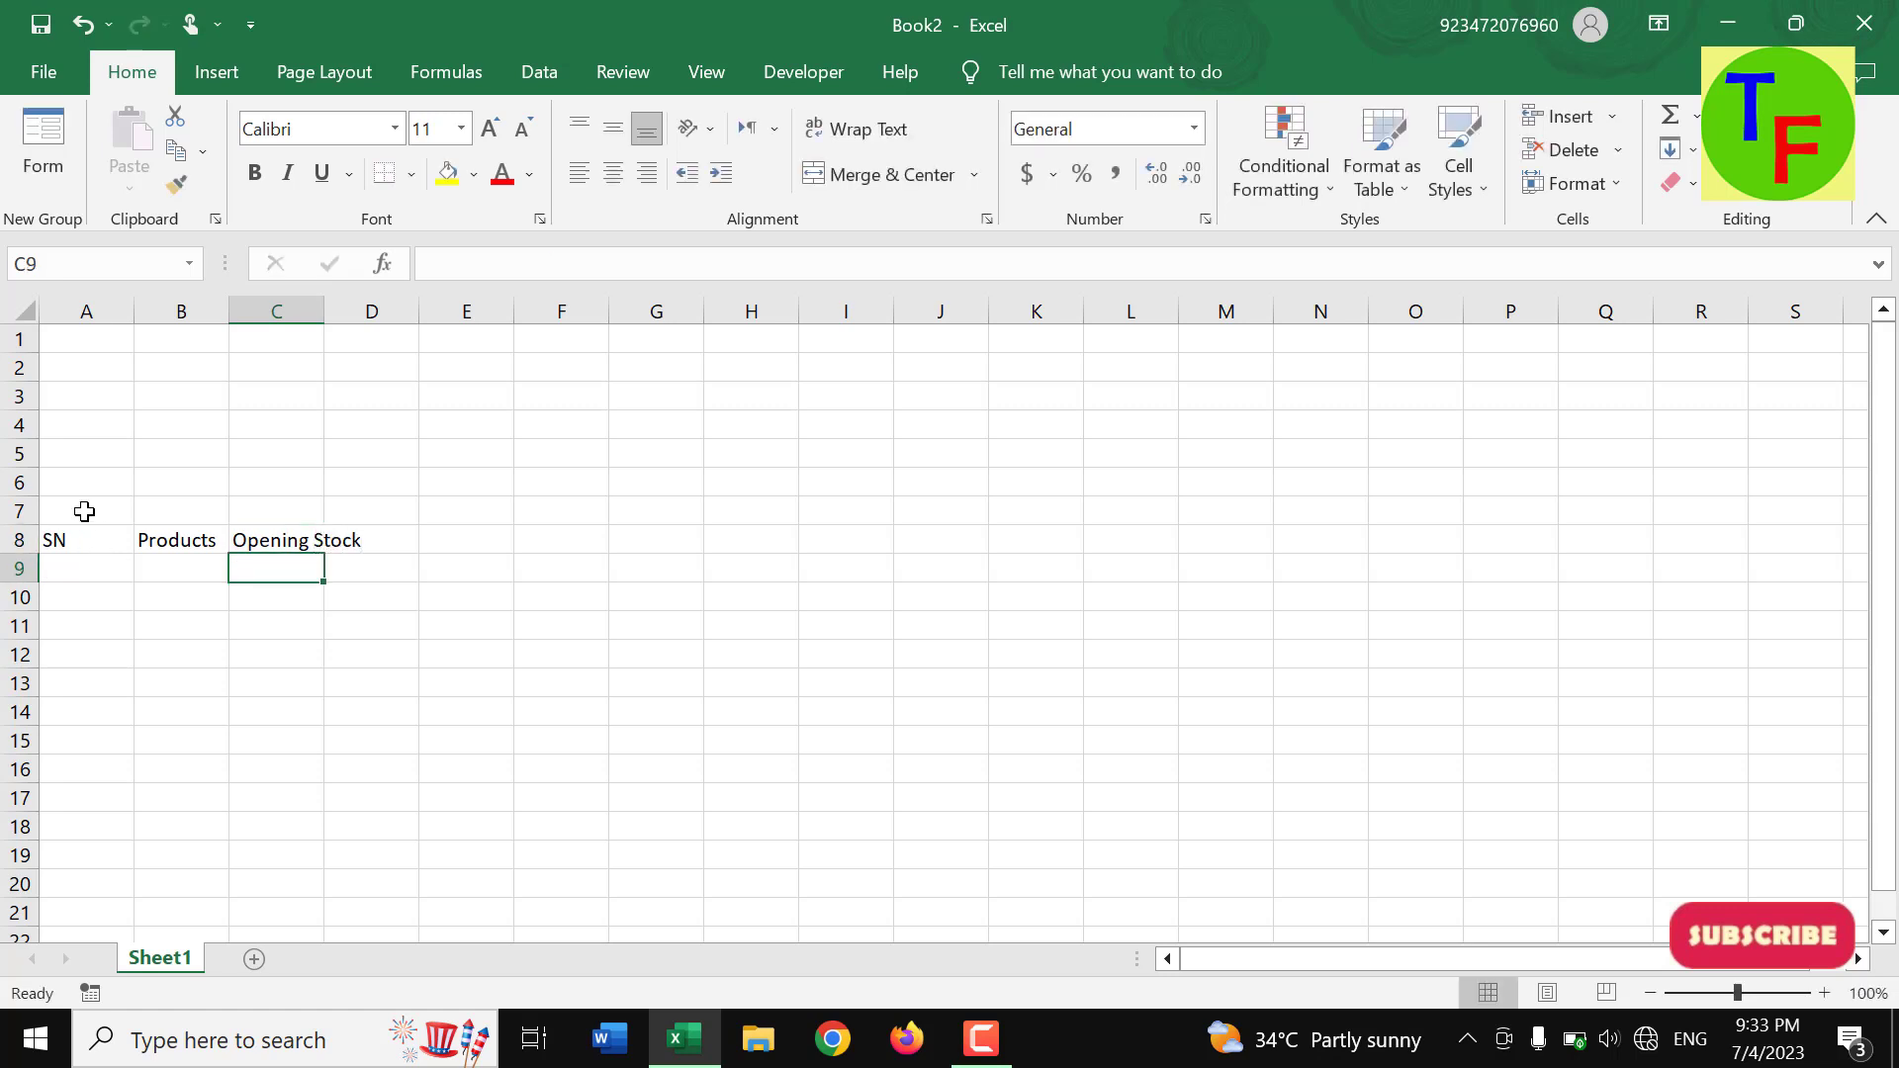
drag(324, 299, 375, 300)
click(424, 538)
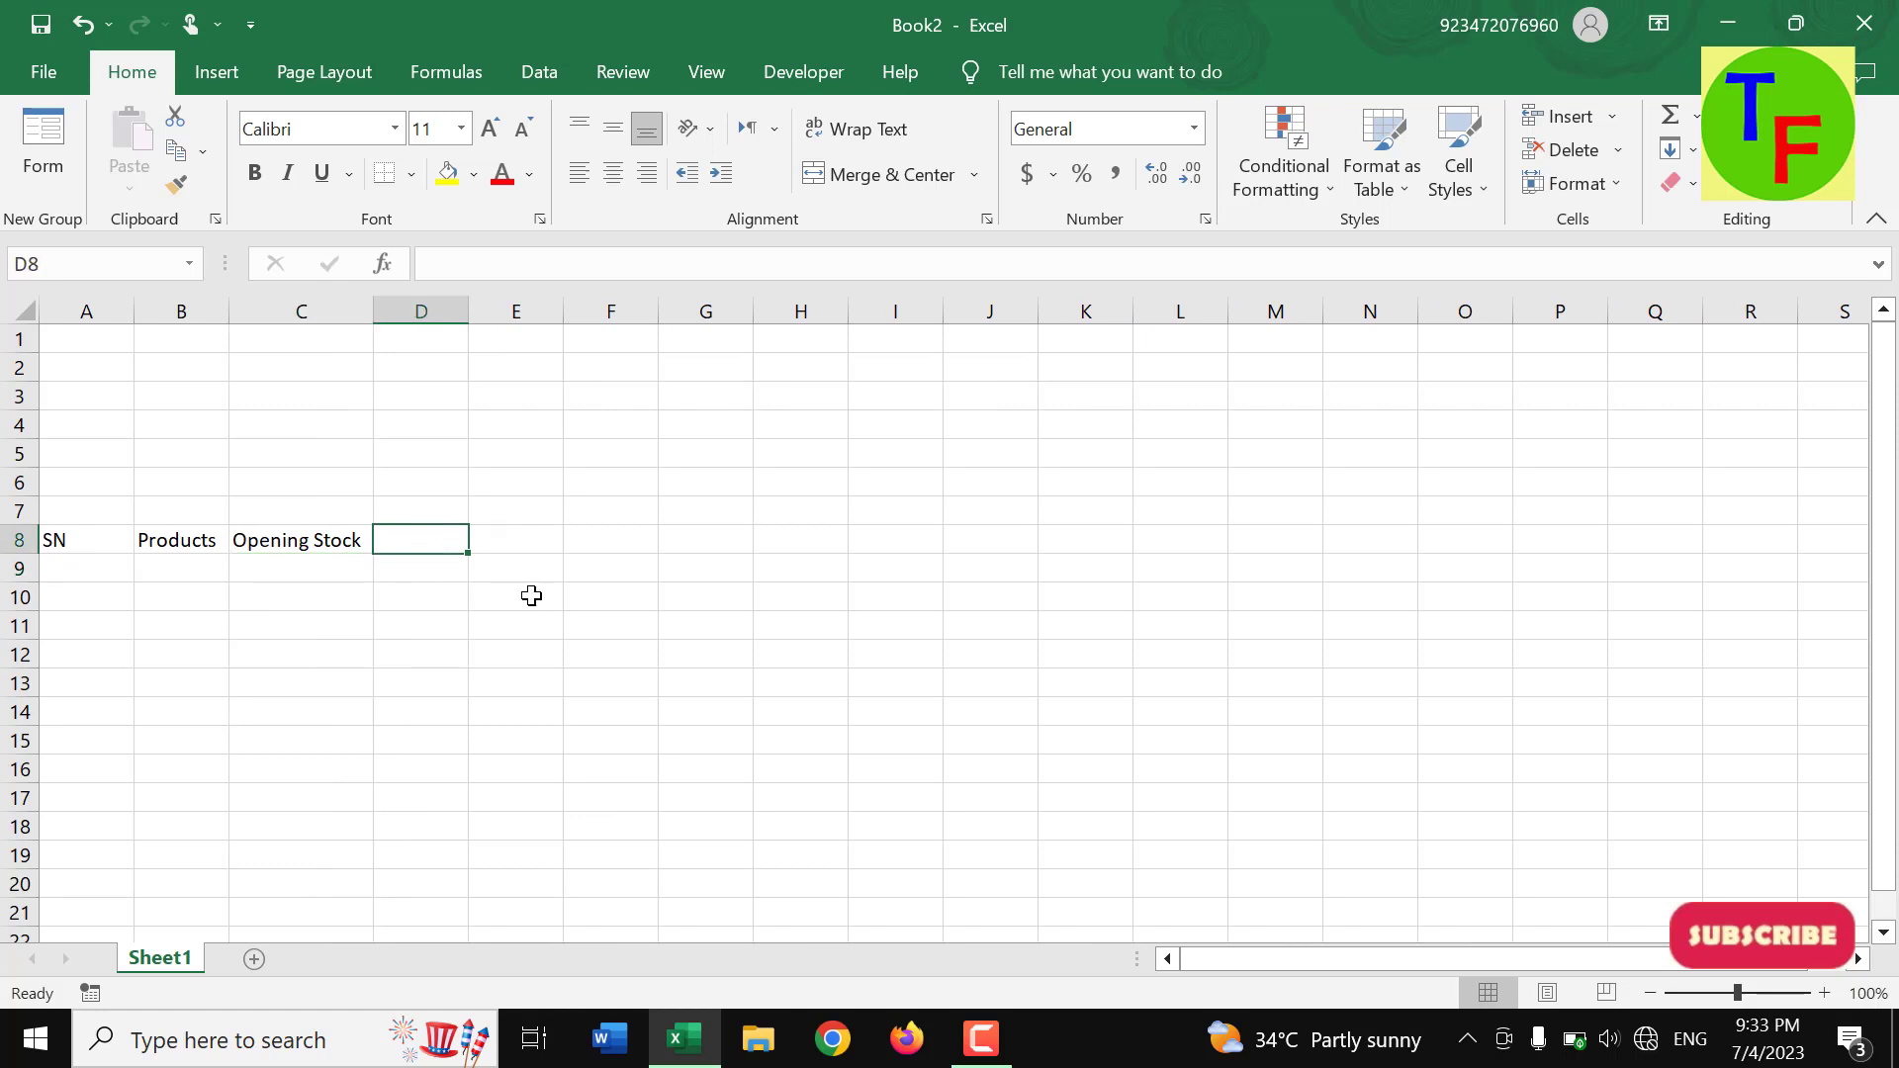
- Enter days 1 and 2 in D8:E8, fill the series to 31 in AH8, and narrow the last columns
text(1)
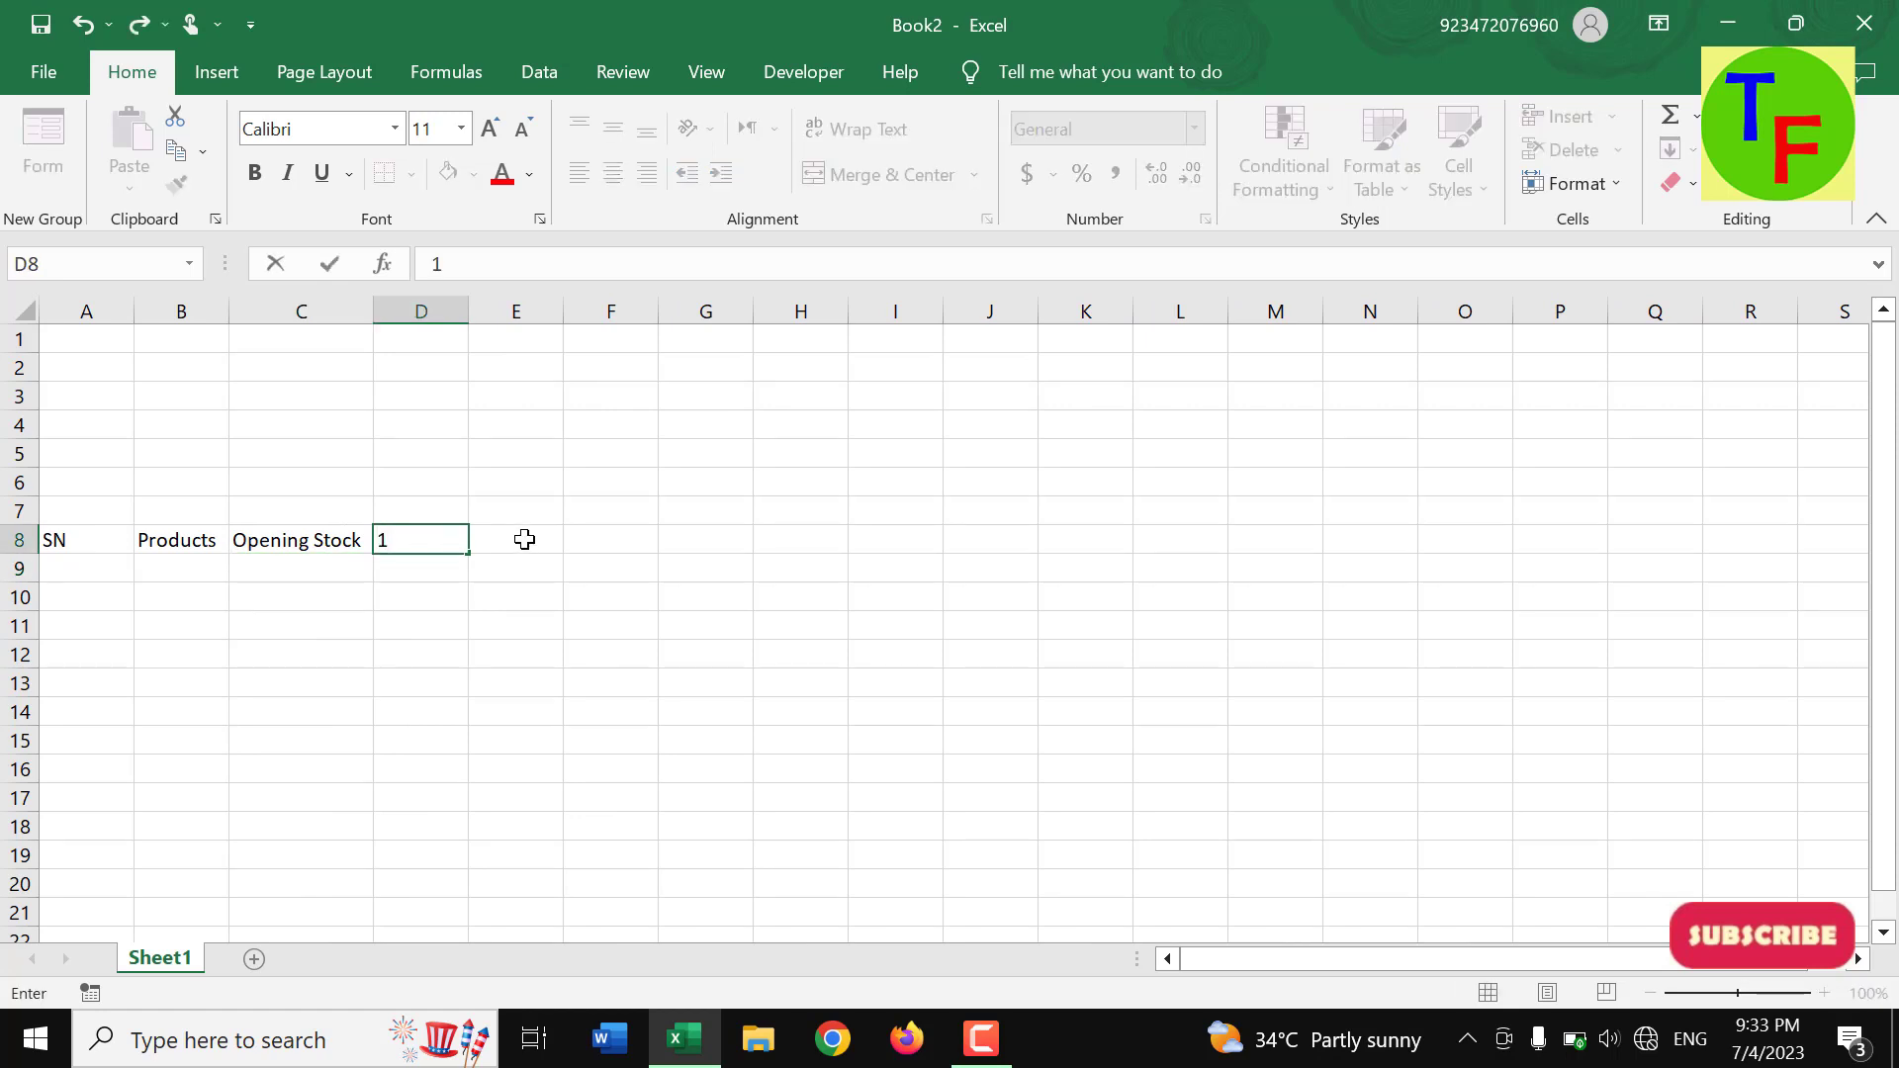
click(522, 540)
text(2)
click(432, 541)
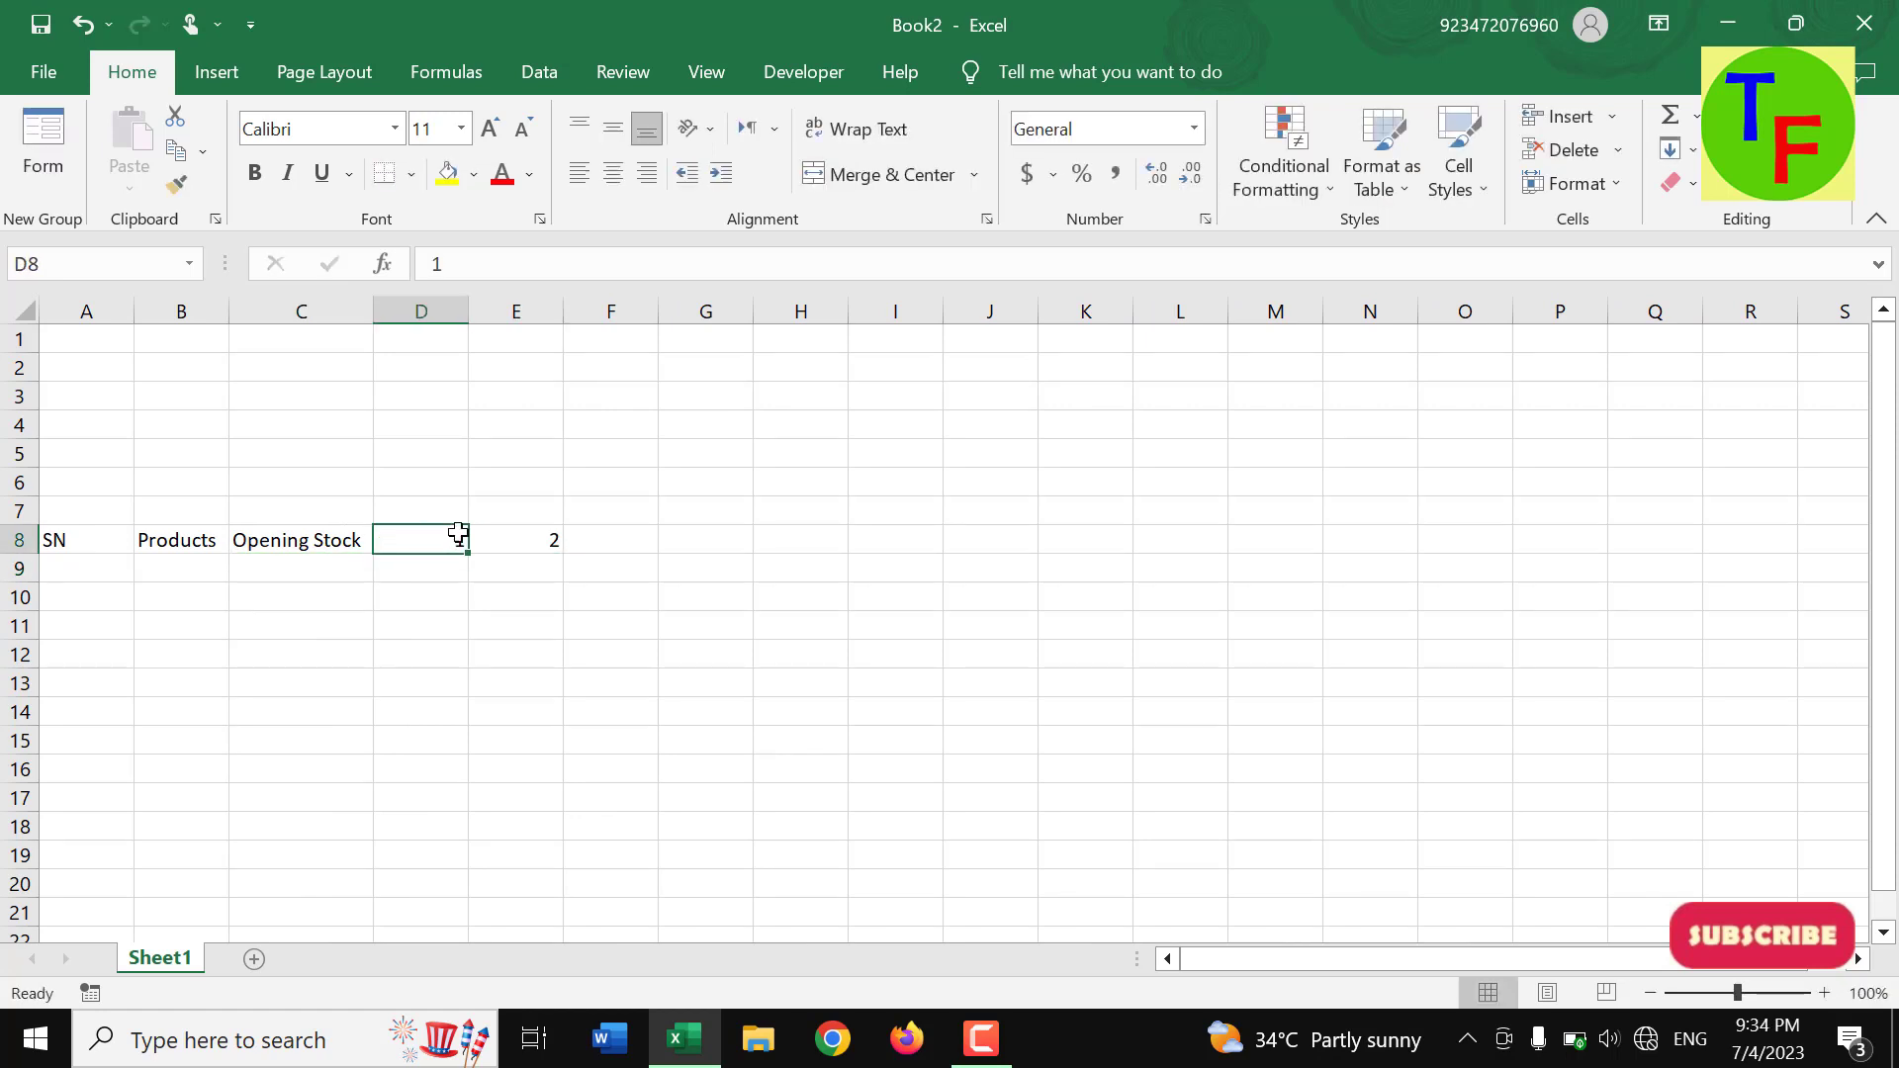
mouse_move(458, 534)
mouse_down()
mouse_move(734, 560)
mouse_move(1894, 579)
mouse_move(1854, 615)
mouse_move(1523, 564)
mouse_move(987, 564)
mouse_move(1043, 564)
mouse_up()
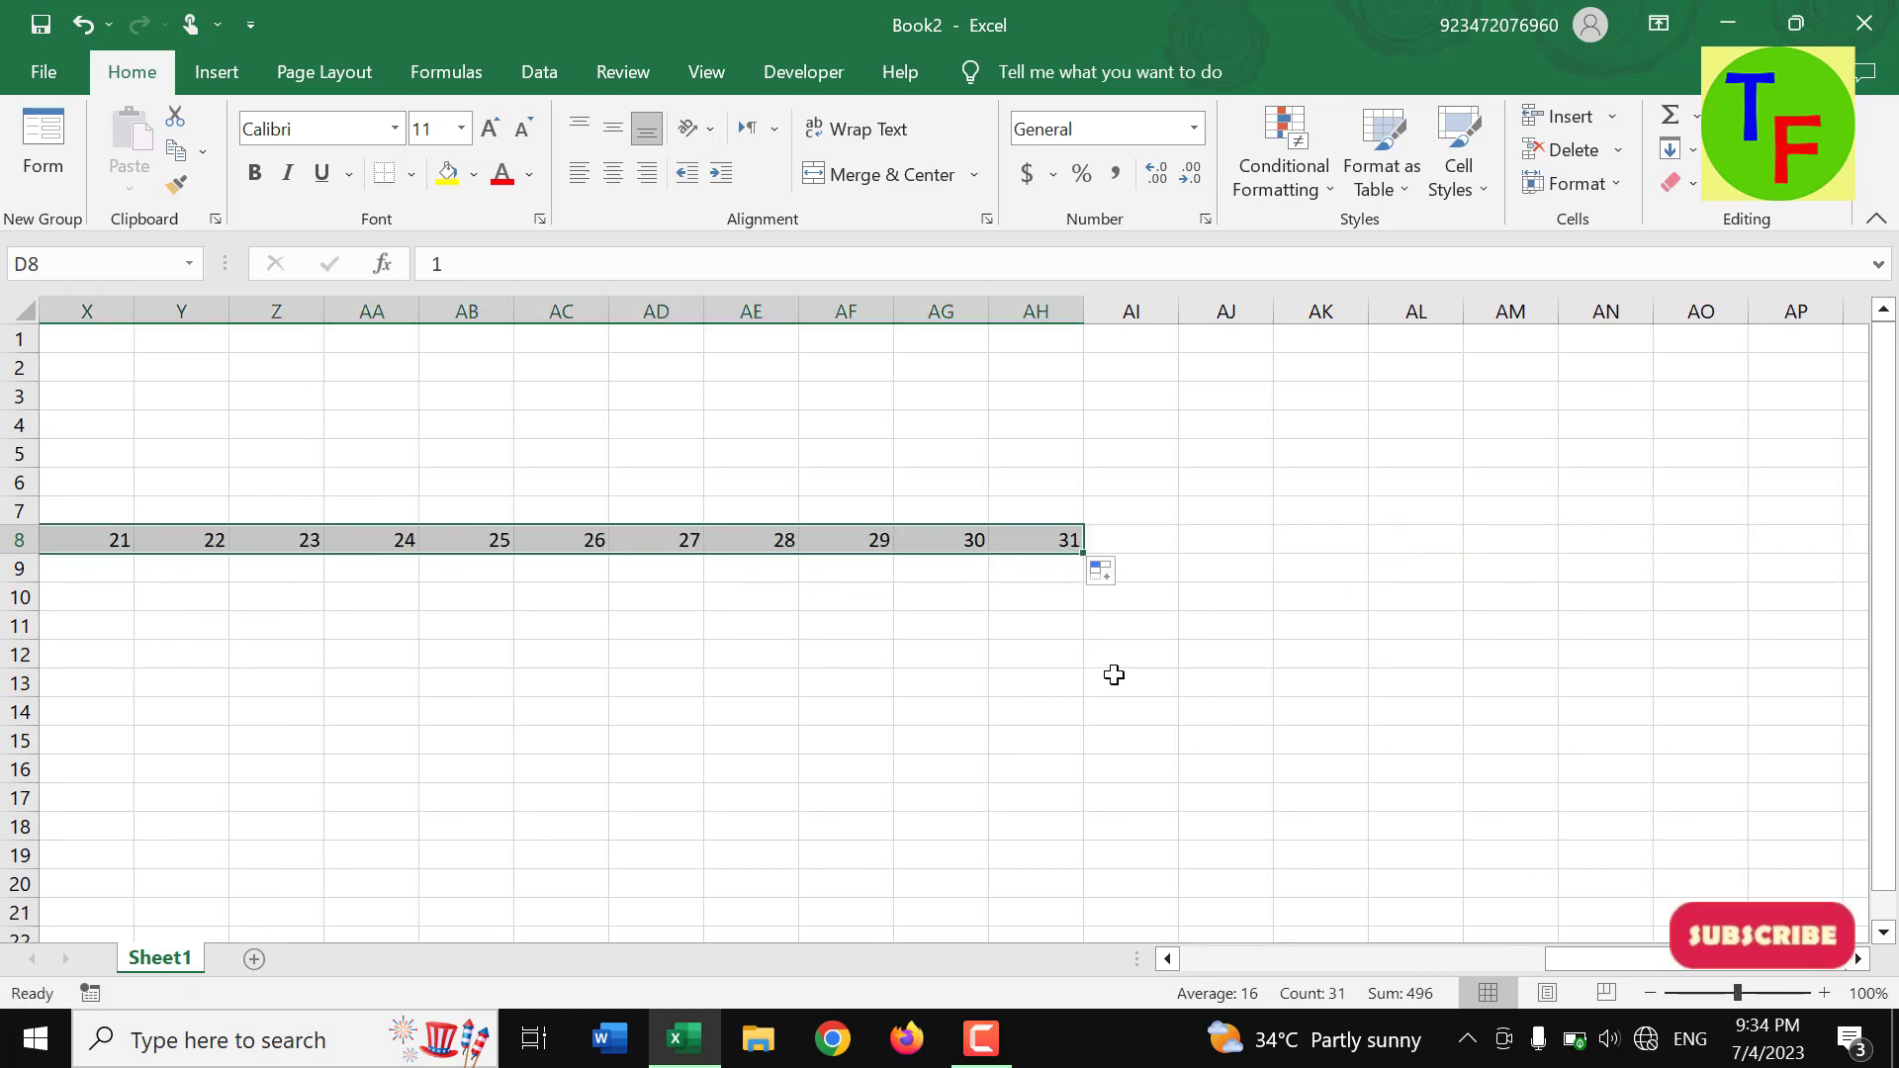
drag(1084, 306, 926, 324)
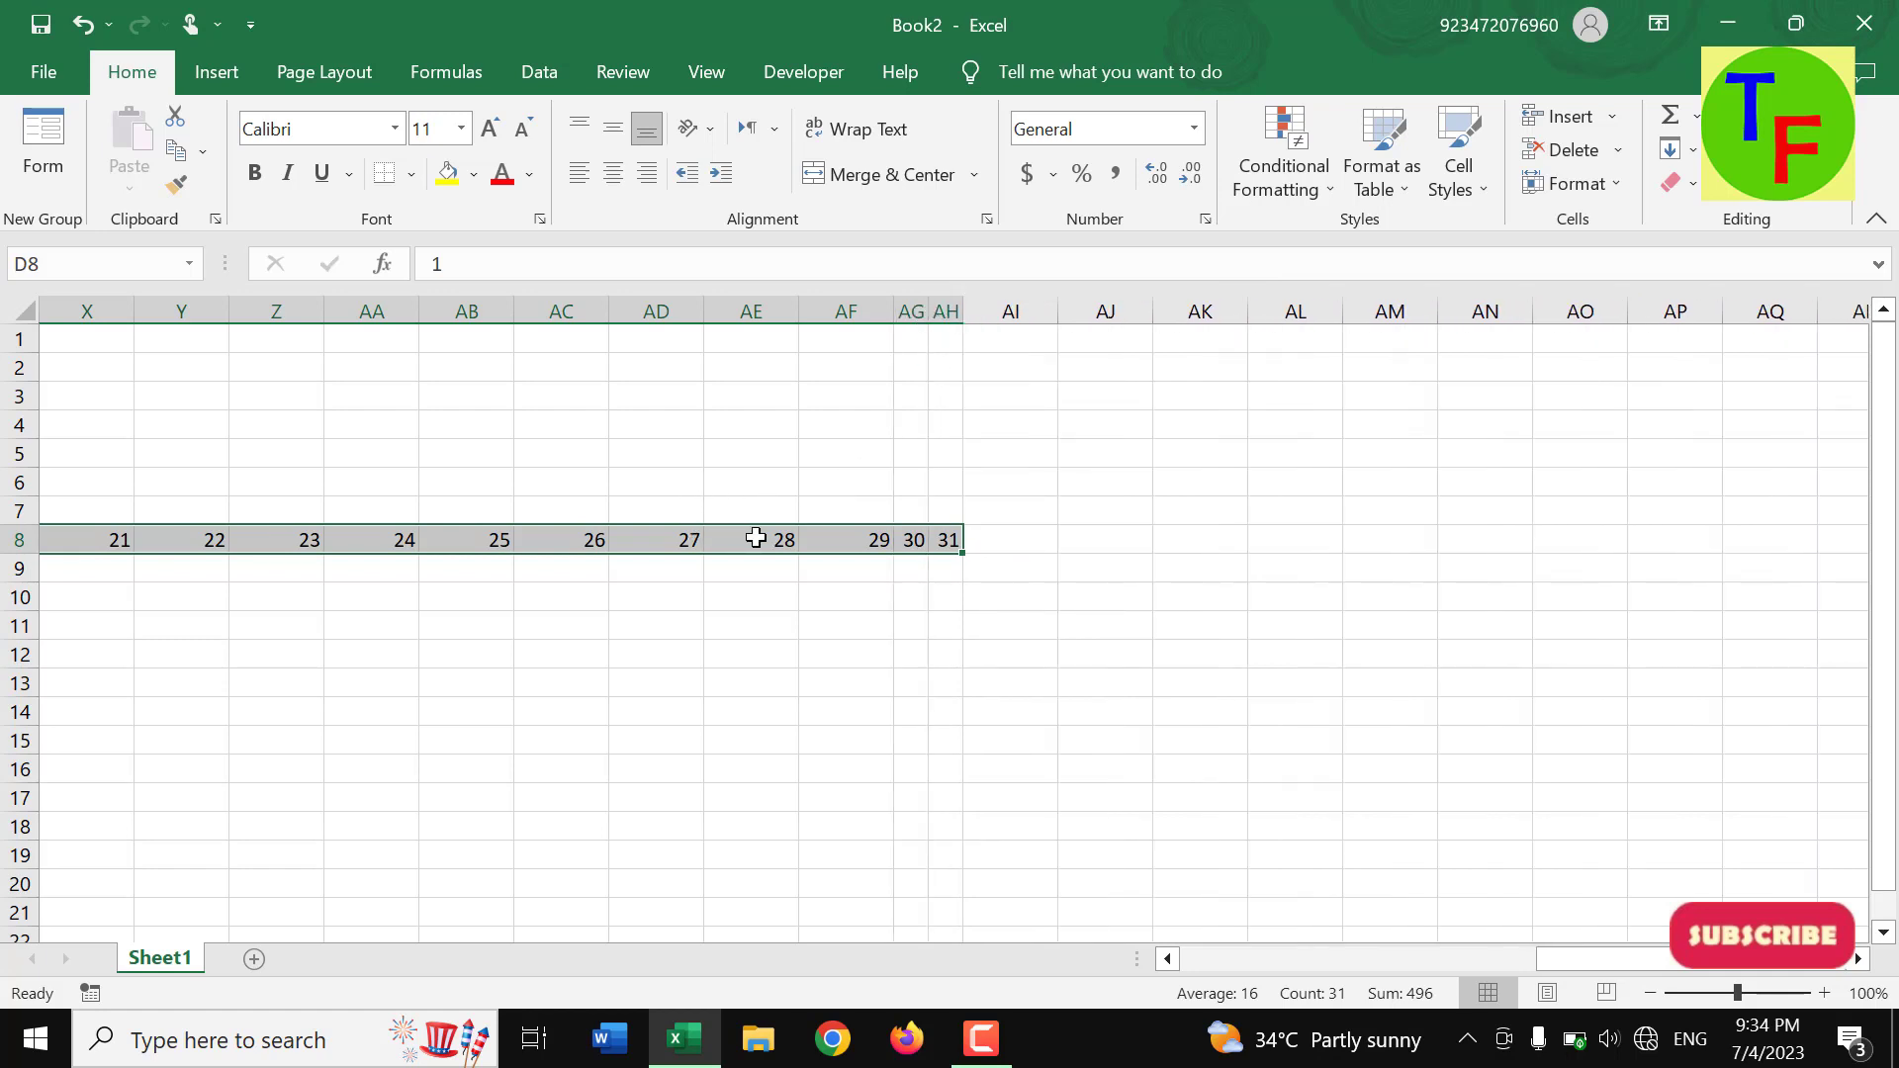
- Try column widths 2.4 and then 3 for the day columns D through AH
click(1568, 181)
click(1619, 339)
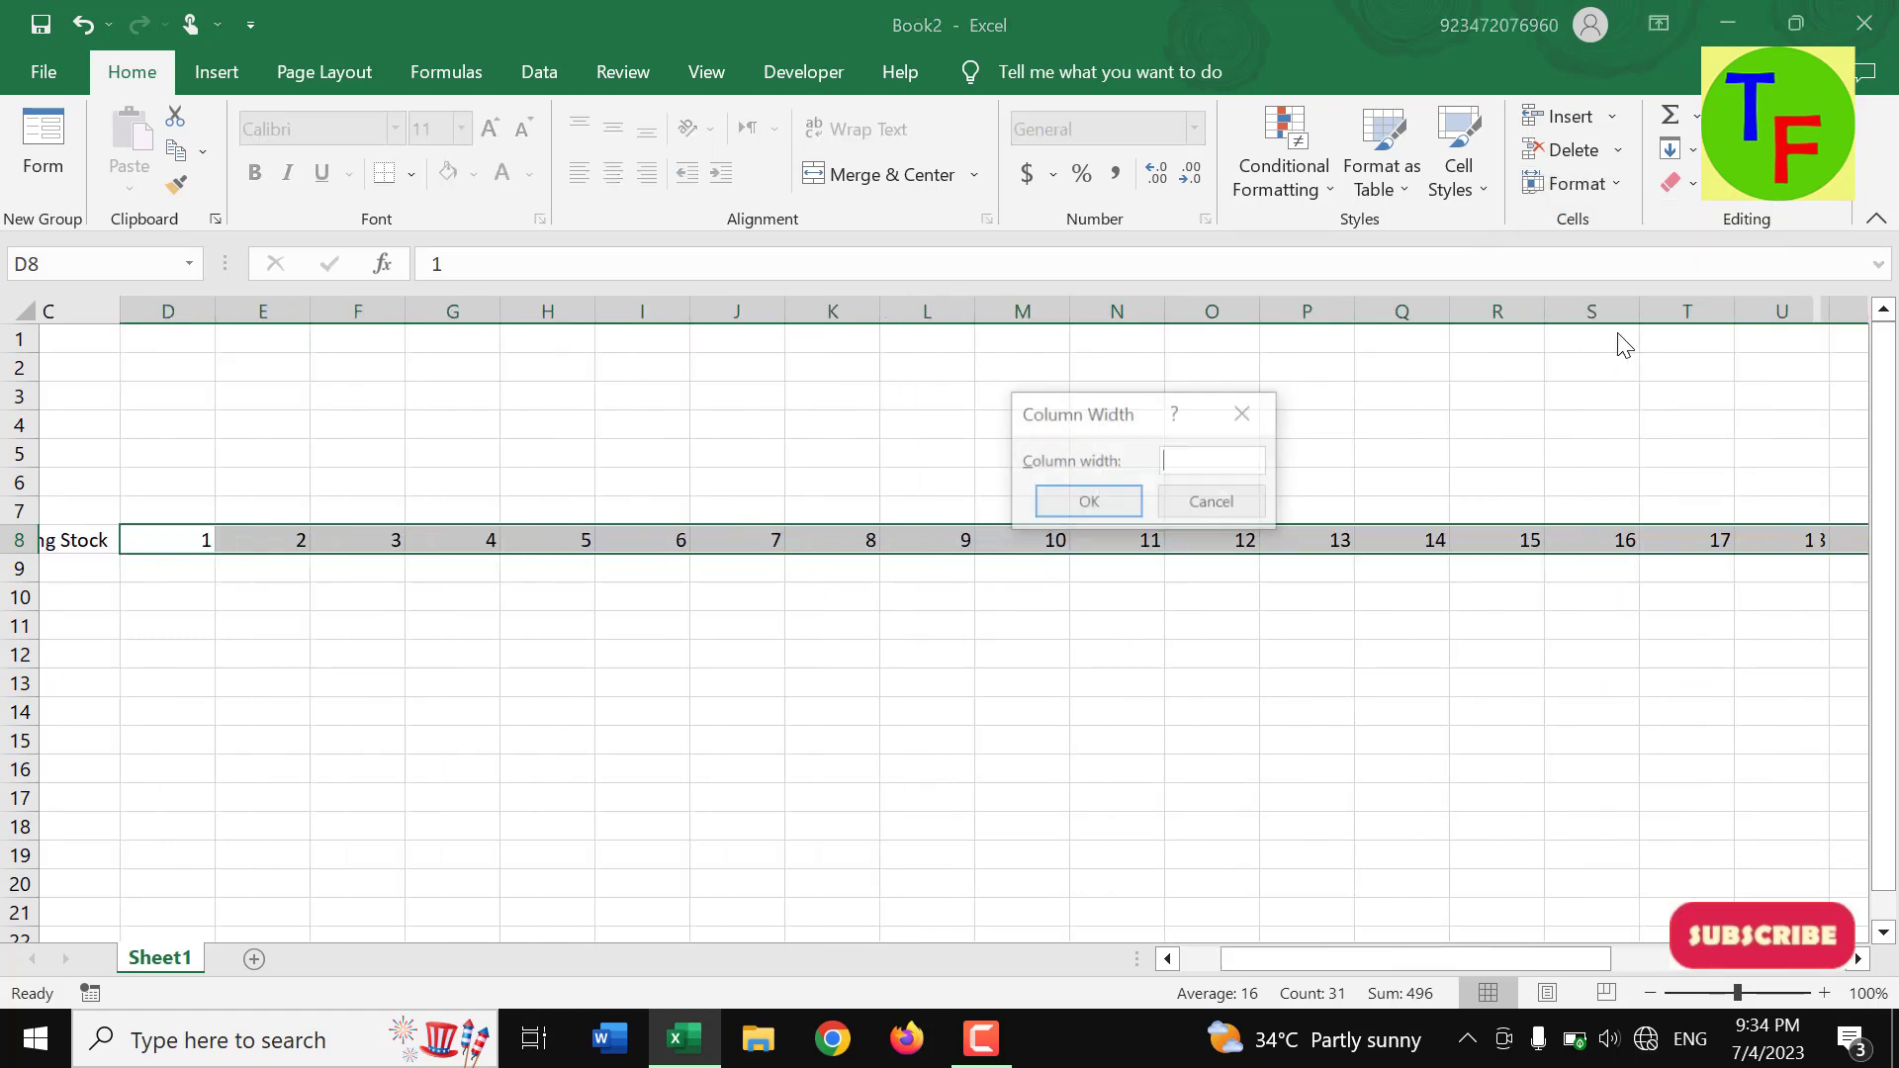
text(2.)
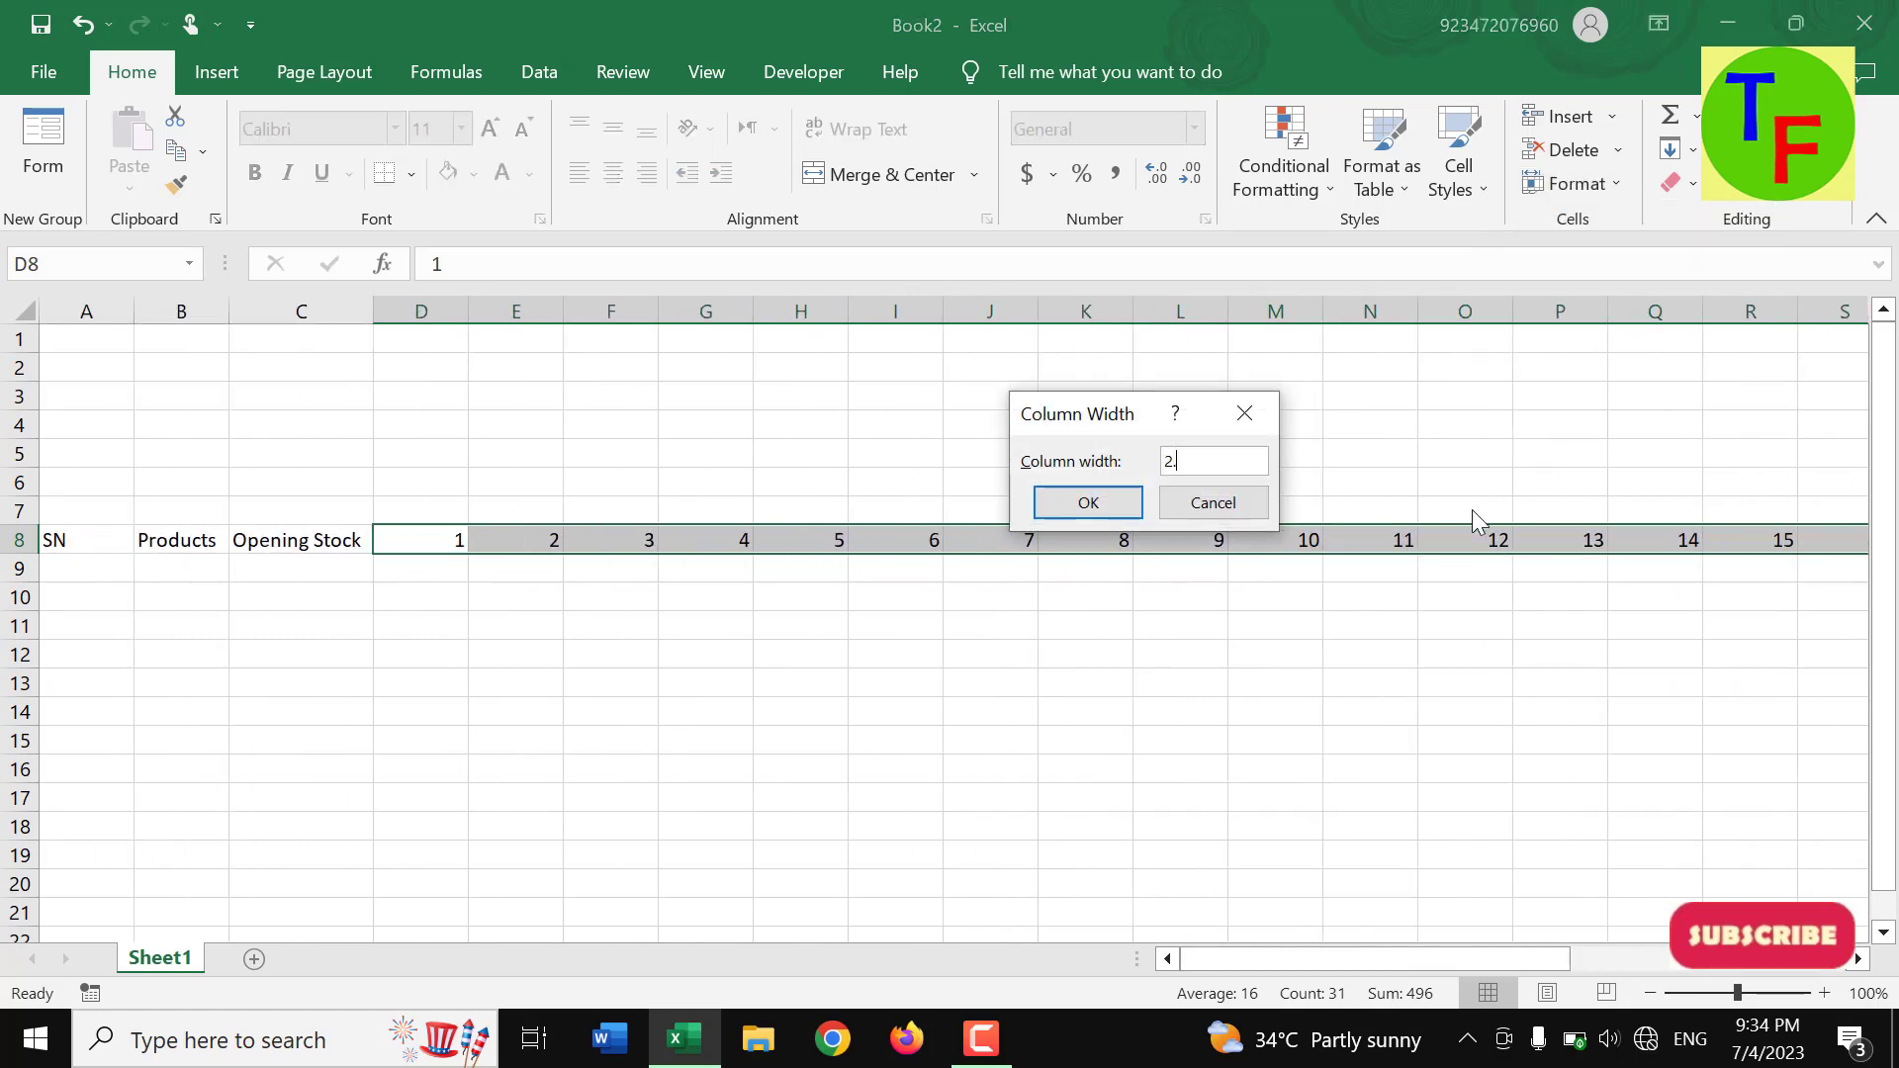
text(4)
key(Return)
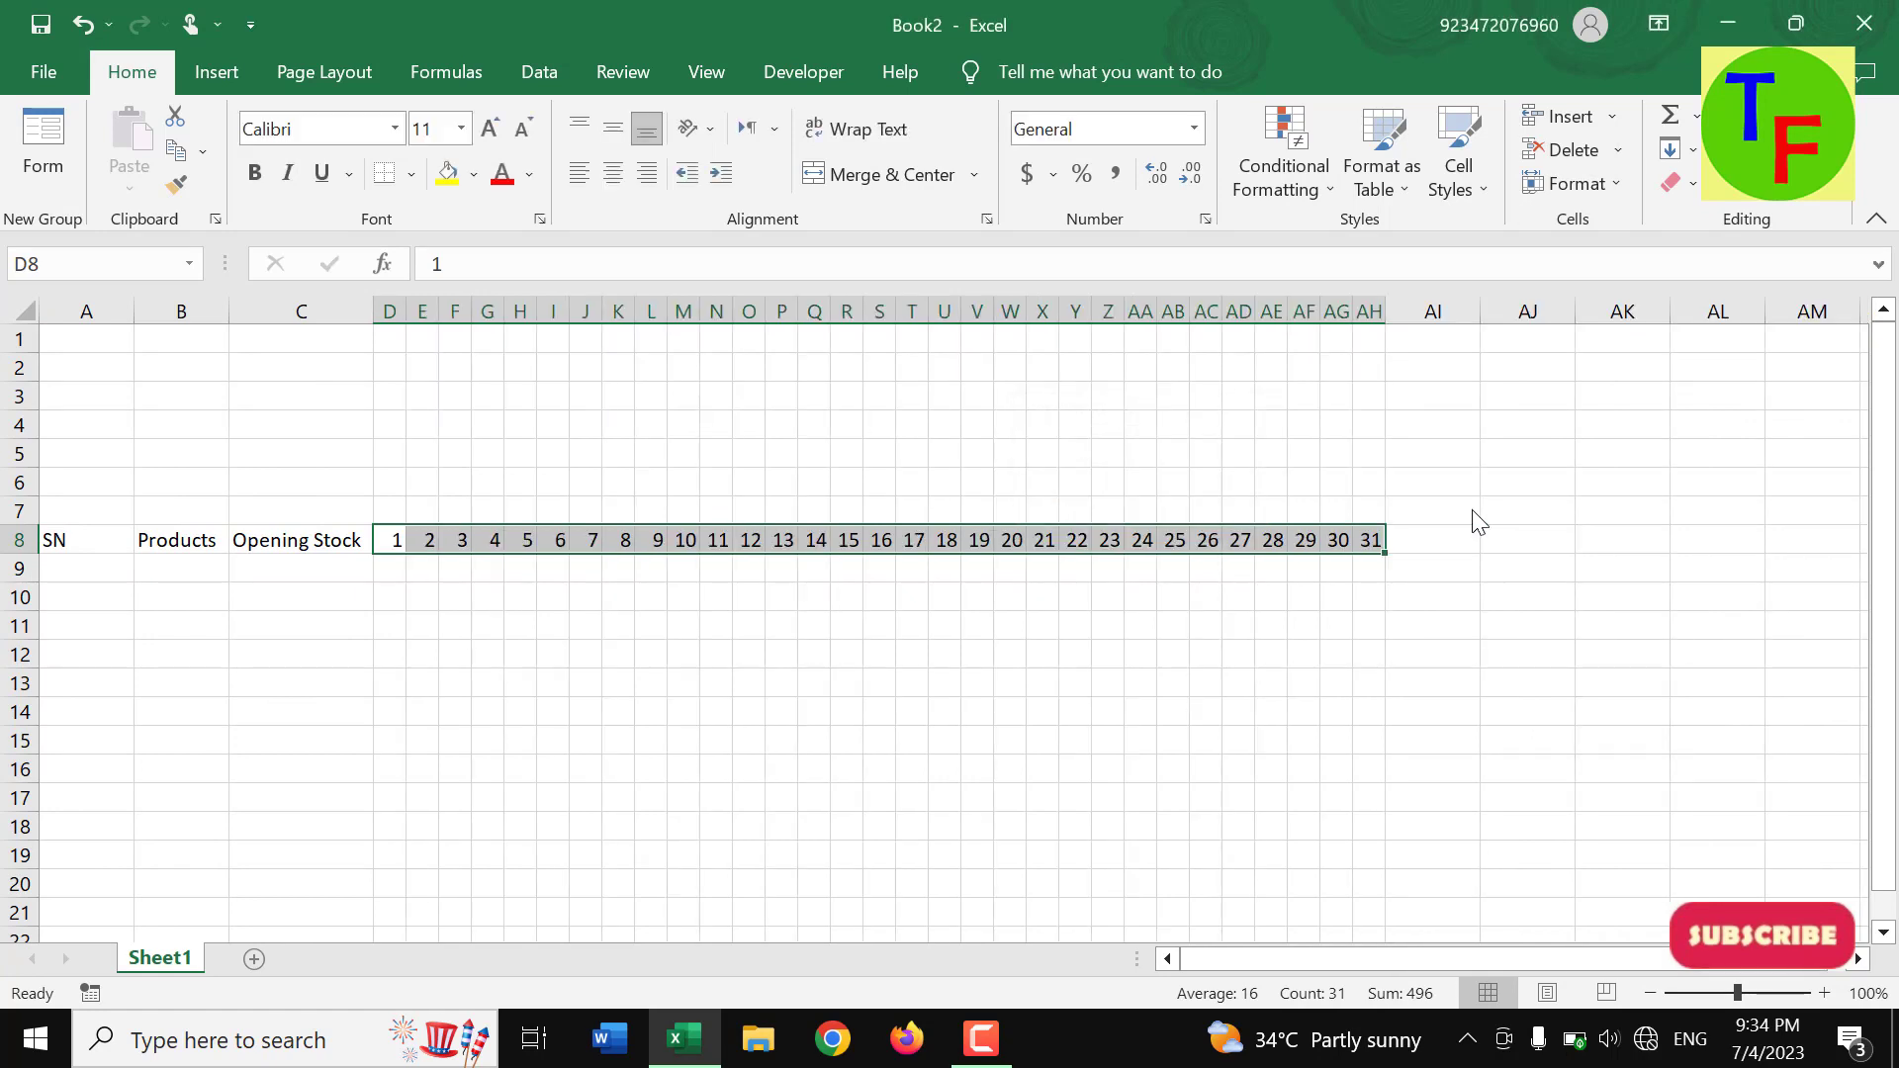
click(1579, 186)
click(1610, 336)
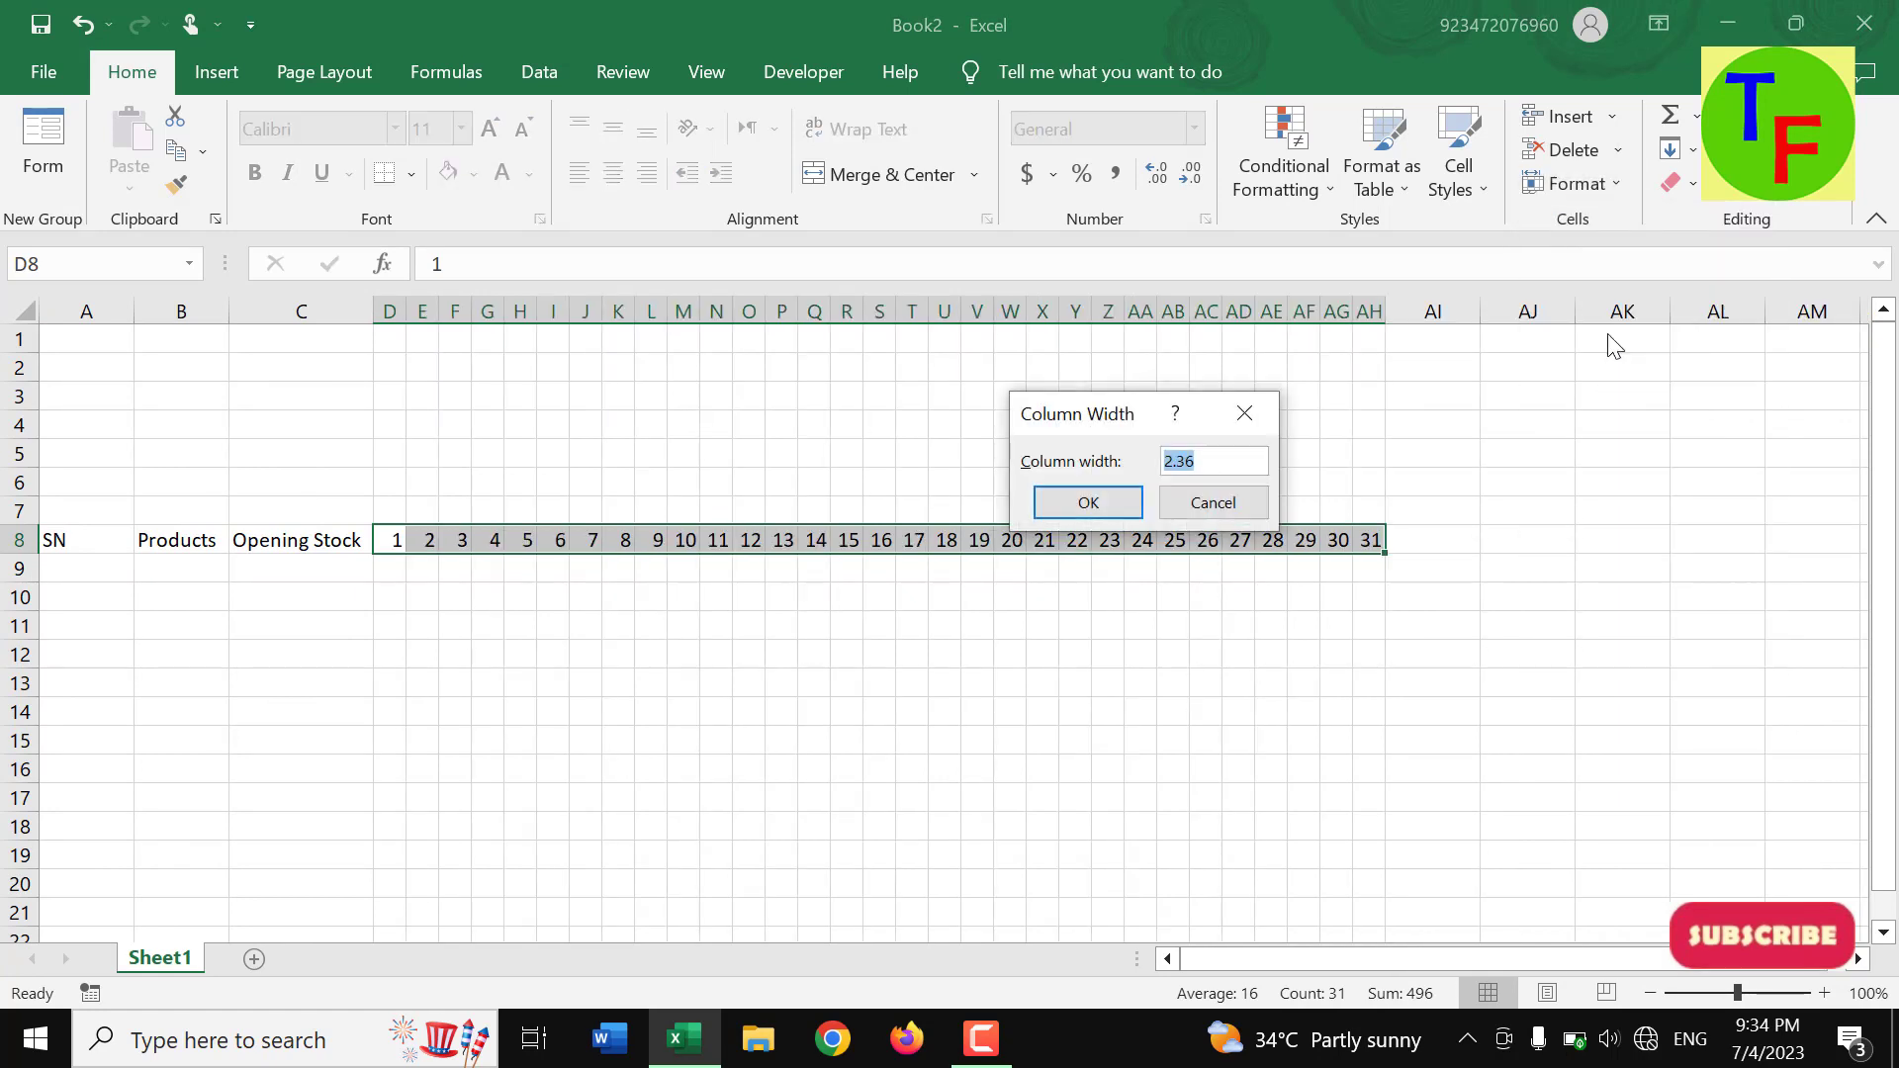
text(3)
key(Return)
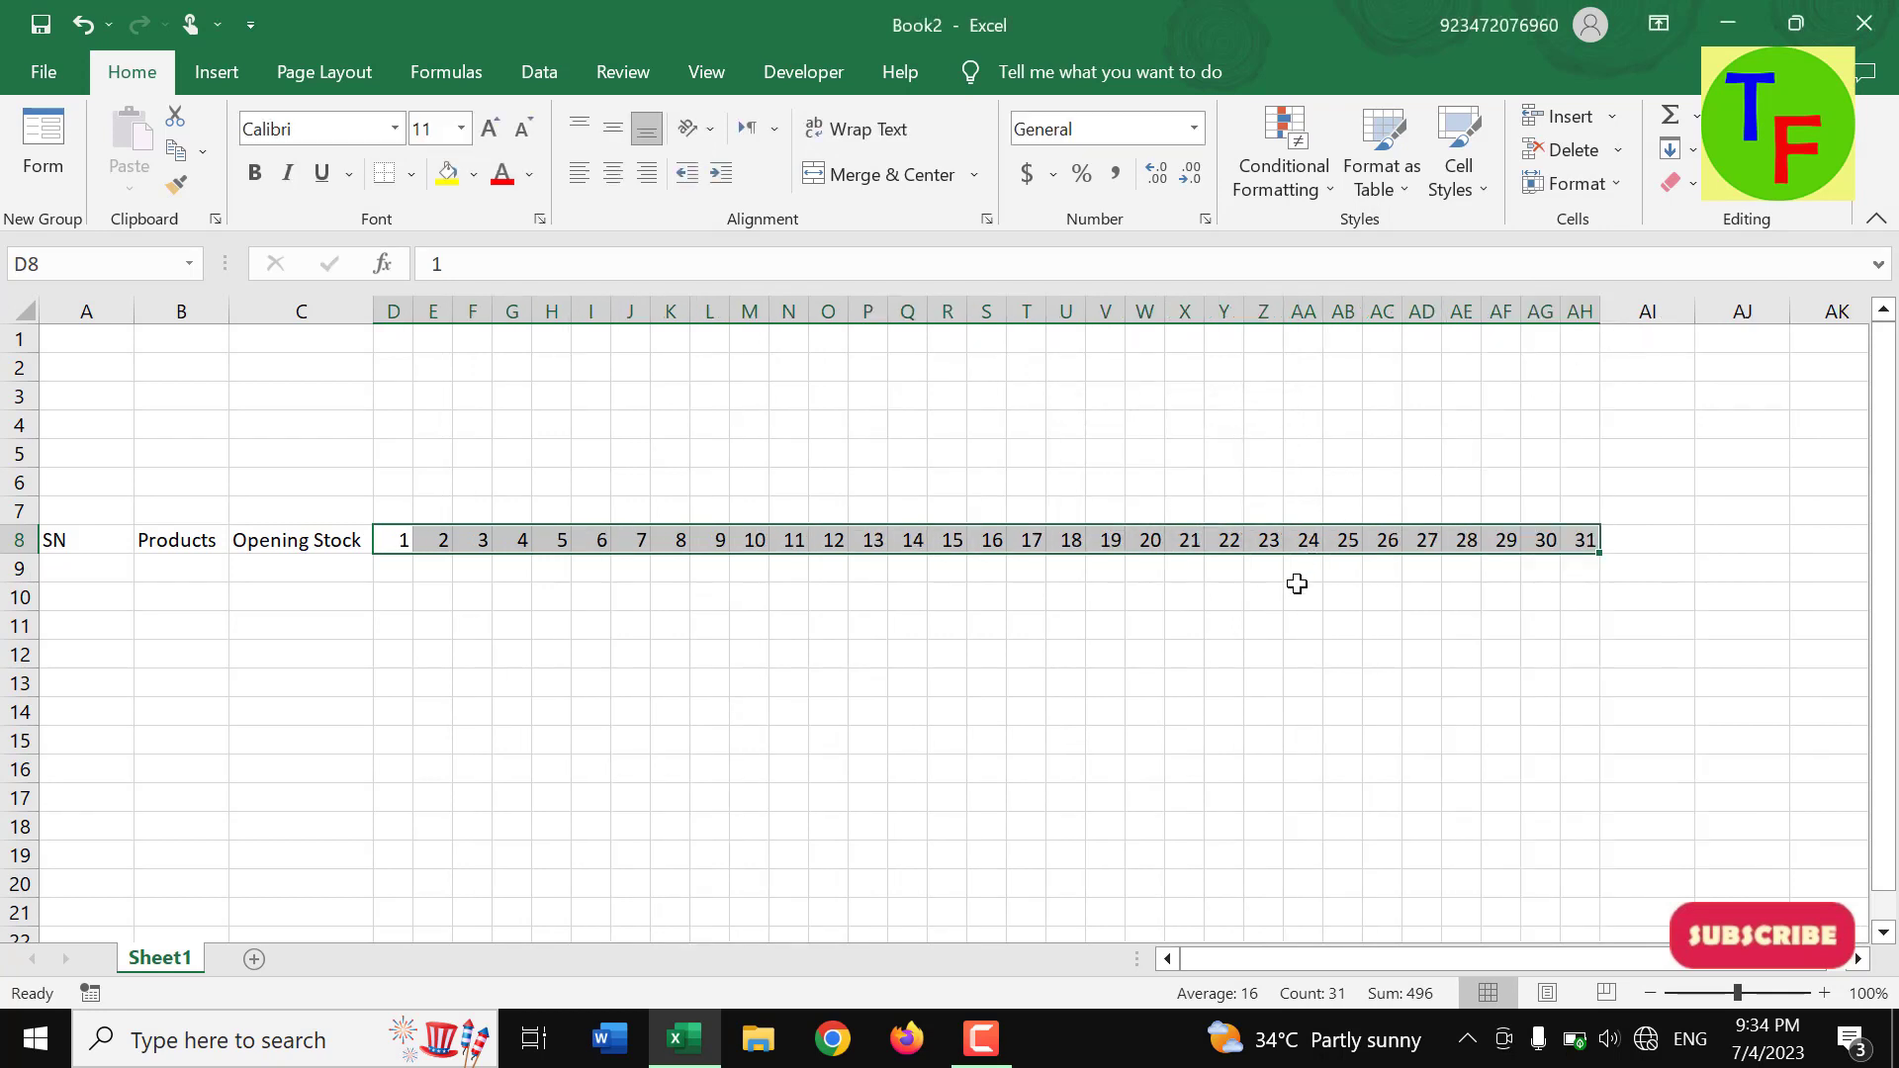
- Set the day columns D through AH to width 5 and move to cell AI8
click(1581, 183)
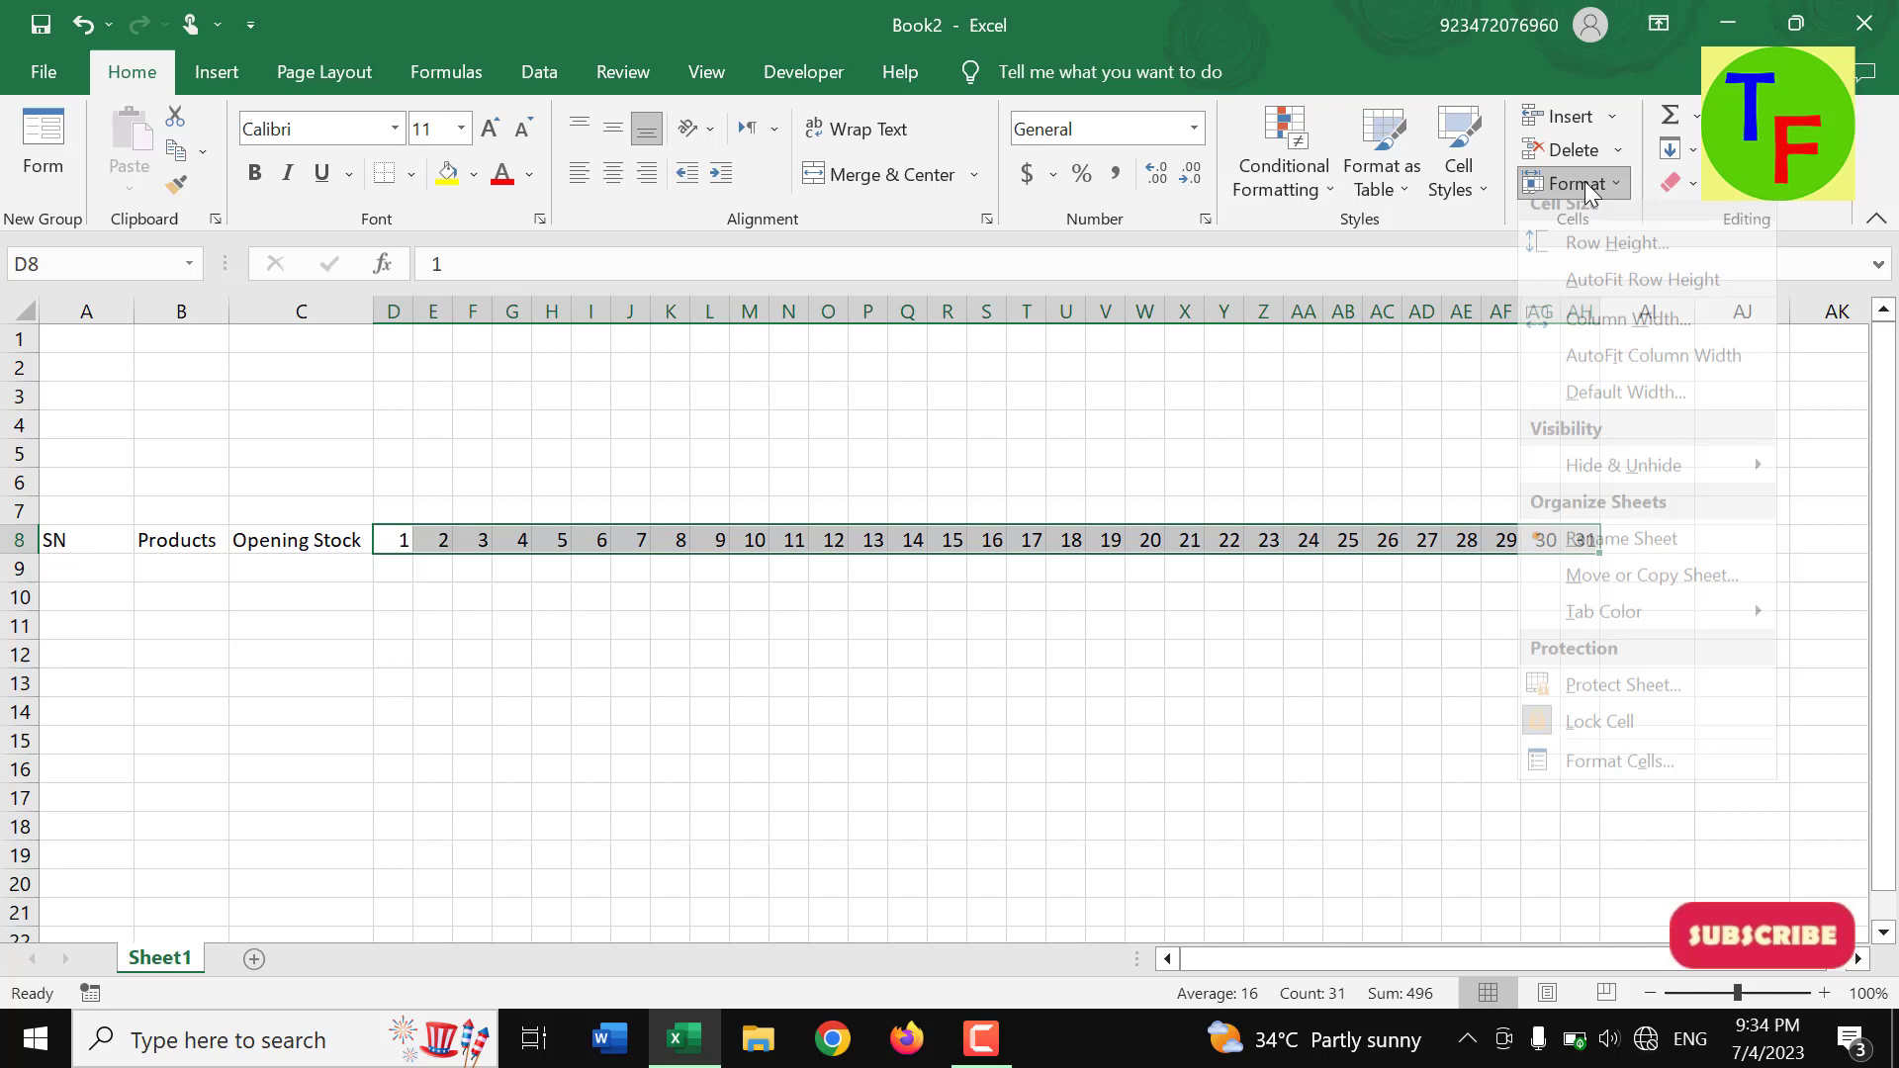
click(1636, 337)
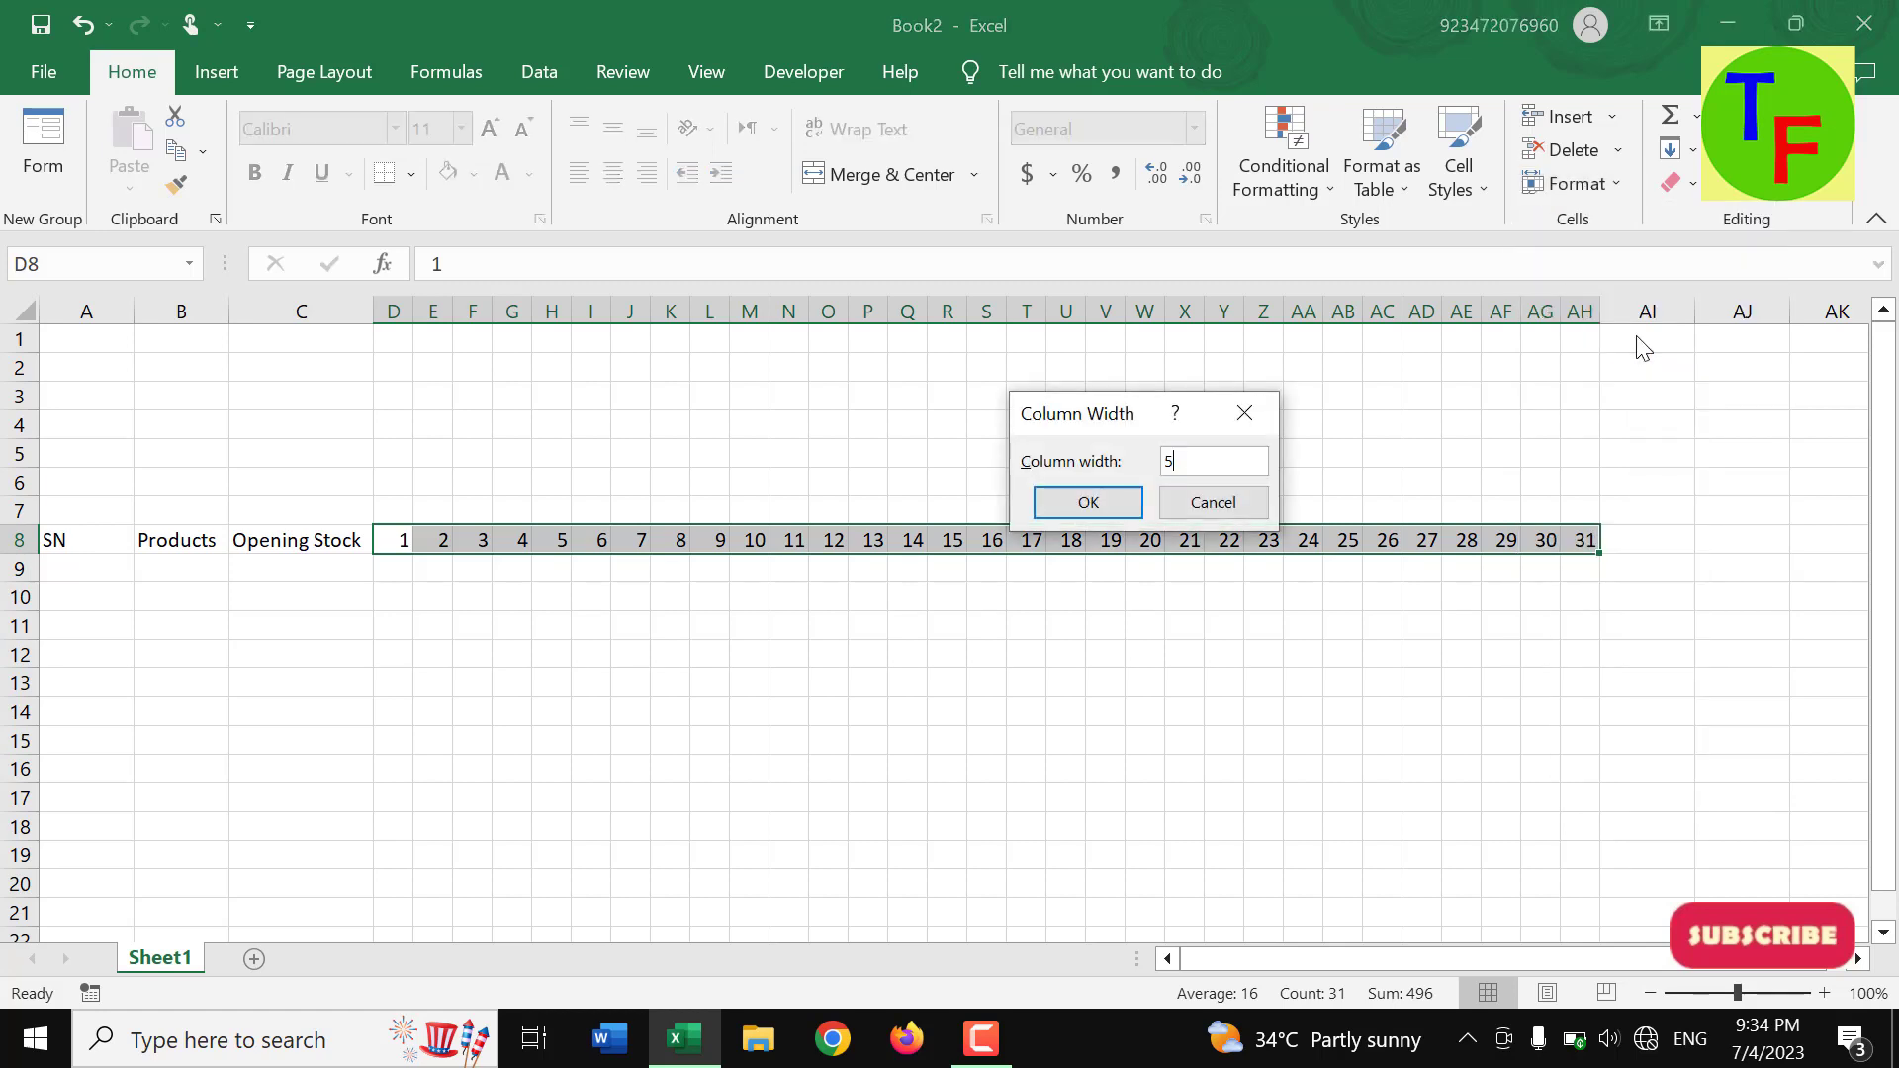
key(Return)
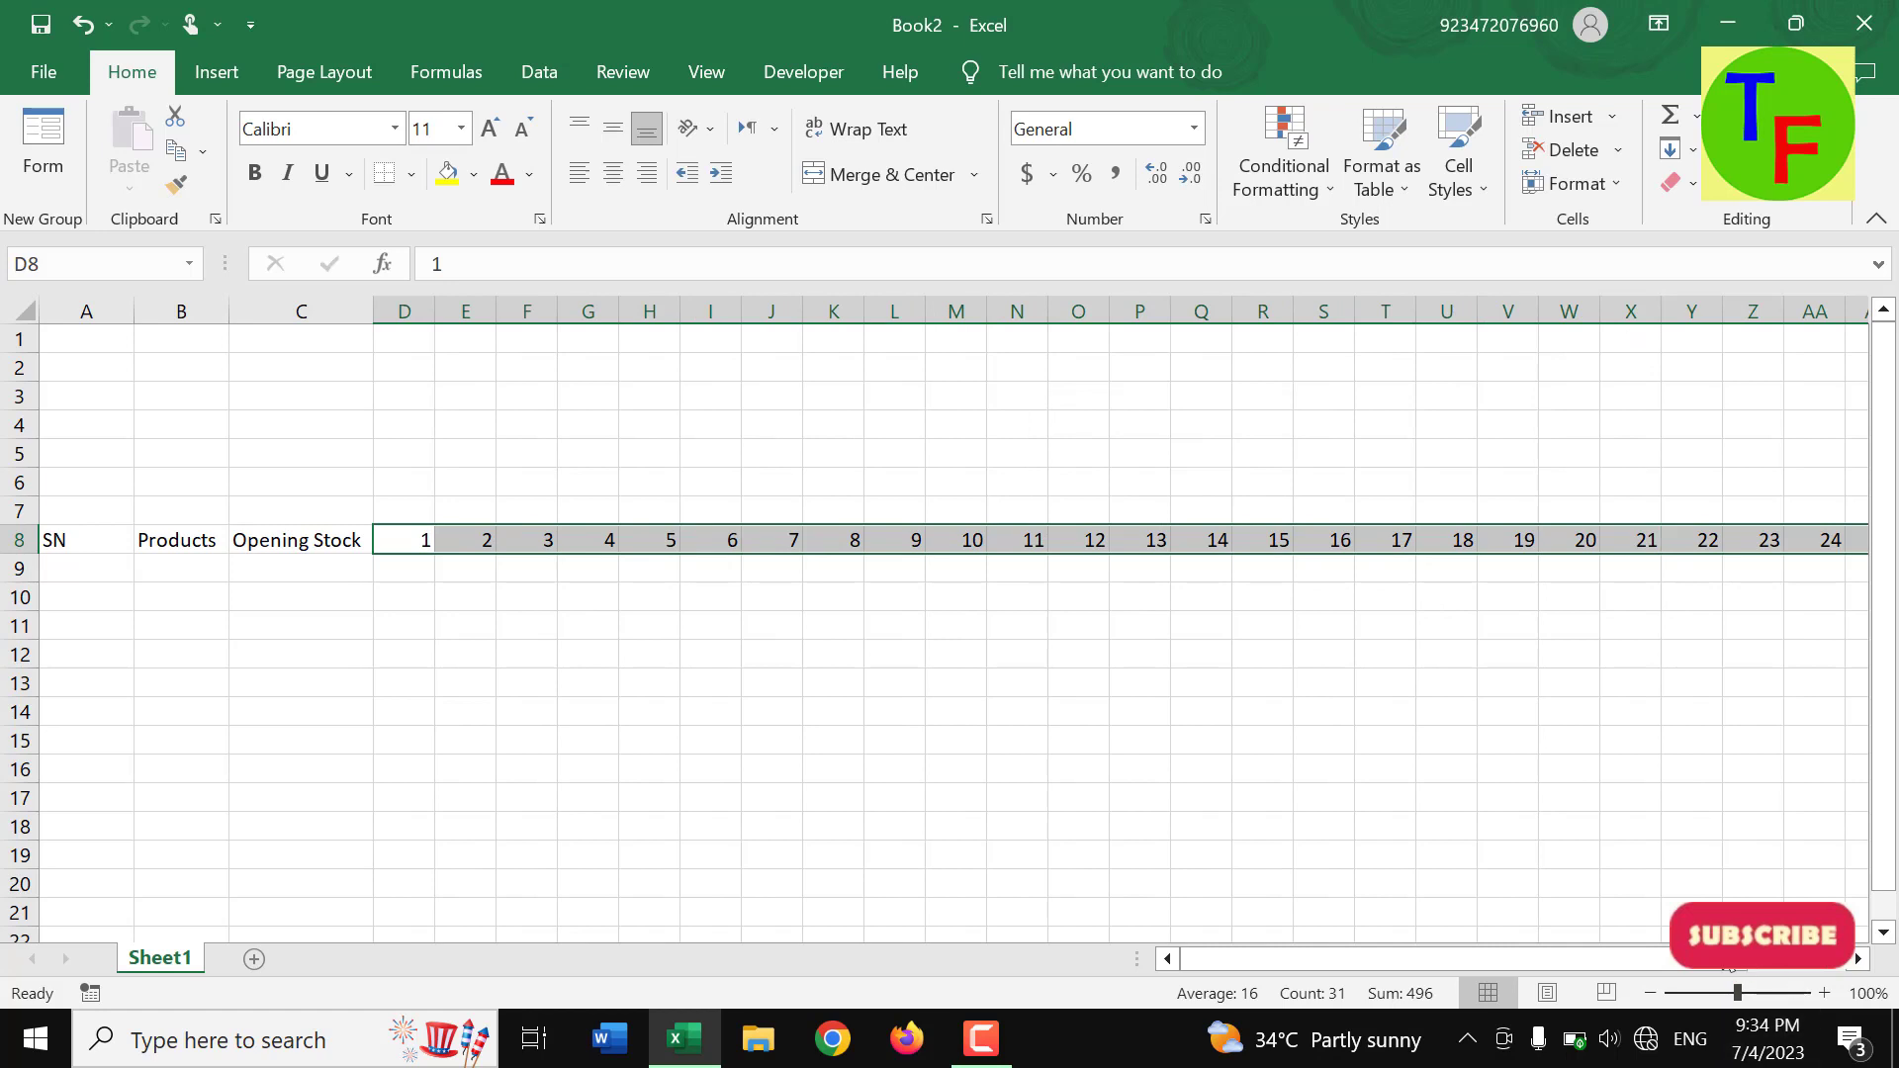
drag(1682, 958, 1781, 959)
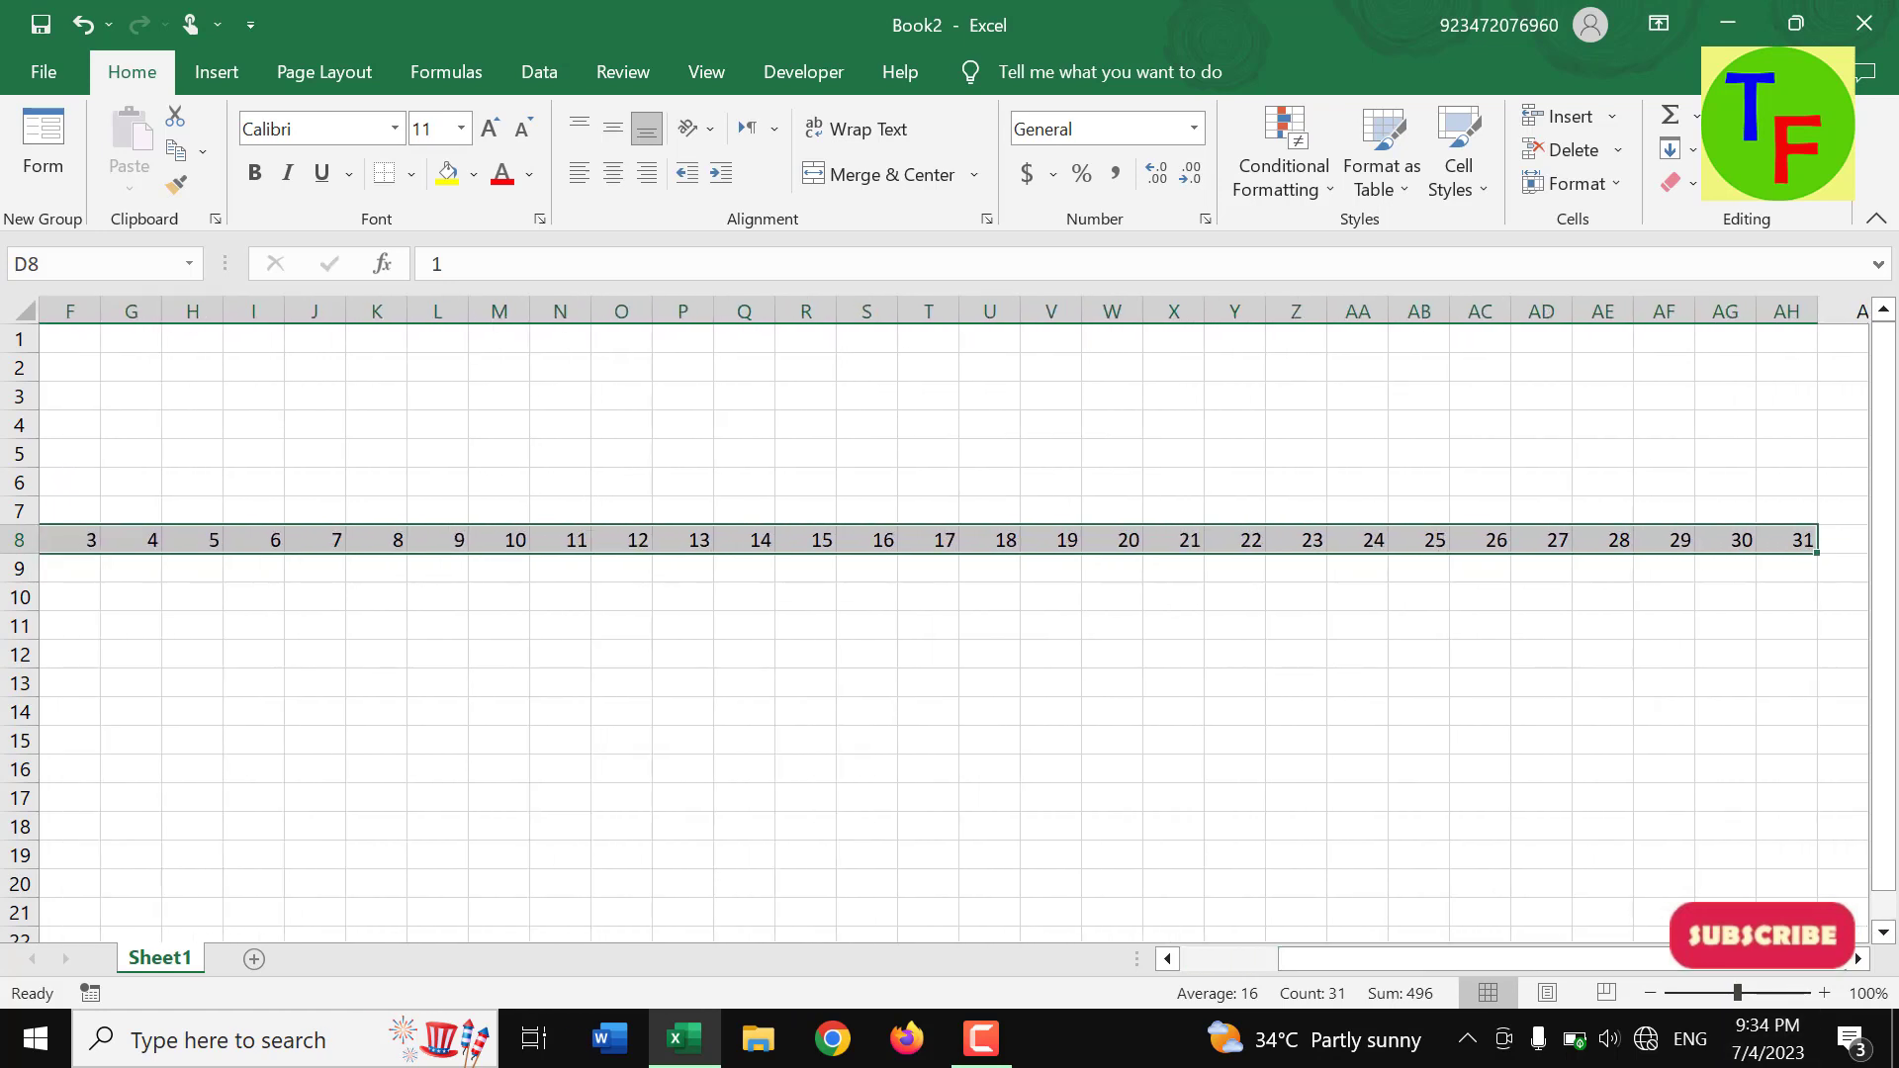
click(1858, 958)
click(1859, 958)
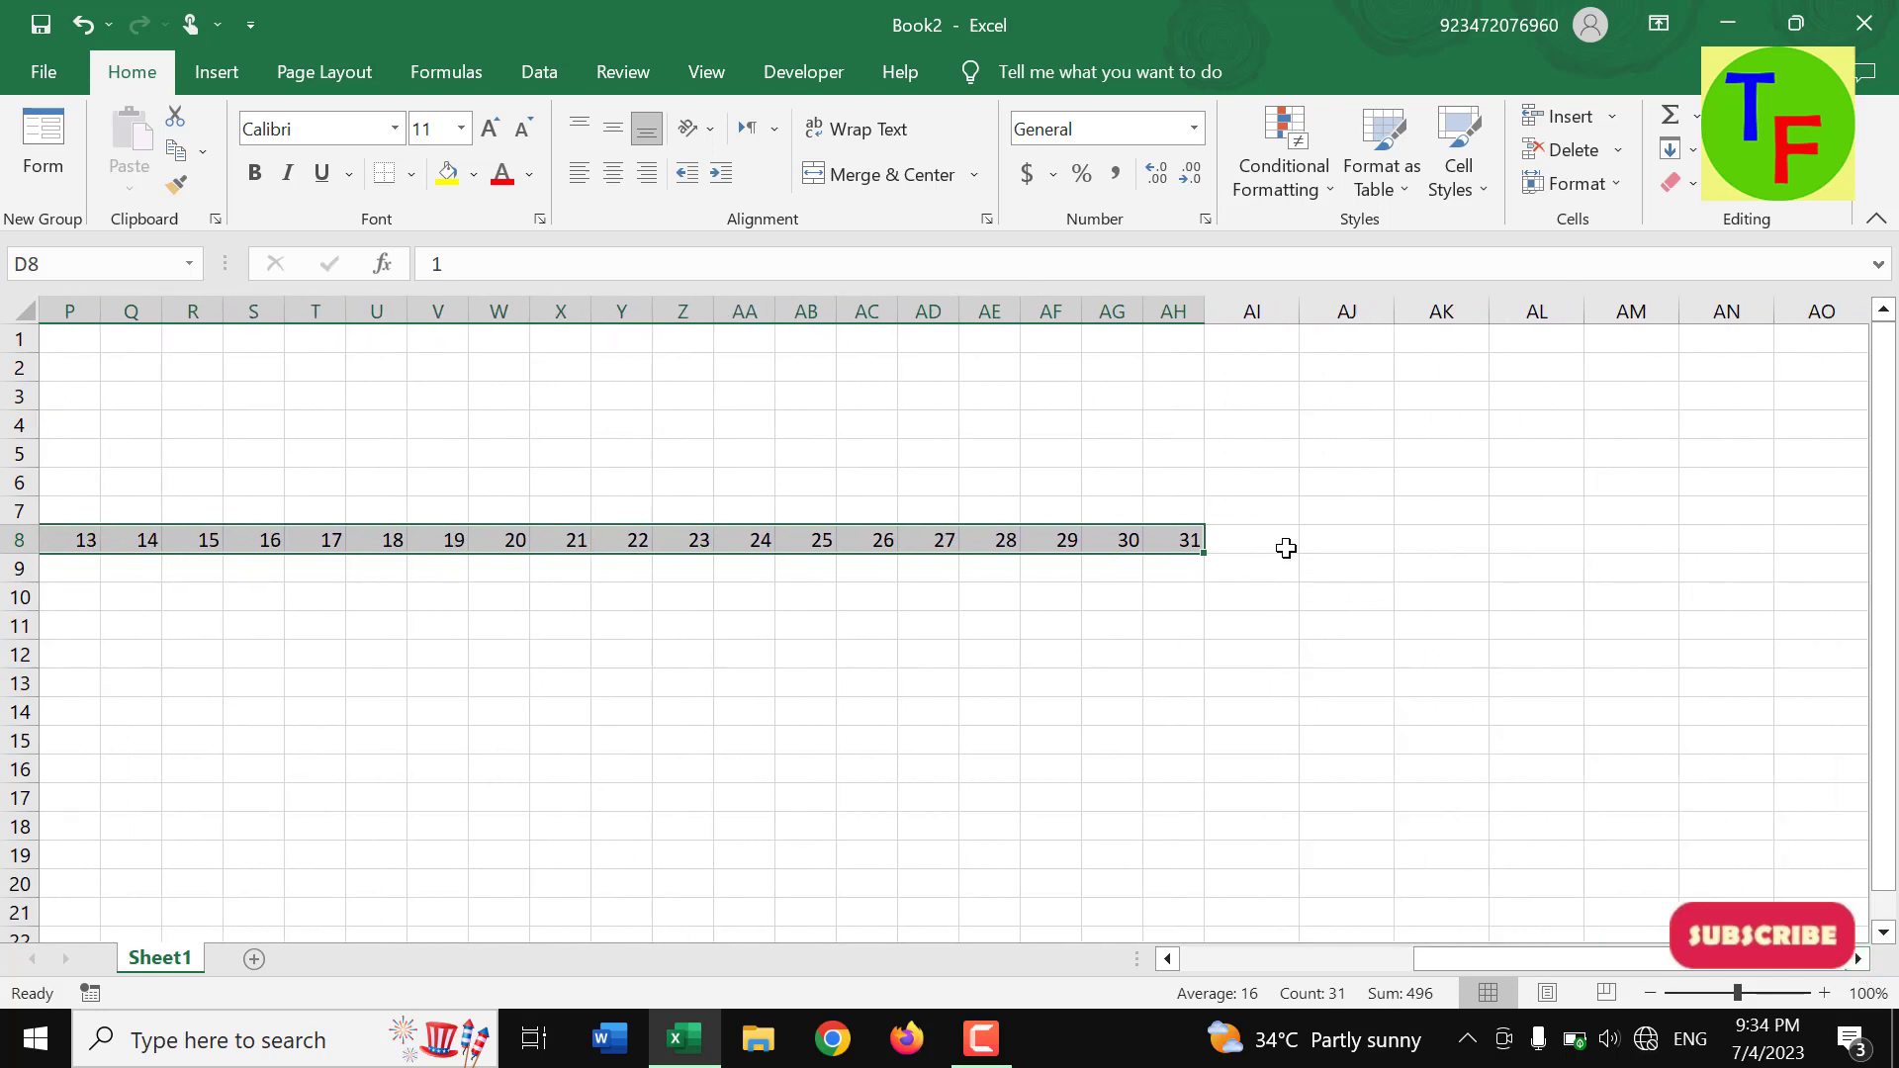
click(1286, 549)
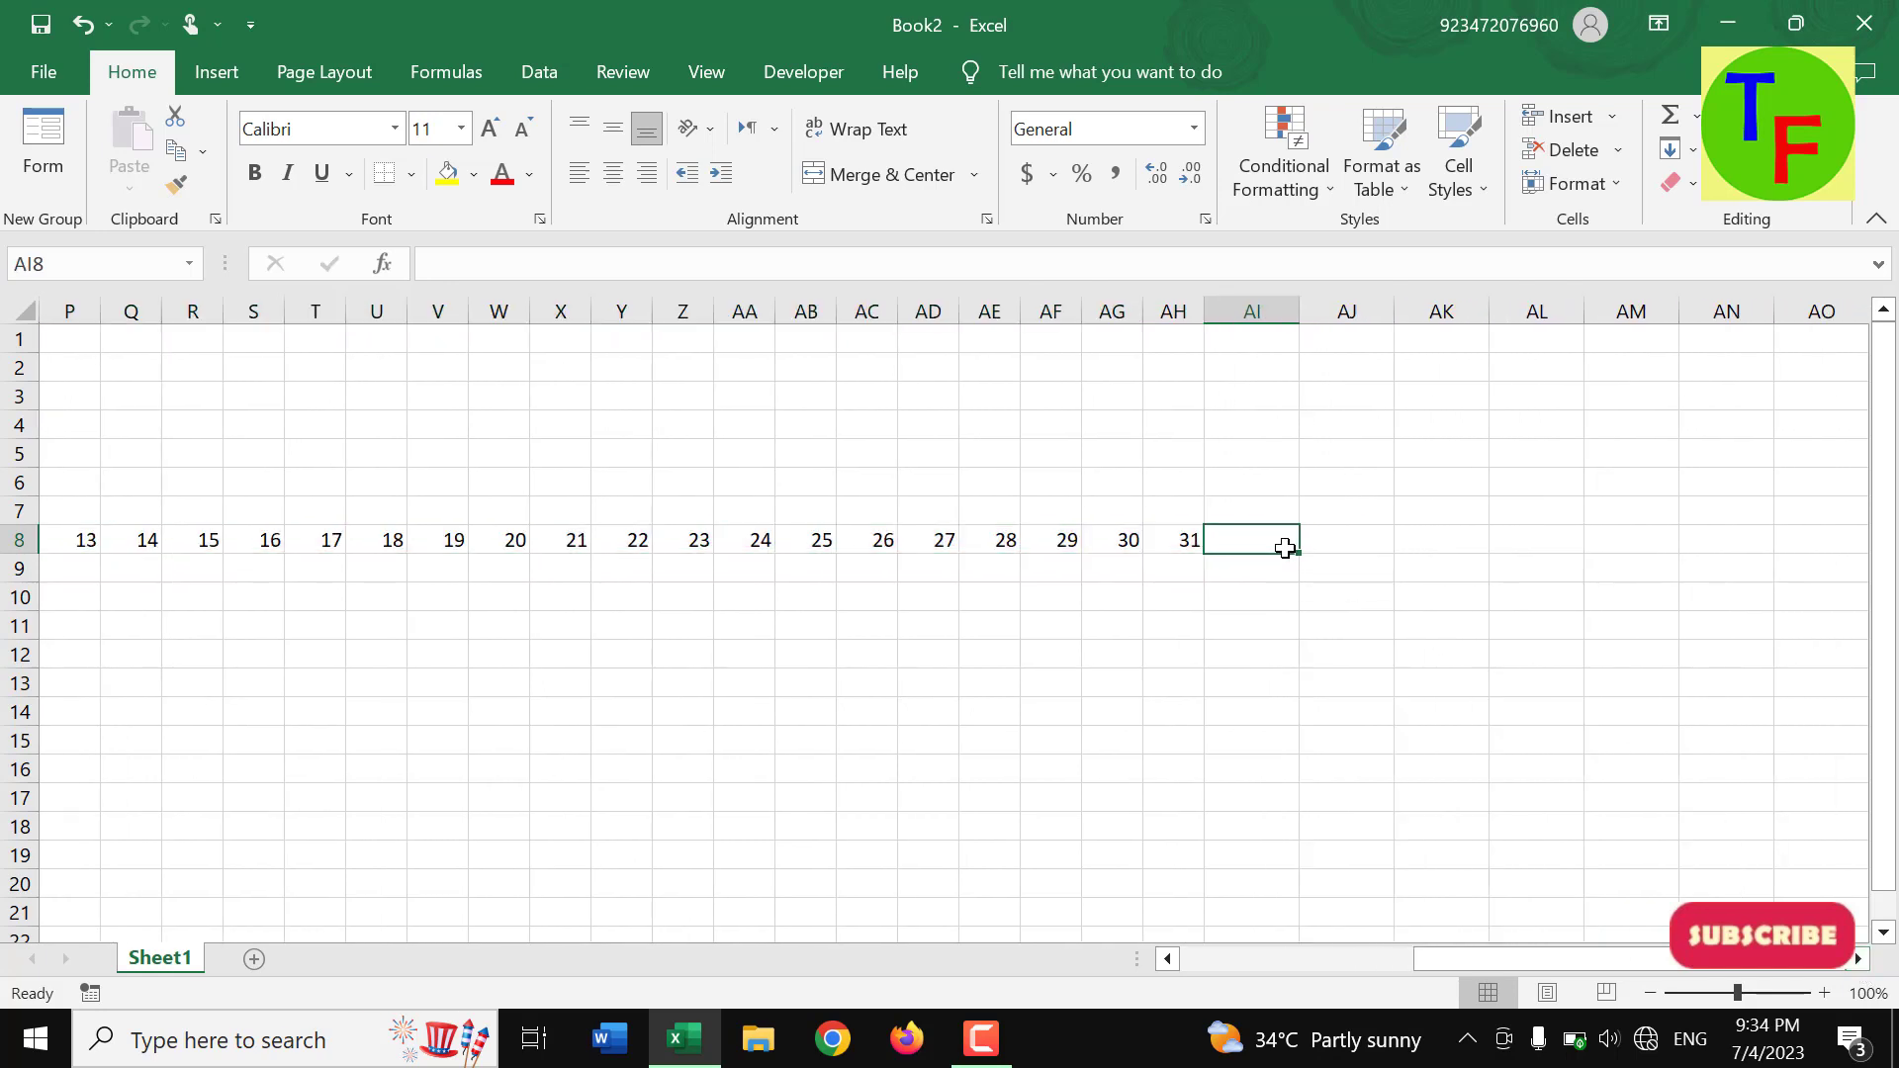
- Enter the heading Incoming Goods in AI8 and widen column AI to fit it
text(Tota)
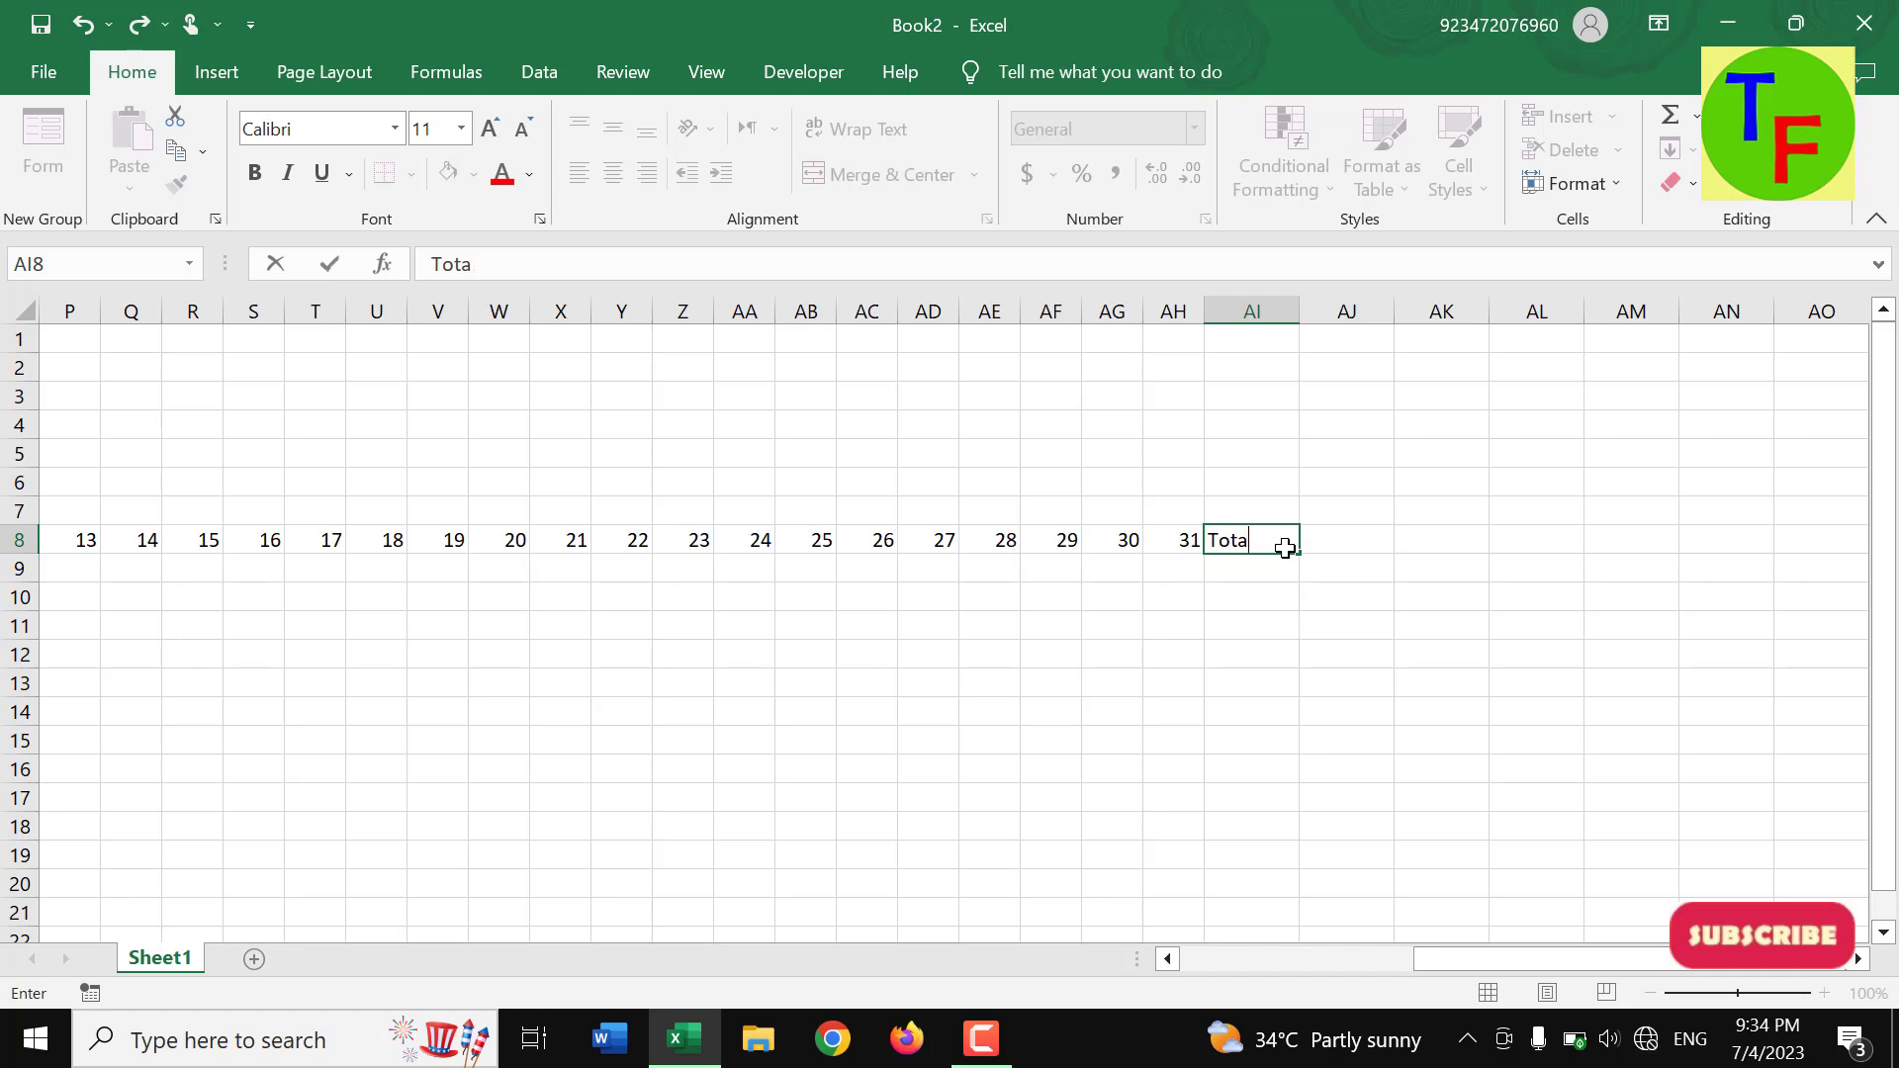
key(BackSpace)
key(BackSpace)
key(BackSpace)
text(Incoming G)
text(oods)
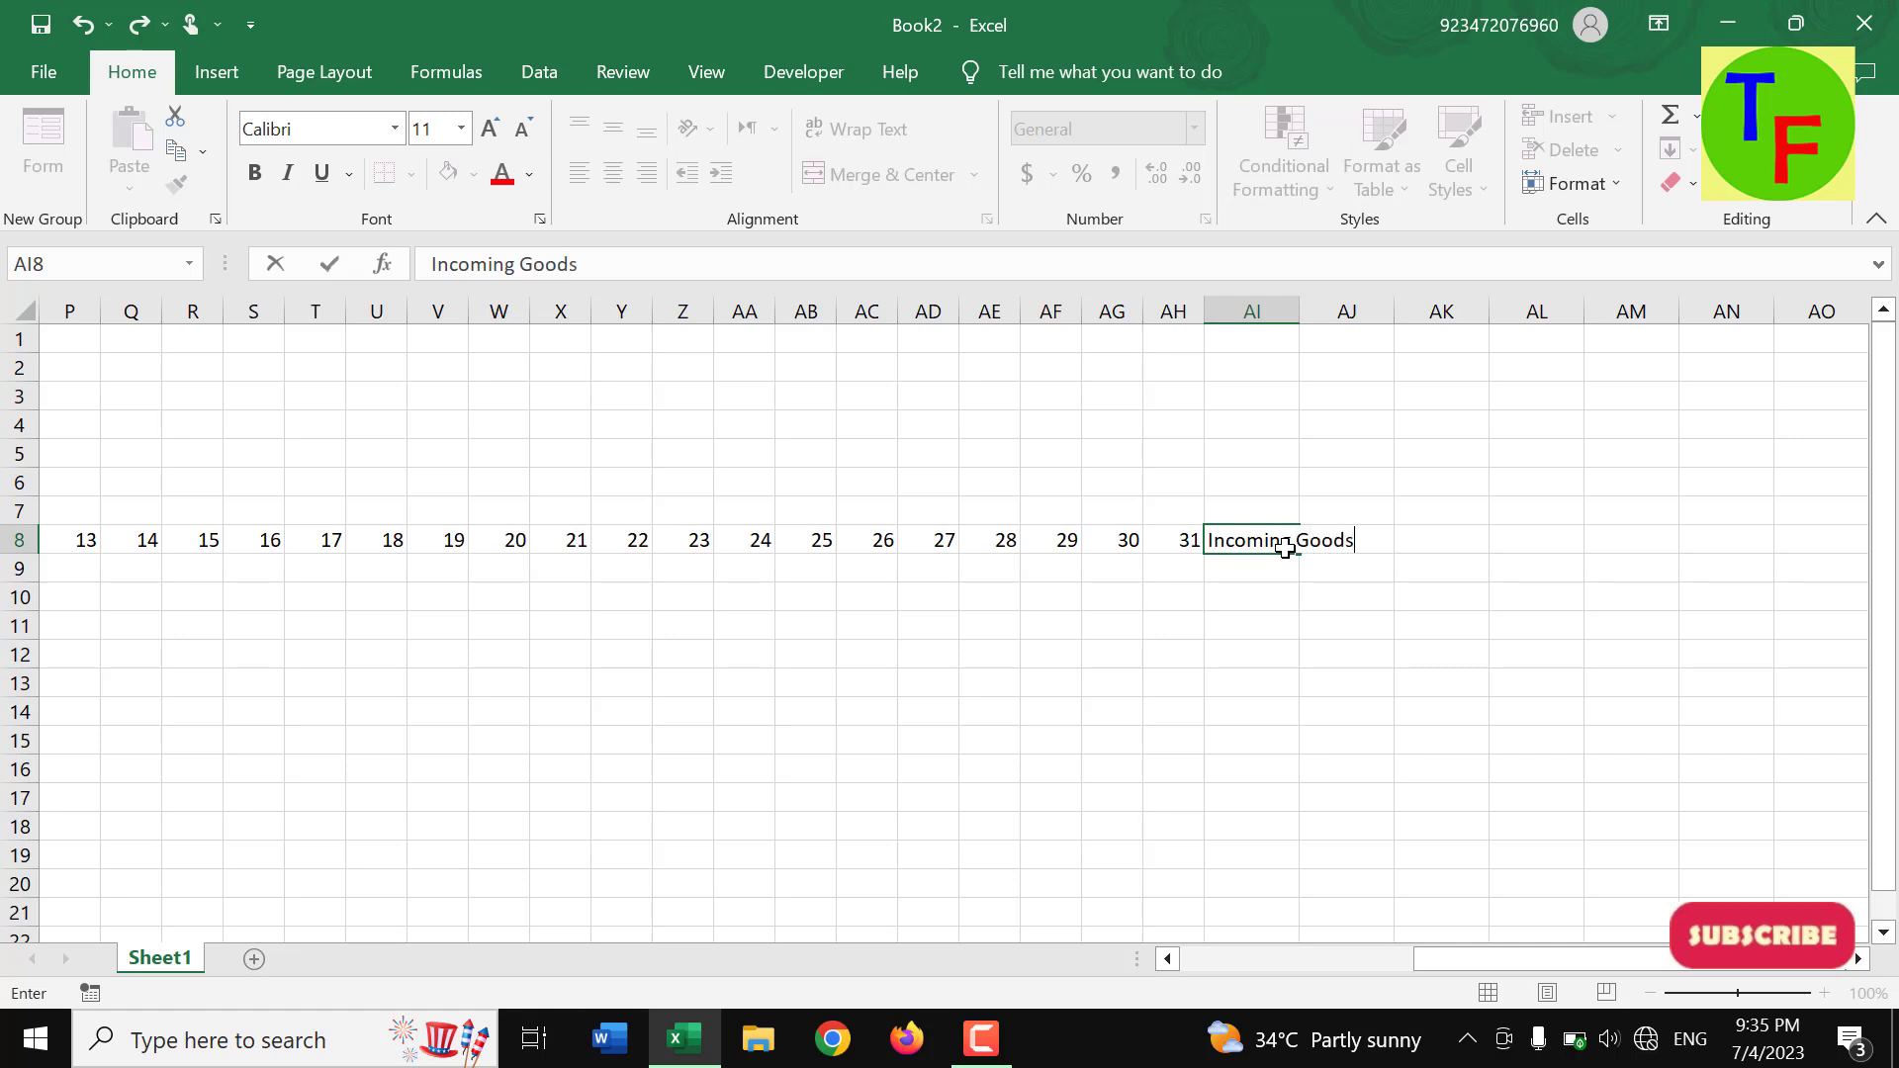
key(Return)
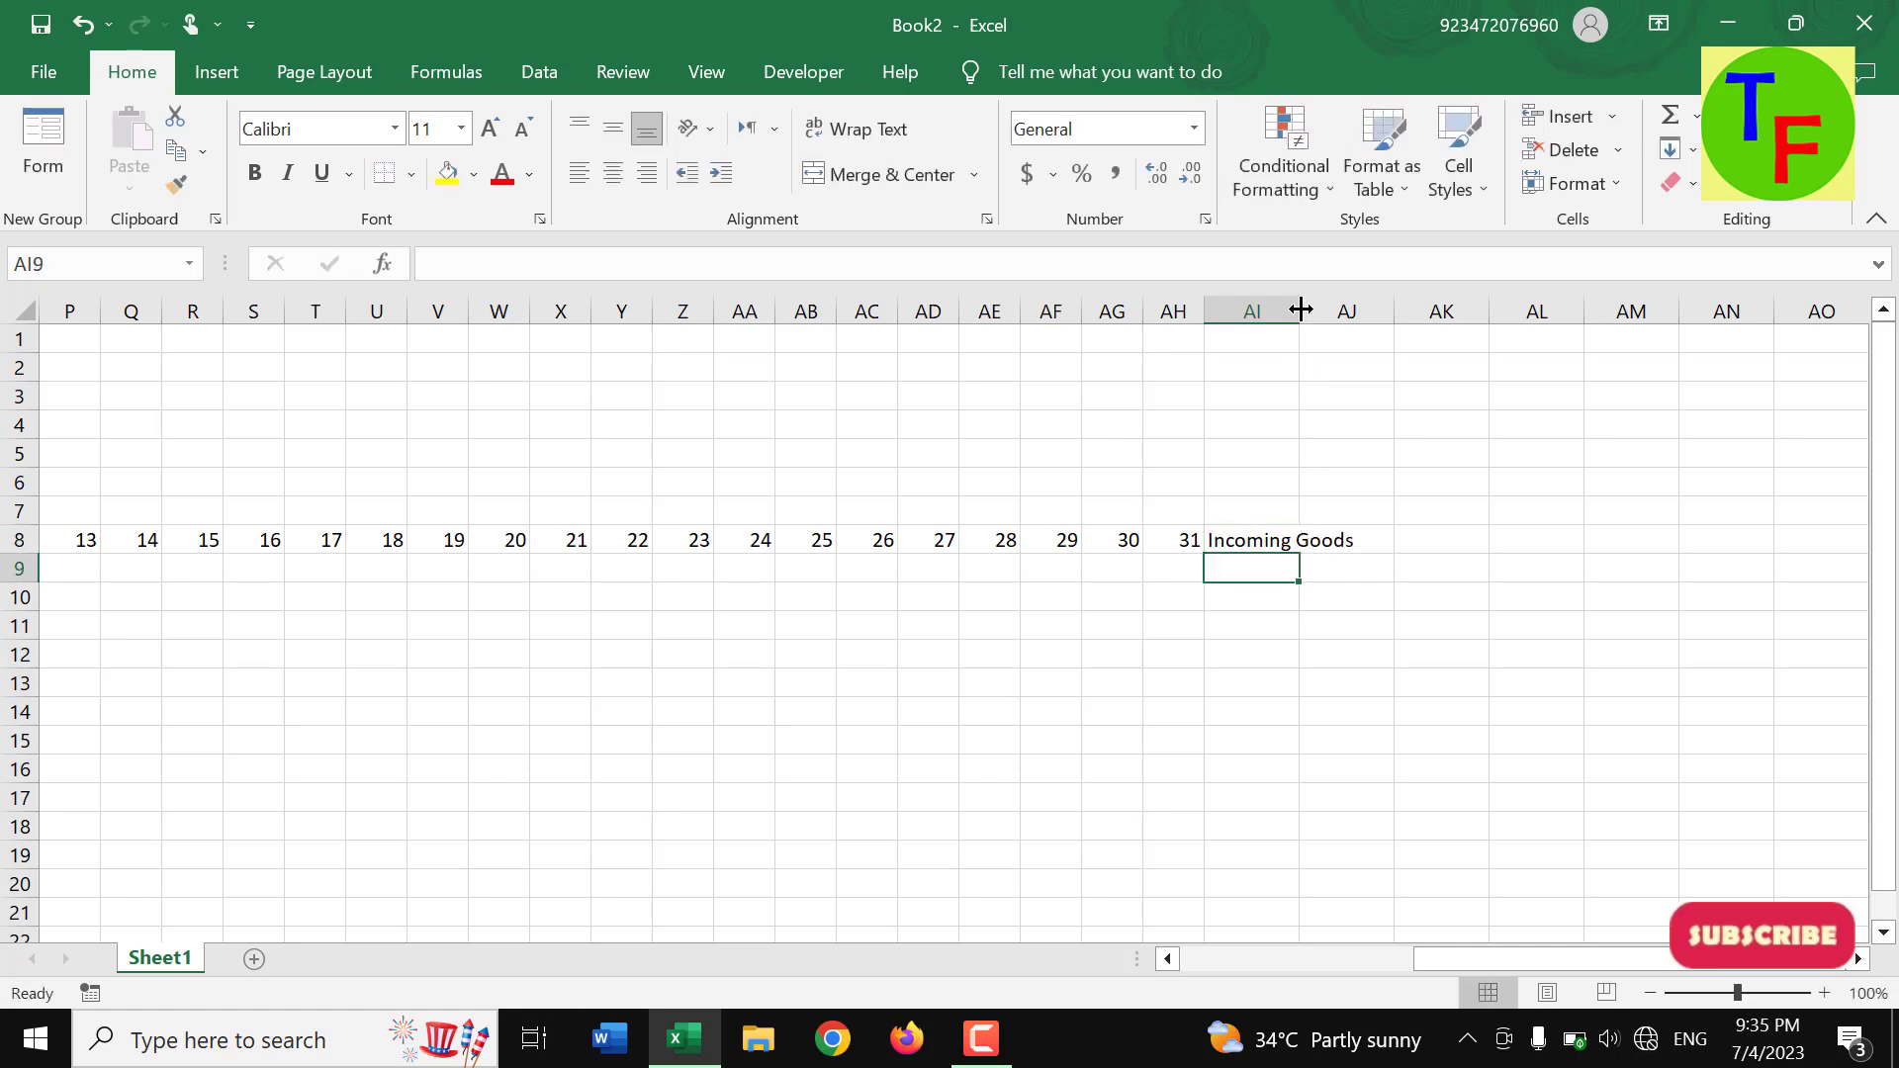
drag(1300, 310, 1360, 310)
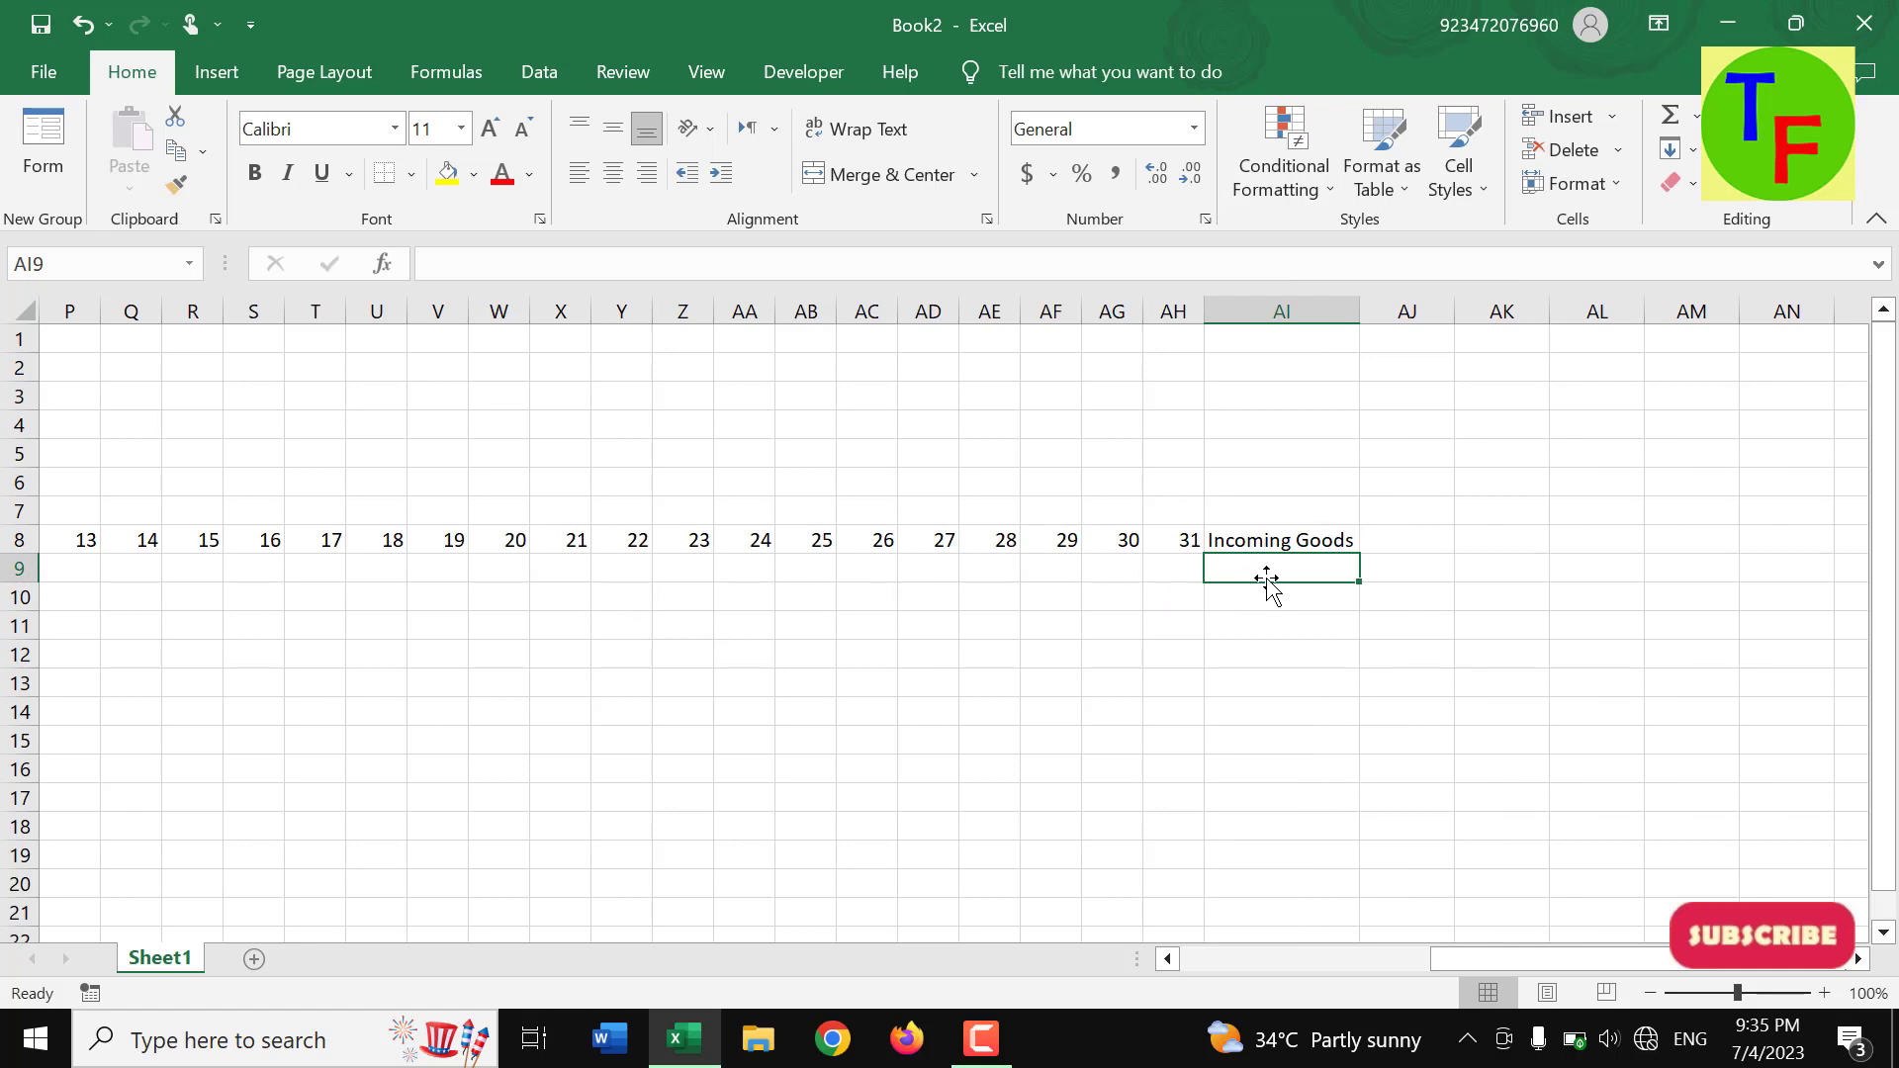
mouse_move(1472, 960)
mouse_down()
mouse_move(1153, 956)
mouse_move(1548, 990)
mouse_move(1067, 929)
mouse_up()
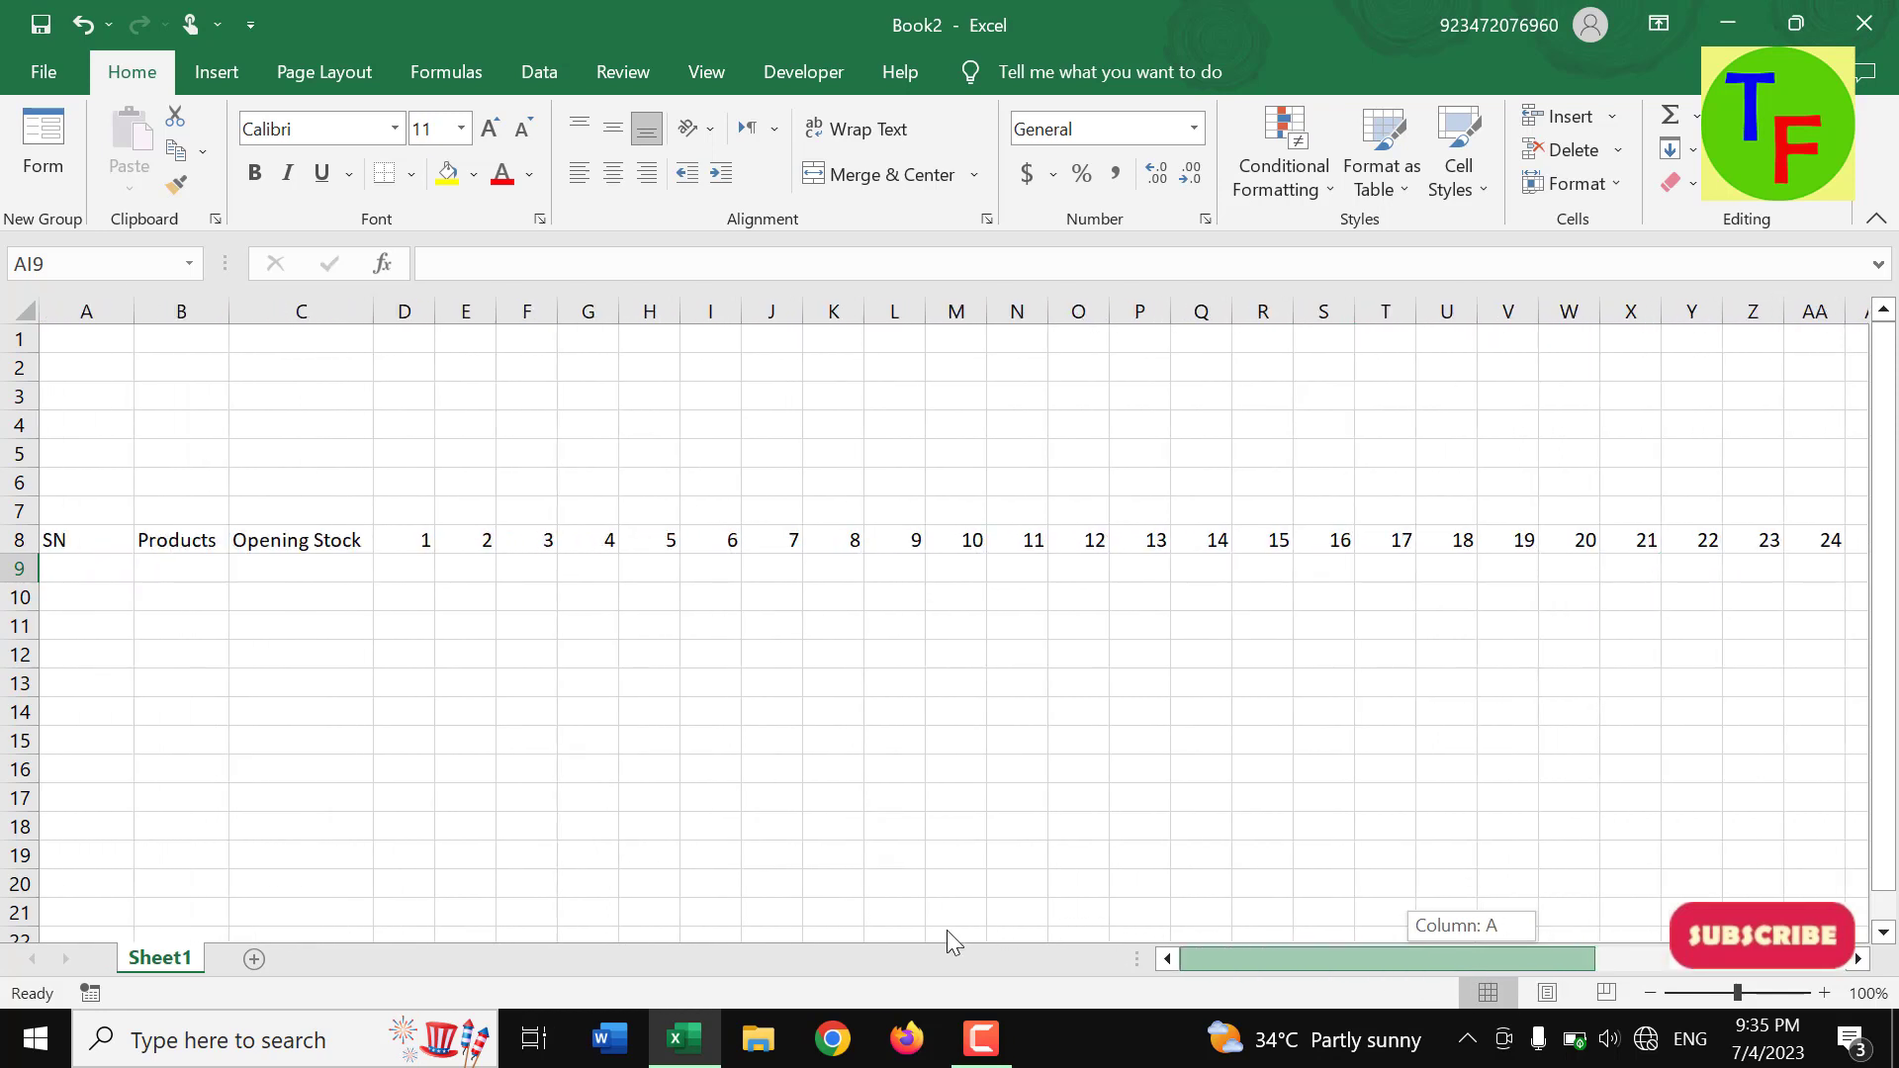
- Select the table range from the SN header in A8 across and down the sheet
drag(947, 930, 945, 927)
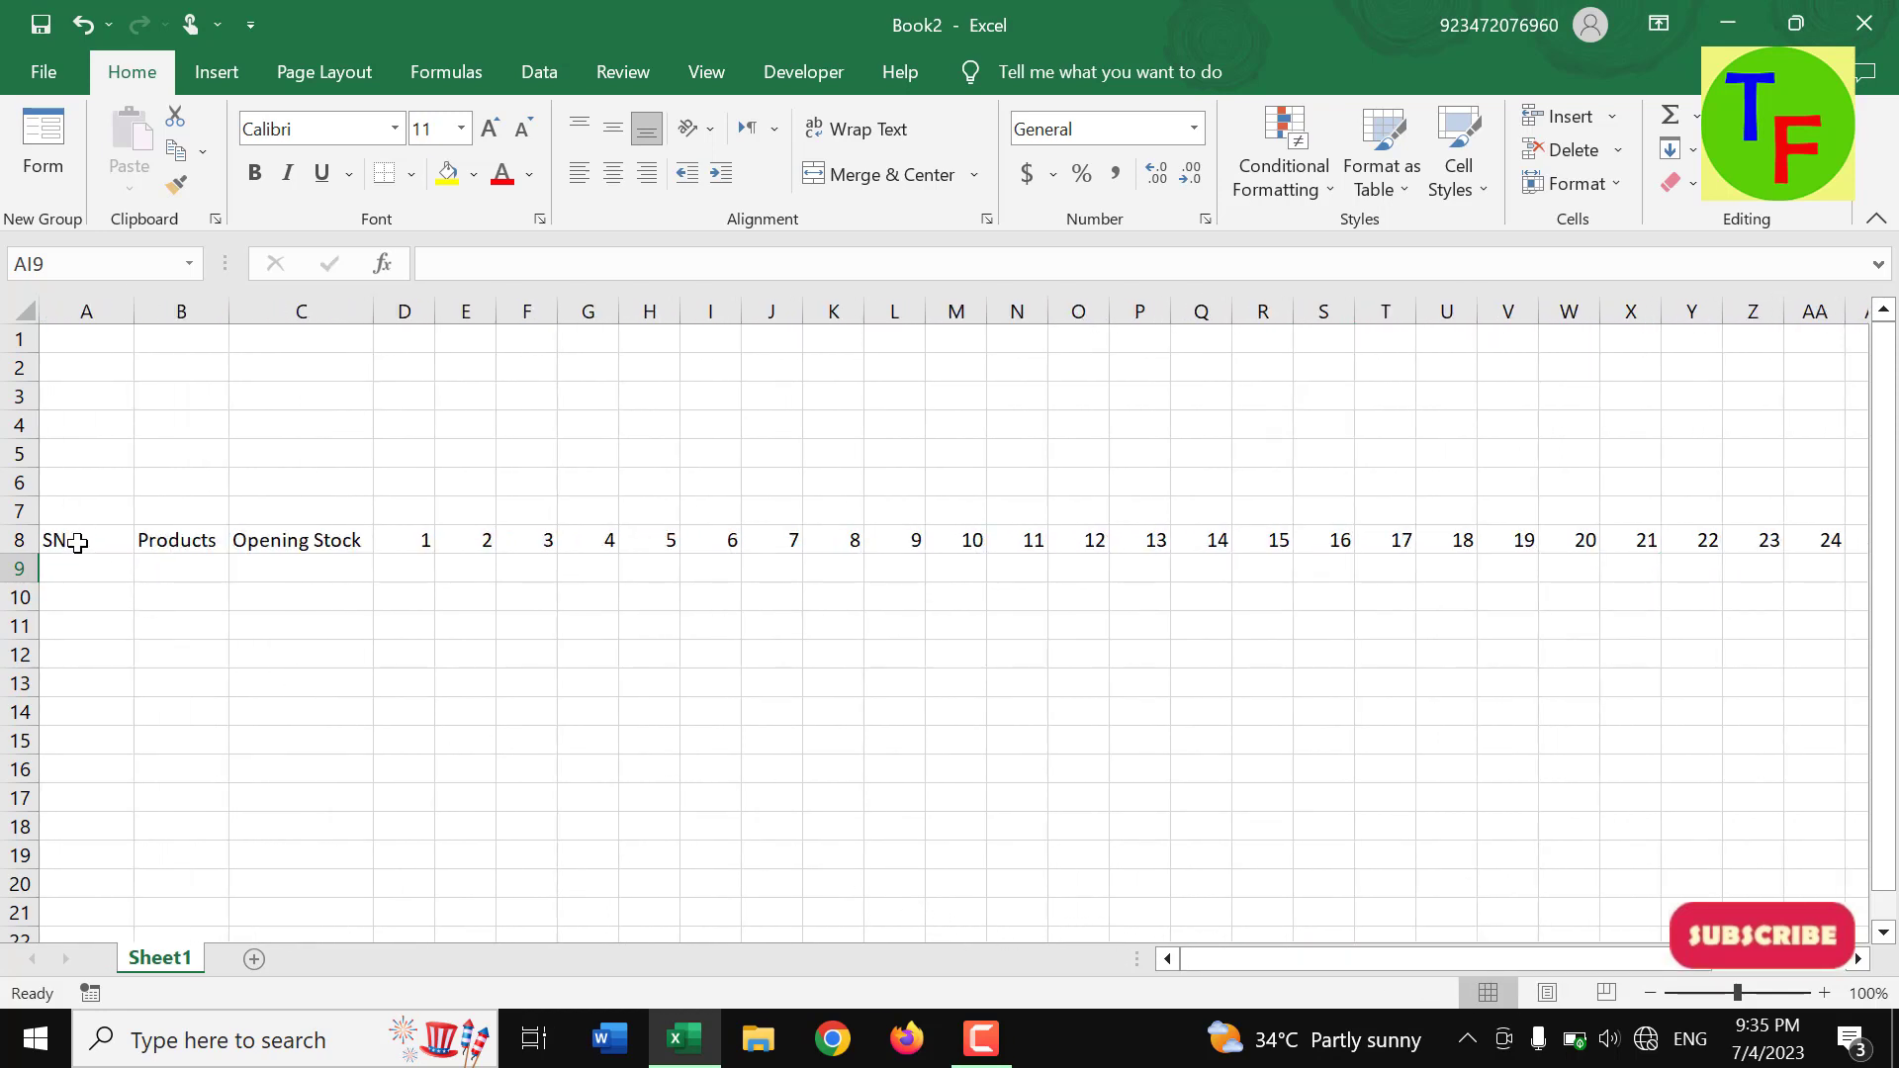
mouse_move(81, 539)
mouse_down()
mouse_move(1362, 513)
mouse_move(1891, 545)
mouse_up()
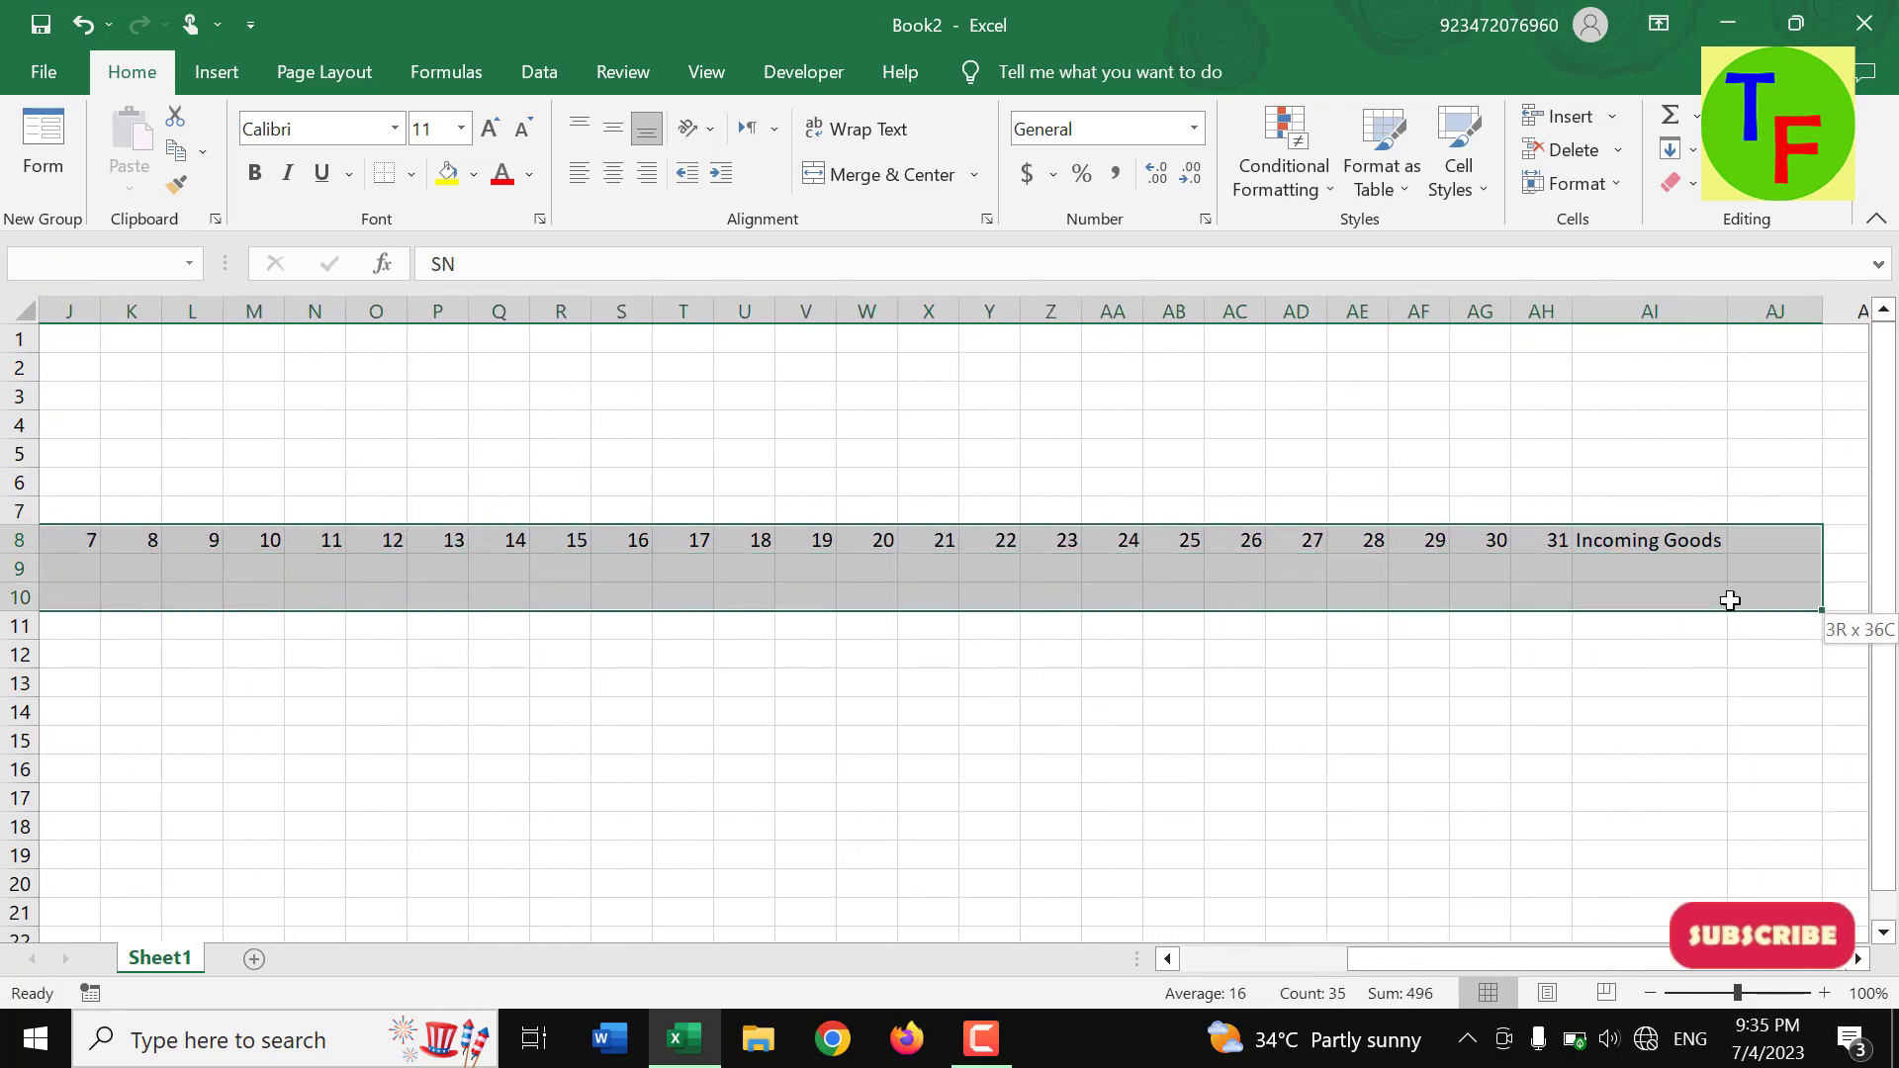
drag(1891, 545, 1891, 902)
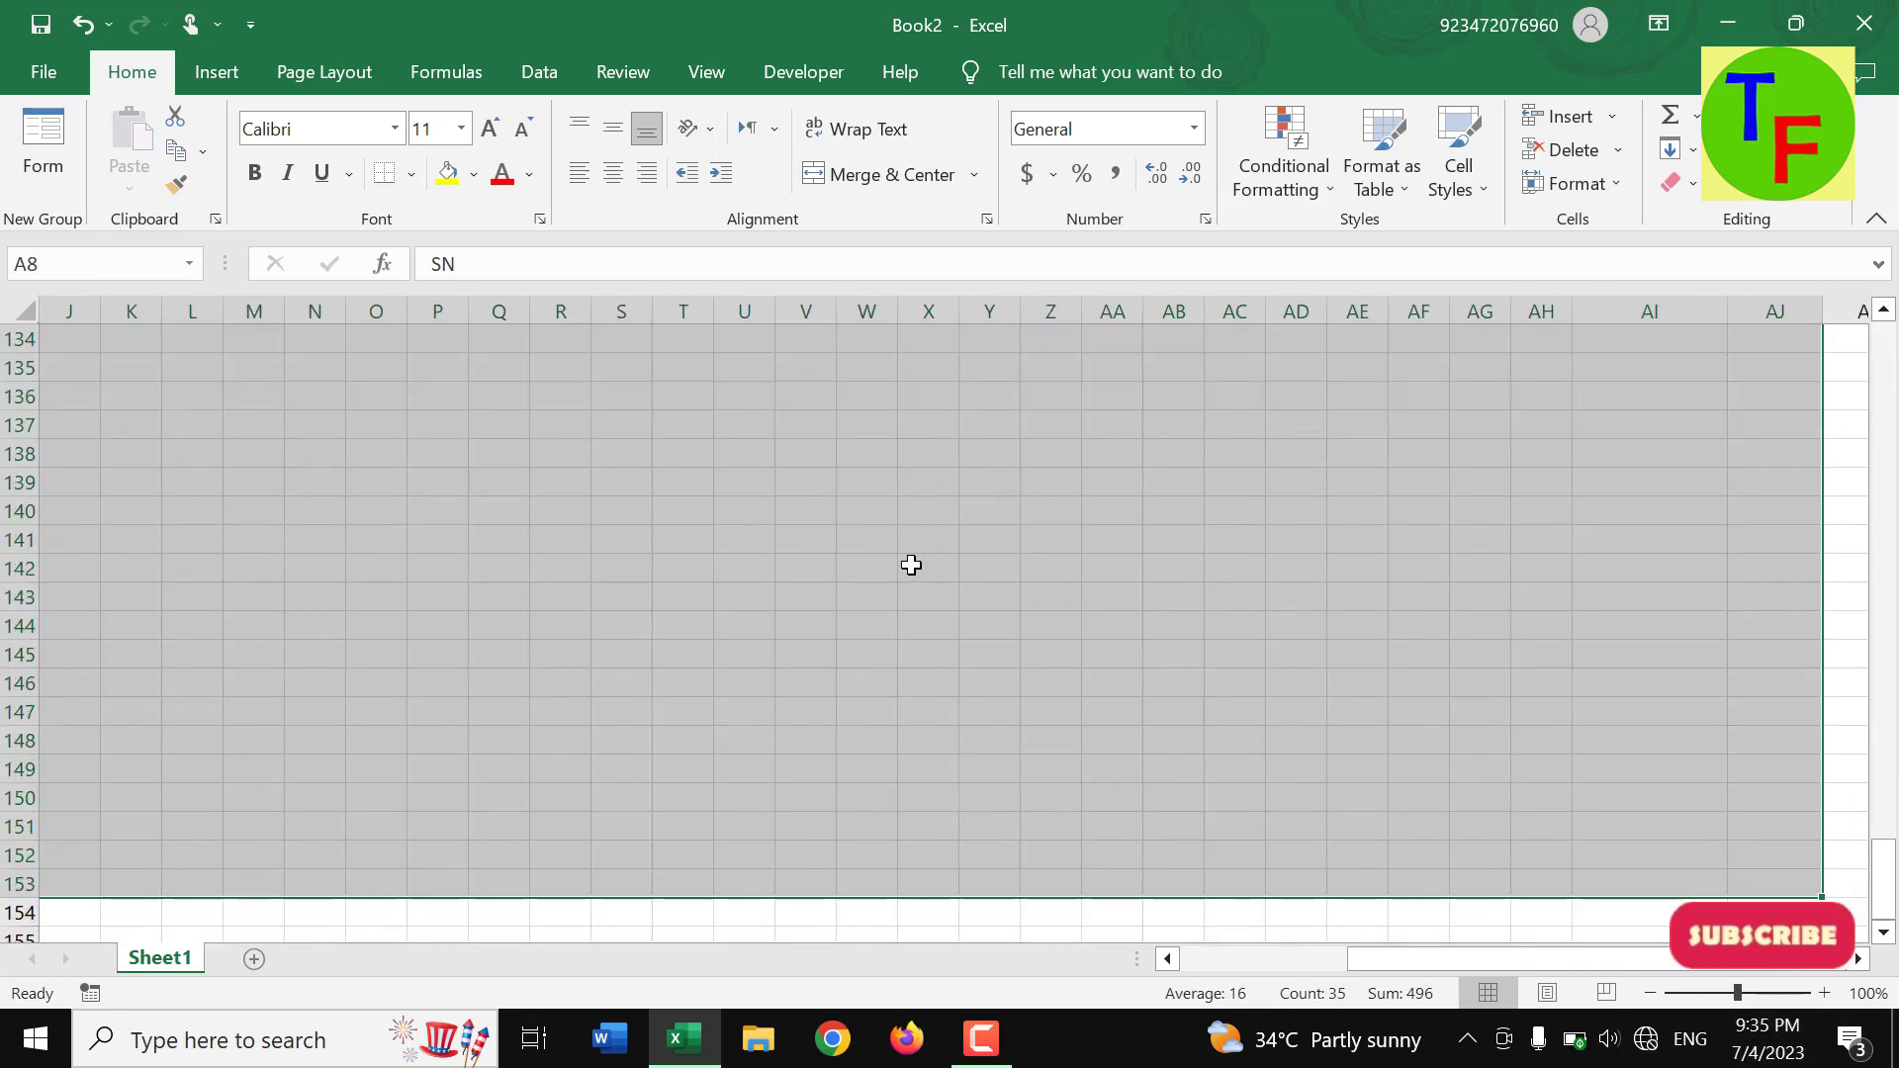
drag(1370, 958, 707, 1029)
scroll(265, 842, up, 8)
scroll(265, 842, up, 12)
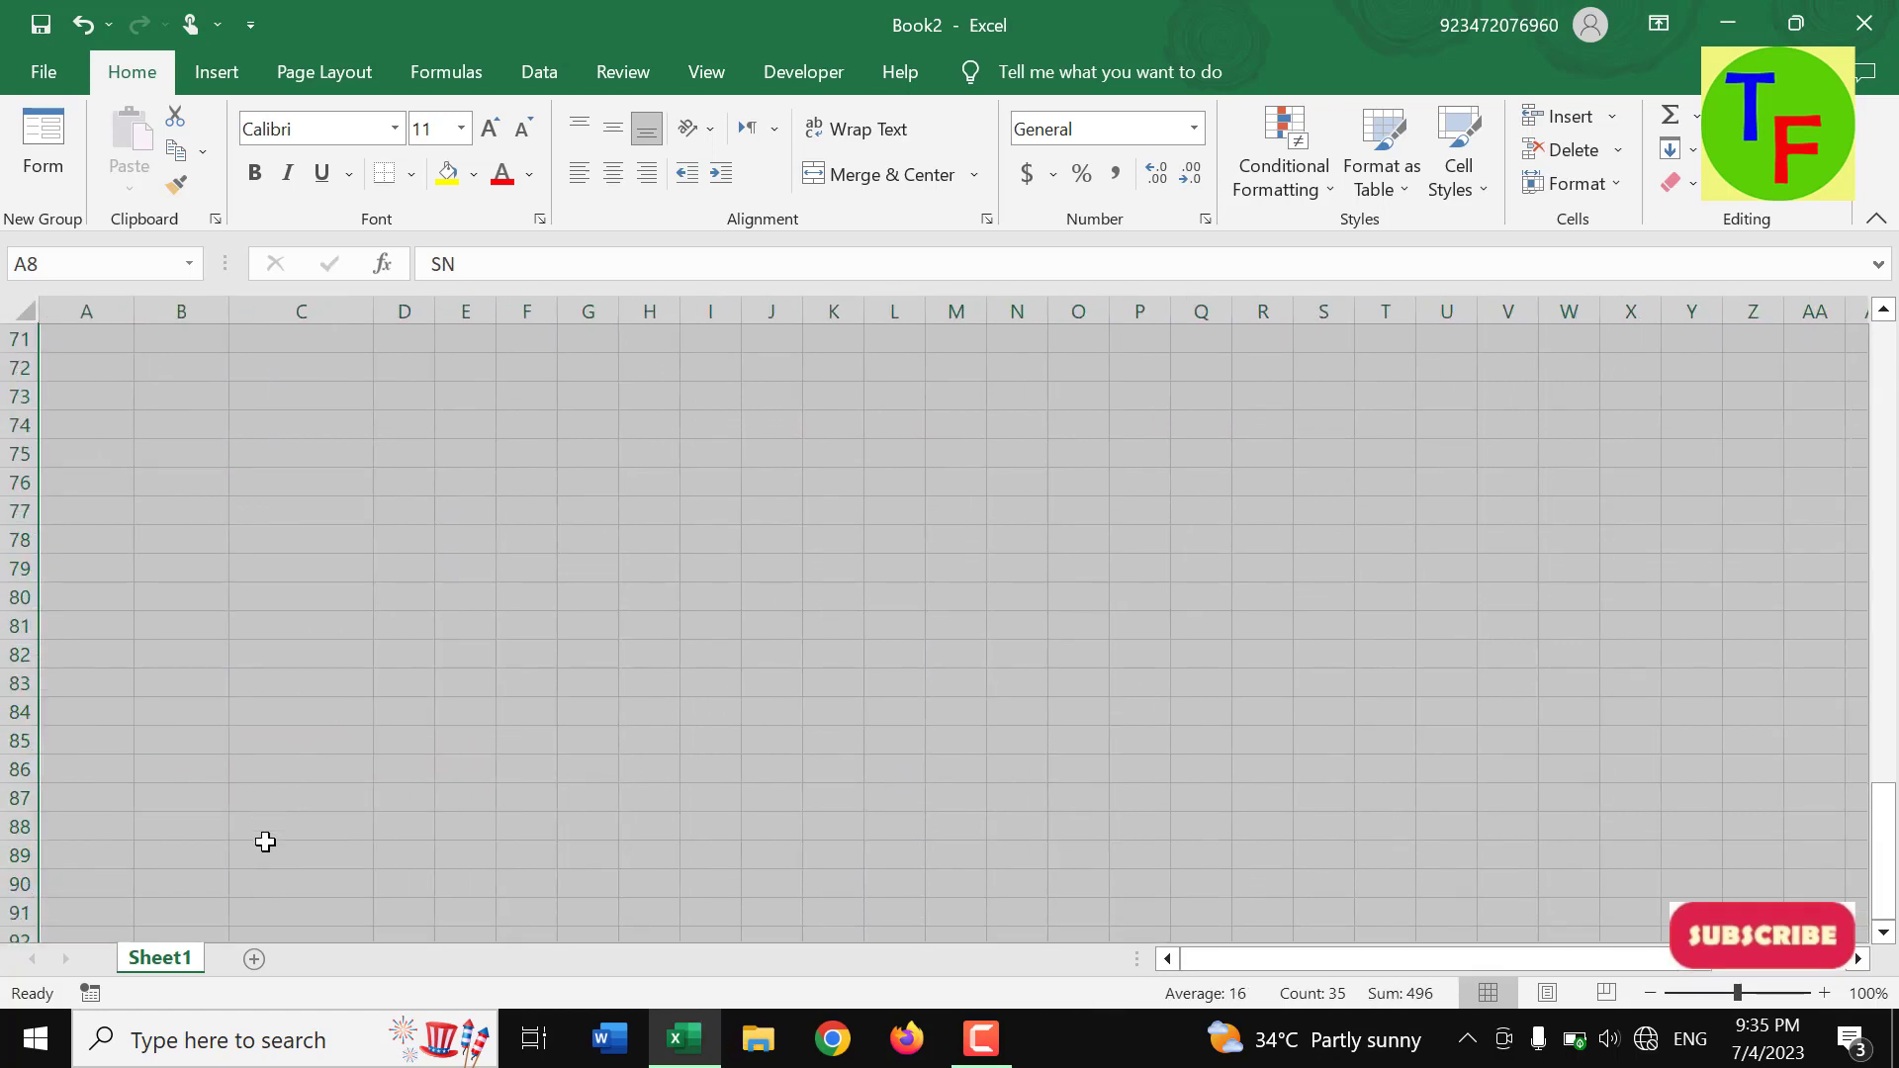
scroll(265, 842, up, 13)
scroll(265, 841, up, 12)
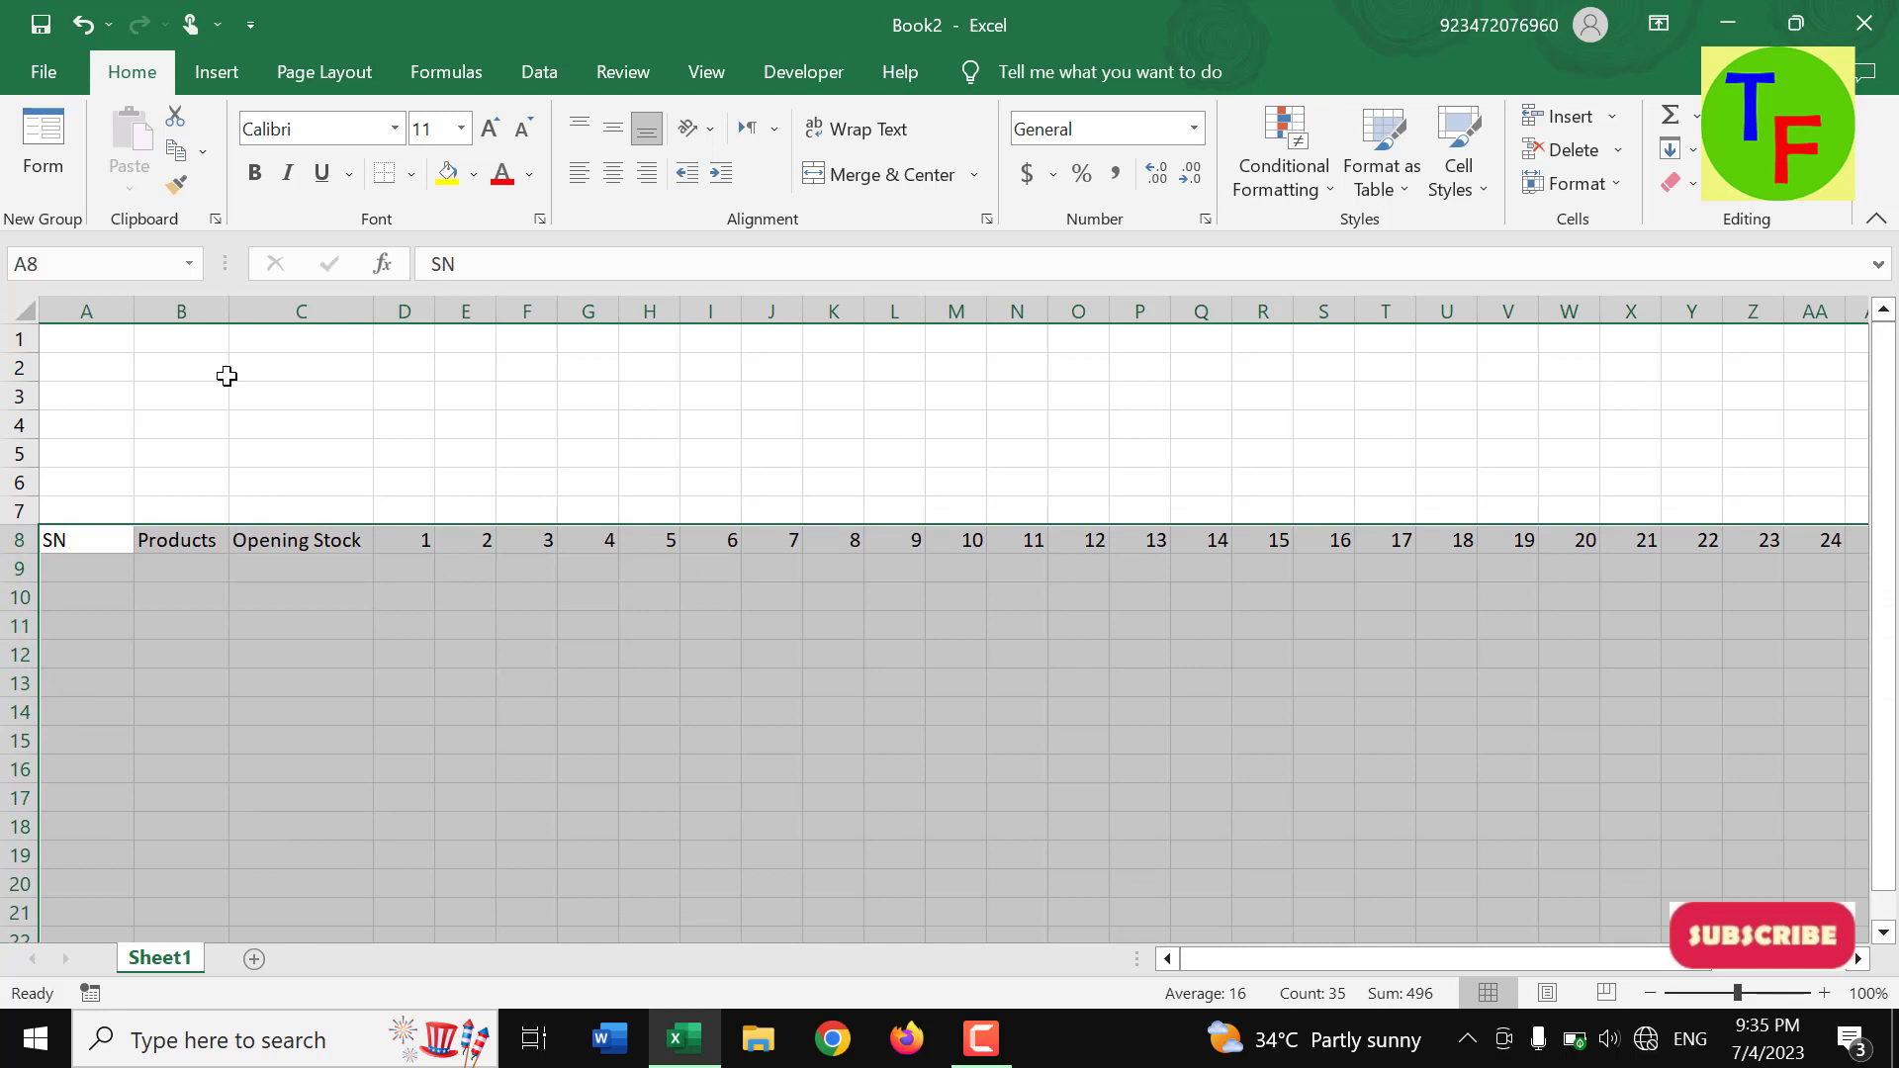
- Apply All Borders to the table, then narrow column A and widen column B
click(413, 176)
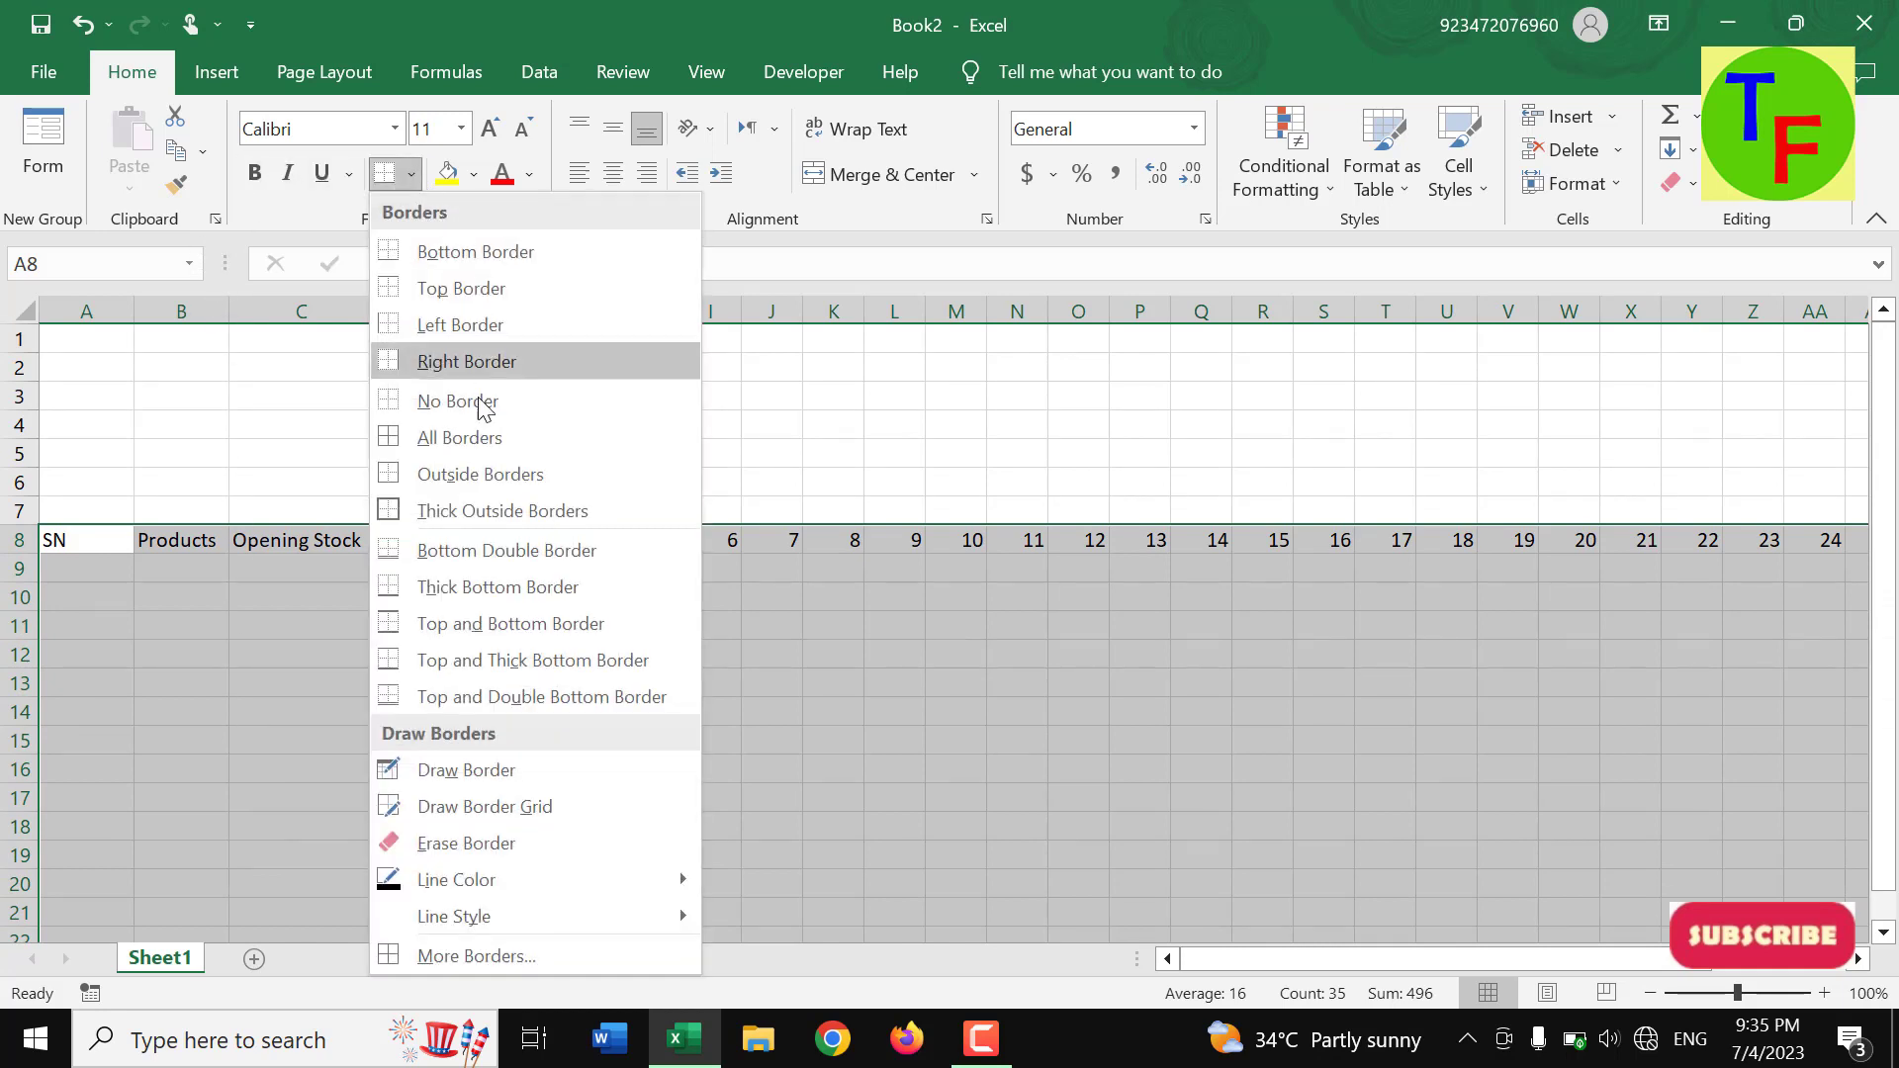
click(453, 443)
click(286, 681)
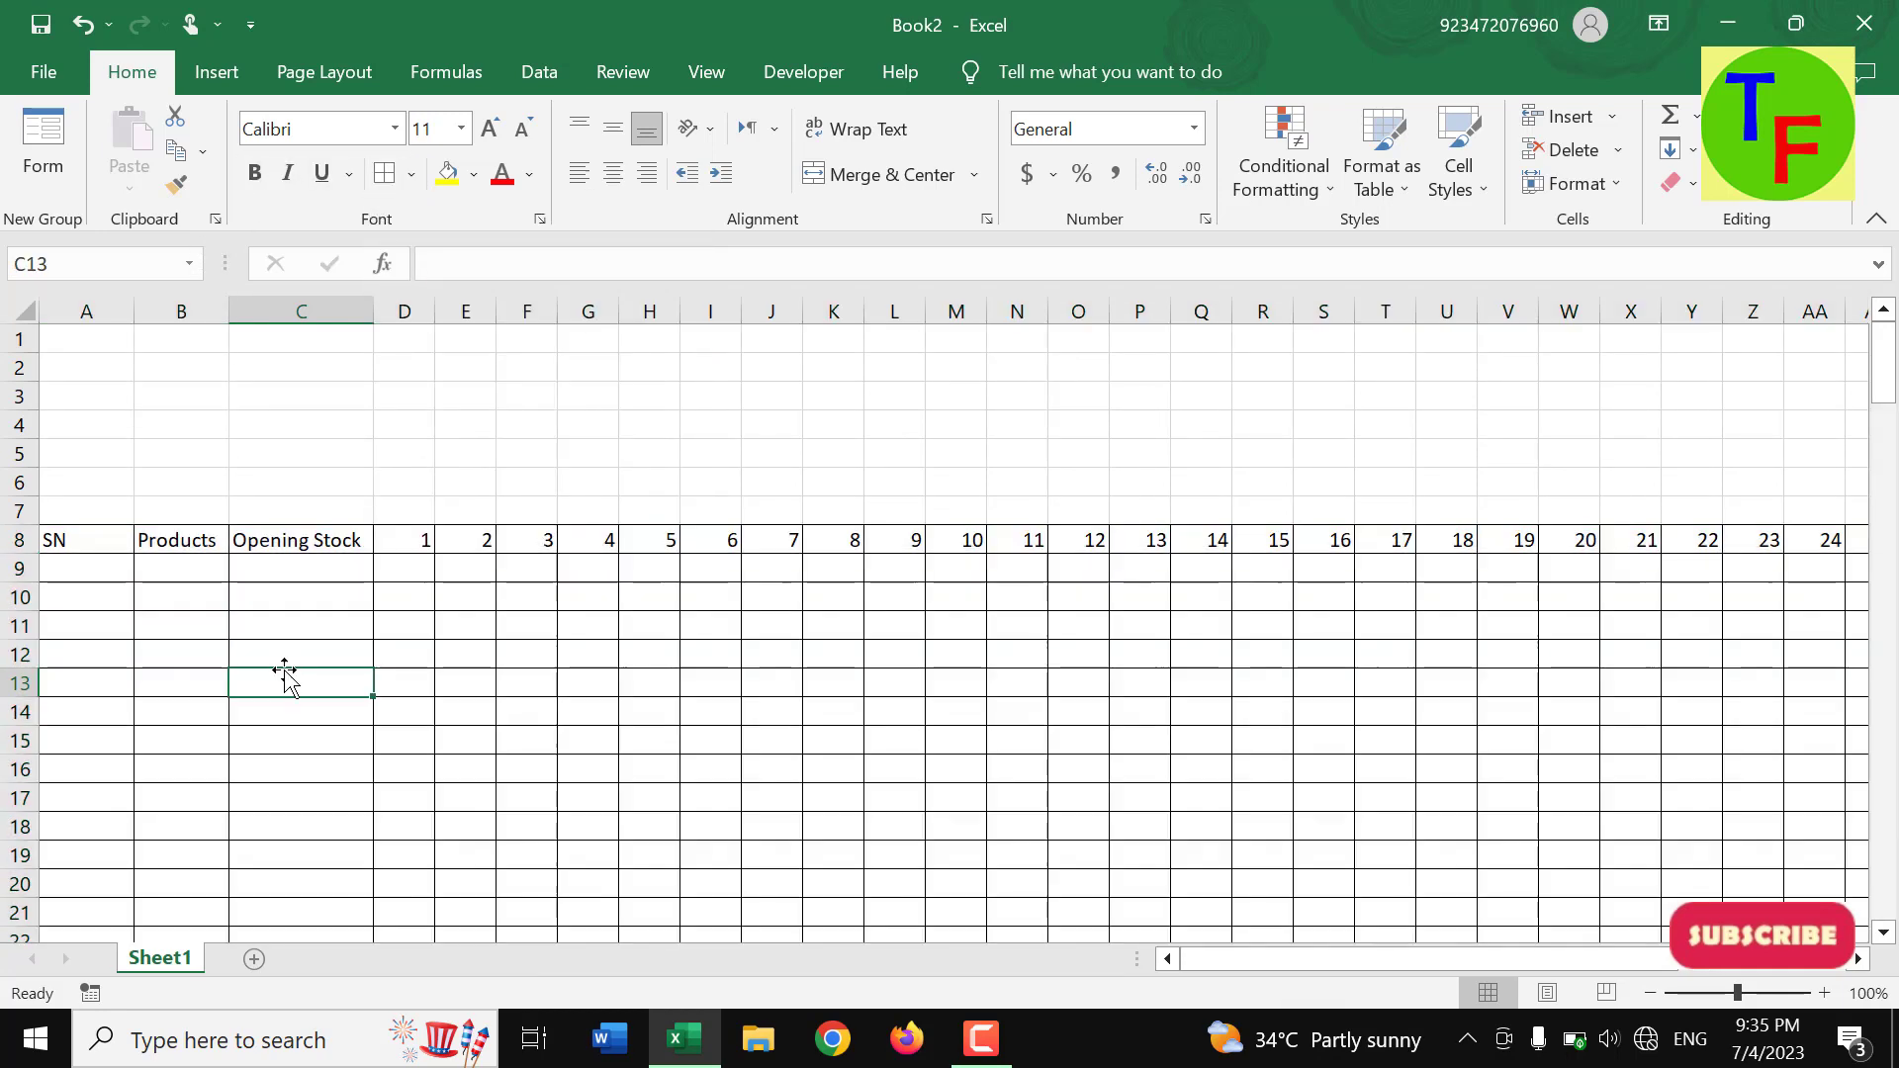
mouse_move(134, 312)
mouse_down()
mouse_move(94, 316)
mouse_move(231, 310)
mouse_up()
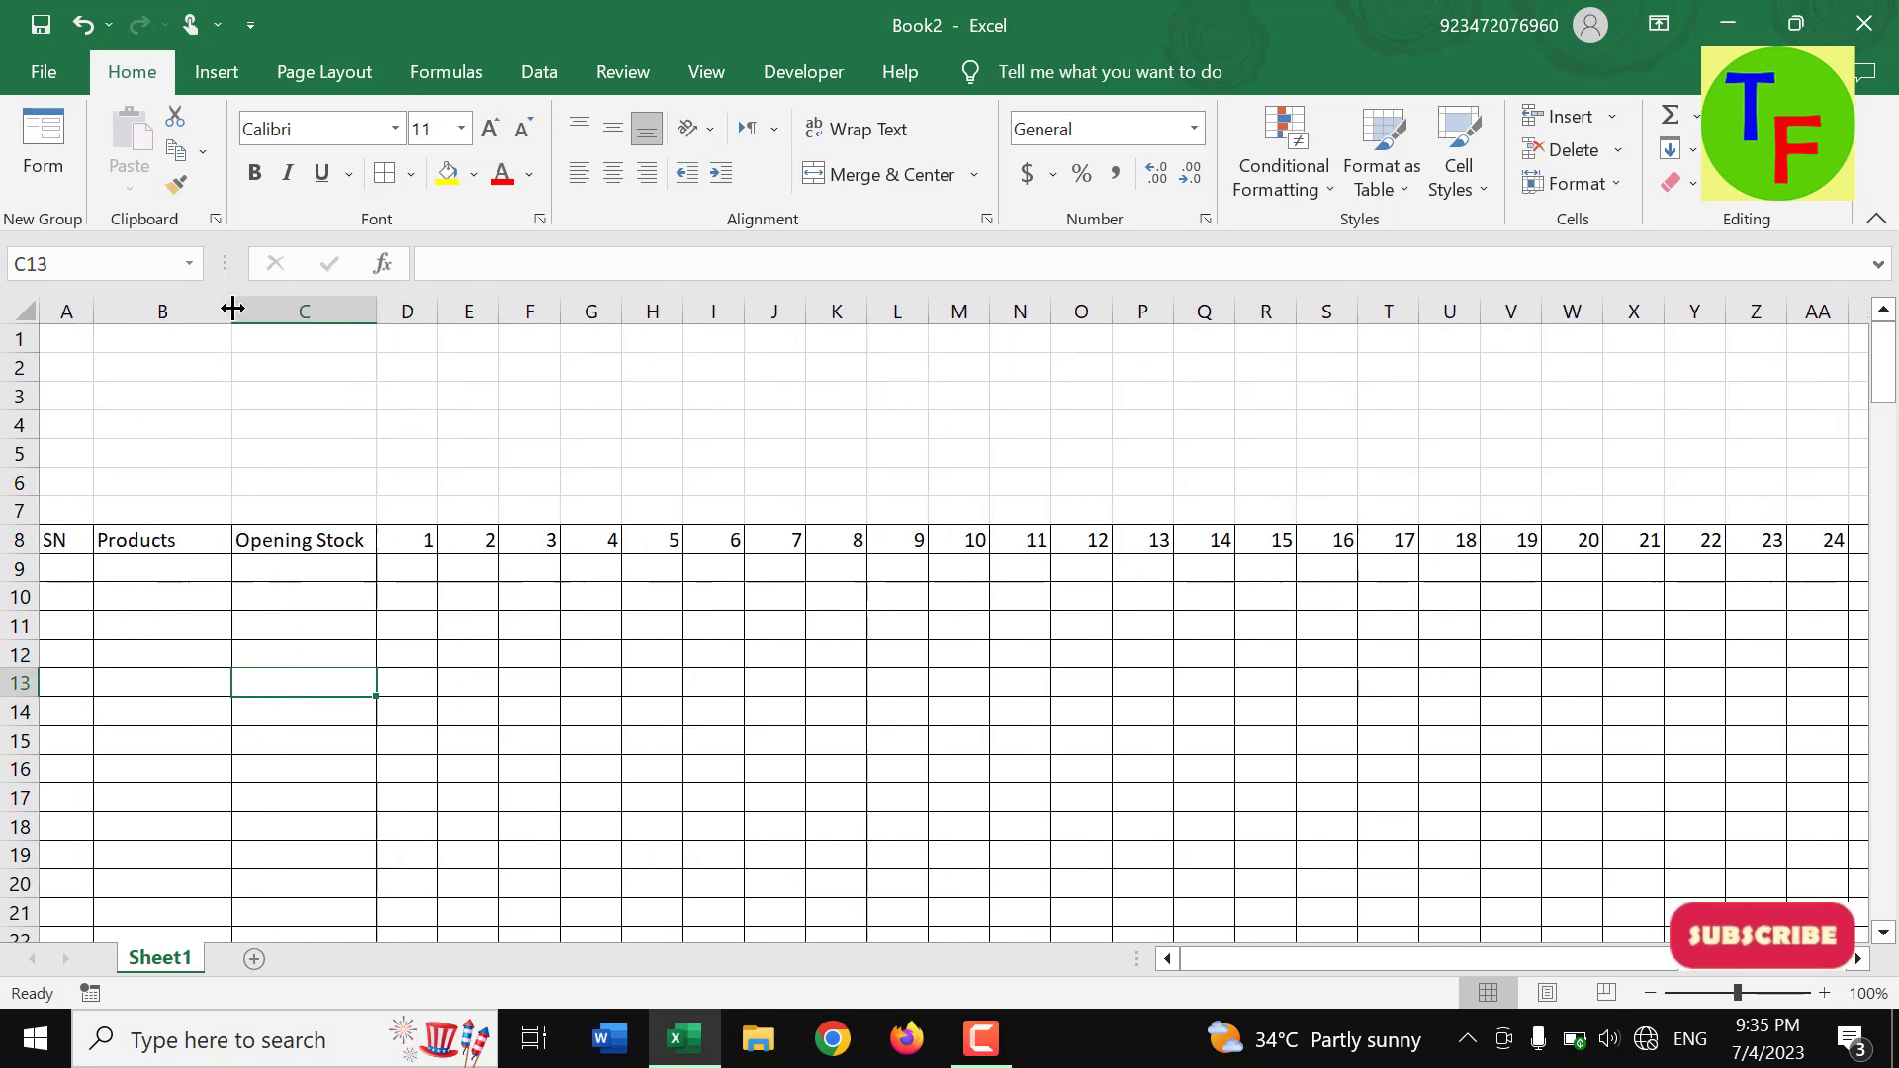
mouse_move(58, 540)
mouse_down()
mouse_move(545, 588)
mouse_move(1892, 570)
mouse_move(1634, 550)
mouse_up()
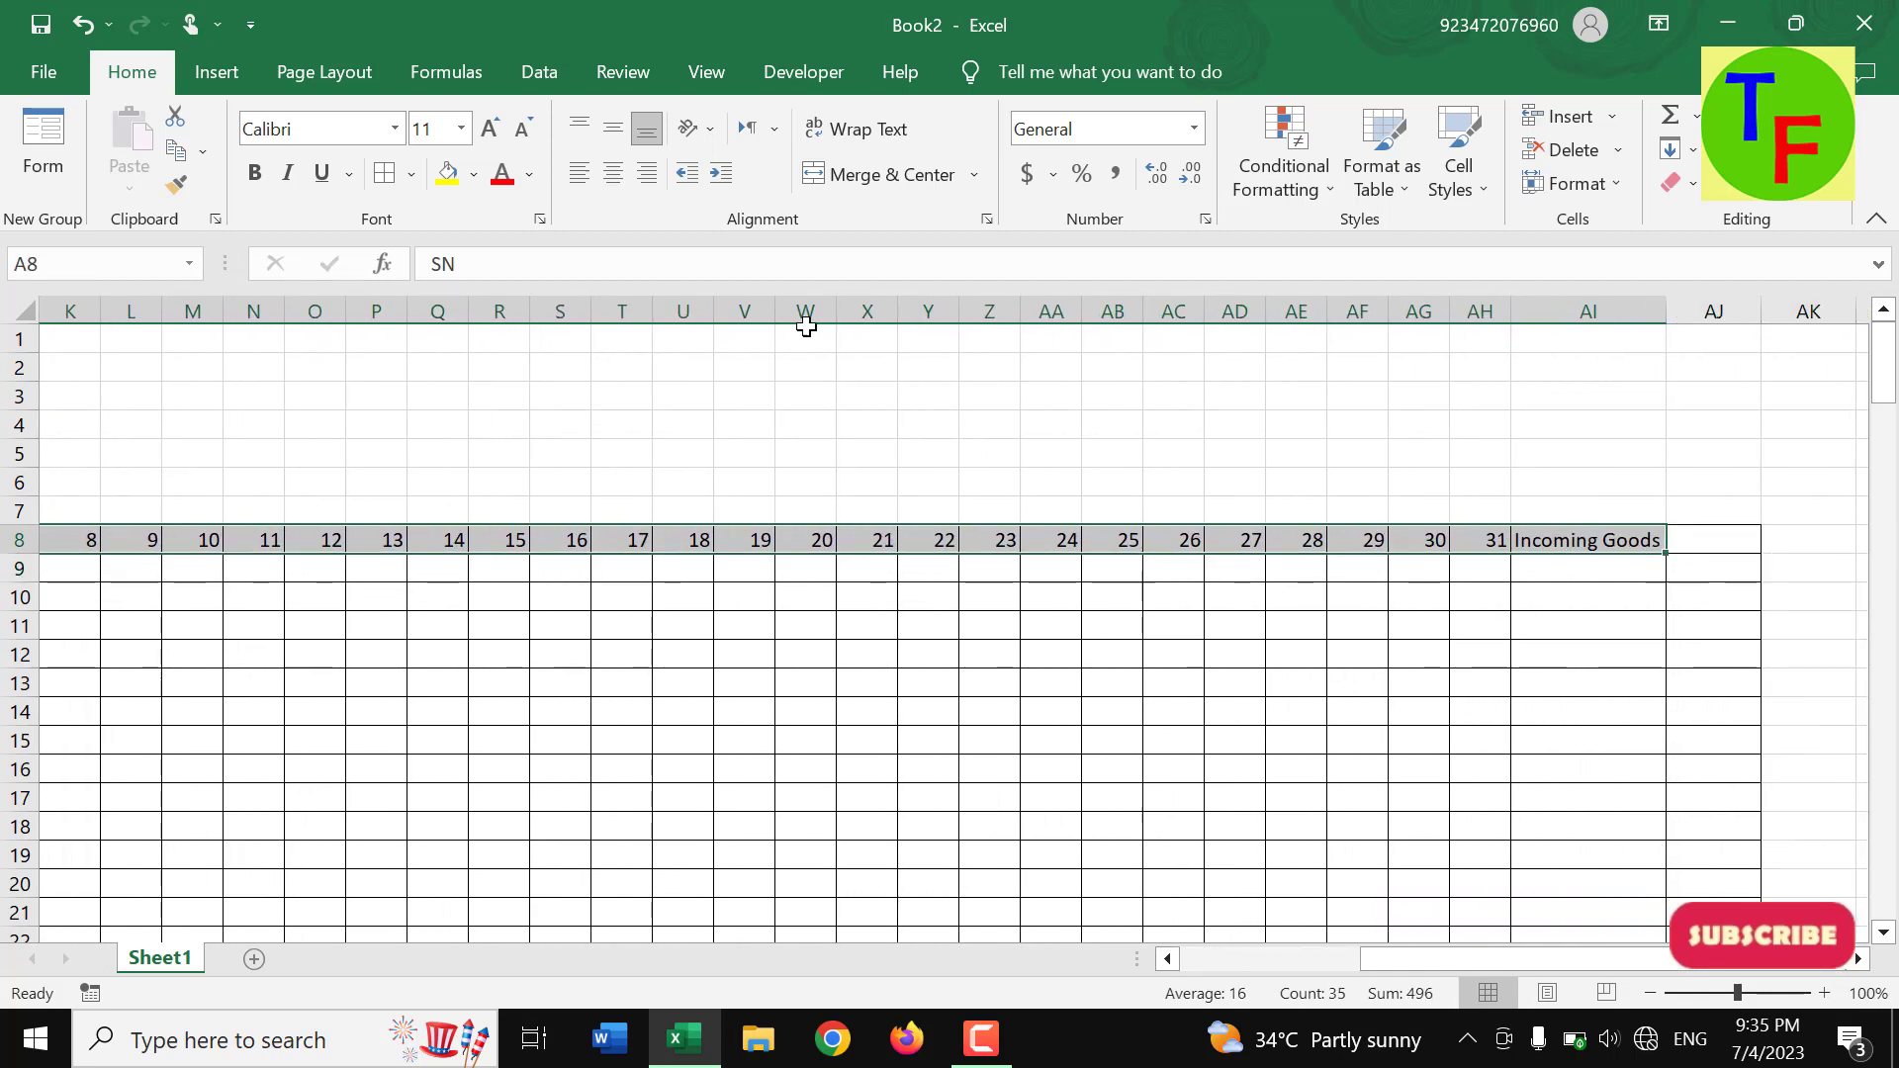
- Fill the header row A8 through AI8 dark green
click(473, 175)
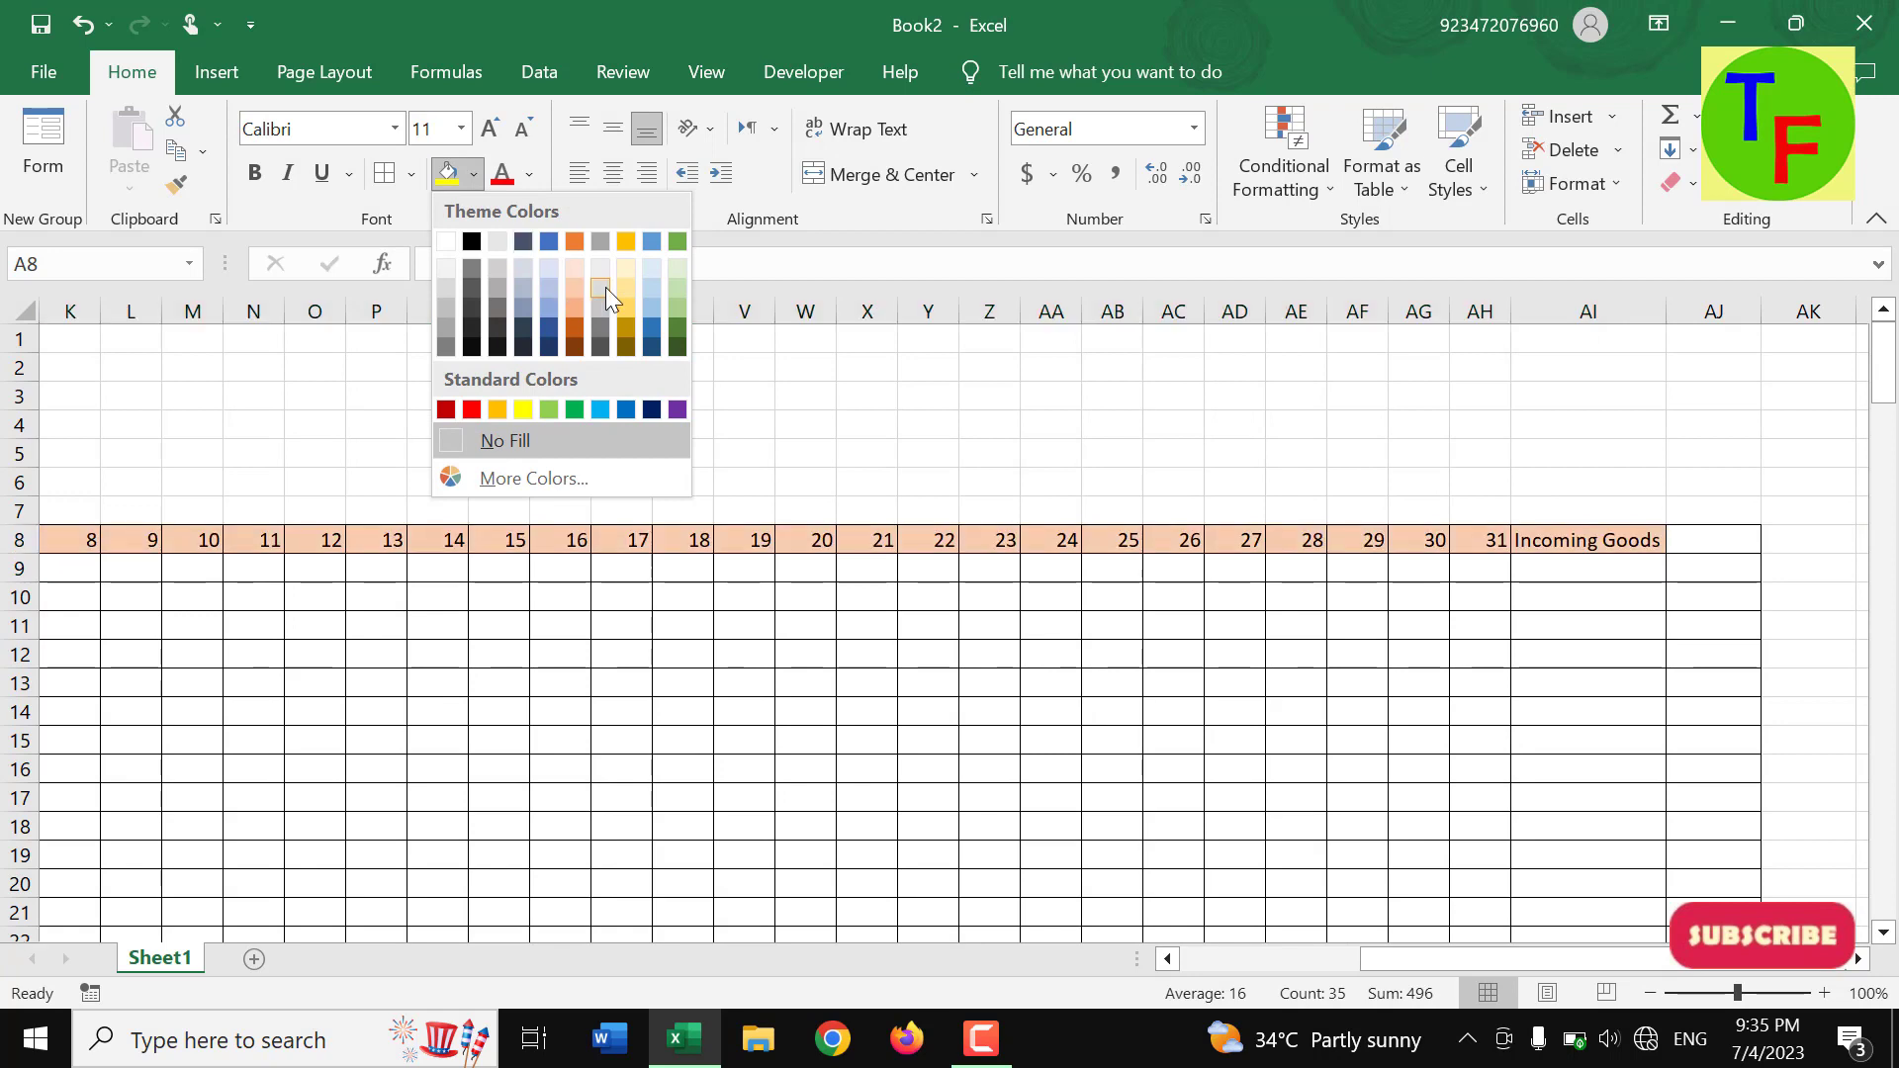
click(675, 326)
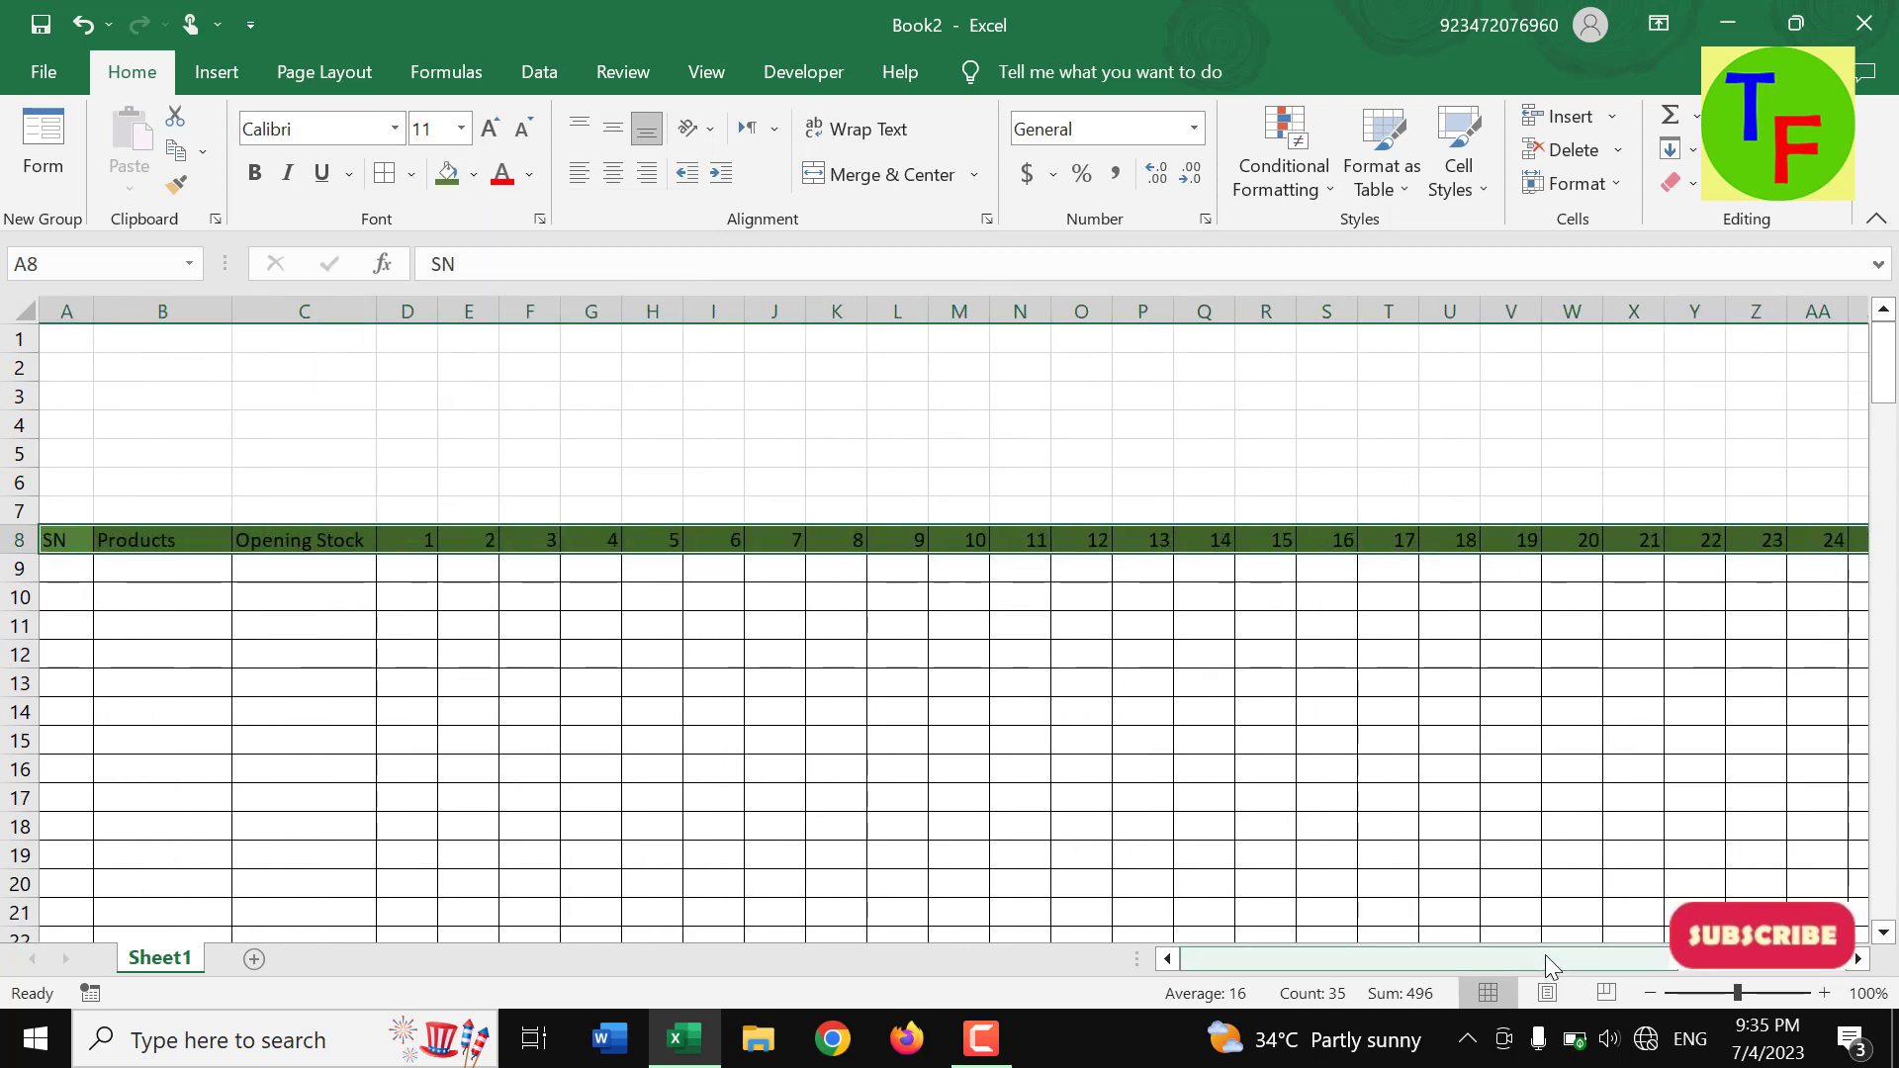
drag(1545, 957, 1710, 958)
click(1777, 300)
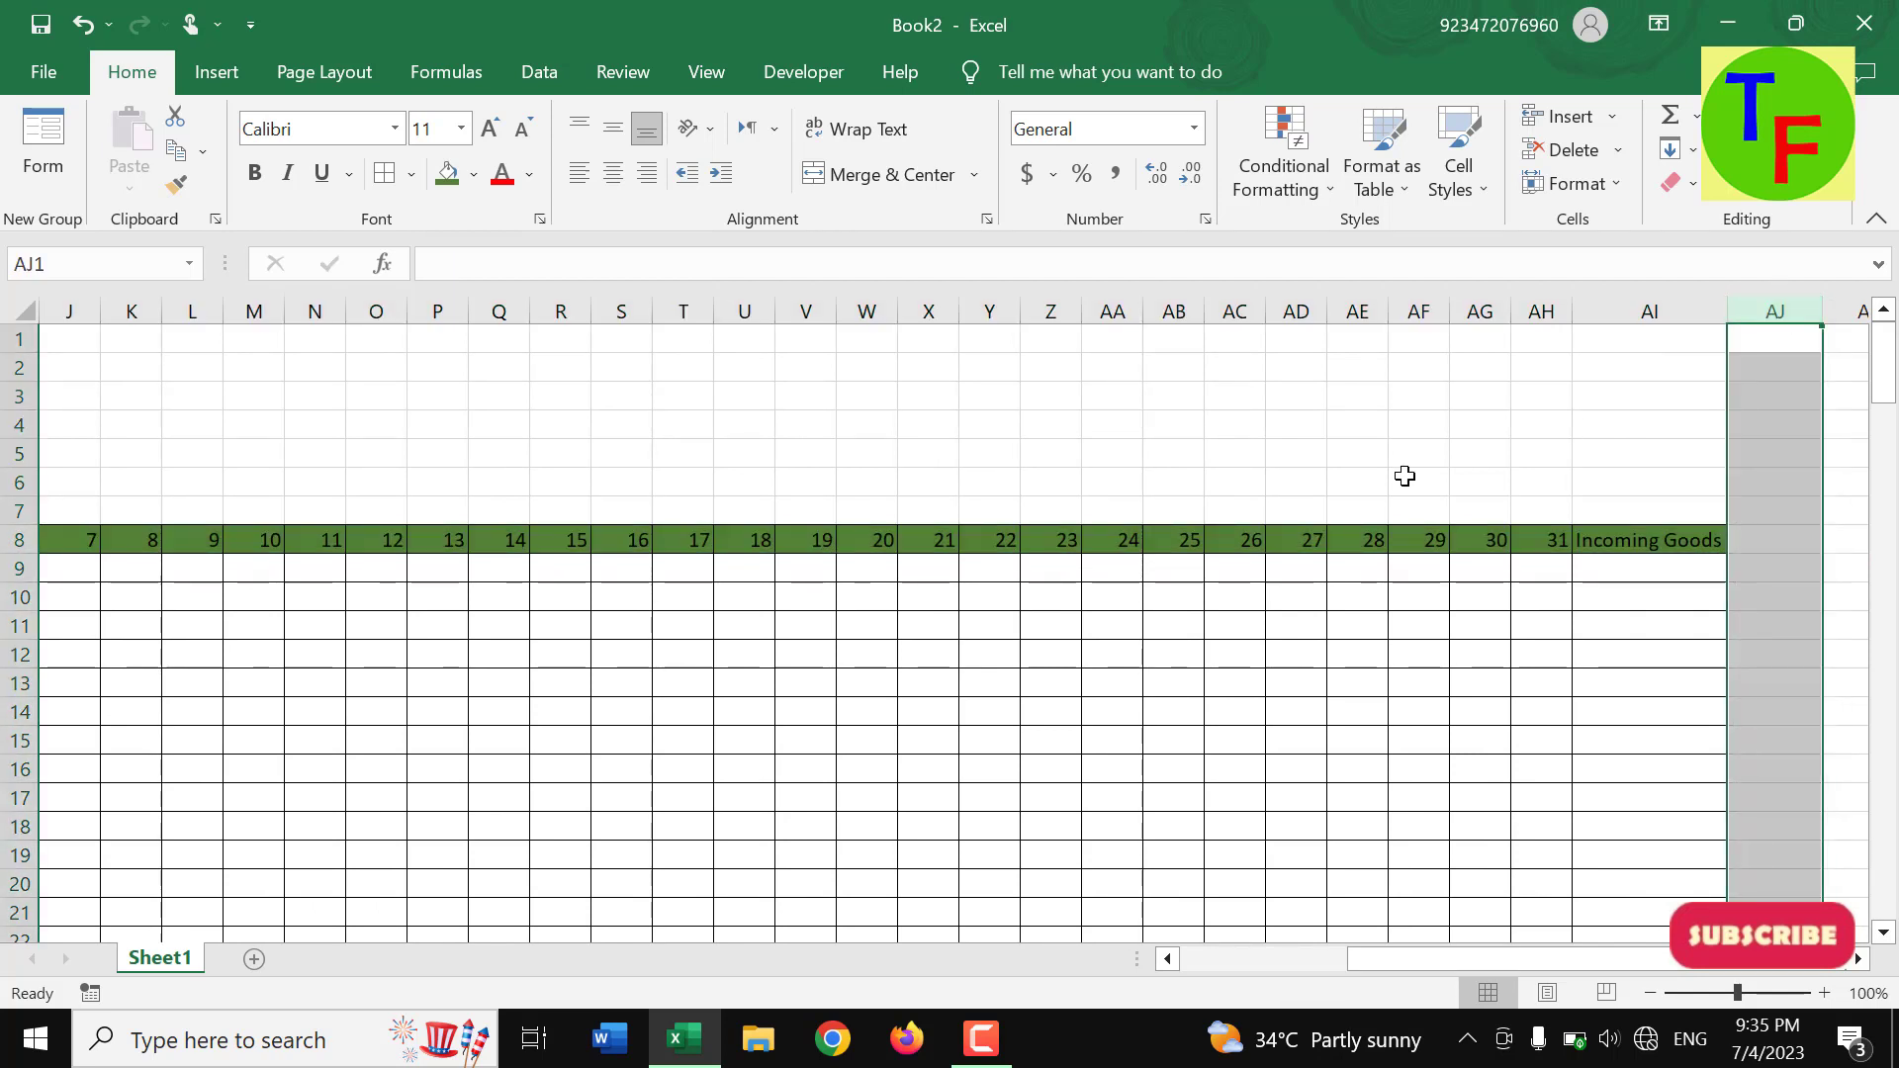
click(1345, 489)
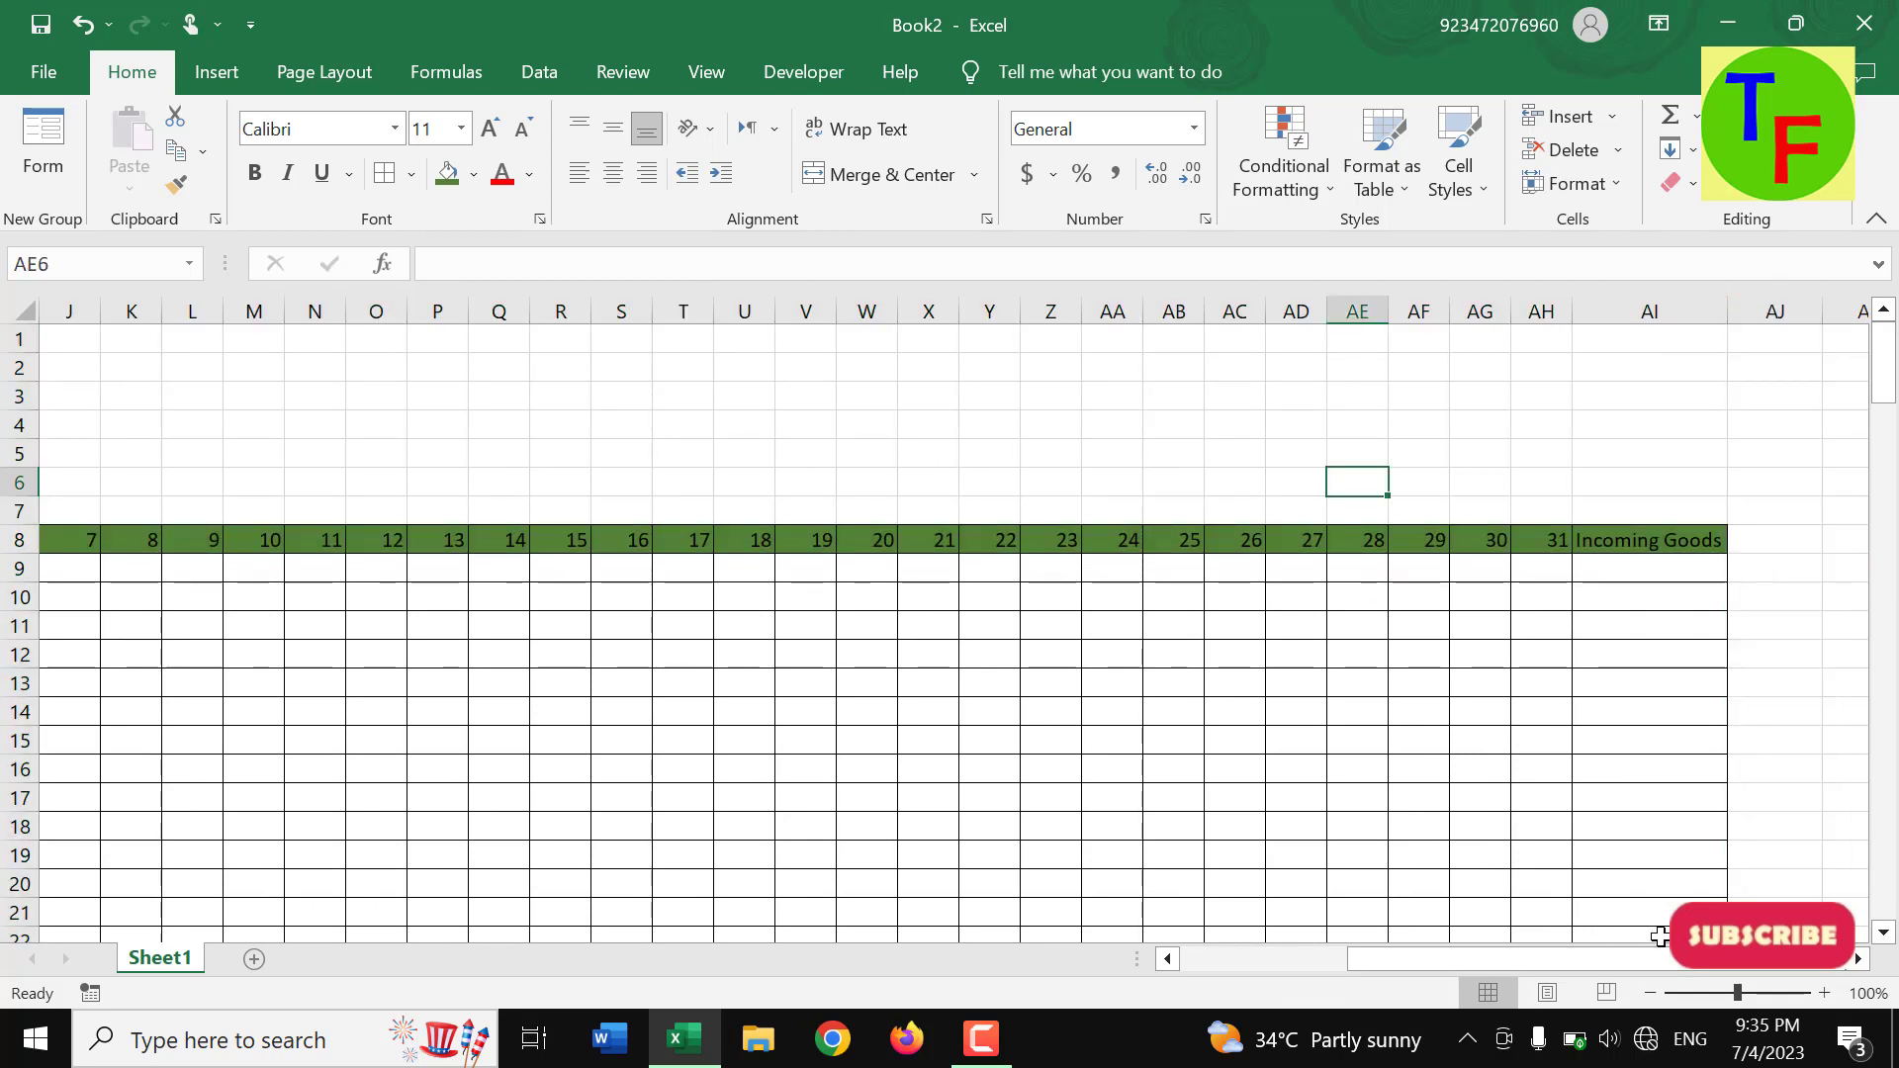
drag(1651, 956, 1355, 946)
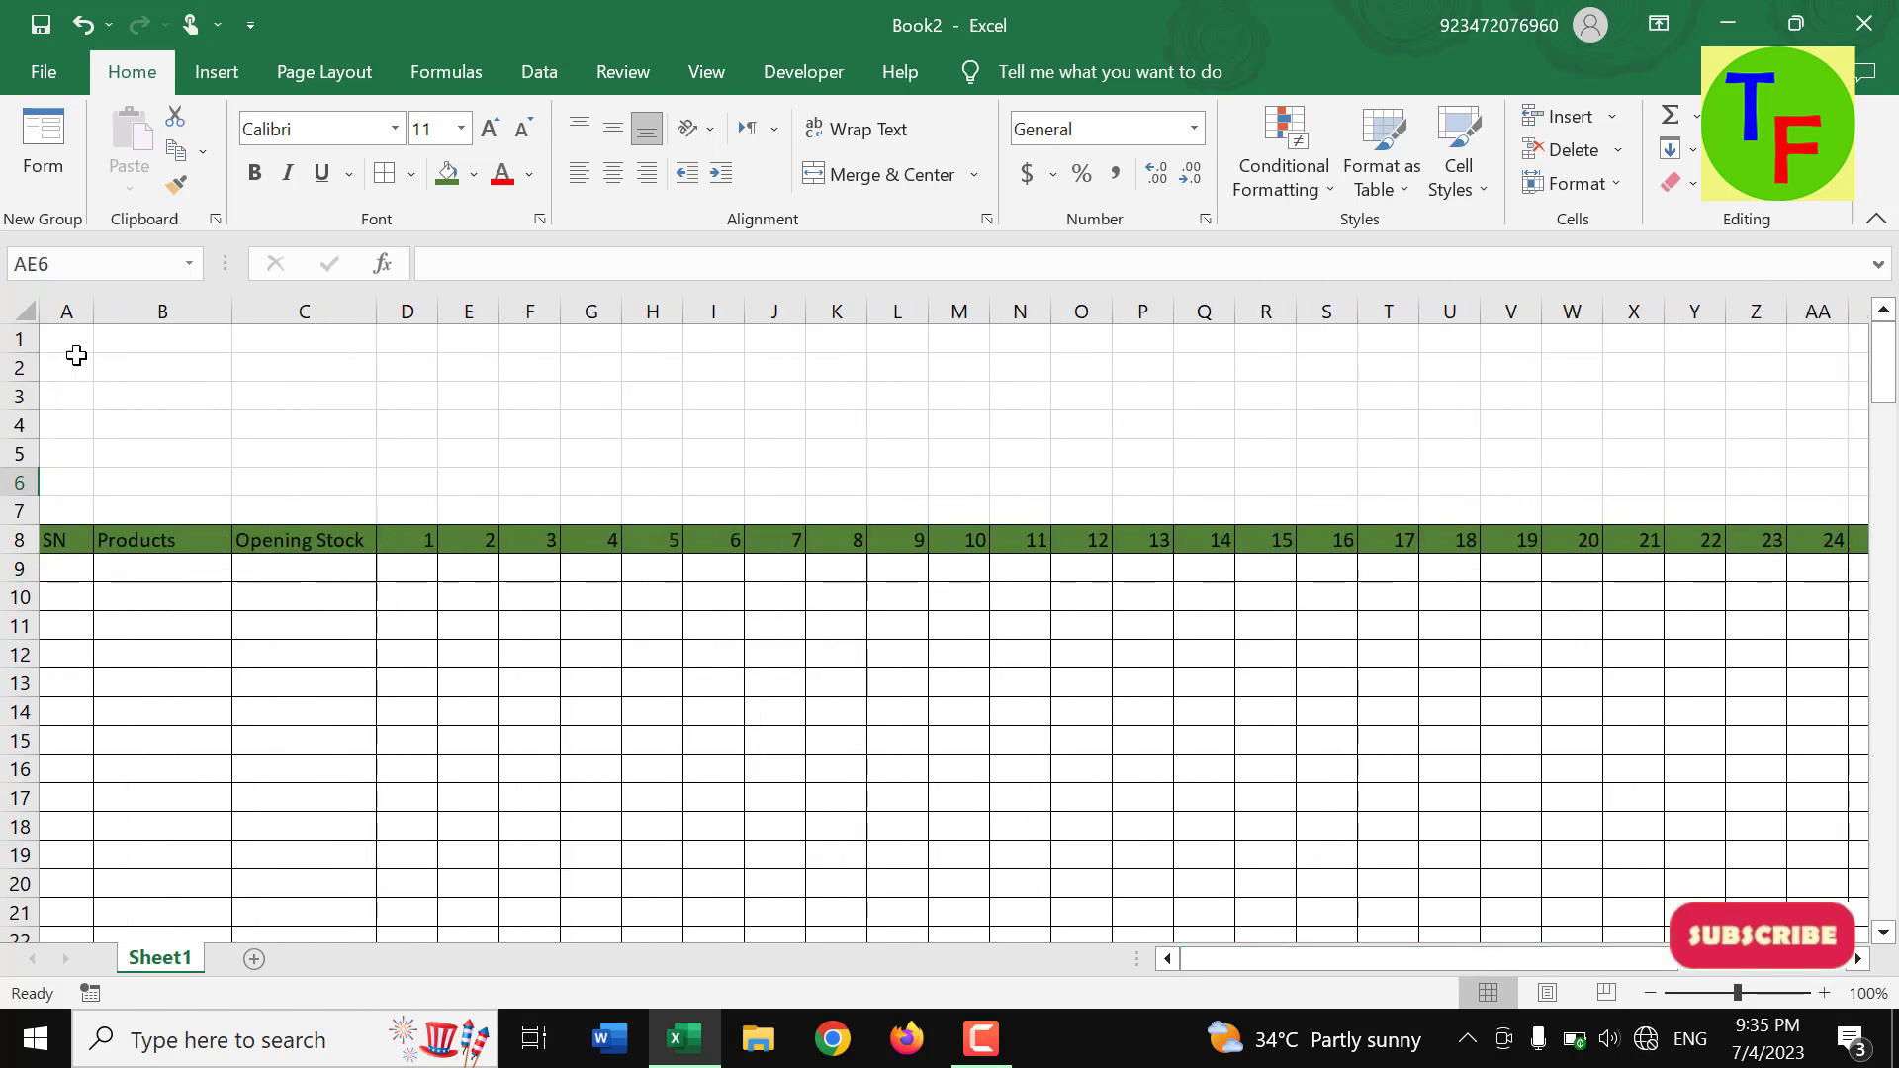
- Merge A1:AI5 and enter the title ABC PVT LIMITED
drag(69, 483, 238, 485)
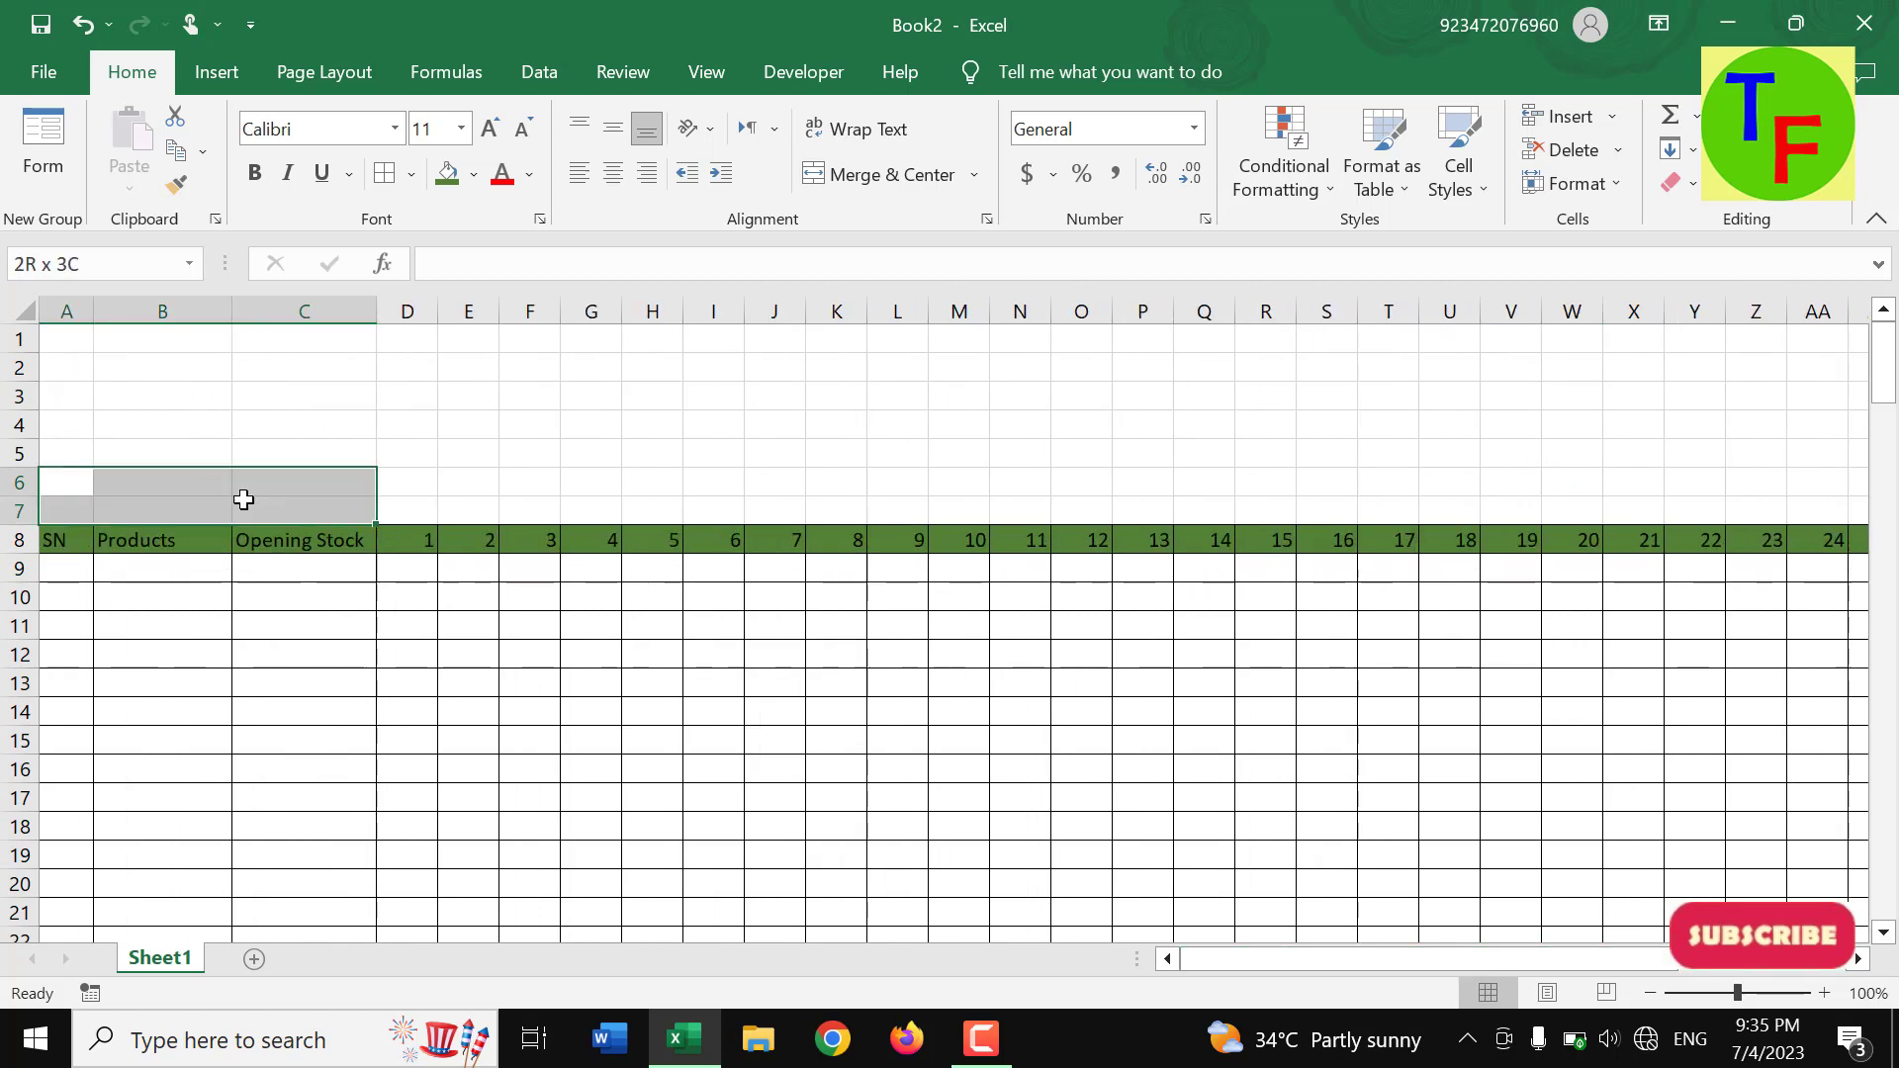
click(210, 427)
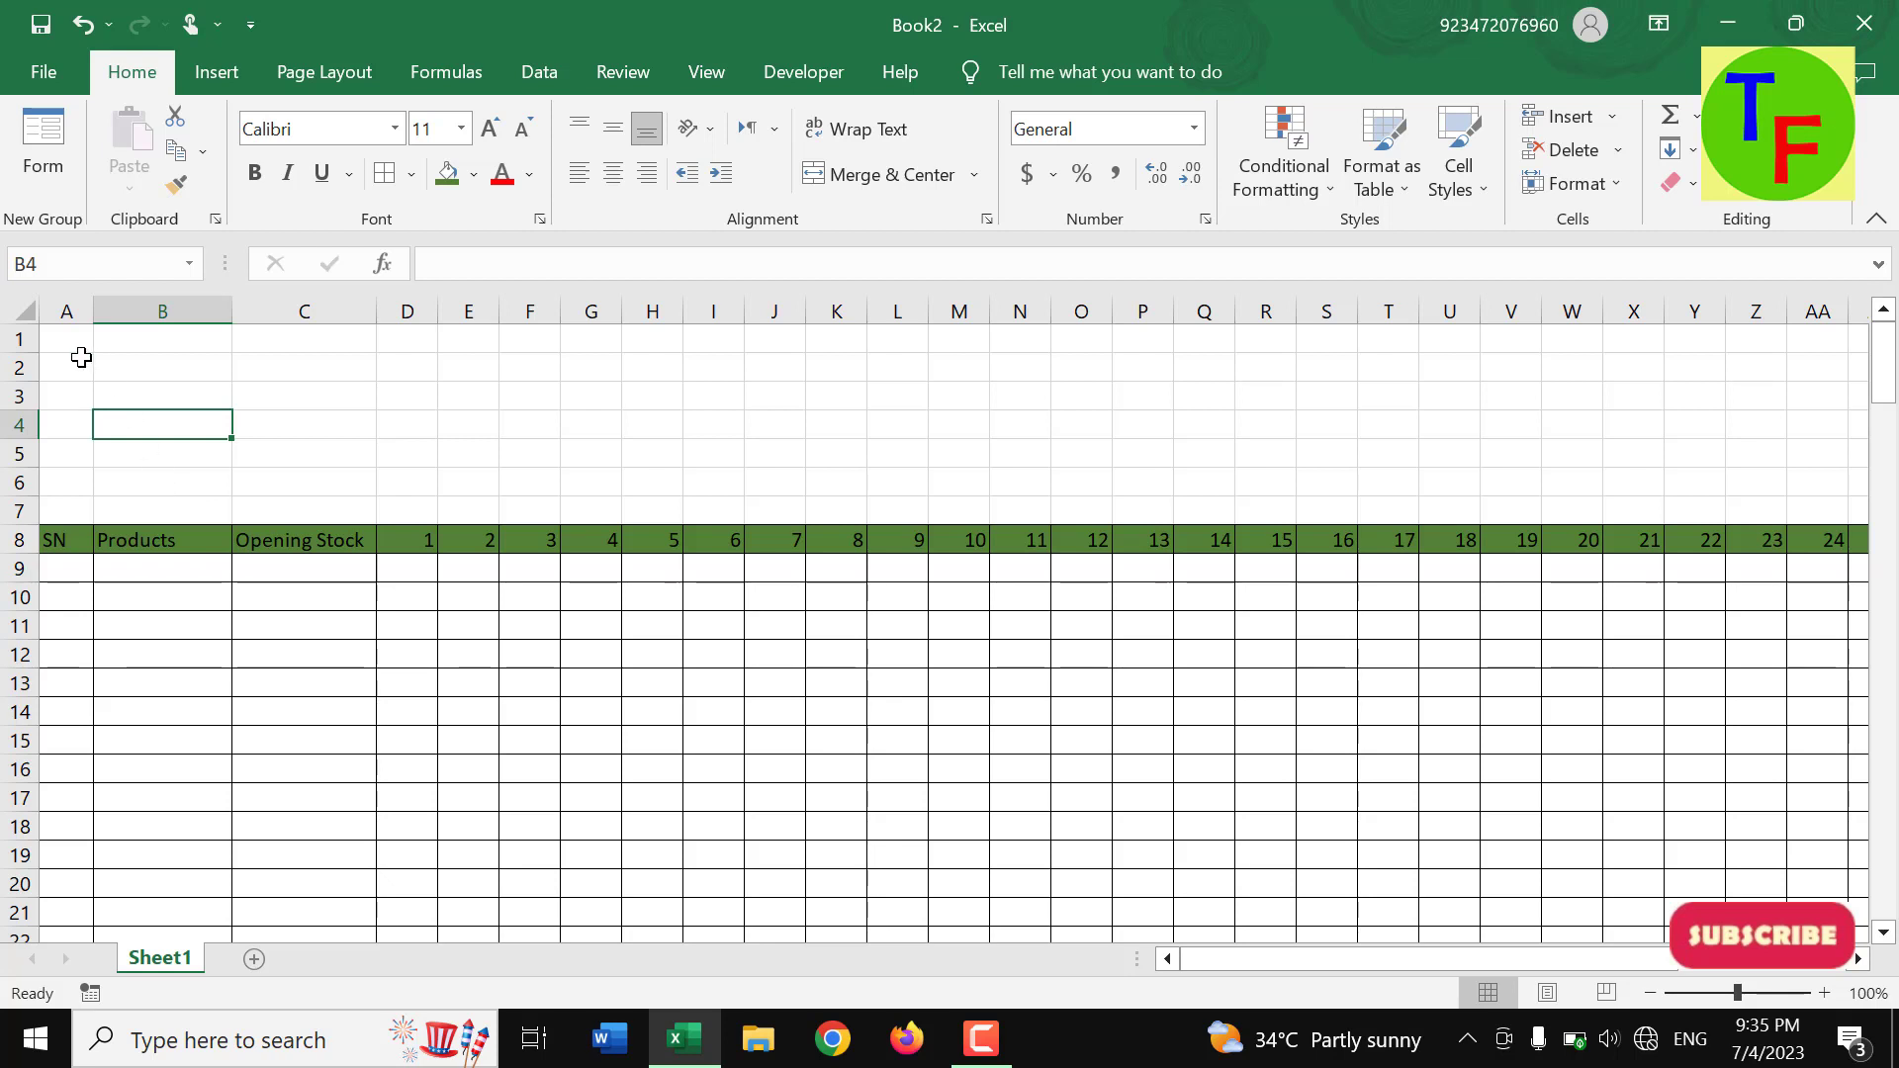
mouse_move(69, 341)
mouse_down()
mouse_move(620, 424)
mouse_move(1891, 443)
mouse_up()
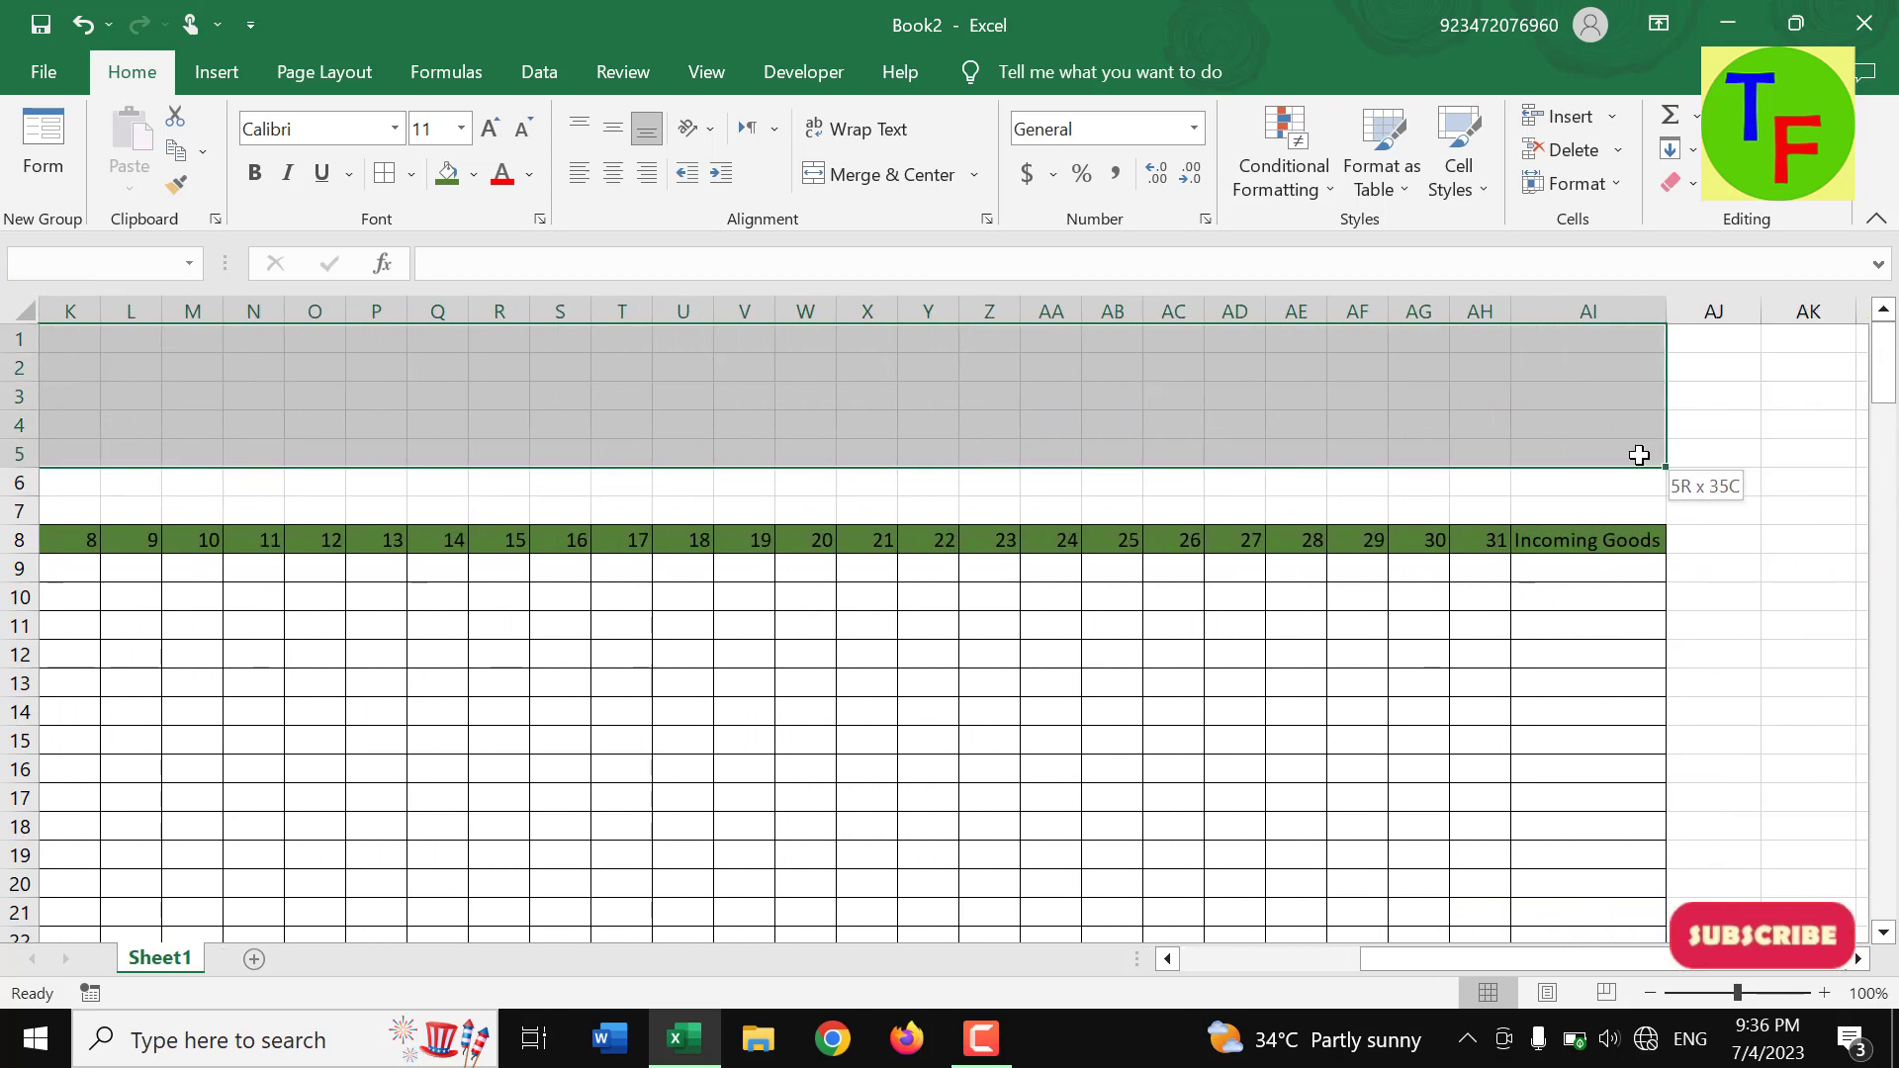
drag(1891, 443, 1644, 454)
click(903, 184)
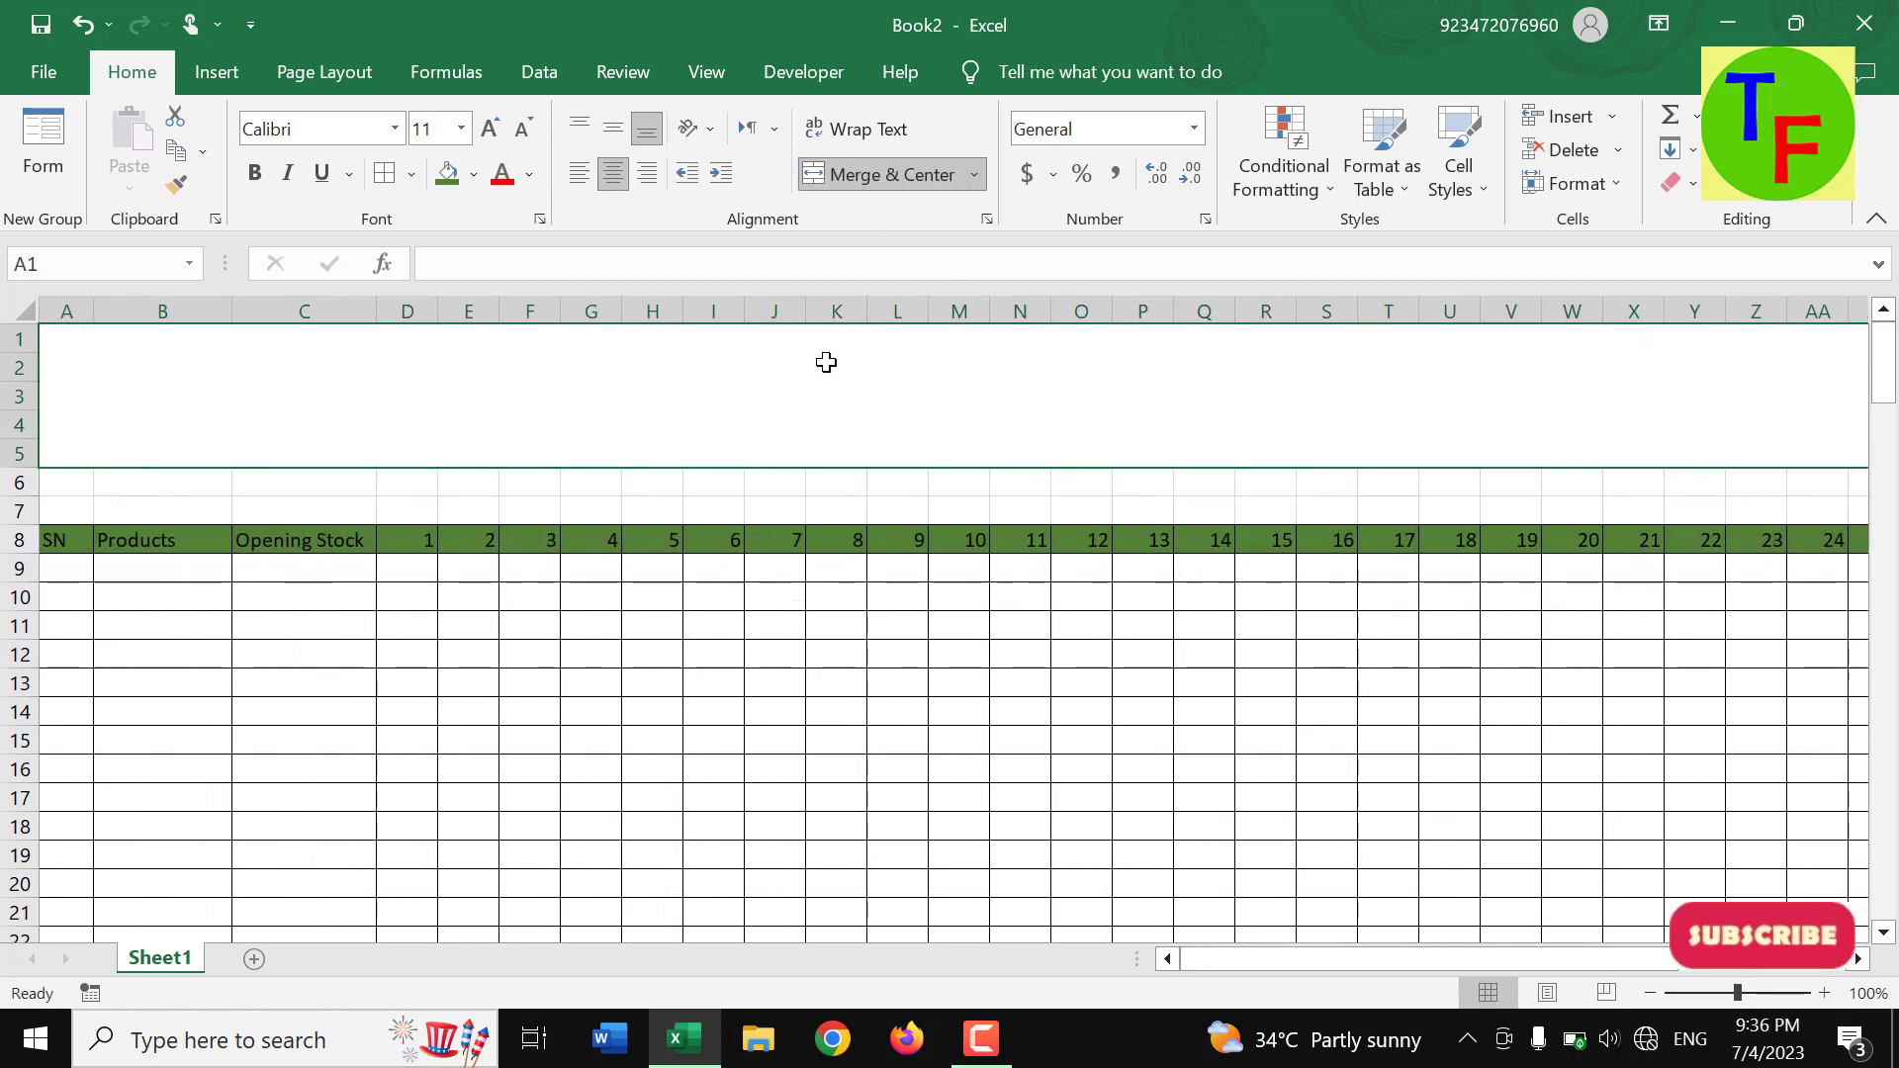
text(A)
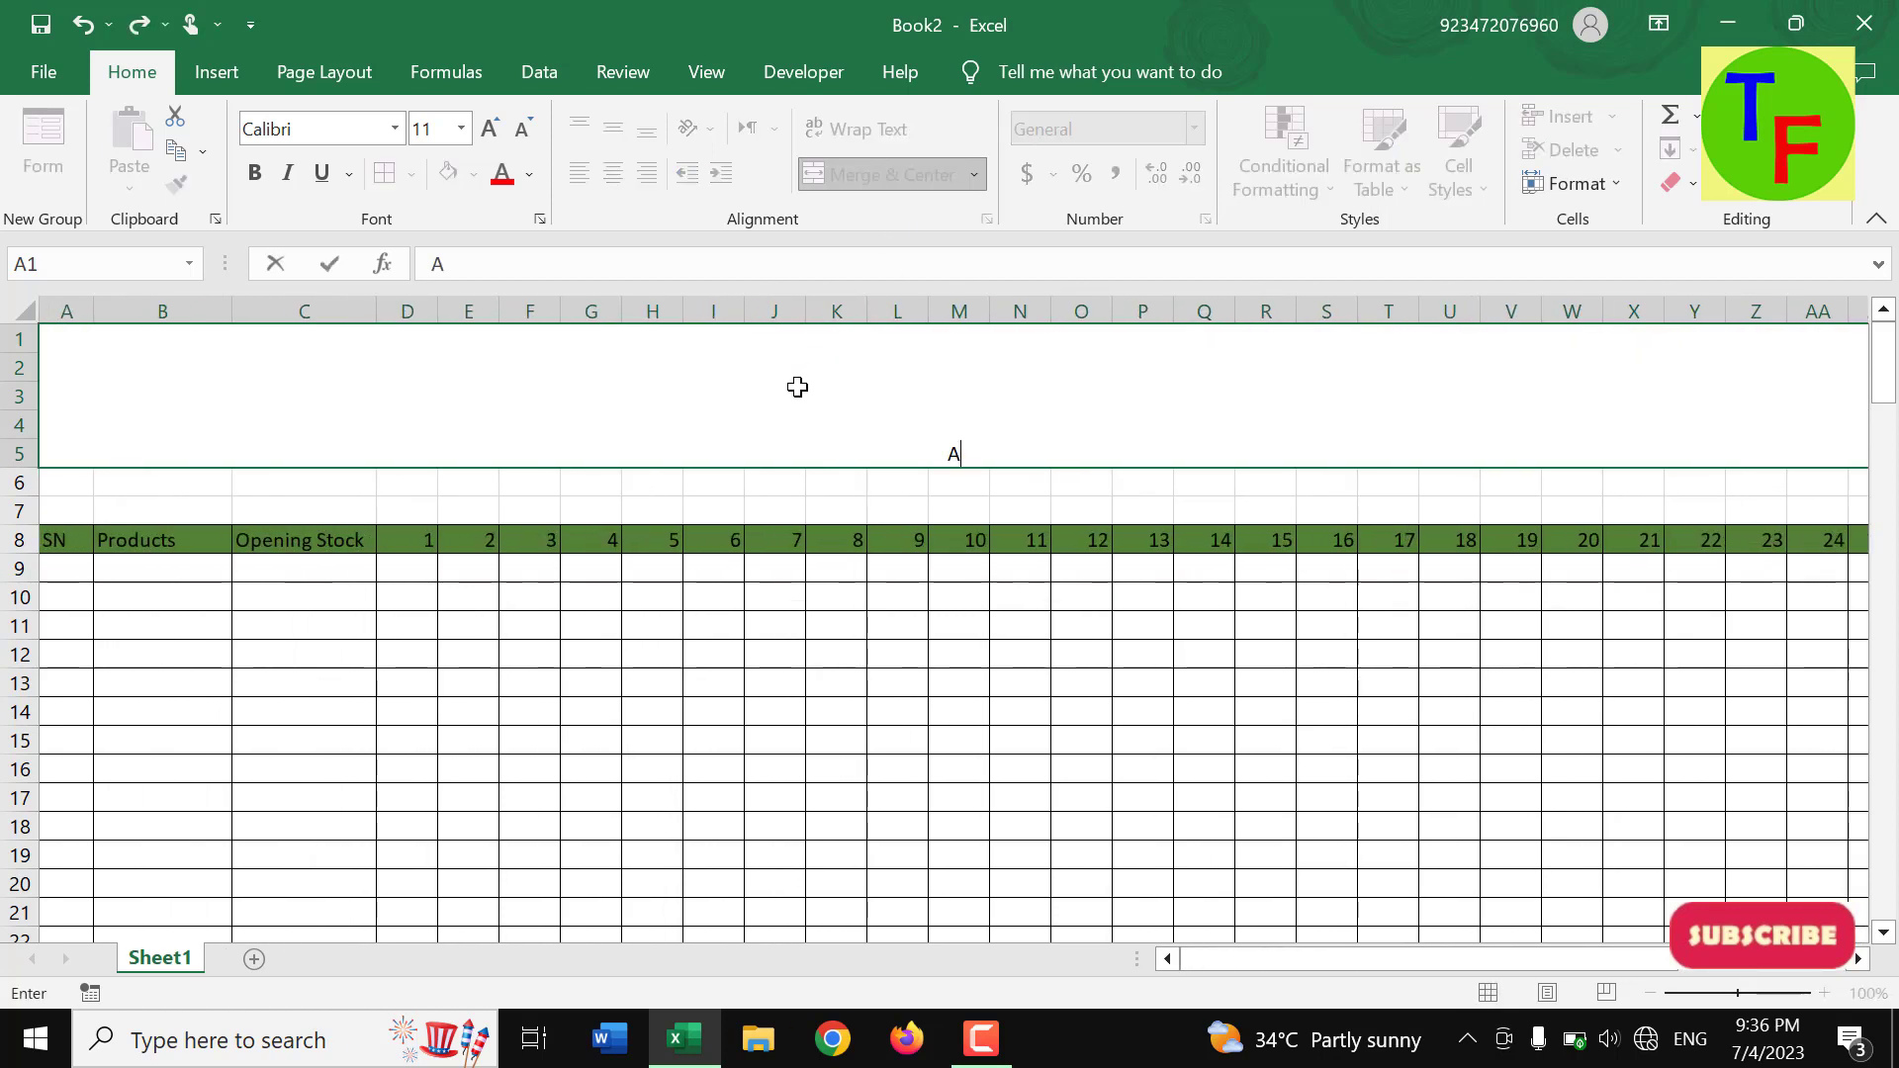
text(BC PVT)
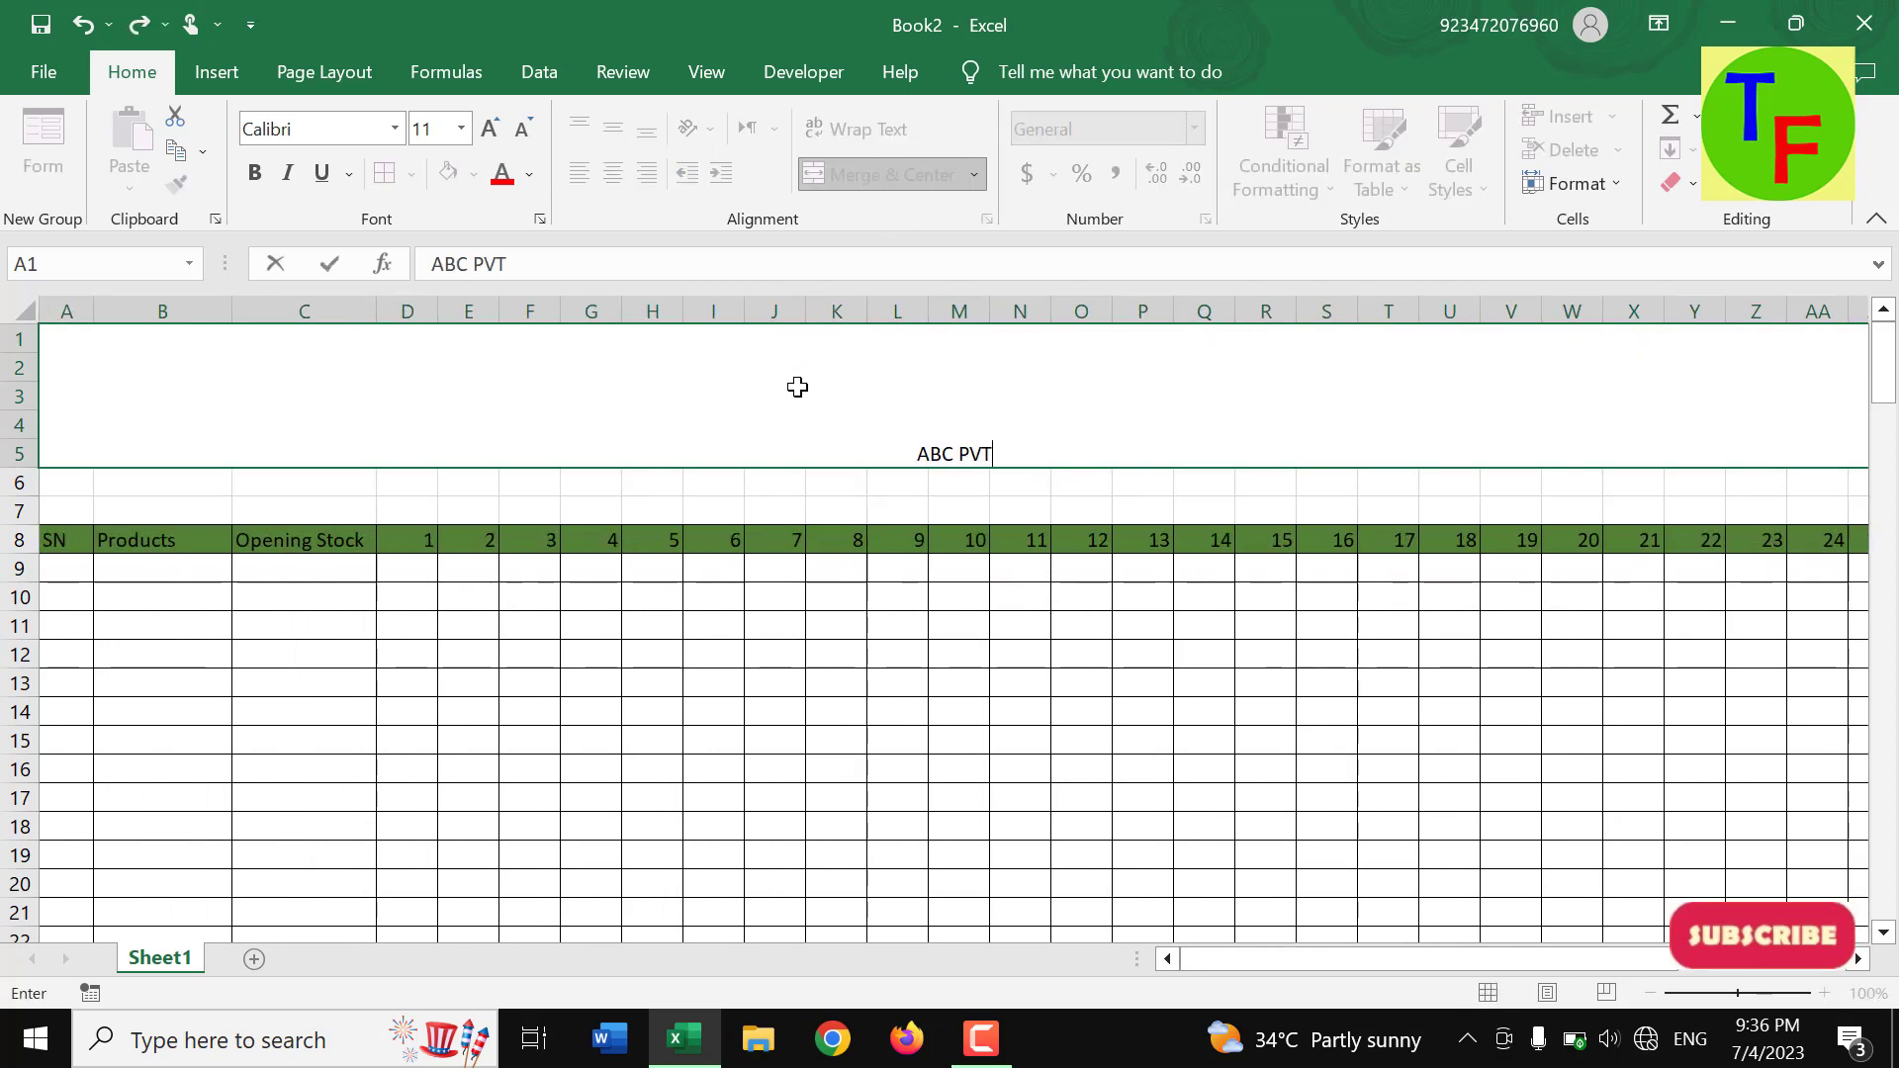
text( LIMITED)
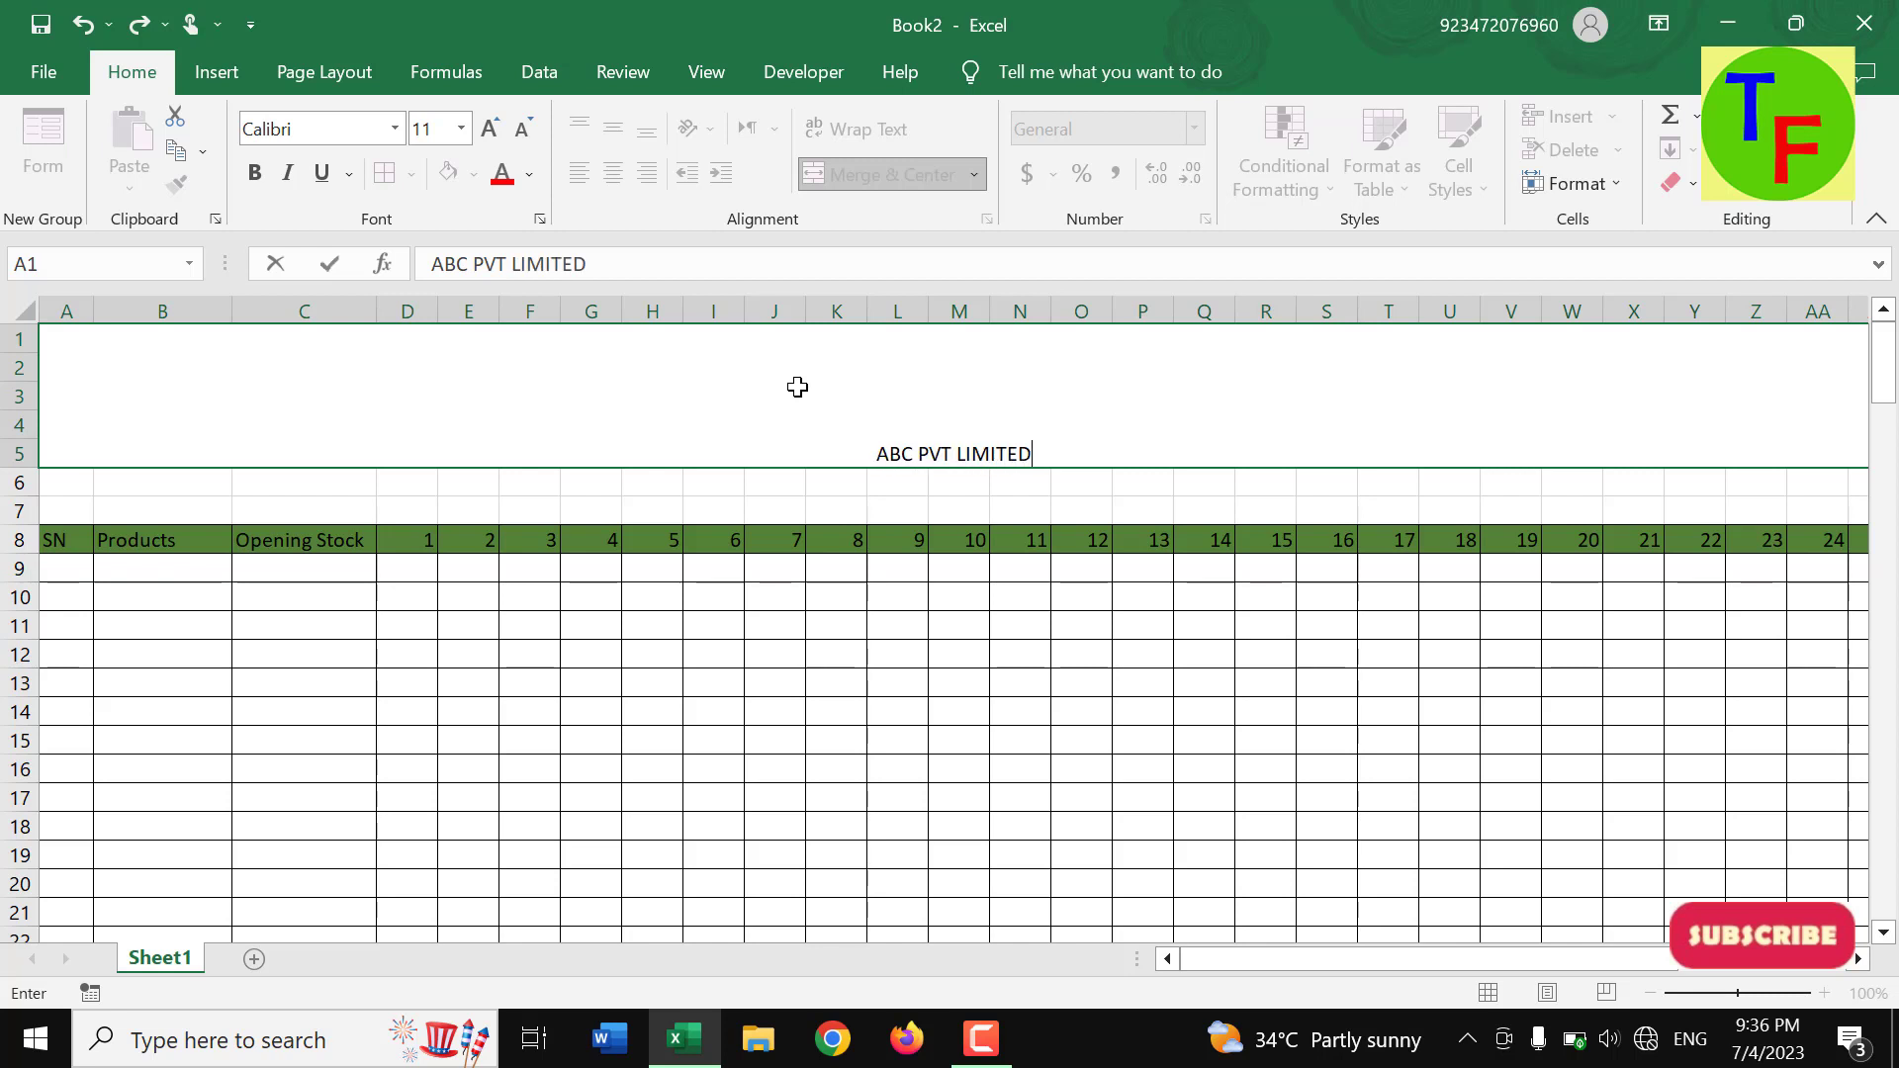
key(Return)
- Middle-align the title, enlarge it to font size 72, and fill it dark orange
click(818, 396)
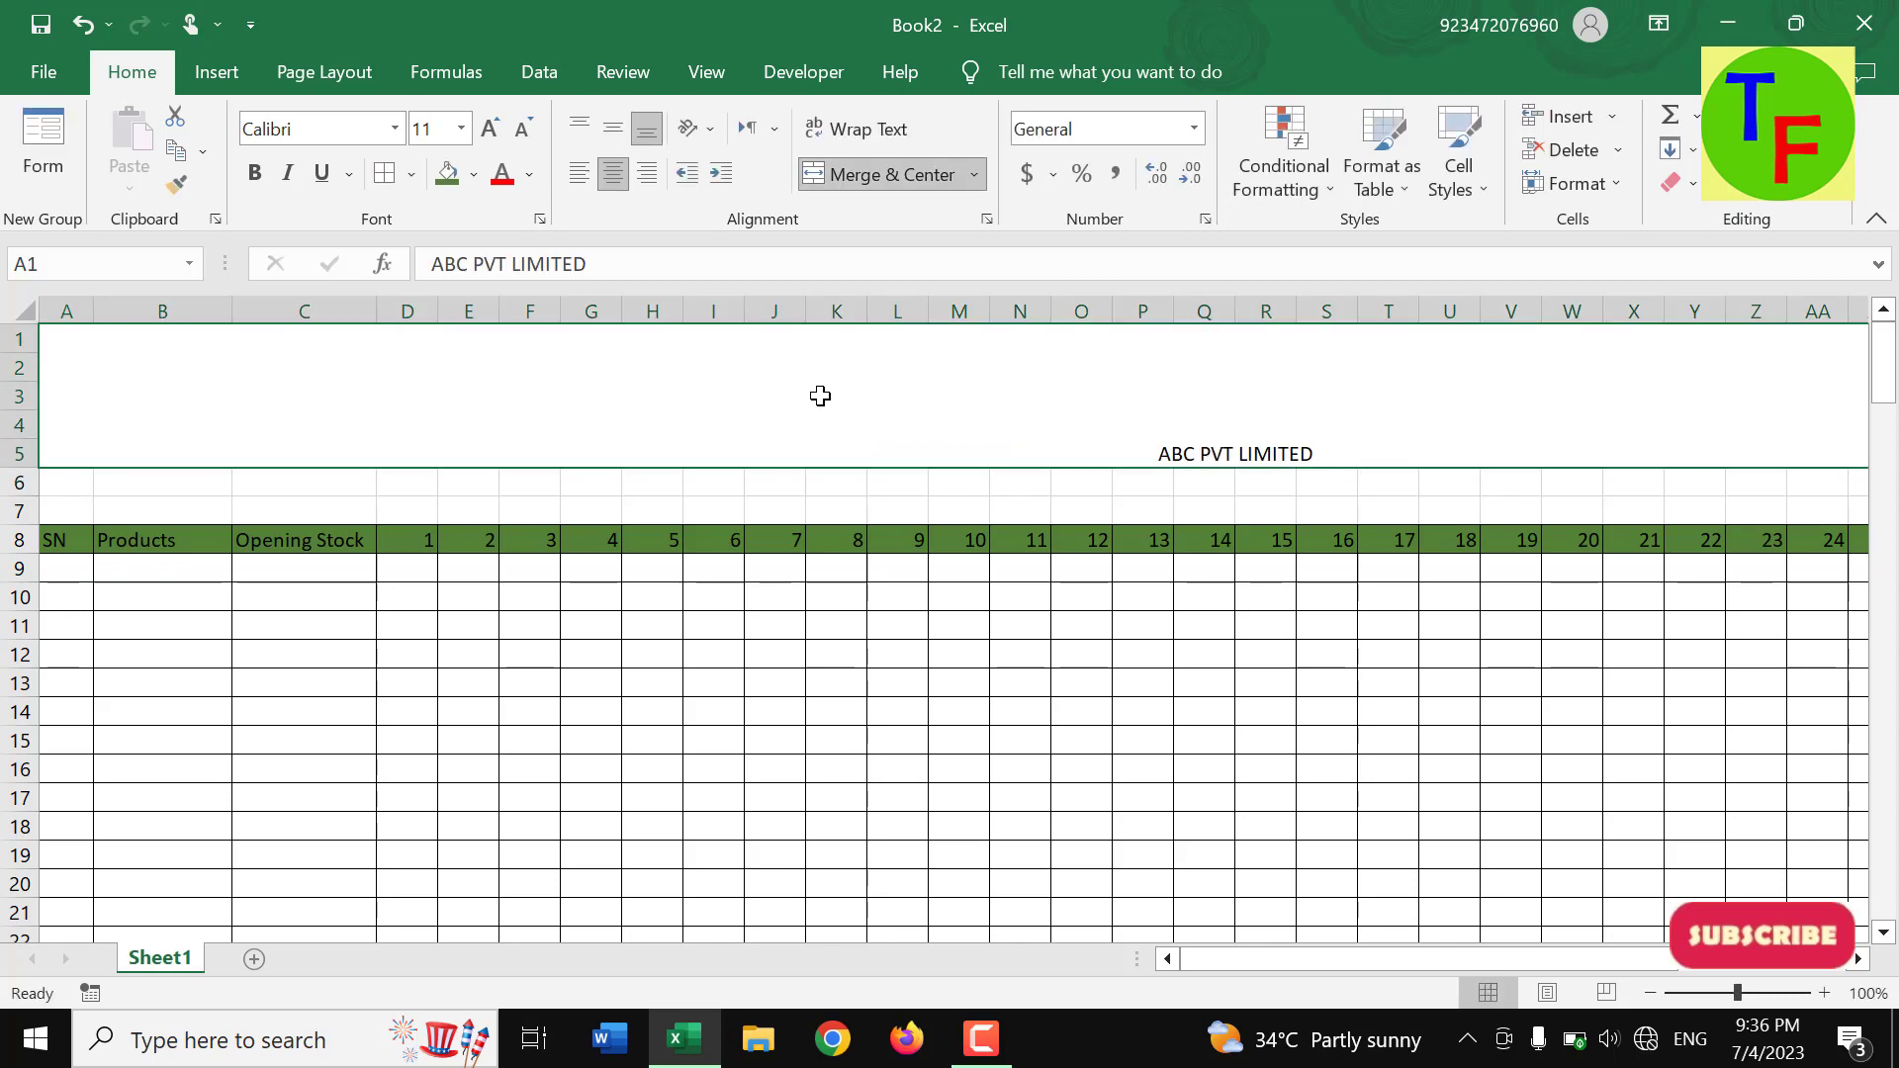
click(613, 129)
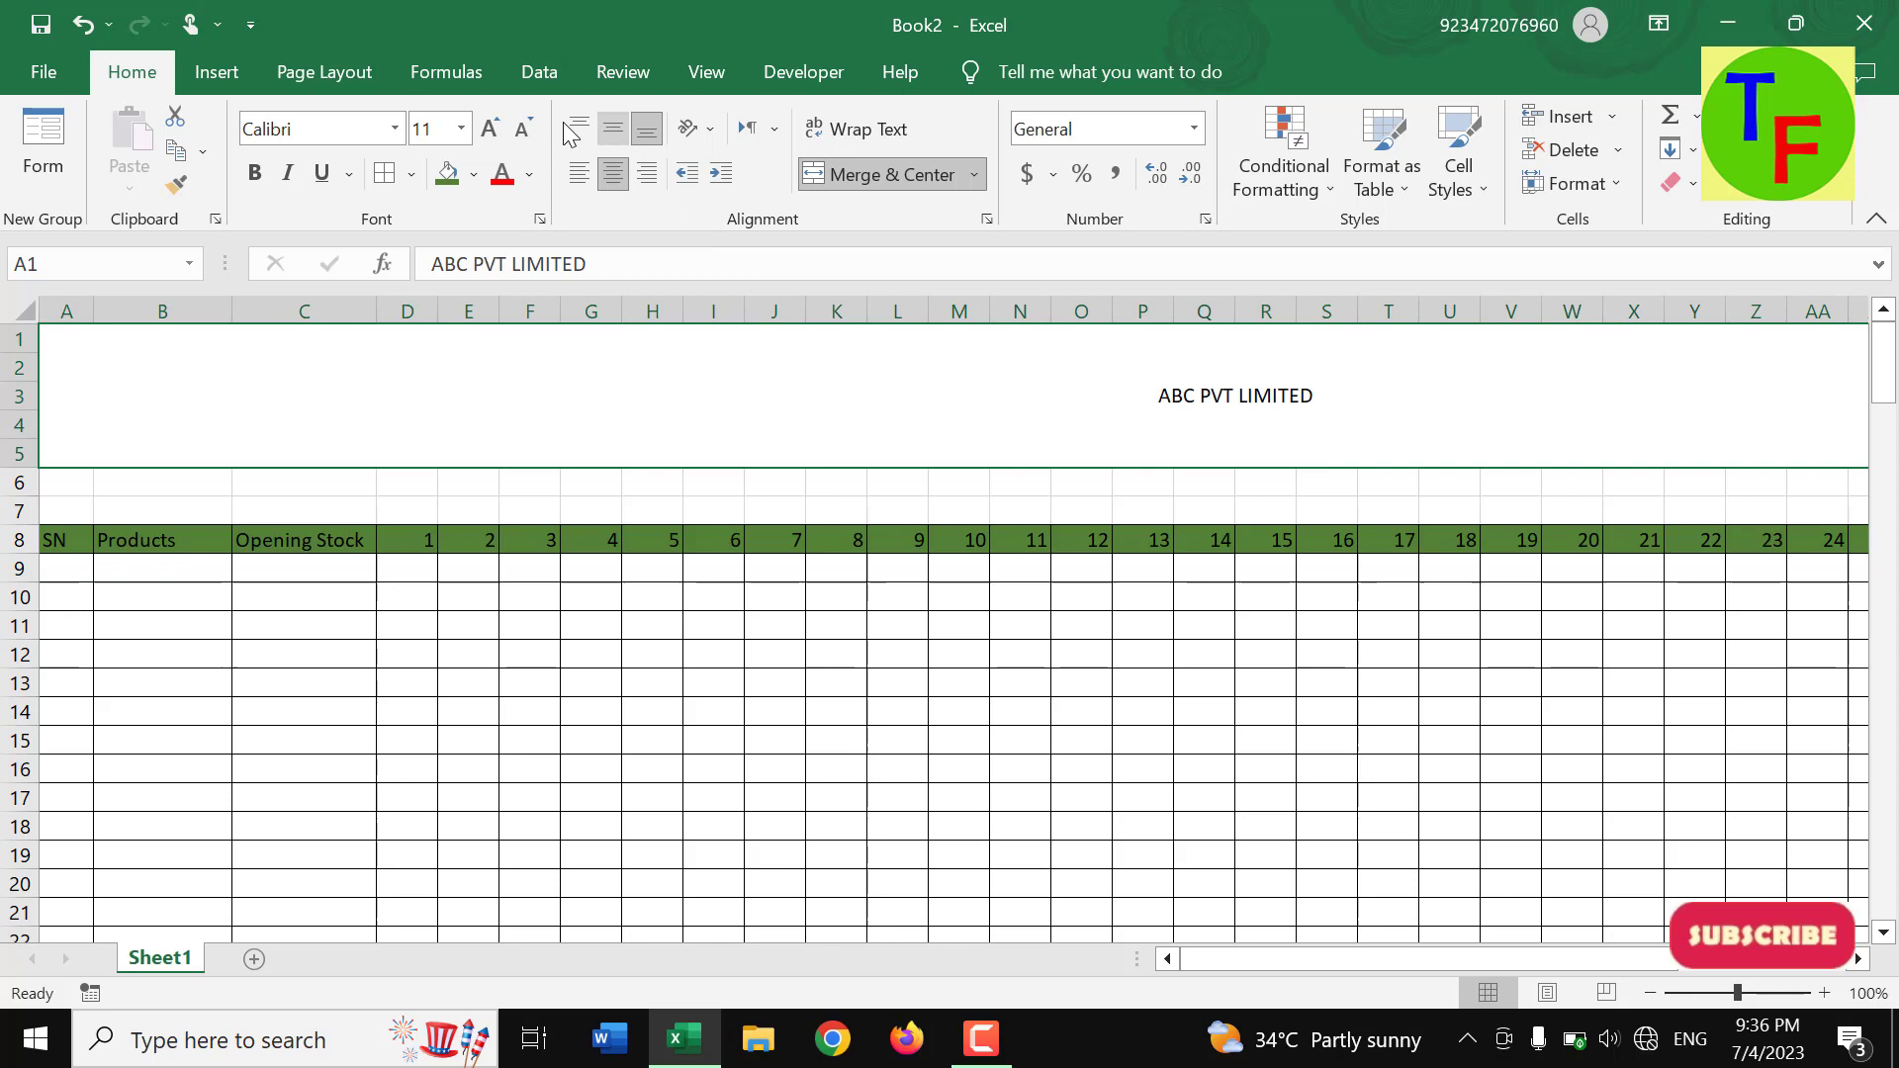
click(494, 134)
click(495, 134)
click(494, 133)
click(494, 133)
click(495, 134)
click(495, 134)
click(495, 134)
click(495, 134)
click(495, 133)
click(495, 134)
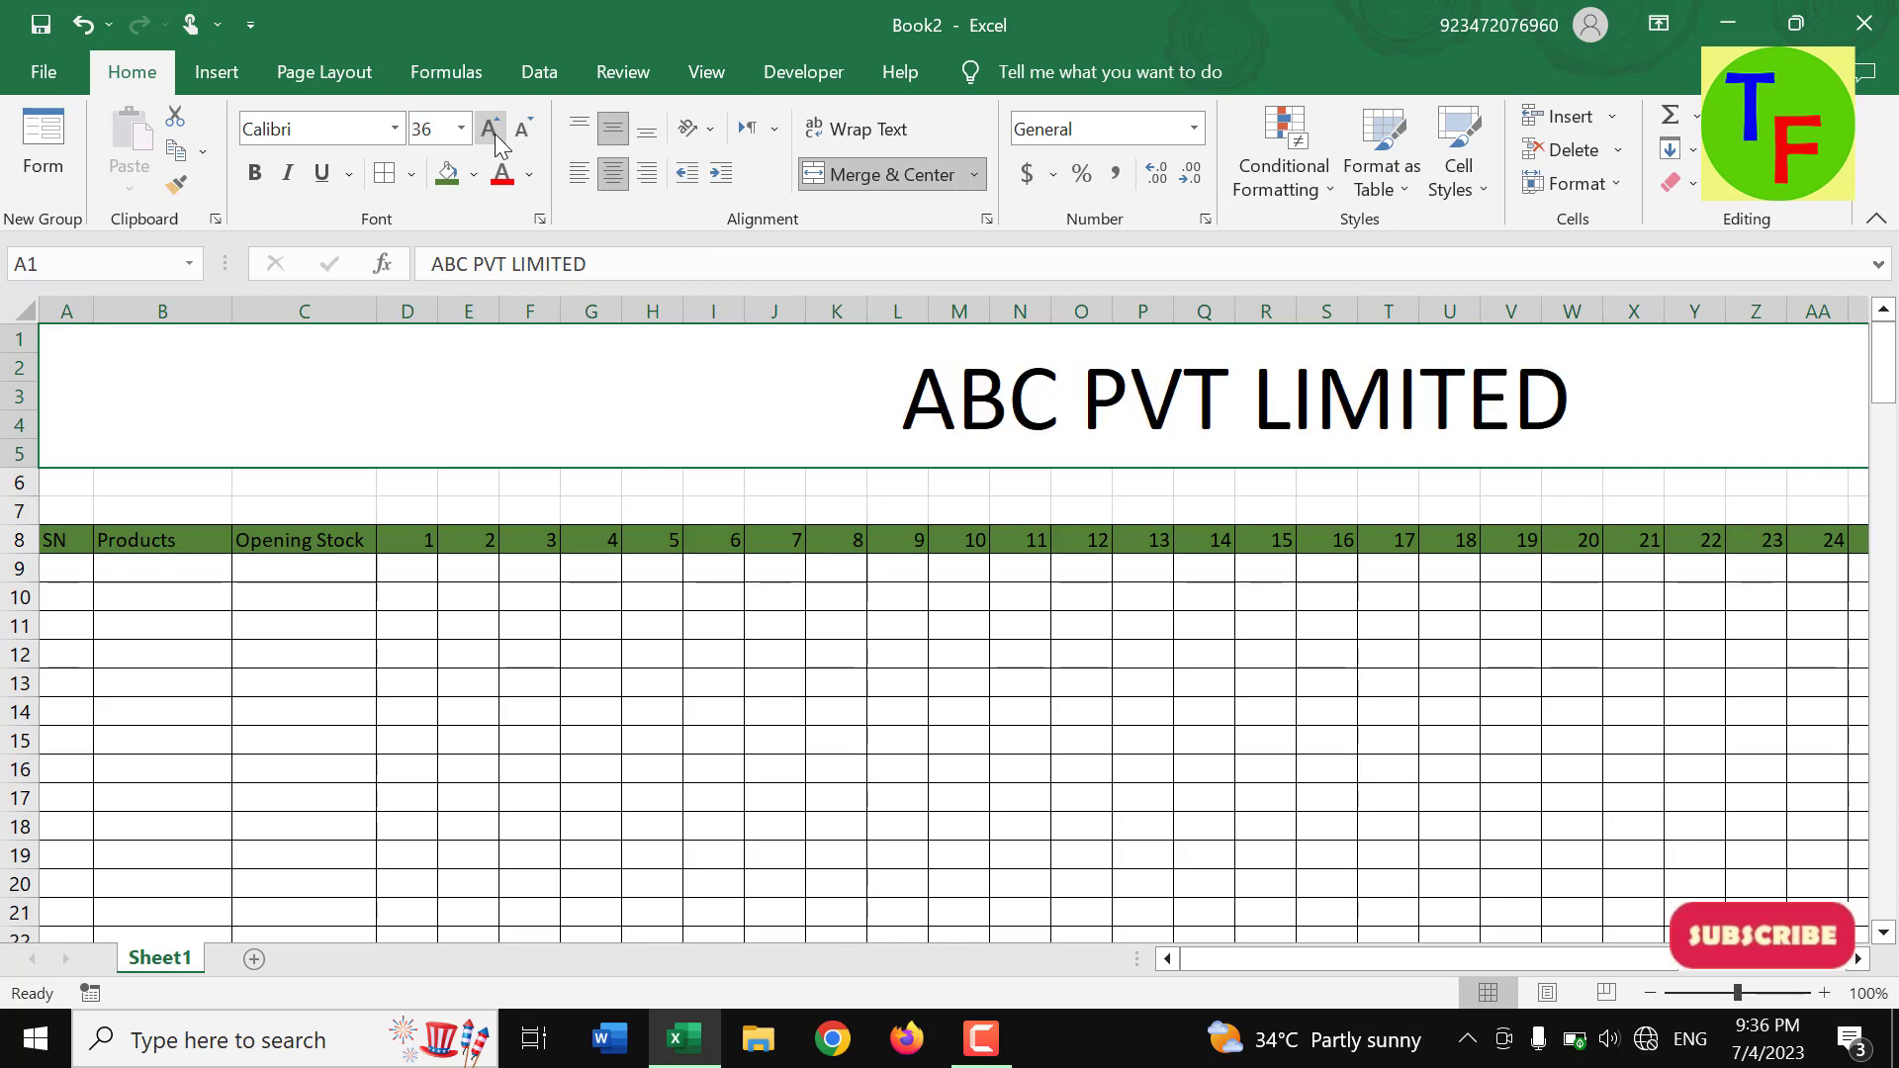
click(495, 133)
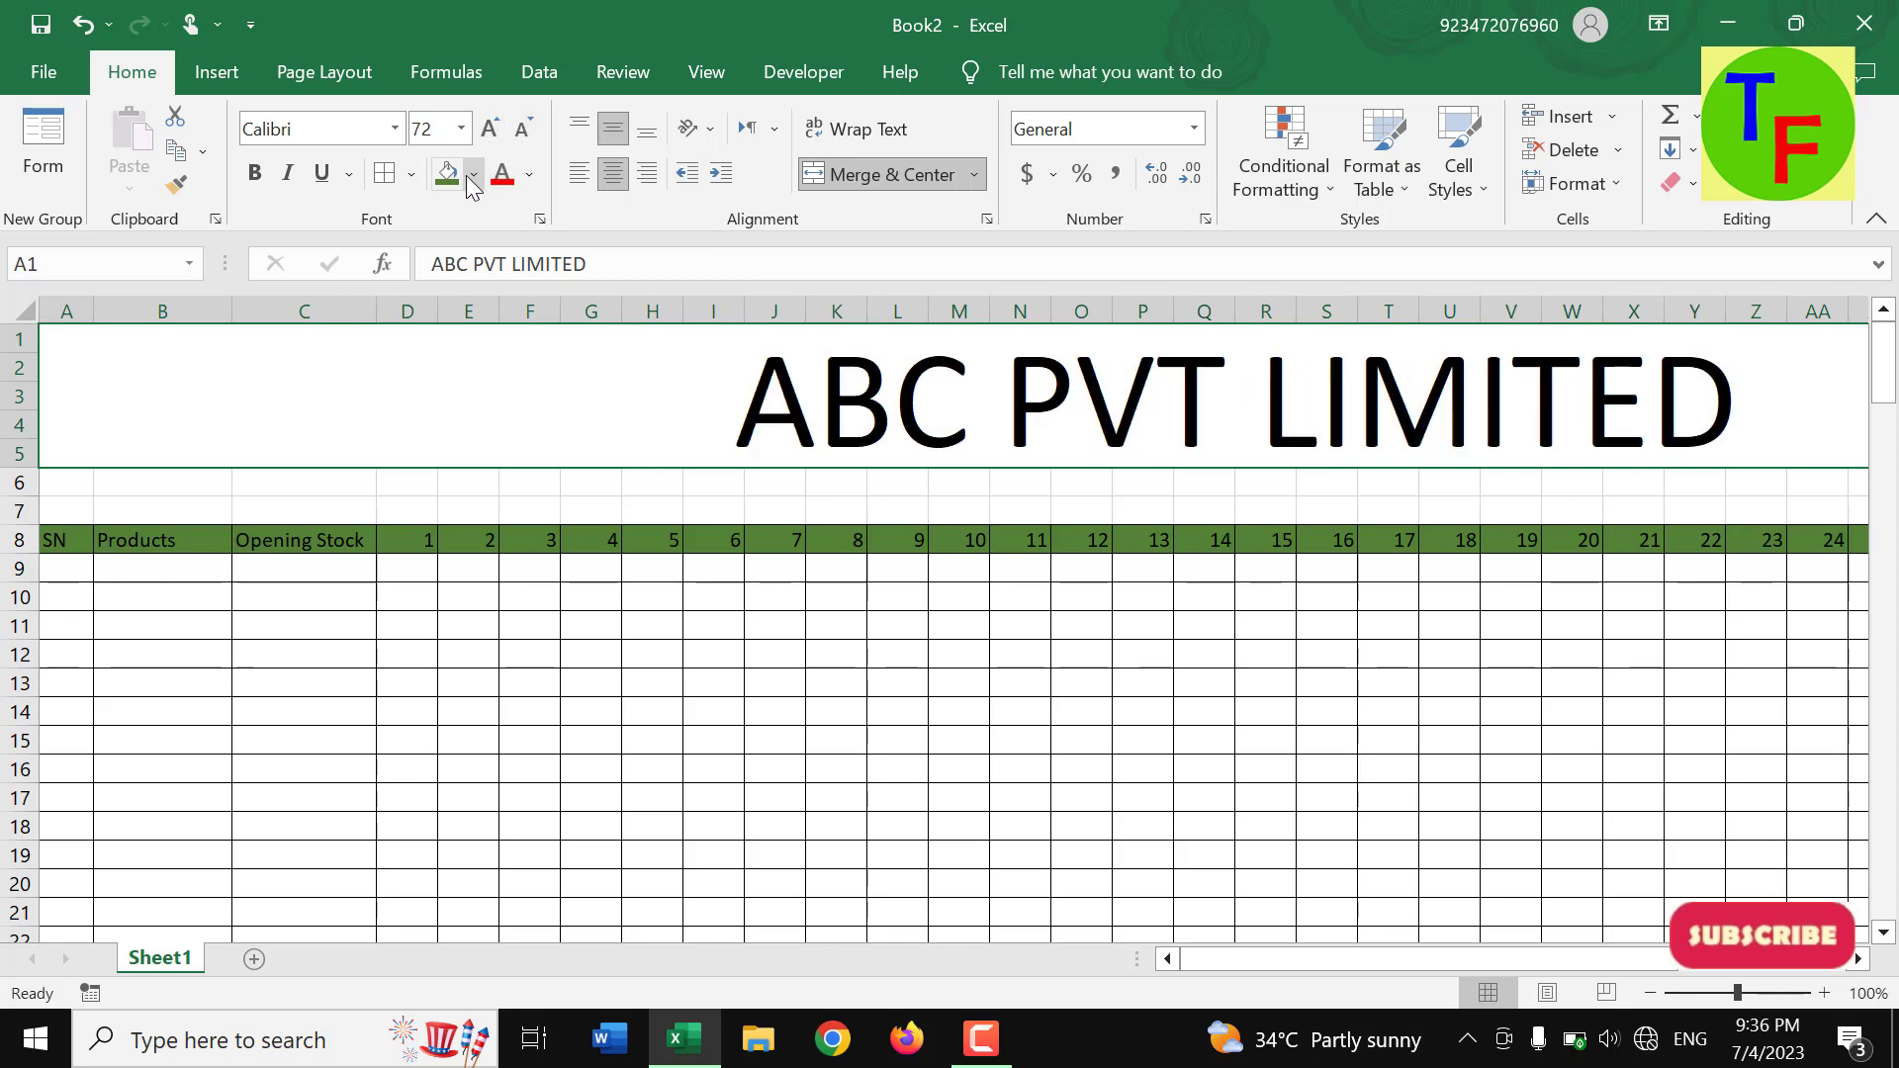
click(473, 175)
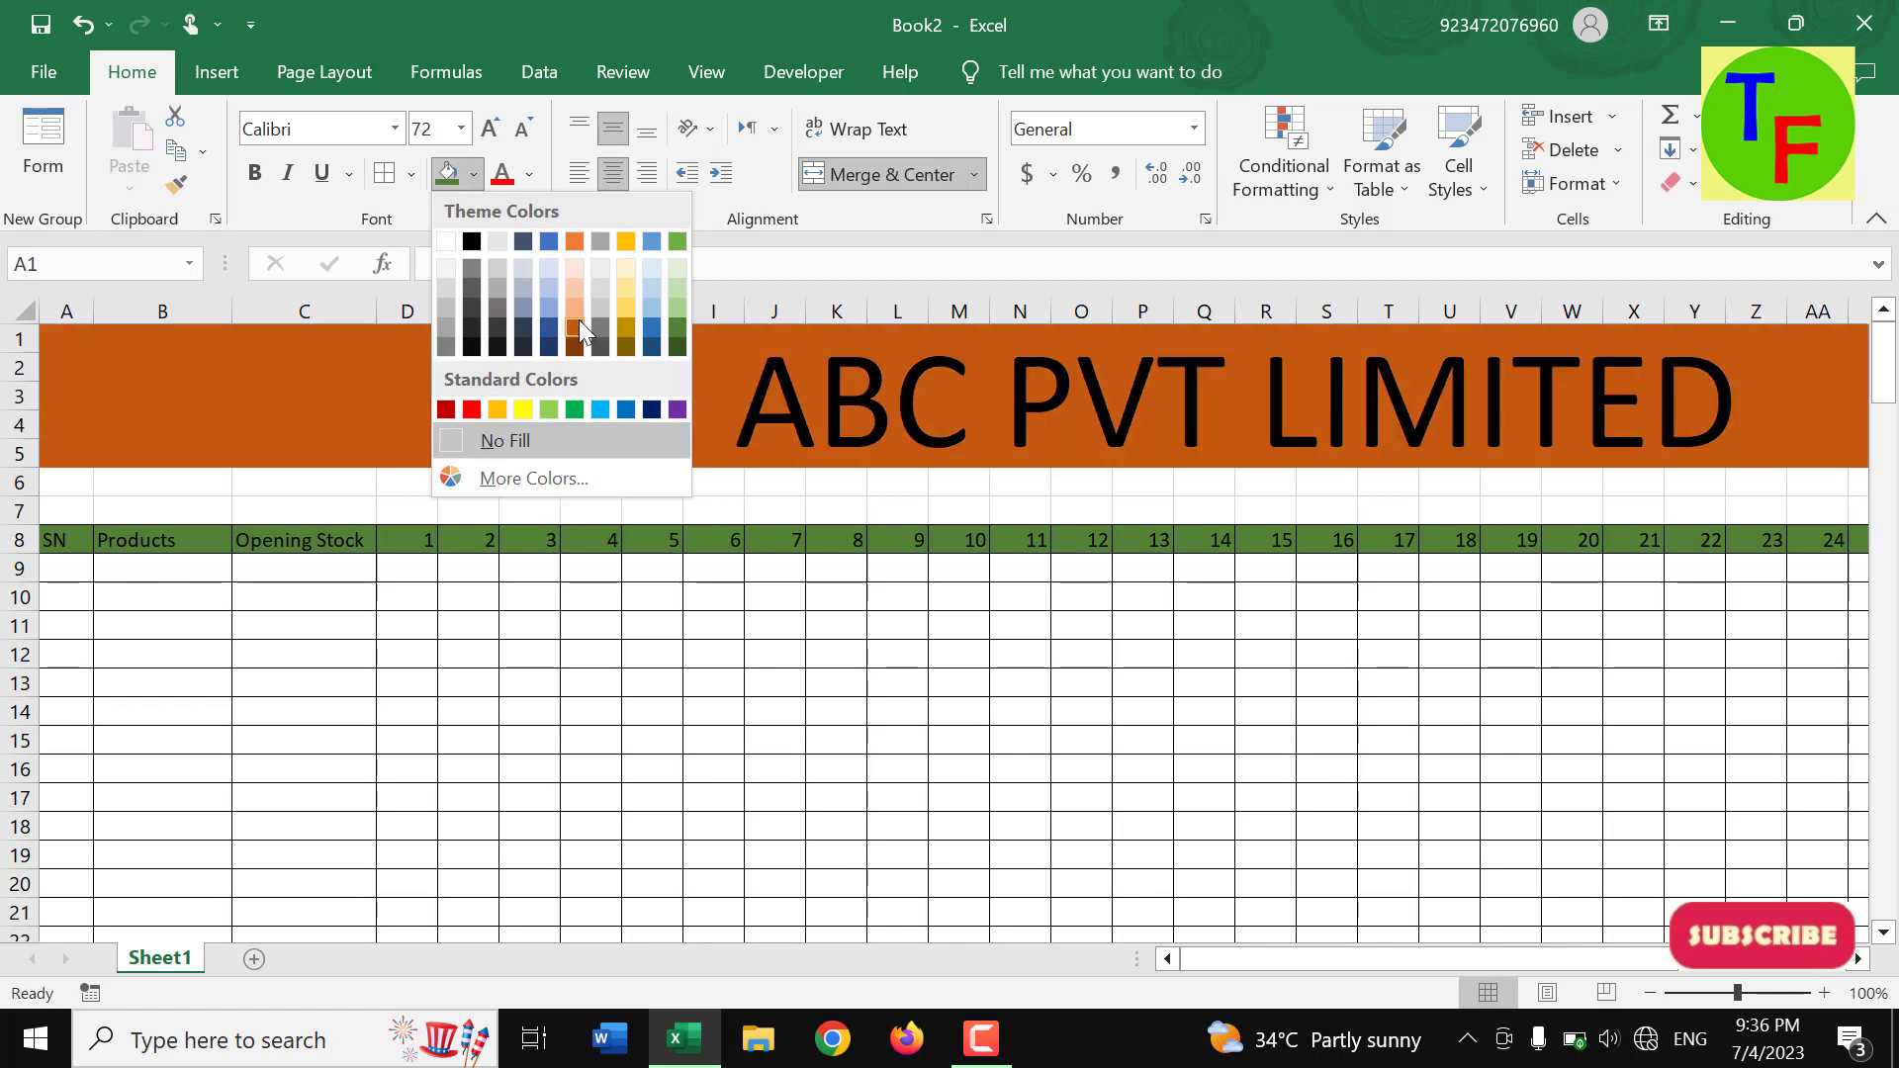
click(575, 330)
- Type Search in cell B6 and select B6:C6
click(465, 625)
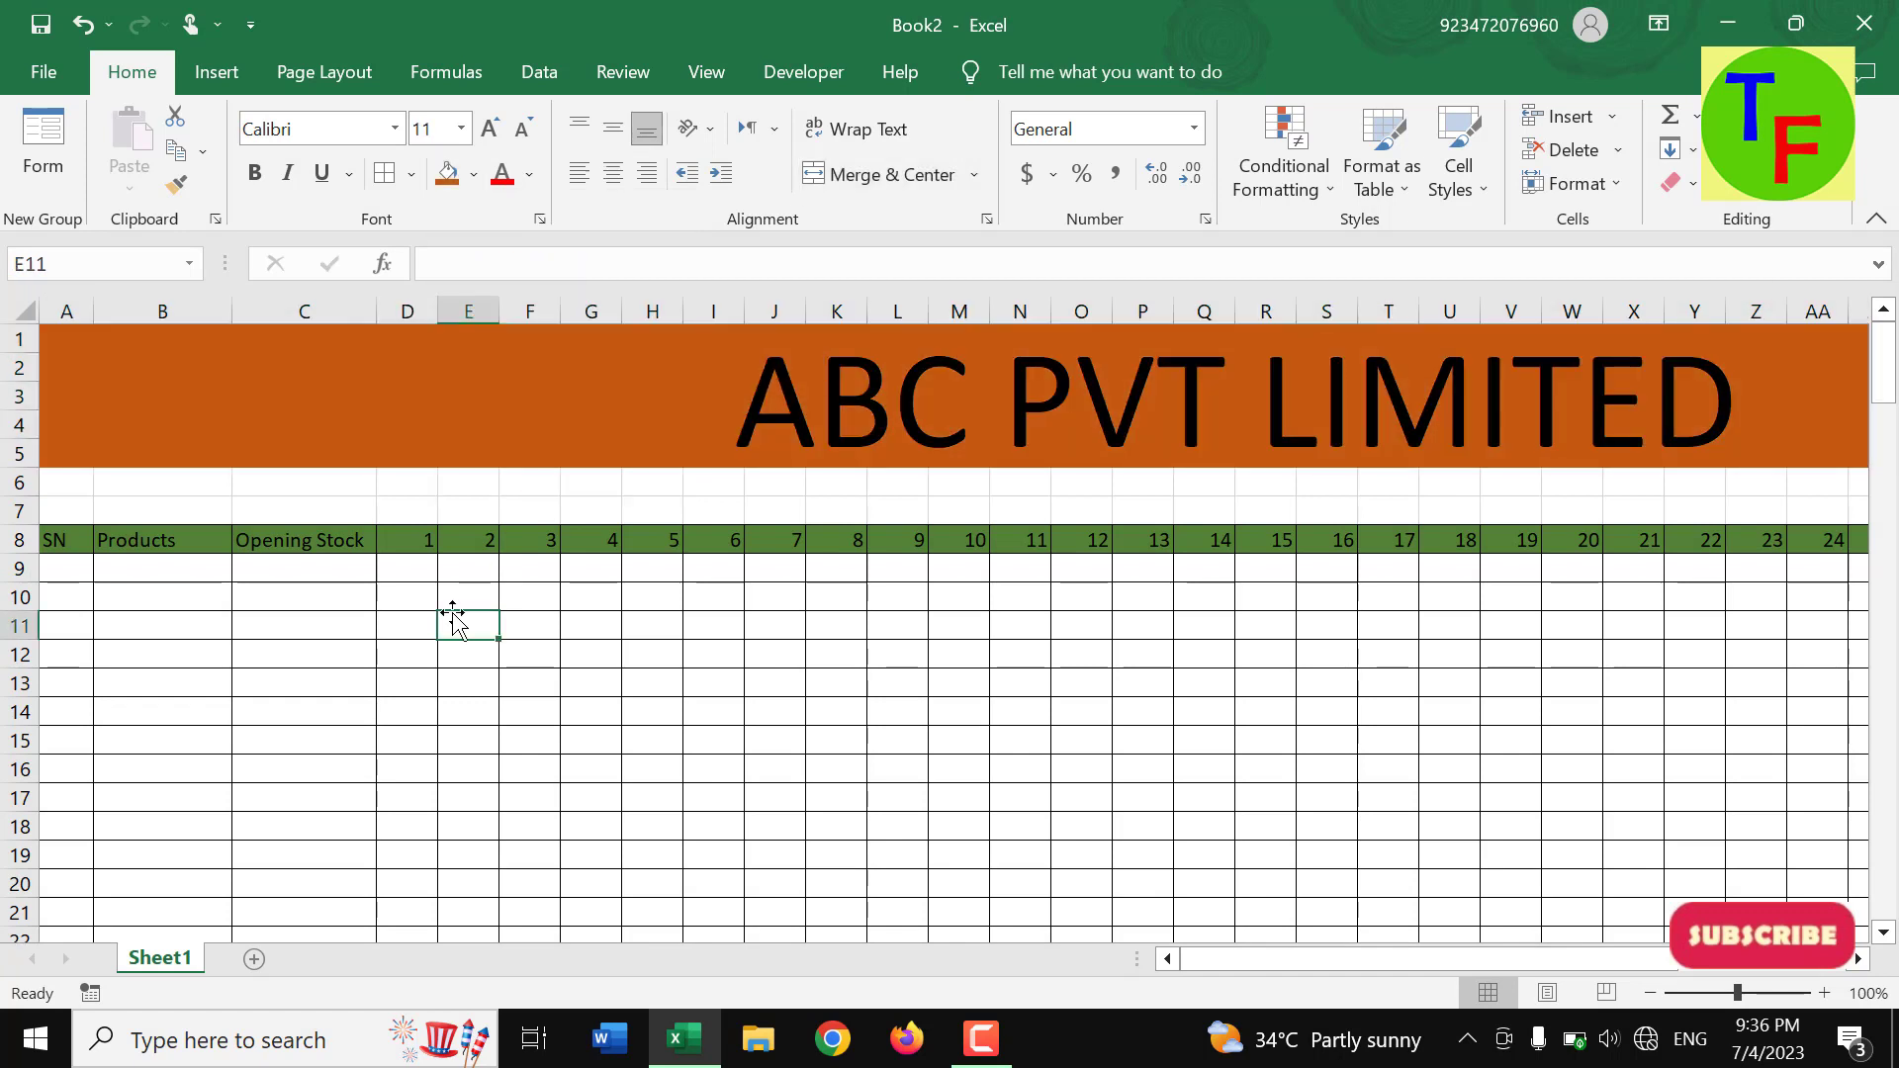
click(180, 487)
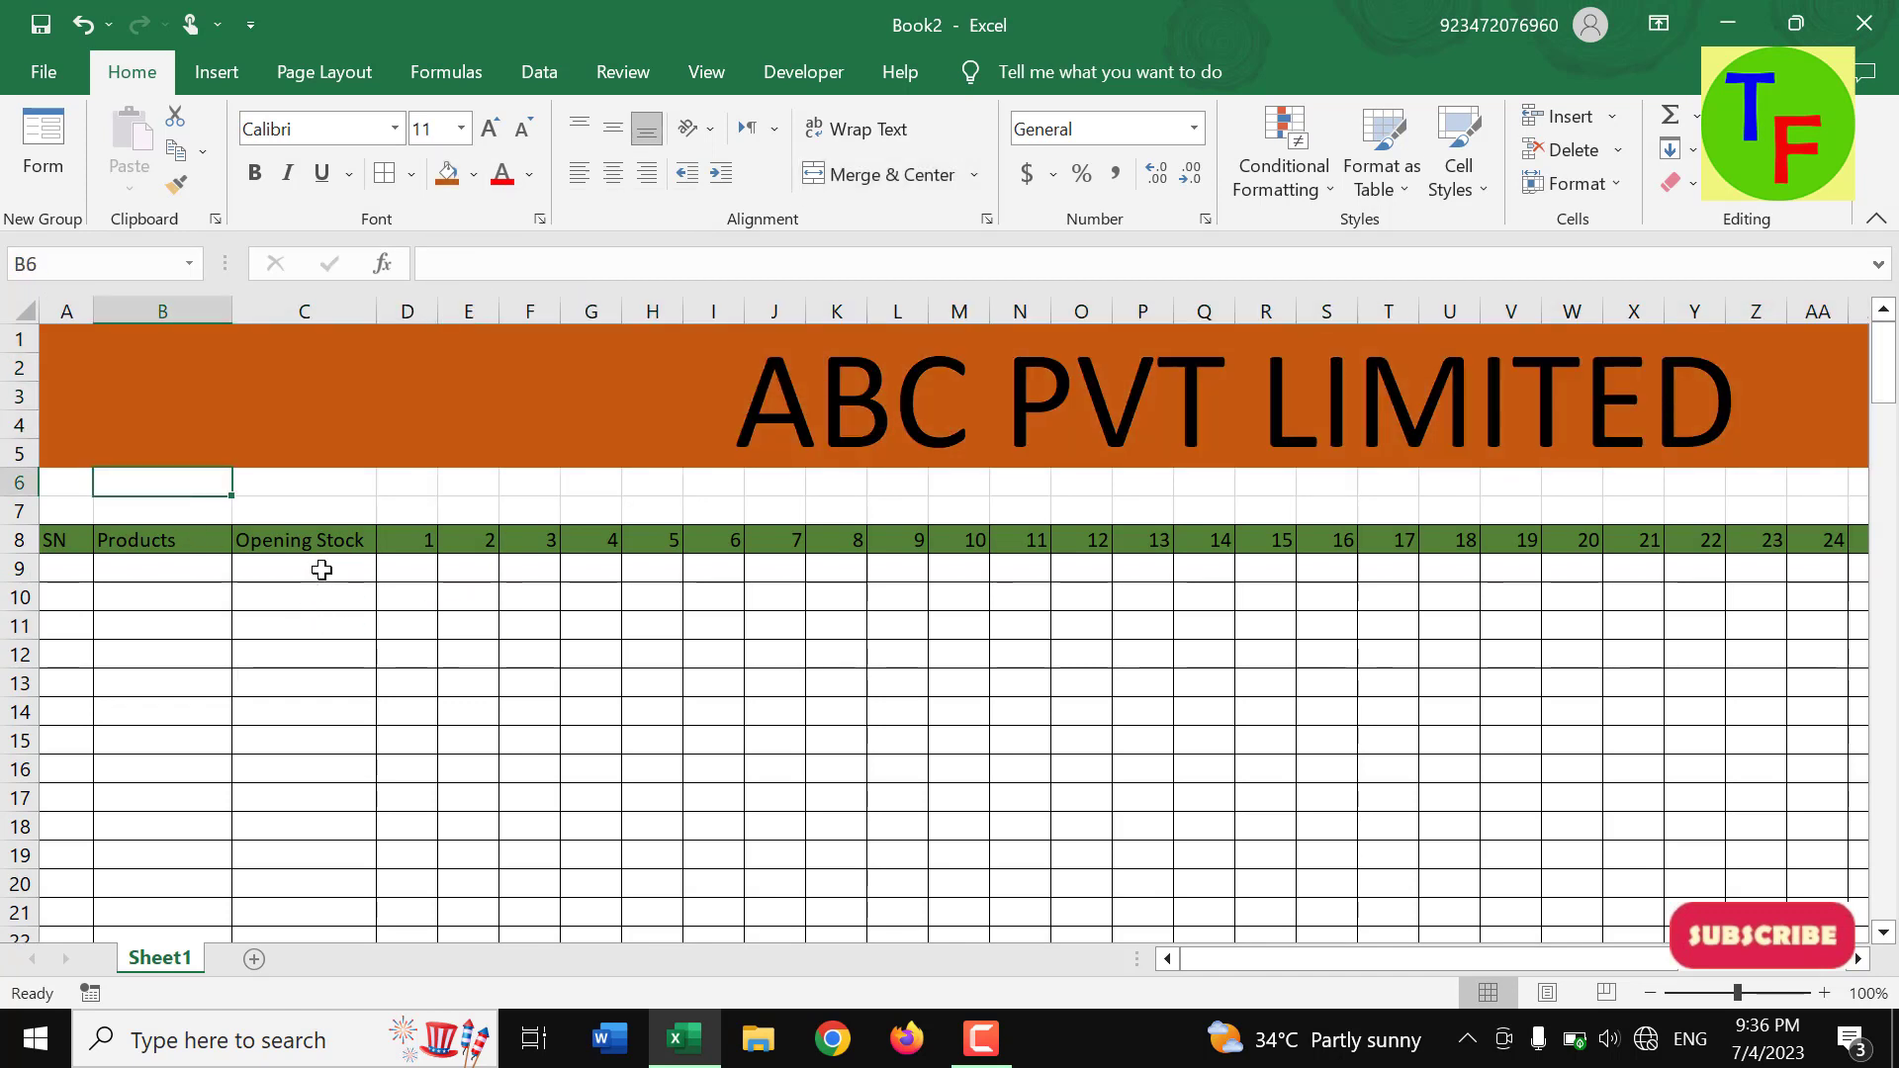
key(F2)
text(Search)
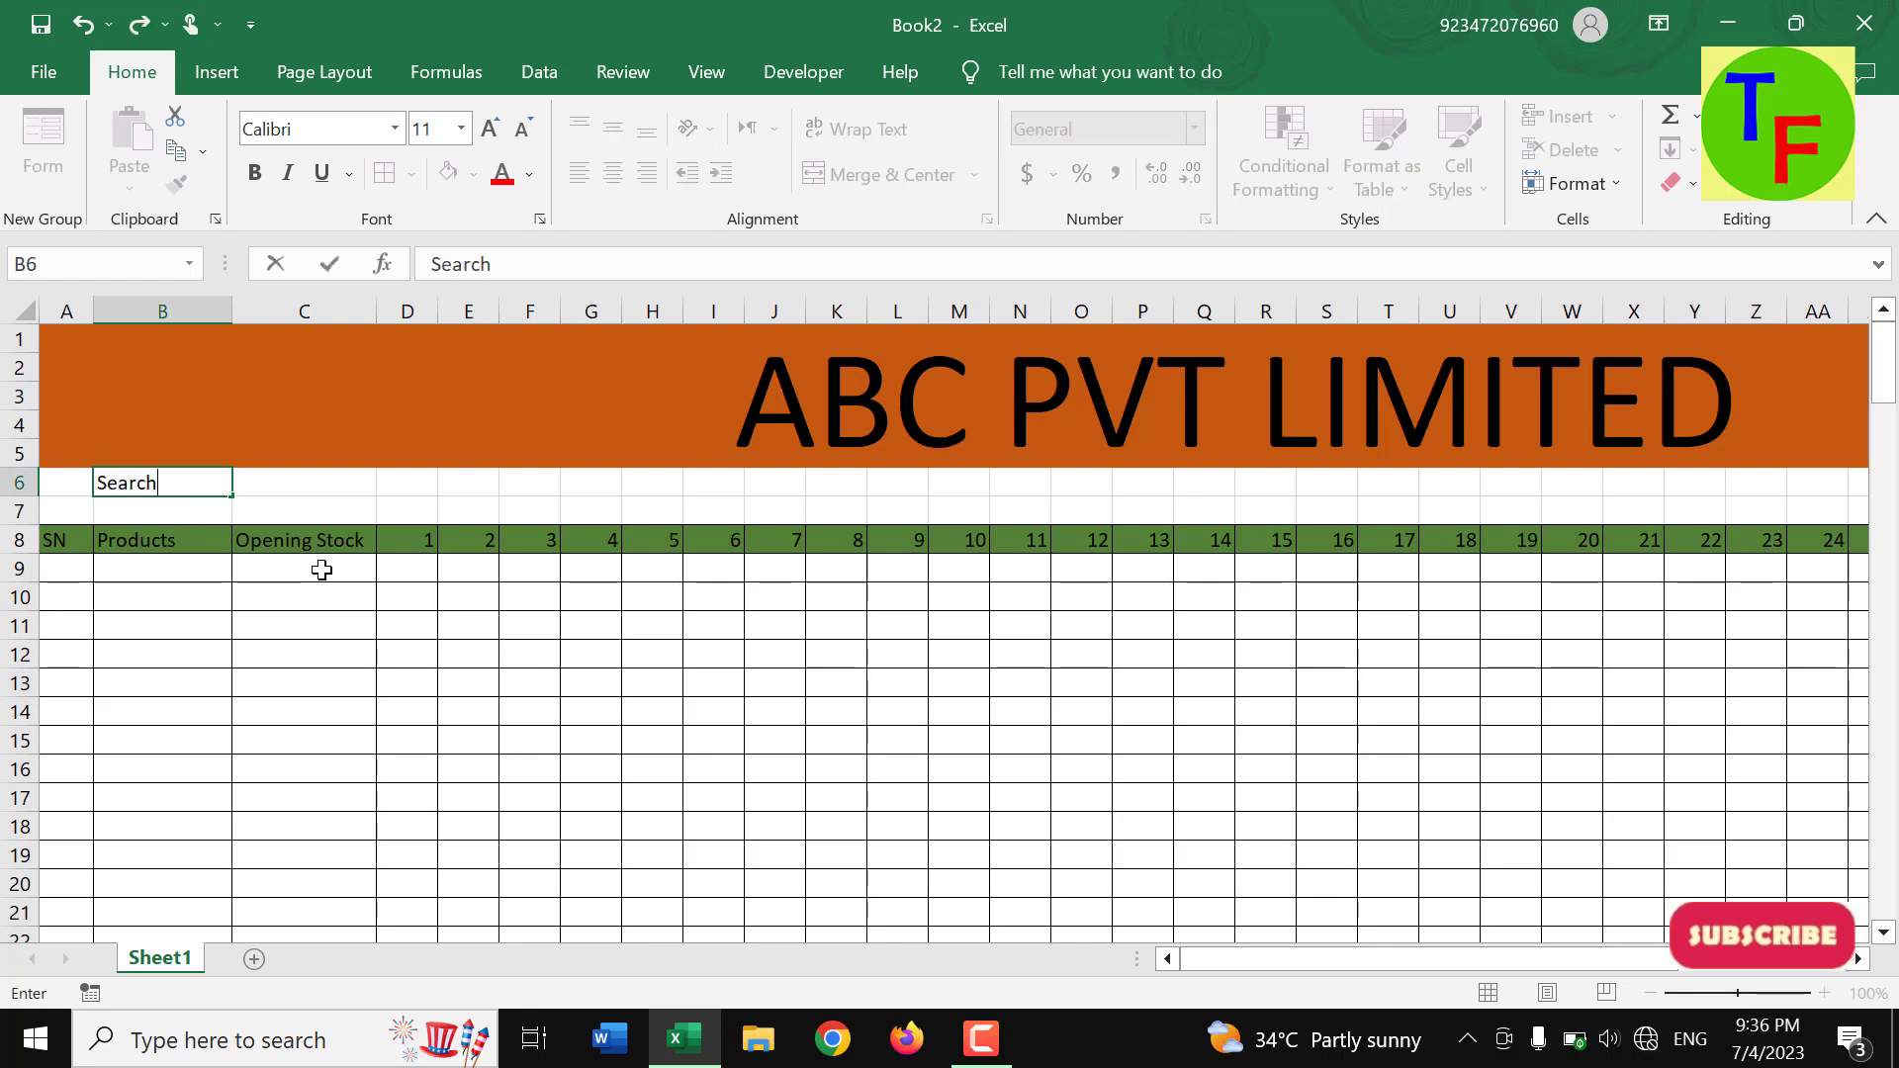
key(Return)
key(Up)
key(shift+Right)
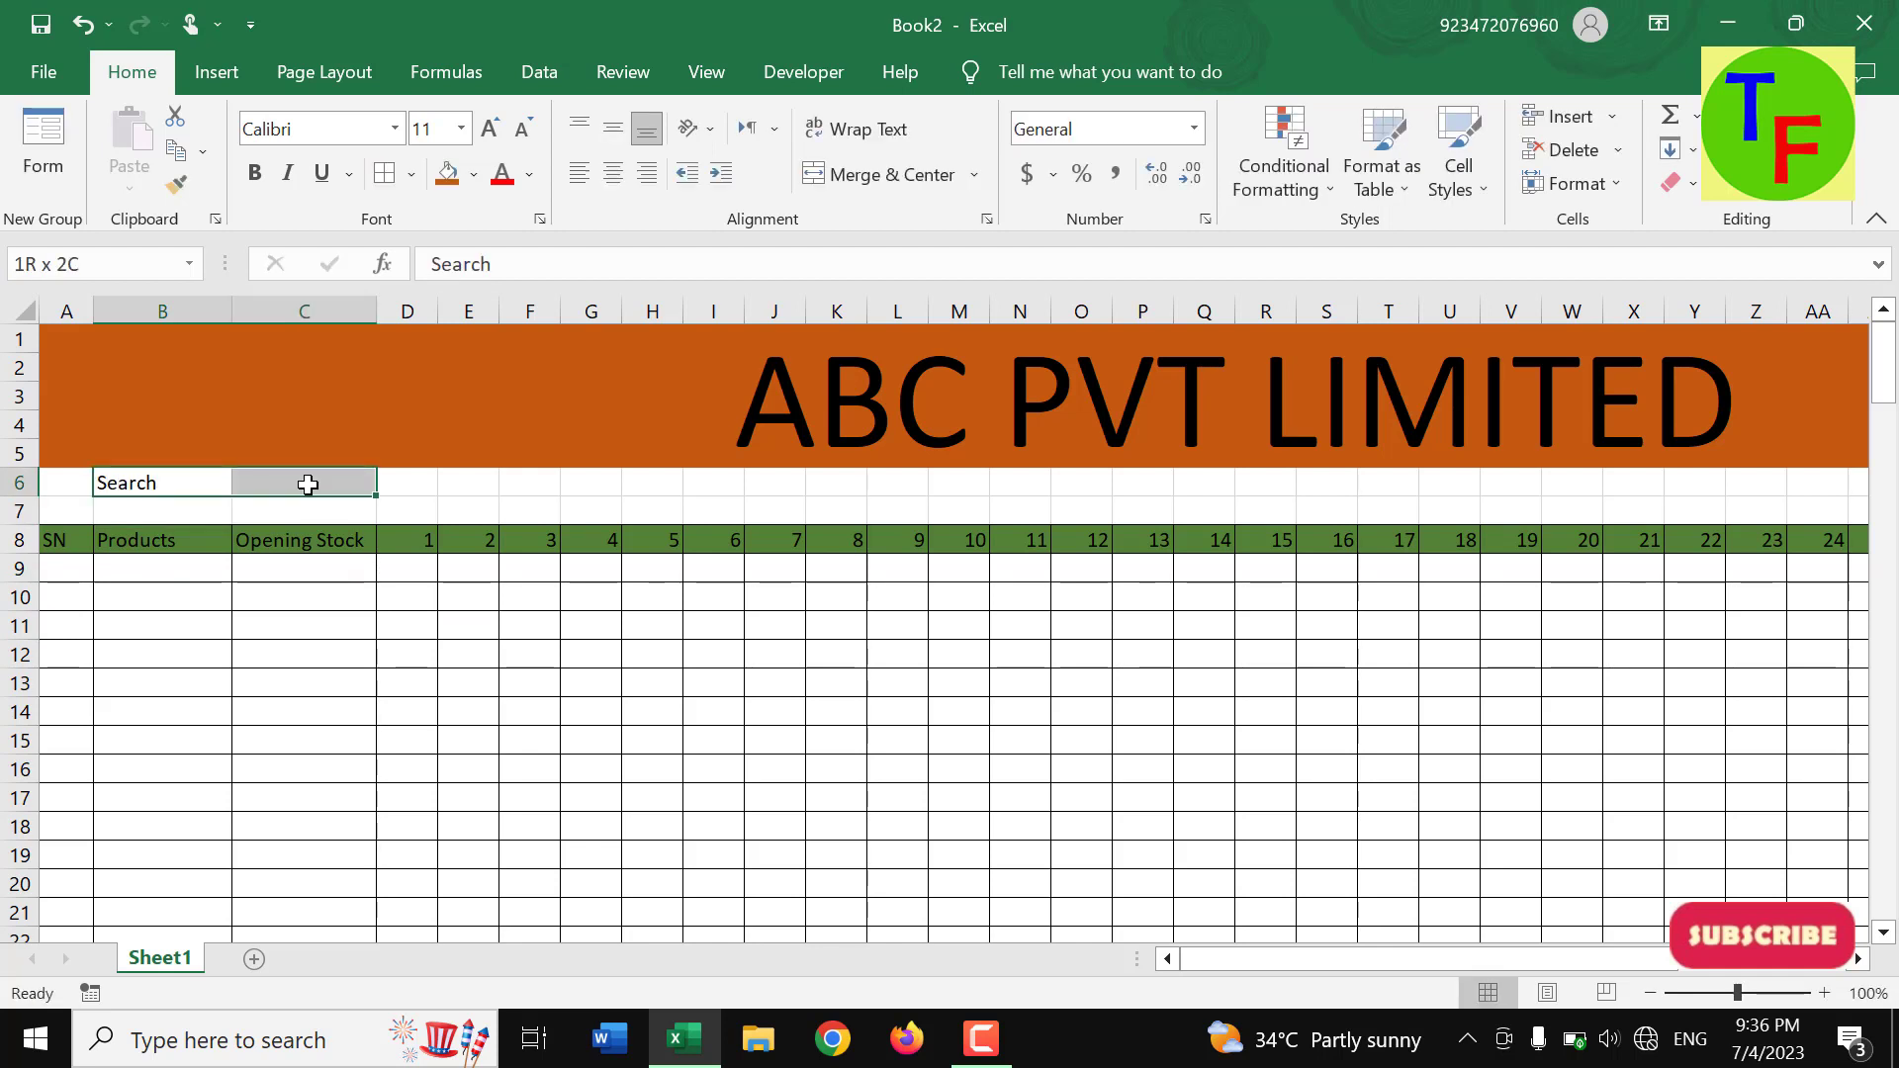
- Fill B6:C6 light gold as the search box, then move to cell C10
click(473, 175)
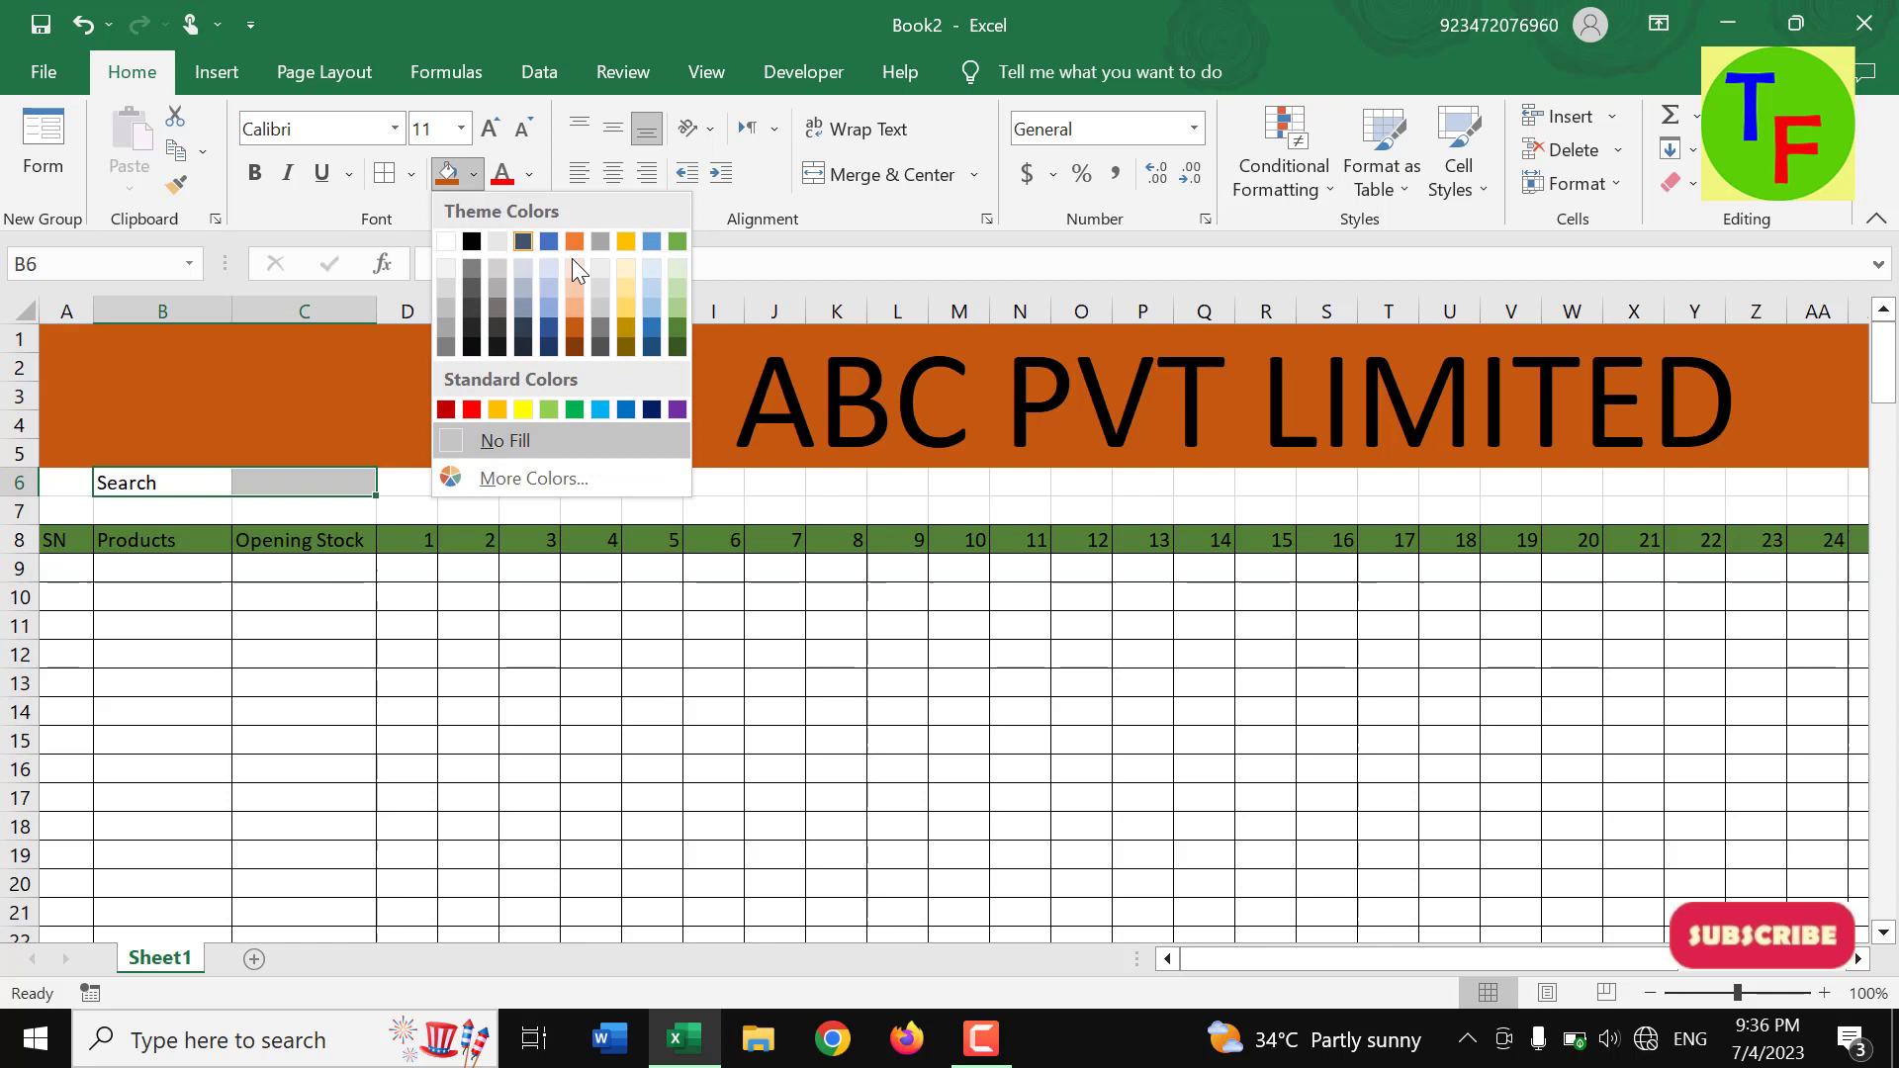
click(627, 286)
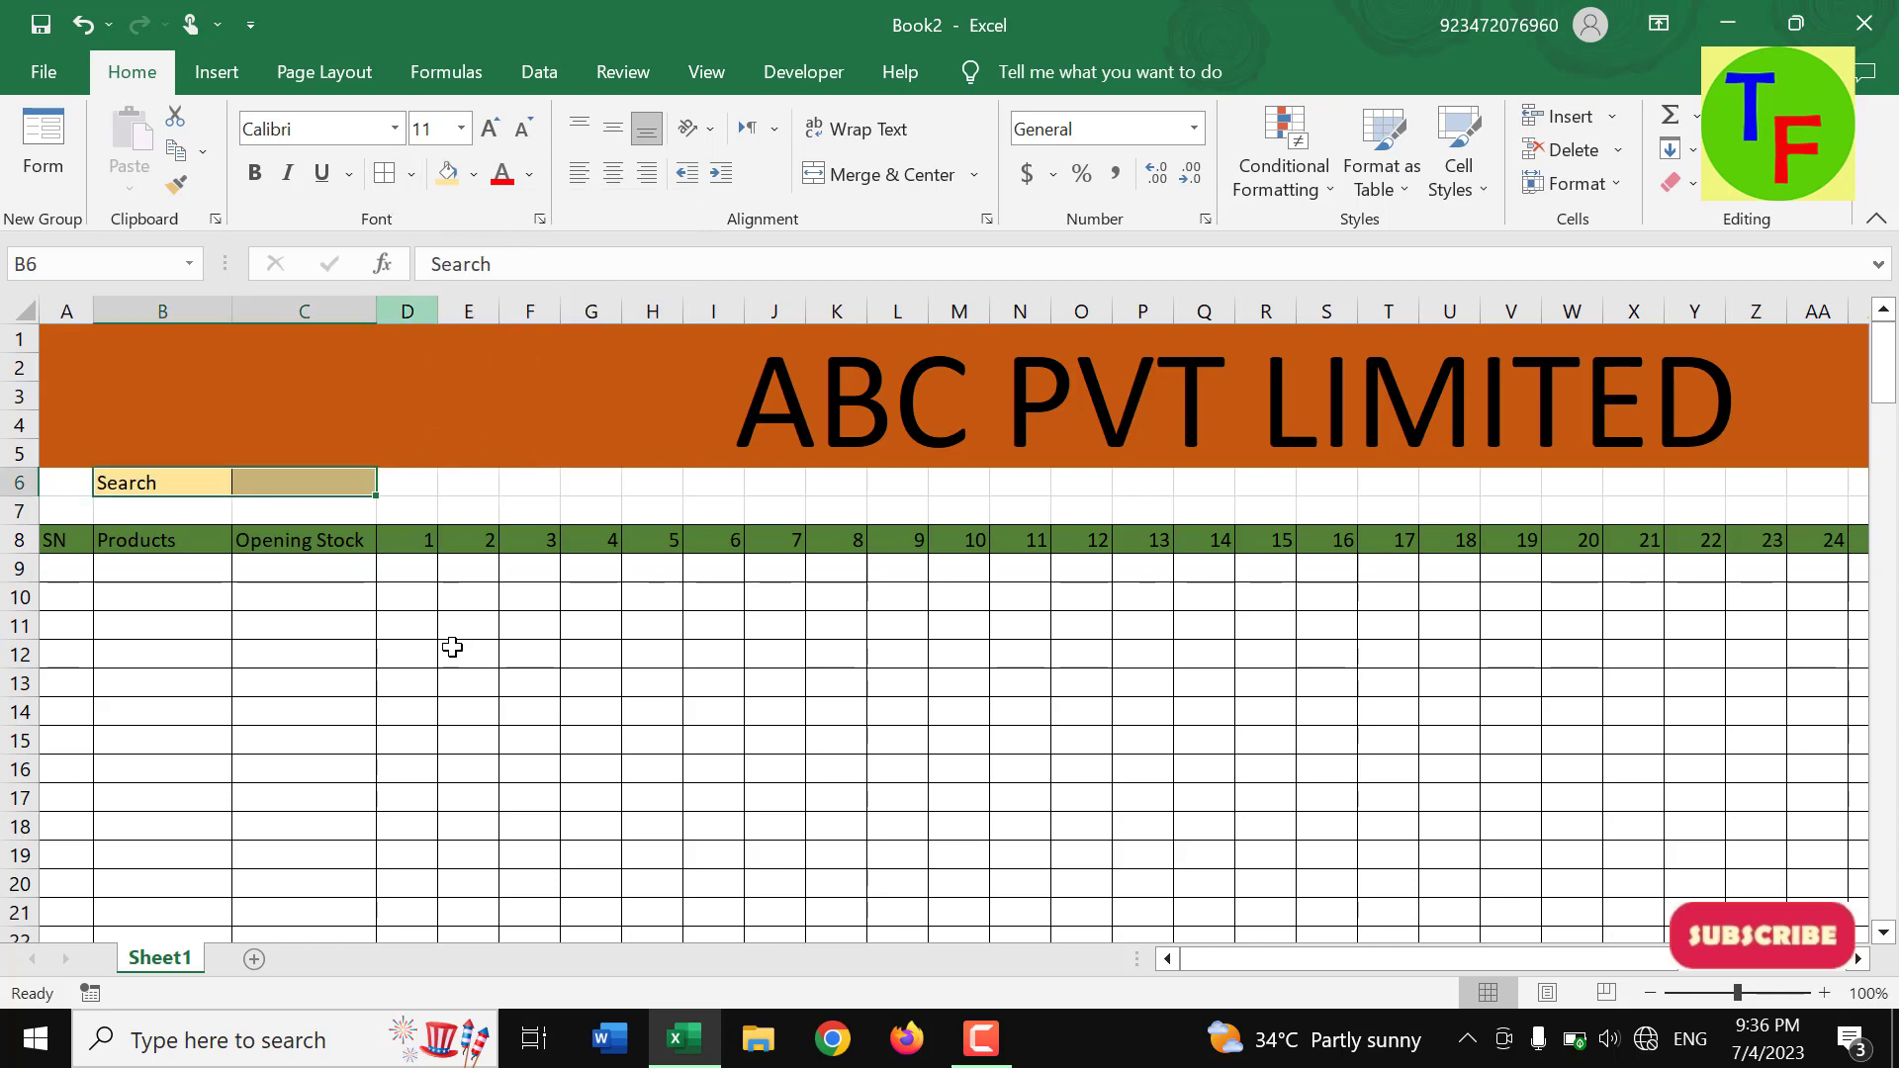
click(445, 727)
click(182, 509)
click(317, 475)
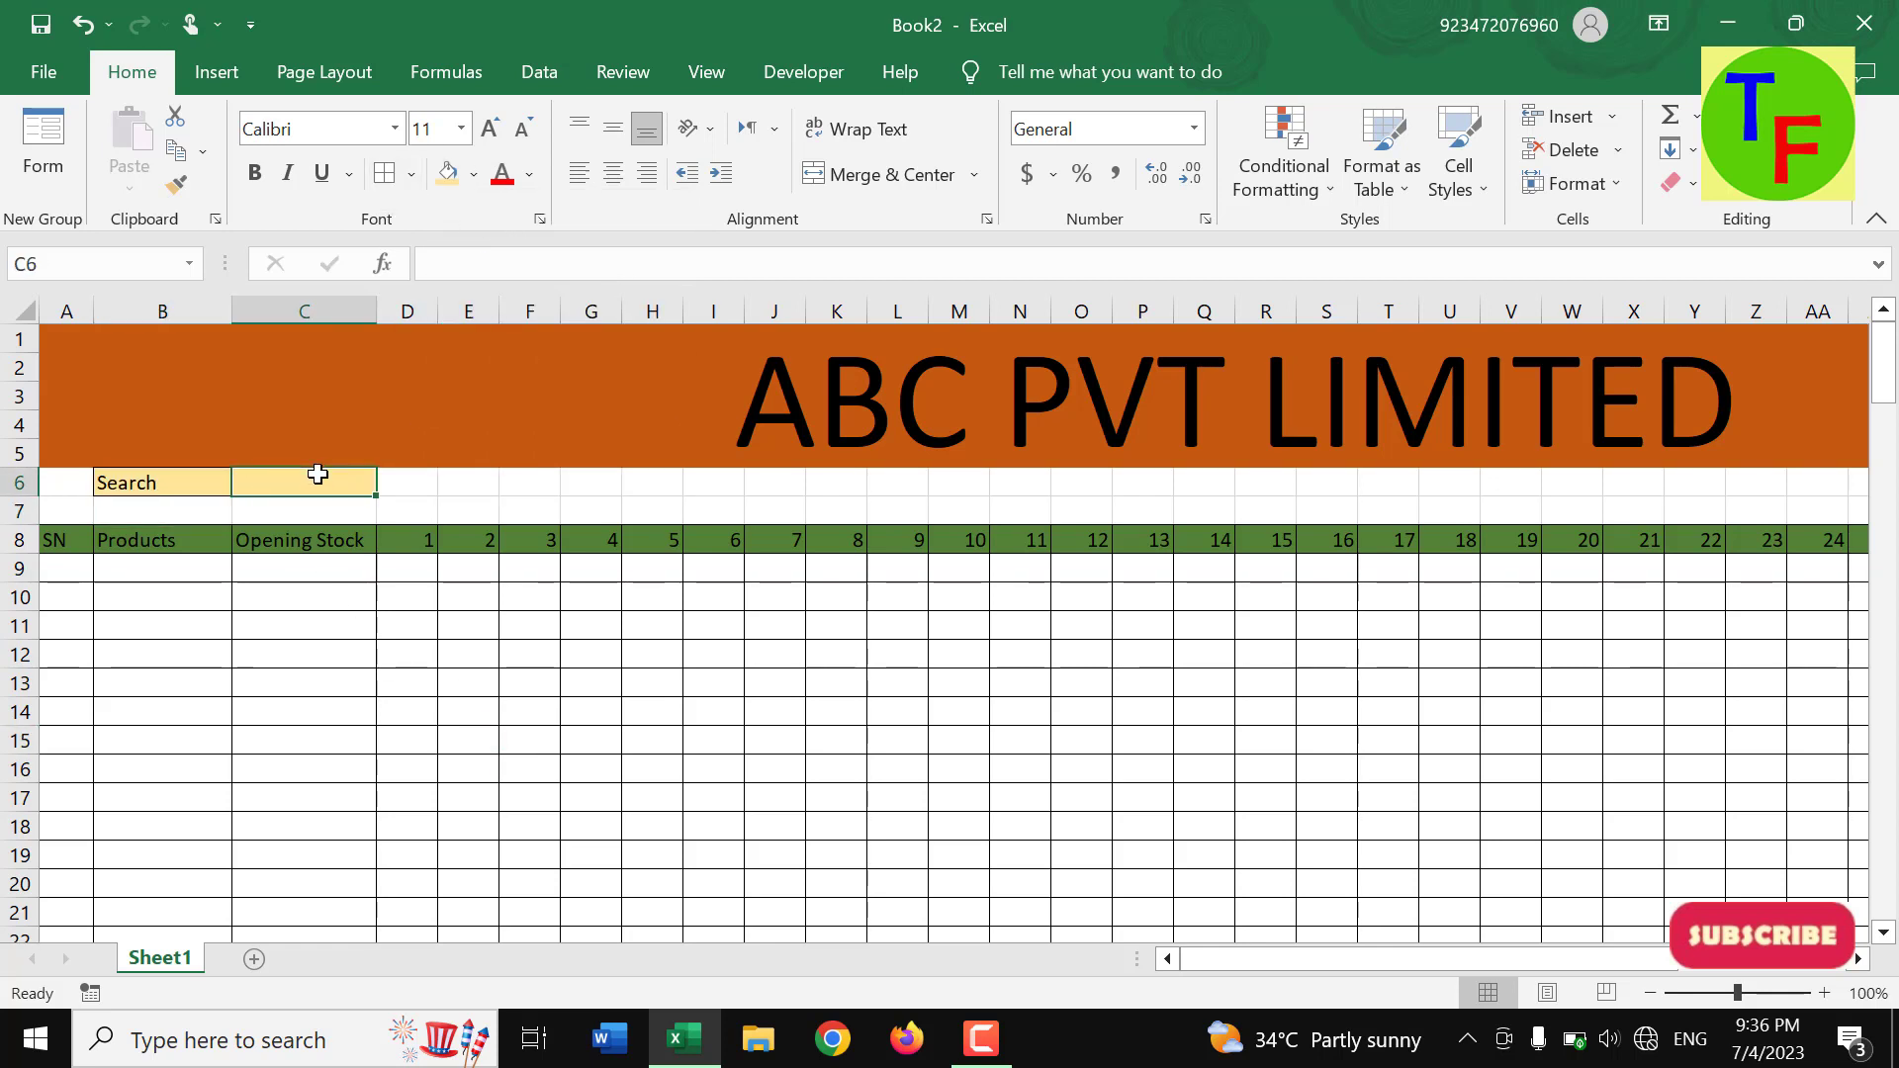
click(203, 483)
click(308, 481)
click(310, 585)
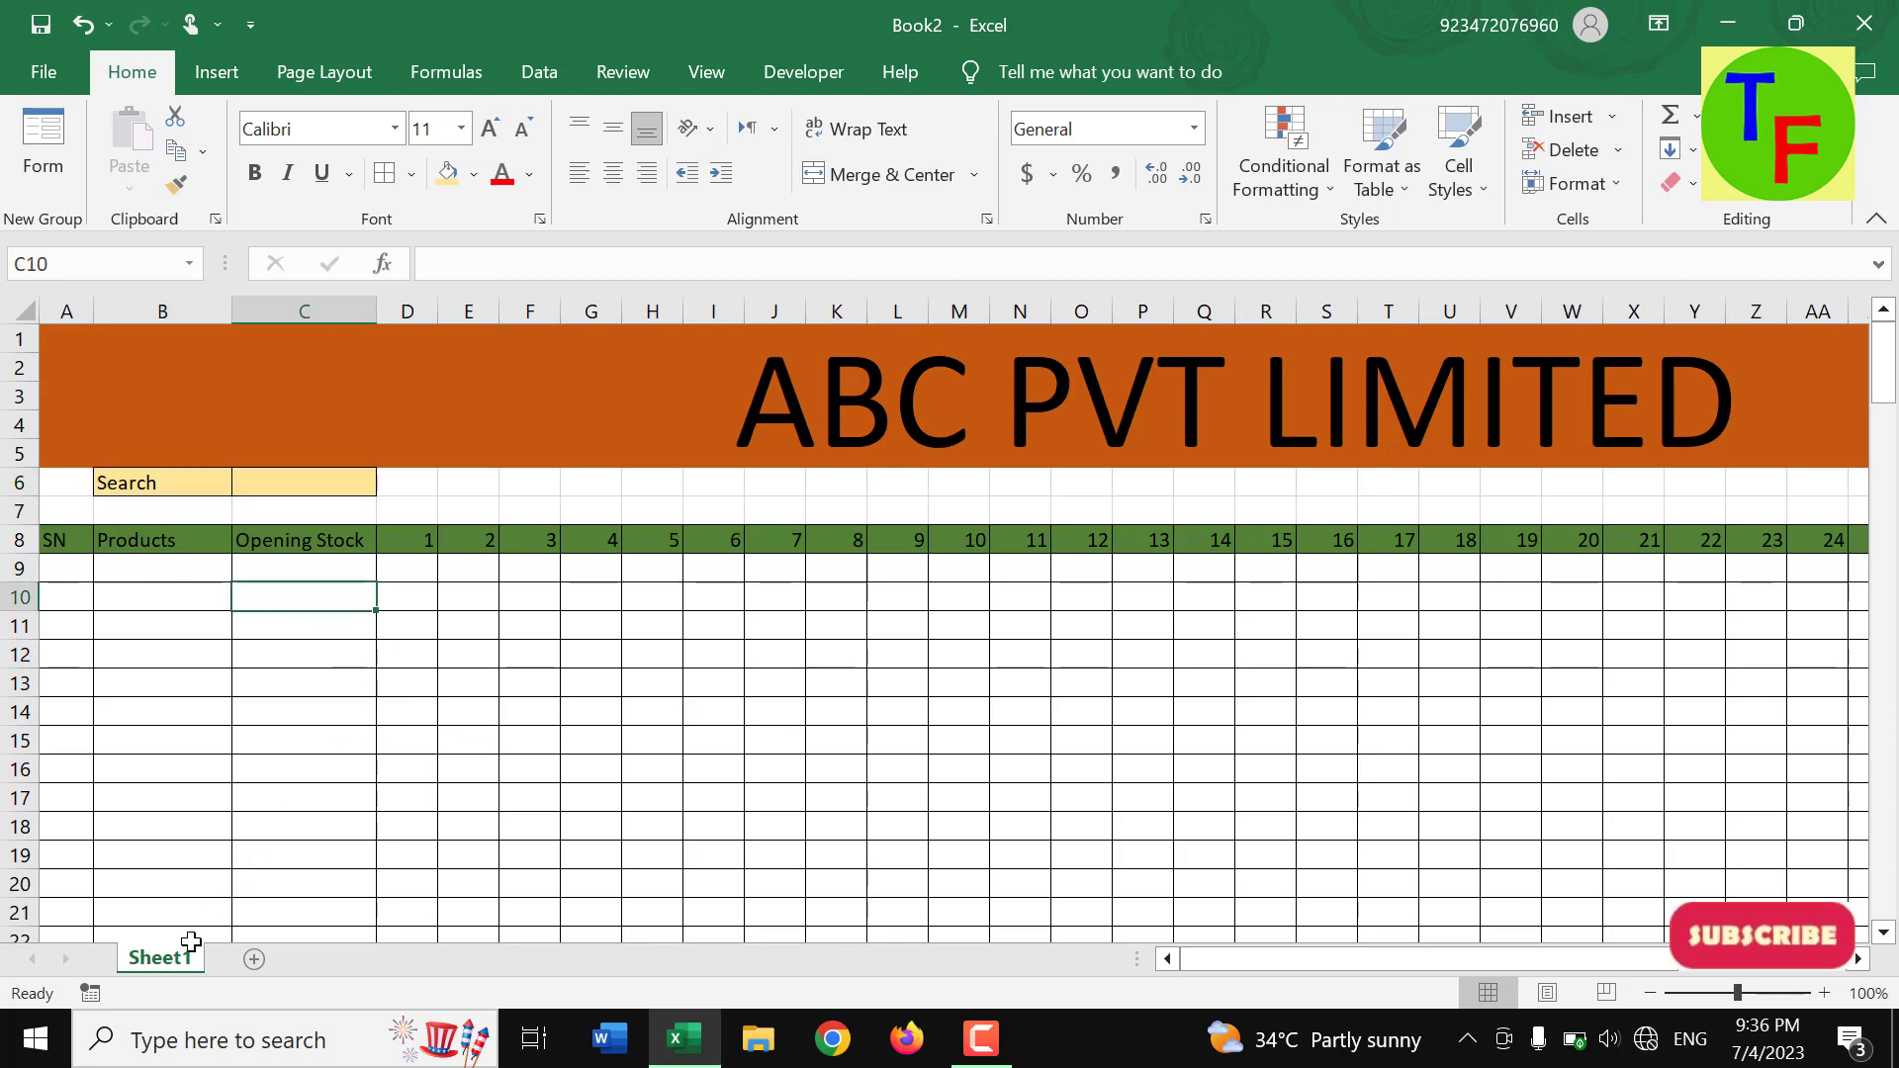
- Rename Sheet1 to Incoming Goods
double_click(174, 958)
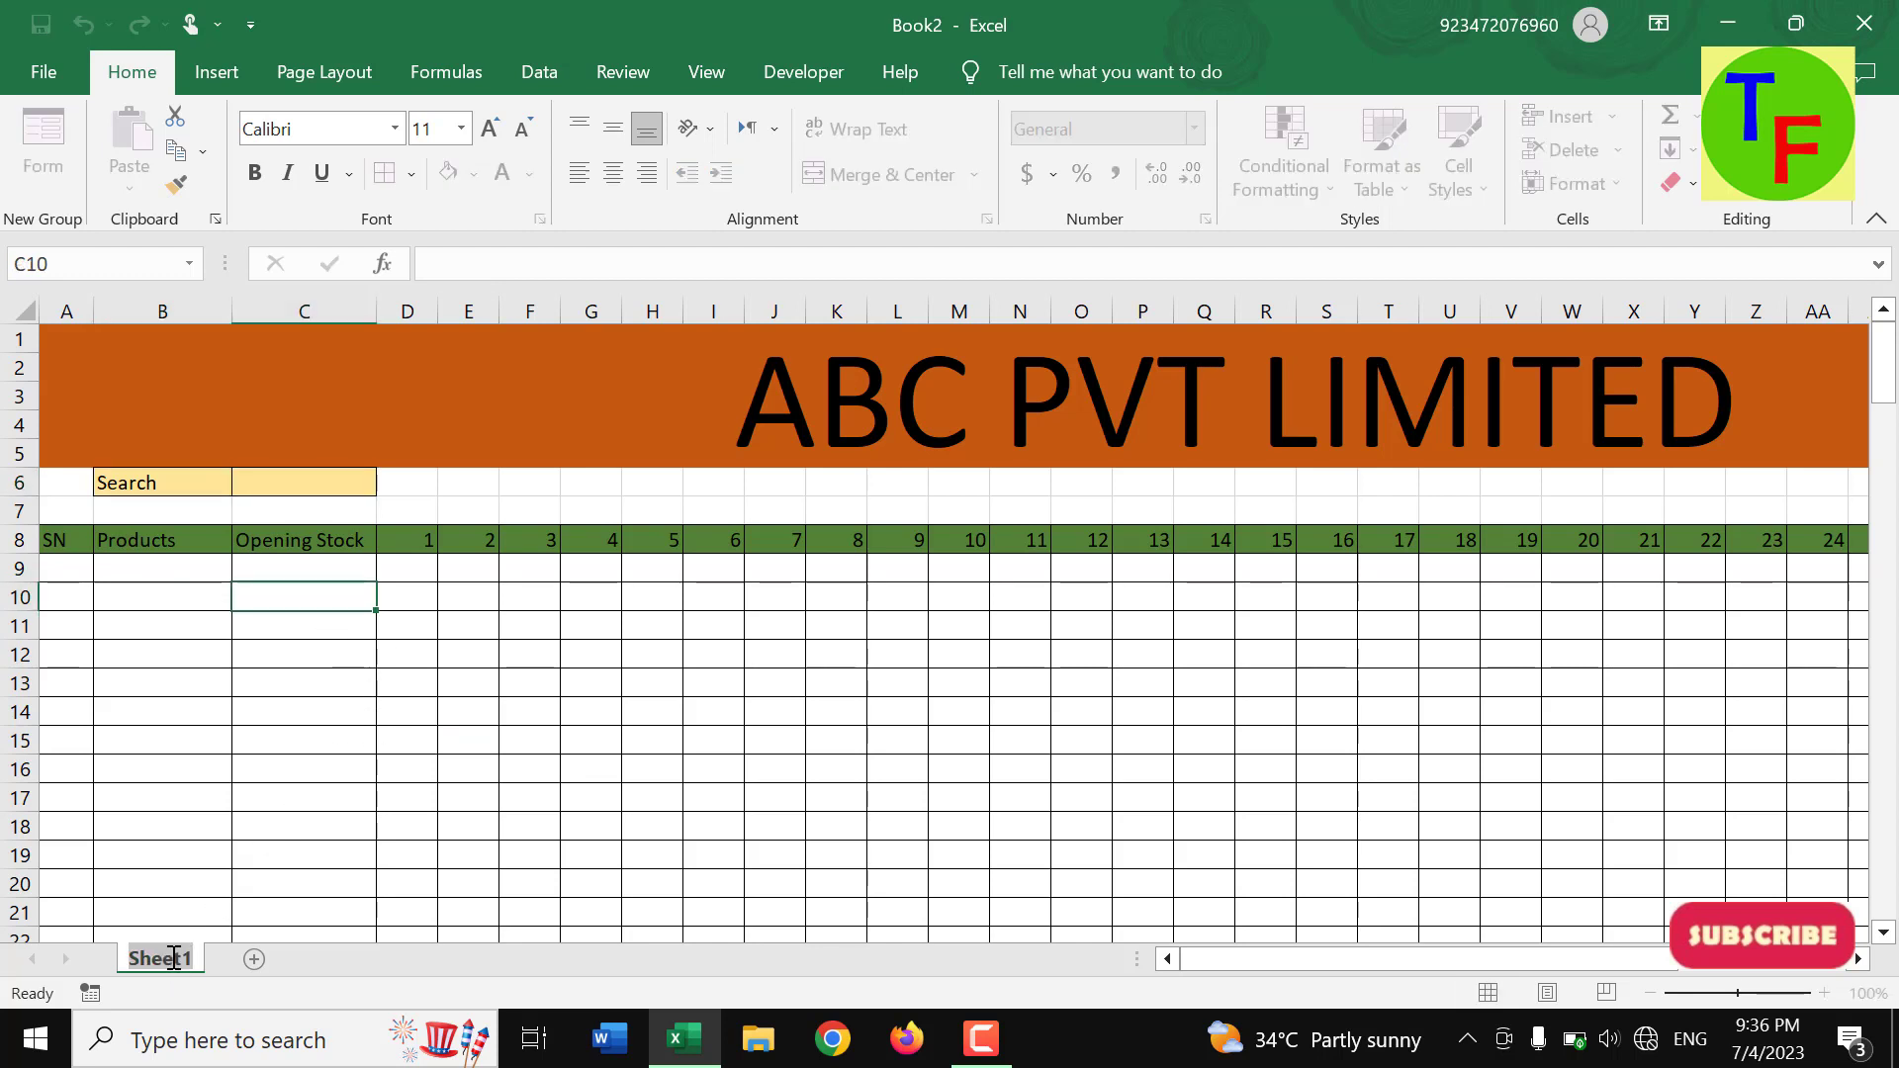
text(Incoming)
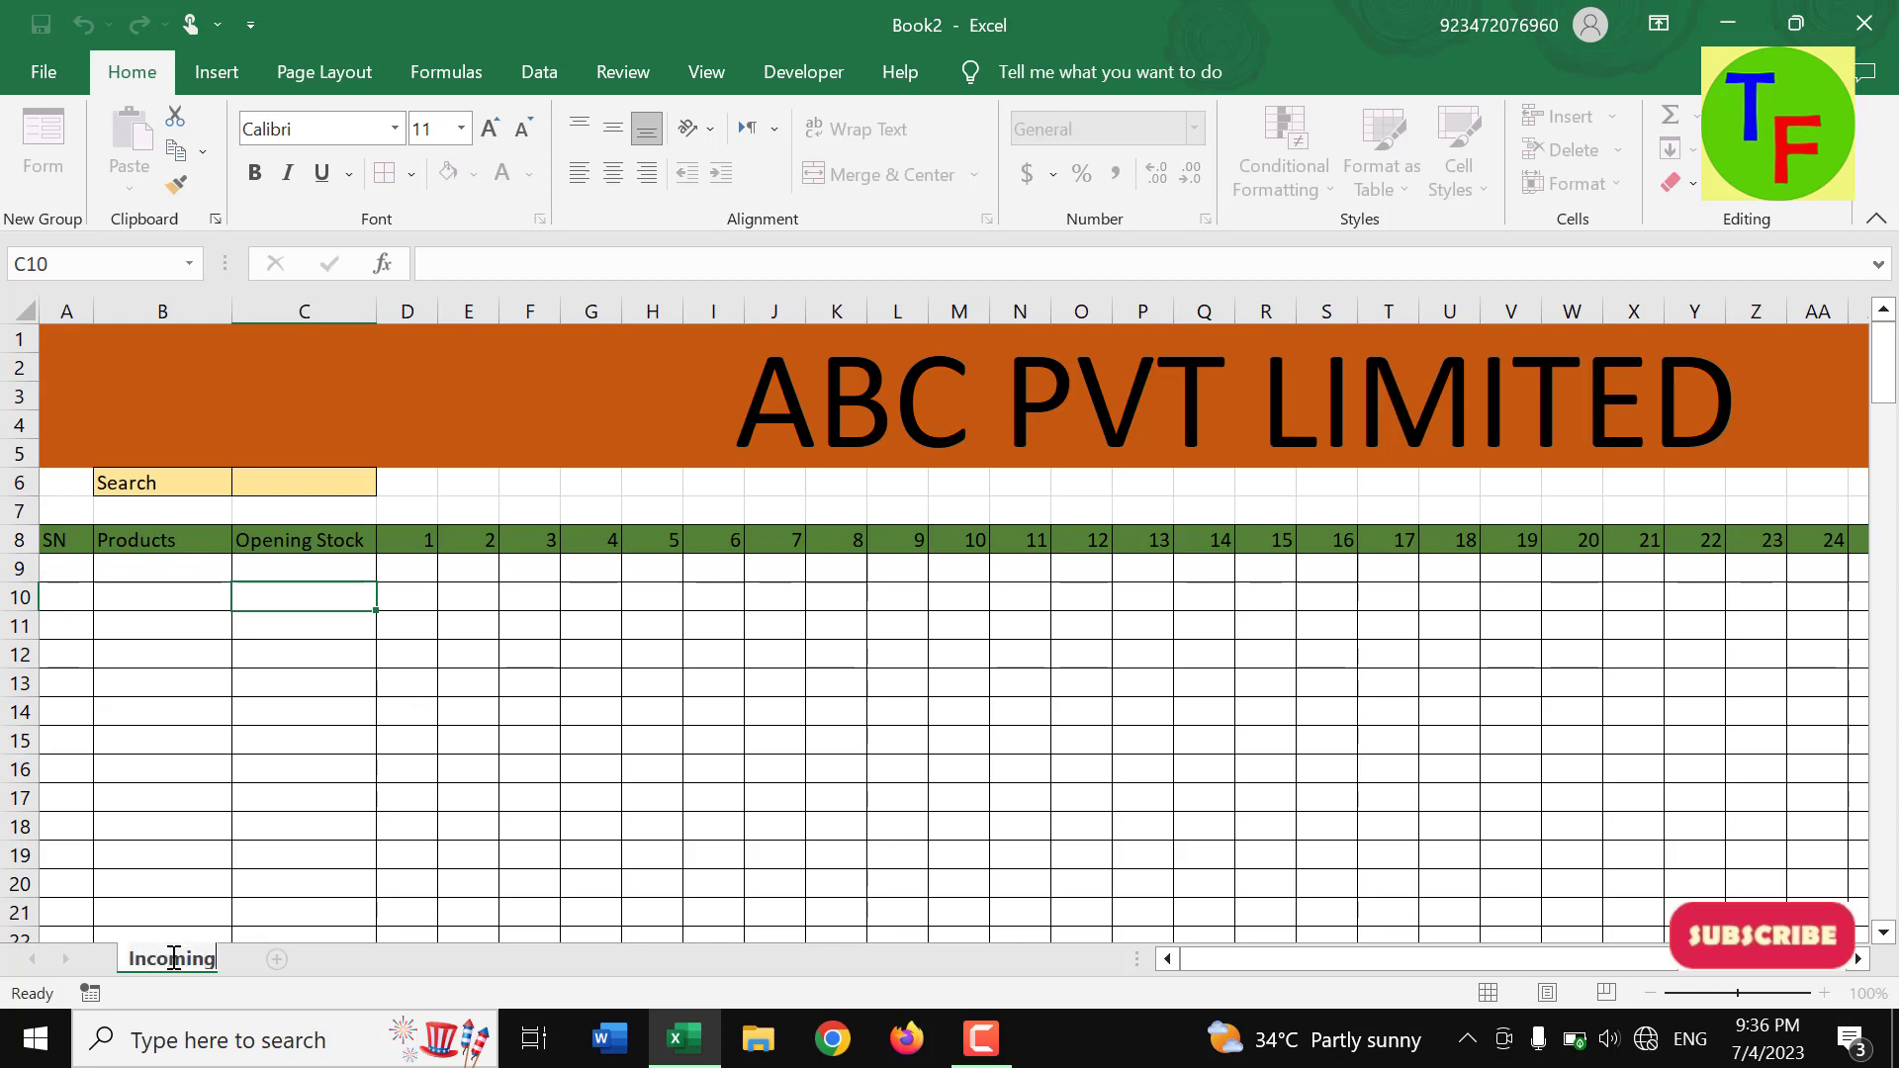
text( Goods)
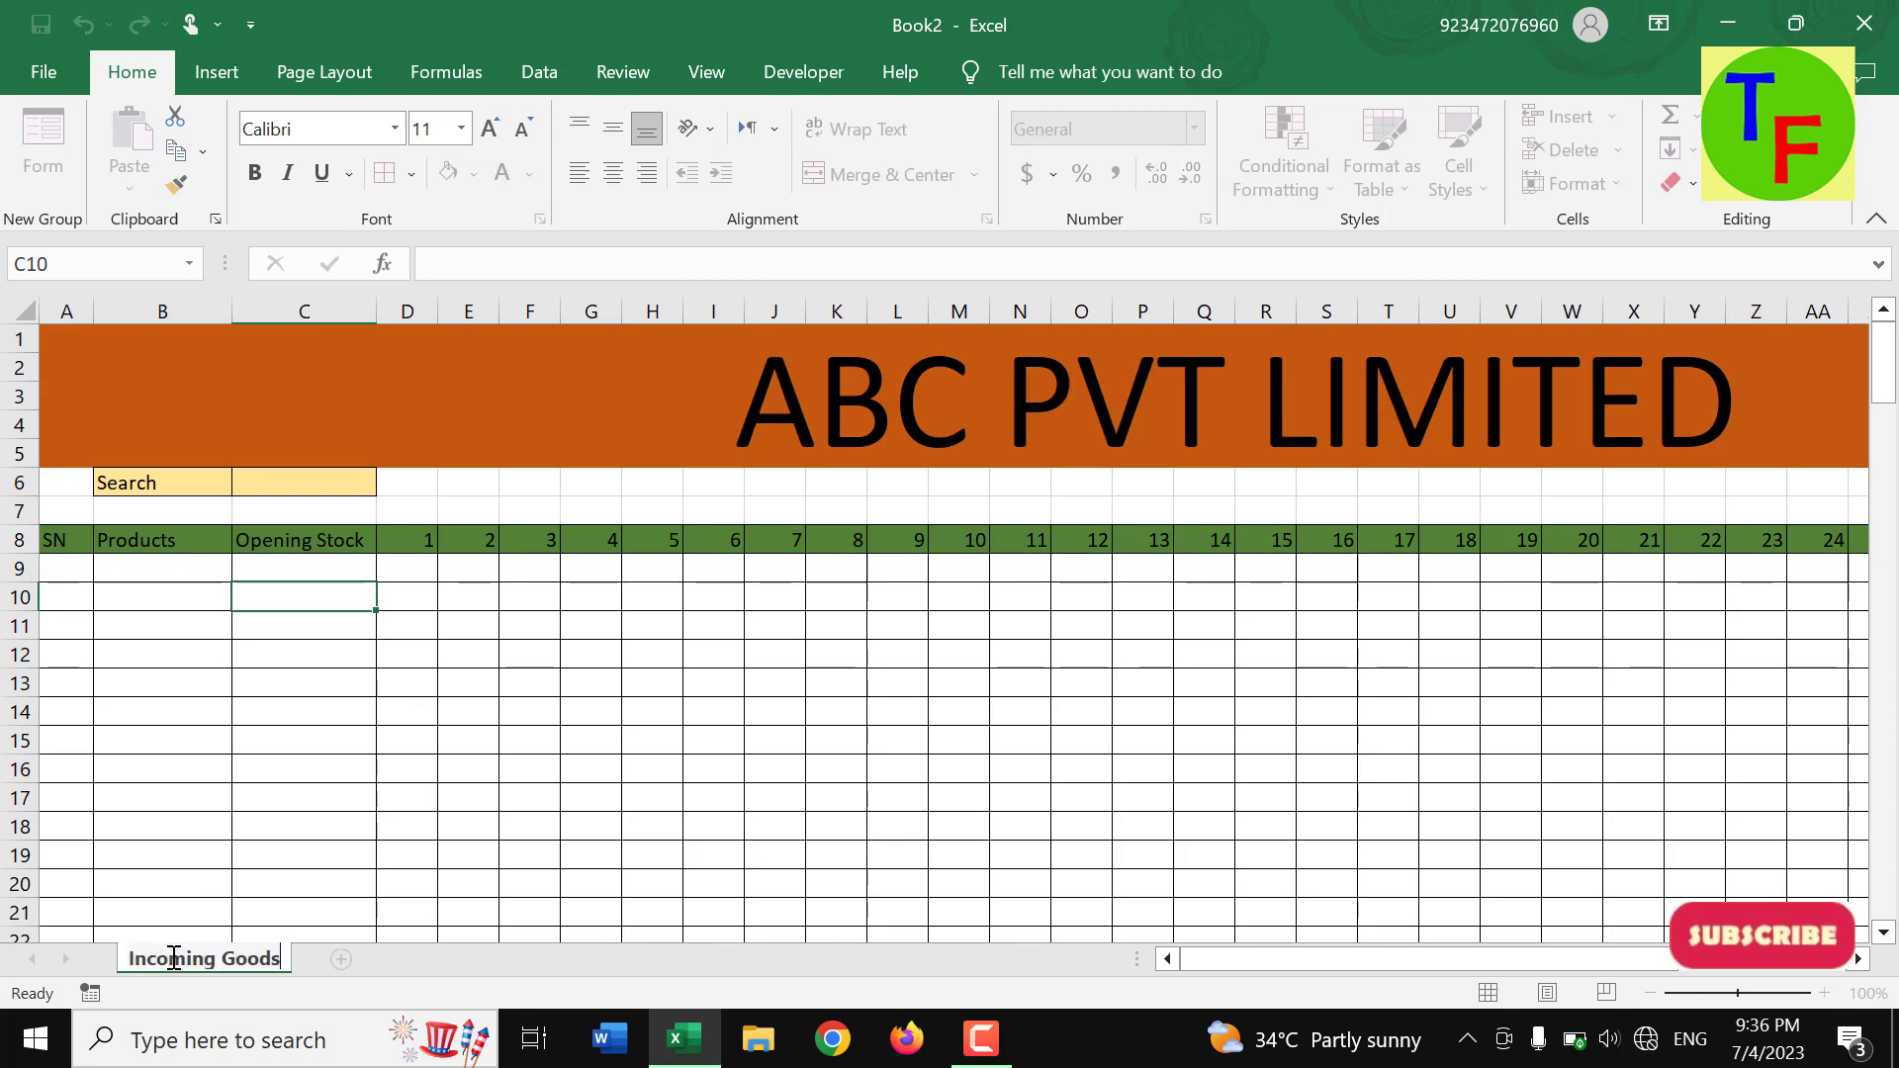
key(Return)
click(348, 851)
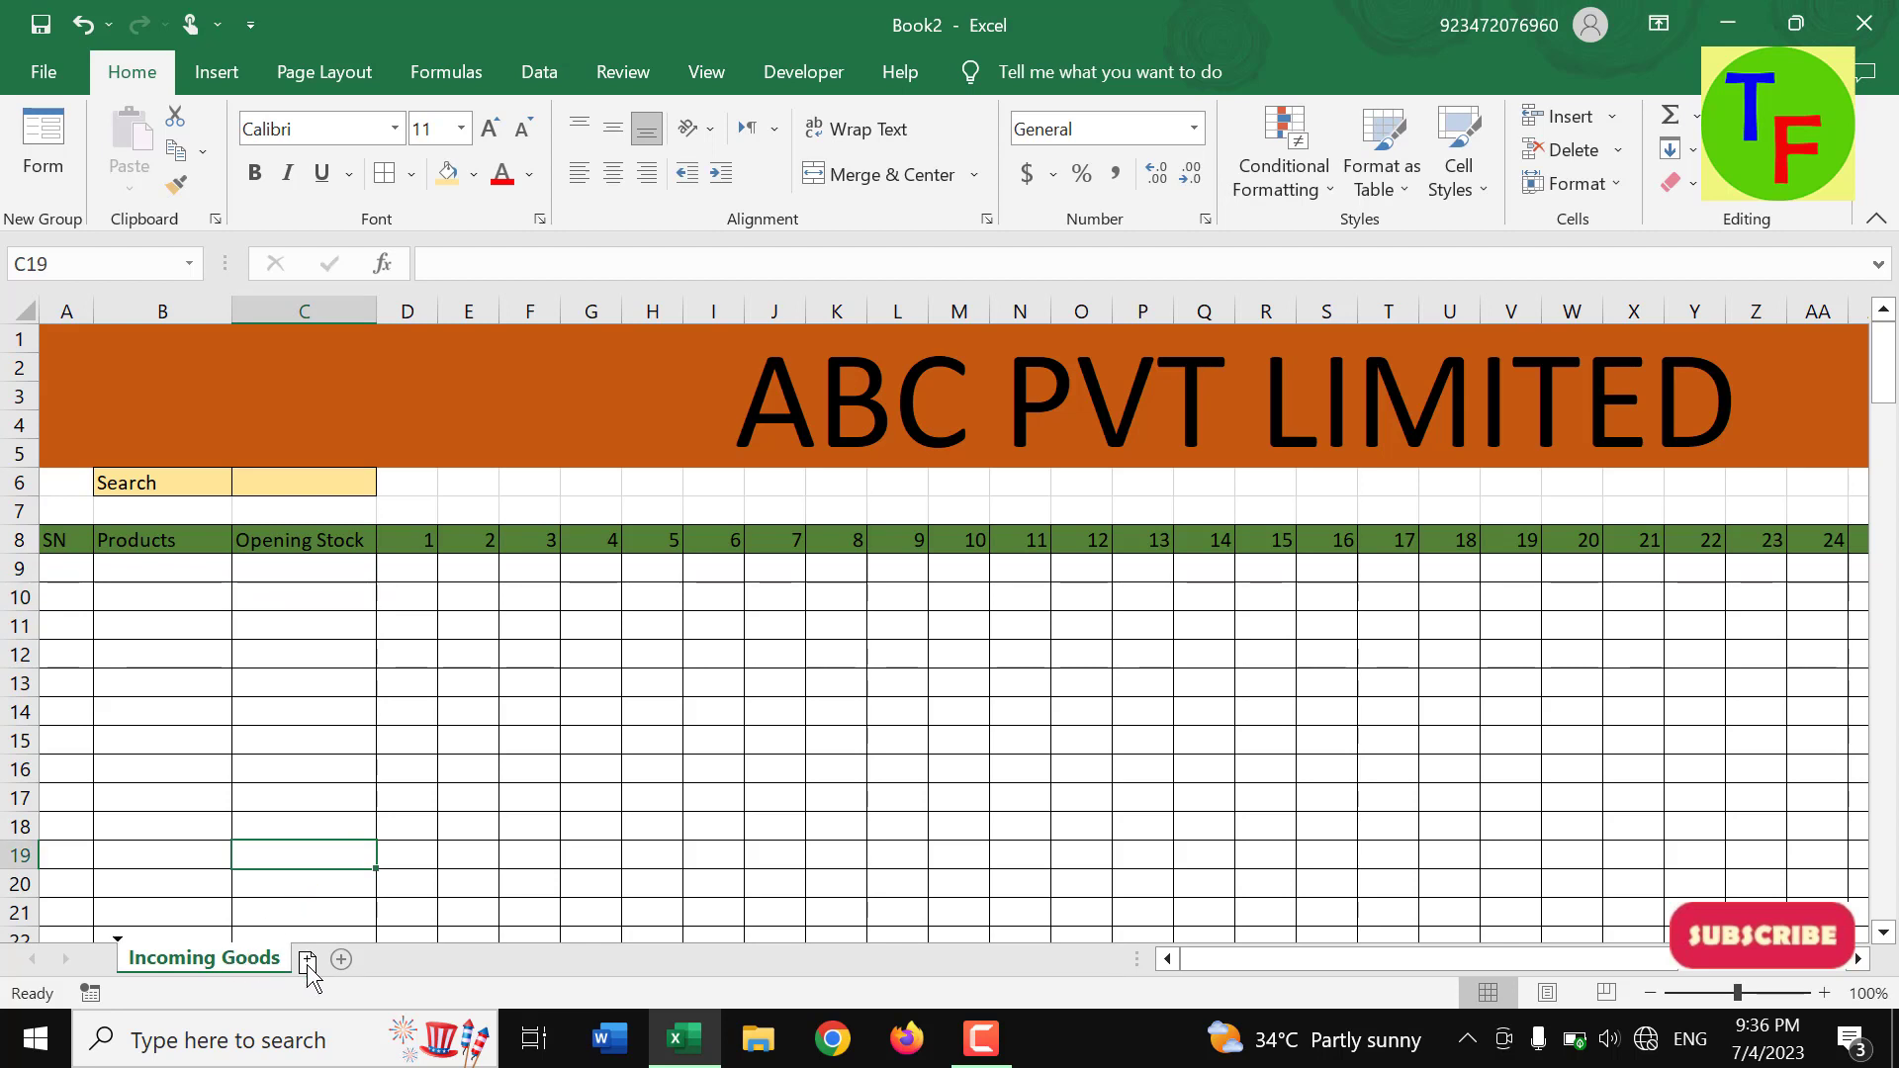
- Duplicate the sheet and name the copy Outgoing Goods
mouse_move(234, 972)
mouse_down()
mouse_move(332, 977)
mouse_move(259, 982)
mouse_up()
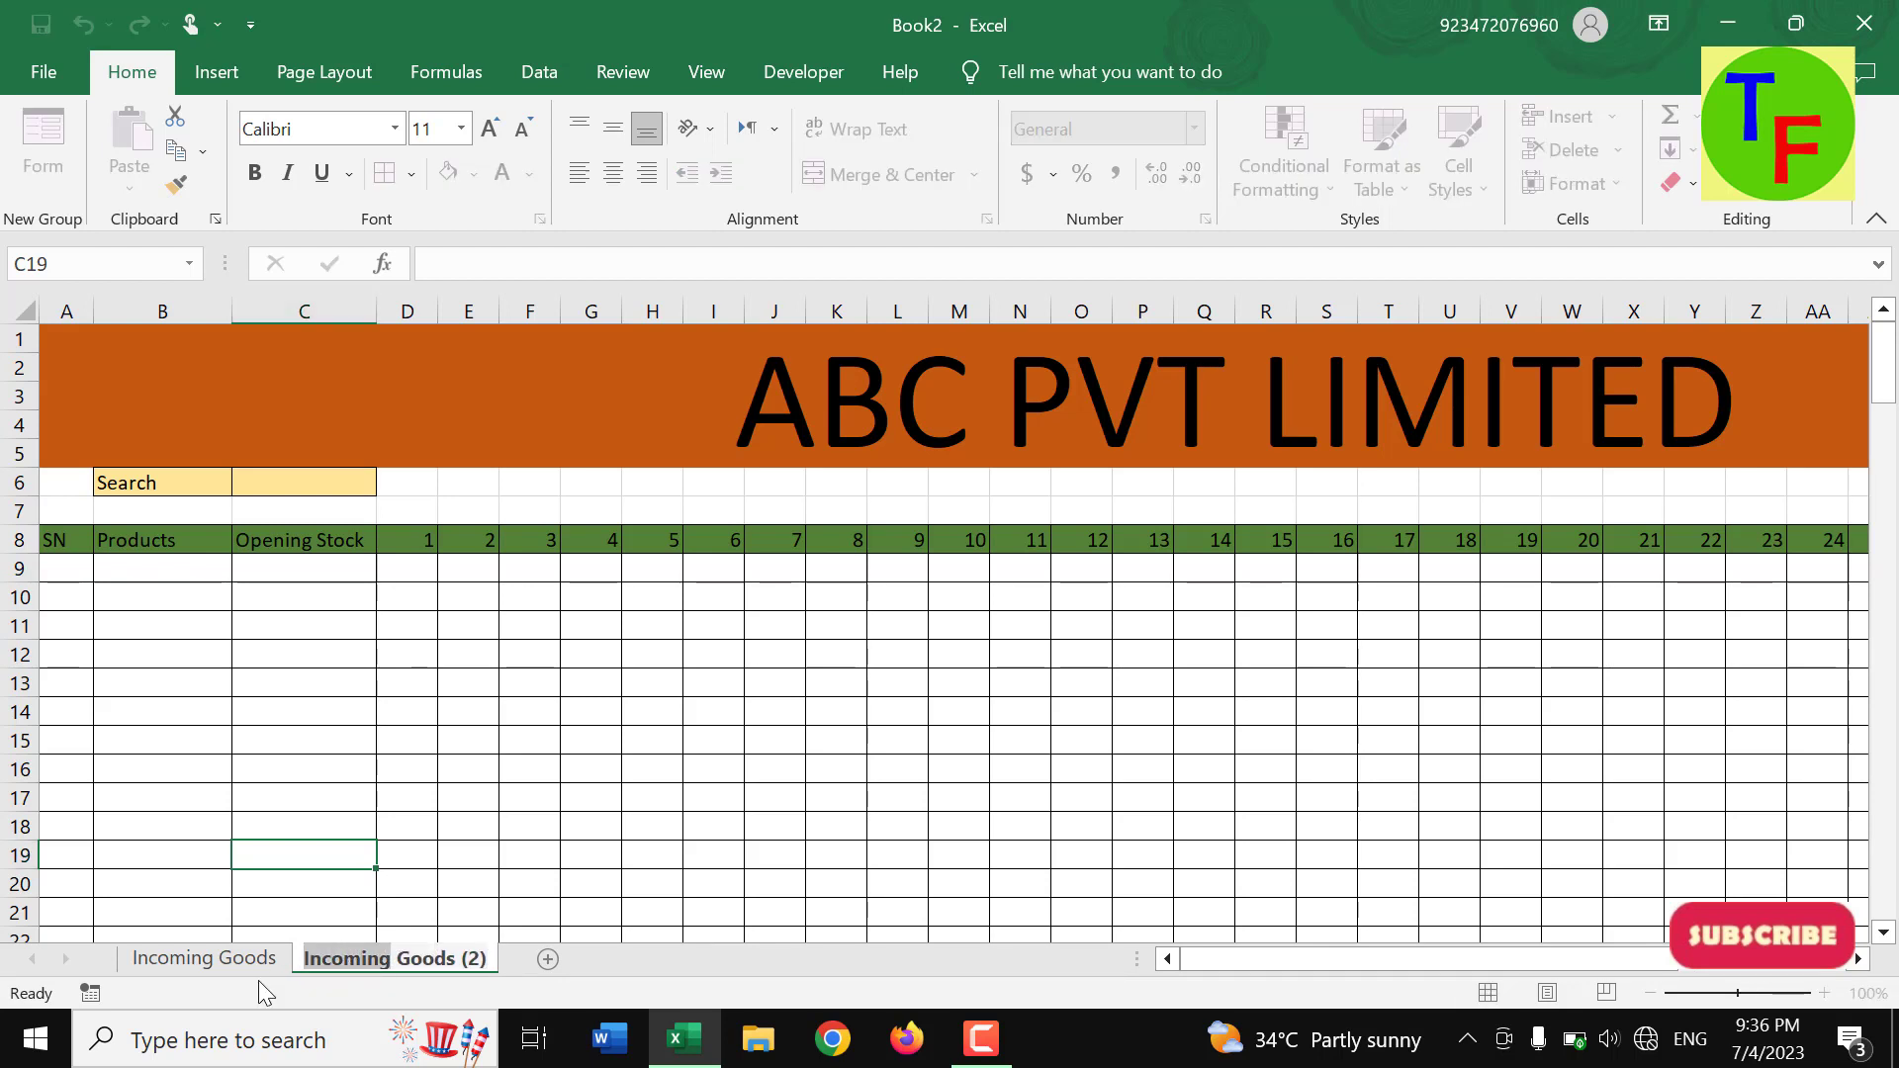
text(Outgoin)
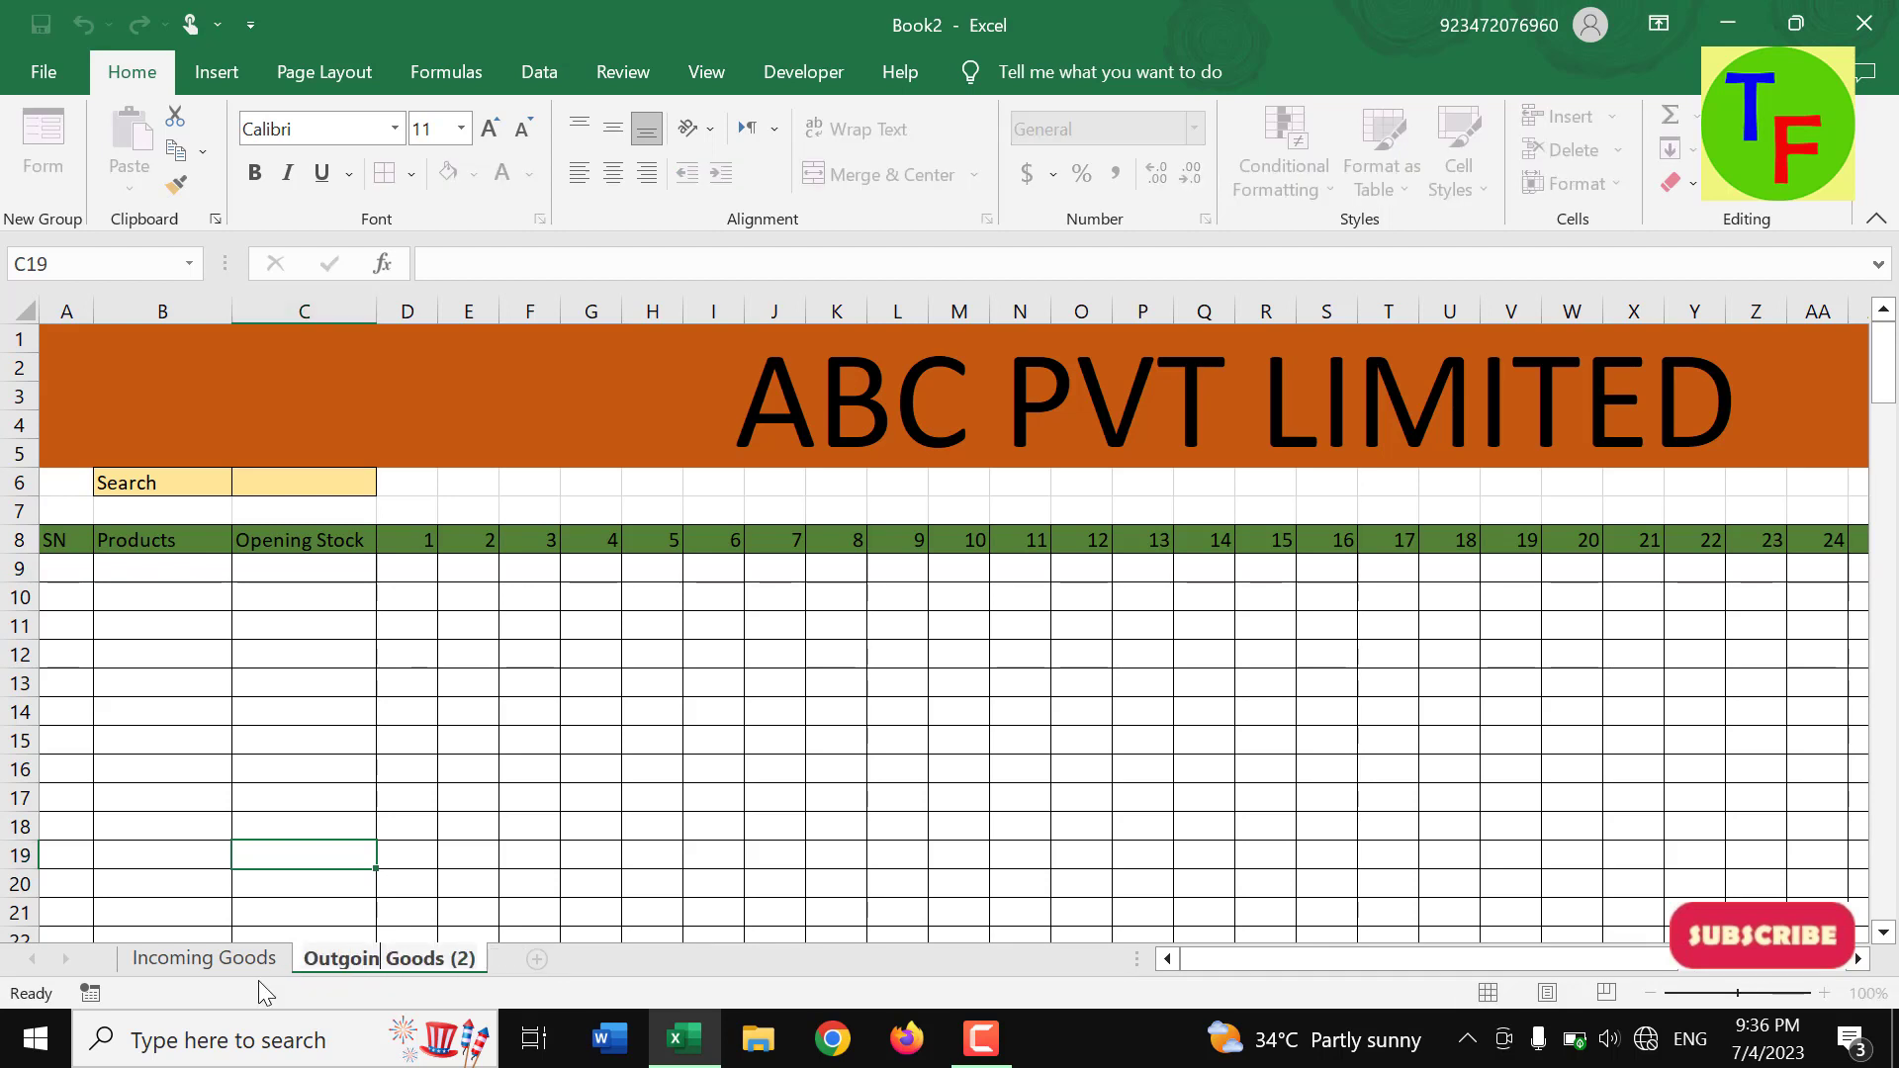
text(g Goods)
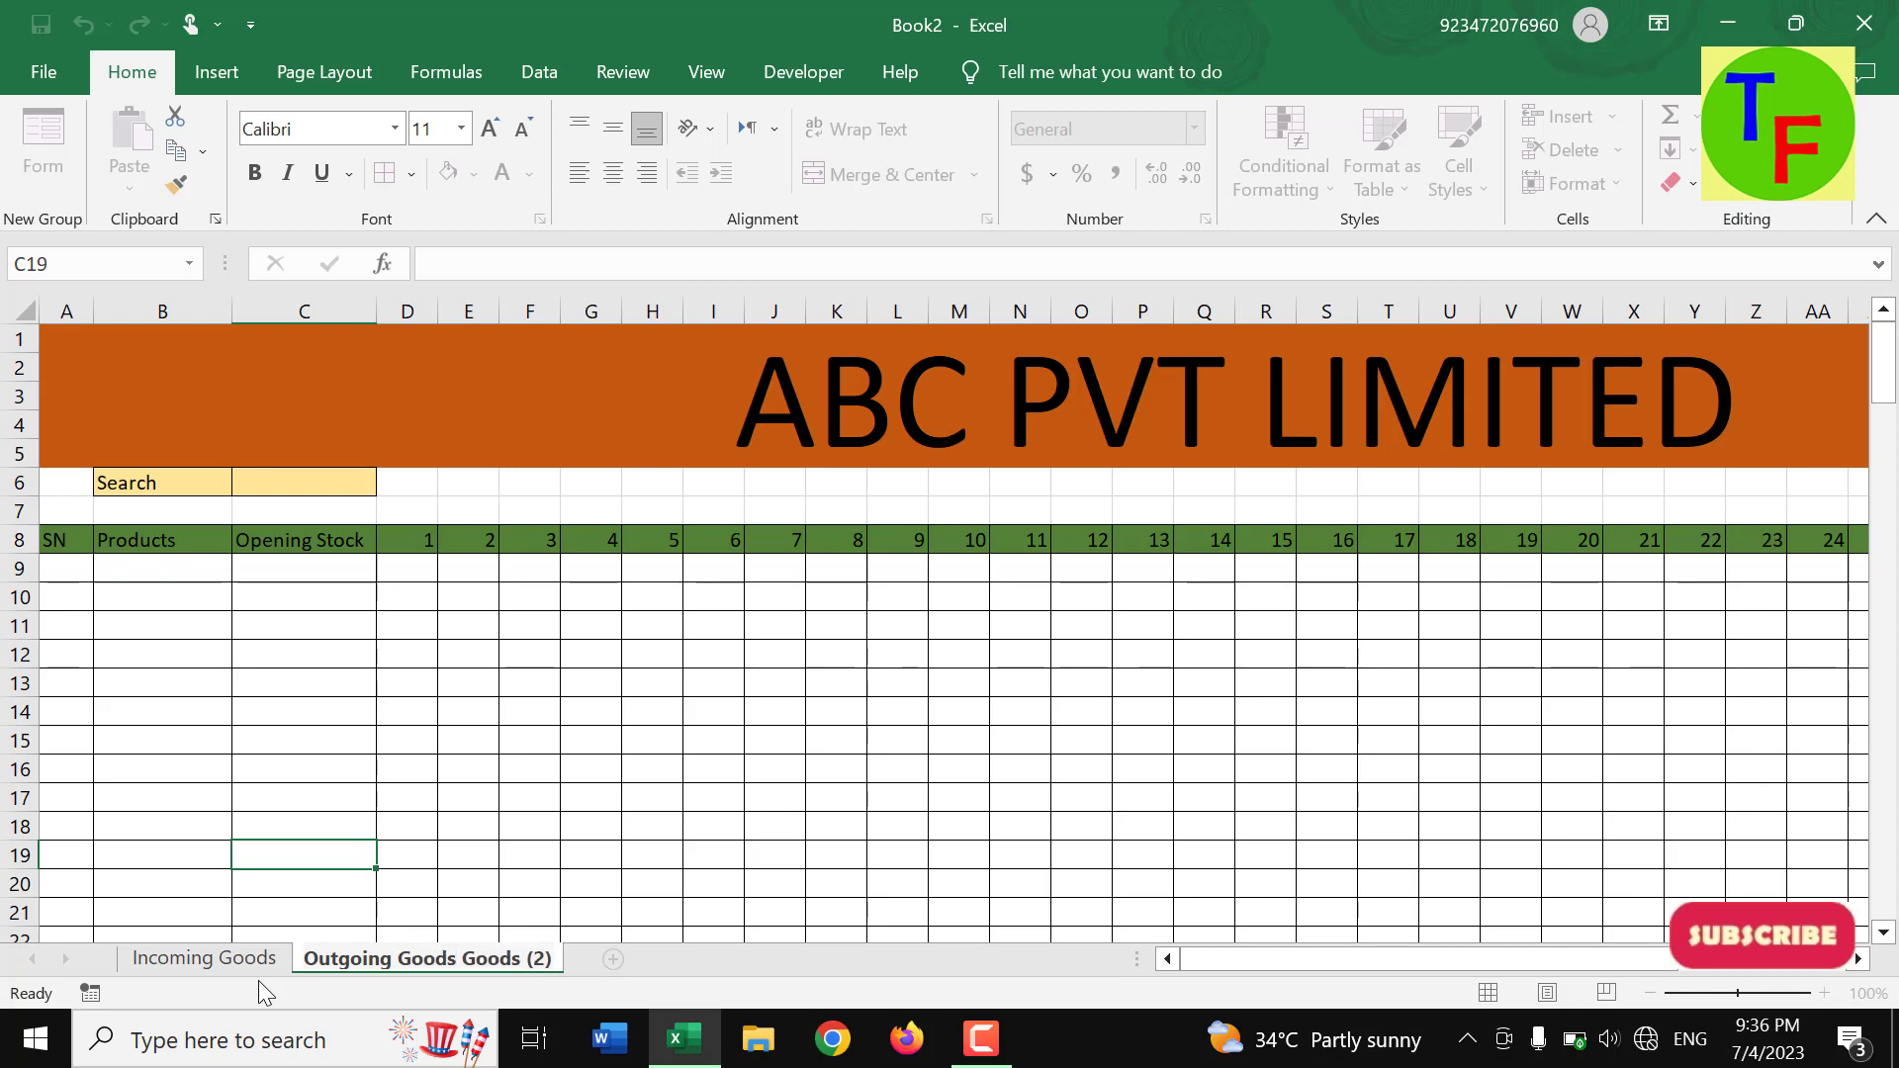
key(BackSpace)
key(BackSpace)
key(BackSpace)
key(Return)
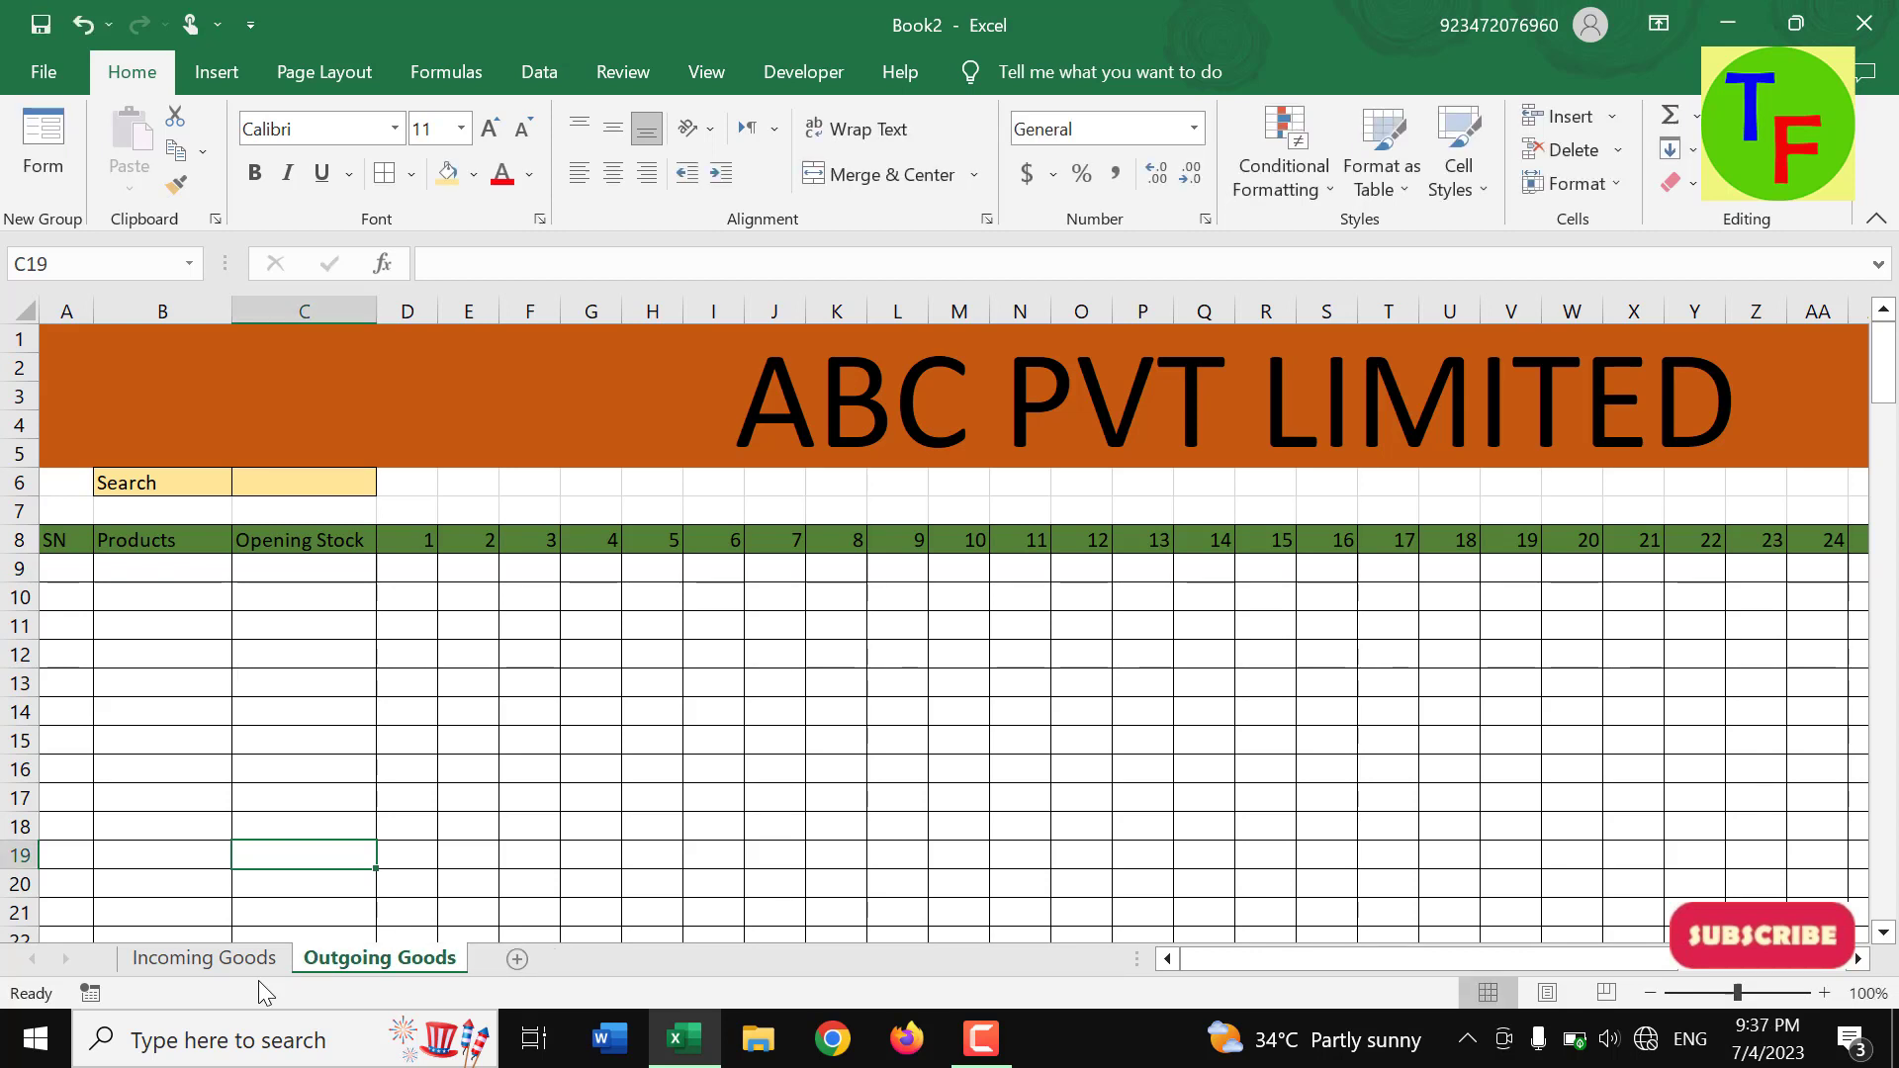
- Replace the Opening Stock header in C8 with Stock on Hand
click(338, 551)
text(S)
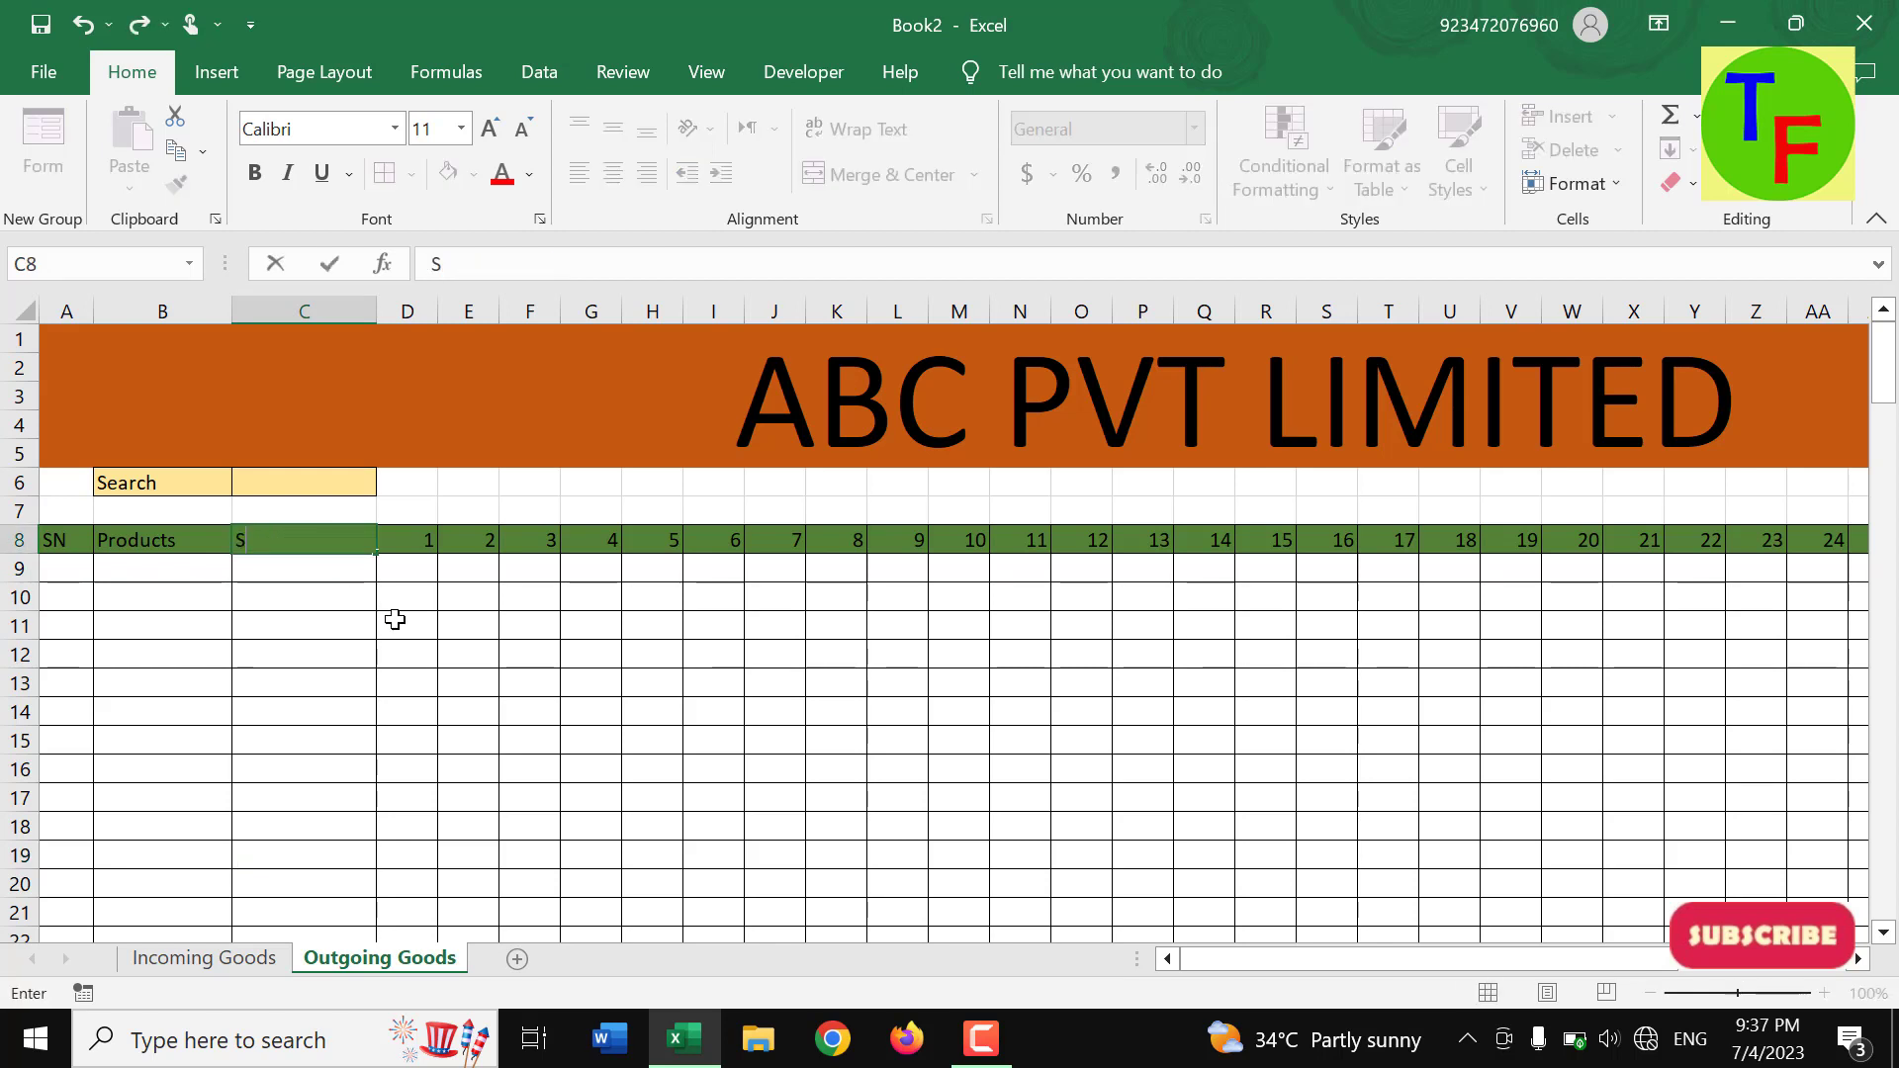
text(tock o)
text(n Hand)
key(Return)
- Change the AI8 header from Incoming Goods to Outgoing Goods
key(Up)
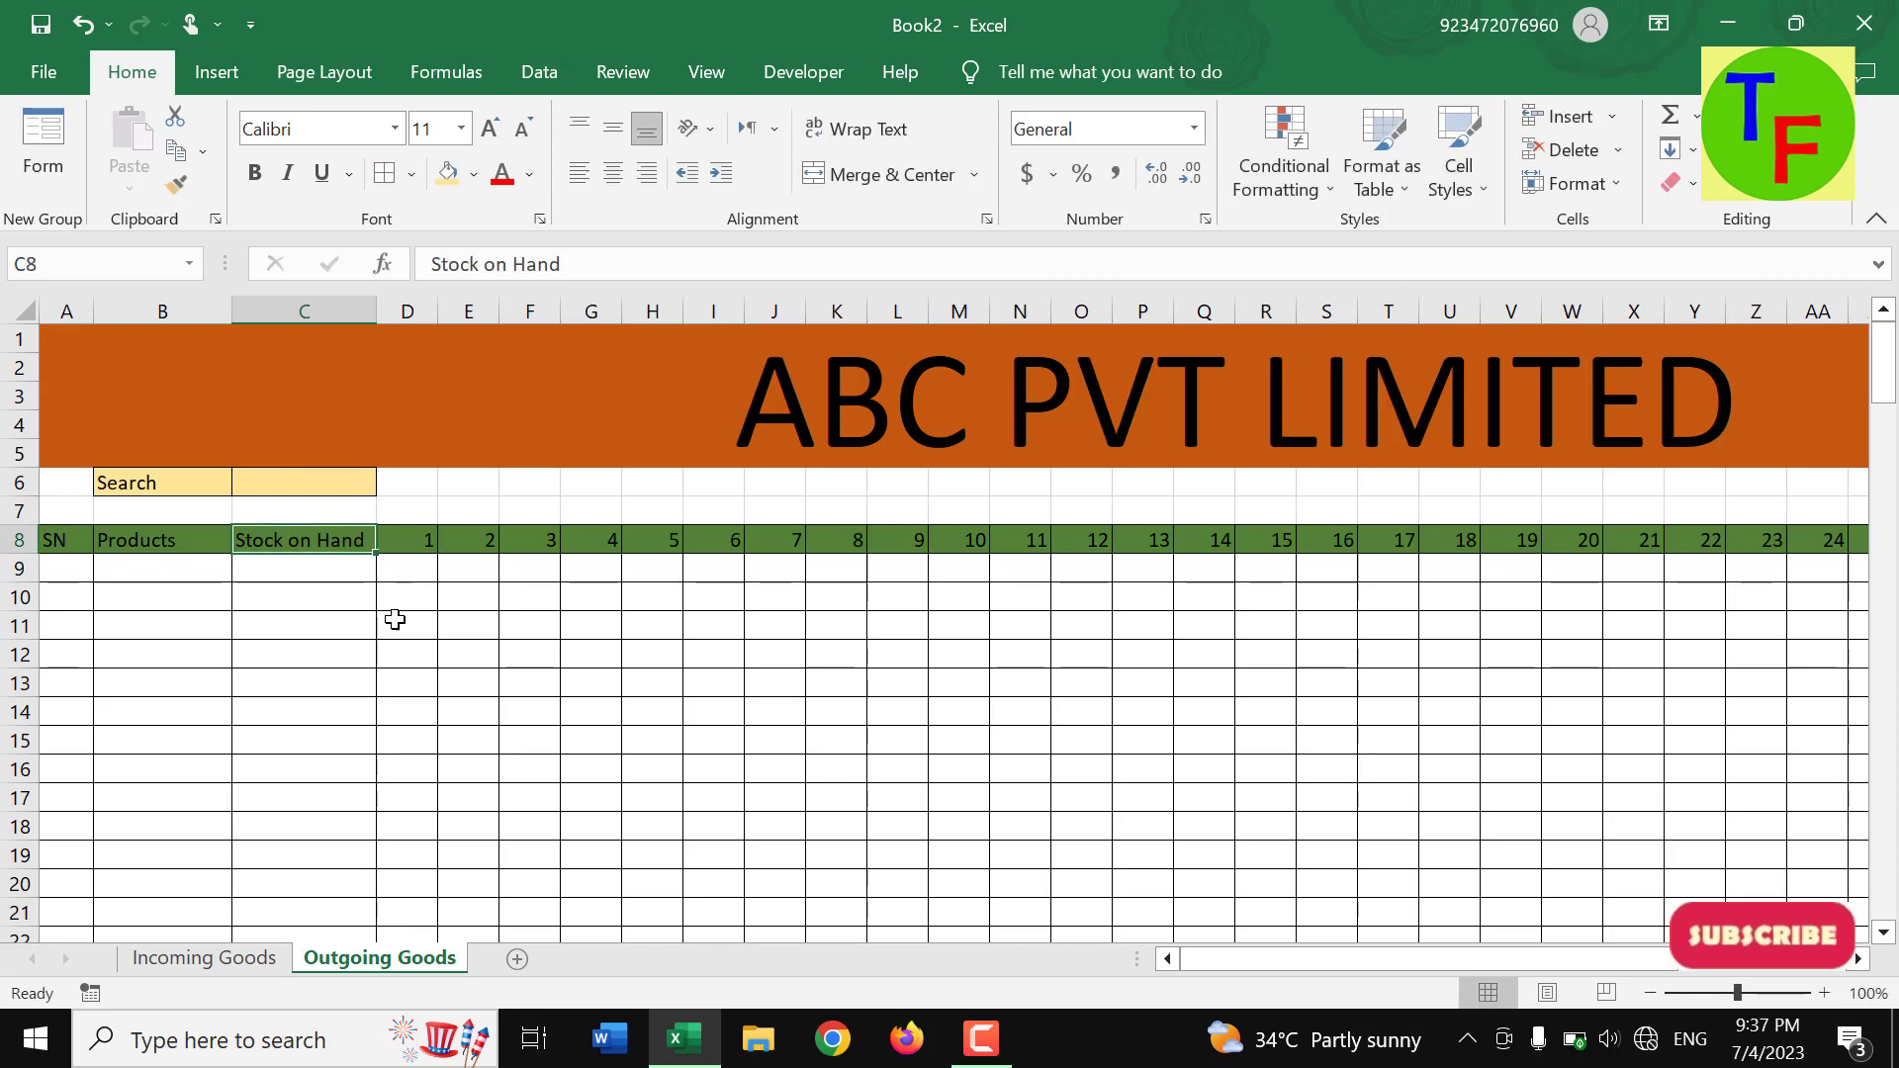
key(Right)
key(Right)
key(Right)
key(Right)
key(Right)
key(Right)
key(Right)
key(Right)
key(Right)
key(Right)
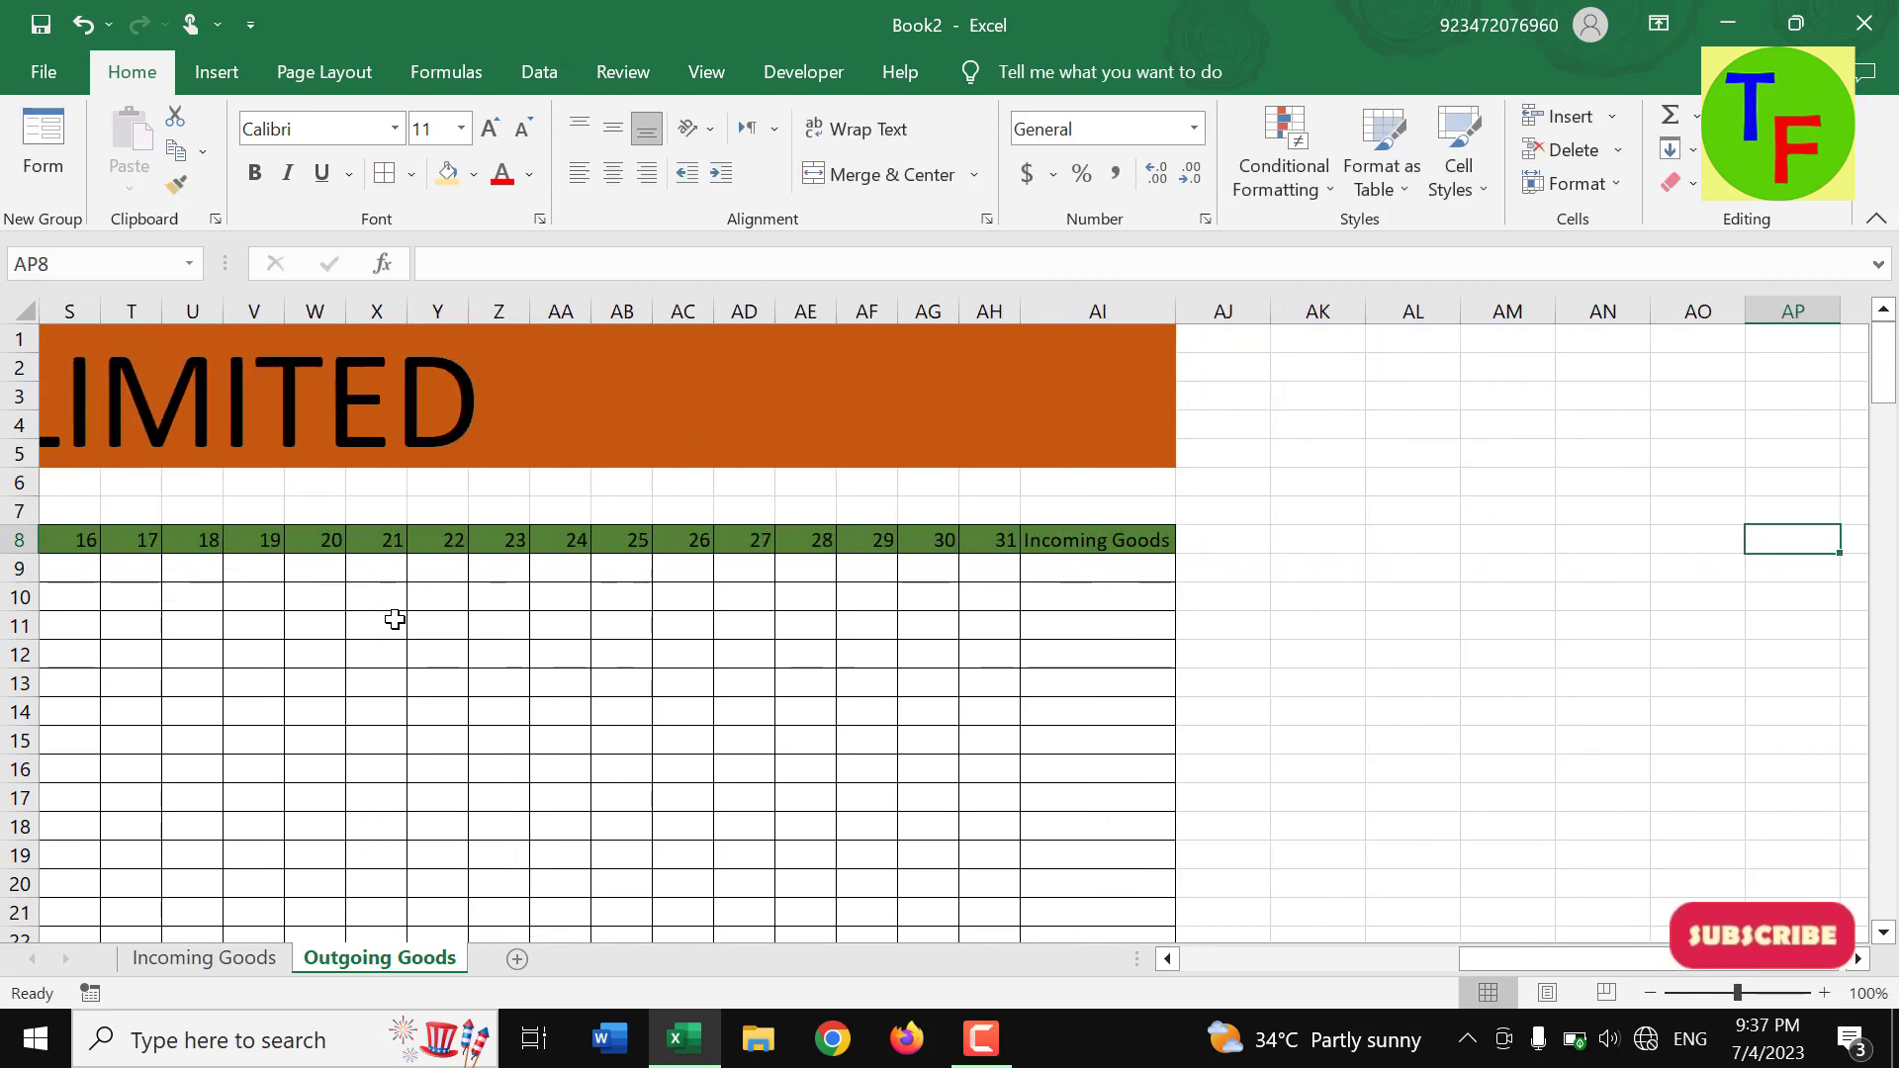
key(Left)
key(Left)
key(Left)
key(Left)
key(Right)
key(Right)
key(Right)
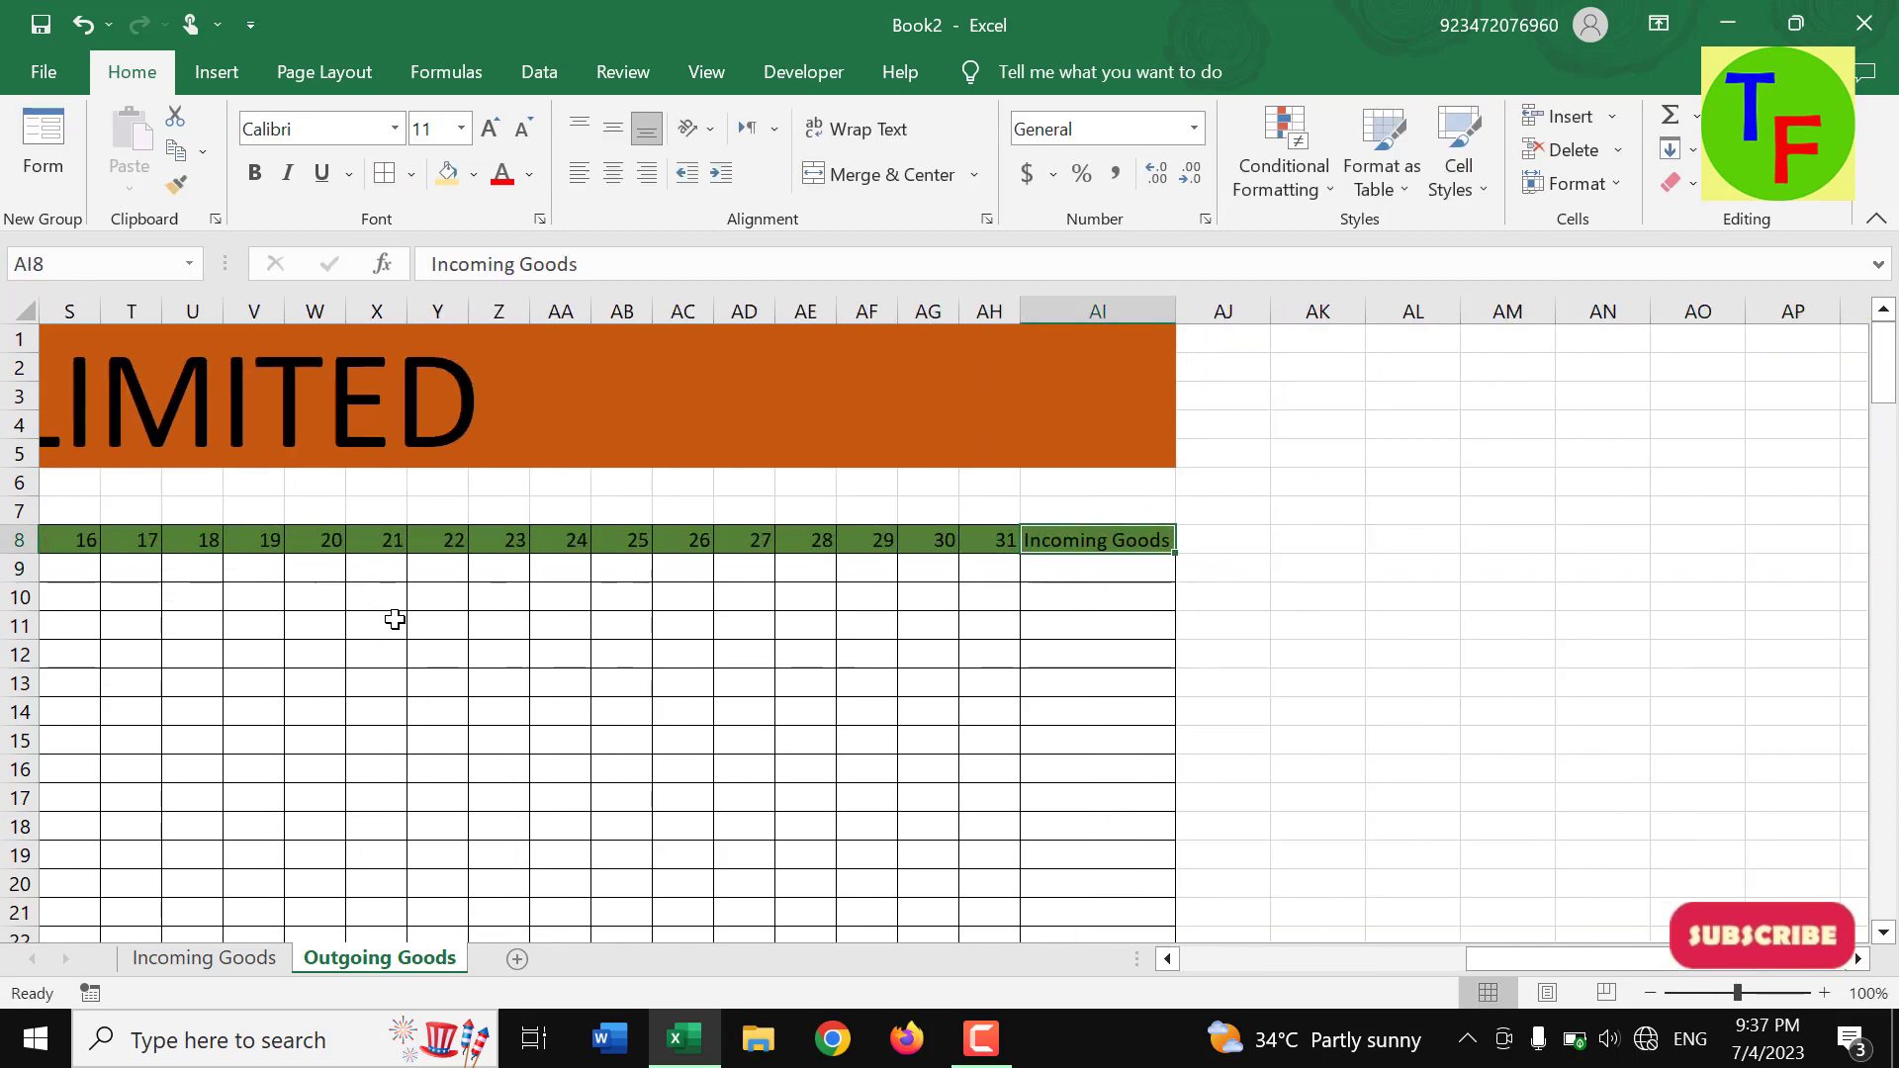
key(F2)
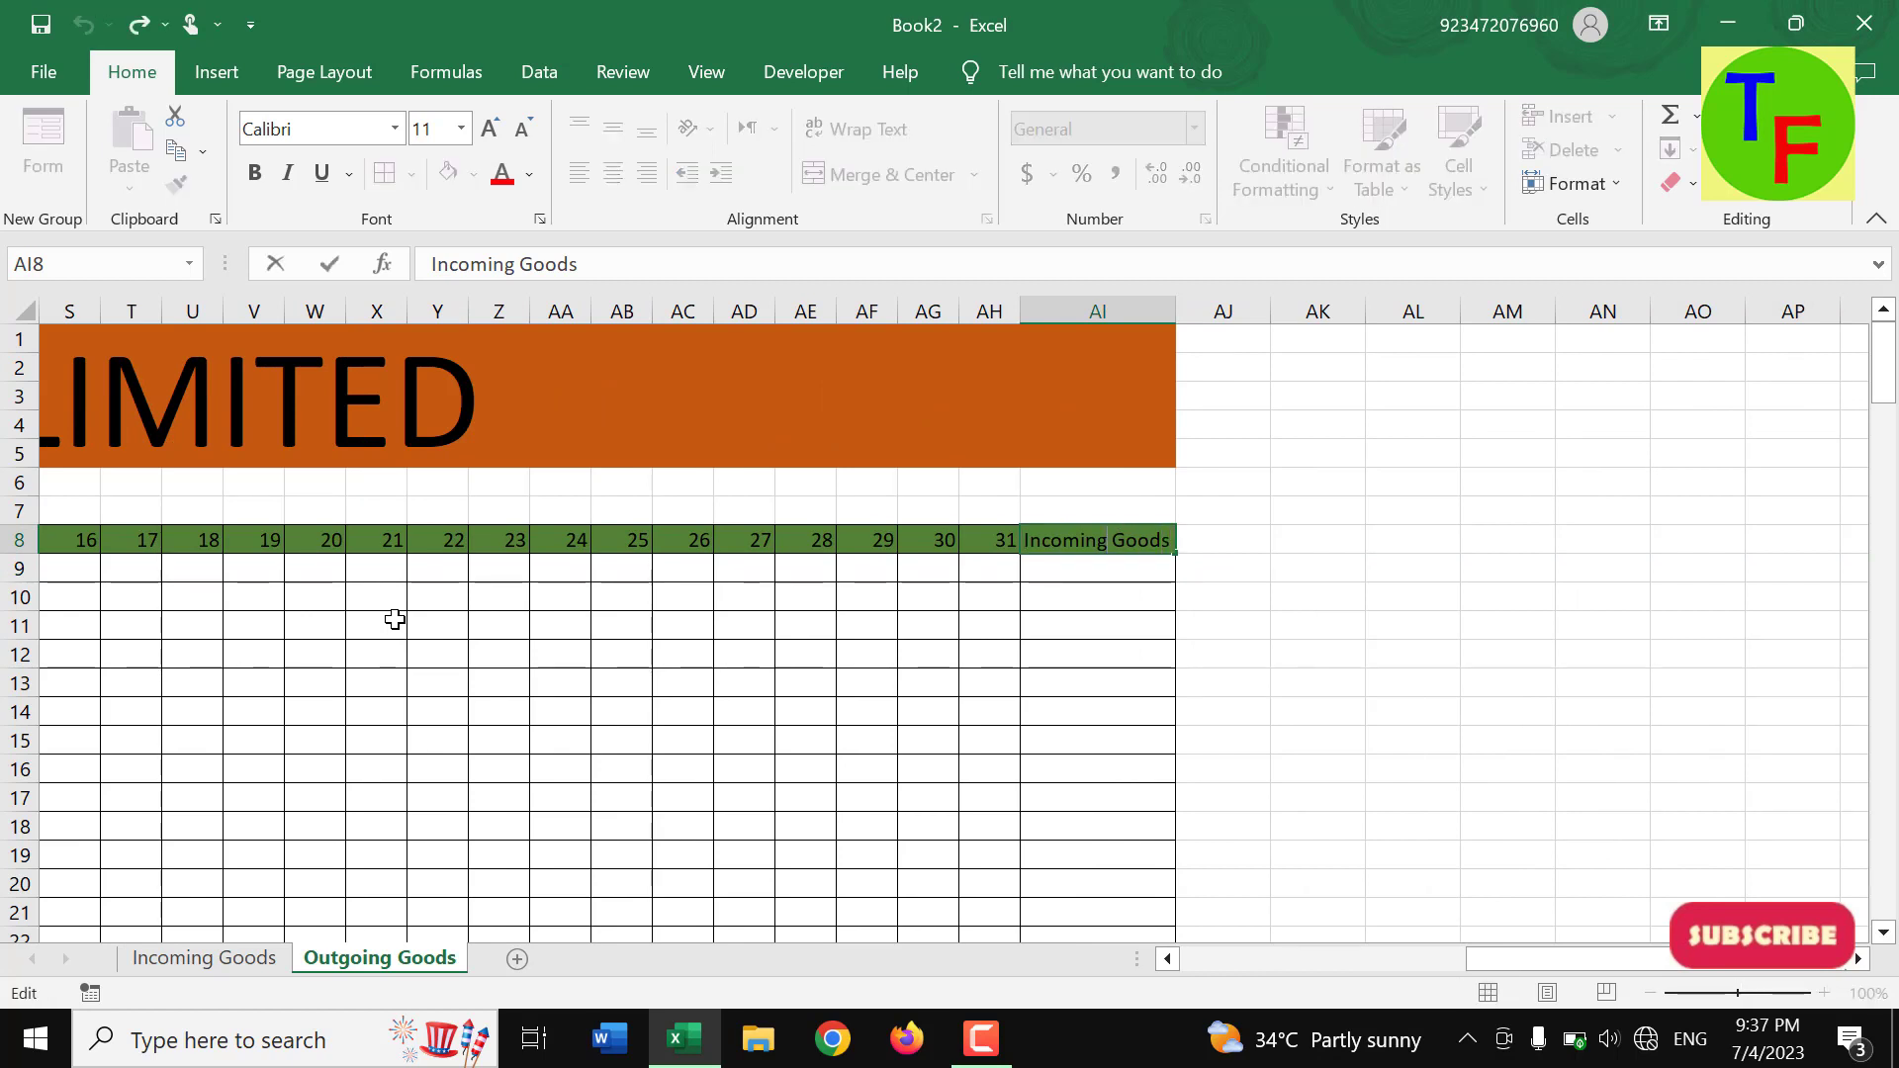
key(Left)
key(Left)
key(Left)
key(shift+Left)
key(shift+Left)
key(shift+Left)
key(shift+Left)
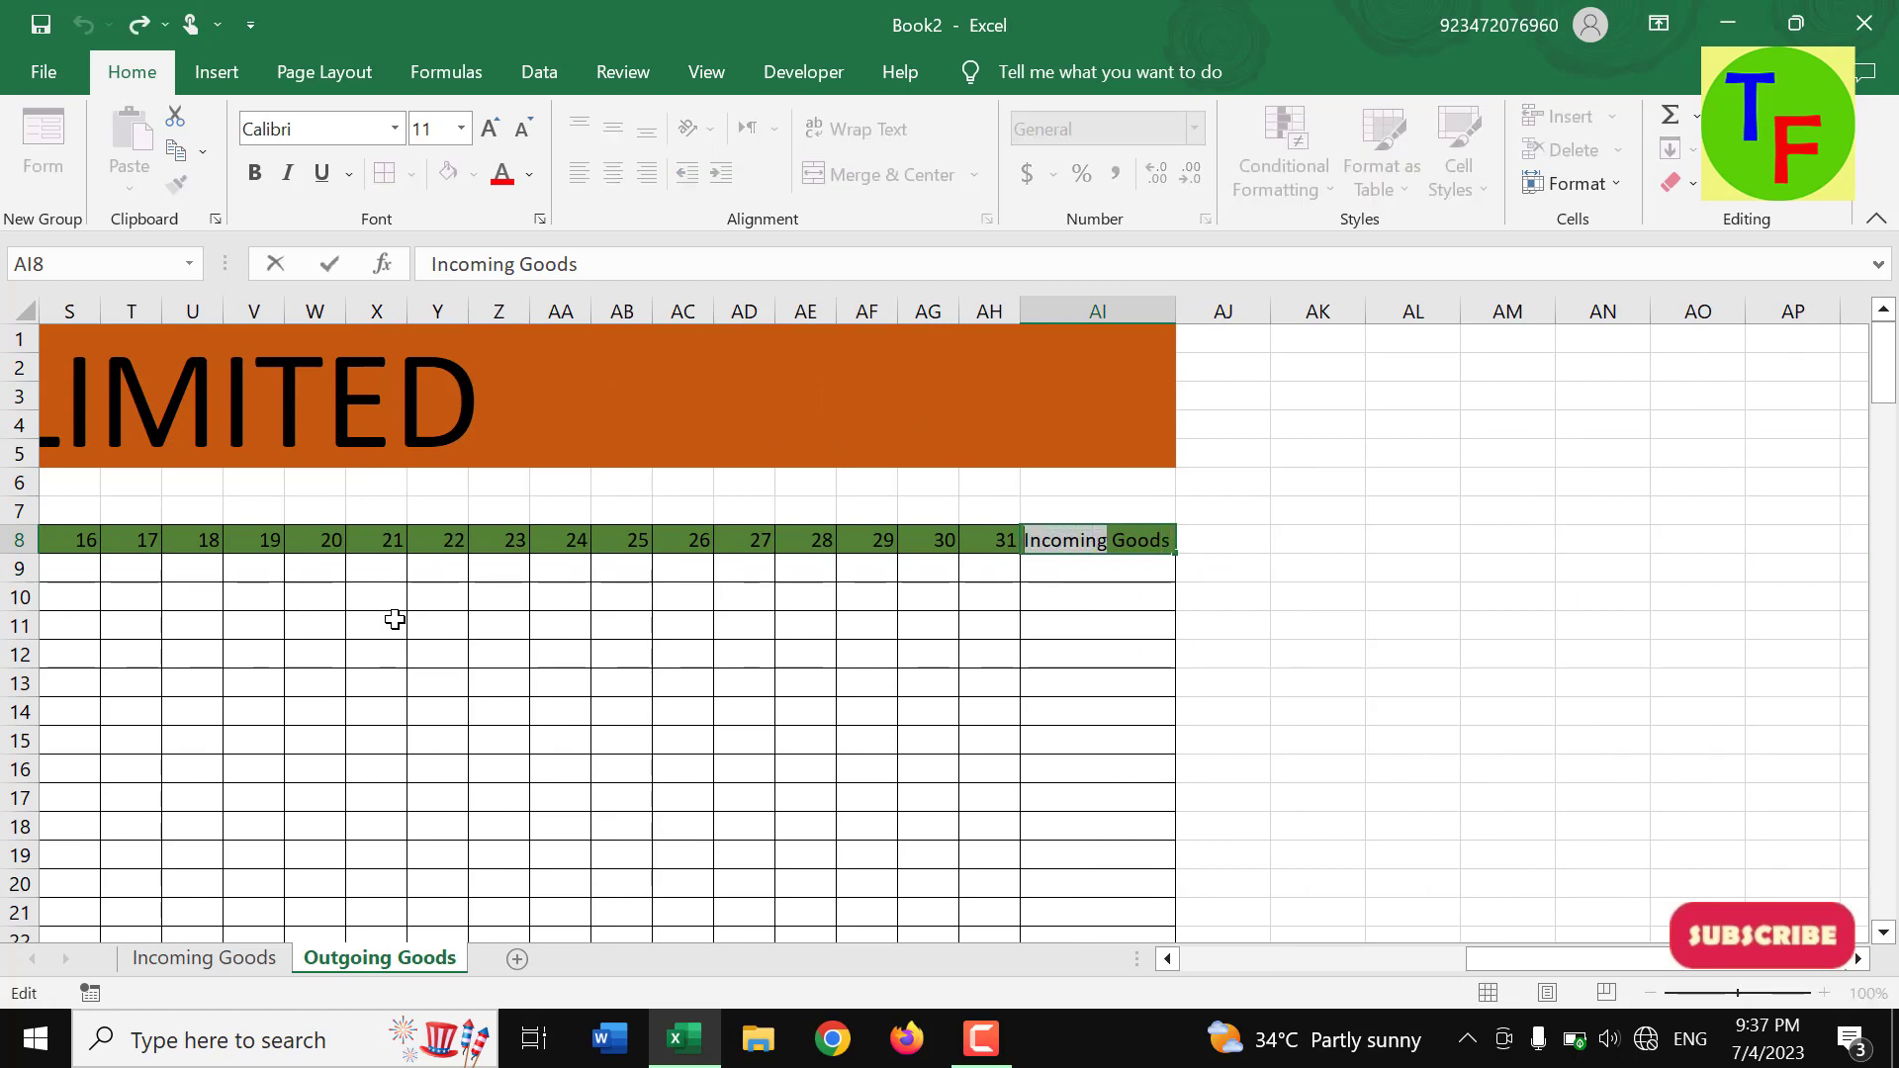
text(Outg)
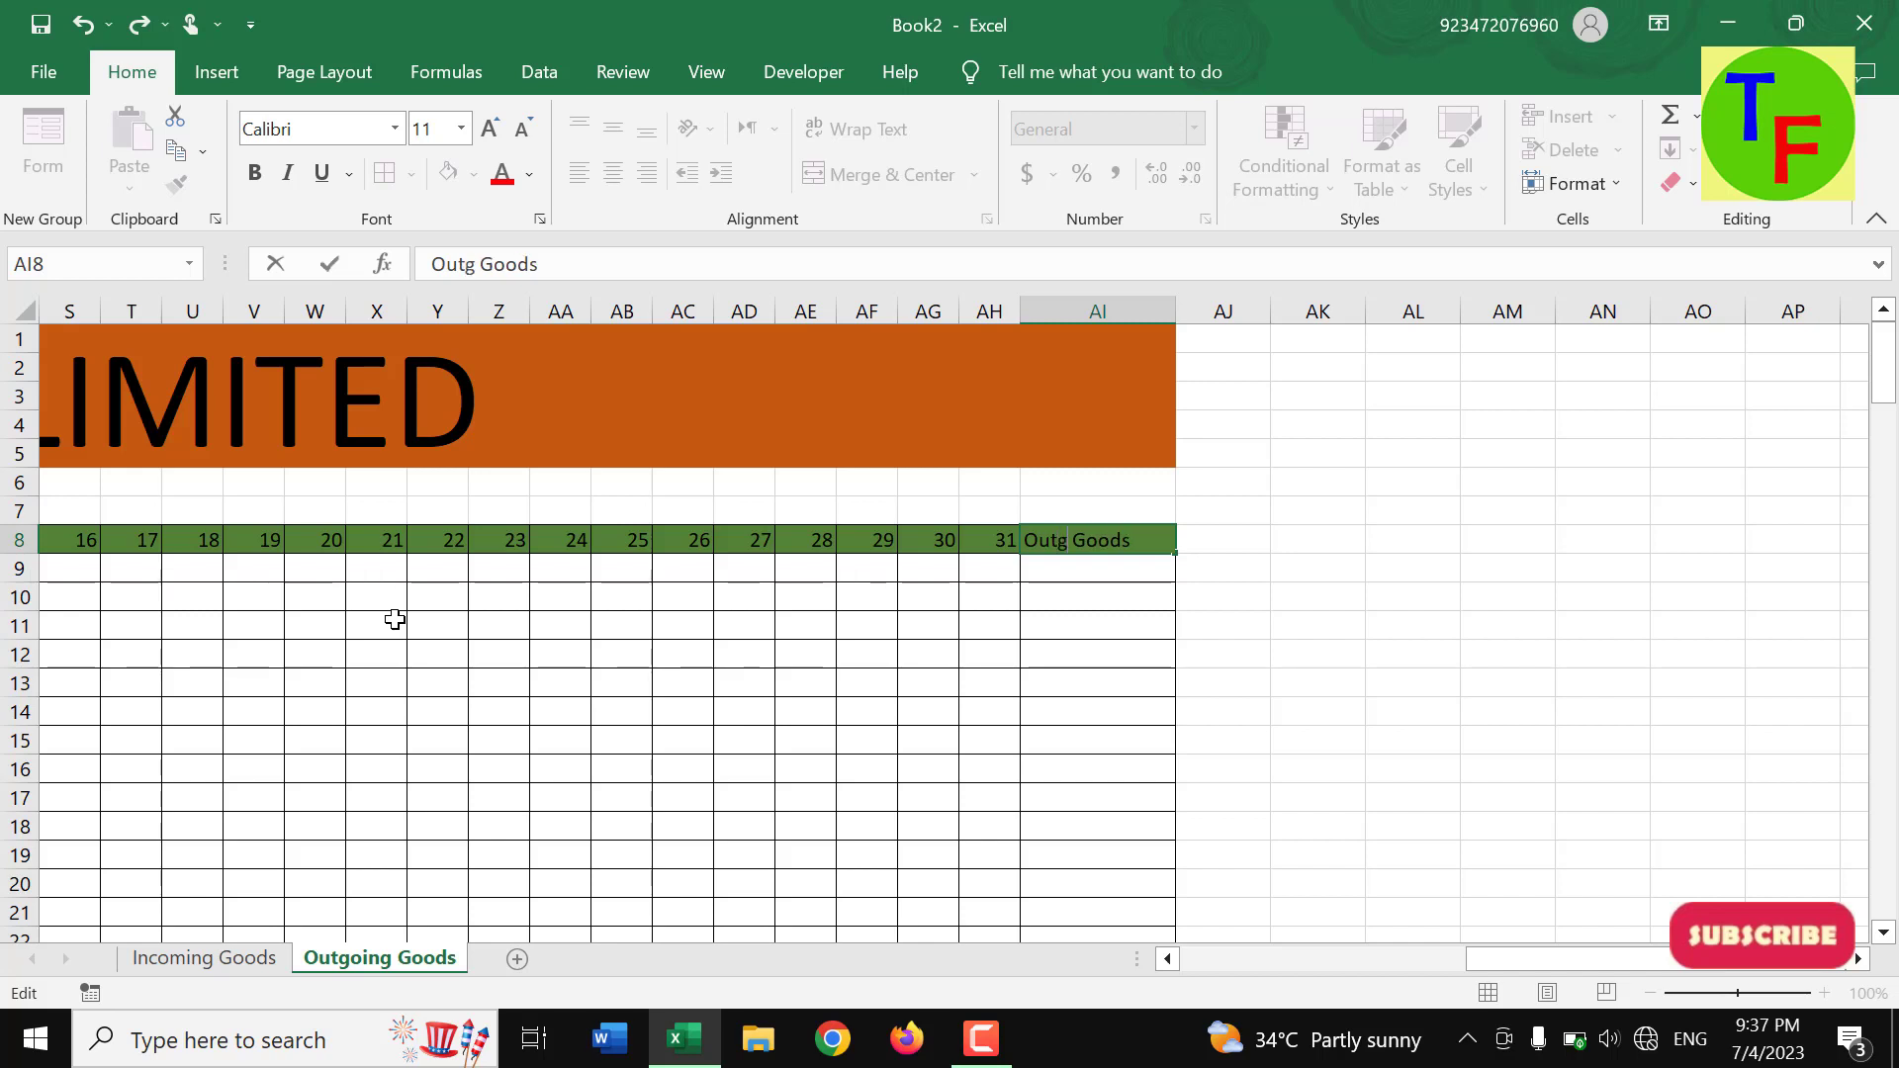
text(oing)
key(Return)
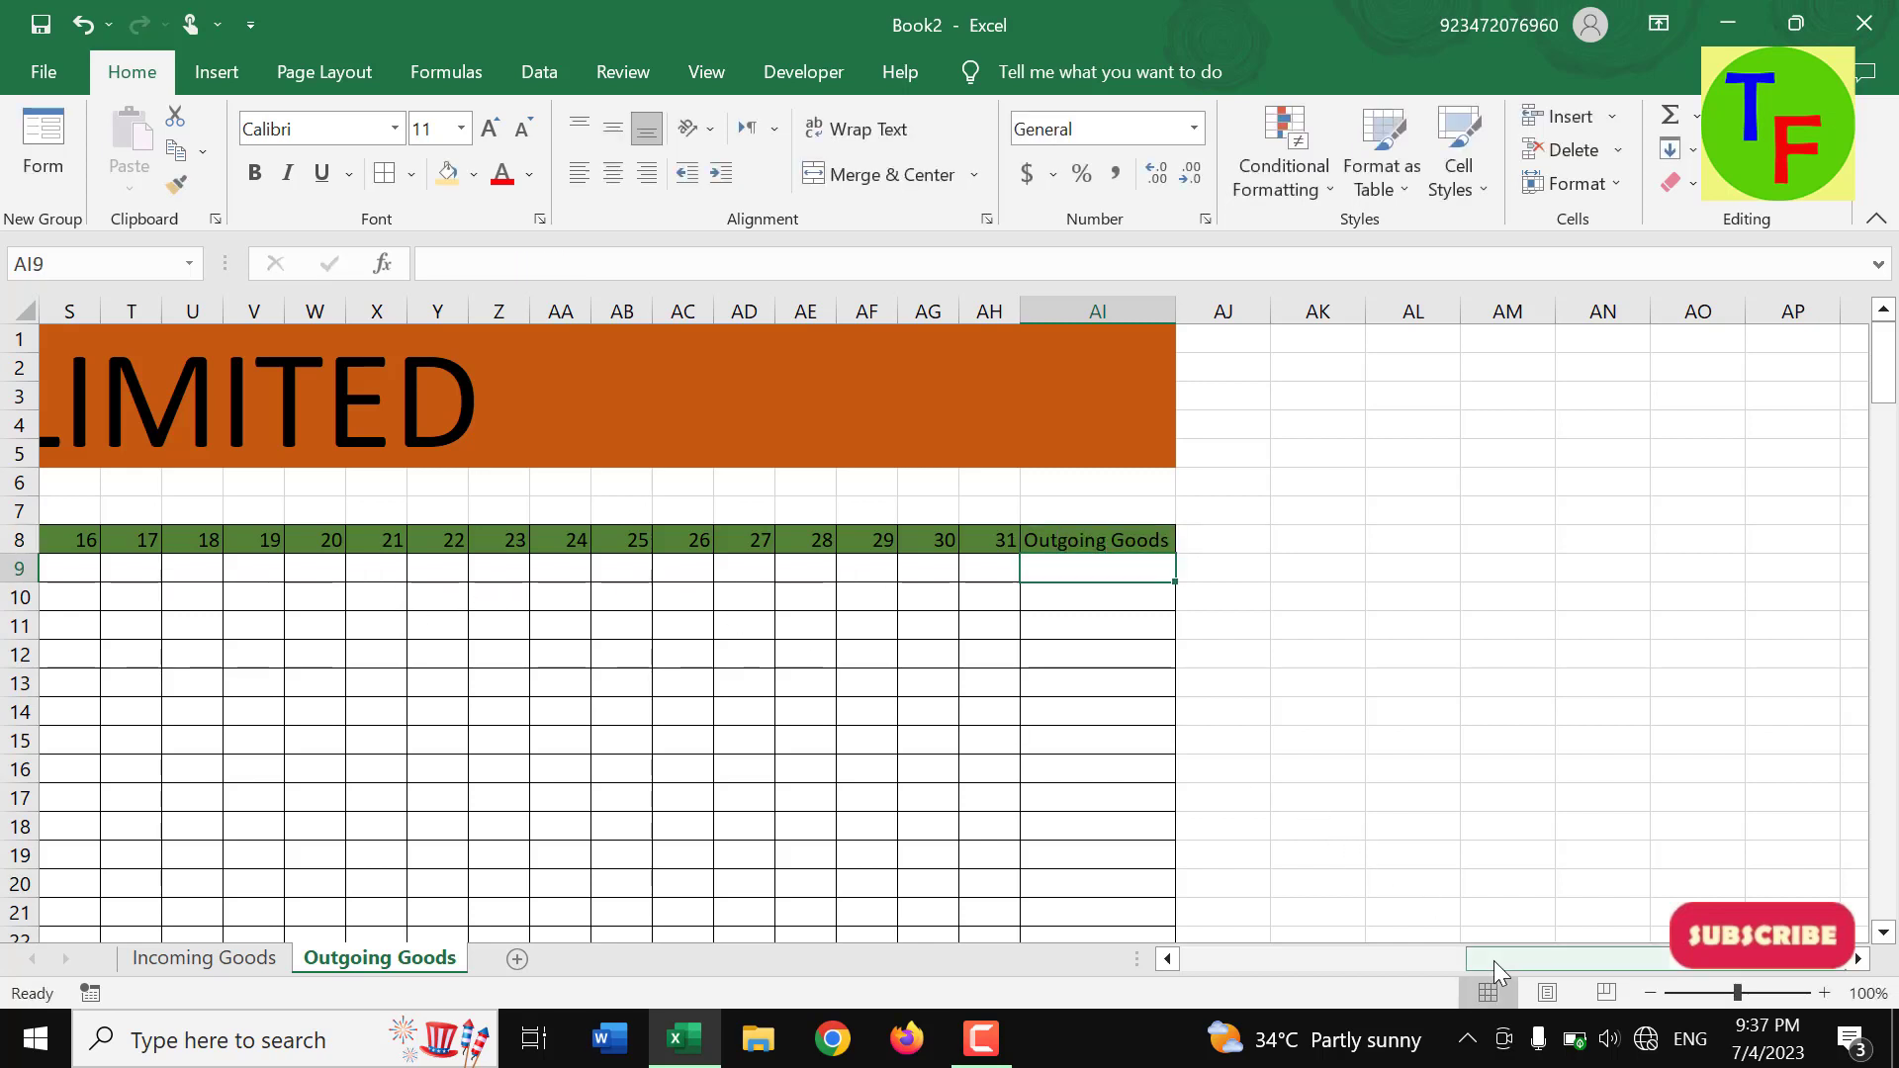
mouse_move(1487, 963)
mouse_down()
mouse_move(1343, 997)
mouse_move(1177, 1001)
mouse_up()
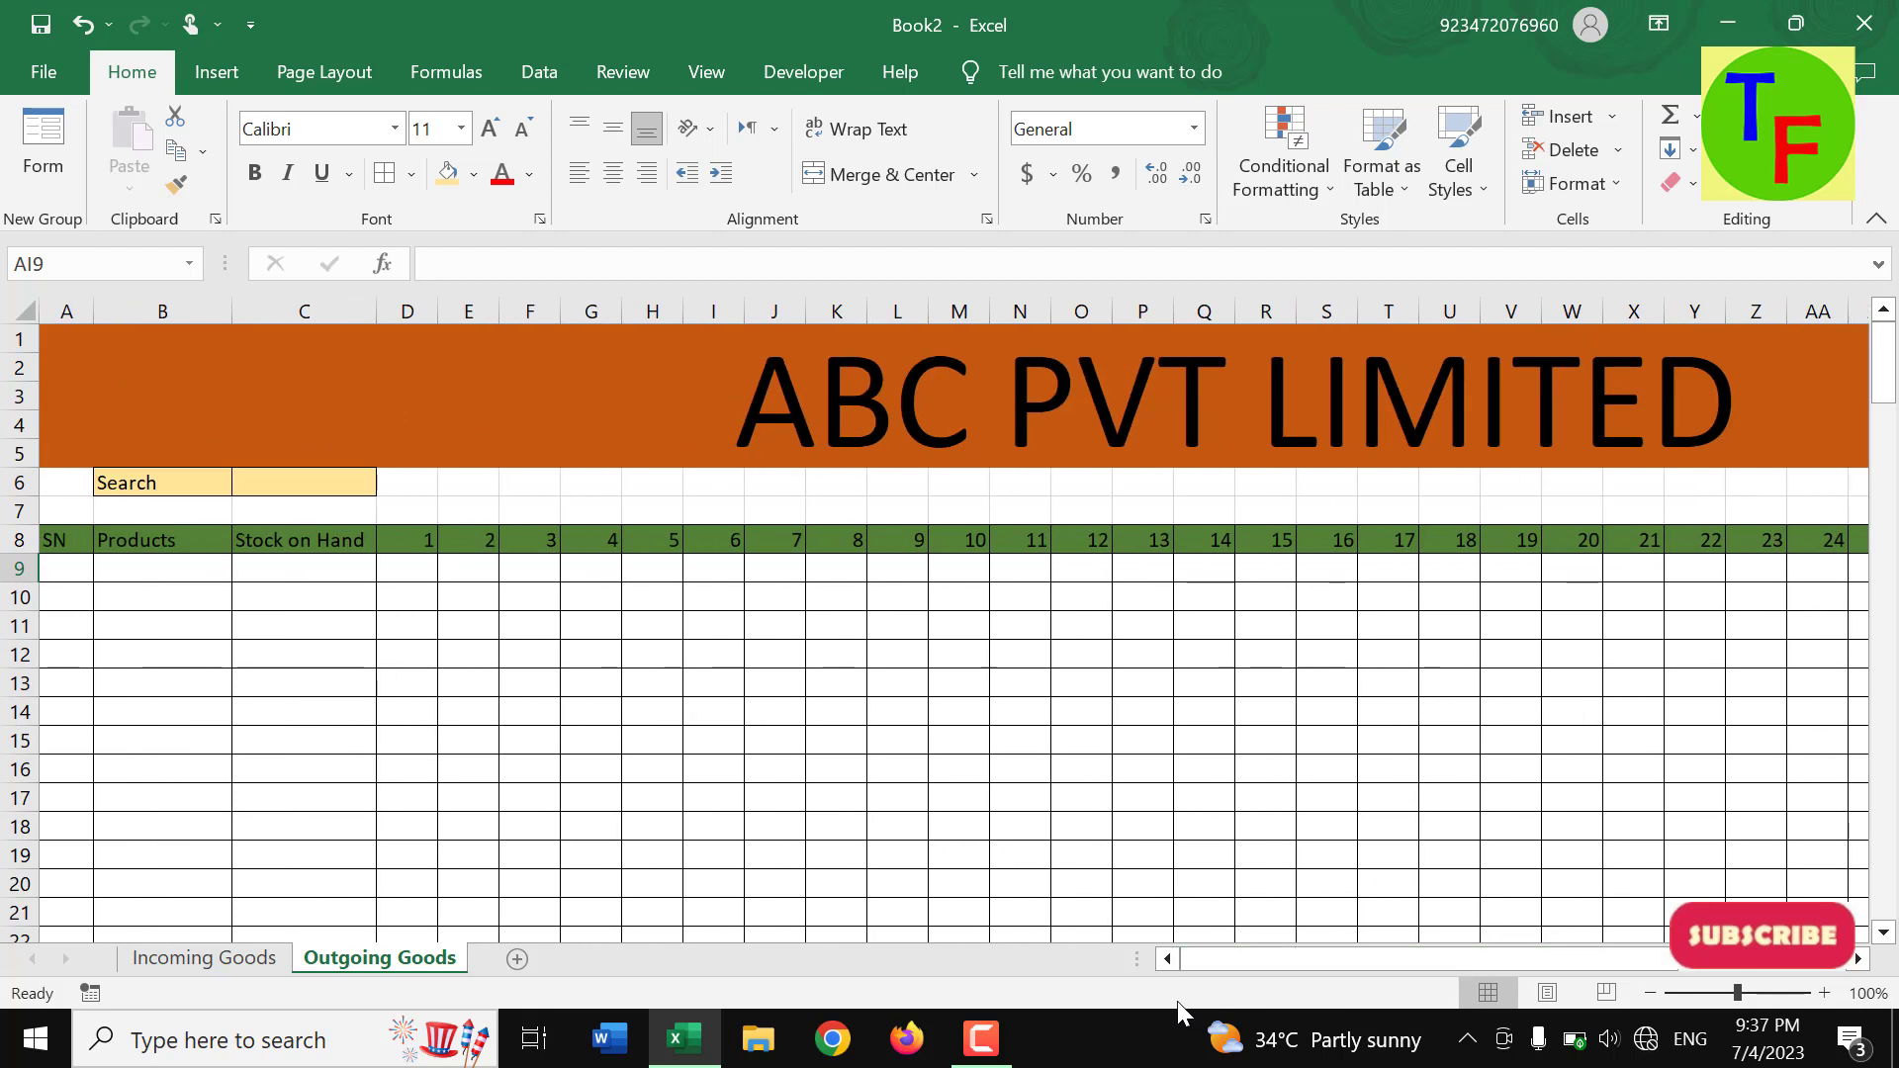
click(723, 737)
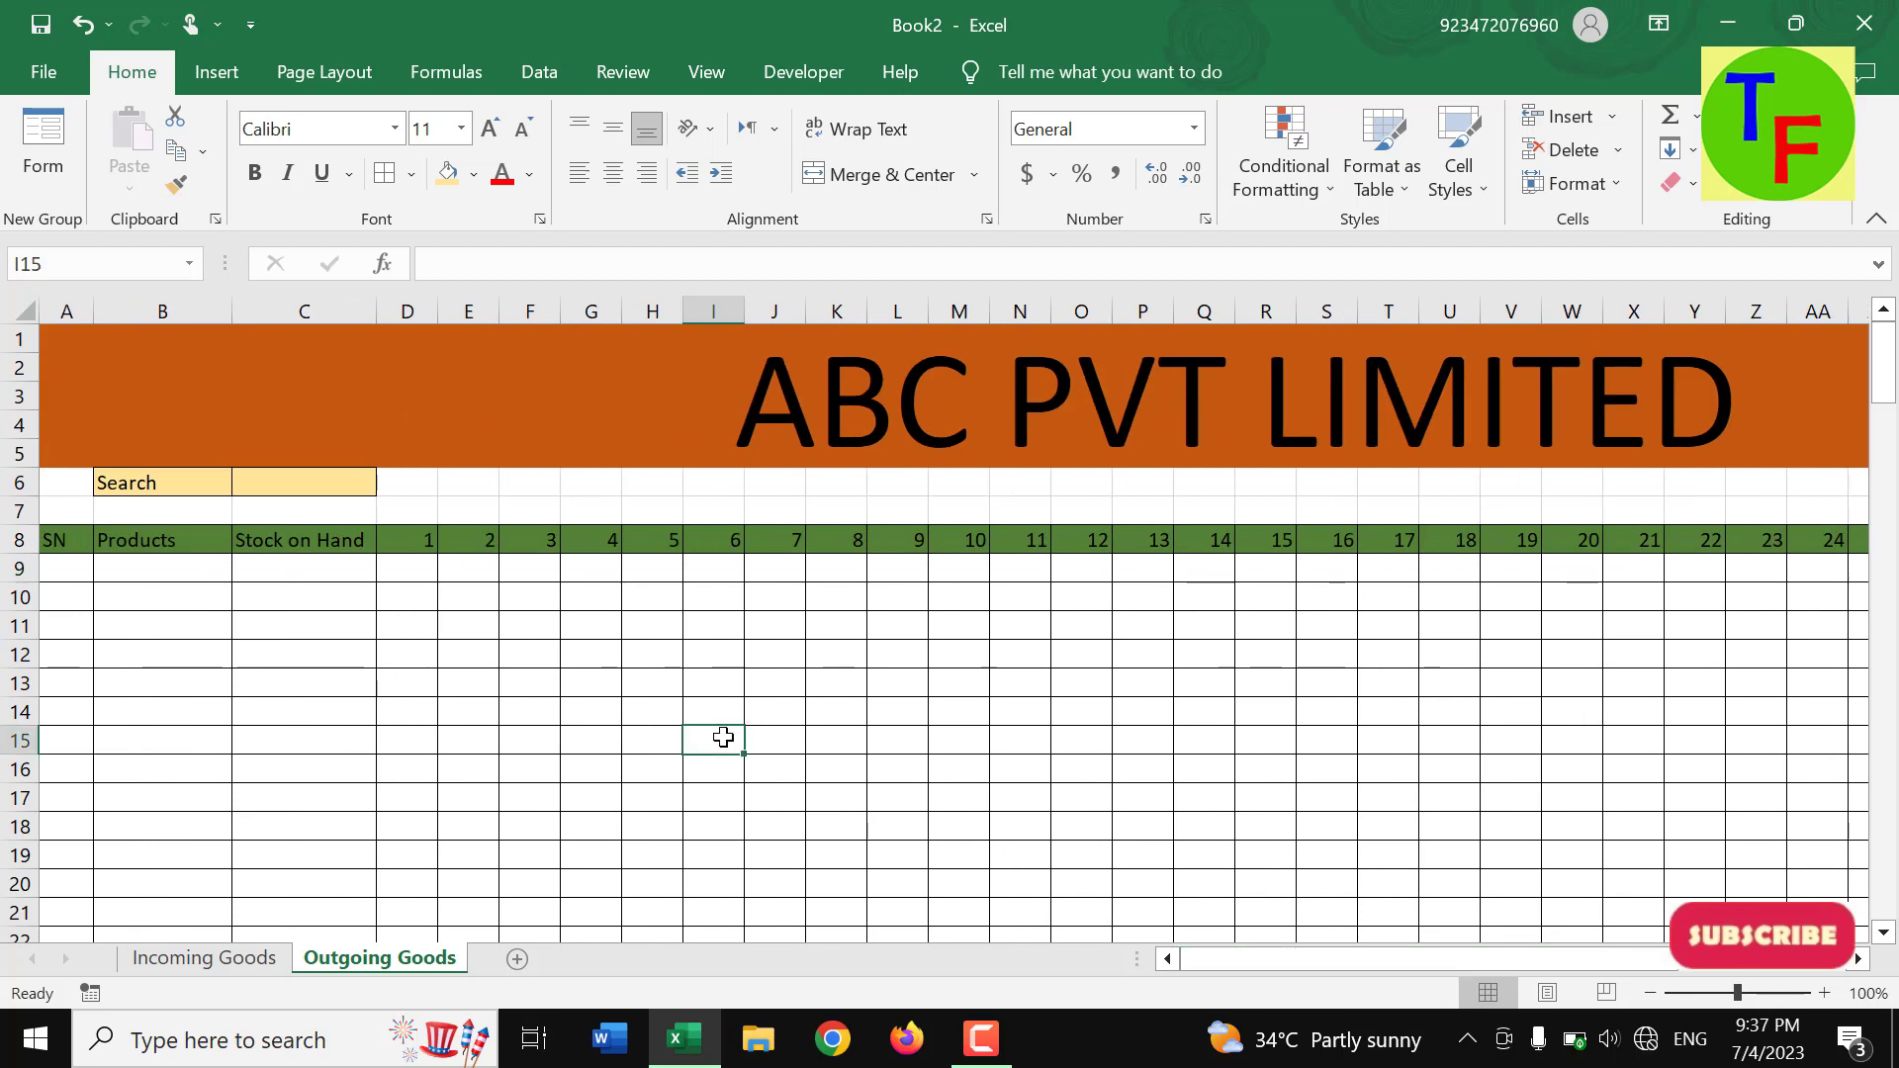
- Add a new sheet and name it Dashboard, fixing its capitalisation
click(198, 958)
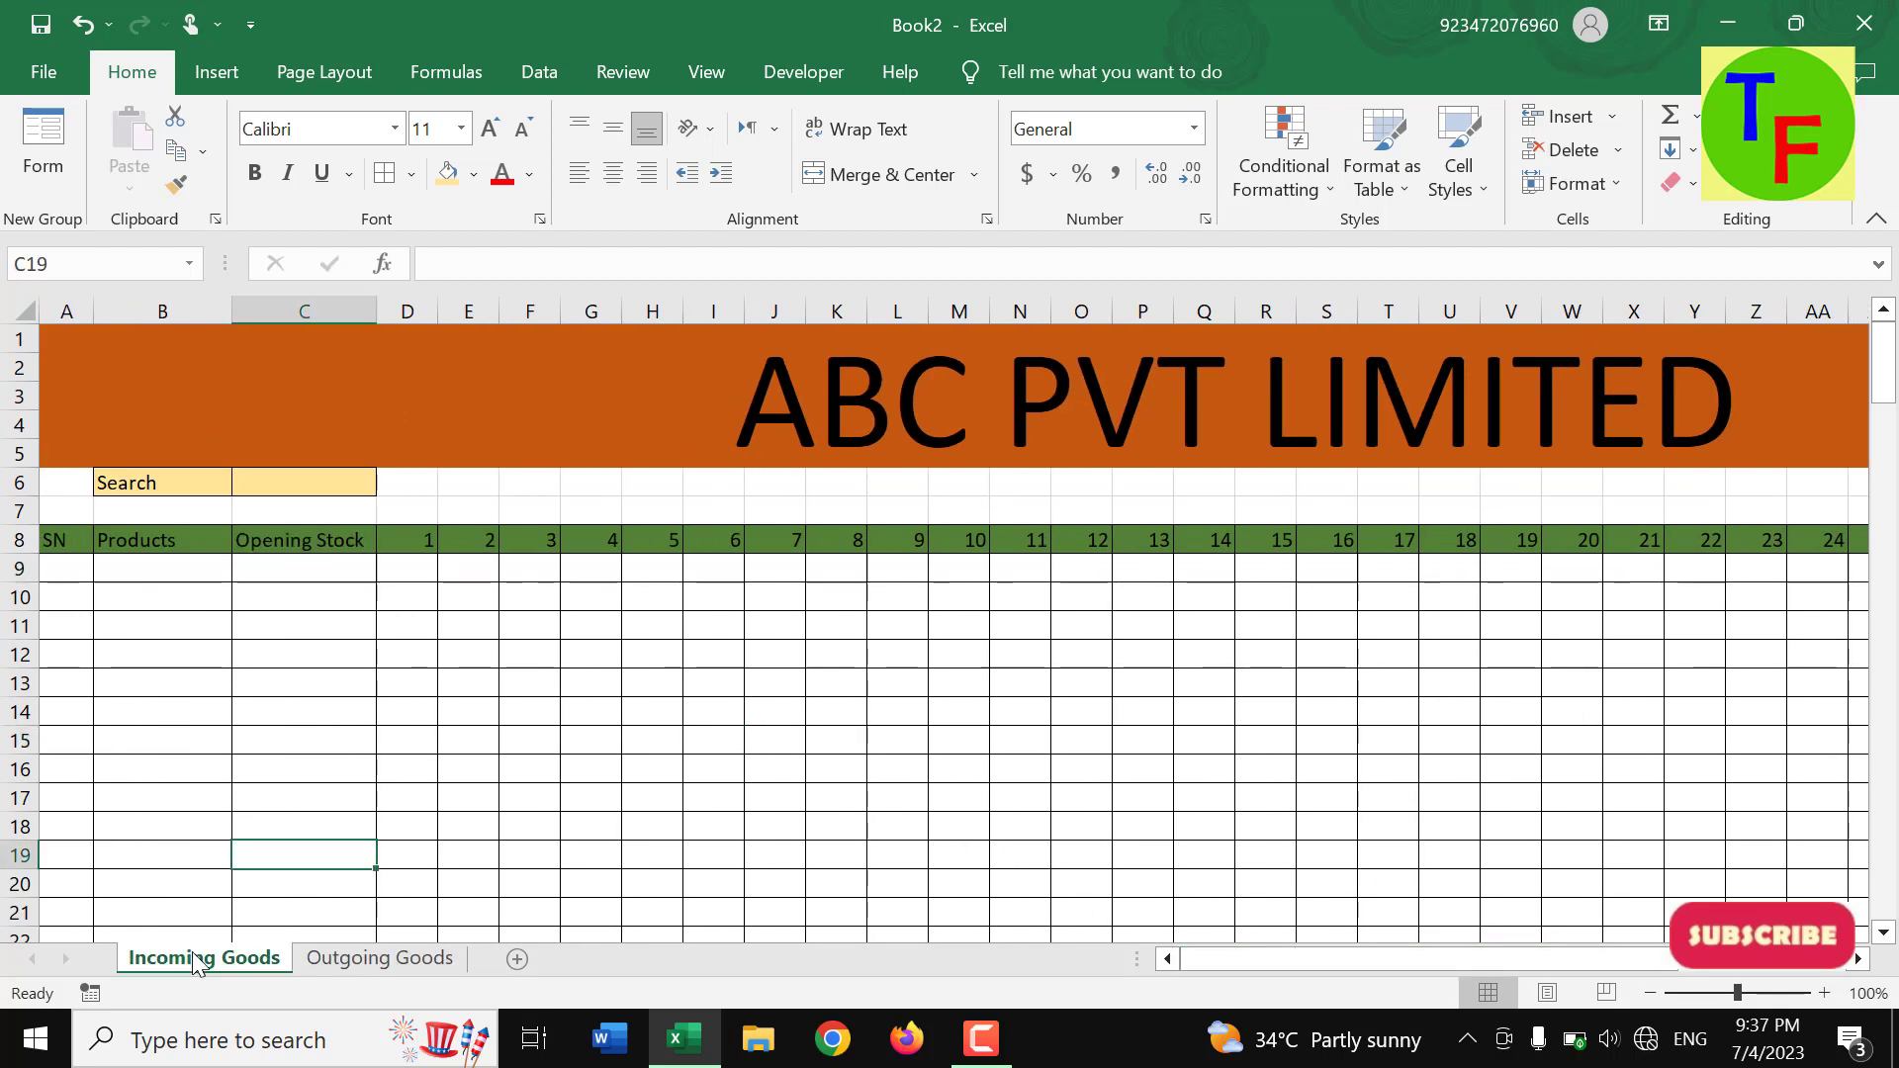
click(340, 955)
click(517, 958)
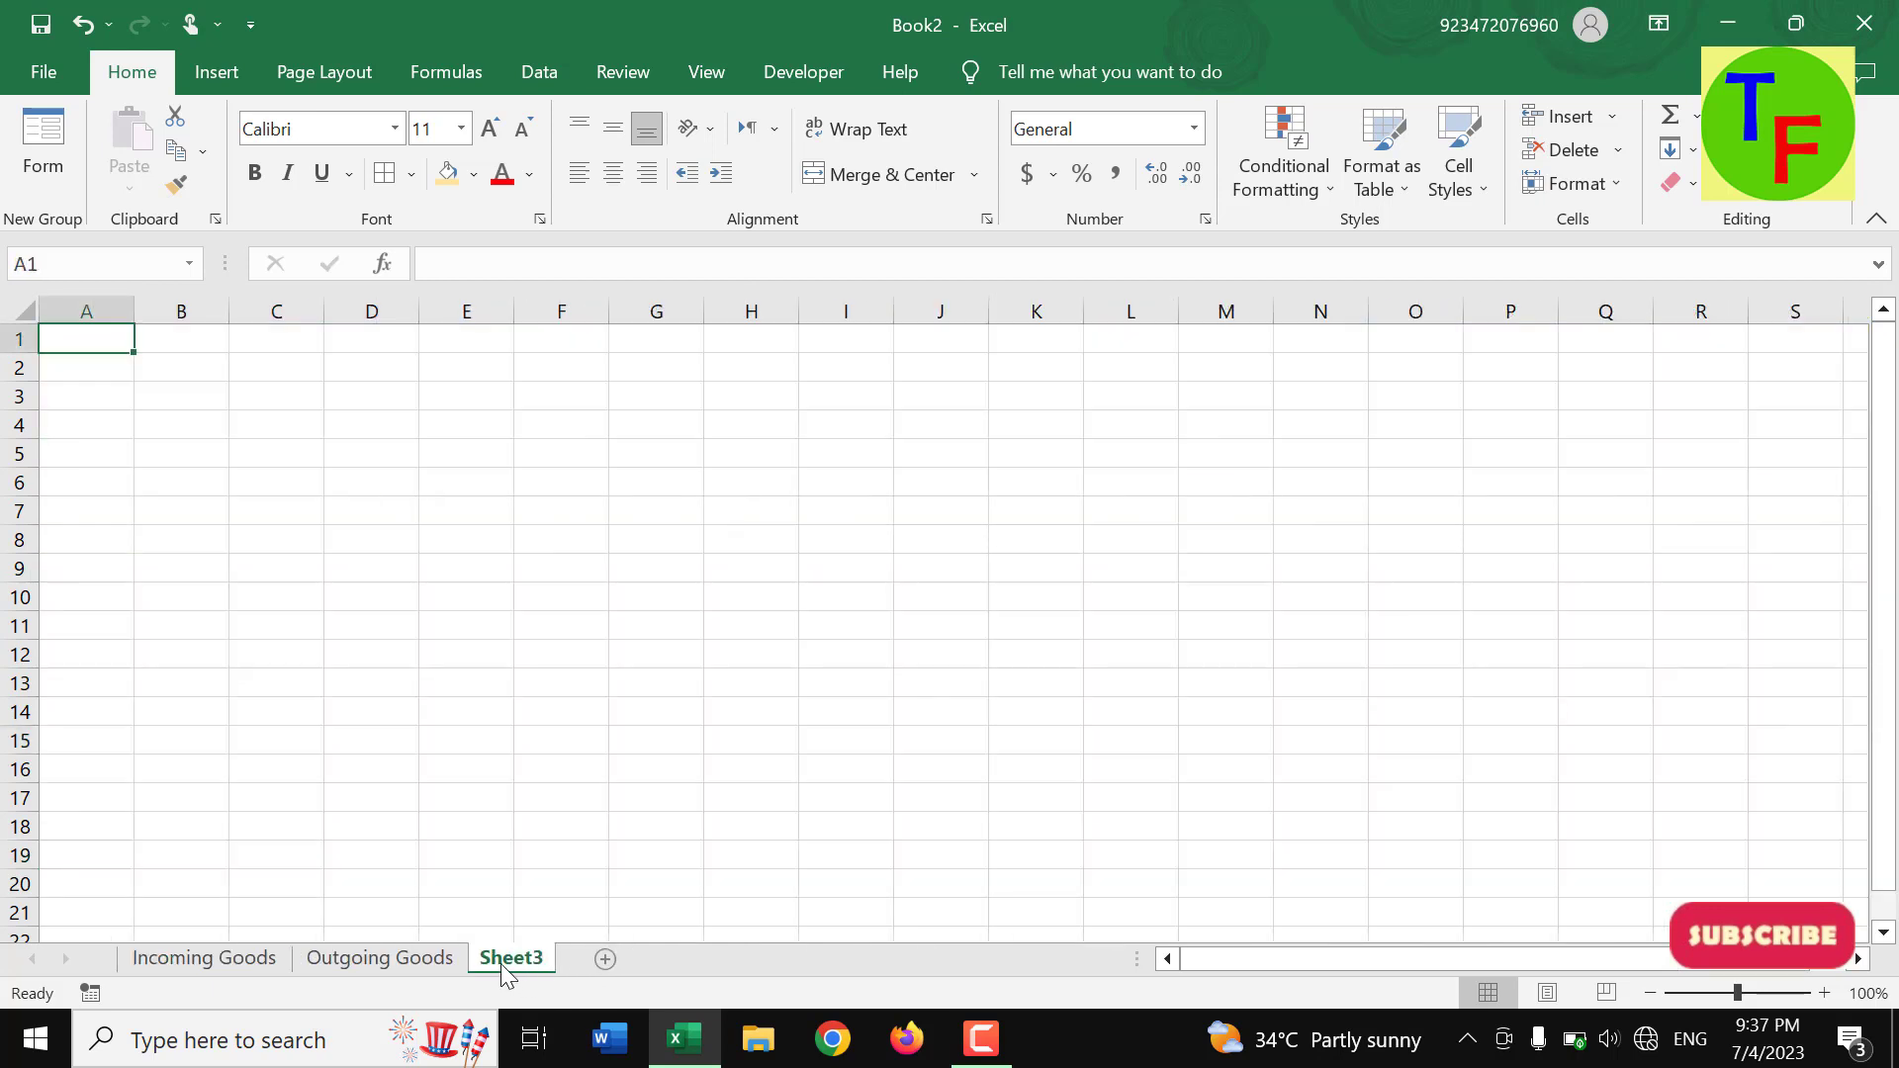
double_click(512, 958)
text(DA)
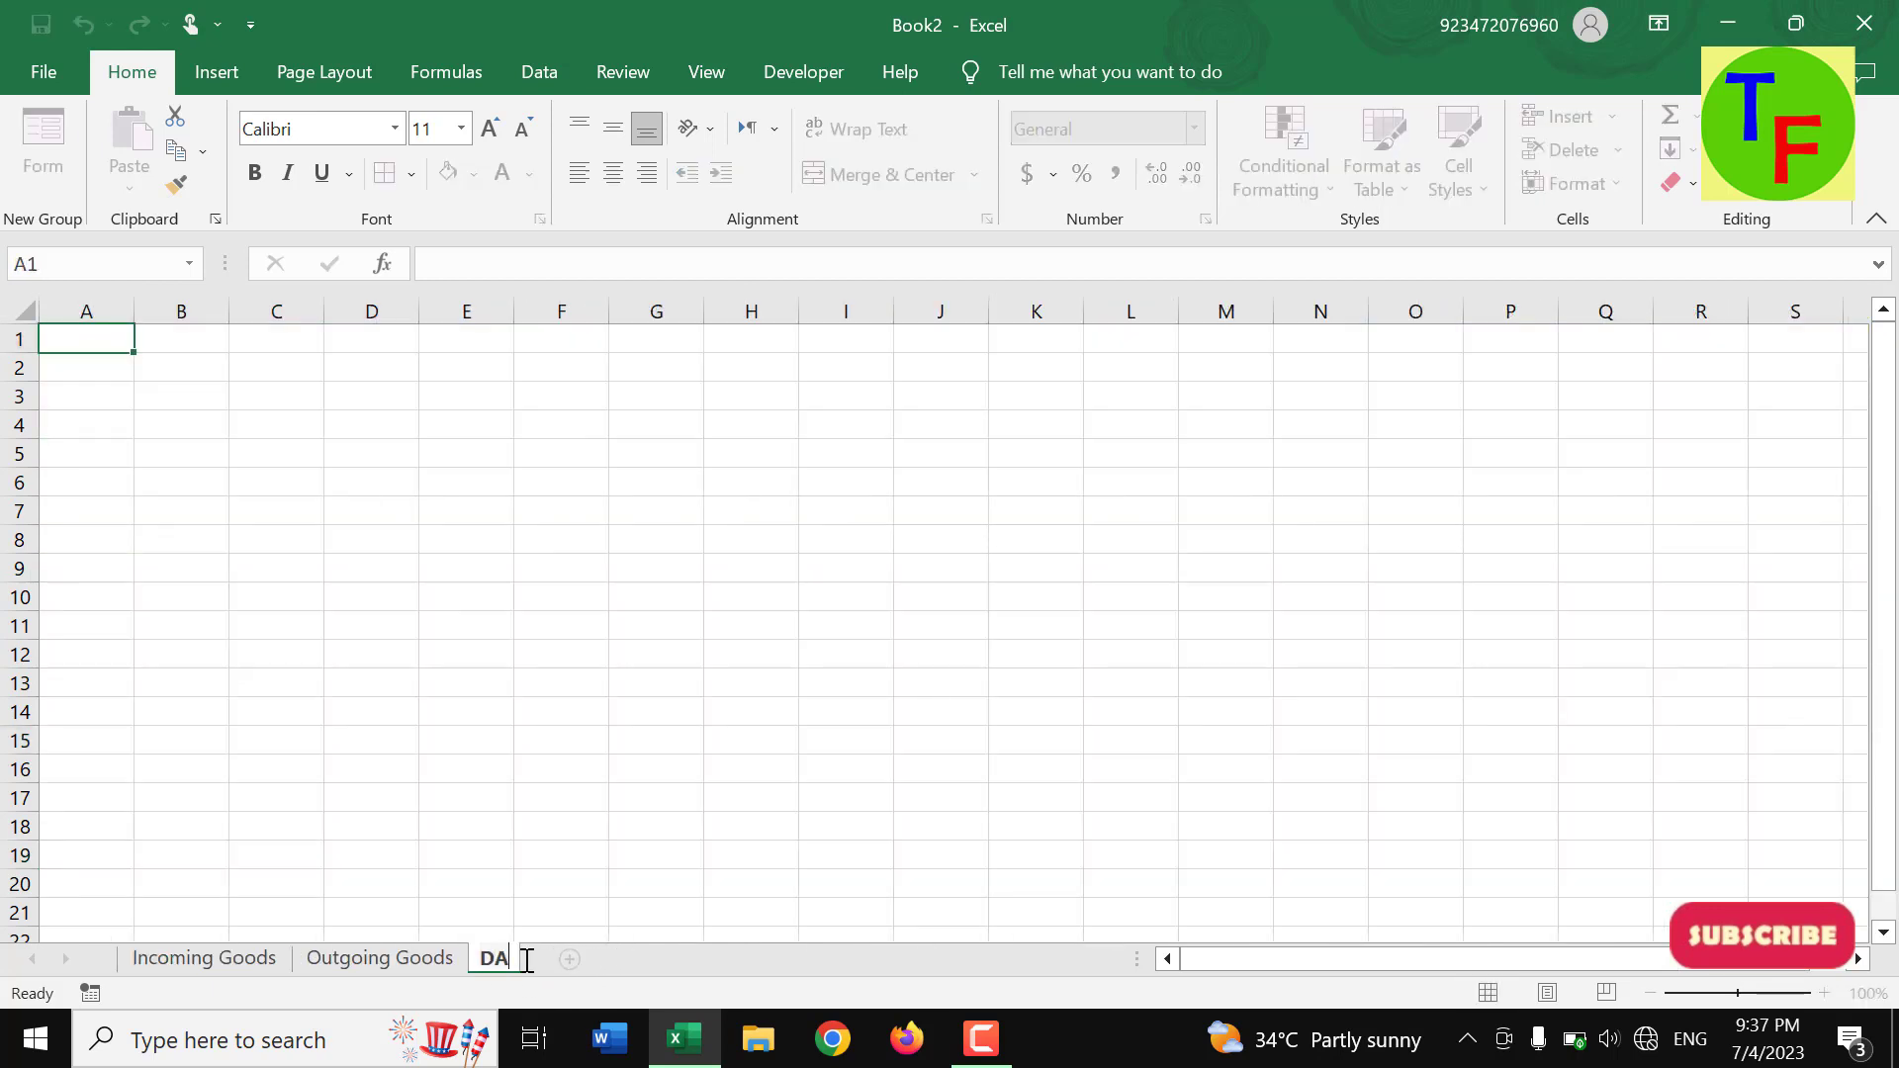
text(shboard)
key(Return)
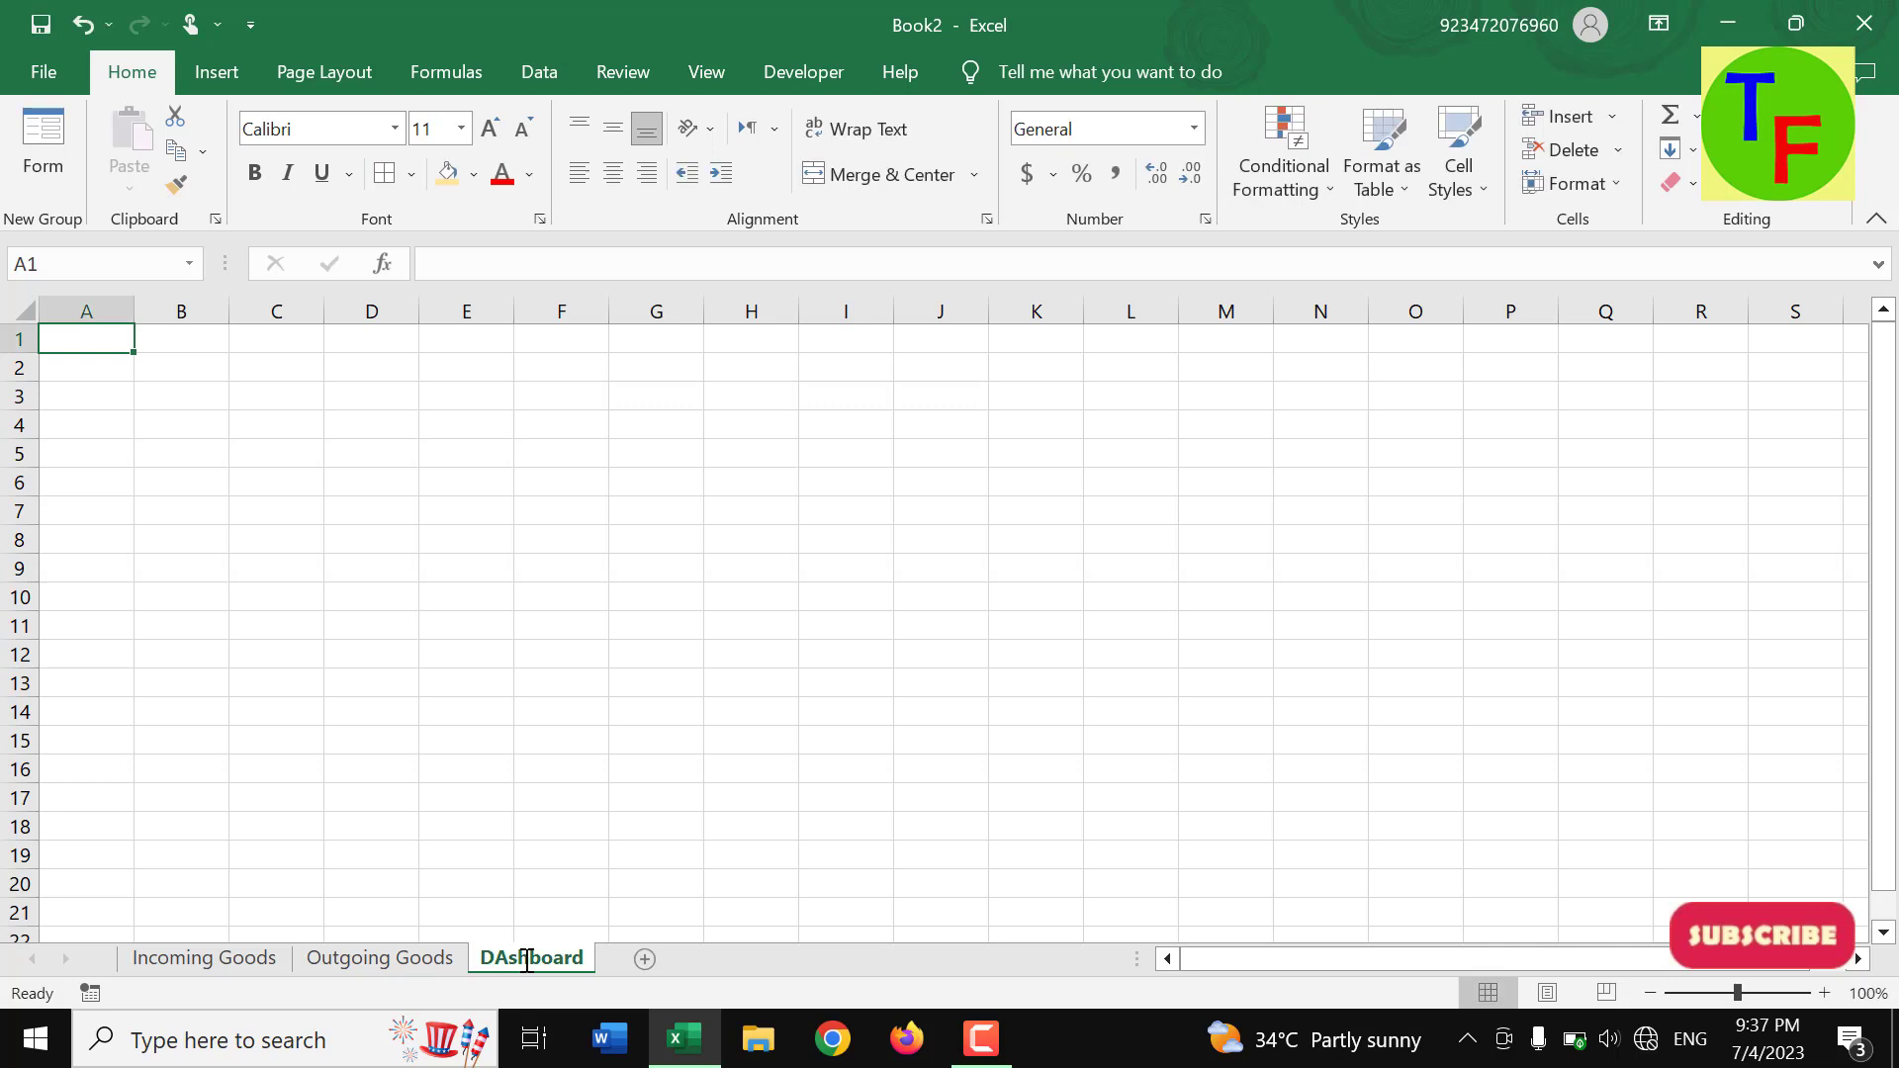
double_click(527, 959)
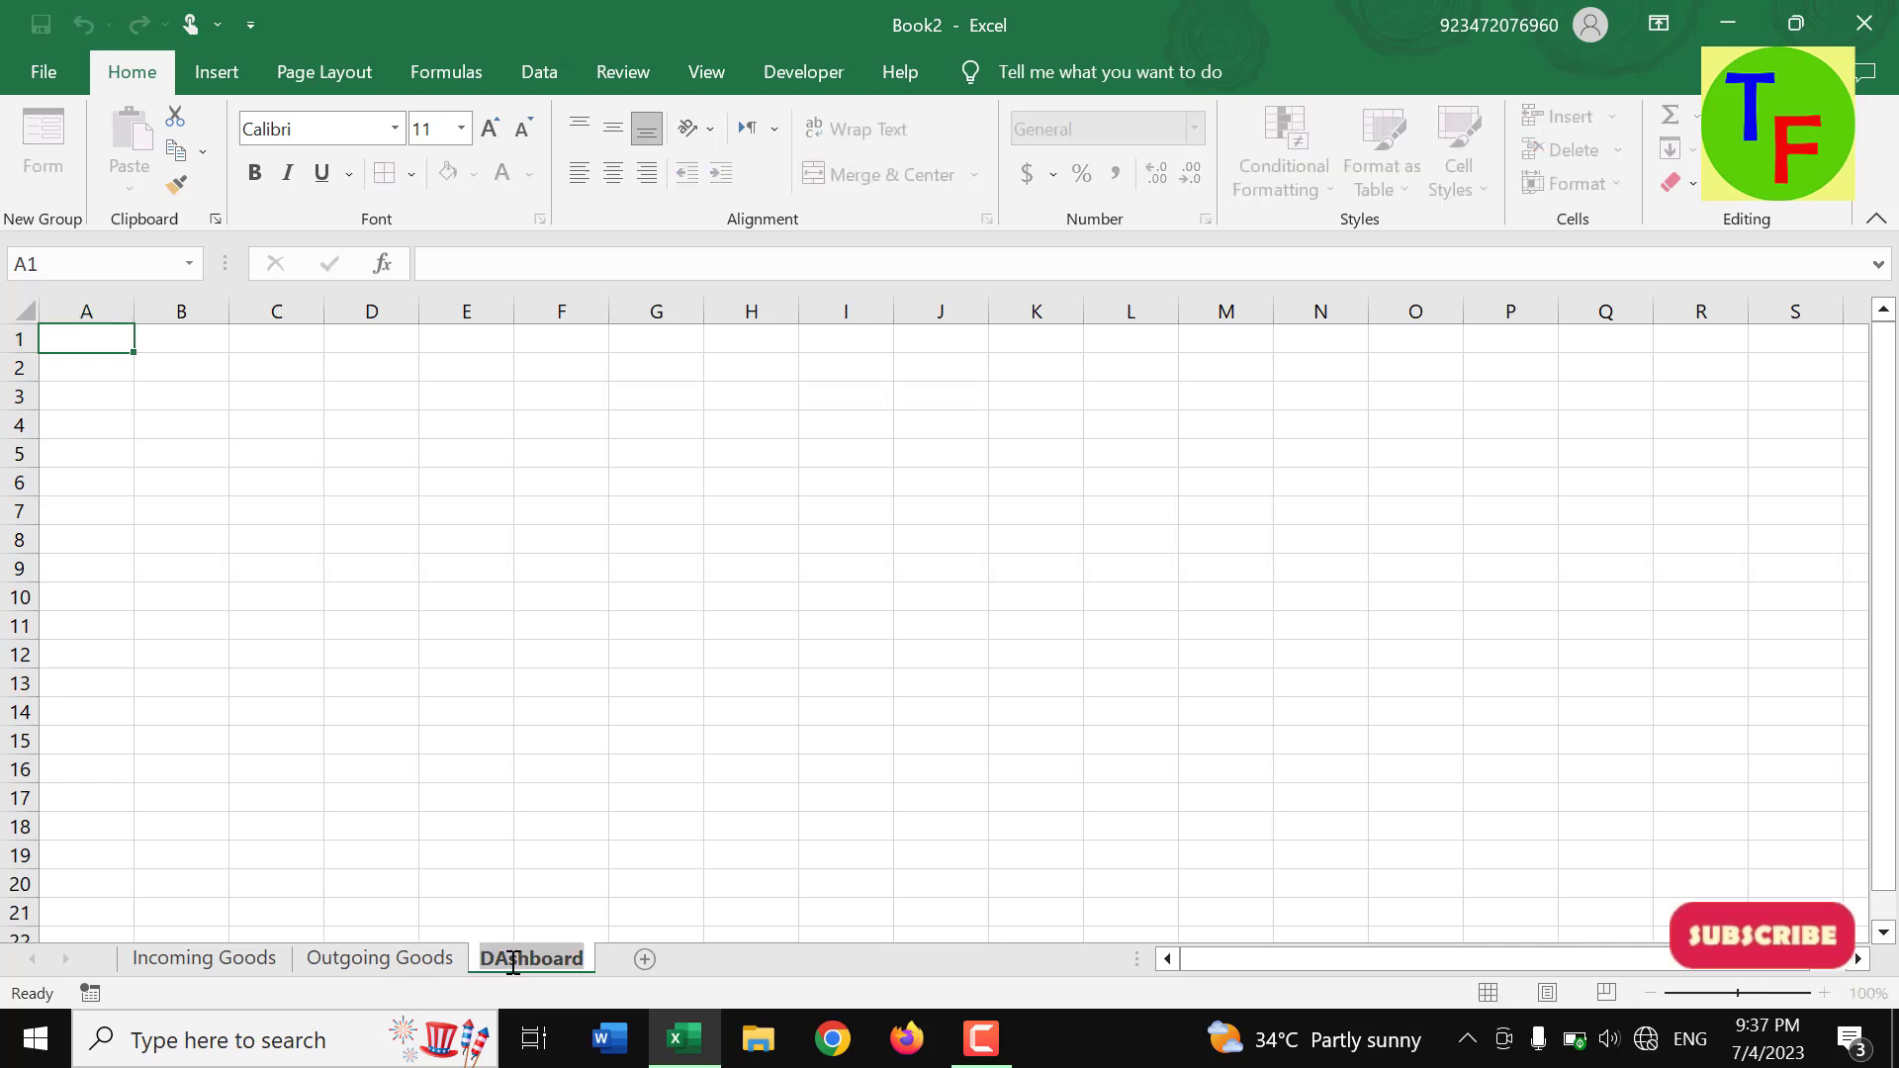
click(497, 958)
key(Delete)
text(as)
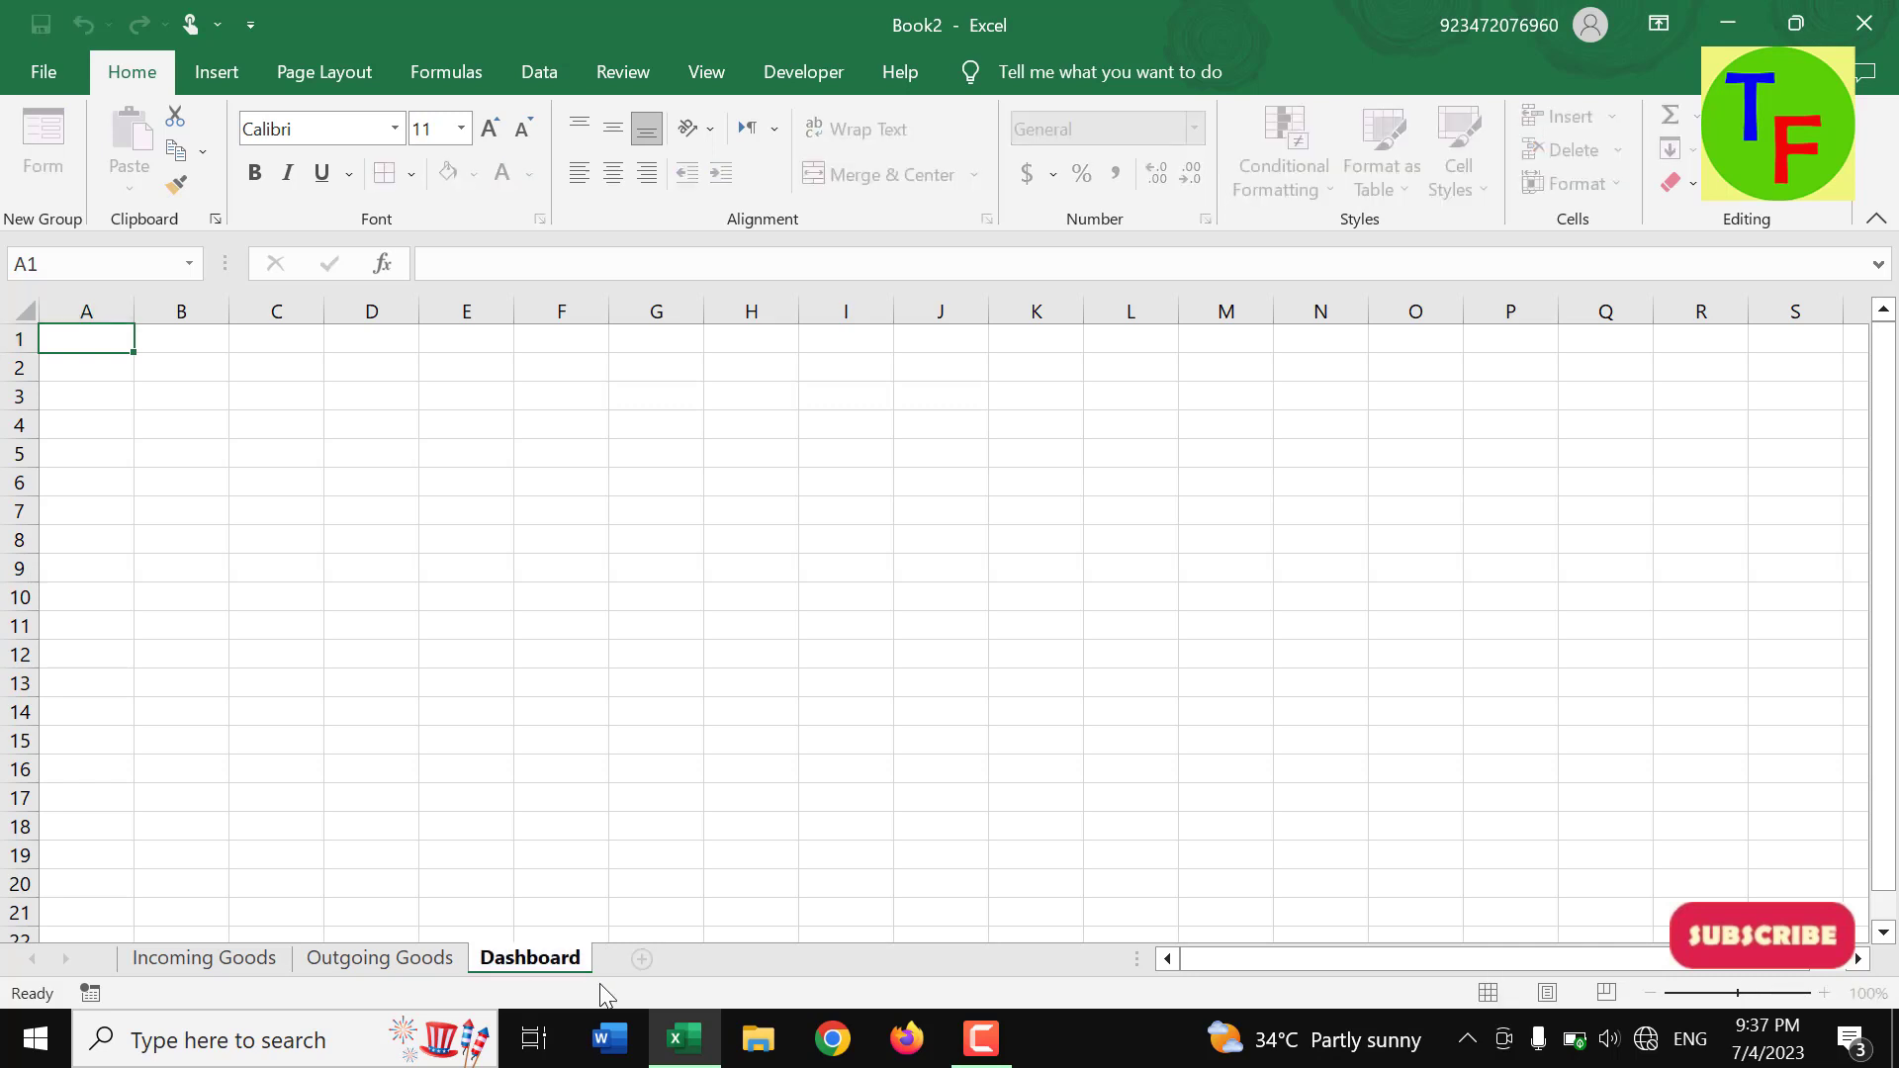
key(Return)
- Widen column A on the Incoming Goods sheet
click(251, 968)
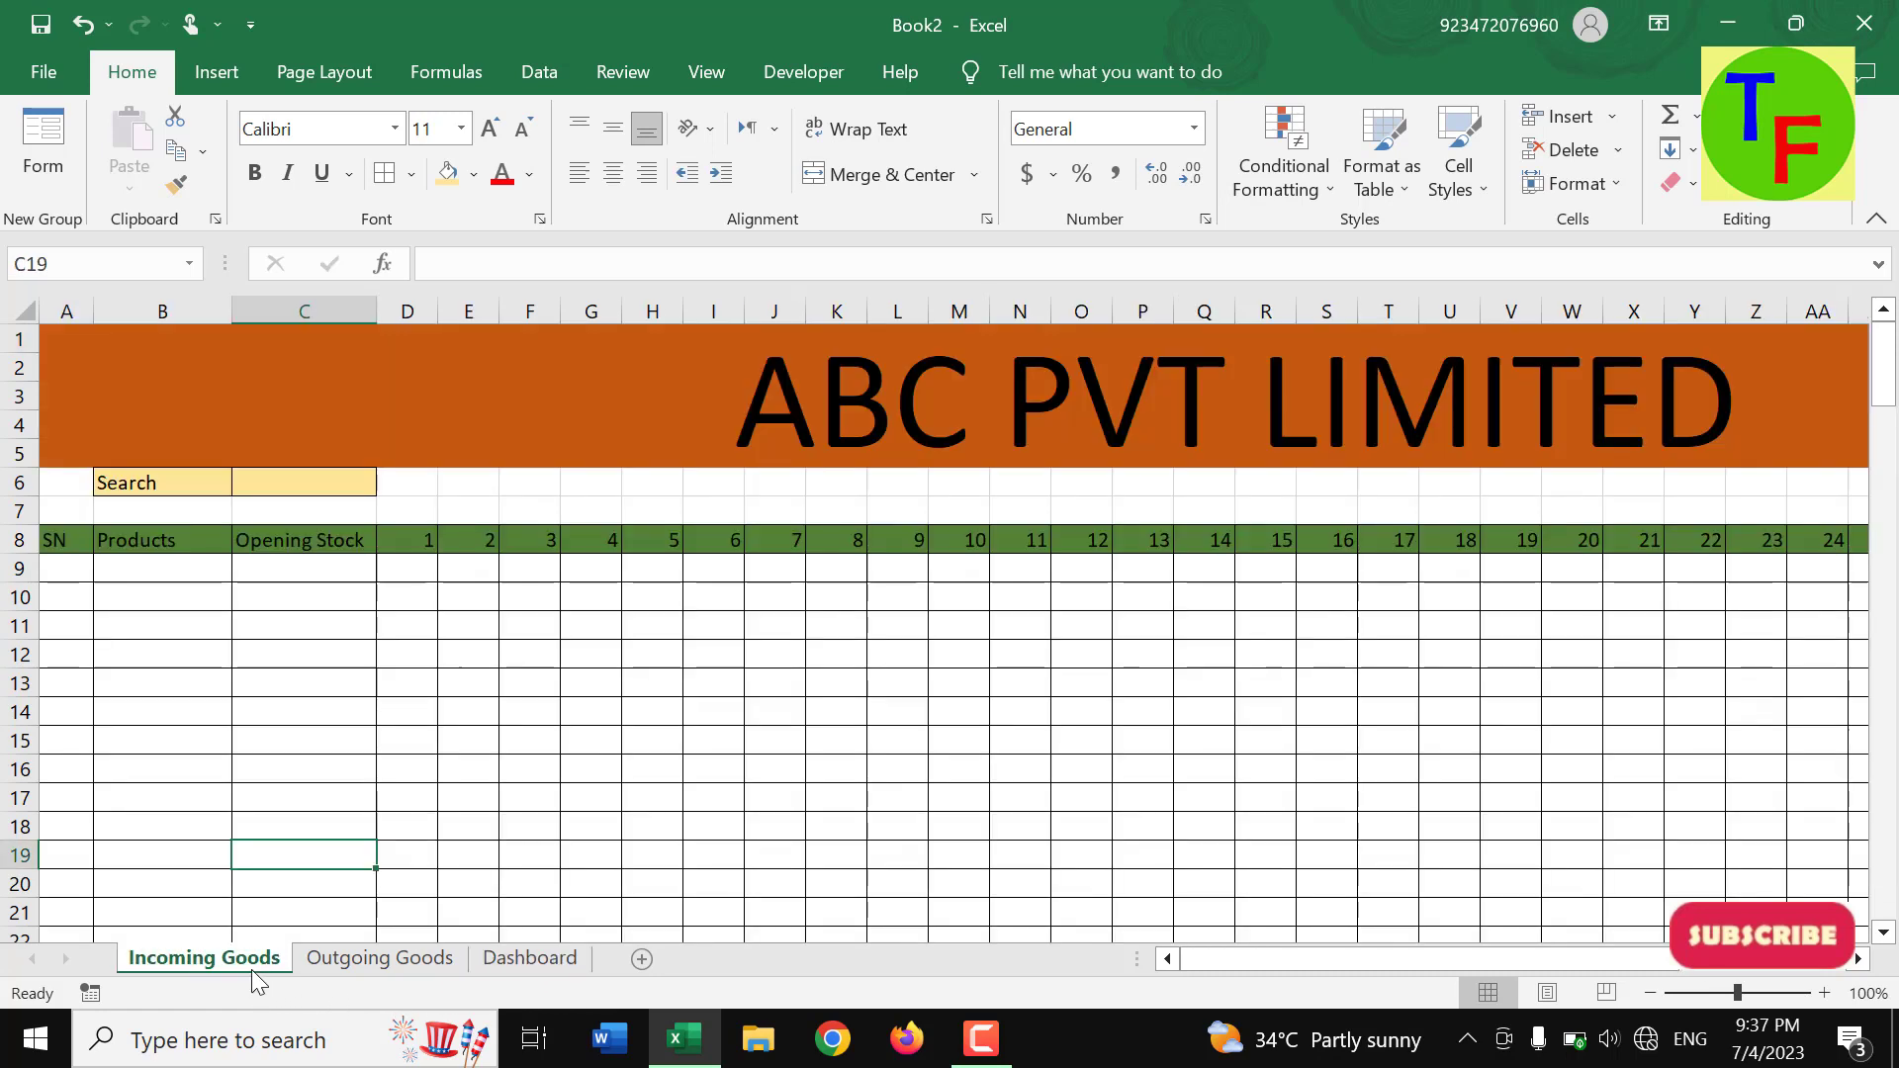
click(73, 567)
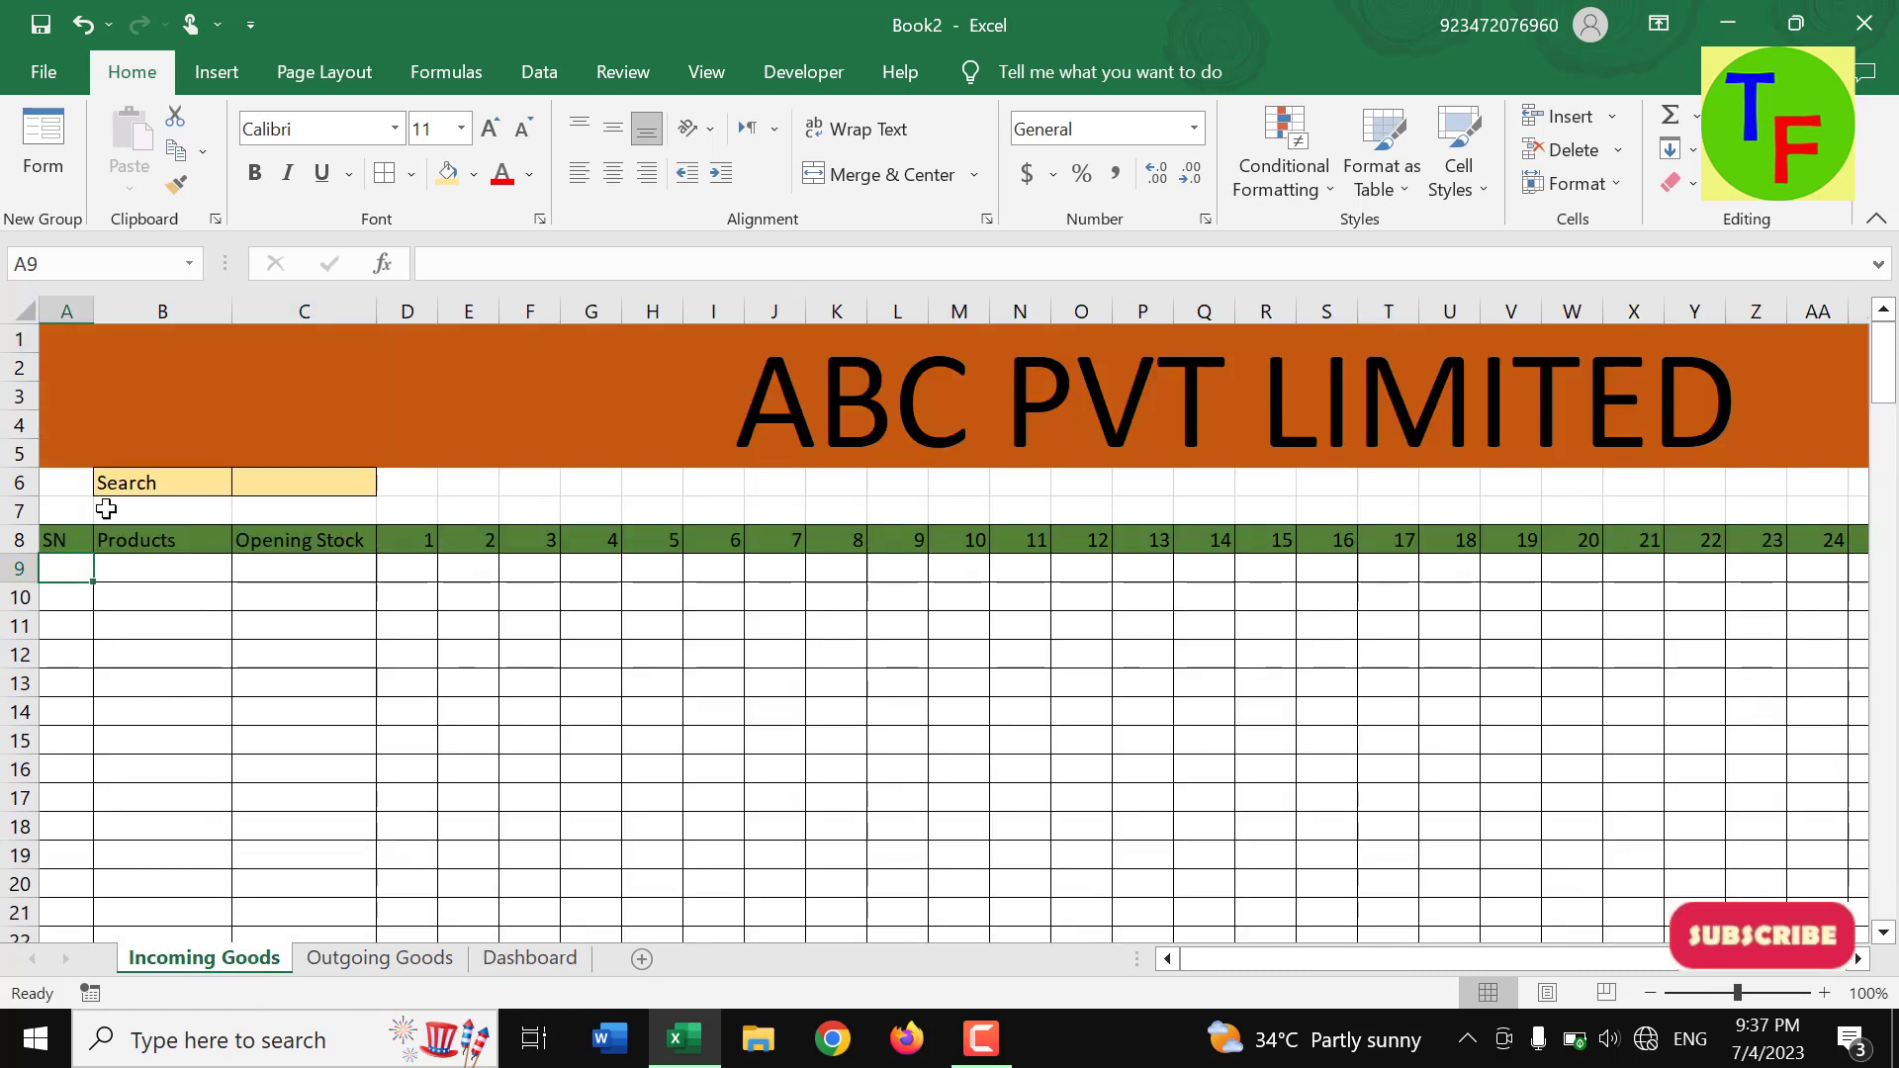
drag(94, 310, 166, 306)
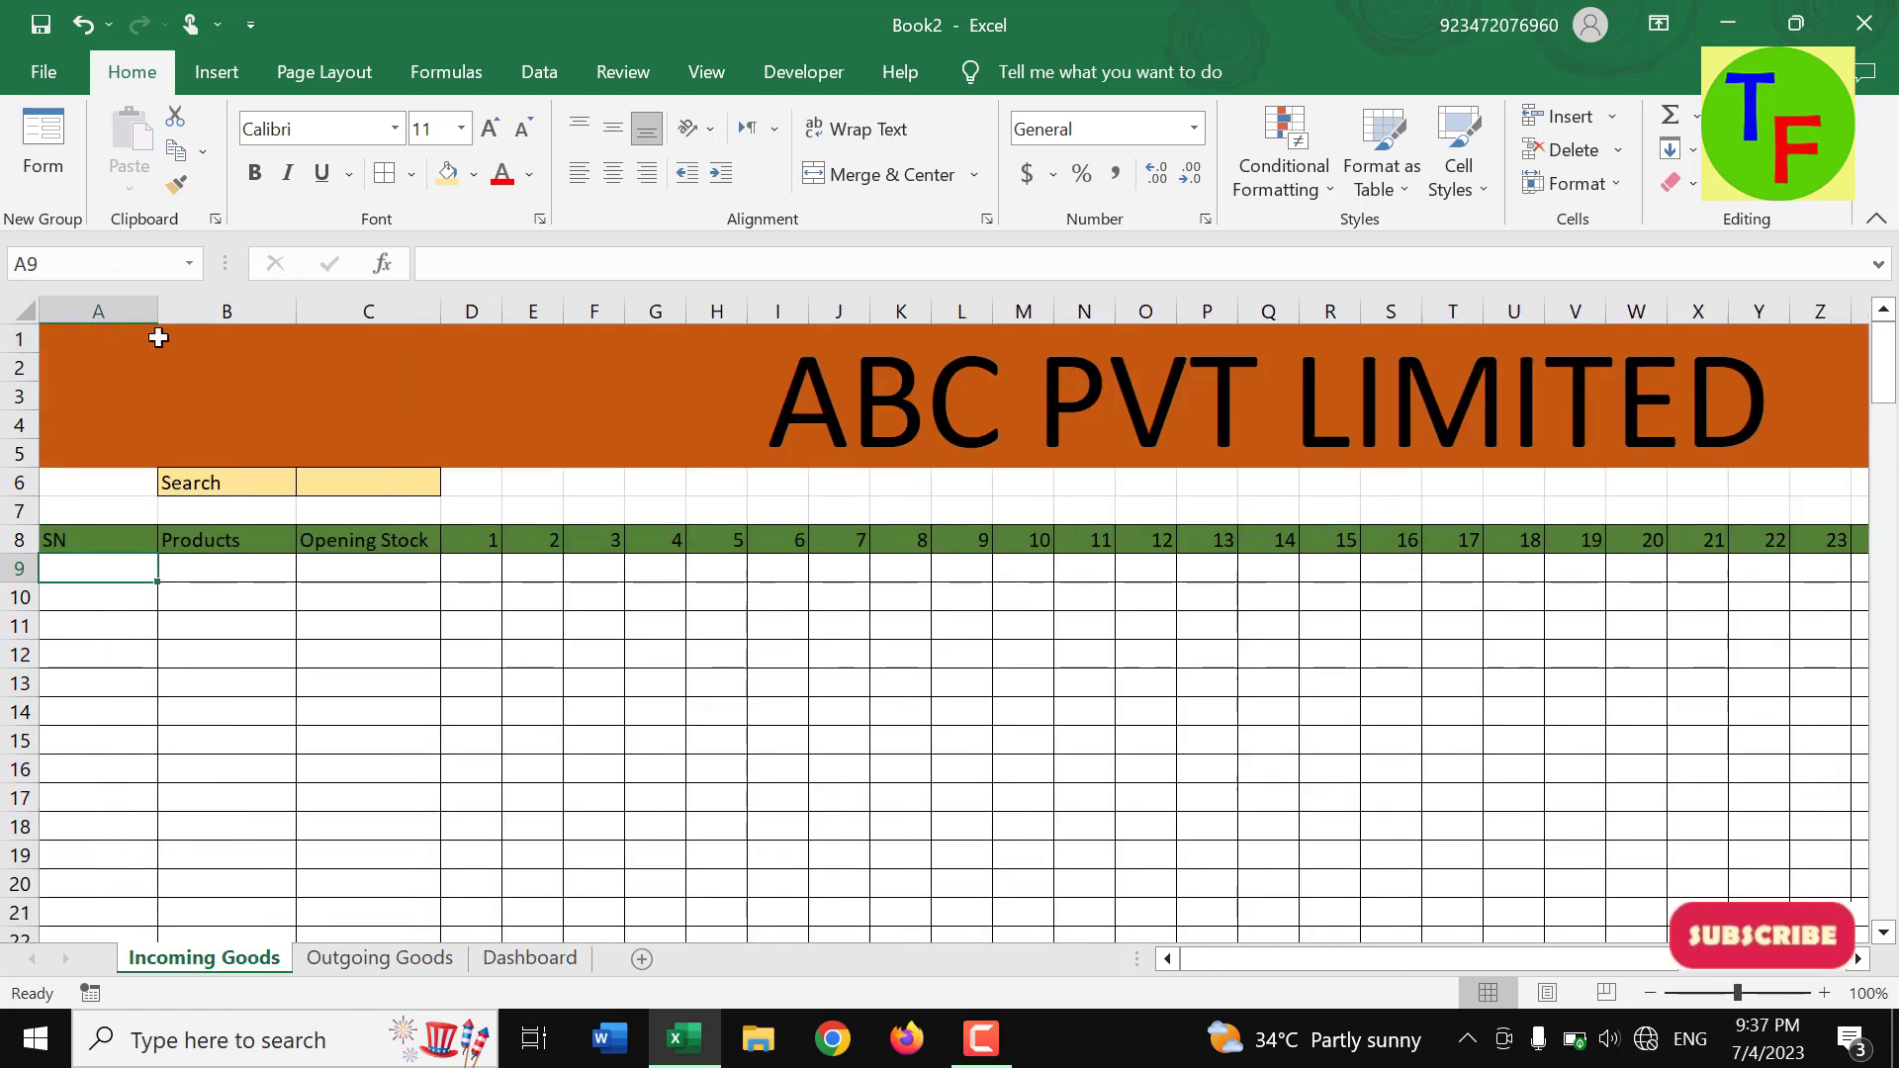
- Replace SN with Date in A8 on both sheets and widen Outgoing Goods column A
click(96, 538)
text(Da)
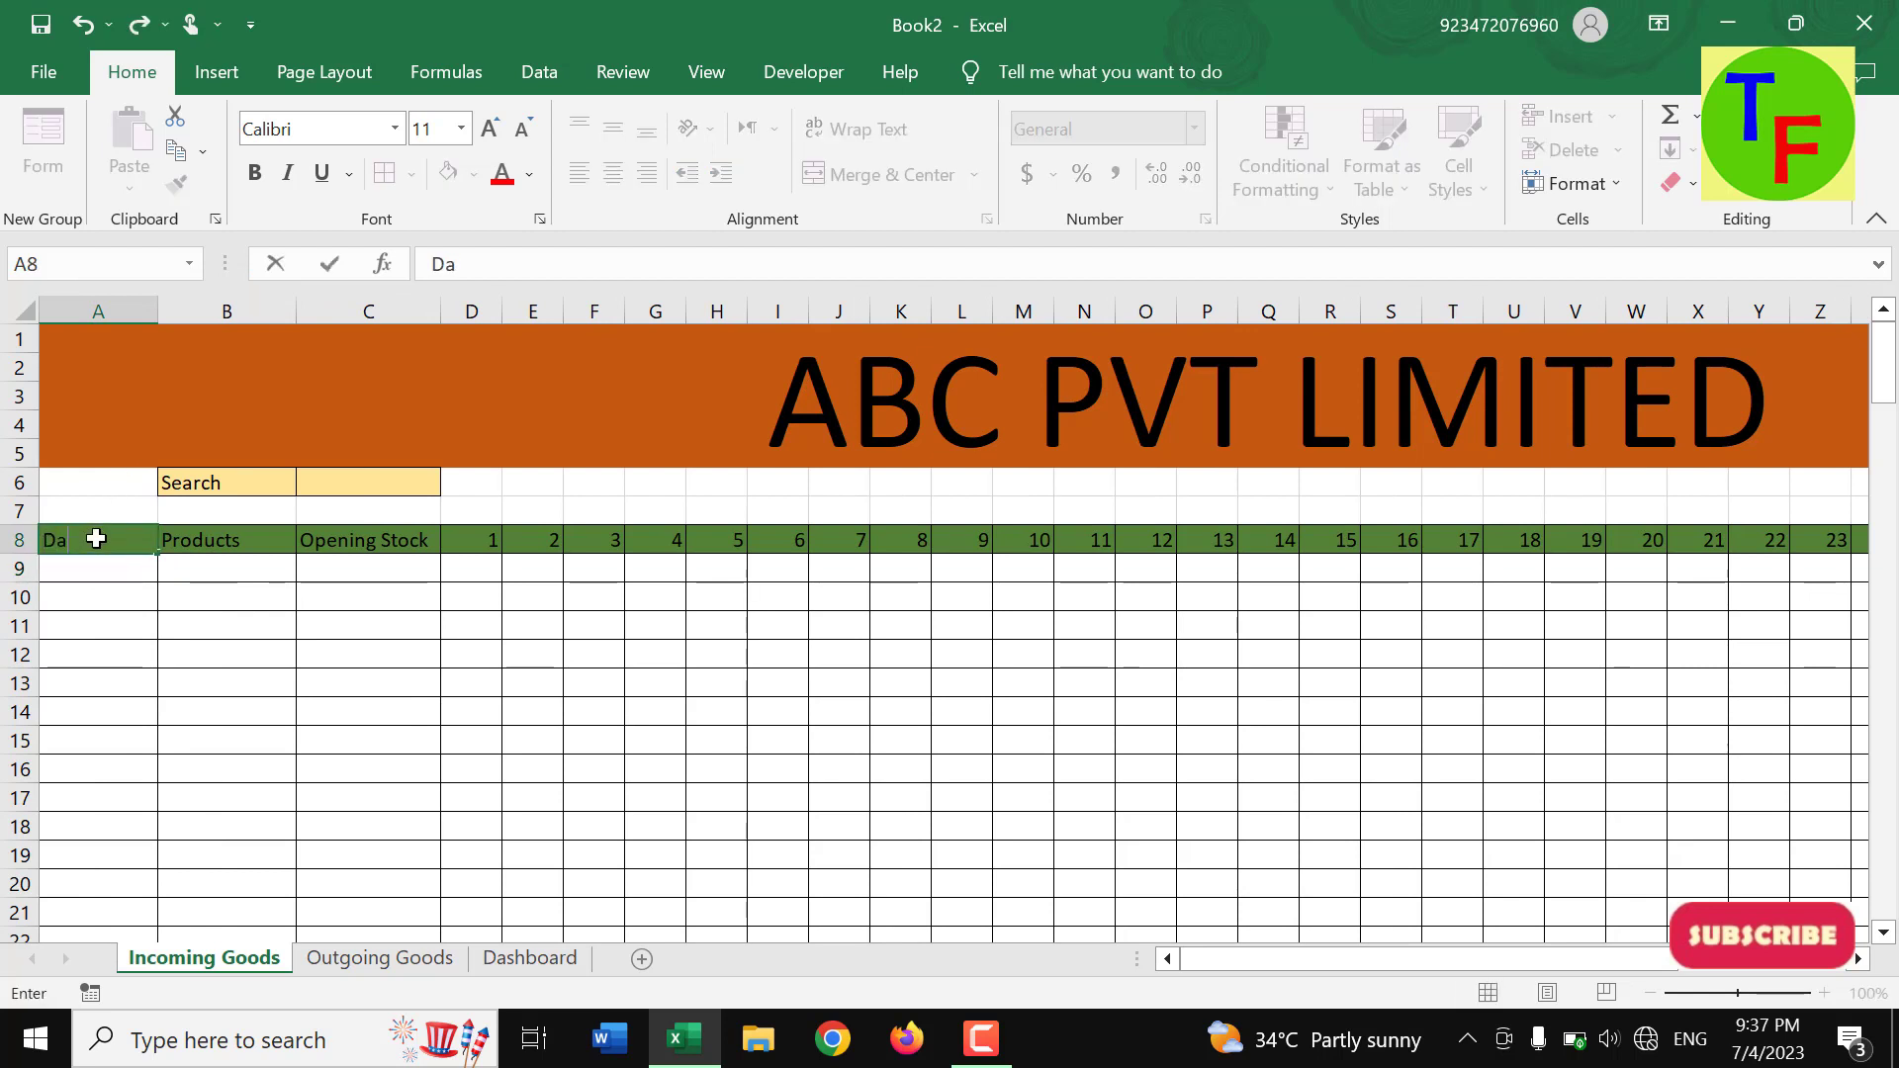
text(te)
key(Return)
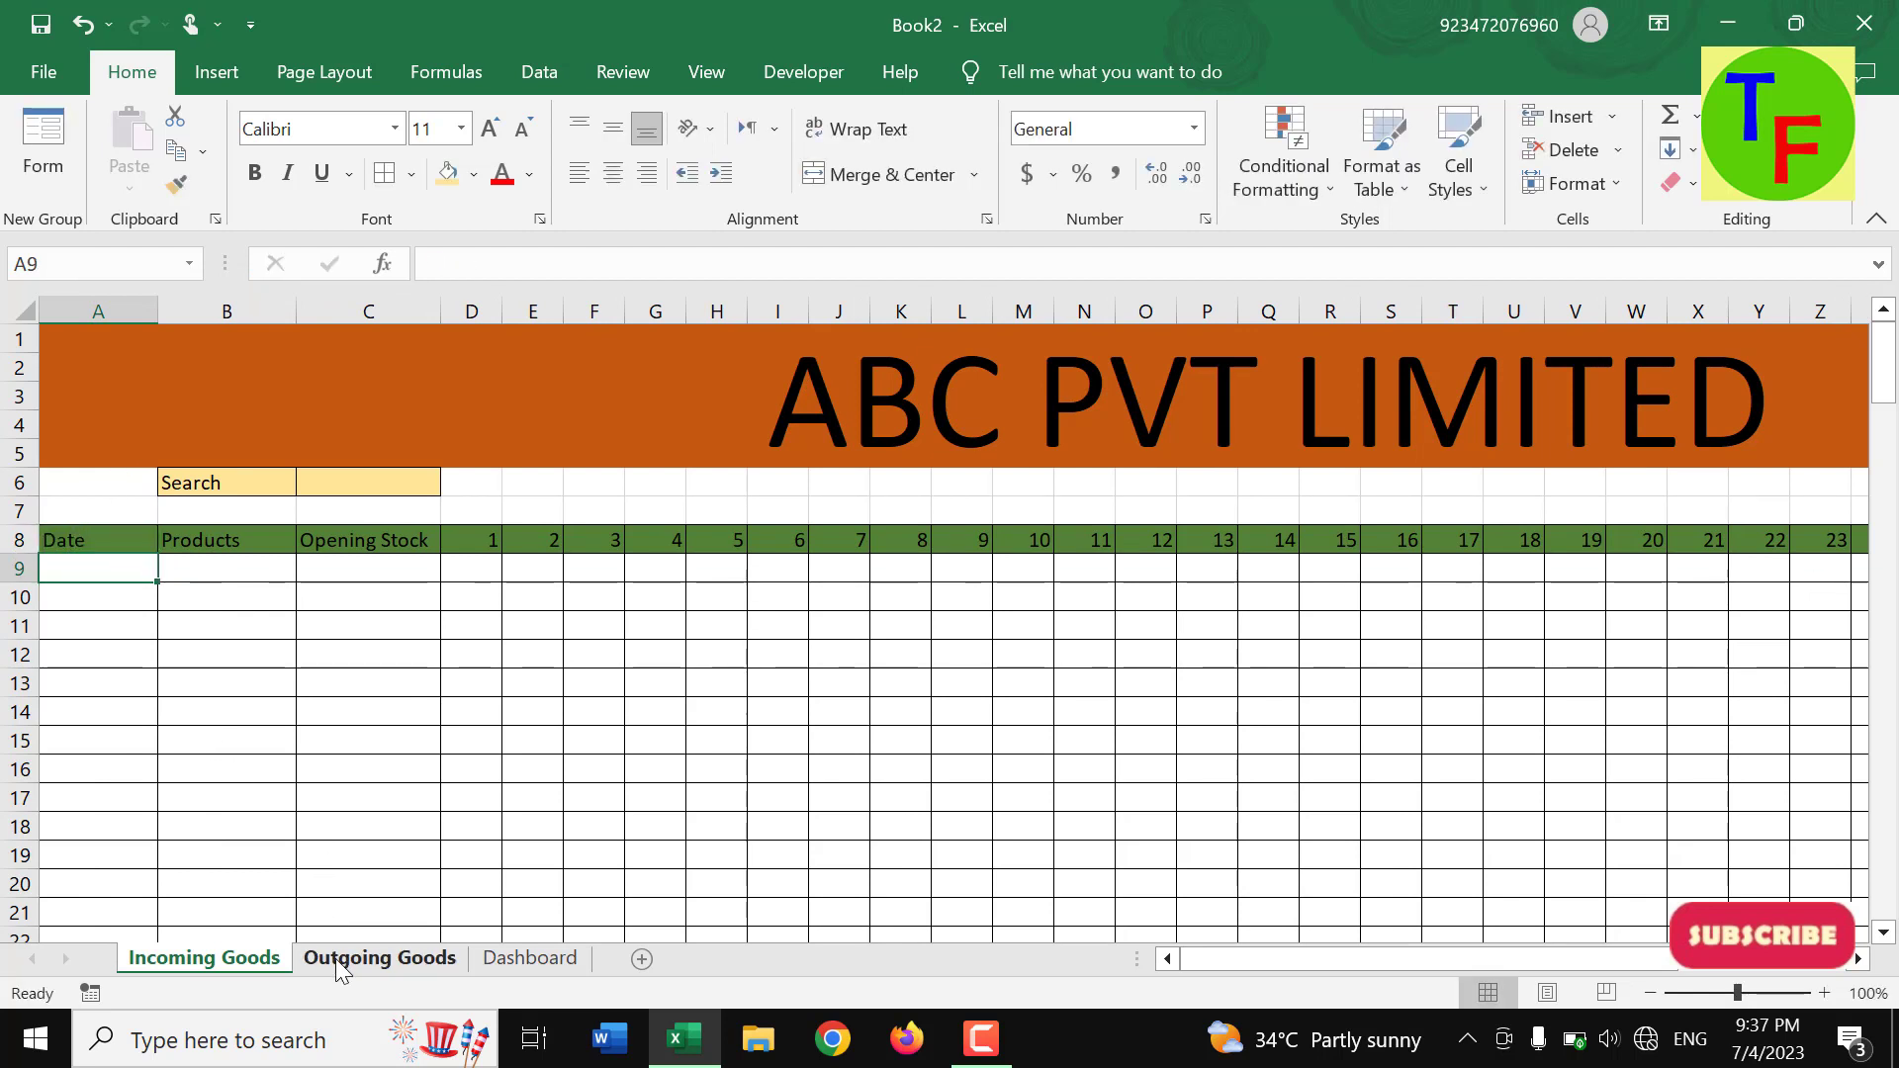
click(354, 958)
click(59, 546)
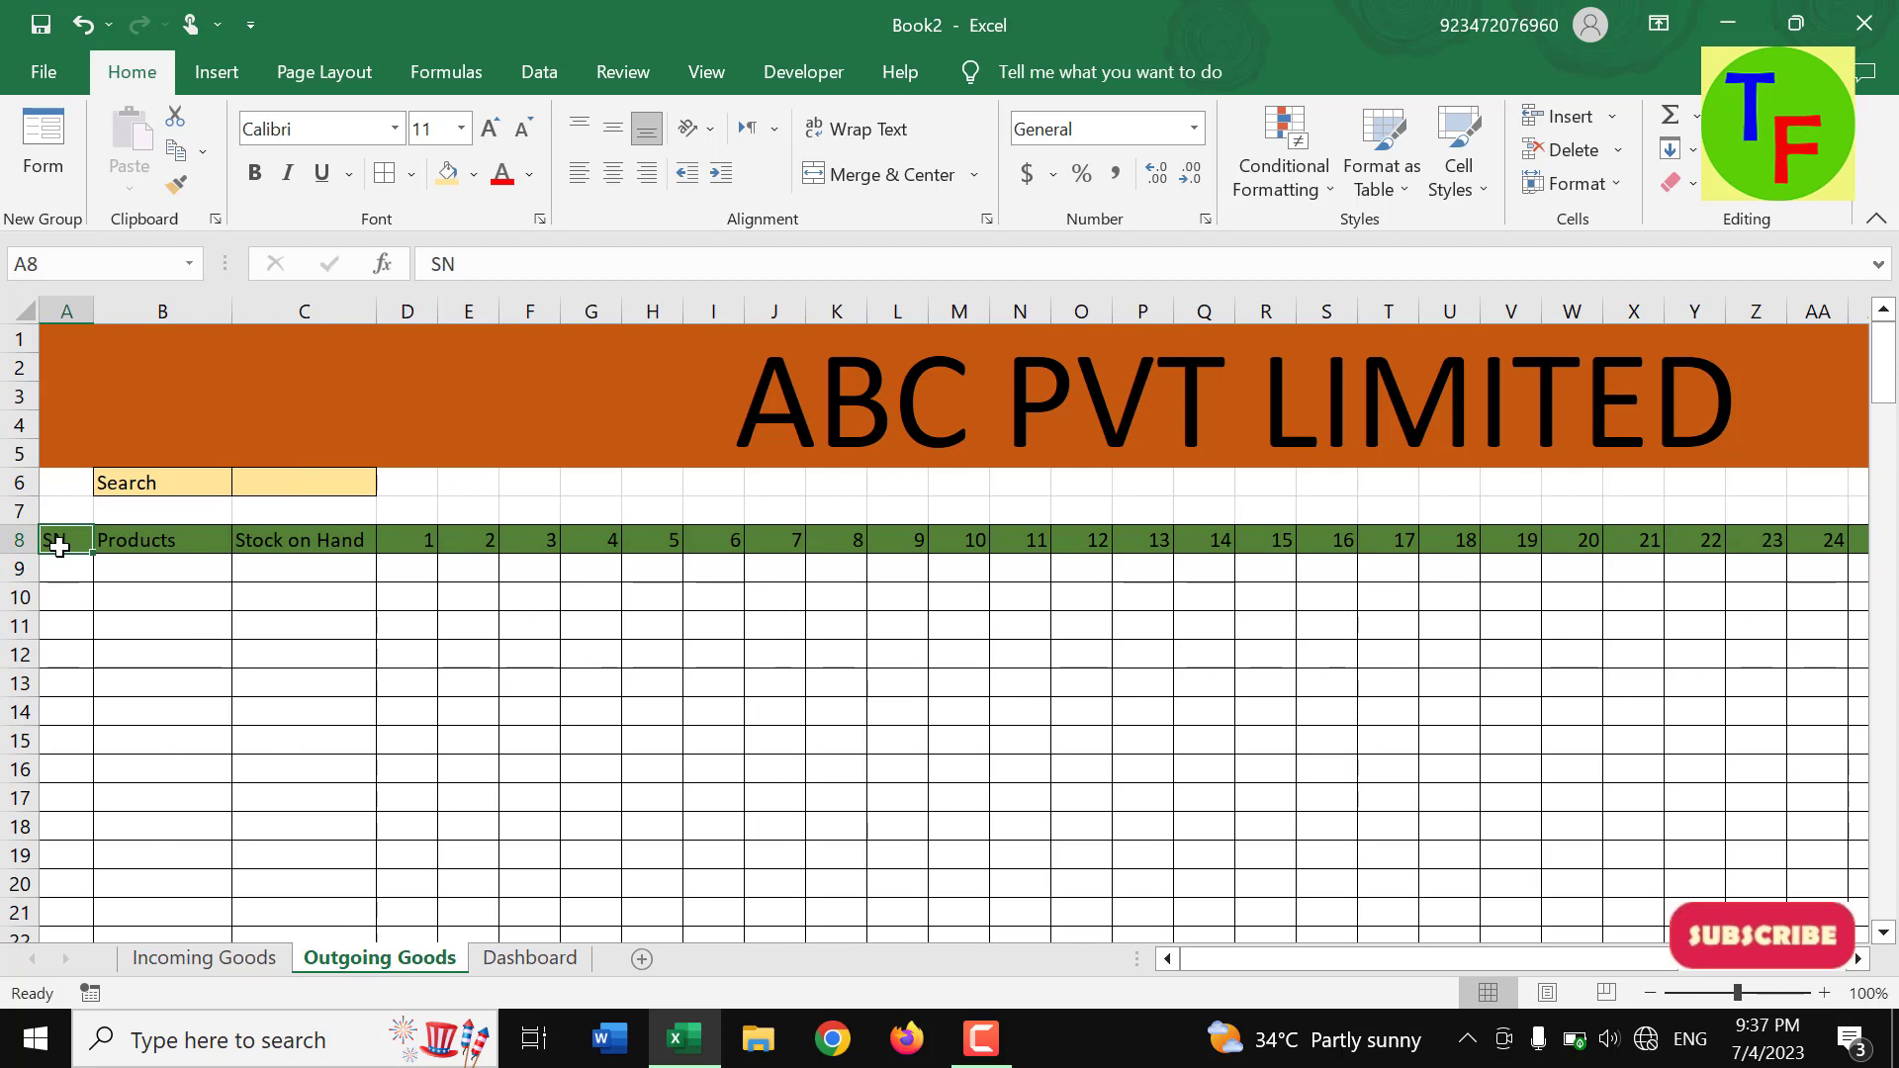
text(Date)
key(Return)
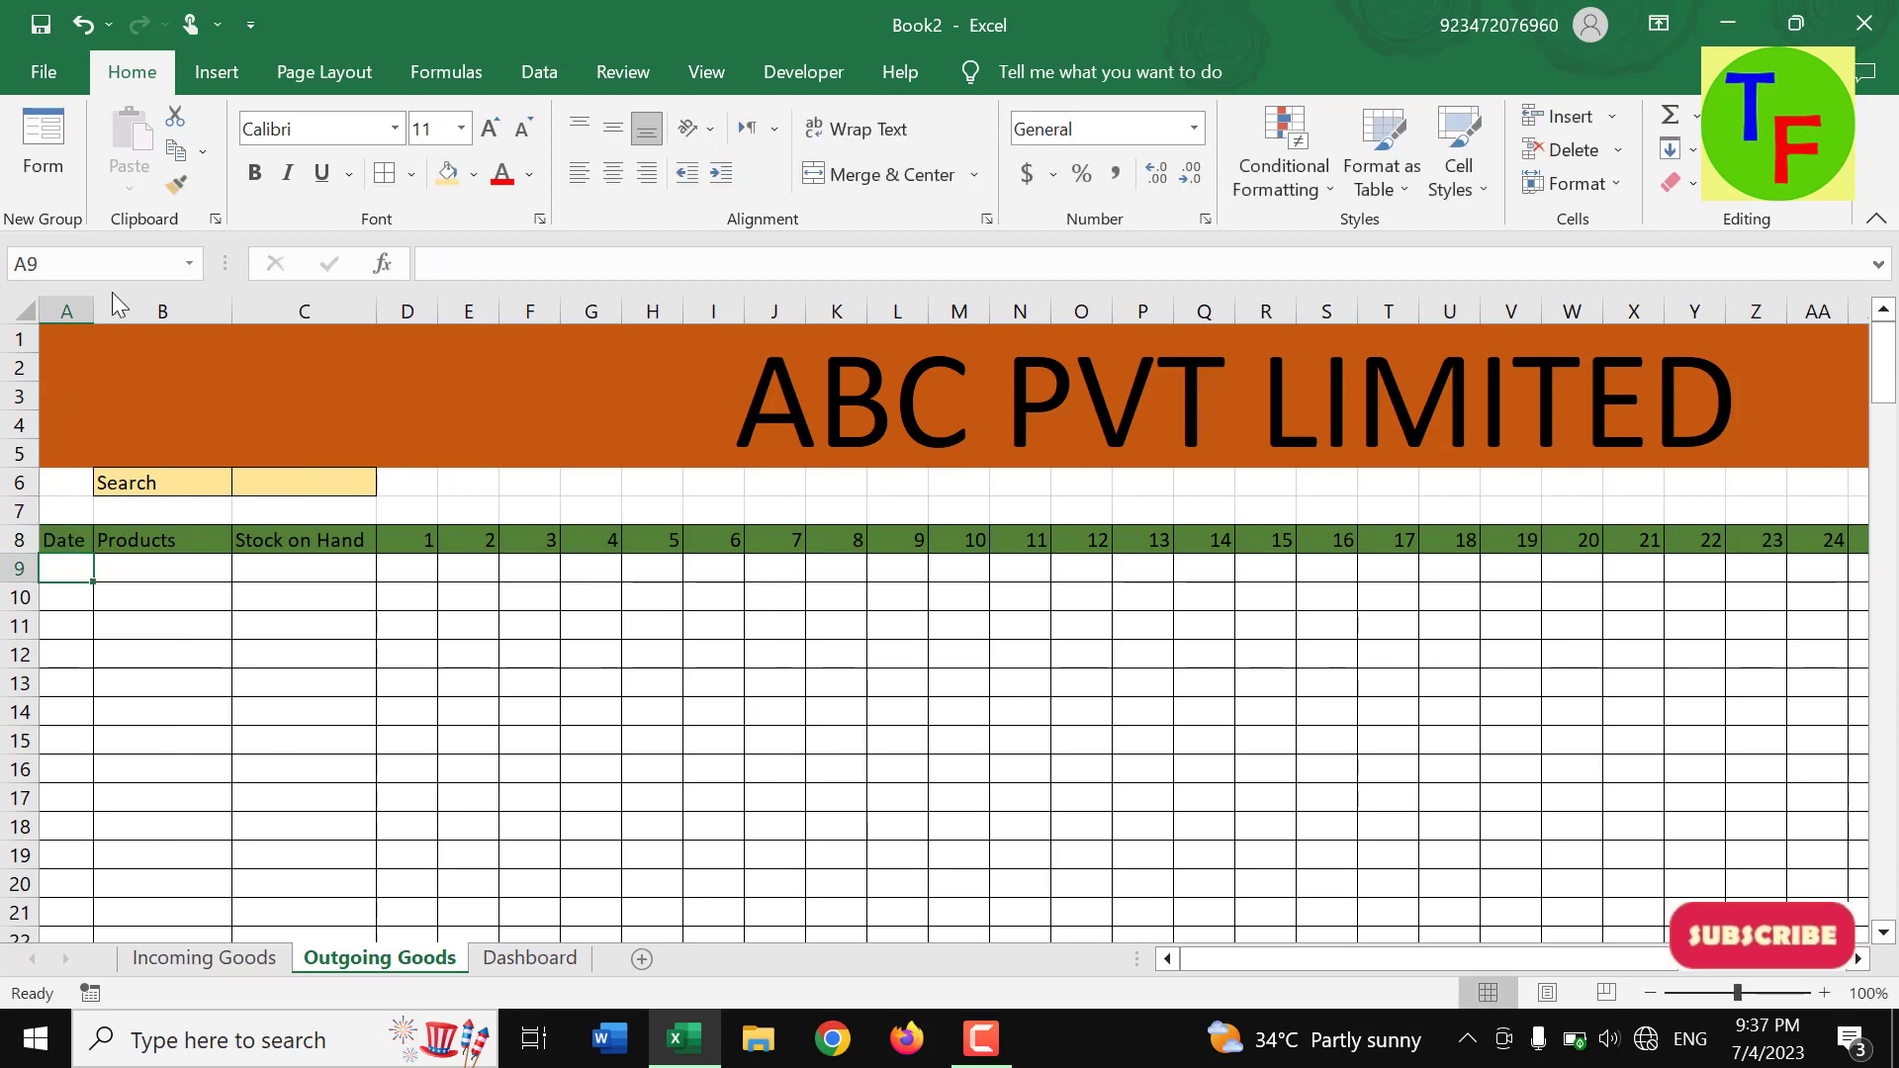
drag(94, 310, 155, 309)
- Insert a blank column before Products, then undo it and return to Incoming Goods
click(195, 306)
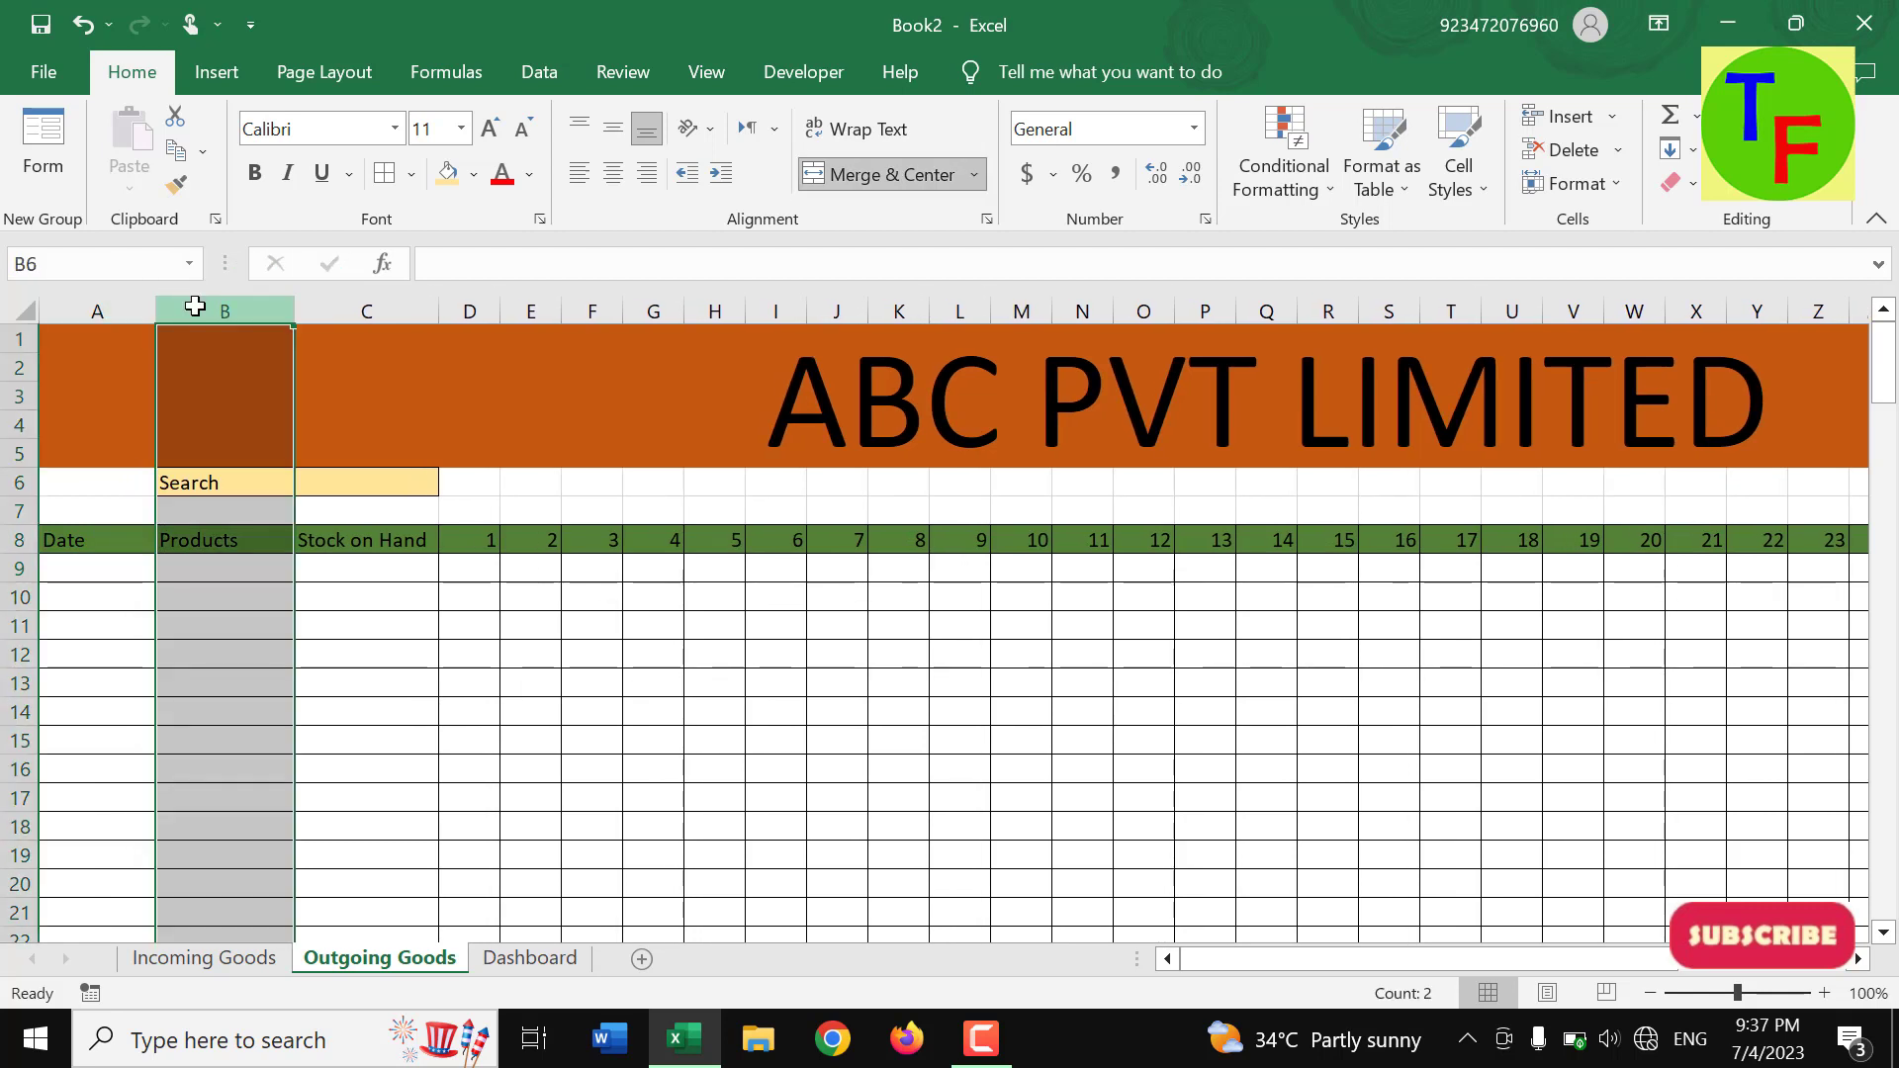
key(ctrl+shift+plus)
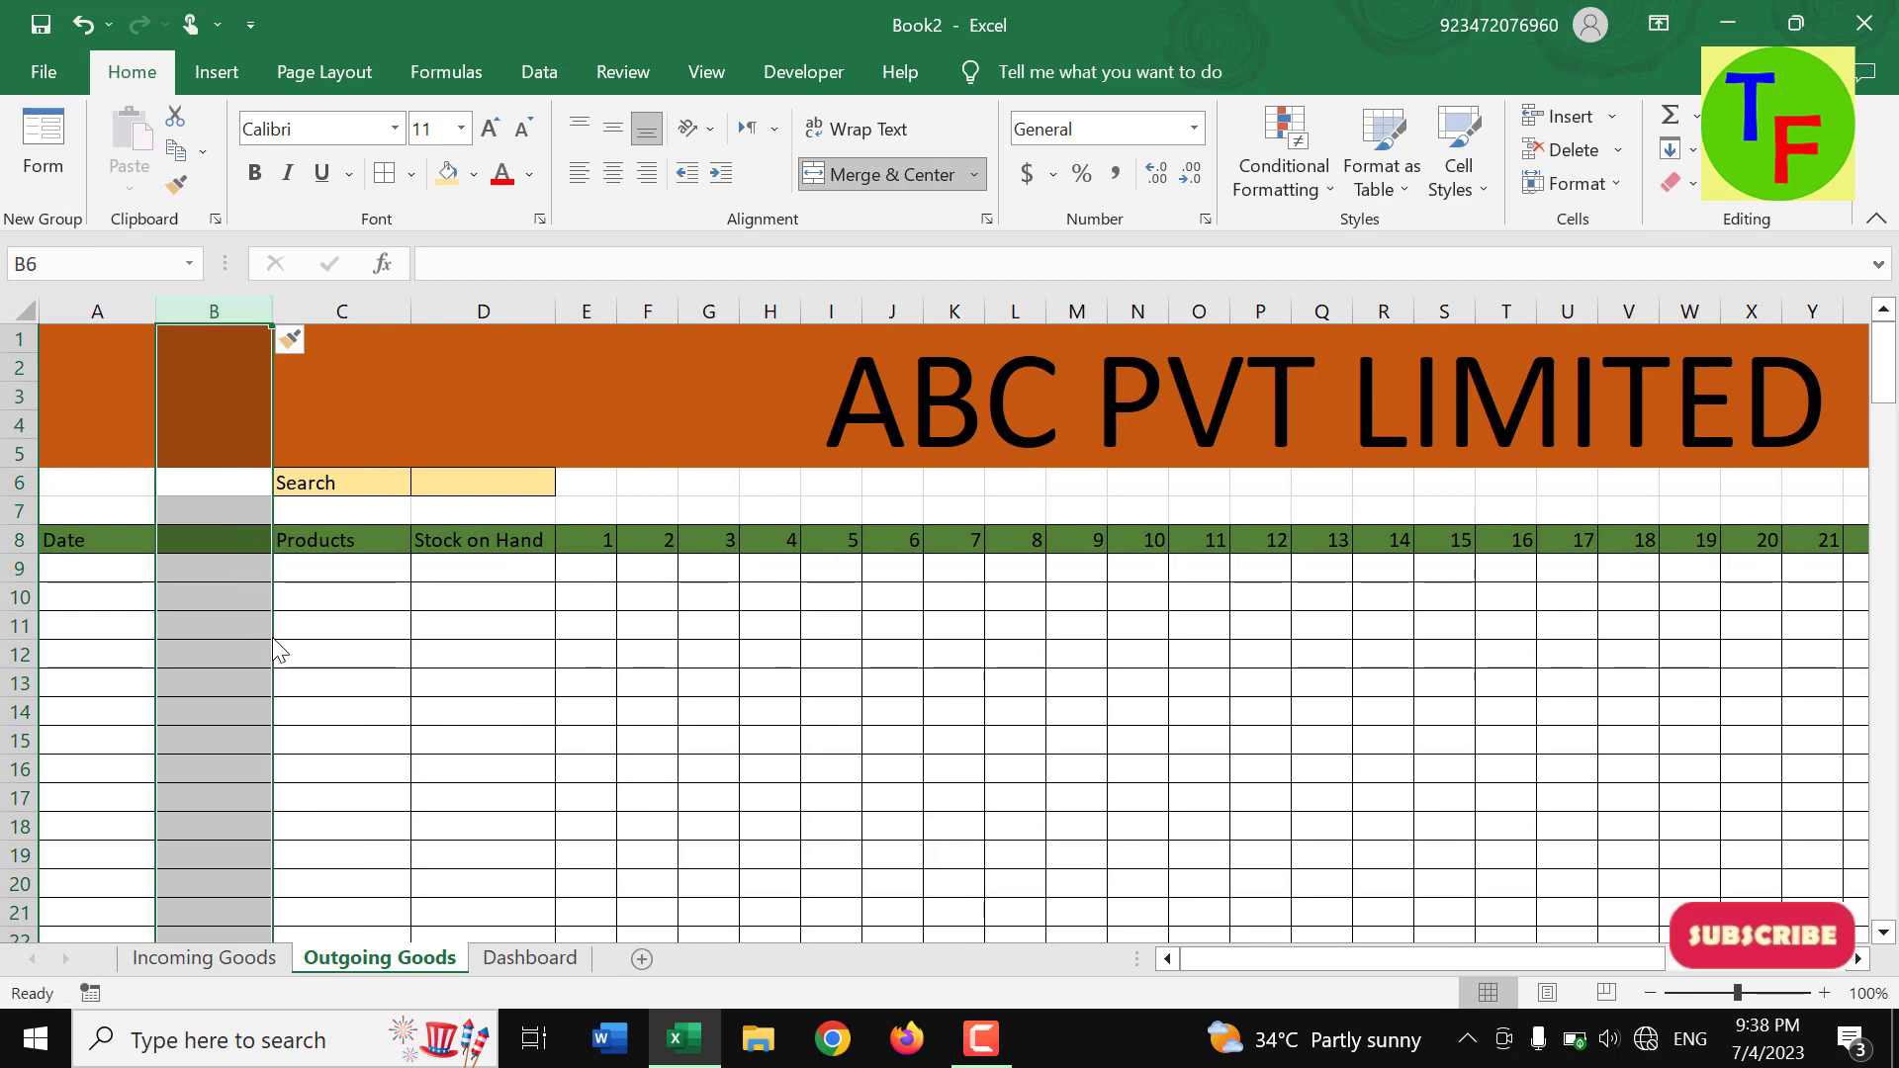
click(223, 539)
text(SN)
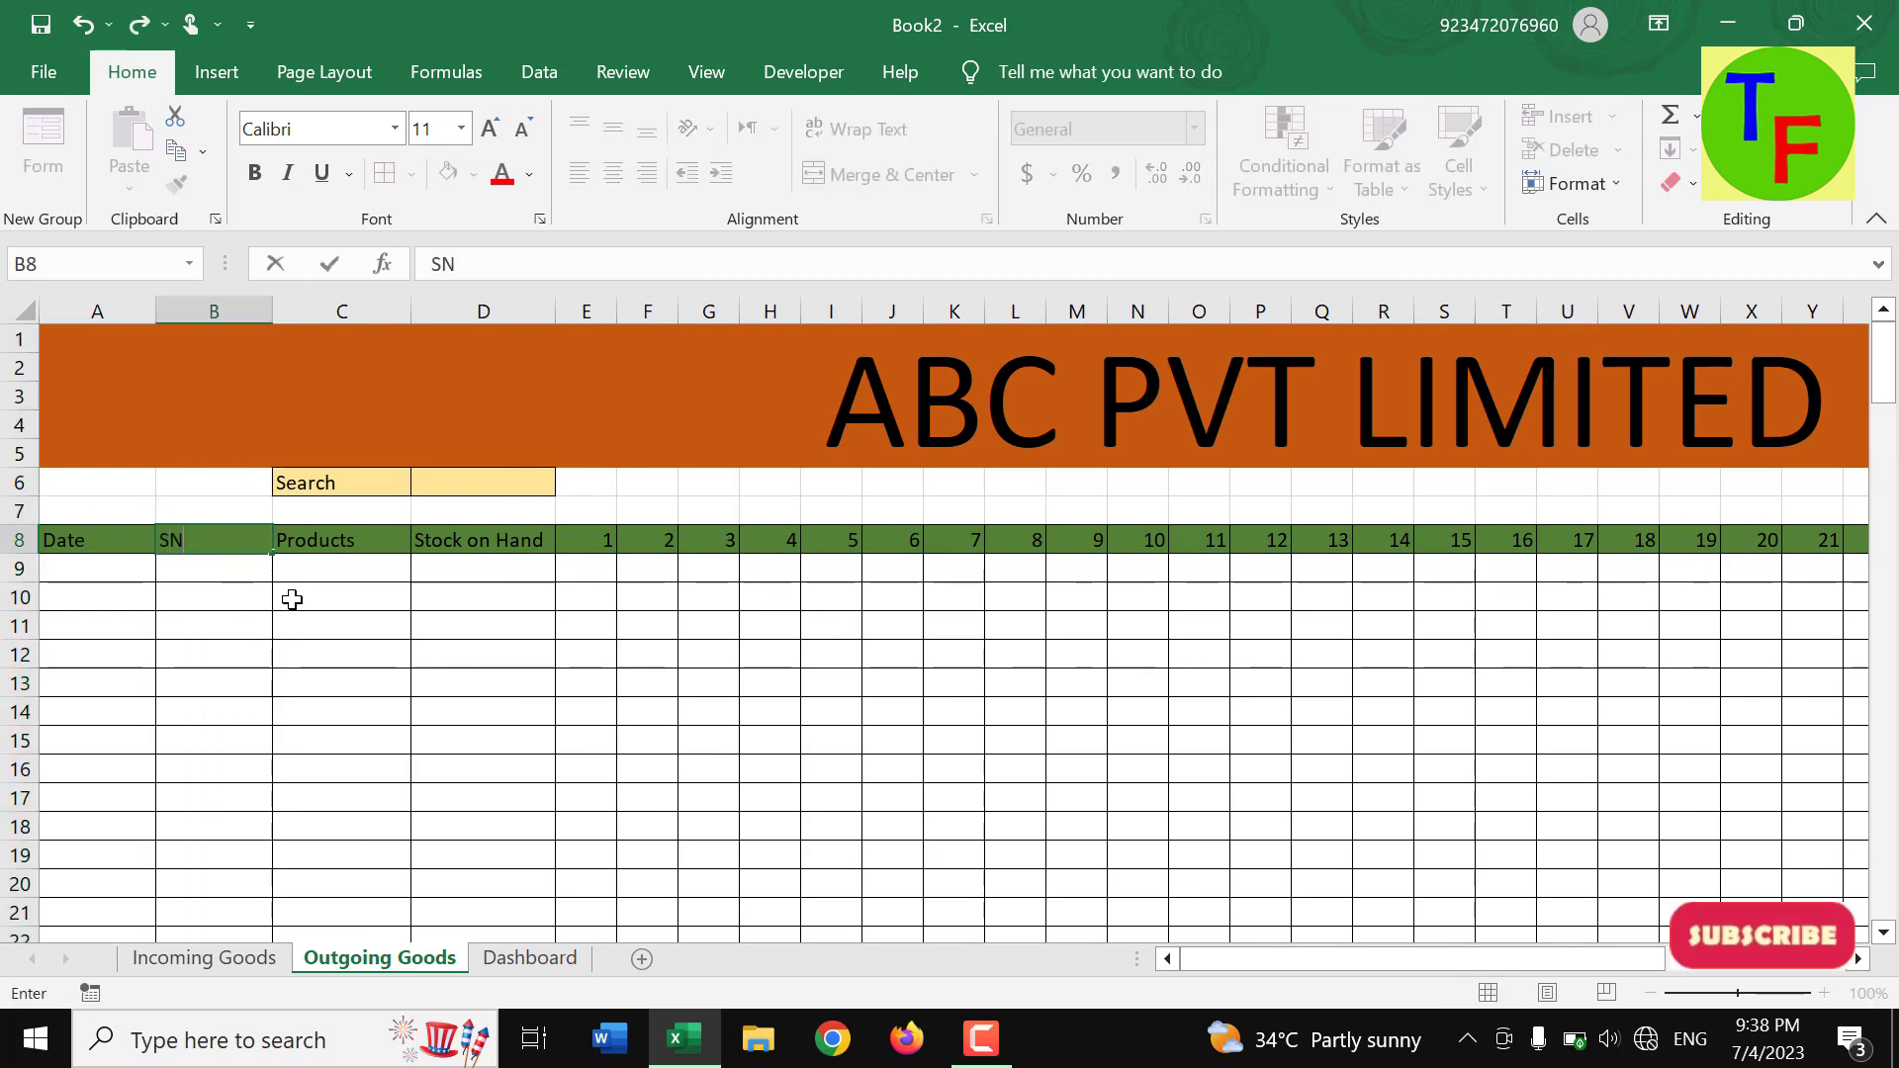
key(Escape)
key(ctrl+z)
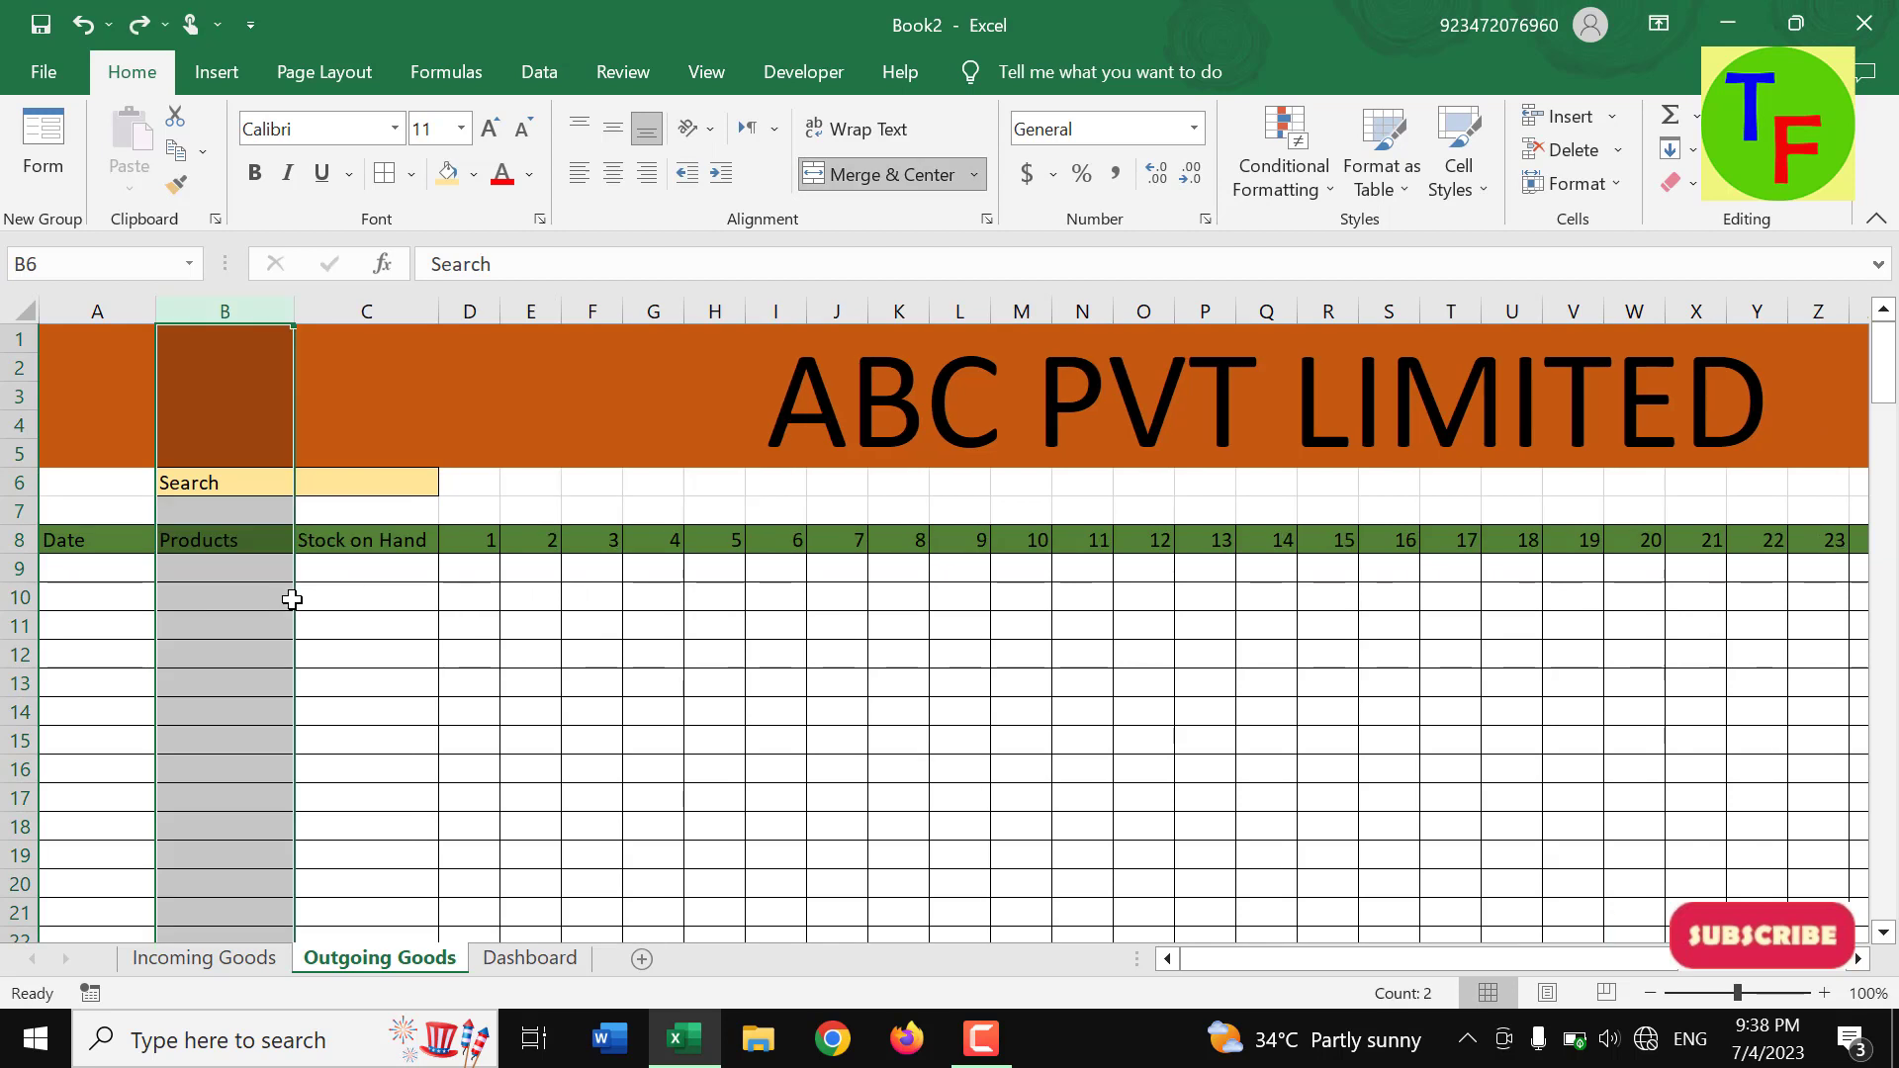
click(357, 581)
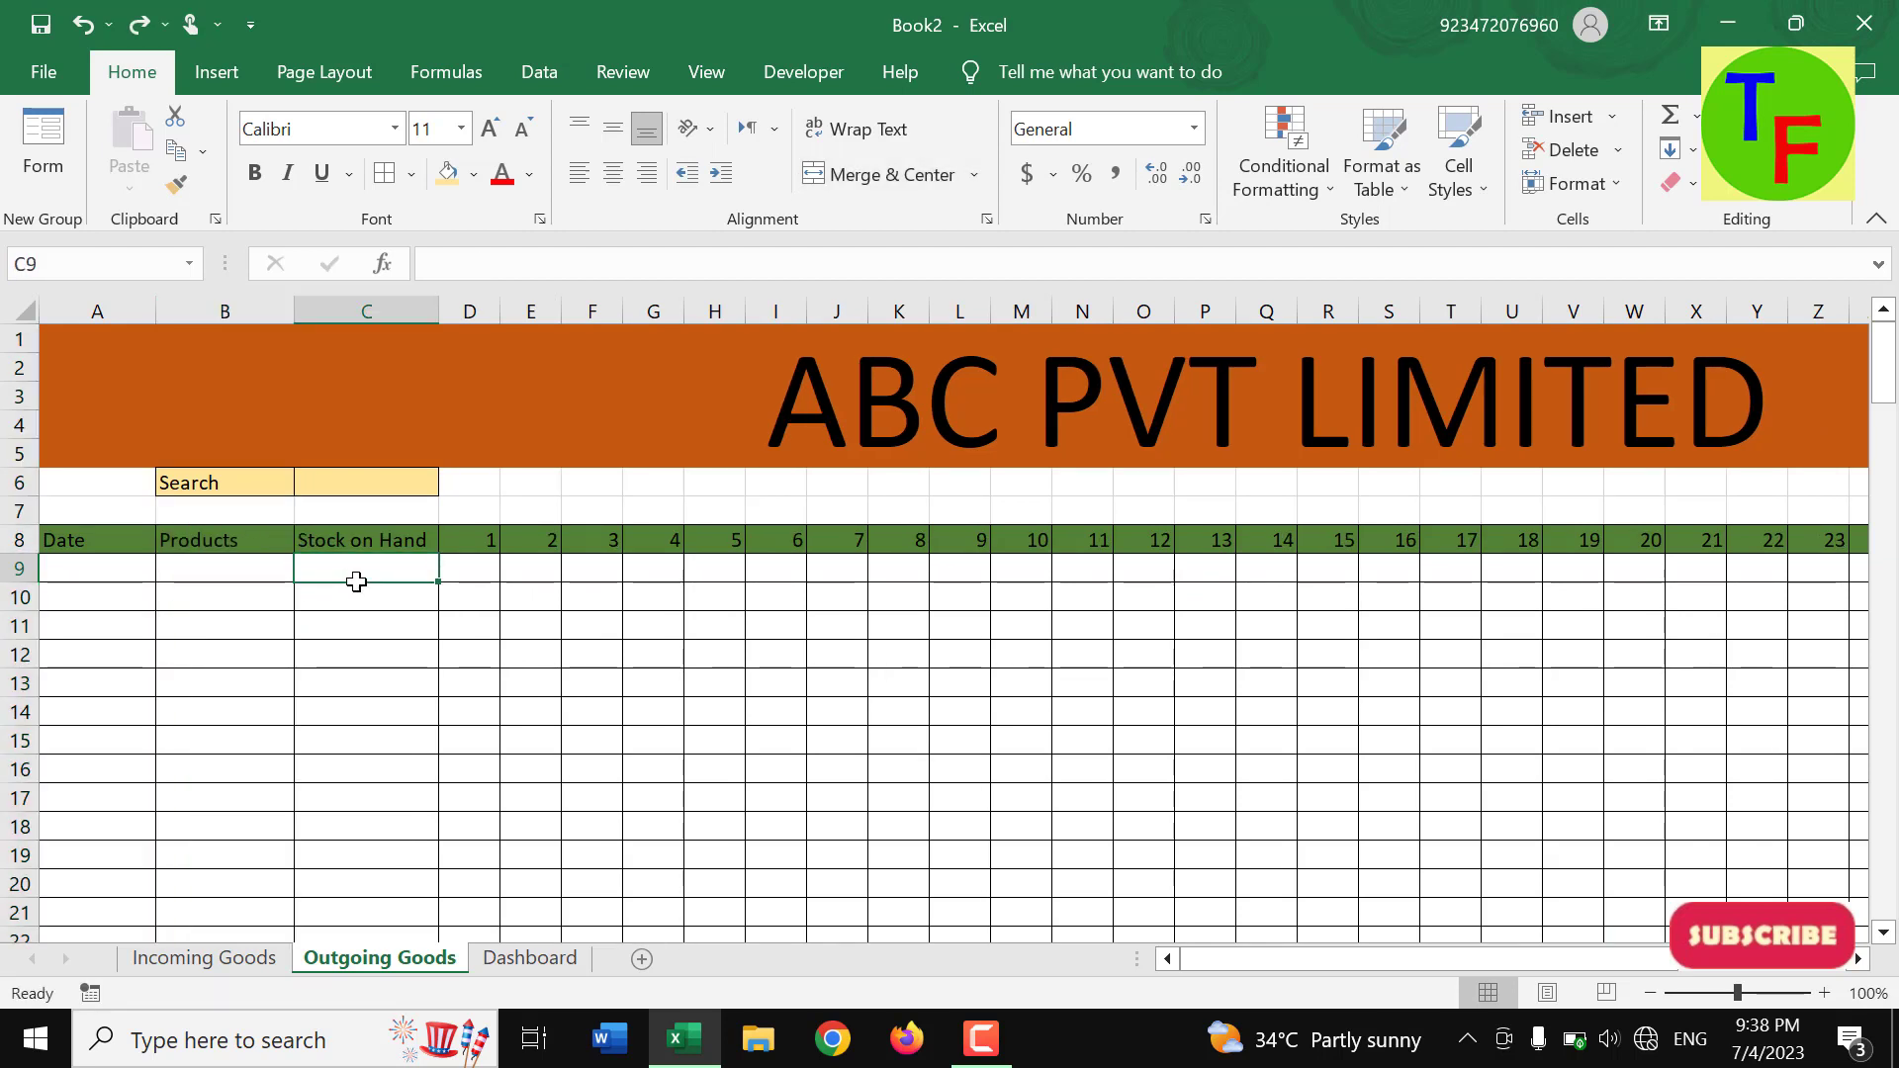
click(120, 577)
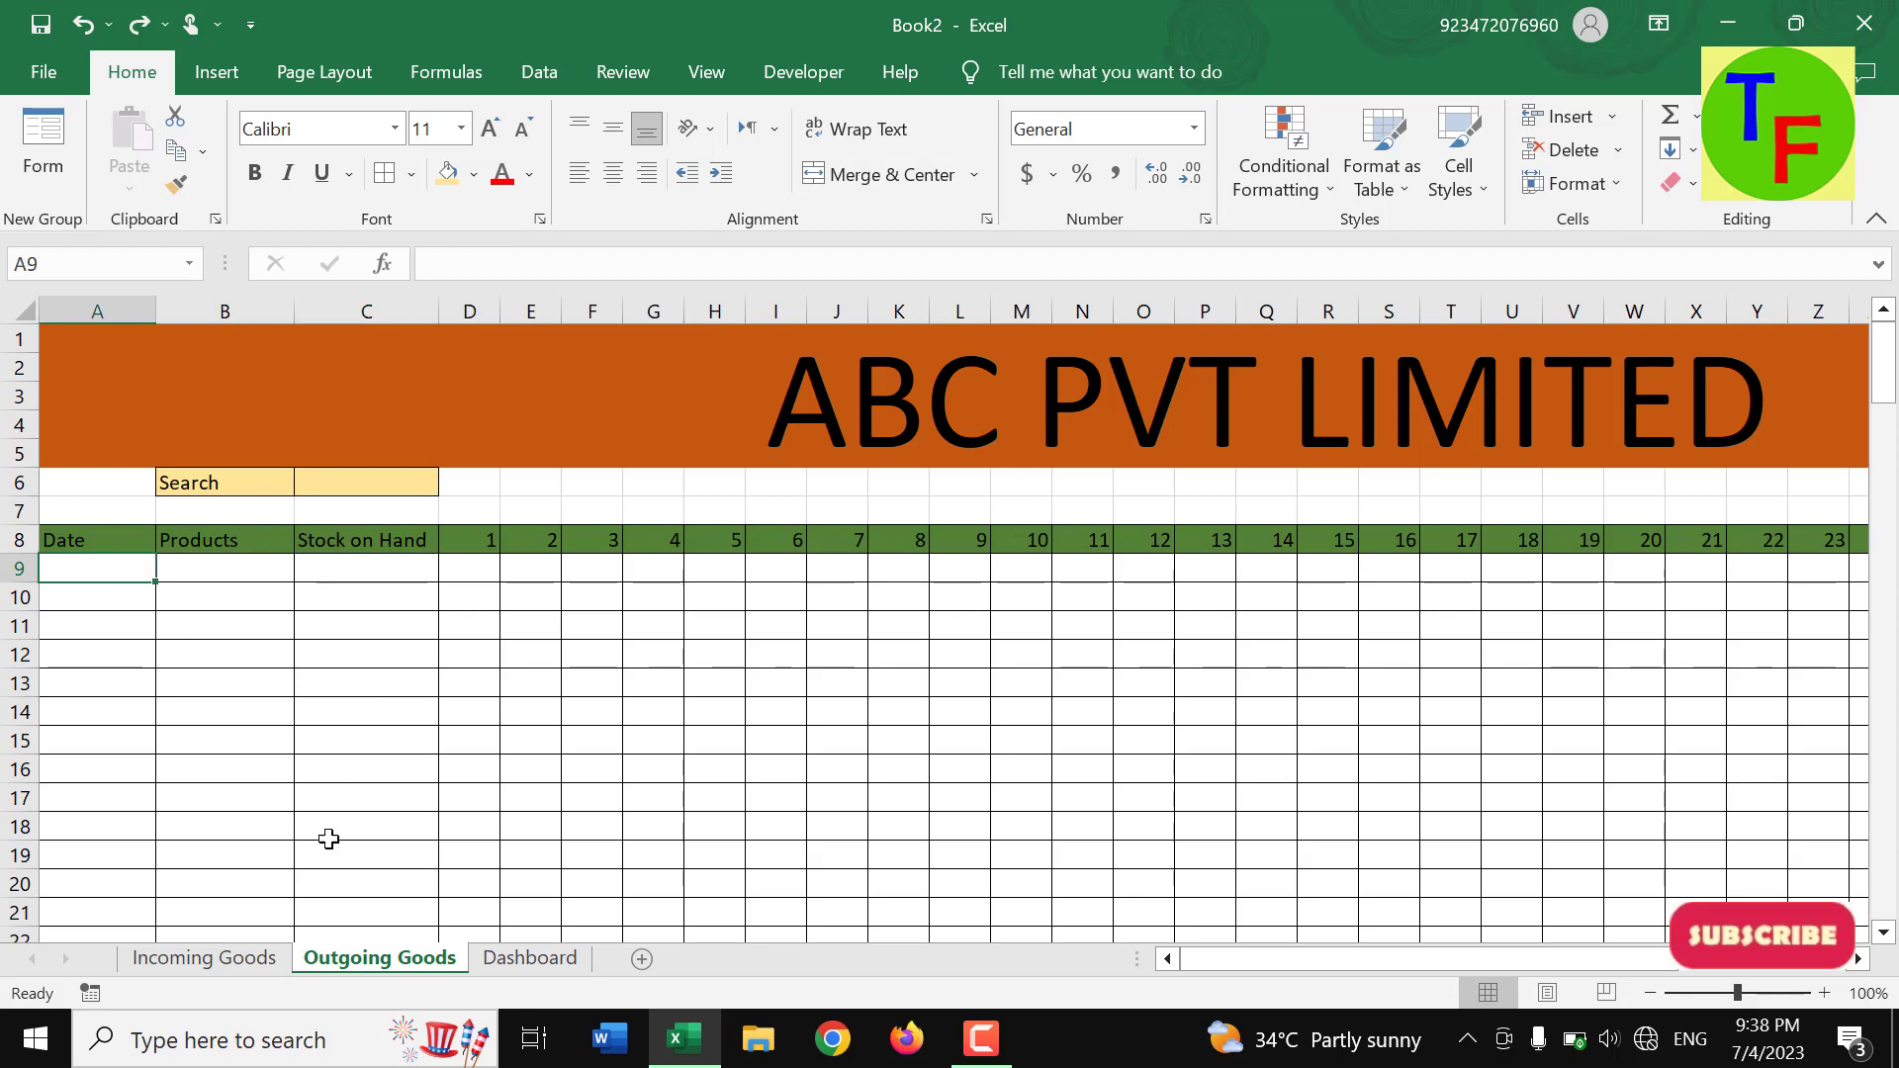
click(242, 958)
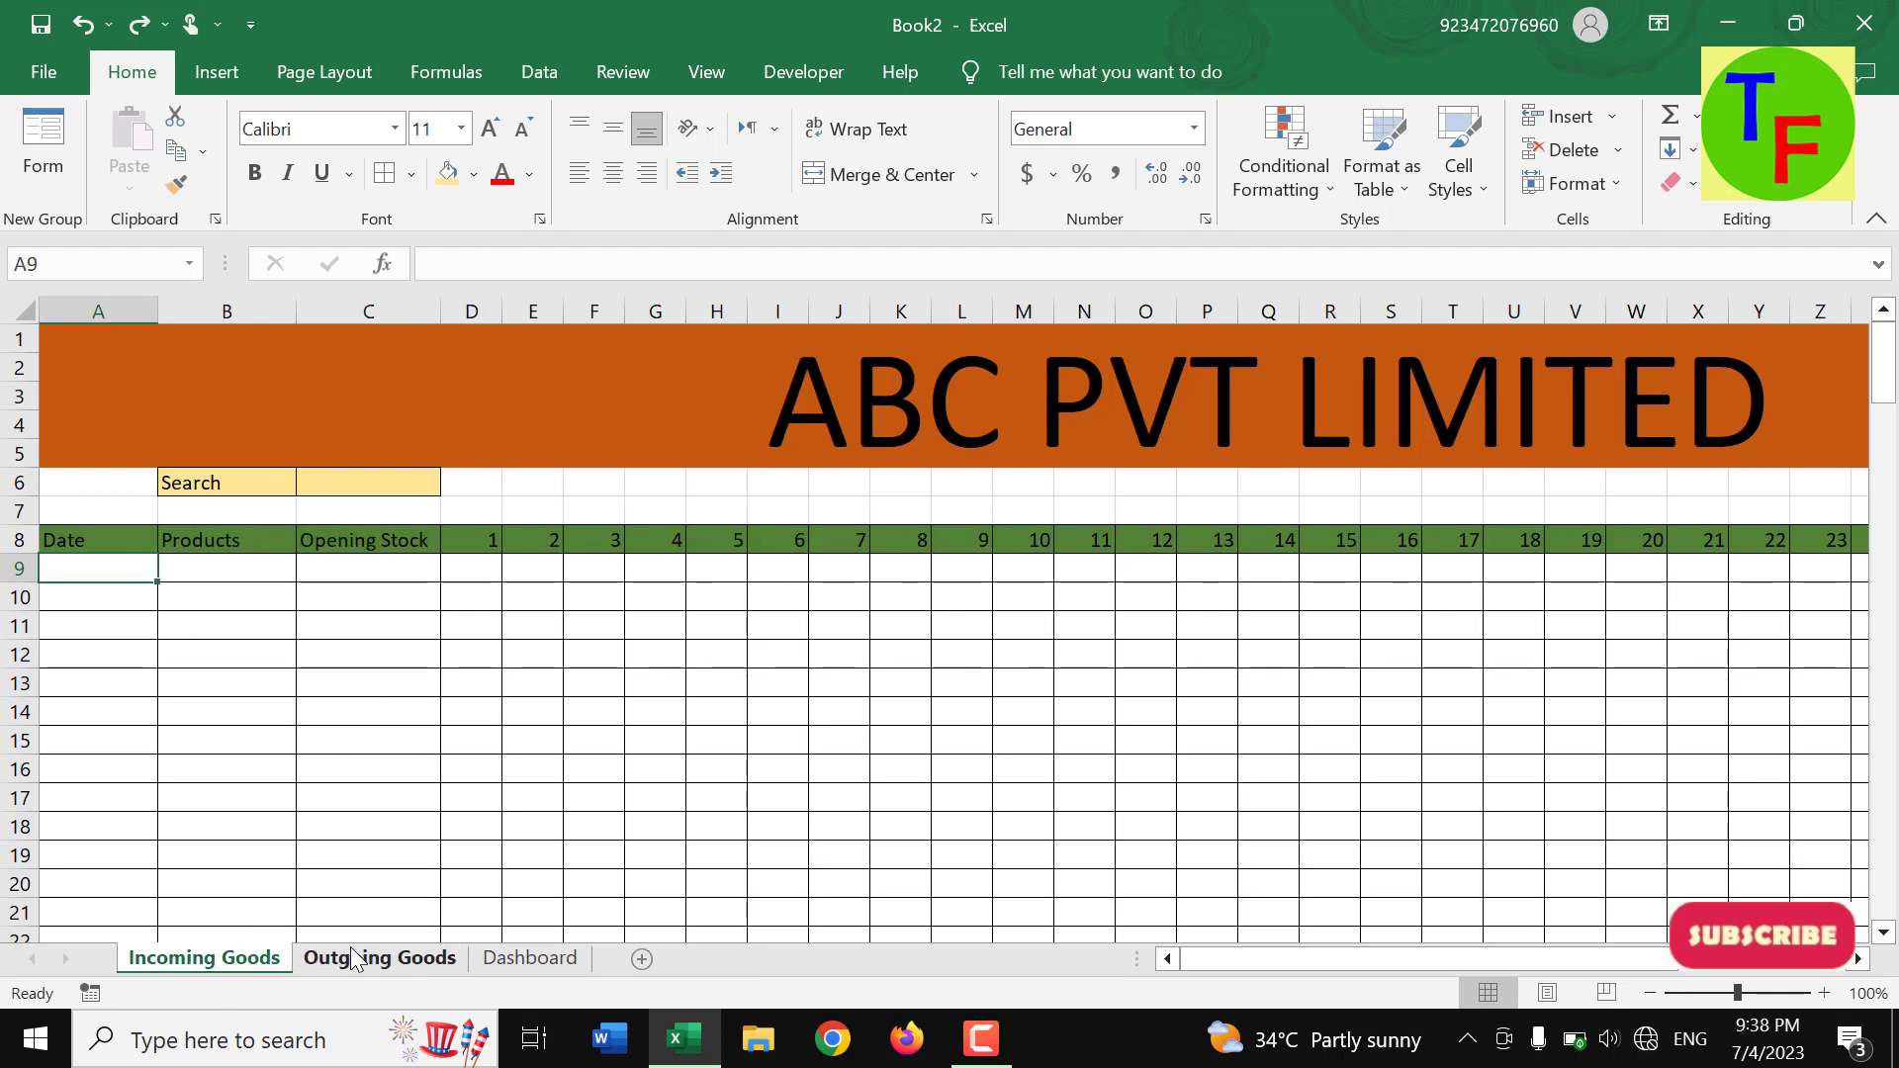
- Enter today's date in A9 and Lenovo Laptop in B9, widening the Products column
click(353, 960)
click(252, 969)
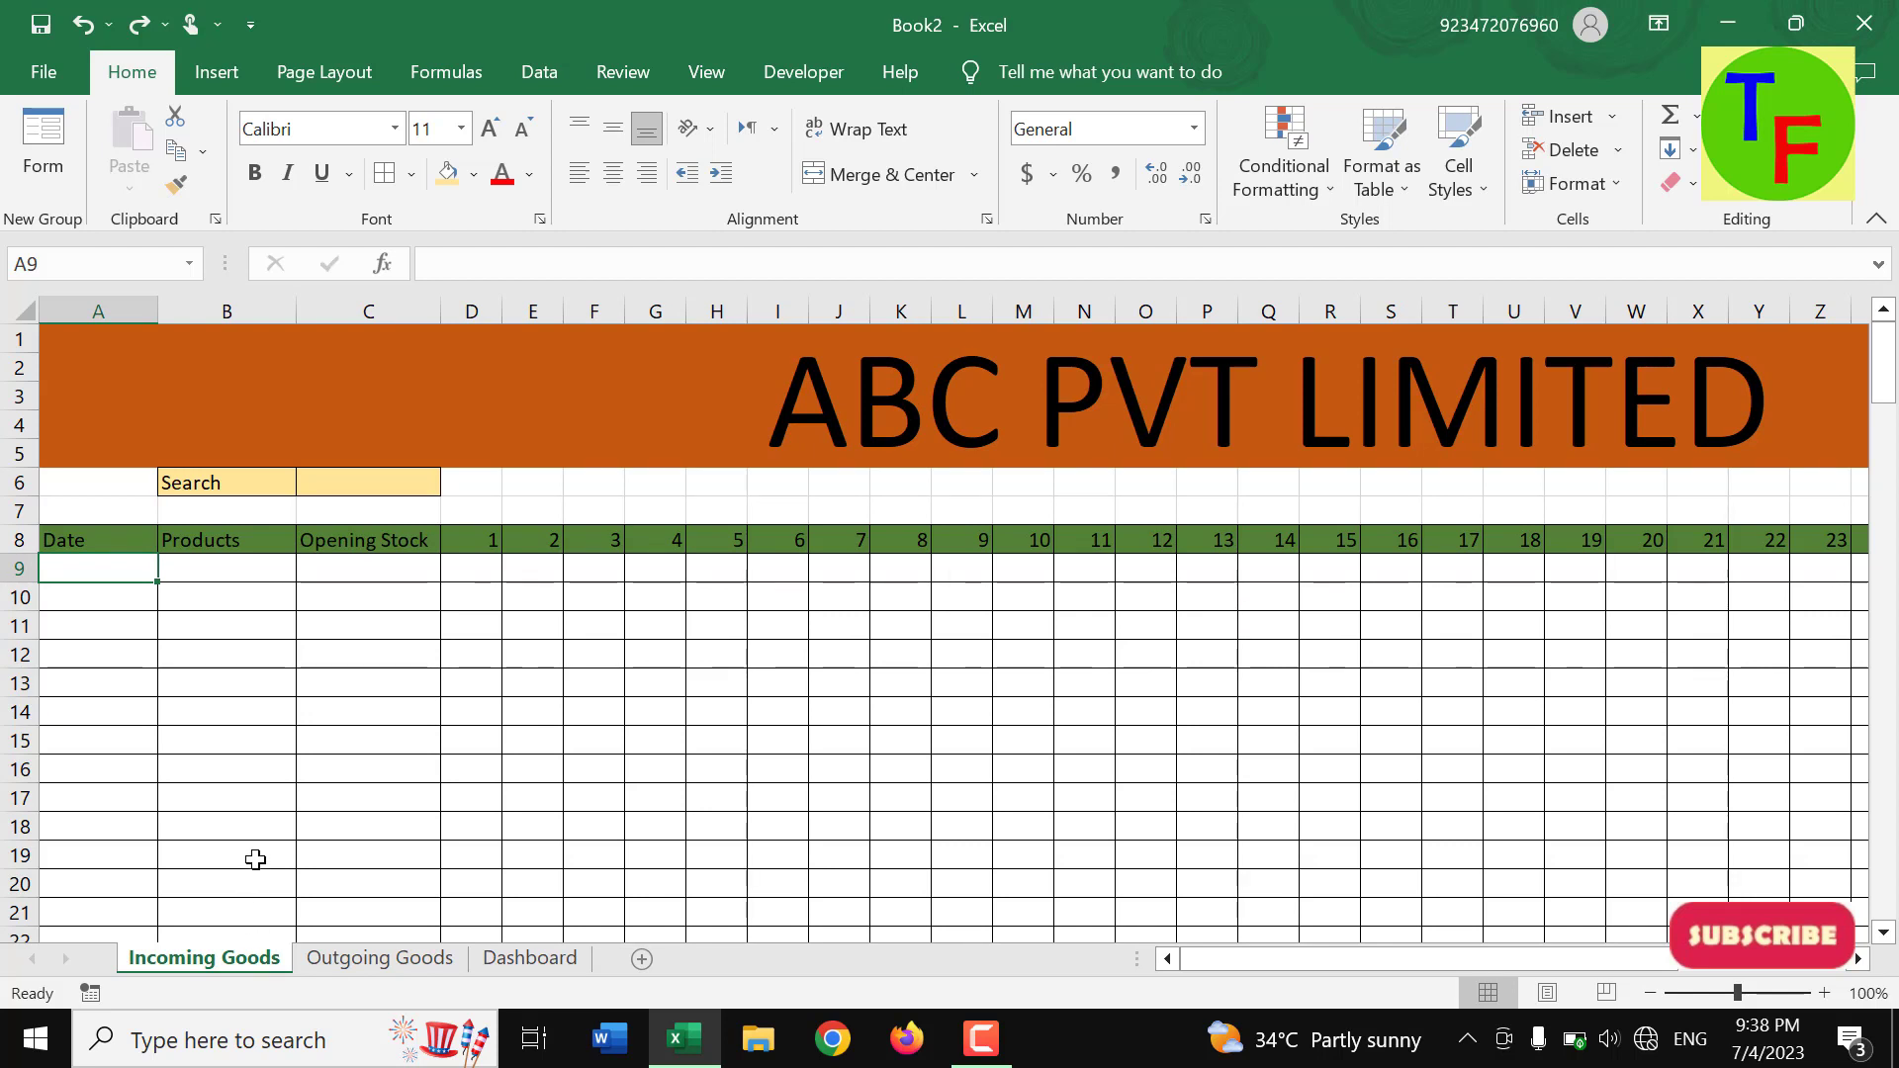
key(ctrl+semicolon)
key(Return)
key(Up)
key(Right)
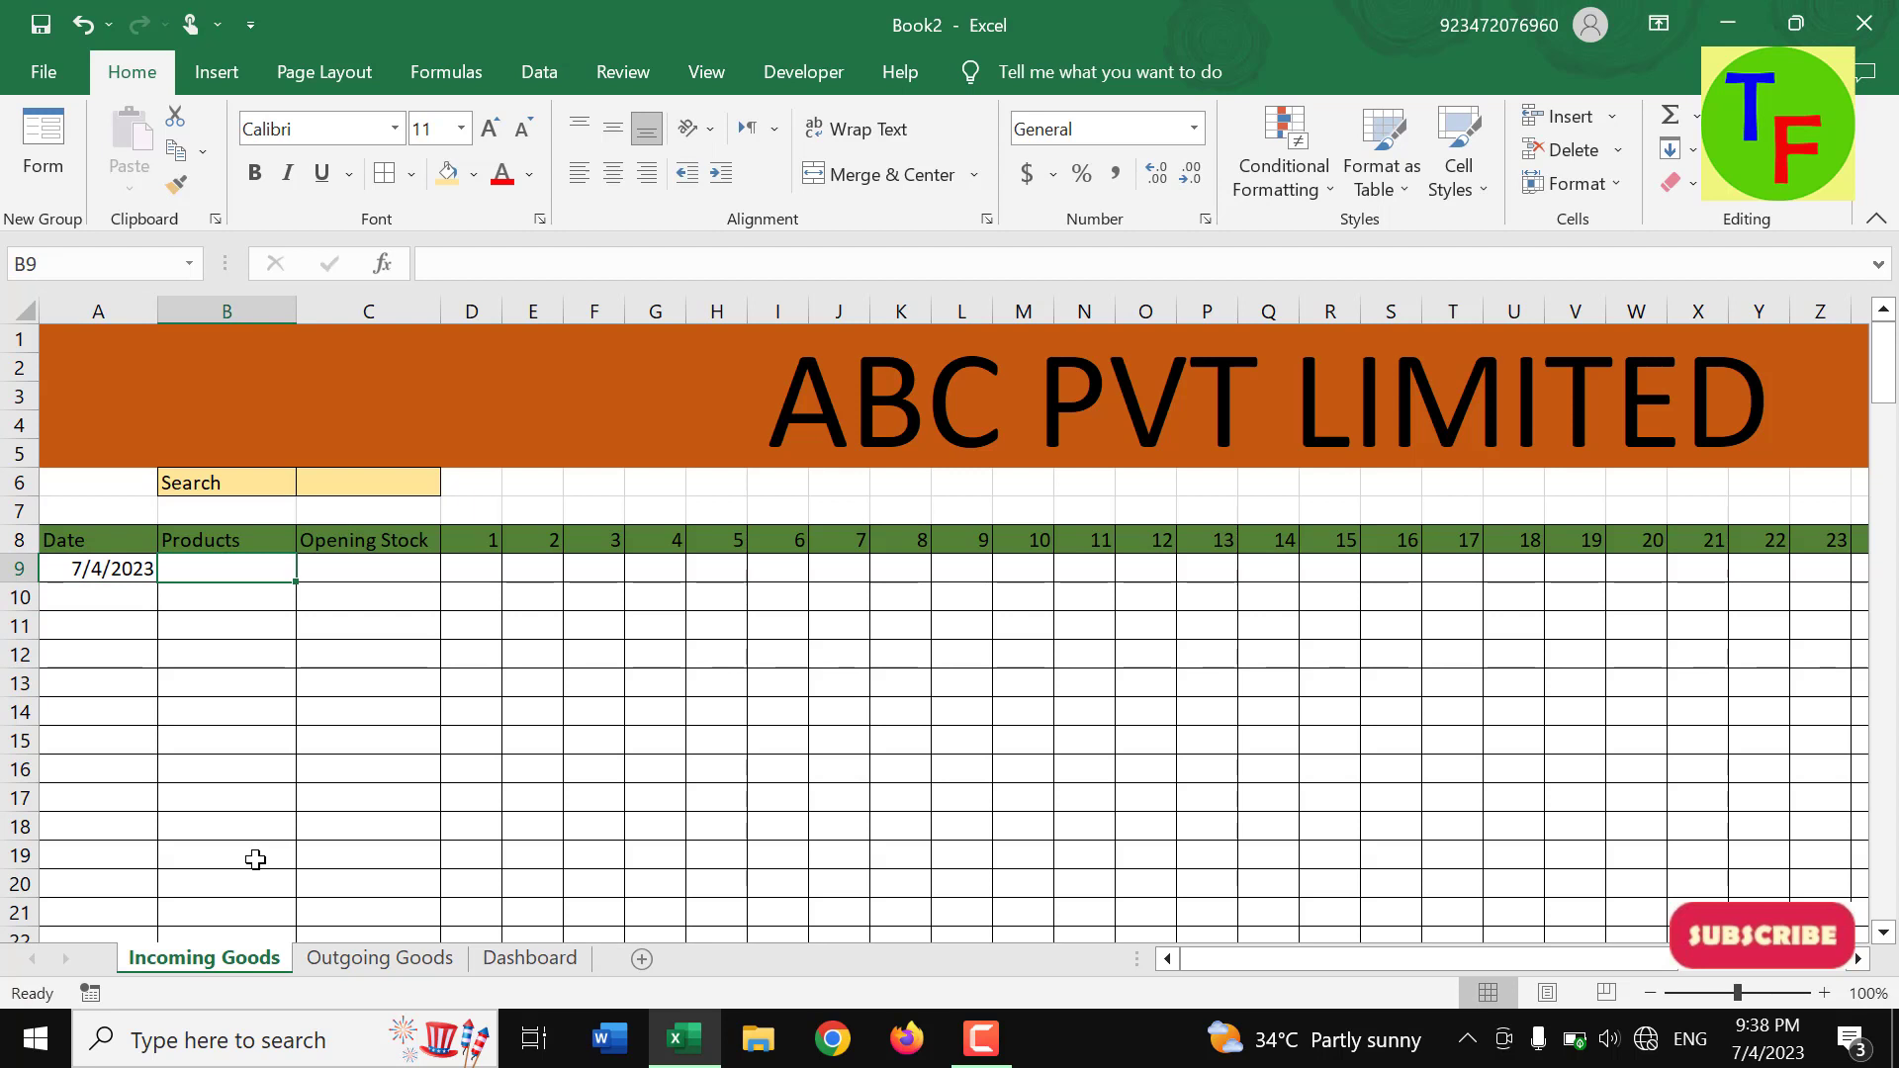
text(Len)
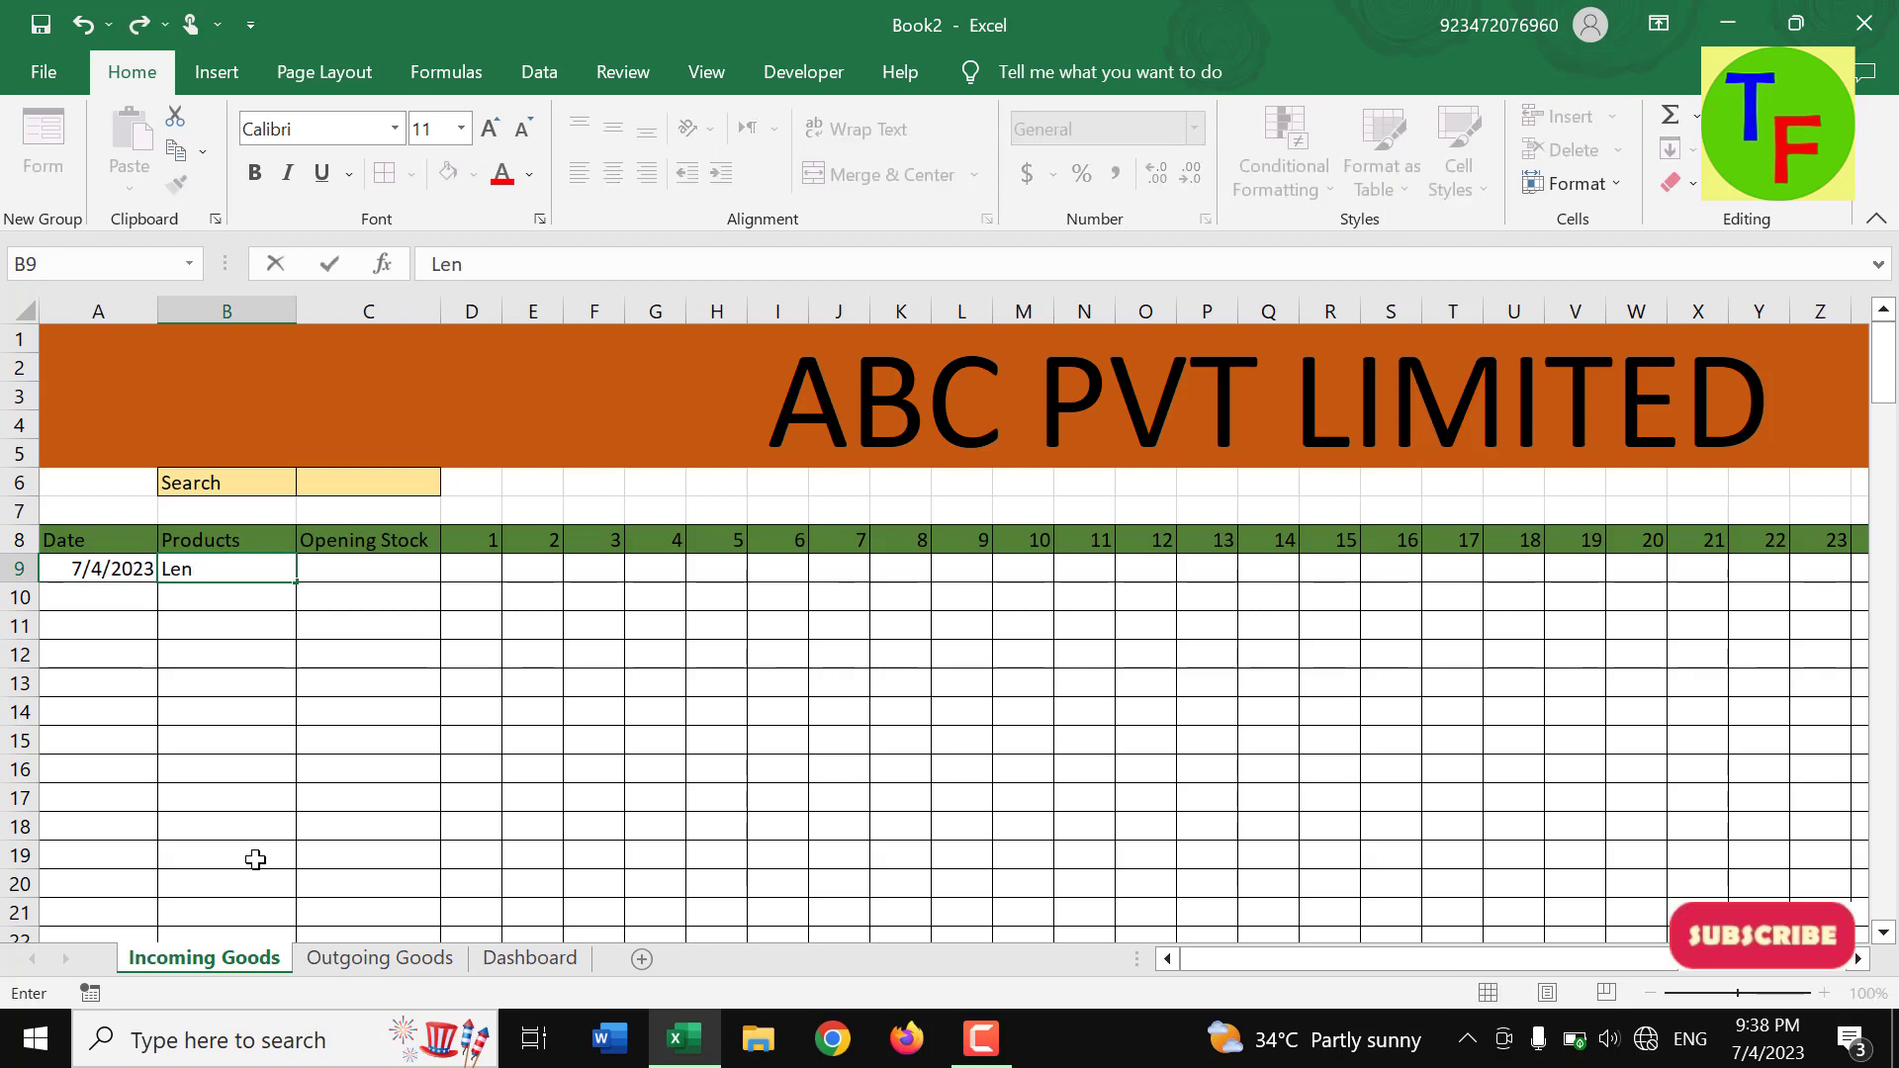
text(ovo L)
text(aptop)
key(Return)
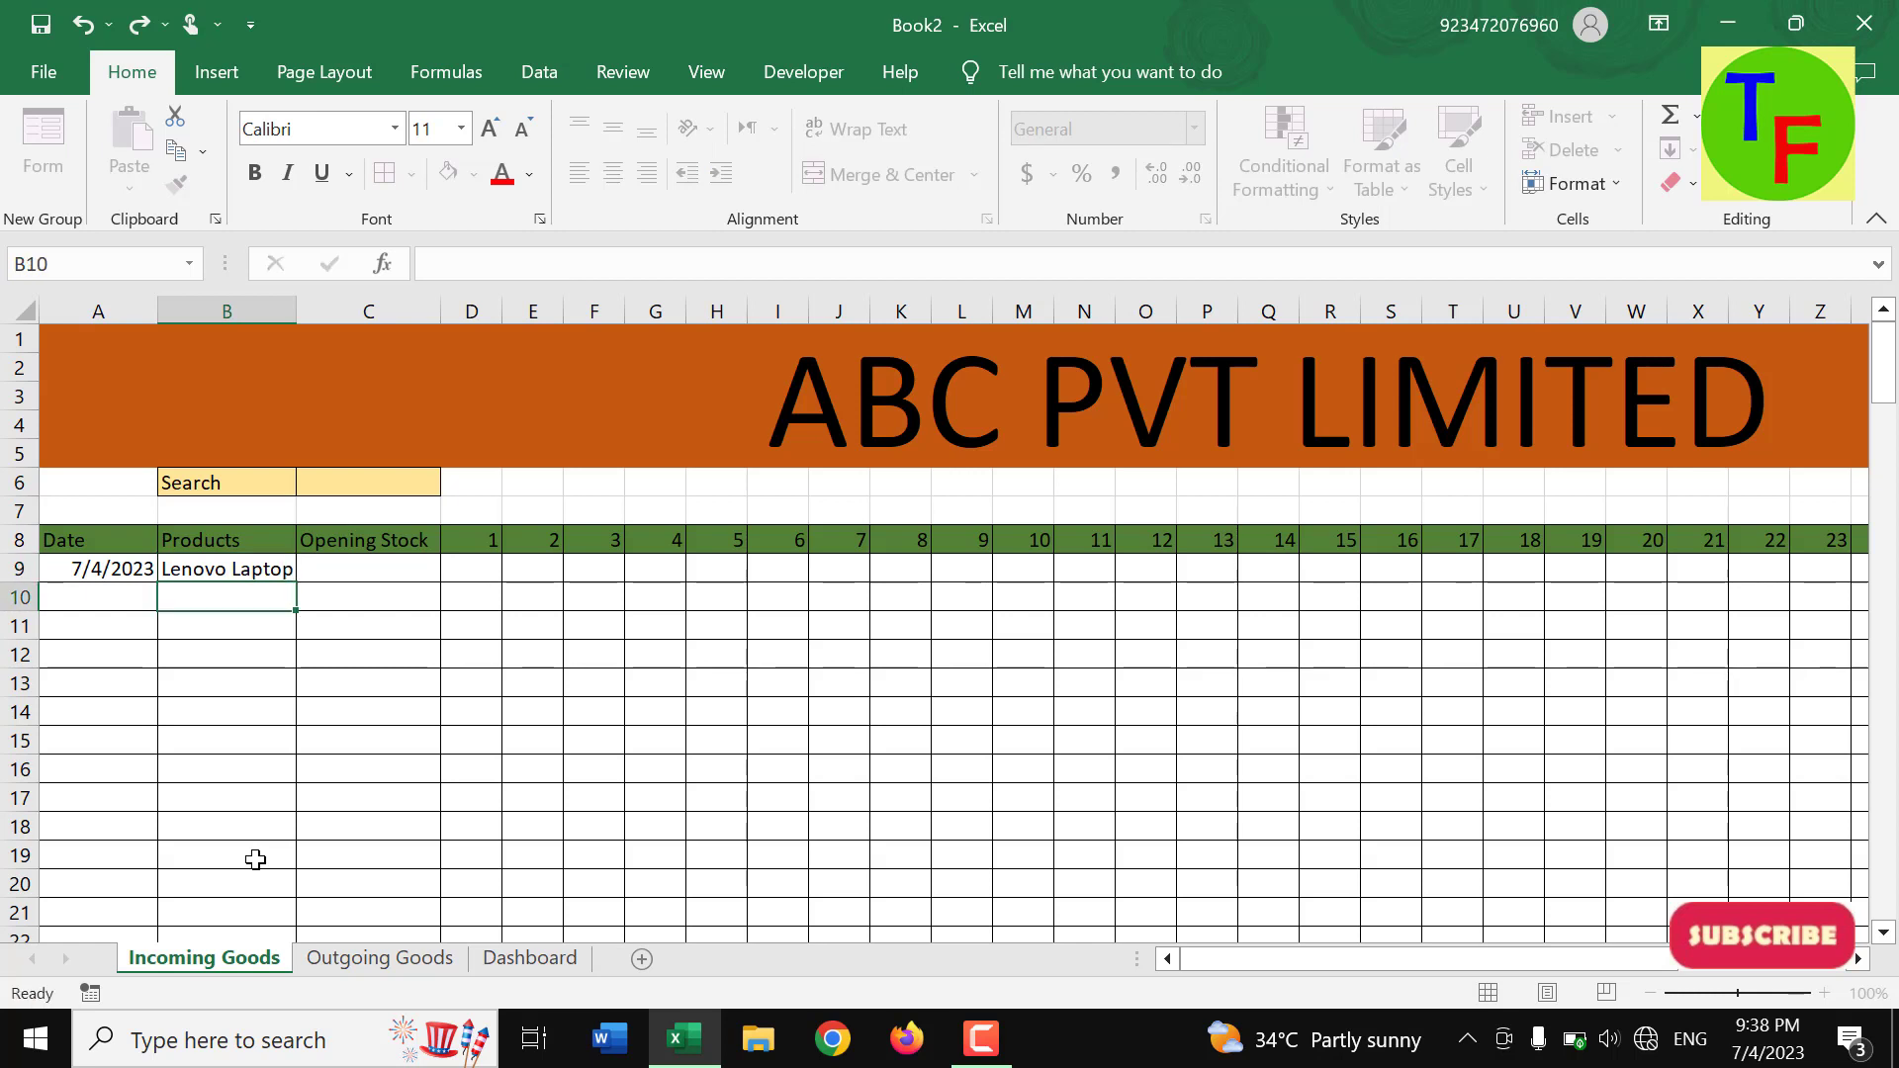
key(Up)
key(Right)
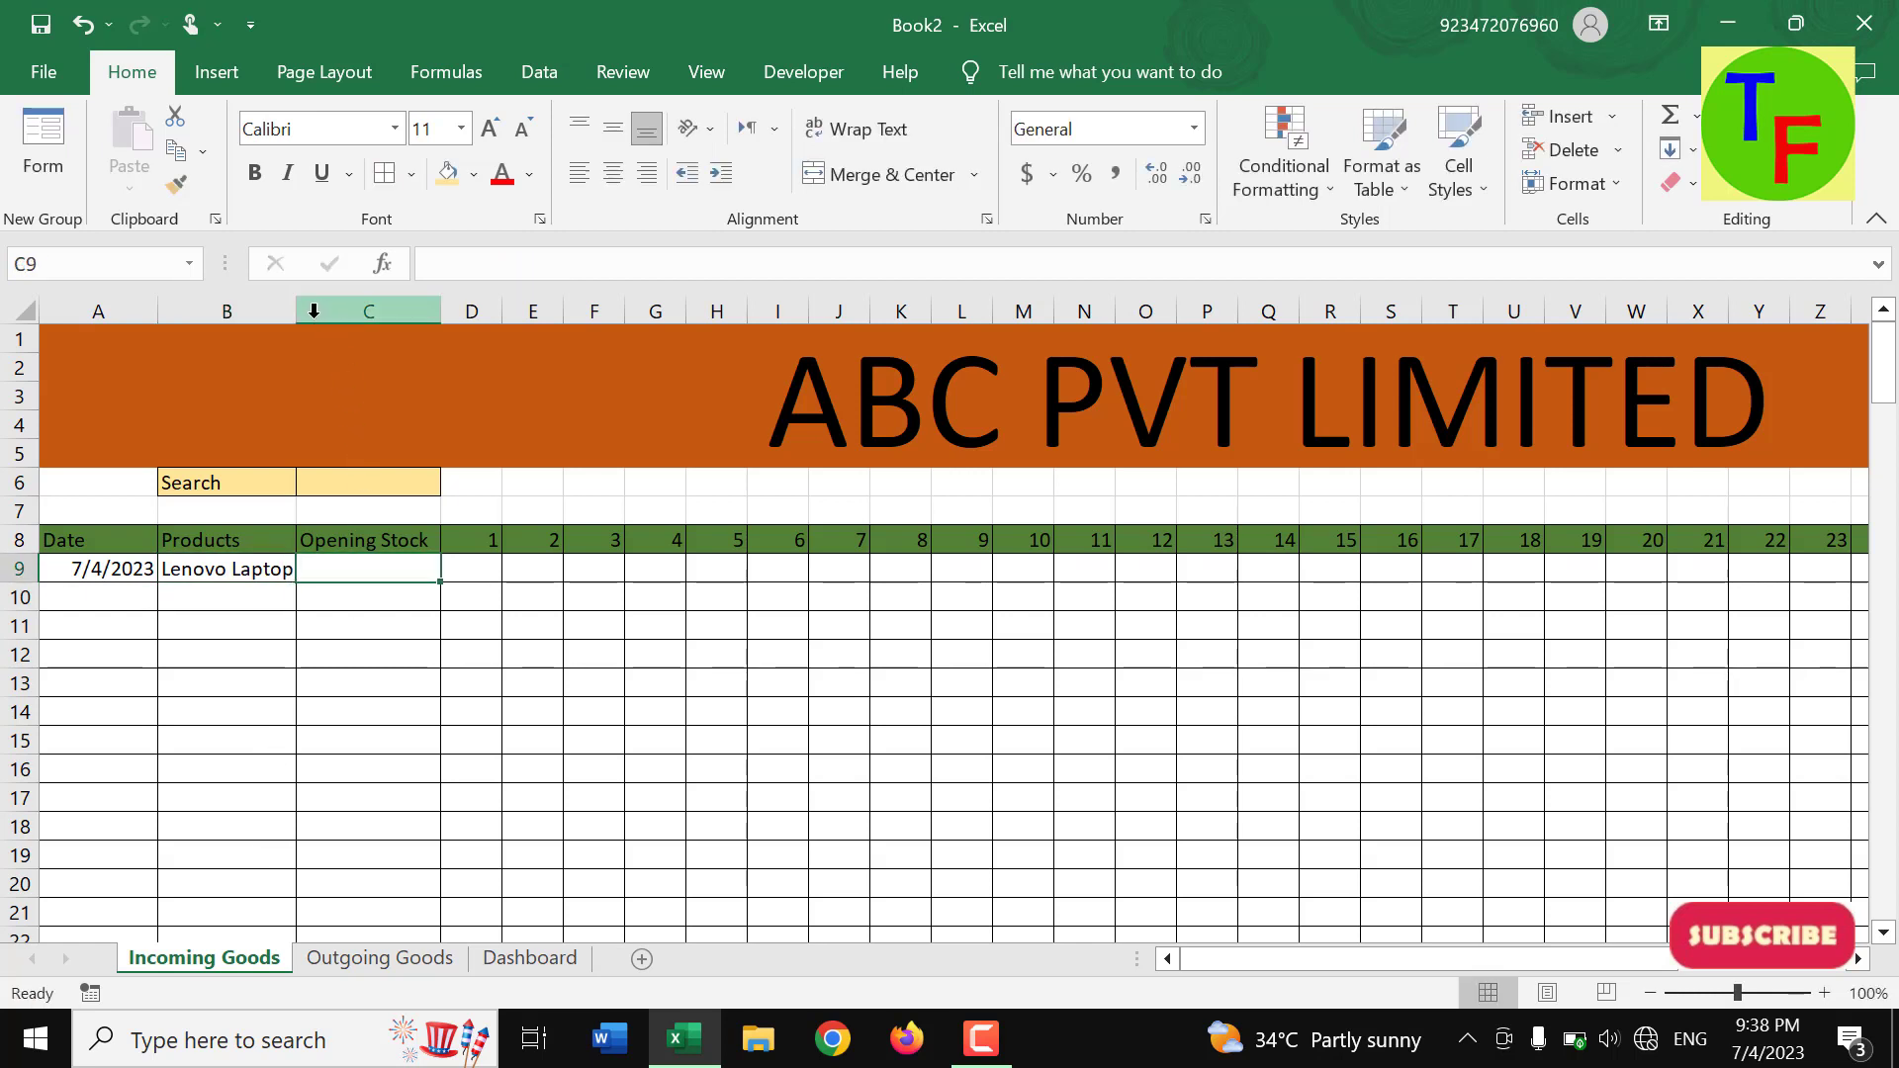
drag(297, 310, 309, 310)
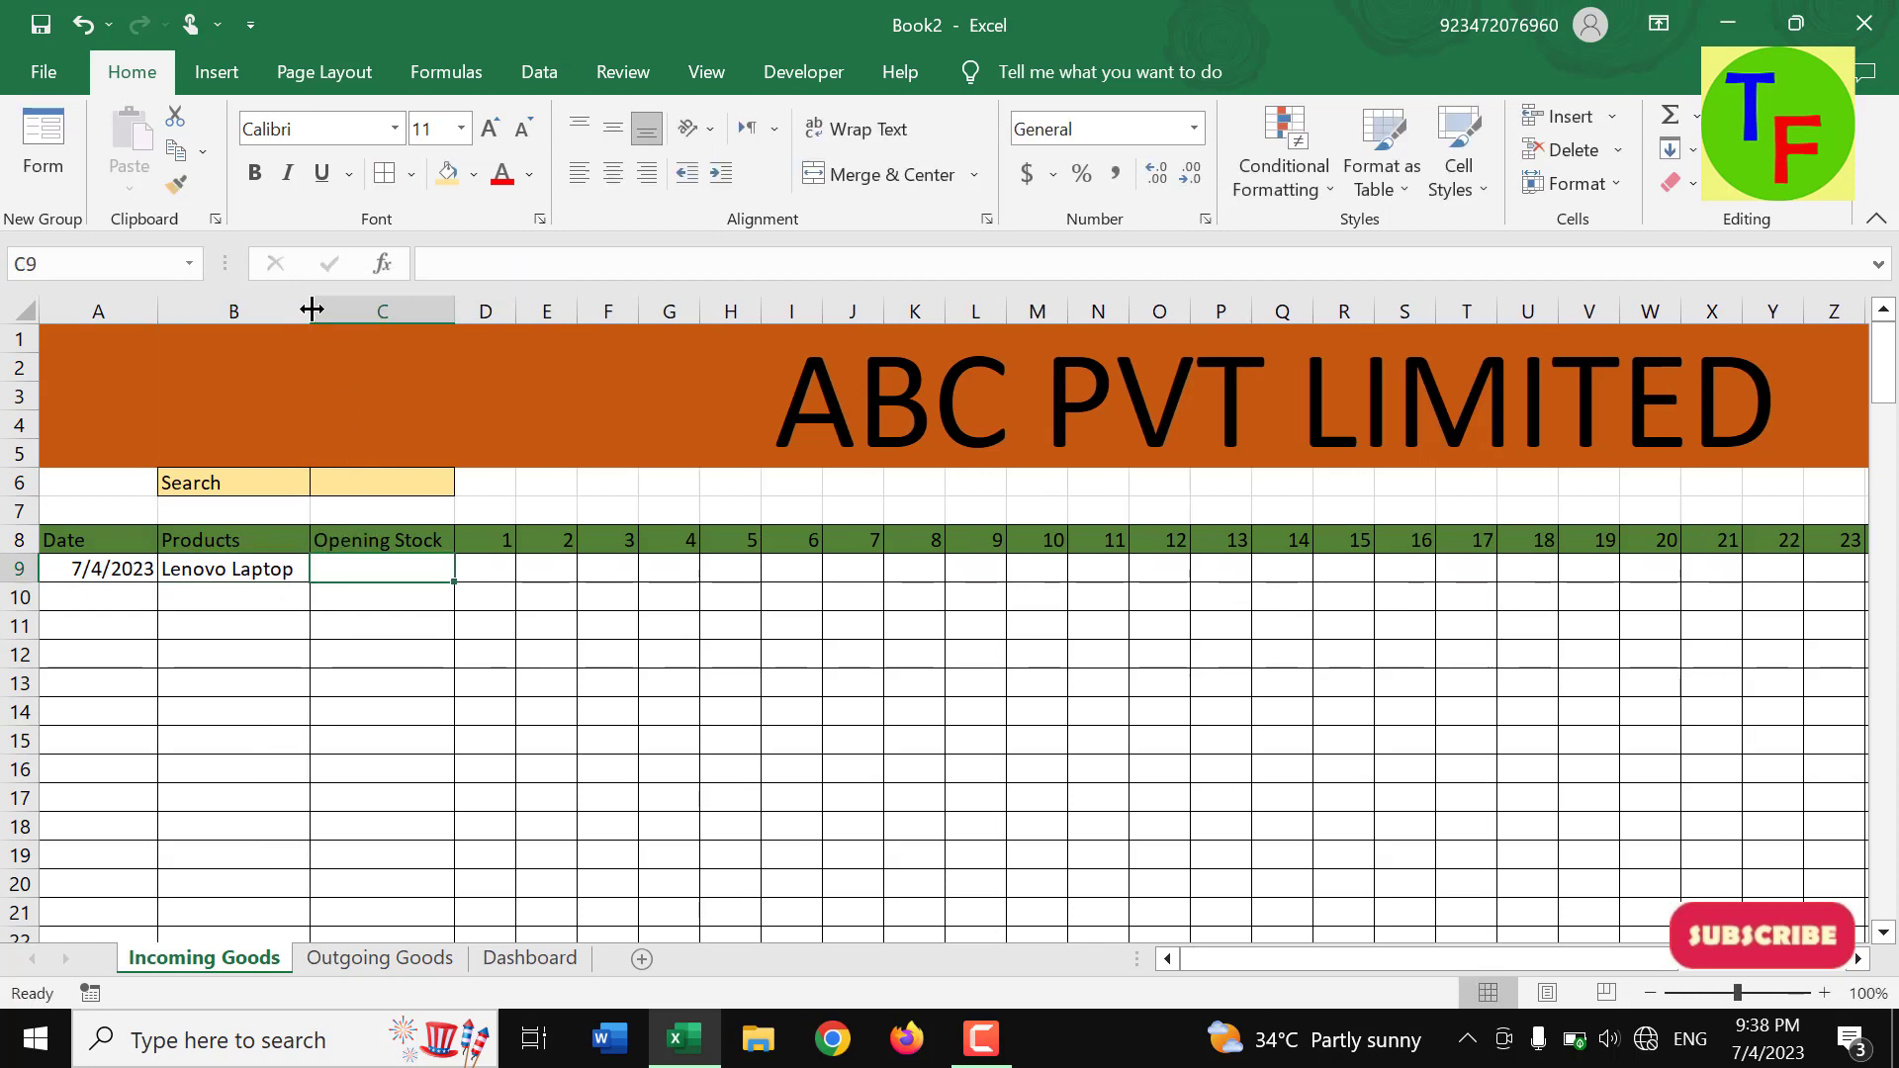
- Correct the A9 date to 7/1/2023 and enter opening stock 250 in C9
click(87, 571)
double_click(90, 571)
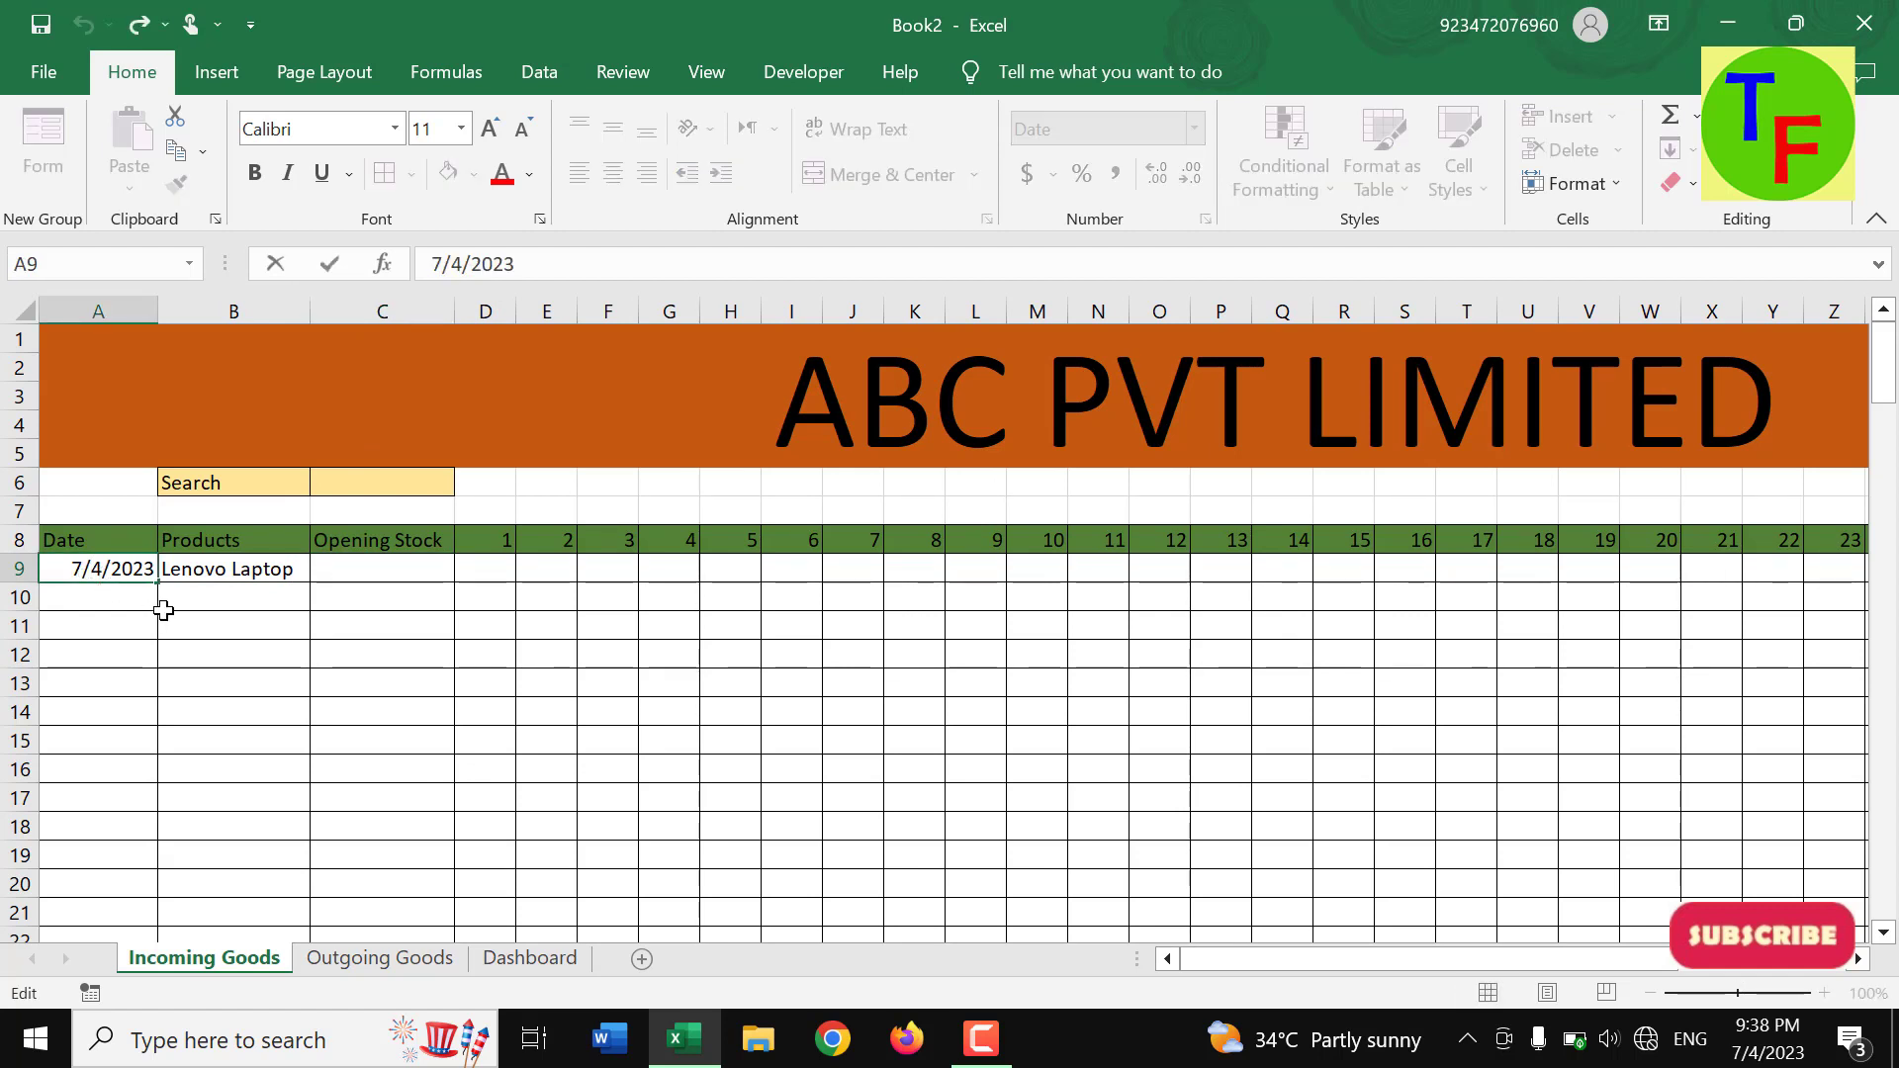
key(Delete)
text(1)
key(Return)
key(Up)
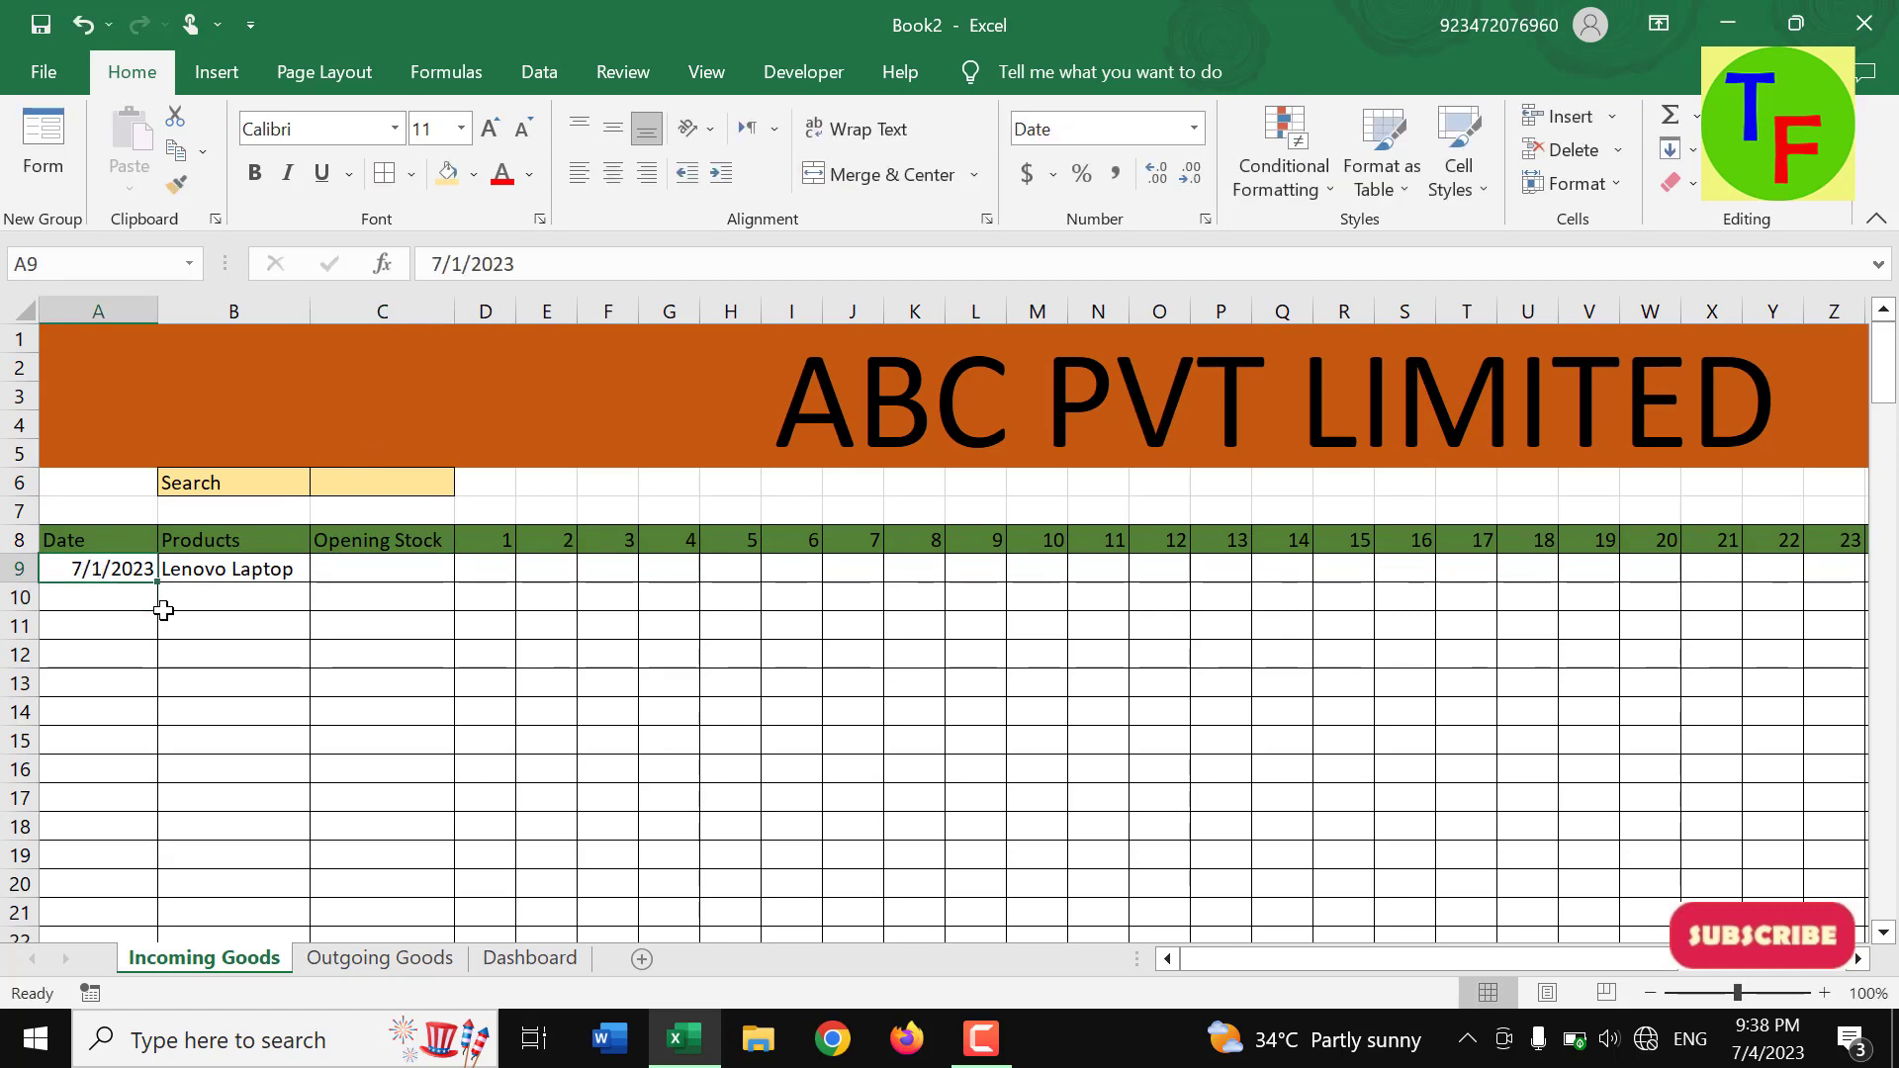
key(Right)
key(Right)
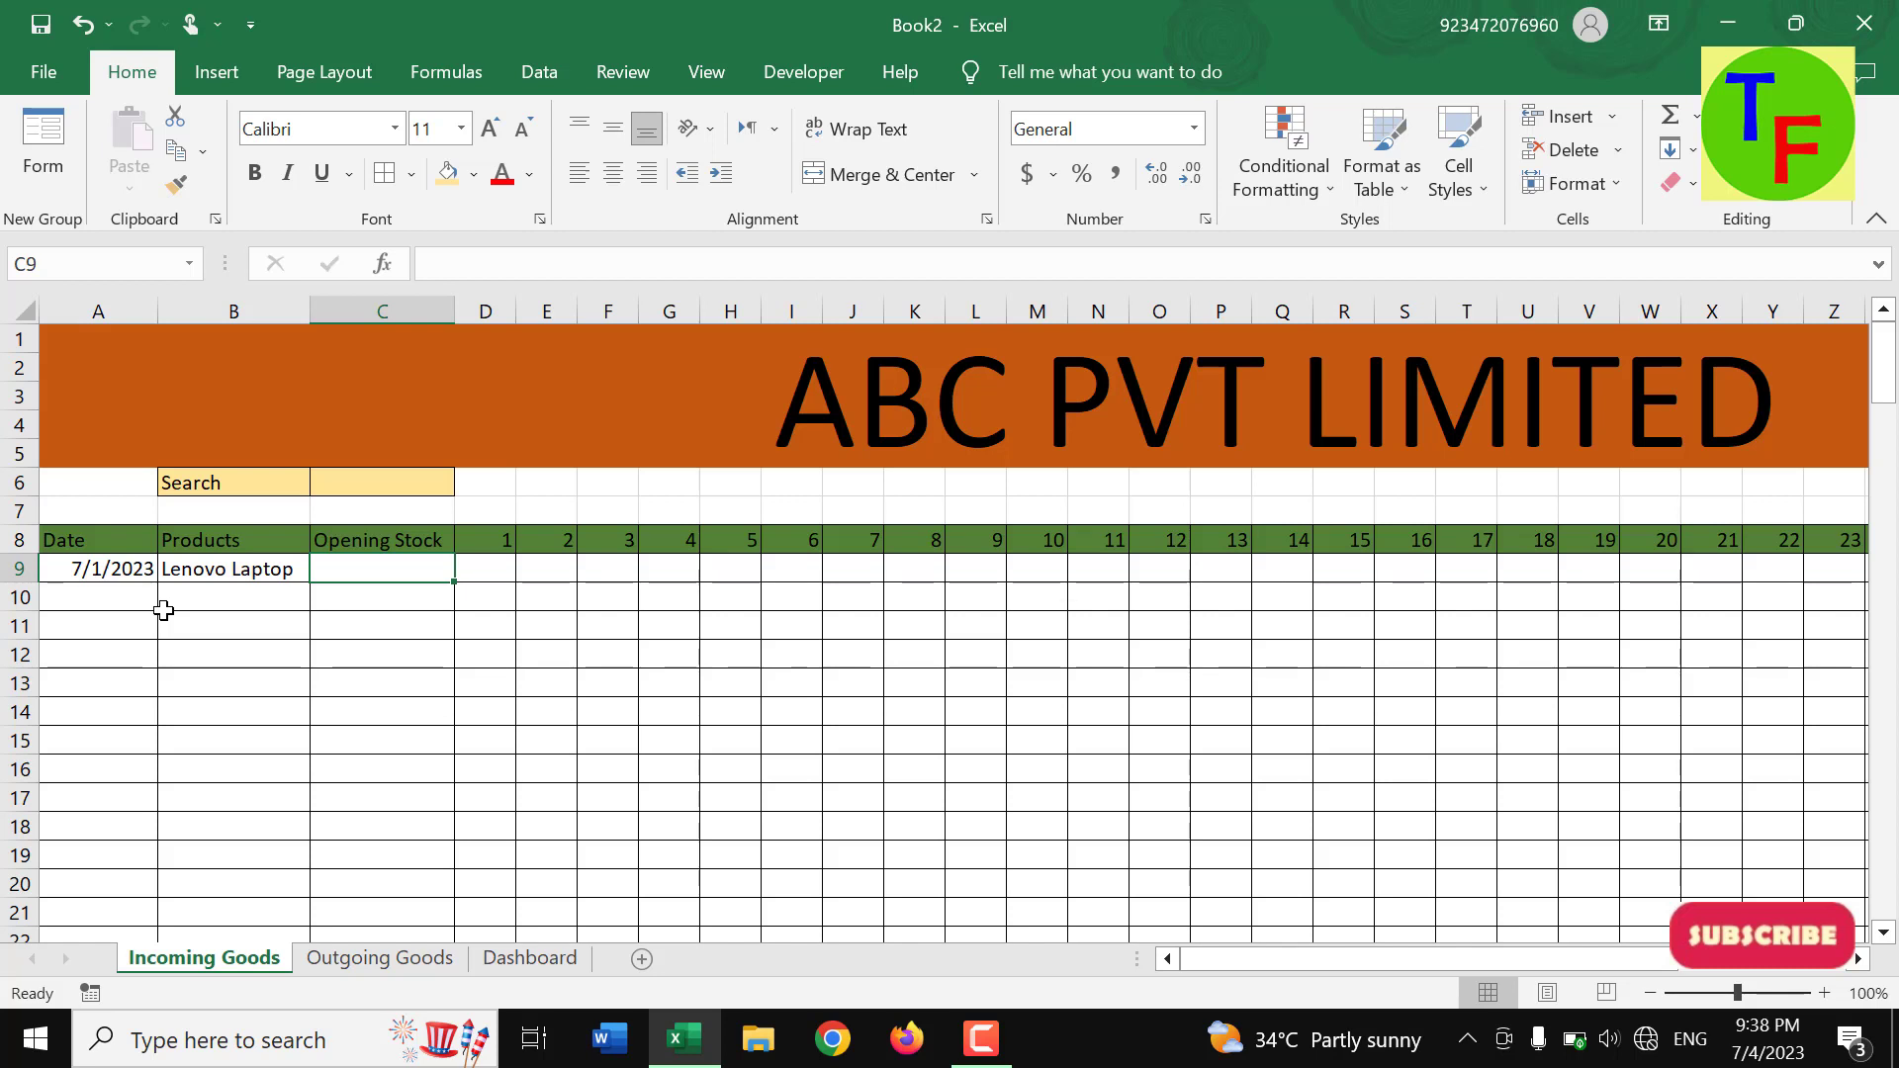
text(250)
key(Return)
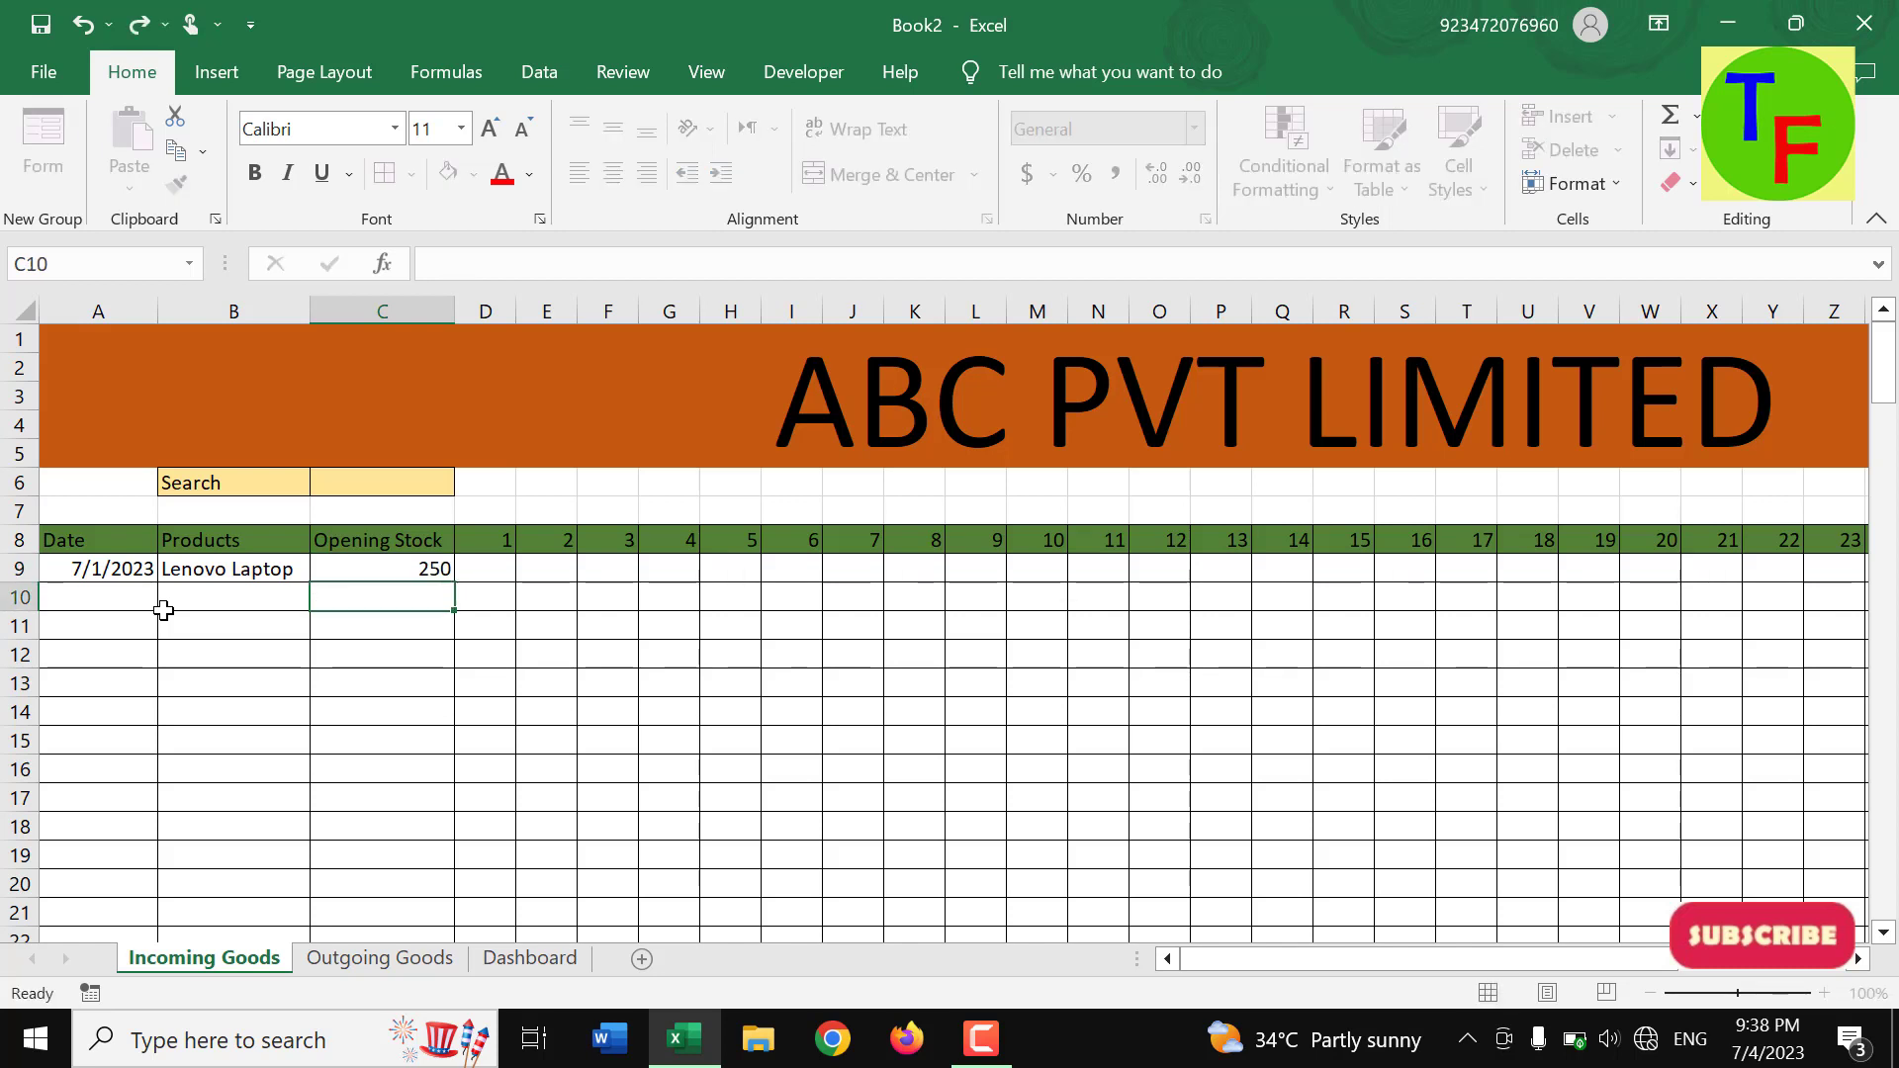
key(Up)
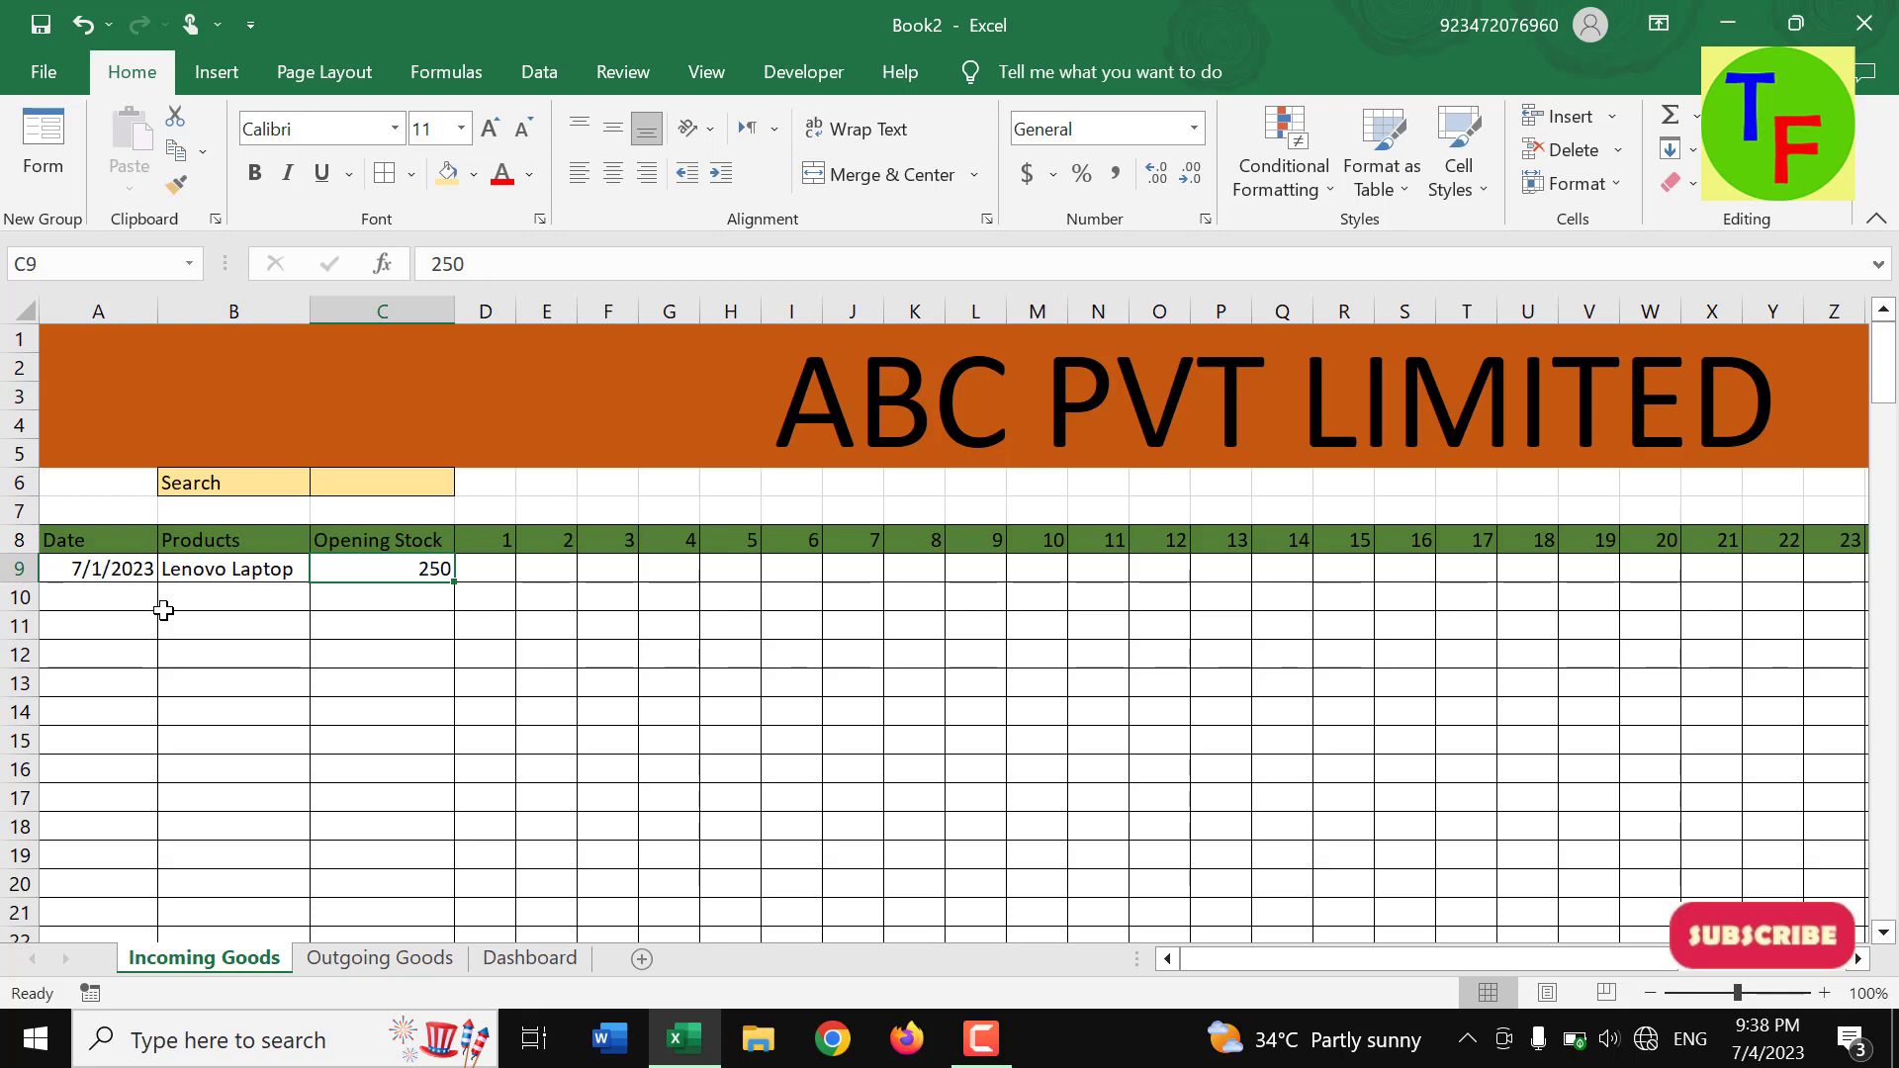
key(Left)
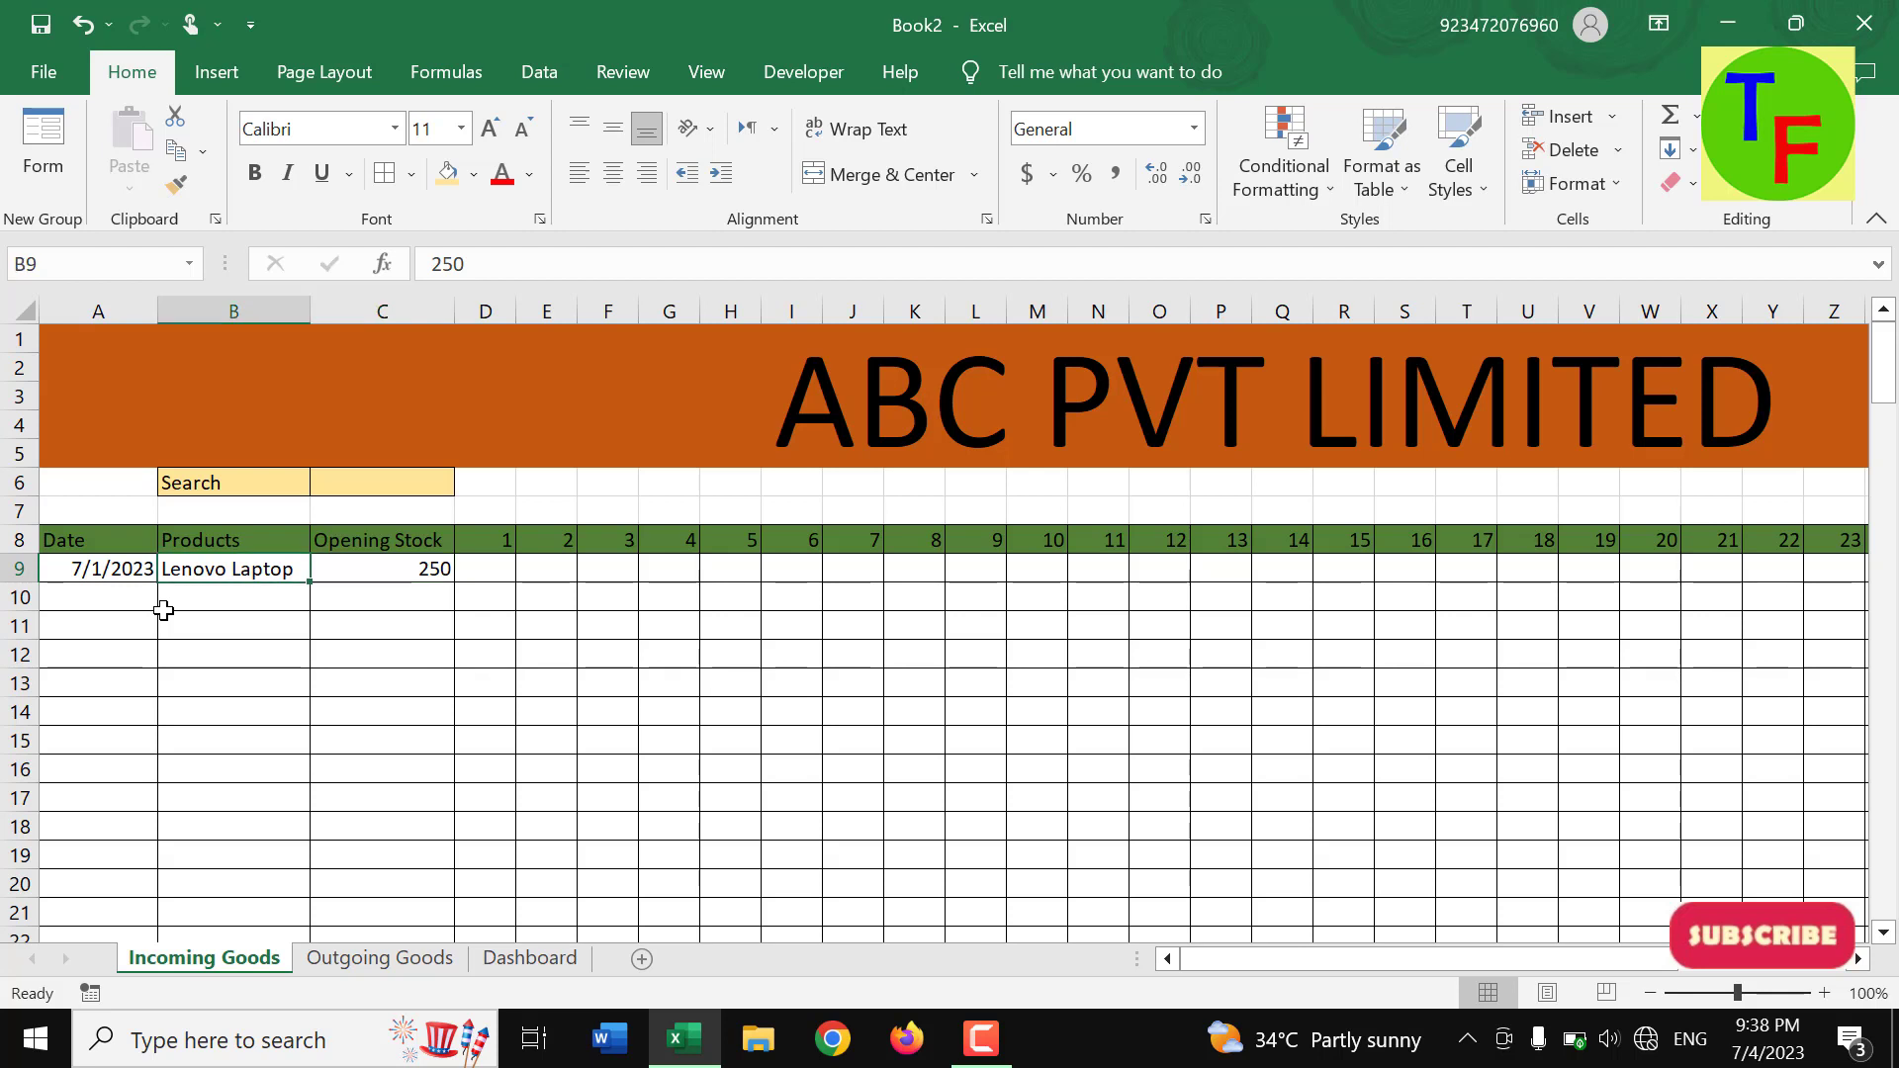
key(Right)
key(Up)
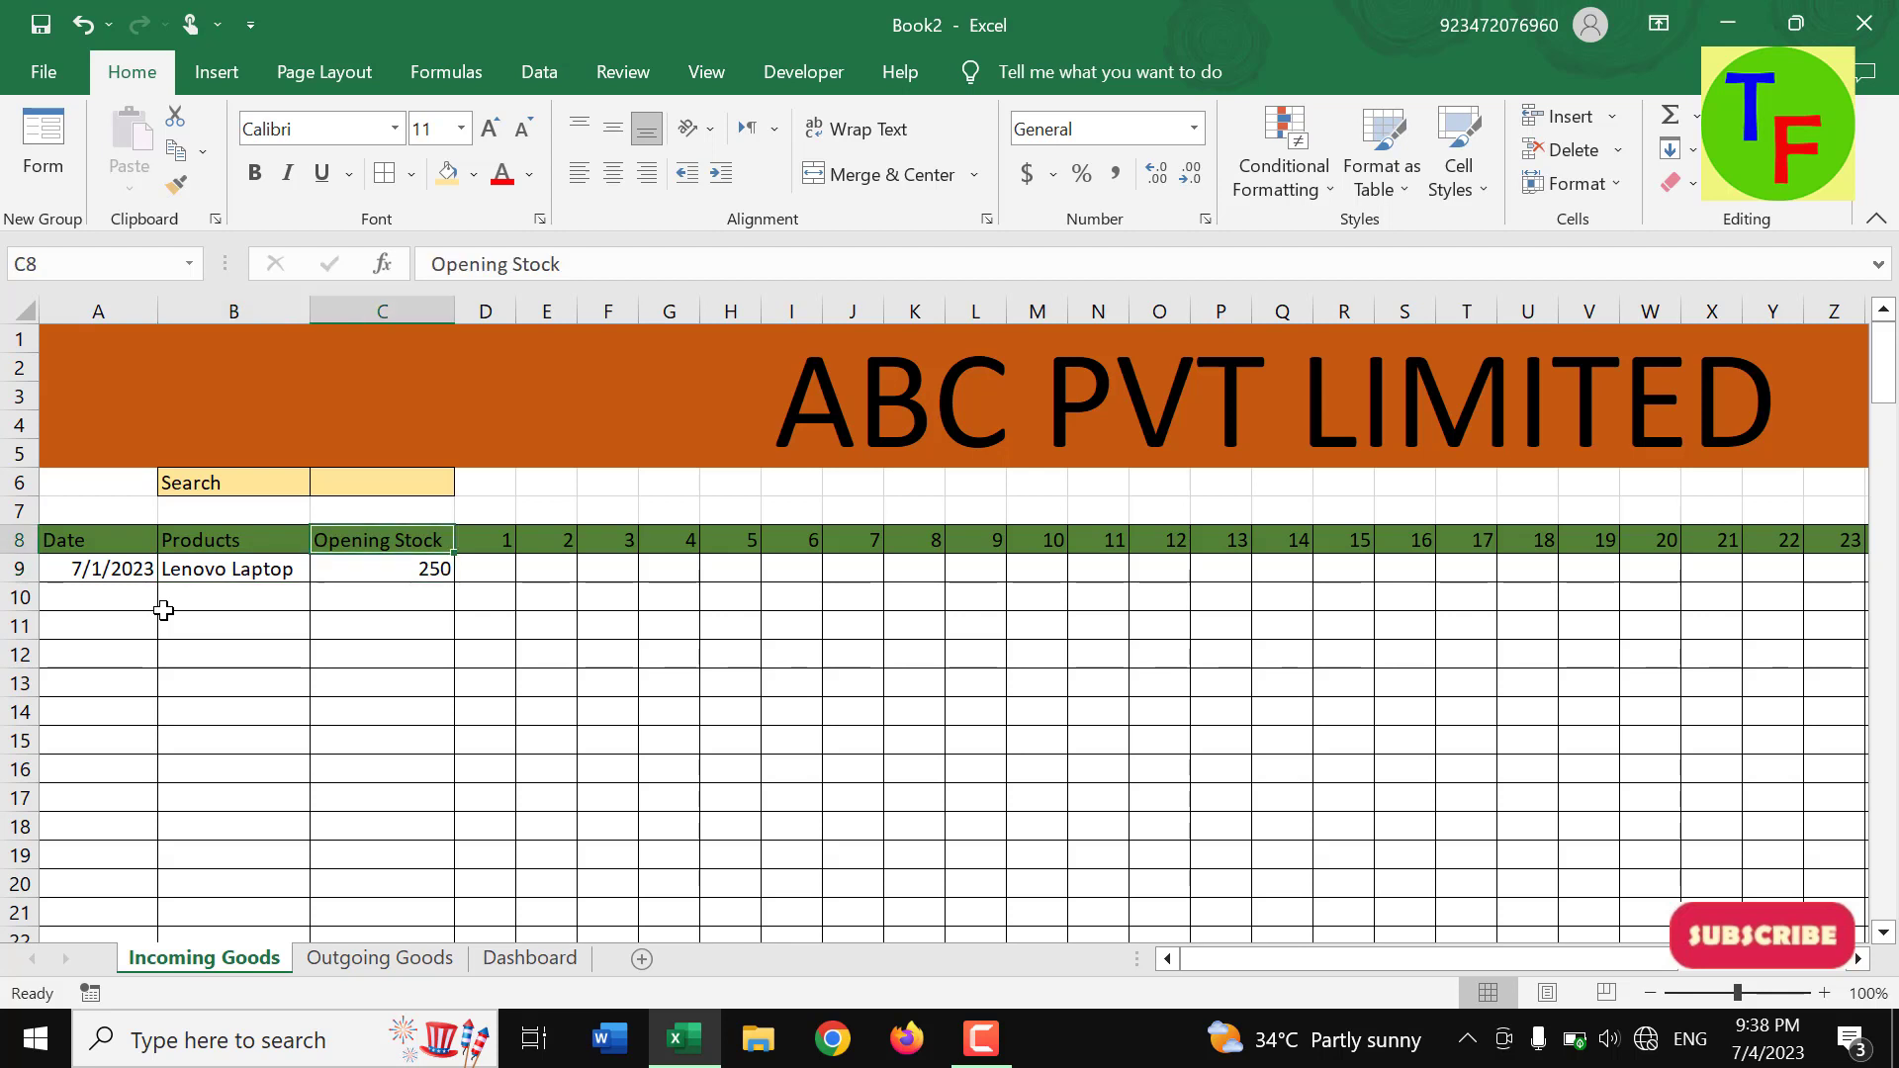
key(Down)
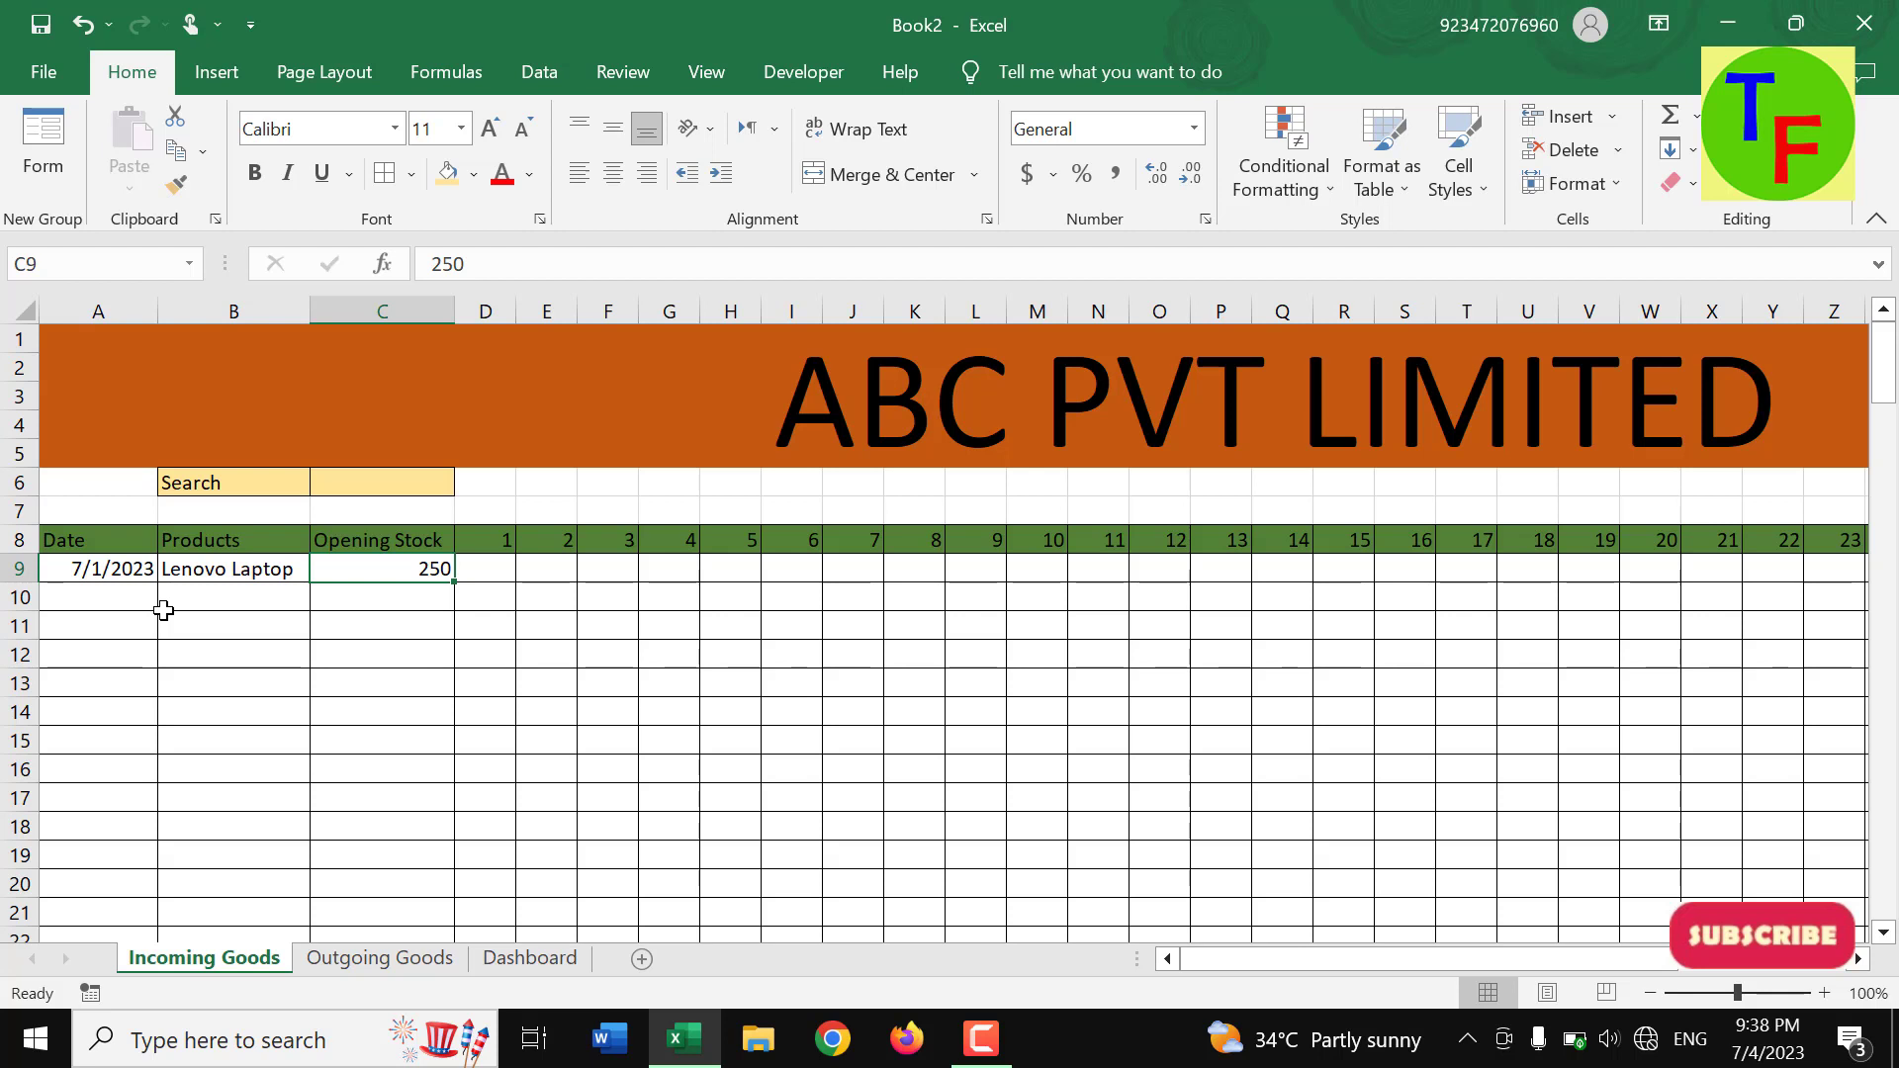
key(Left)
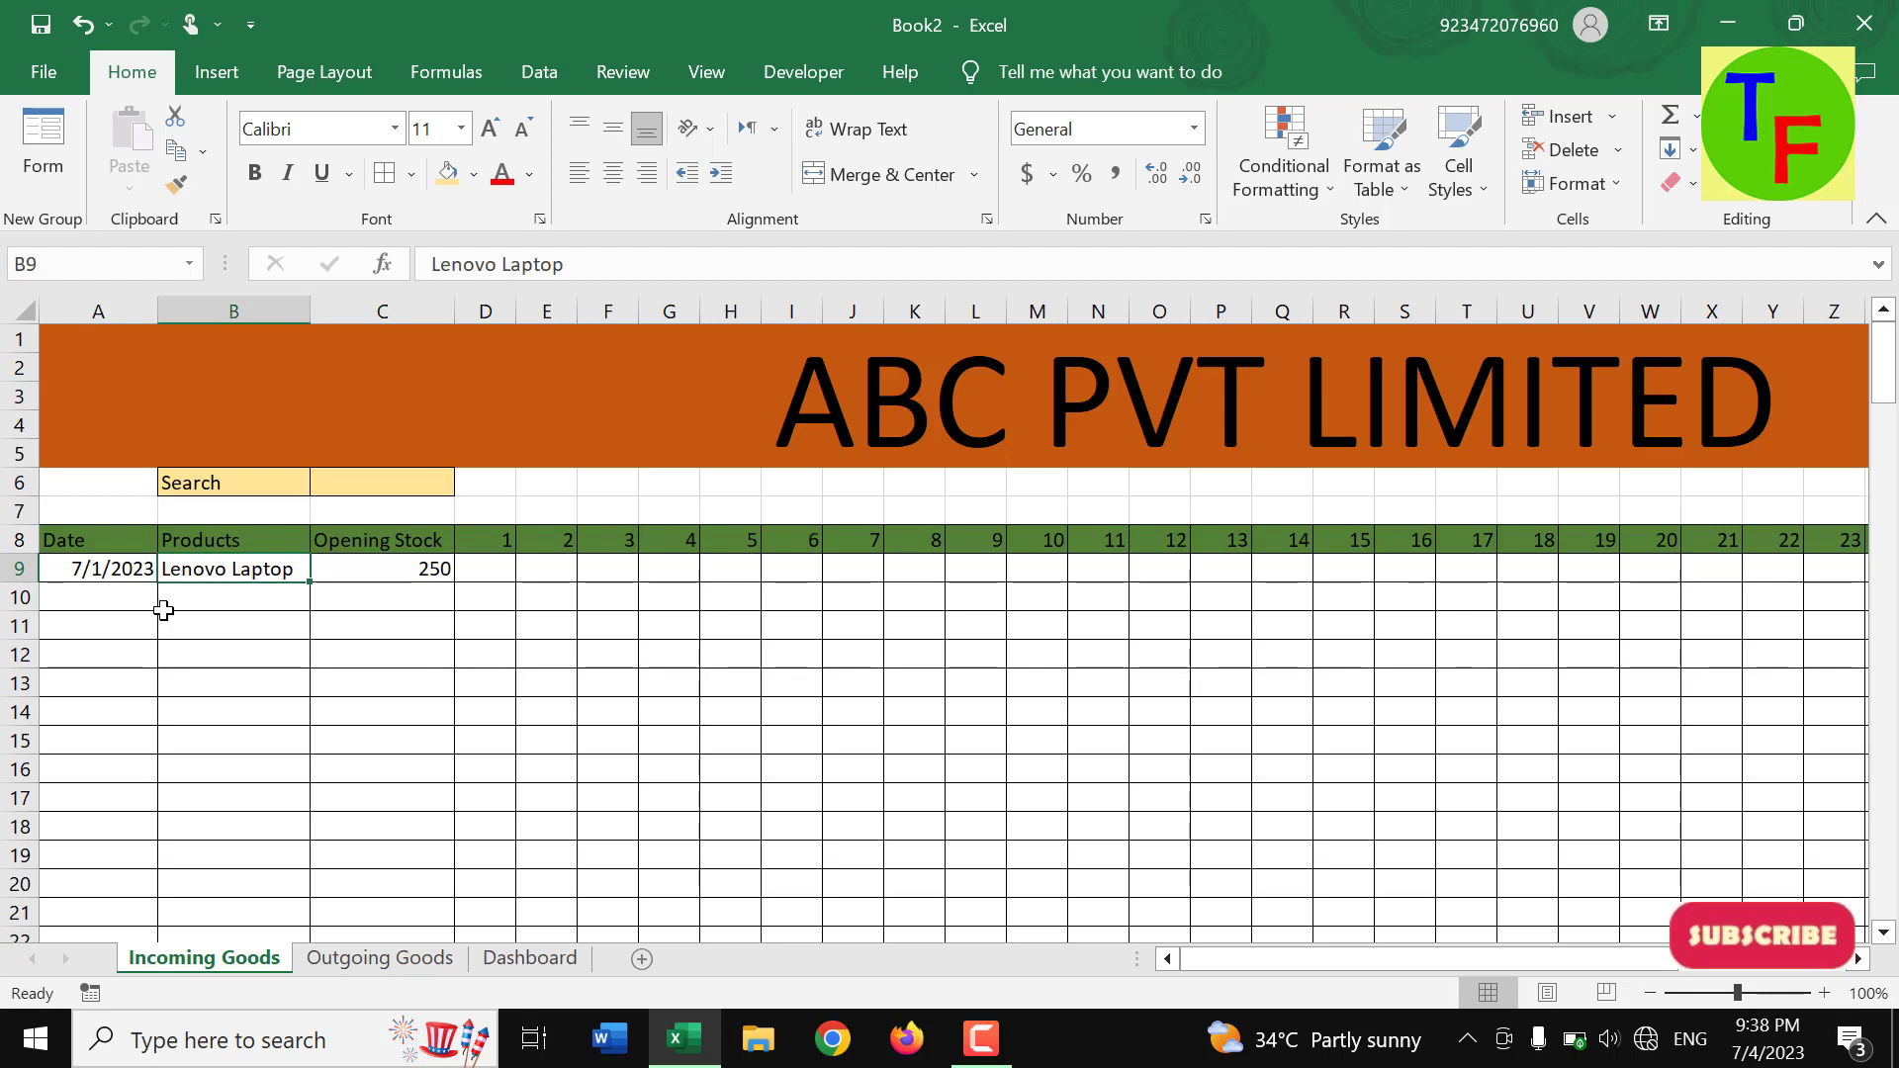
key(Right)
key(Left)
key(Right)
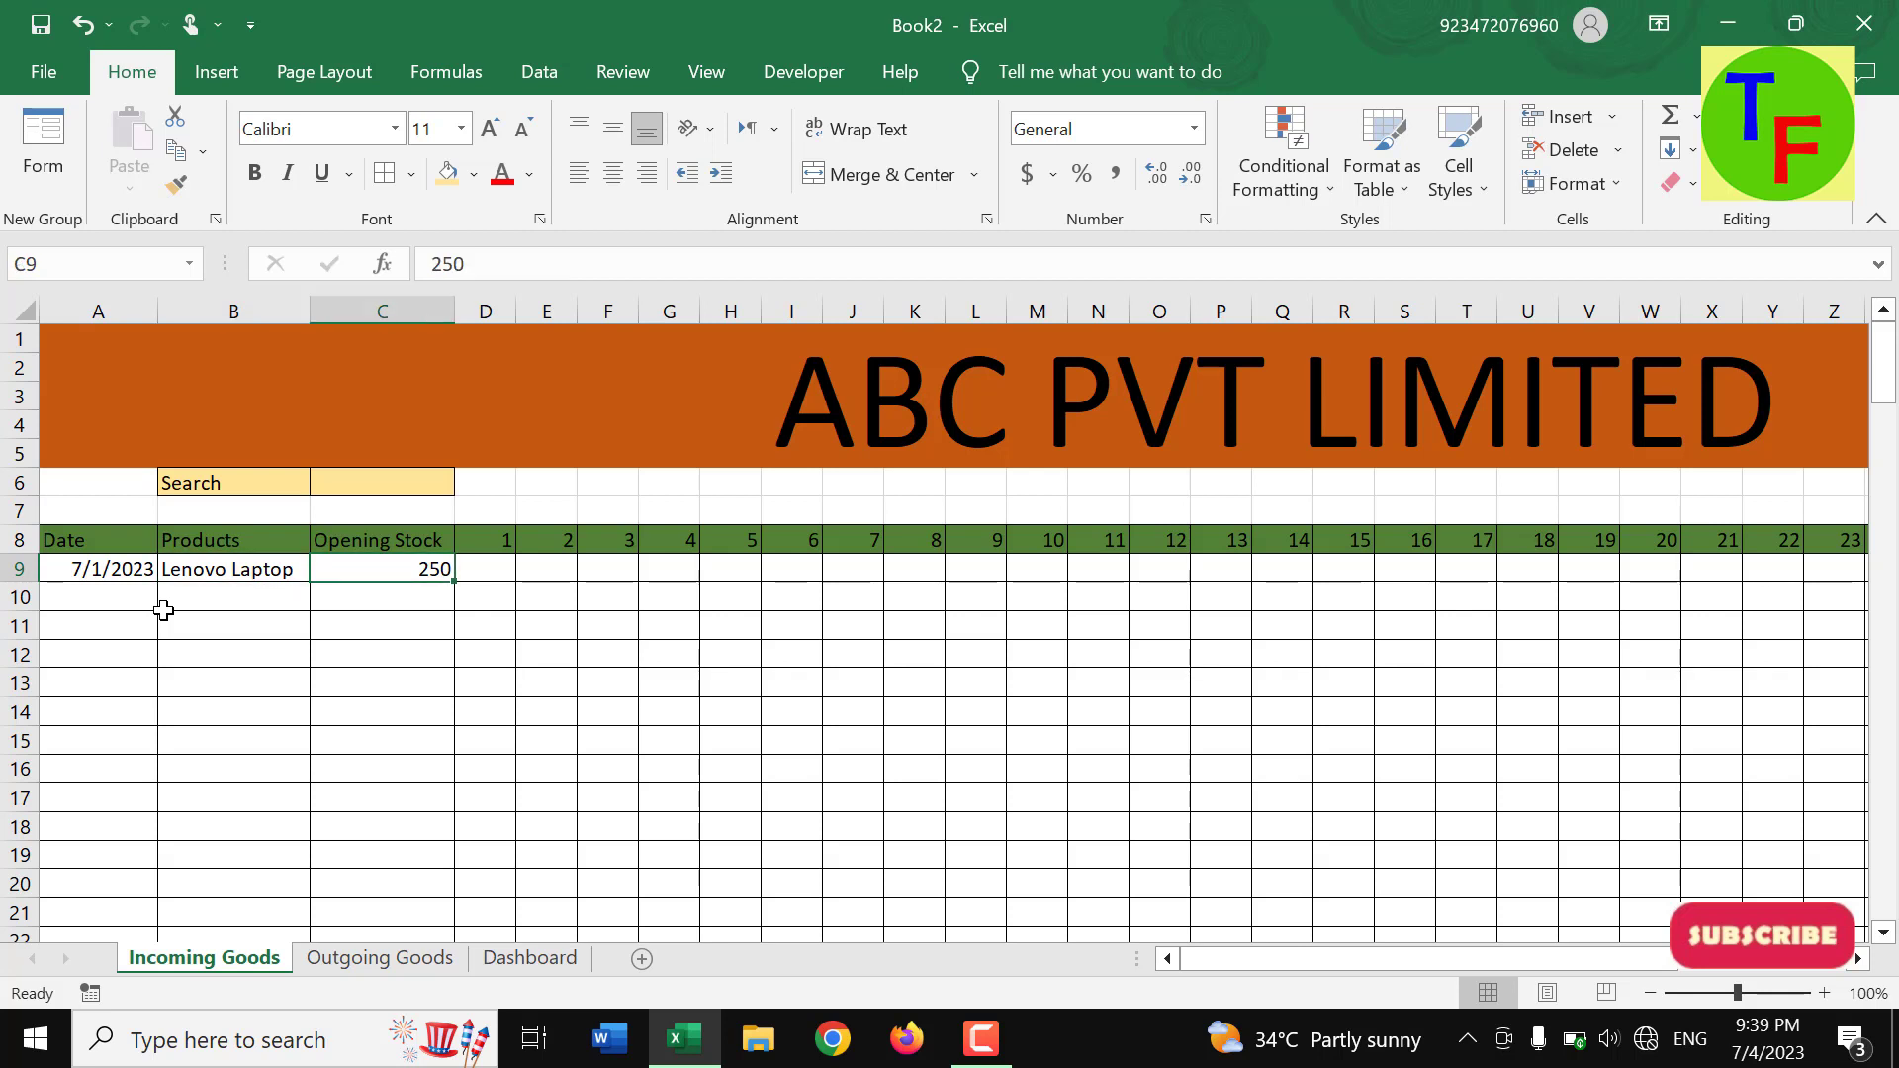
key(Left)
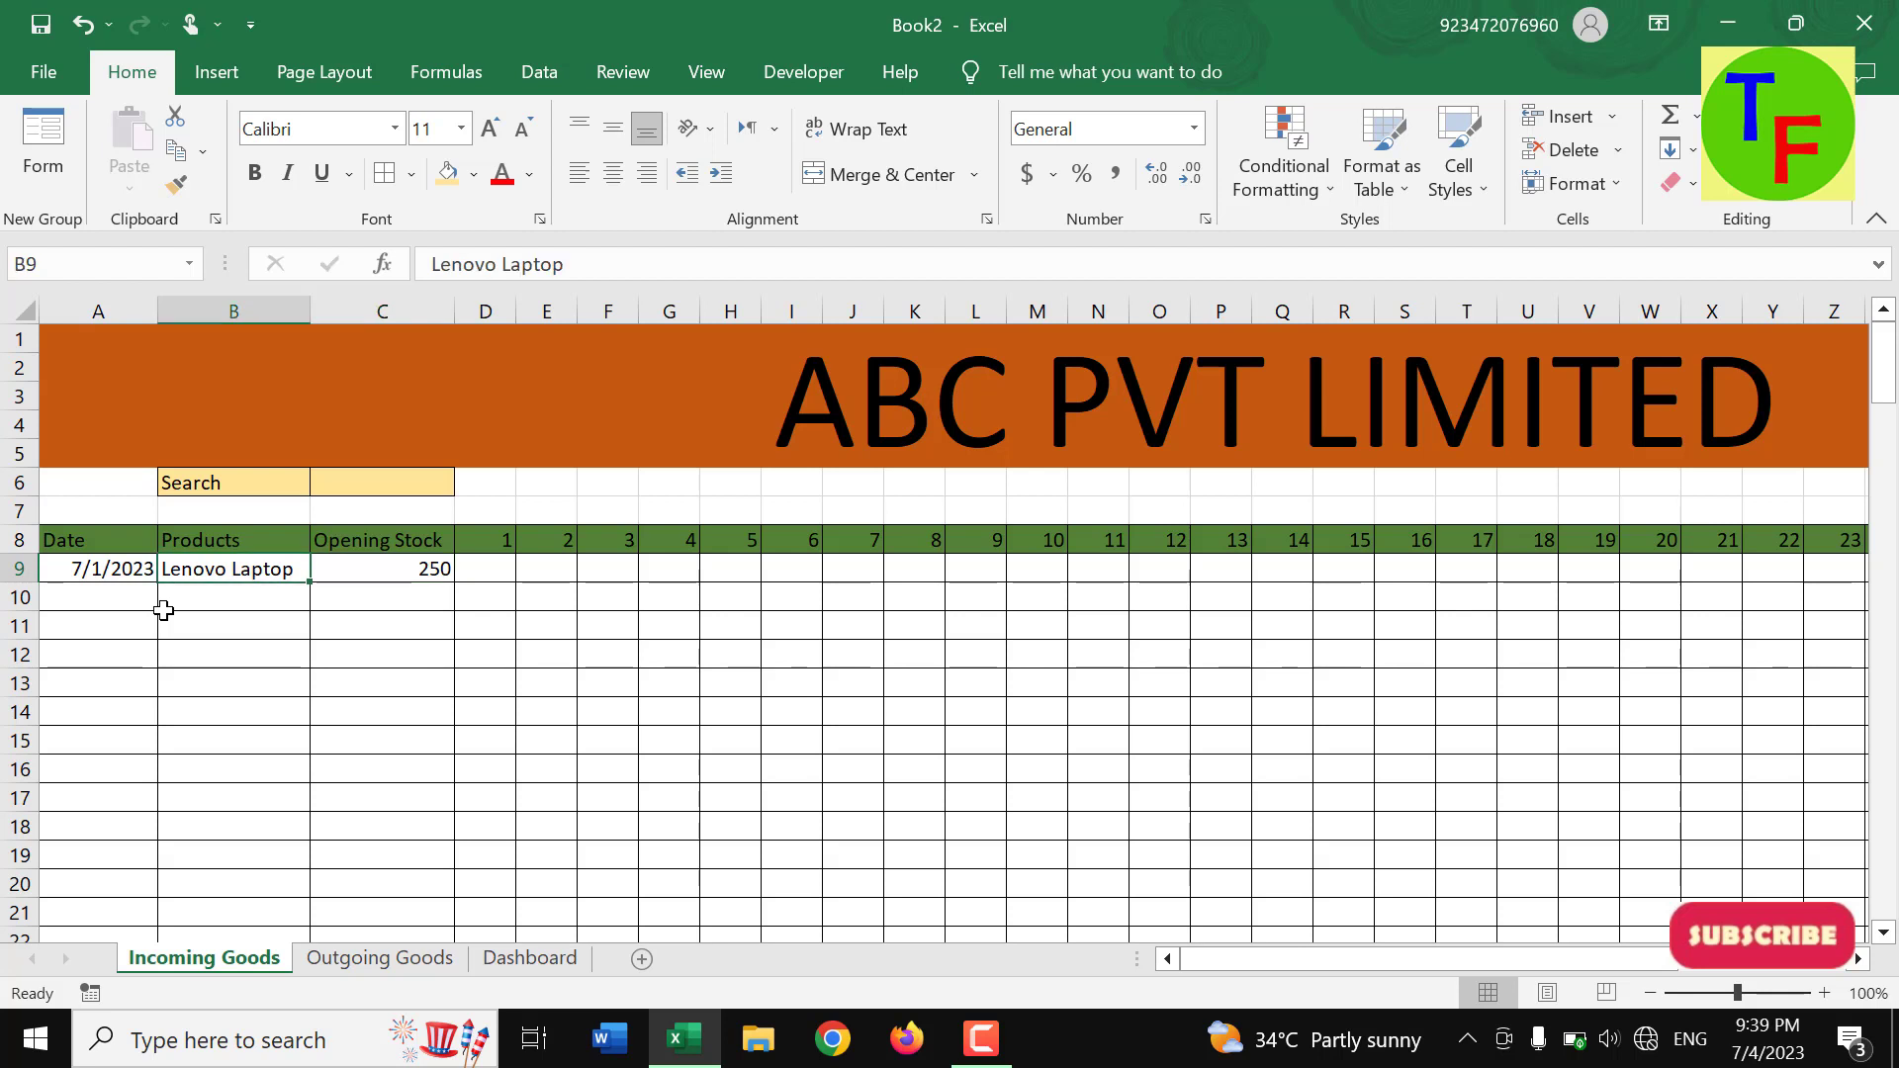
key(Right)
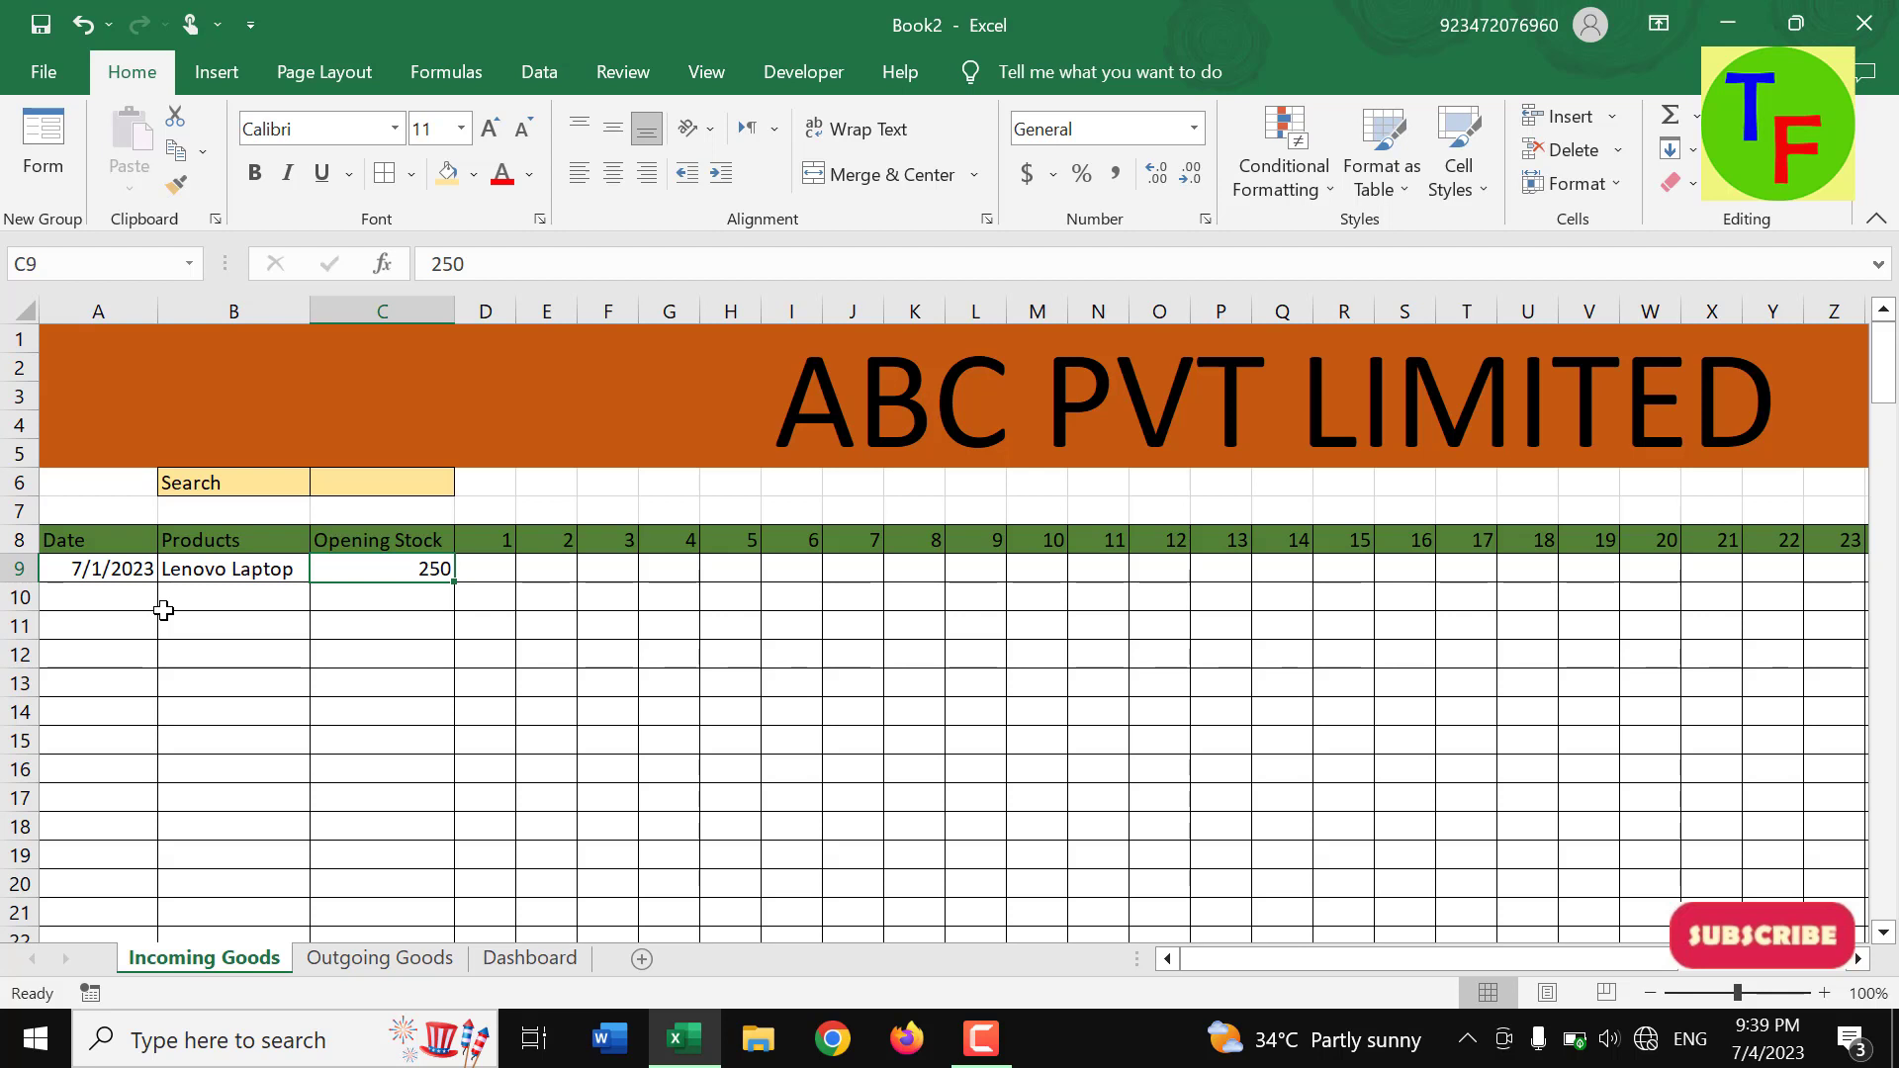
key(Left)
key(Left)
key(Right)
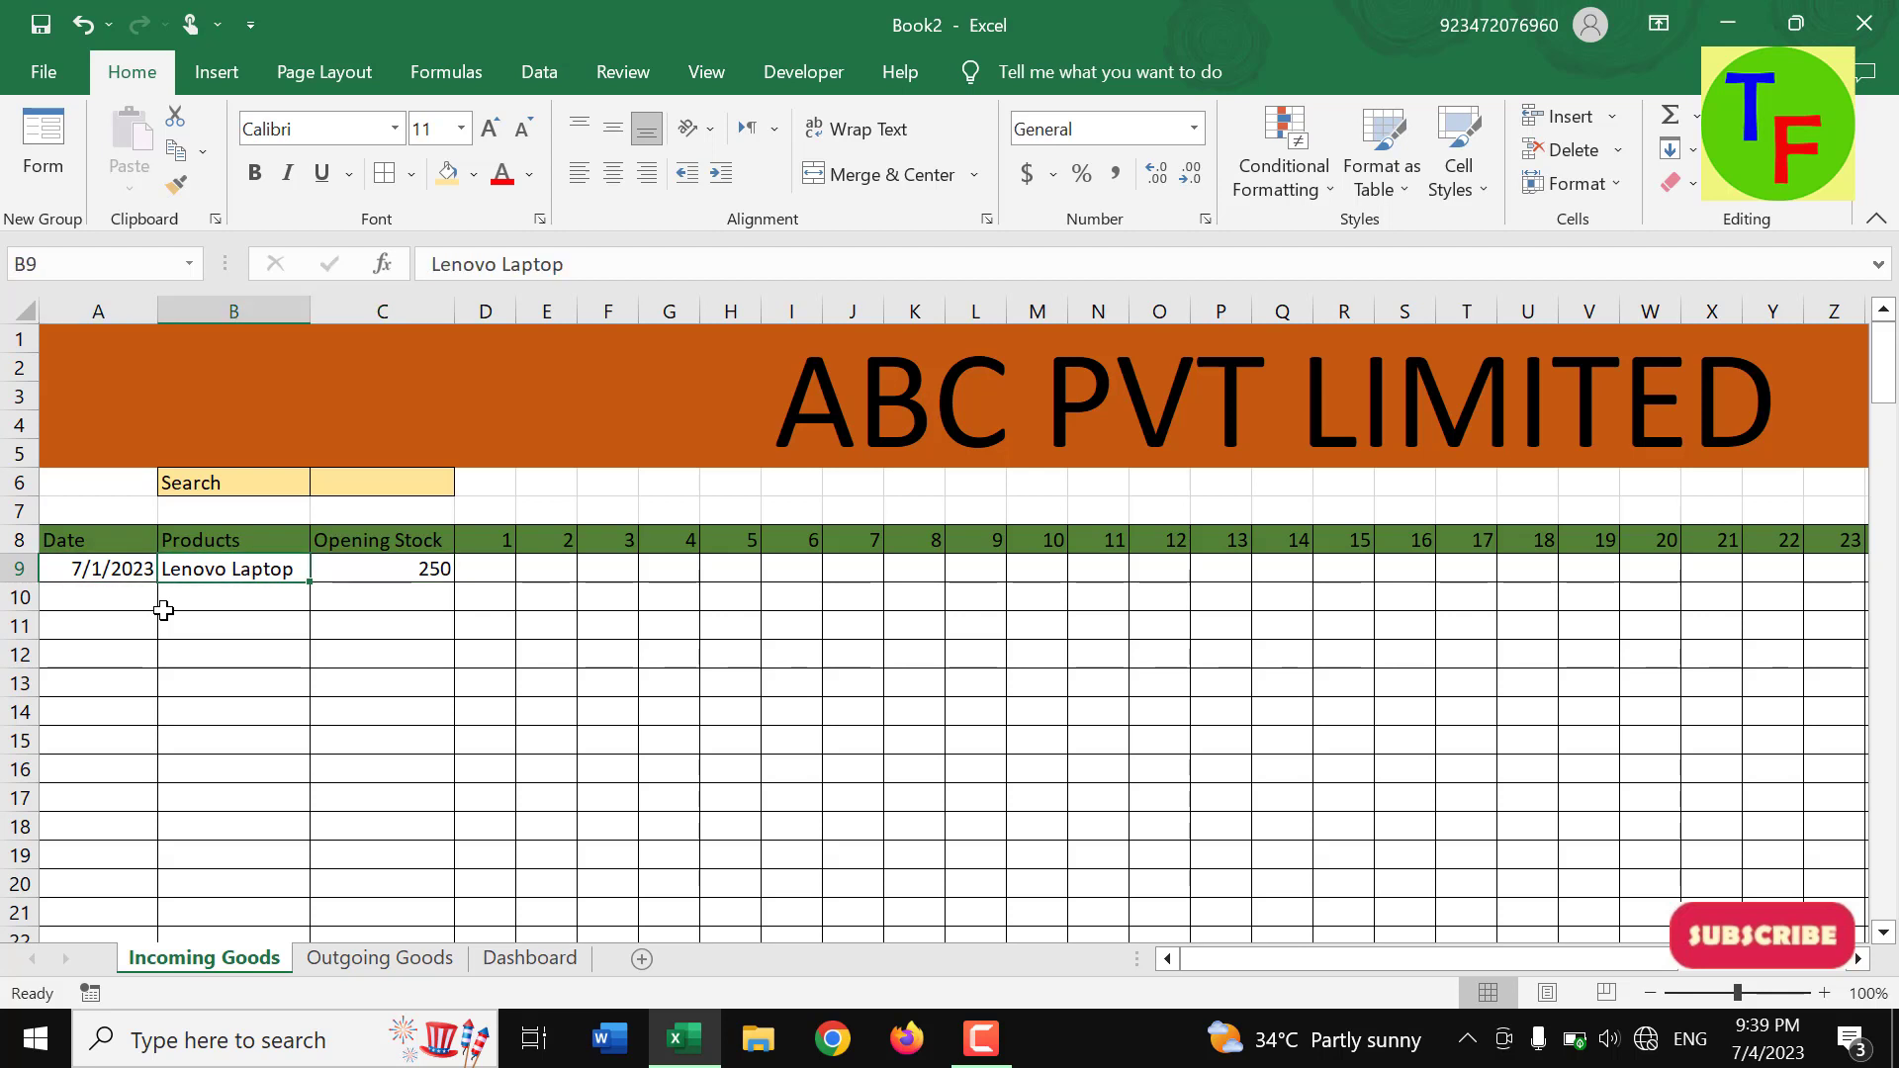
key(Down)
key(Up)
key(Right)
key(Left)
key(Left)
- Enter Dell Laptop in B10 with opening stock 100, then return to A9
click(163, 610)
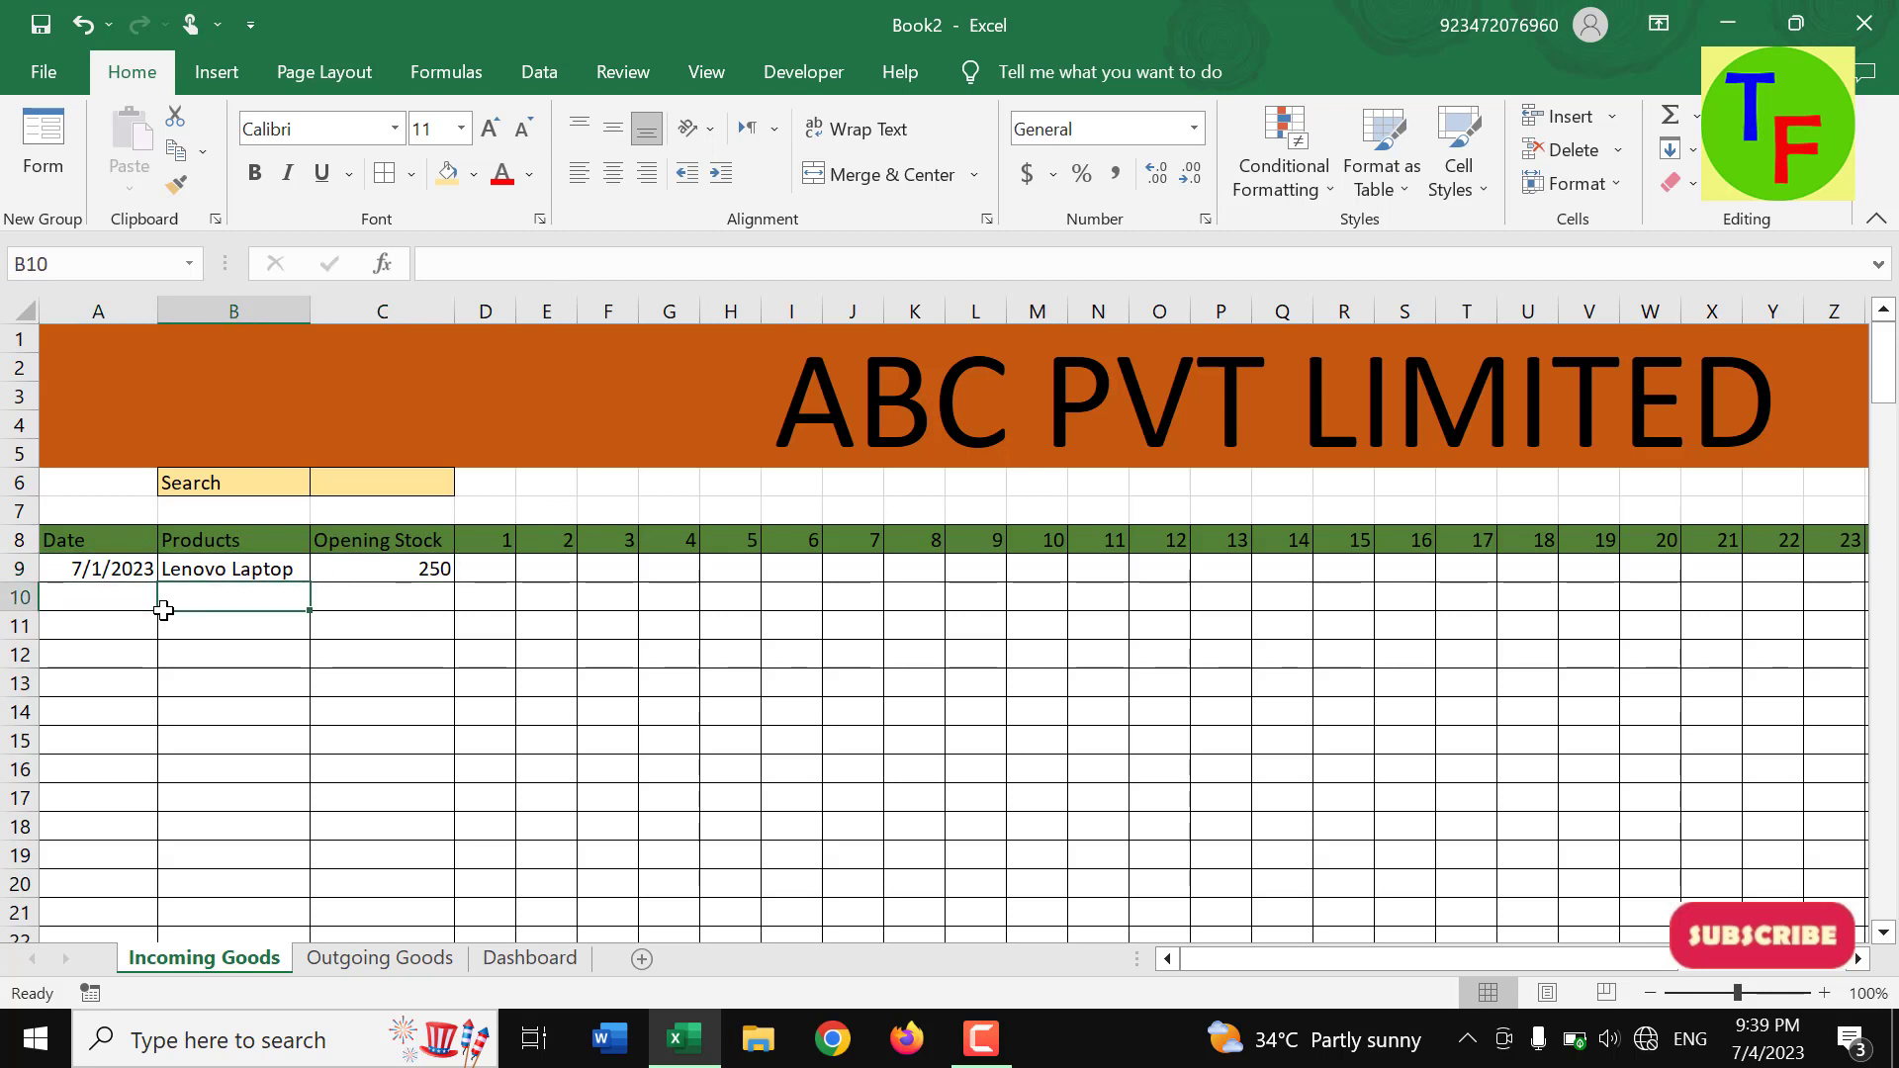
text(Dell )
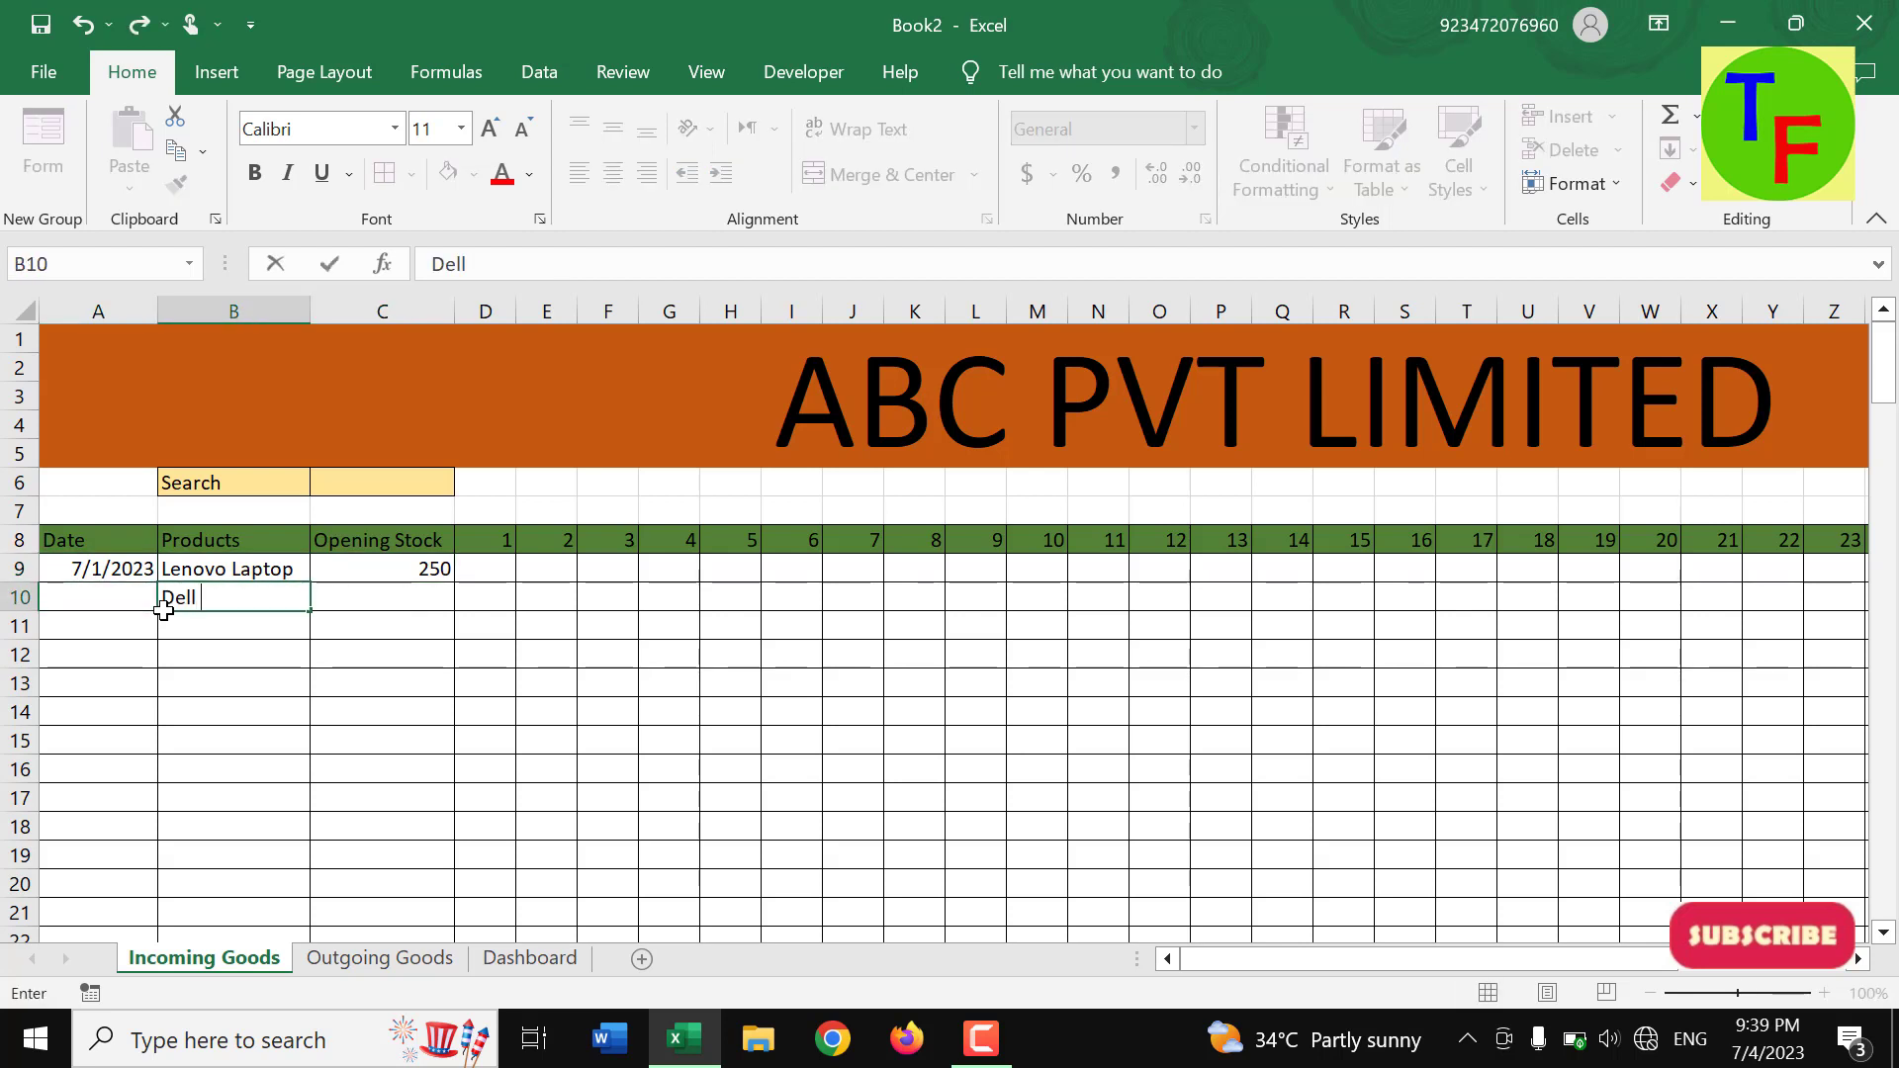
text(Laptop)
key(Tab)
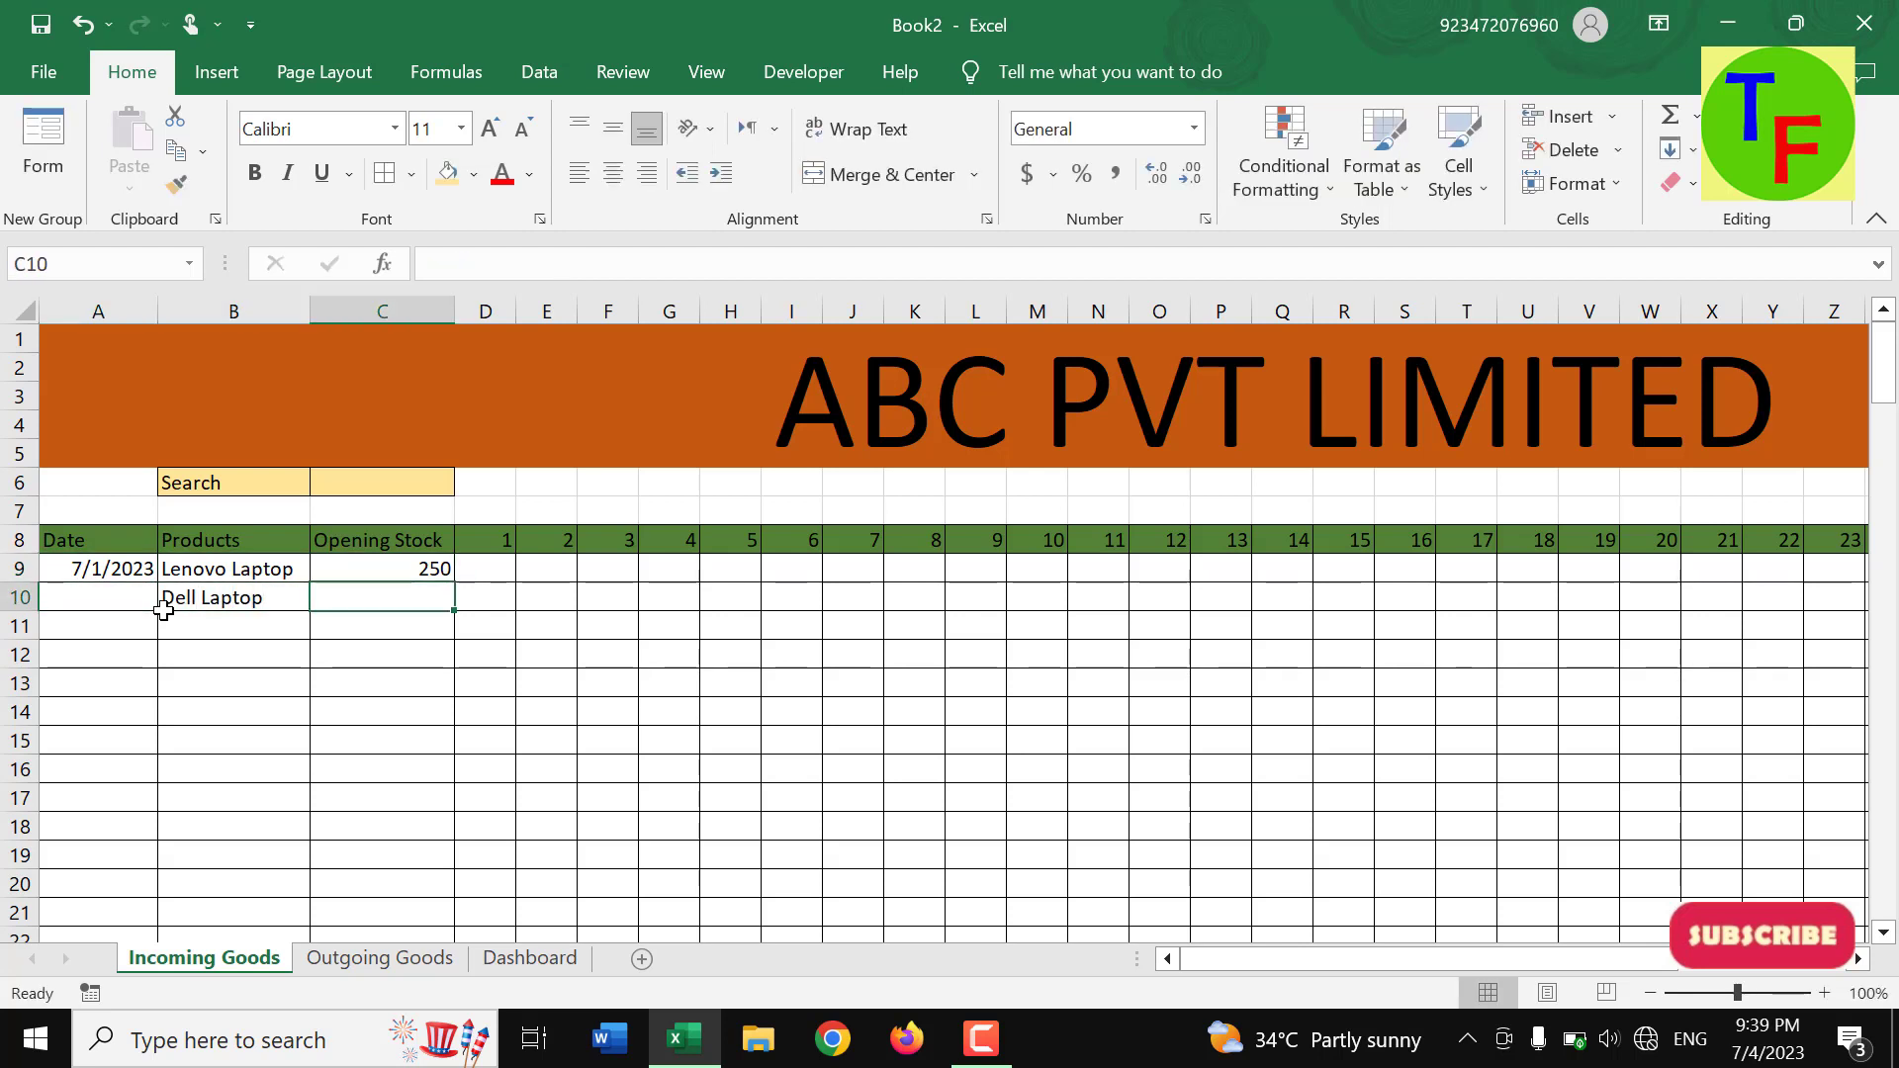
text(1000)
key(BackSpace)
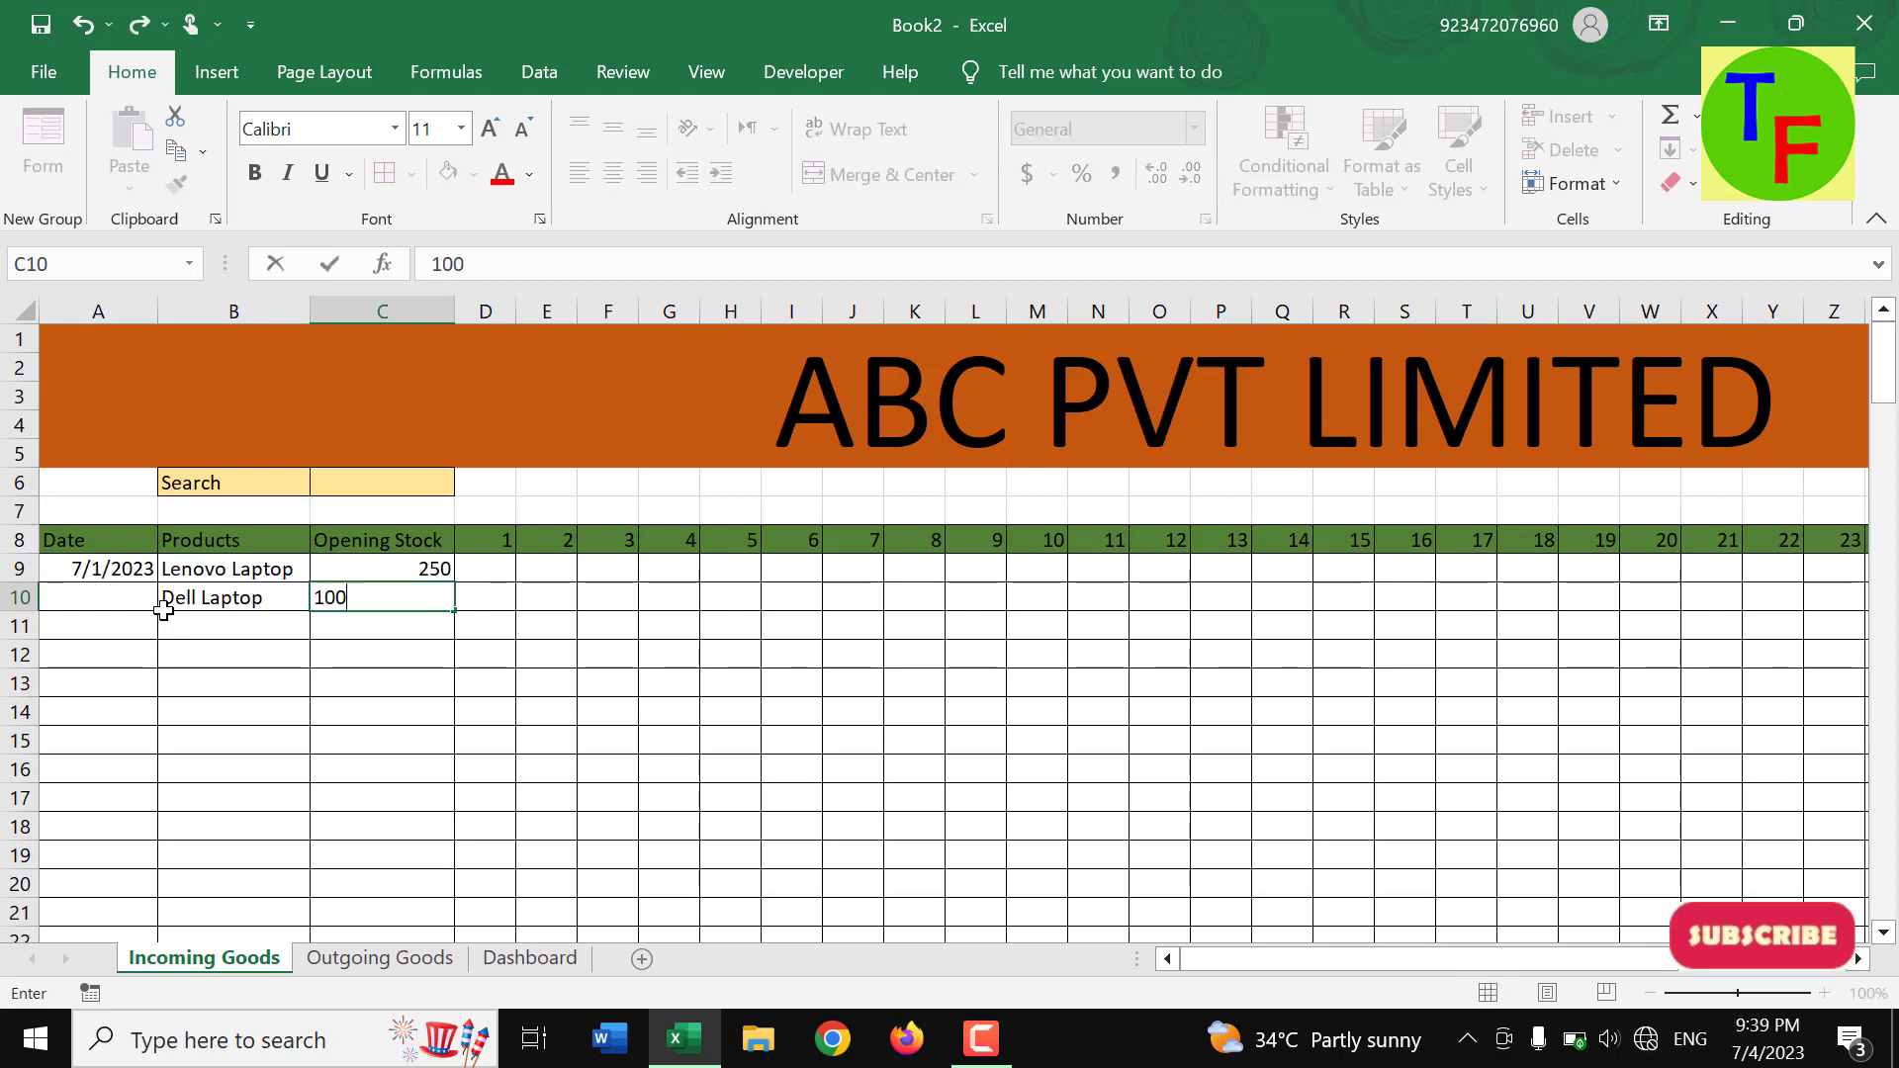
key(Tab)
key(Down)
key(Left)
key(Left)
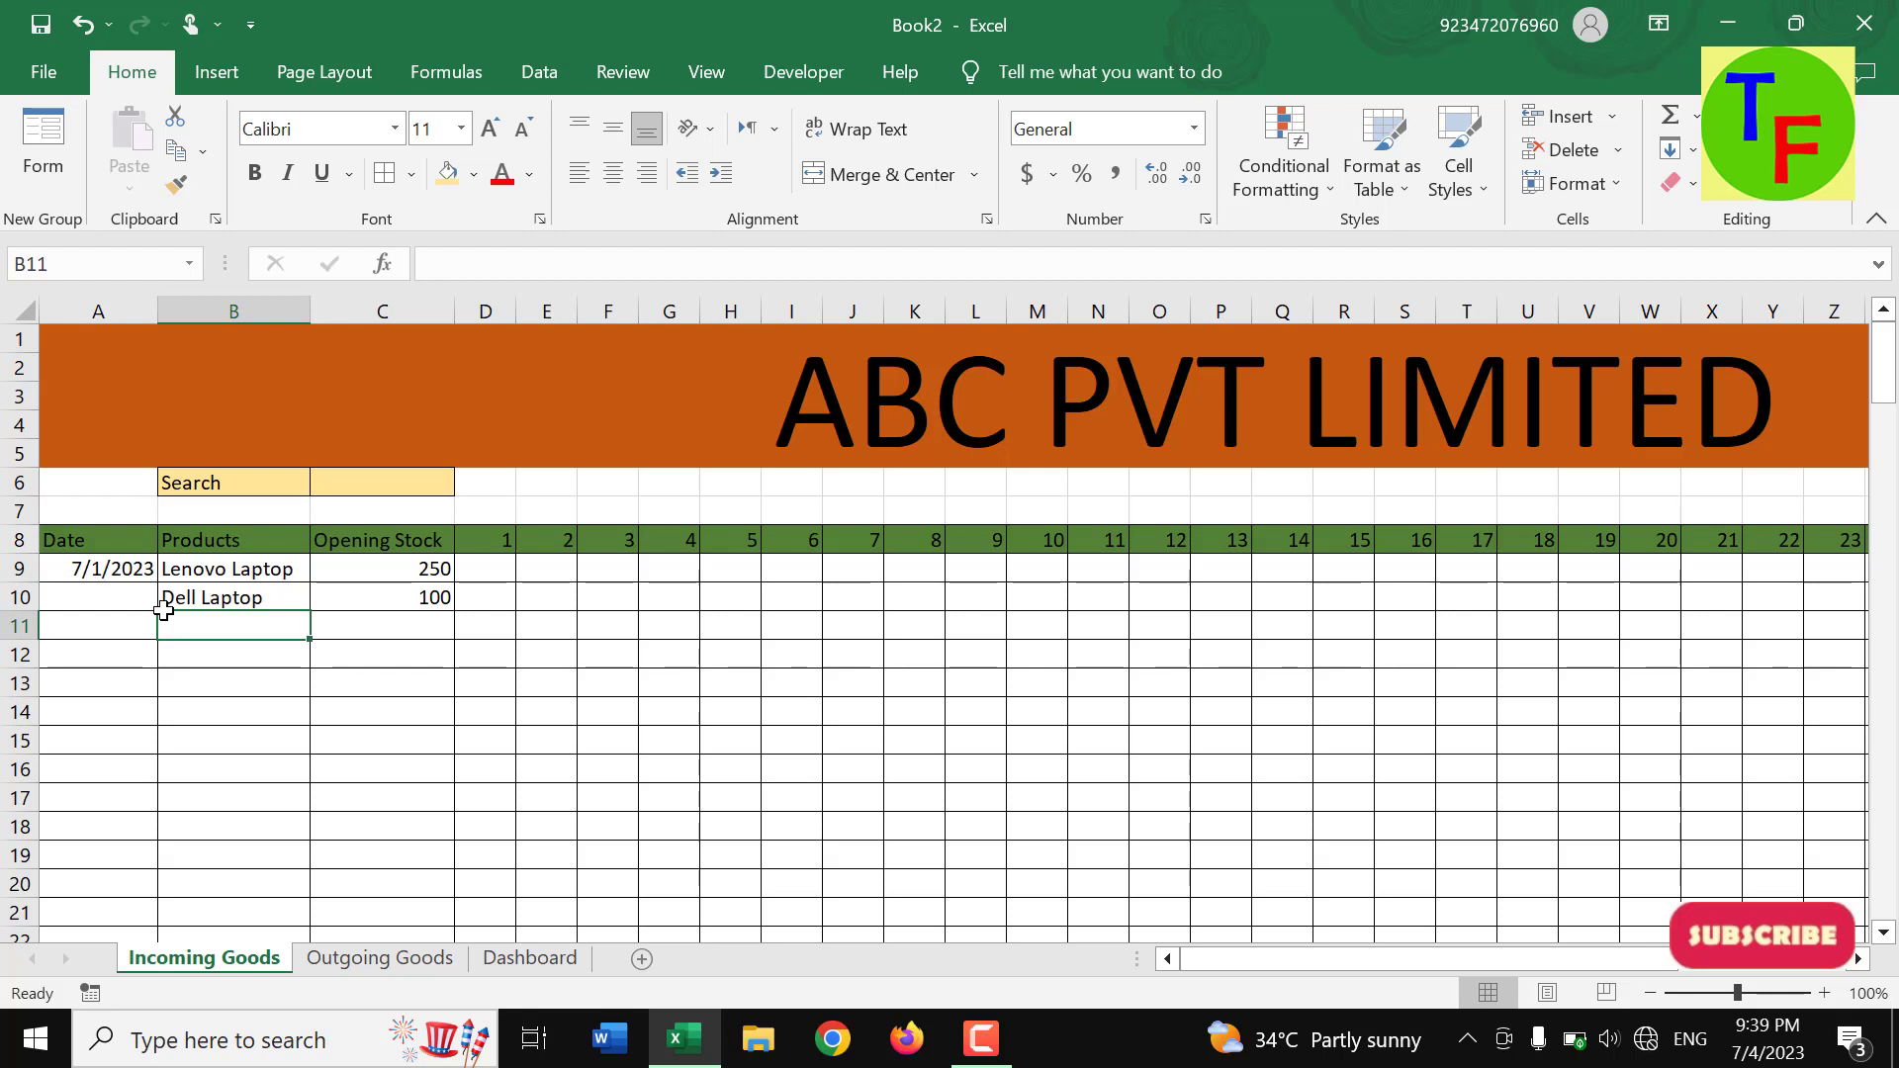
key(Up)
key(Up)
key(Left)
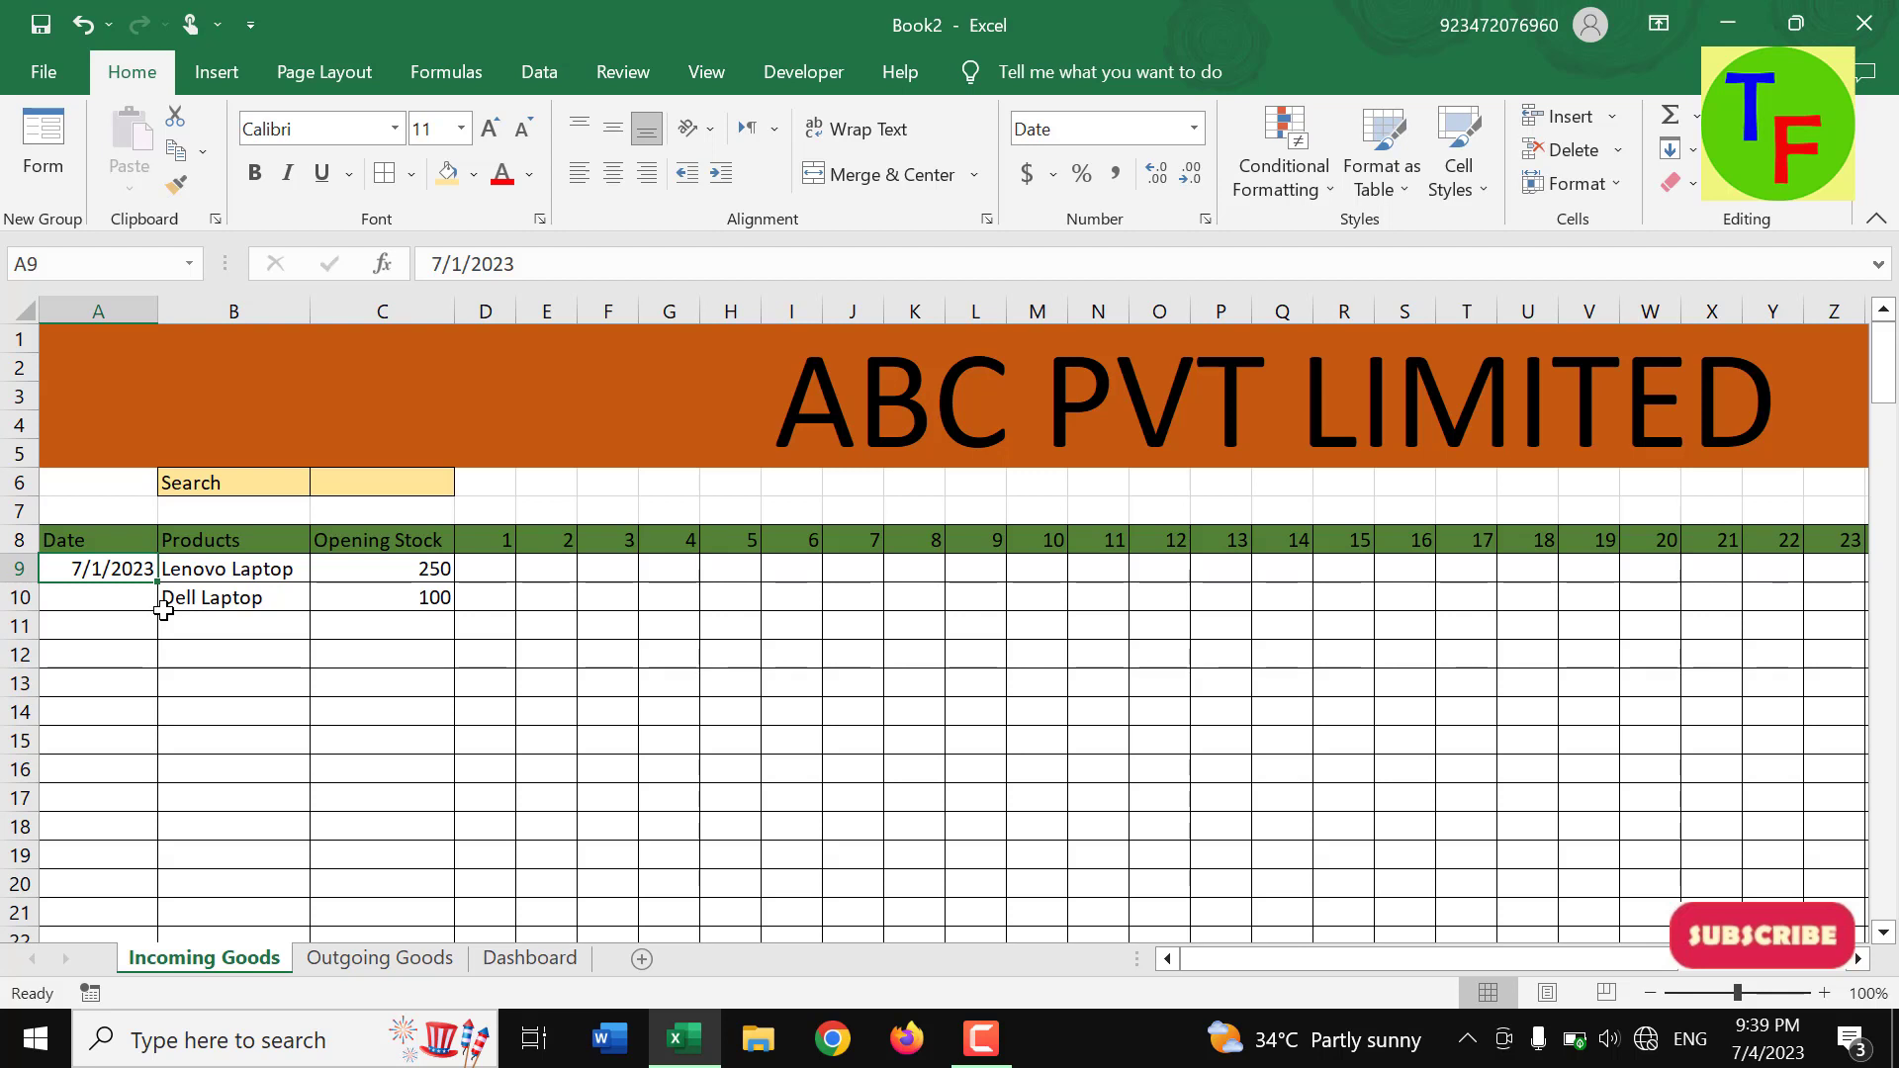
click(498, 539)
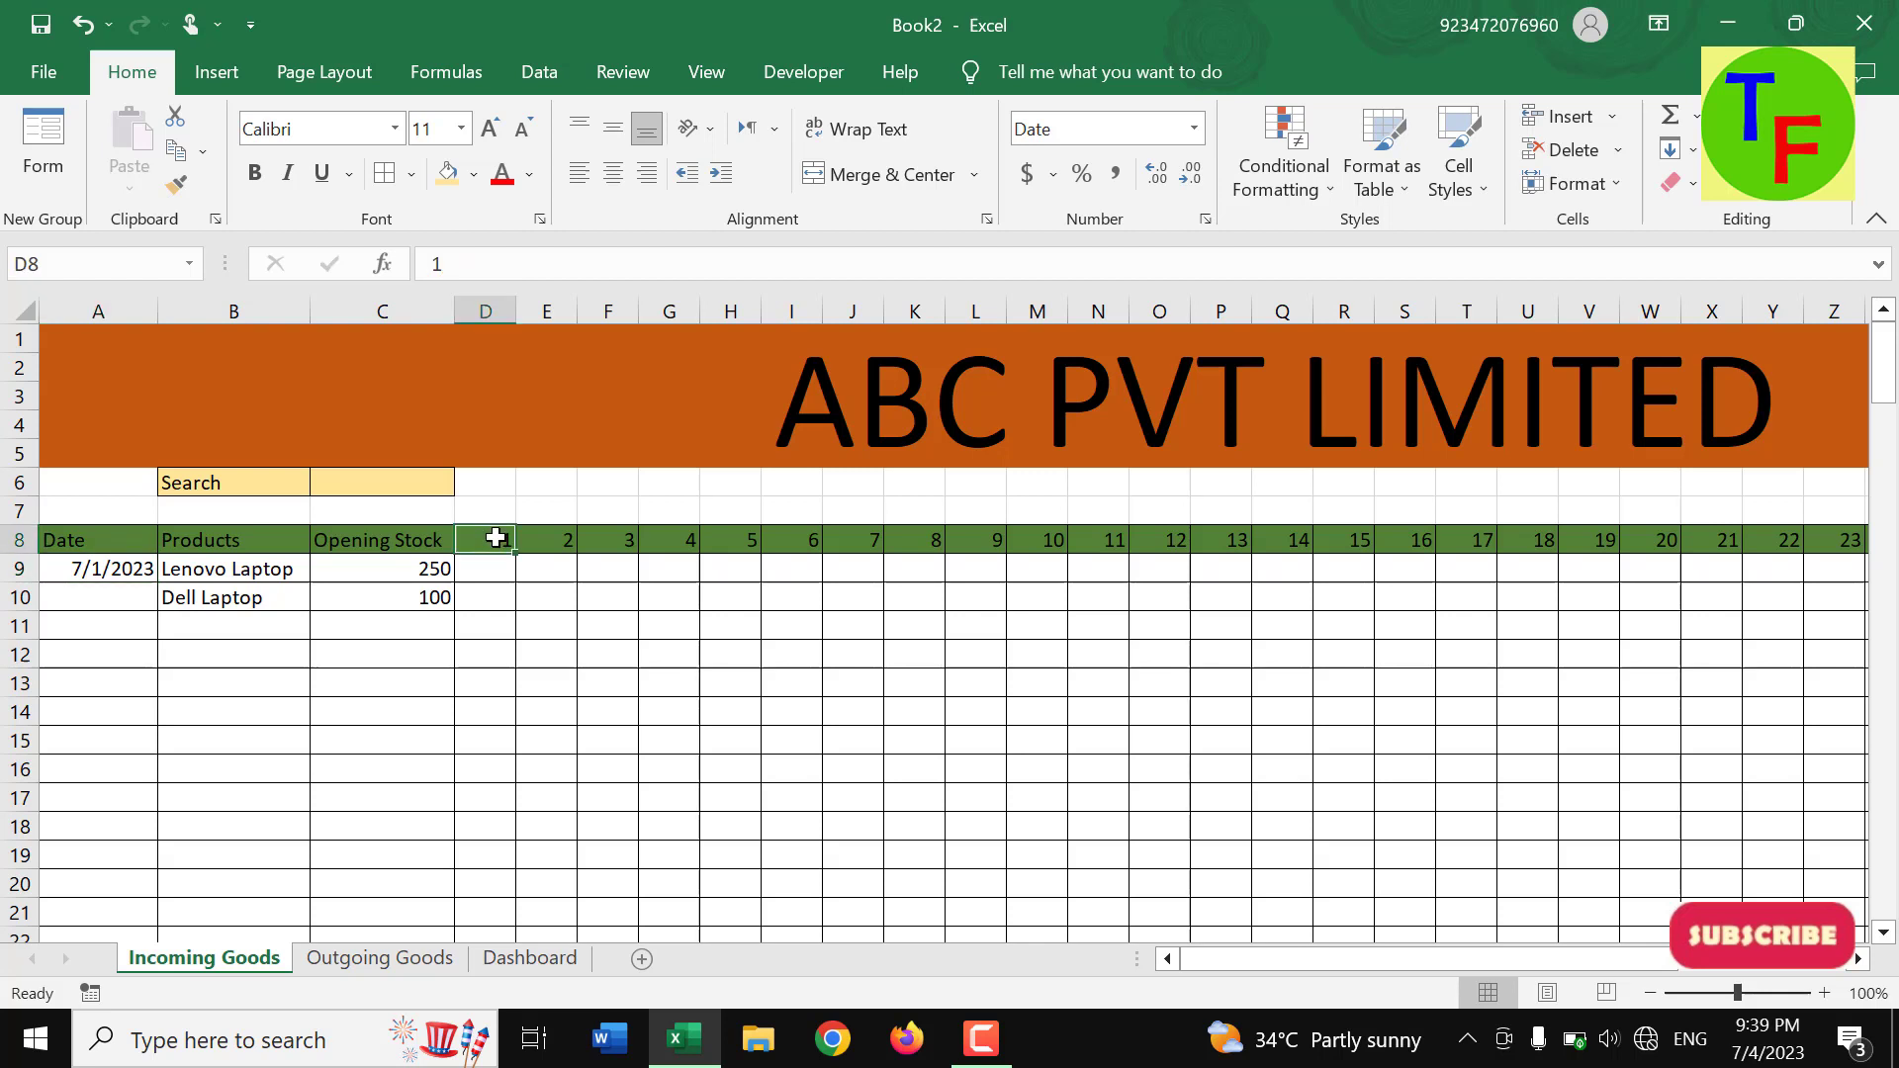
click(552, 539)
click(603, 539)
click(648, 539)
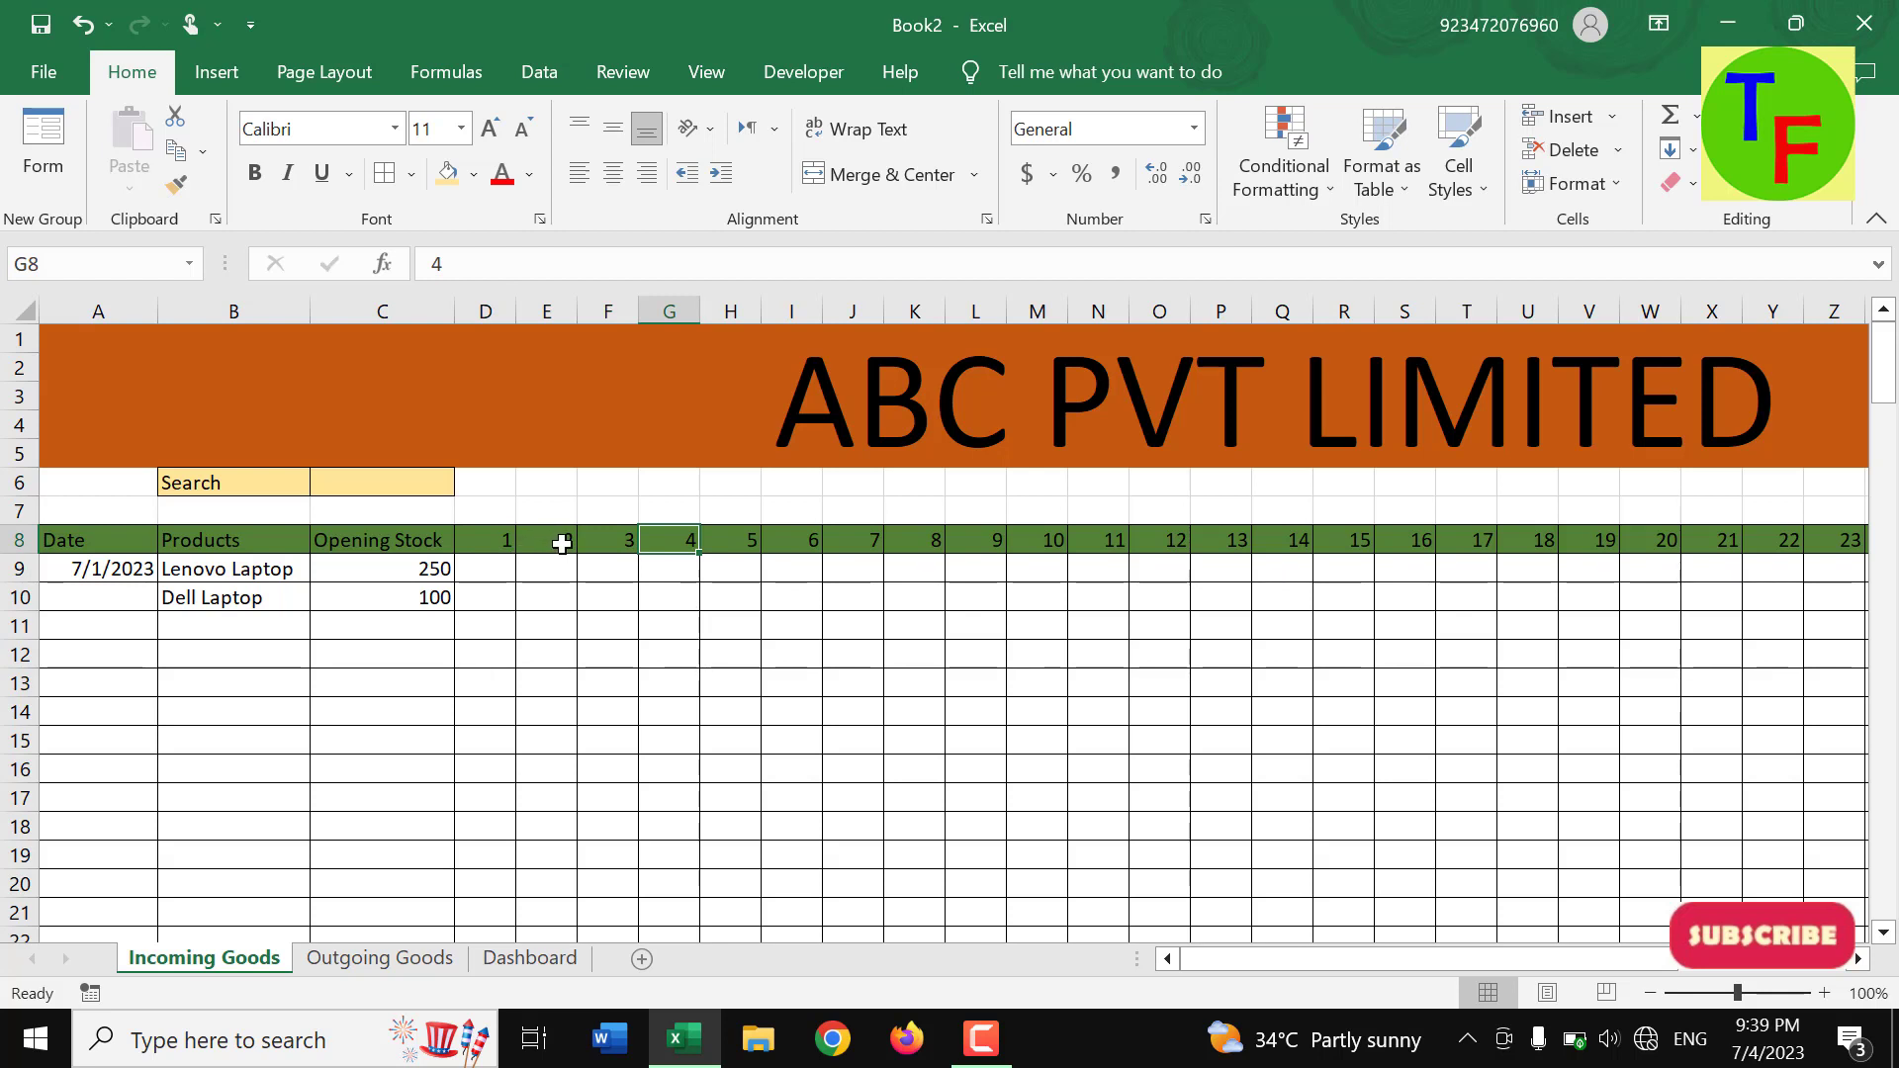
click(491, 577)
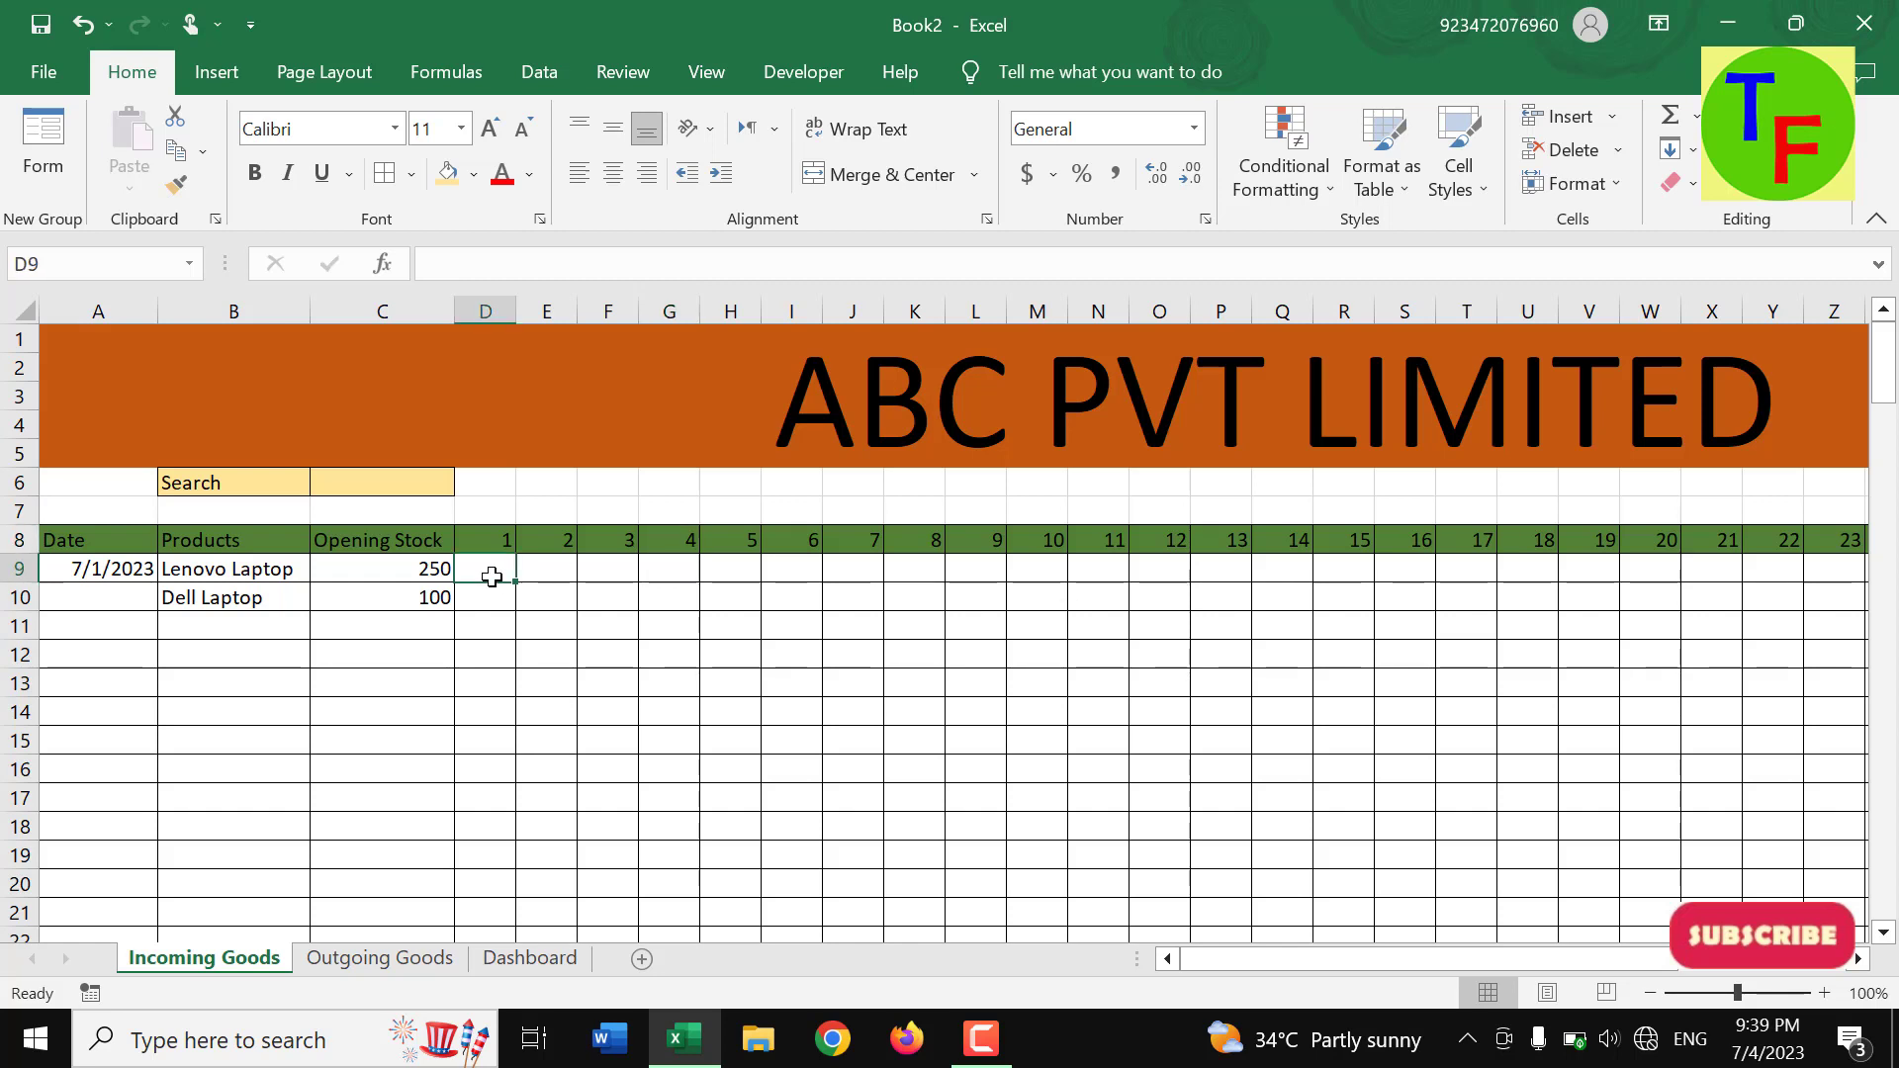
click(497, 604)
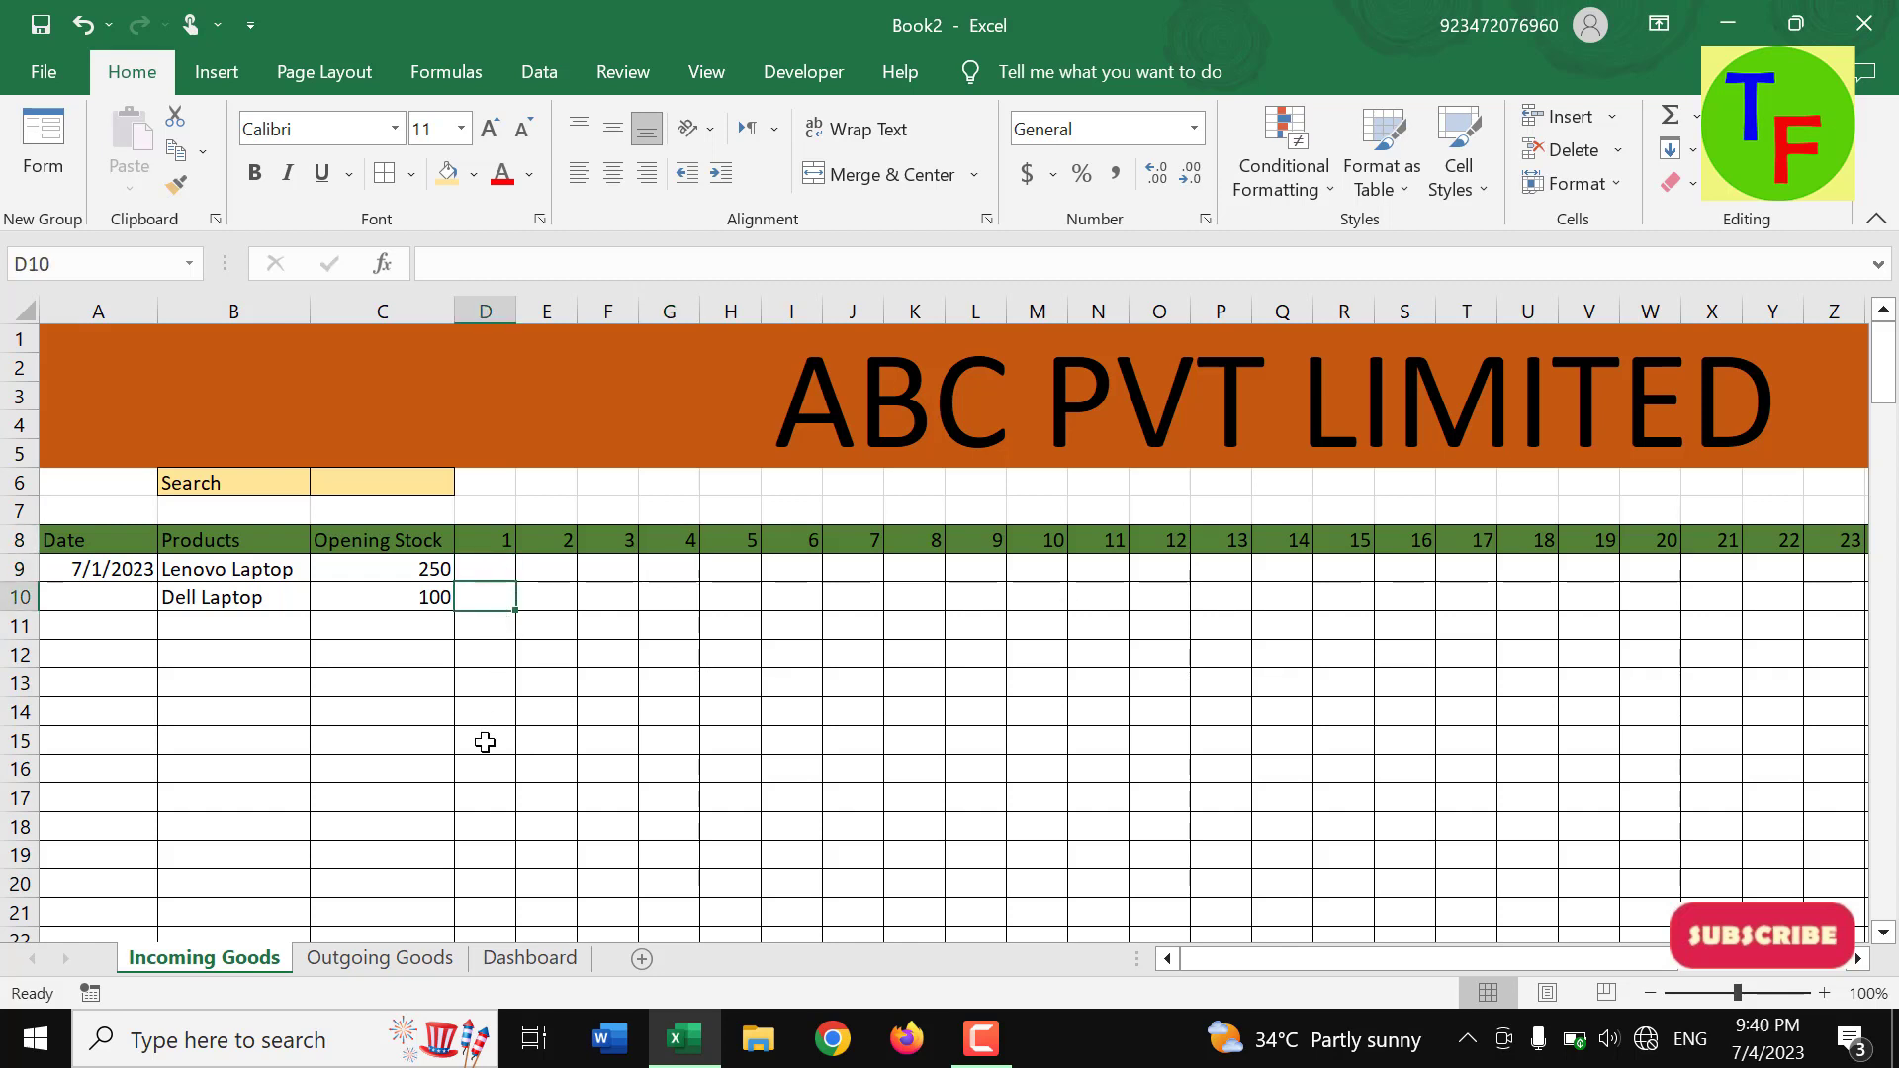
click(104, 541)
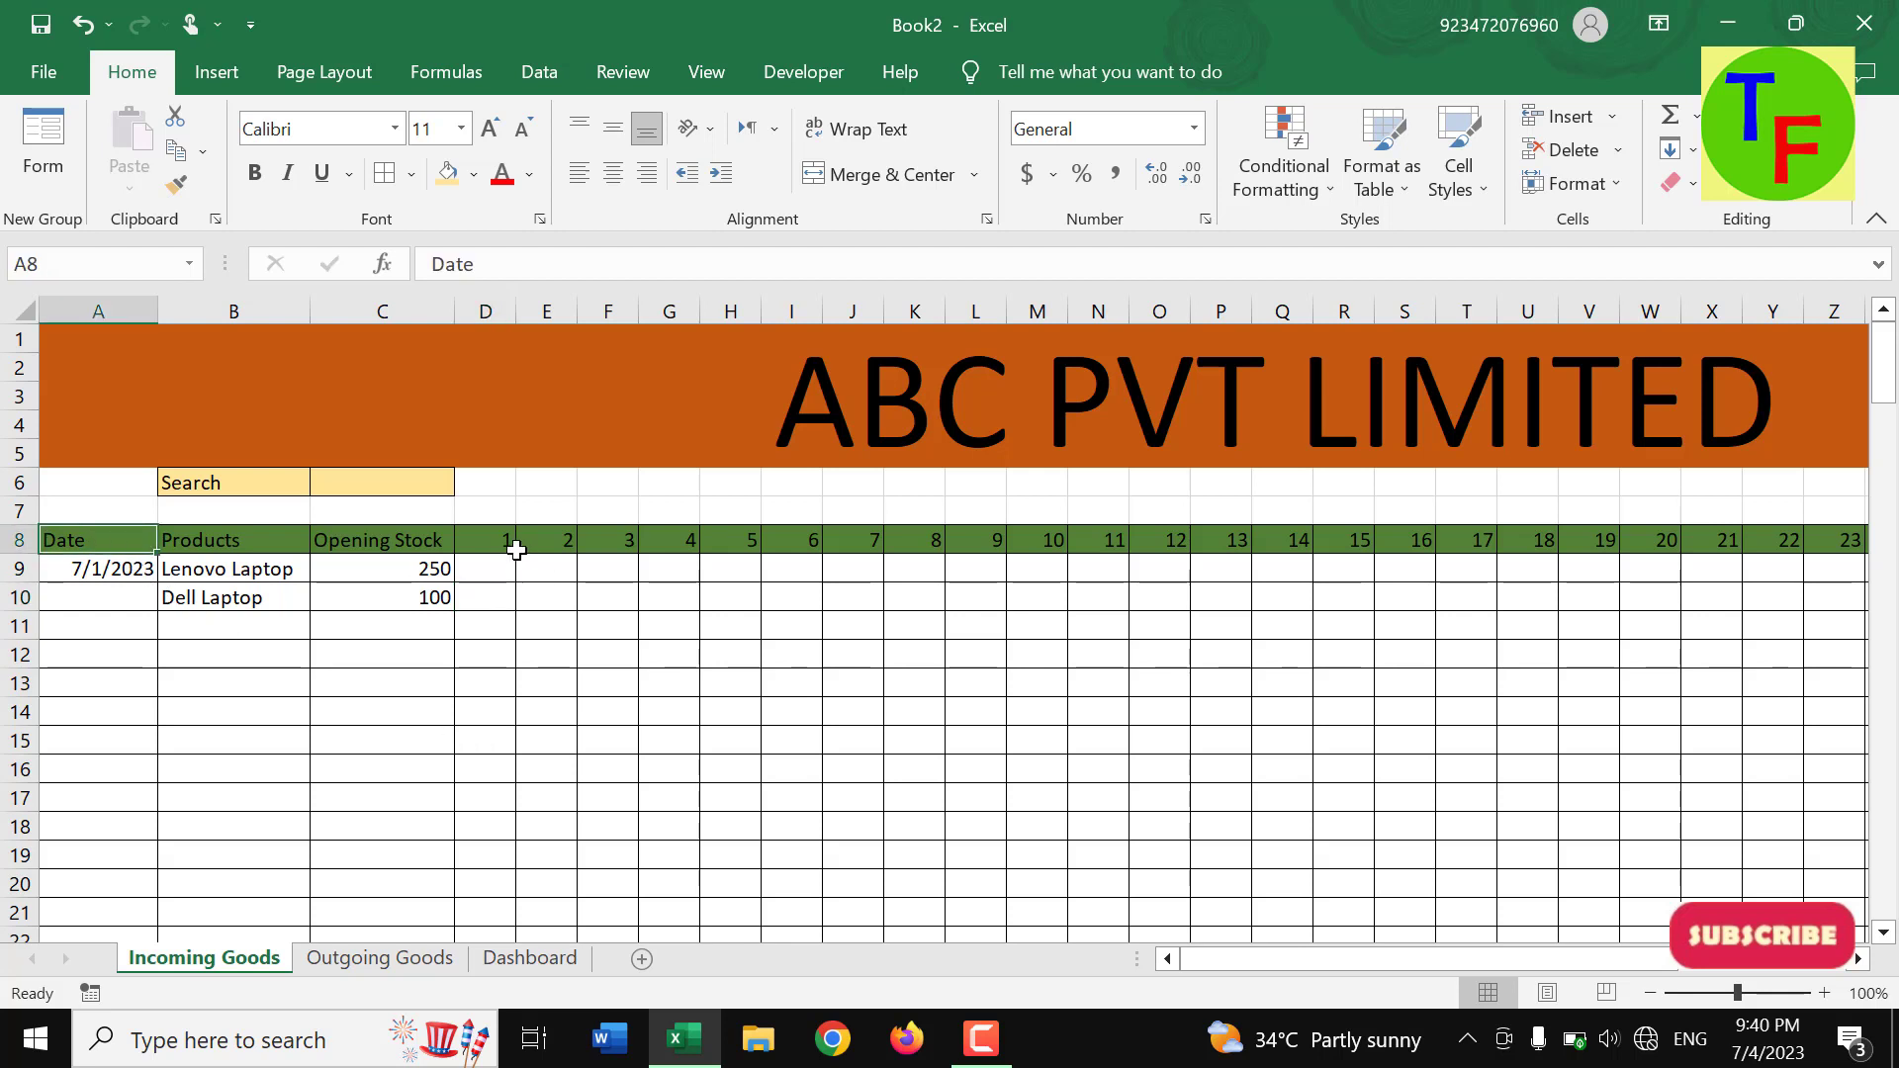
drag(504, 540, 818, 538)
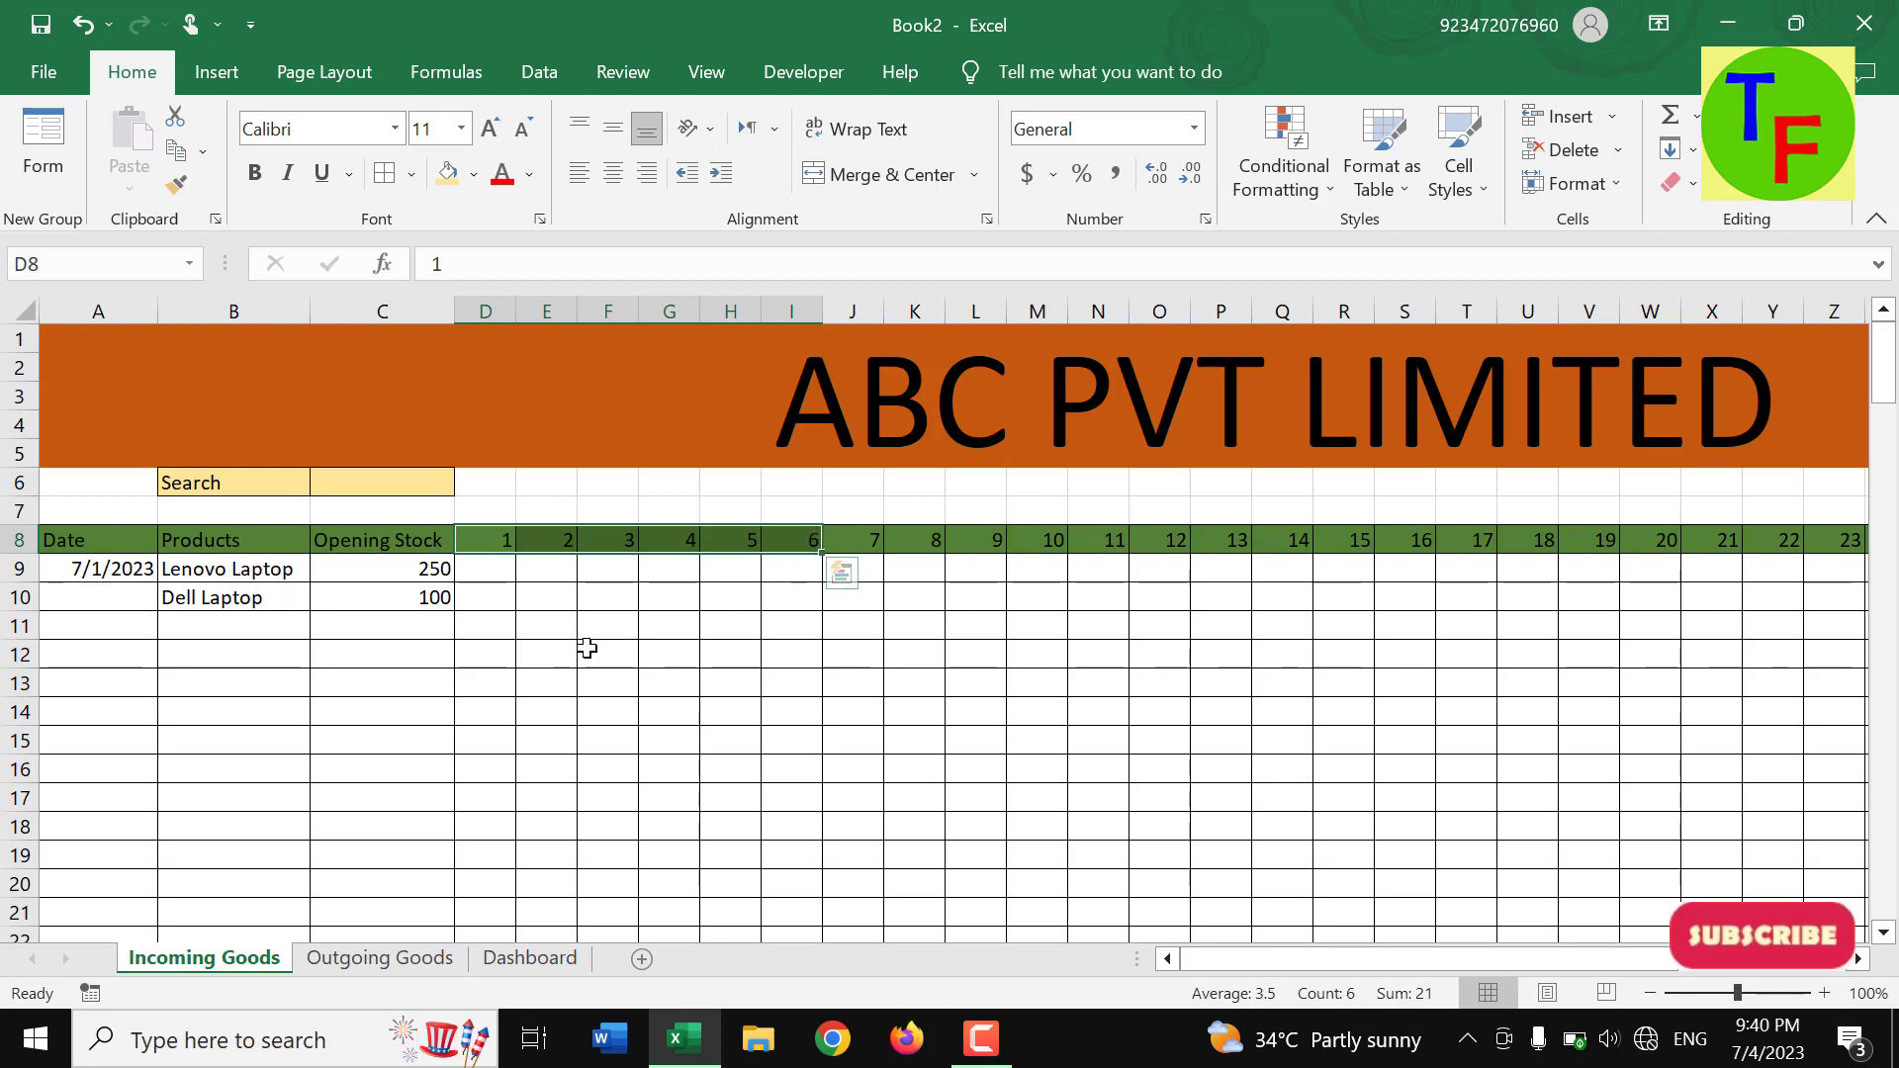
click(587, 647)
click(499, 542)
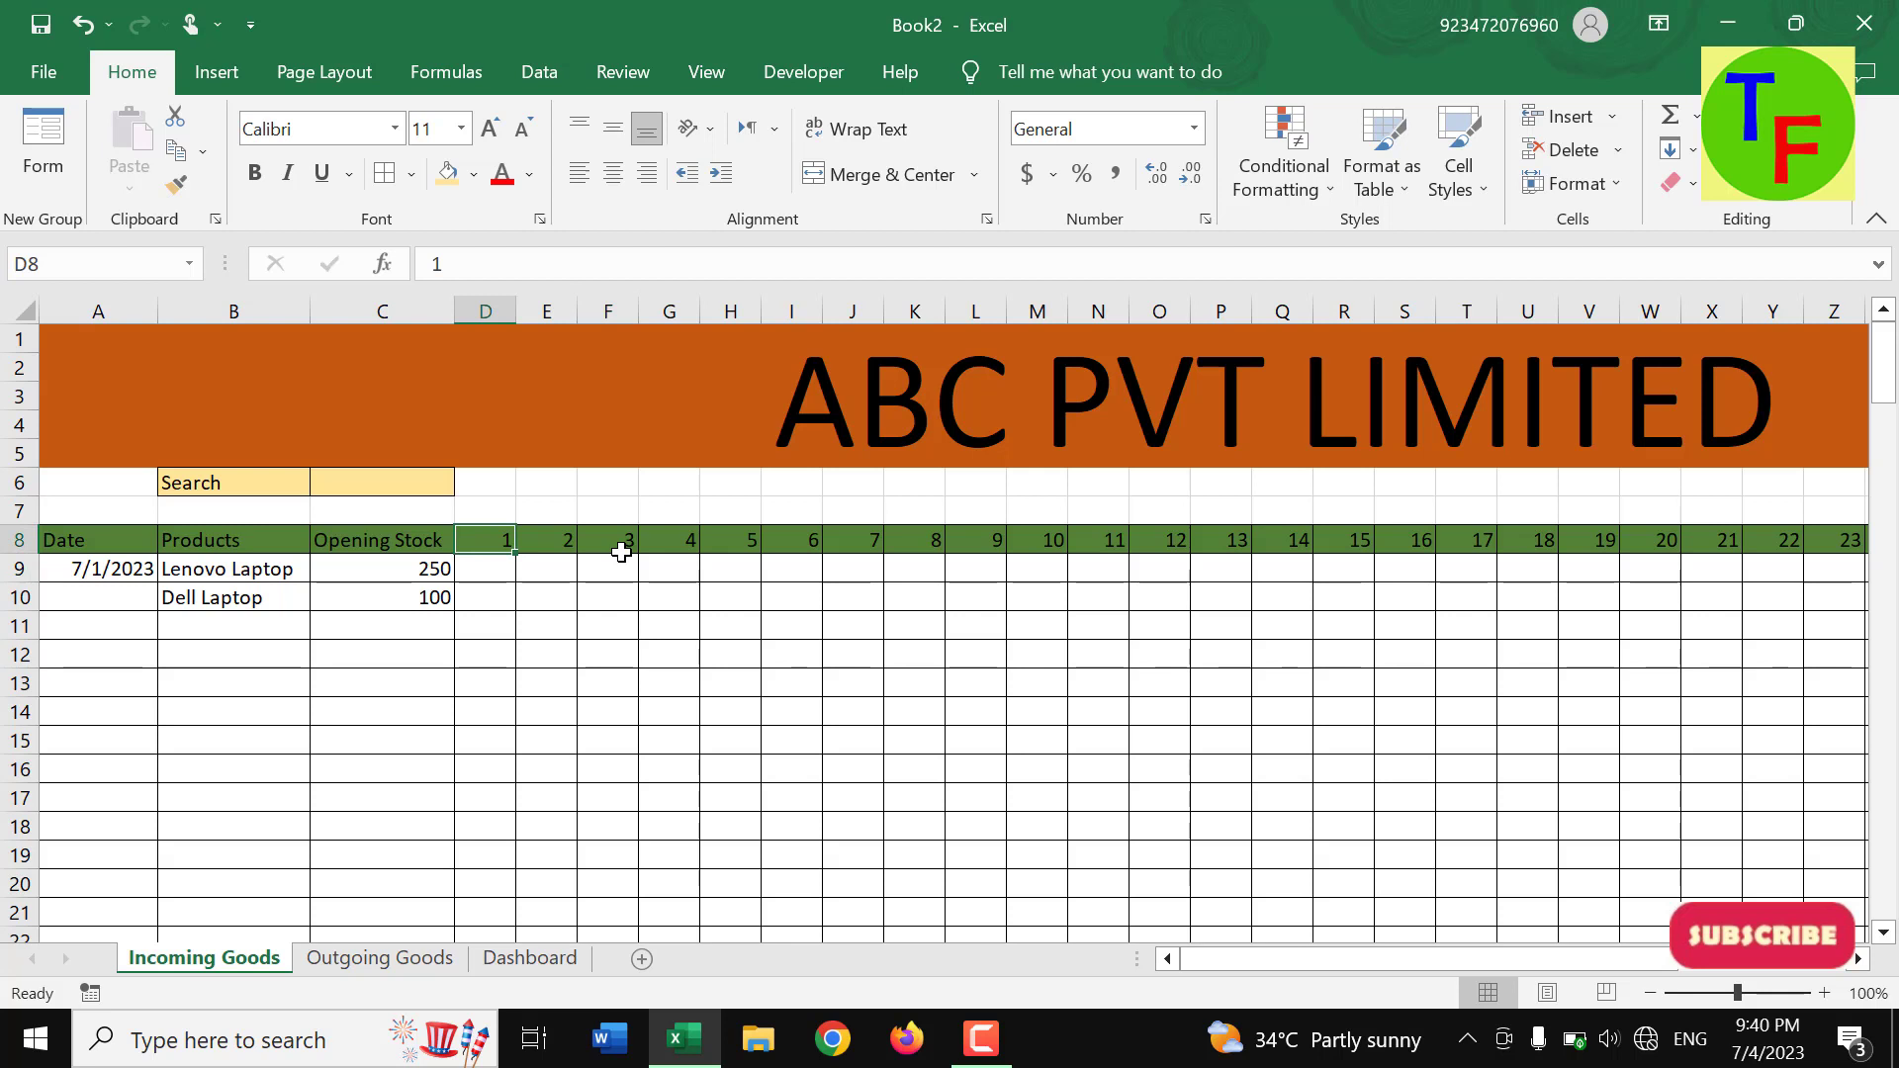
click(117, 566)
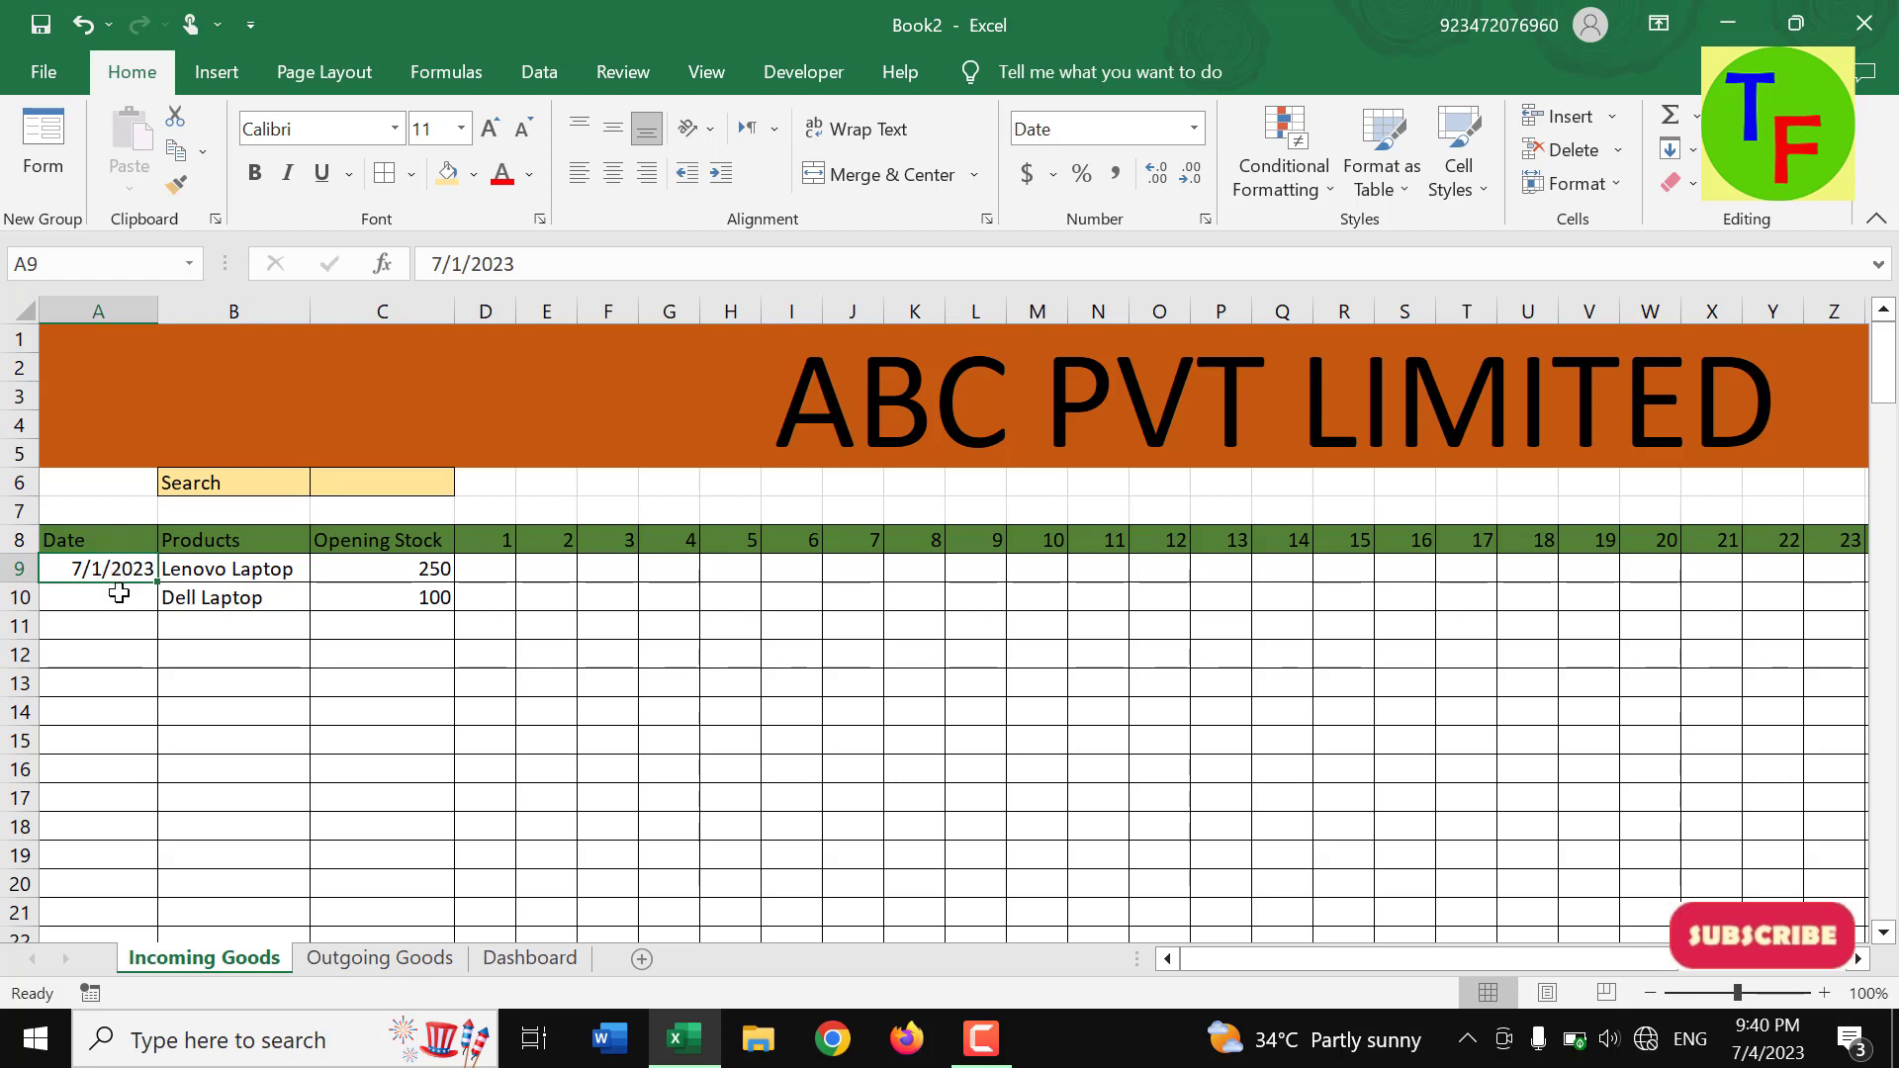
click(118, 595)
click(123, 741)
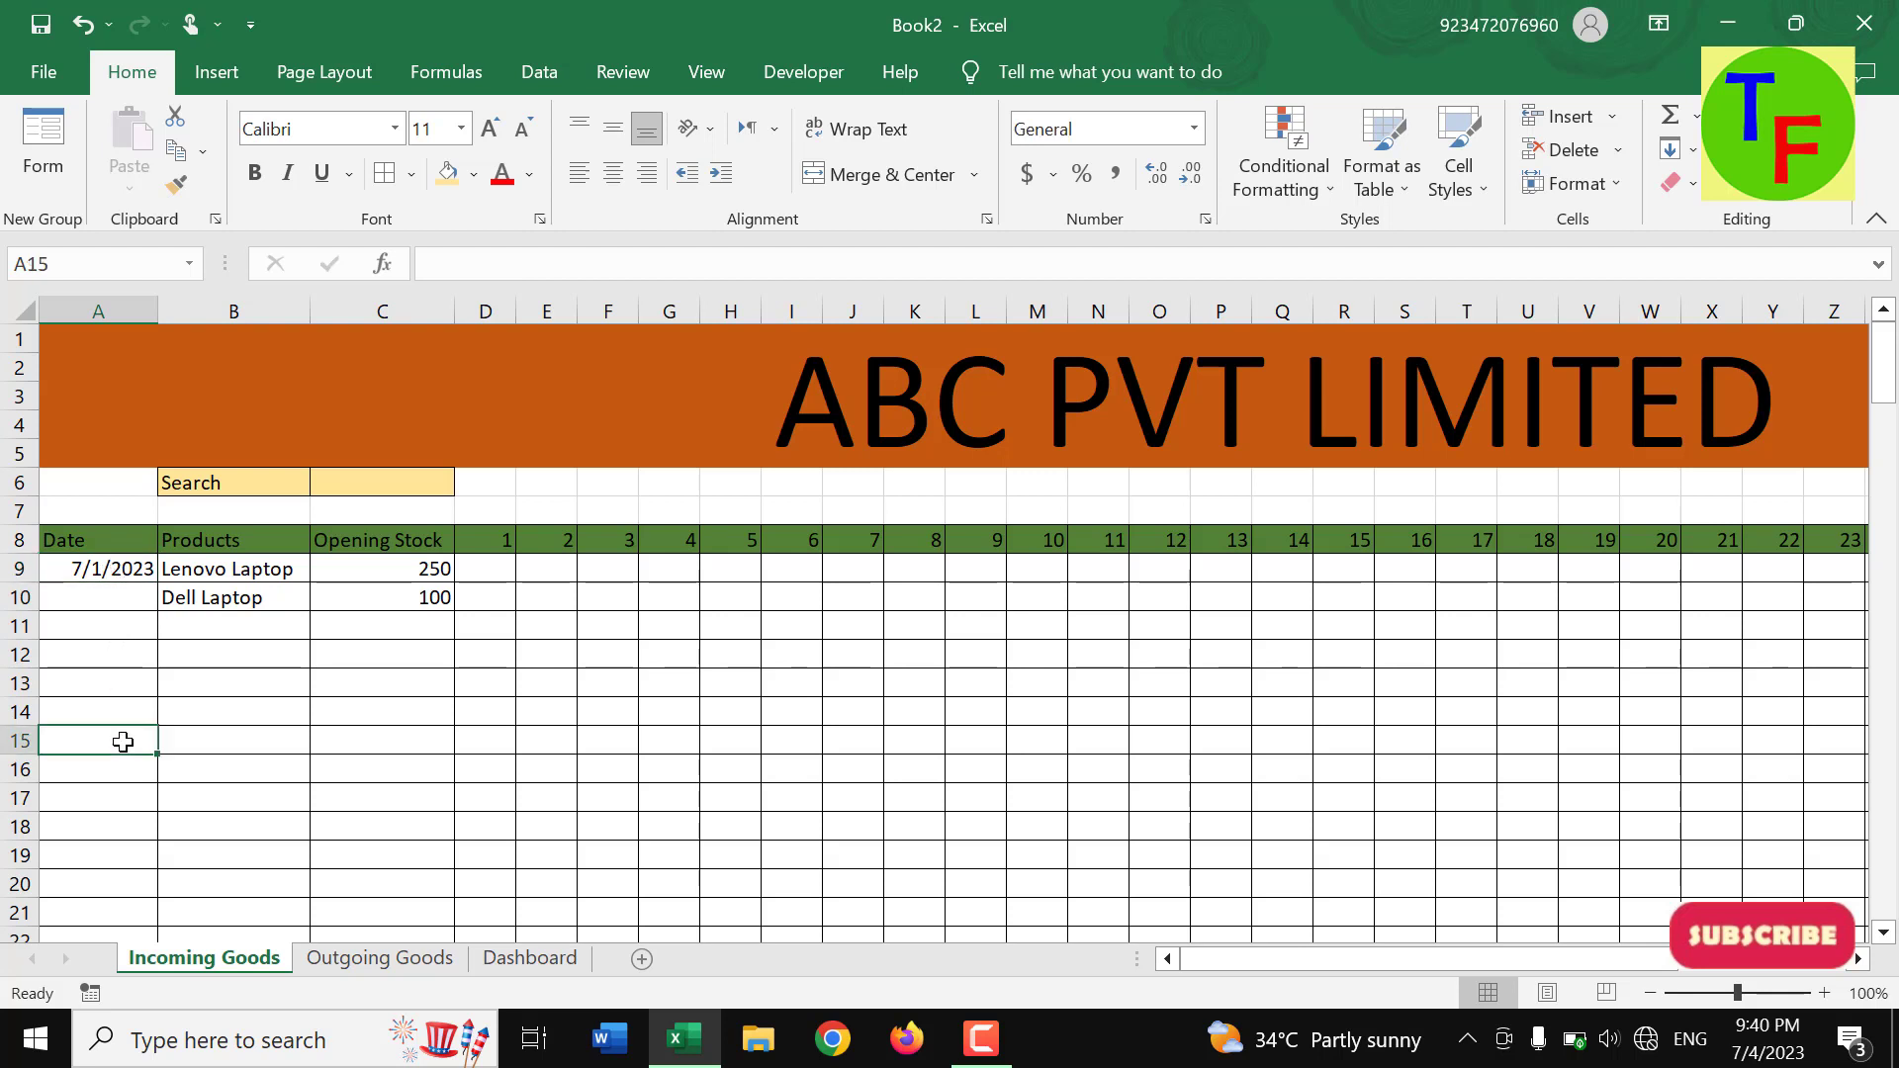
click(132, 827)
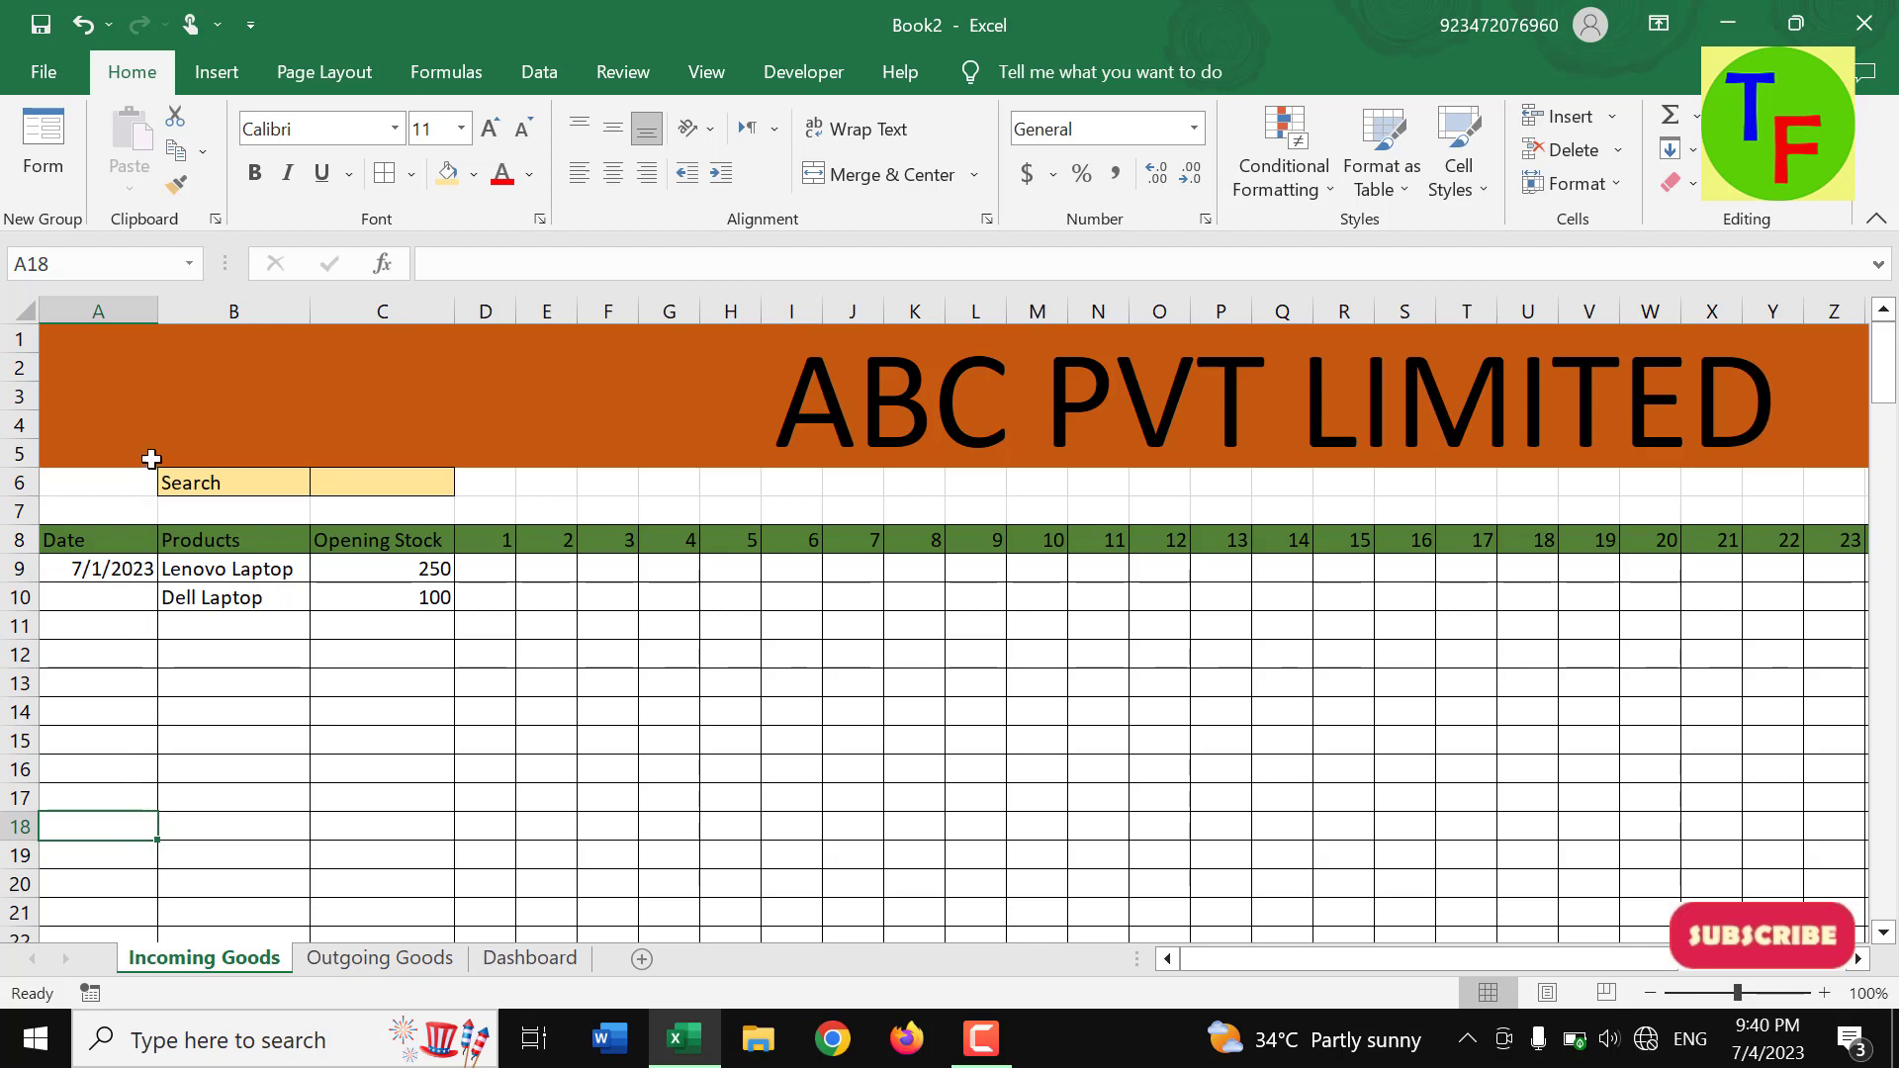
- On Incoming Goods, head column A with SN, number rows 1 and 2, General format
click(104, 305)
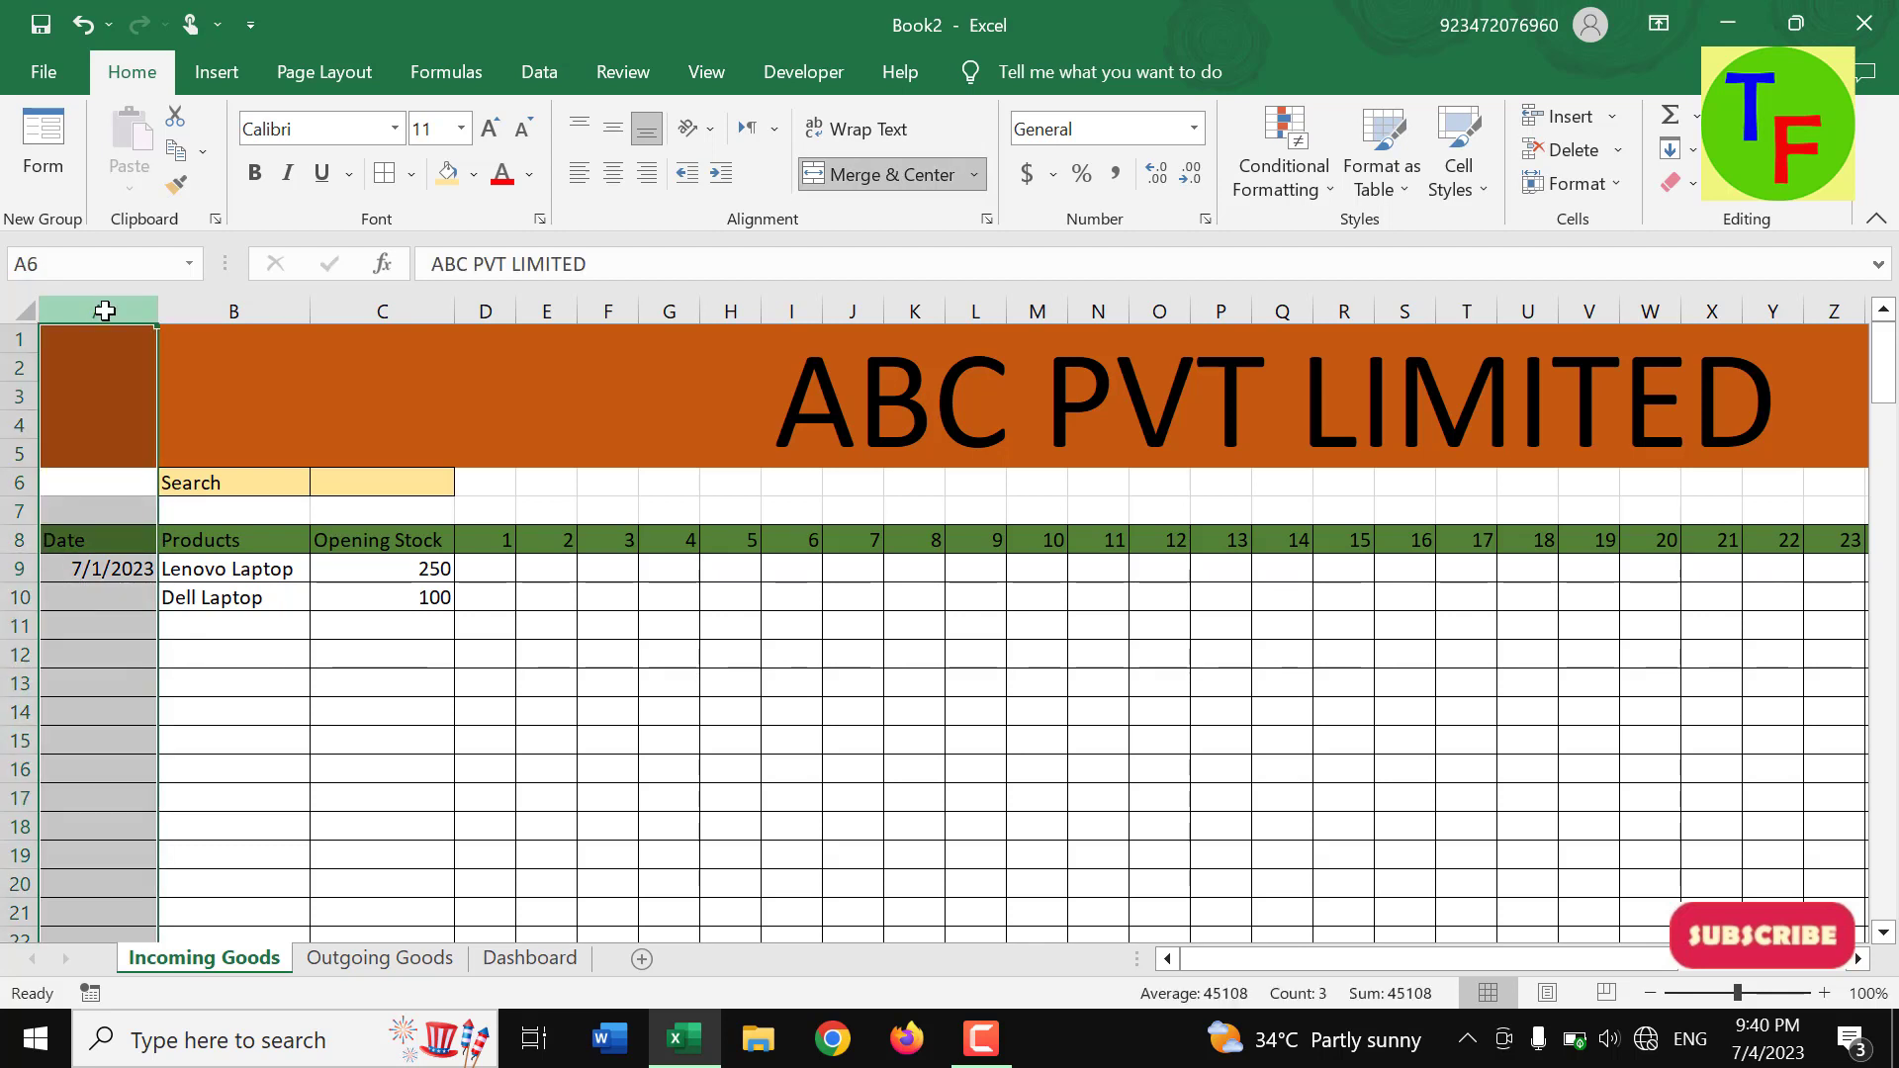
click(99, 547)
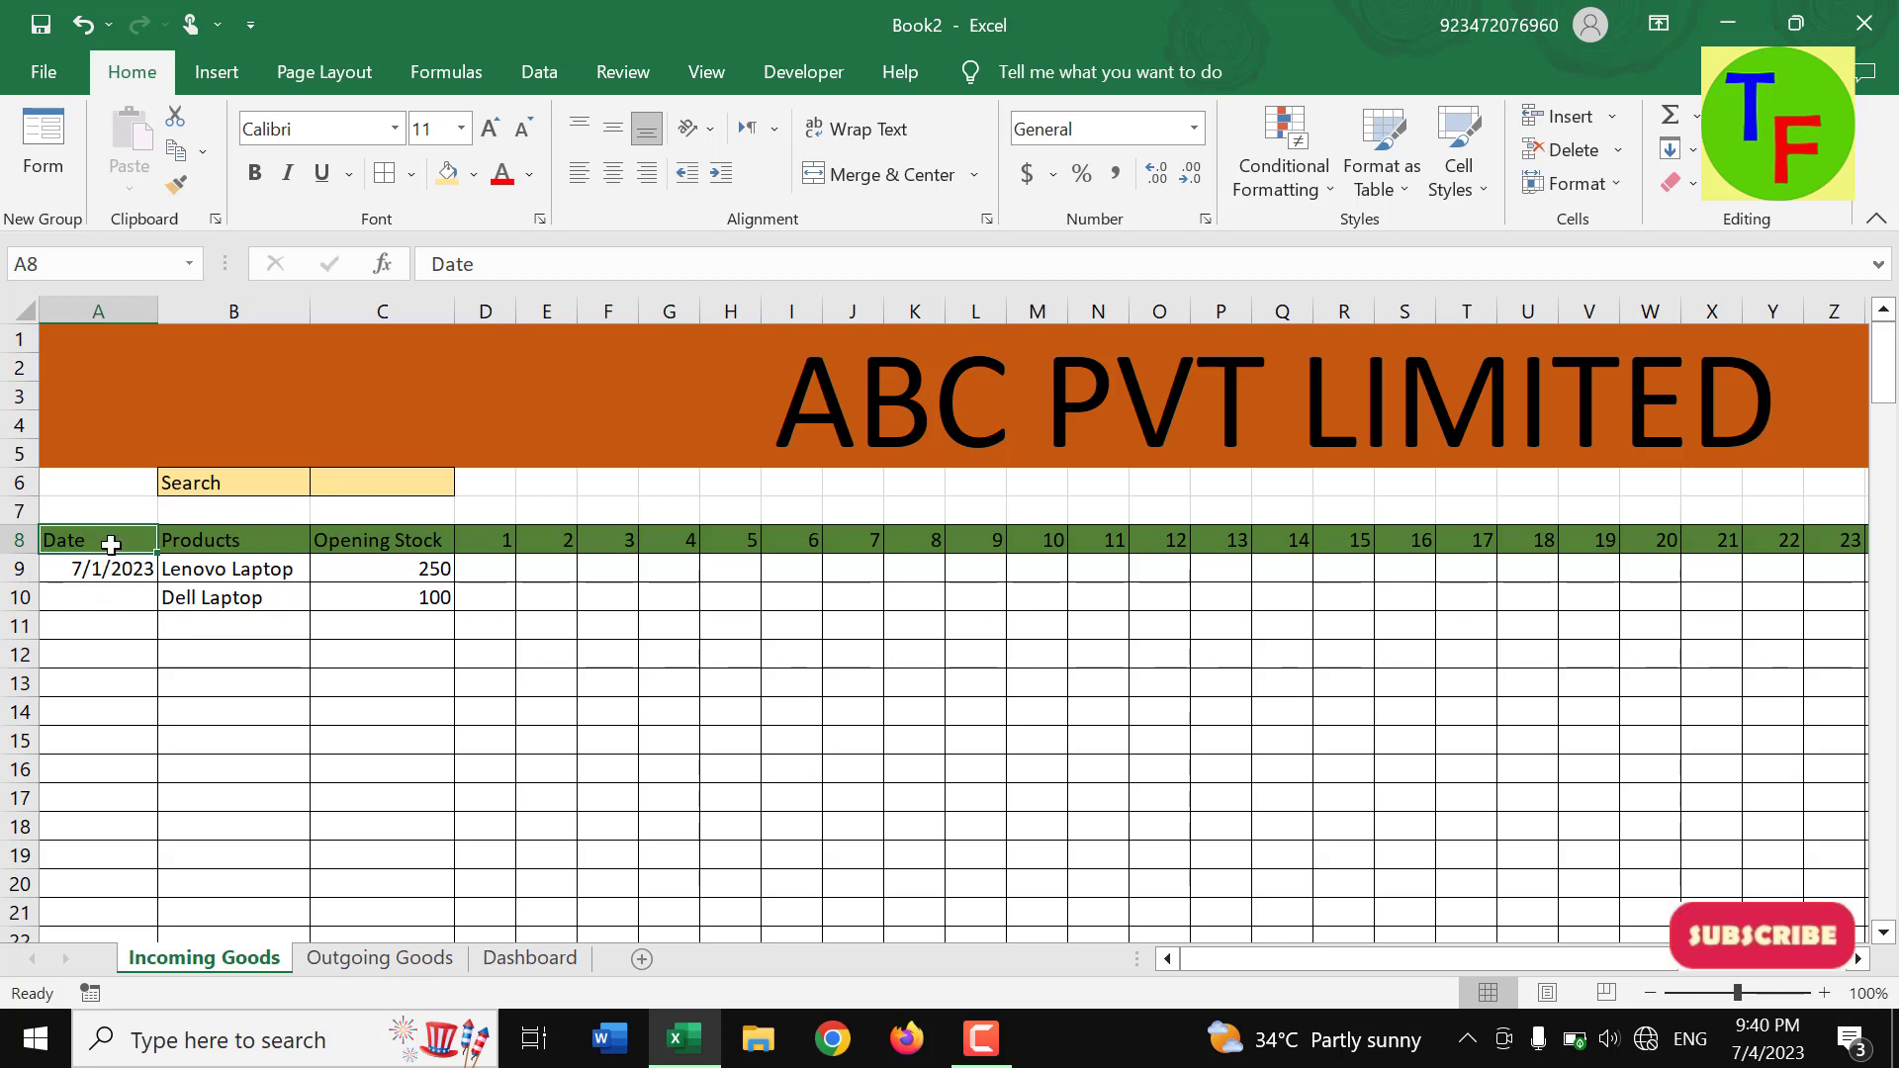
text(SN)
key(Return)
text(1)
key(Return)
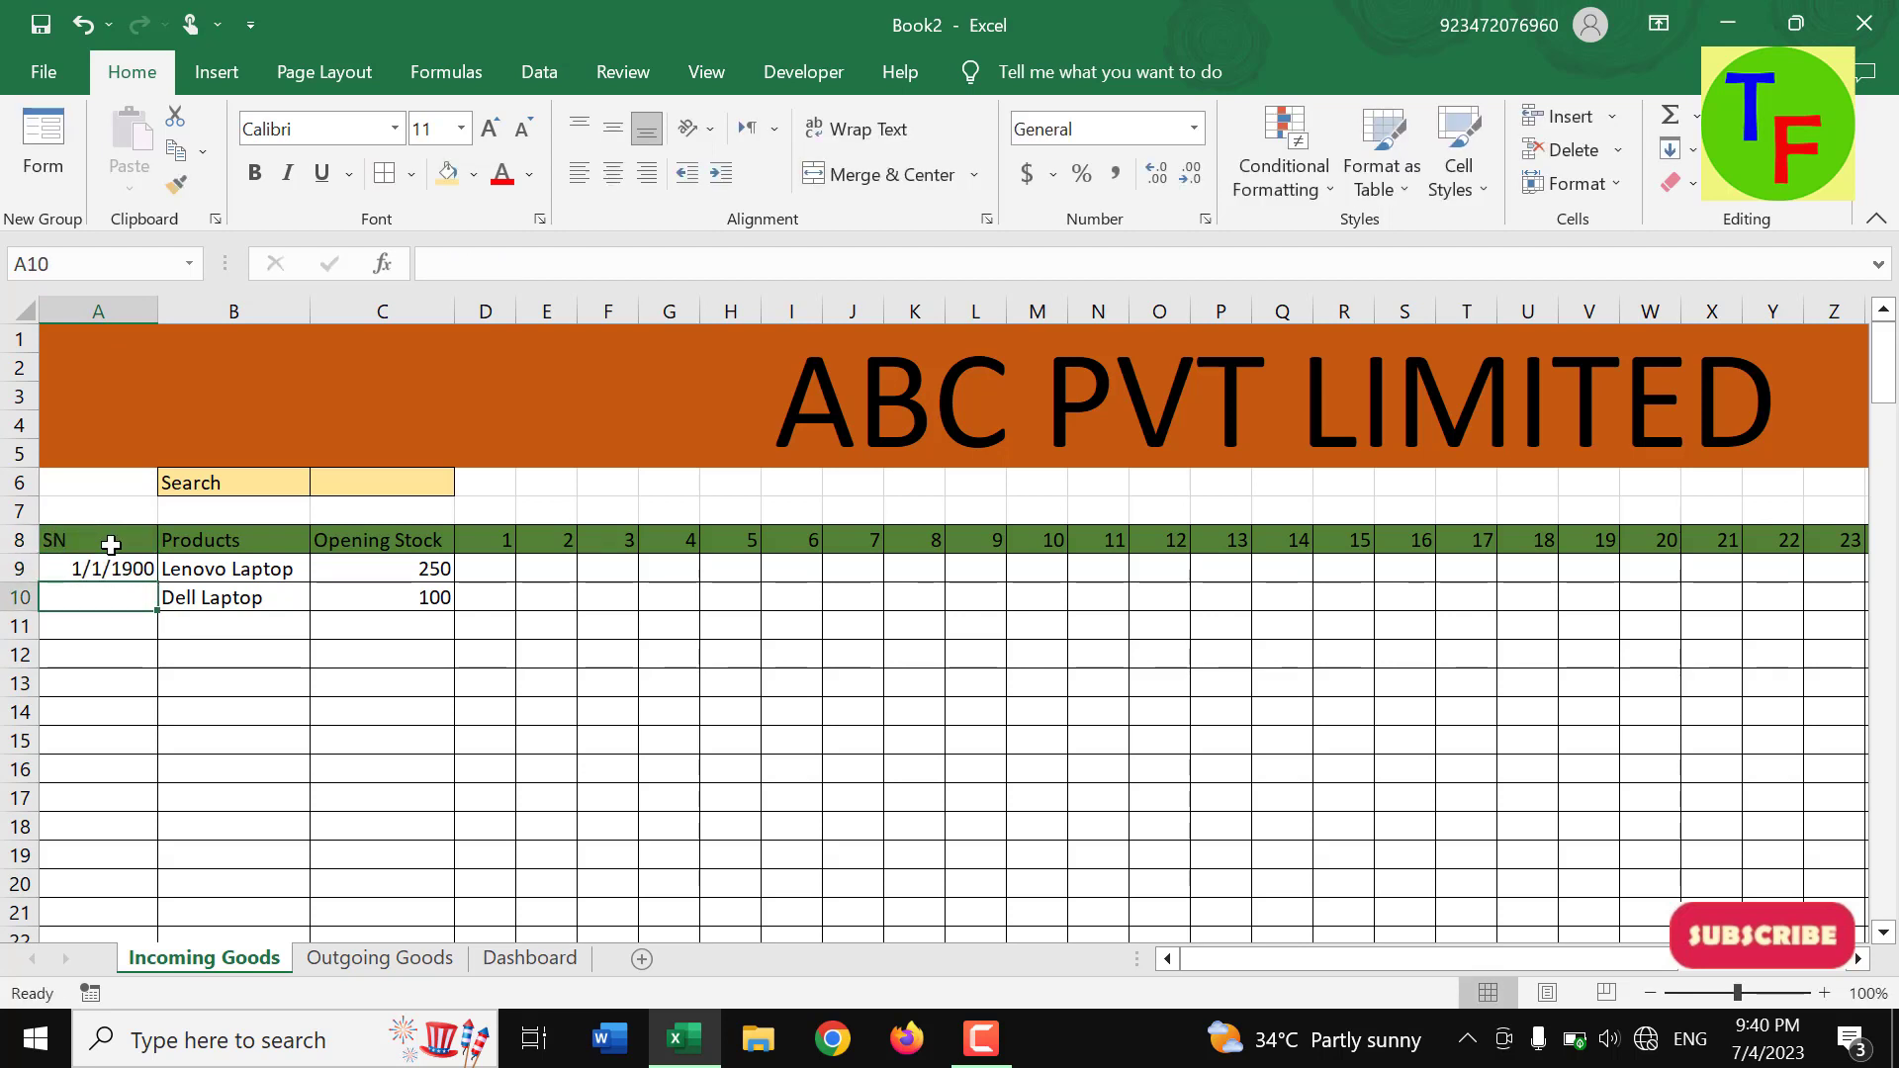
text(2)
key(Up)
key(Up)
key(Down)
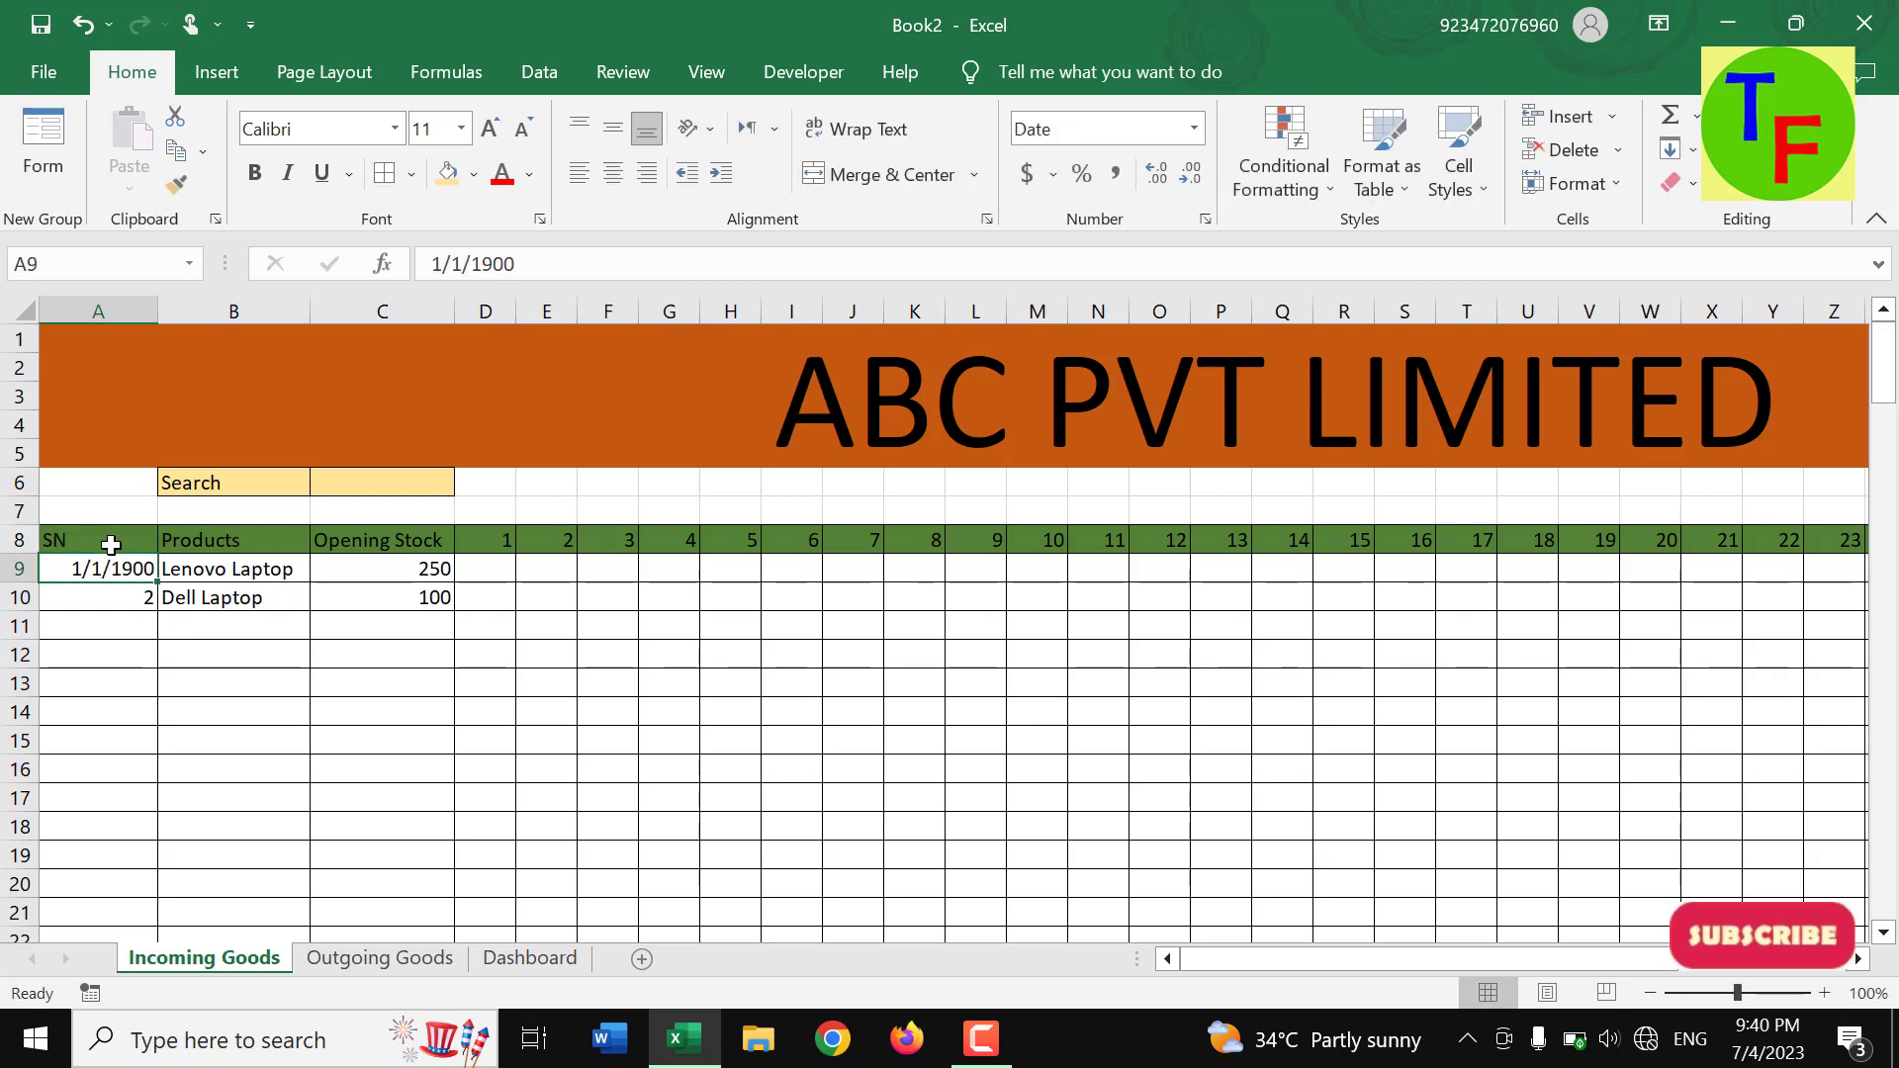
click(1196, 130)
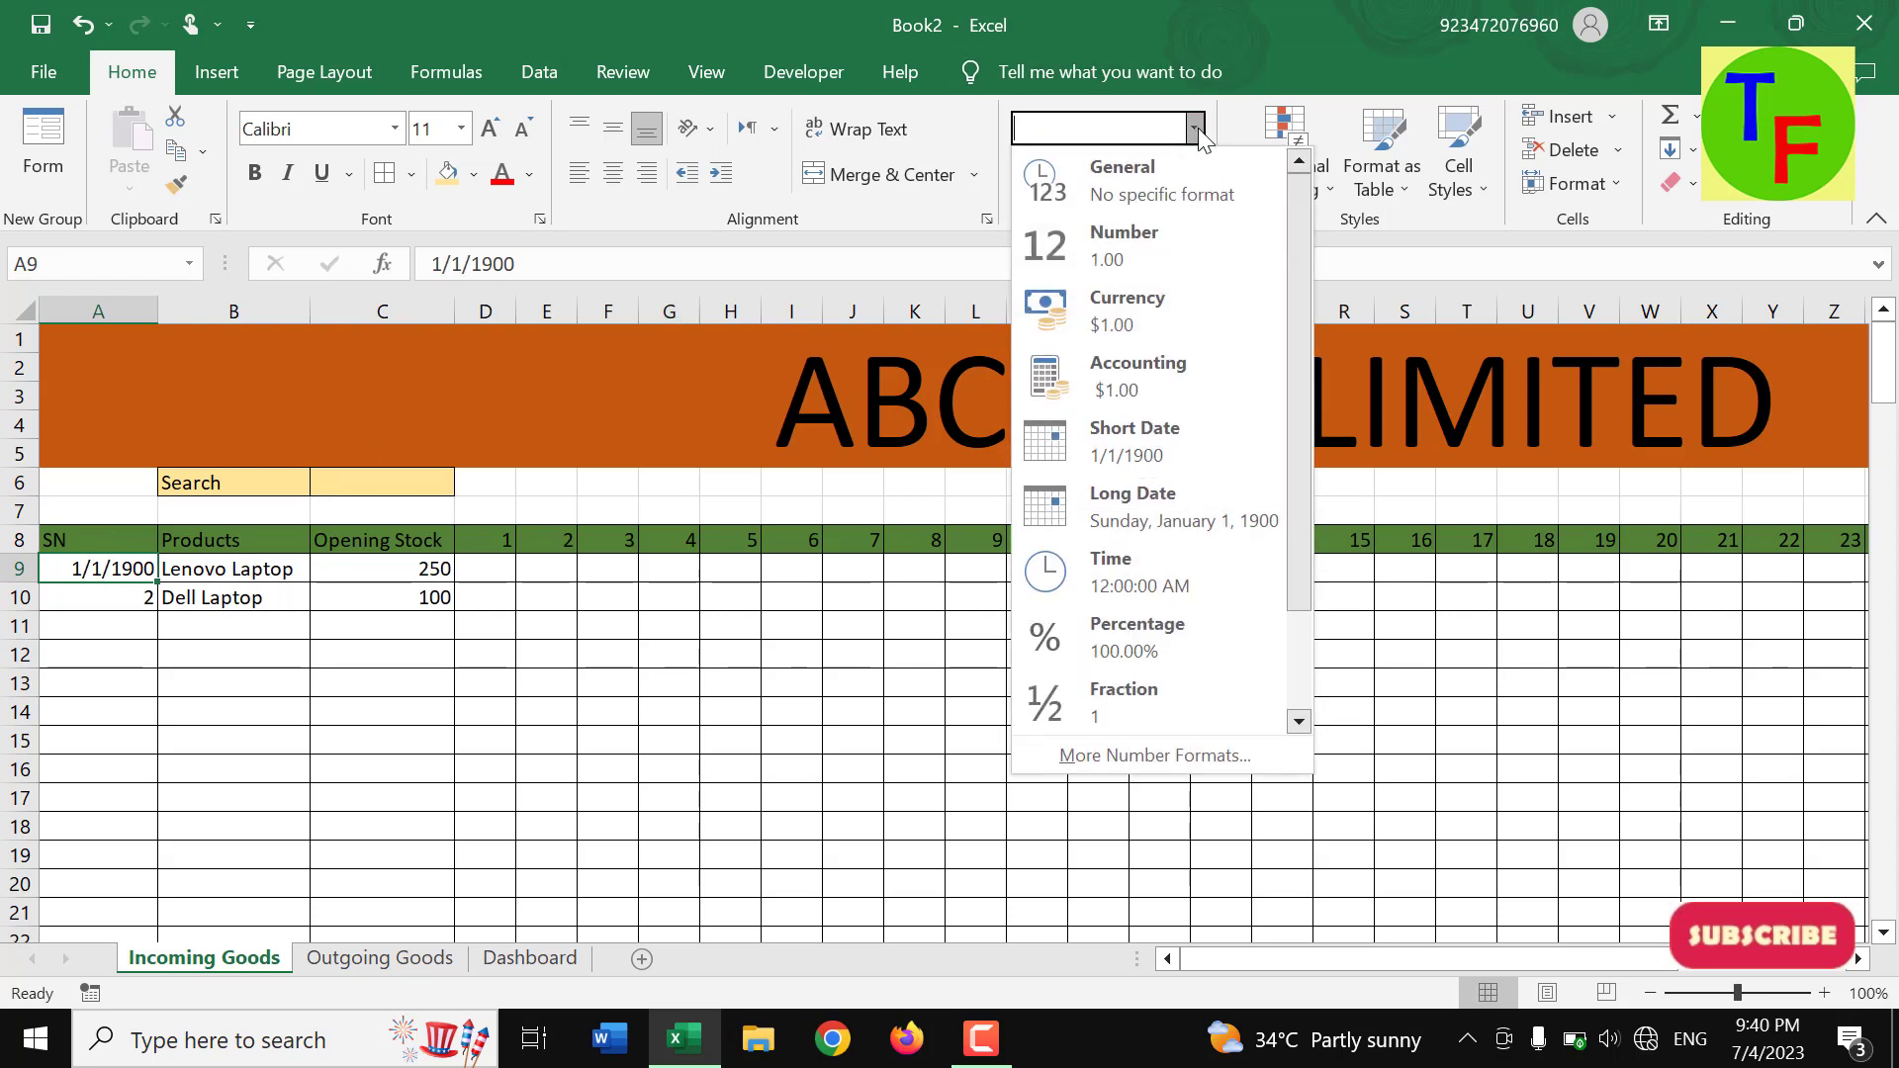
click(1135, 188)
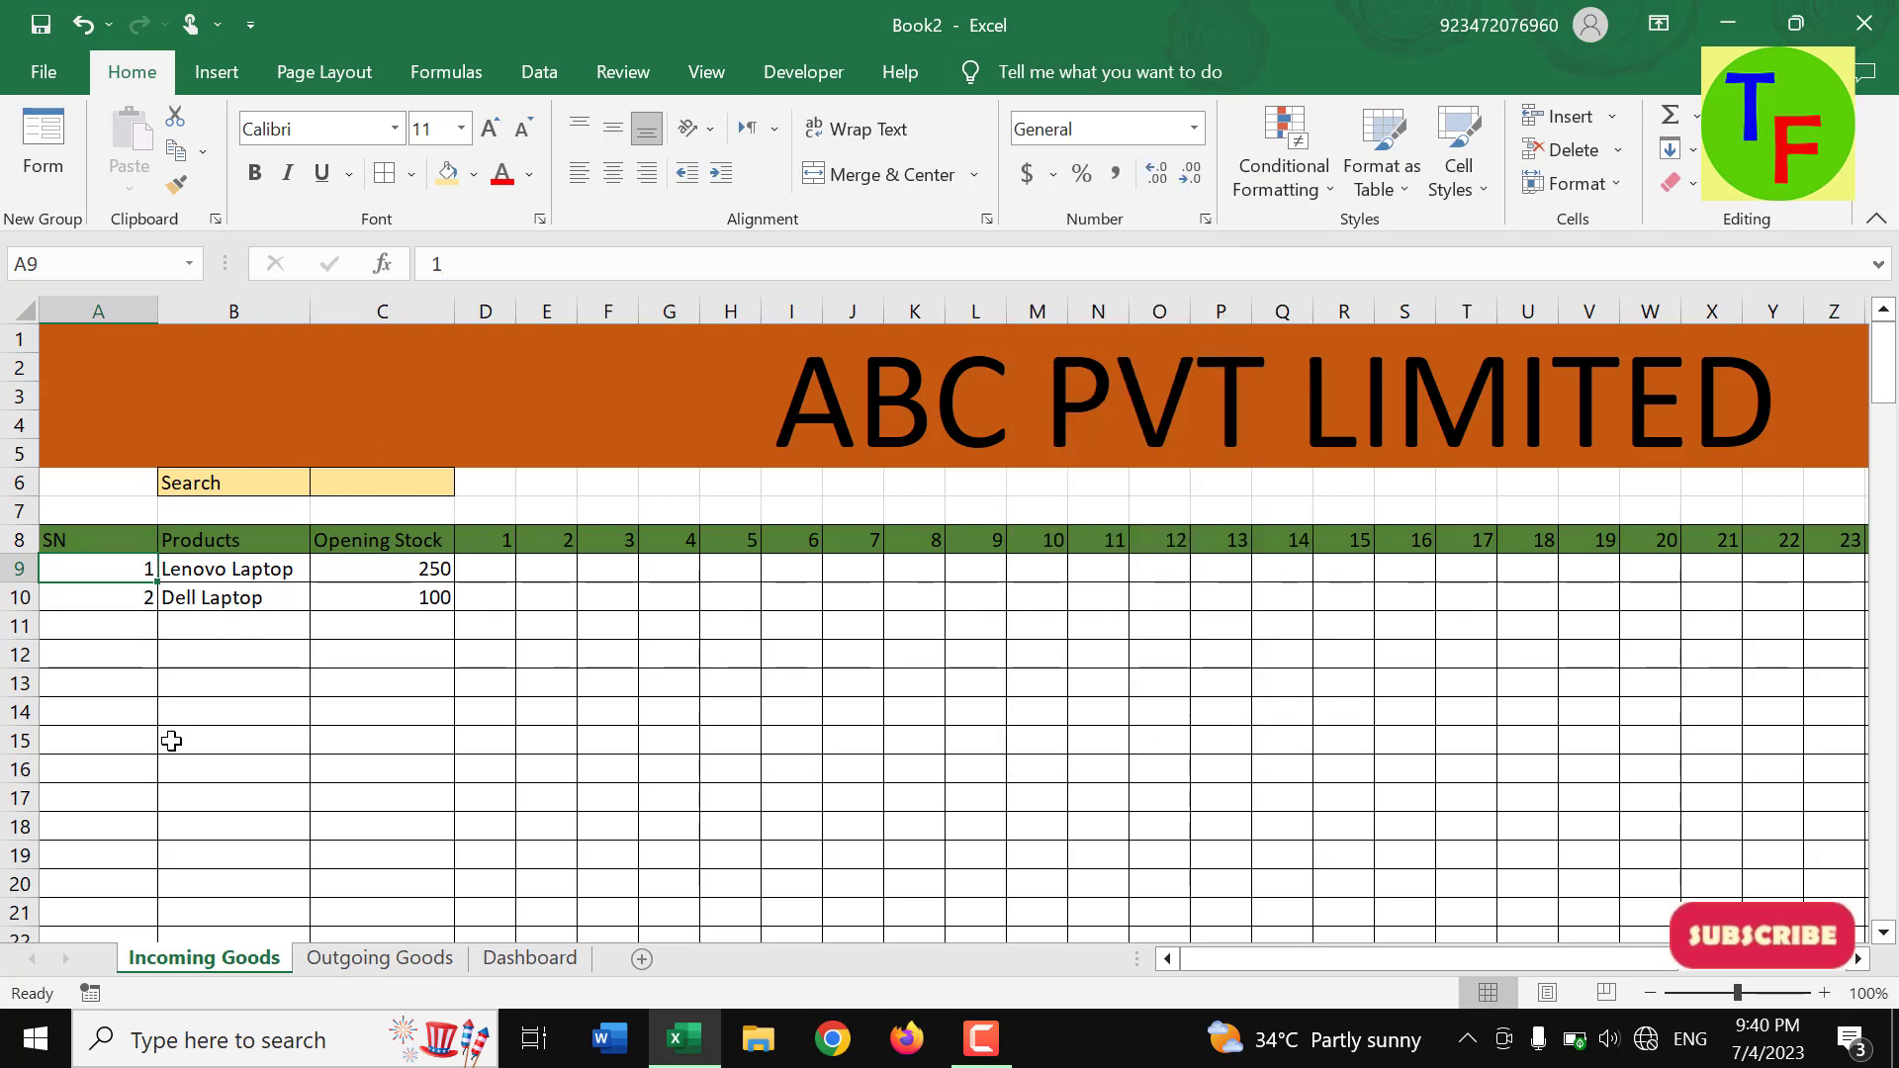
- Replace the Outgoing Goods Date header with SN and number rows 1 and 2
click(379, 958)
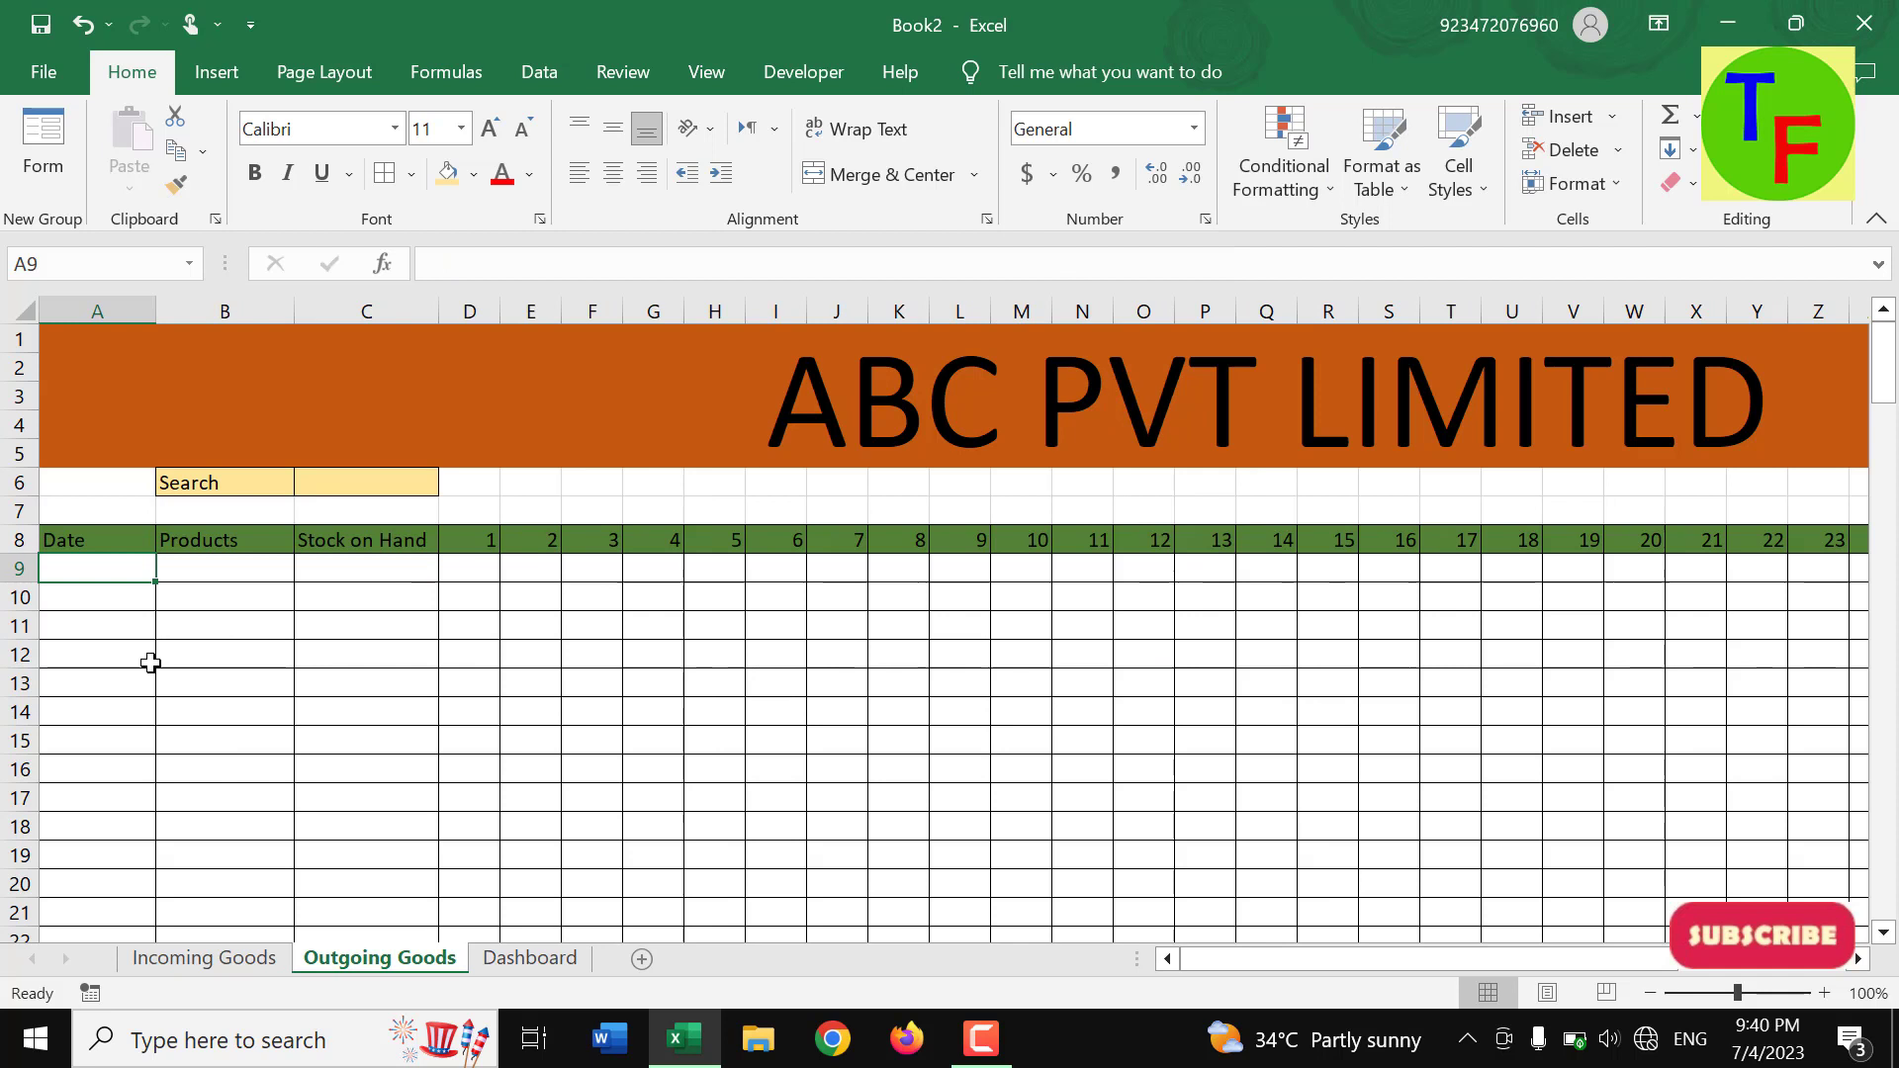
click(88, 543)
text(SN)
key(Return)
text(1)
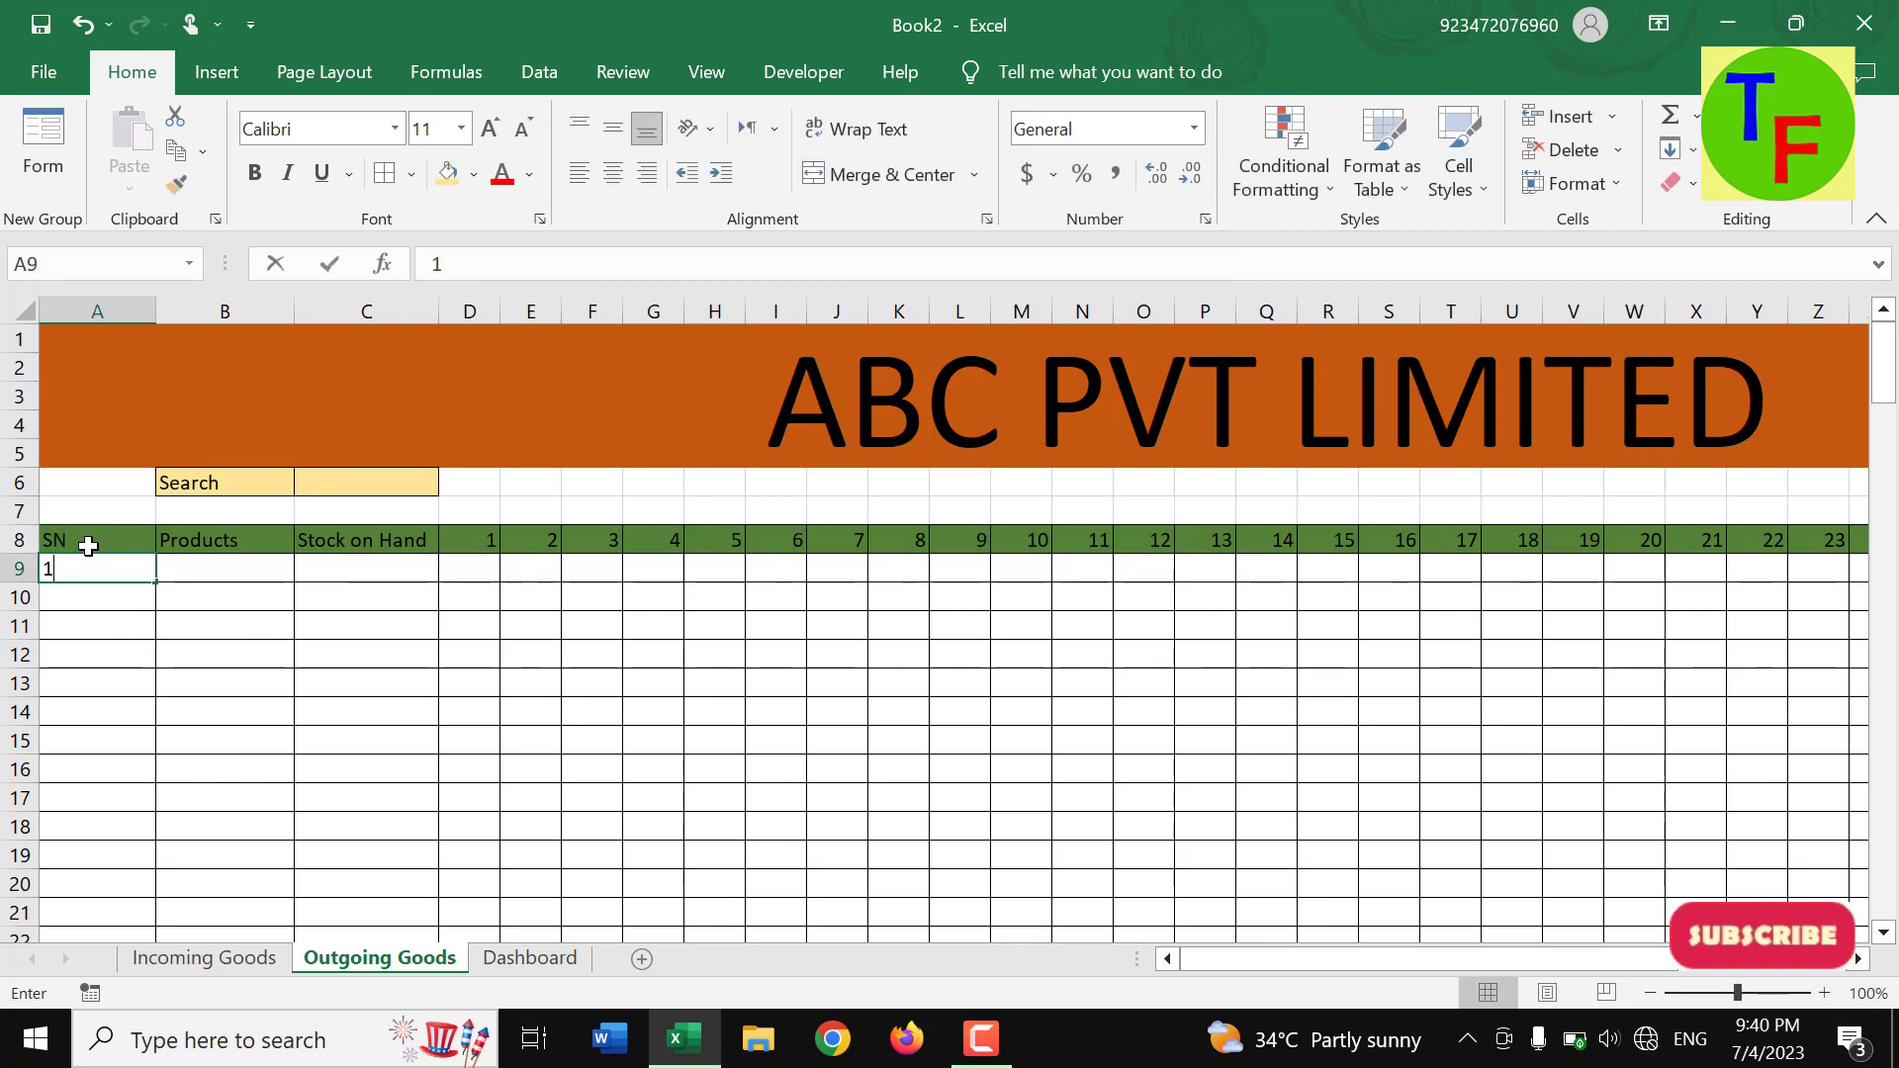
key(Return)
text(2)
key(Up)
click(204, 957)
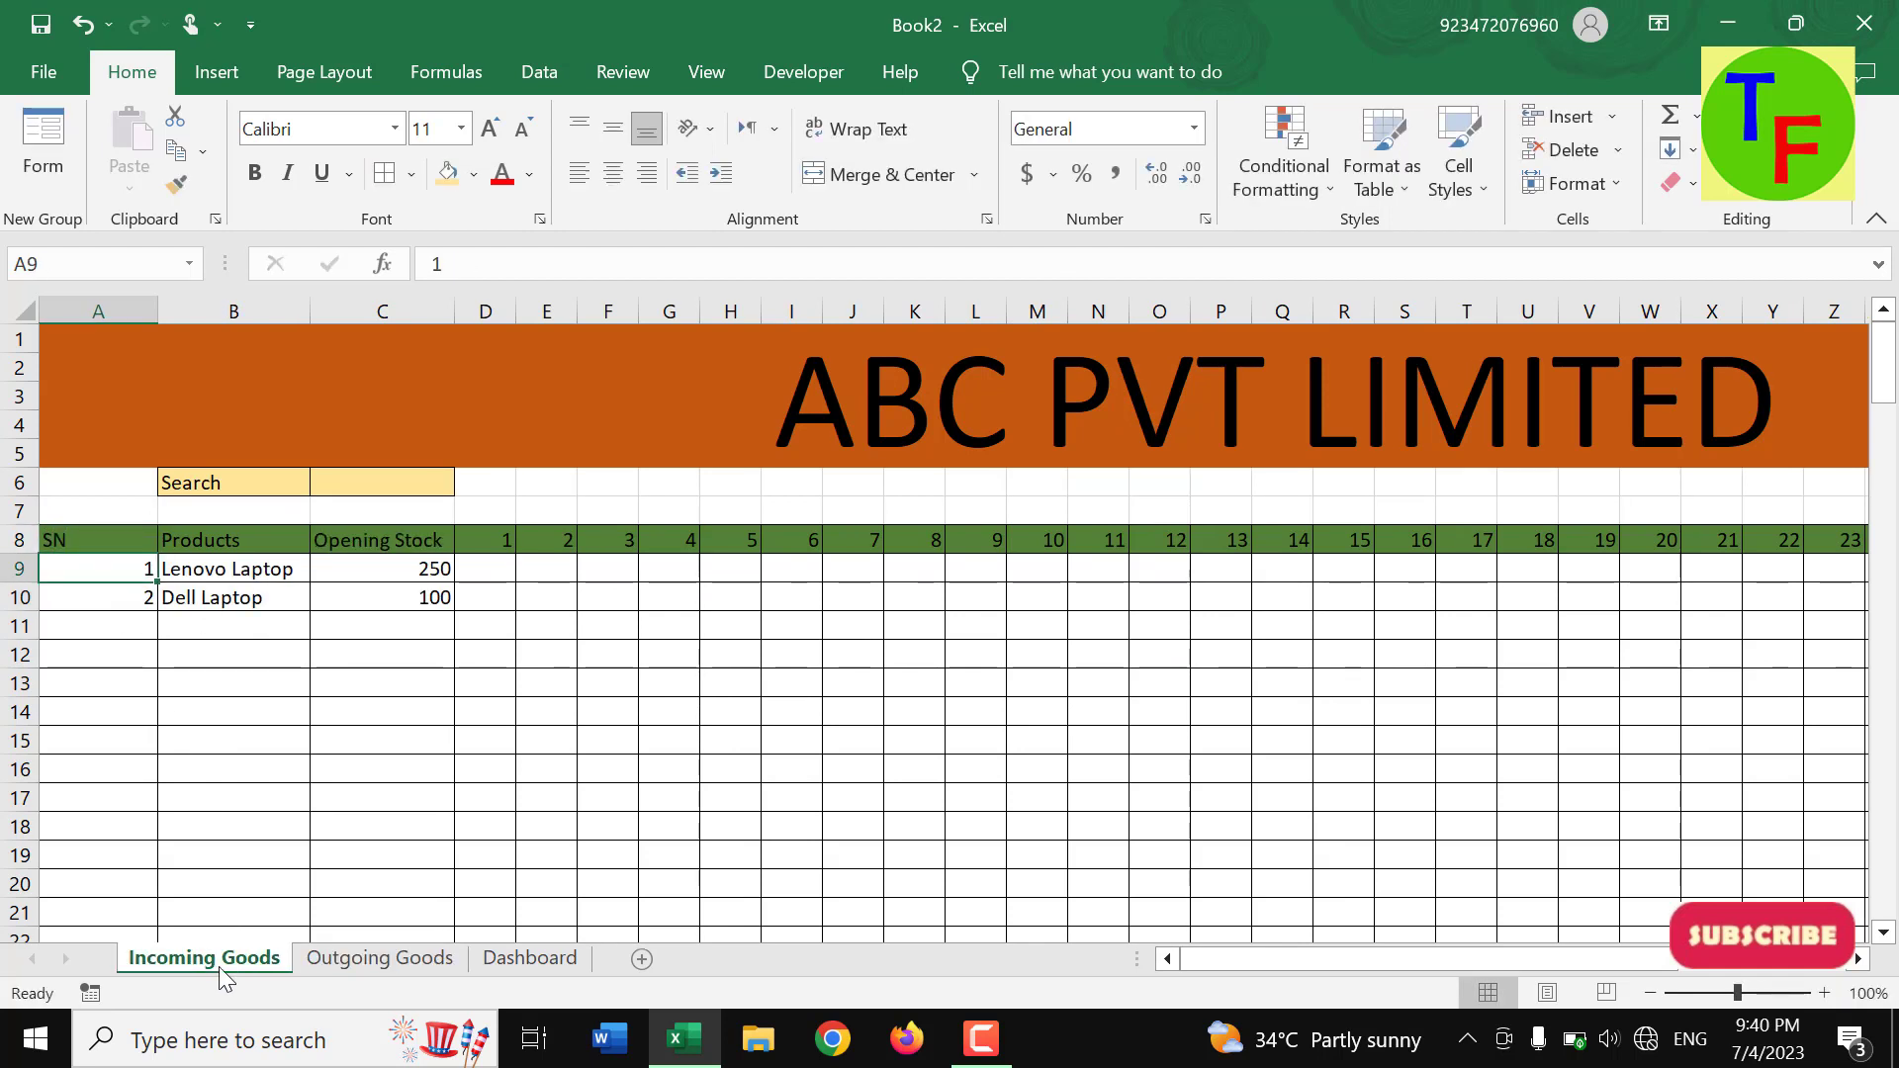
click(290, 568)
- Add HP Laptop, Apple Laptop and Acer Latop below Dell Laptop in the Products column
click(243, 625)
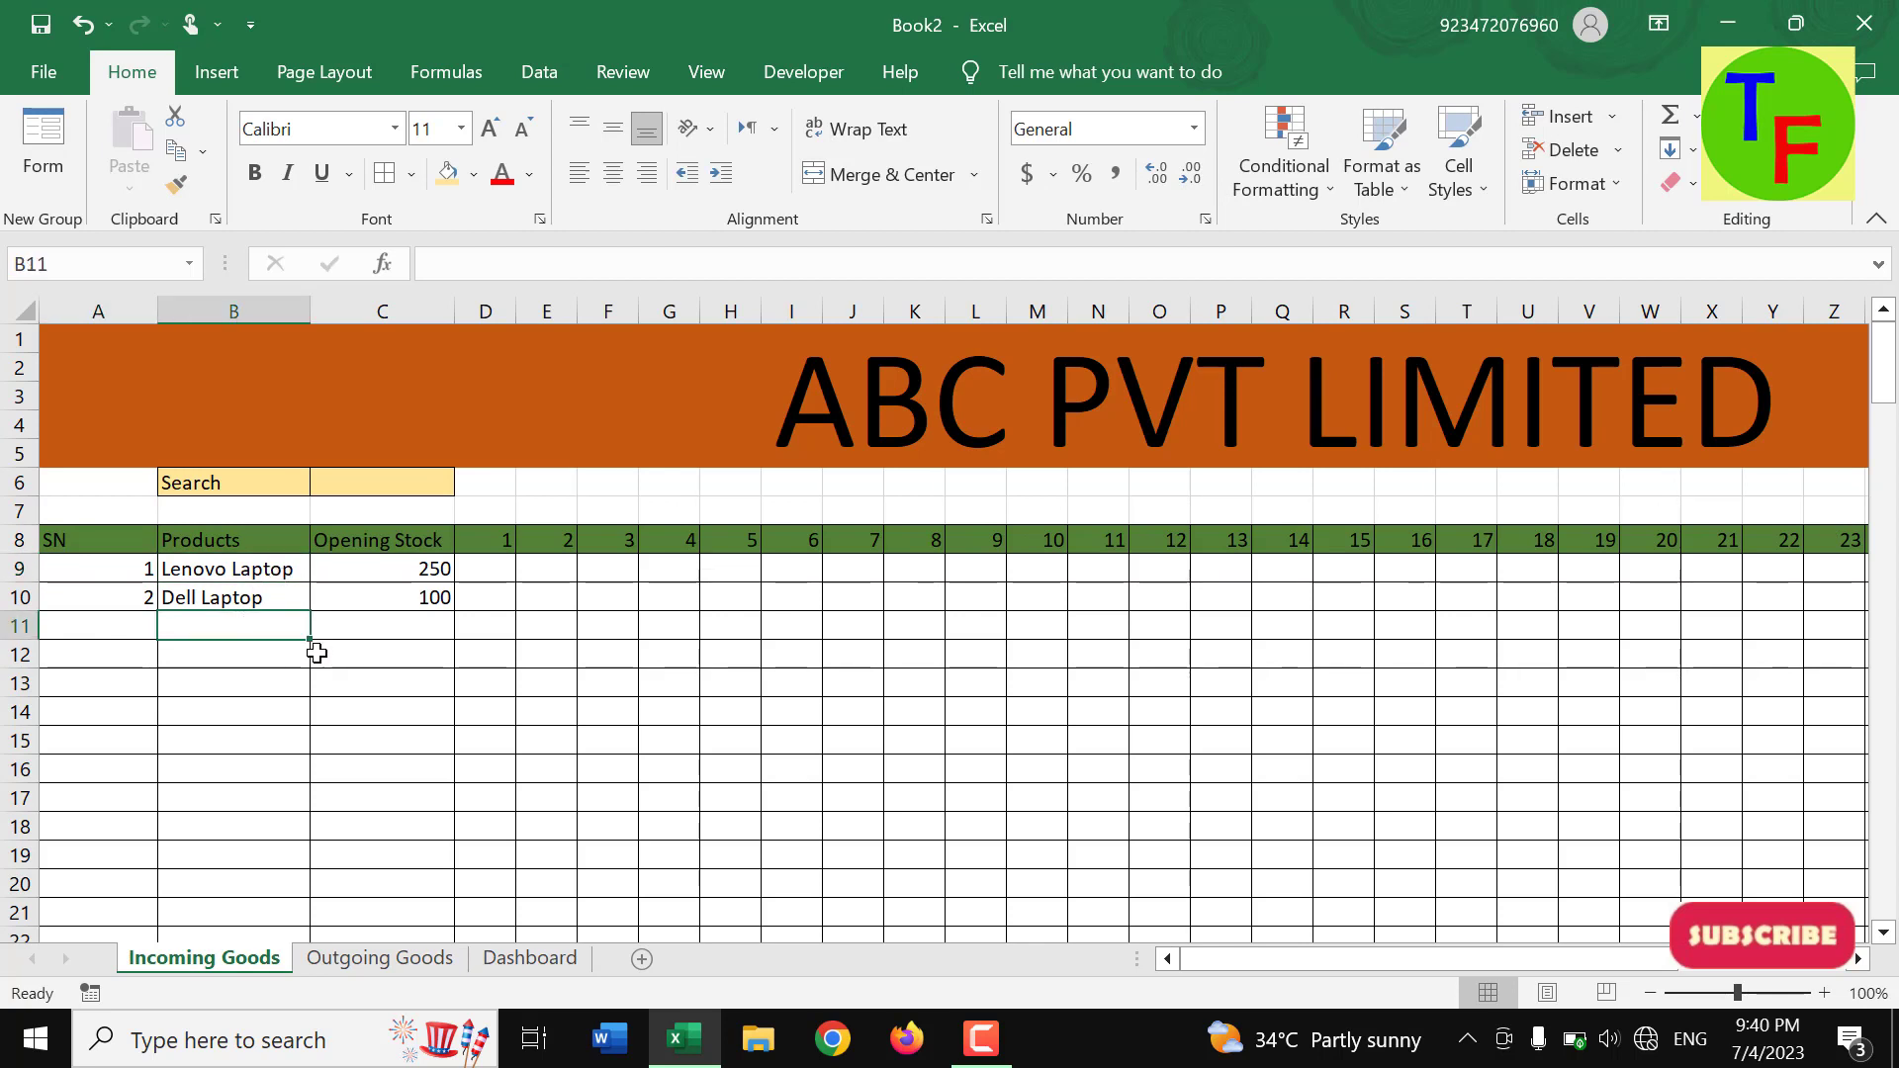
text(HP L)
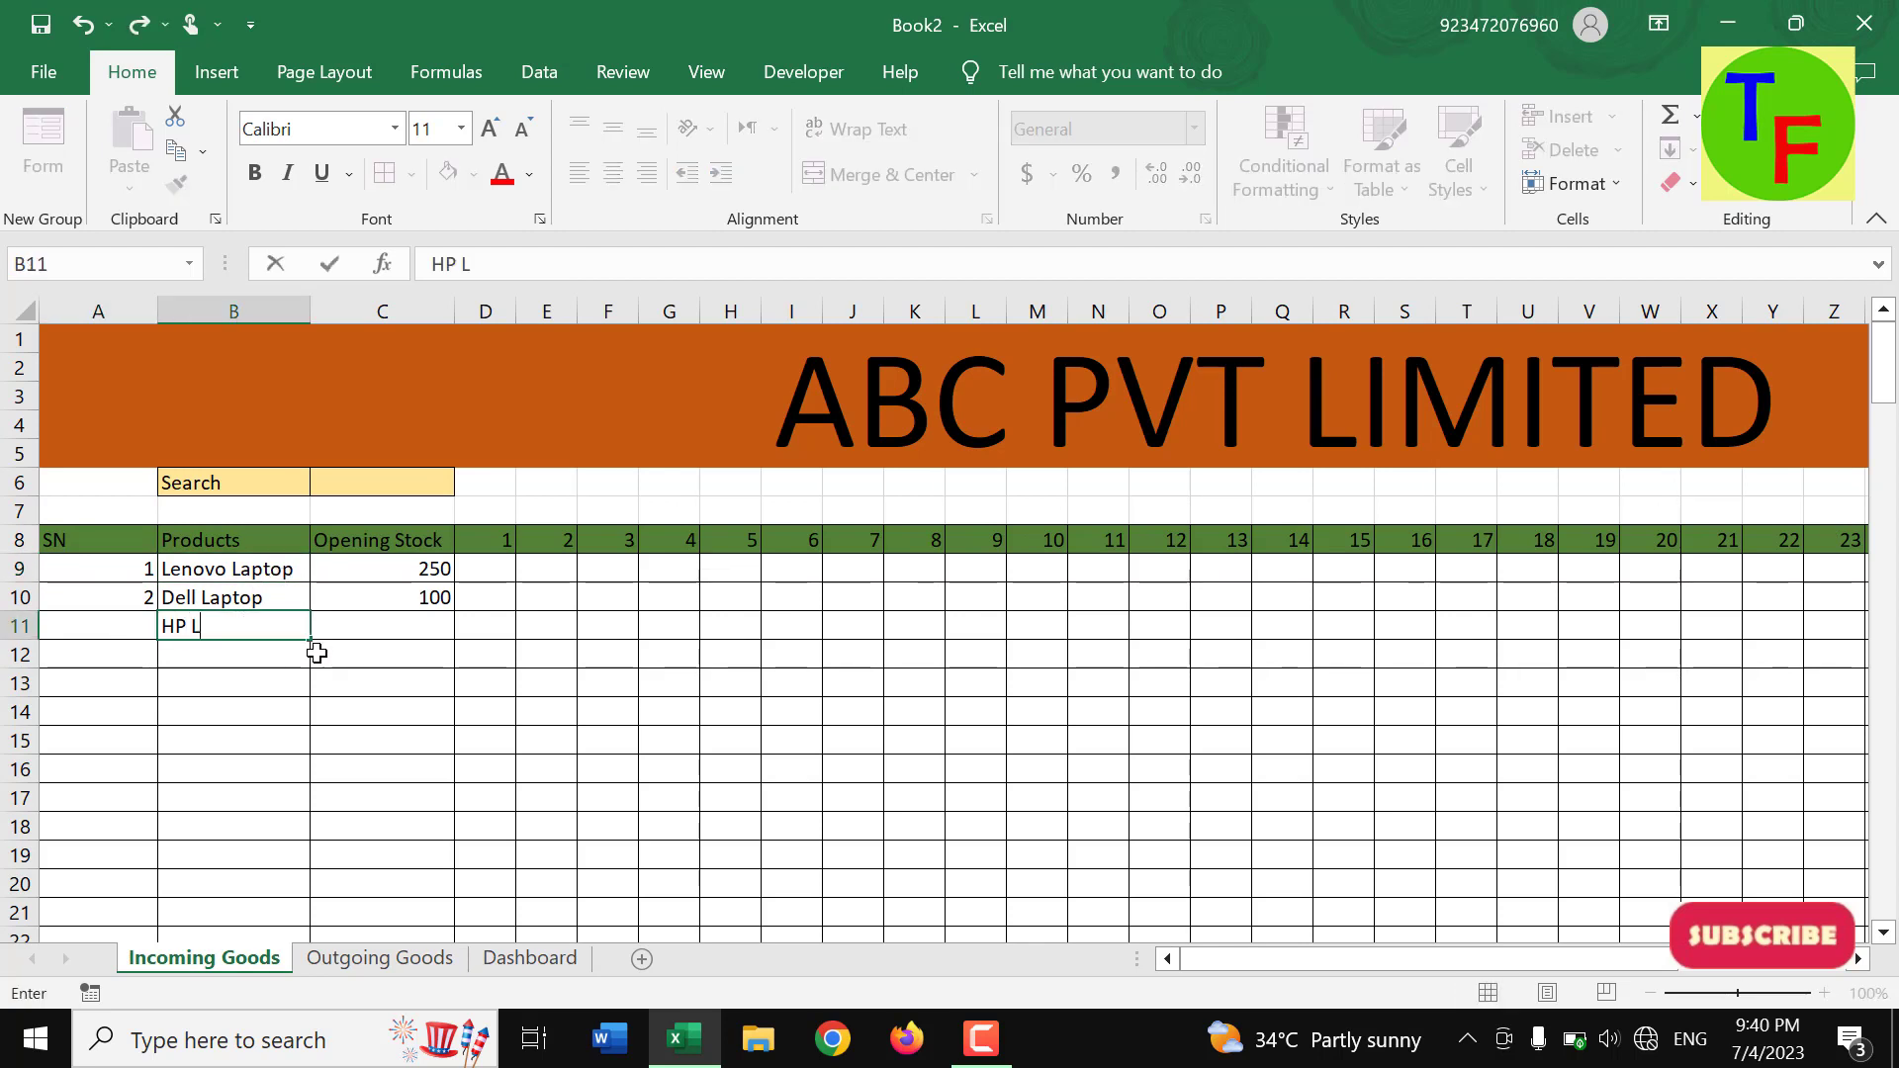
text(aptop)
key(Return)
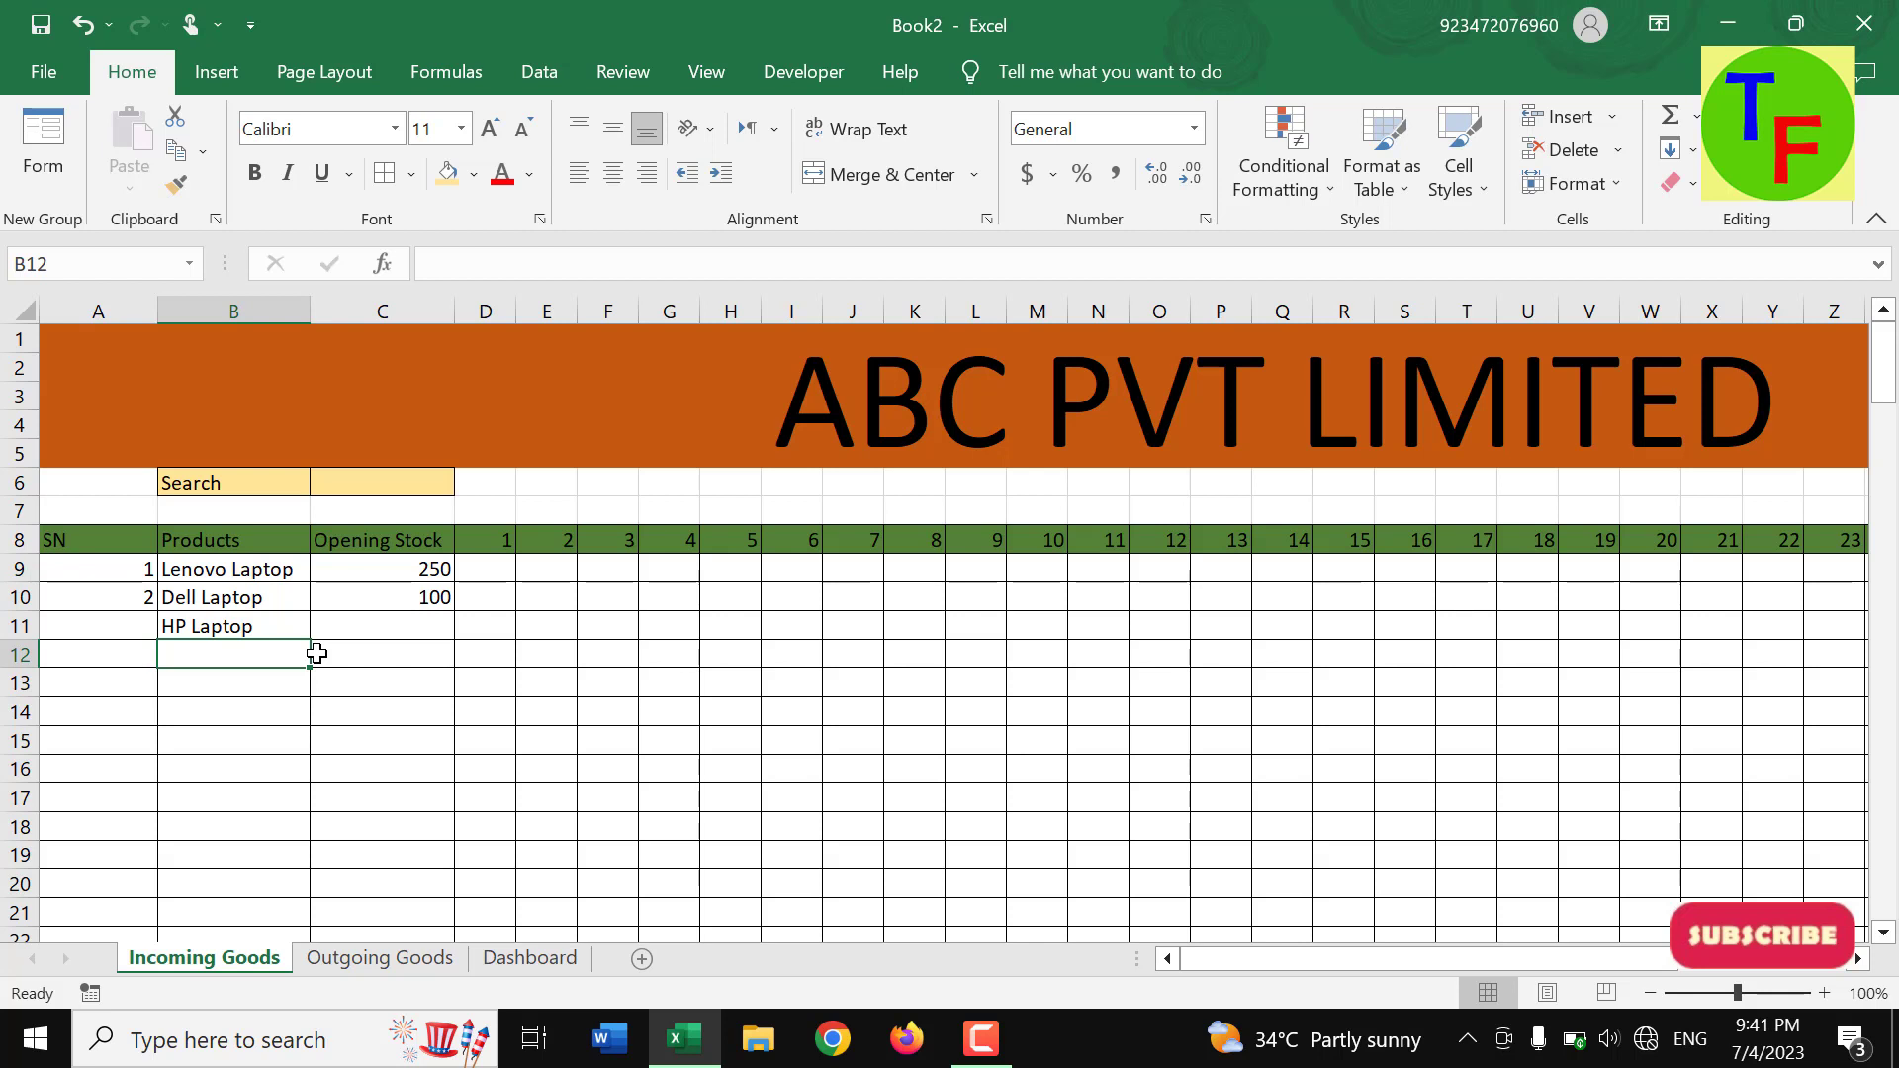
text(Apple Laptop)
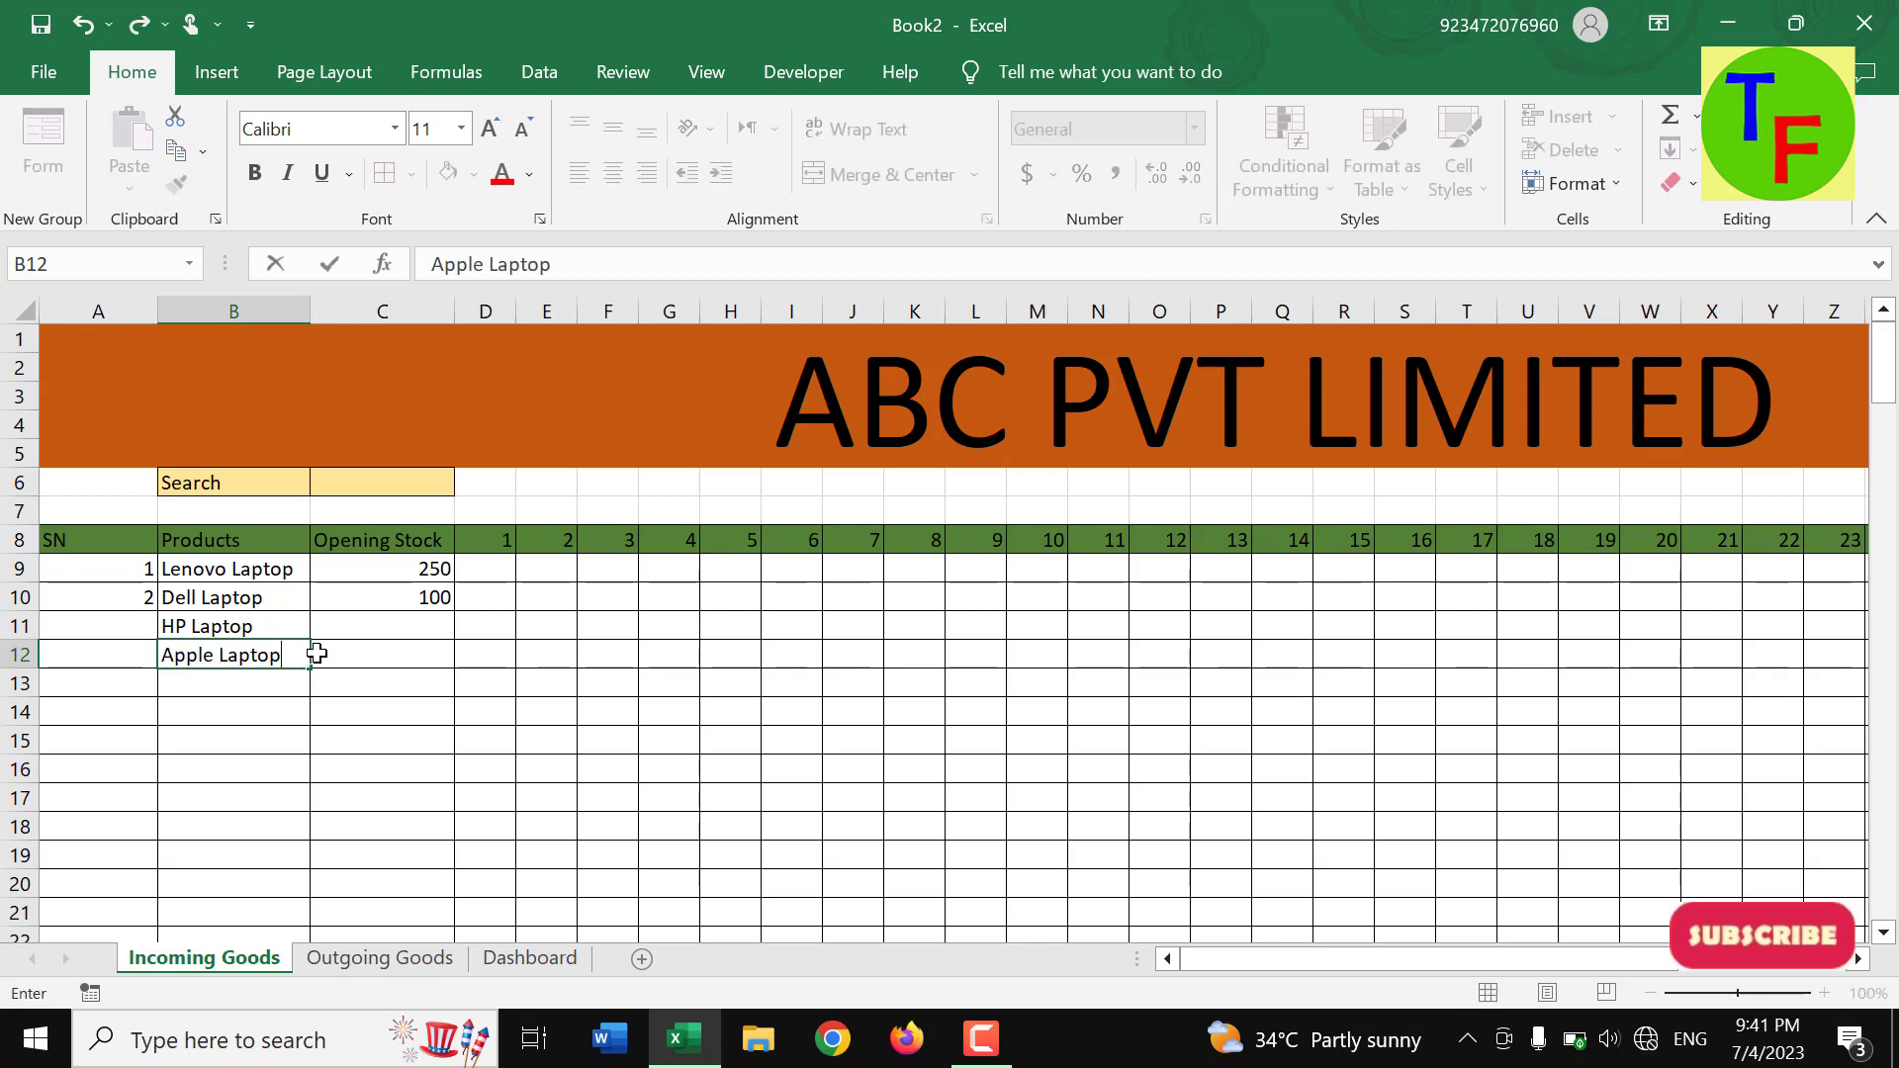
key(Return)
text(A)
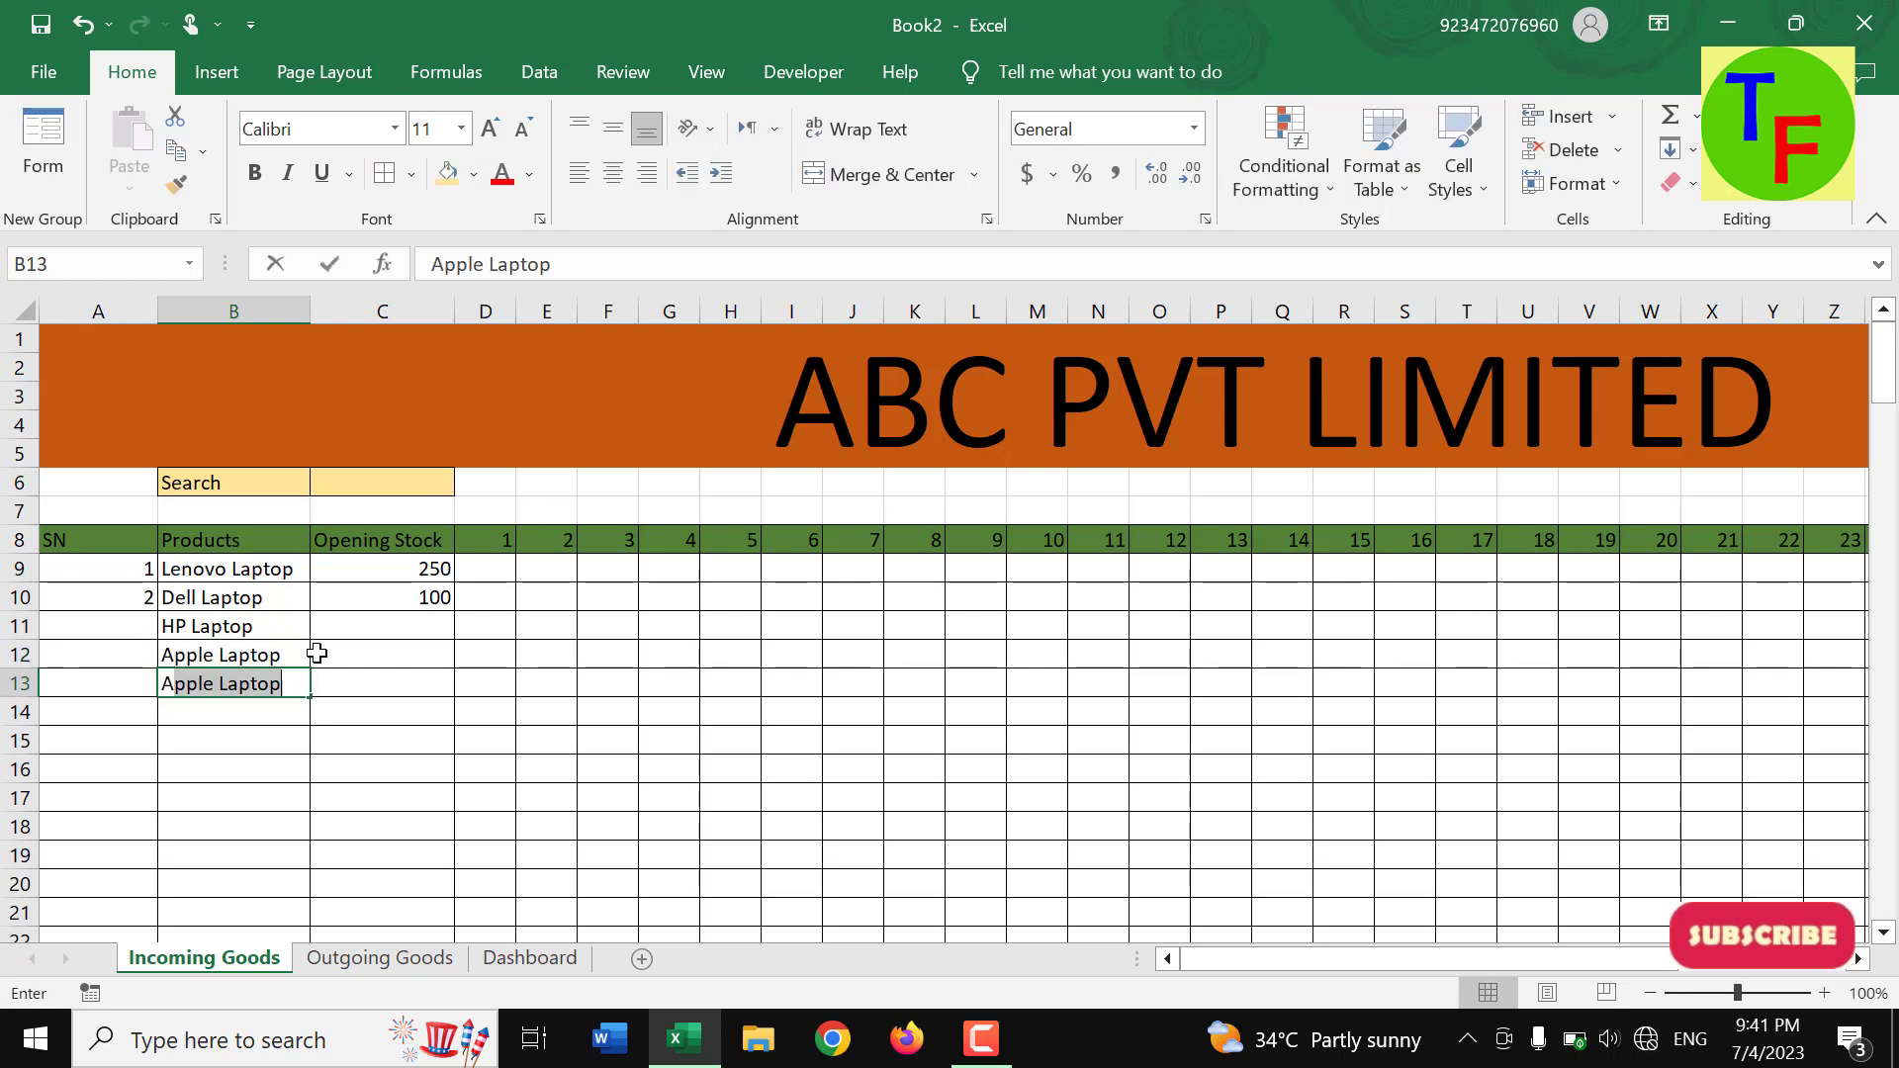
text(cer Lato)
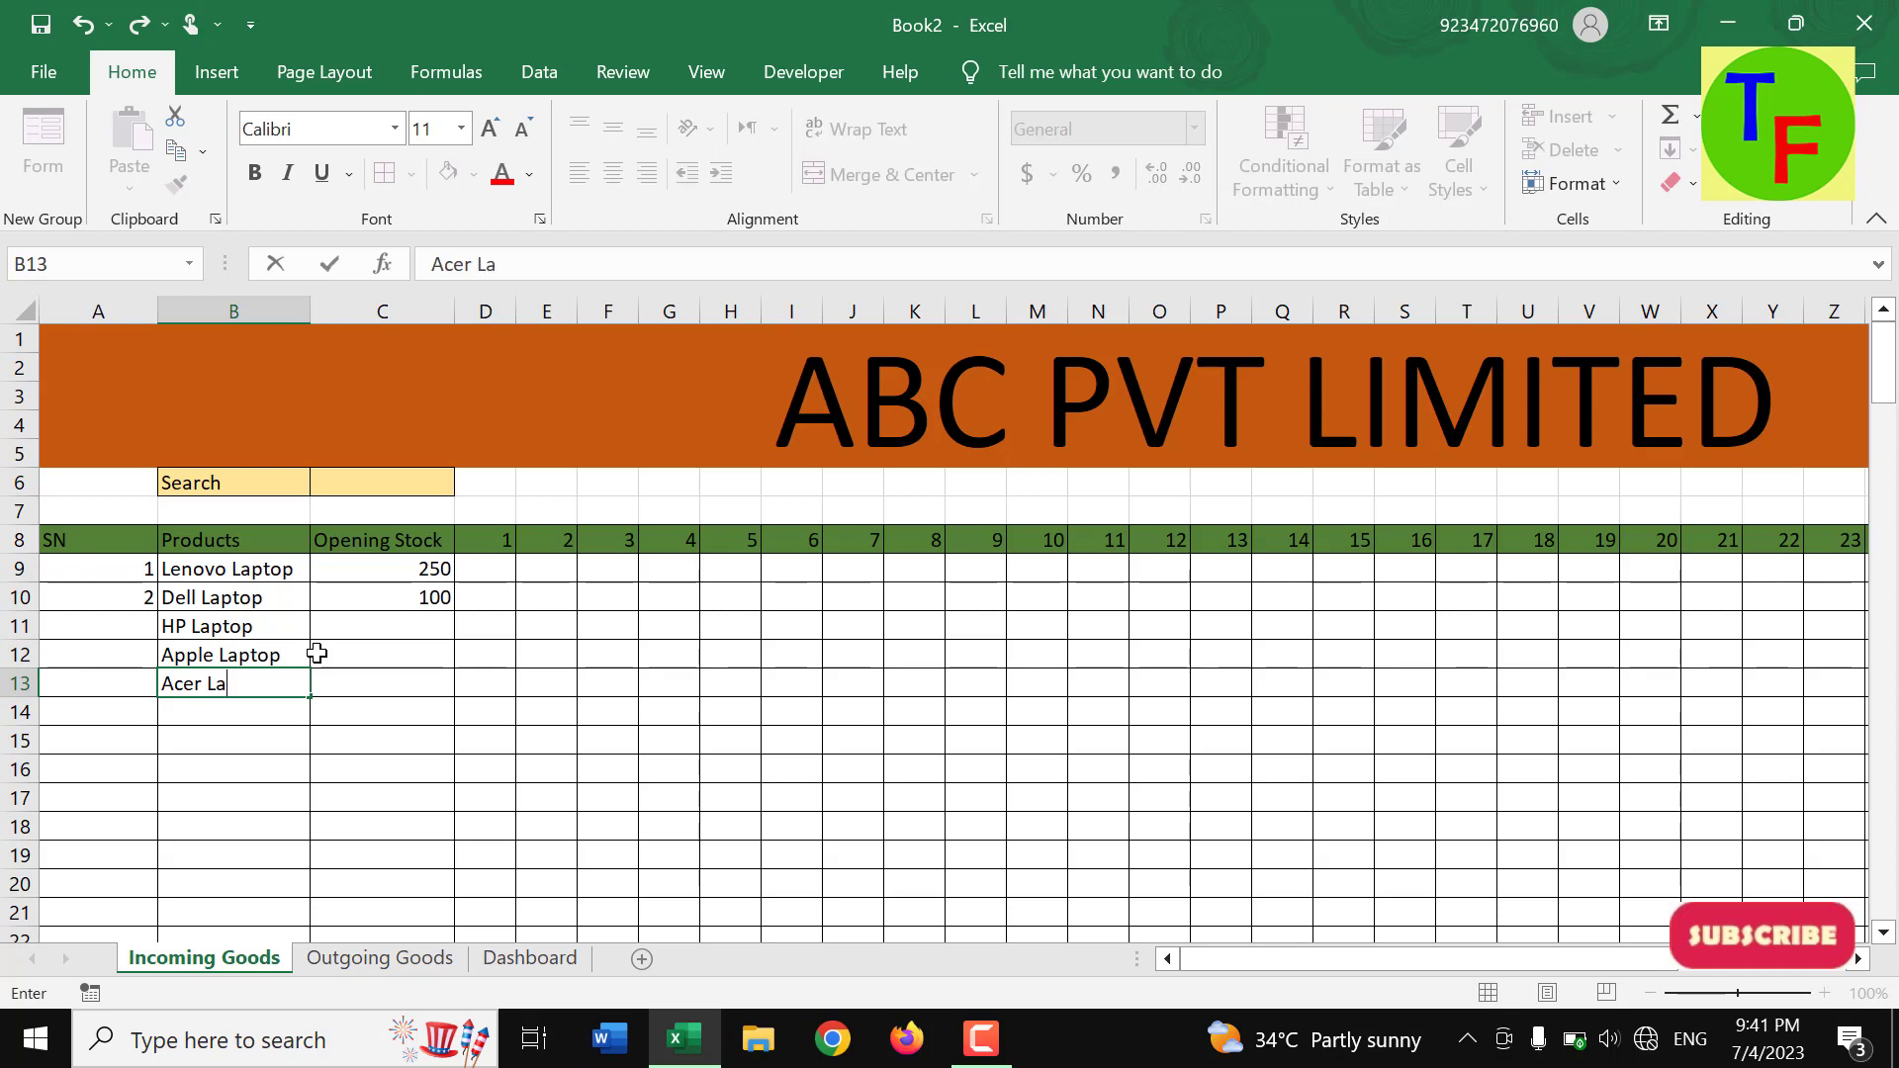
text(p)
key(Return)
- Extend the serial numbers down to row 13, numbering products 1 to 5
key(Up)
key(Up)
key(Up)
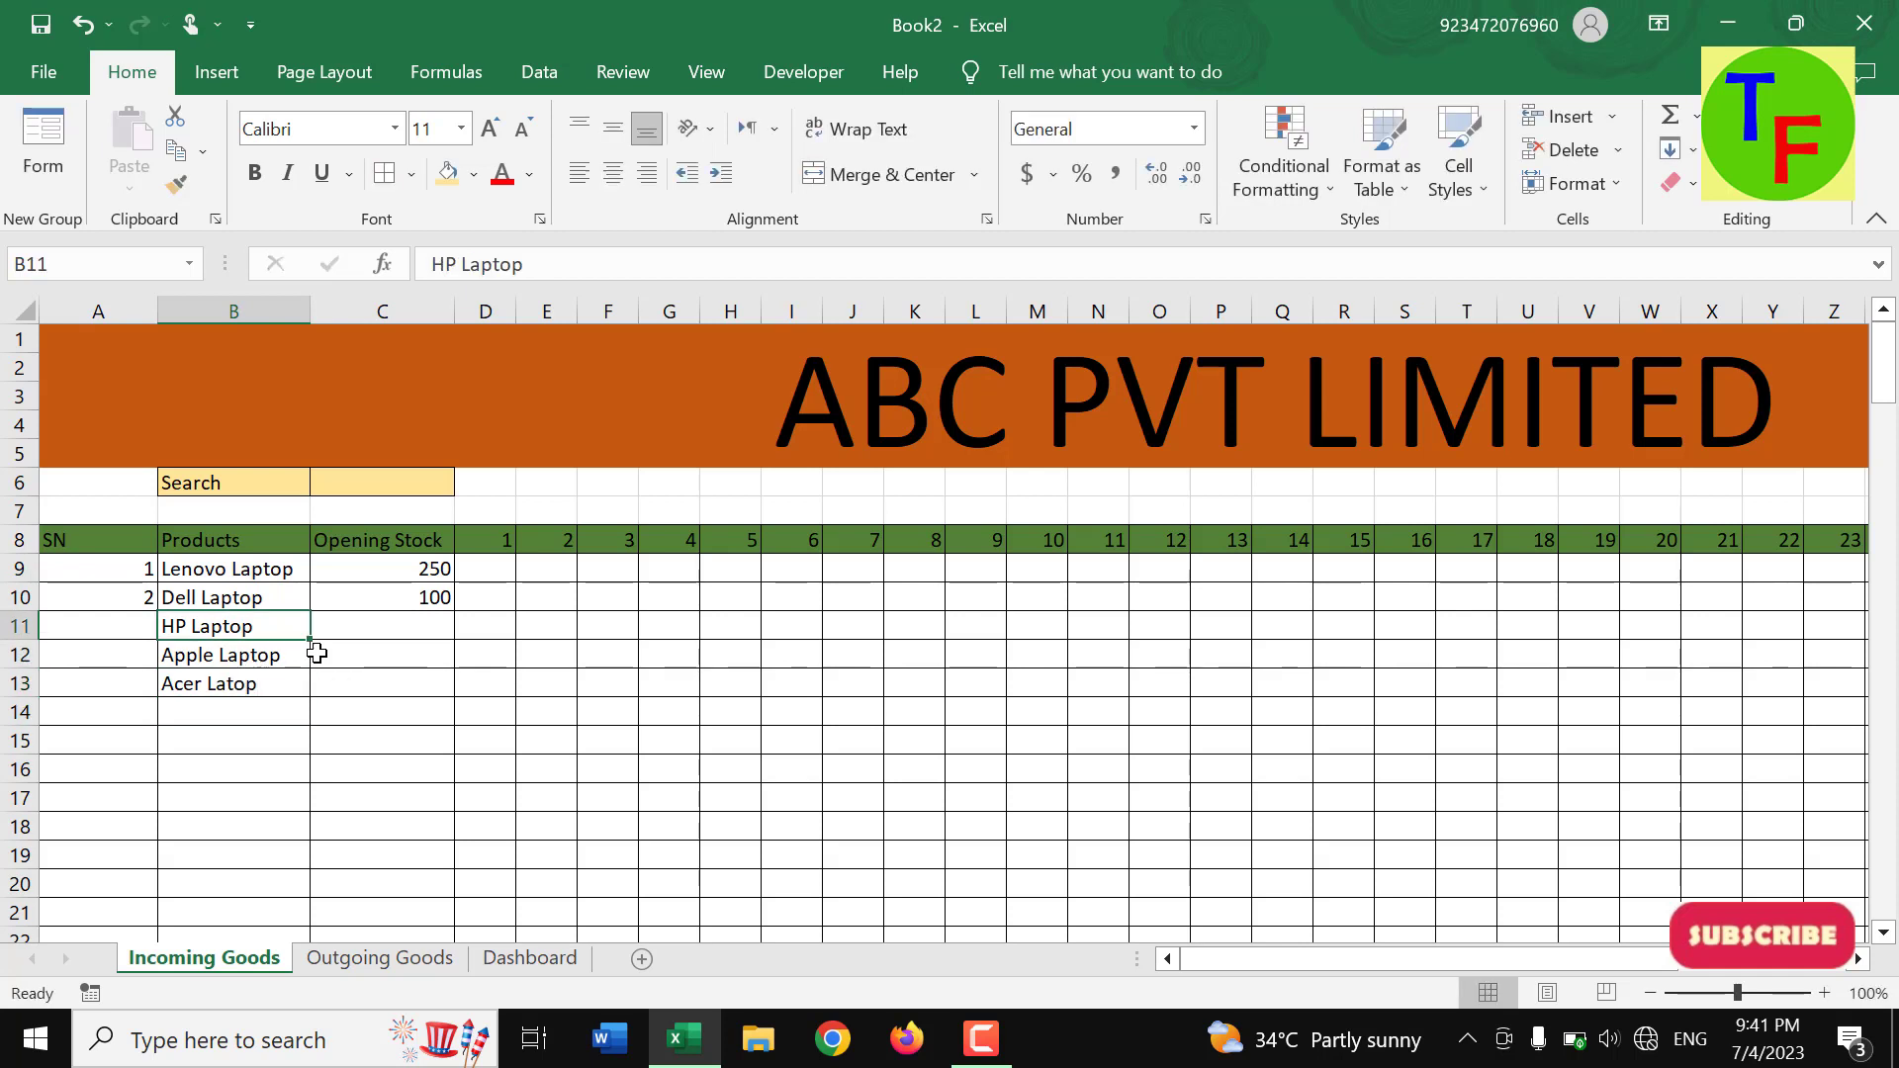
key(Left)
key(Up)
key(Up)
key(shift+Down)
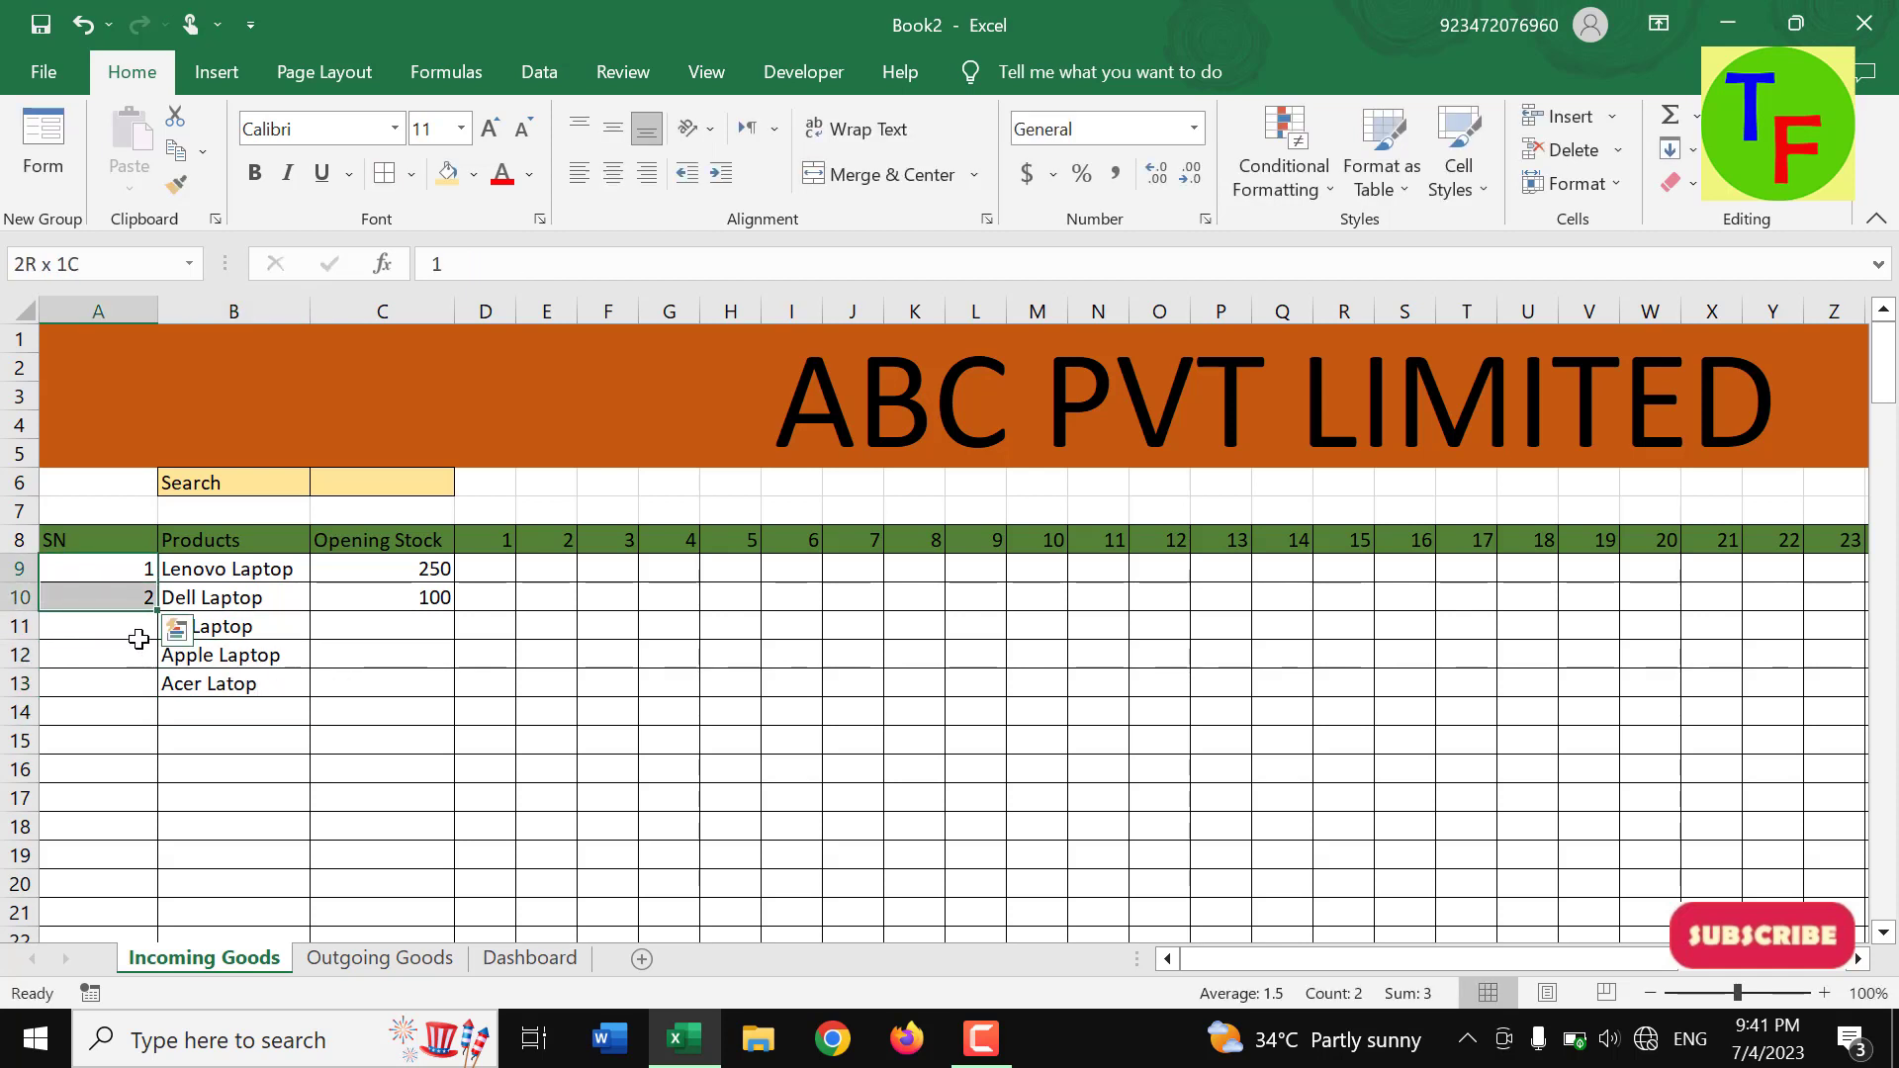
drag(157, 610, 163, 693)
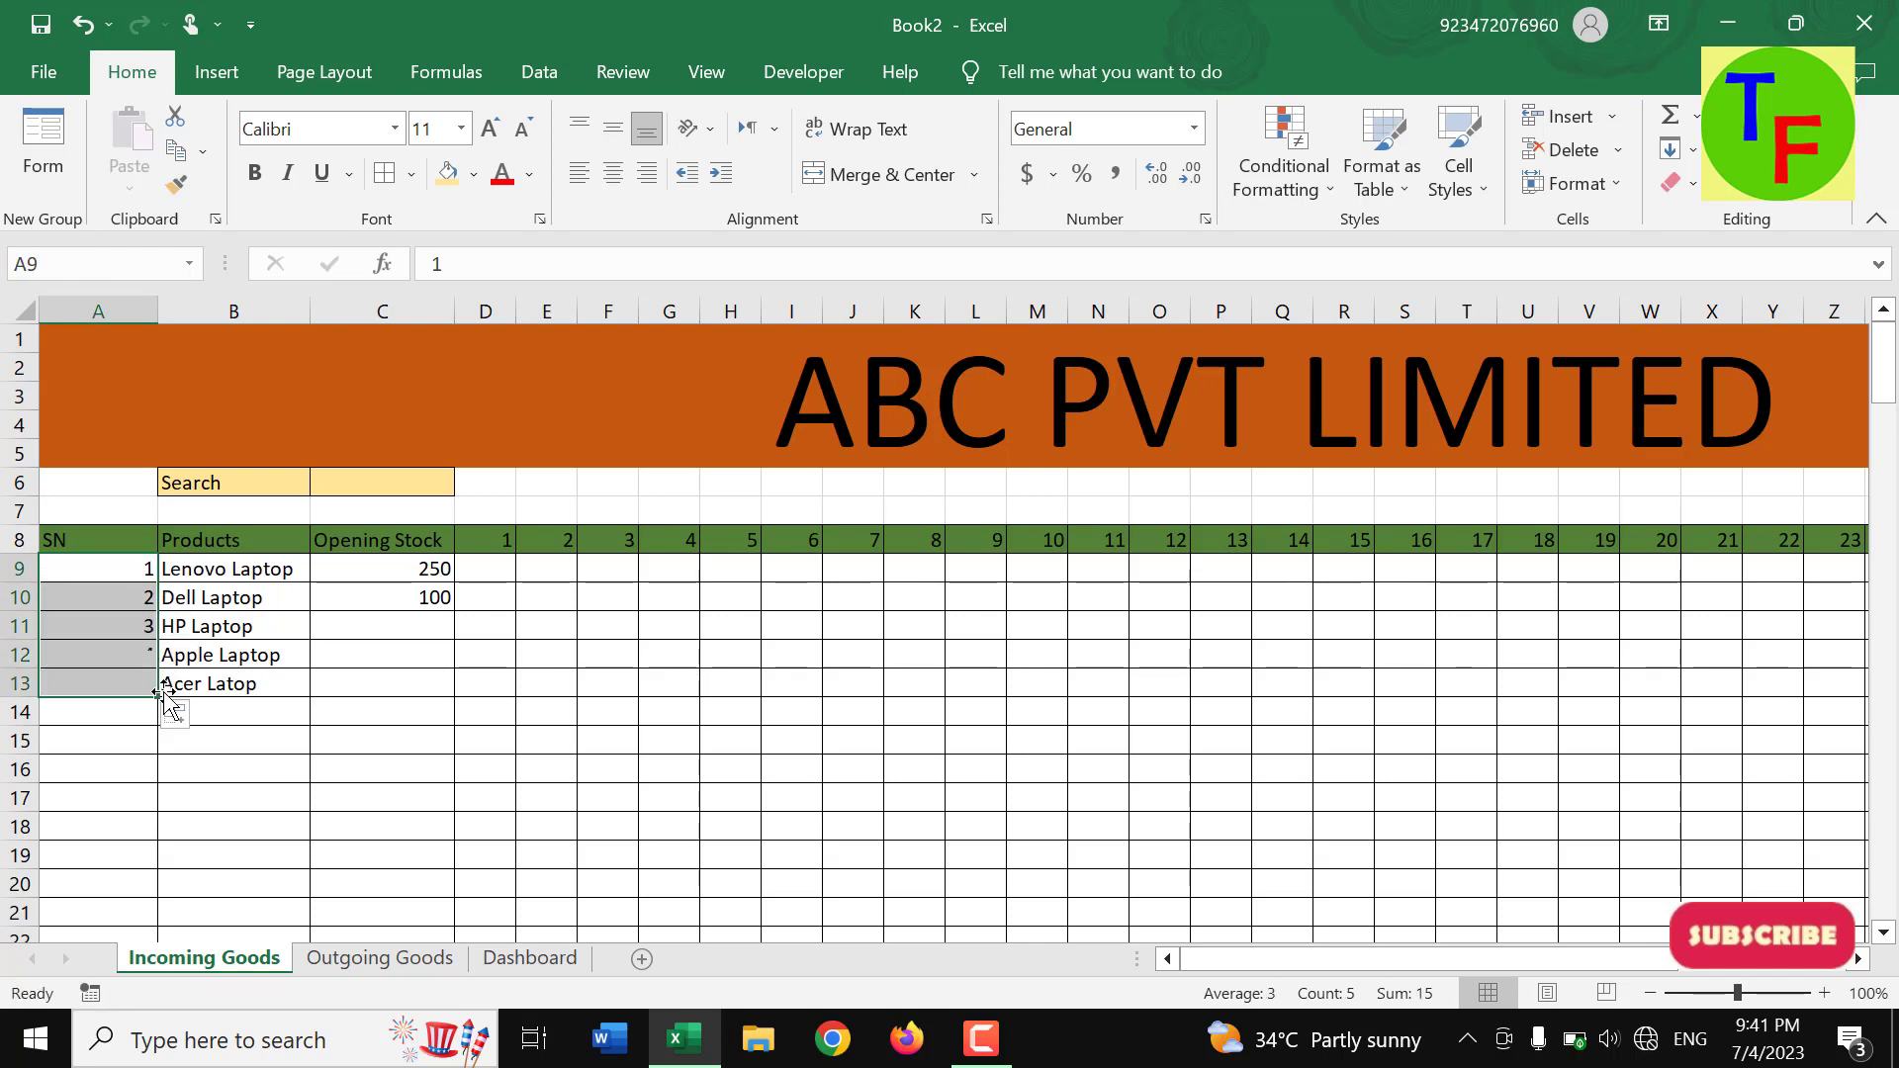
- Enter opening stock values 30, 40 and 20 for HP, Apple and Acer
click(415, 638)
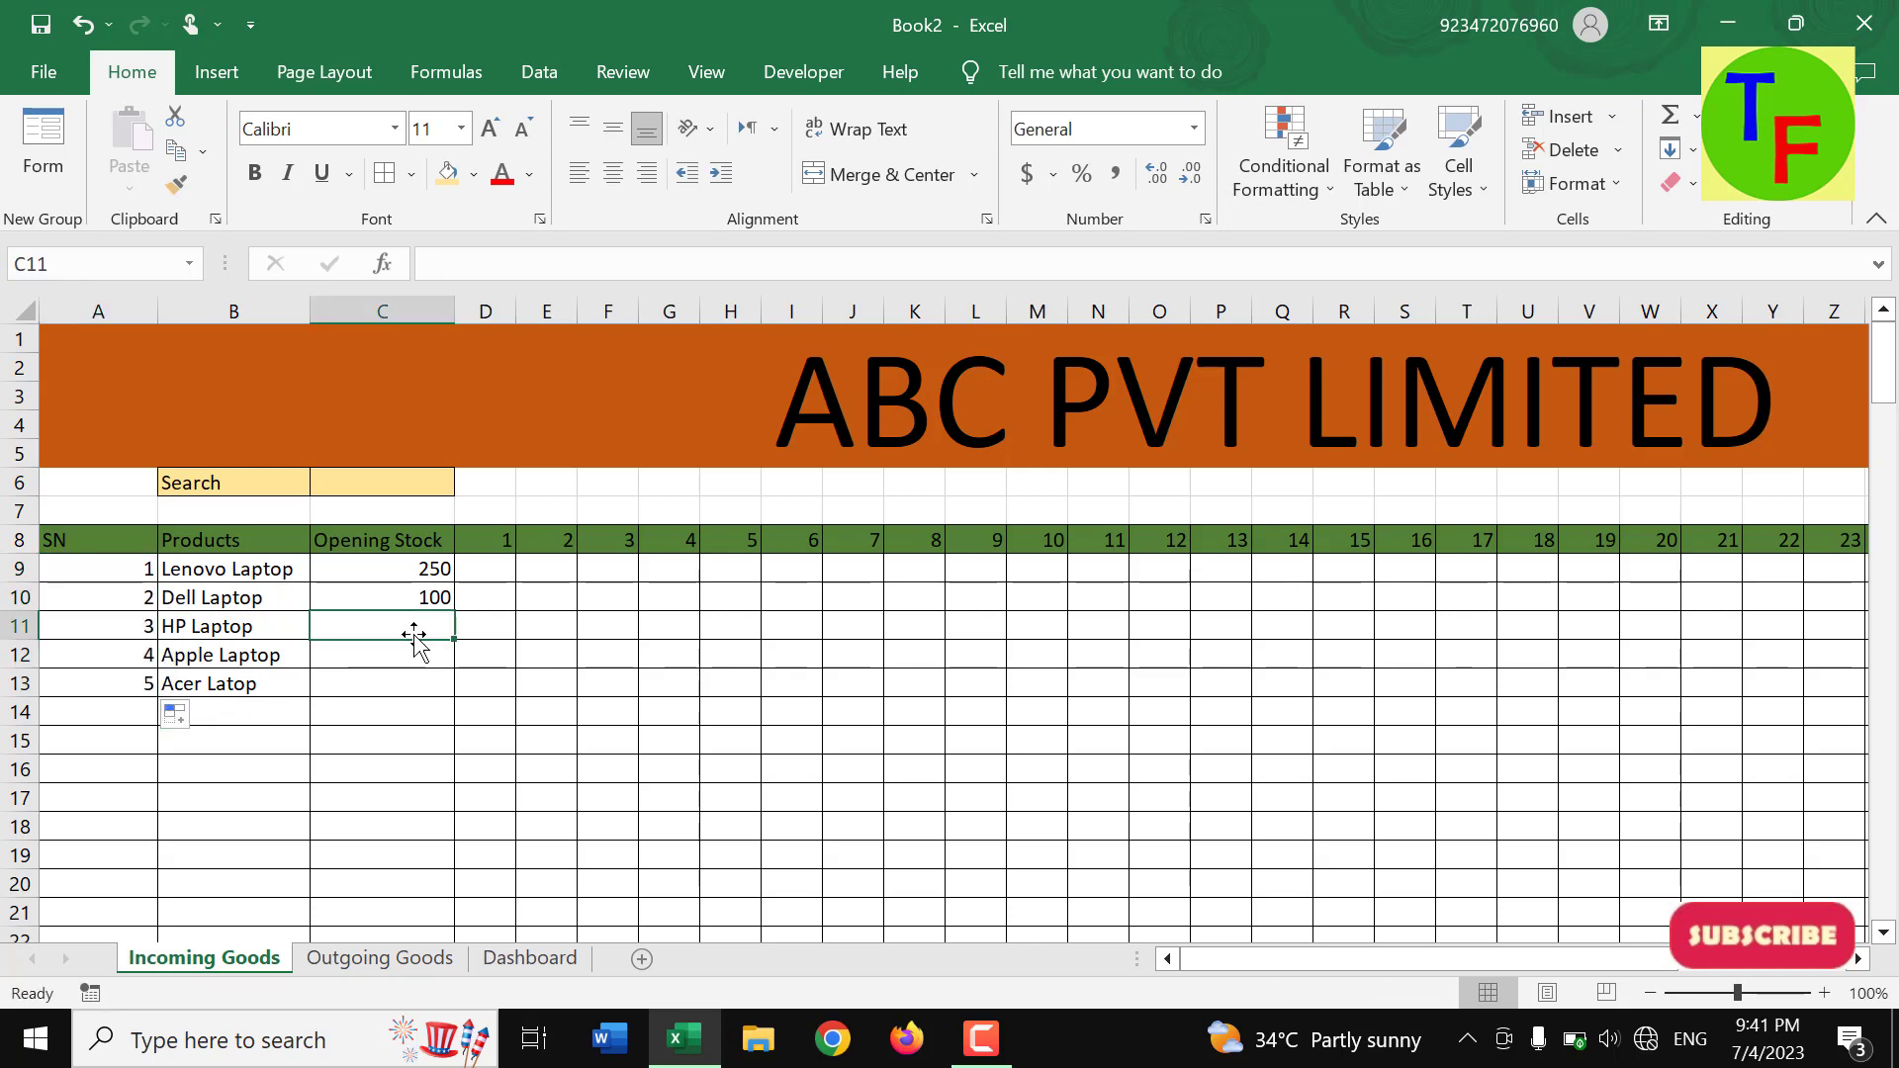
text(30)
key(Return)
text(40)
key(Return)
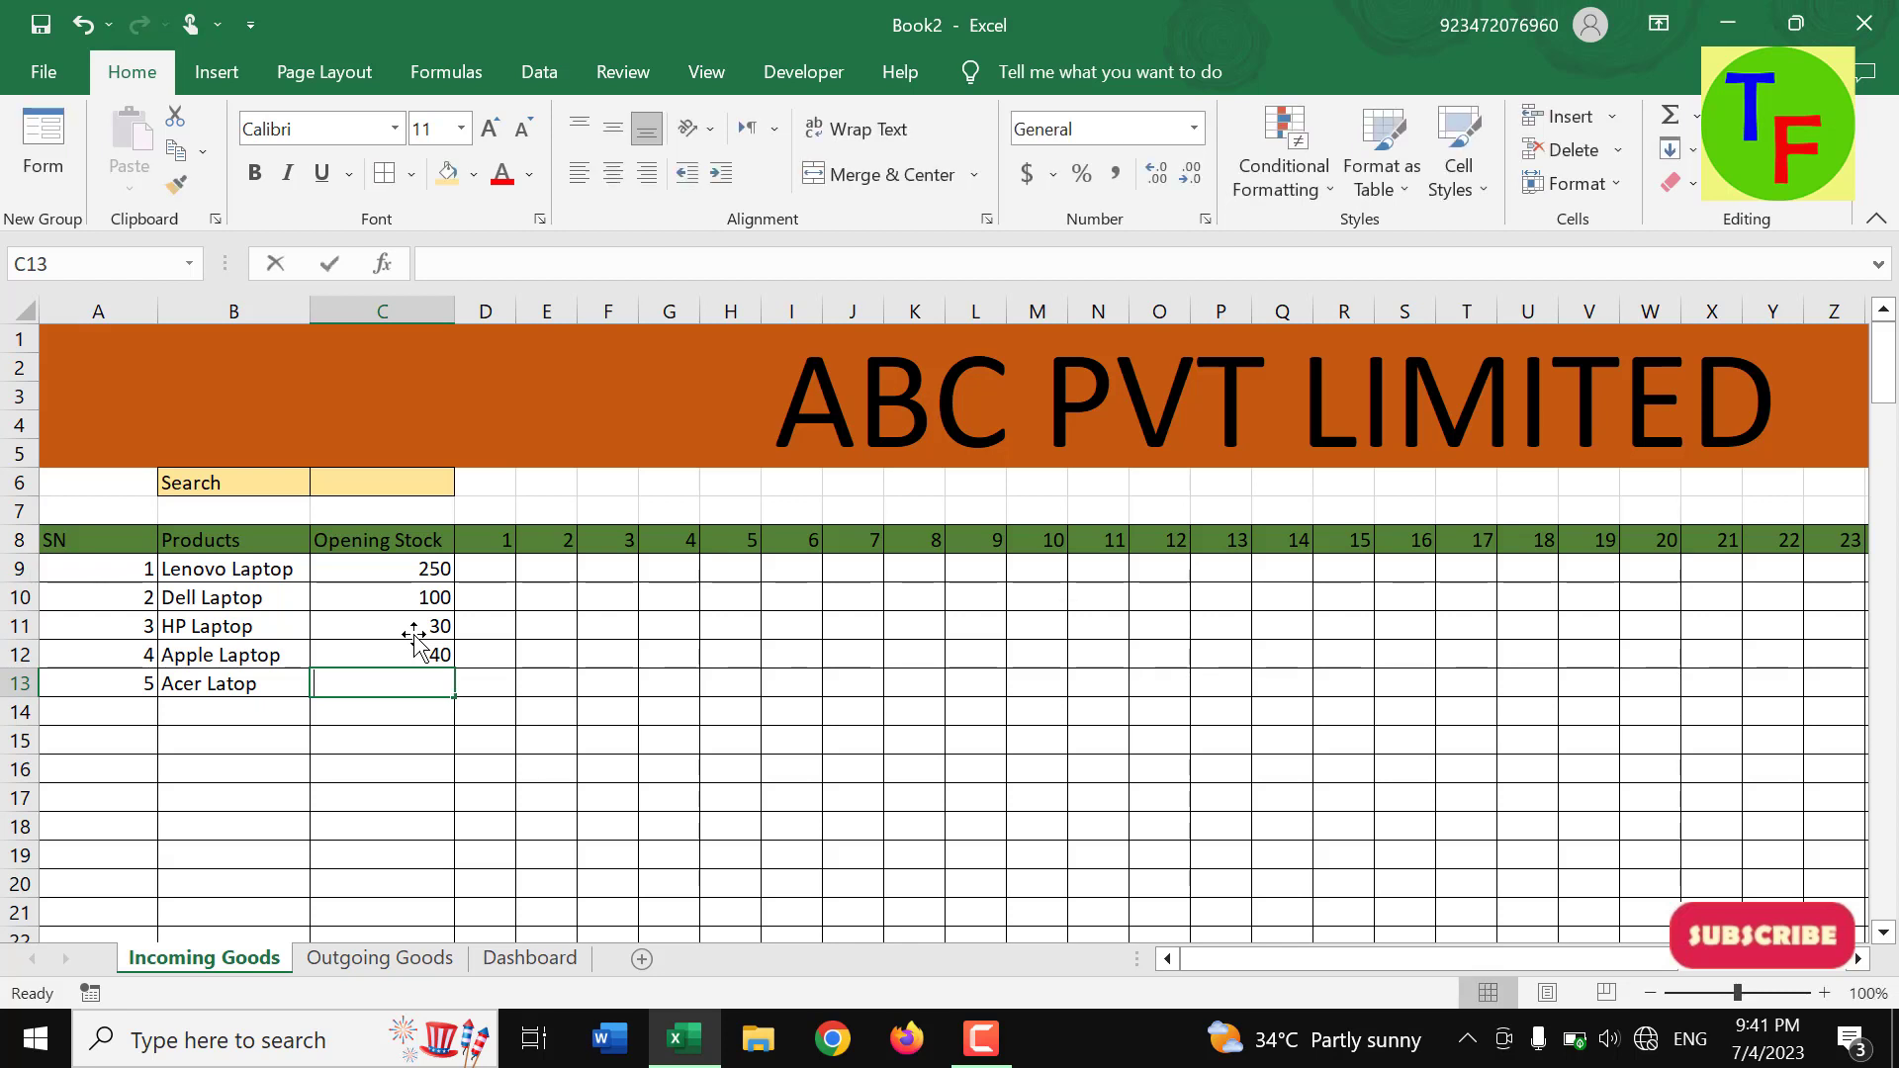
text(20)
key(Return)
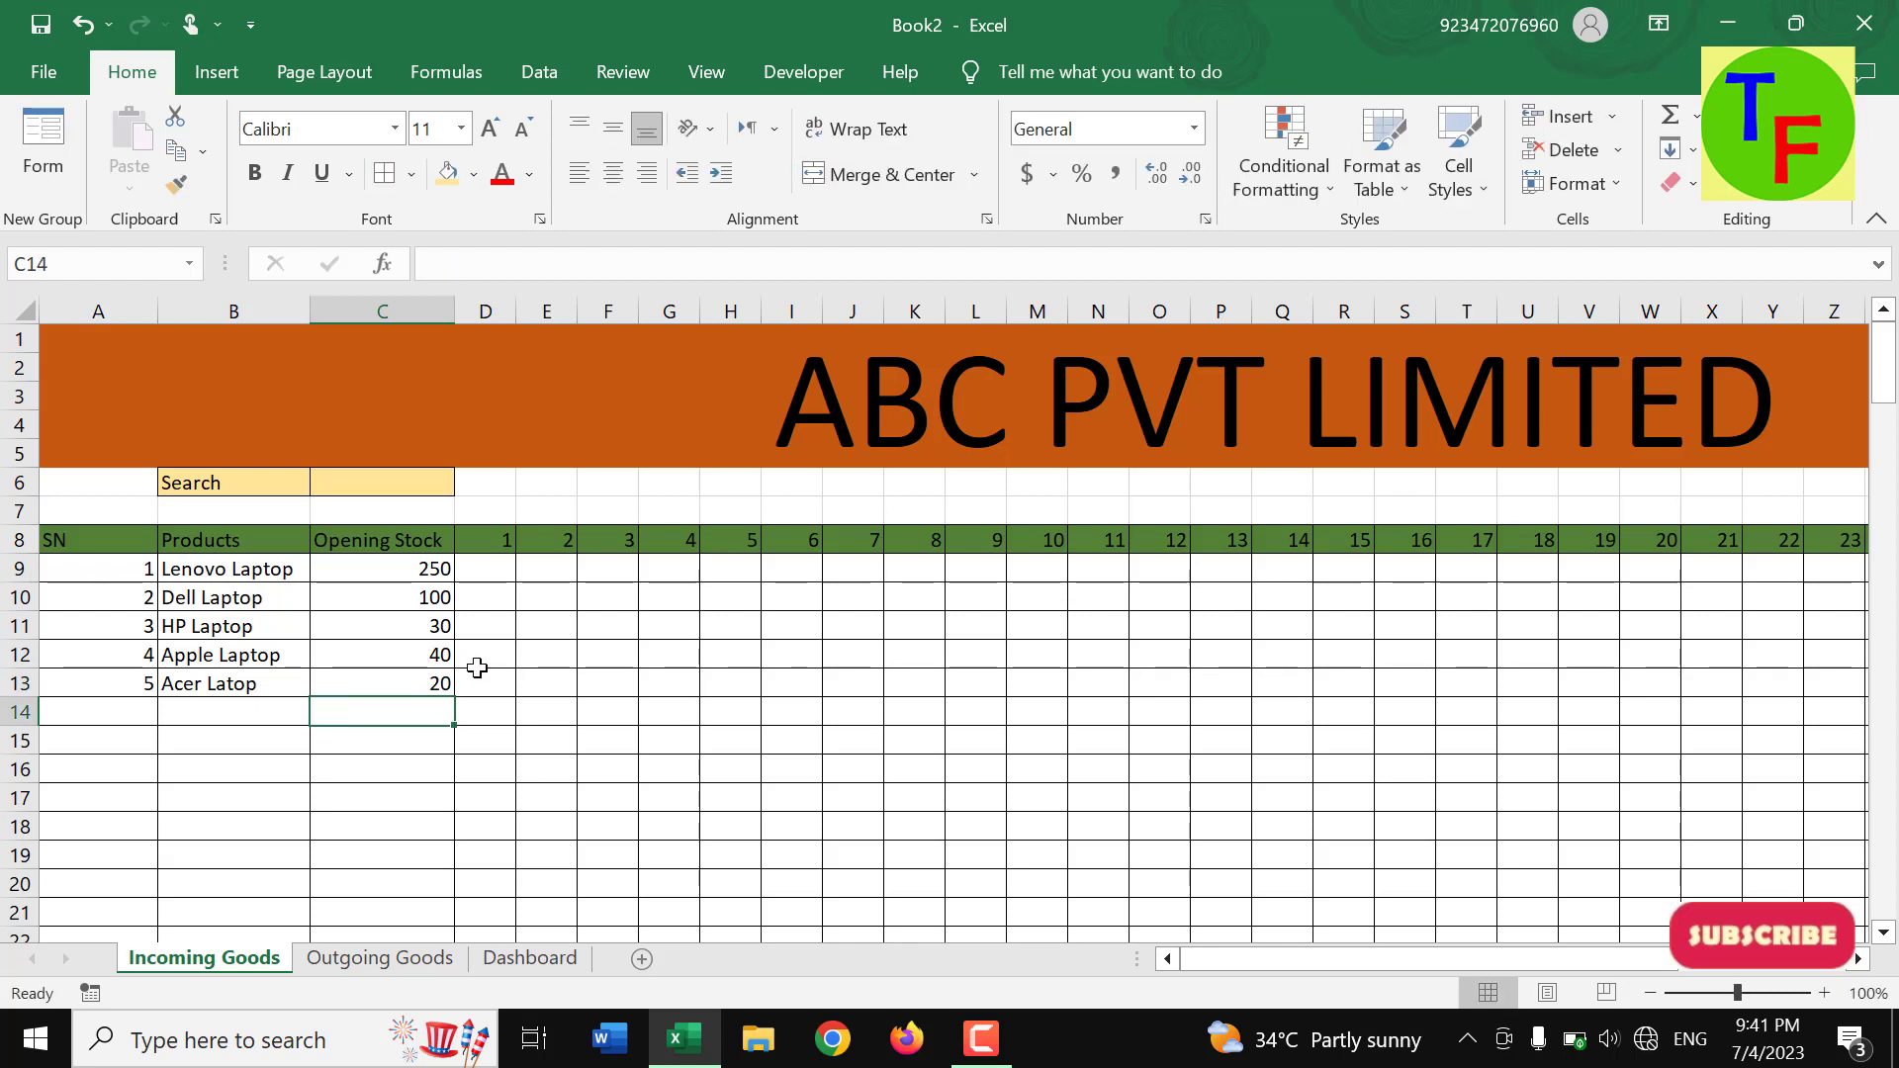
- Link Outgoing Goods B9 to the Lenovo Laptop name on Incoming Goods B9
click(394, 957)
click(248, 577)
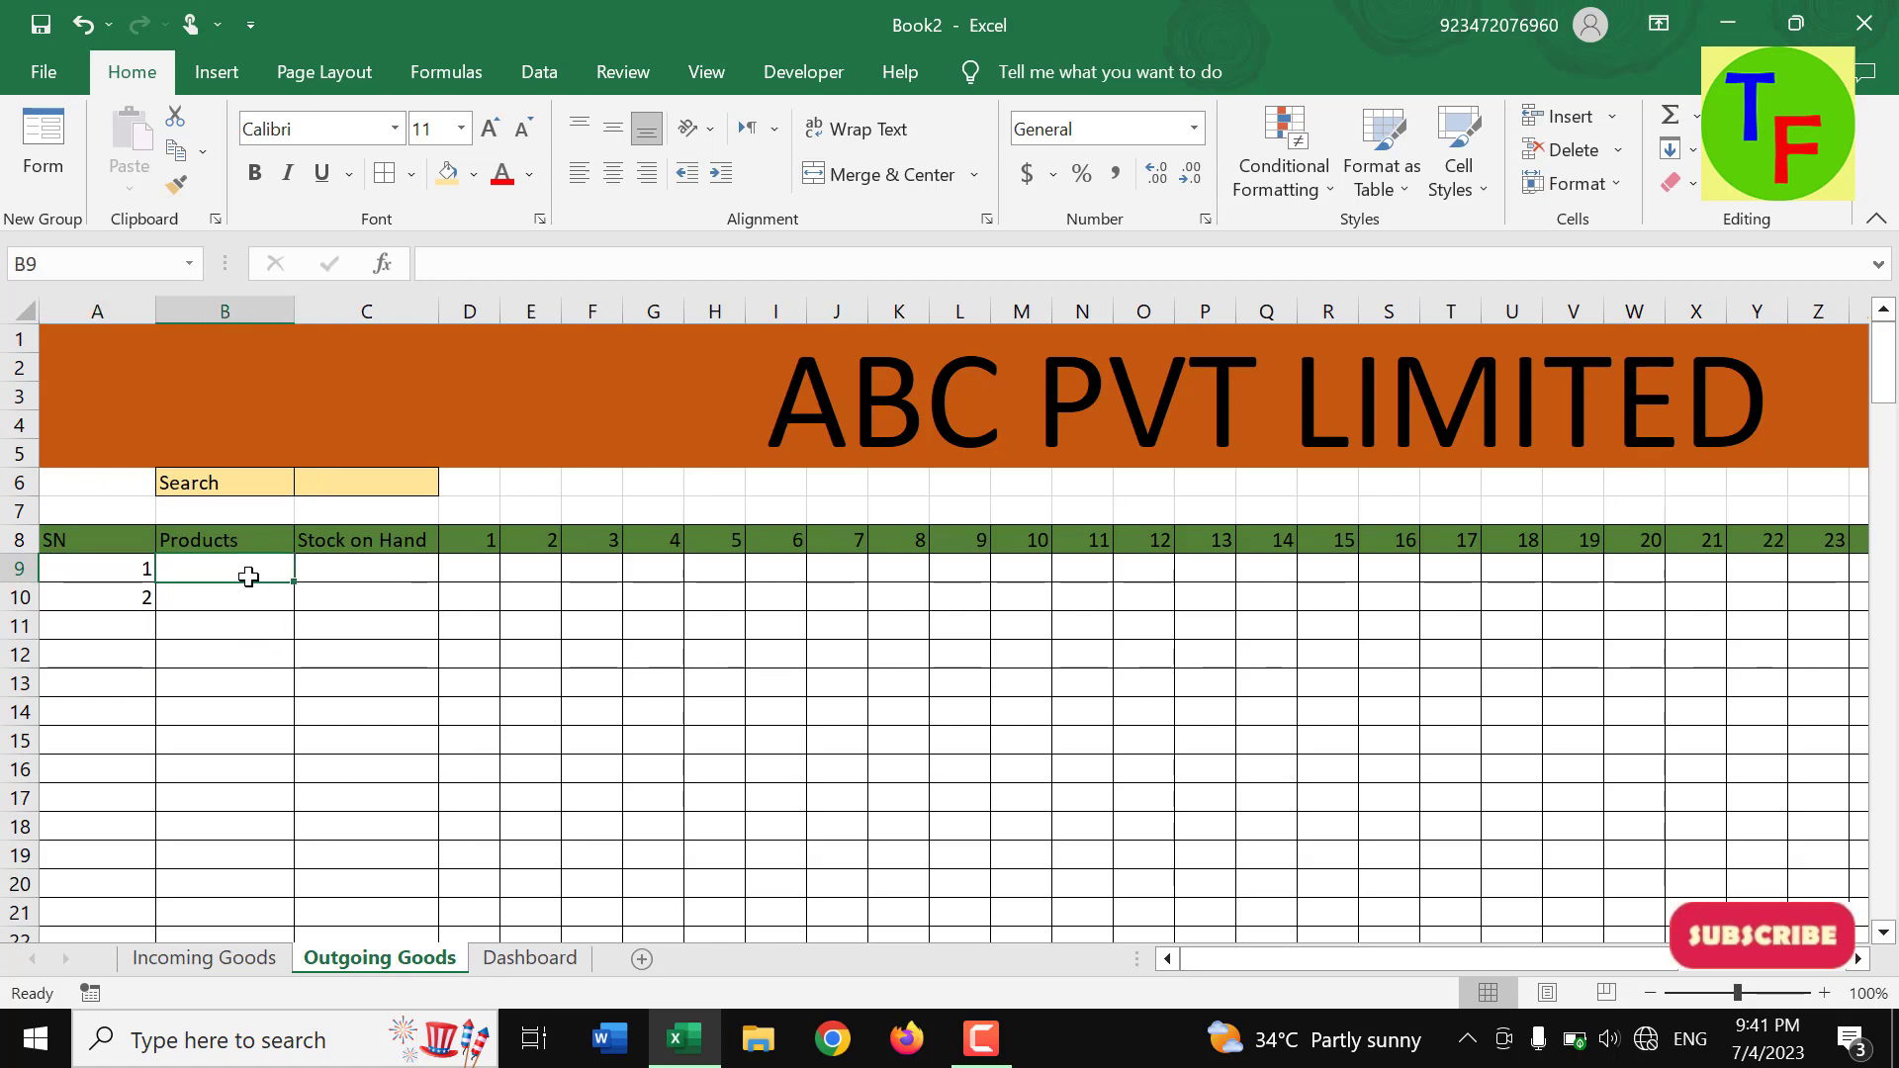
text(=)
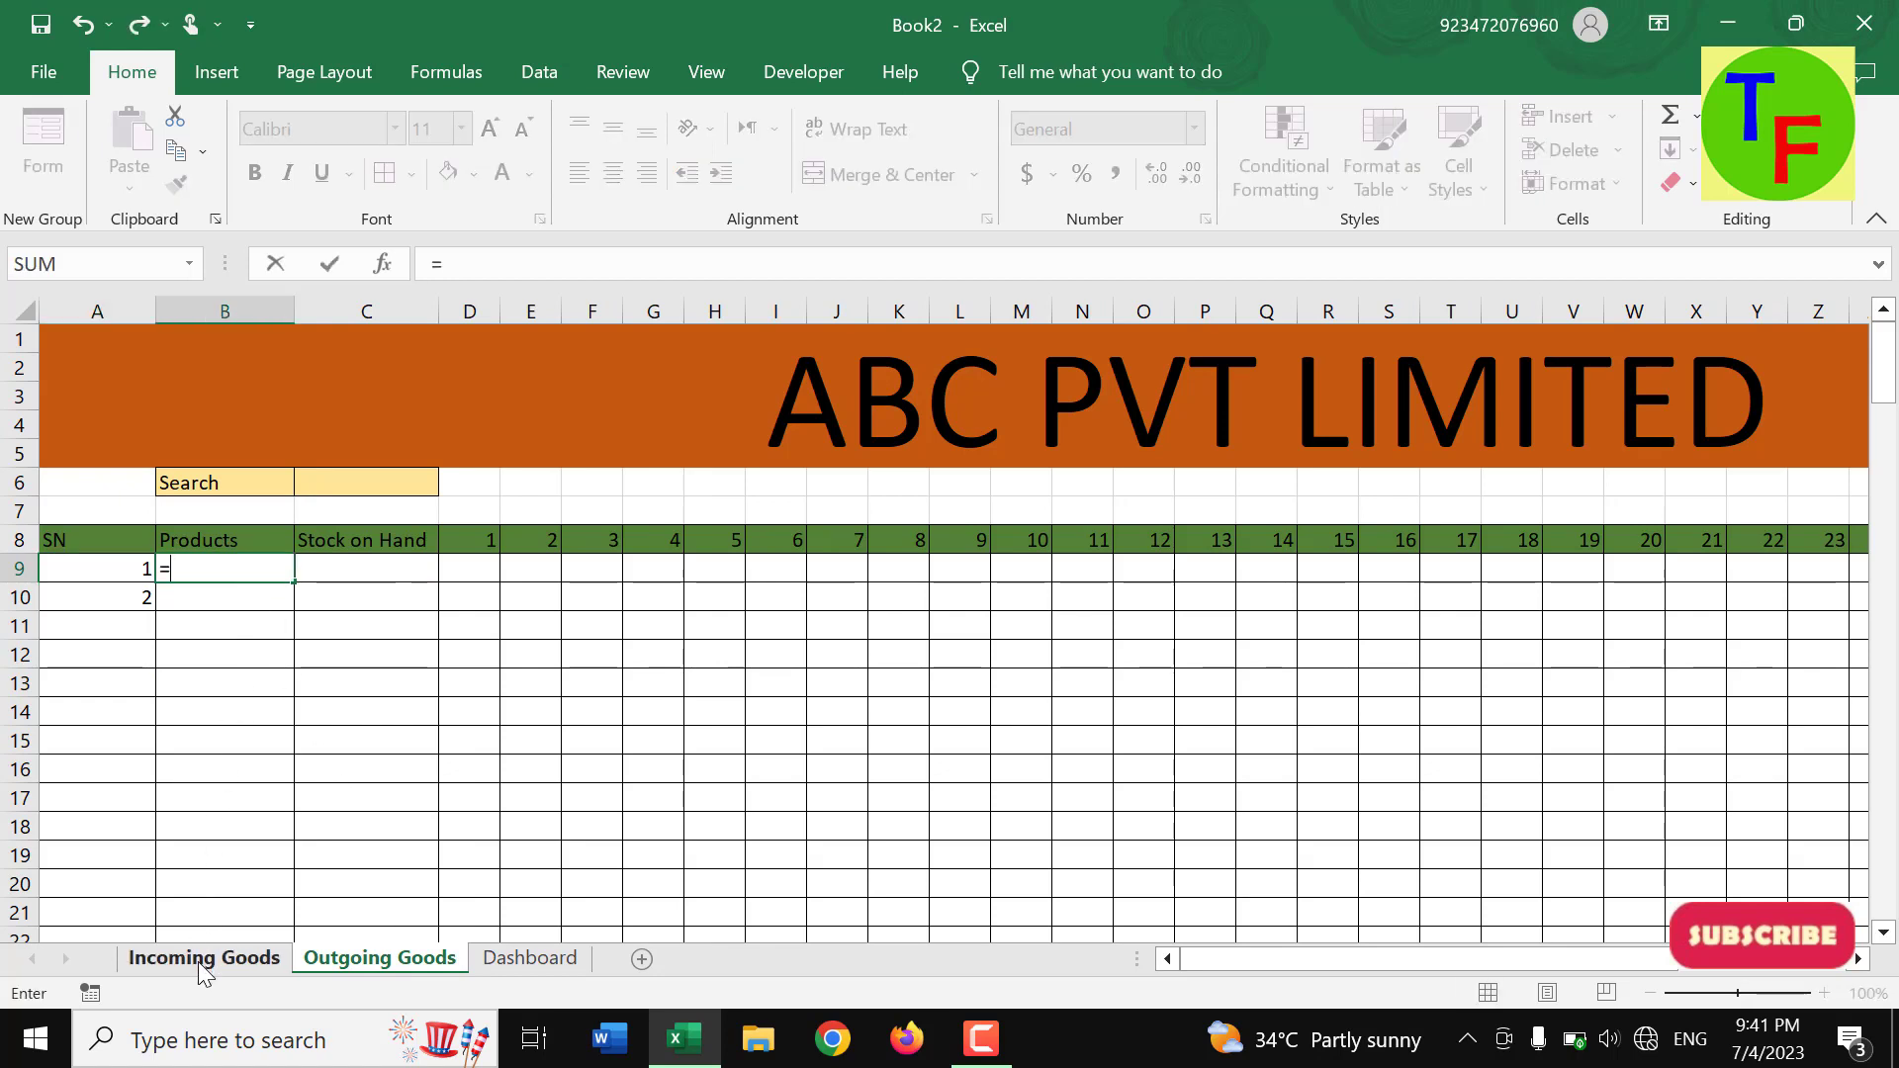
click(204, 957)
click(248, 574)
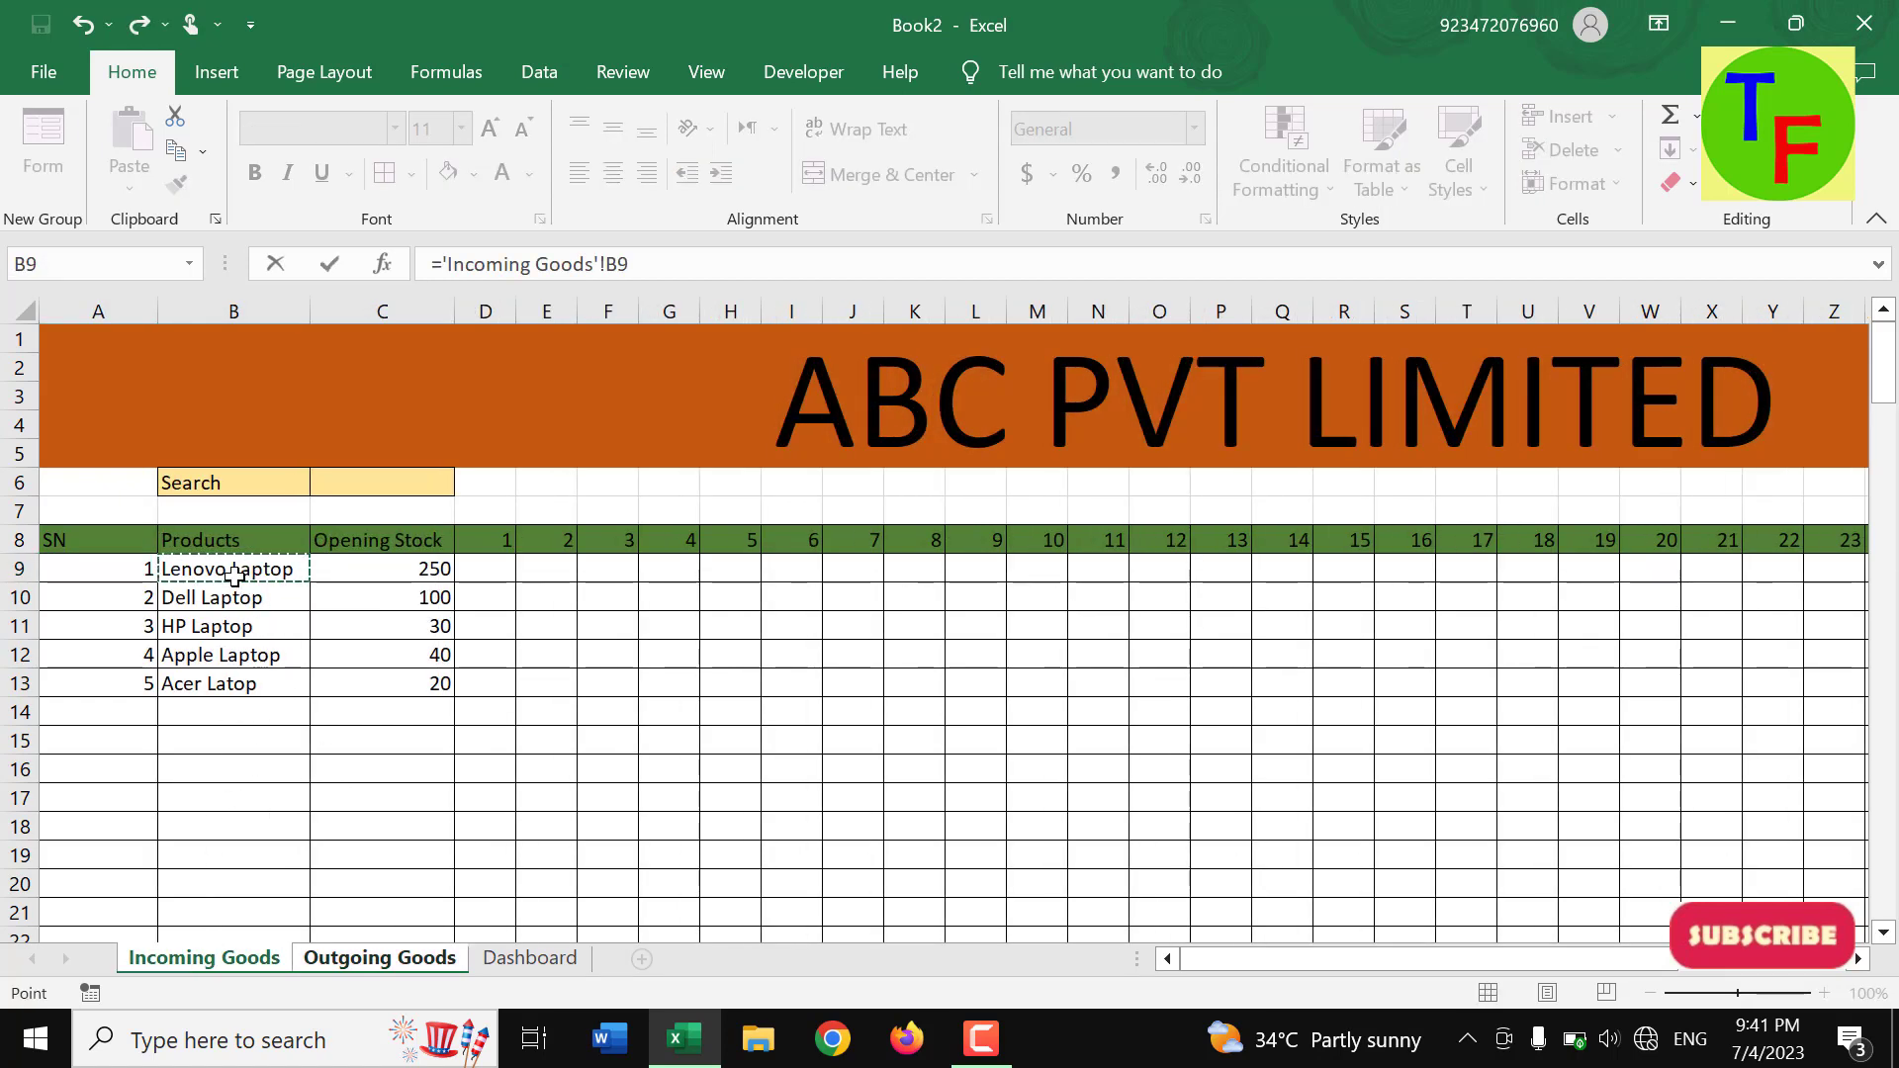
key(Return)
- Copy the product link formula down to row 153 and fill SN numbers down column A
click(271, 570)
drag(293, 582, 296, 700)
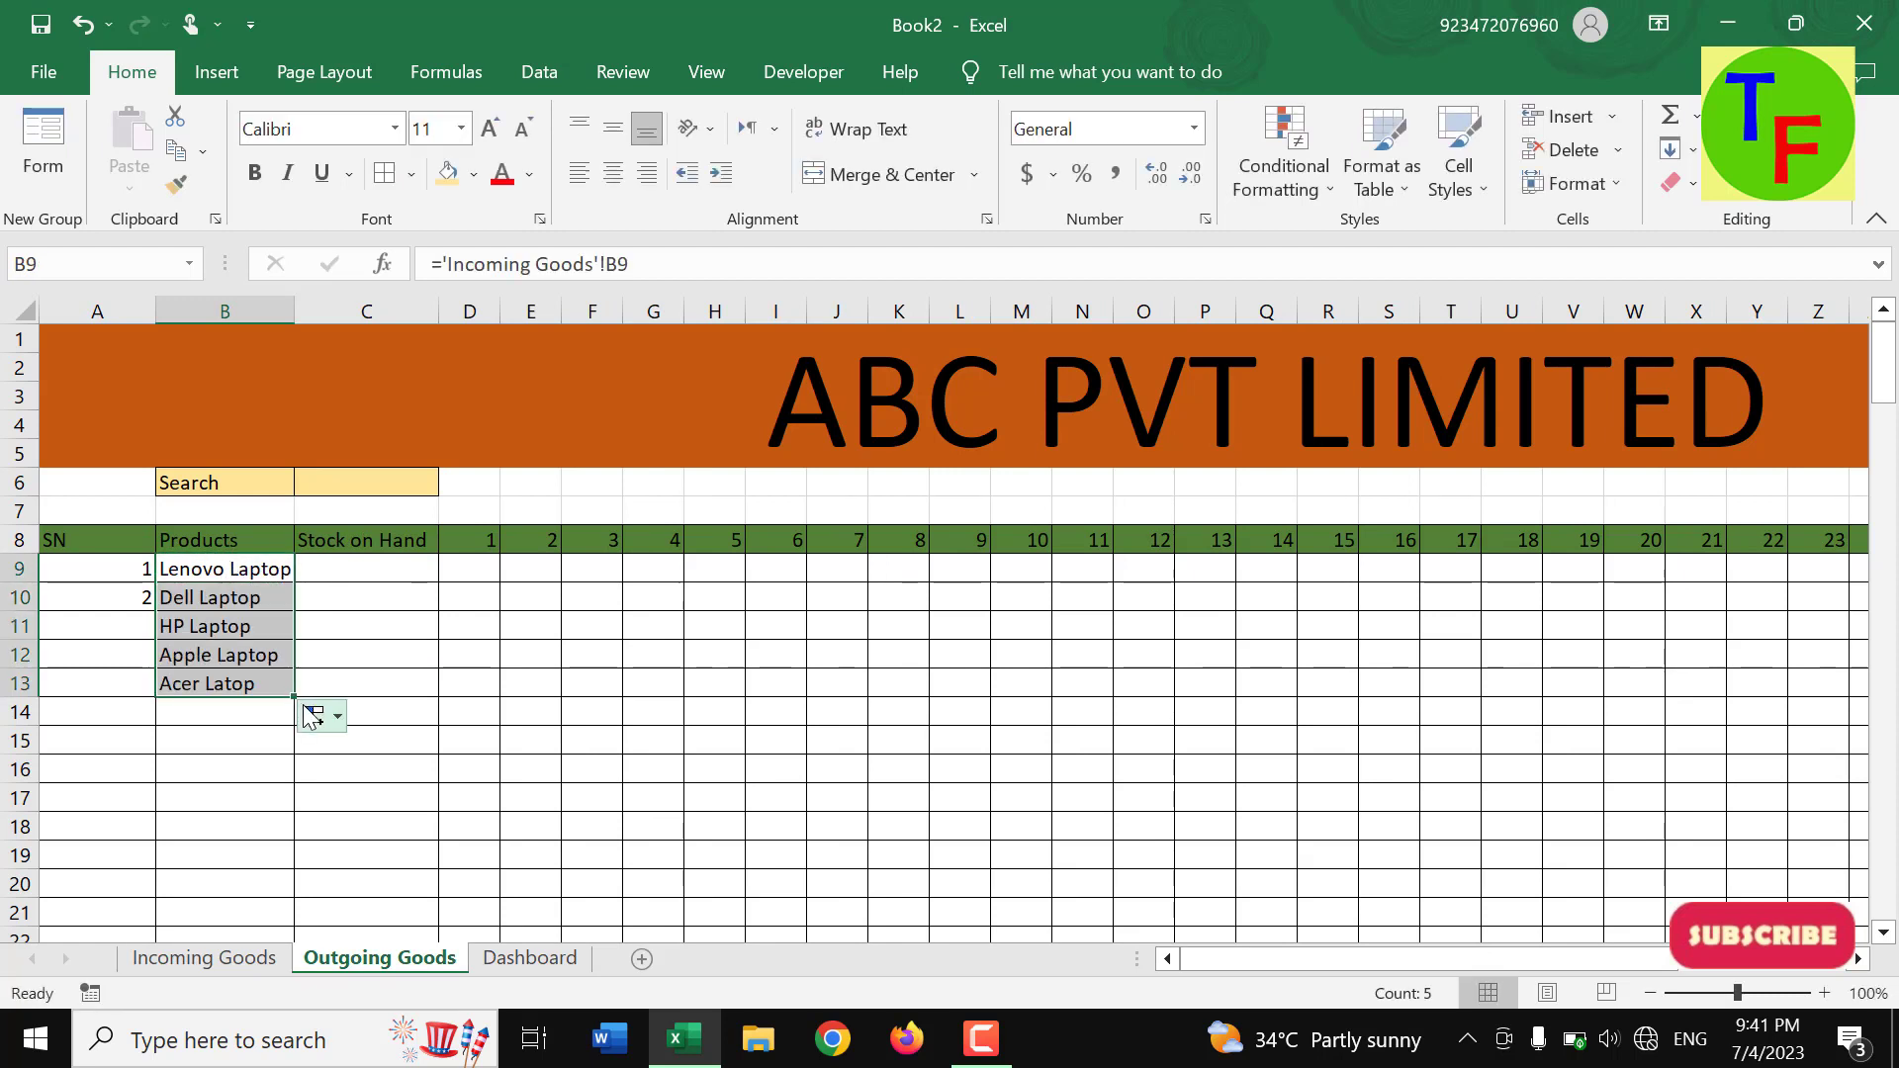
drag(296, 695, 293, 1064)
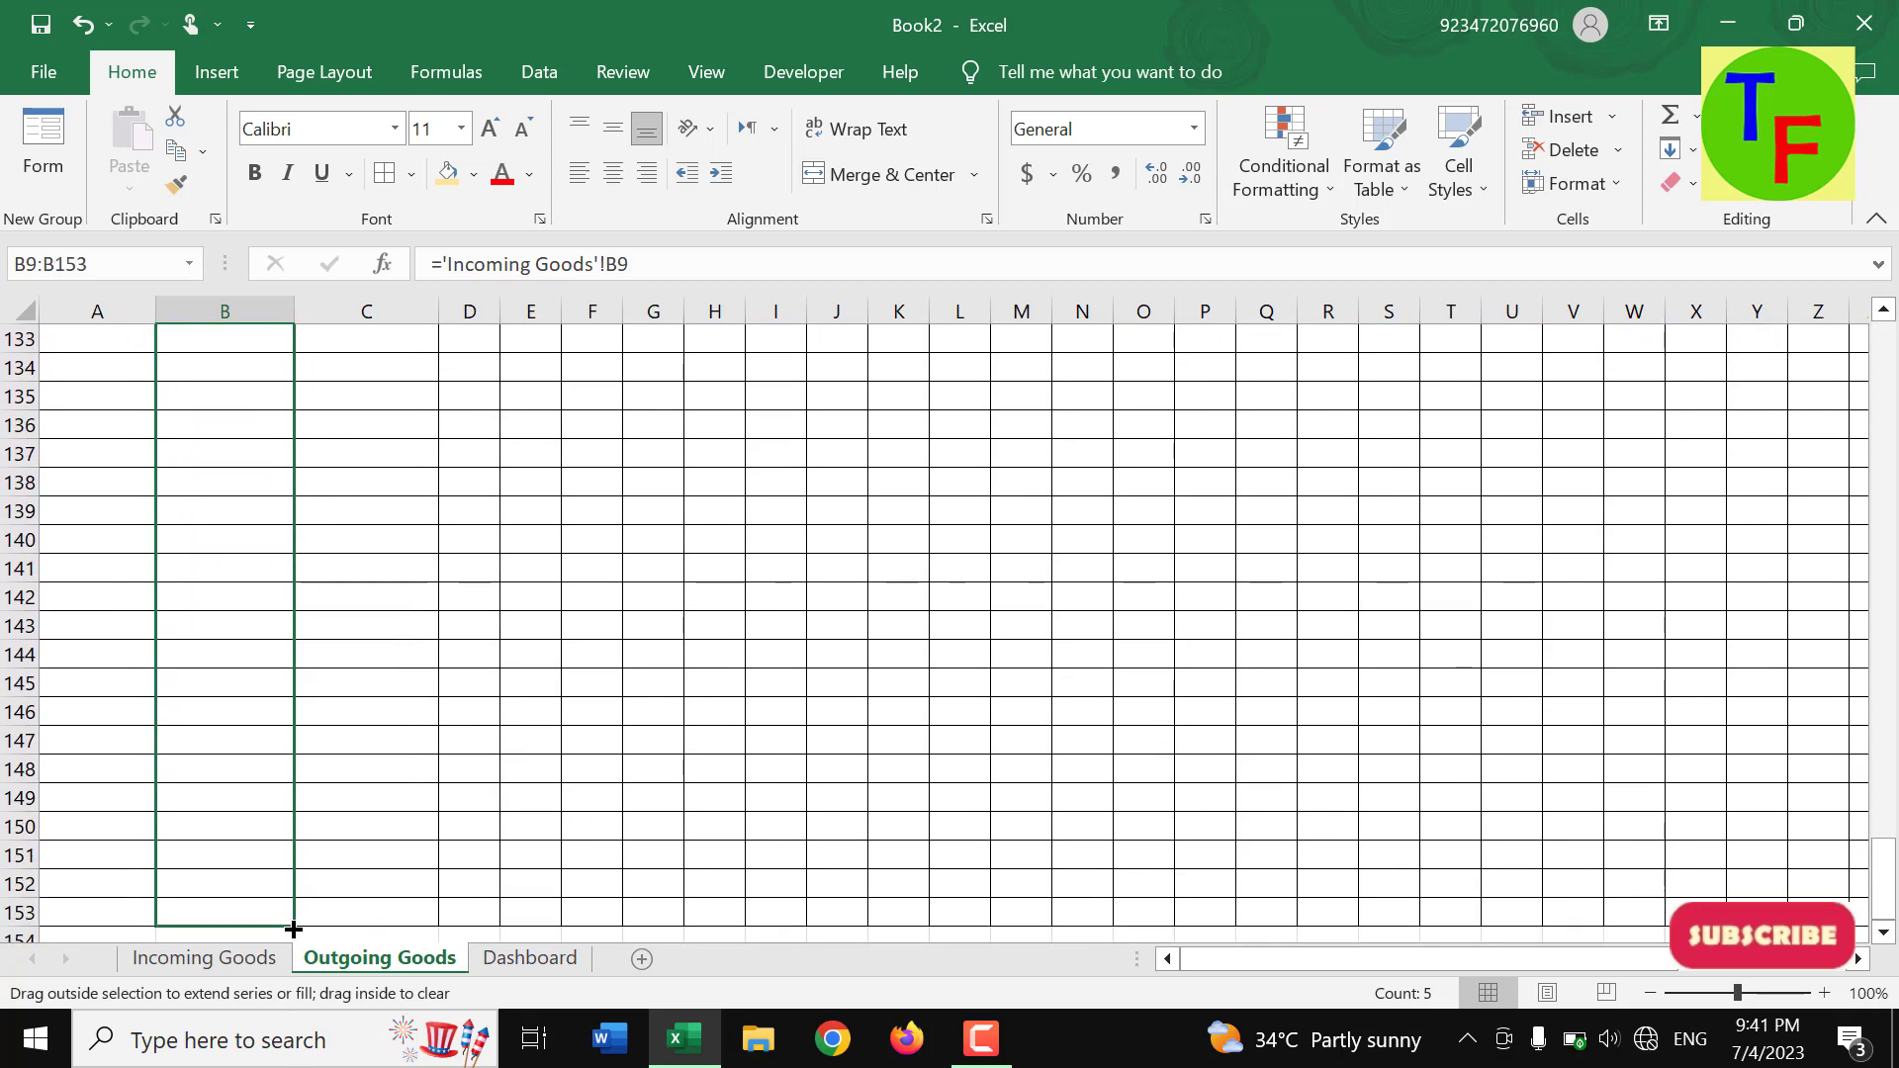
drag(293, 1064, 293, 925)
scroll(318, 780, up, 13)
scroll(318, 782, up, 14)
scroll(319, 782, up, 13)
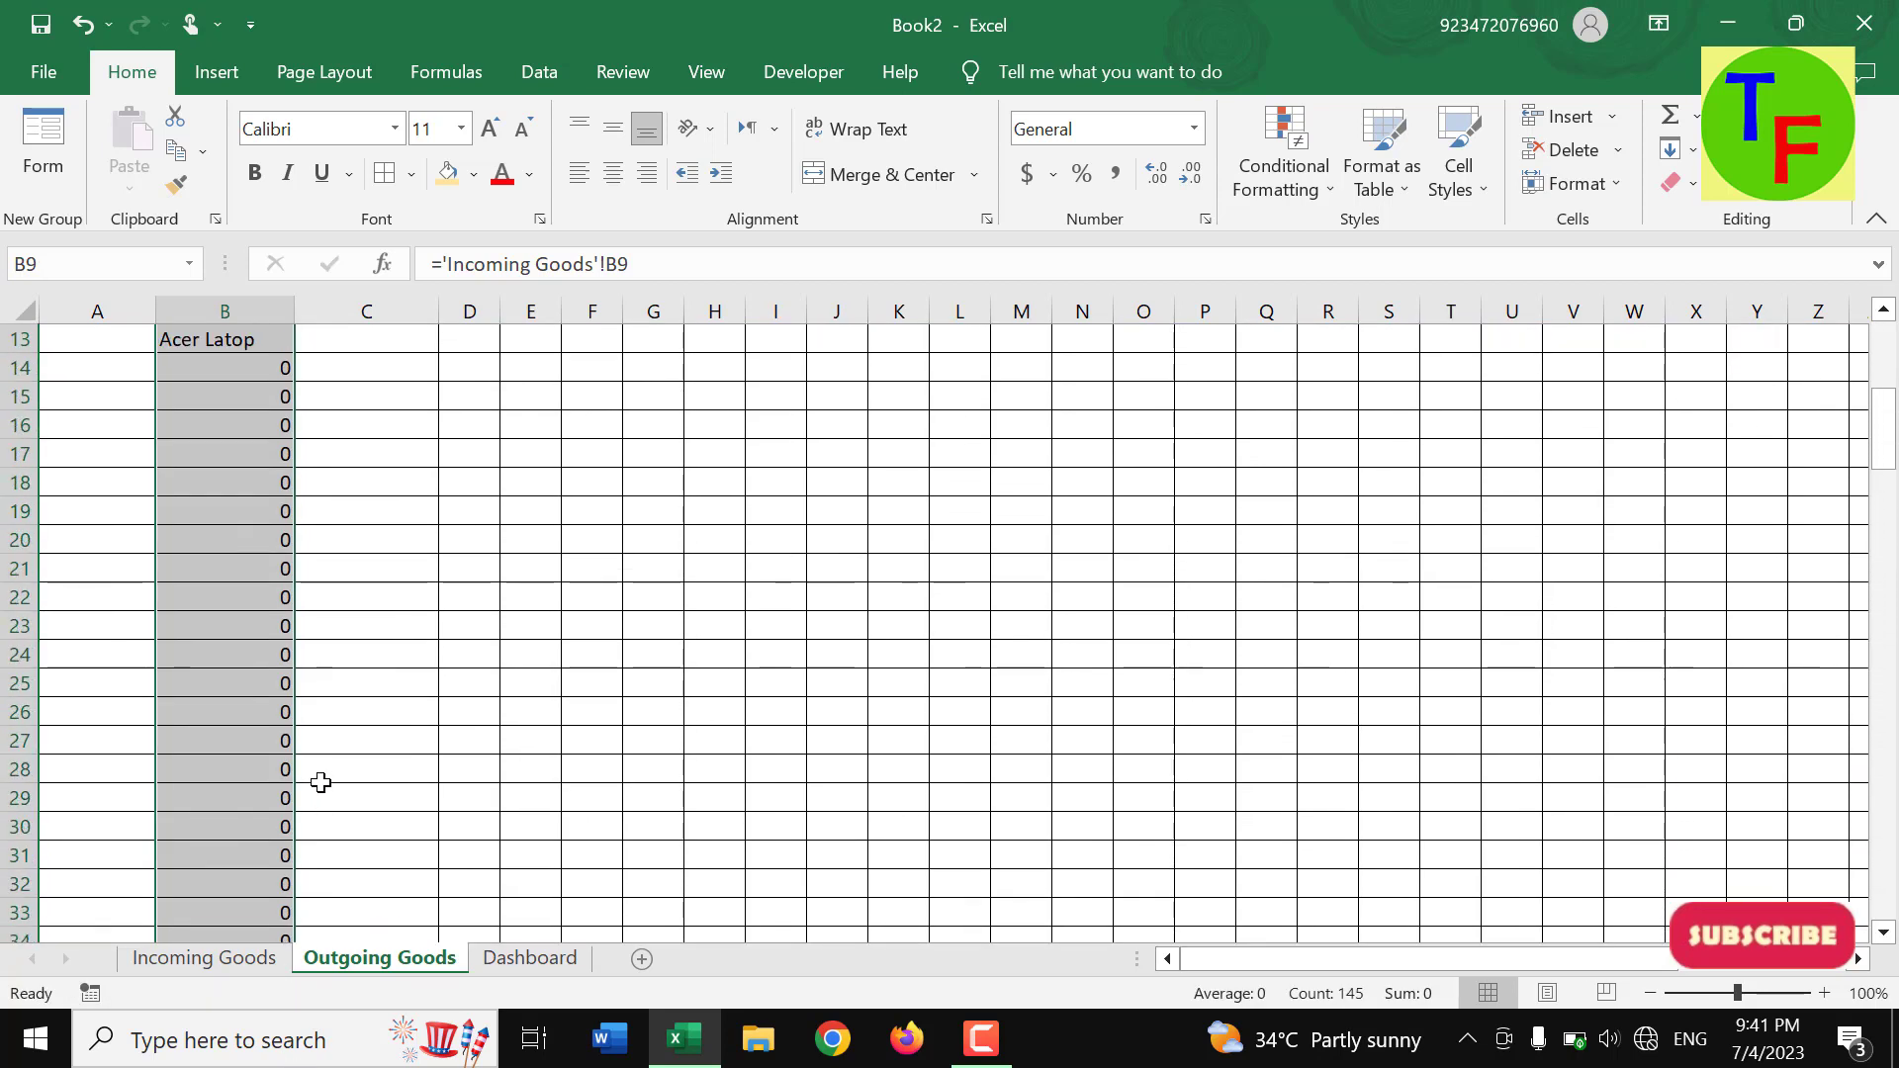
scroll(319, 782, up, 4)
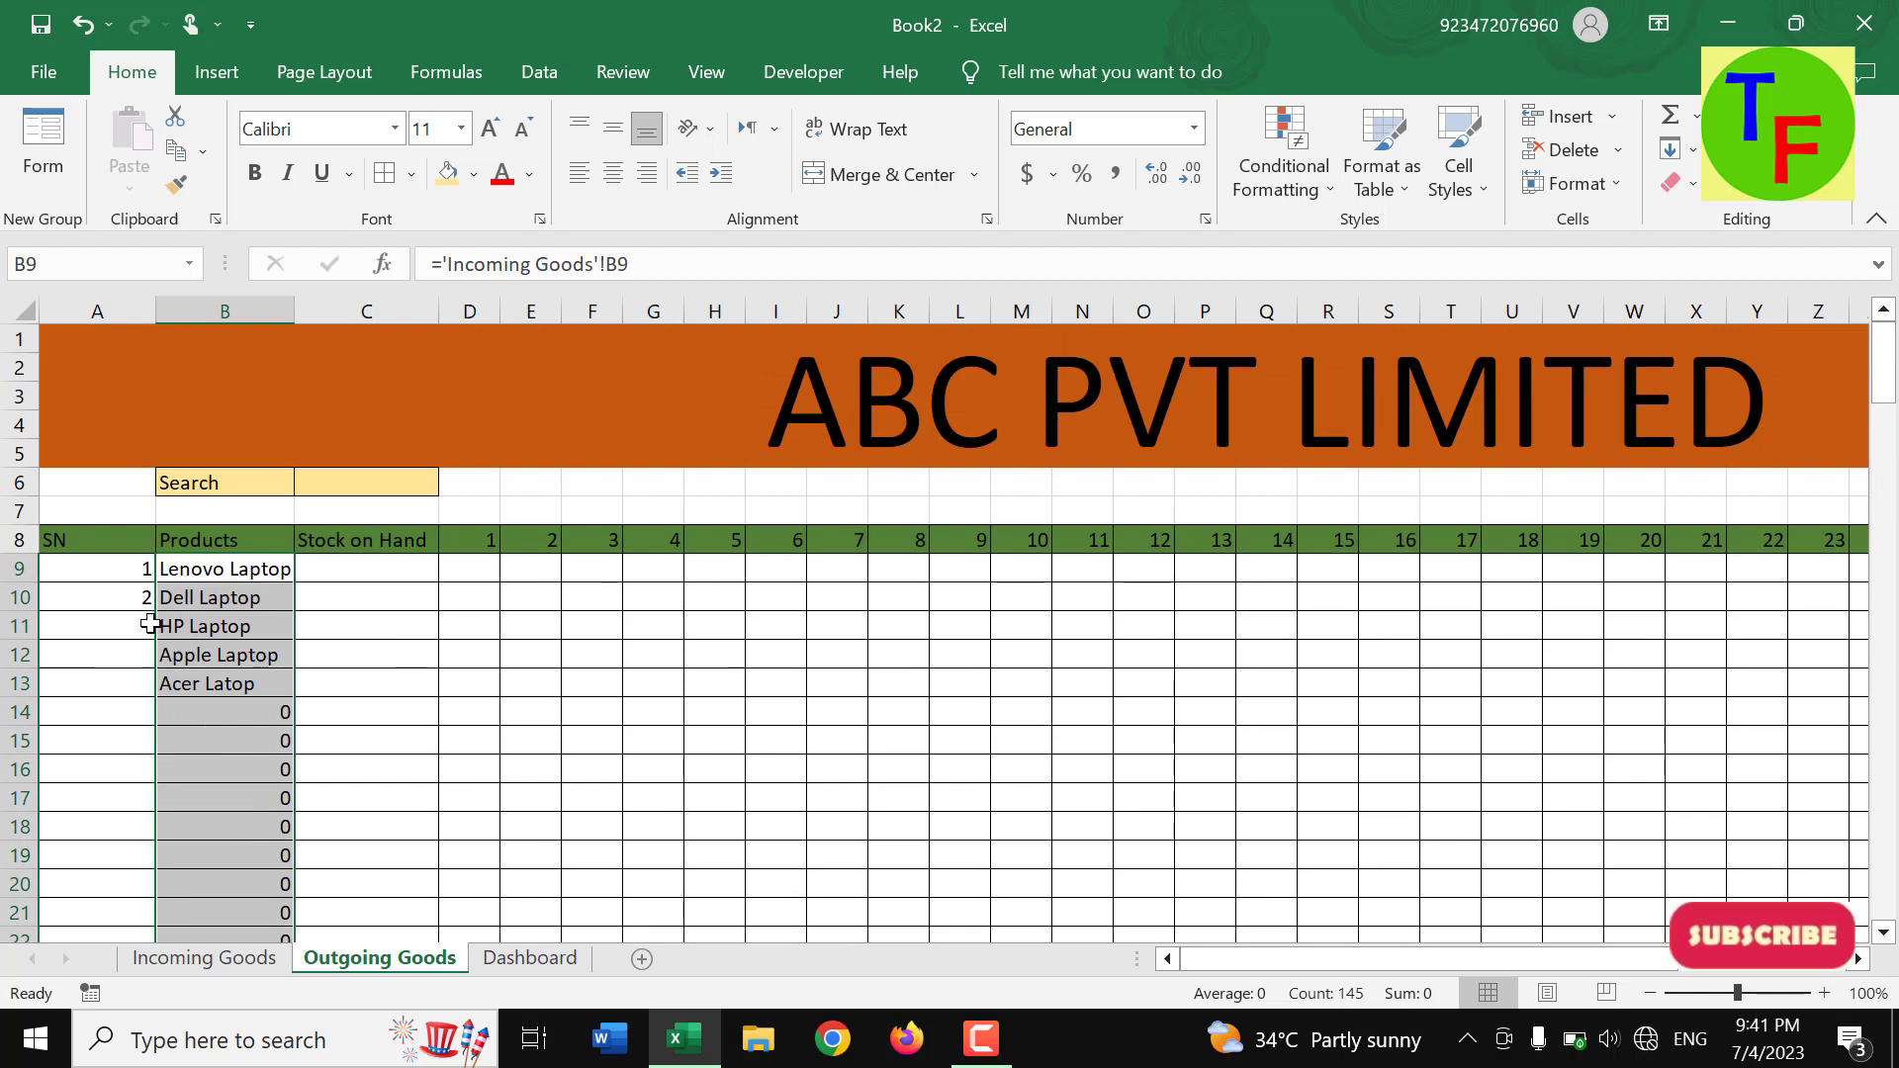
drag(99, 569, 144, 991)
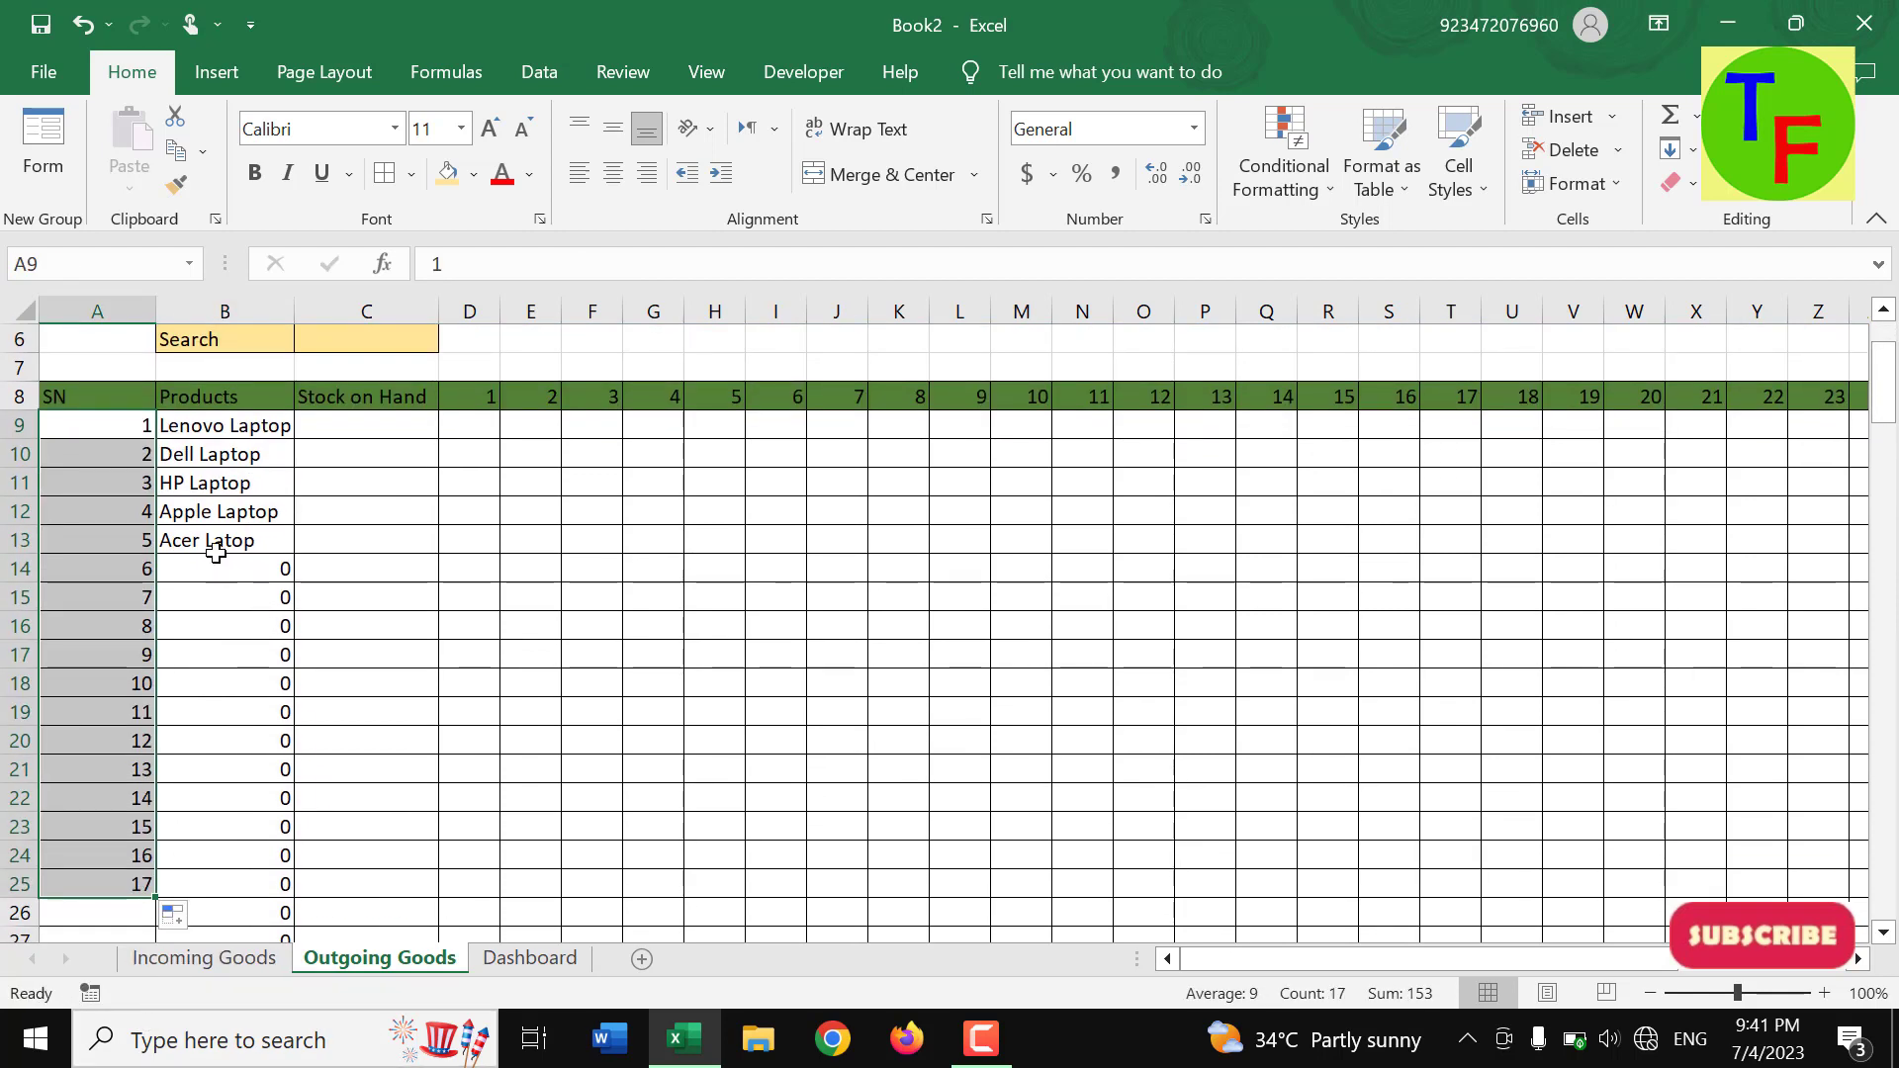
- On Incoming Goods, enter Fujutsu as product 6 in row 14 with opening stock 20
click(204, 957)
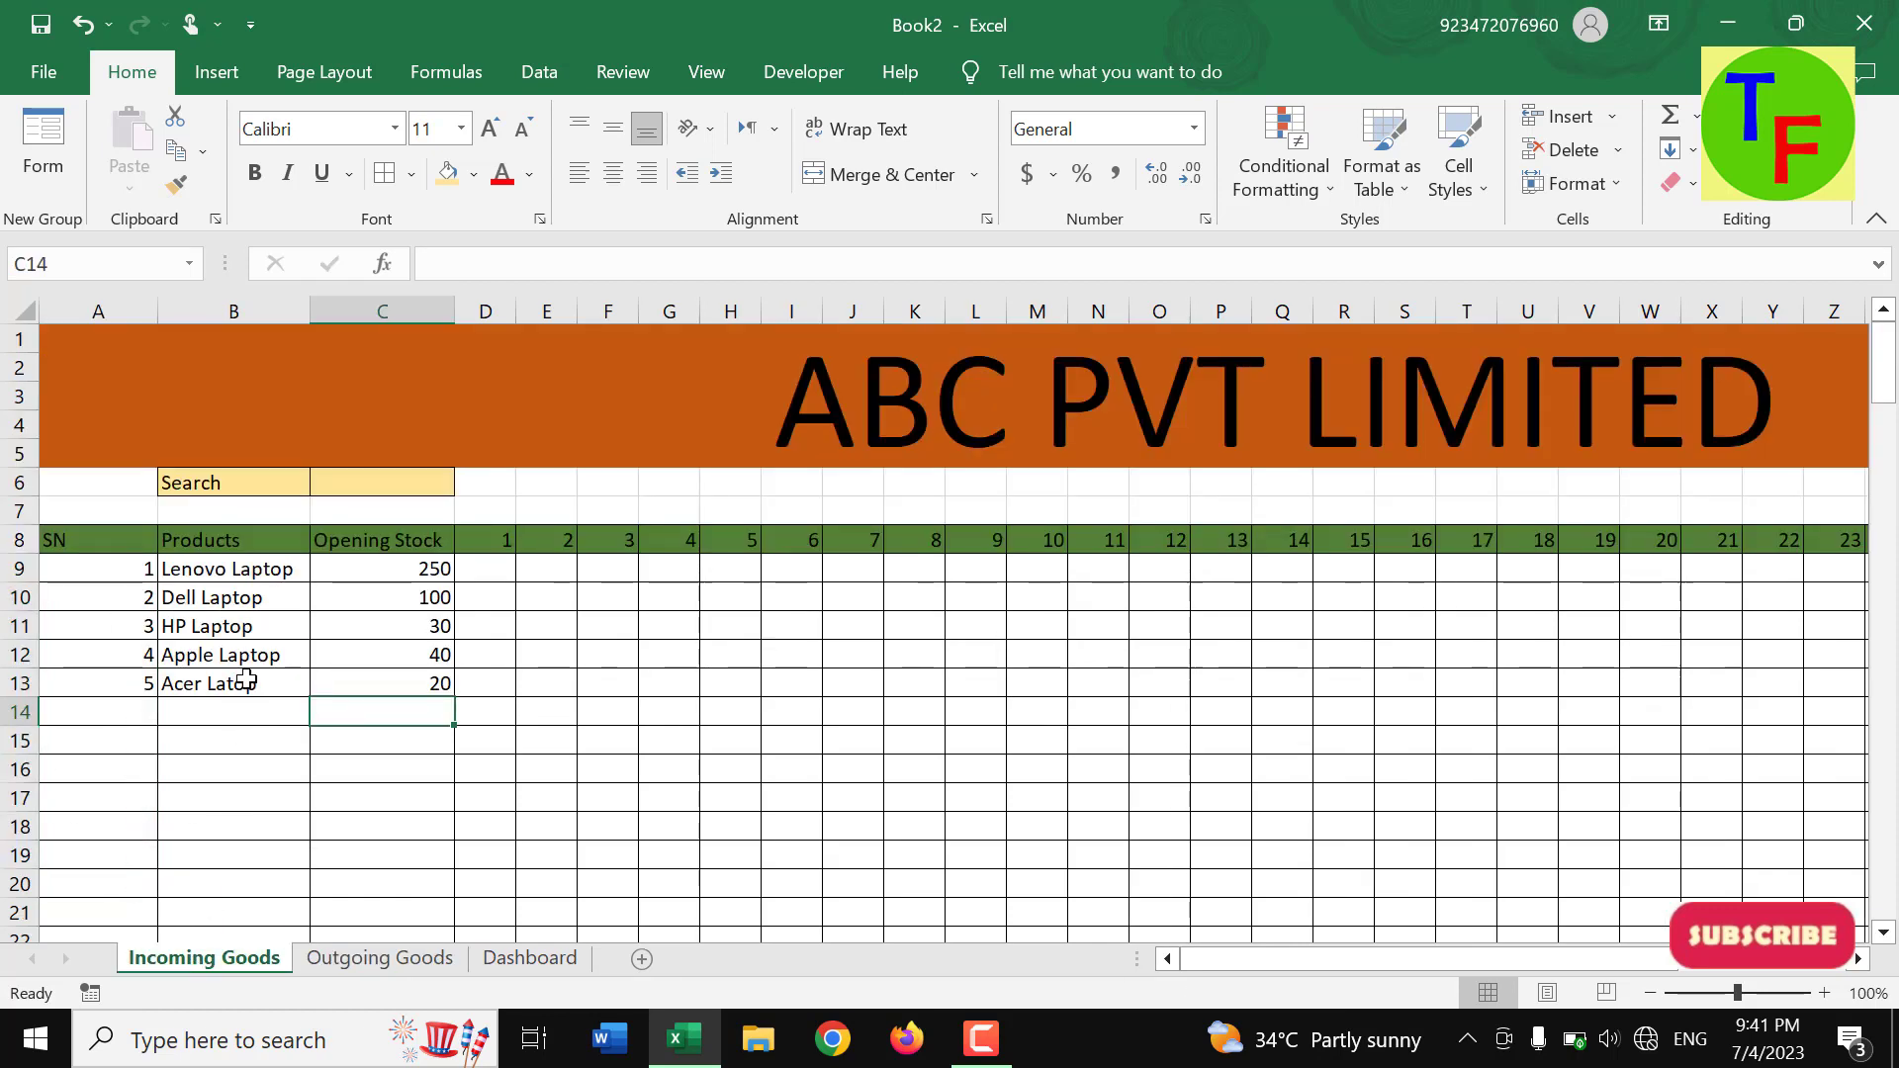
click(220, 710)
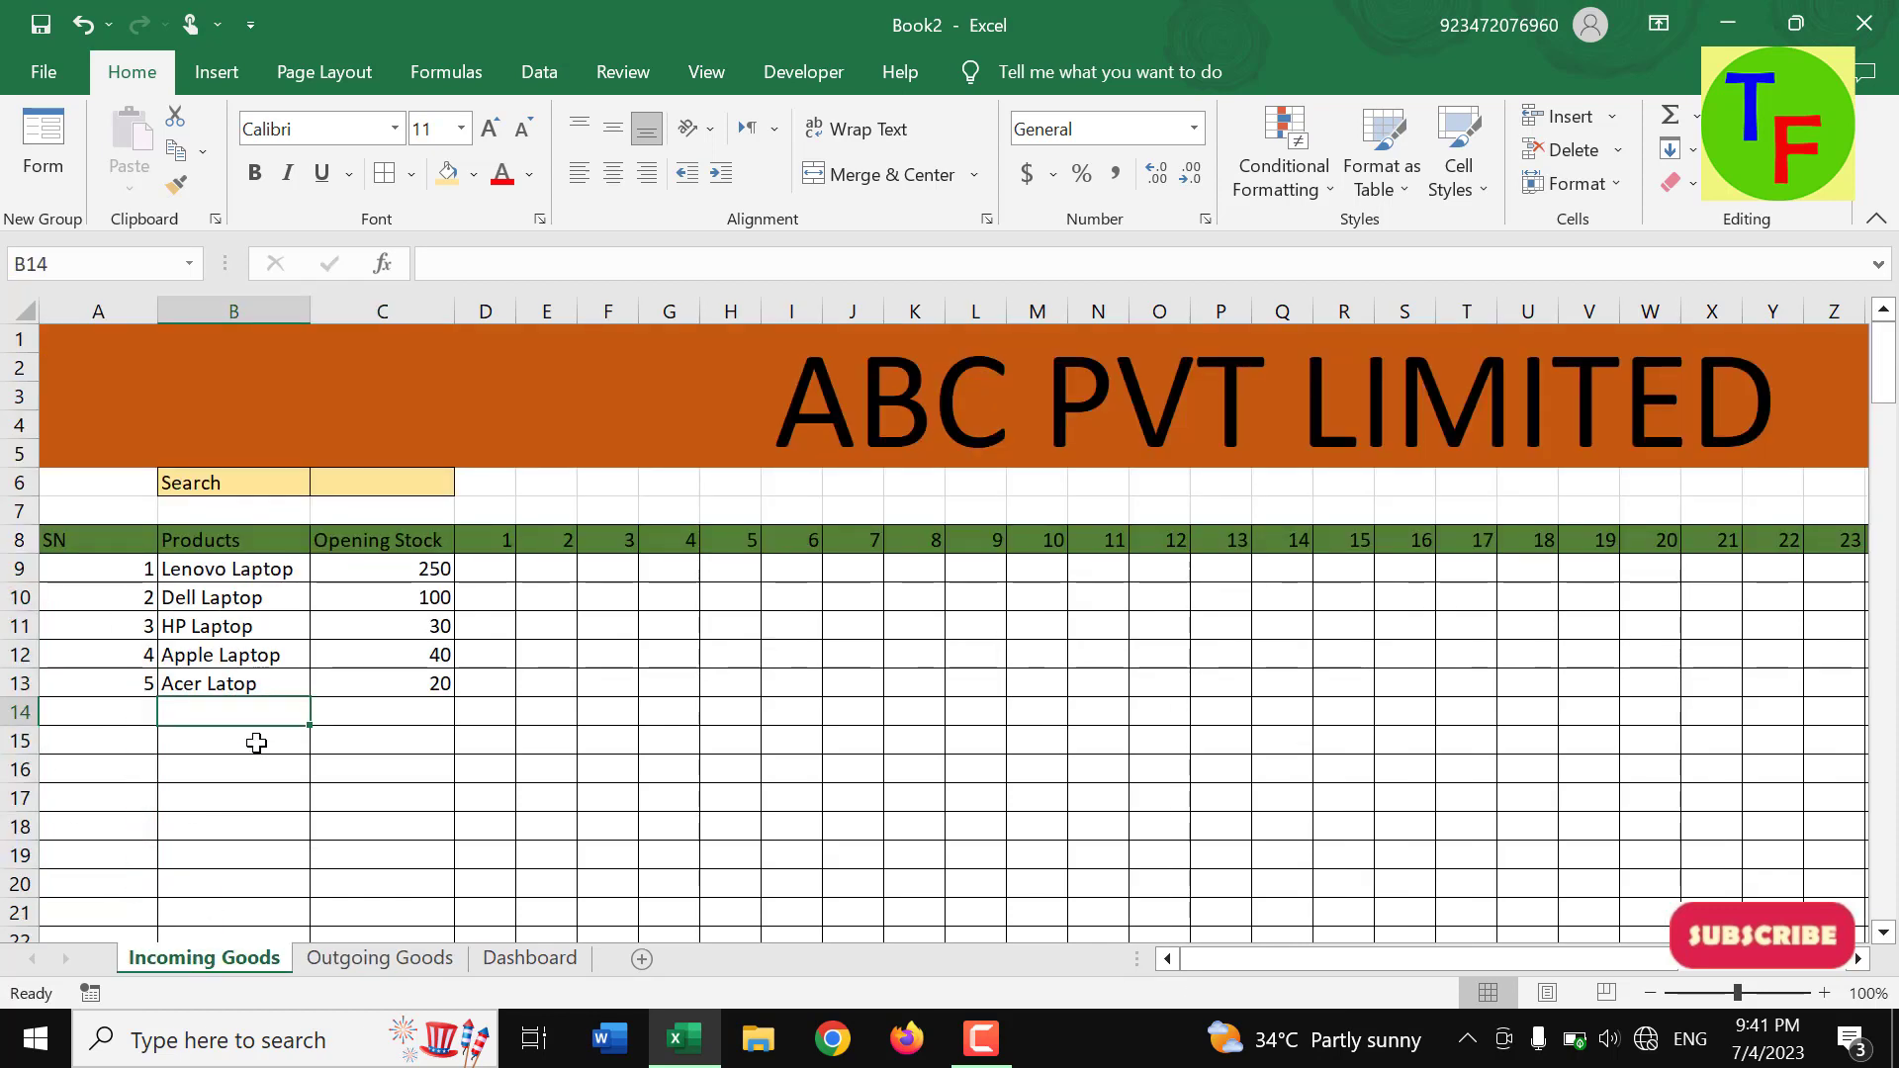
text(Fujutsu)
key(Tab)
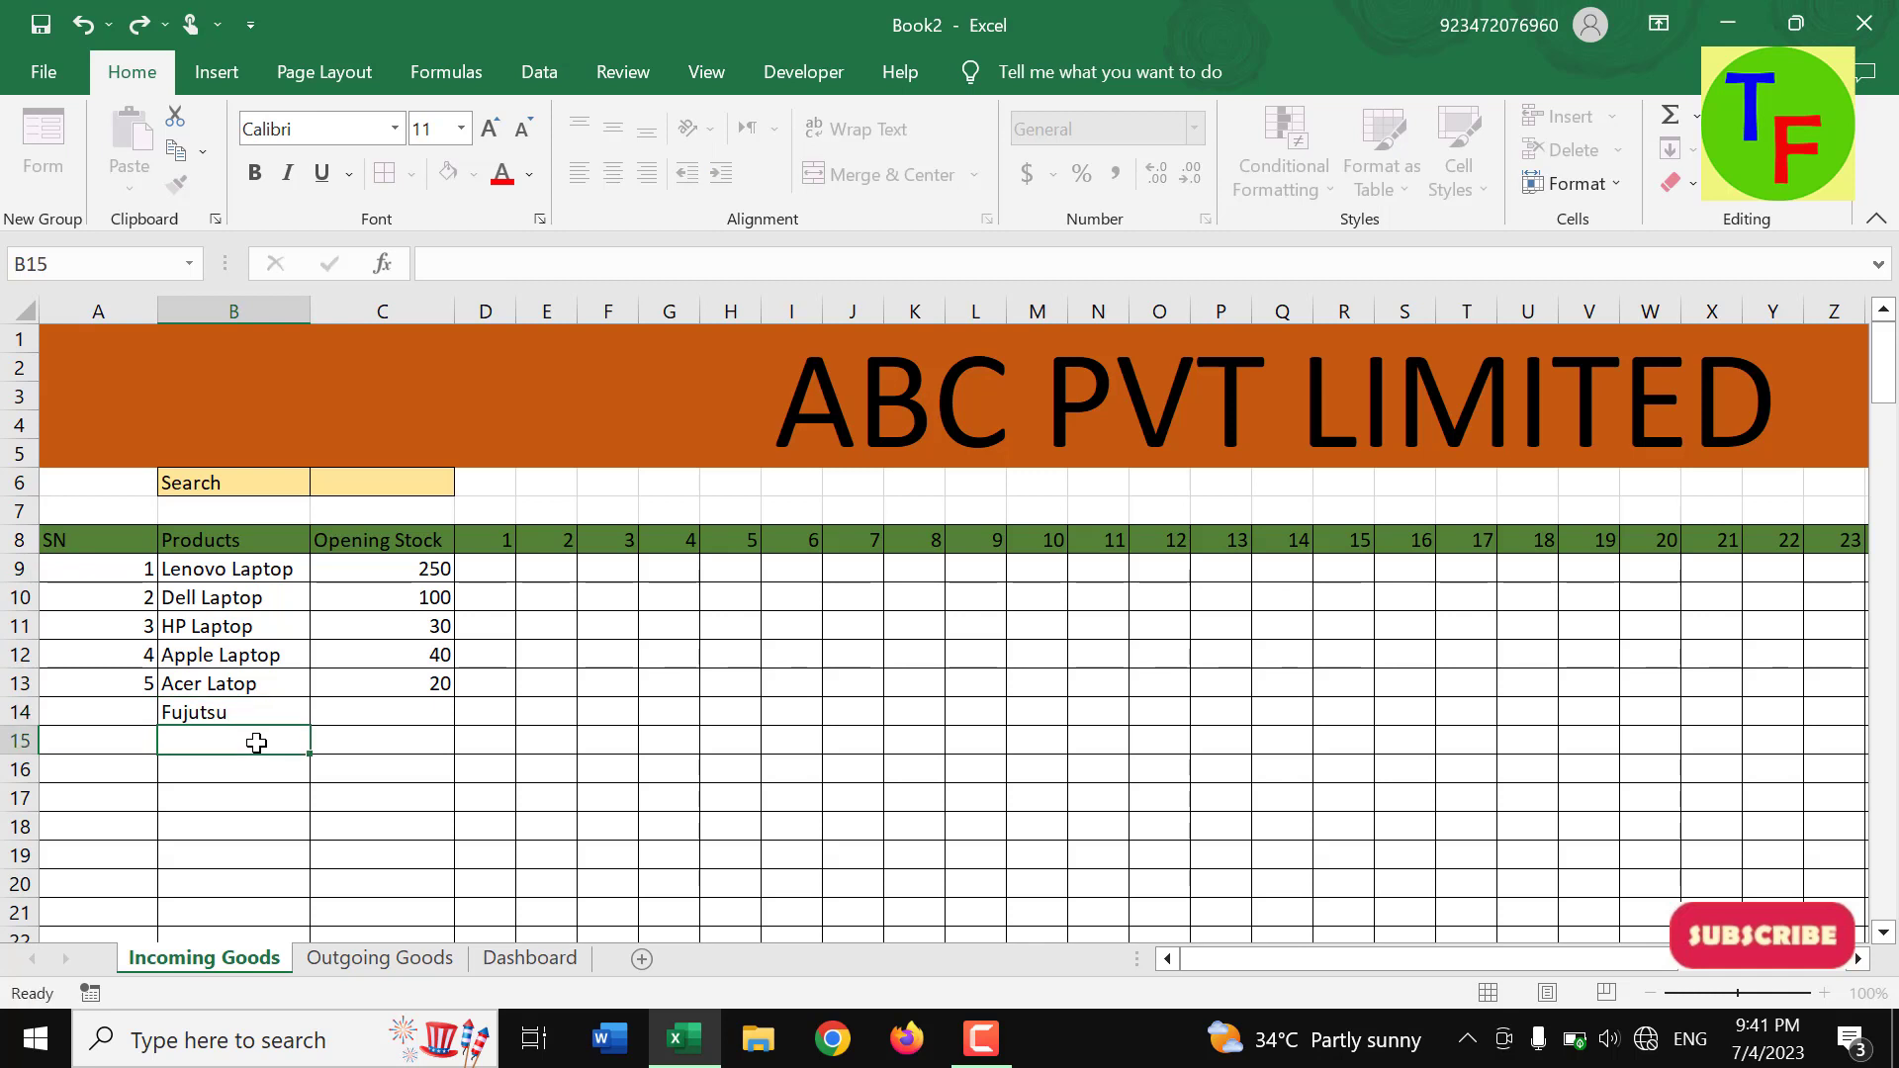
text(20)
key(Return)
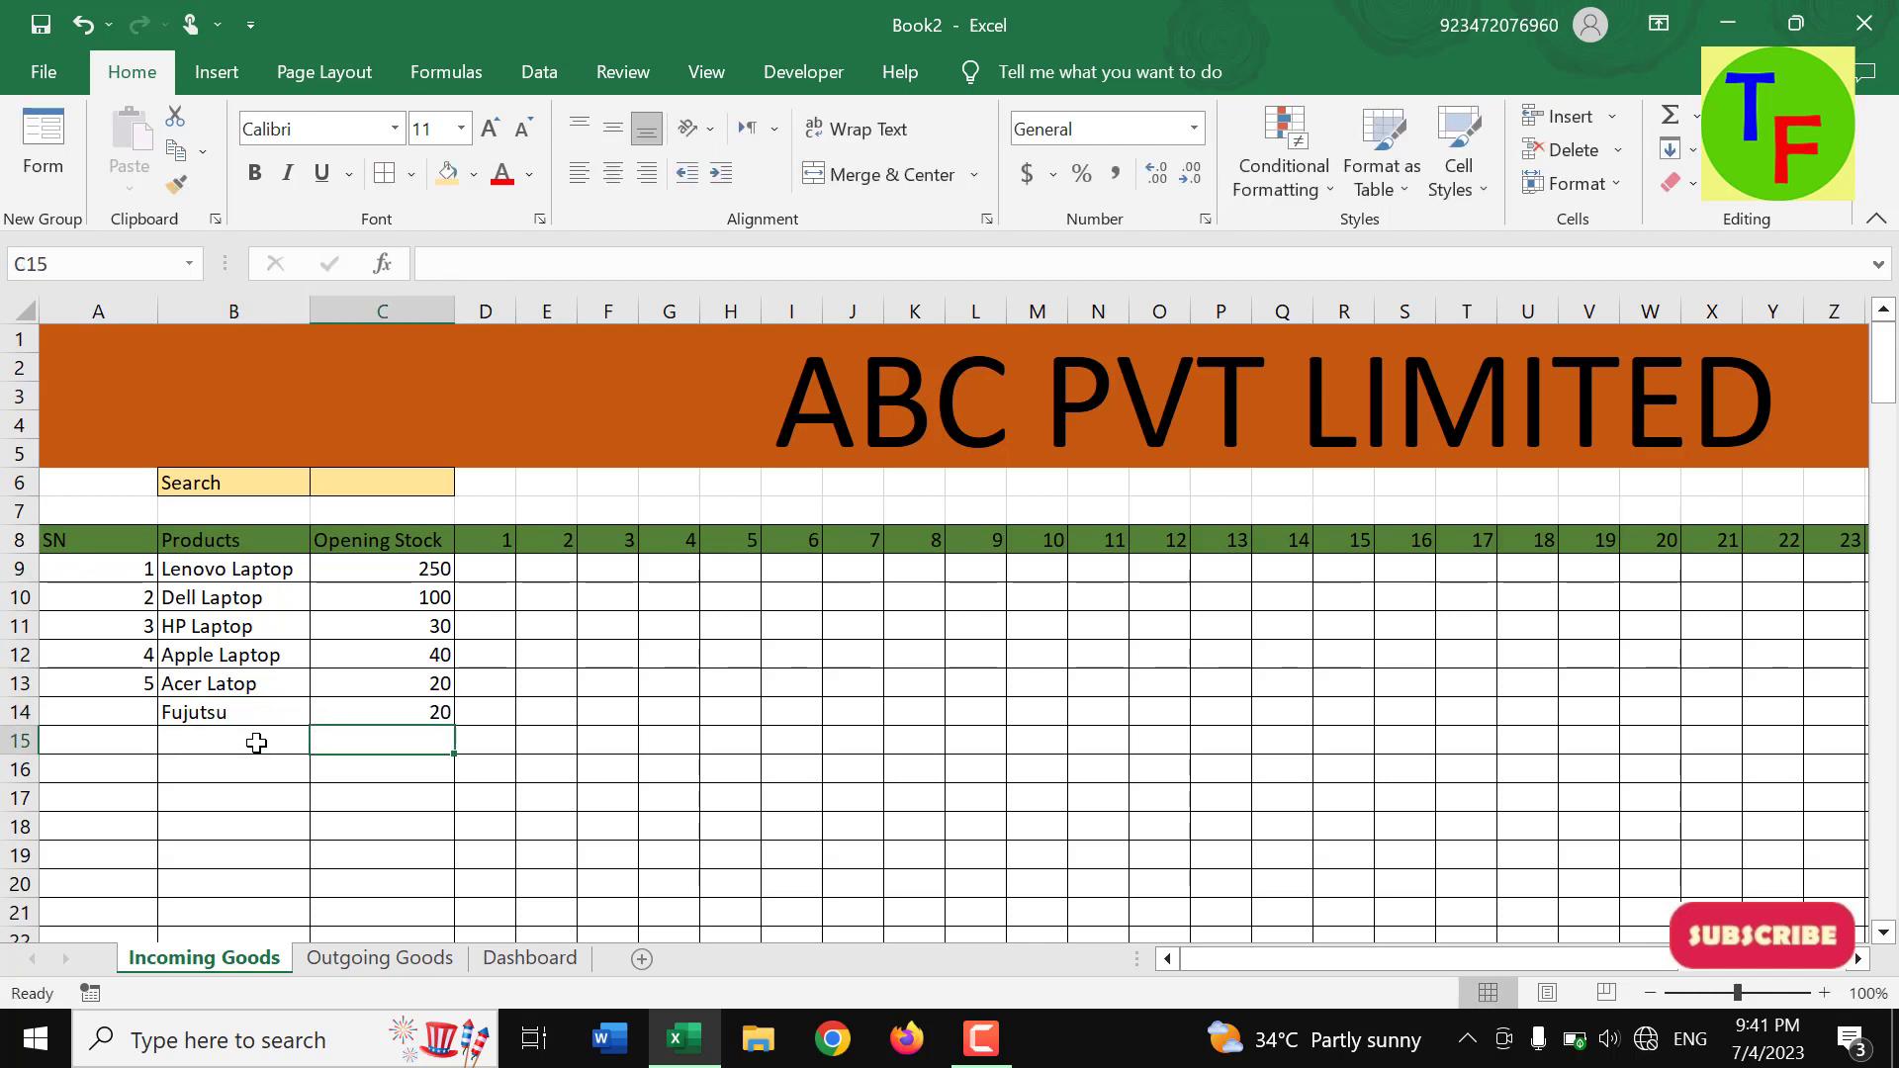
key(Left)
key(Up)
key(Left)
text(6)
key(Return)
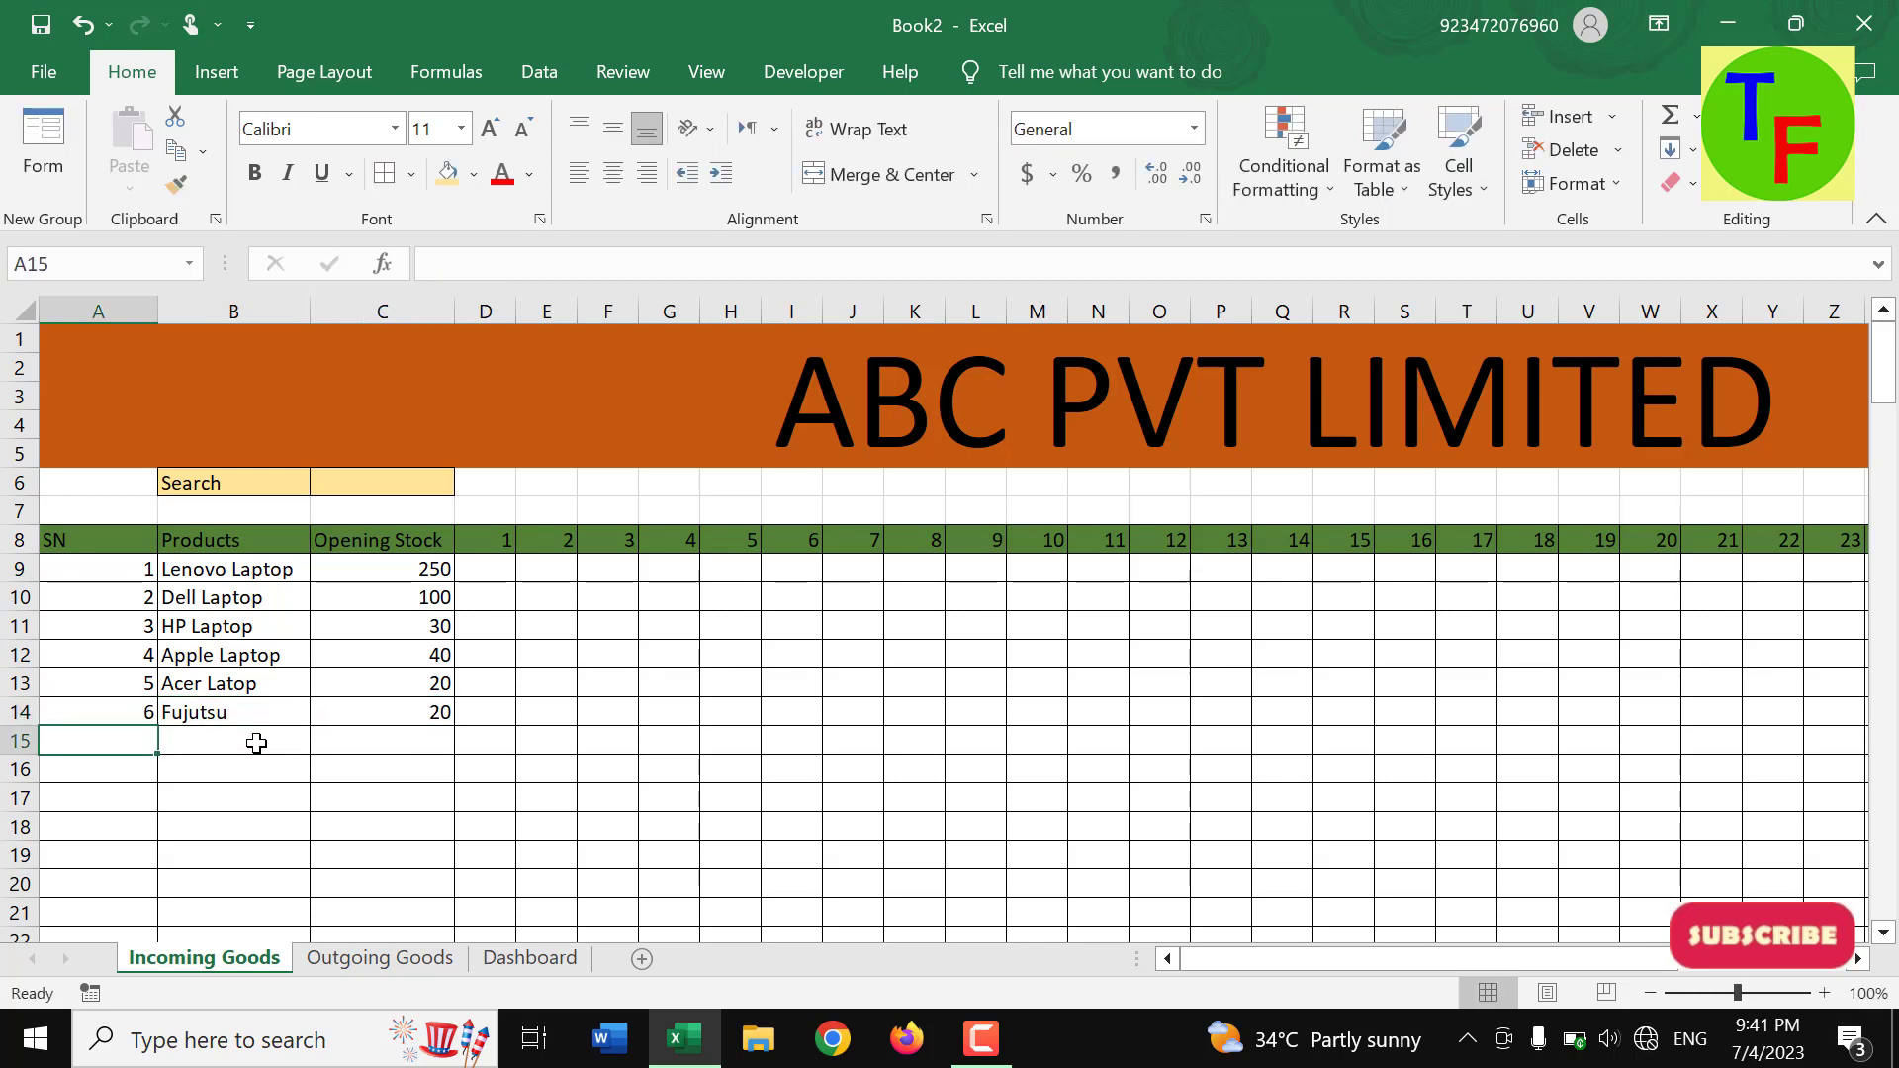
- On Outgoing Goods, clear the leftover zeros in B15:B153 and the extra serial numbers below row 14
click(380, 957)
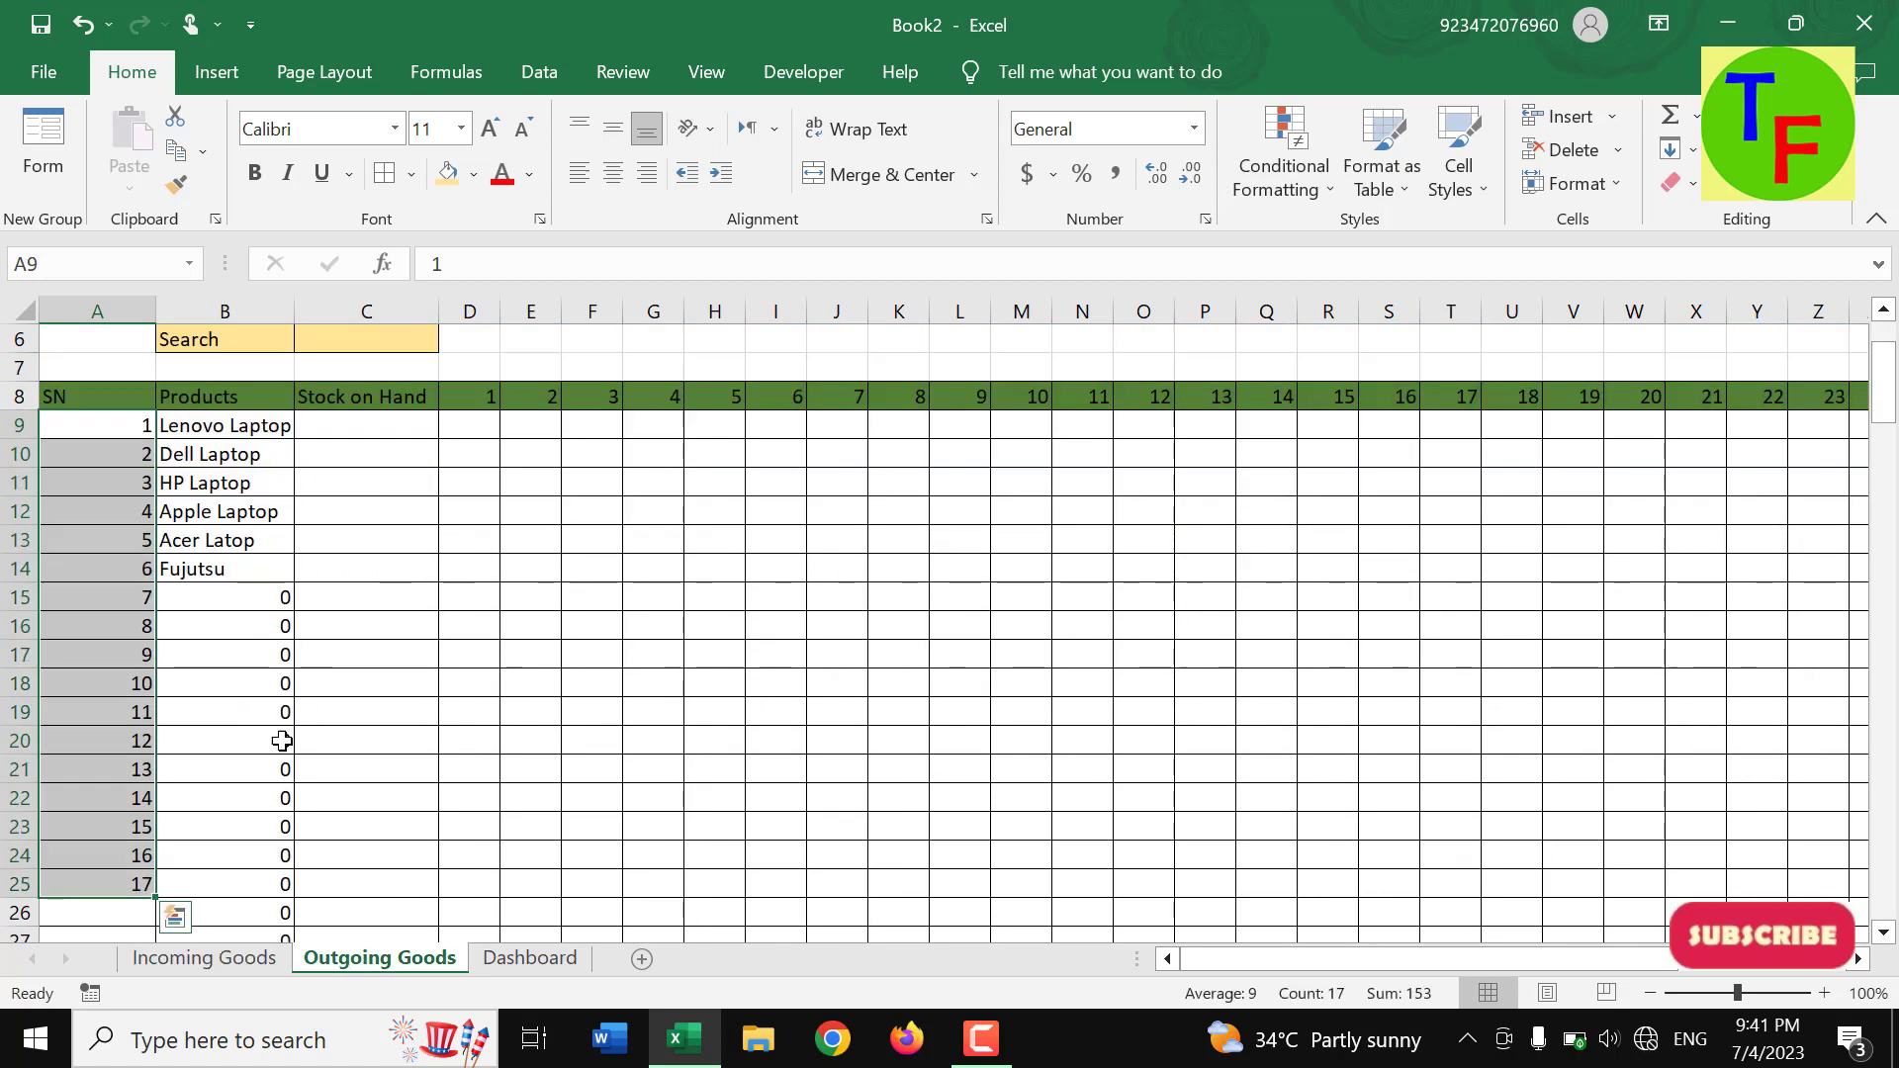
click(212, 572)
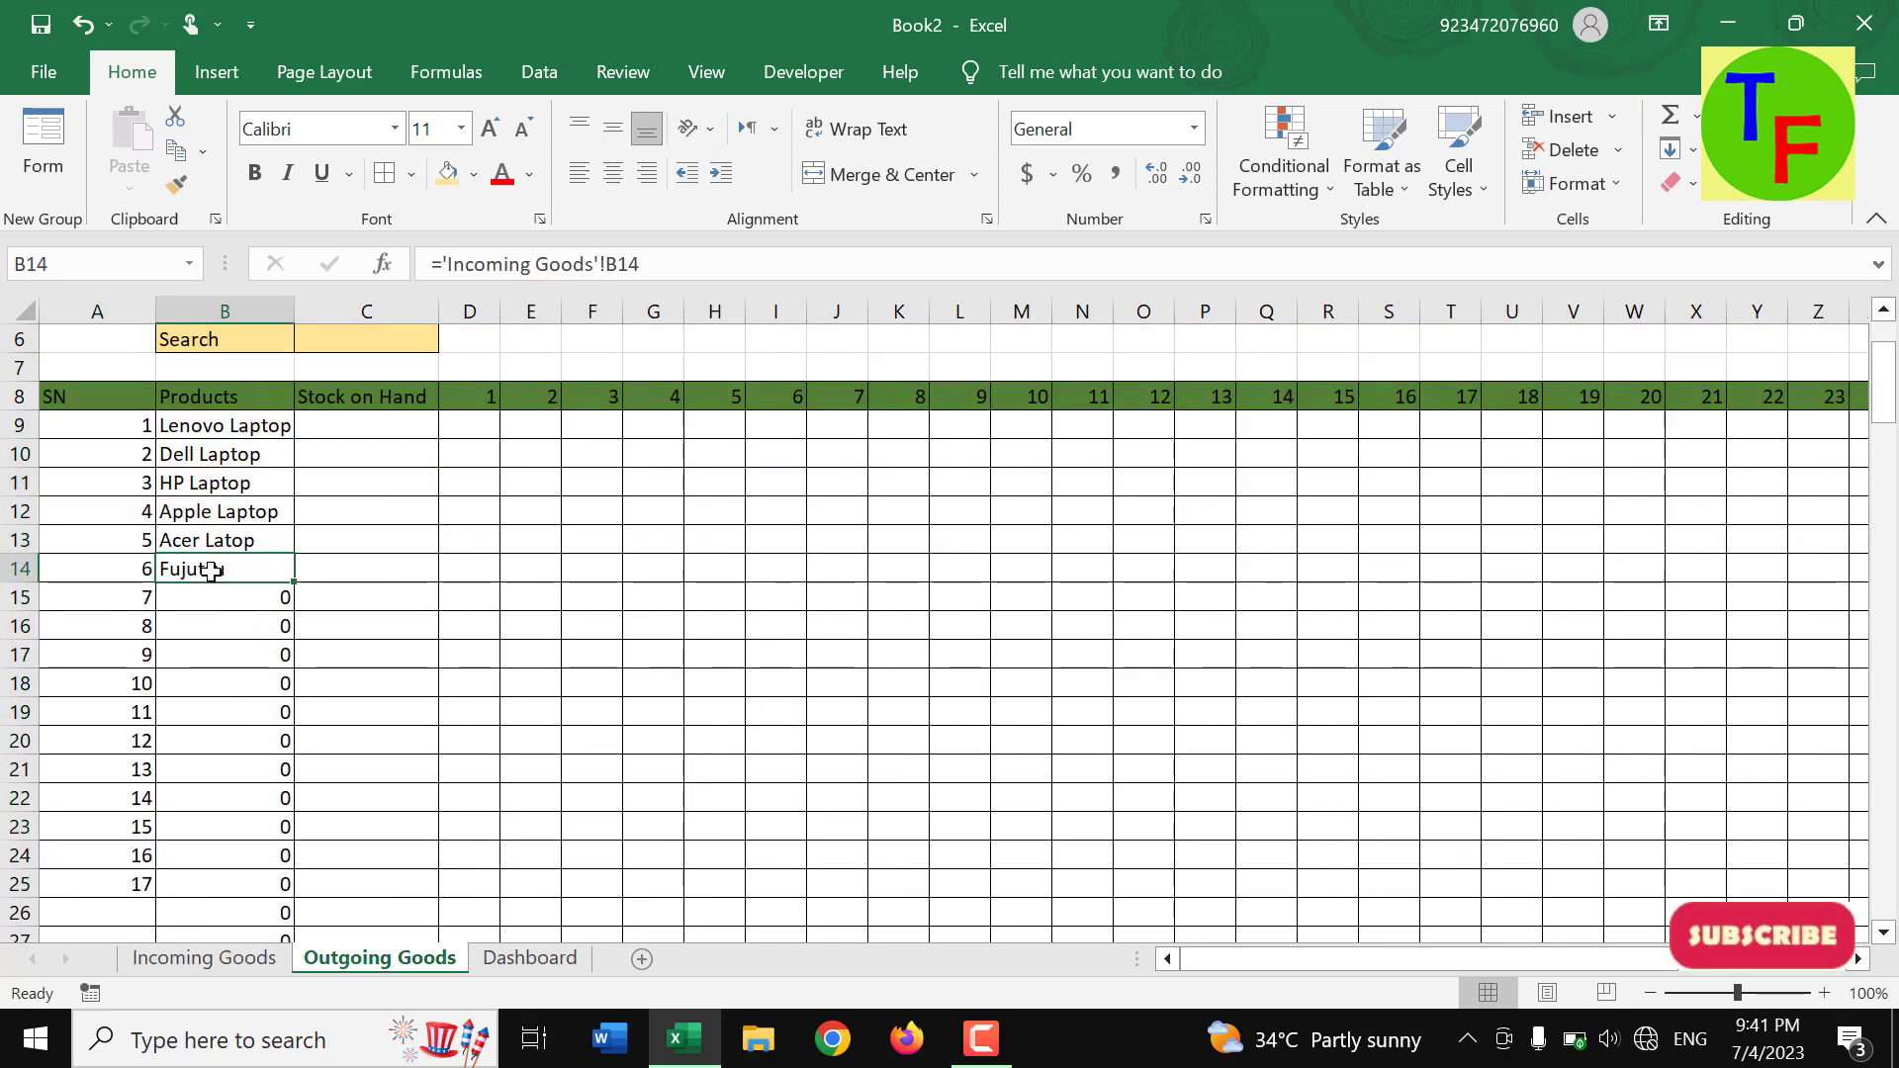
click(269, 603)
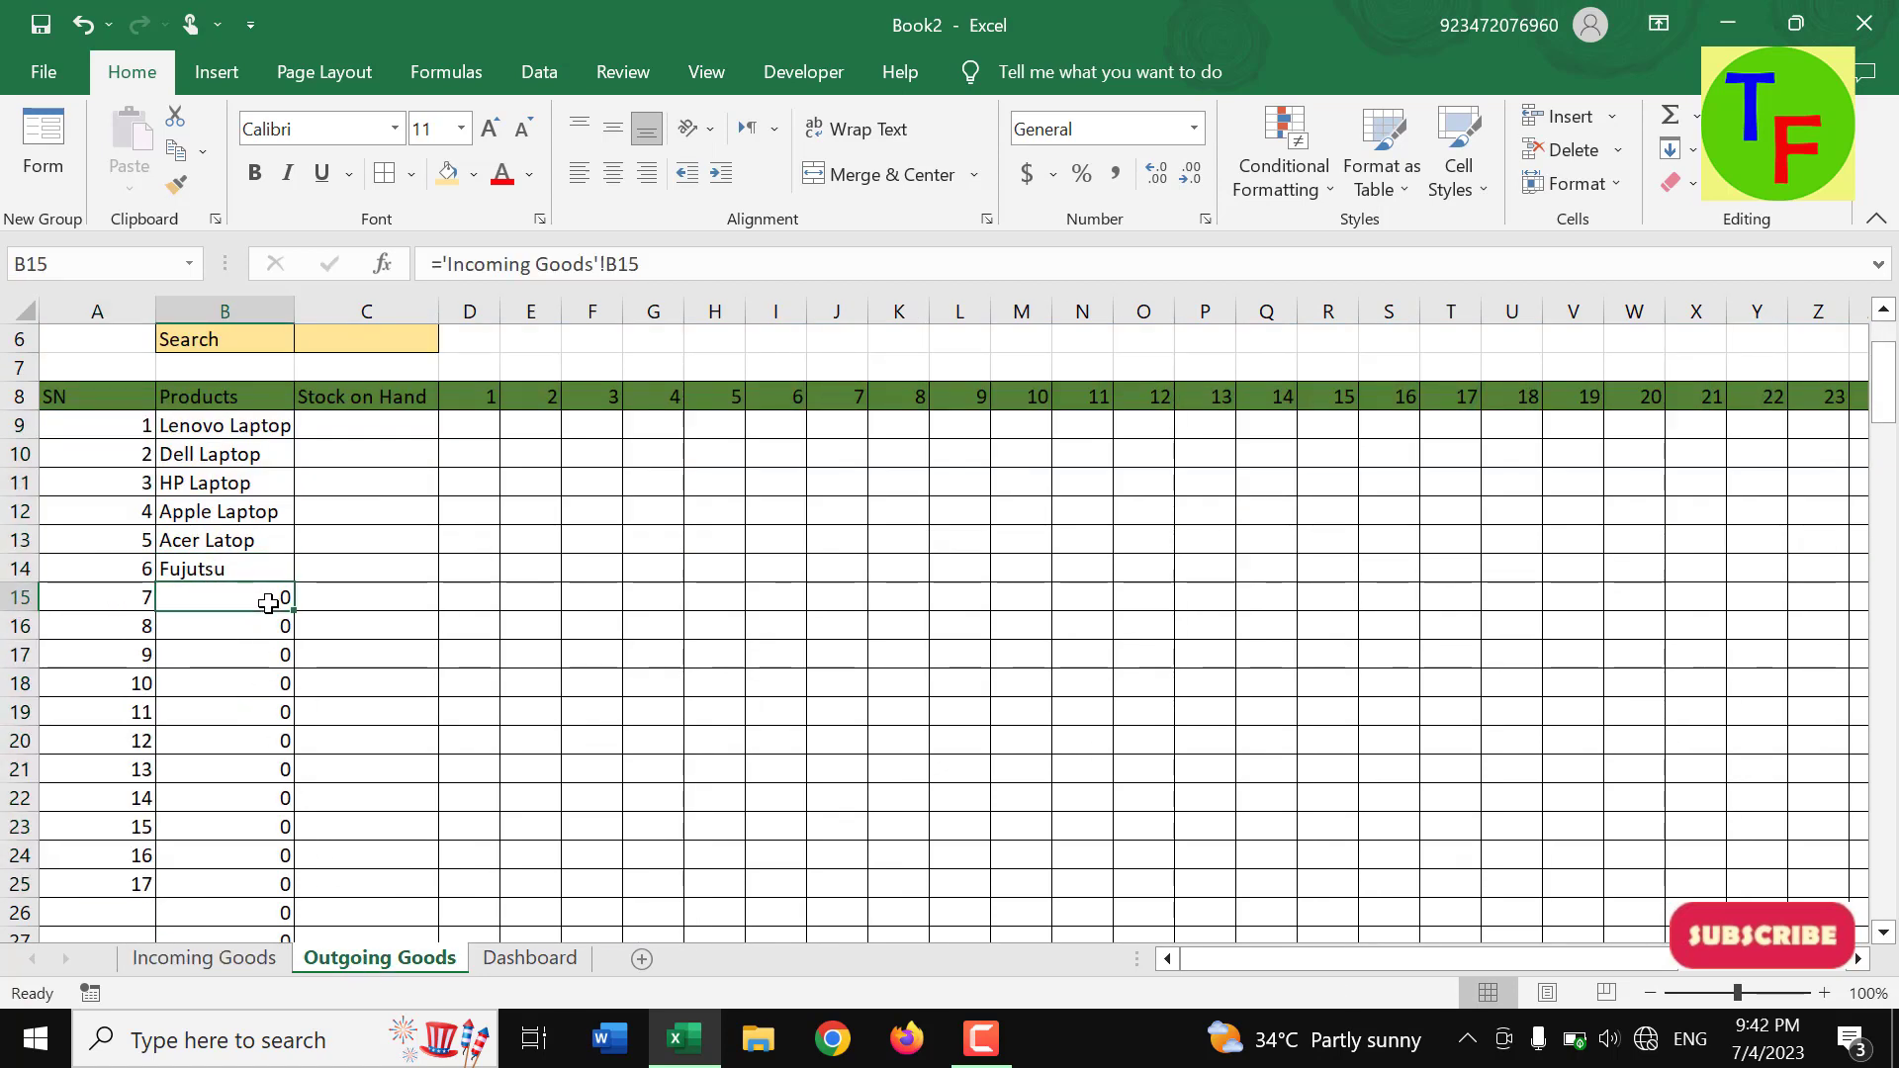
drag(270, 628, 271, 922)
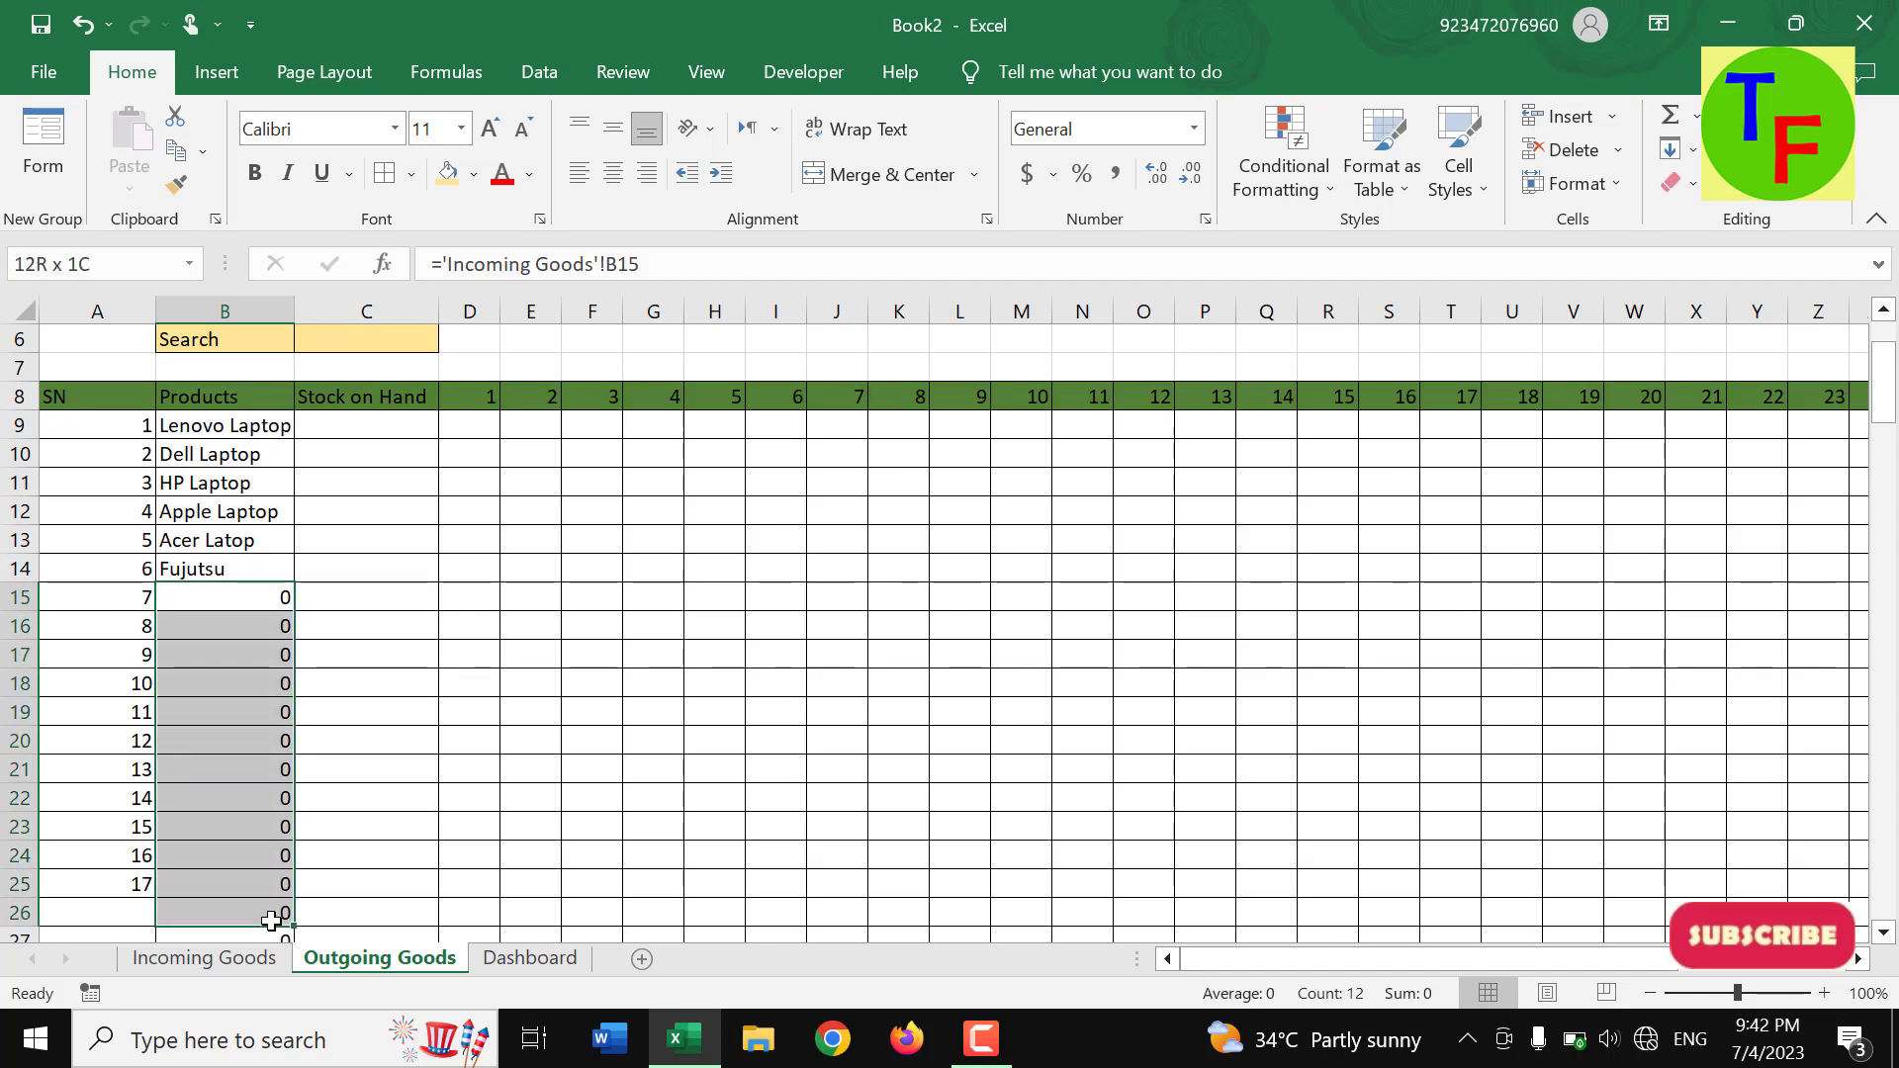
drag(271, 922, 280, 1061)
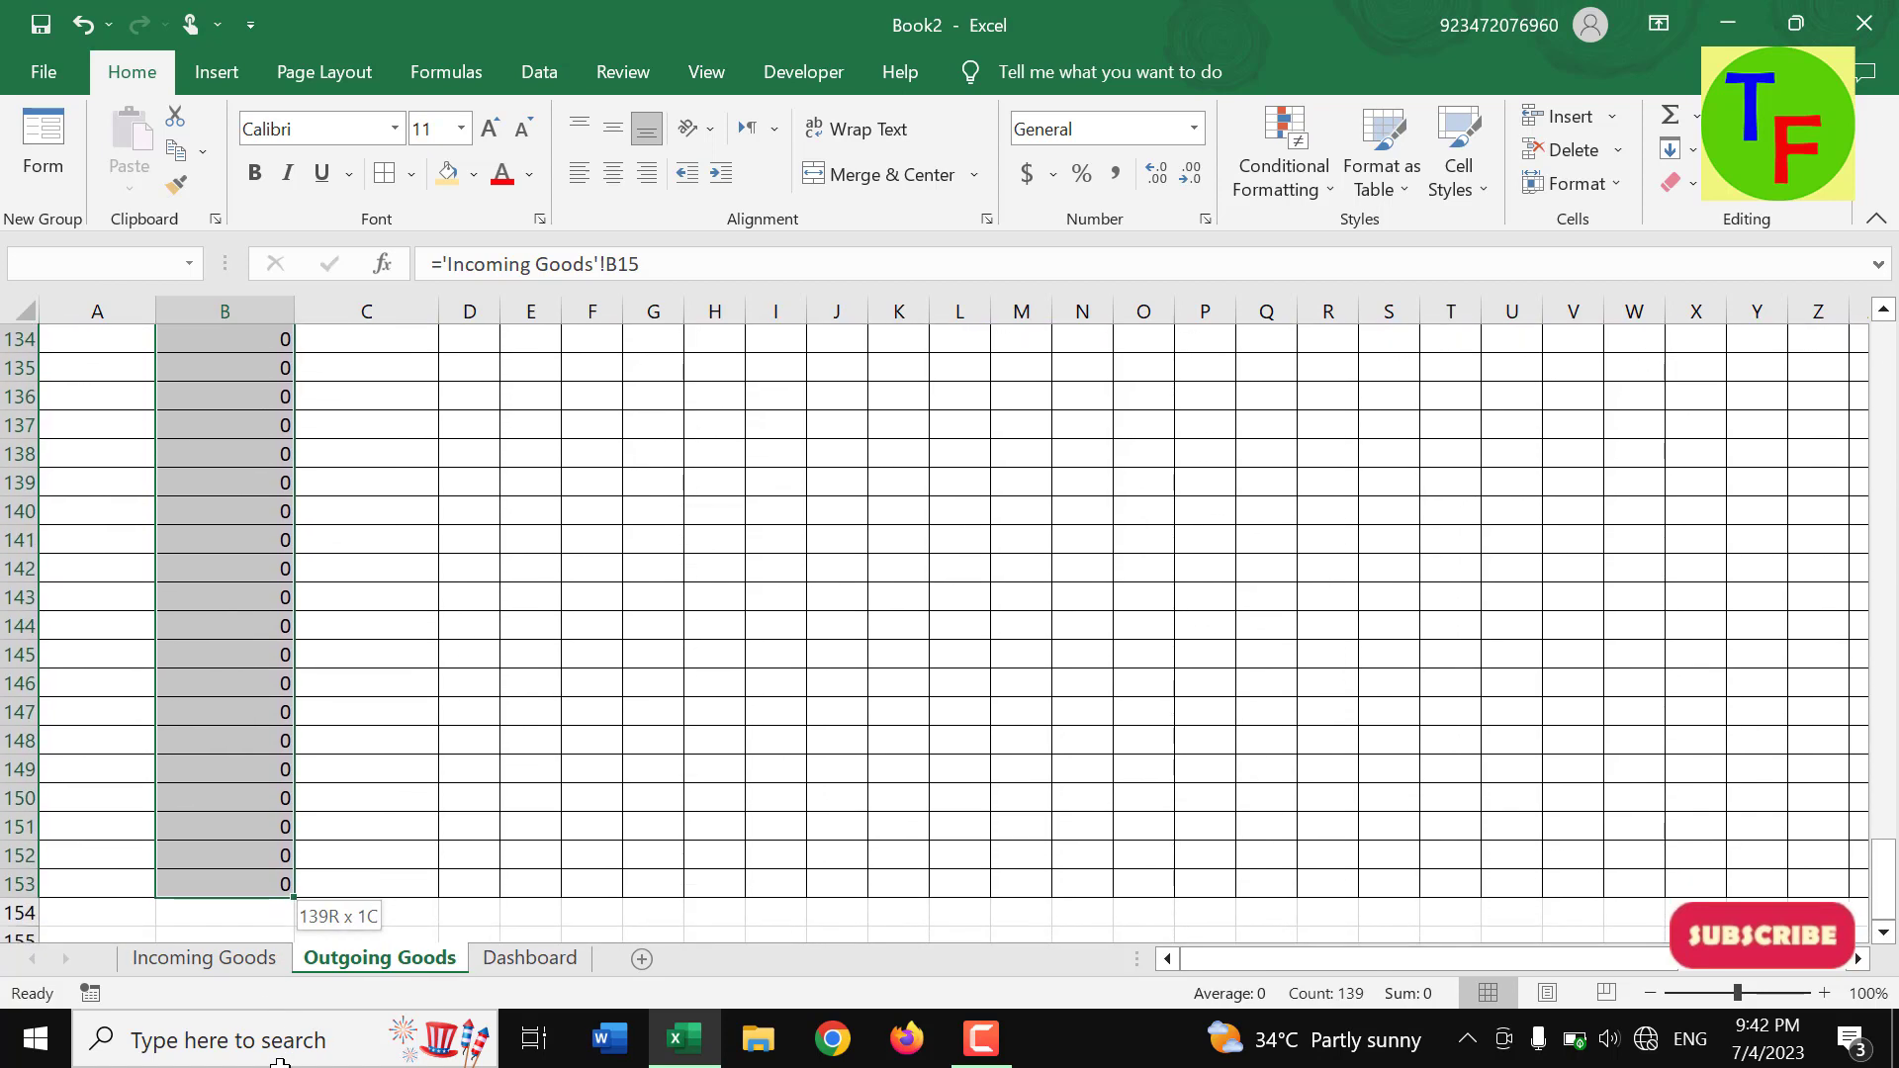
drag(280, 1061, 282, 1062)
key(Delete)
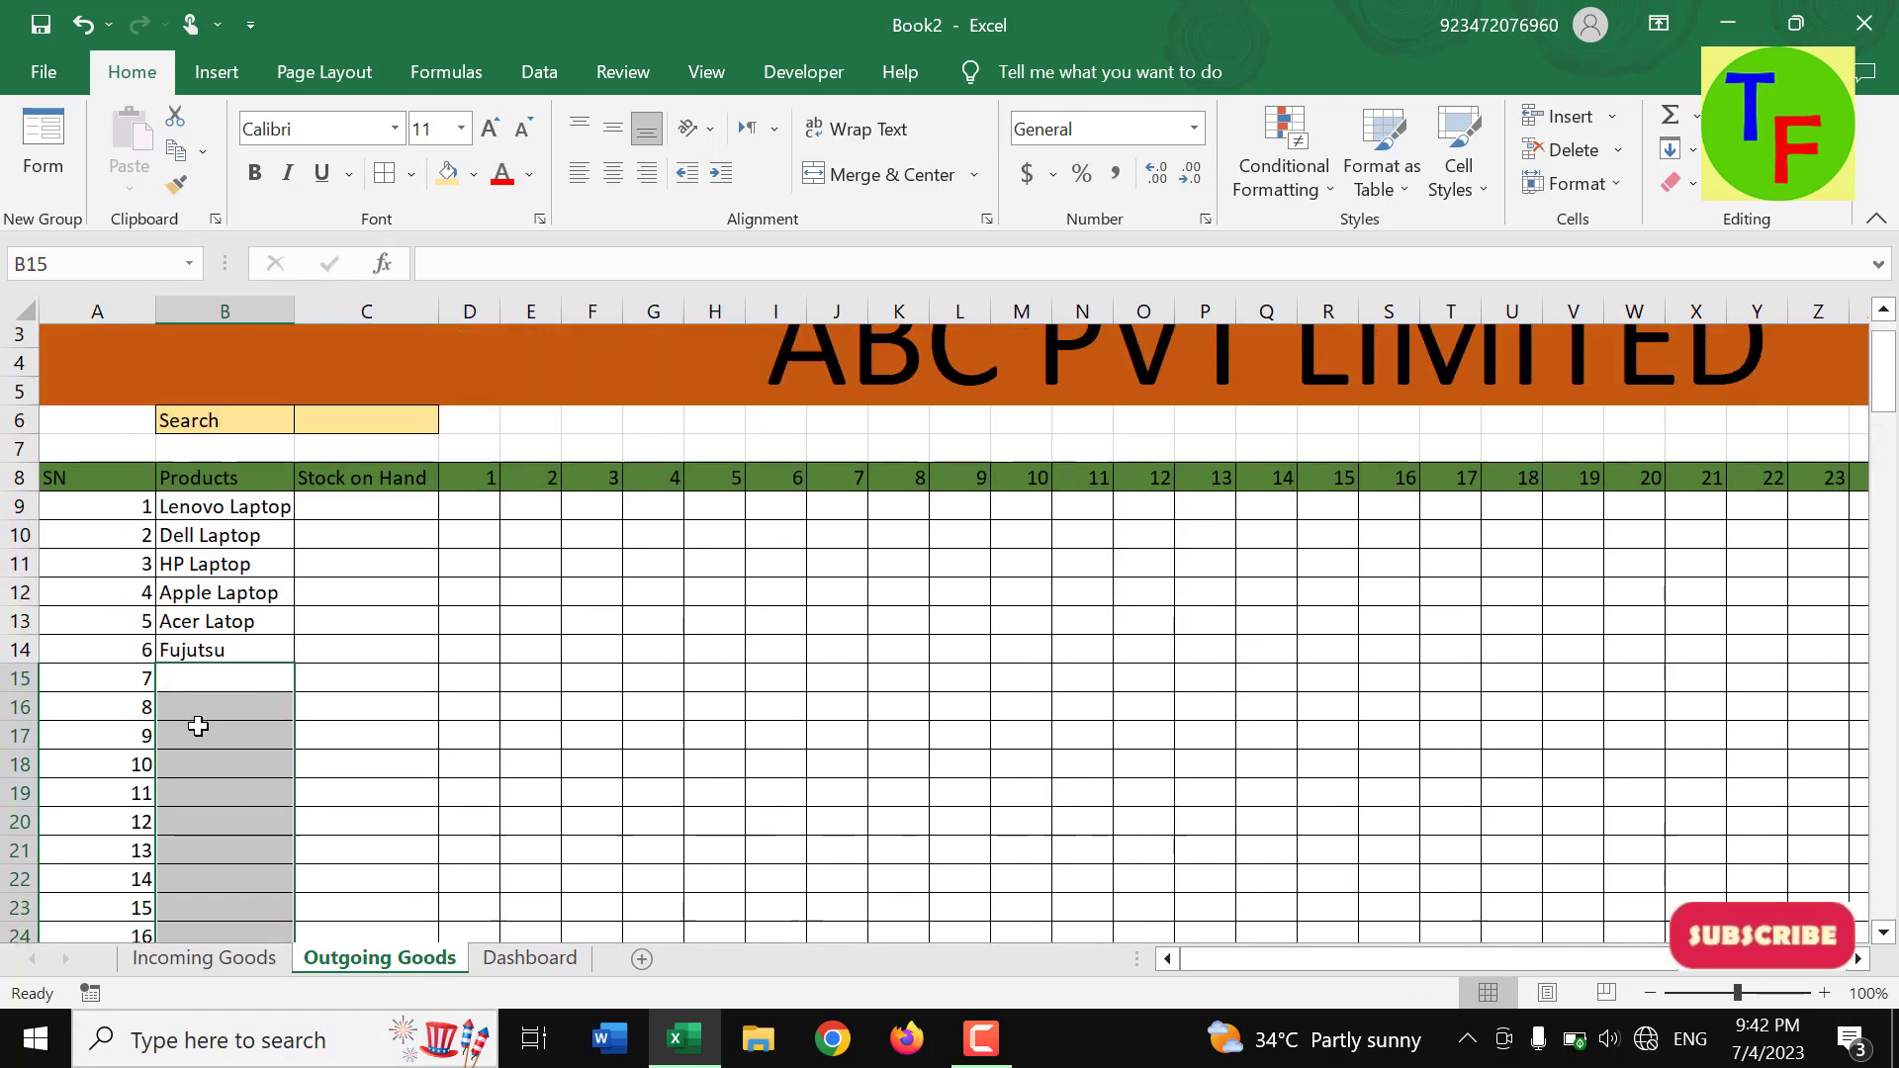
mouse_move(150, 744)
mouse_down()
mouse_move(149, 1061)
mouse_move(144, 1039)
mouse_up()
key(Delete)
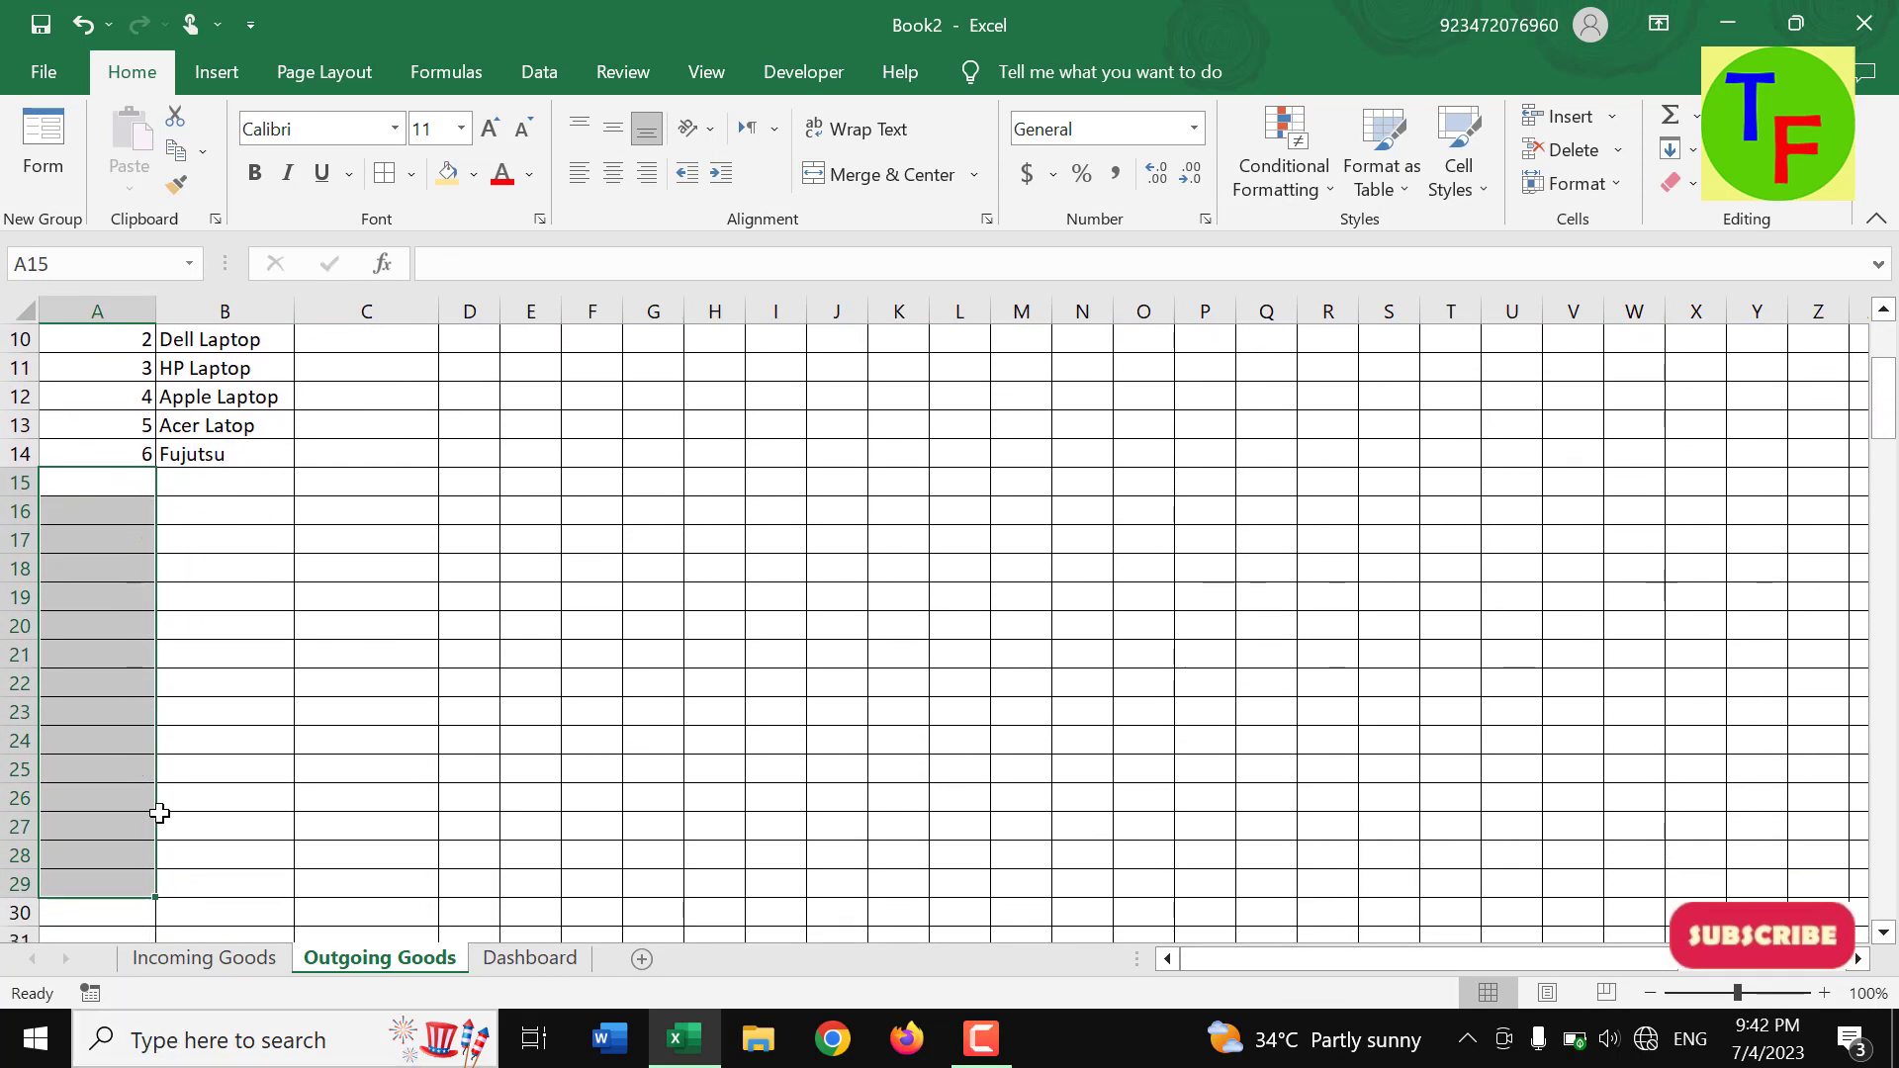
scroll(158, 782, up, 3)
click(209, 960)
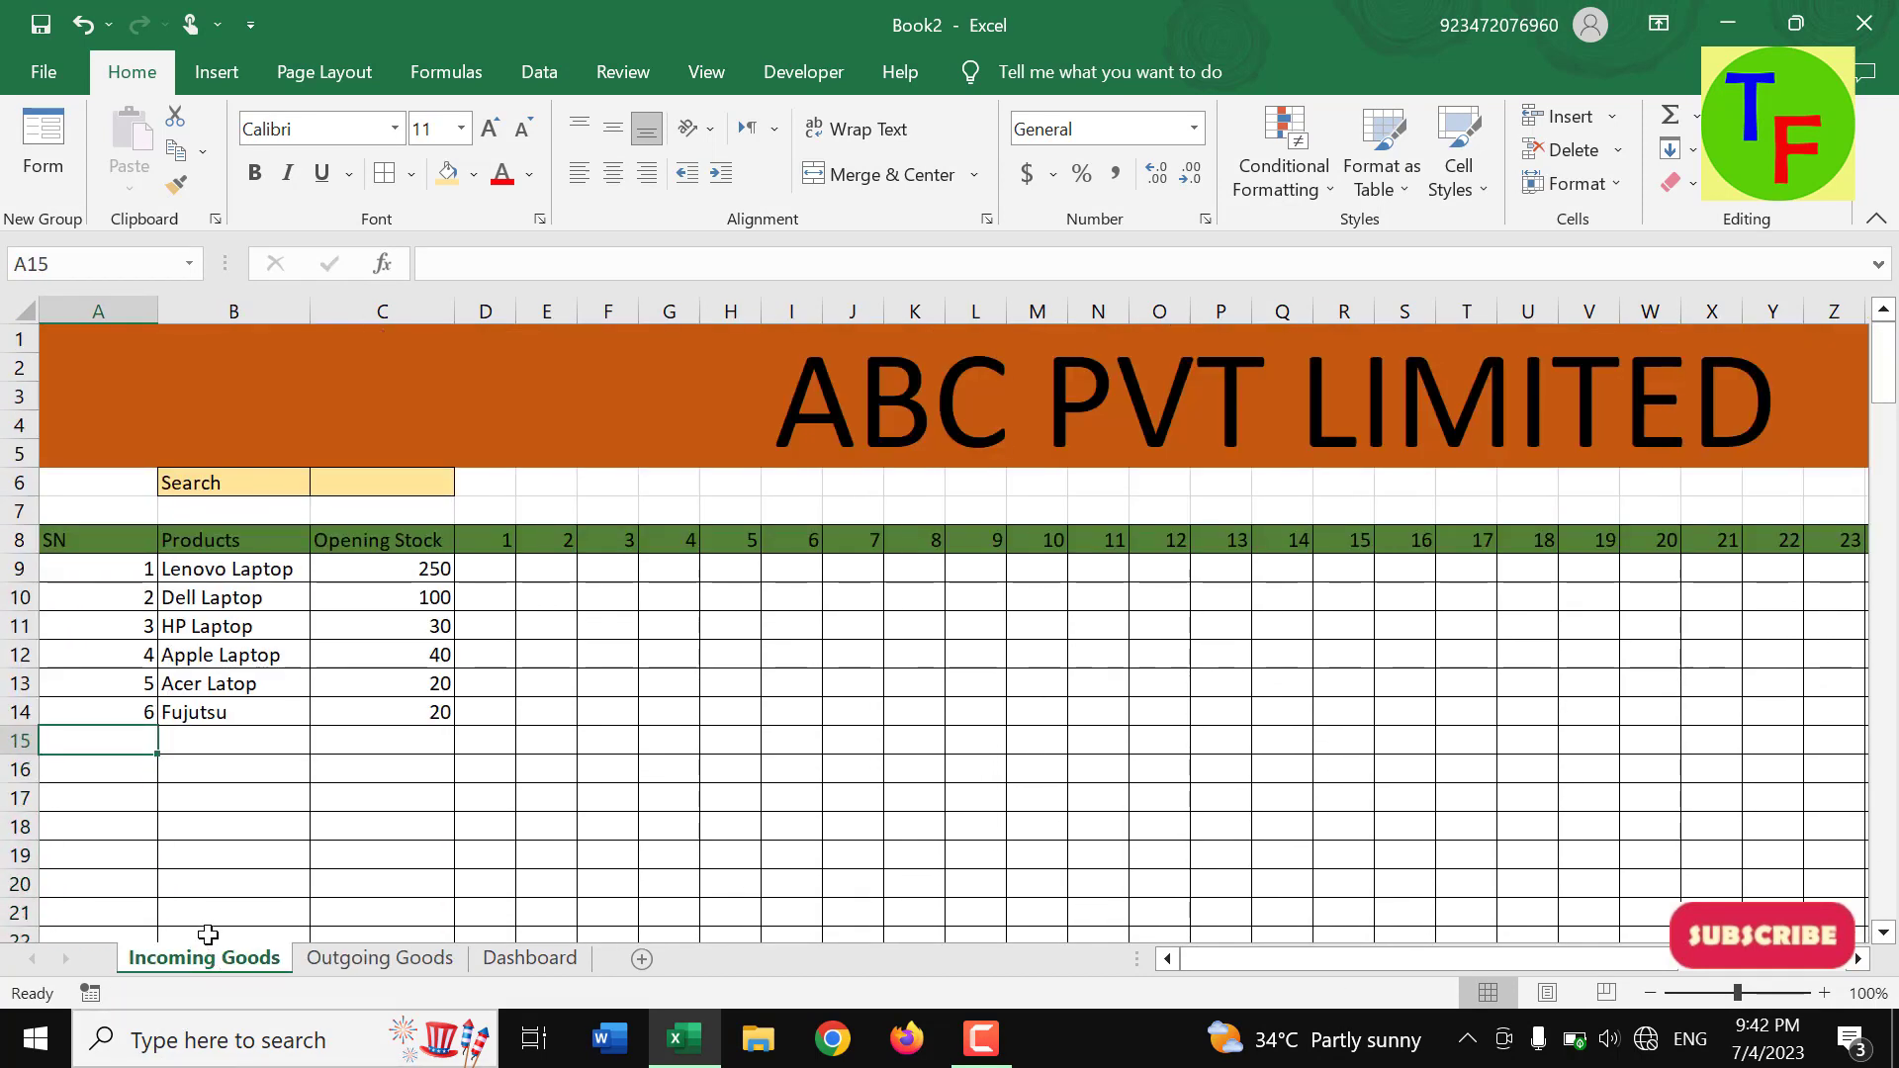
- Enter day 1 incoming quantities 1, 10 and 20 for Lenovo, Dell and HP laptops
click(381, 959)
click(210, 959)
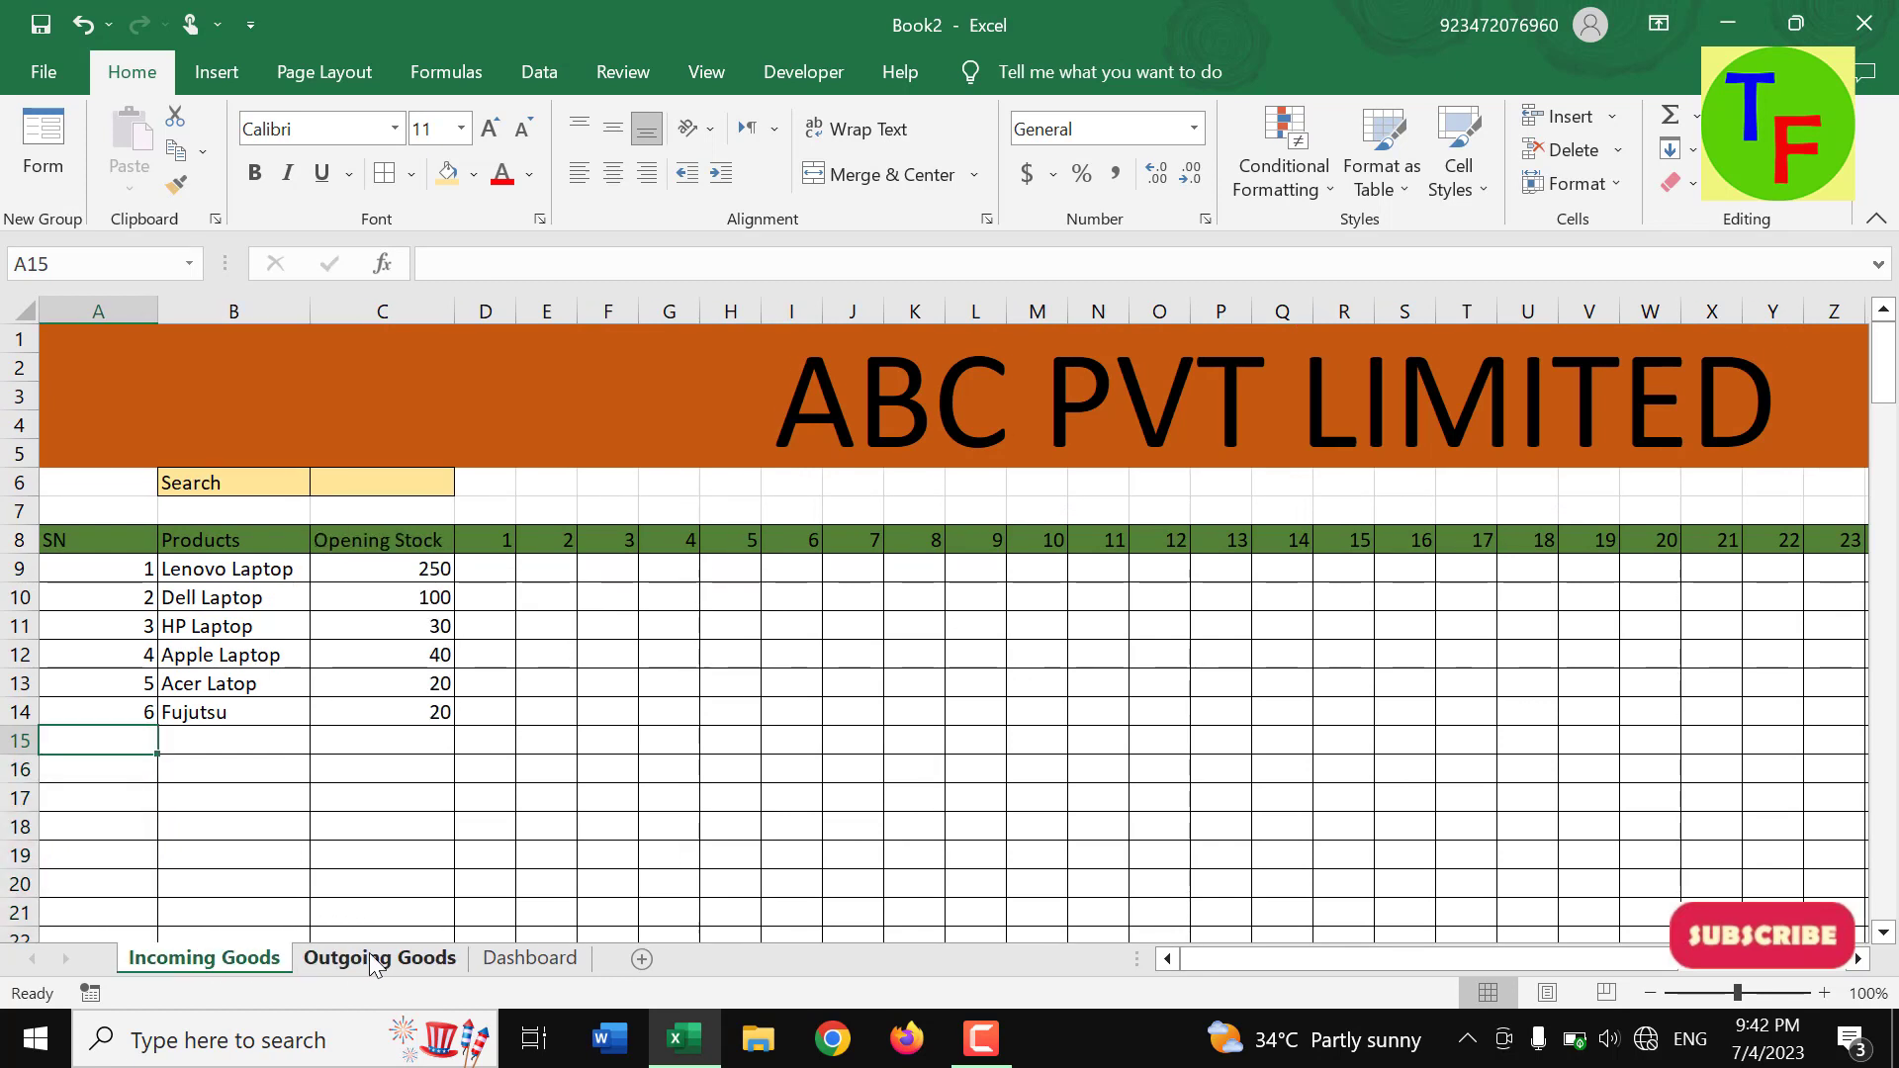
click(376, 960)
click(247, 964)
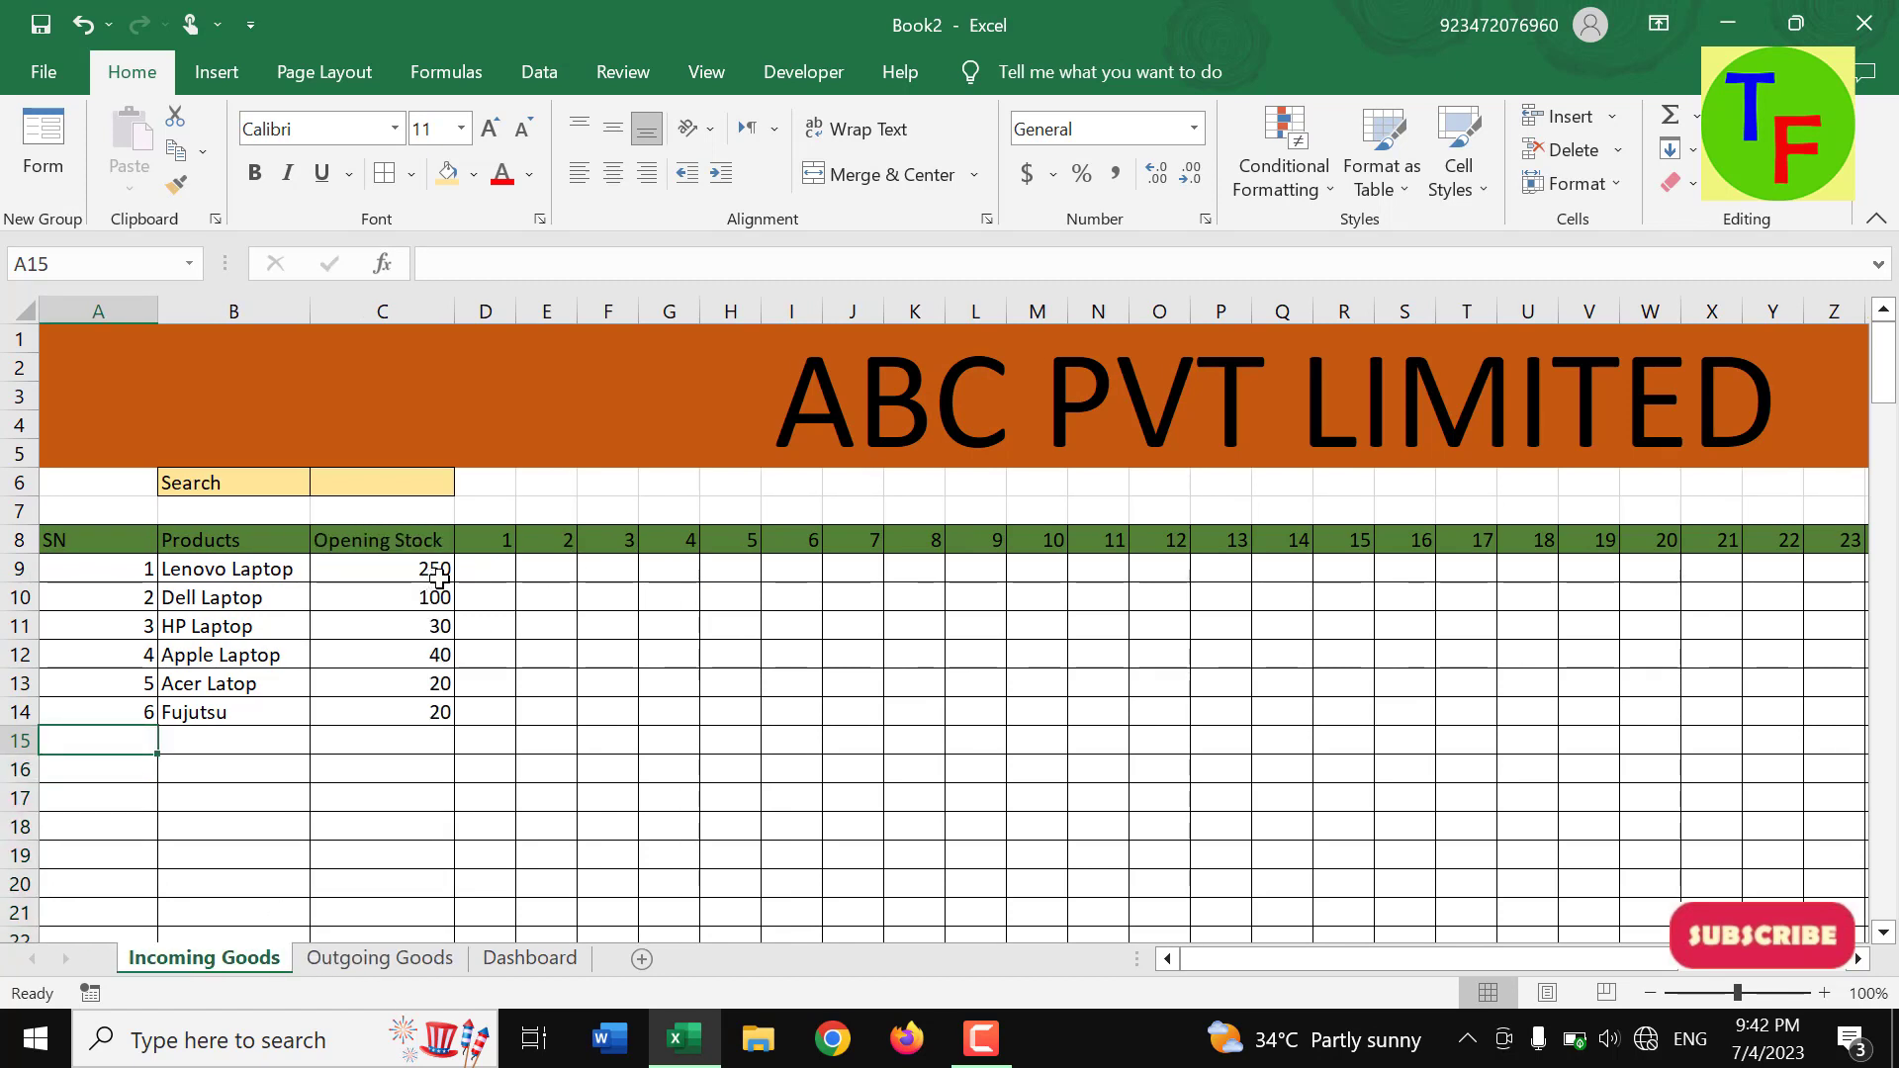
click(499, 575)
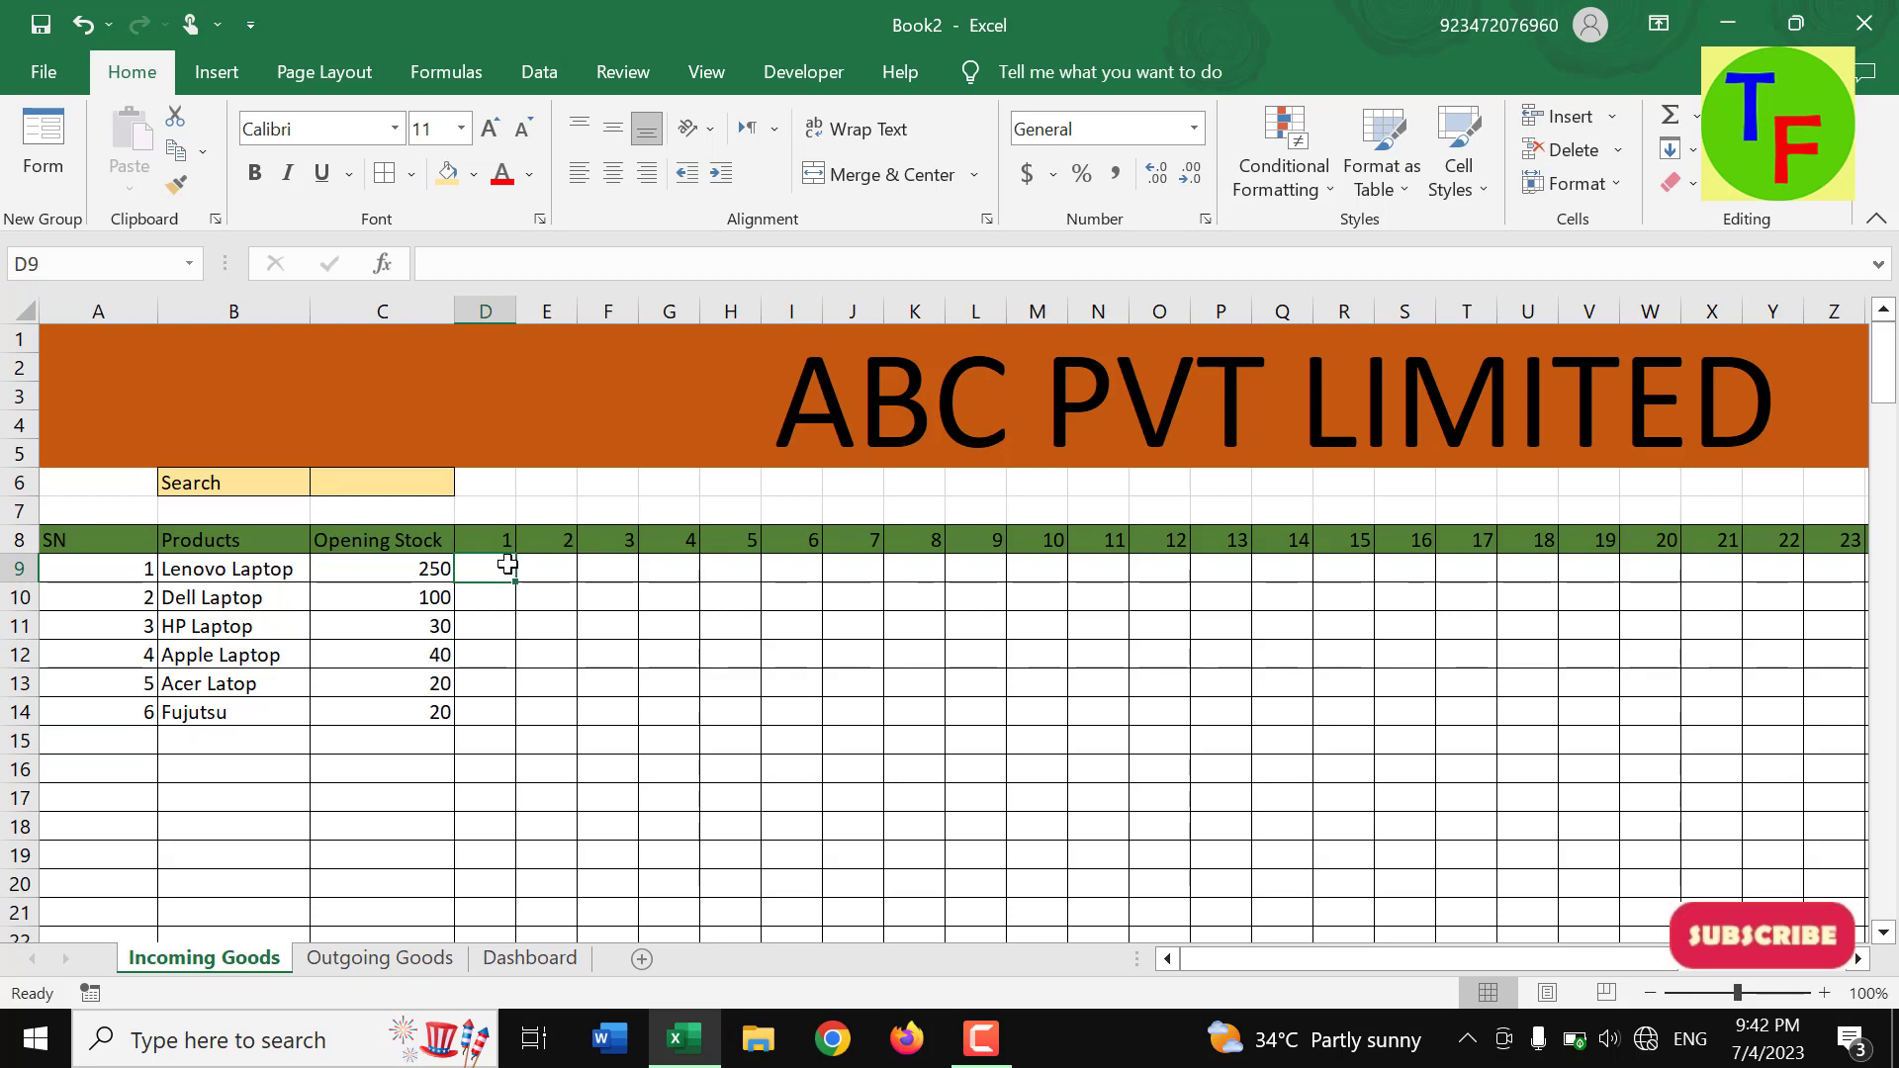
text(10)
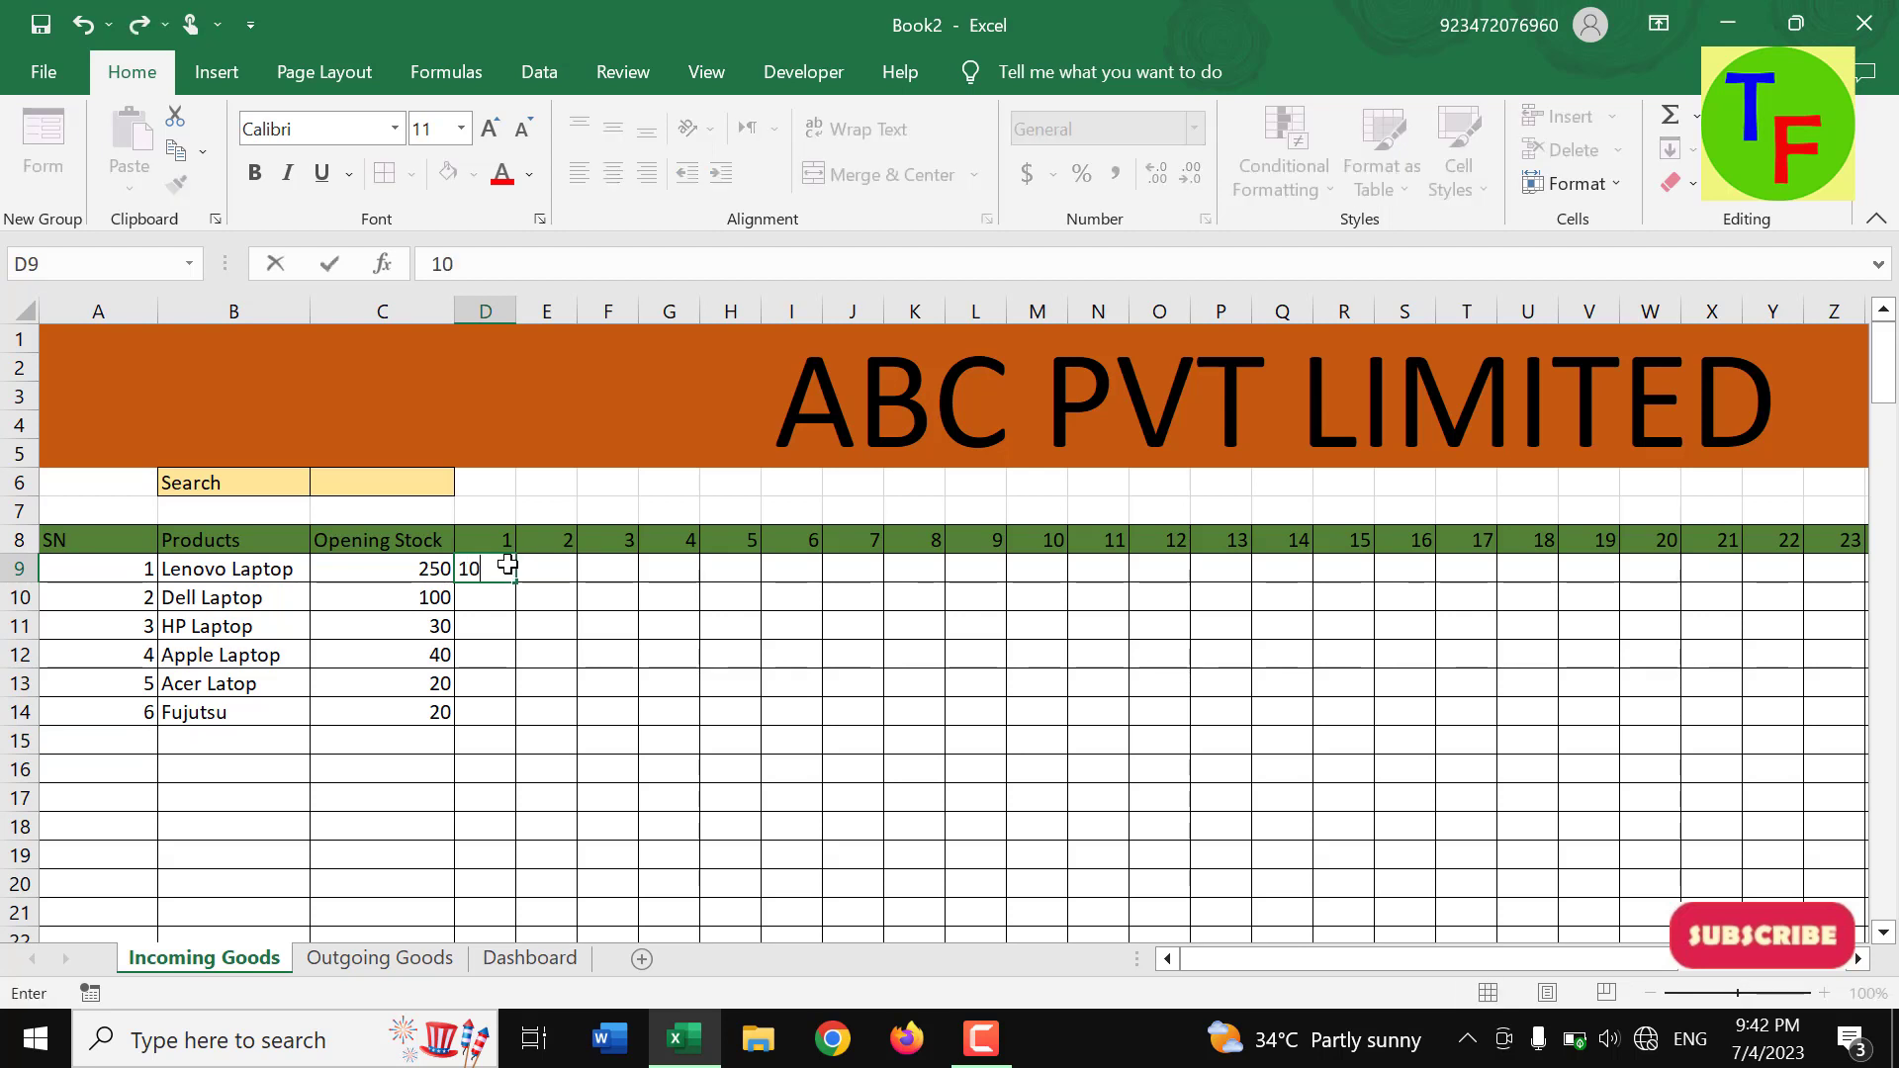
key(Return)
text(1)
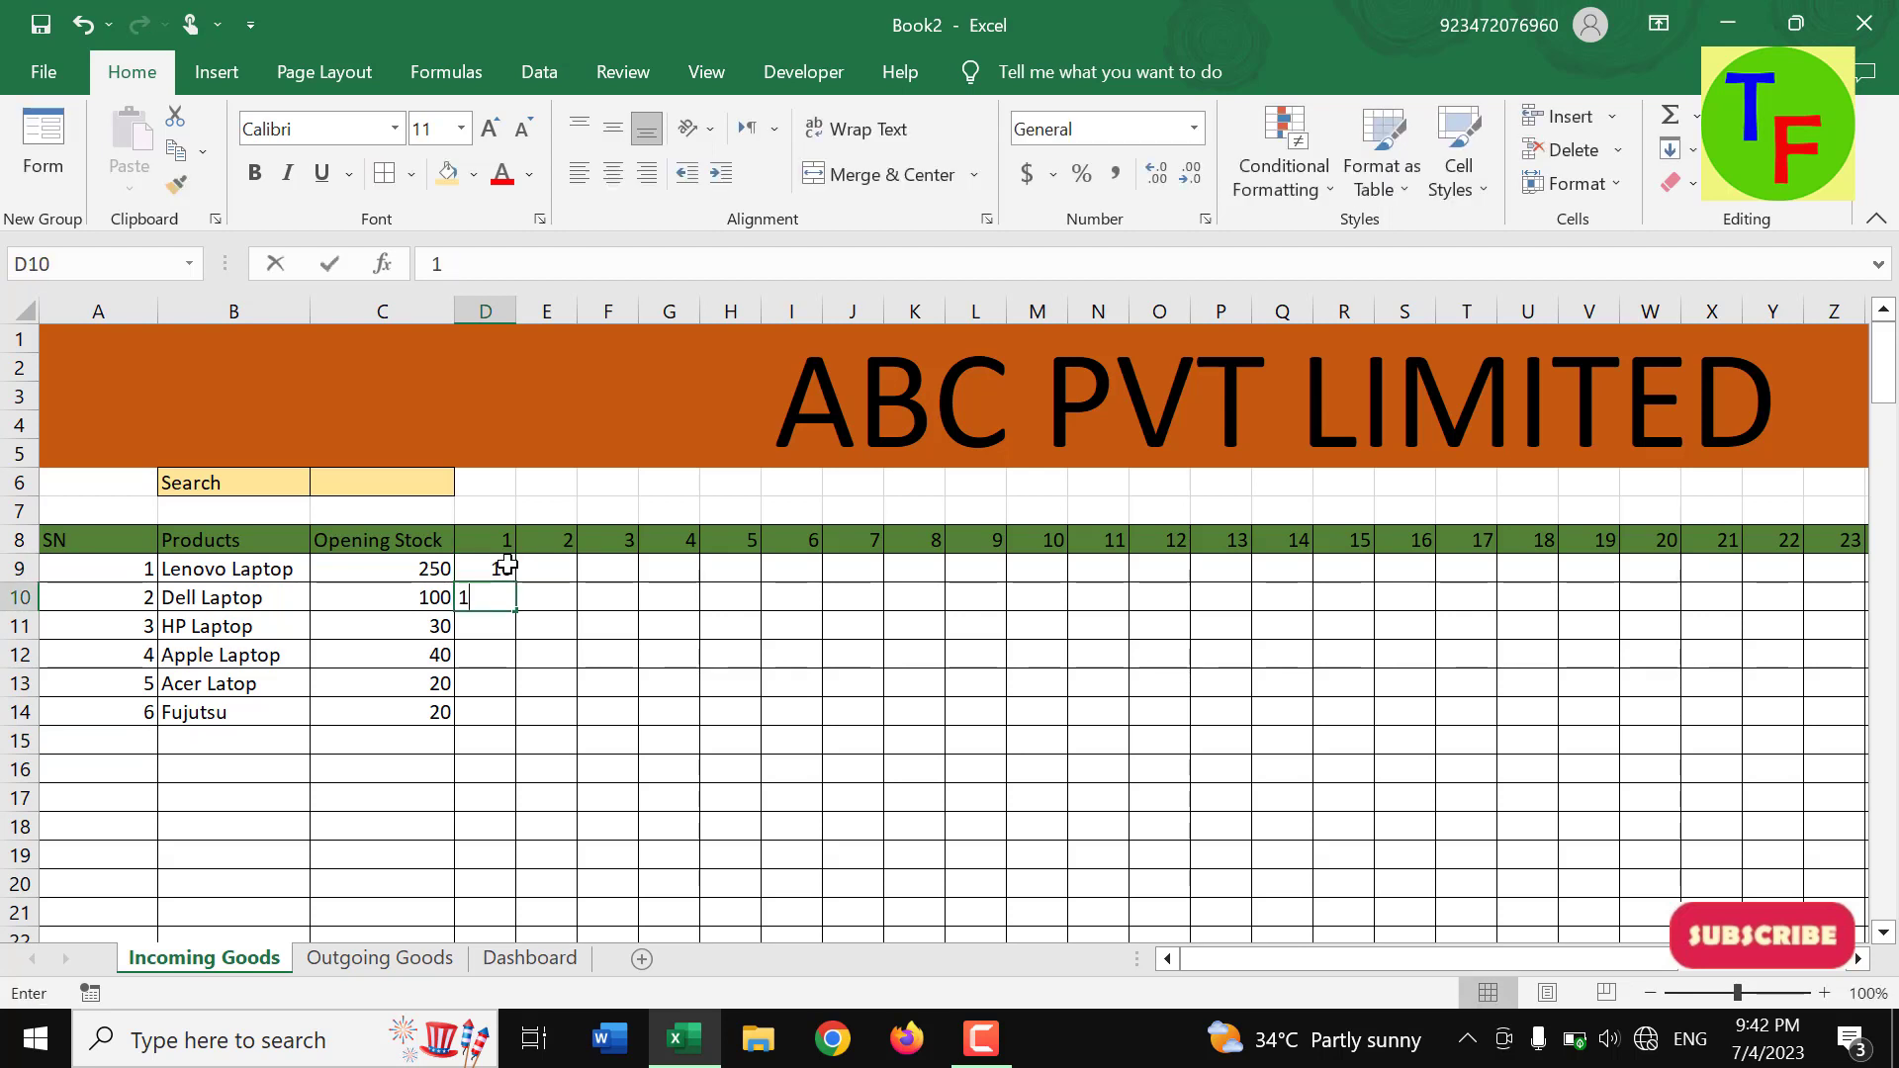
text(0)
key(Return)
text(20)
key(Return)
- Enter day 1 incoming quantities 20, 30 and 20 for the remaining three products
text(20)
key(Return)
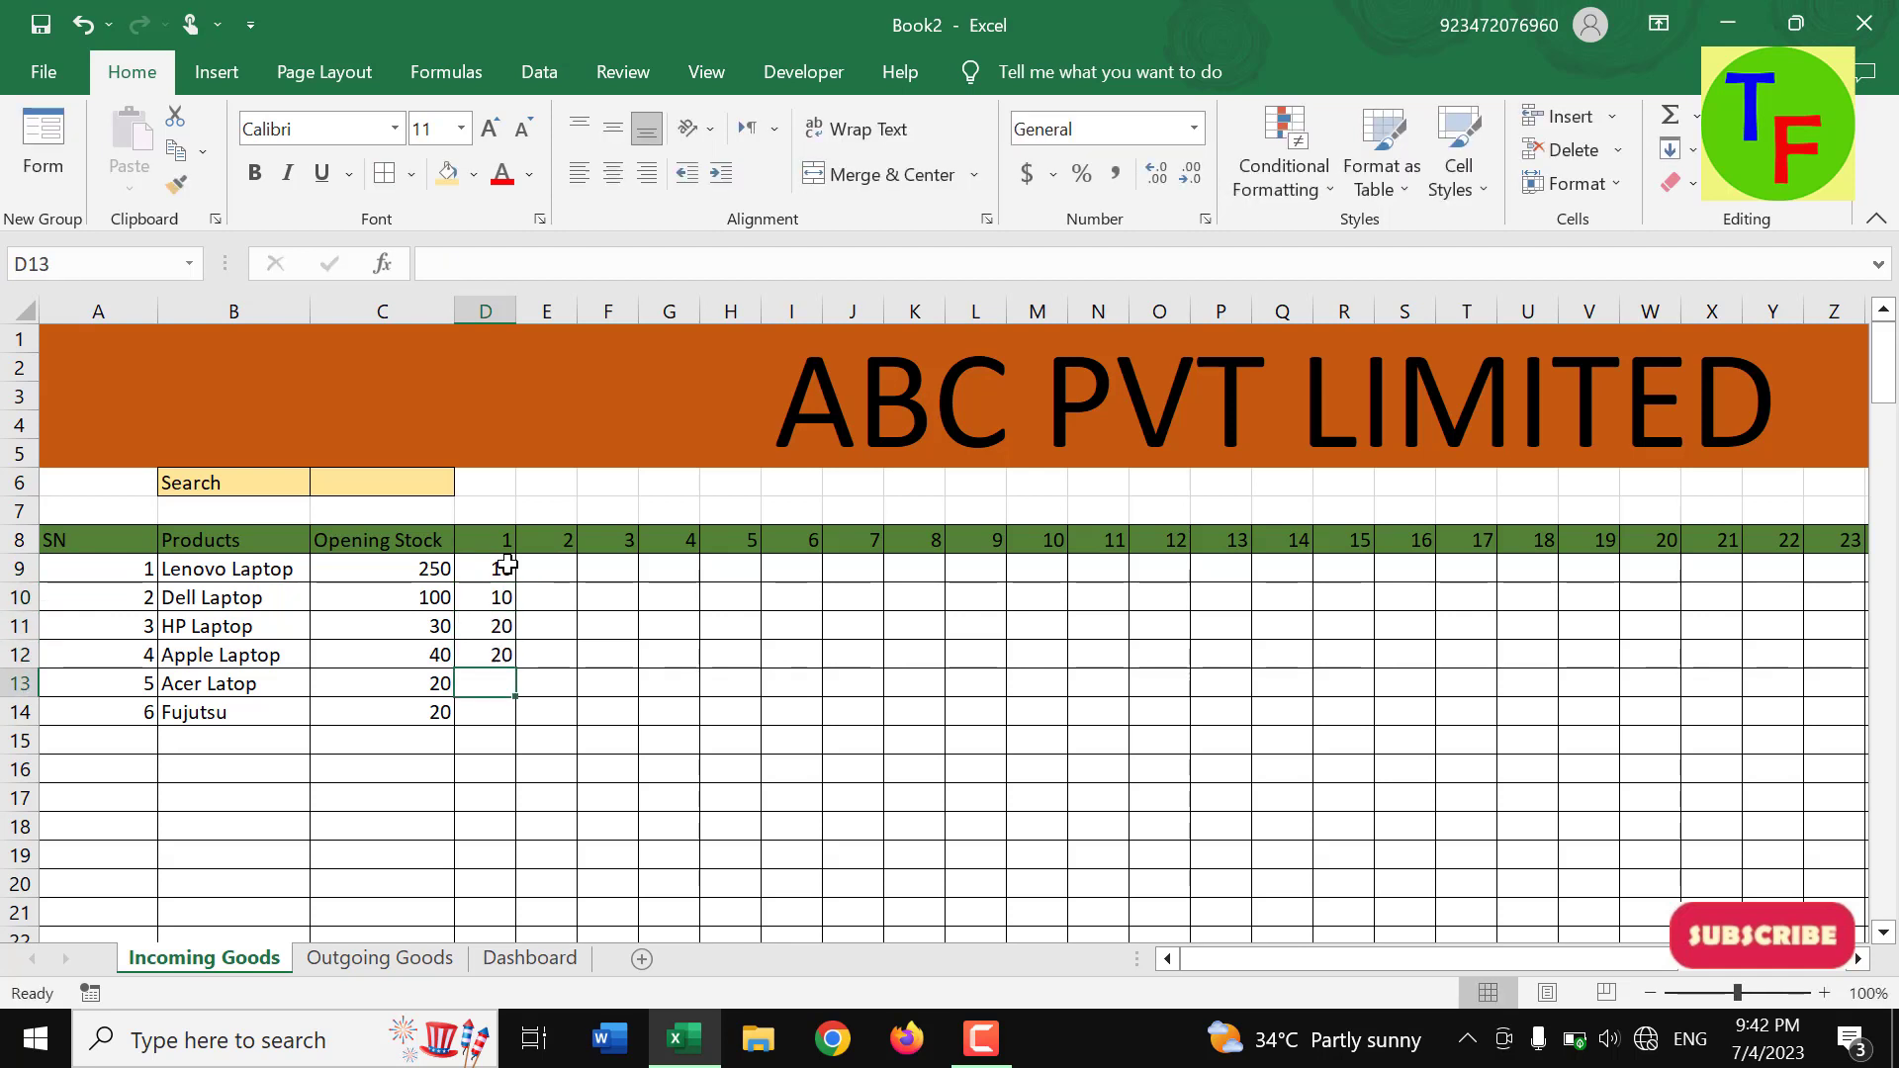
text(30)
key(Return)
text(20)
key(Return)
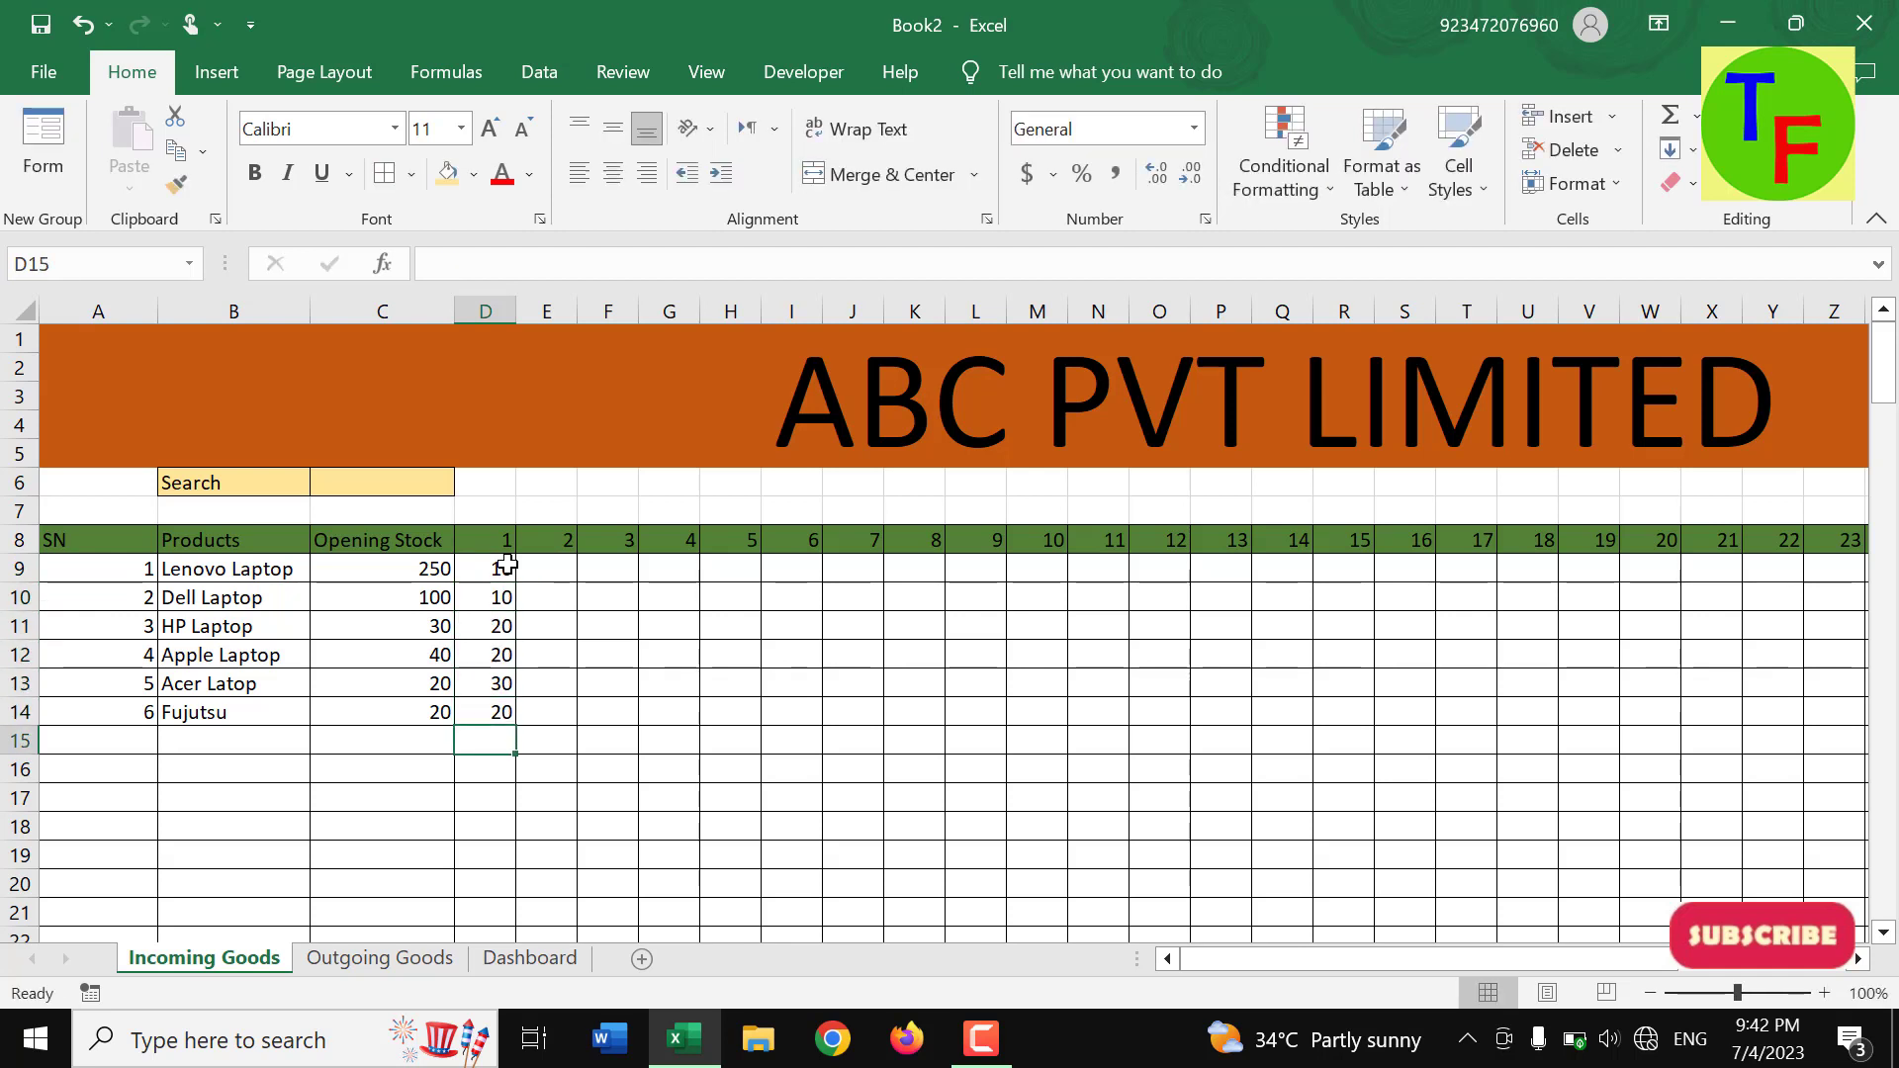
click(380, 958)
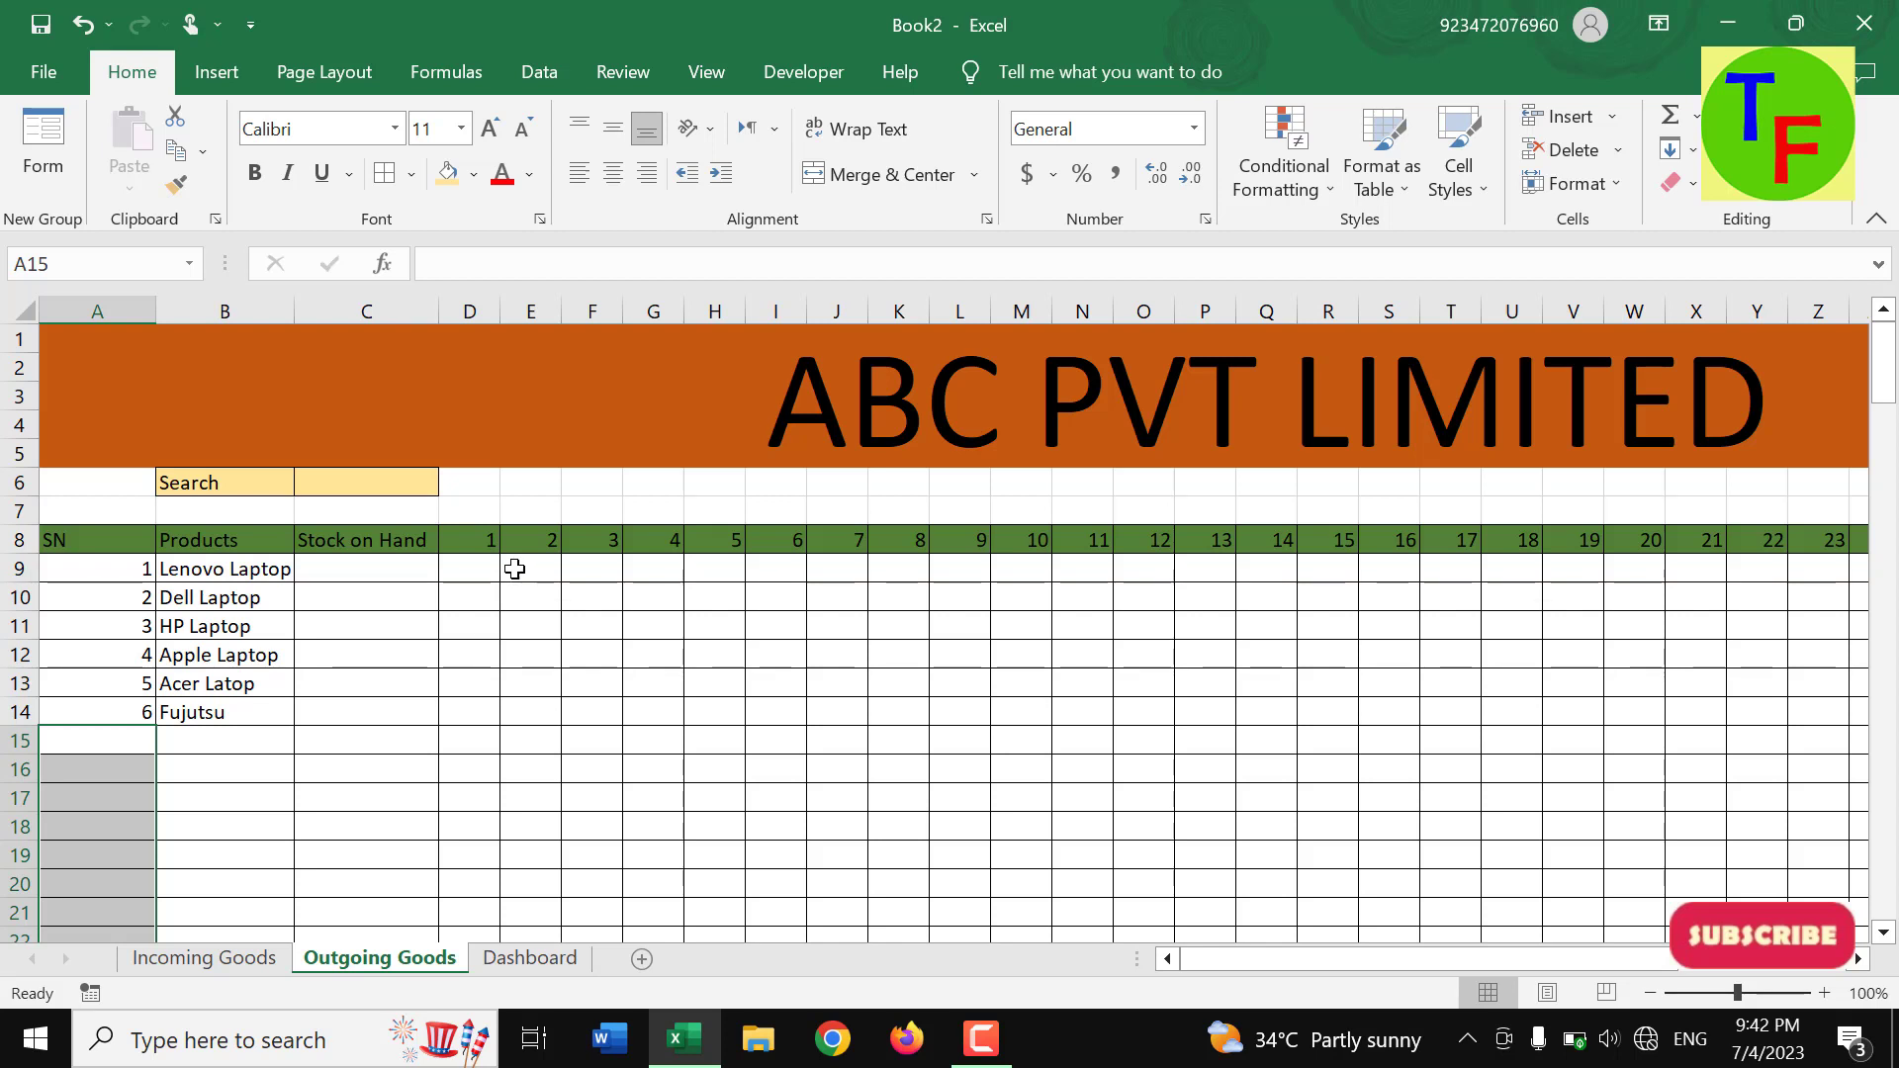
- On Outgoing Goods, enter day 1 quantities 10, 2, 5, 2, 3 and 2 for the six products
click(476, 571)
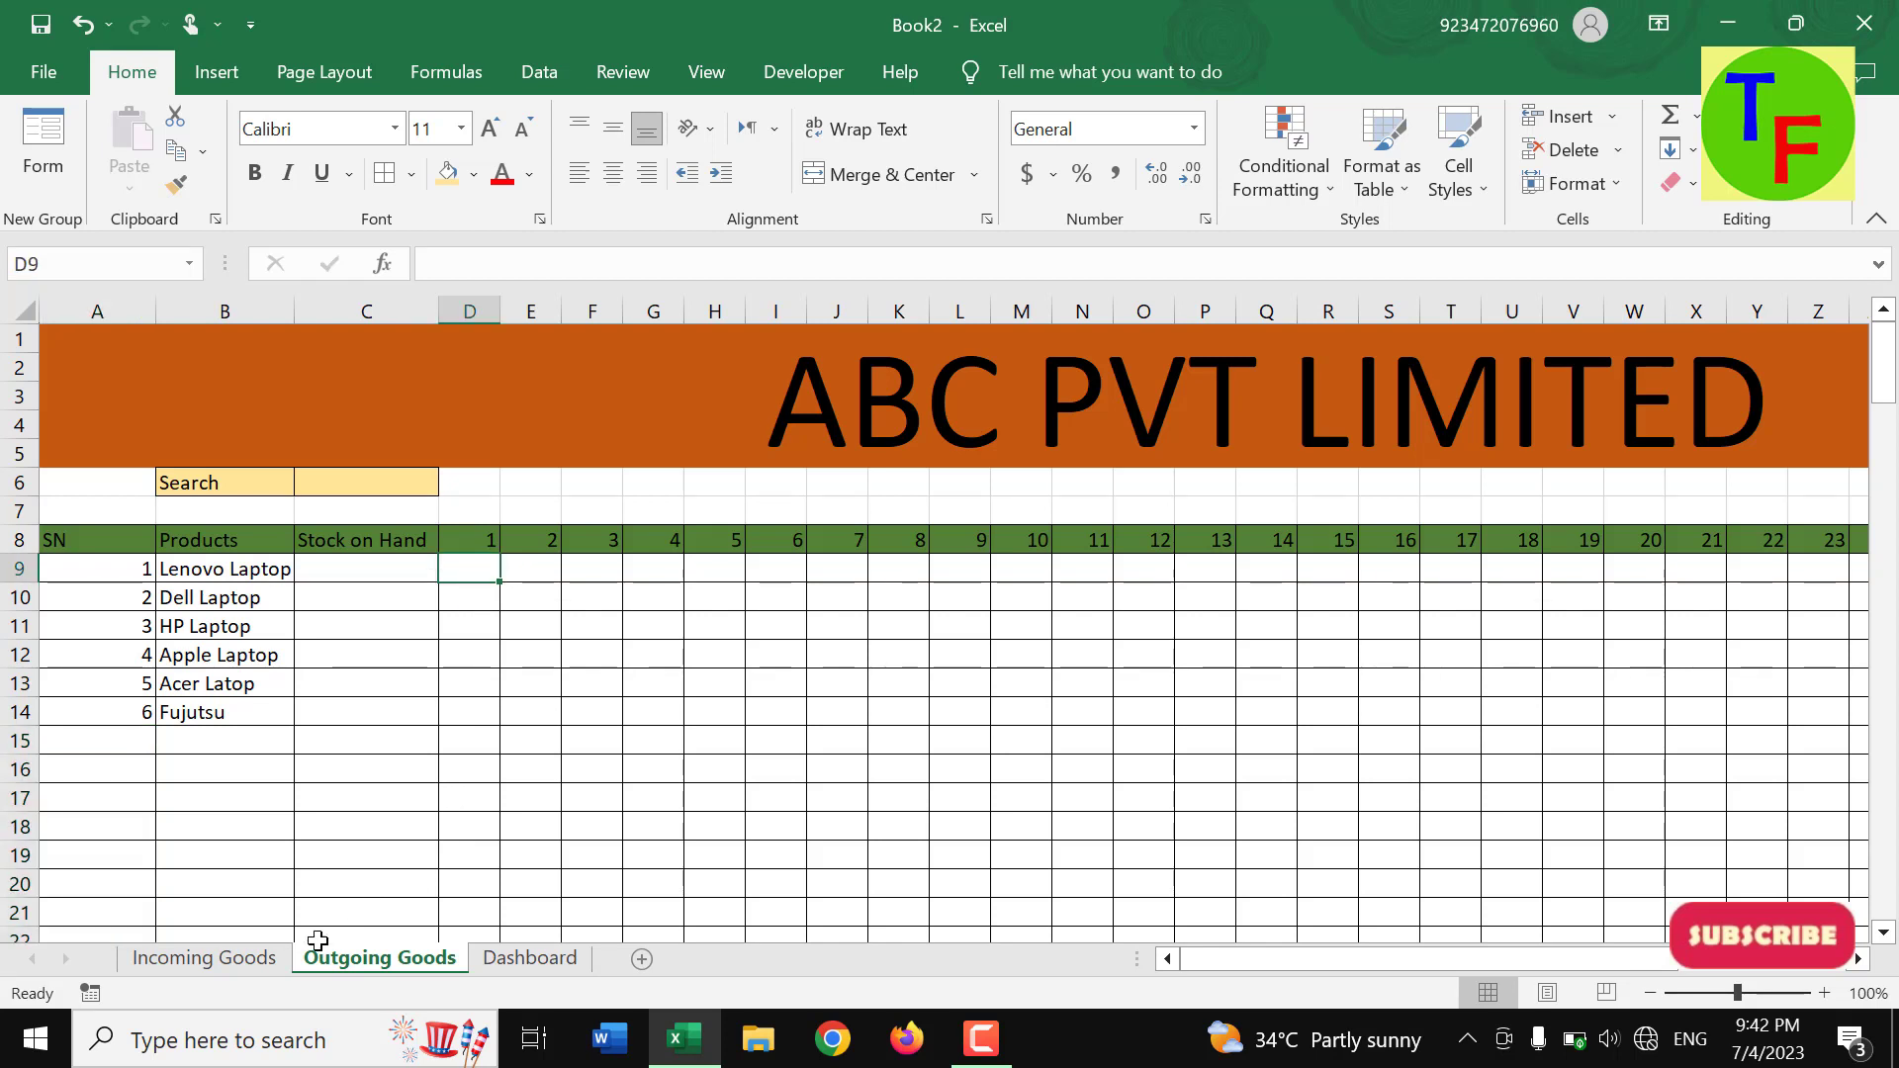
click(267, 958)
click(337, 958)
text(10)
key(Return)
text(2)
key(Return)
text(5)
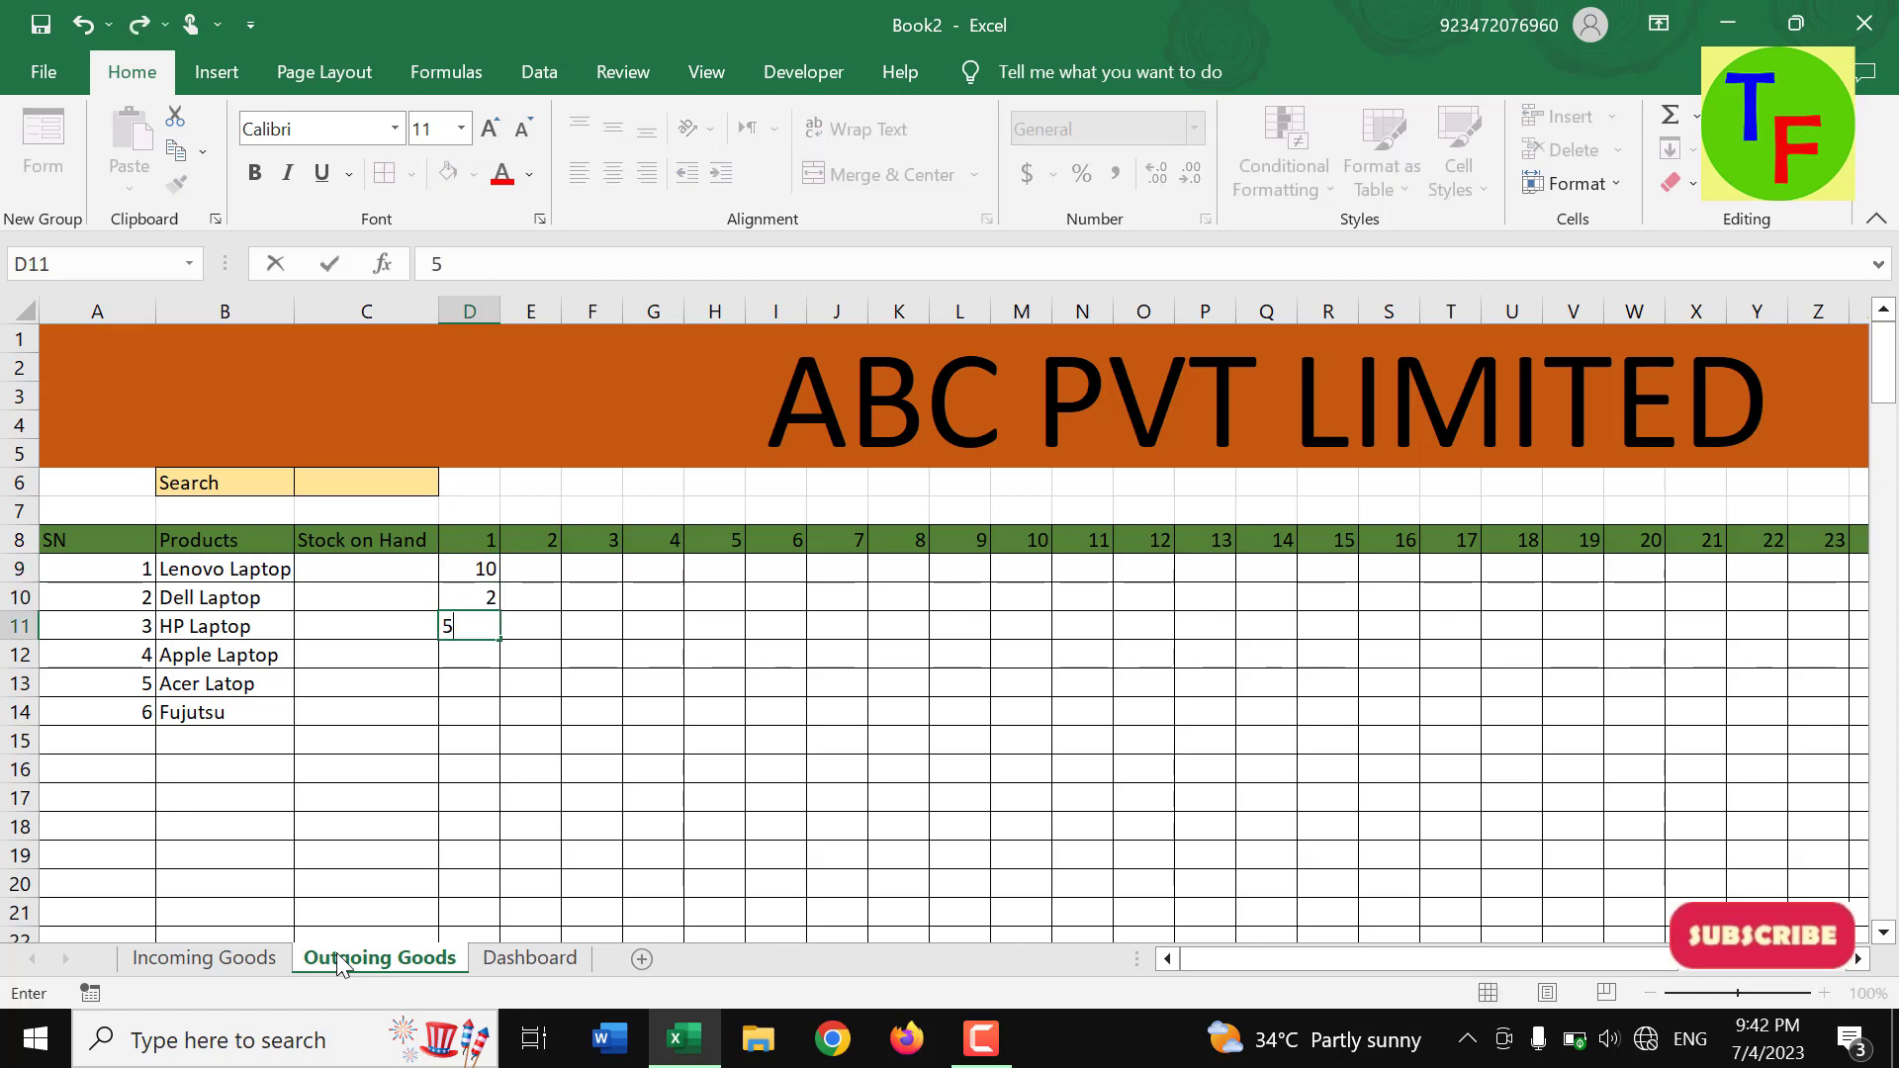
key(Return)
text(2)
key(Return)
text(3)
key(Return)
text(2)
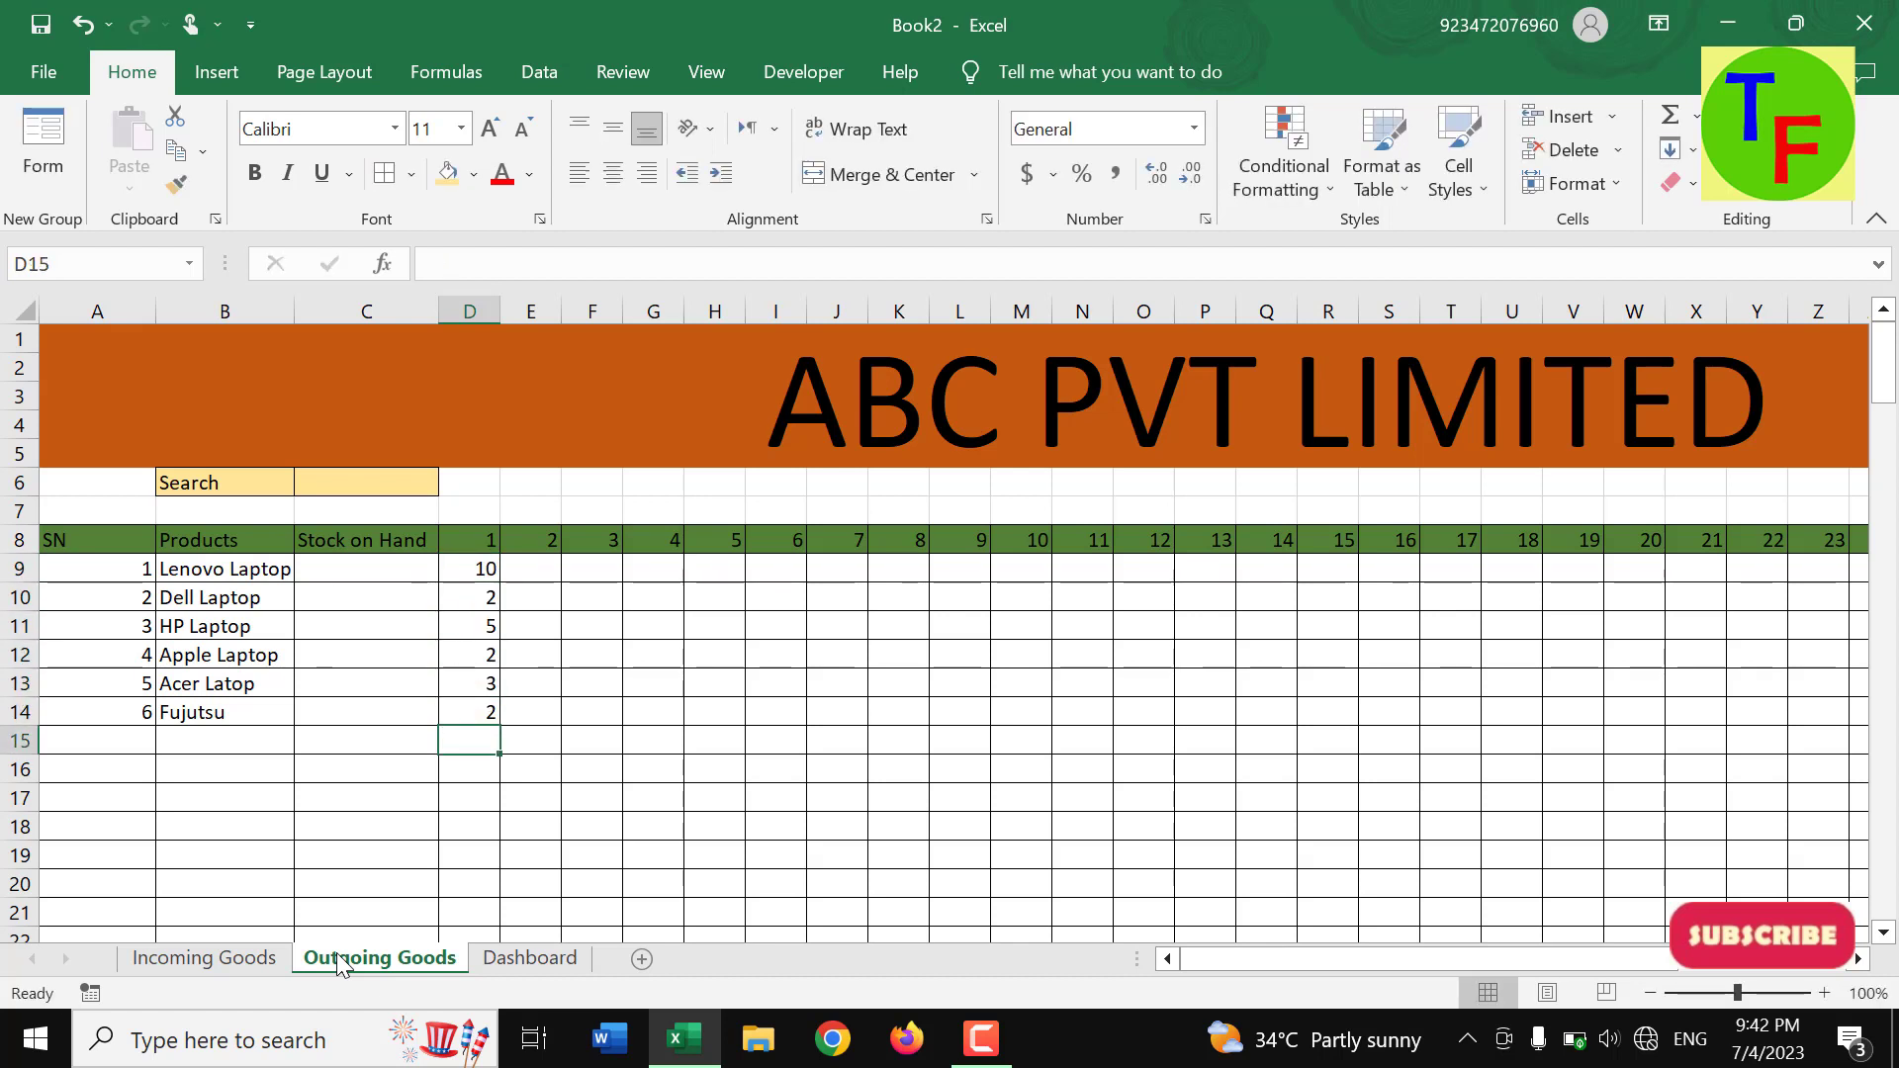
- On Incoming Goods, enter day 2 quantities from 20 for Lenovo Laptop down to 26 for Fujitsu
click(203, 957)
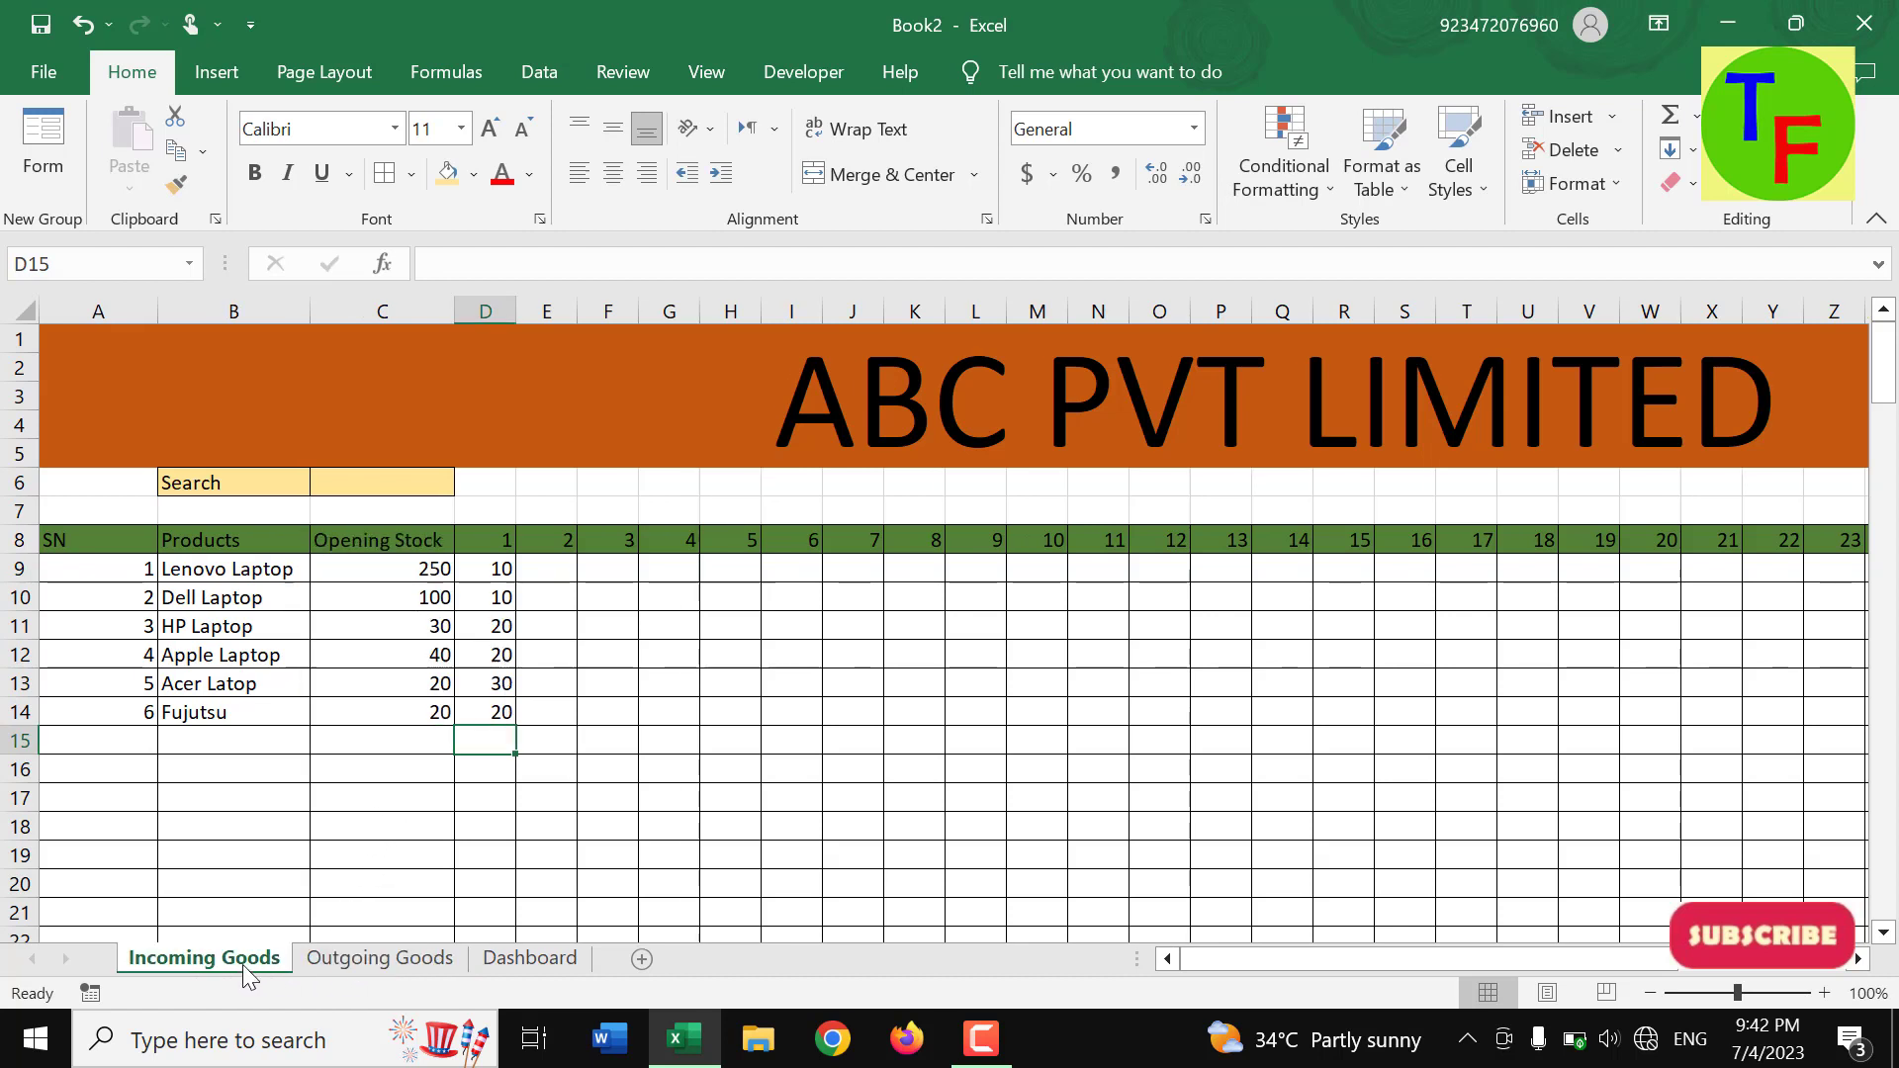
click(553, 555)
text(2)
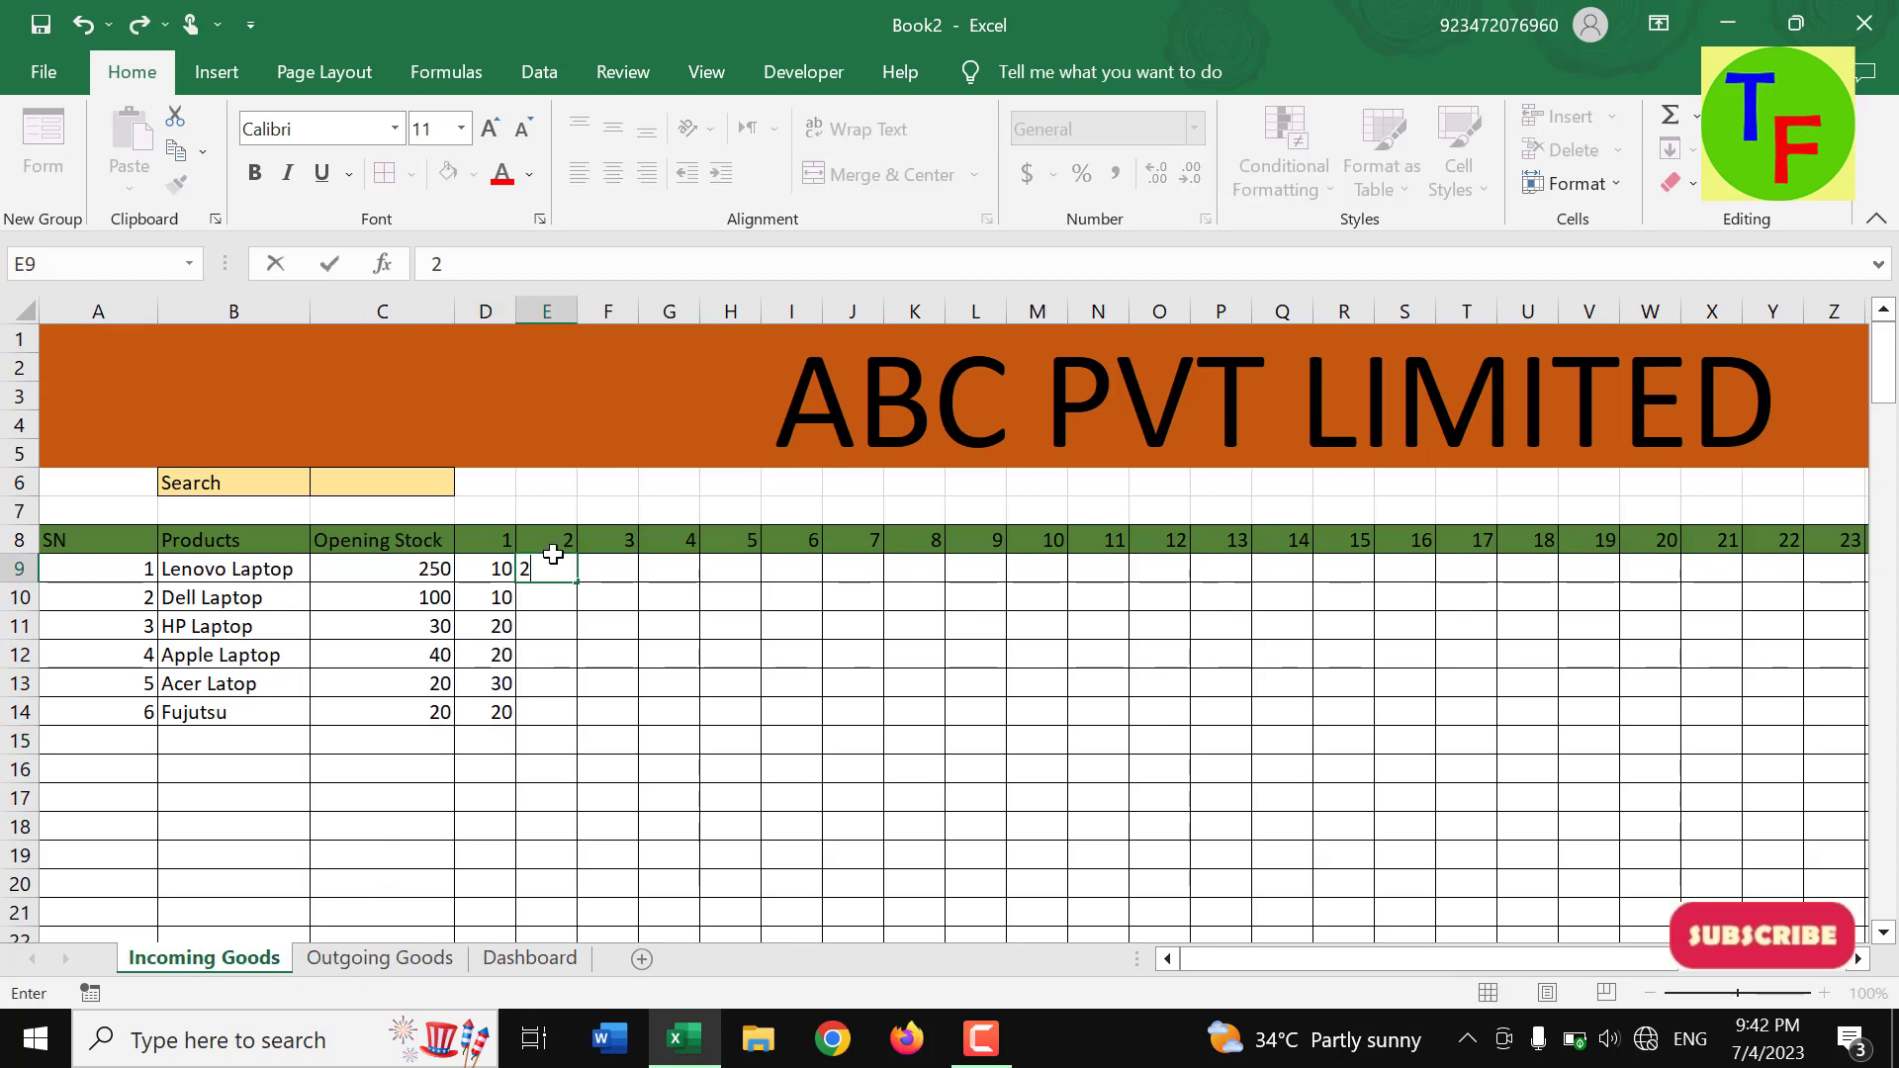
text(0)
key(Return)
text(30)
key(Return)
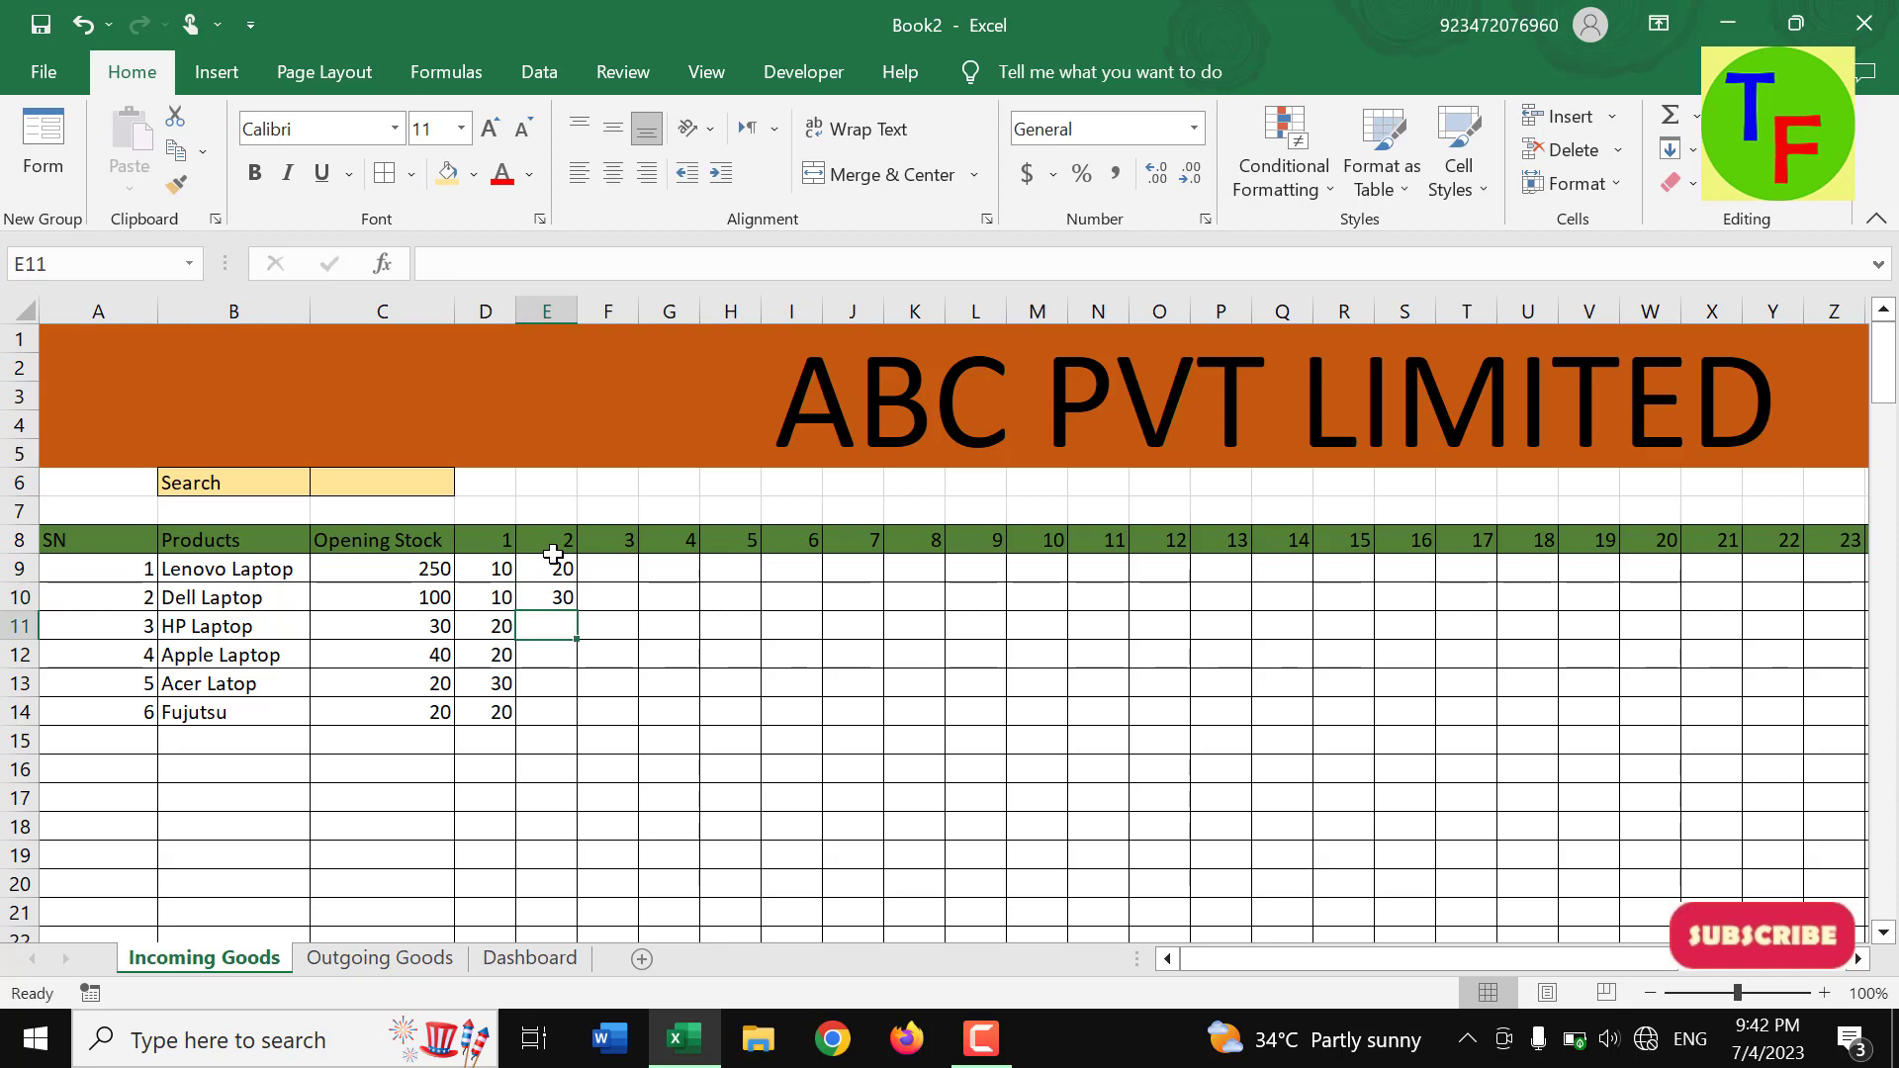
text(20)
key(Return)
text(25)
key(Return)
text(28)
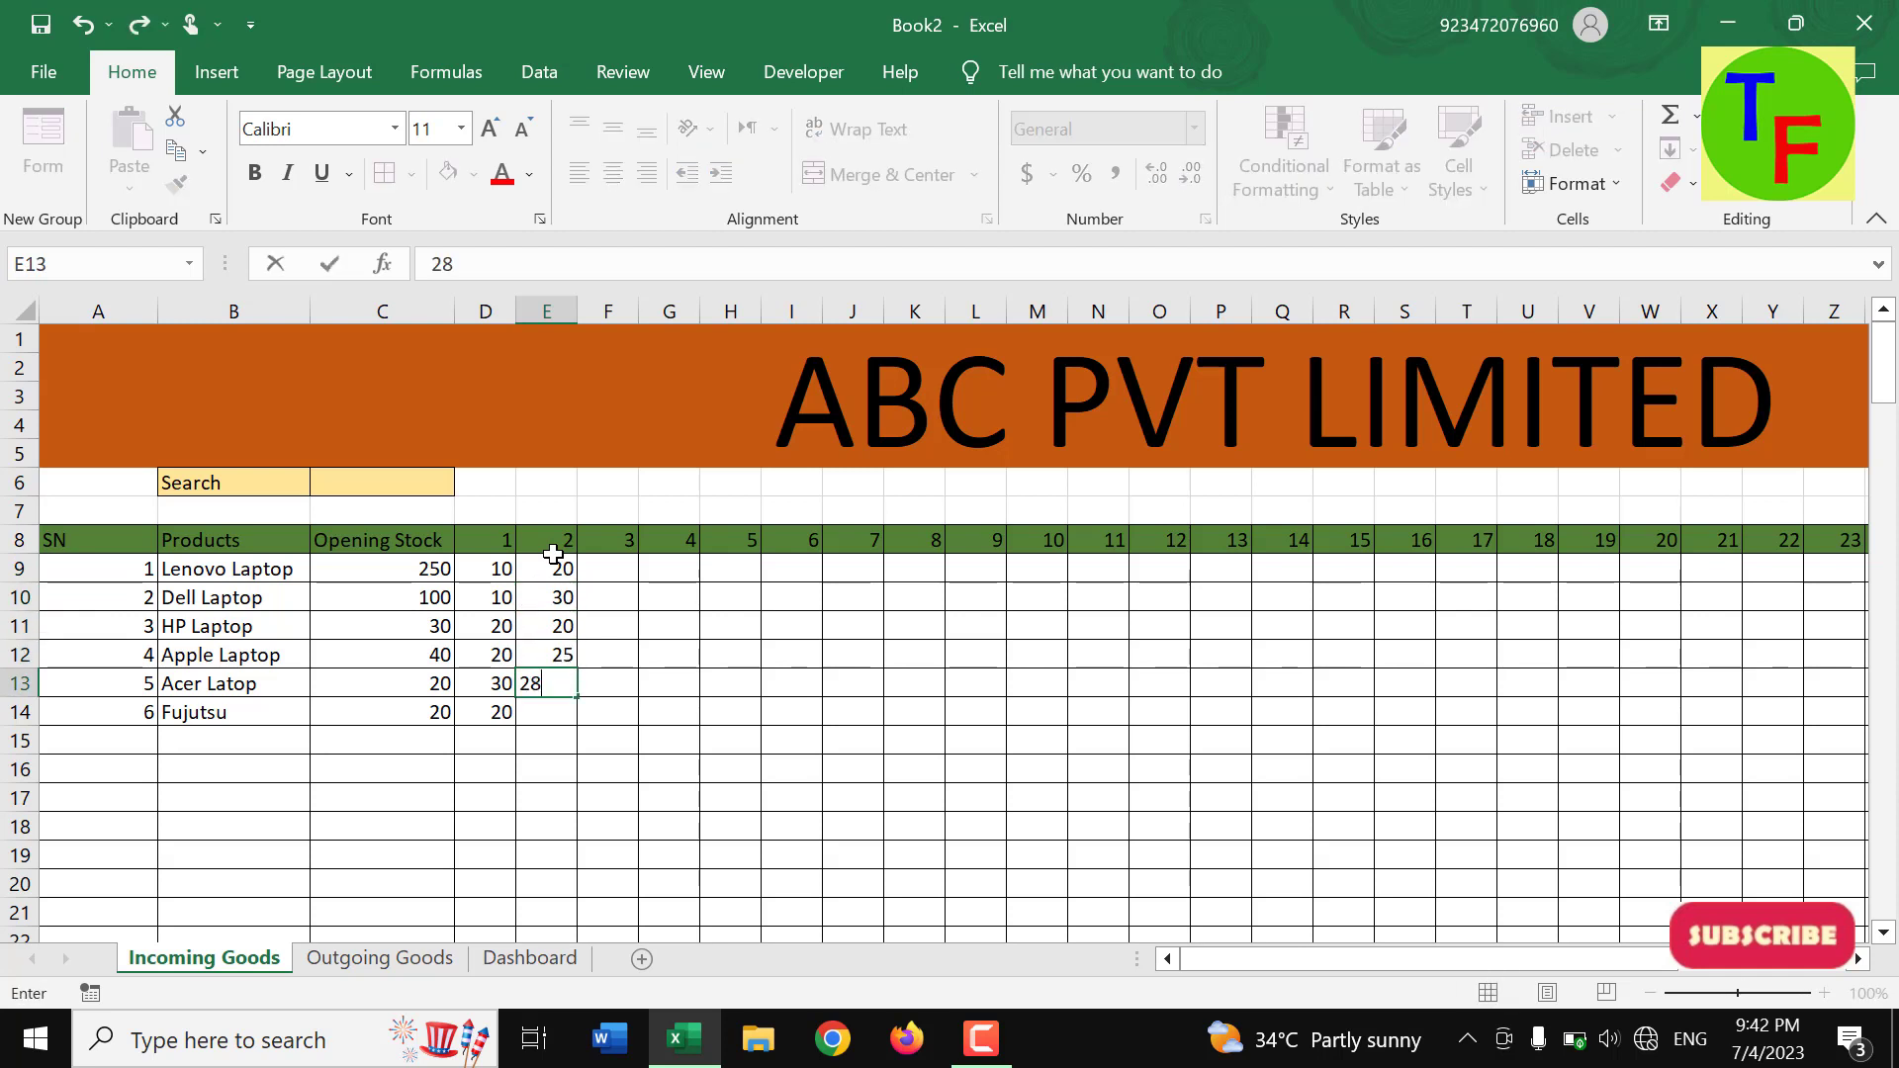
key(Return)
text(26)
key(Return)
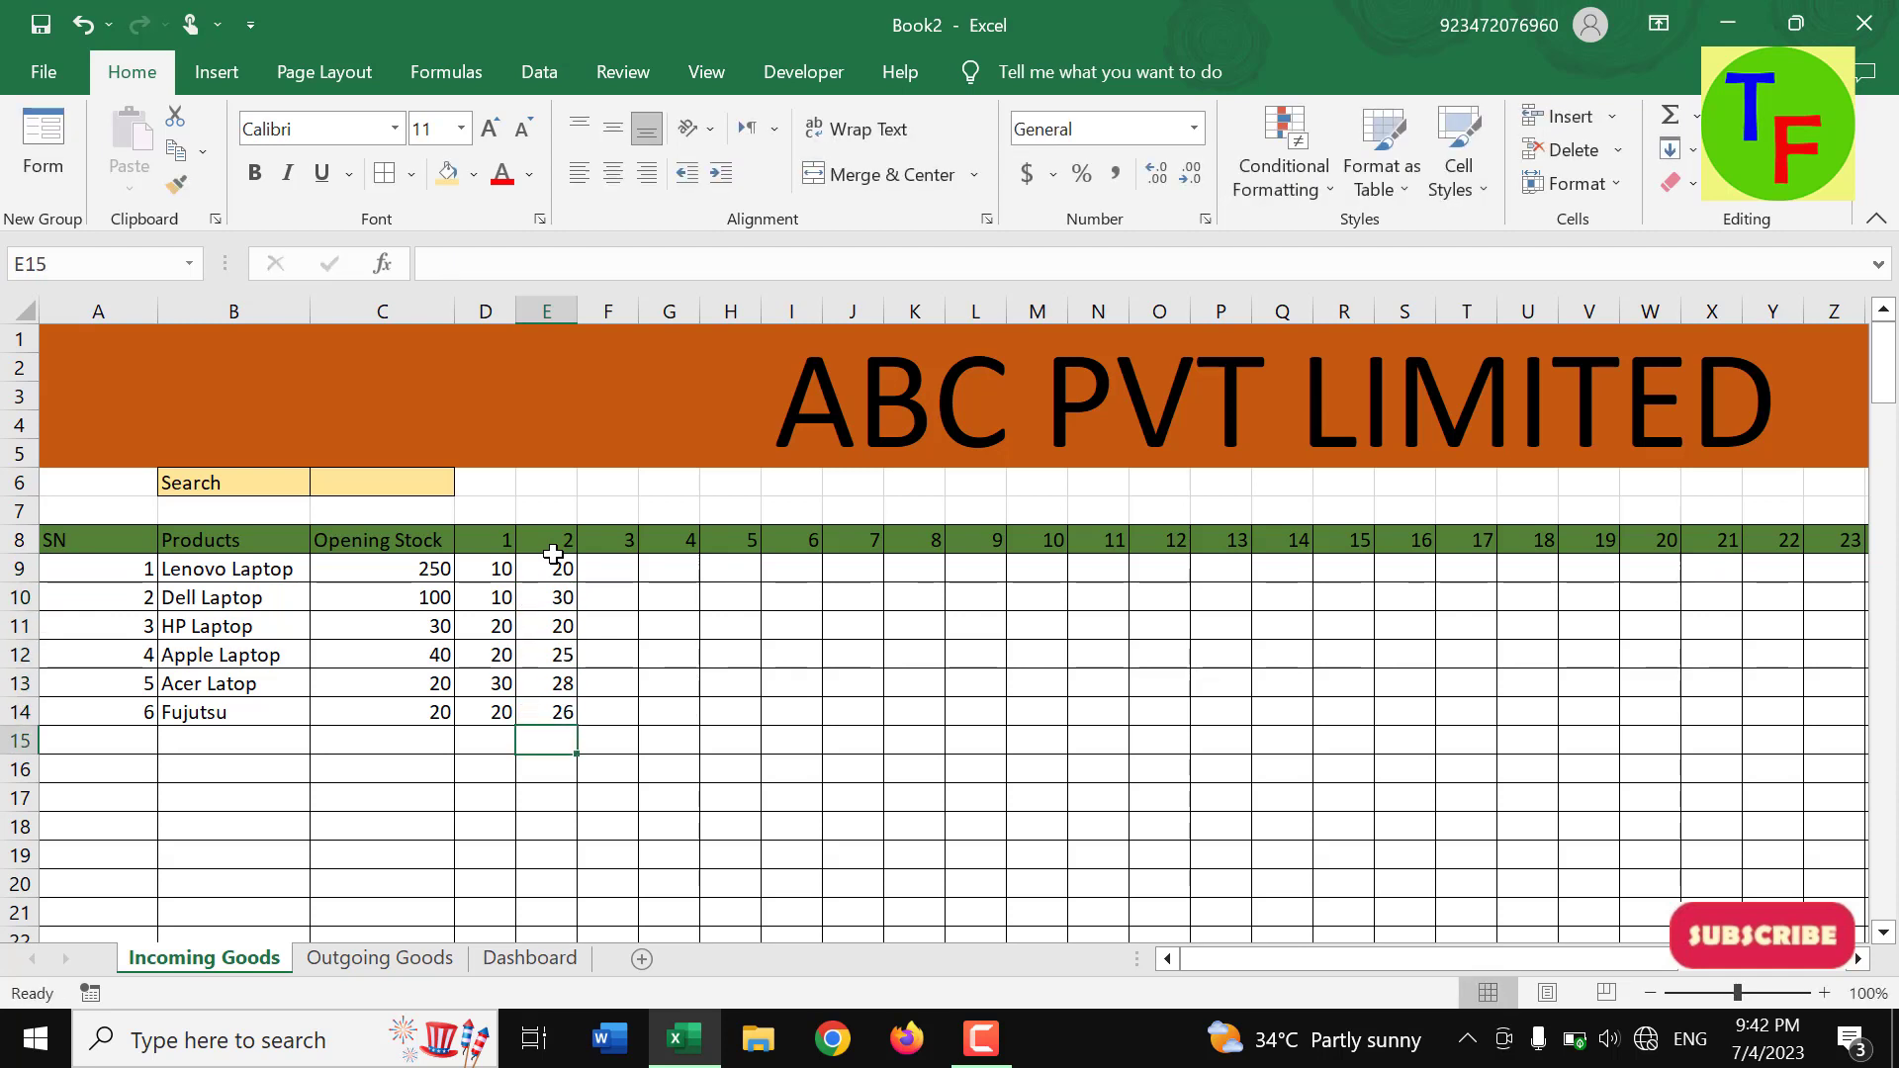
- On Outgoing Goods, enter day 2 quantities 12, 11, 13, 15, 14 and 10 for the six products
click(380, 957)
click(539, 567)
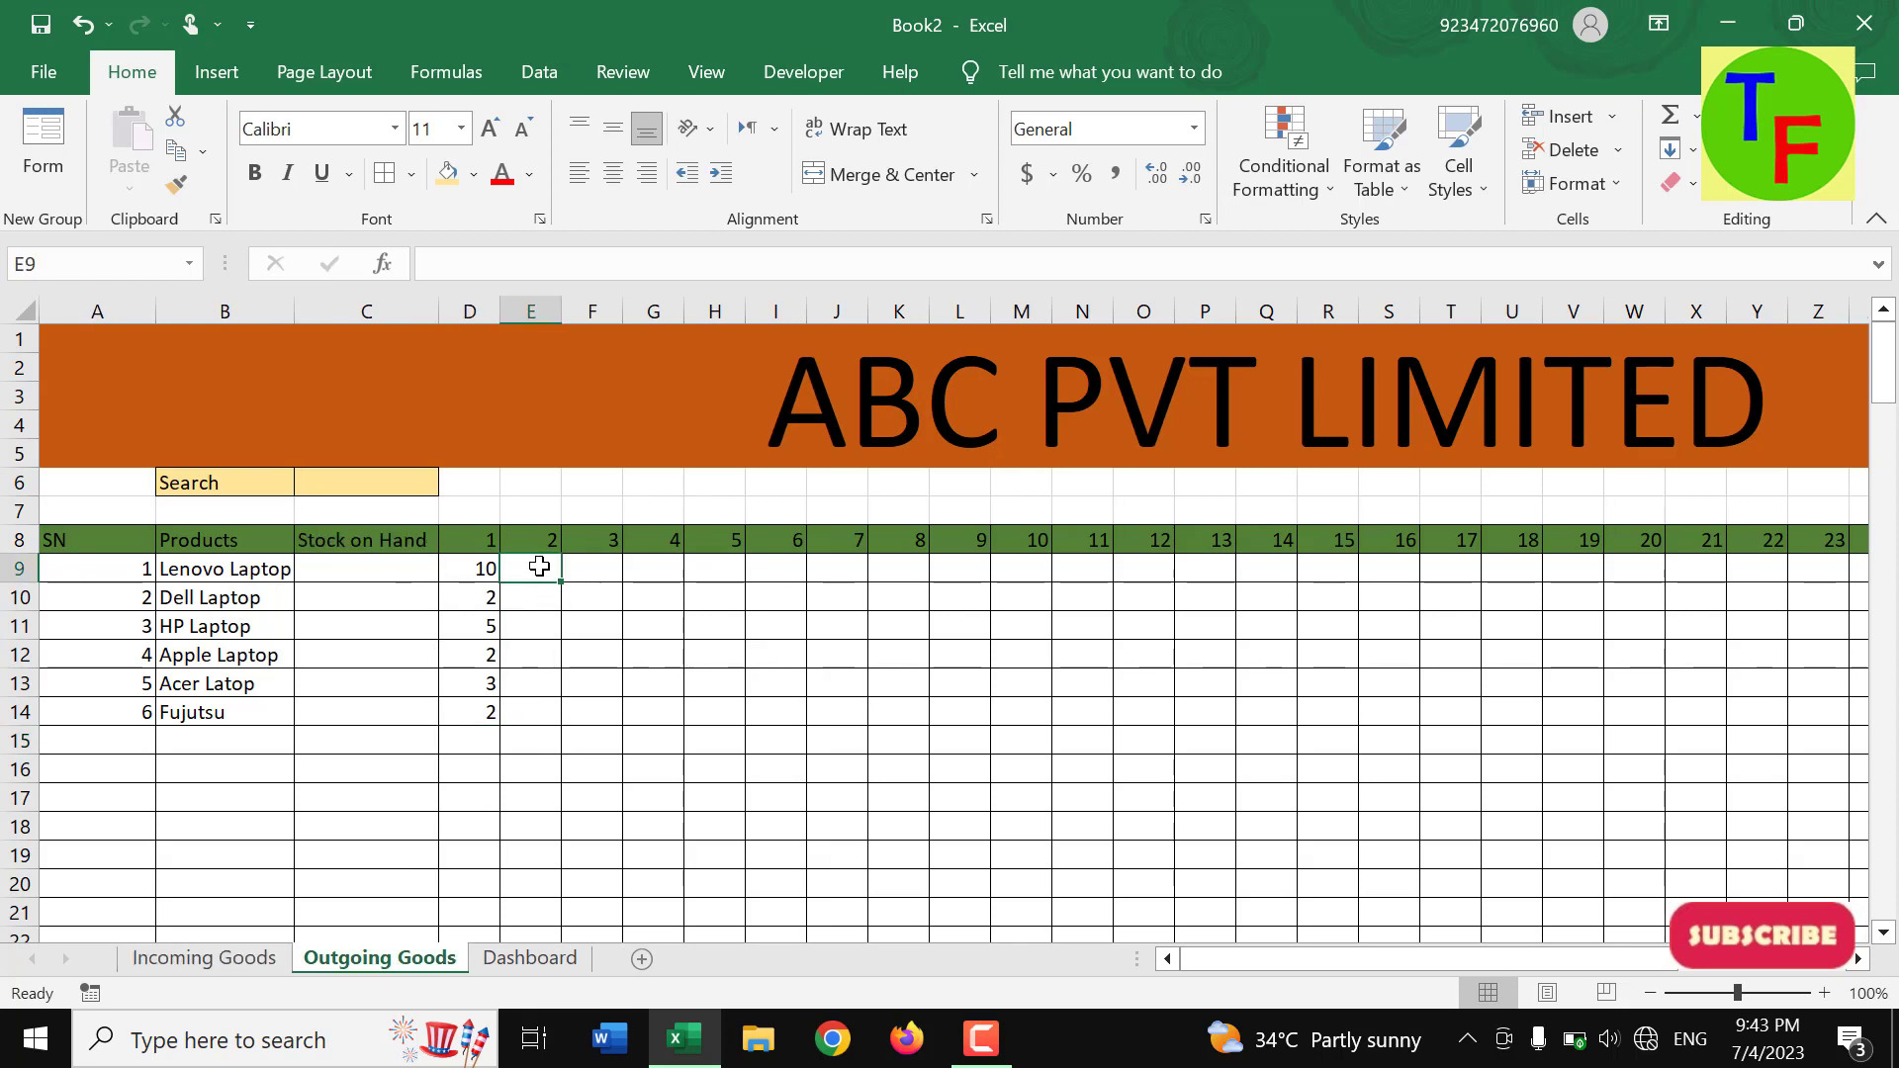
text(12)
key(Return)
text(11)
key(Return)
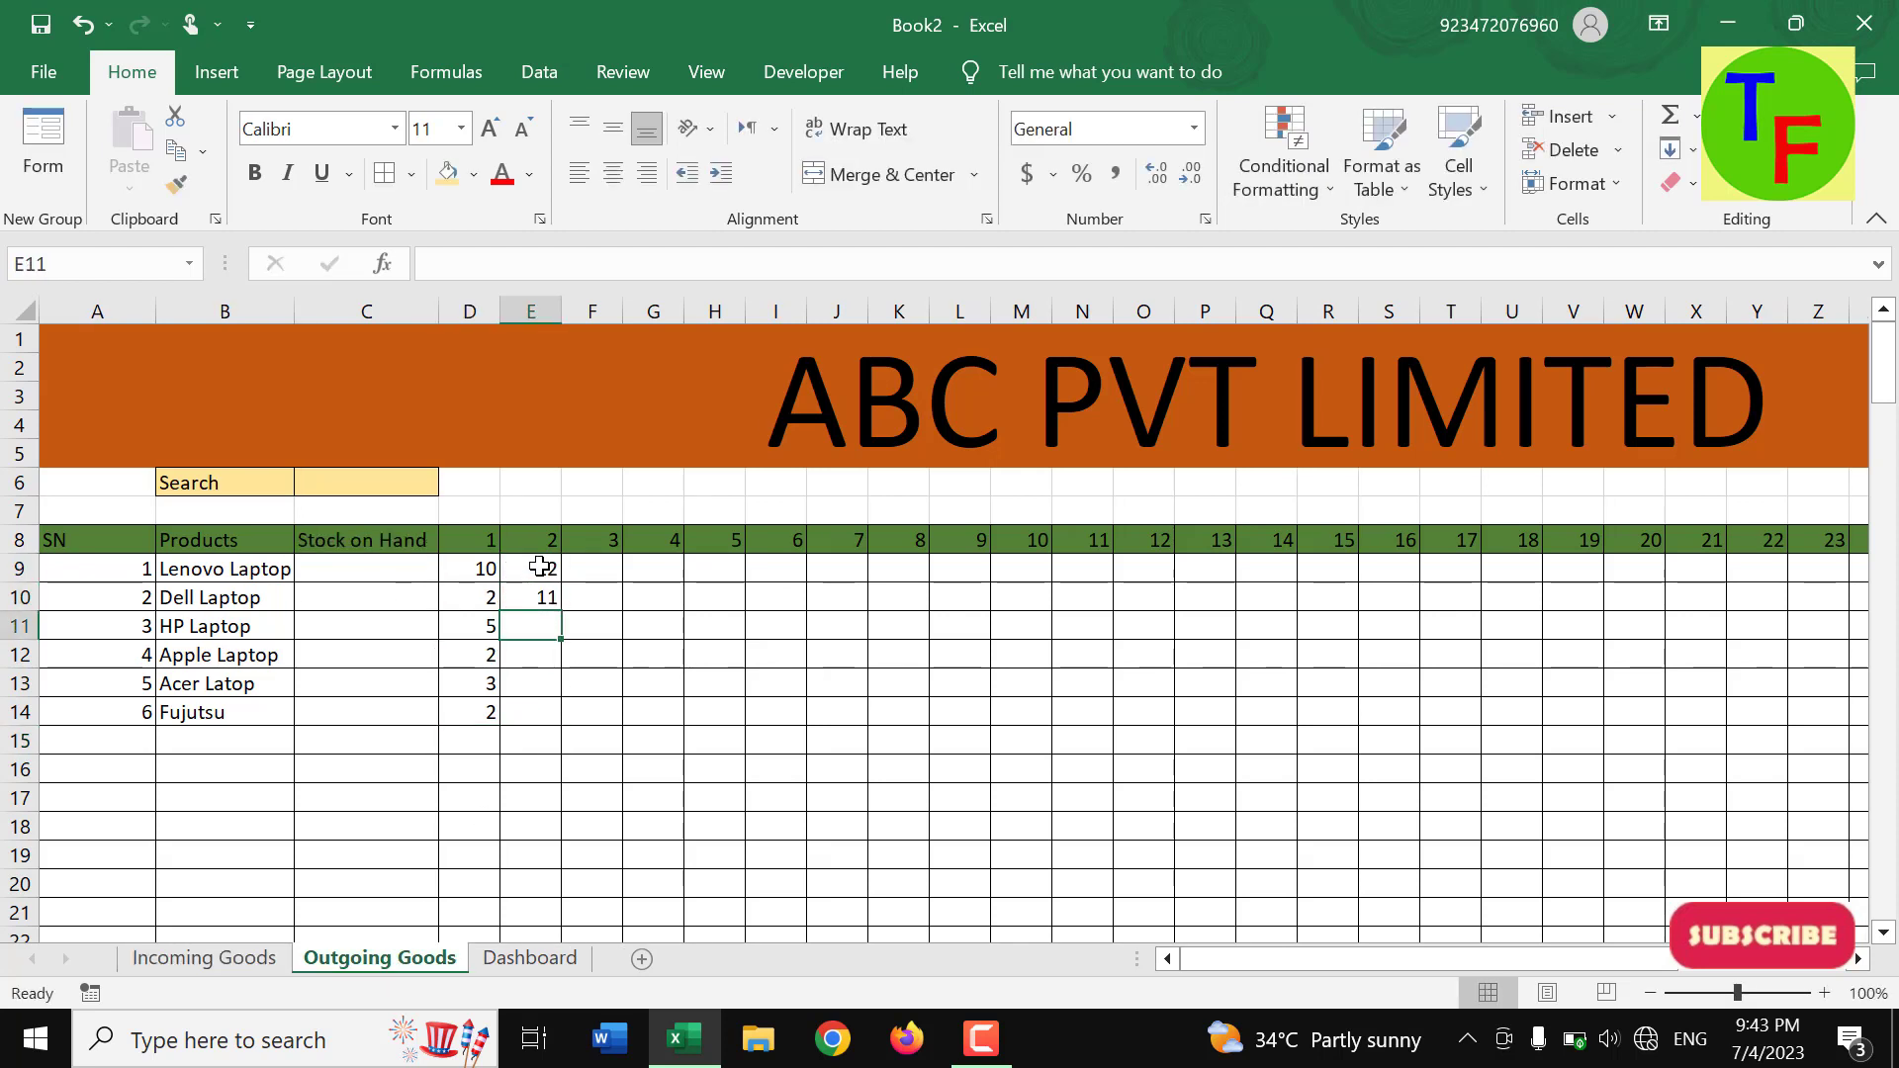
text(13)
key(Return)
text(15)
key(Return)
text(14)
key(Return)
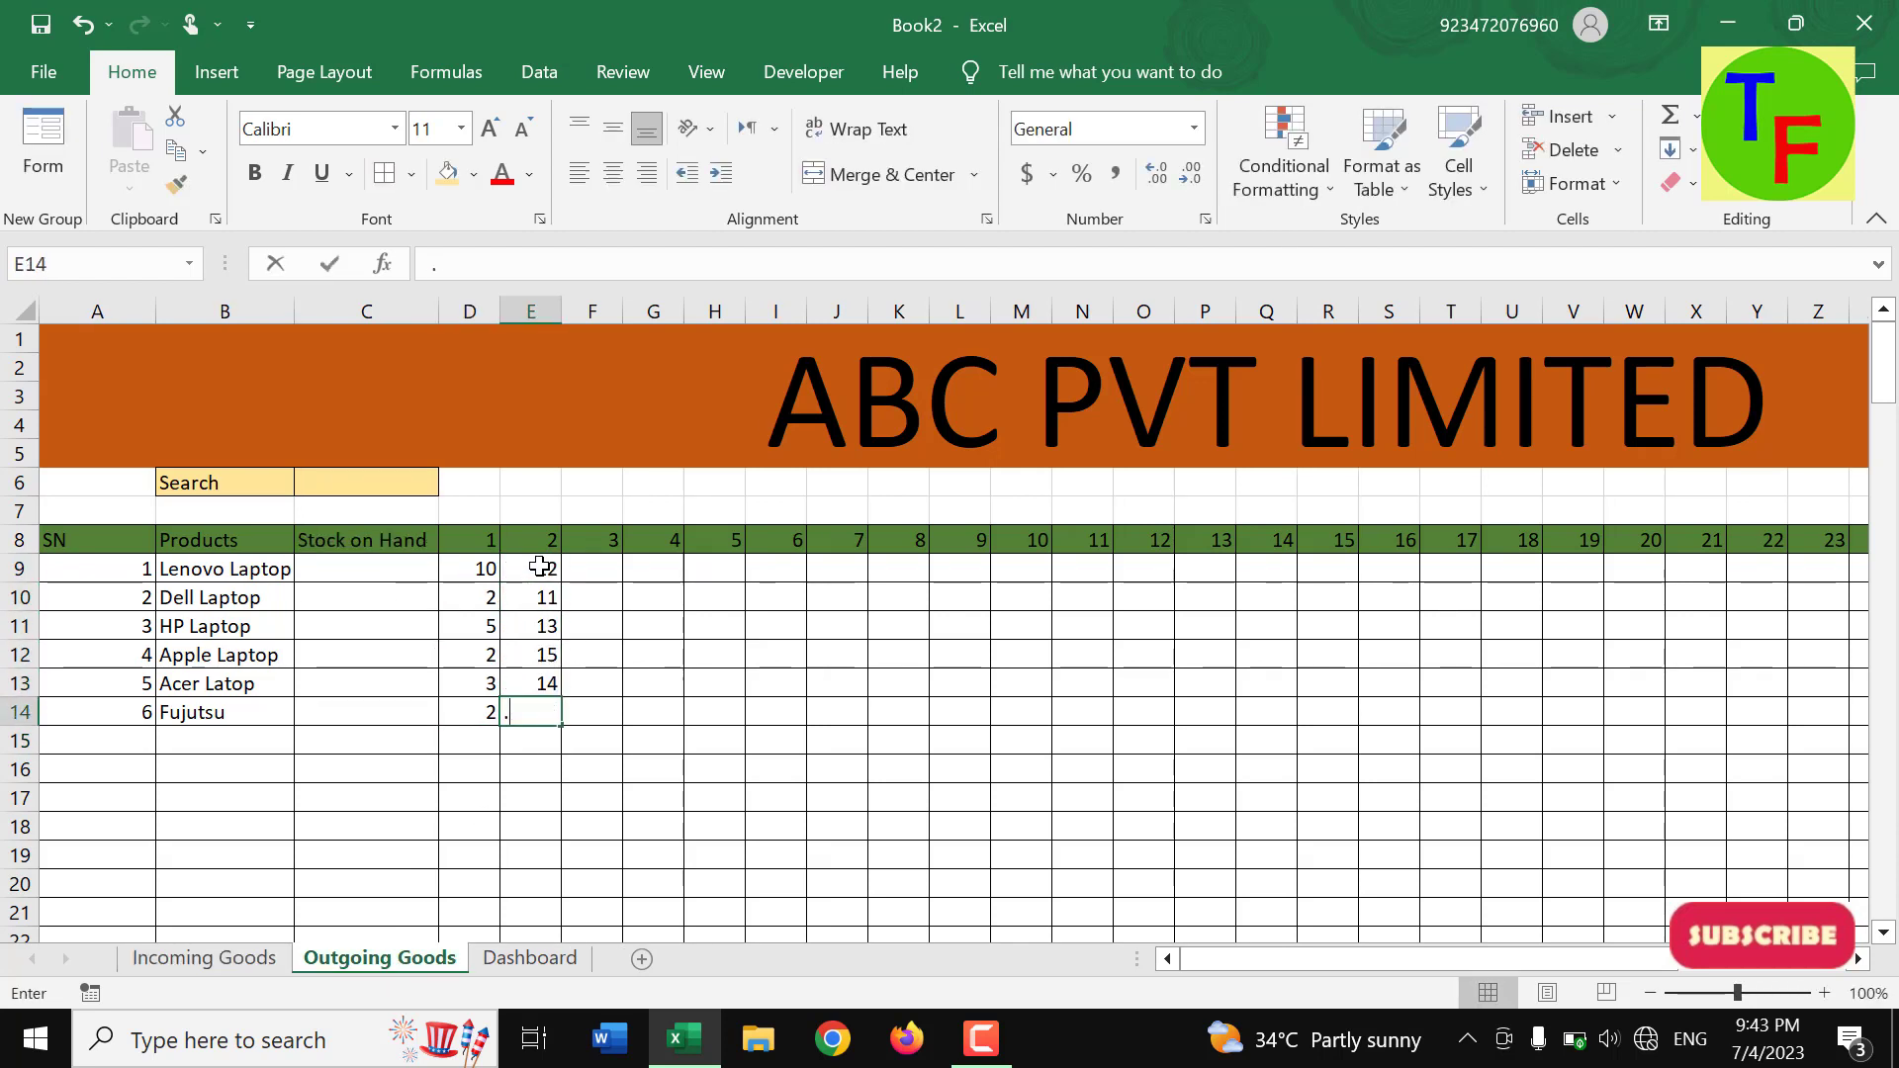
text(.1)
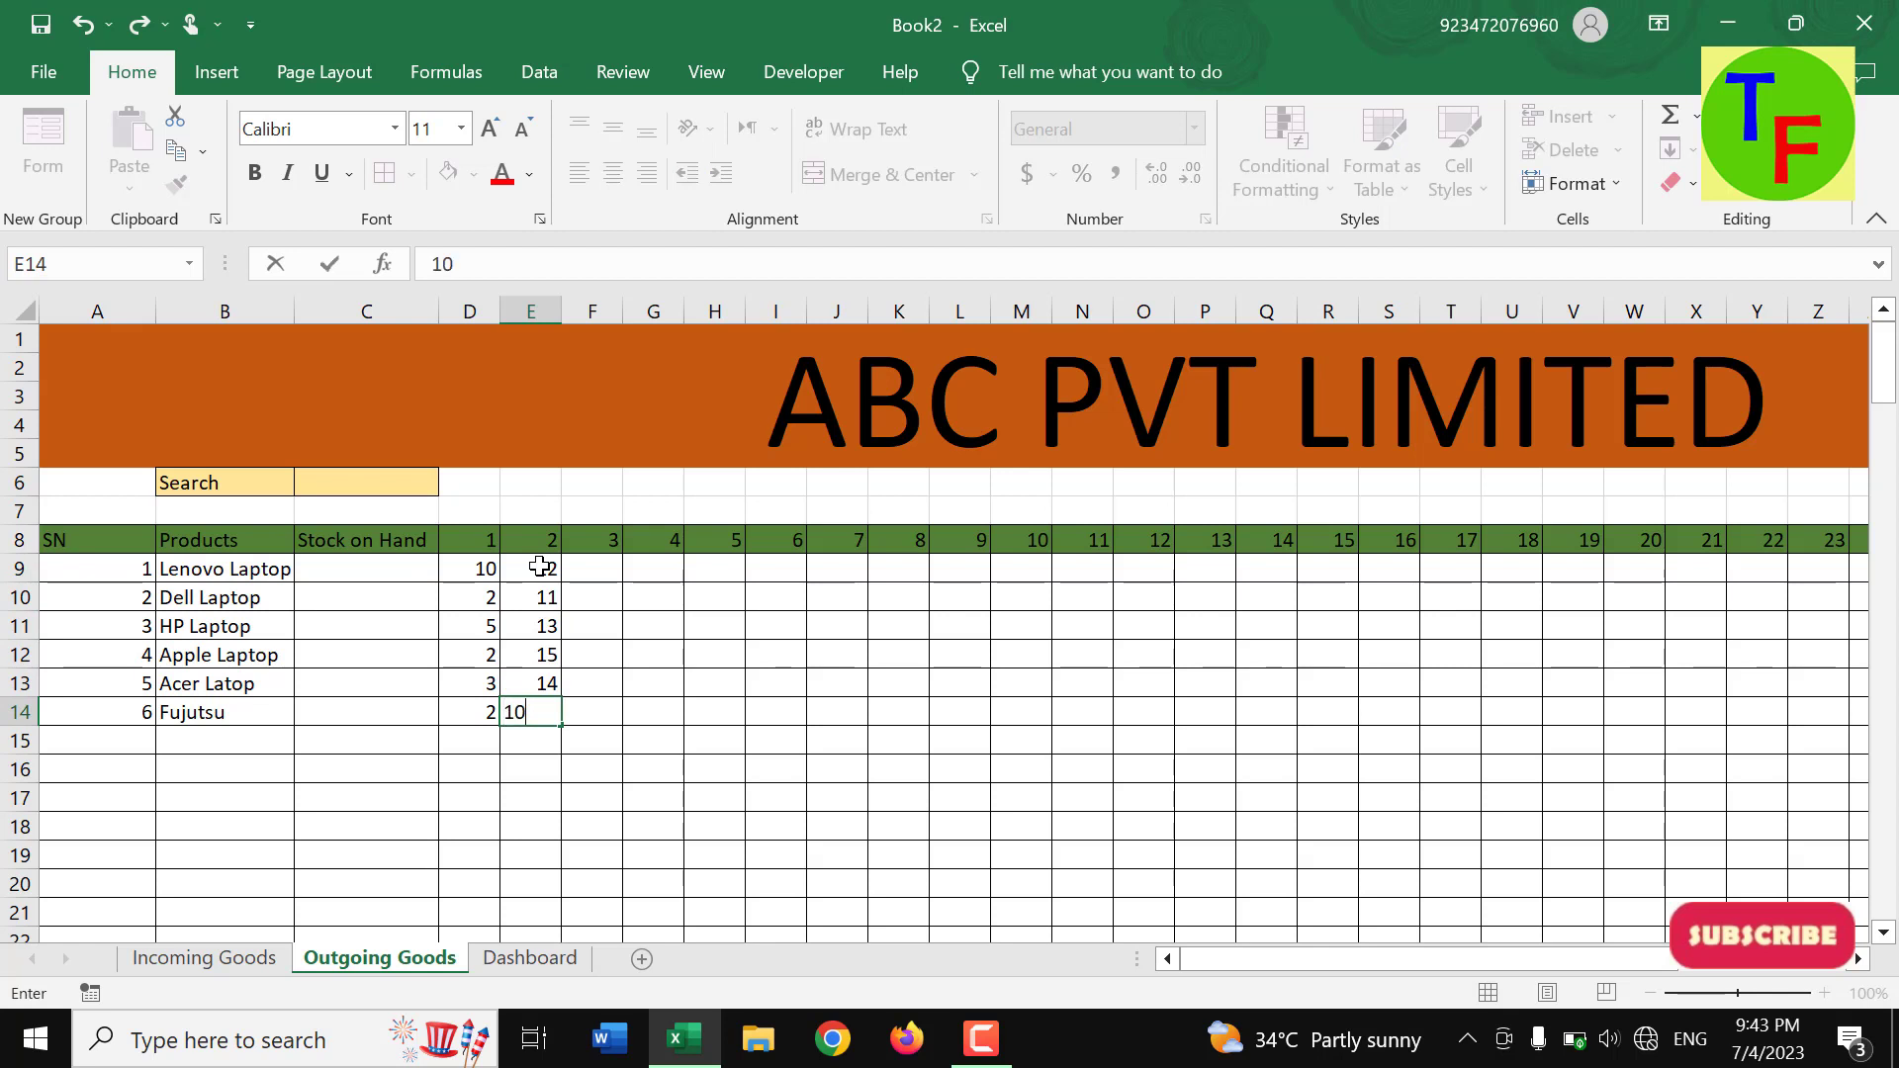
key(Return)
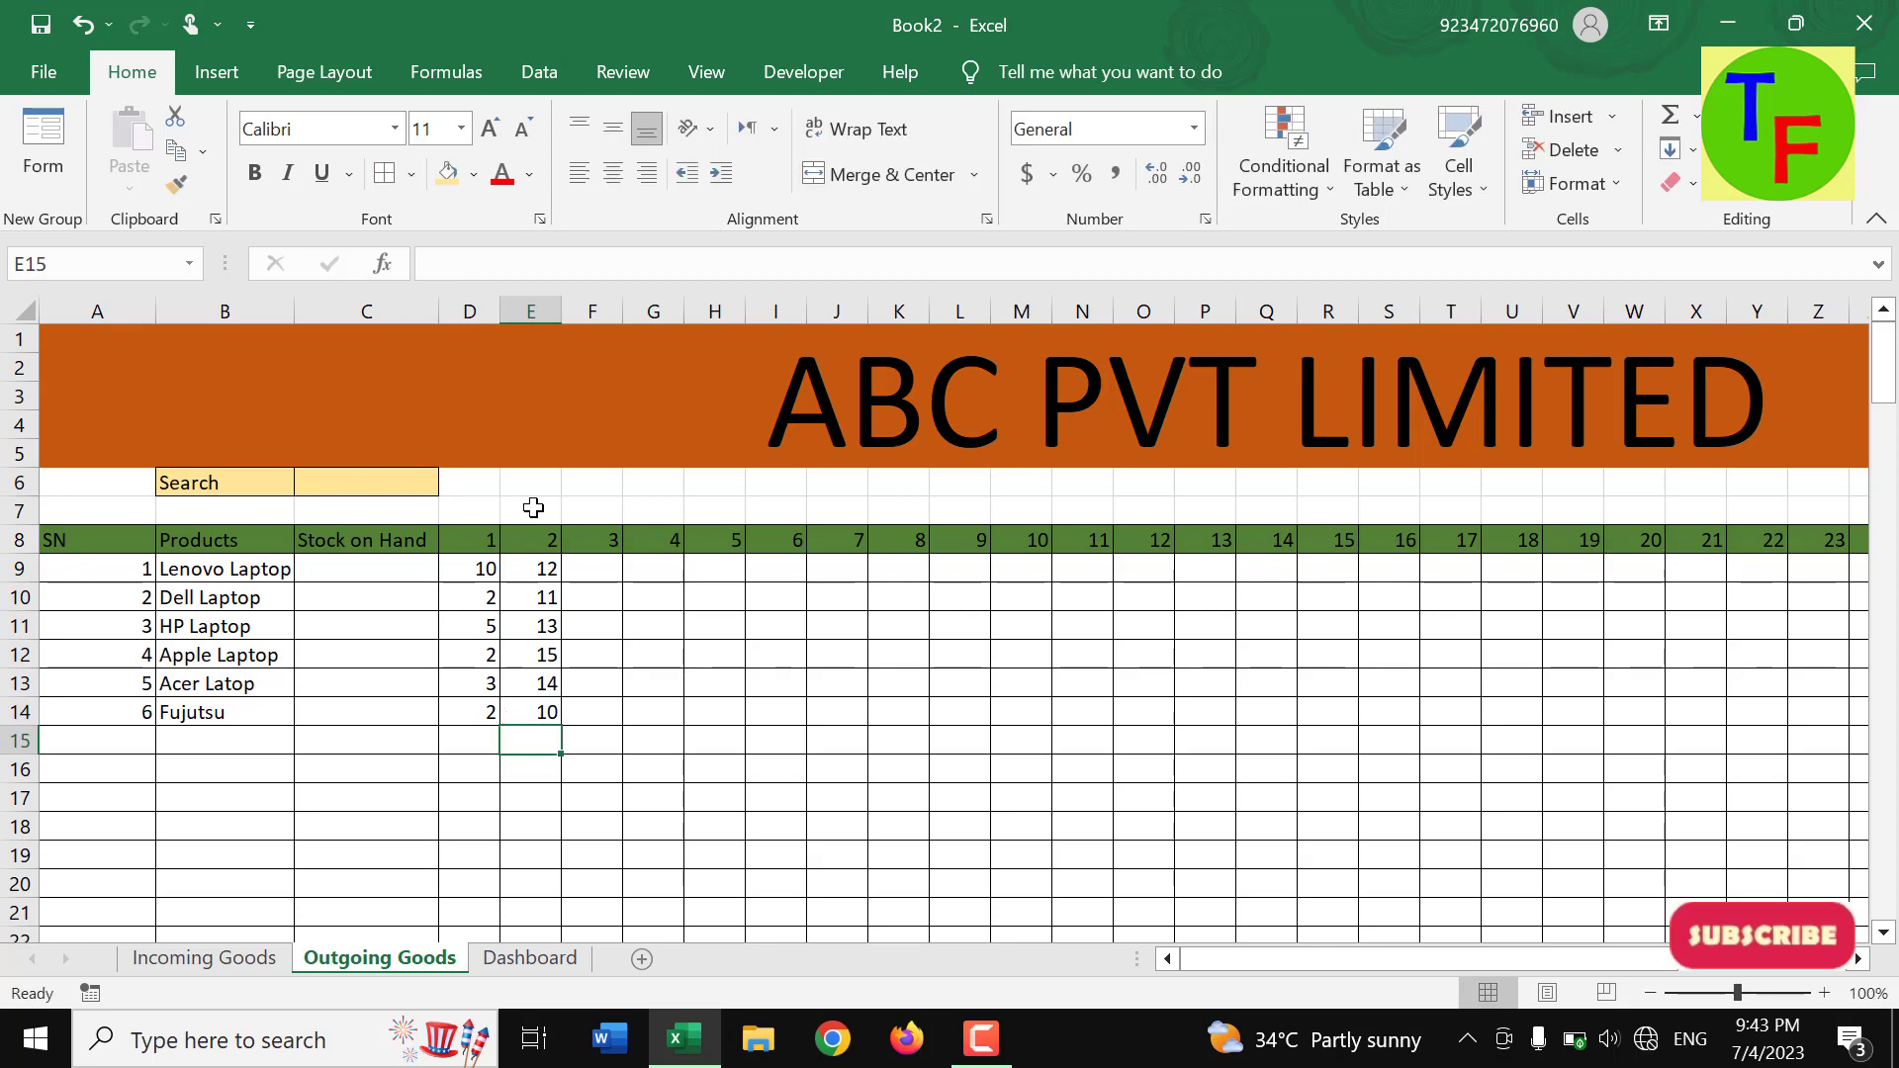
click(236, 964)
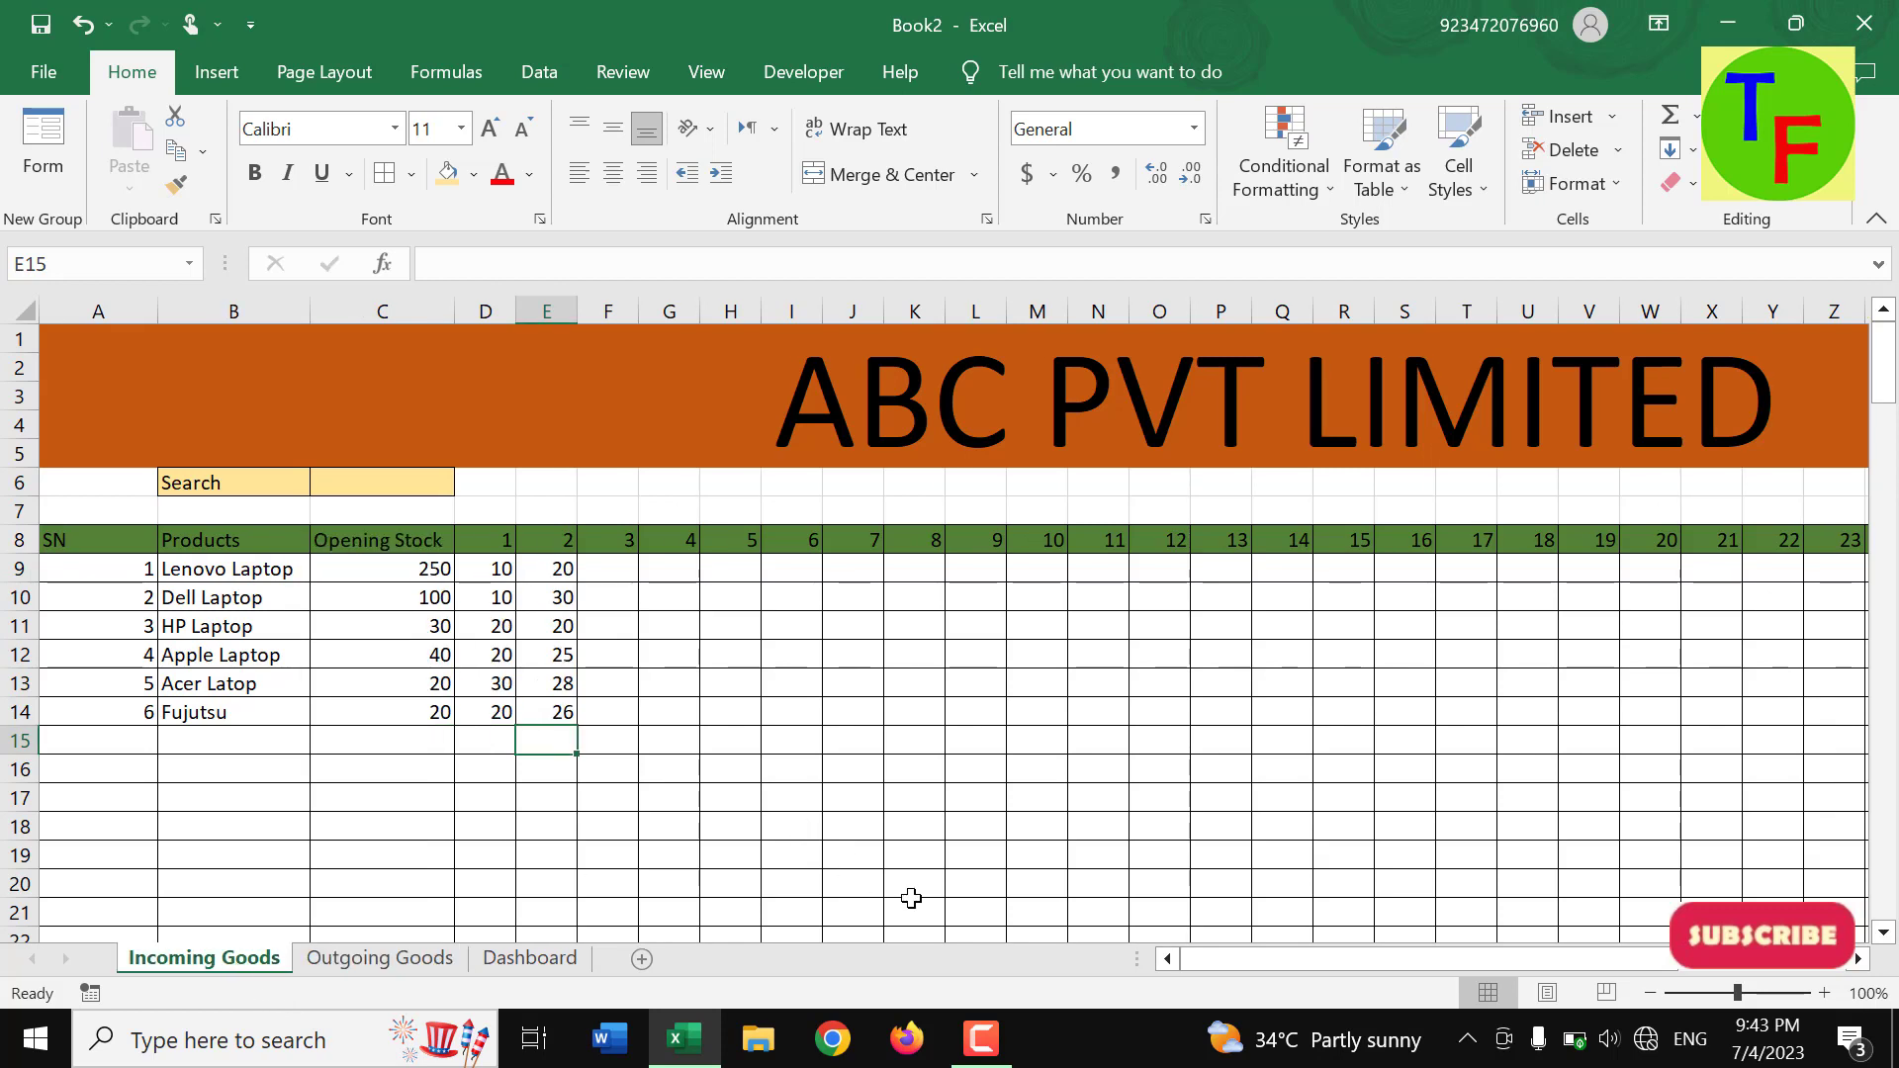
- Enter =SUM(C9:AH9) in AI9 to total Lenovo Laptop's incoming goods (280)
drag(1195, 958, 1375, 932)
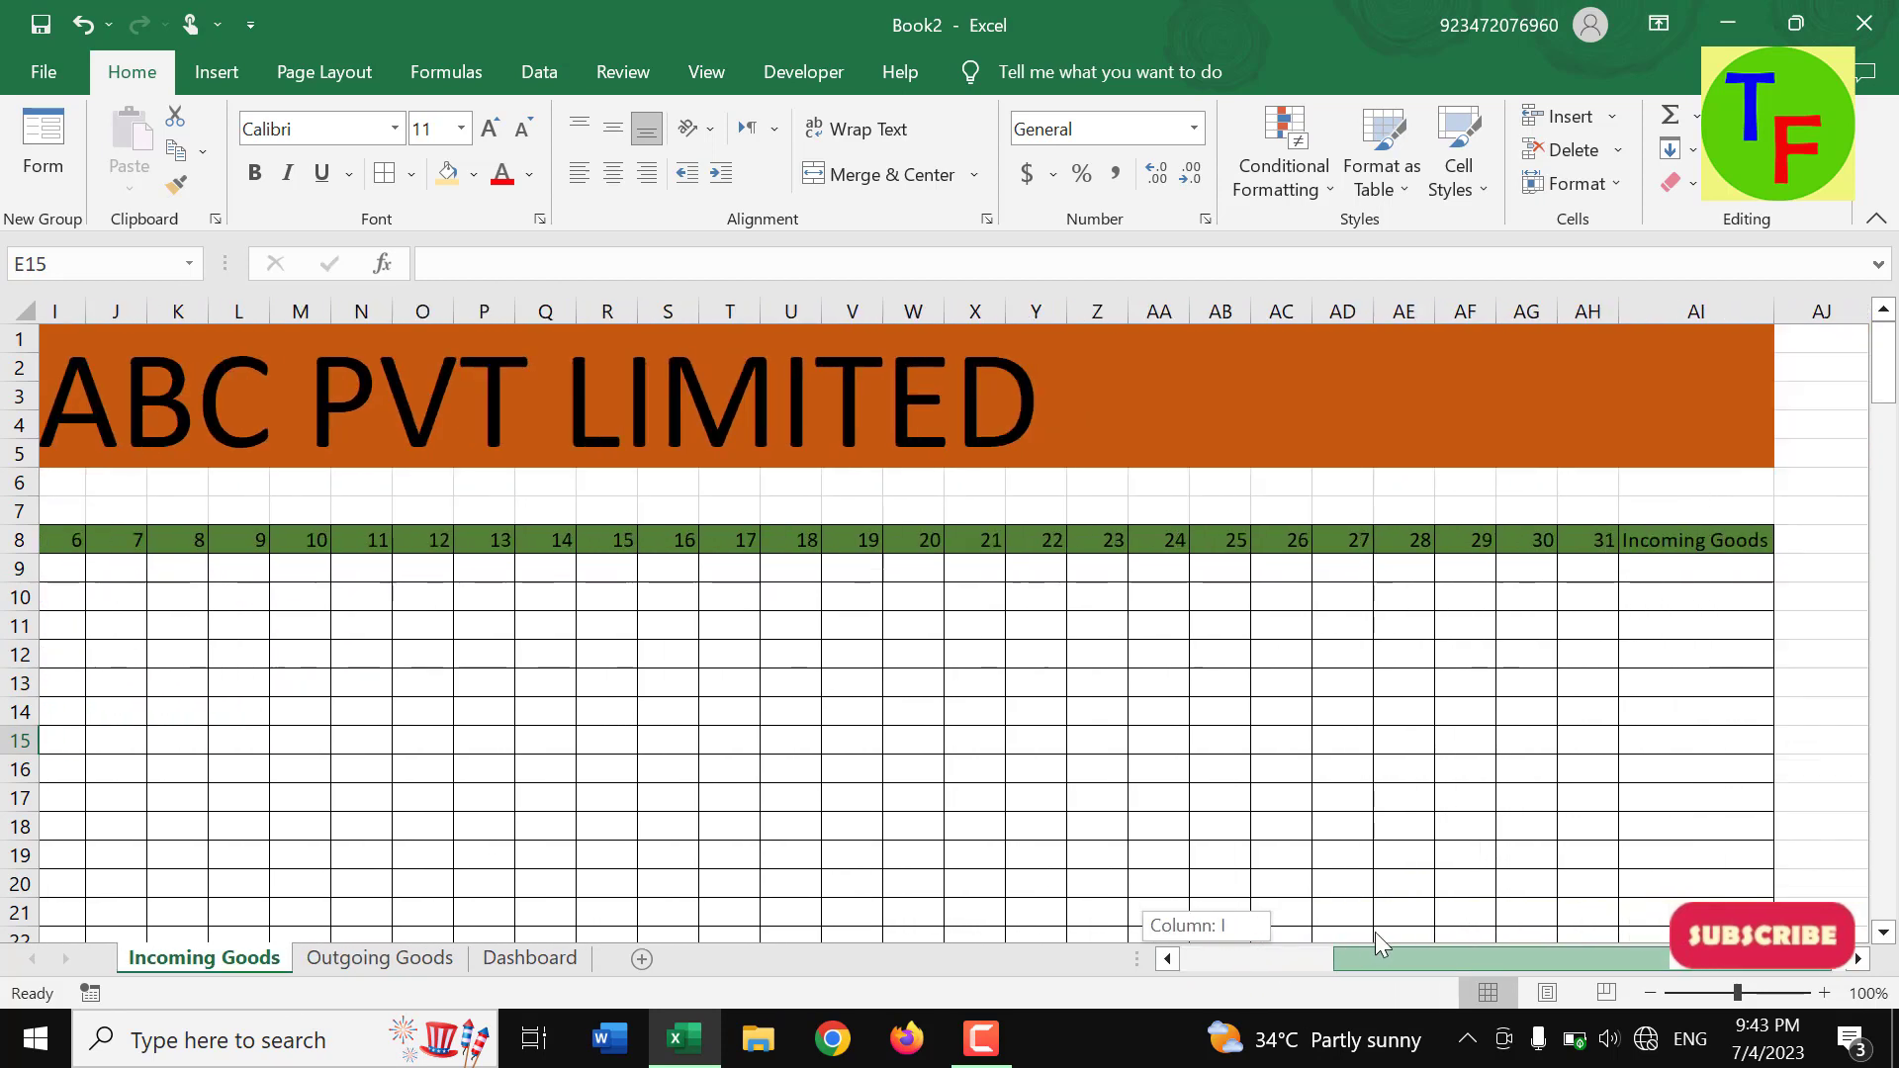
click(1633, 572)
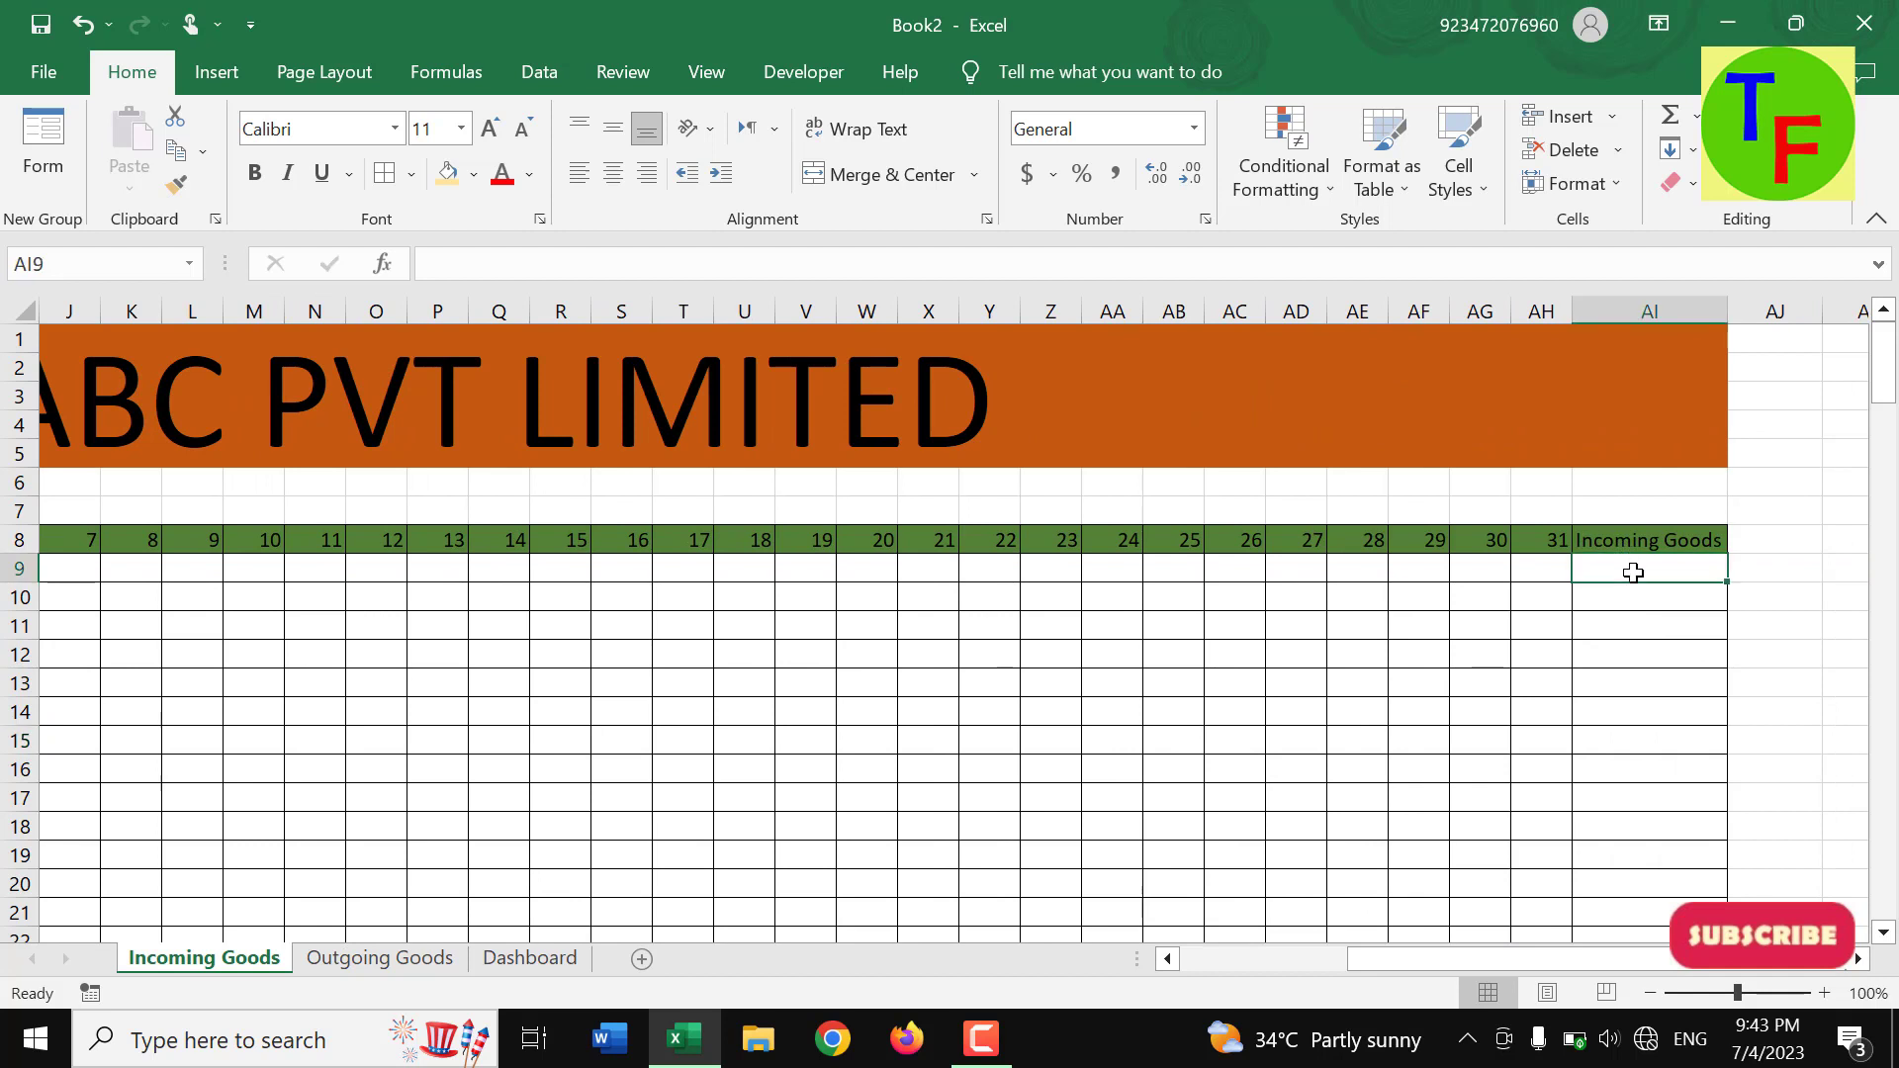
text(=sum()
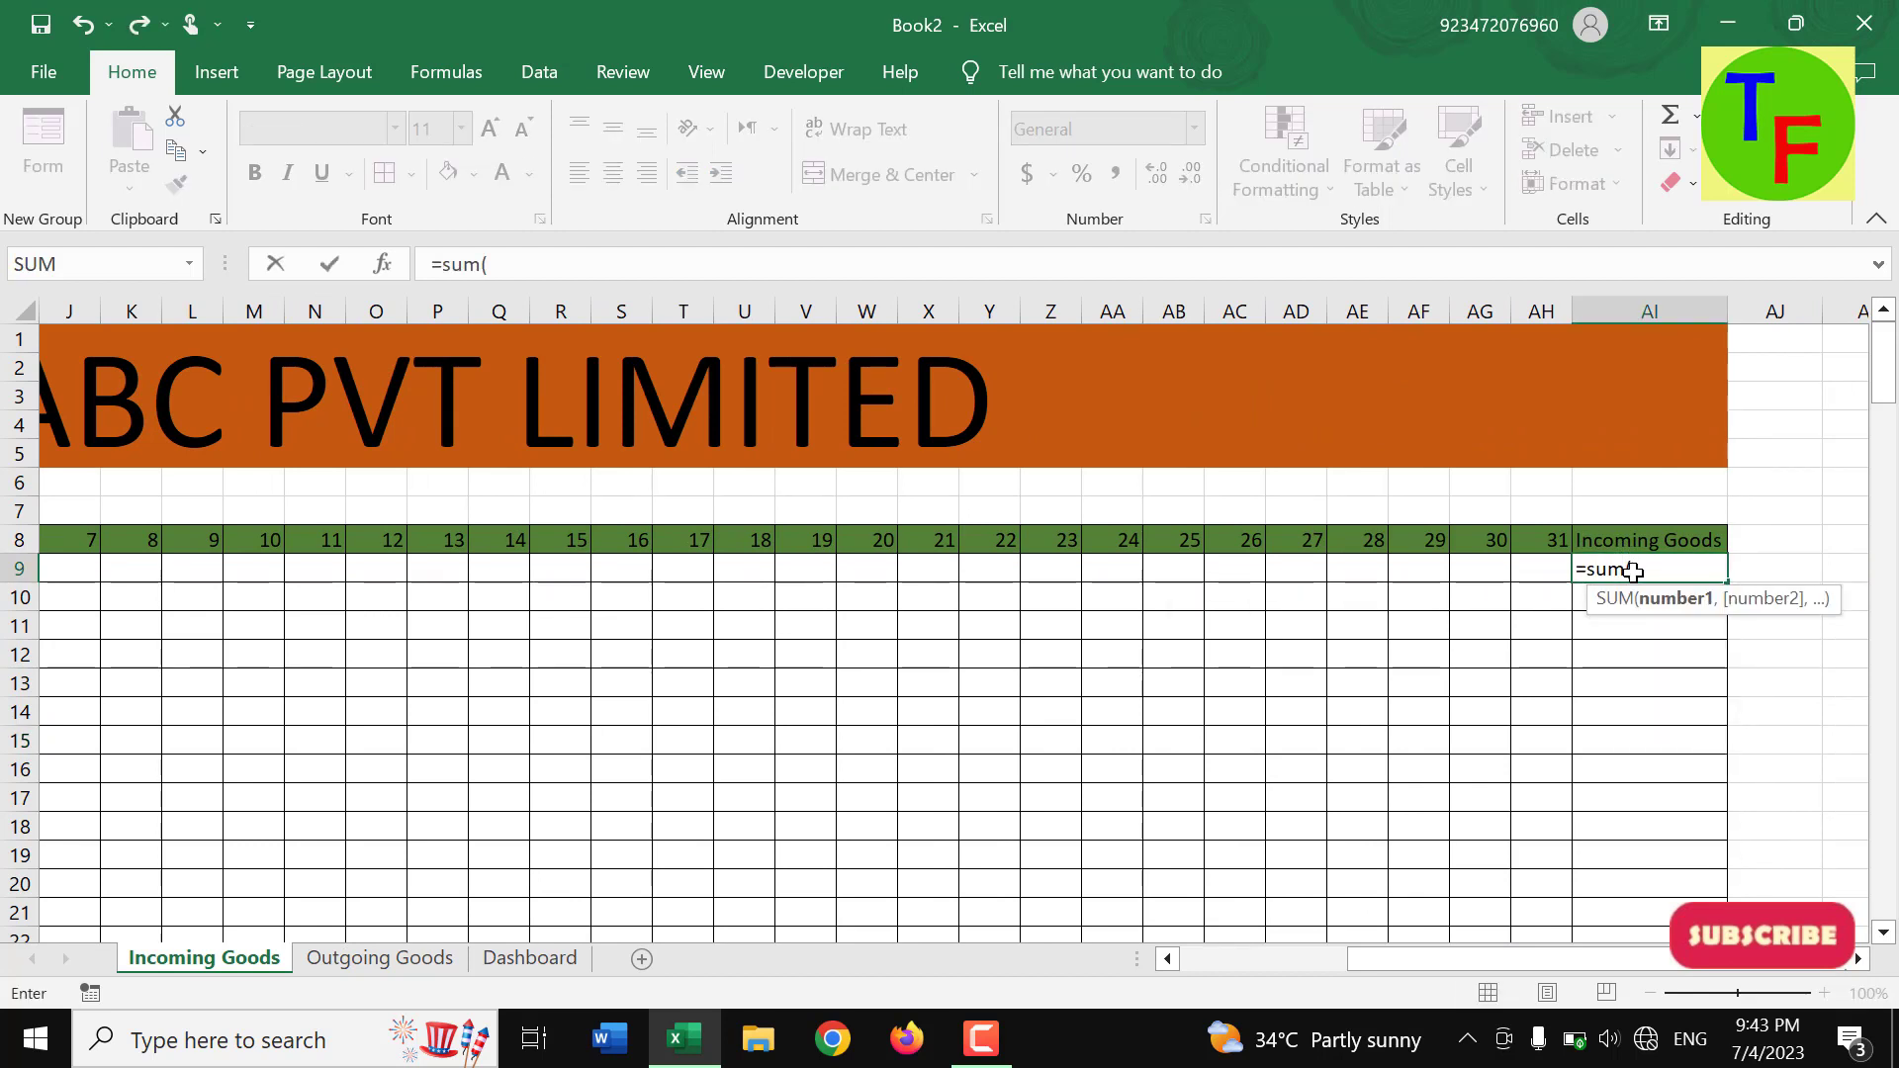
key(Left)
key(shift+Left)
key(shift+Left)
key(shift+Left)
key(shift+Left)
key(shift+Left)
key(shift+Left)
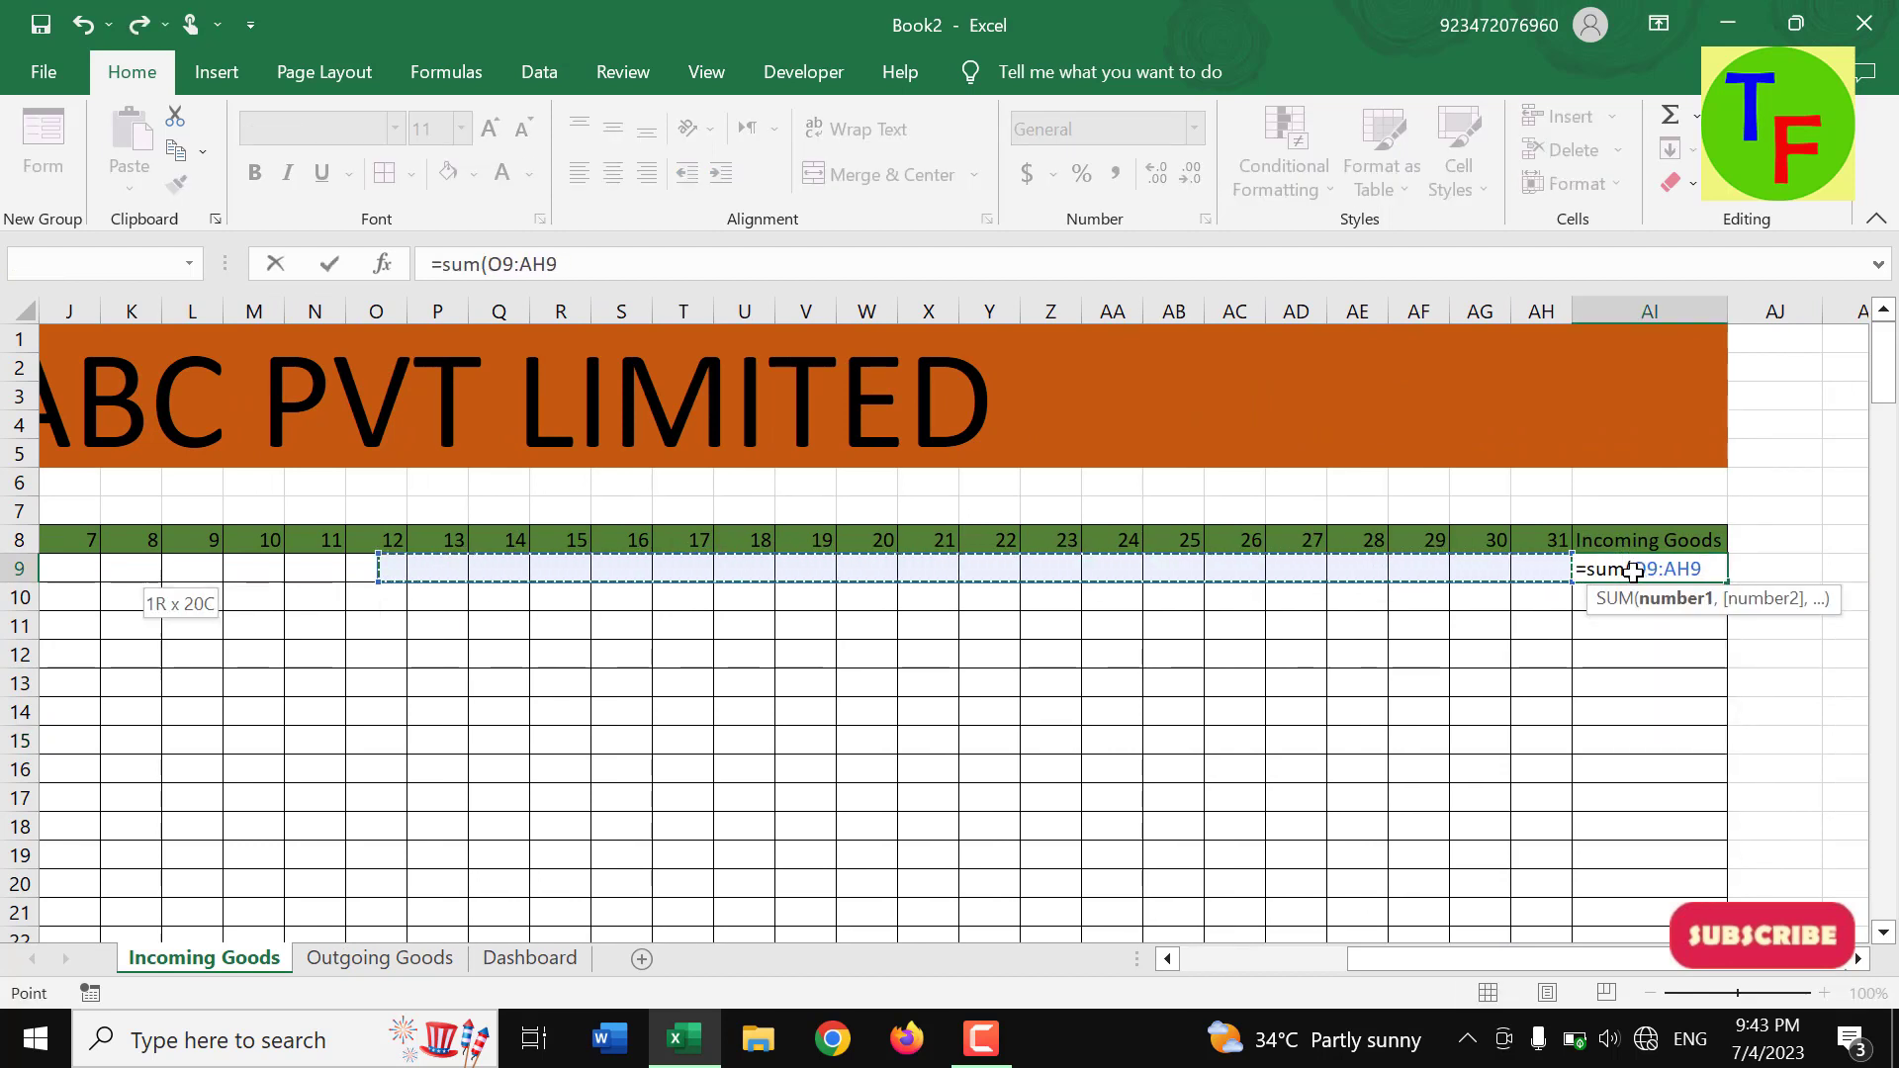
key(shift+Left)
key(shift+Left)
key(shift+Left)
key(shift+Left)
key(shift+Left)
key(shift+Left)
key(shift+Right)
key(shift+Right)
key(shift+Left)
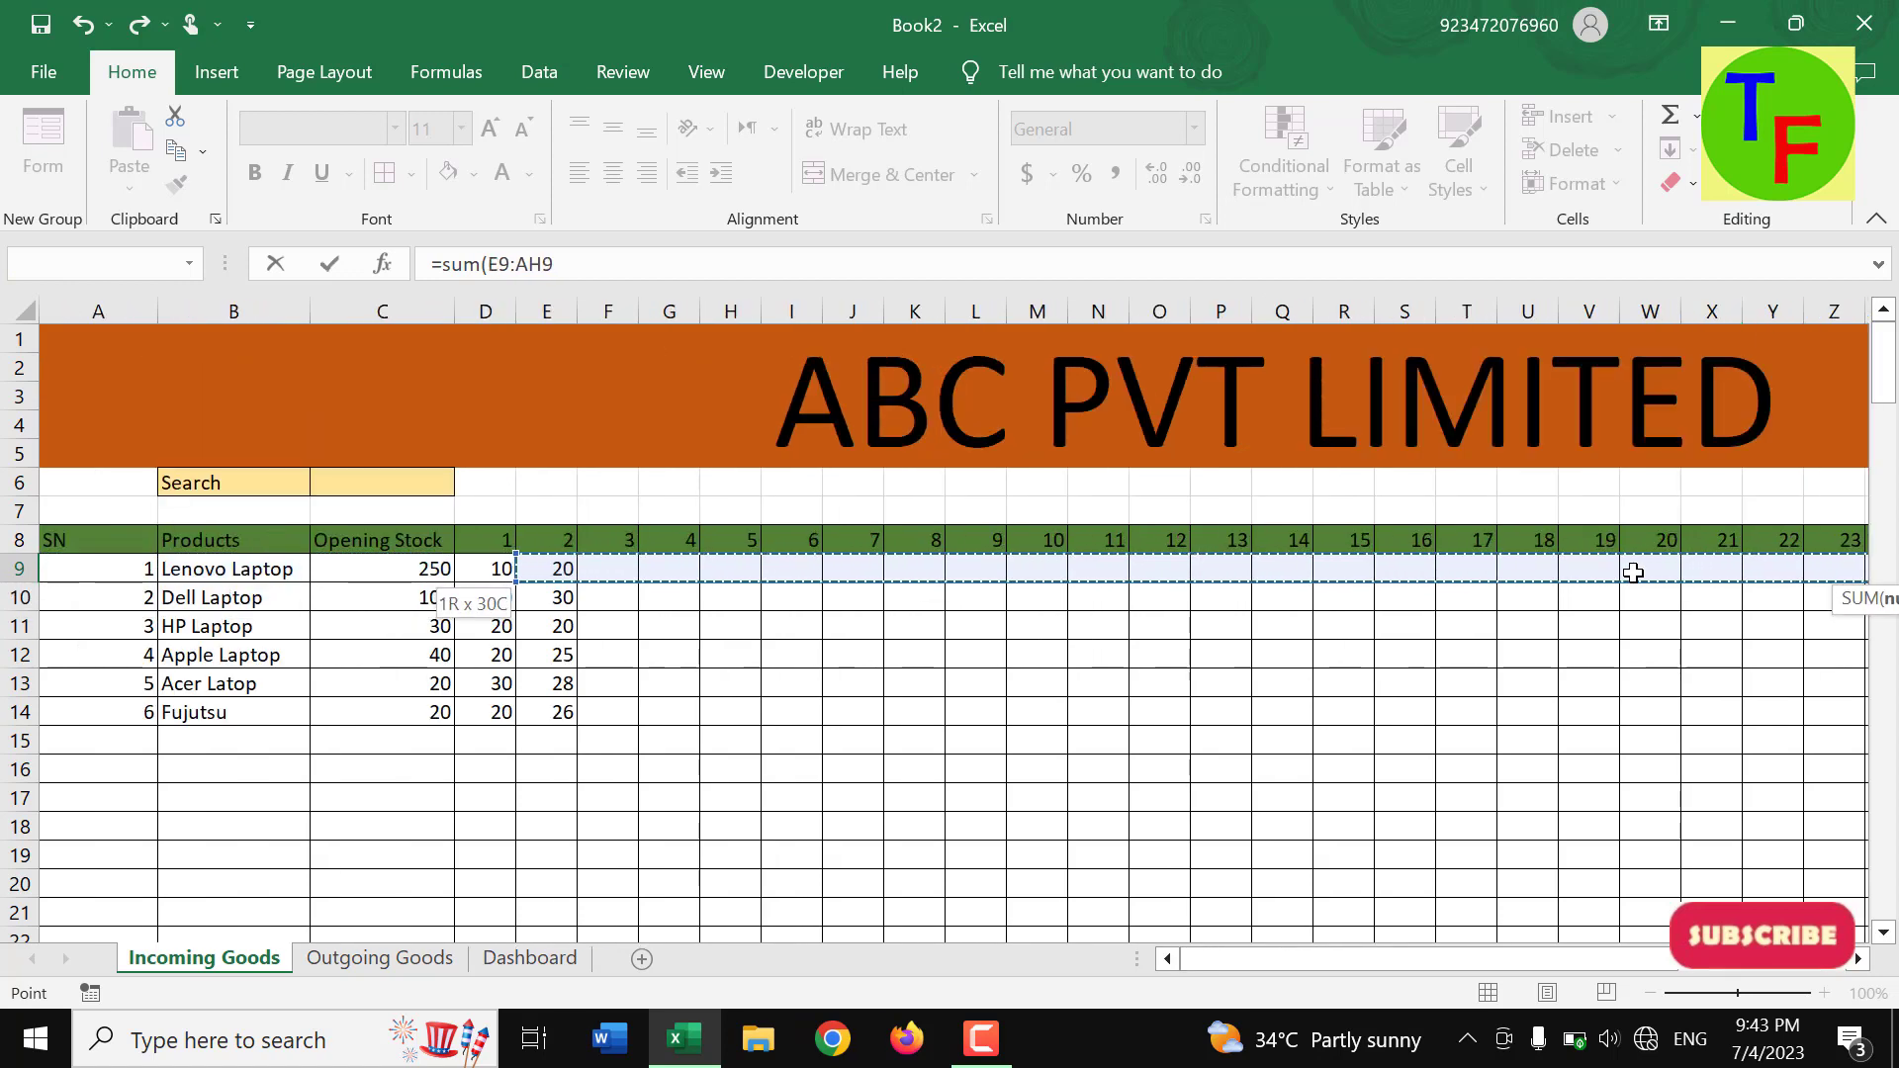
key(shift+Right)
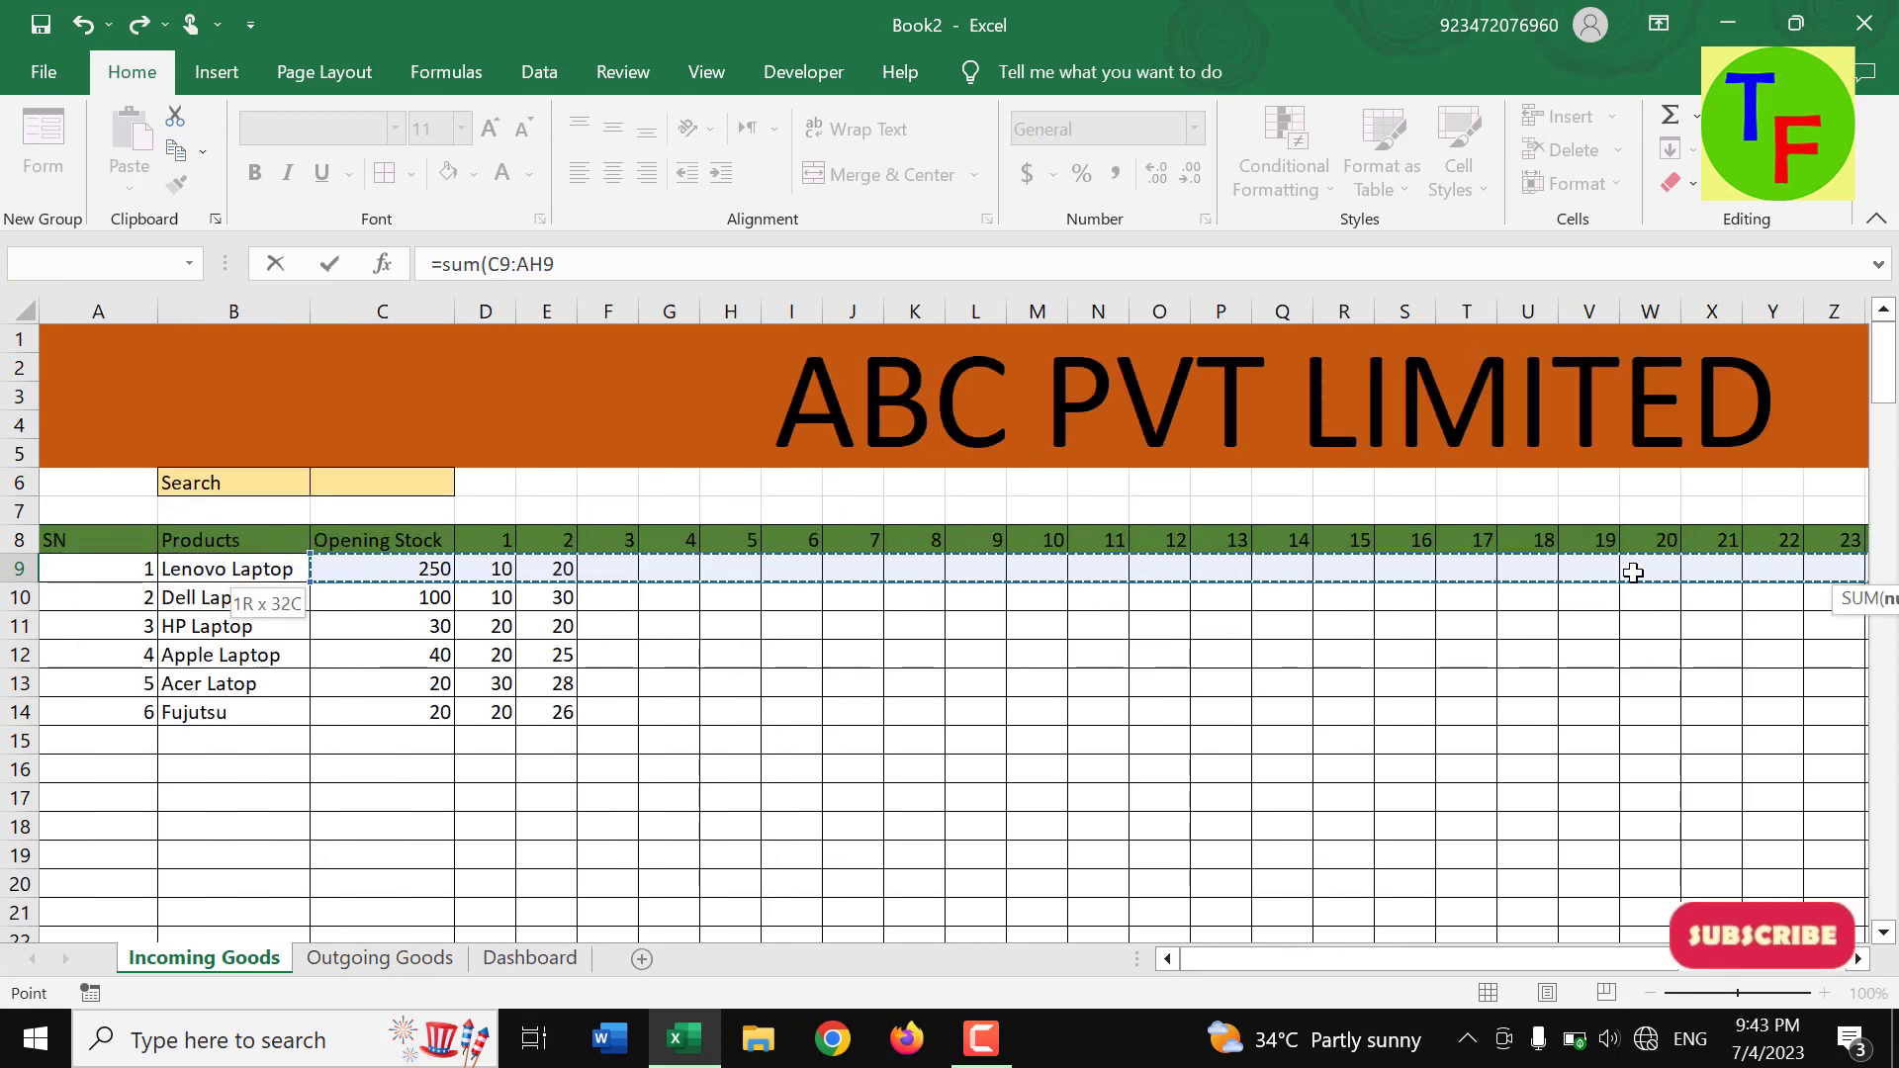
key(ctrl+Return)
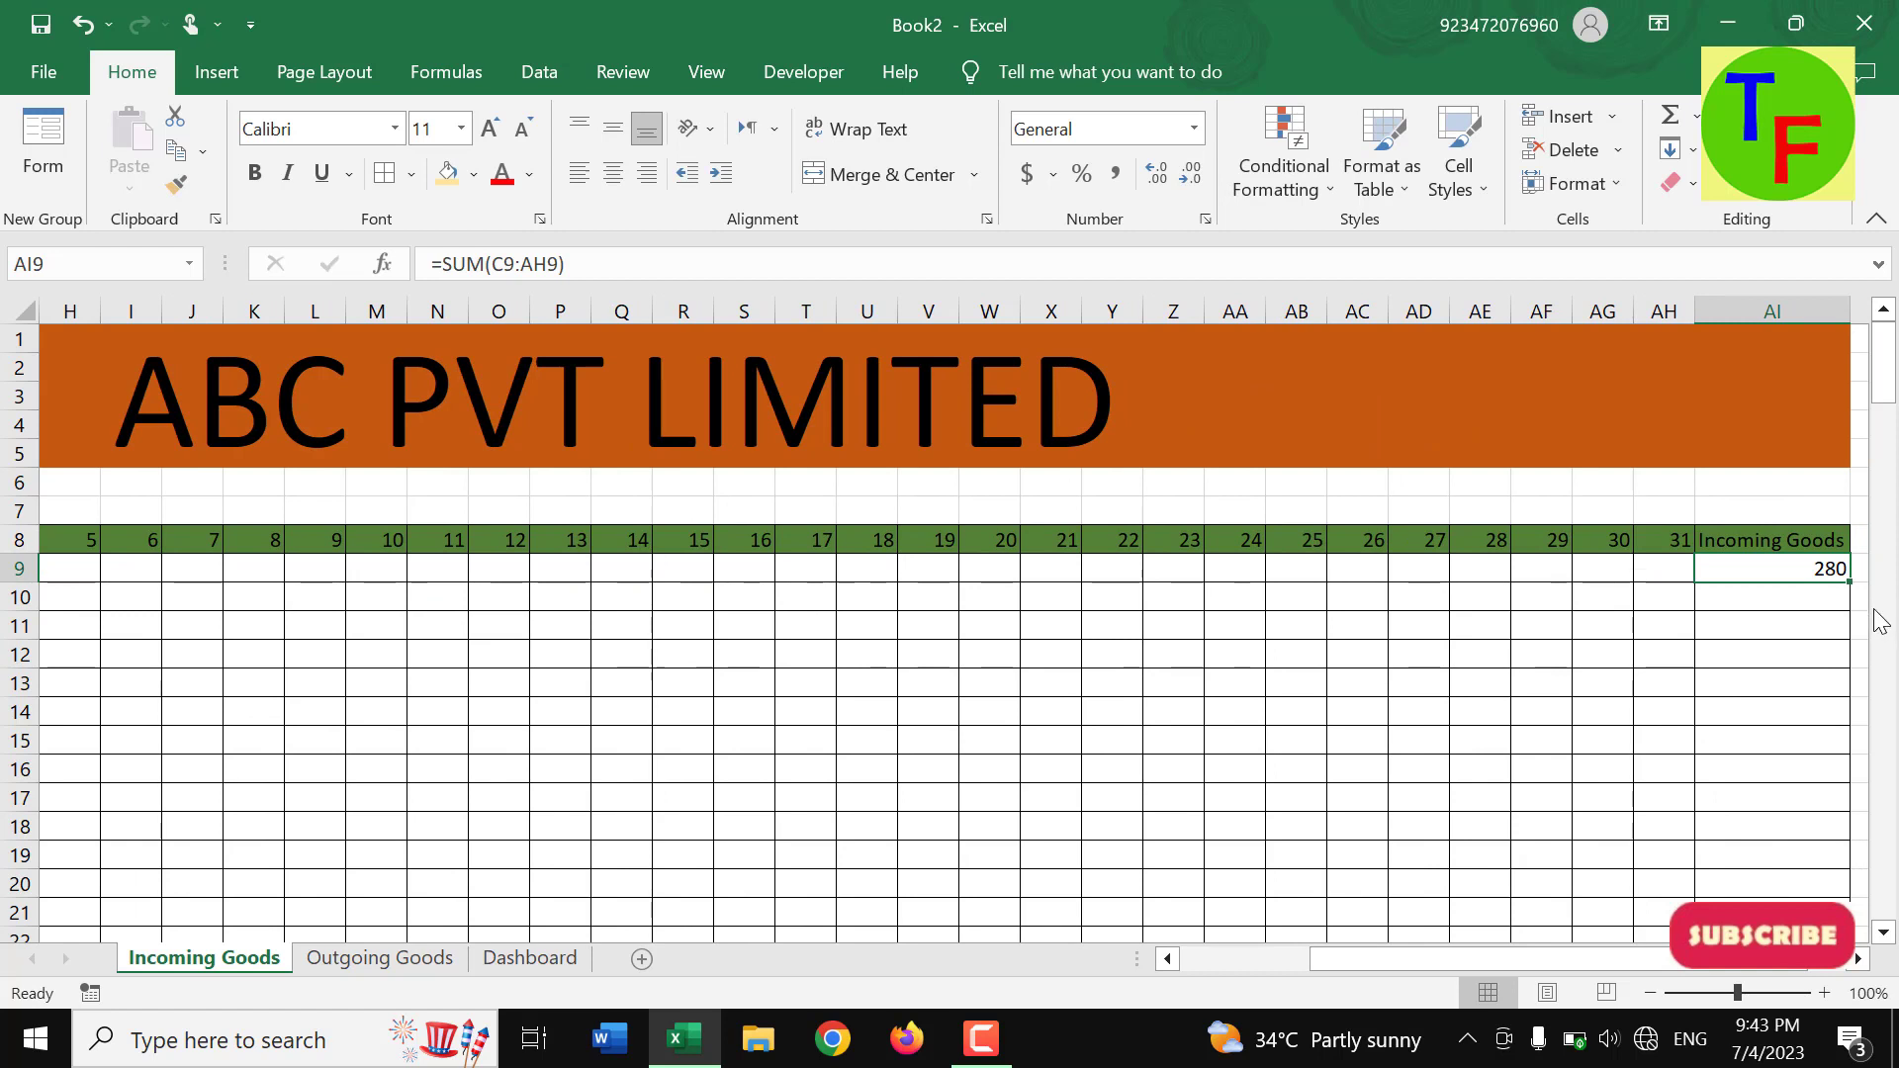
- Fill the incoming total formula down column AI for the remaining products
mouse_move(1849, 591)
mouse_down()
mouse_move(1829, 988)
mouse_move(1726, 794)
mouse_up()
scroll(1600, 692, up, 13)
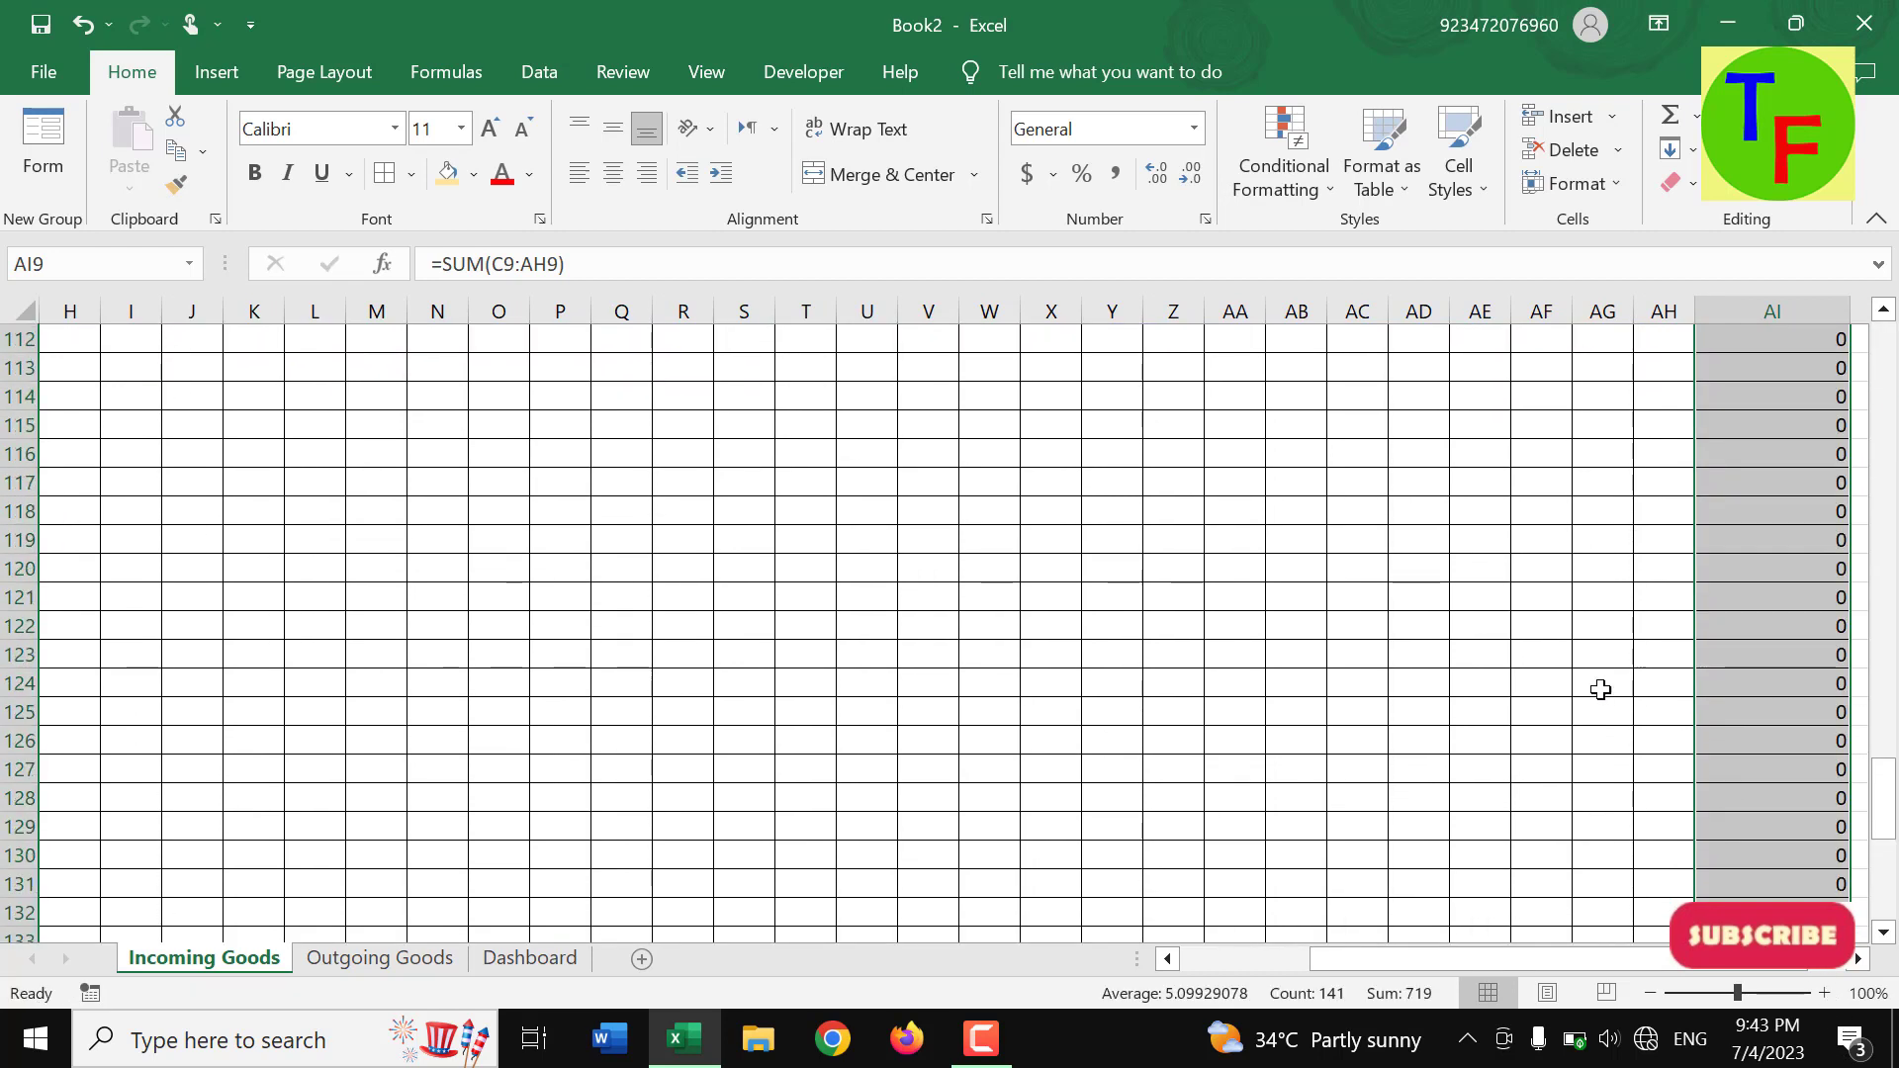
scroll(1592, 708, up, 5)
scroll(1589, 706, up, 9)
scroll(1588, 707, up, 9)
scroll(1588, 706, up, 12)
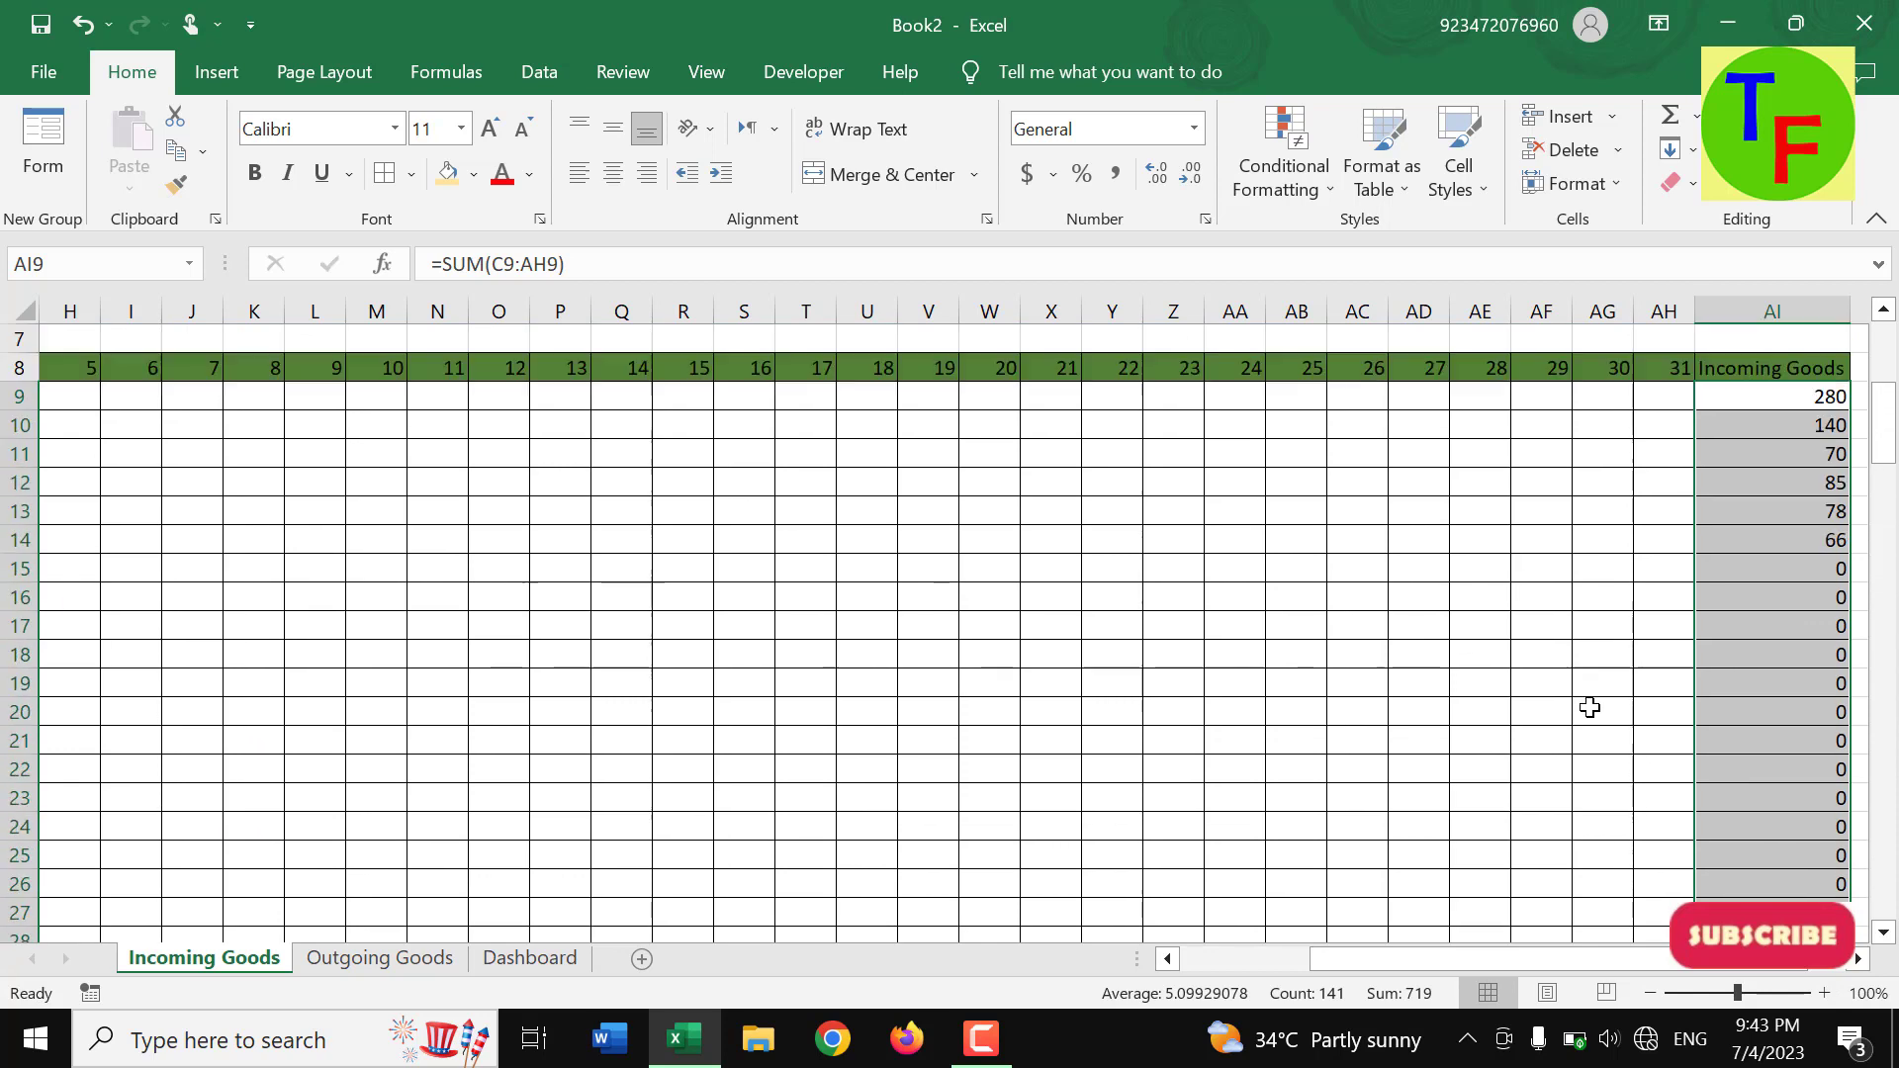
scroll(1589, 706, up, 2)
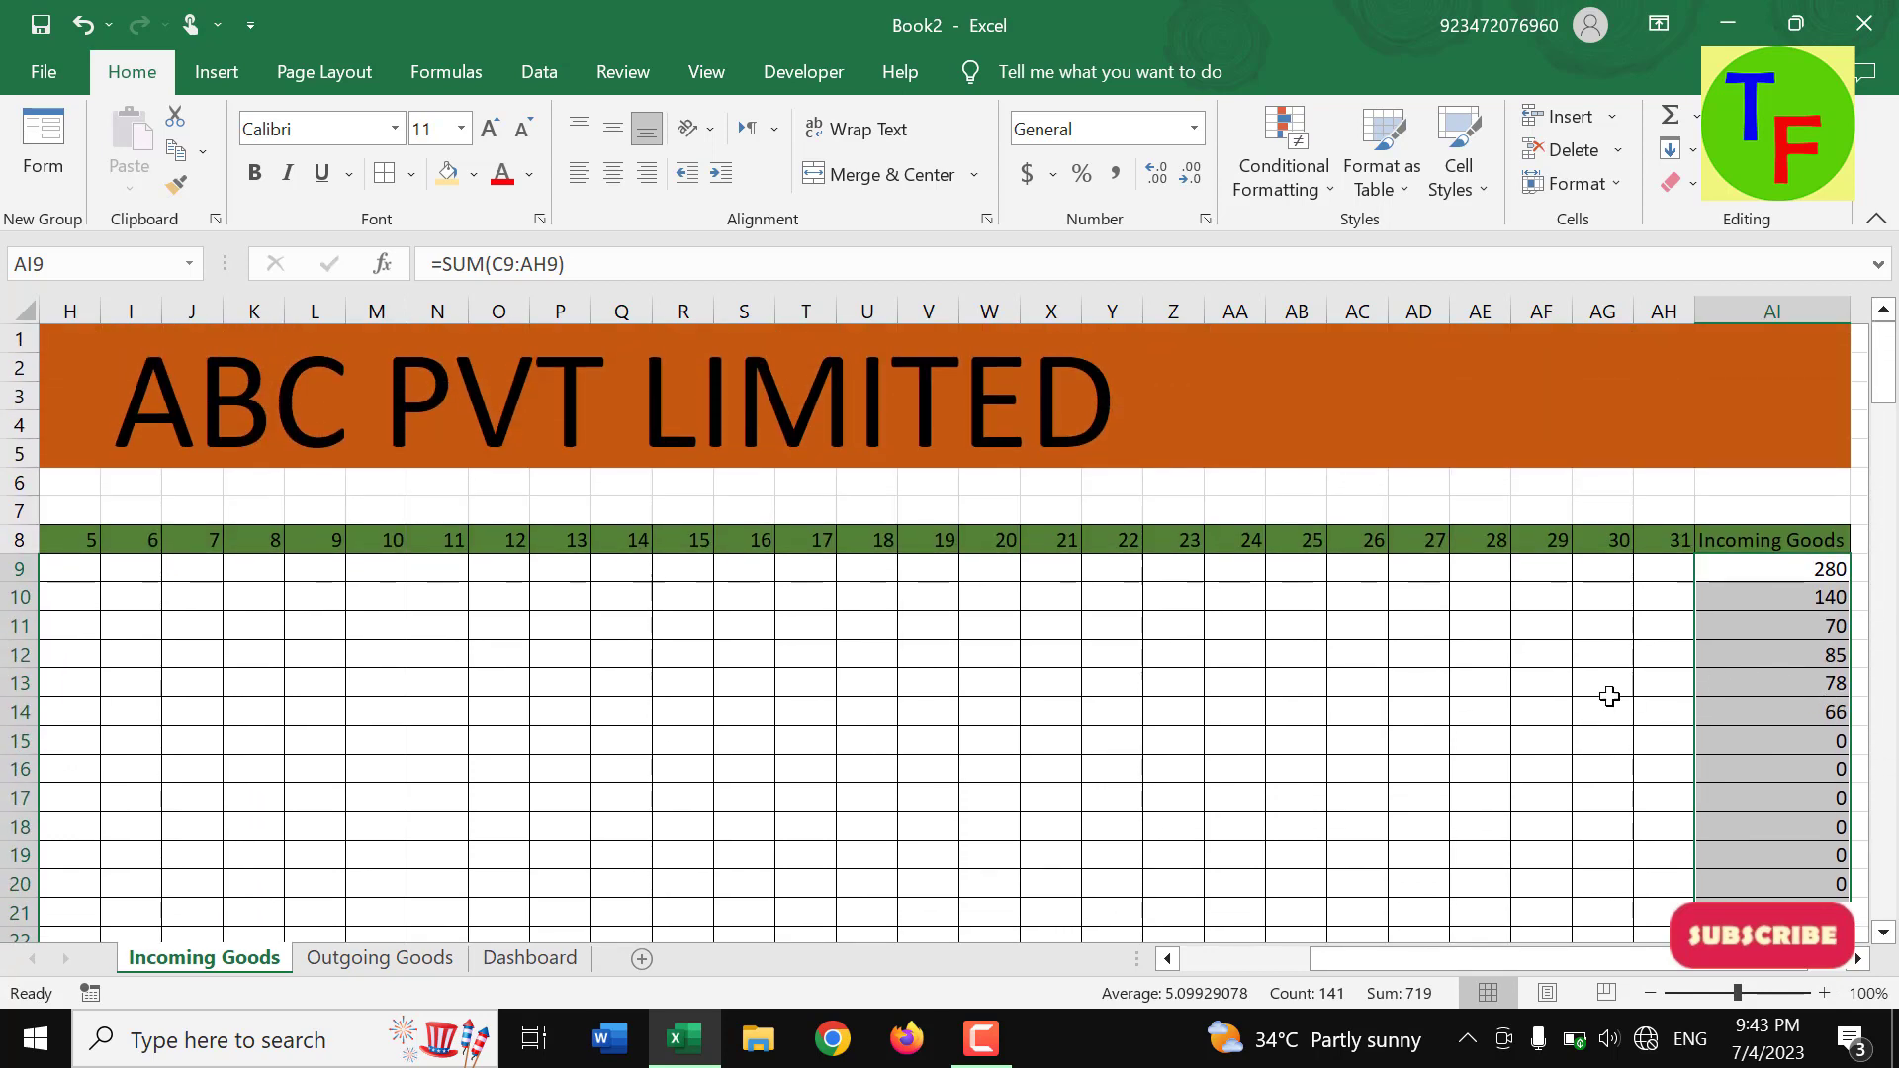
drag(1593, 959, 1464, 1036)
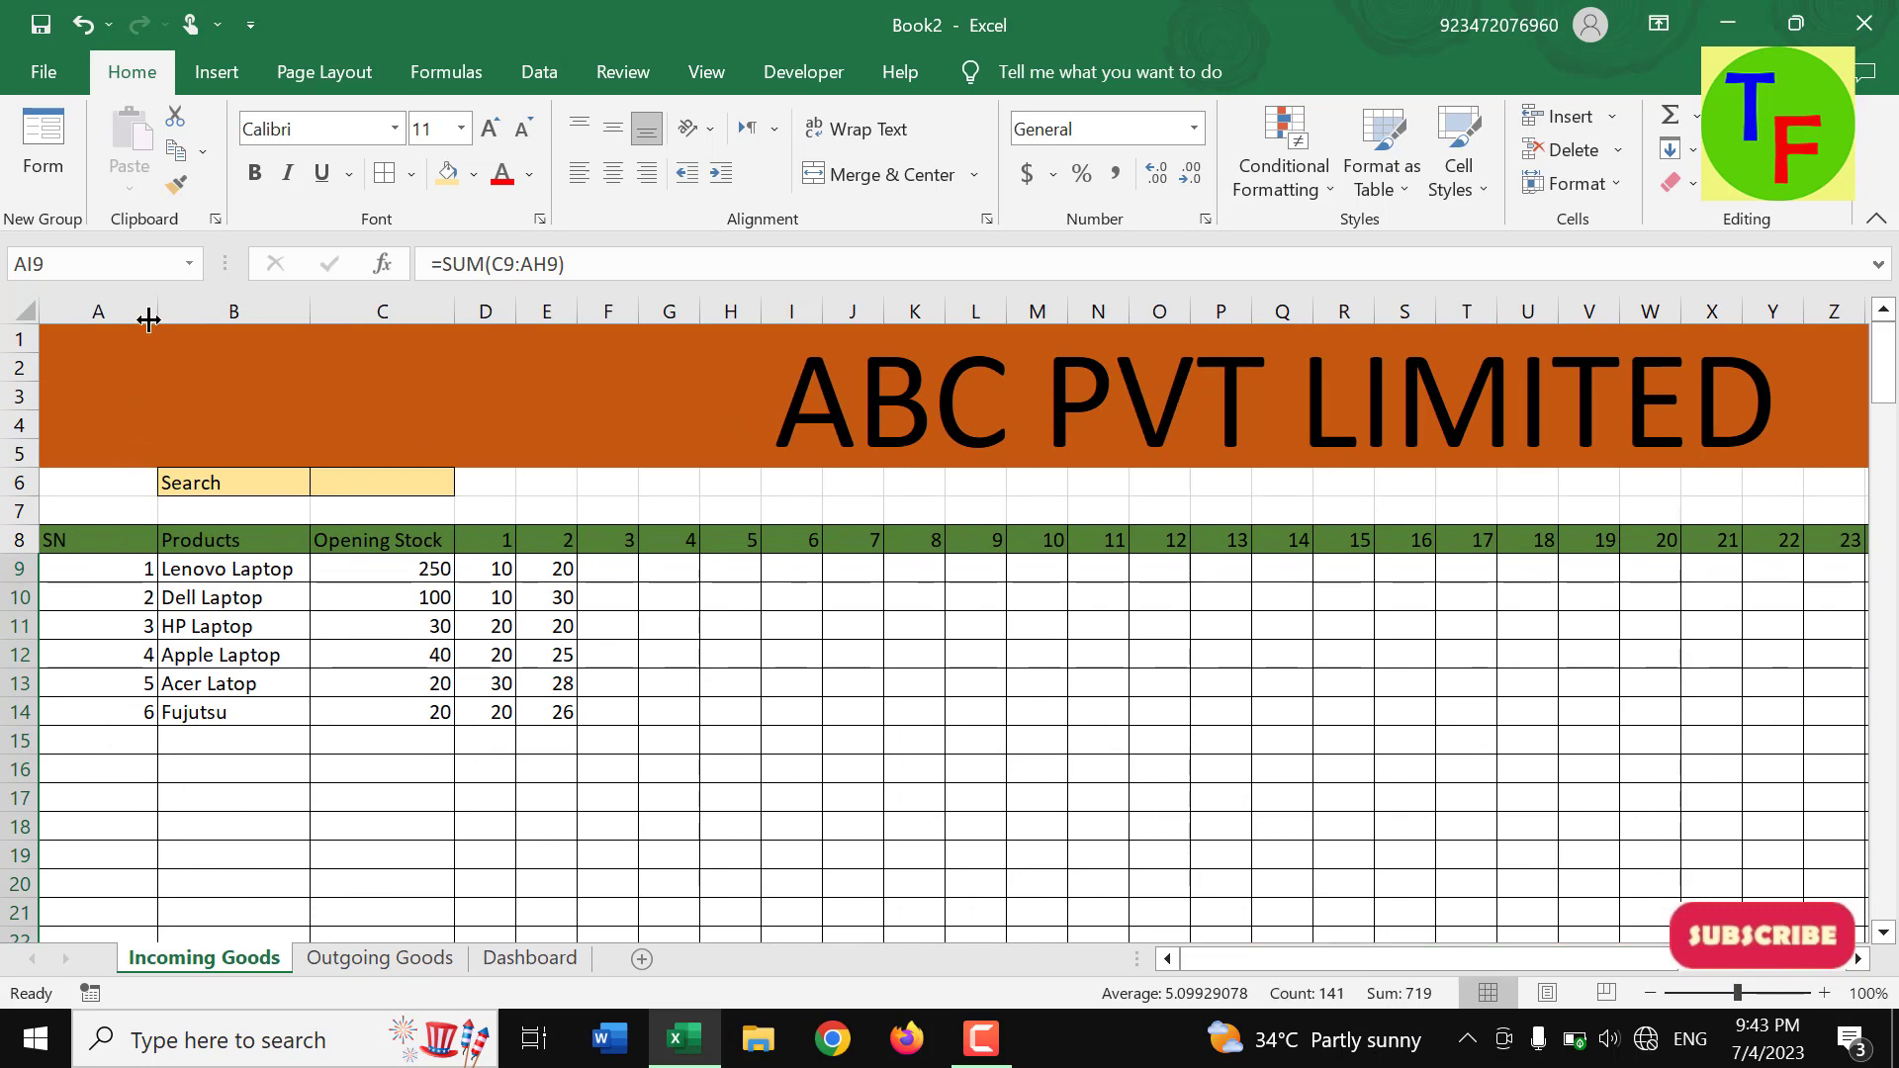
- Enter =SUM(D9:AH9) in Outgoing Goods AI9 to total Lenovo Laptop's outgoing quantity (22)
drag(157, 315, 96, 331)
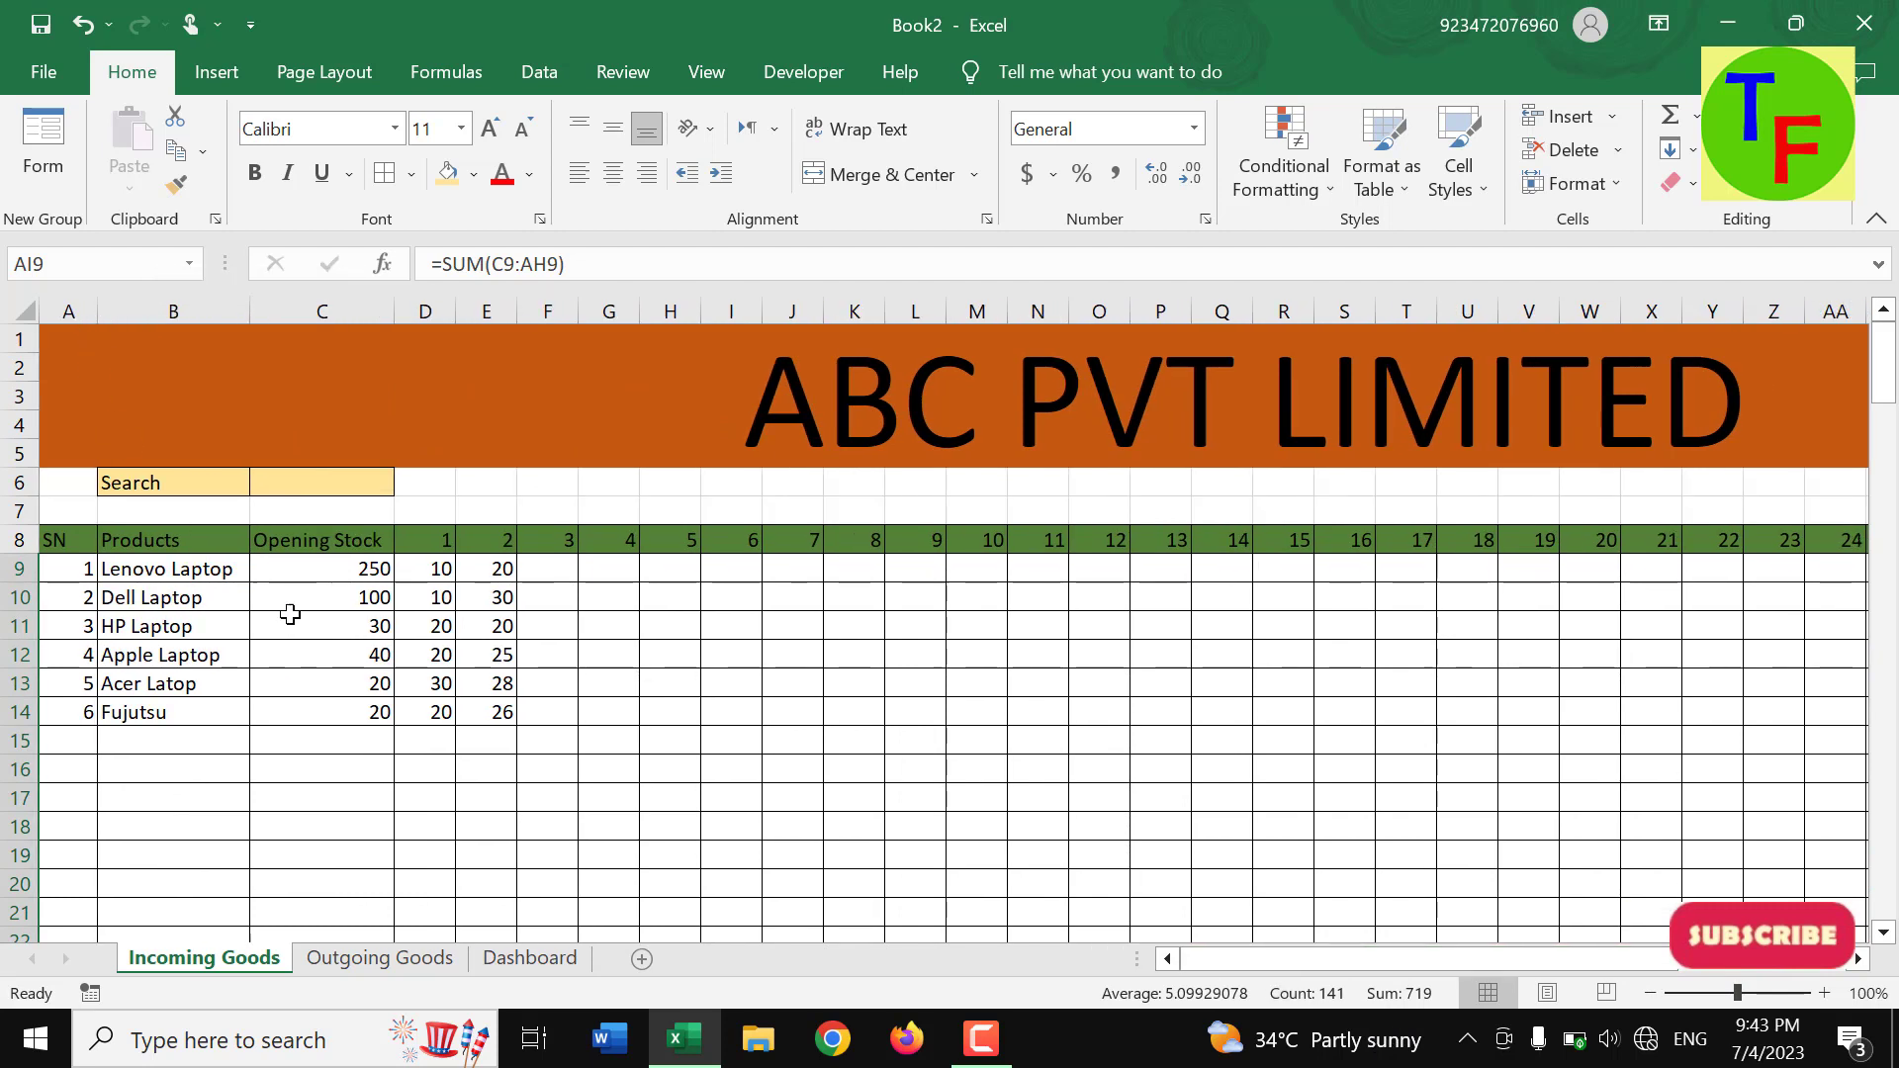
click(358, 958)
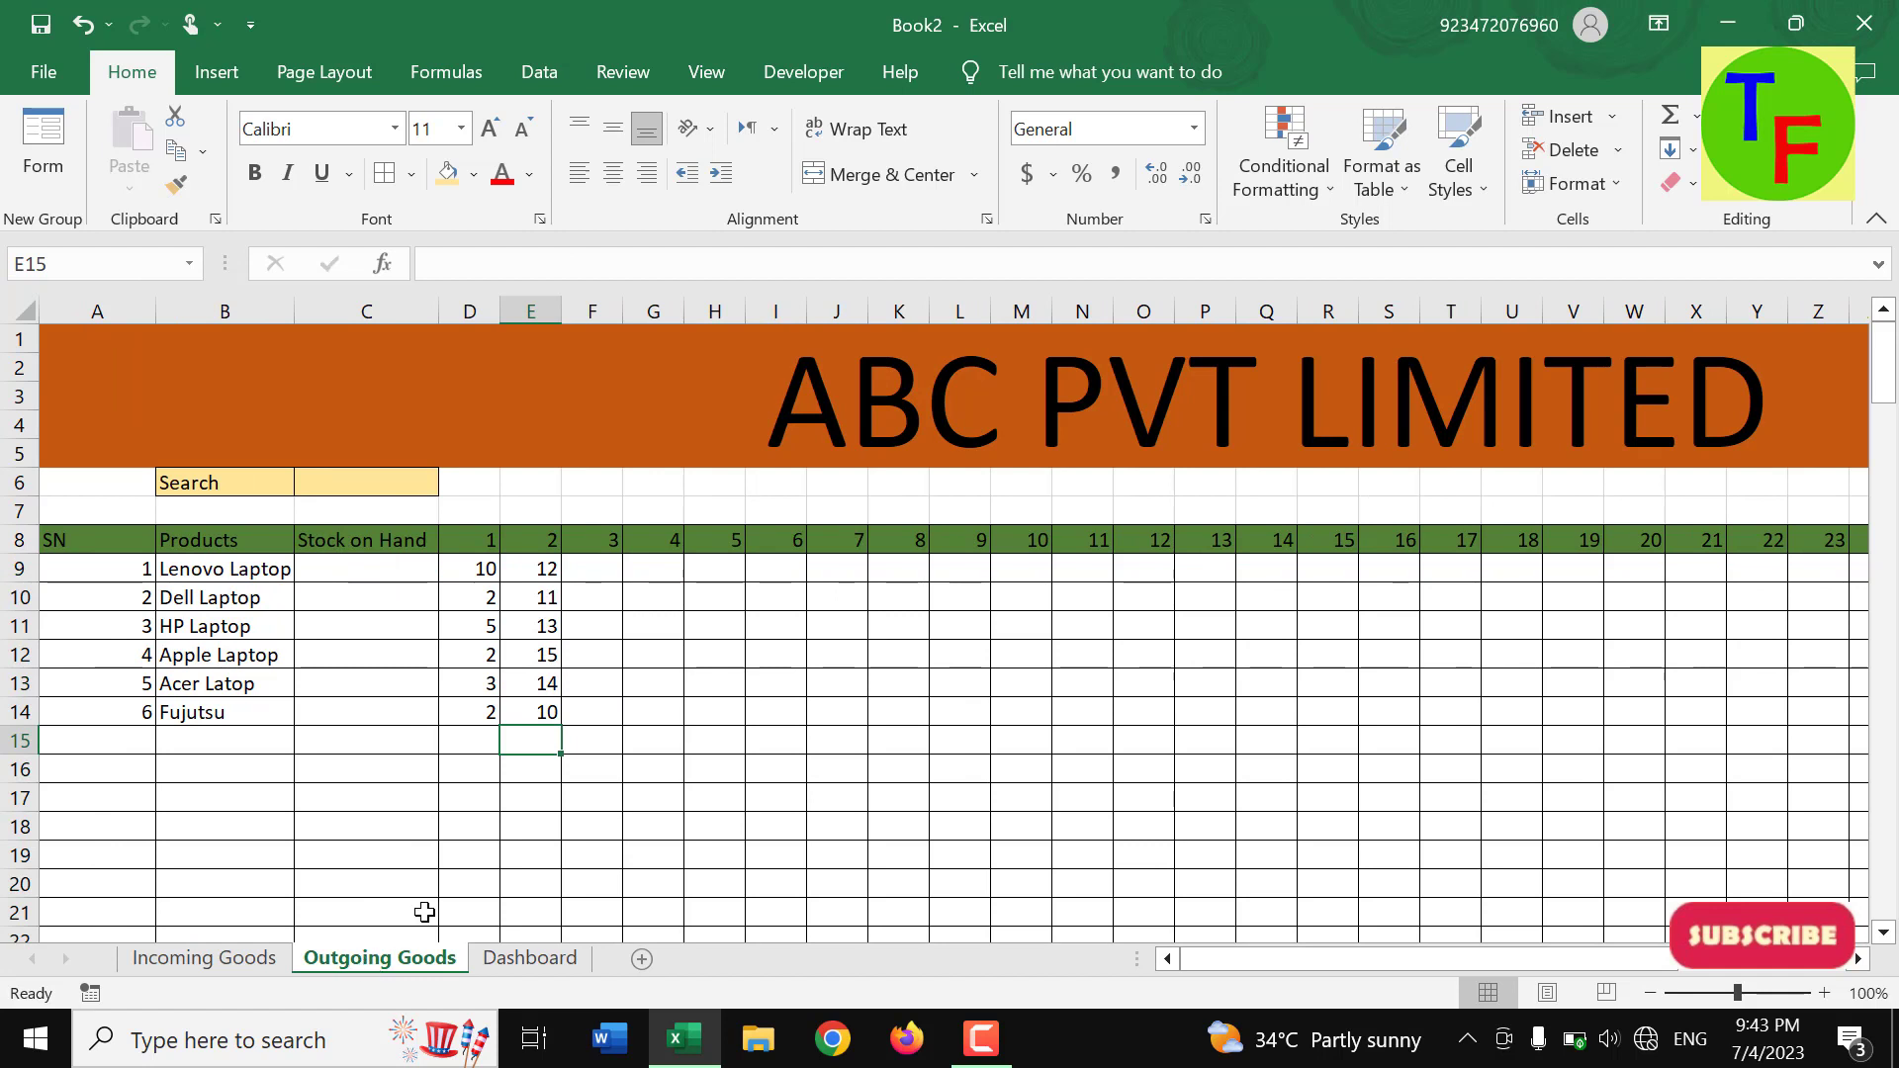
click(1817, 608)
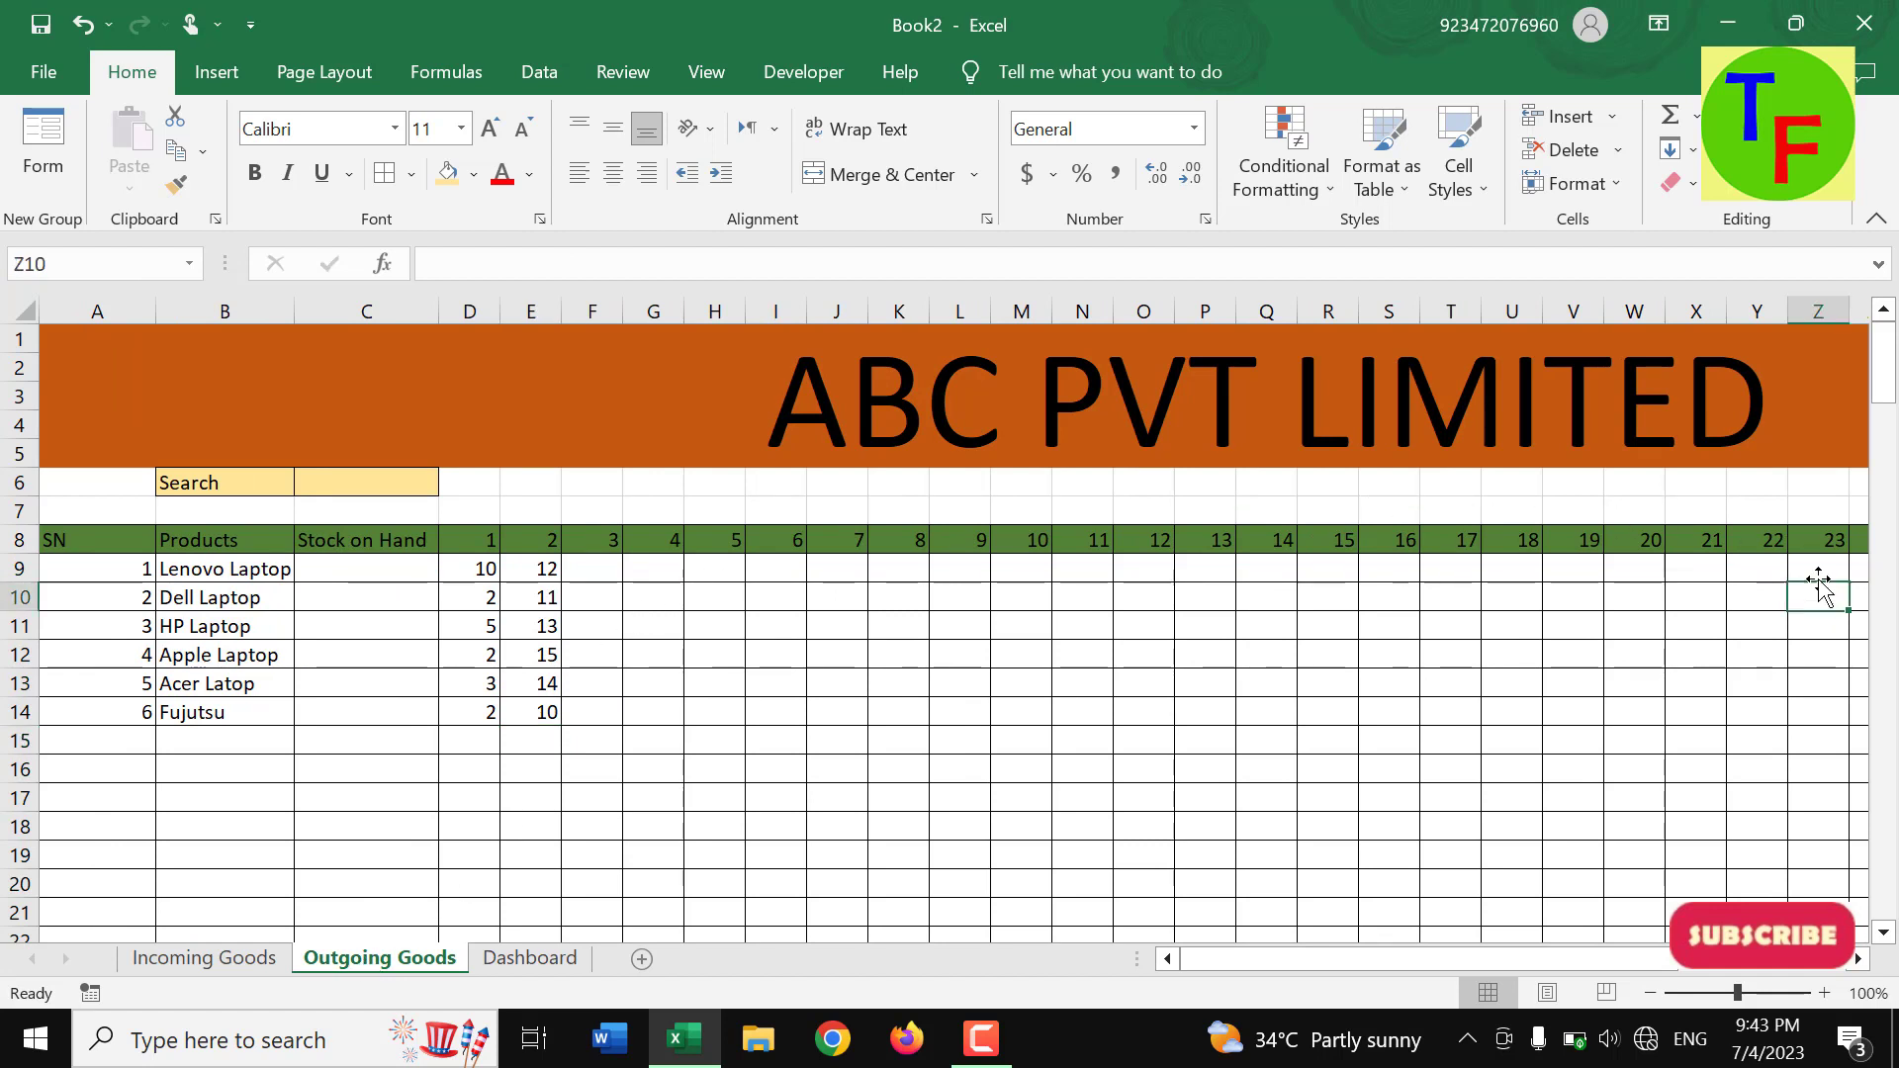
click(1818, 574)
key(Right)
key(Right)
key(Right)
key(Right)
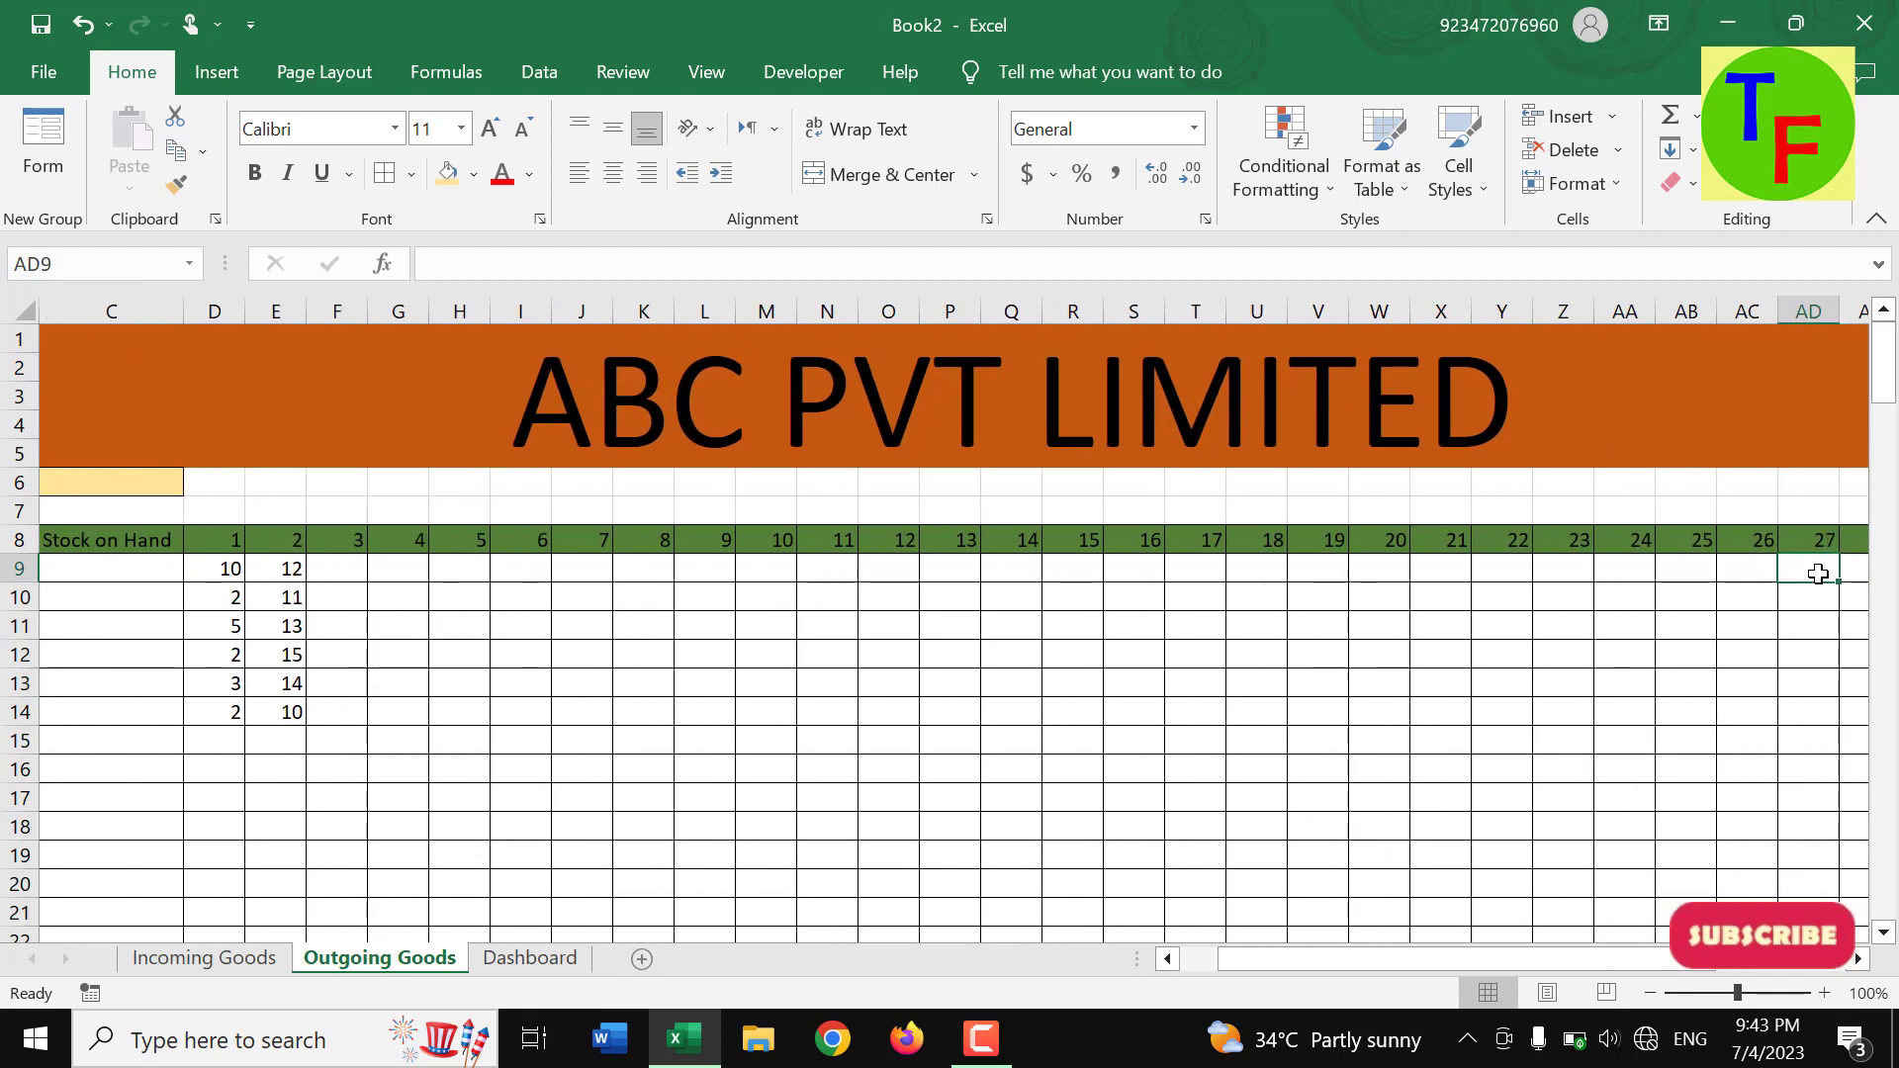
key(Right)
key(Right)
key(Right)
key(Right)
key(Right)
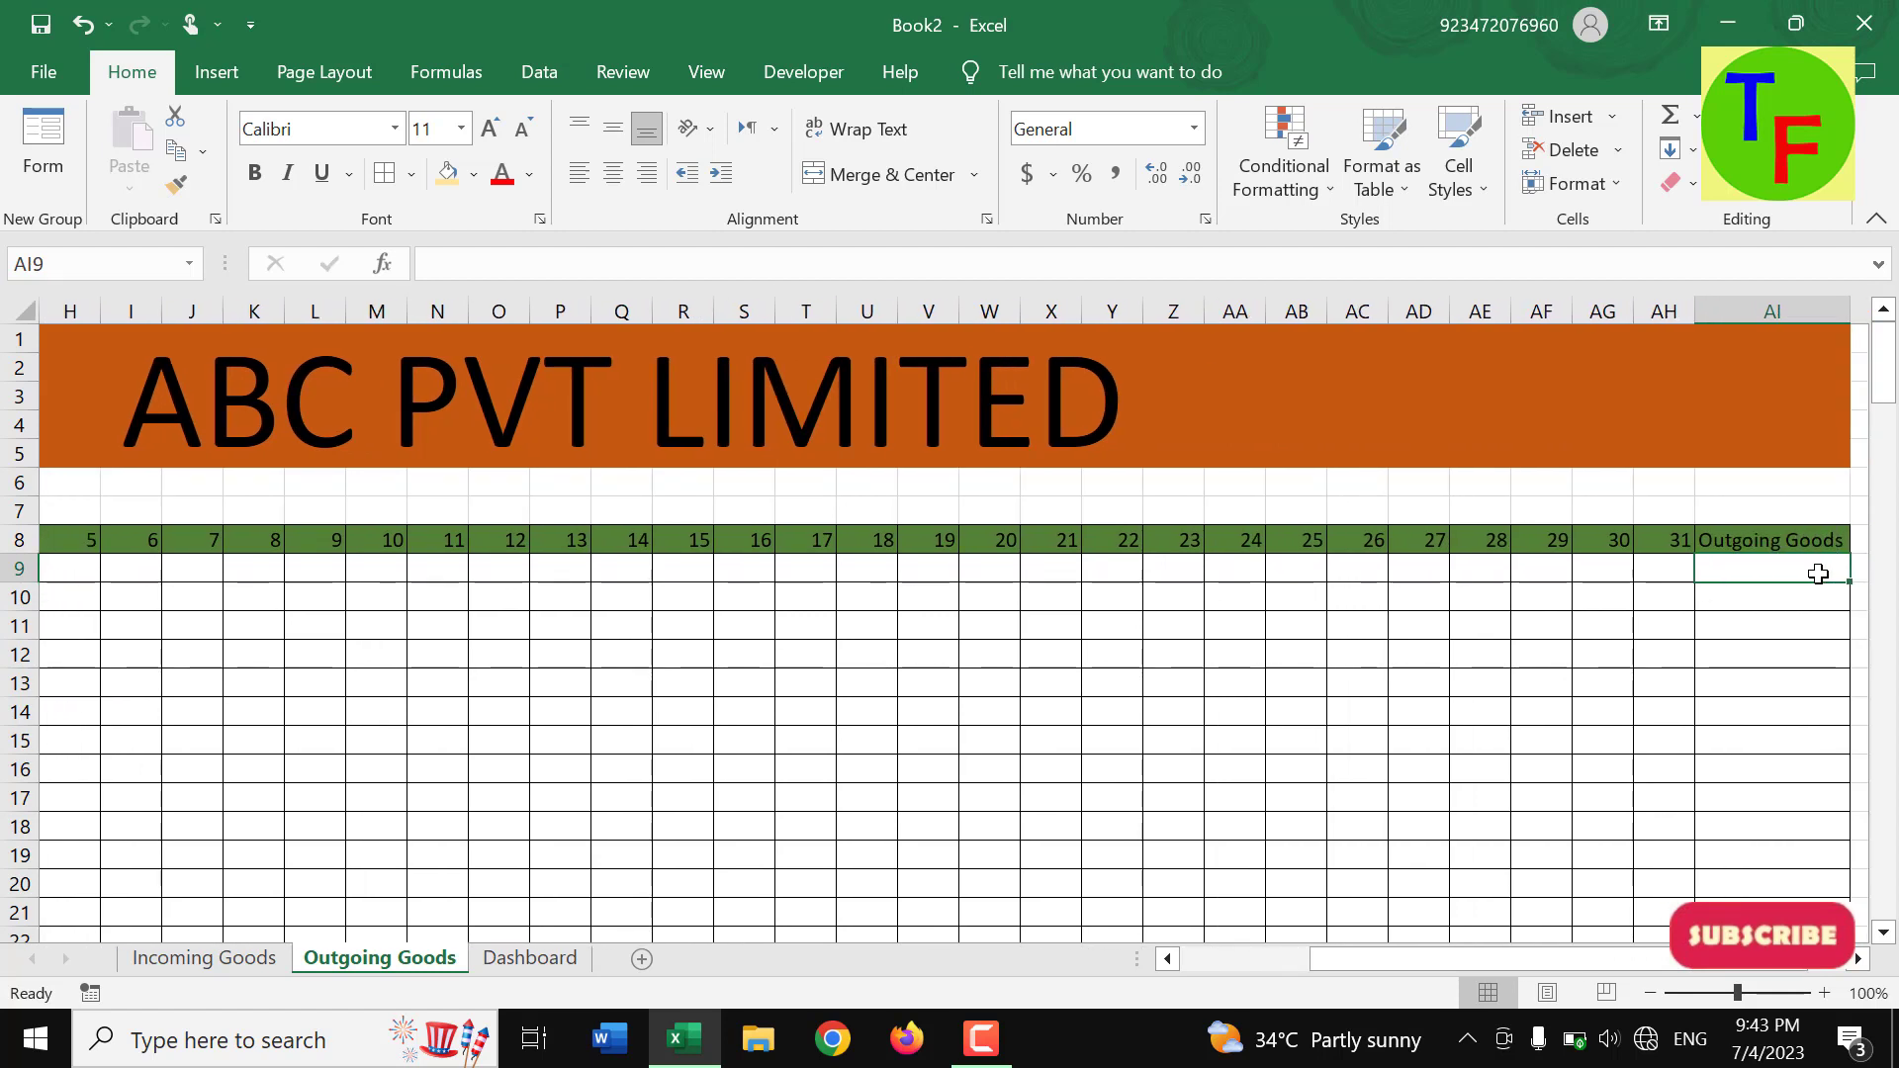
text(=sum()
key(Left)
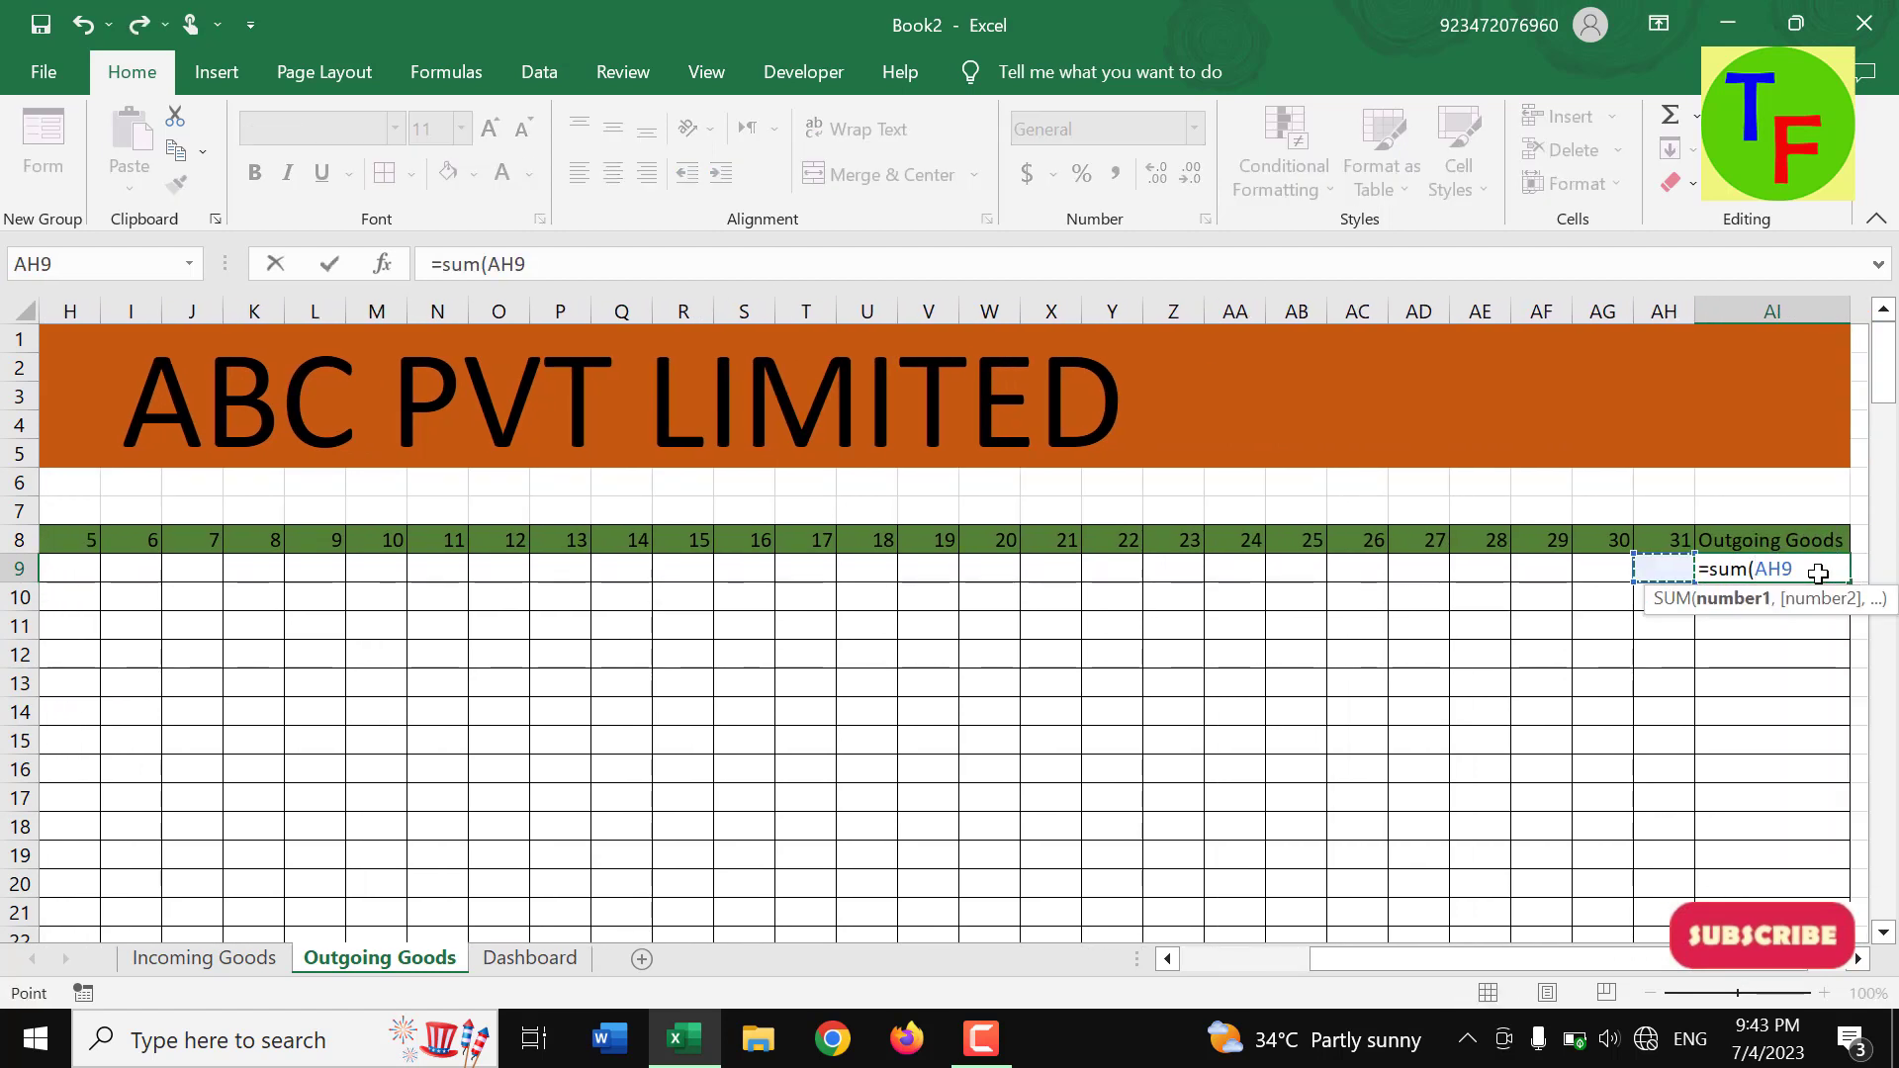
key(shift+Left)
key(shift+Left)
key(shift+Left)
key(shift+Left)
key(shift+Left)
key(shift+Left)
key(shift+Left)
key(shift+Left)
key(shift+Left)
key(shift+Left)
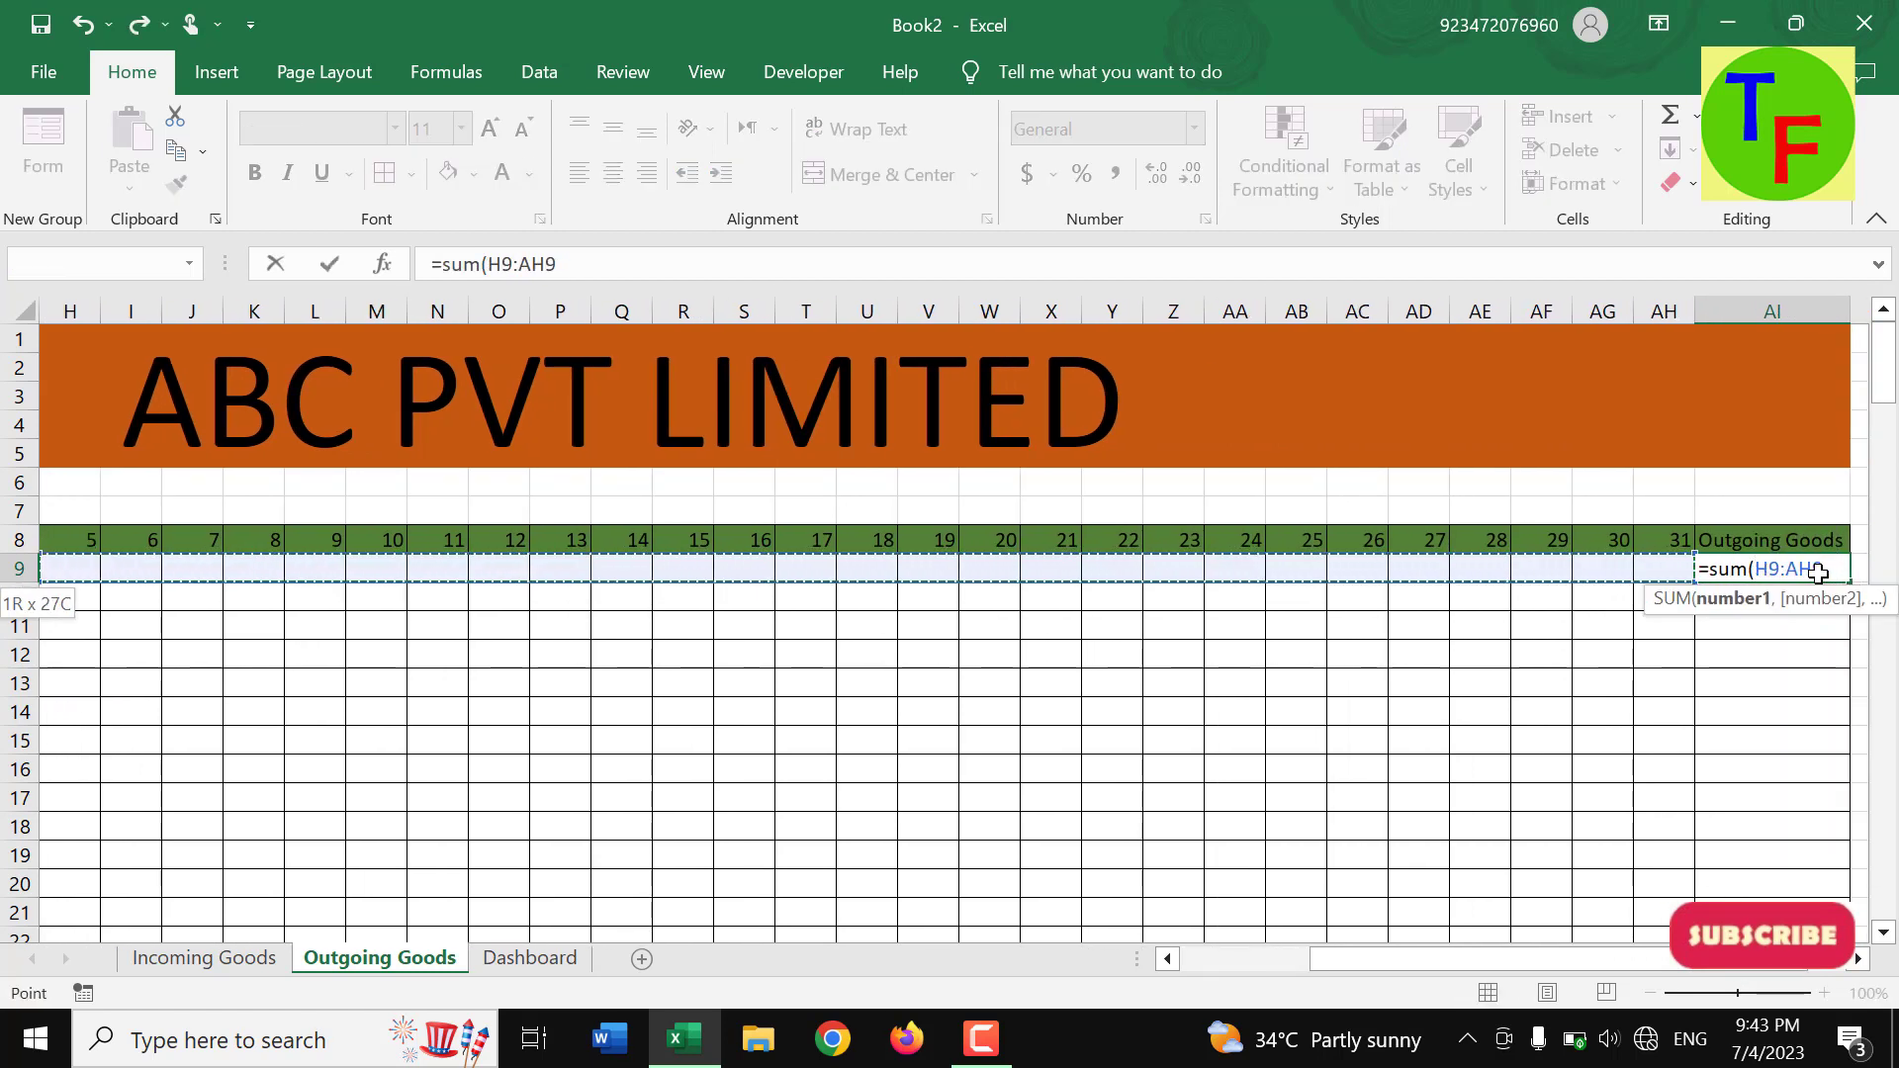
key(shift+Left)
key(shift+Left)
key(shift+Left)
key(shift+Left)
key(shift+Left)
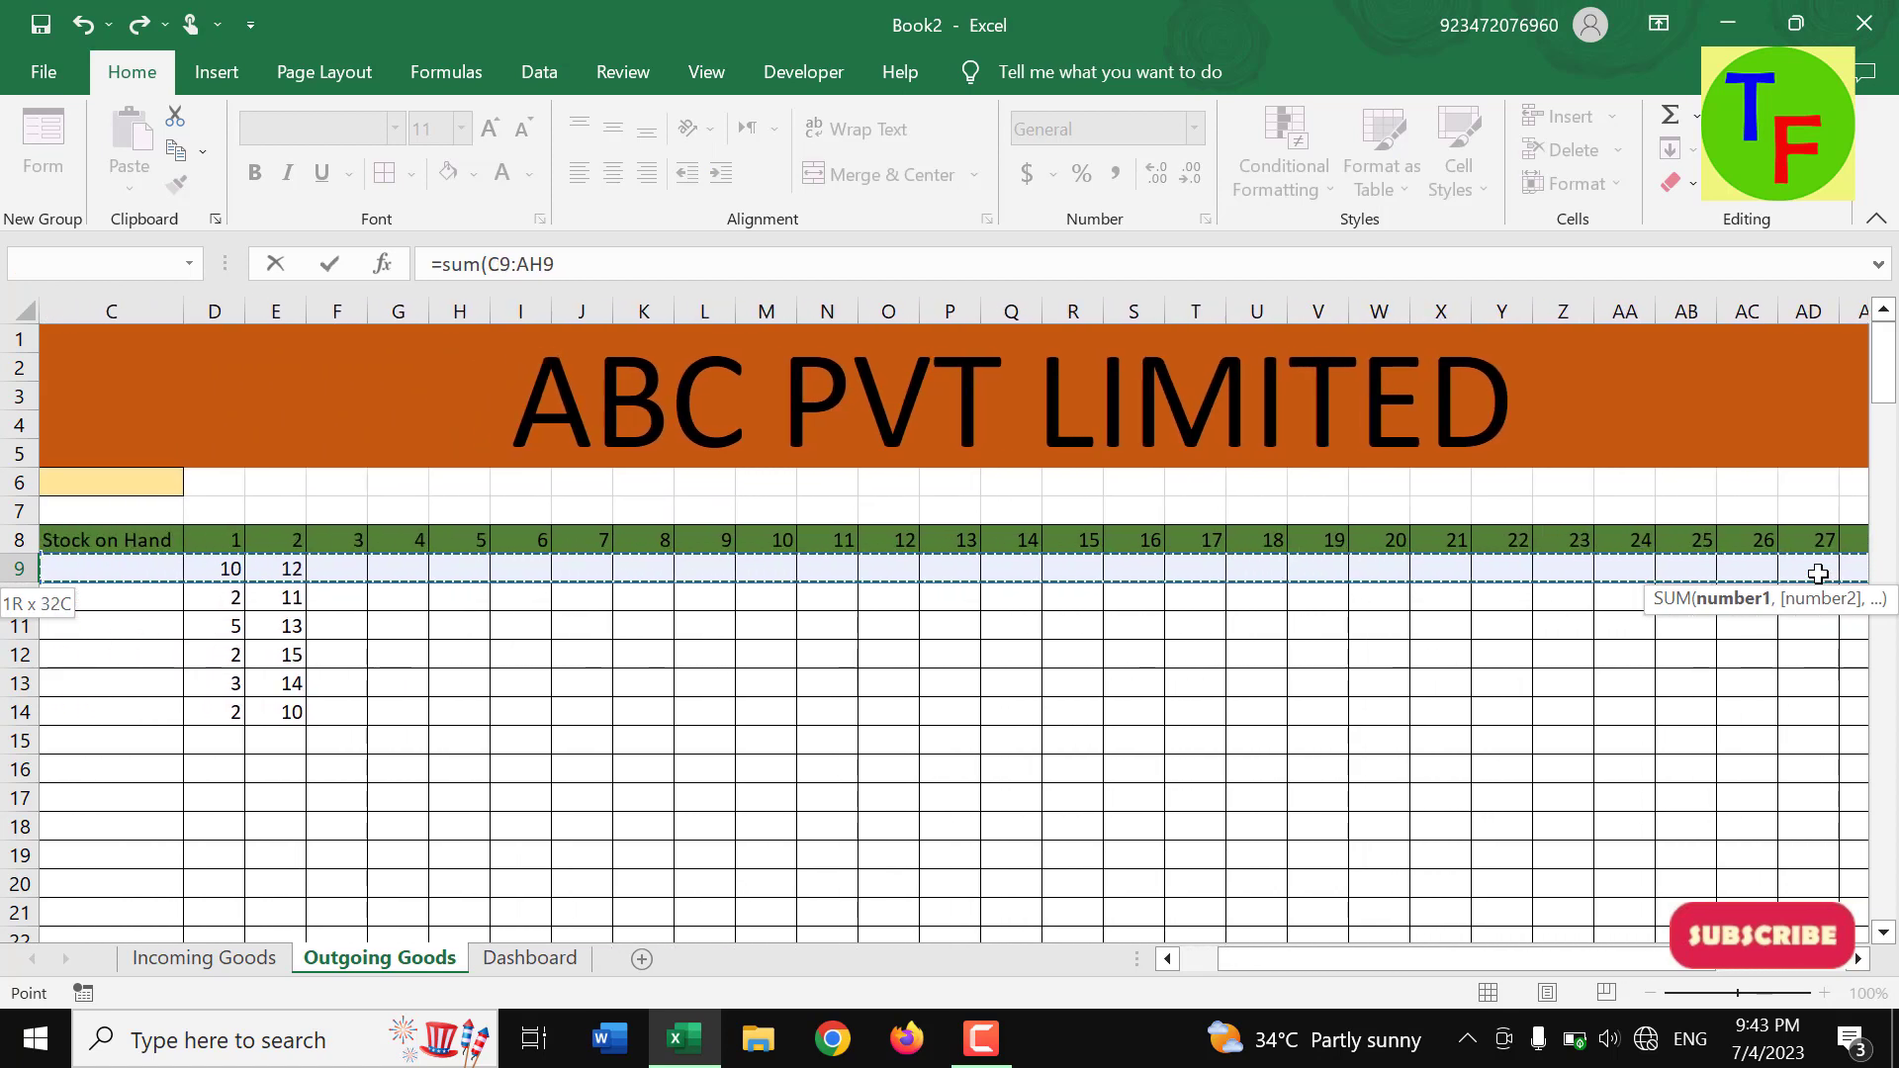
key(shift+Right)
key(Return)
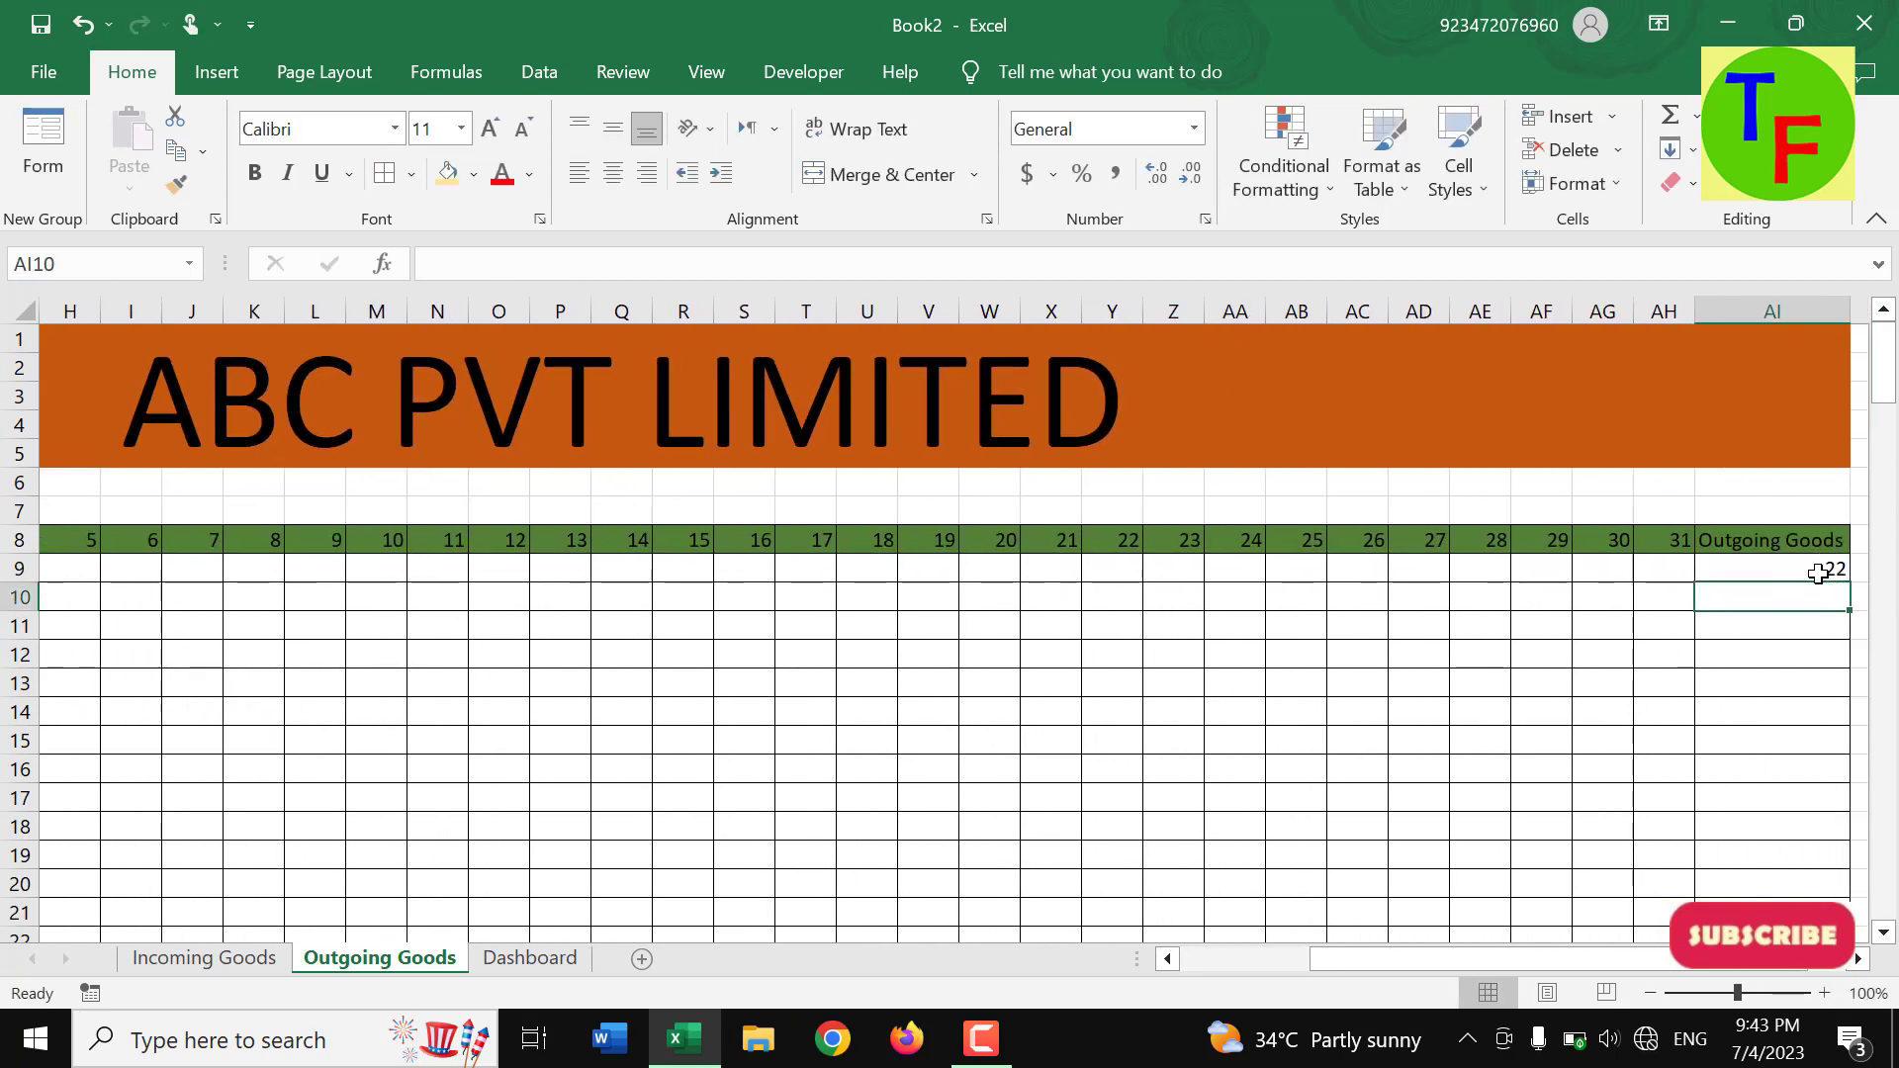
- Fill the outgoing total down column AI, giving 13, 18, 17, 17 and 12
key(Up)
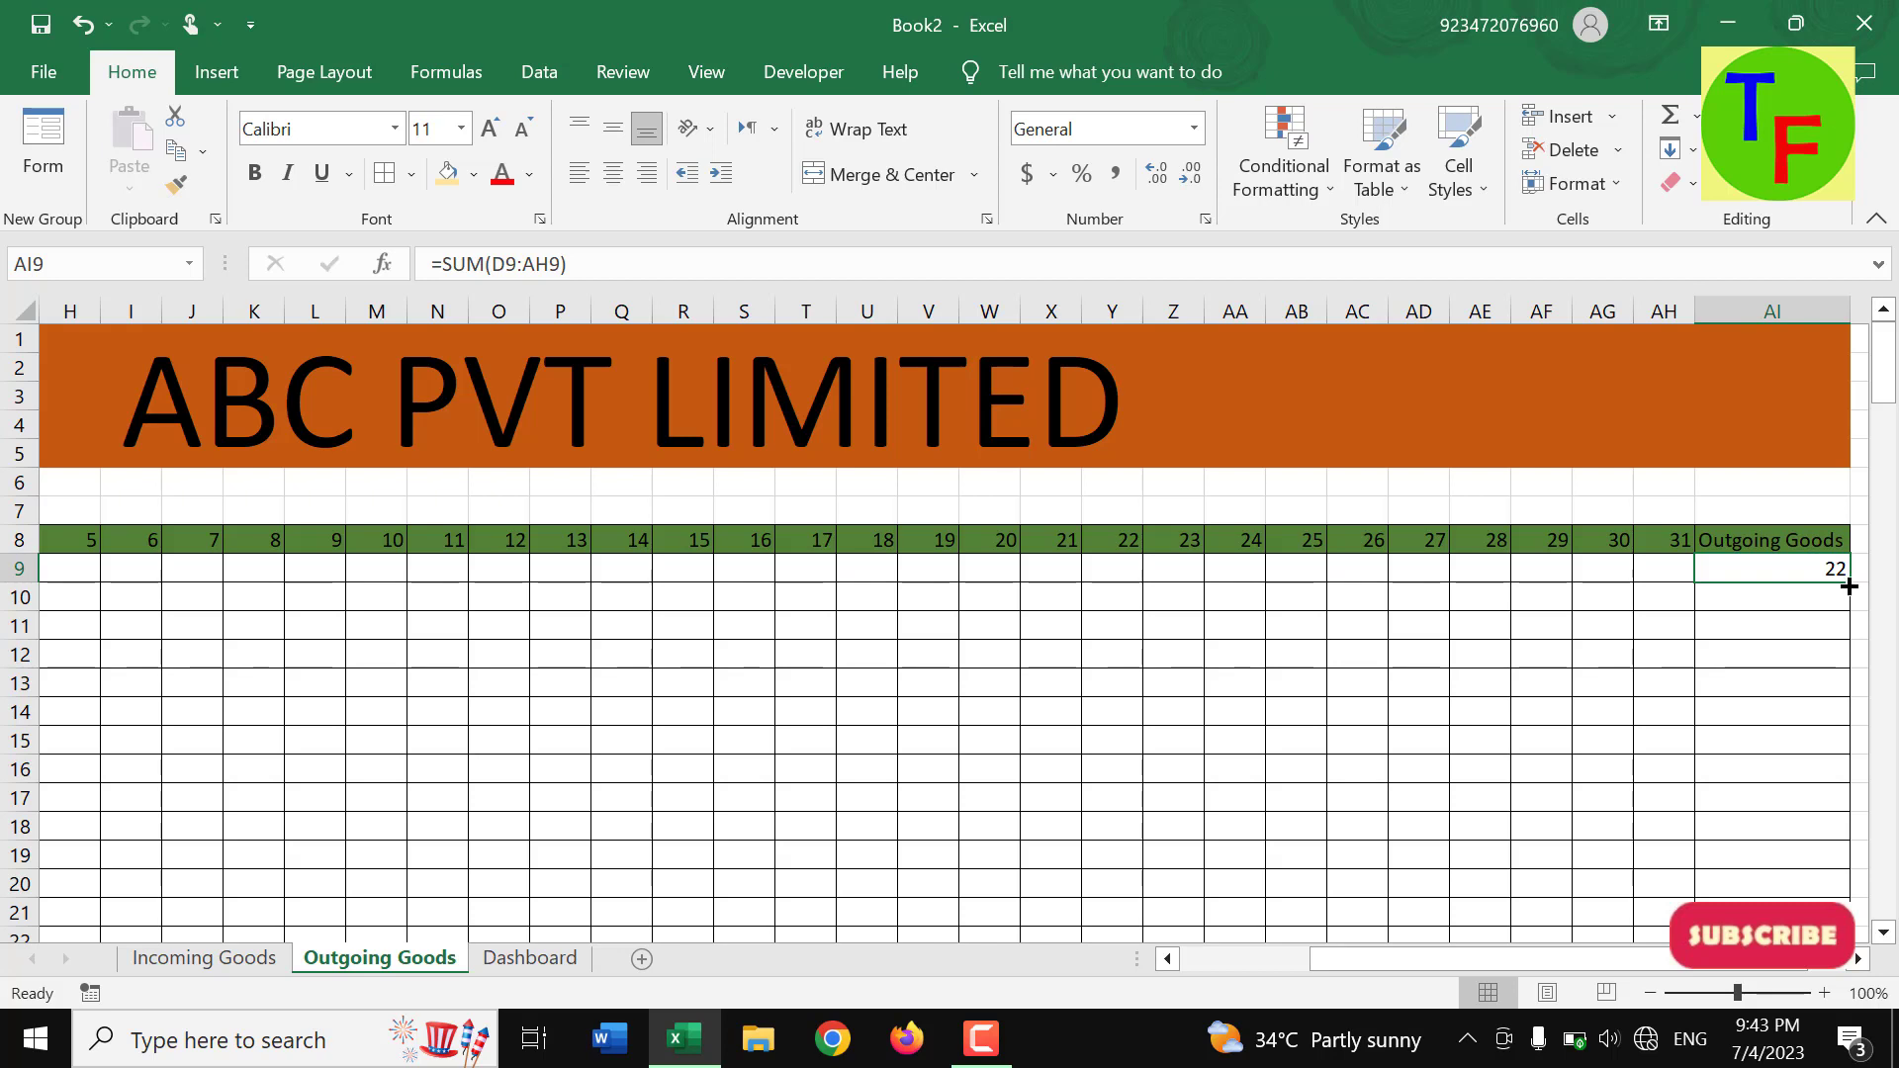
drag(1849, 582, 1824, 1032)
scroll(1395, 797, up, 5)
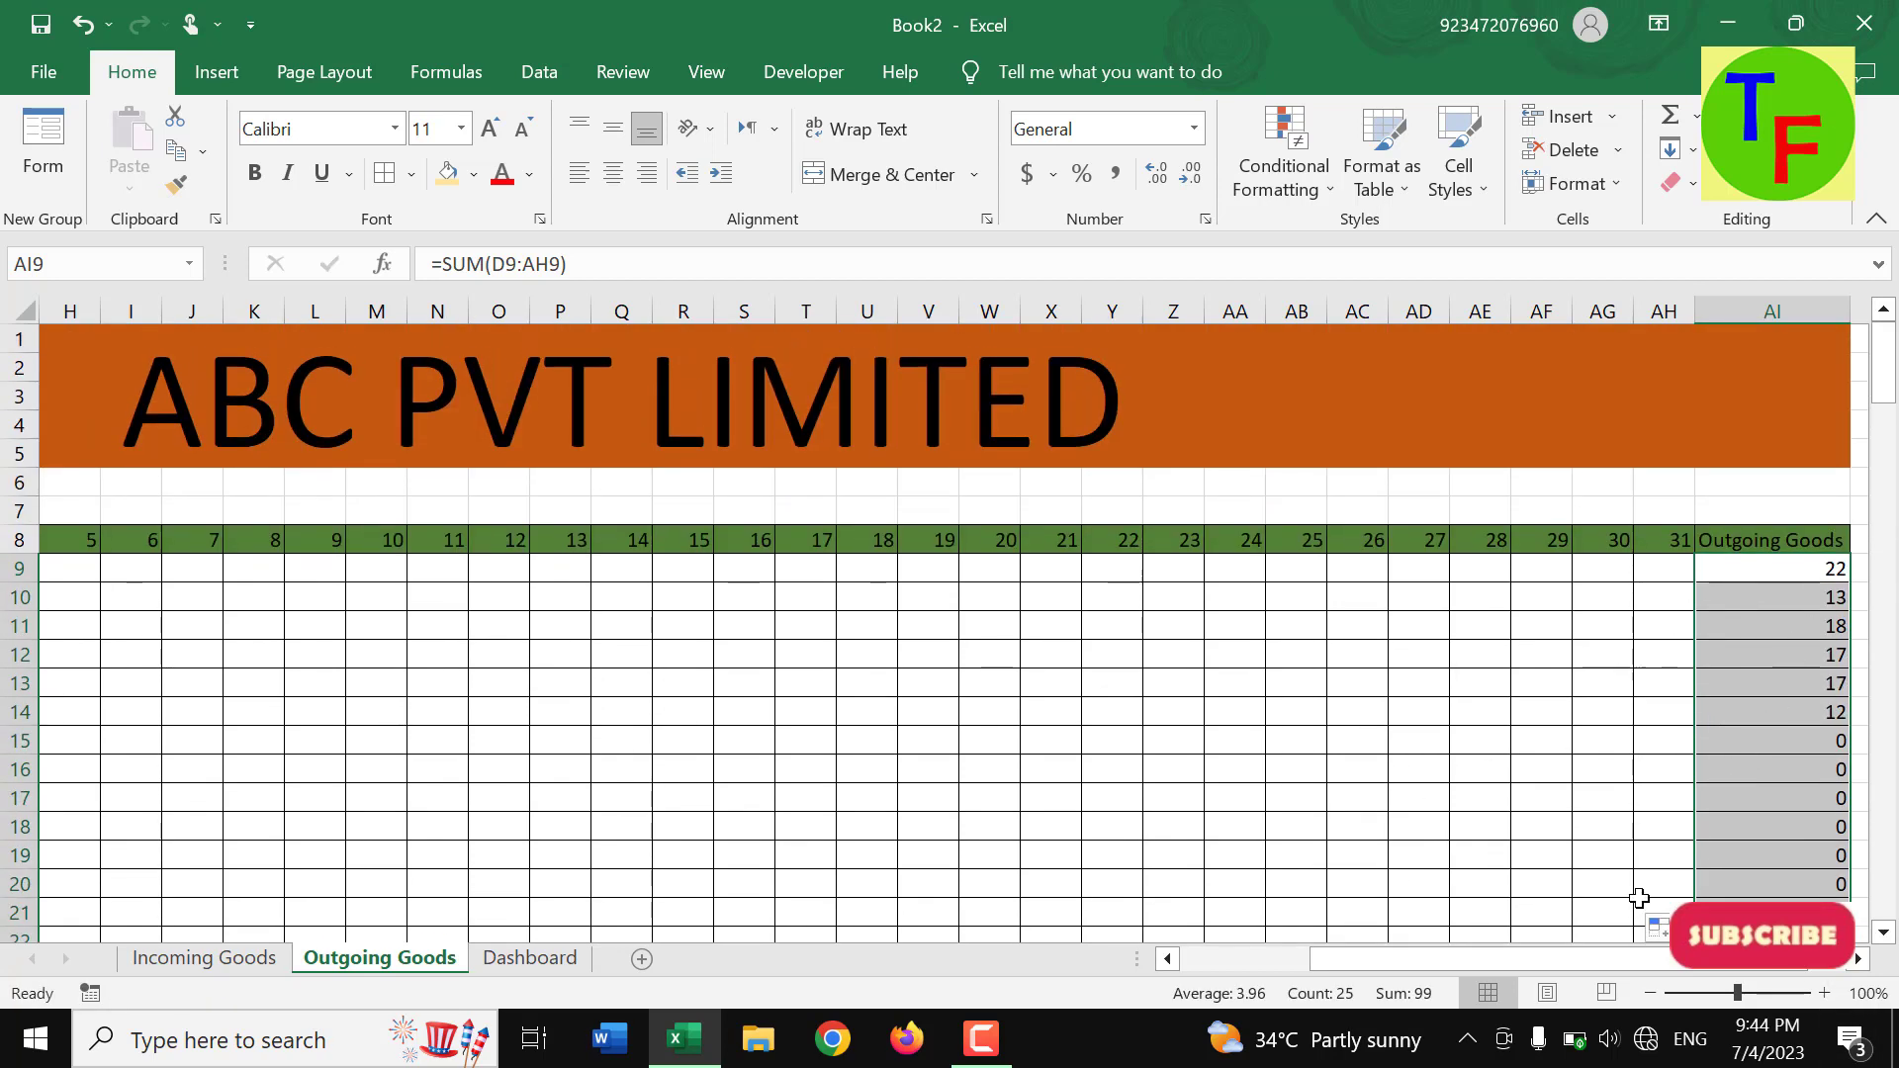
scroll(1545, 970, left, 3)
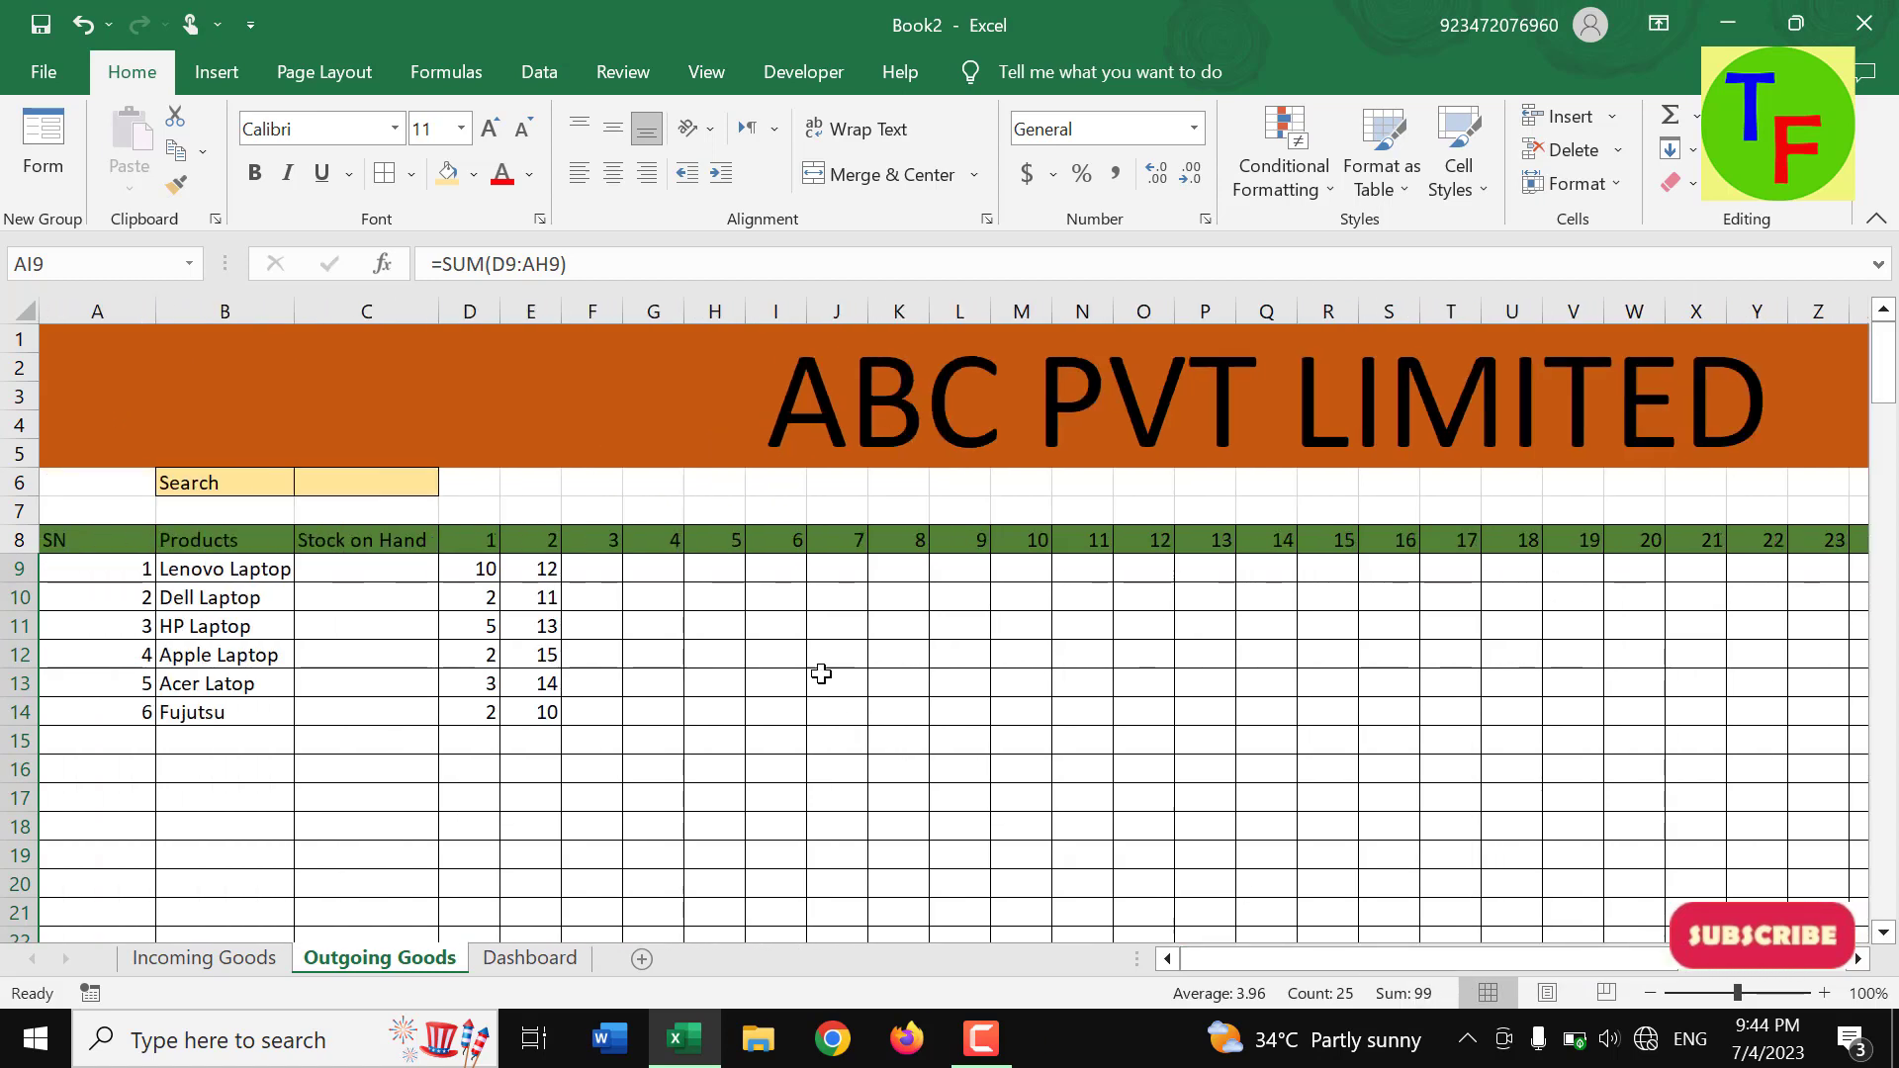
- Fill the Stock on Hand cells C9:C33 on Outgoing Goods with light gold
click(391, 582)
drag(391, 570, 353, 1056)
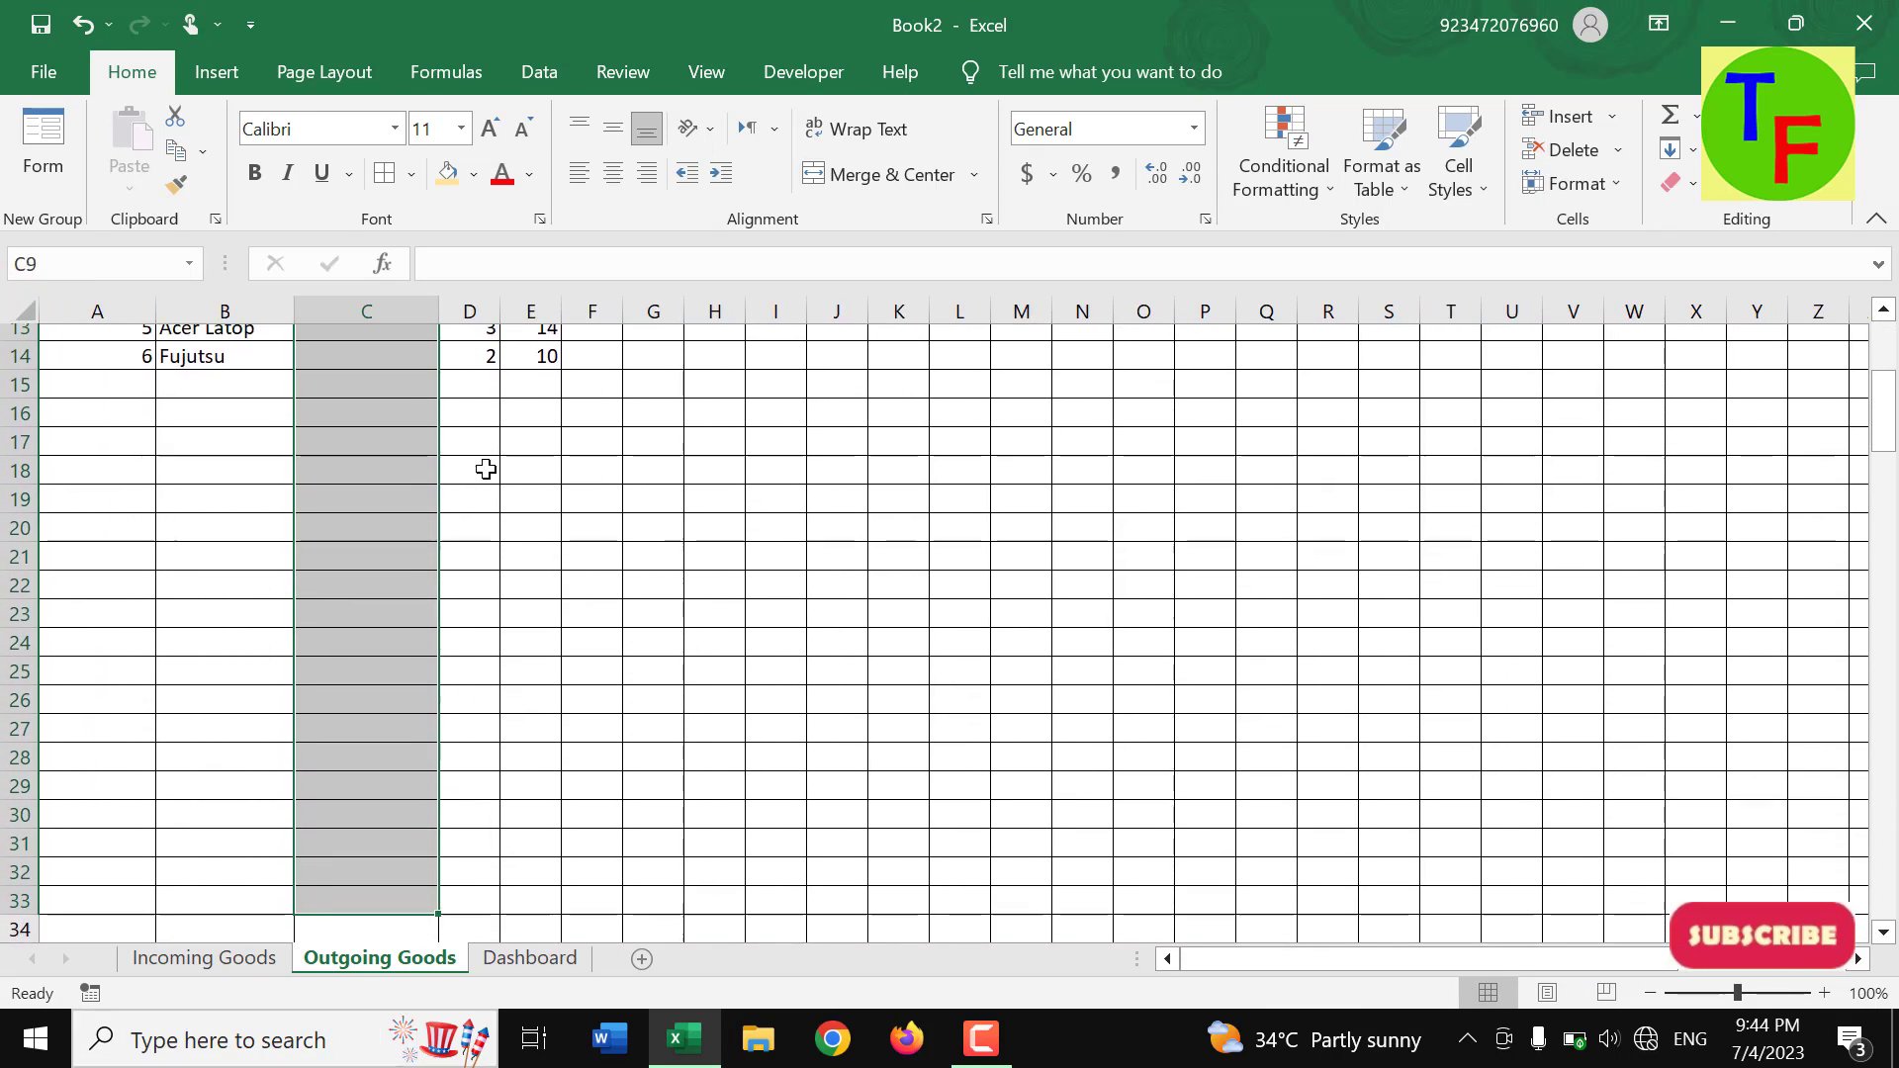
scroll(486, 468, up, 4)
click(474, 175)
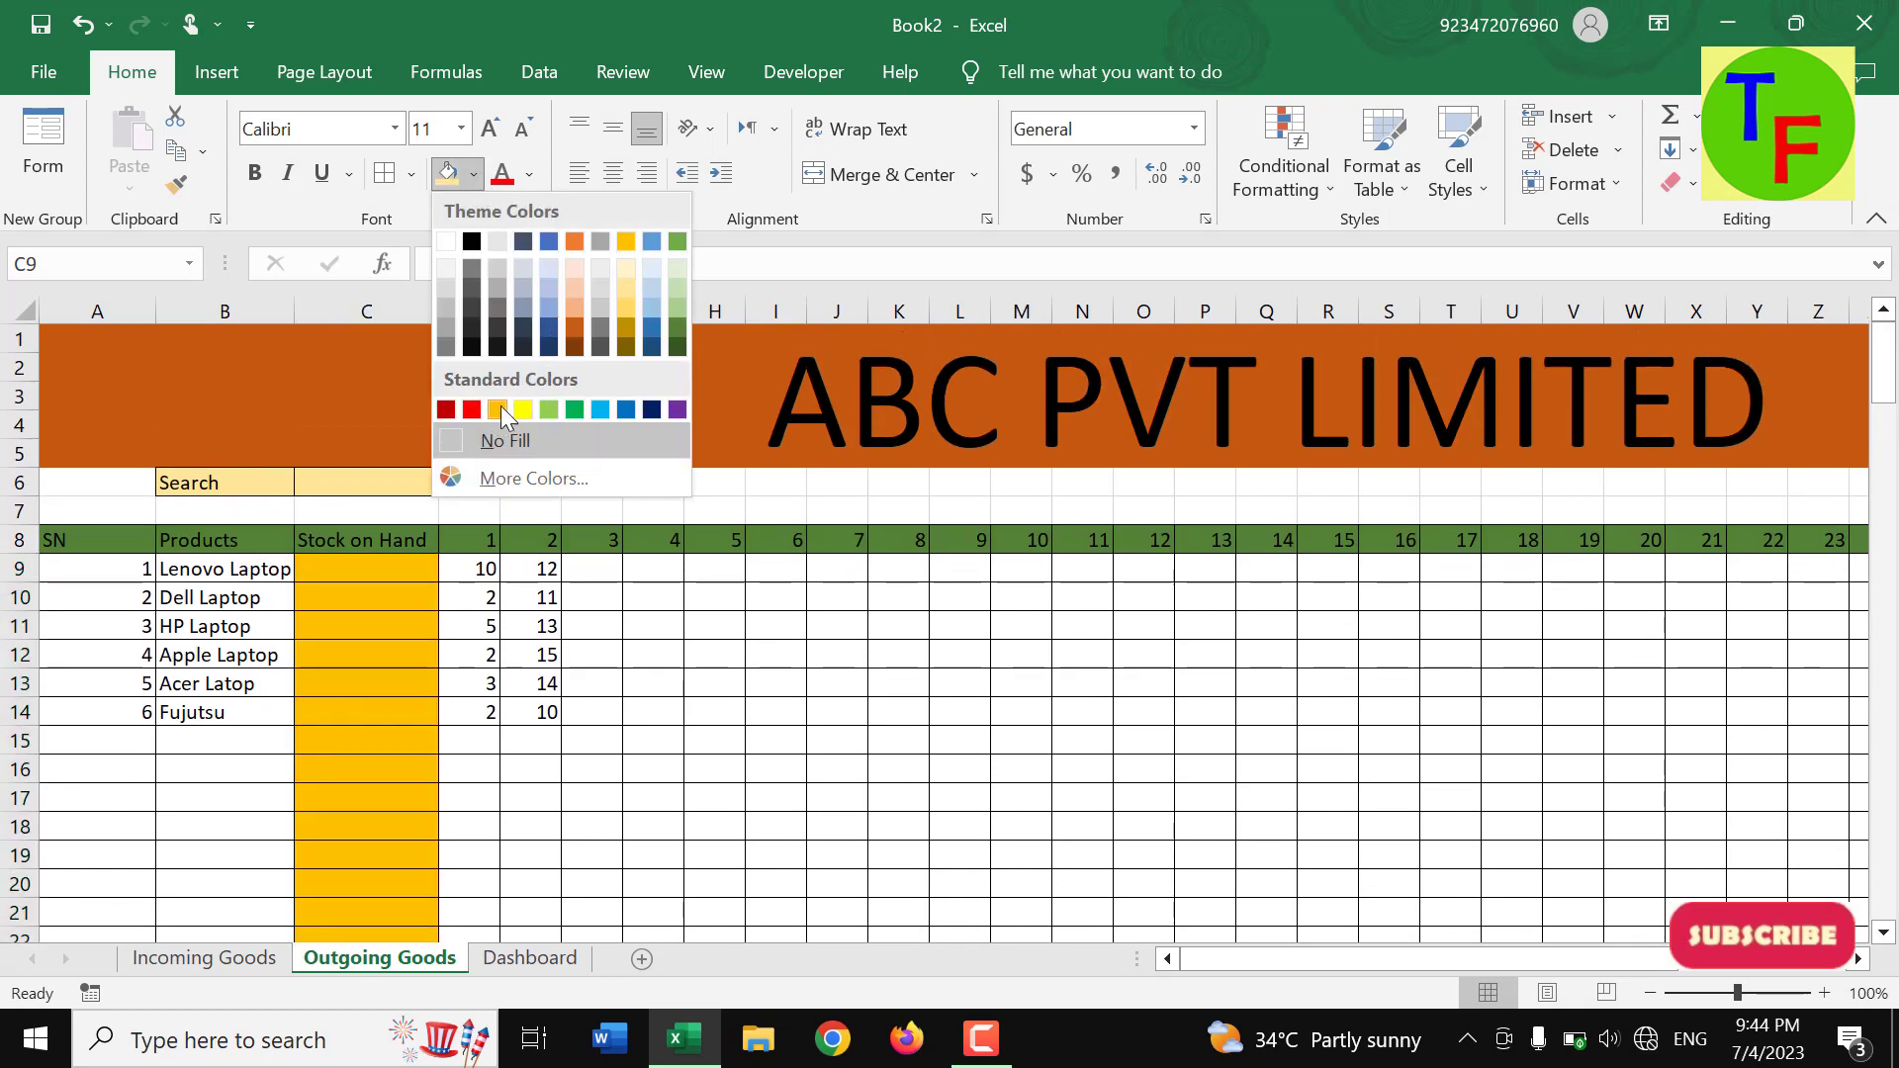
click(625, 305)
click(405, 568)
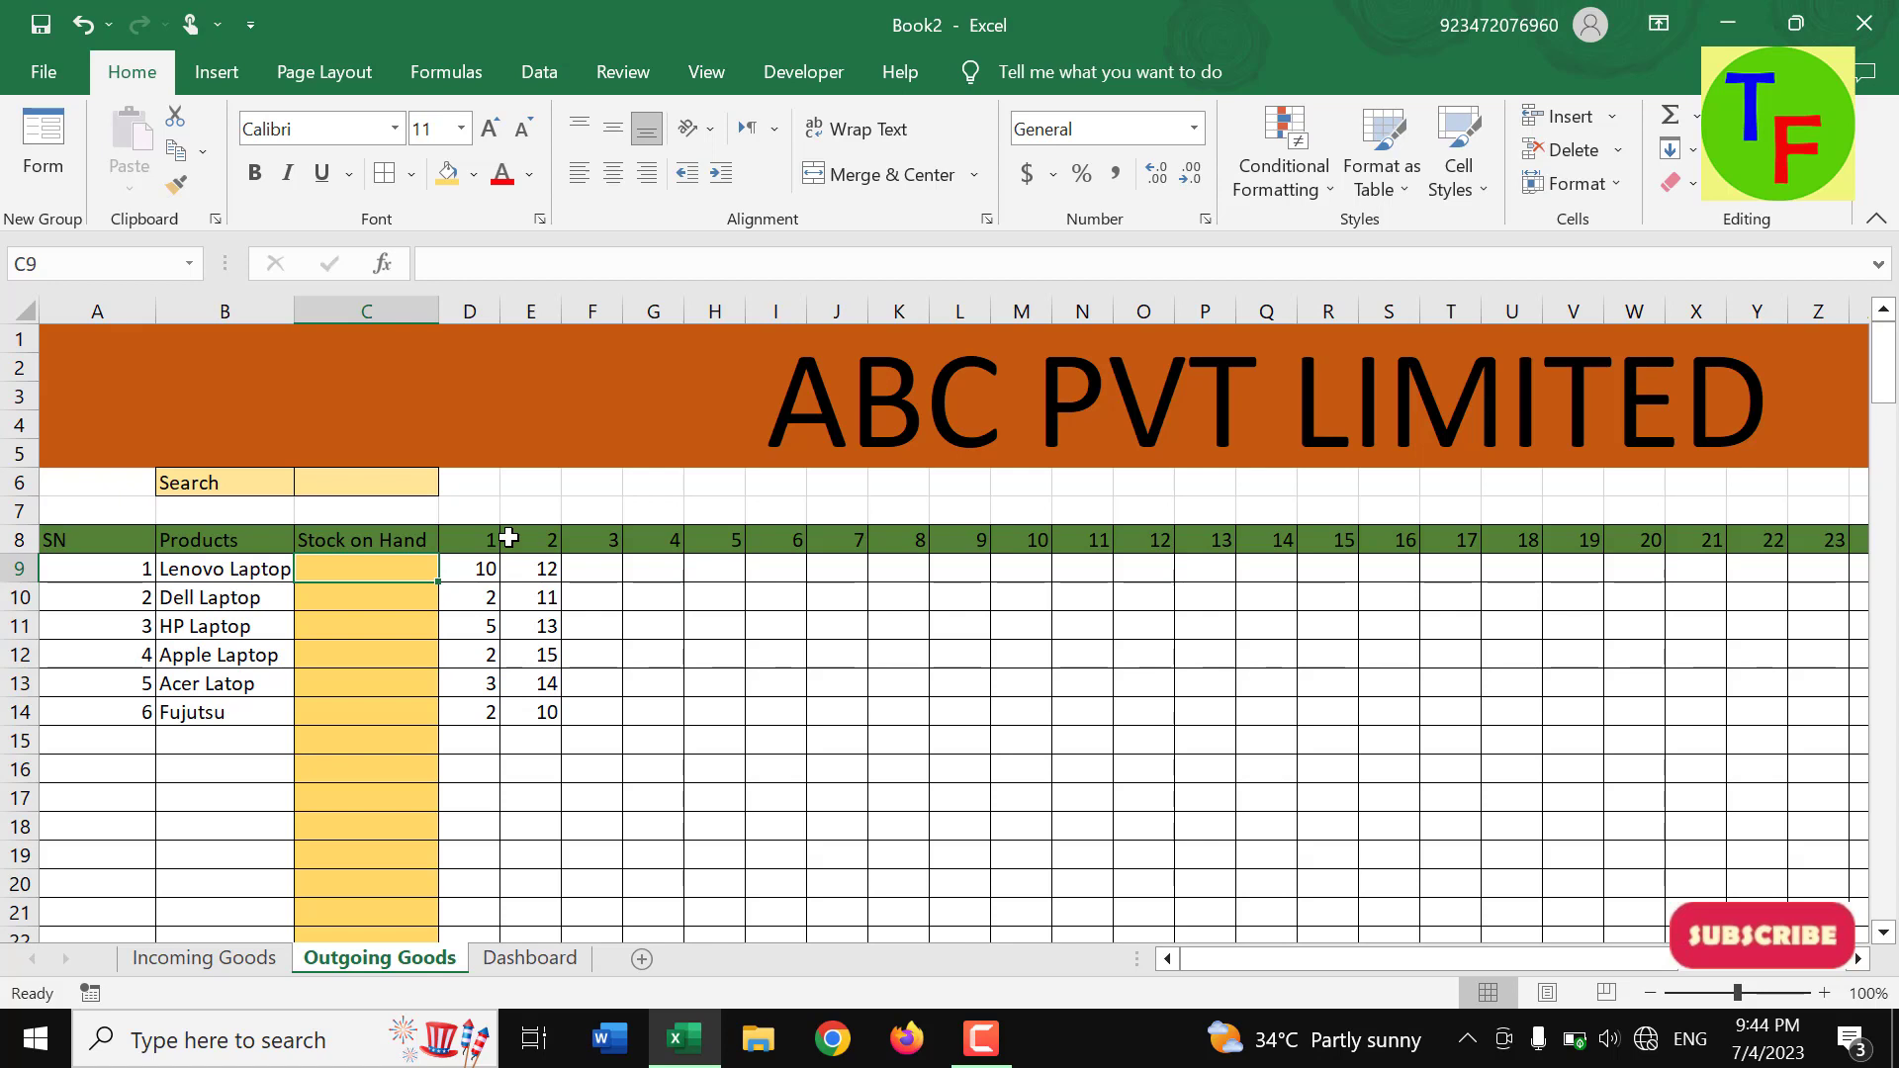
- Enter ='Incoming Goods'!AI9-'Outgoing Goods'!AI9 in C9 for Lenovo Laptop's stock (258)
text(=)
click(209, 957)
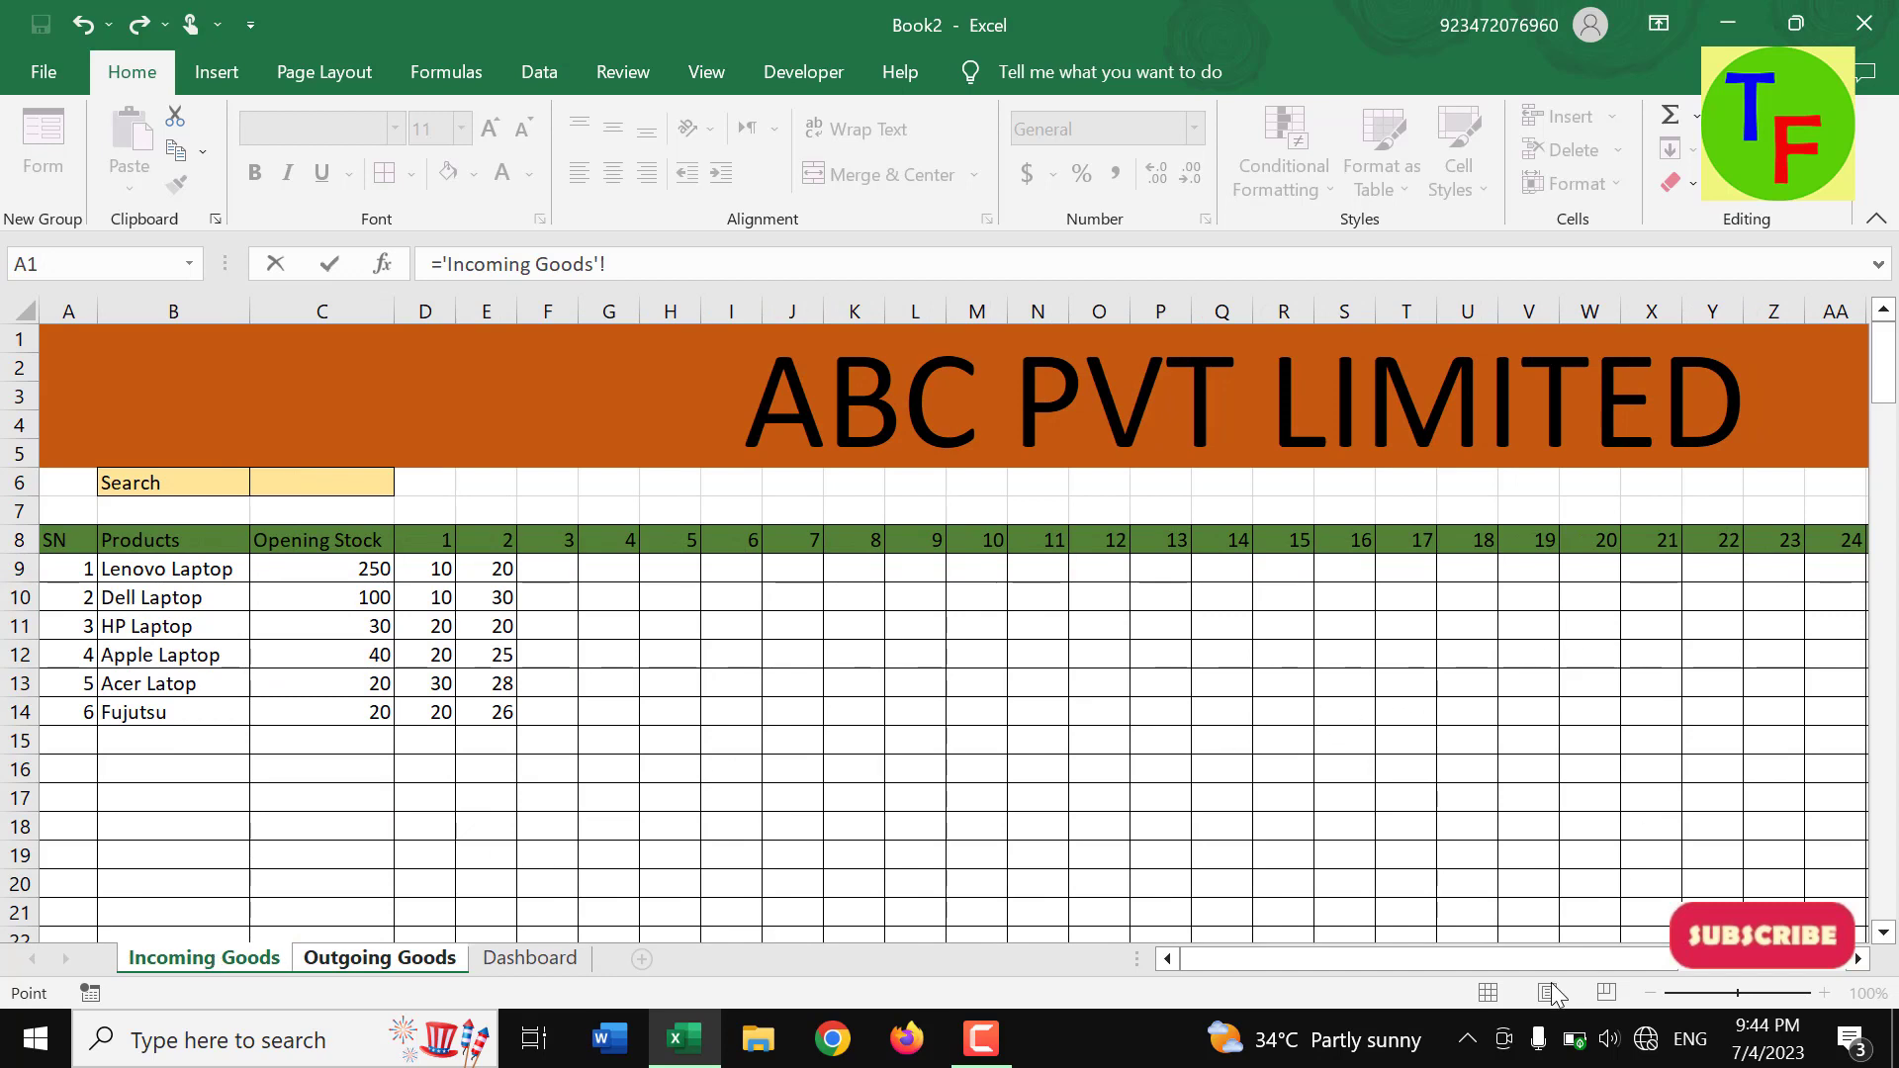
drag(1560, 957, 1733, 957)
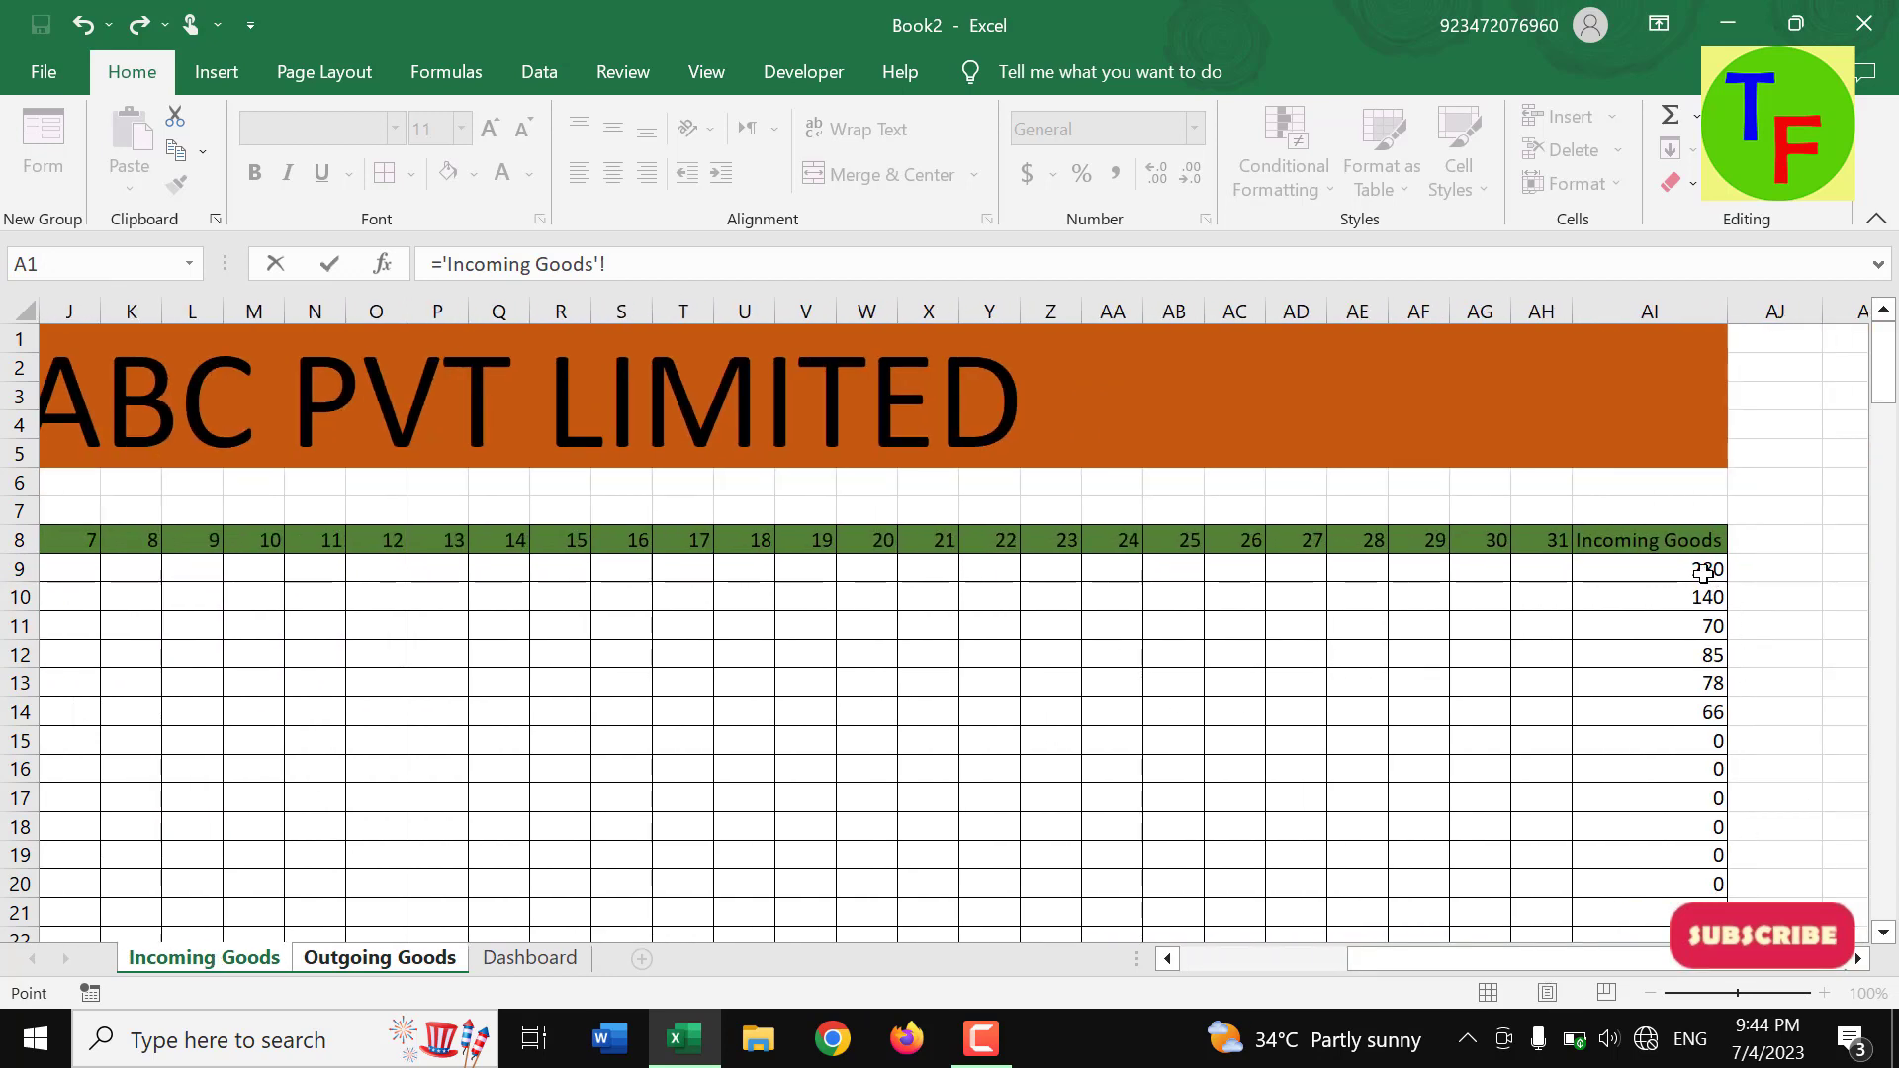
click(1704, 572)
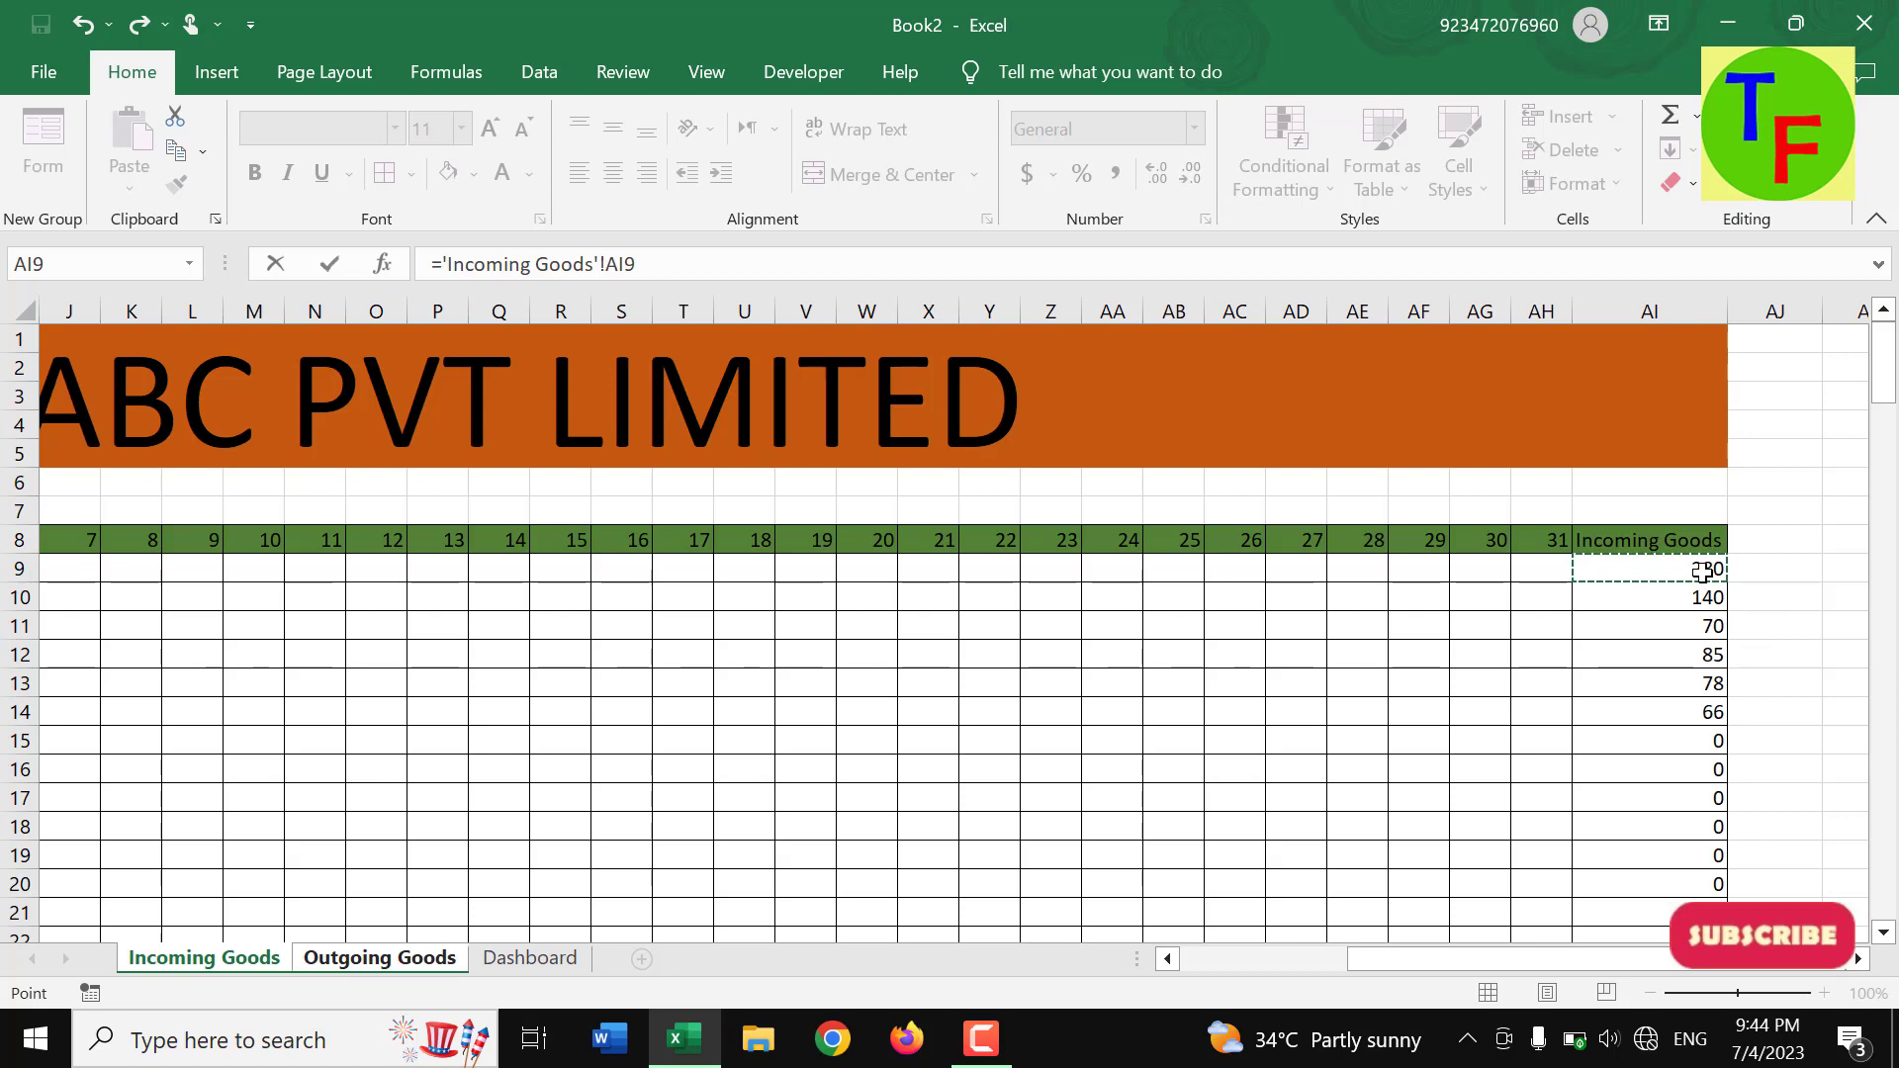
text(-)
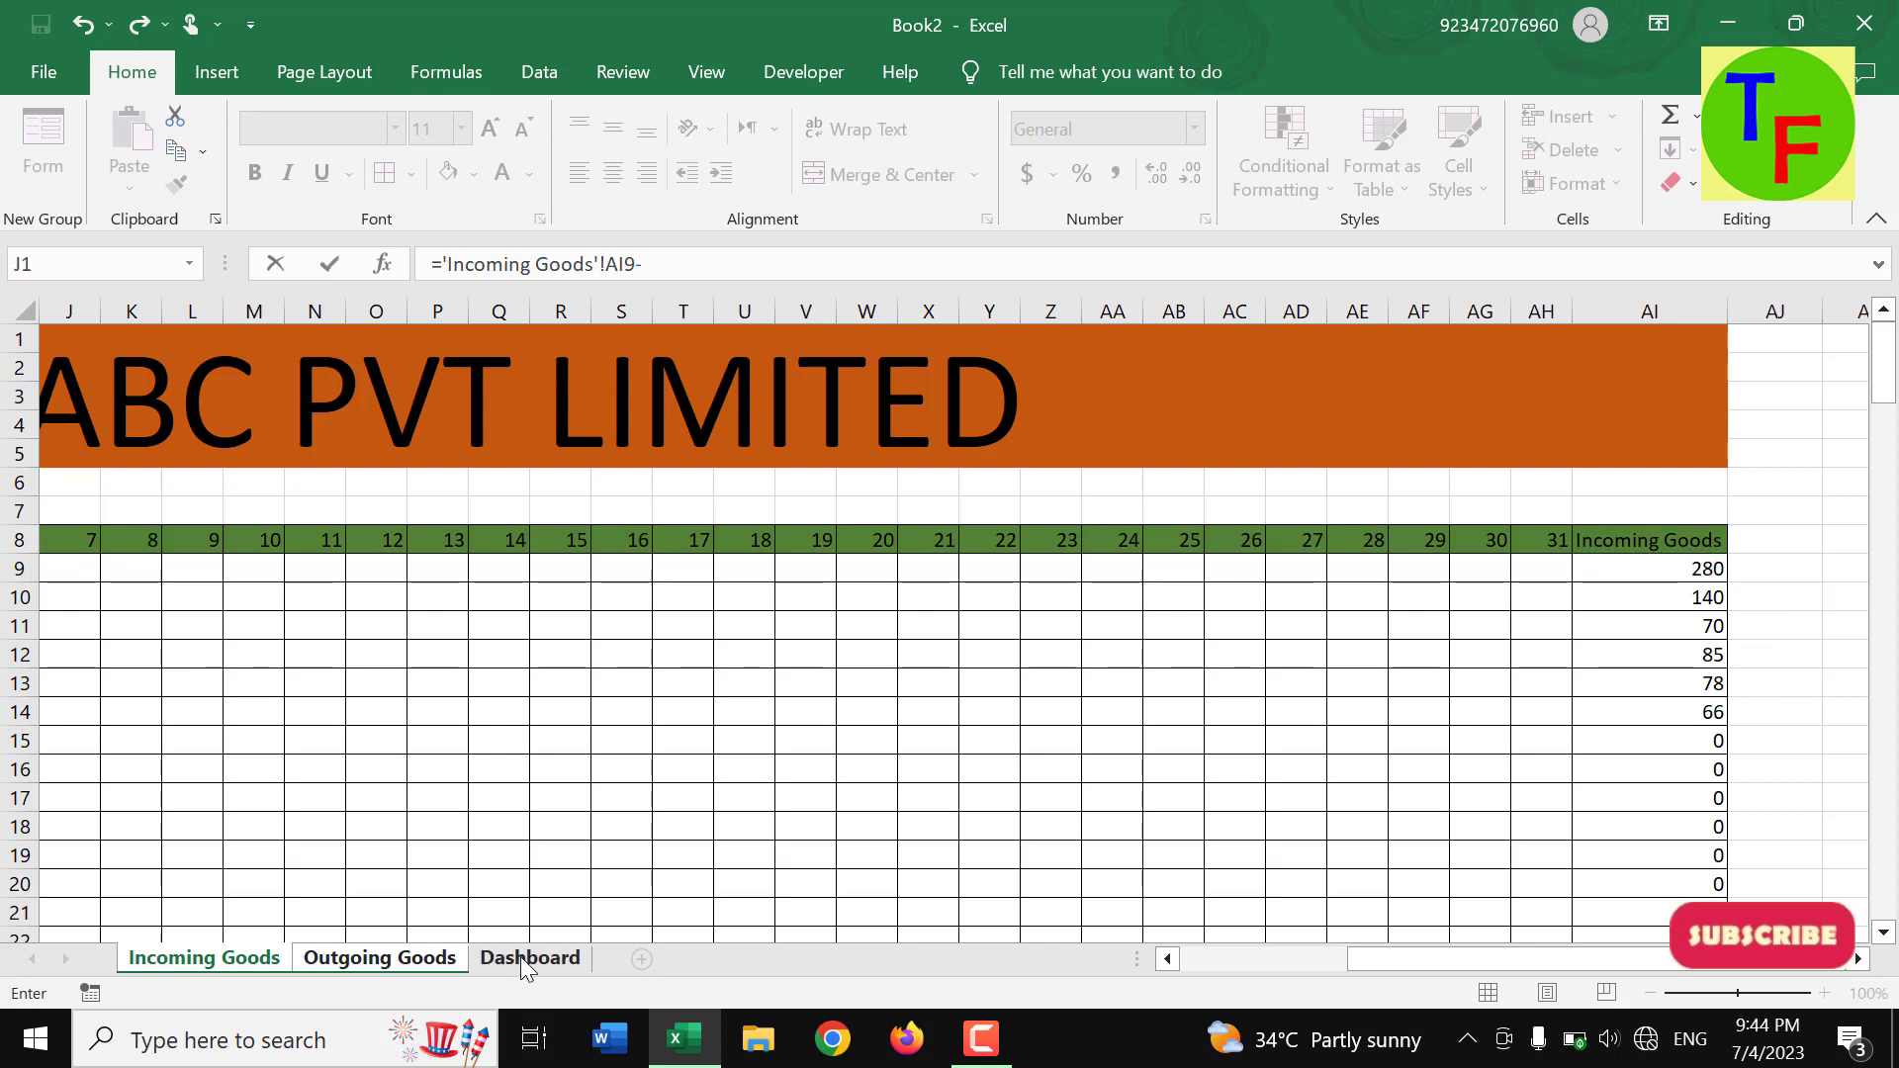
click(429, 965)
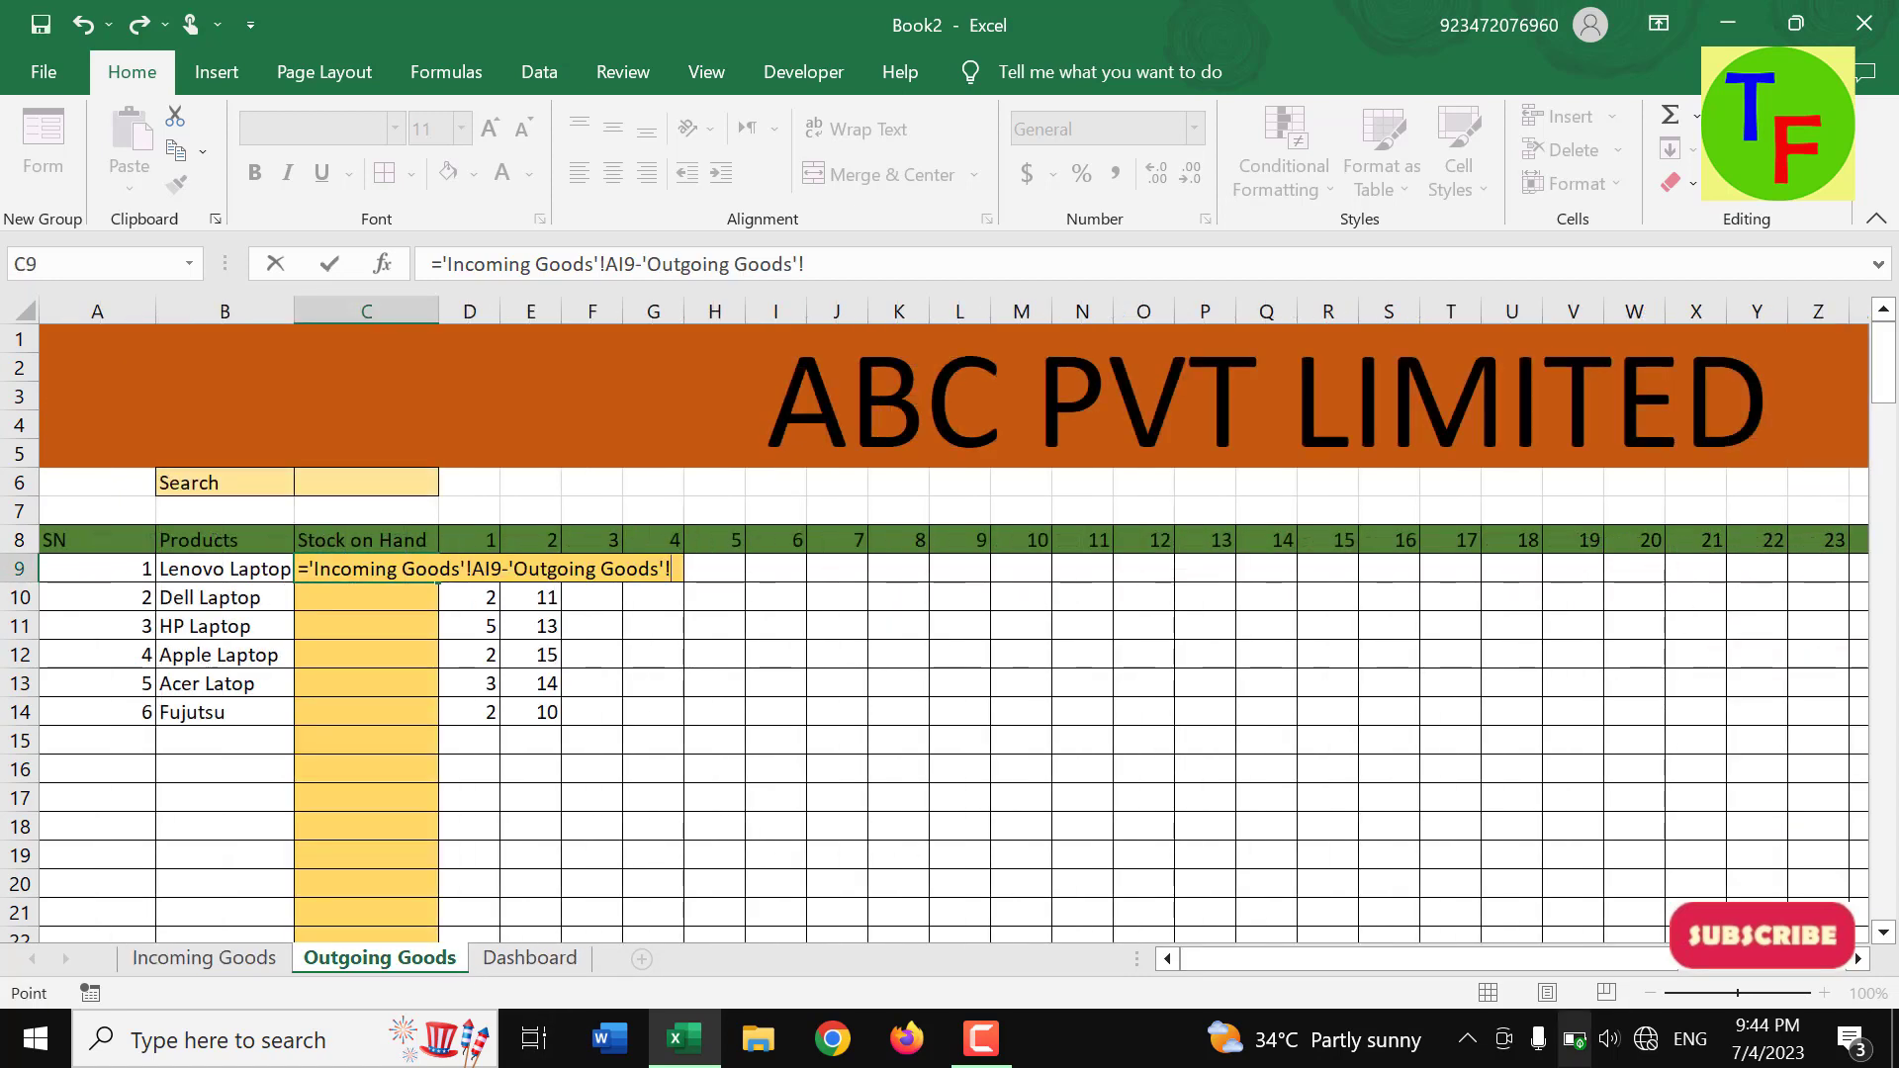
drag(1444, 962, 1508, 959)
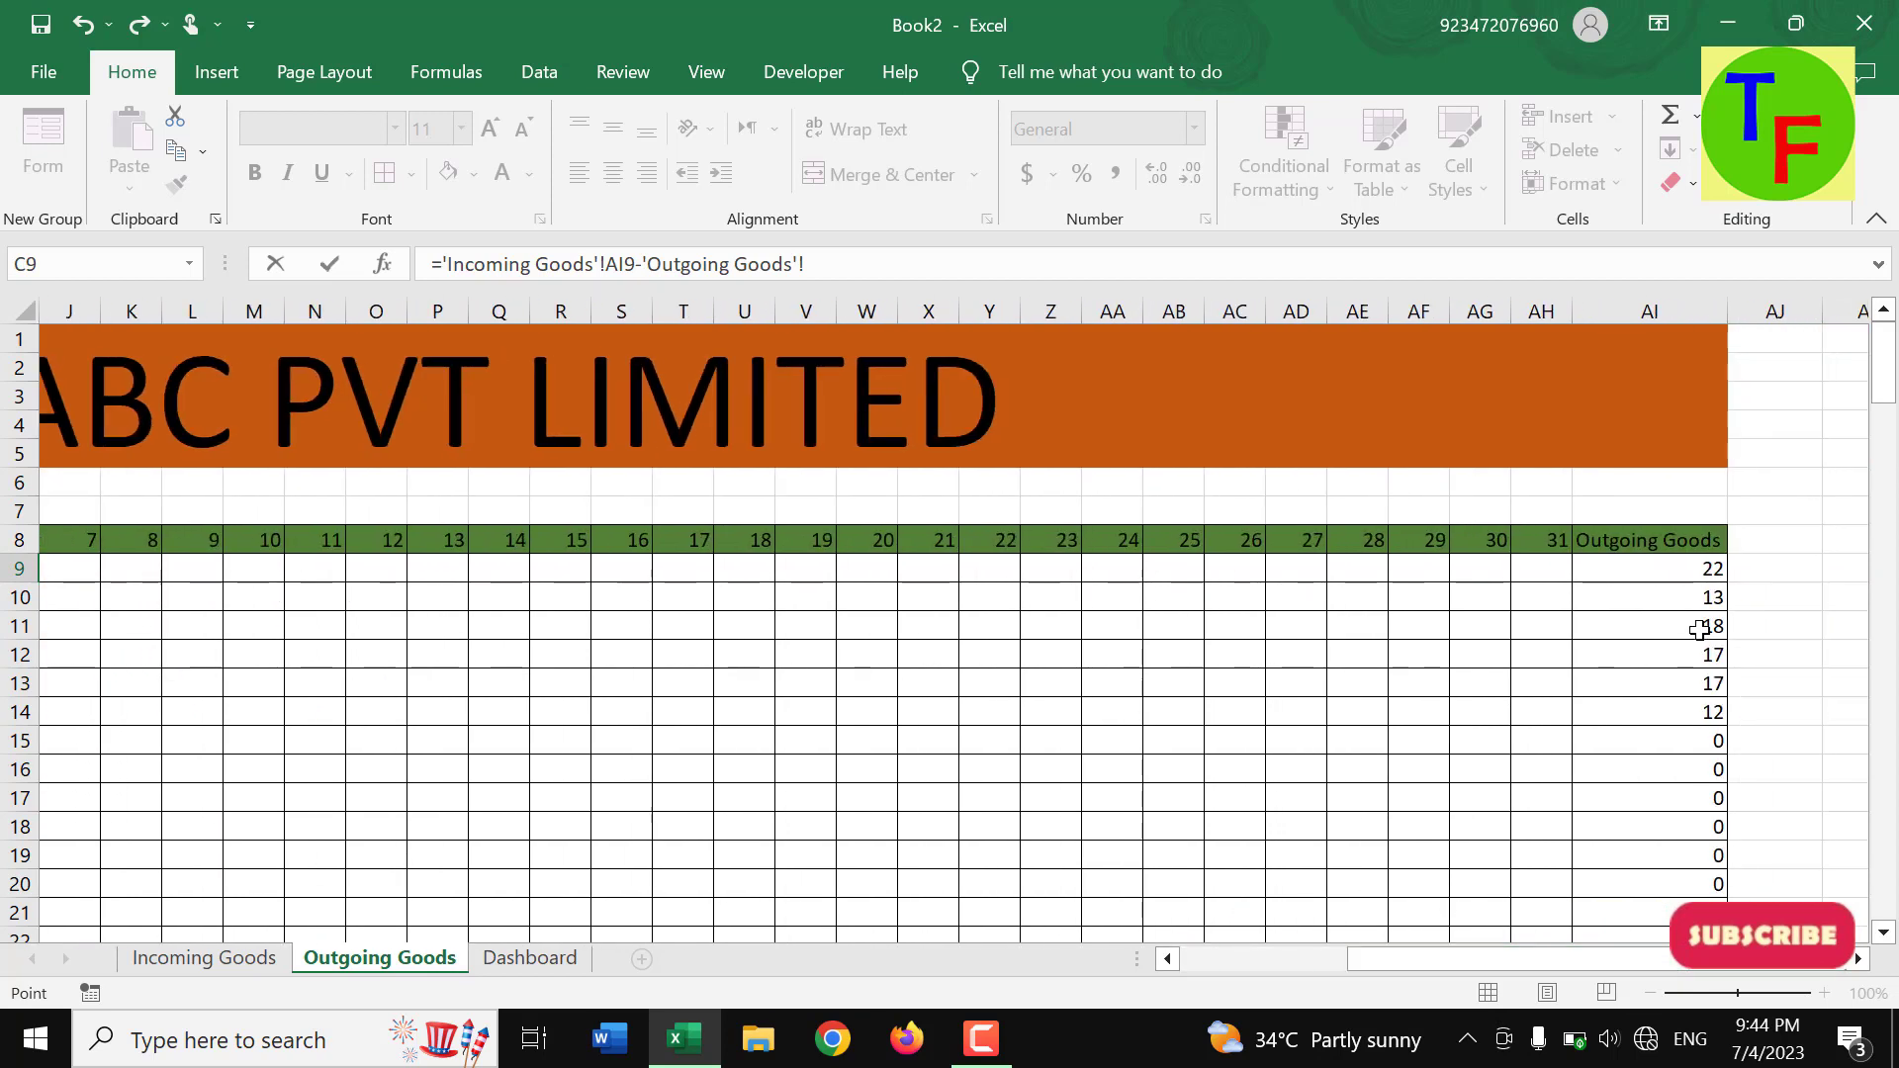
click(1702, 595)
click(1696, 566)
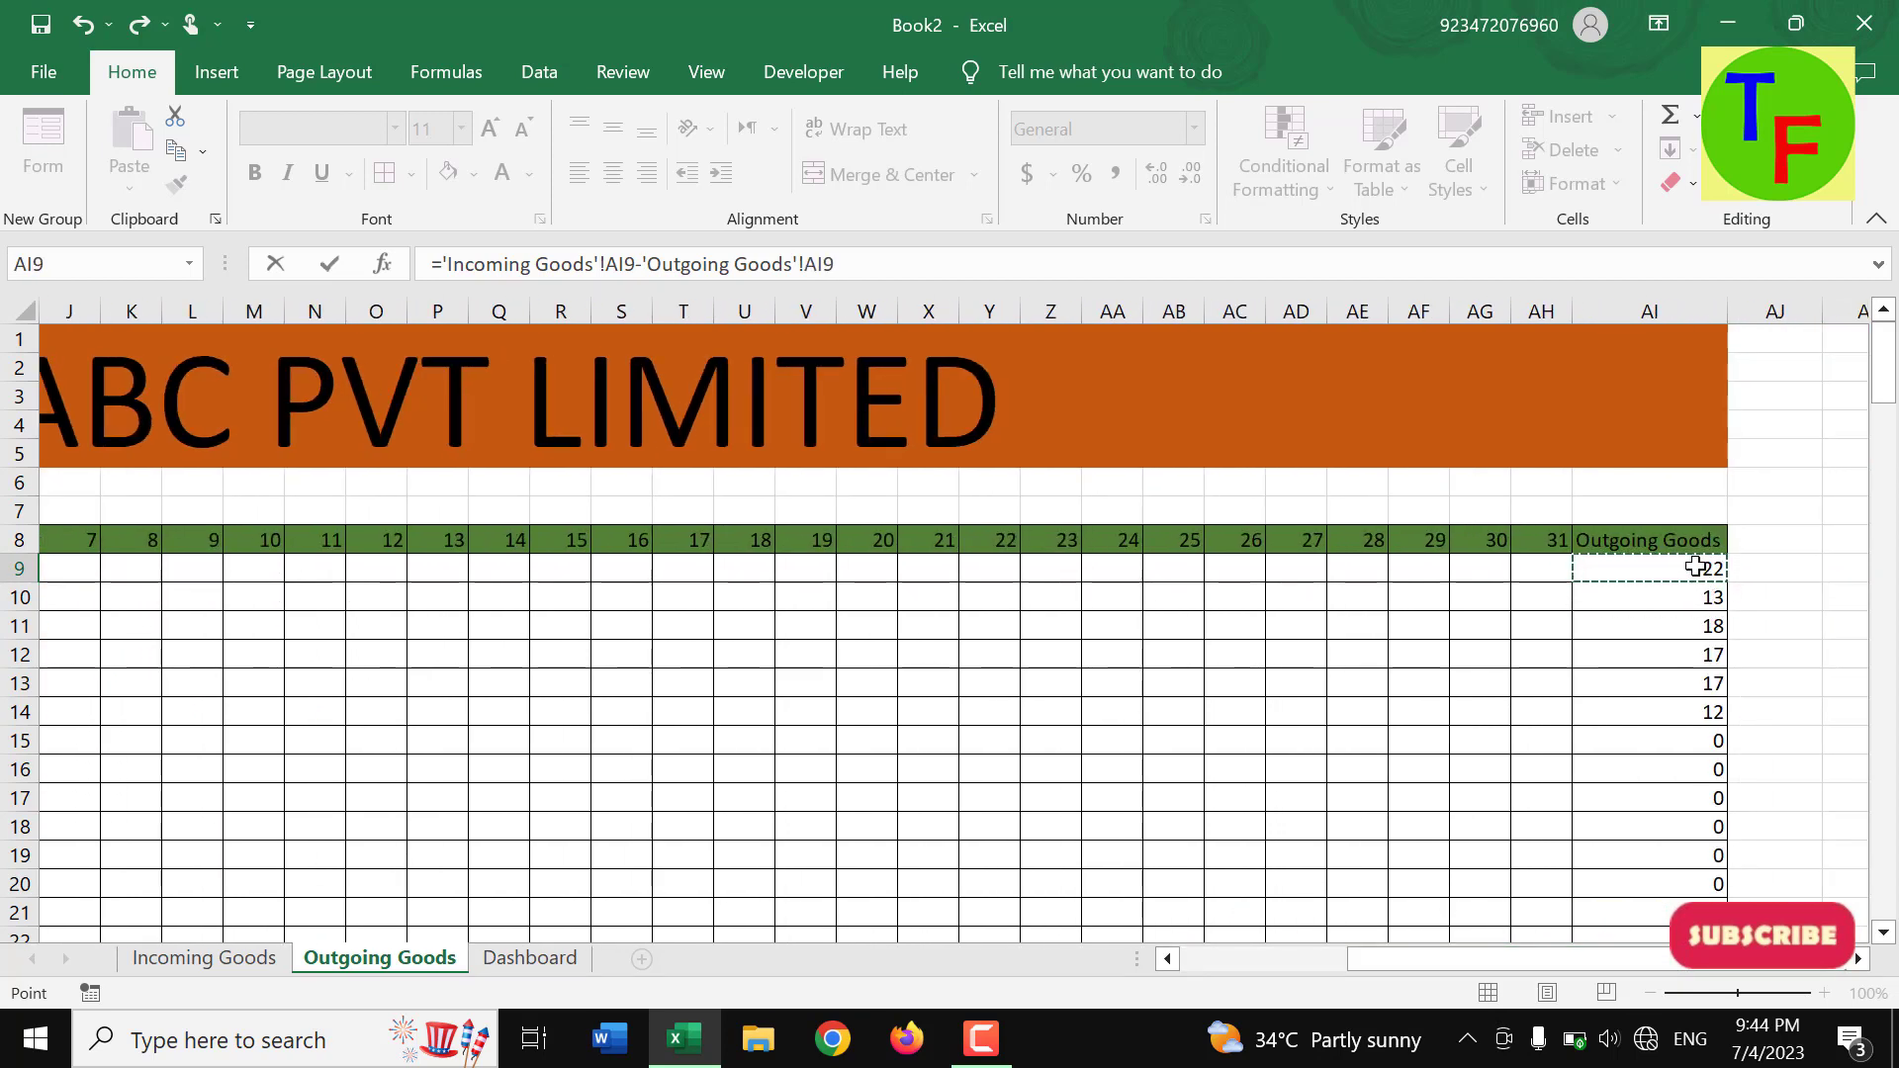
key(Return)
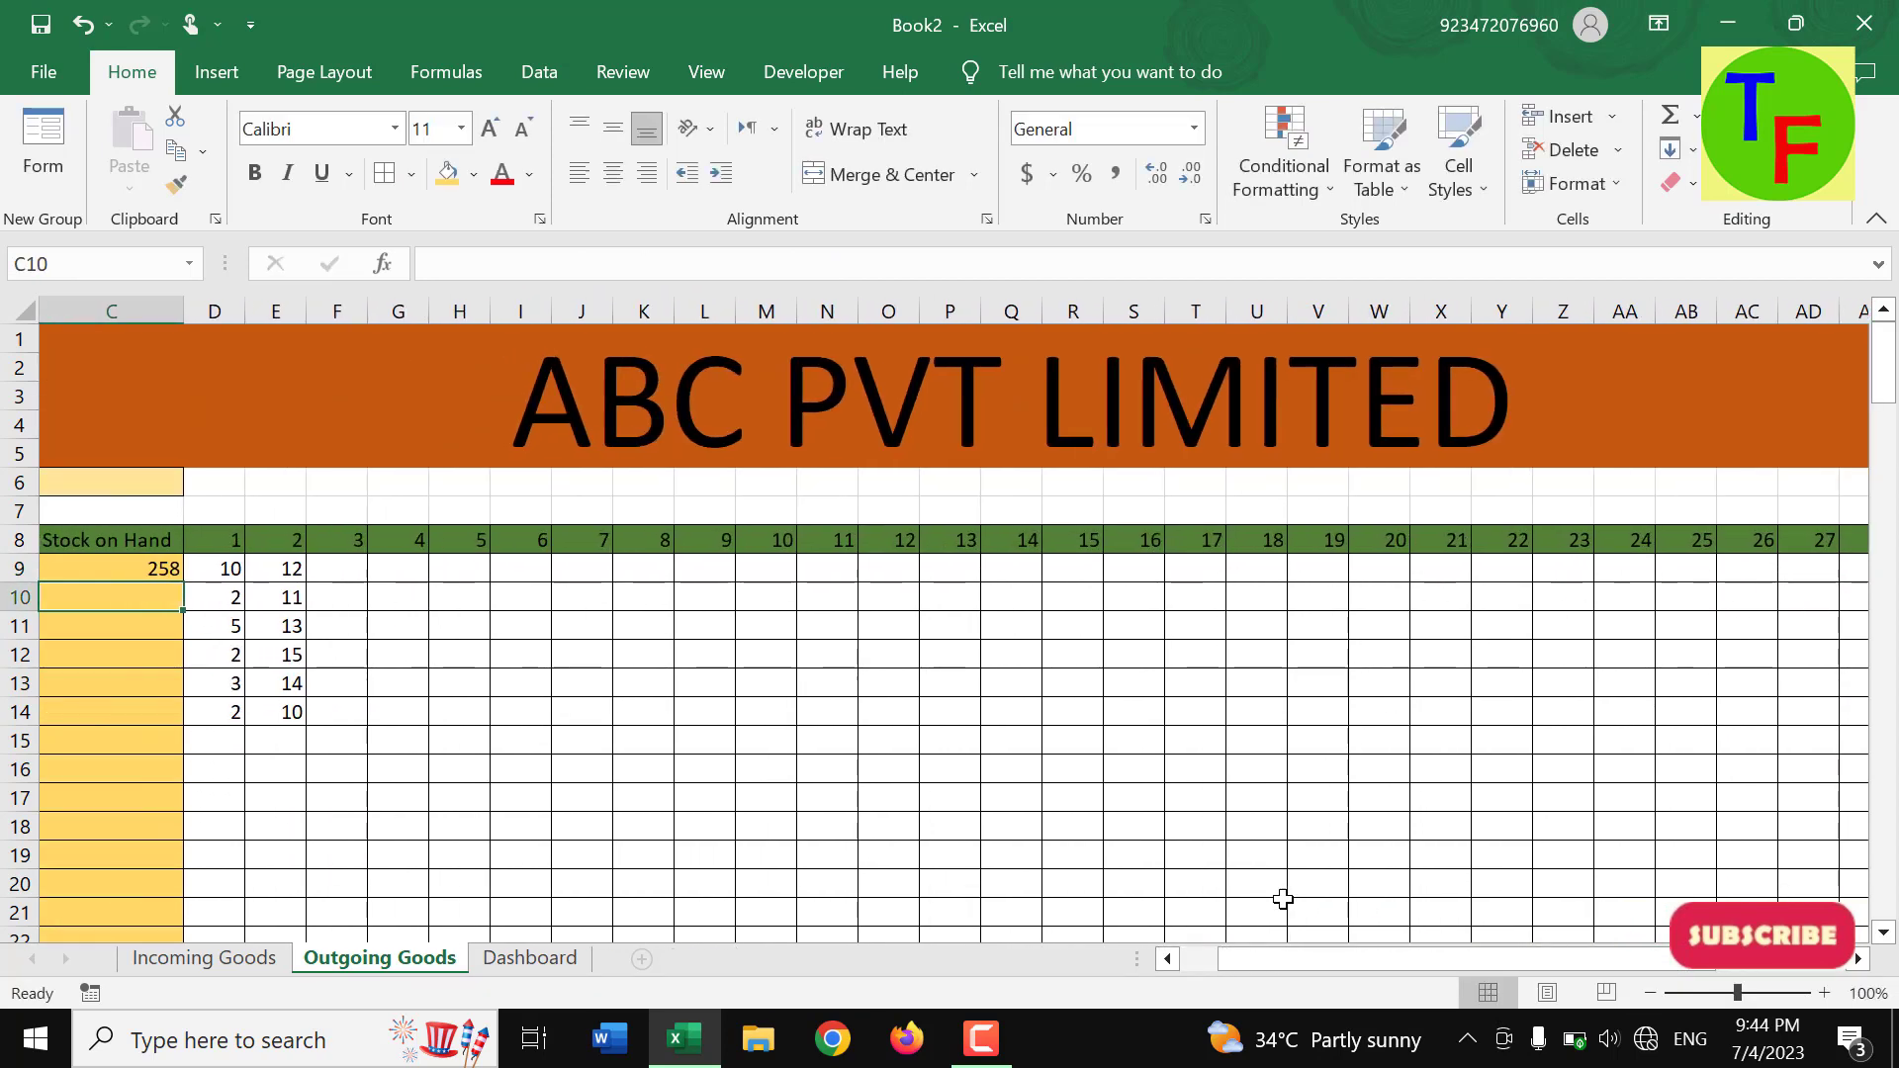
drag(1353, 959, 1289, 962)
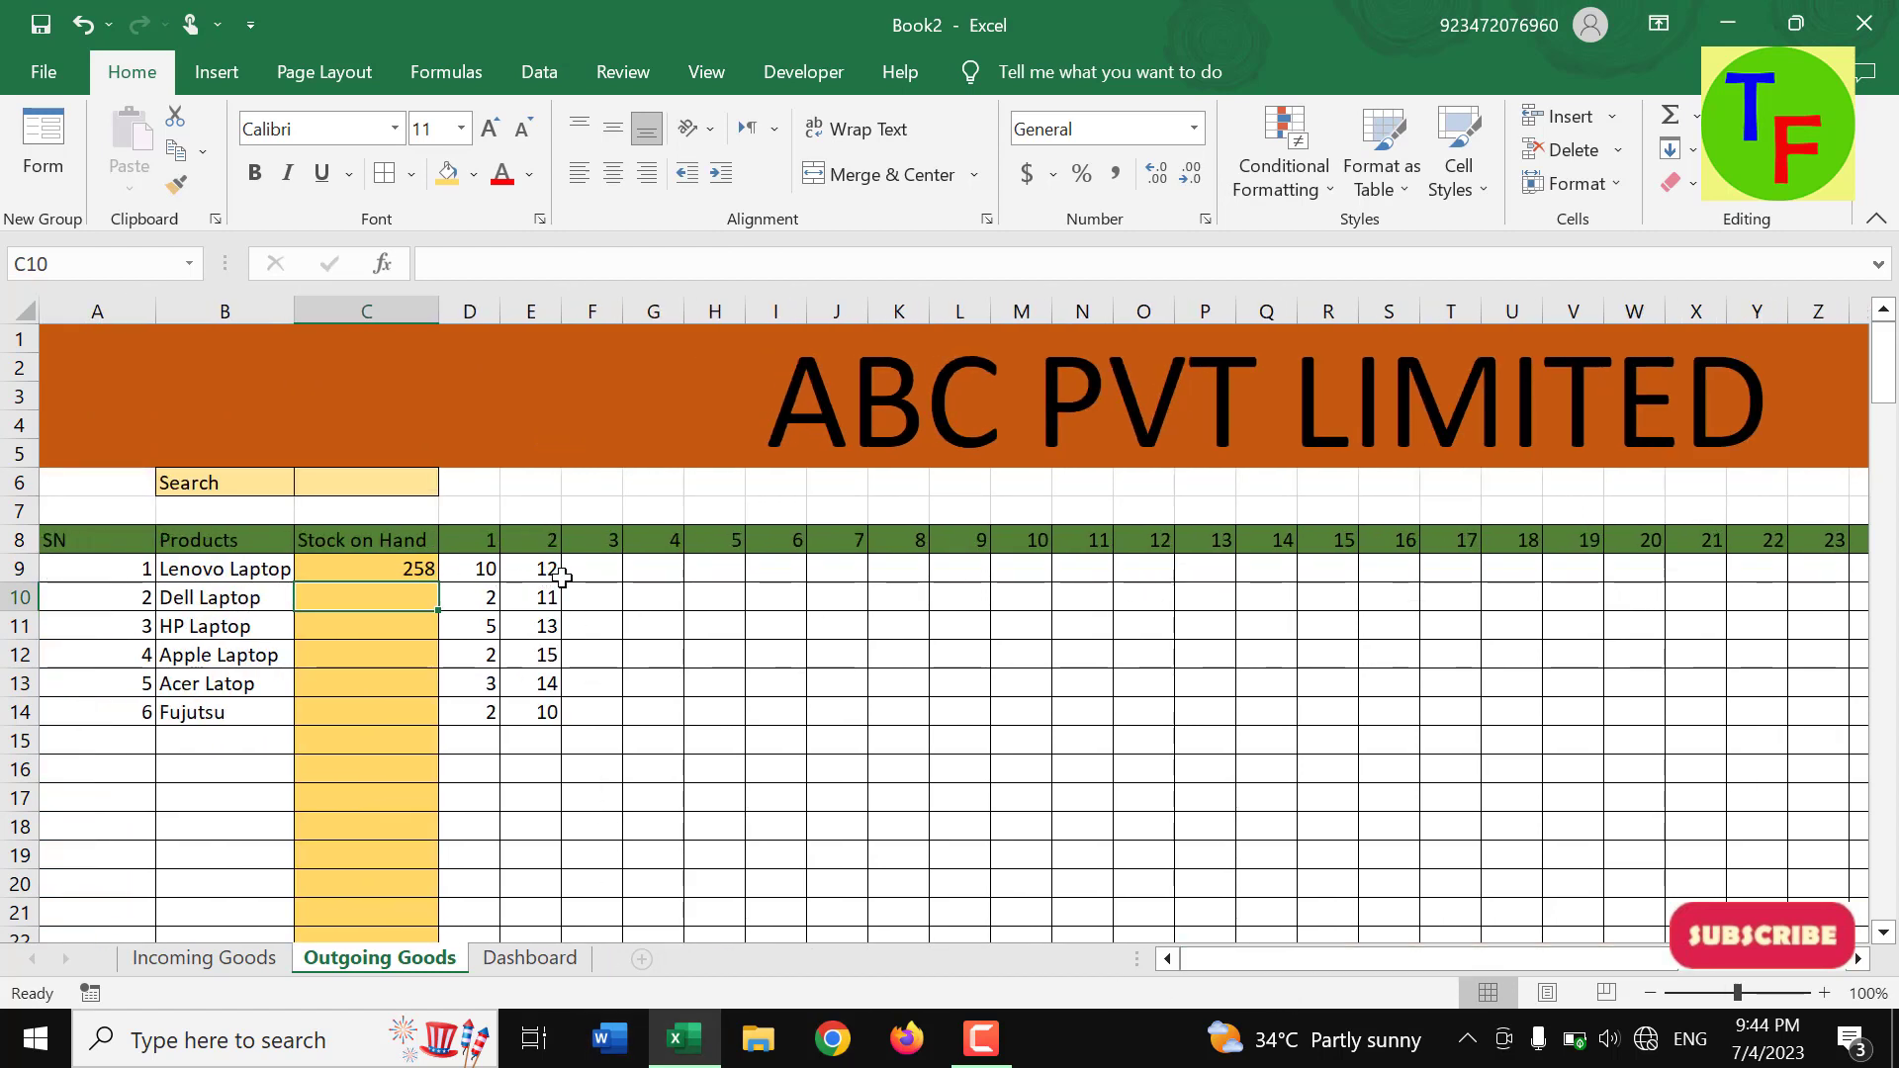
- Fill the Stock on Hand formula down column C, giving 127, 52, 68, 61 and 54
click(222, 959)
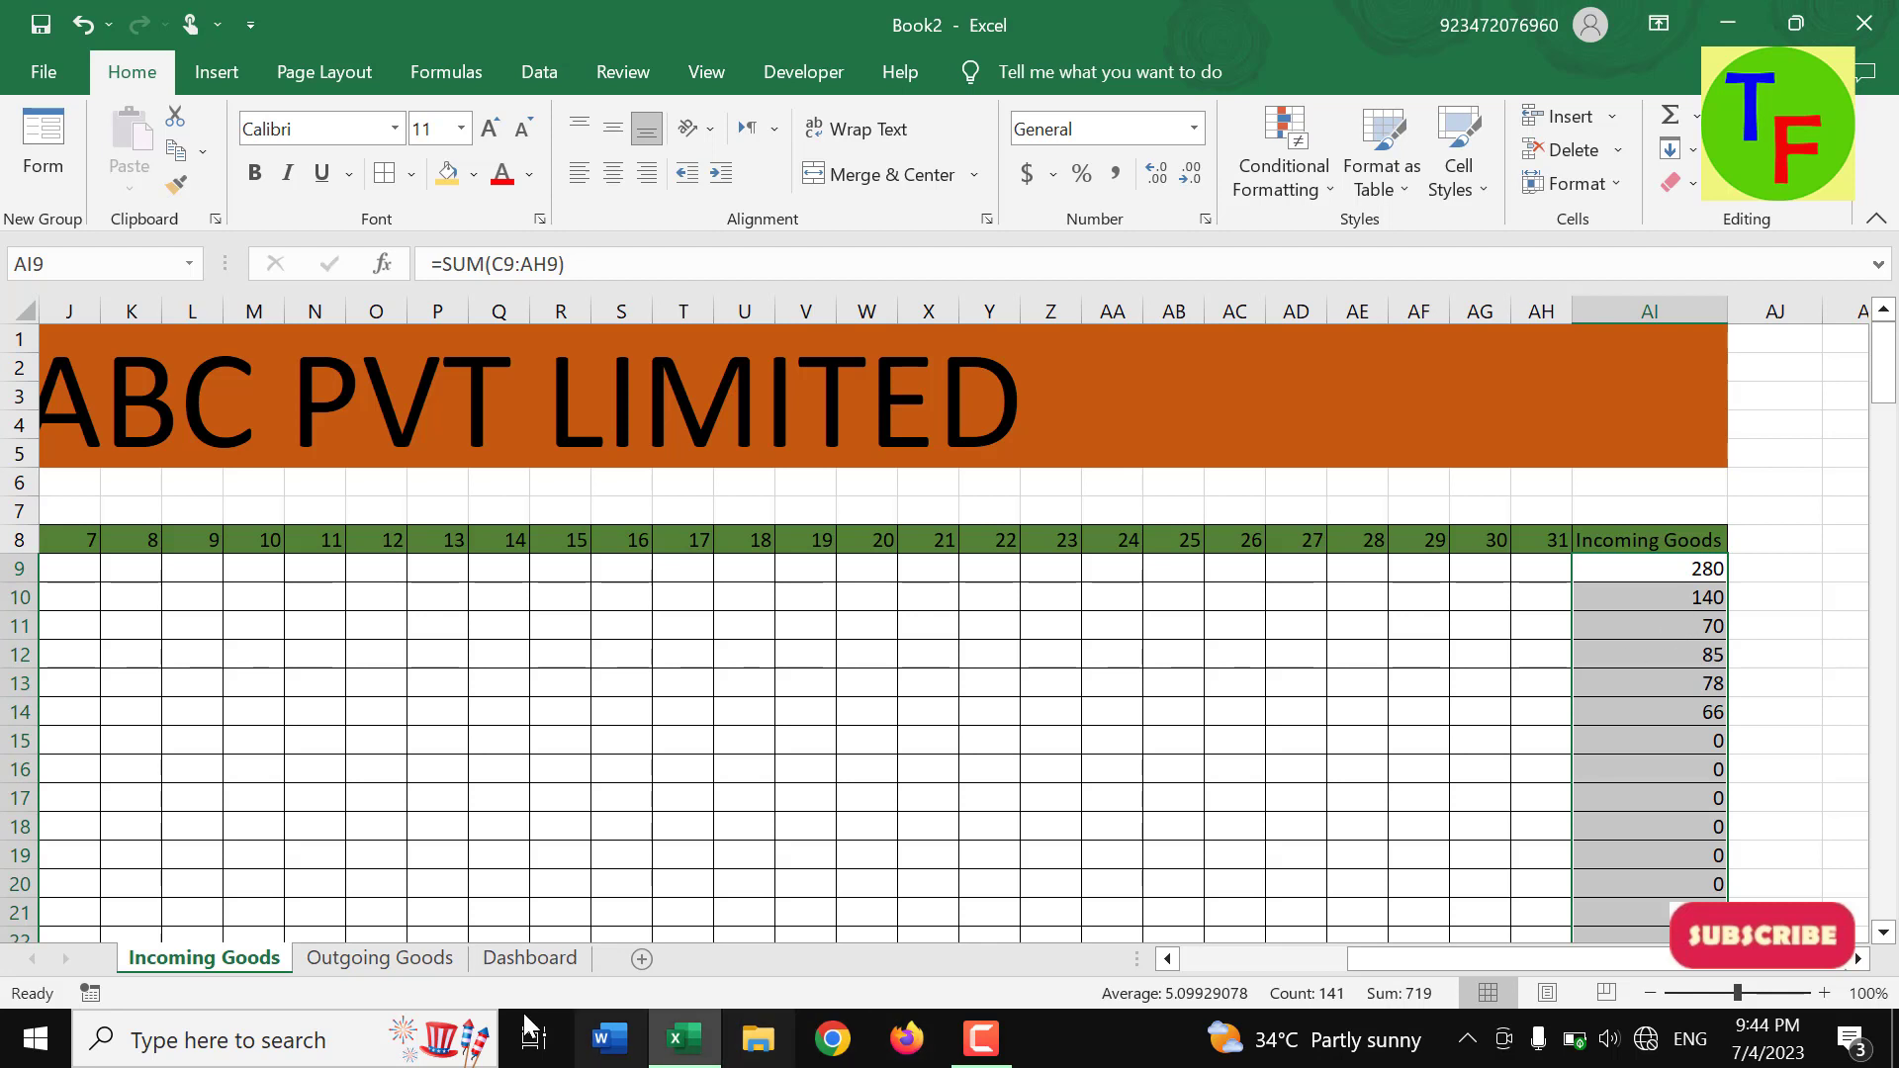
click(395, 959)
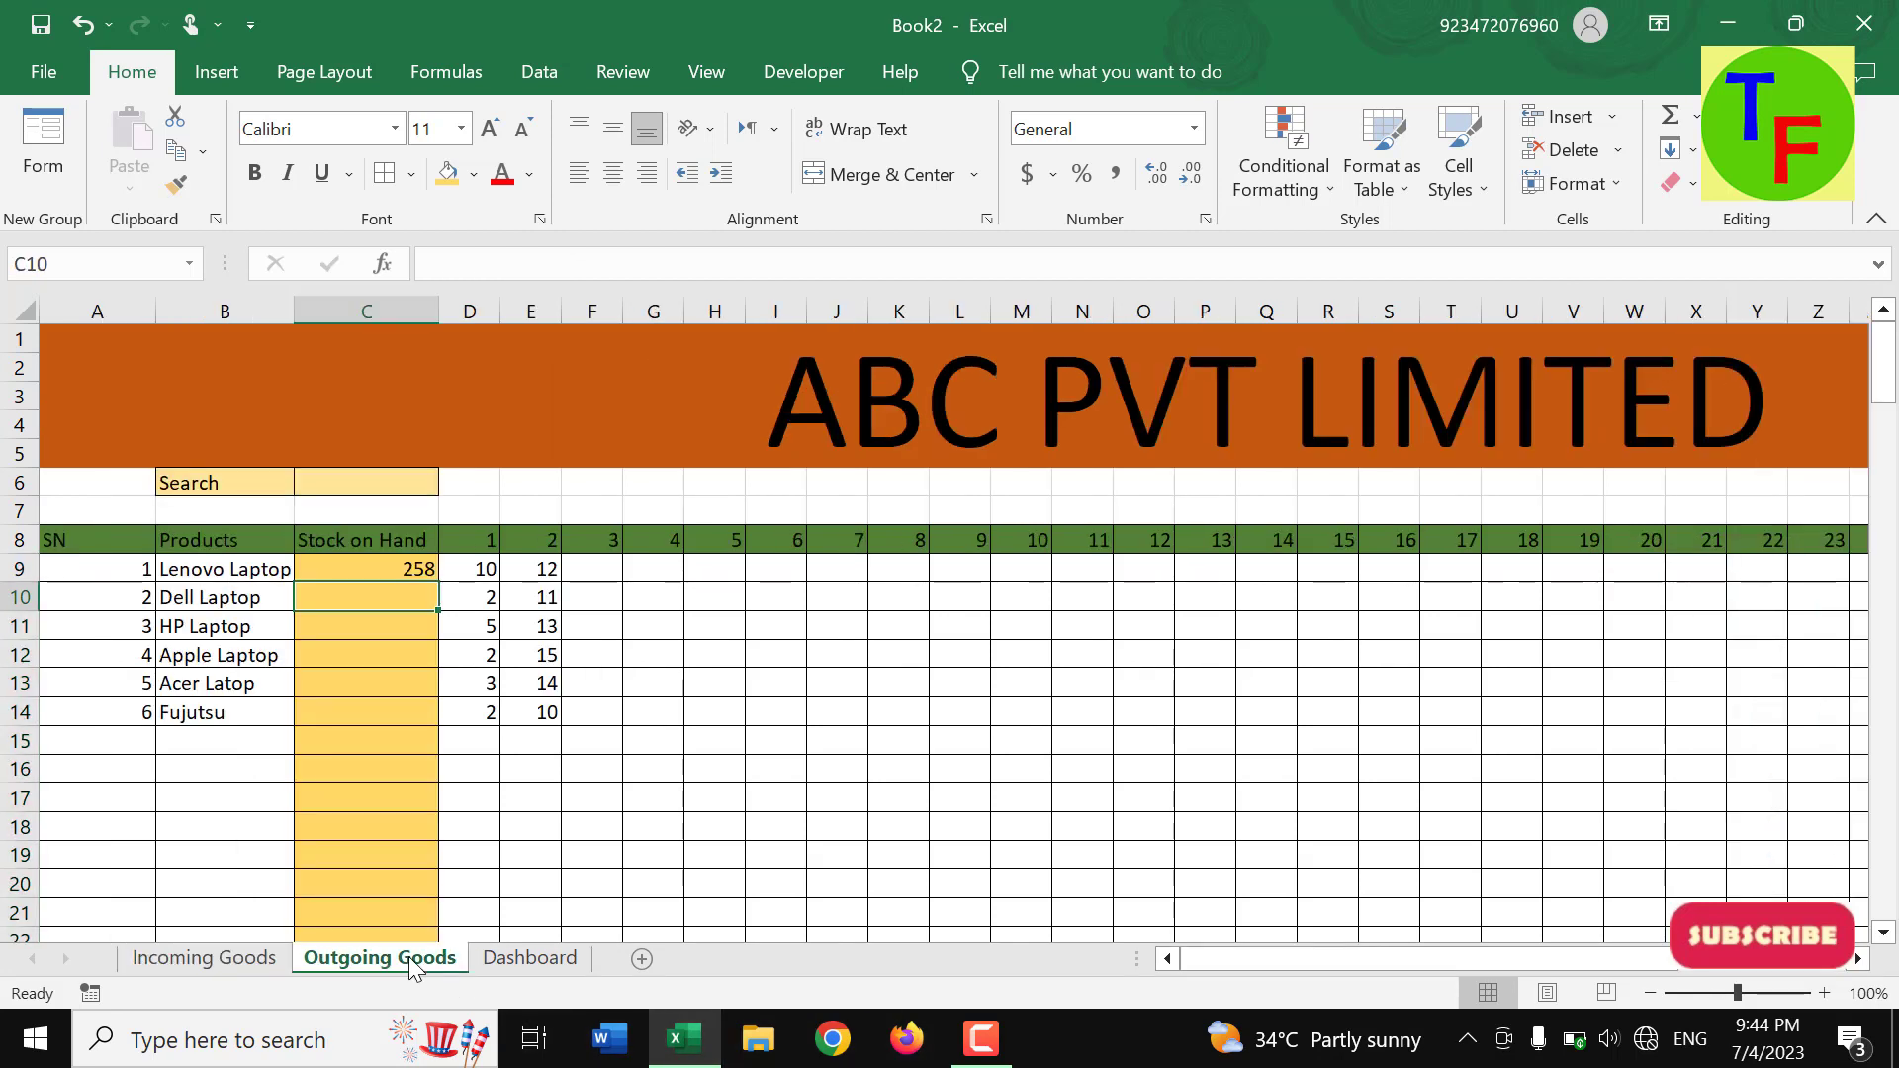
click(419, 561)
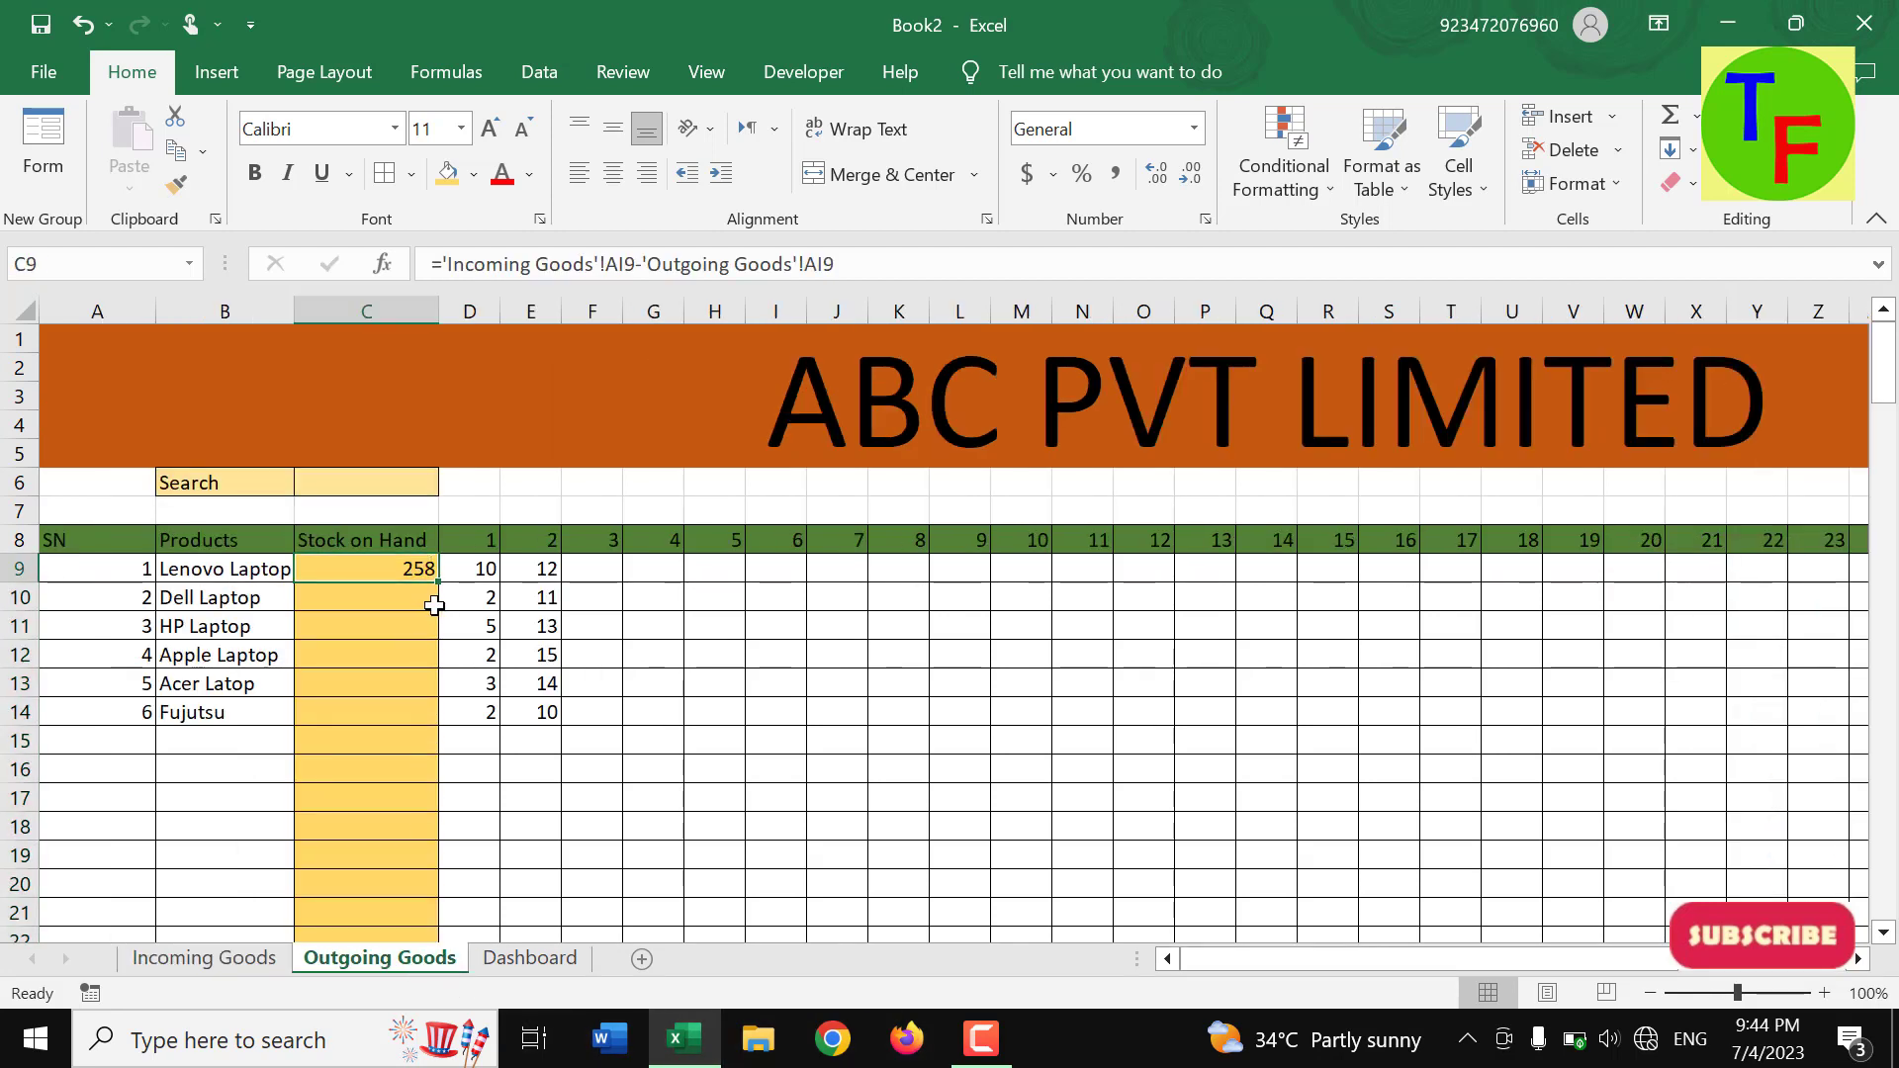
mouse_move(439, 582)
mouse_down()
mouse_move(443, 1040)
mouse_move(440, 949)
mouse_up()
scroll(425, 871, up, 2)
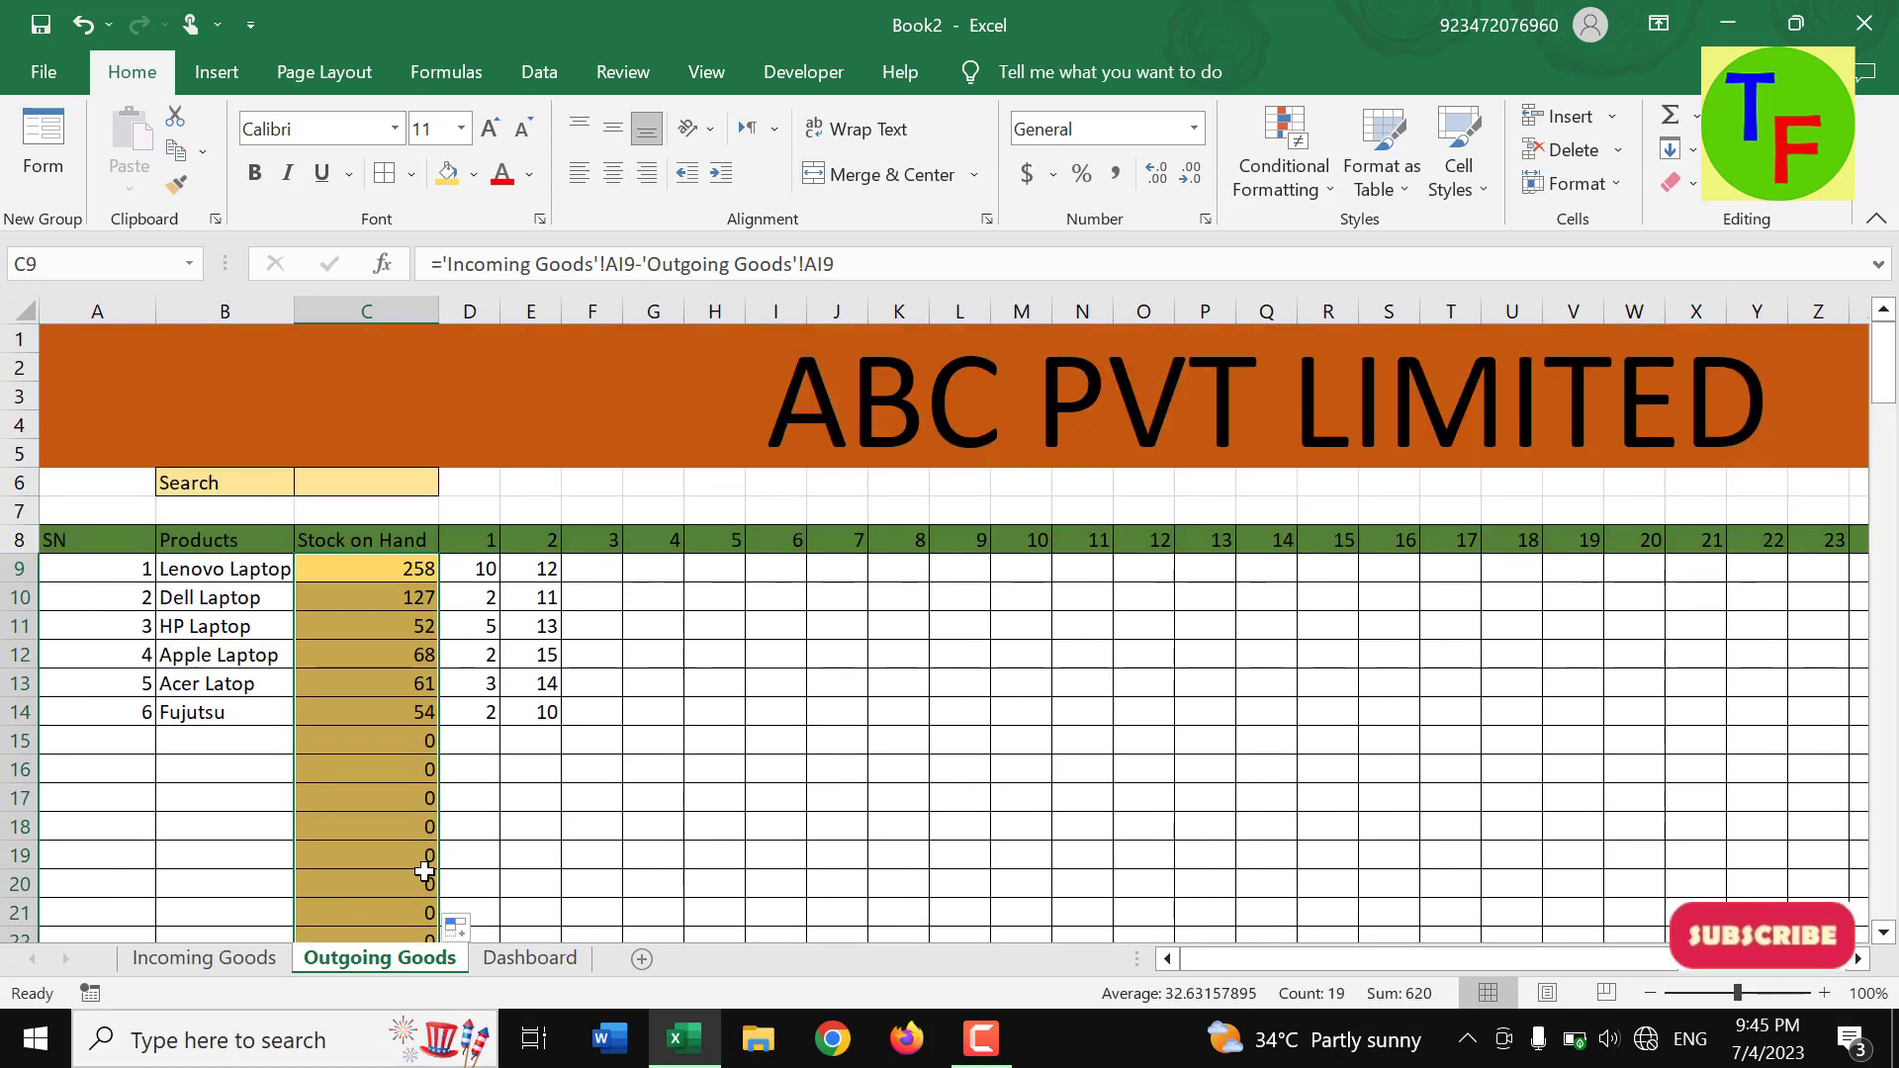
click(746, 743)
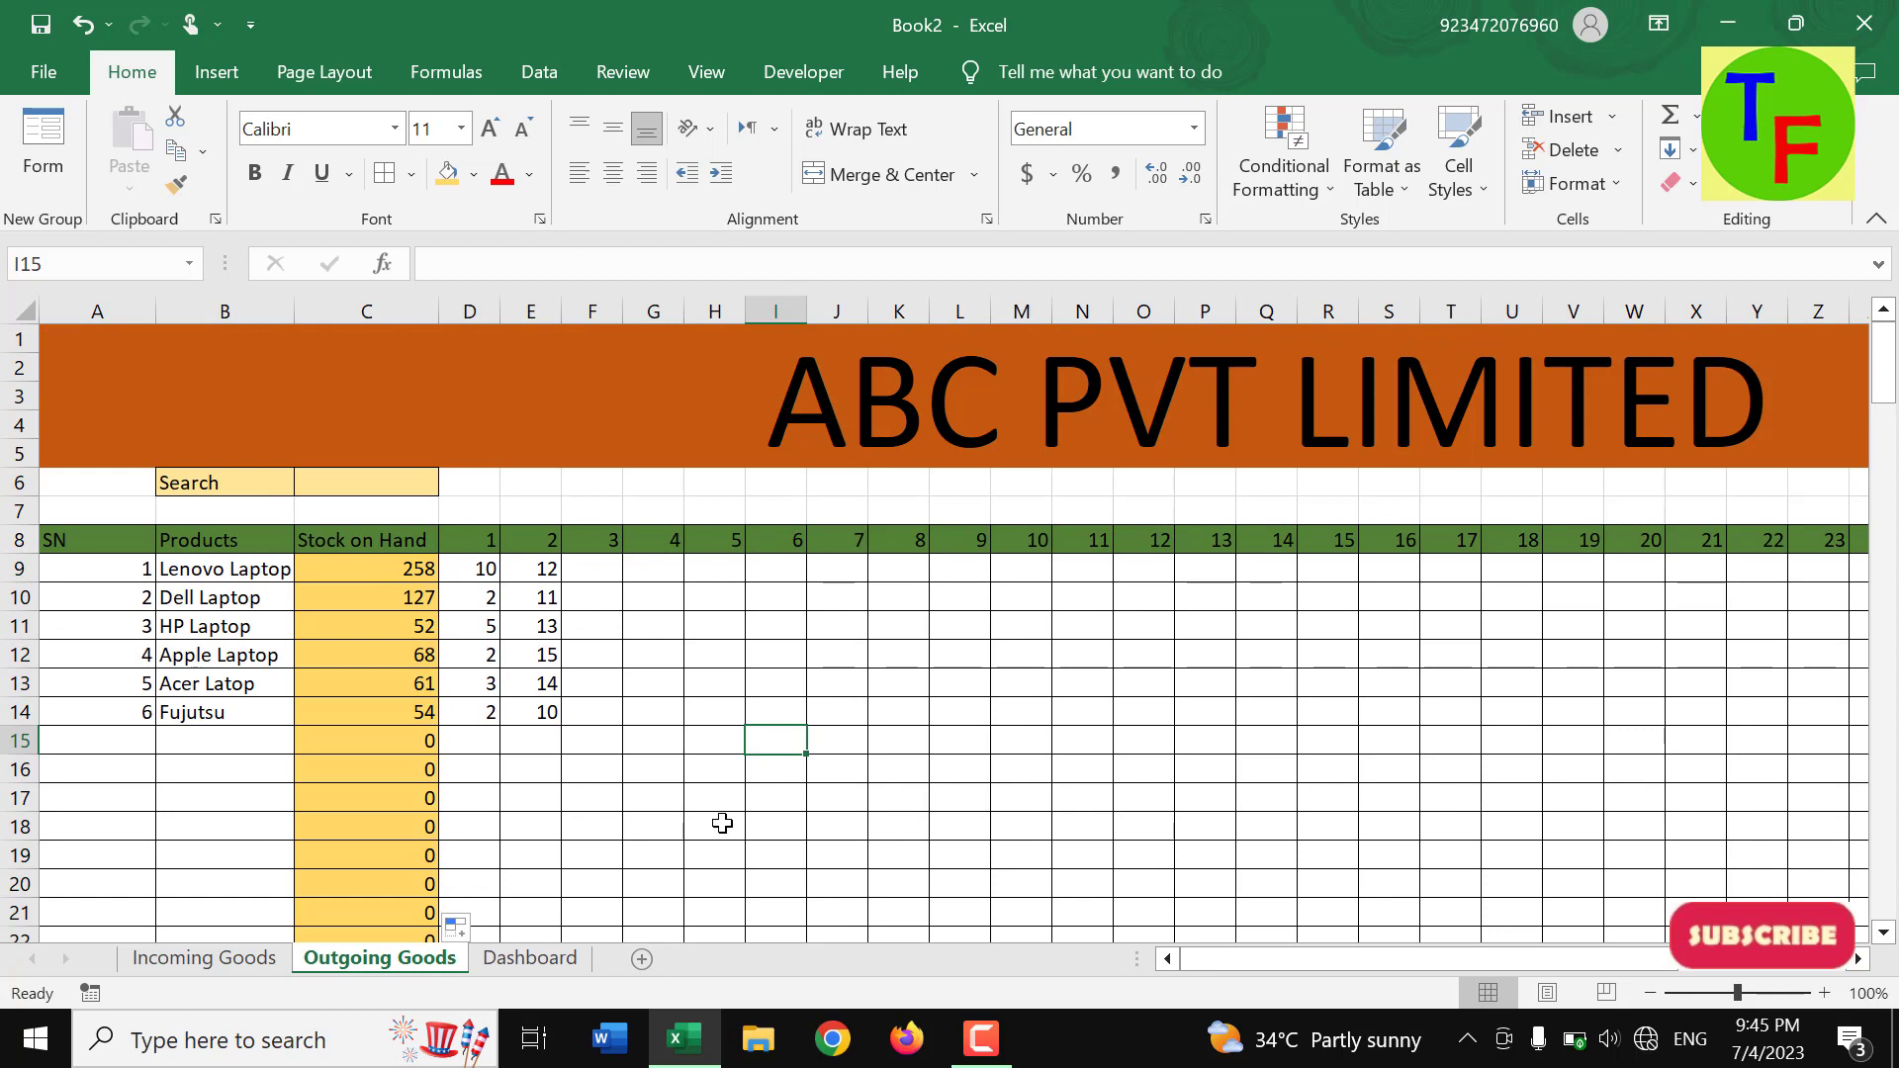
- Select the Outgoing Goods day grid, then start a Less Than 0 highlight rule and discard it
mouse_move(491, 570)
mouse_down()
mouse_move(1891, 782)
mouse_move(1550, 798)
mouse_move(1532, 849)
mouse_up()
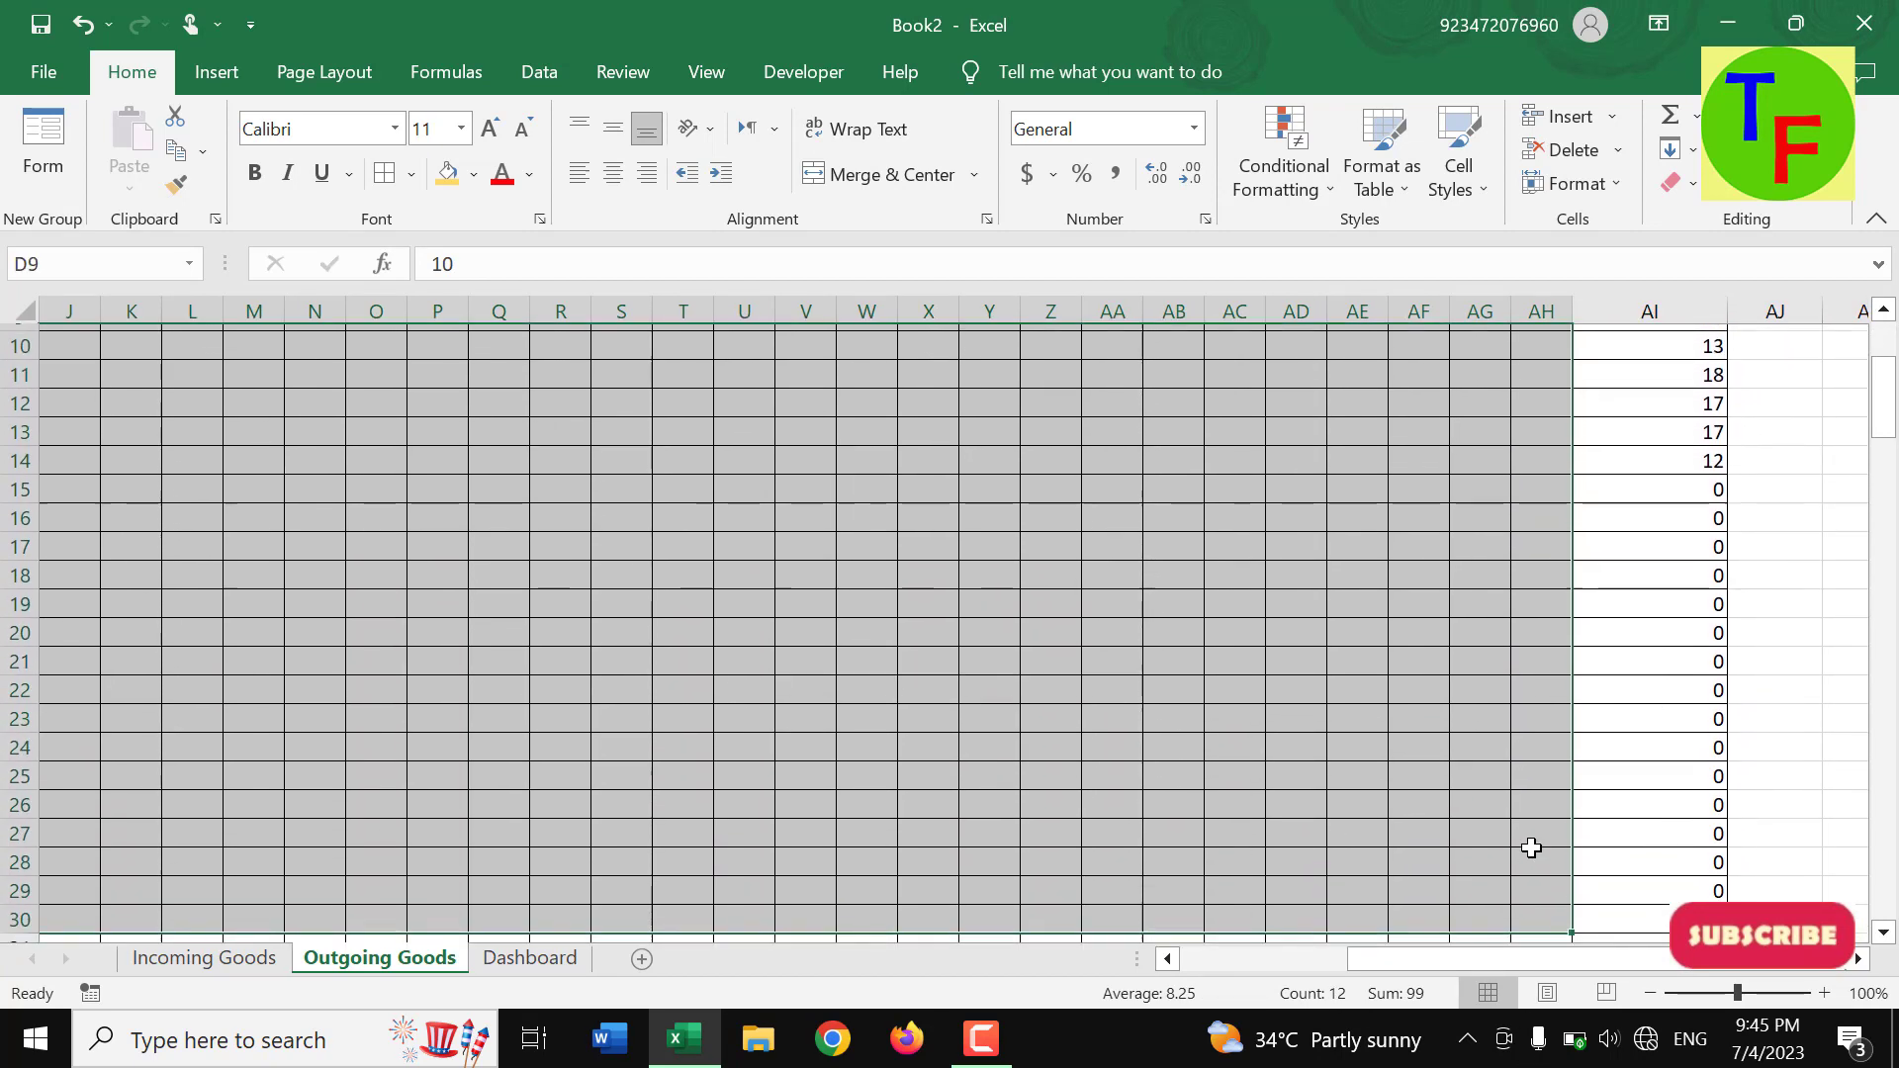
scroll(1531, 848, up, 4)
click(1295, 188)
mouse_move(1379, 241)
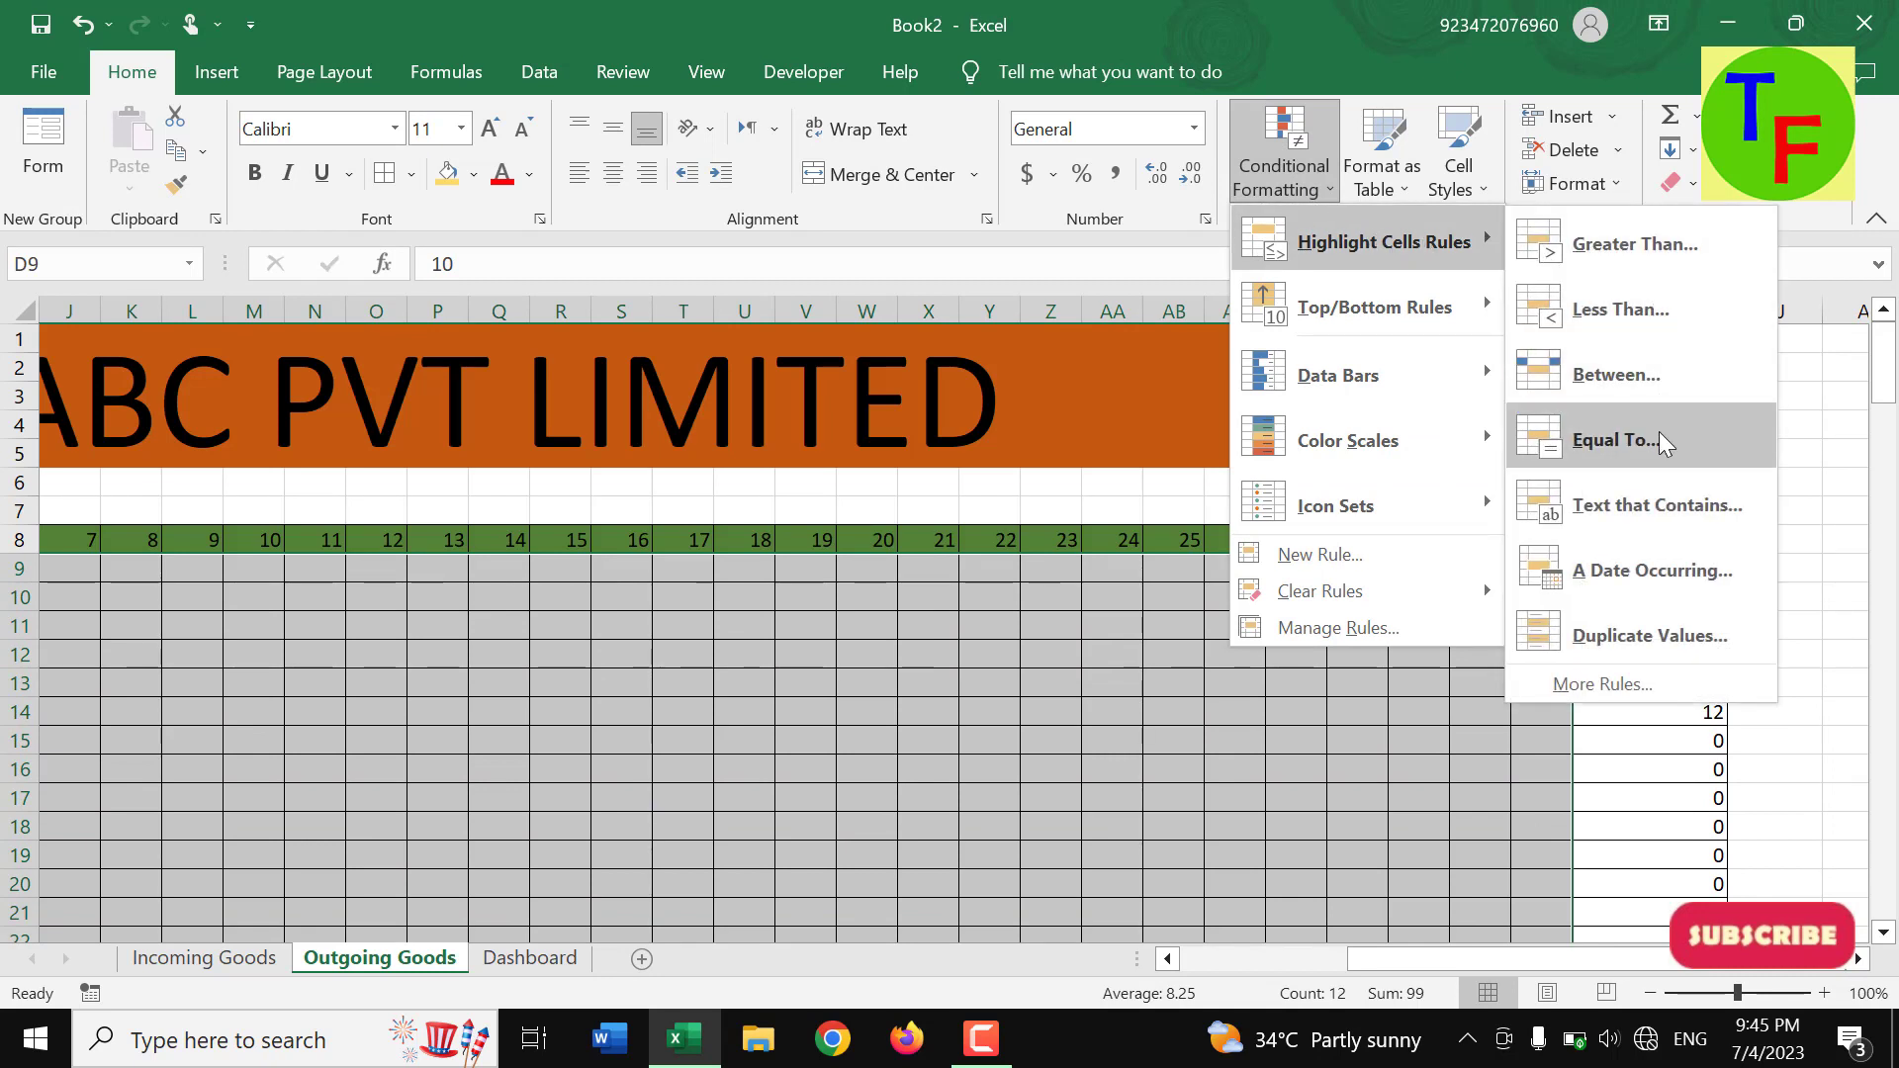
click(1658, 316)
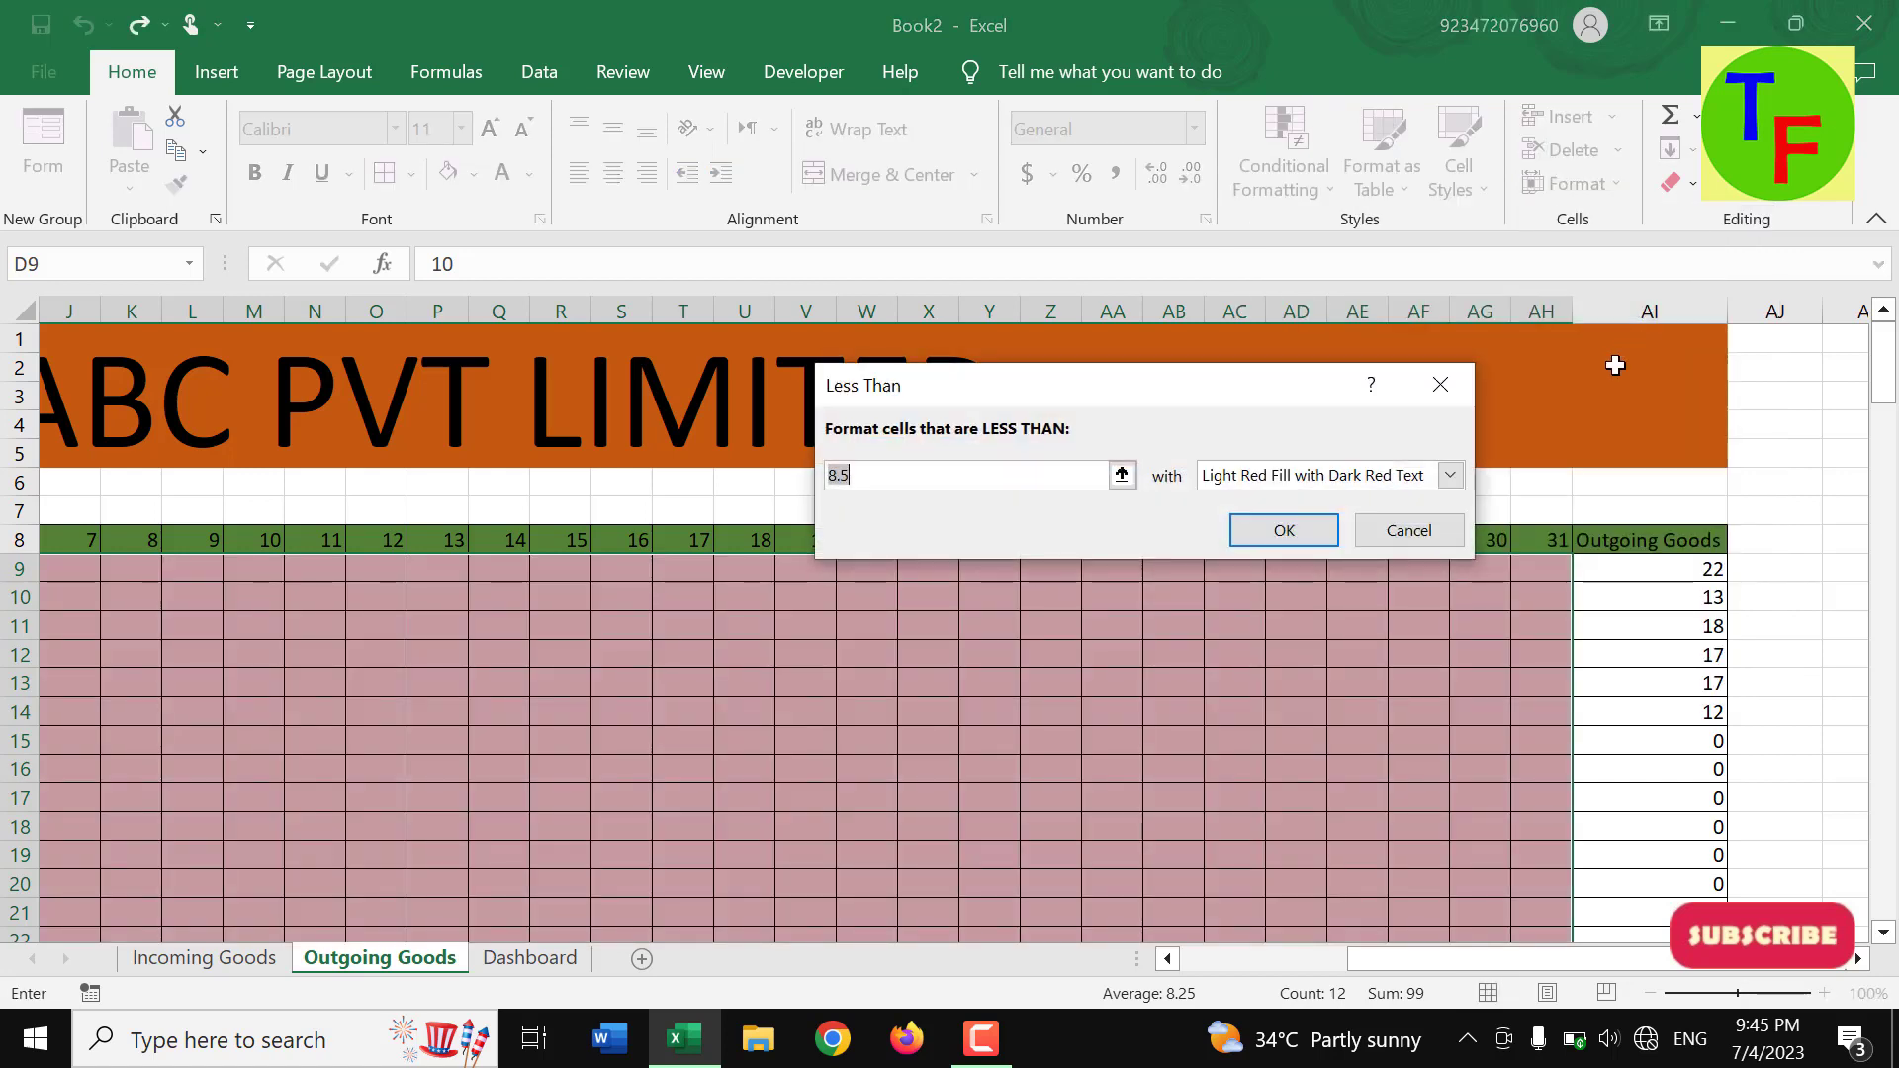
text(0)
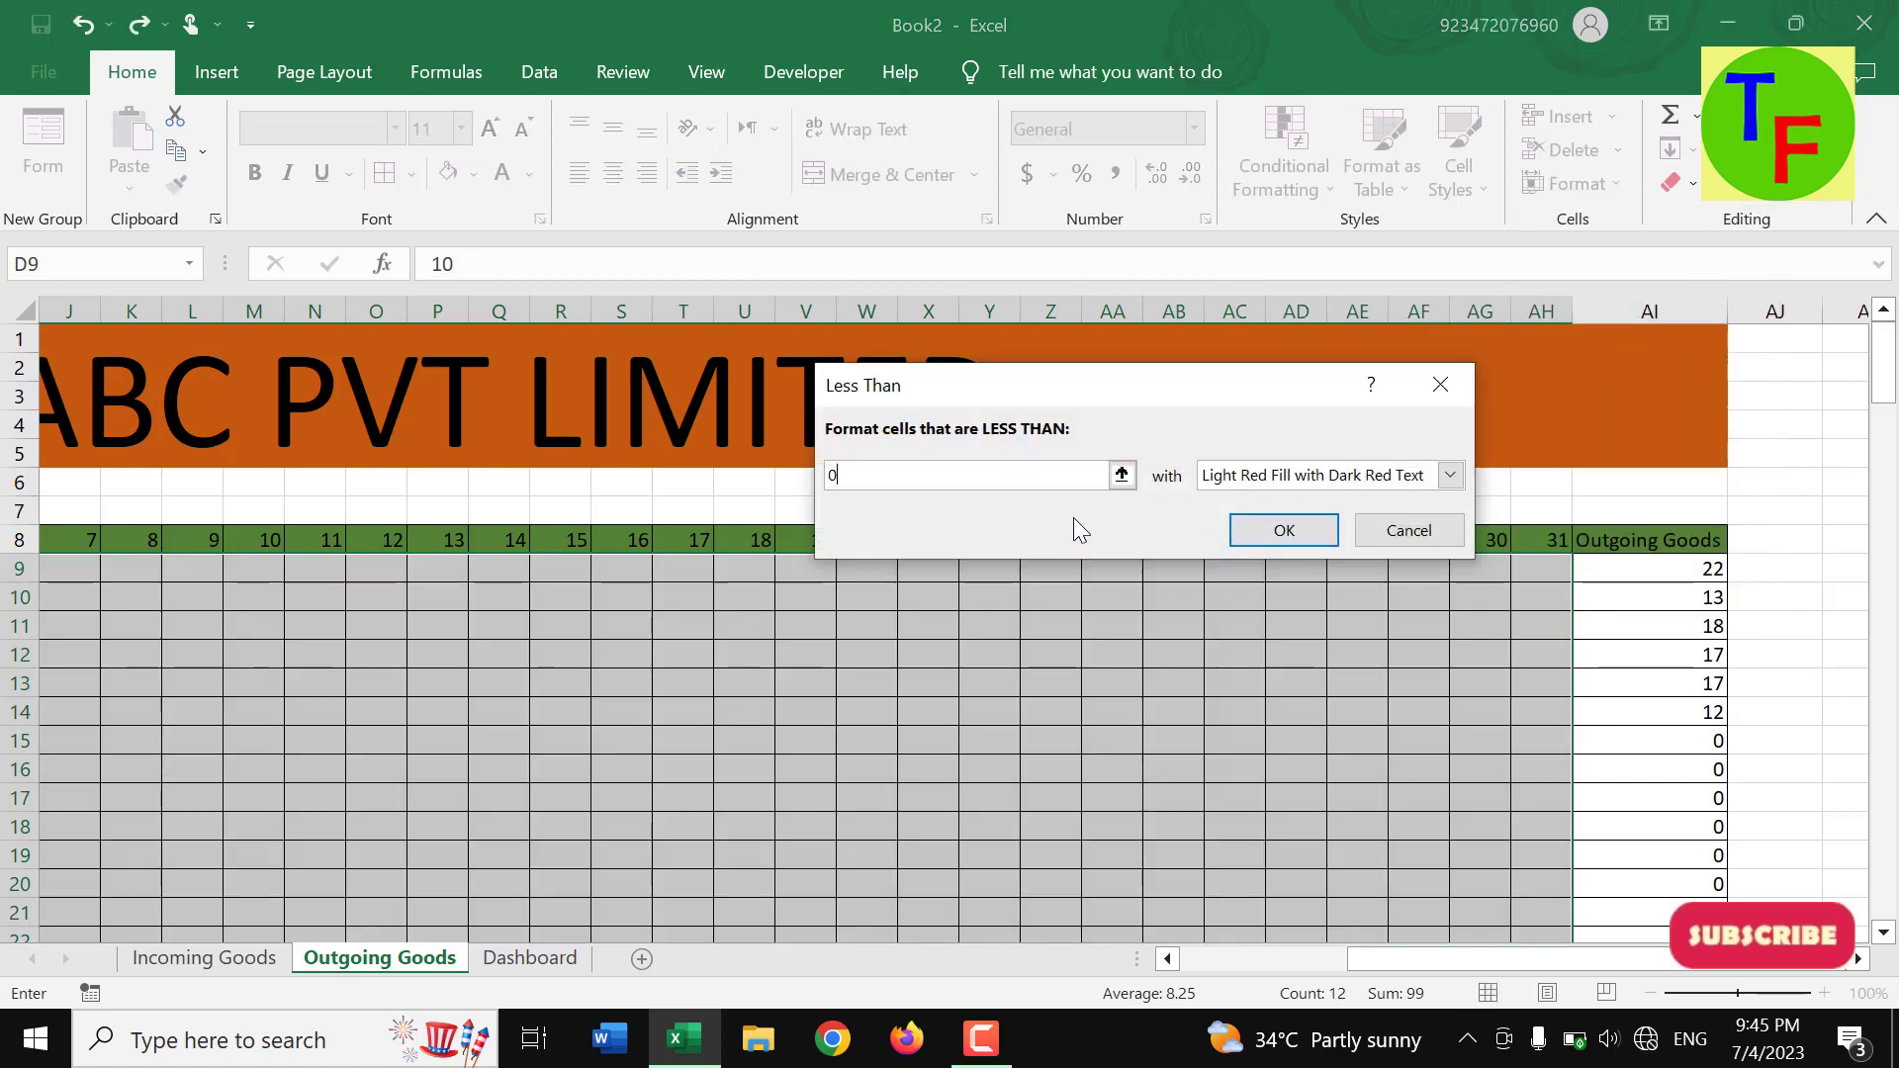
click(1302, 475)
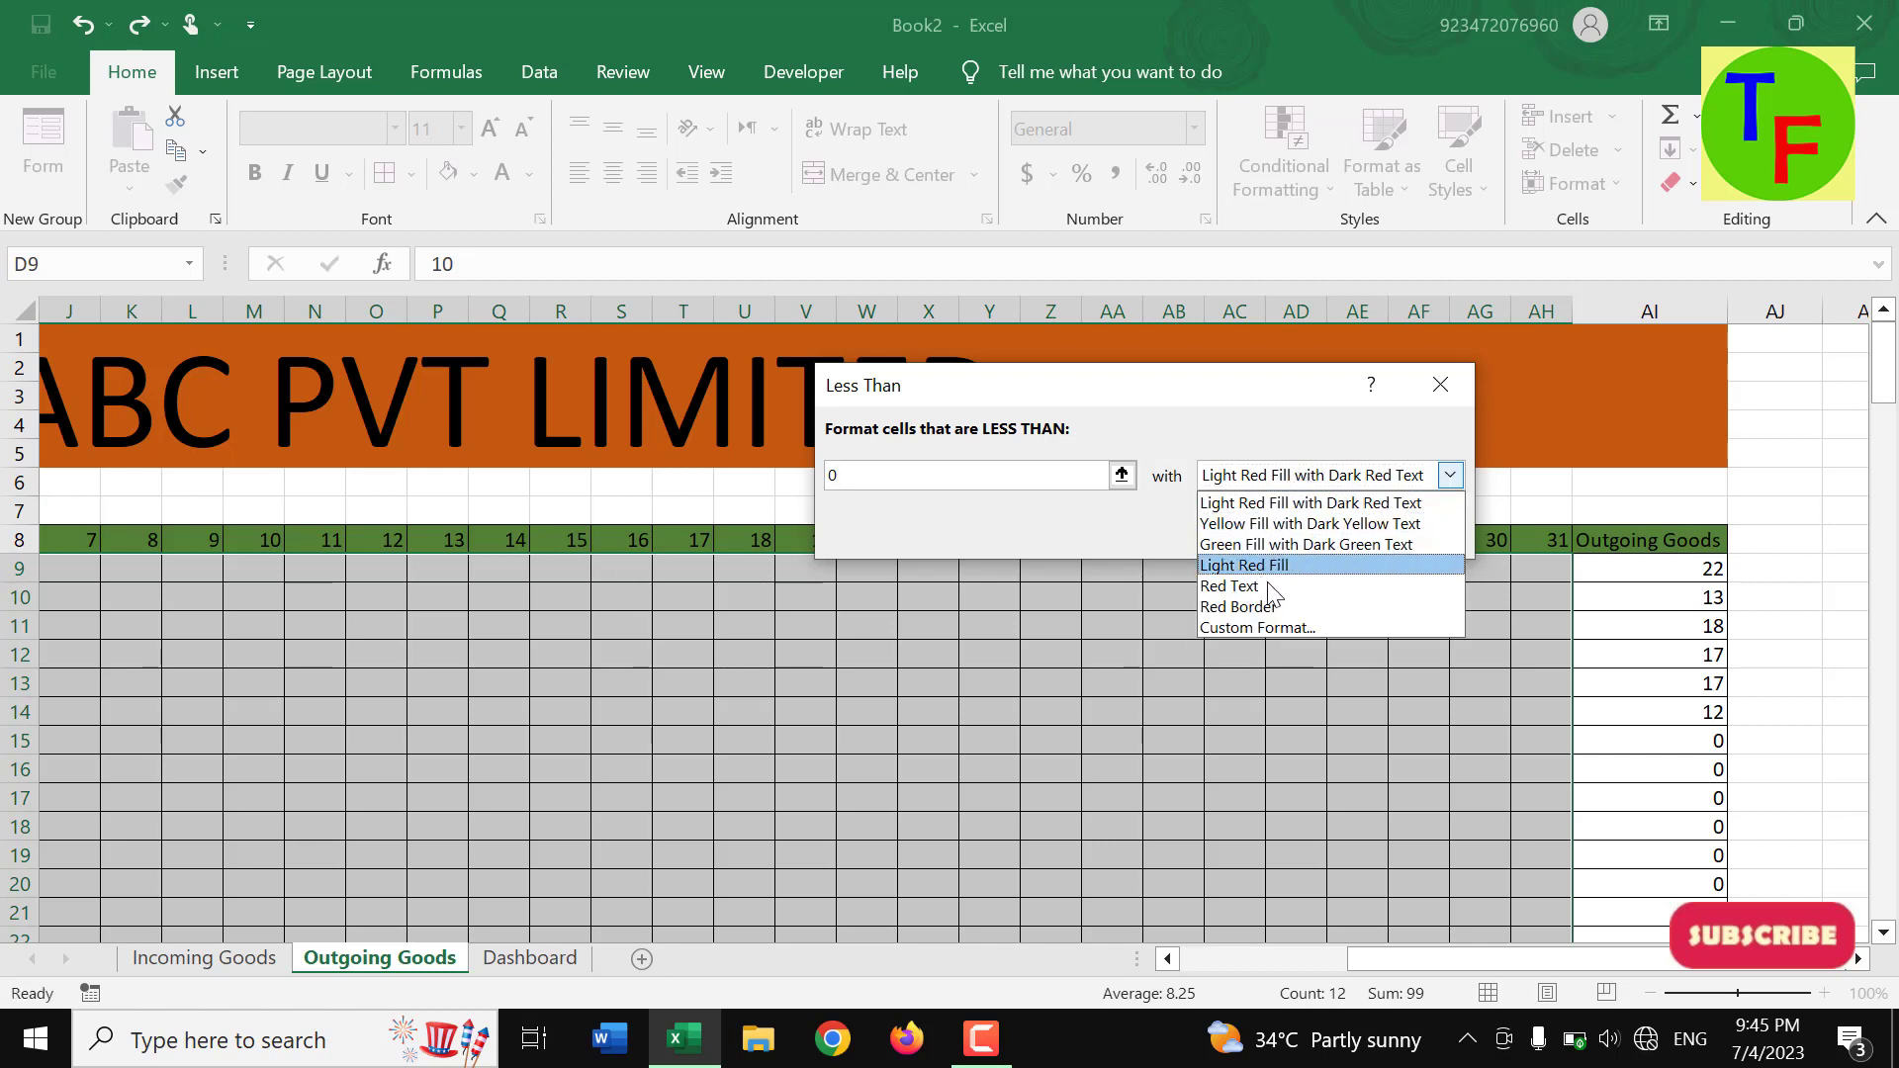
click(1442, 386)
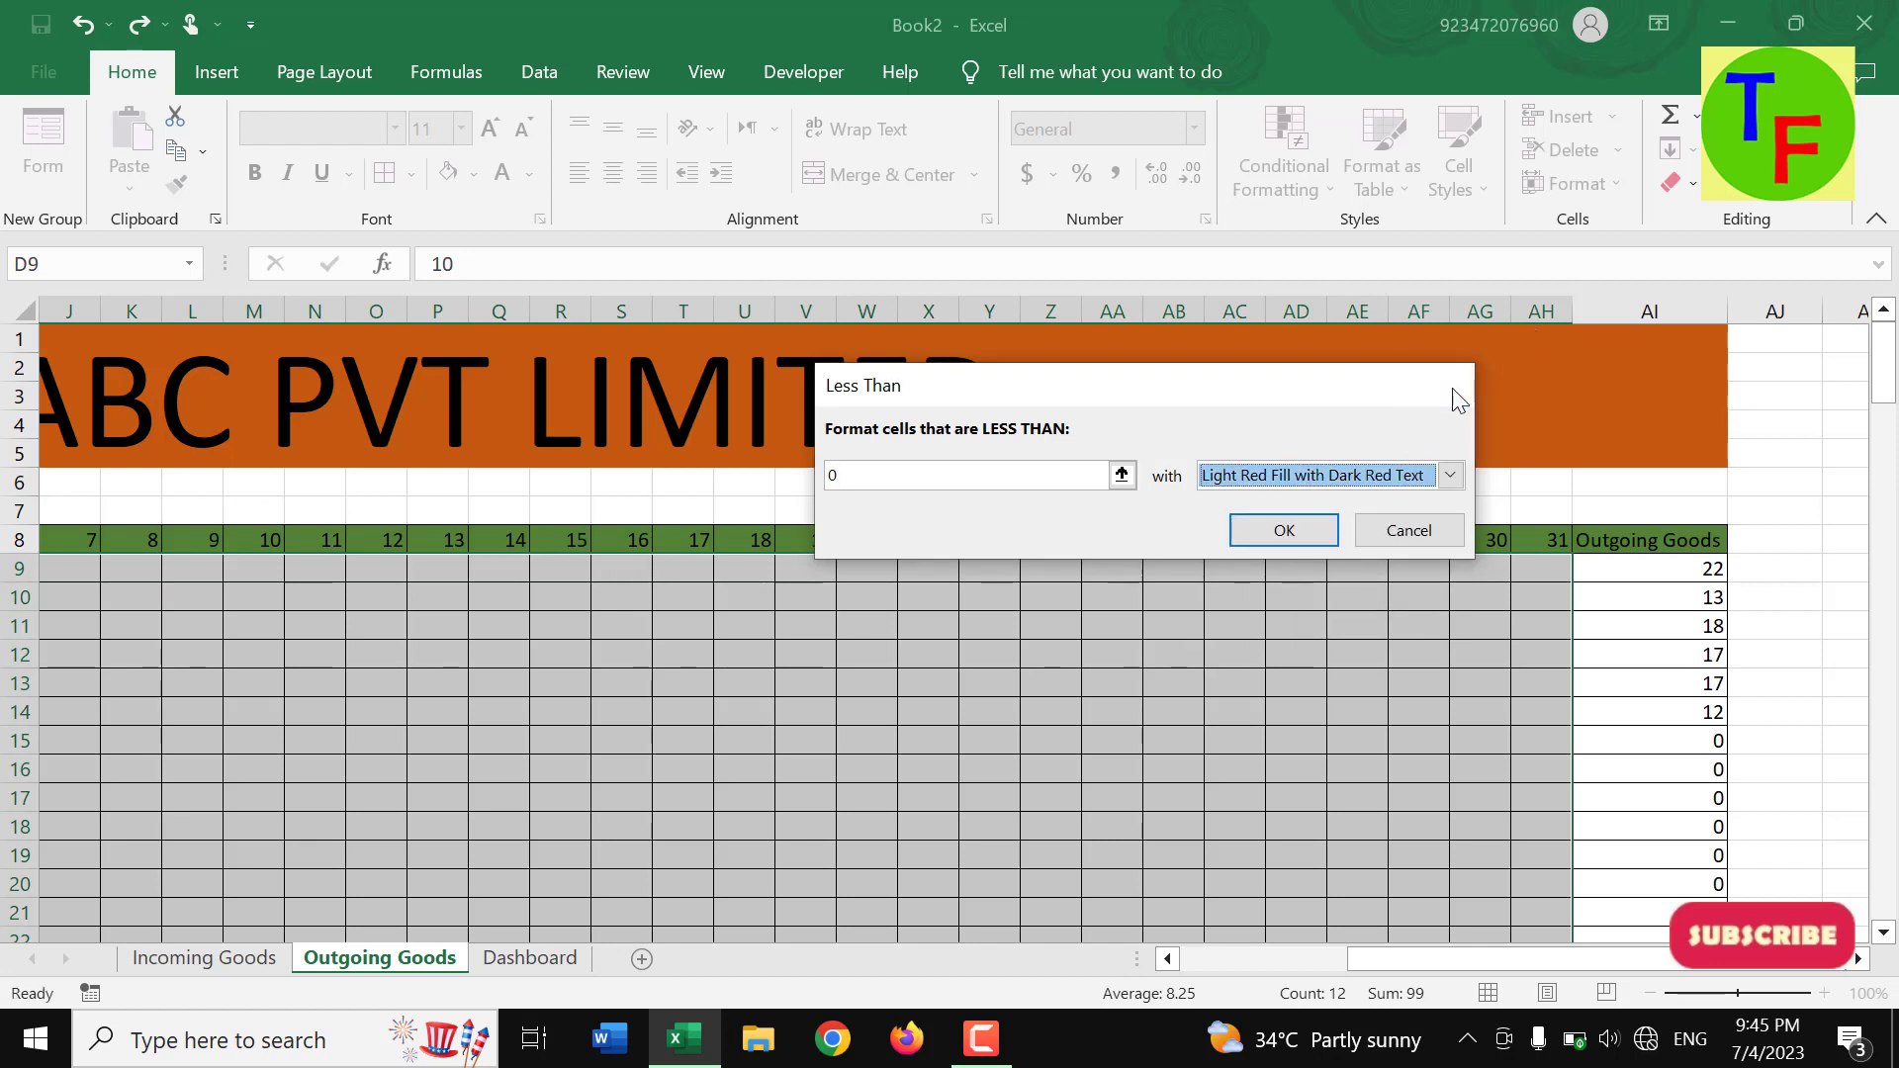
click(1453, 389)
- Highlight grid cells equal to 0 with light red fill
click(1327, 191)
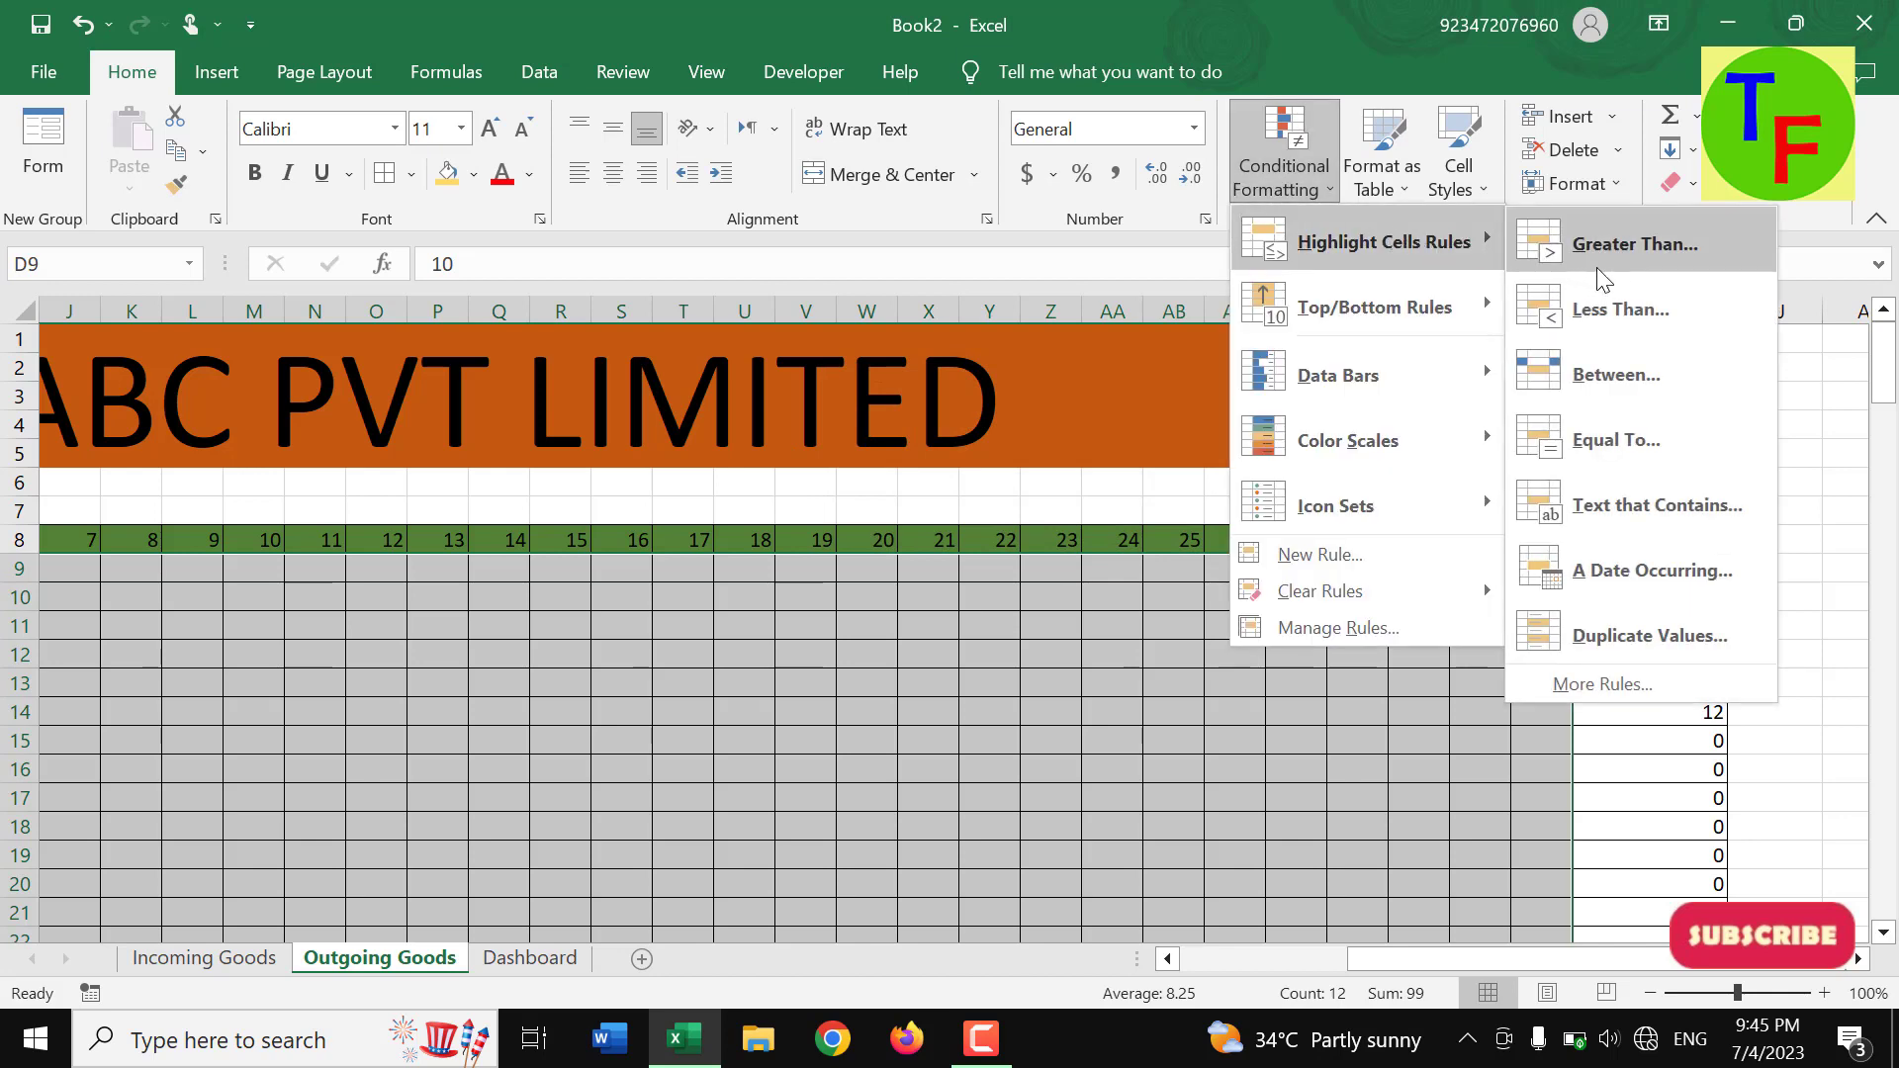
click(1622, 448)
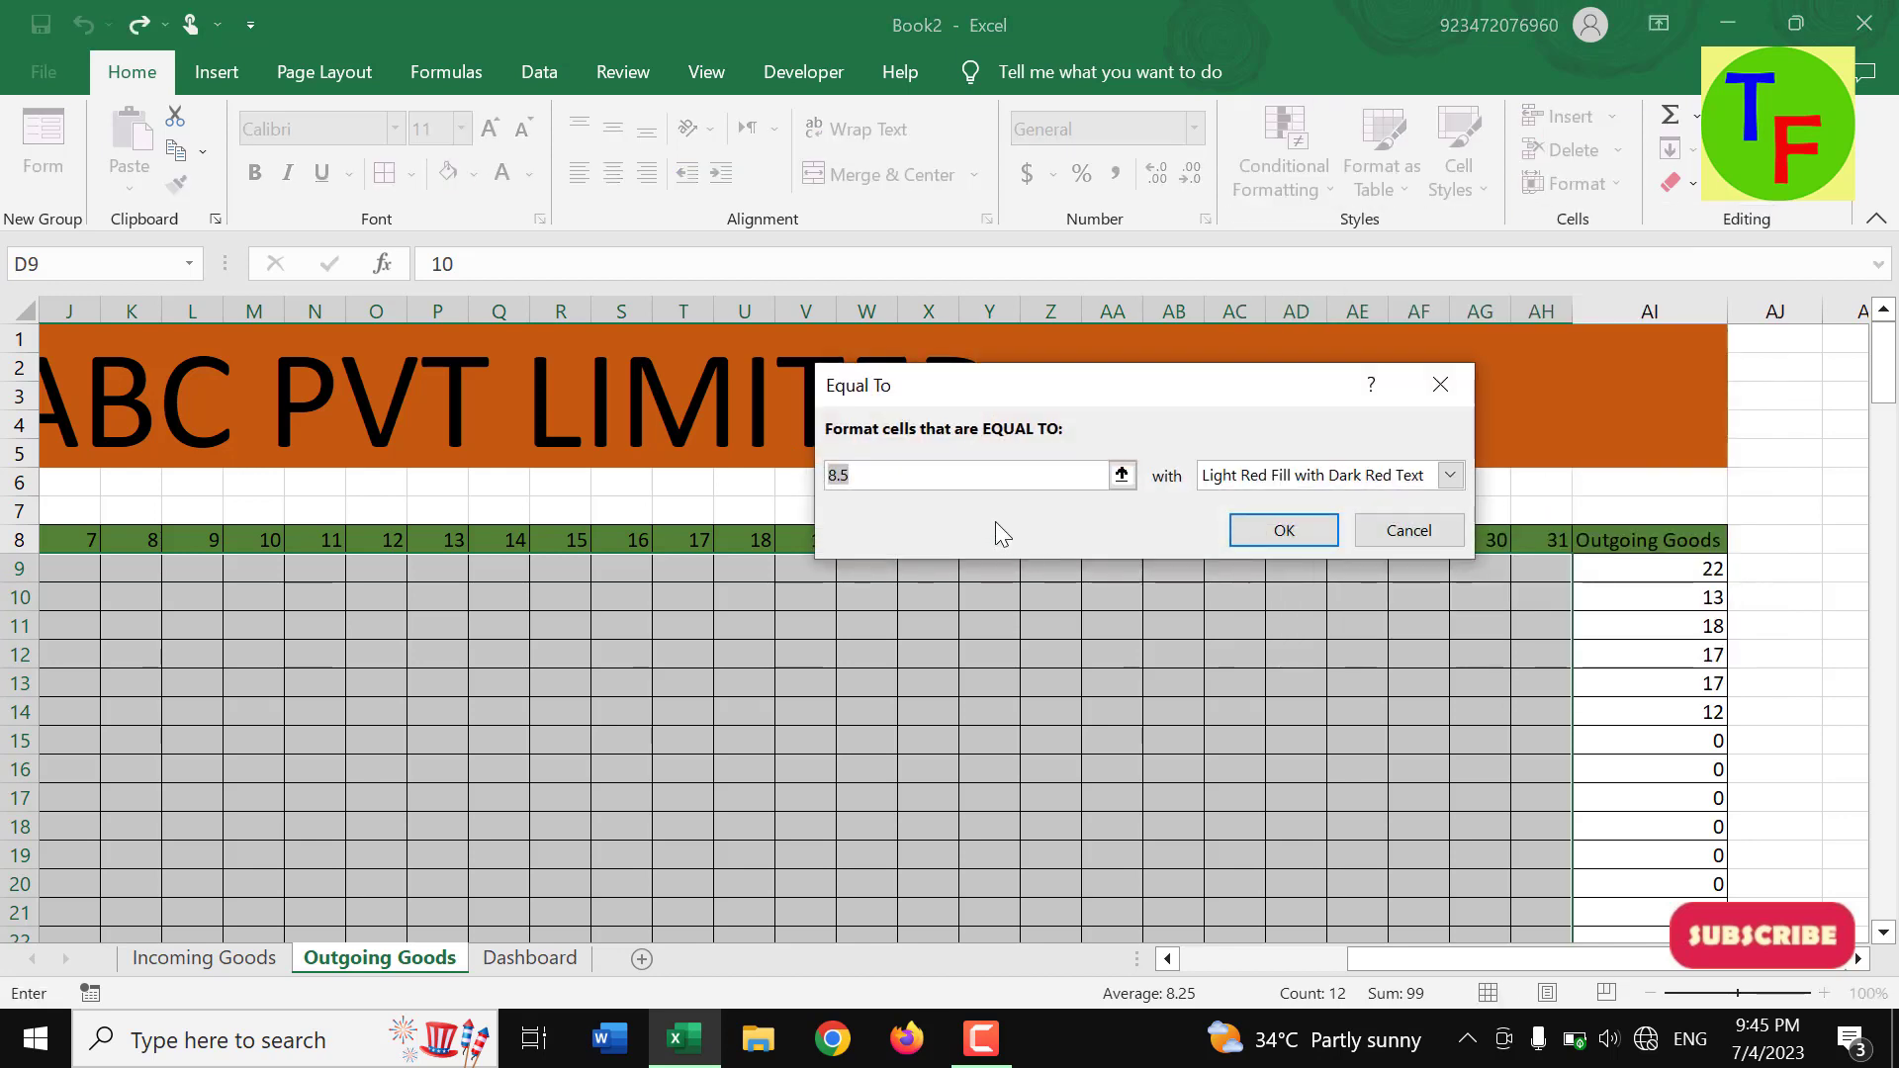
text(0)
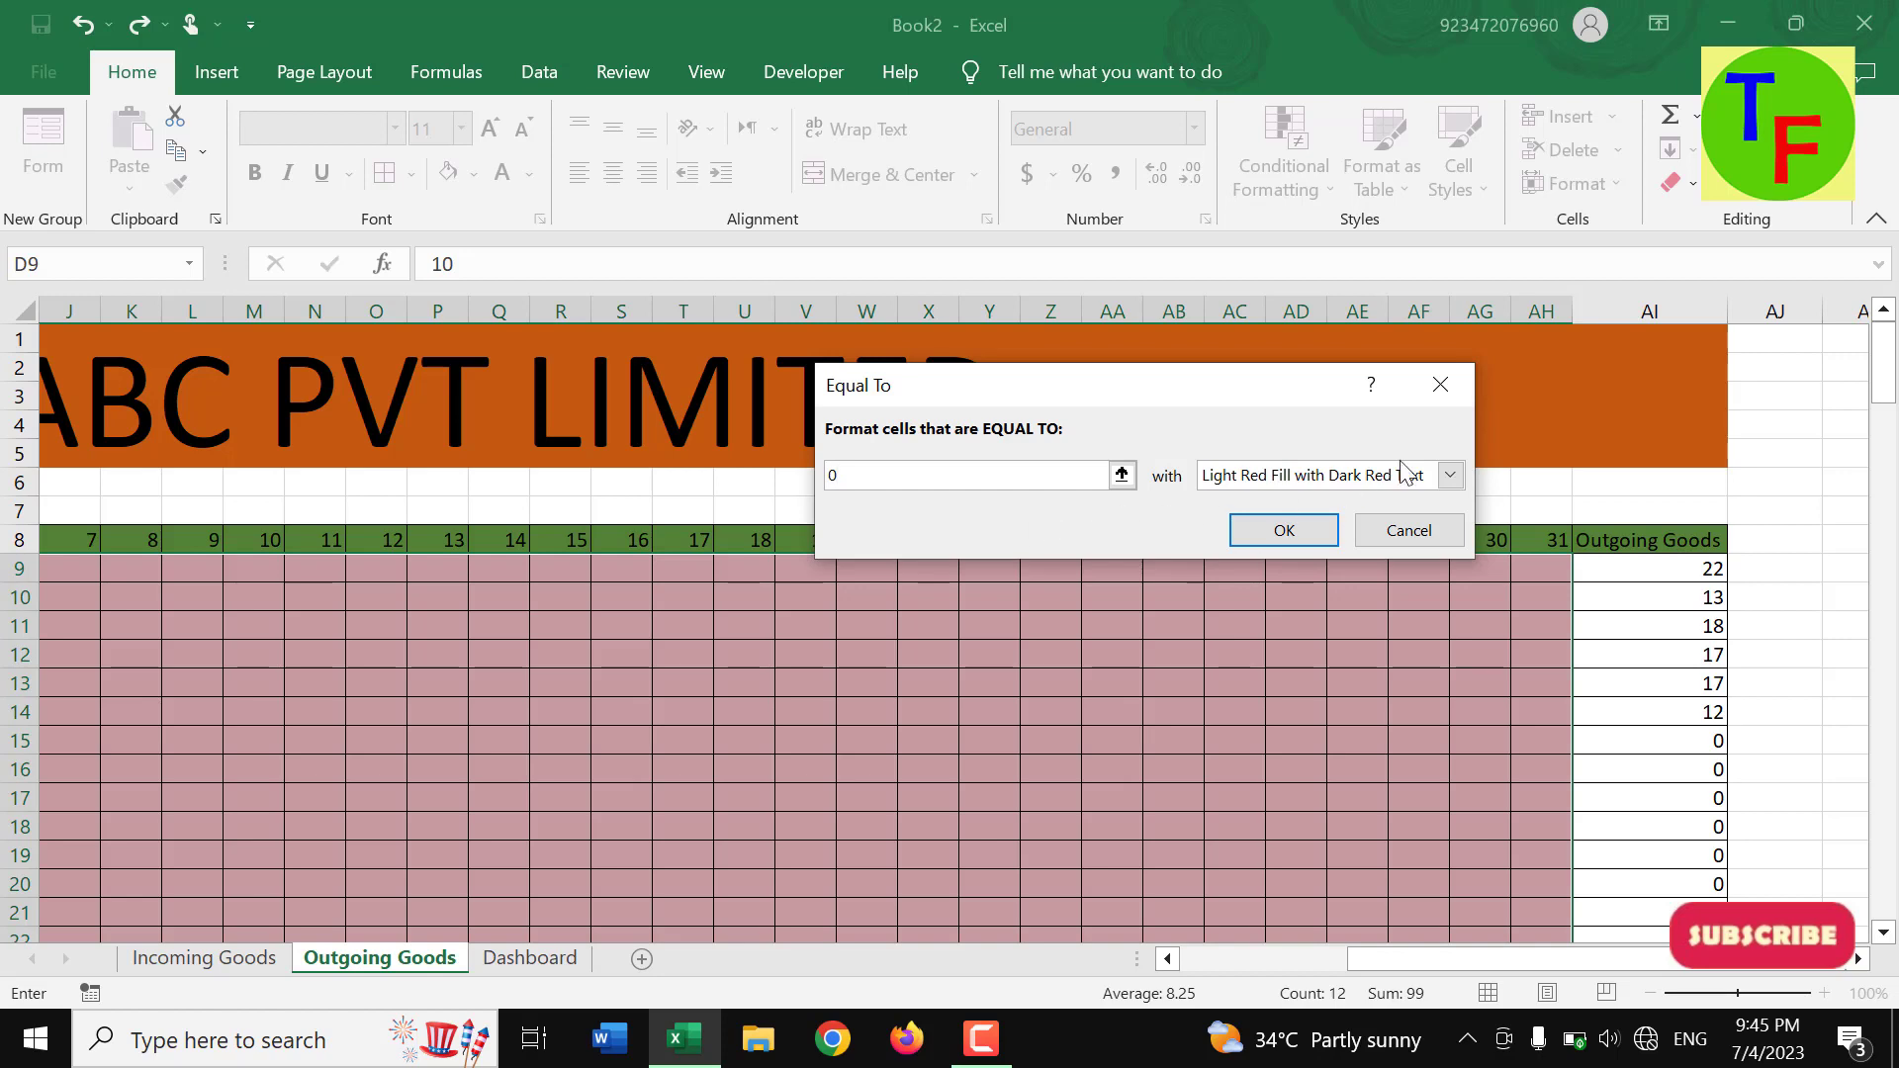
click(1299, 532)
- Highlight grid cells greater than 0 with Green Fill with Dark Green Text
click(1302, 188)
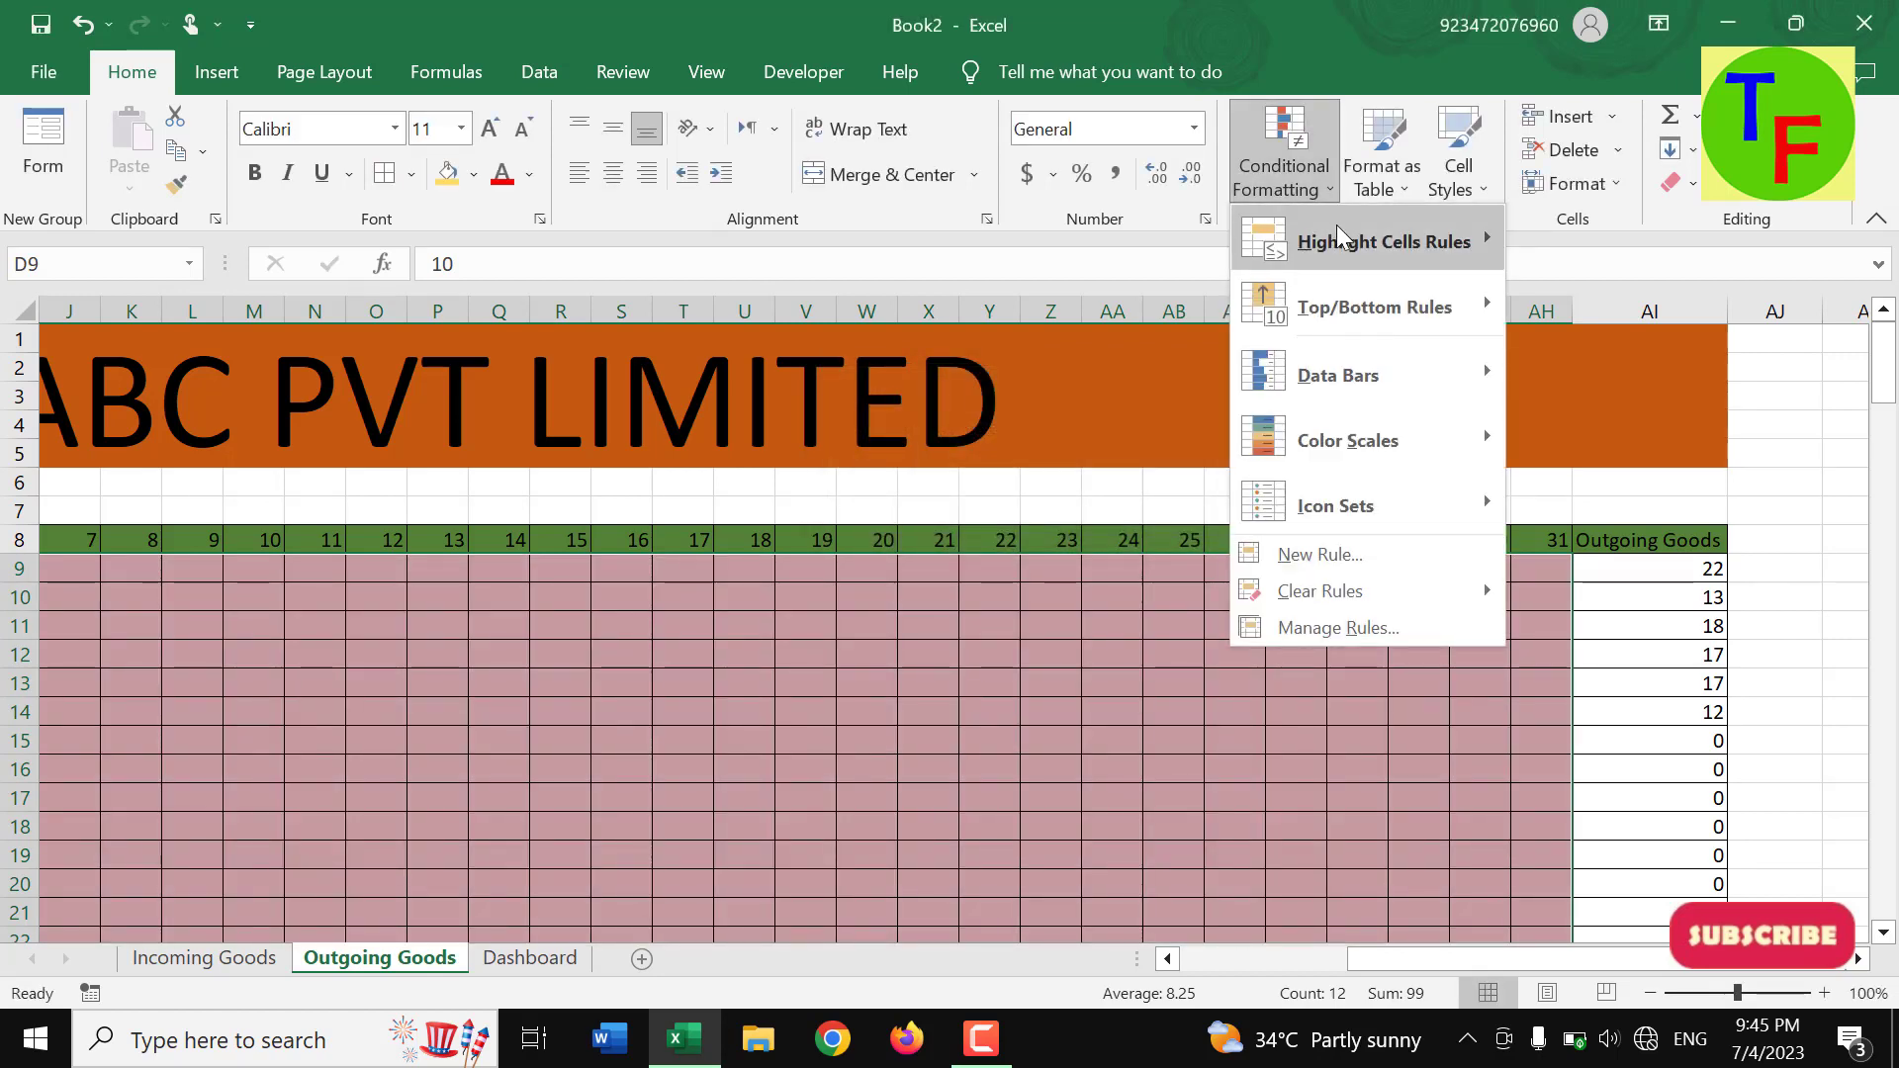
key(Escape)
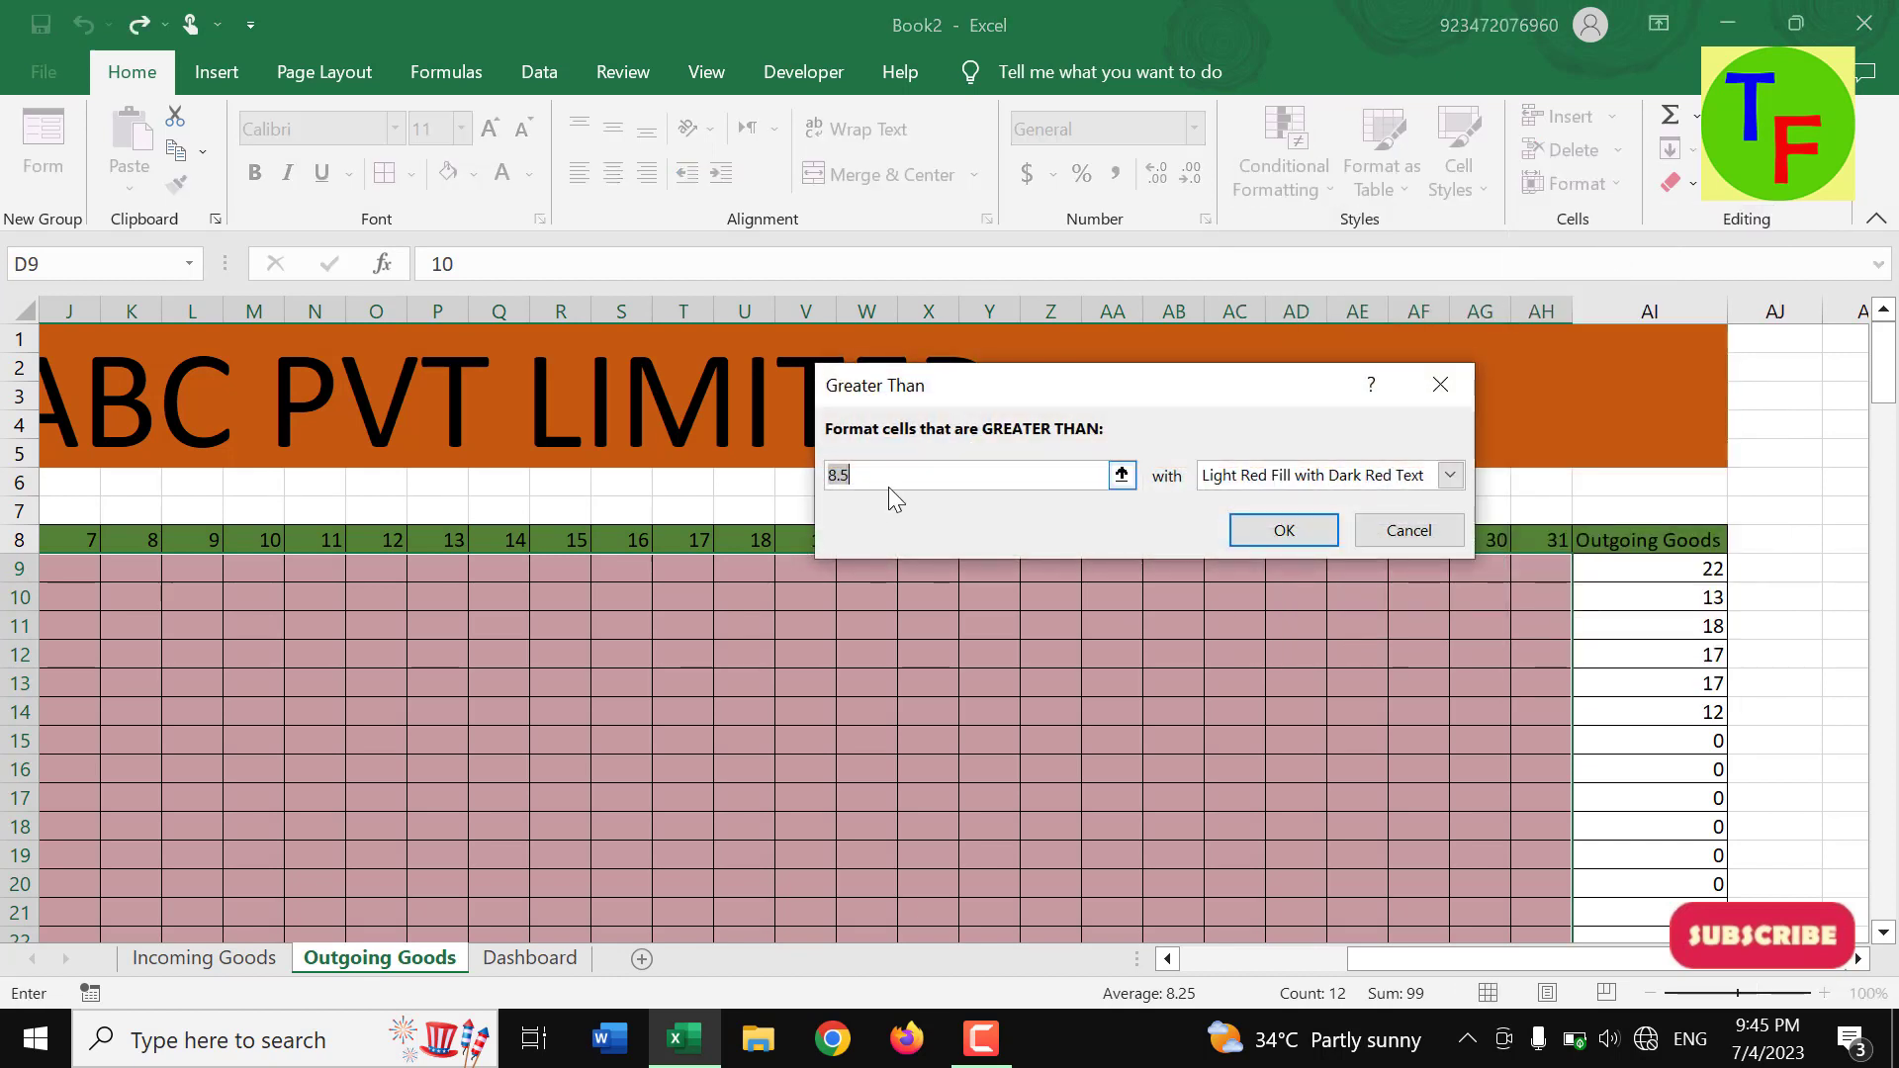
text(0)
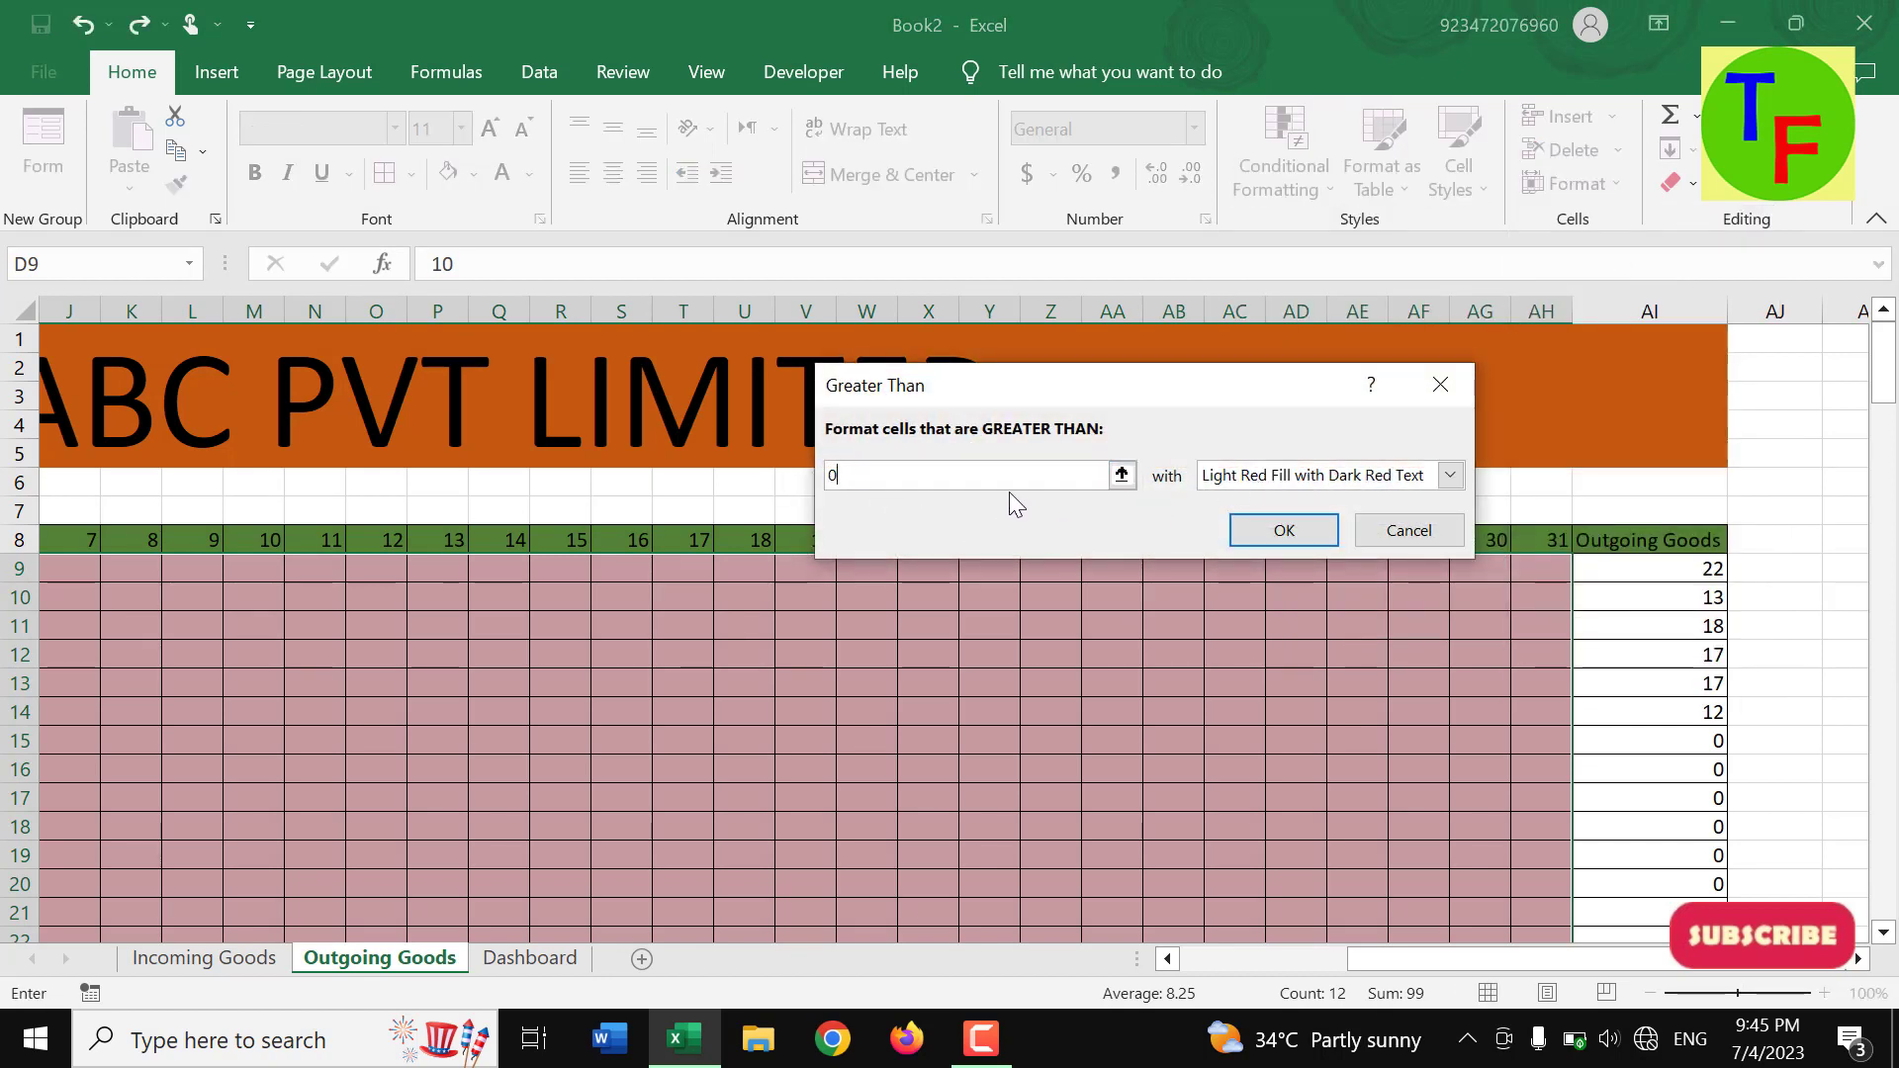
click(1276, 476)
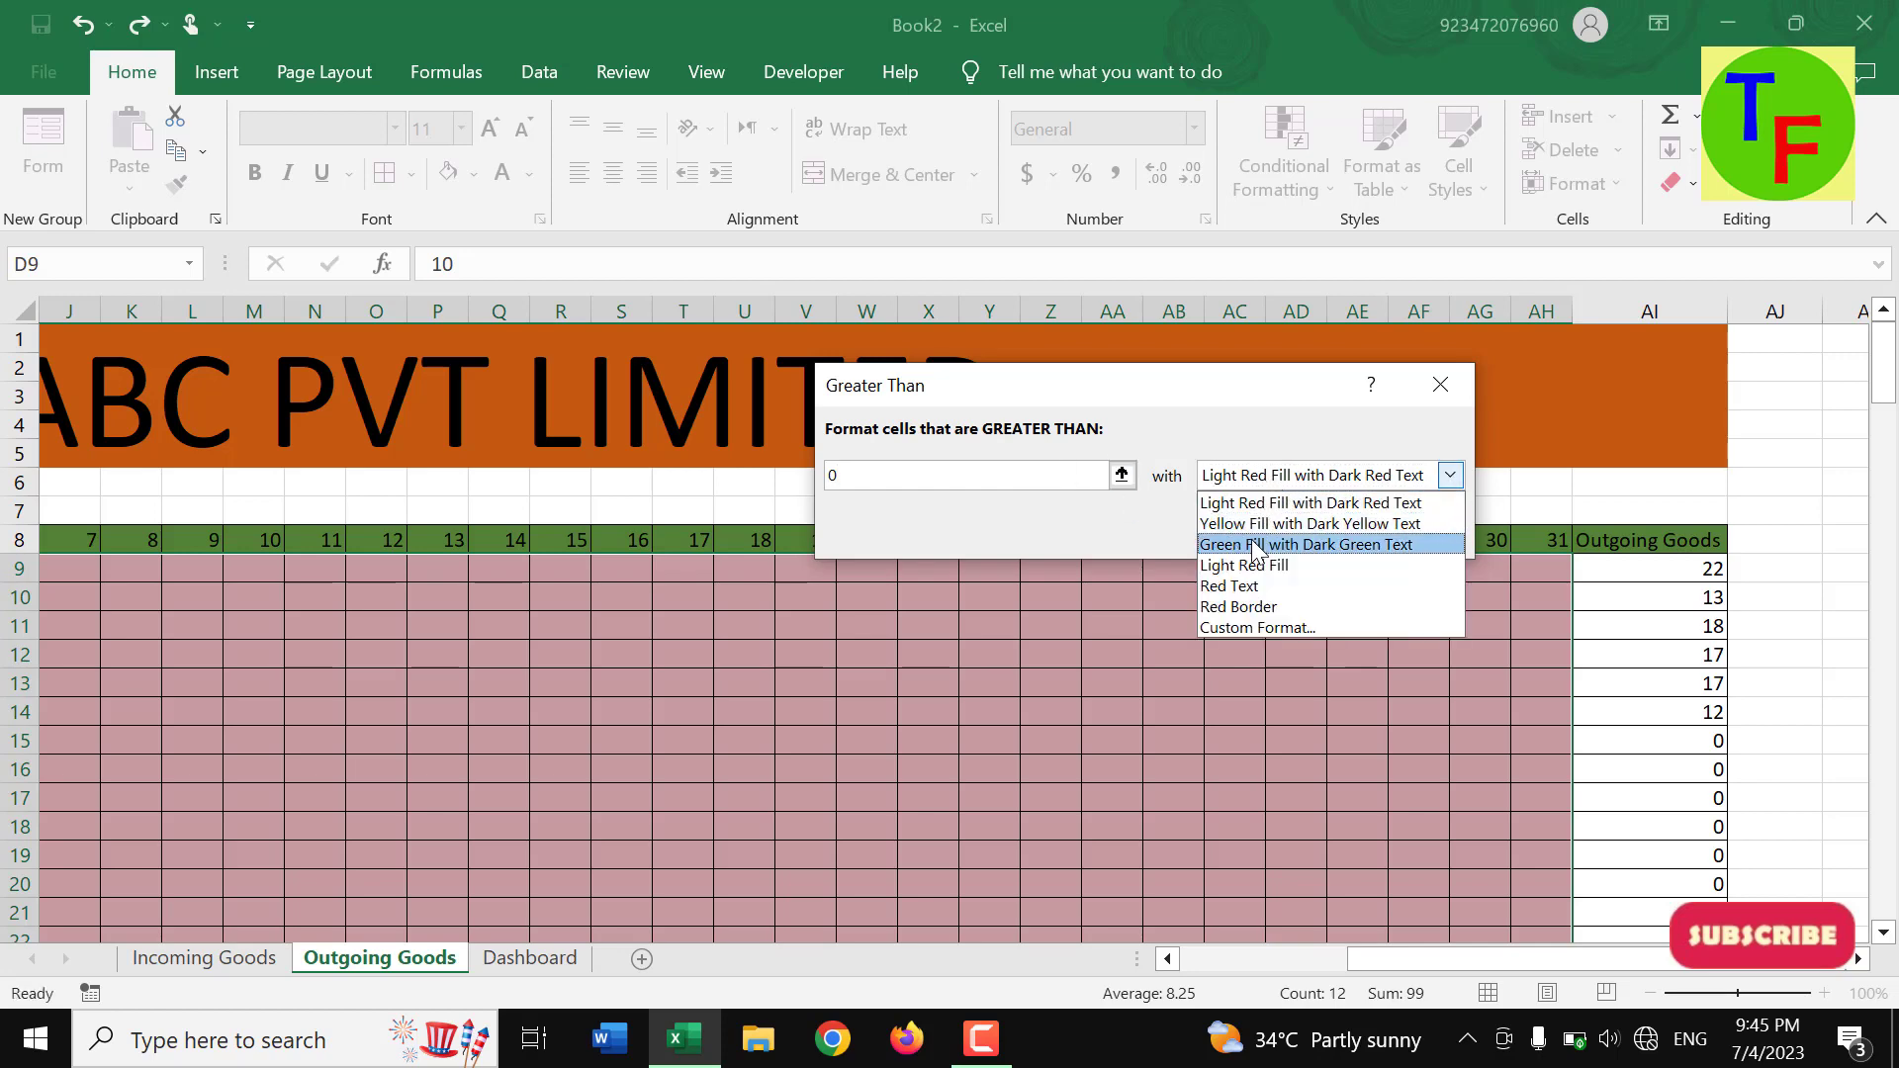
click(1259, 544)
click(1272, 537)
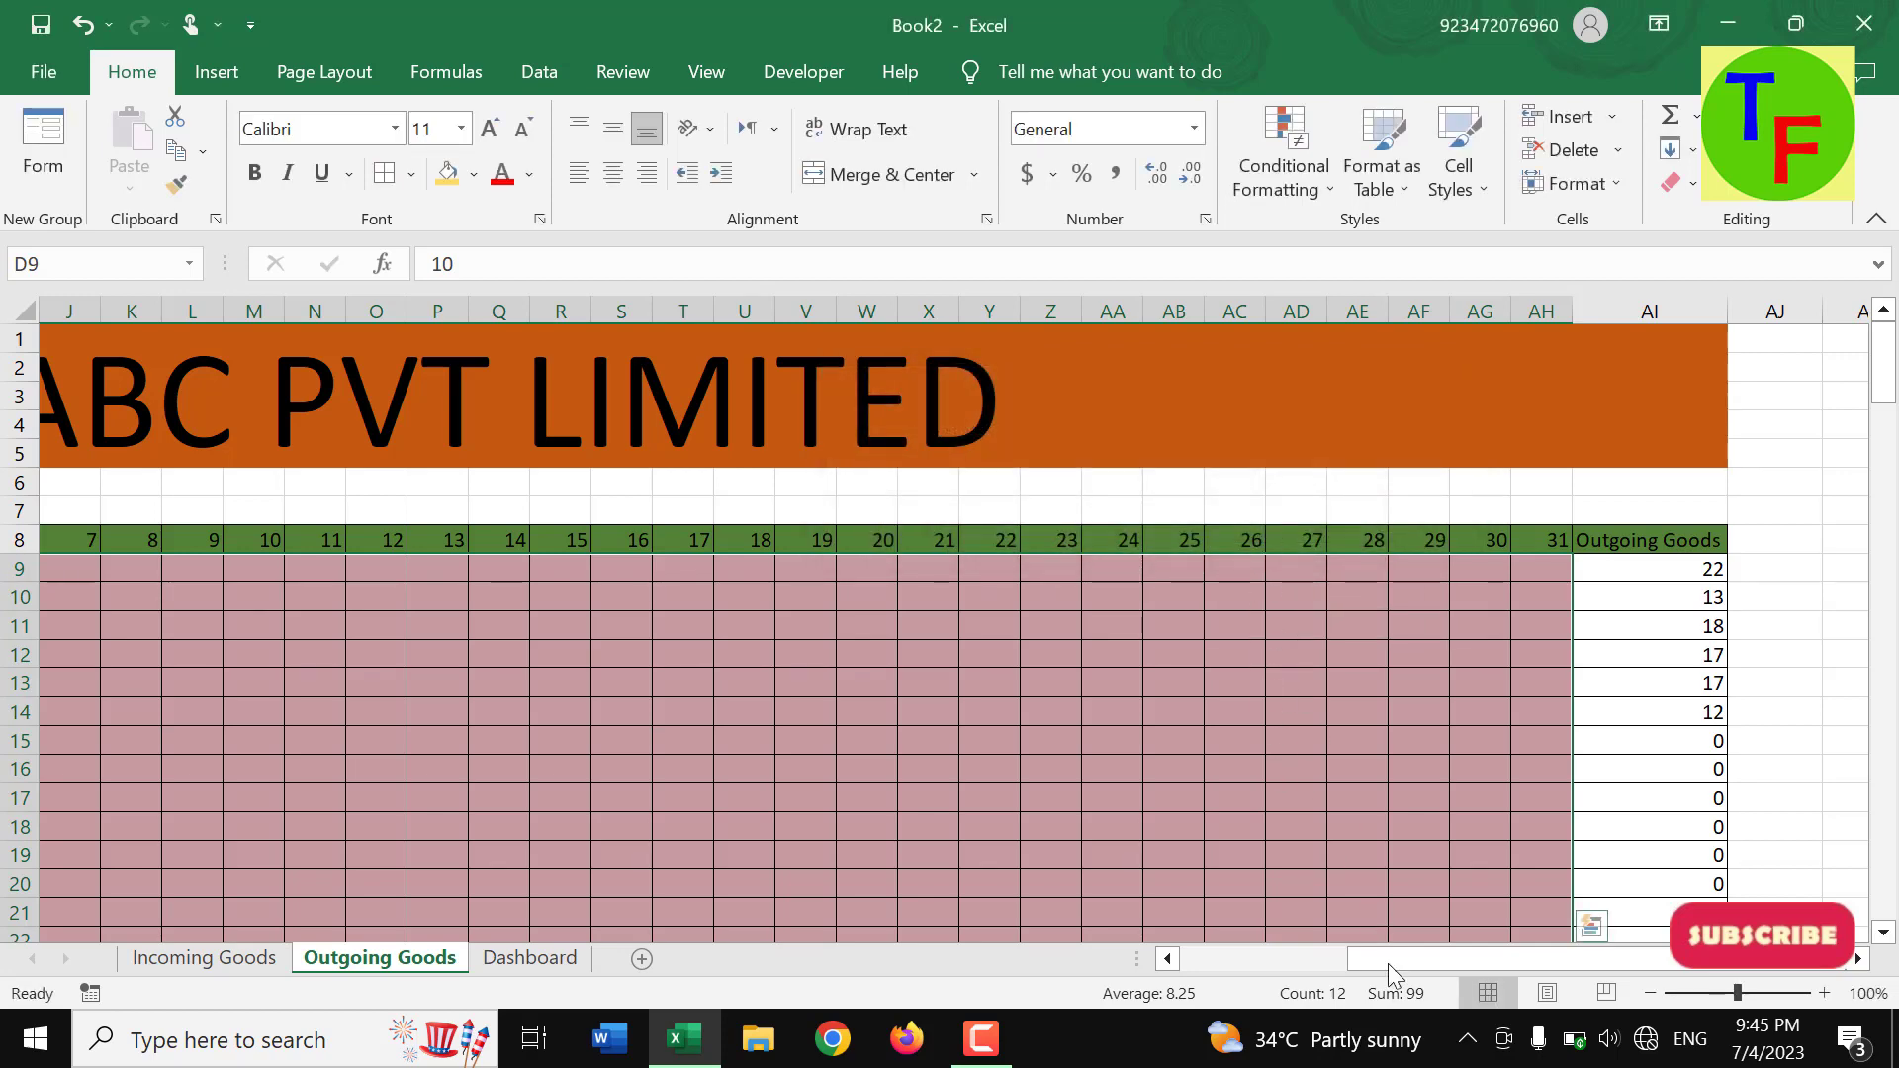
drag(1403, 963, 1187, 964)
click(715, 801)
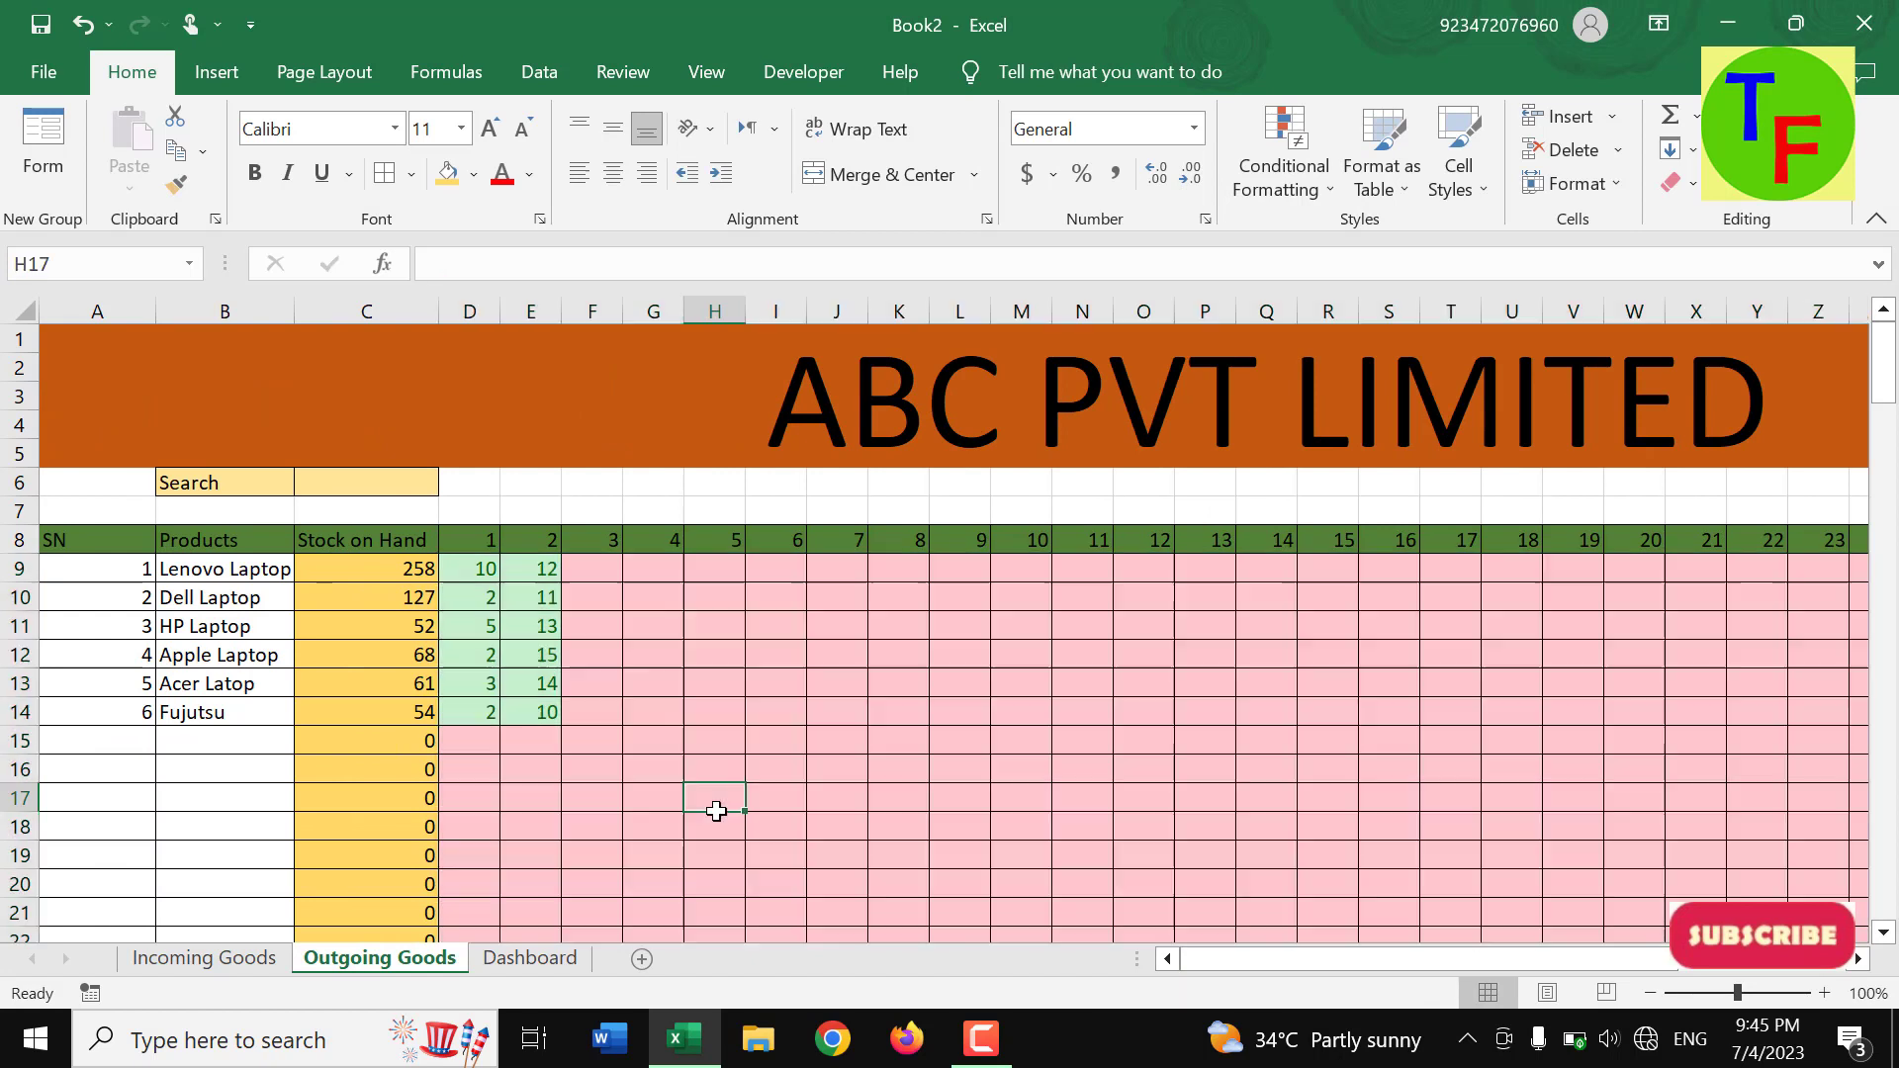
drag(476, 574, 543, 704)
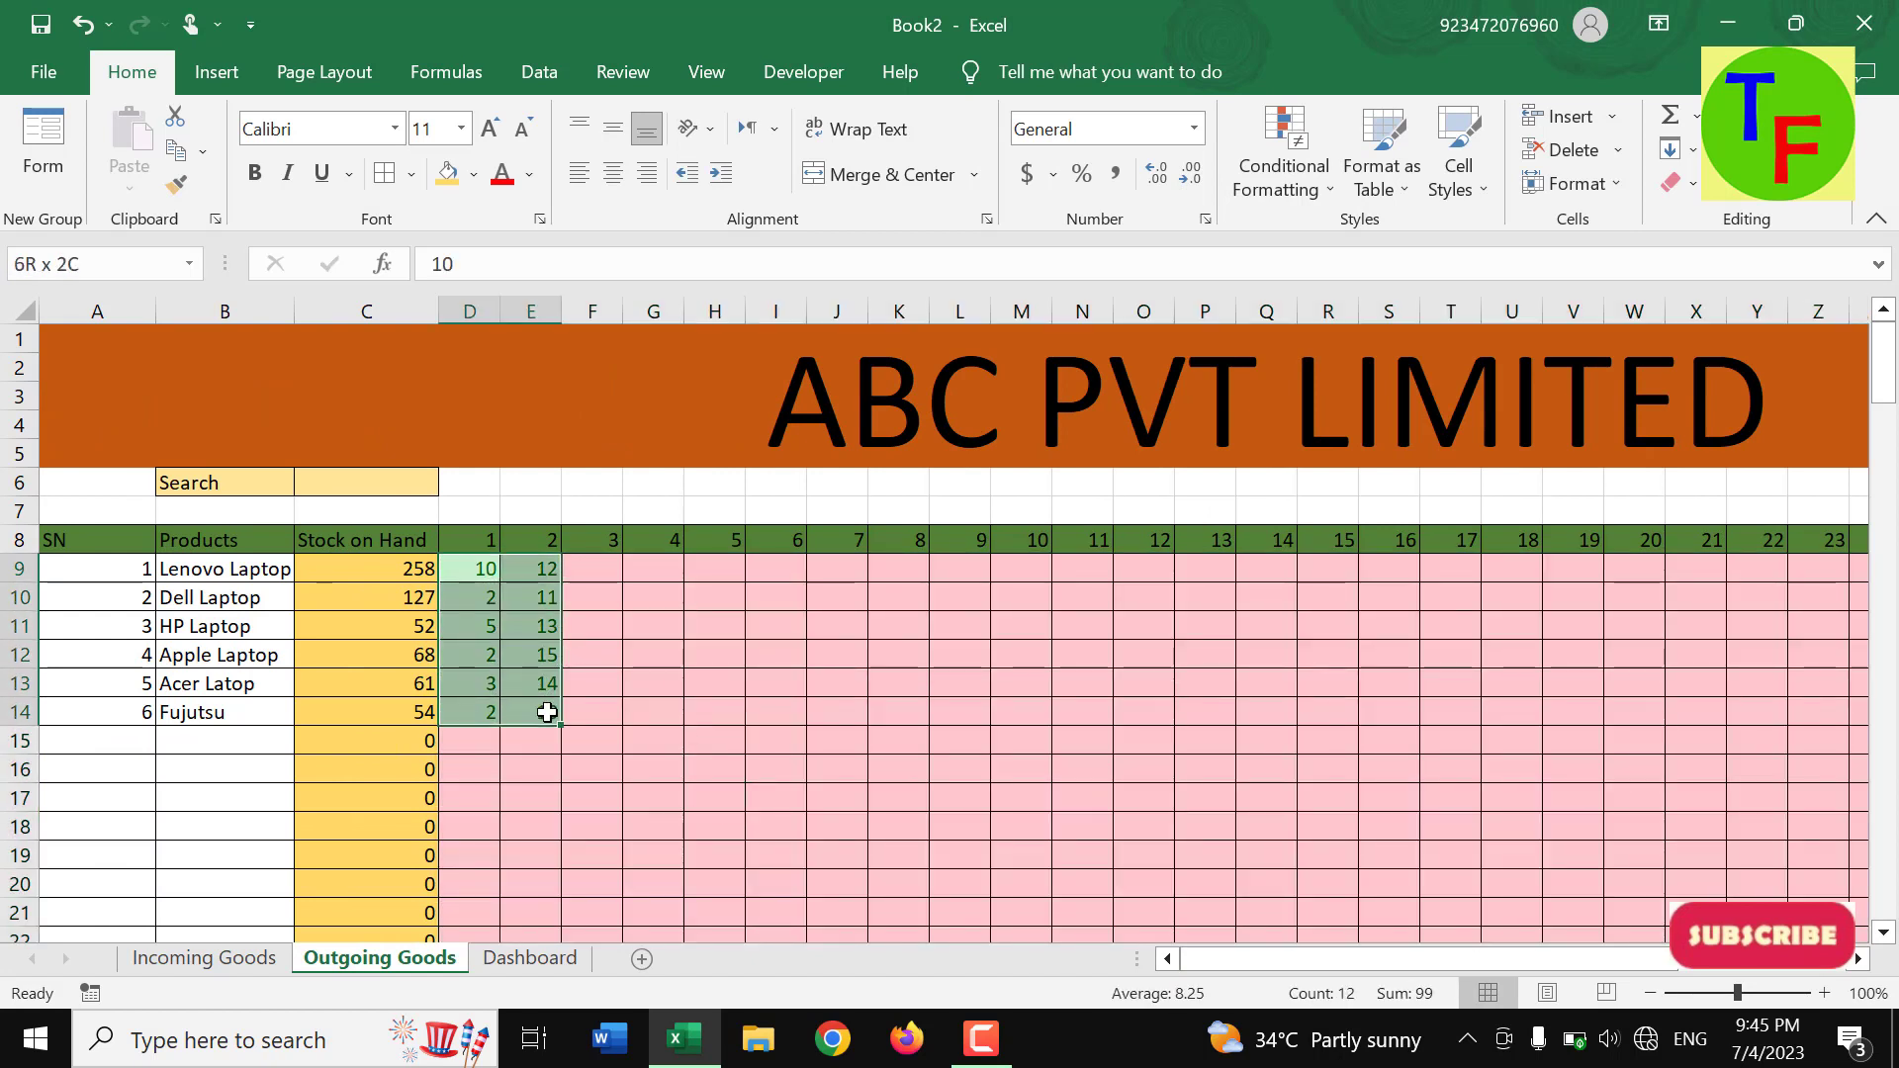
click(655, 744)
click(544, 634)
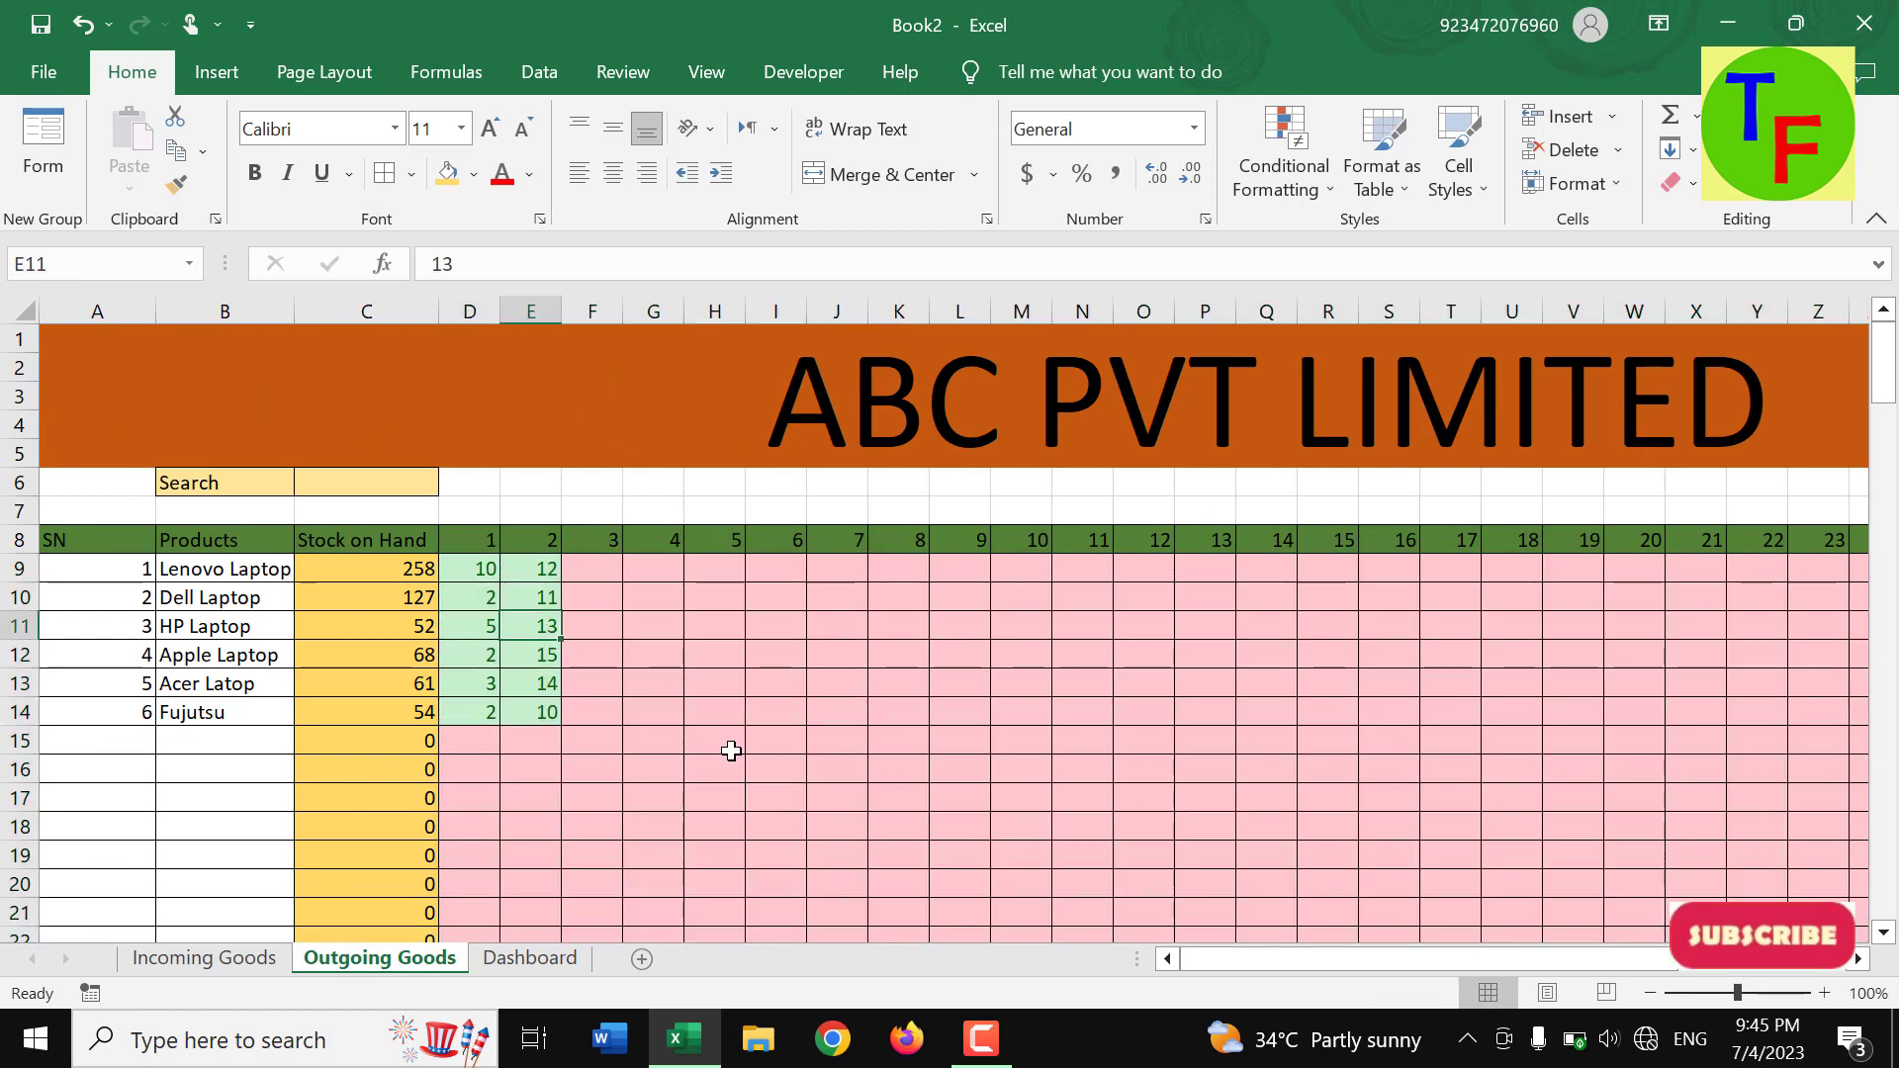
key(Delete)
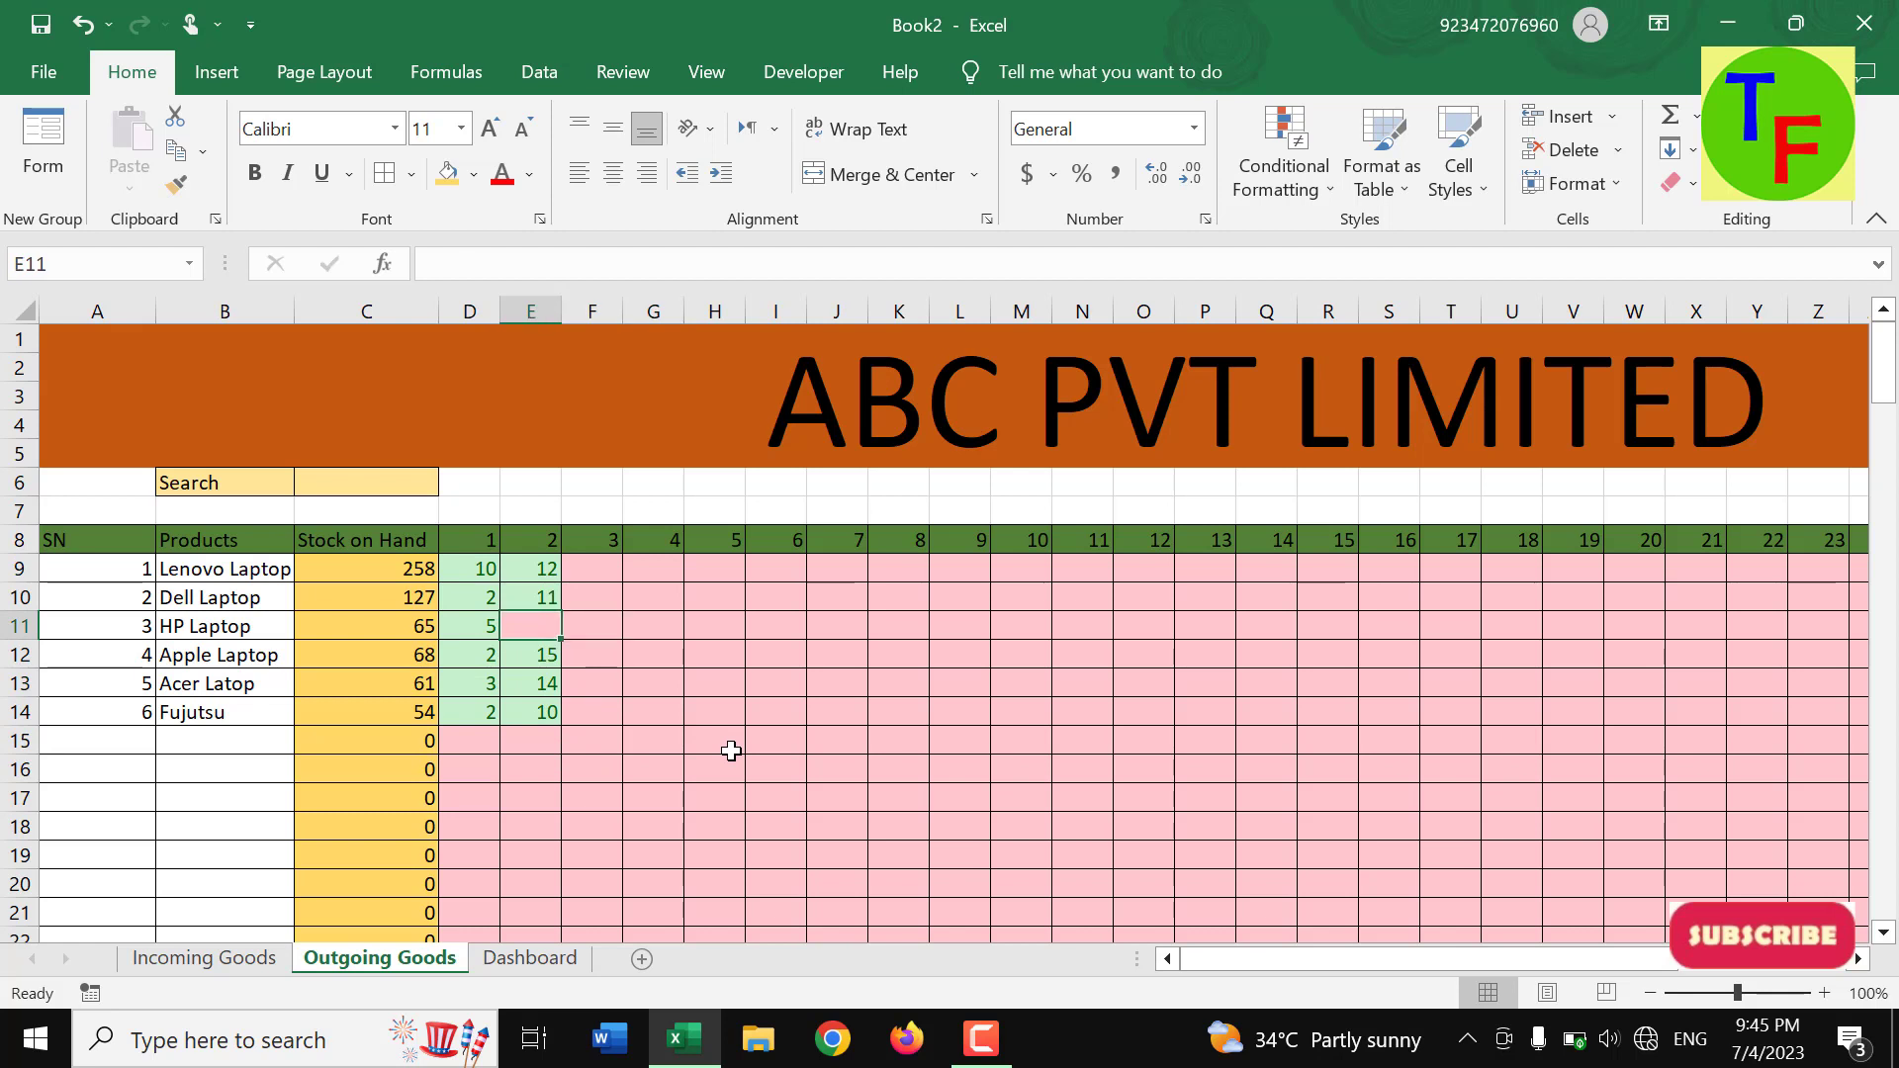
key(Left)
key(Right)
key(Left)
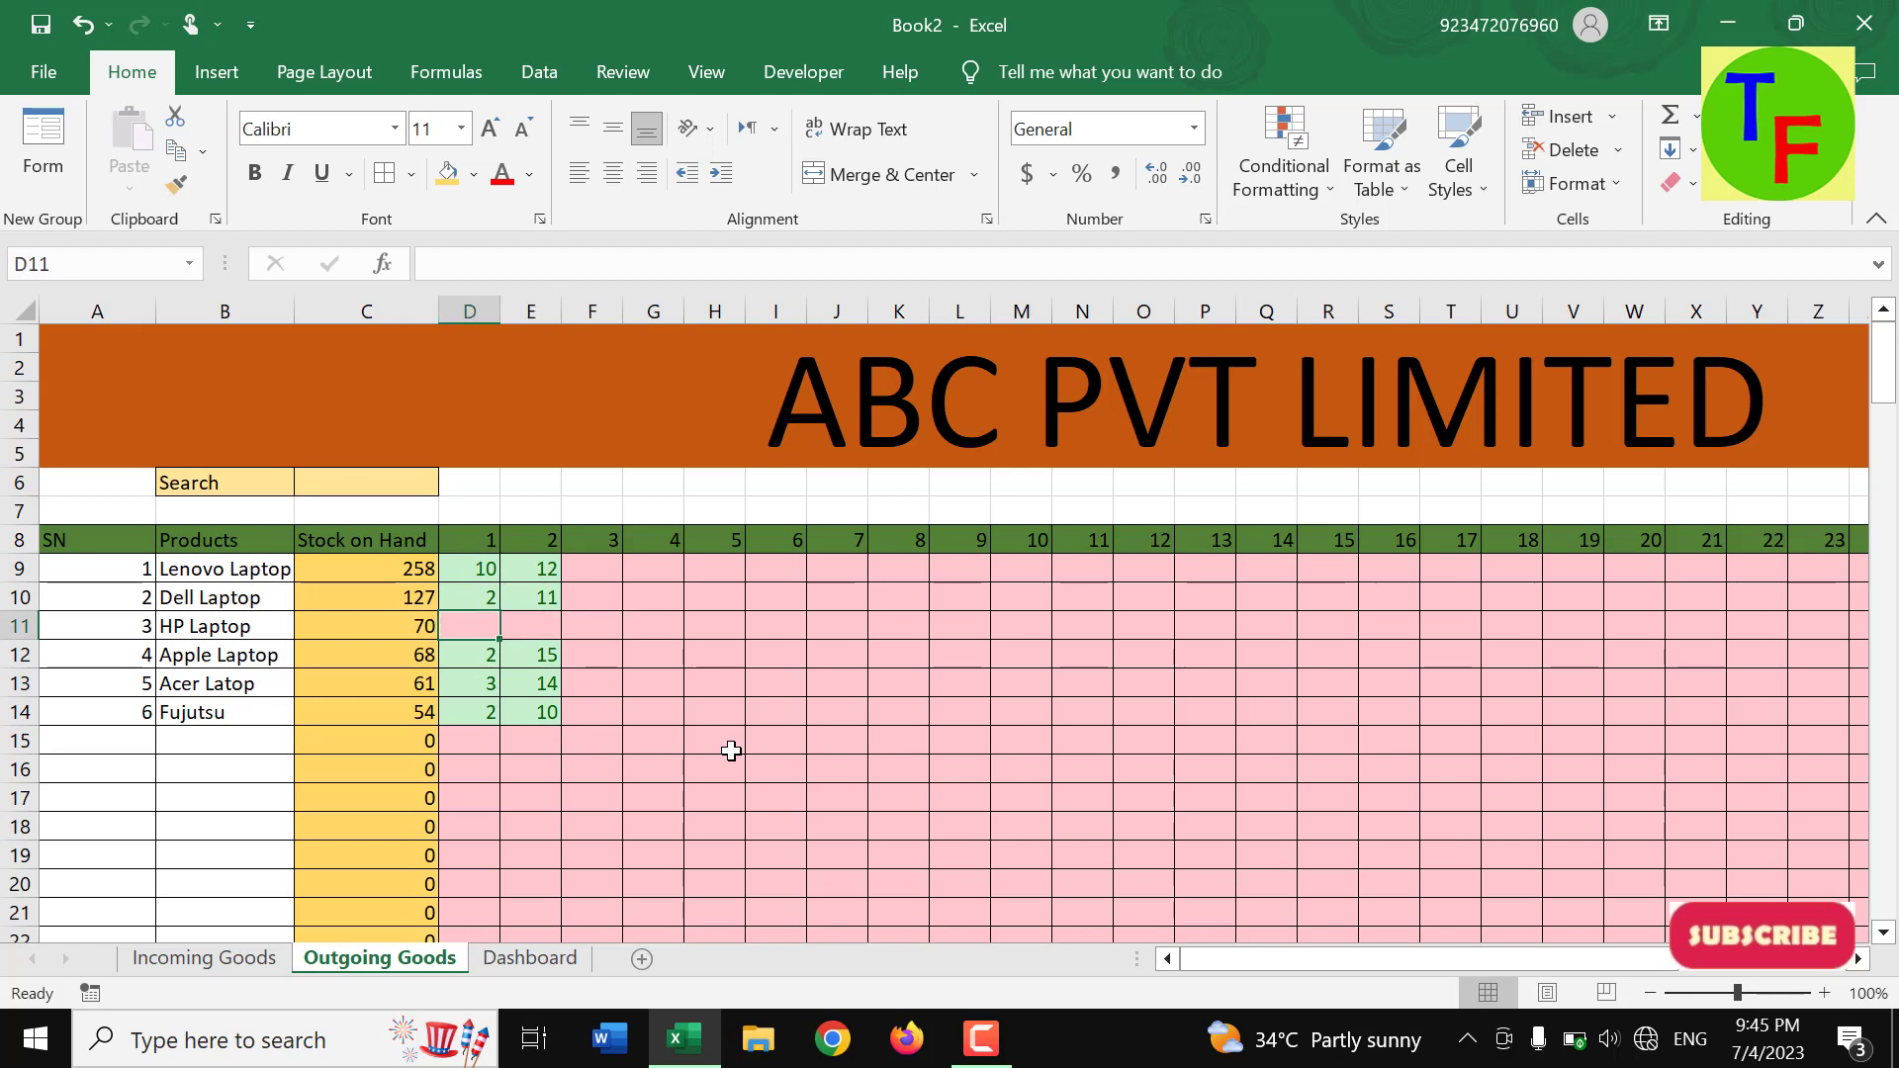
key(Right)
key(Left)
key(Right)
key(Left)
key(Right)
key(ctrl+z)
key(ctrl+z)
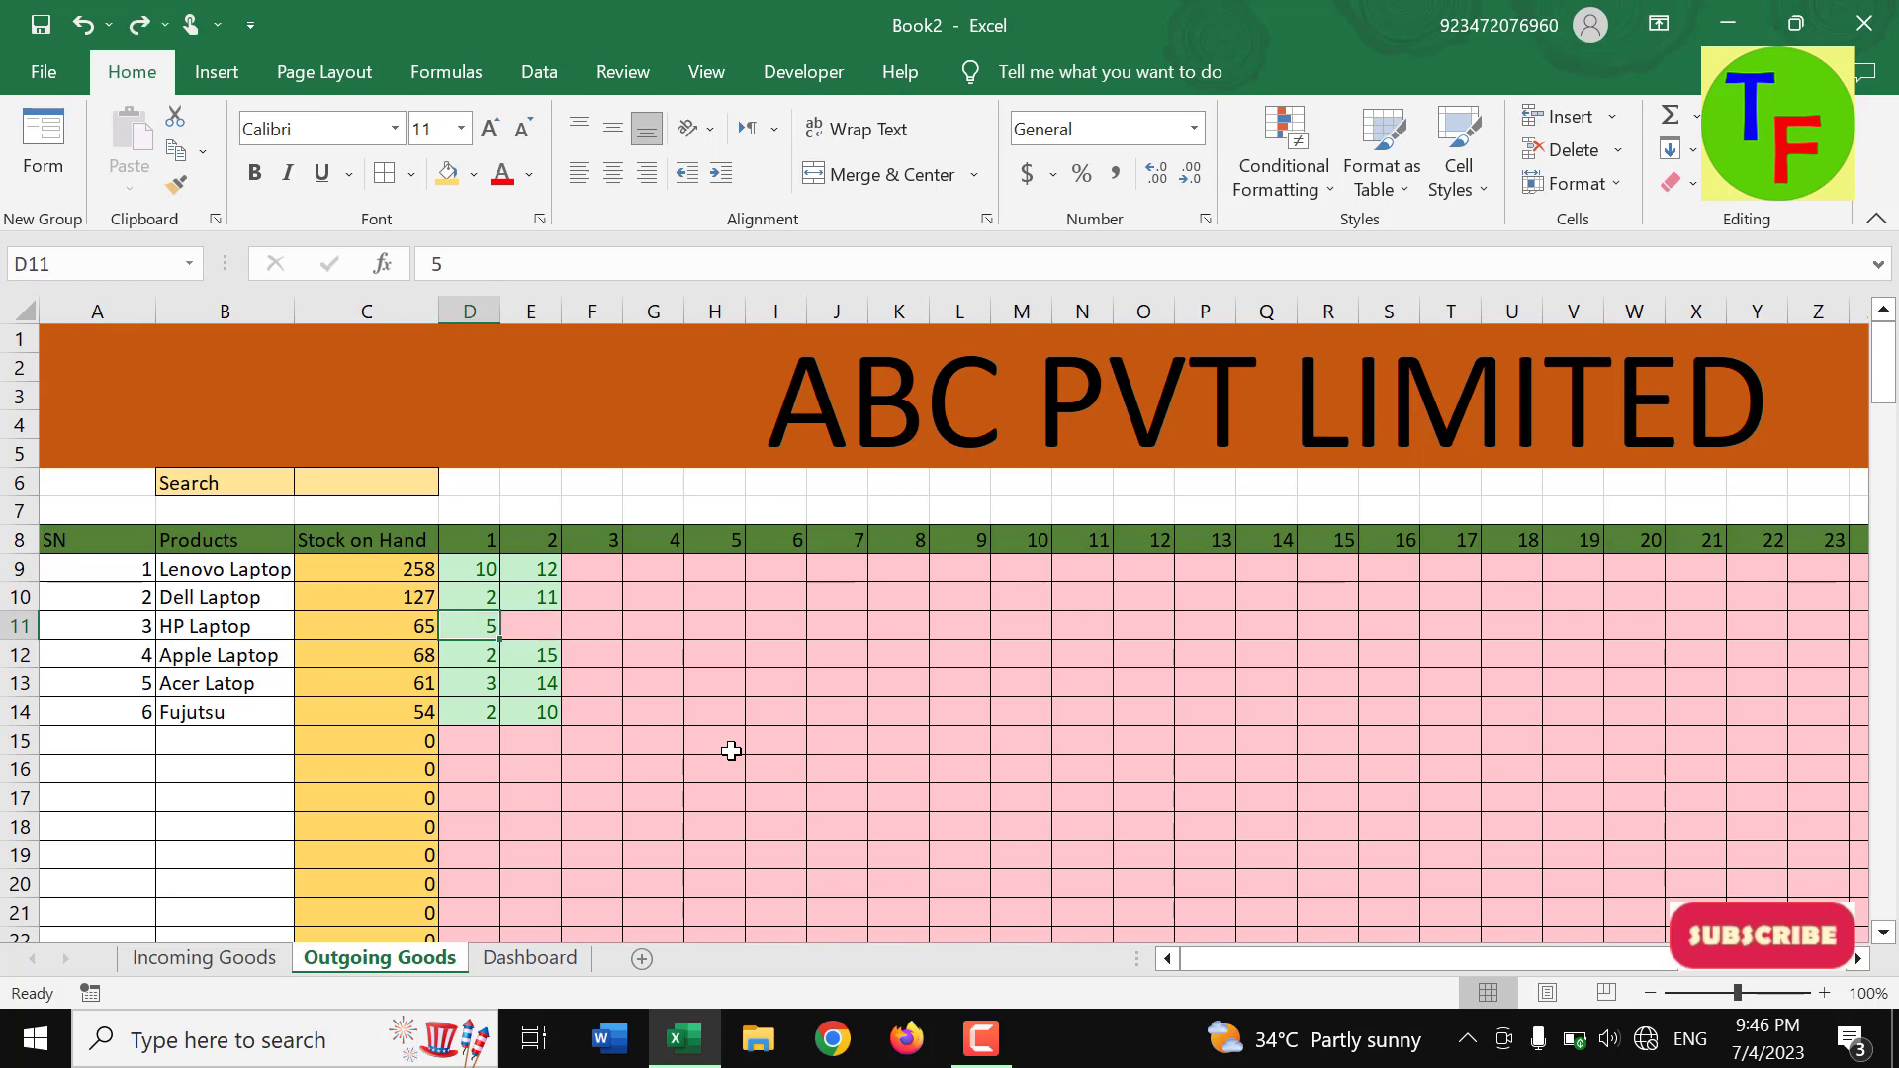
key(Right)
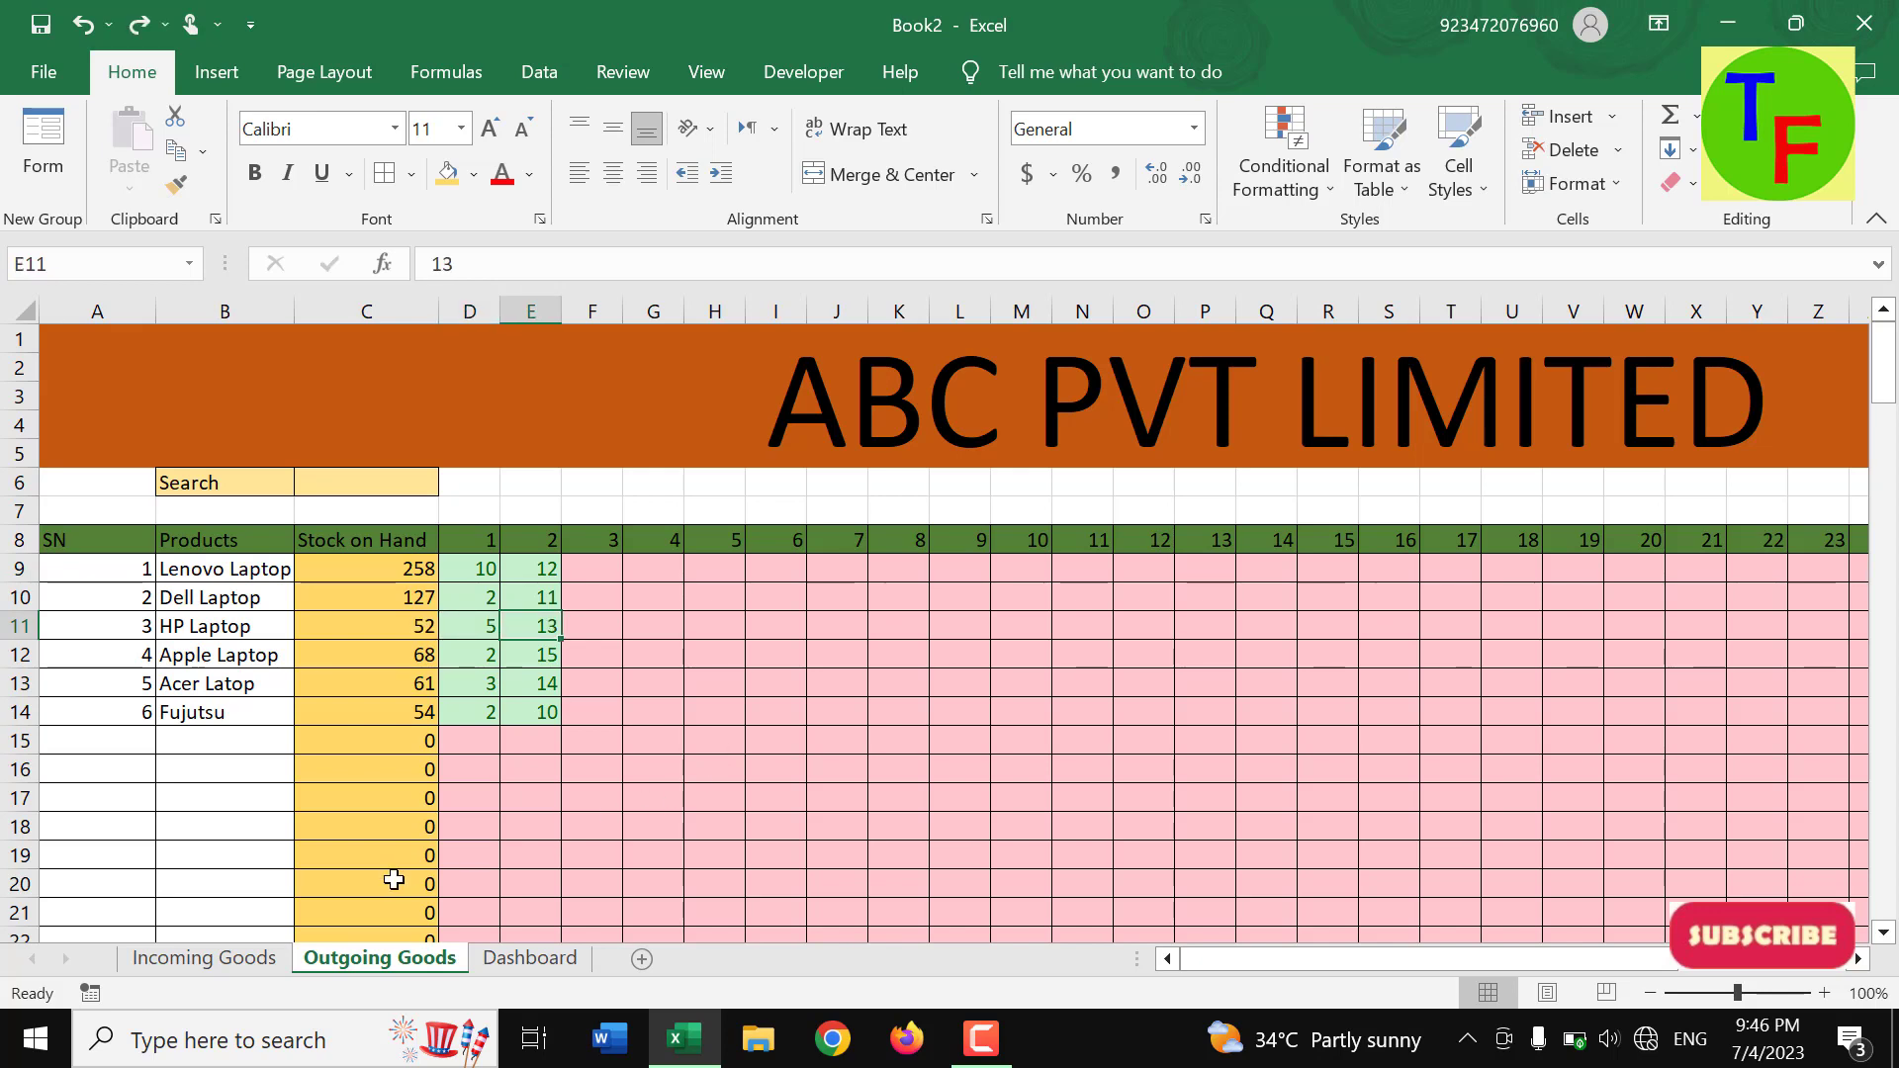
click(228, 960)
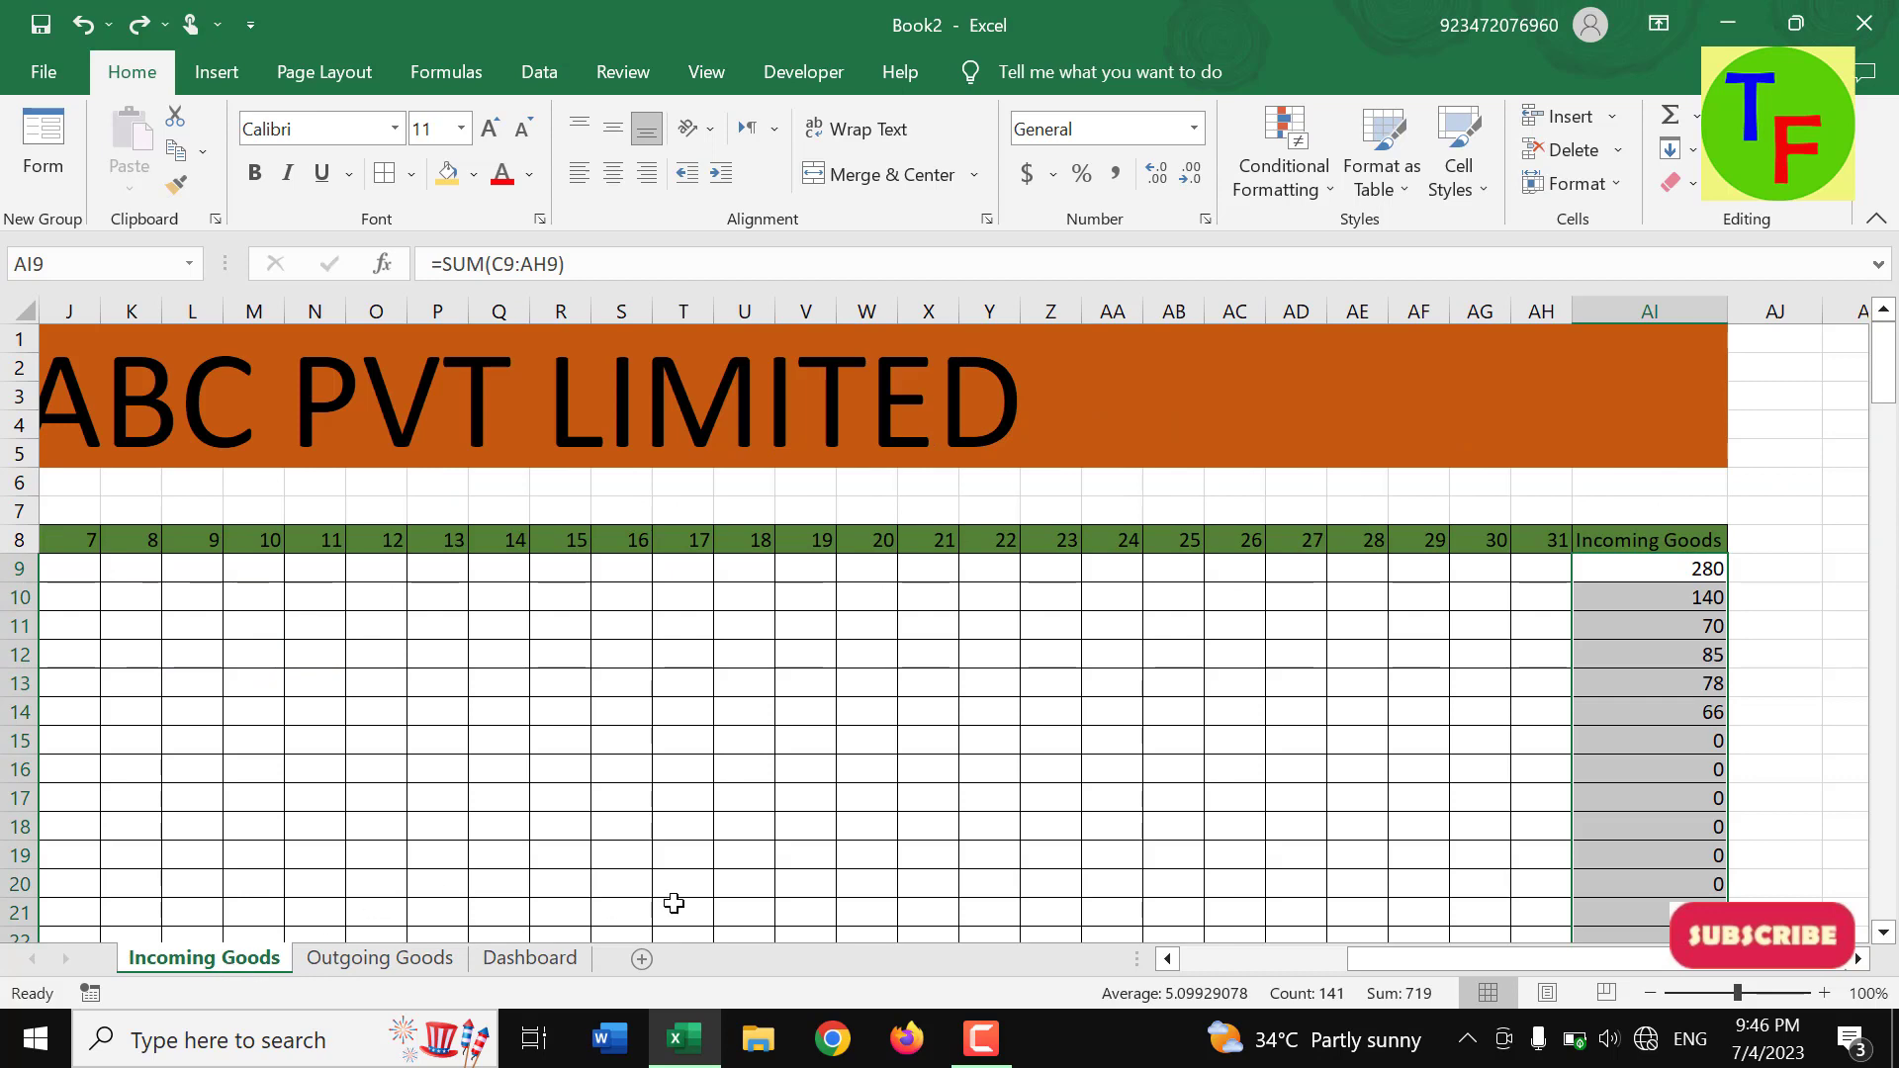
drag(1361, 960, 1182, 994)
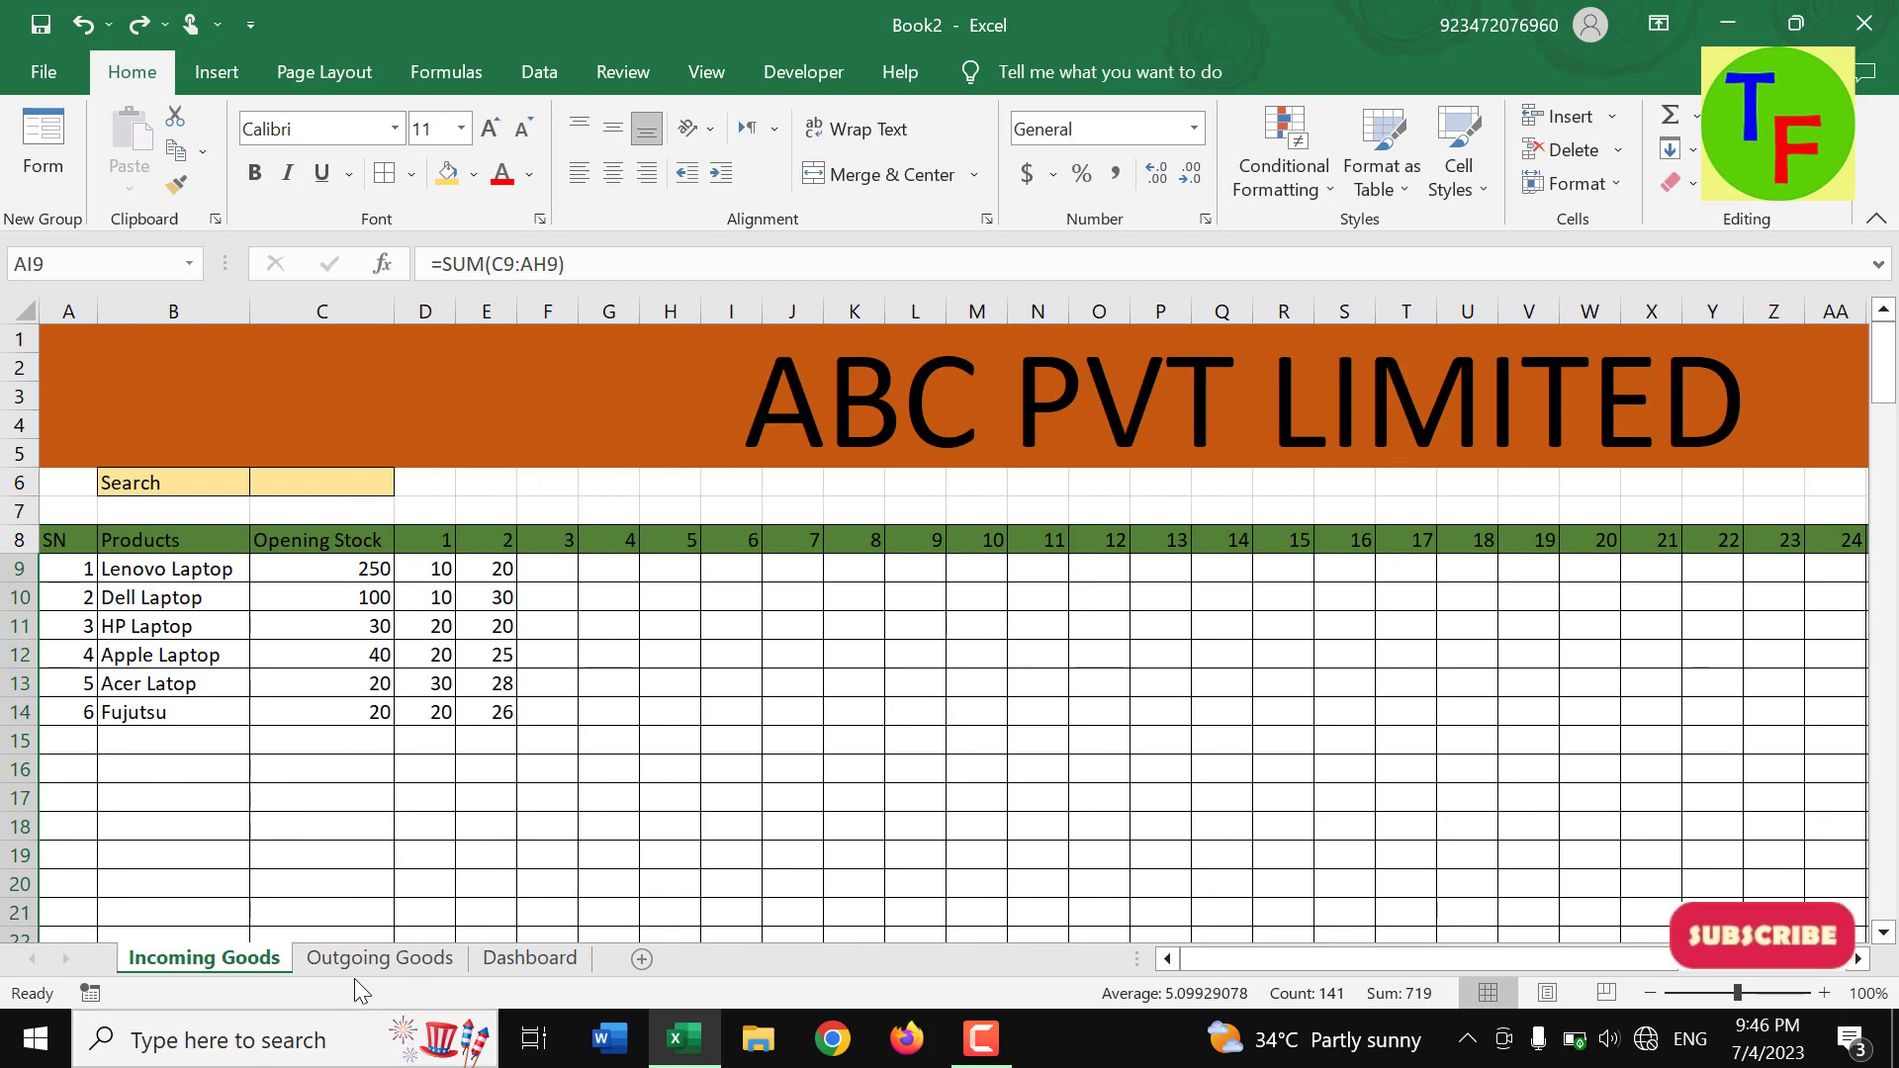
click(366, 953)
- Select the Products column cells B9:B33
click(248, 506)
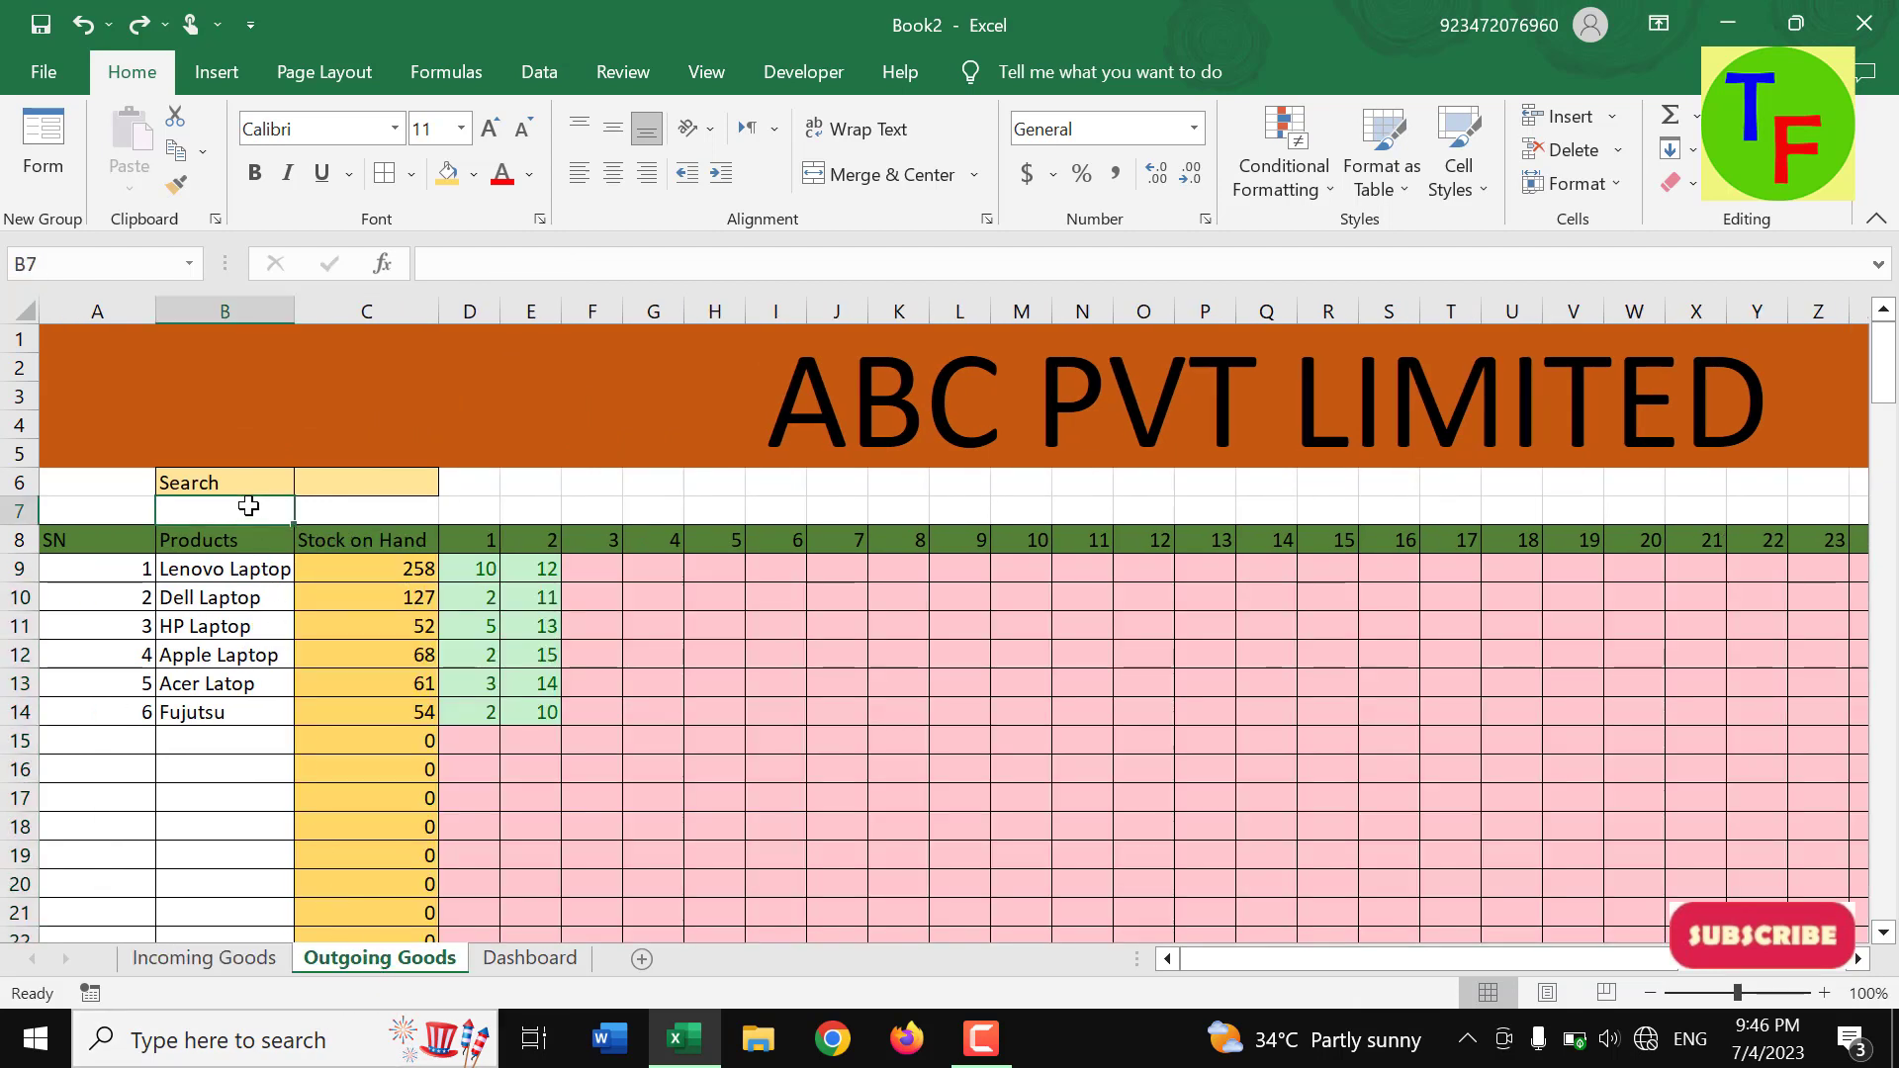
click(253, 481)
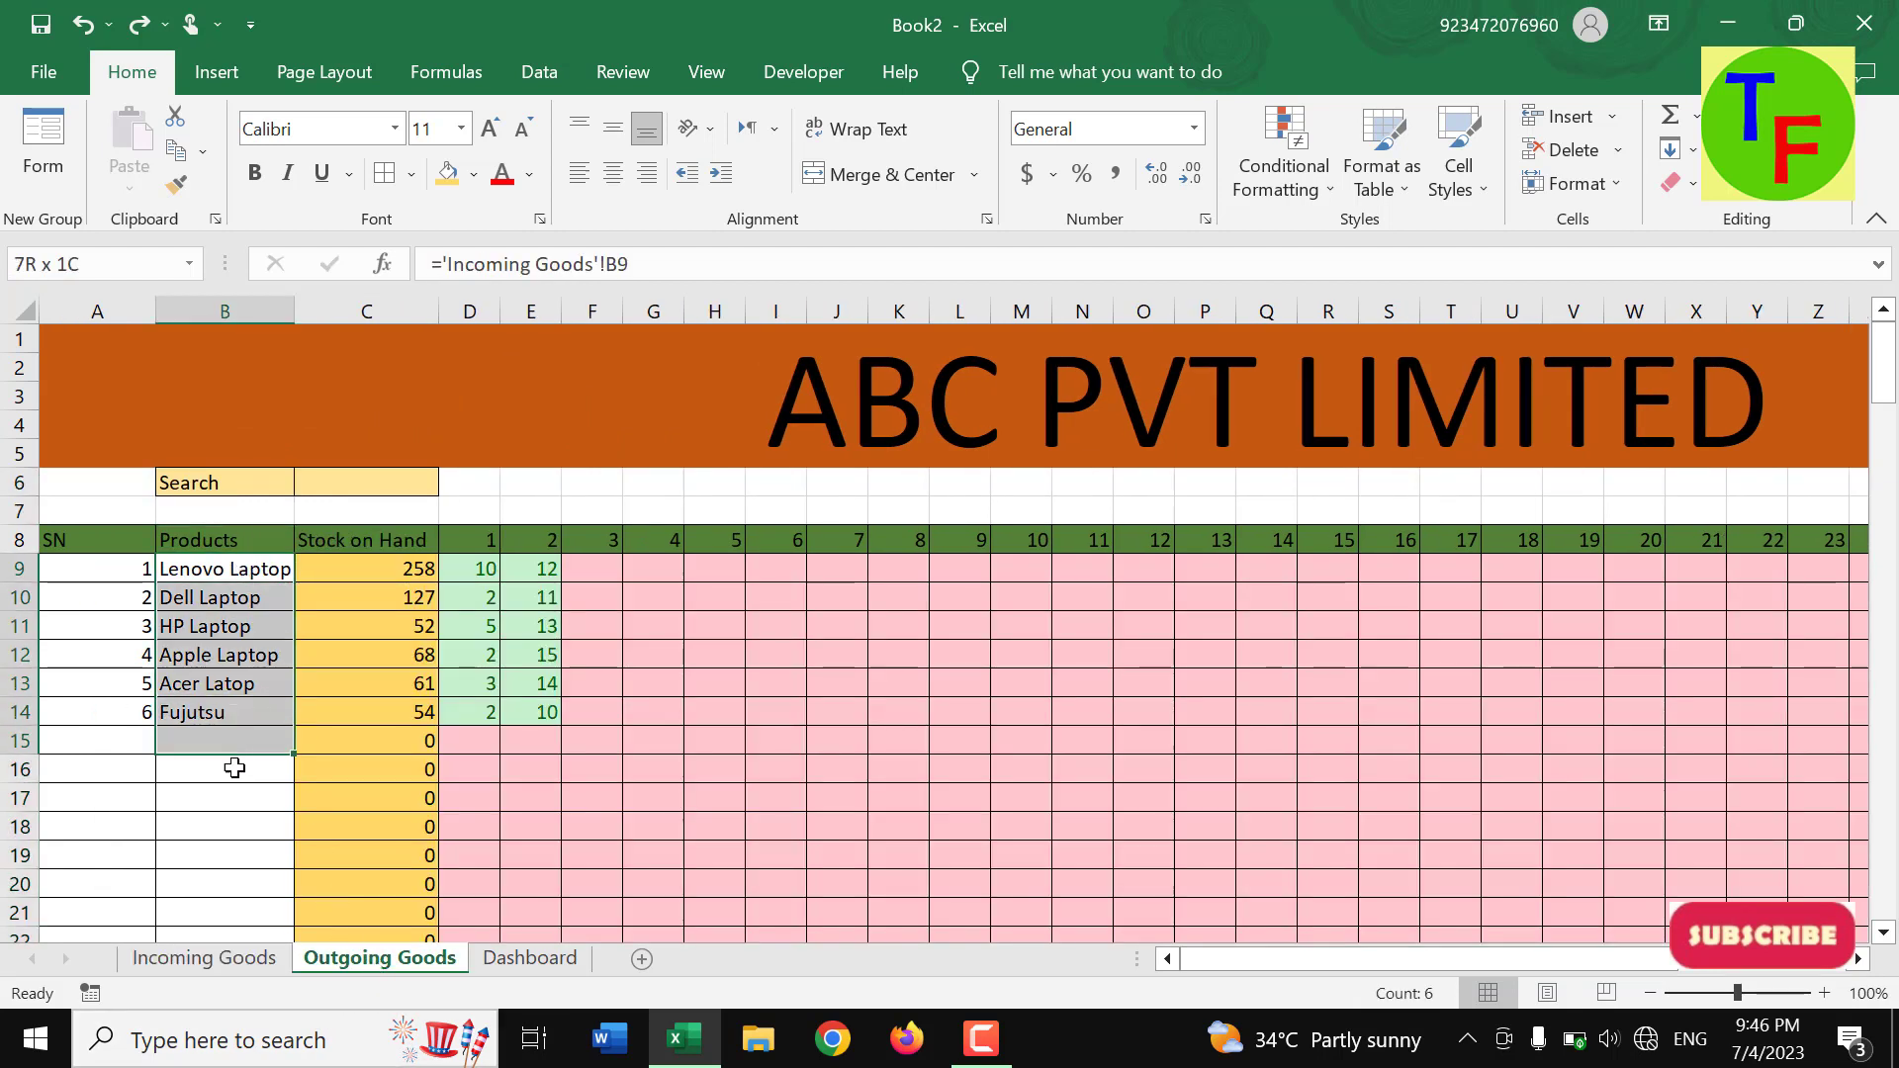
drag(245, 568, 247, 712)
key(ctrl+v)
click(234, 775)
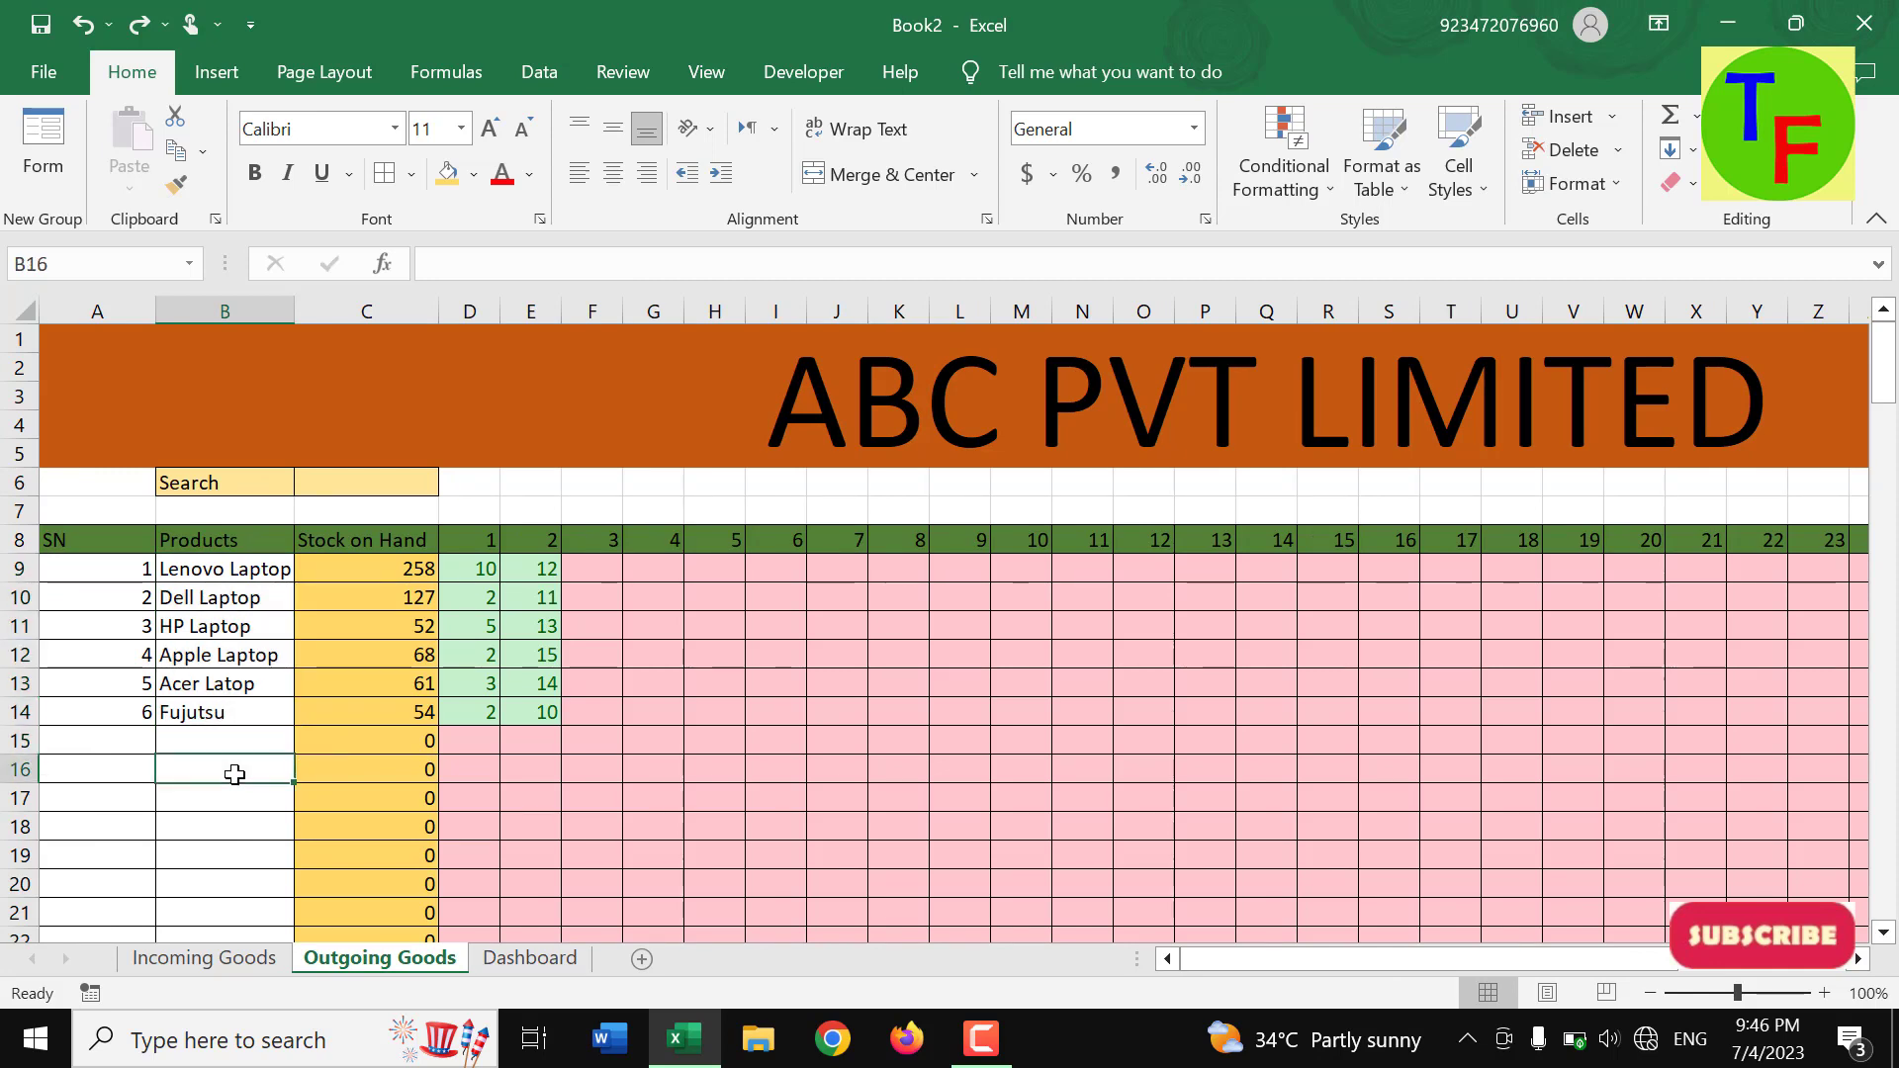
drag(255, 571, 178, 1059)
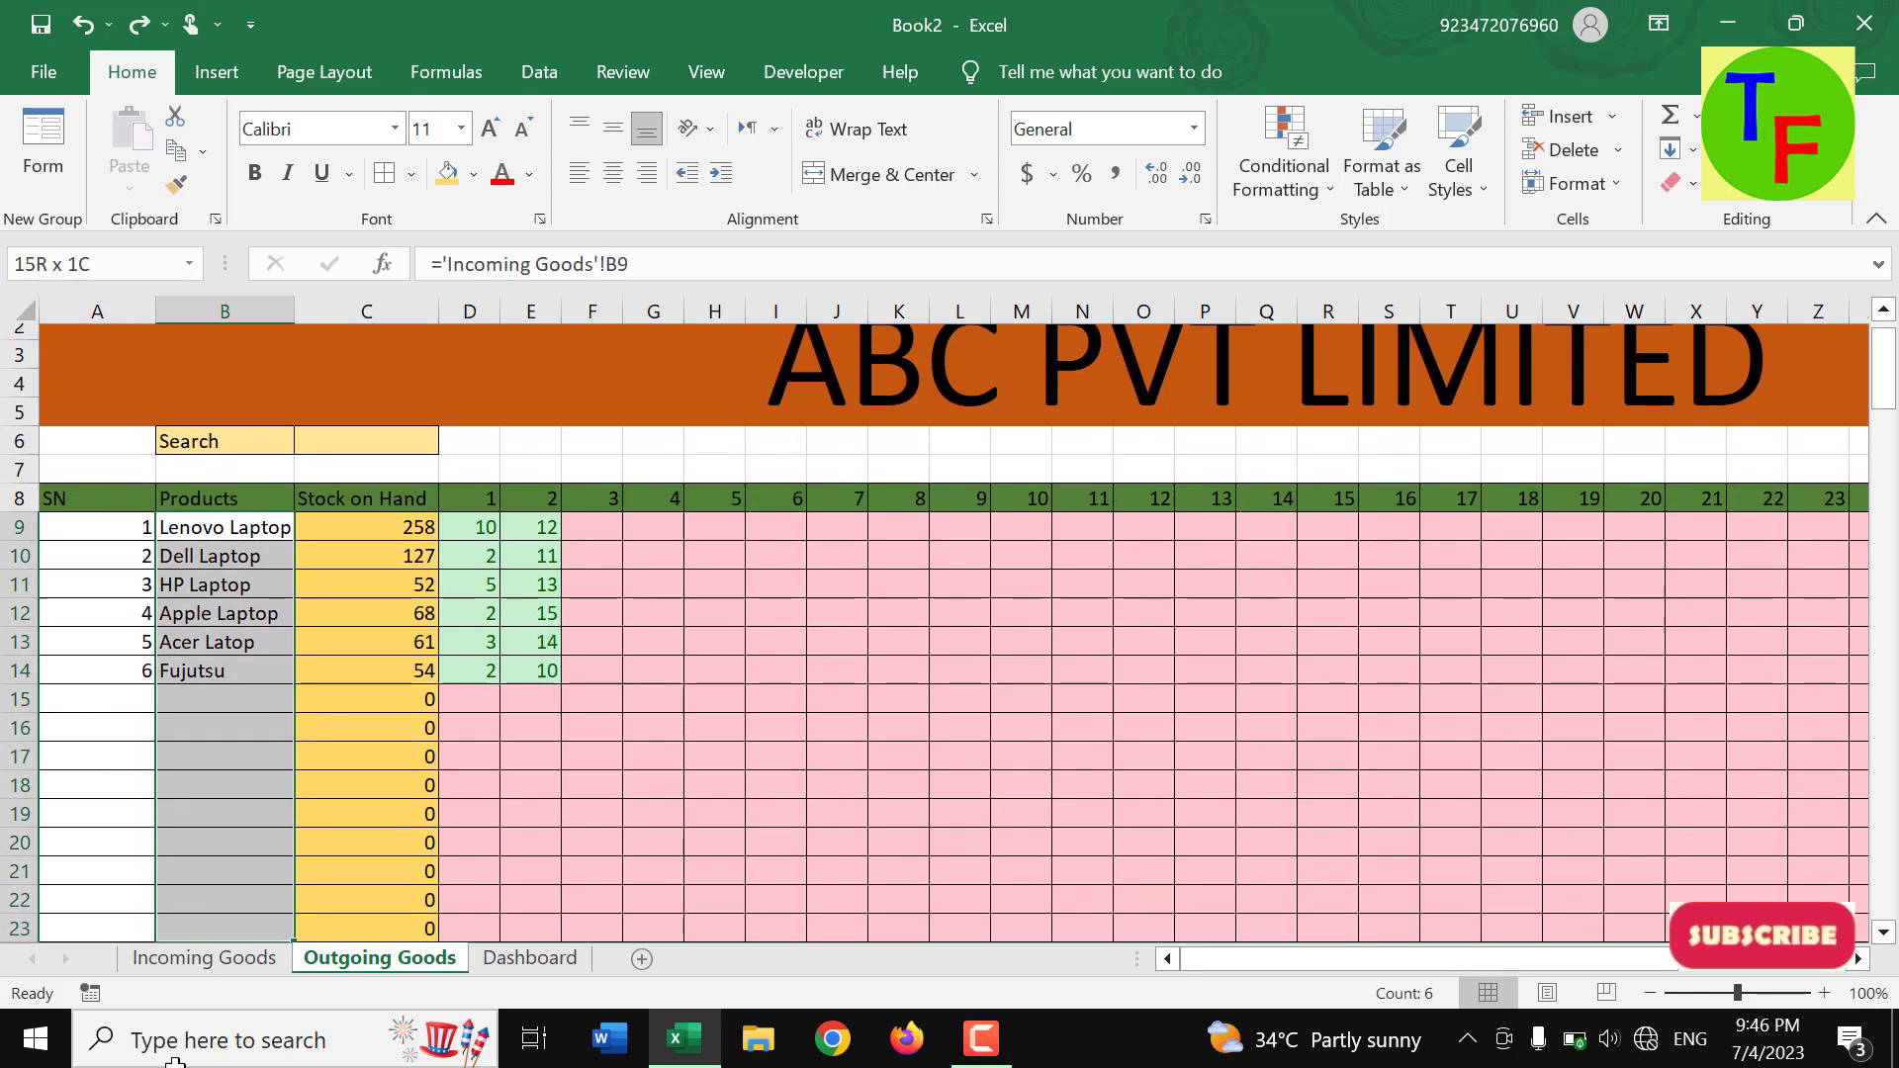
scroll(204, 785, up, 3)
scroll(203, 791, up, 2)
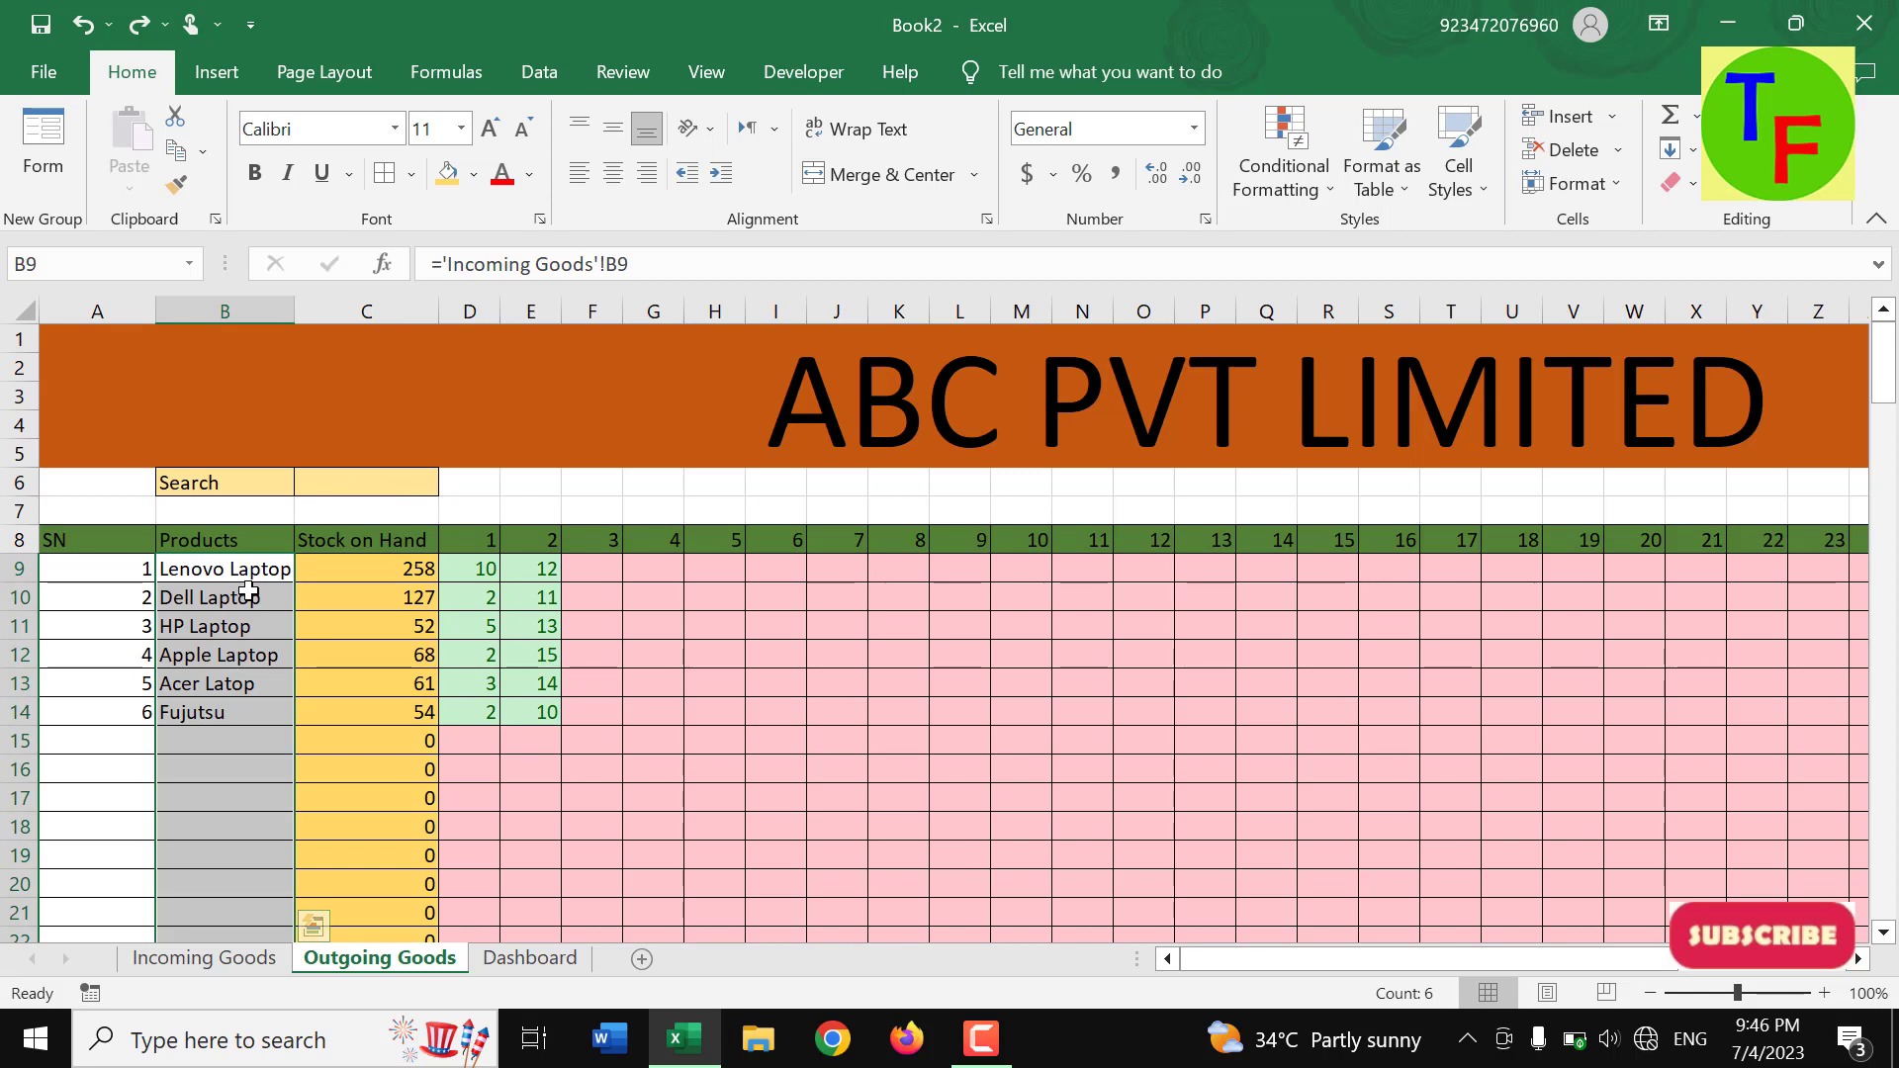
- Start a new formula-based conditional formatting rule referencing cell B9 ($B$9)
click(1278, 146)
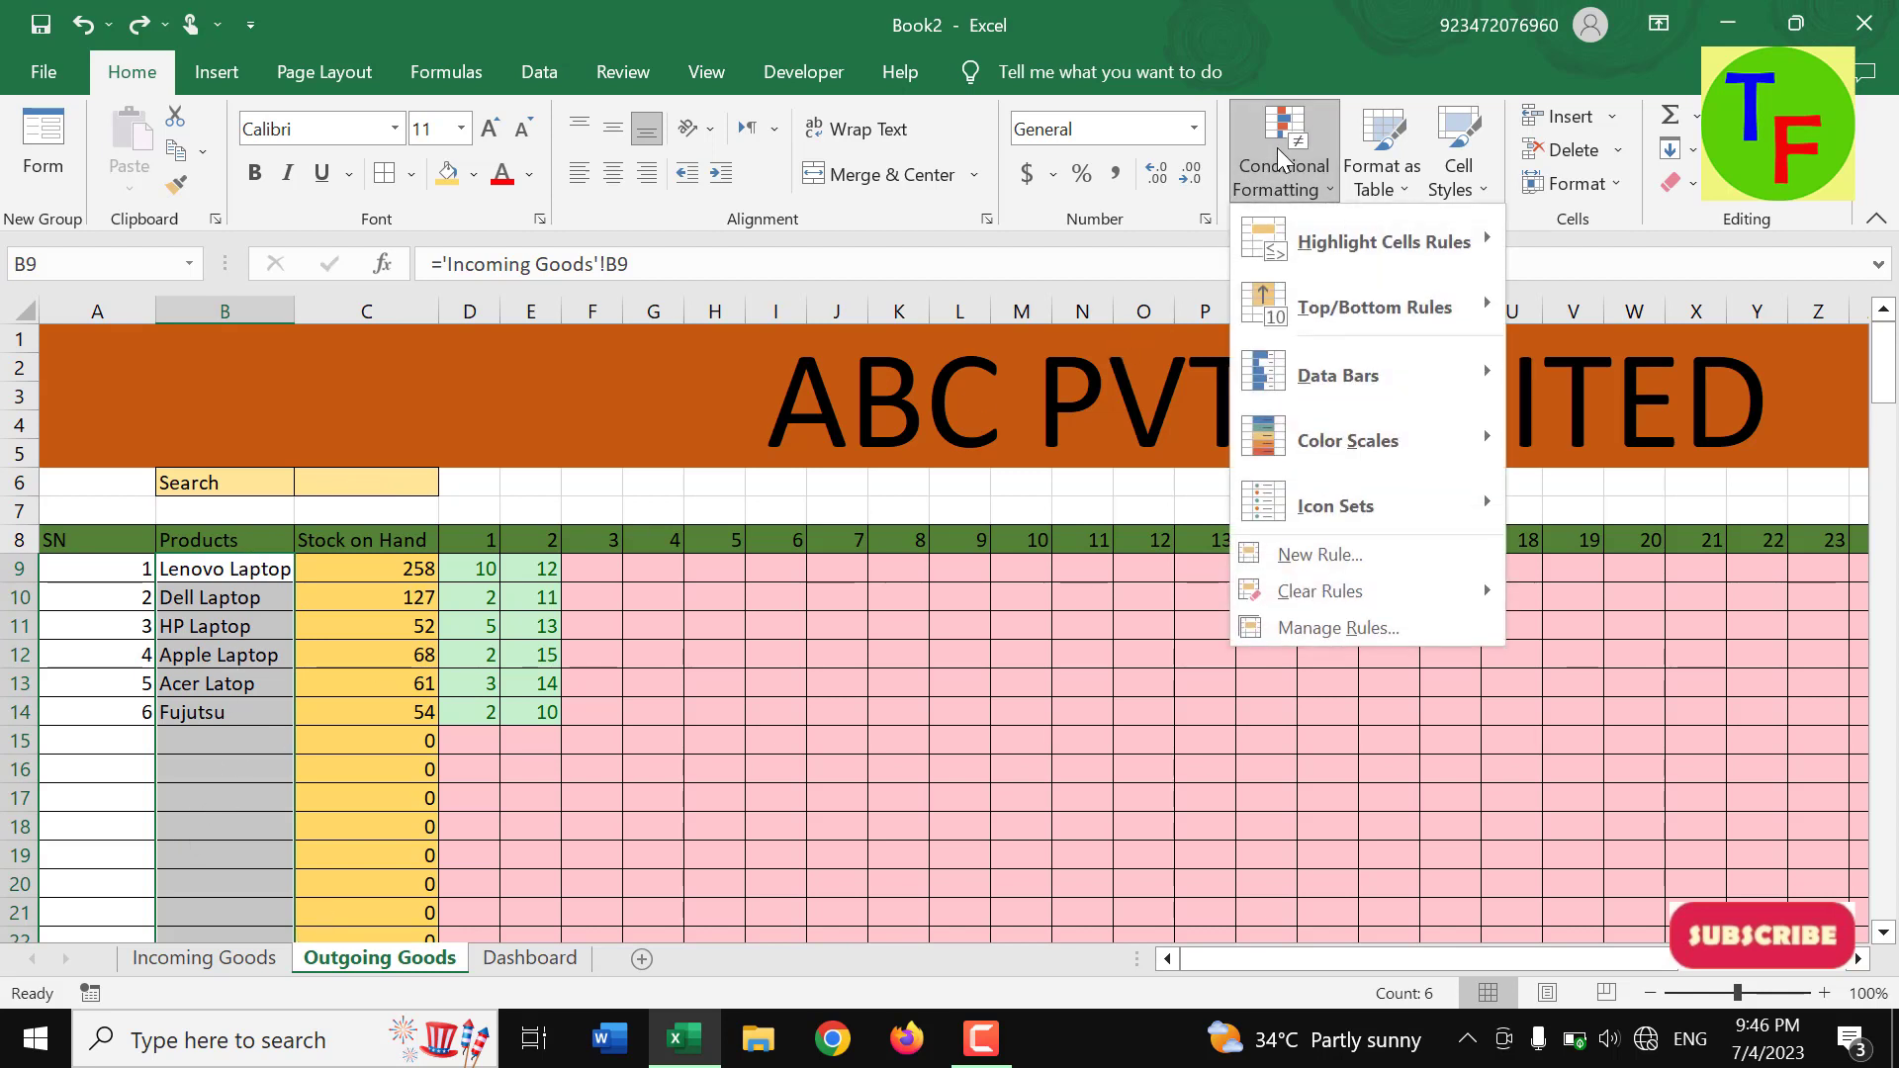
click(1320, 556)
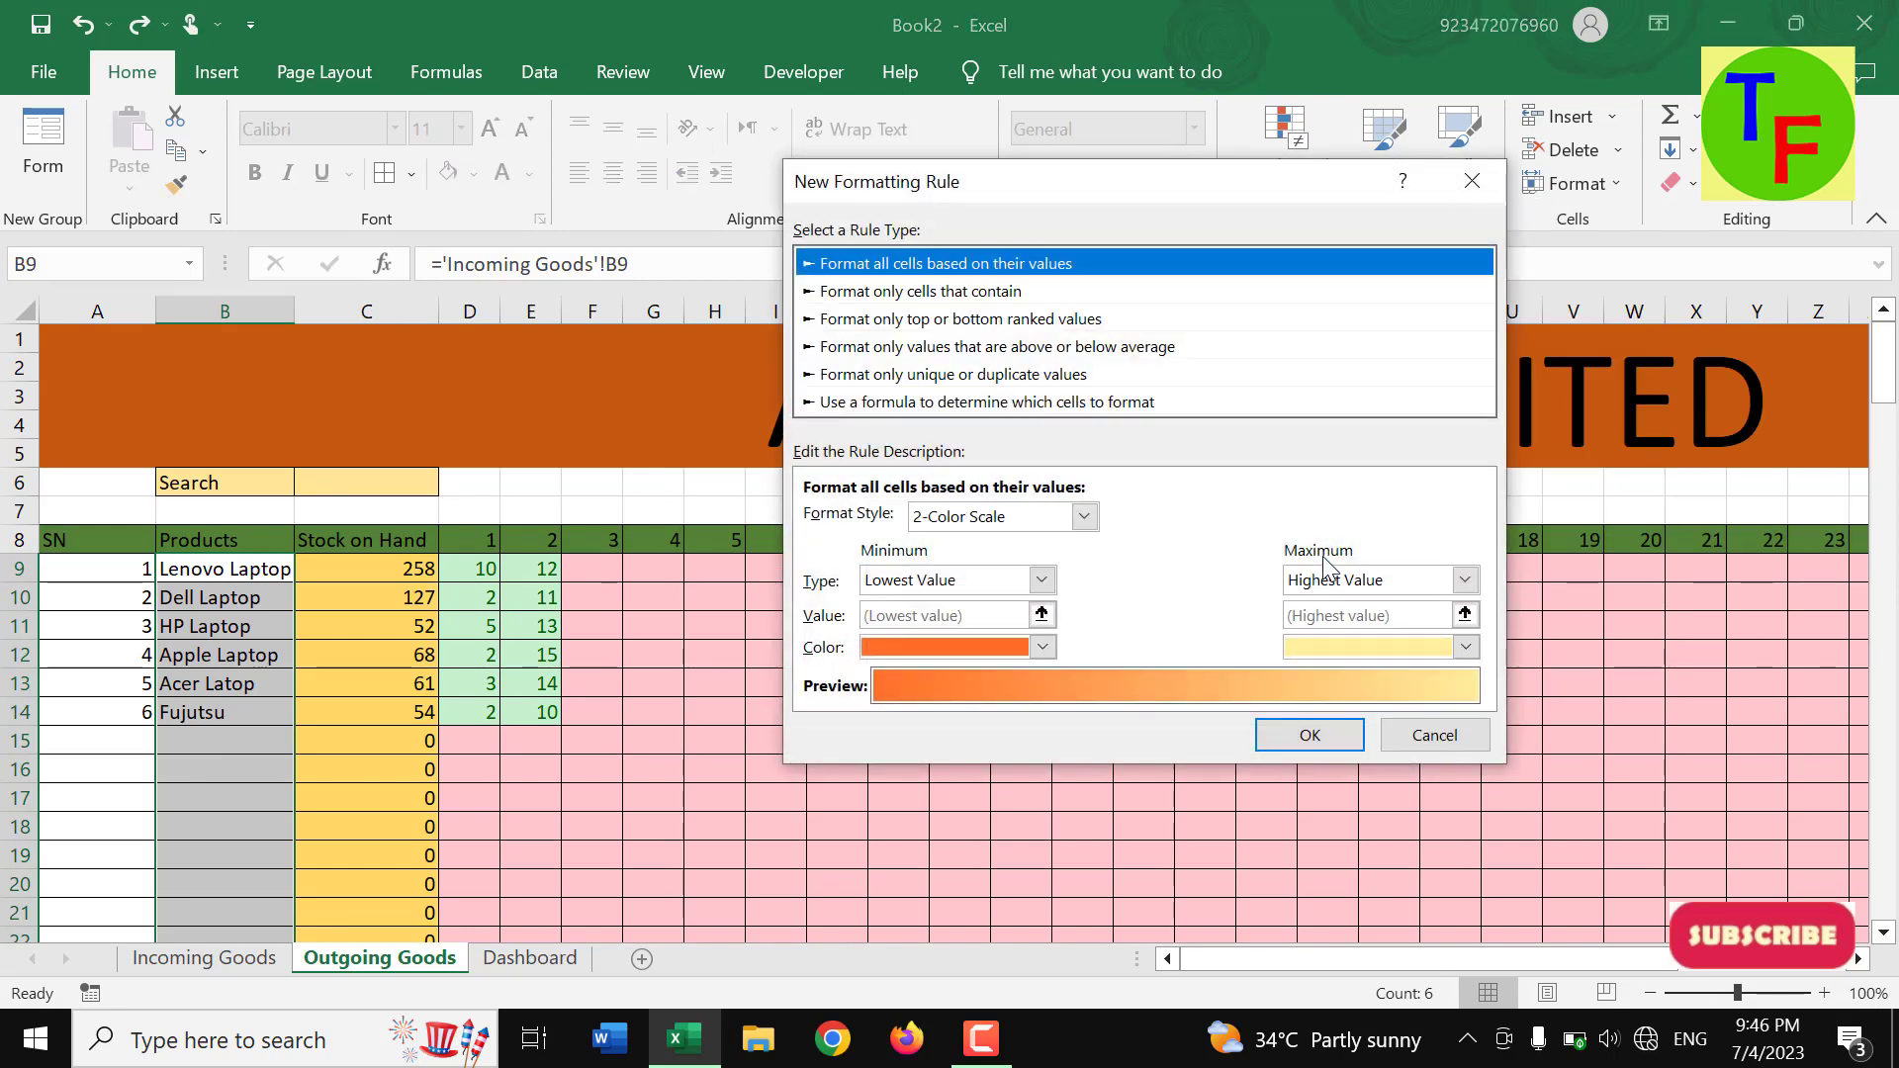
click(1039, 402)
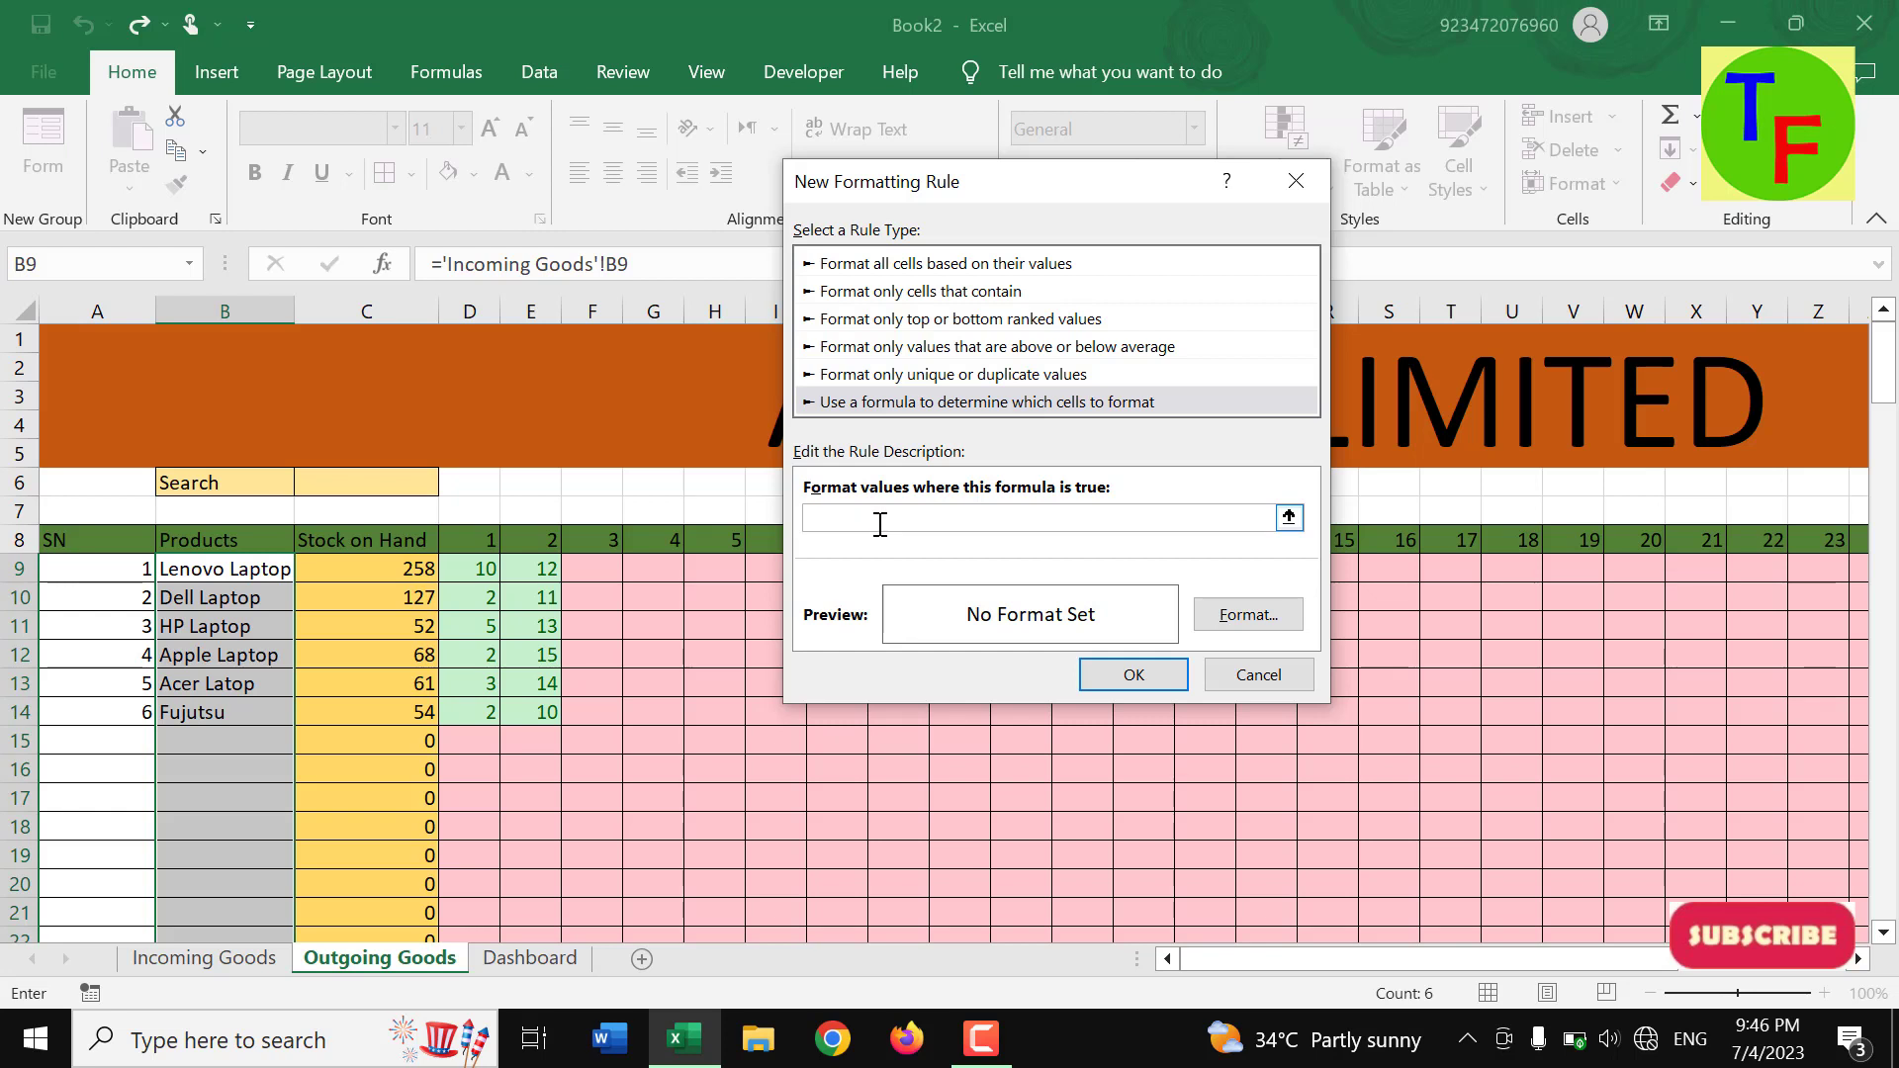
click(233, 568)
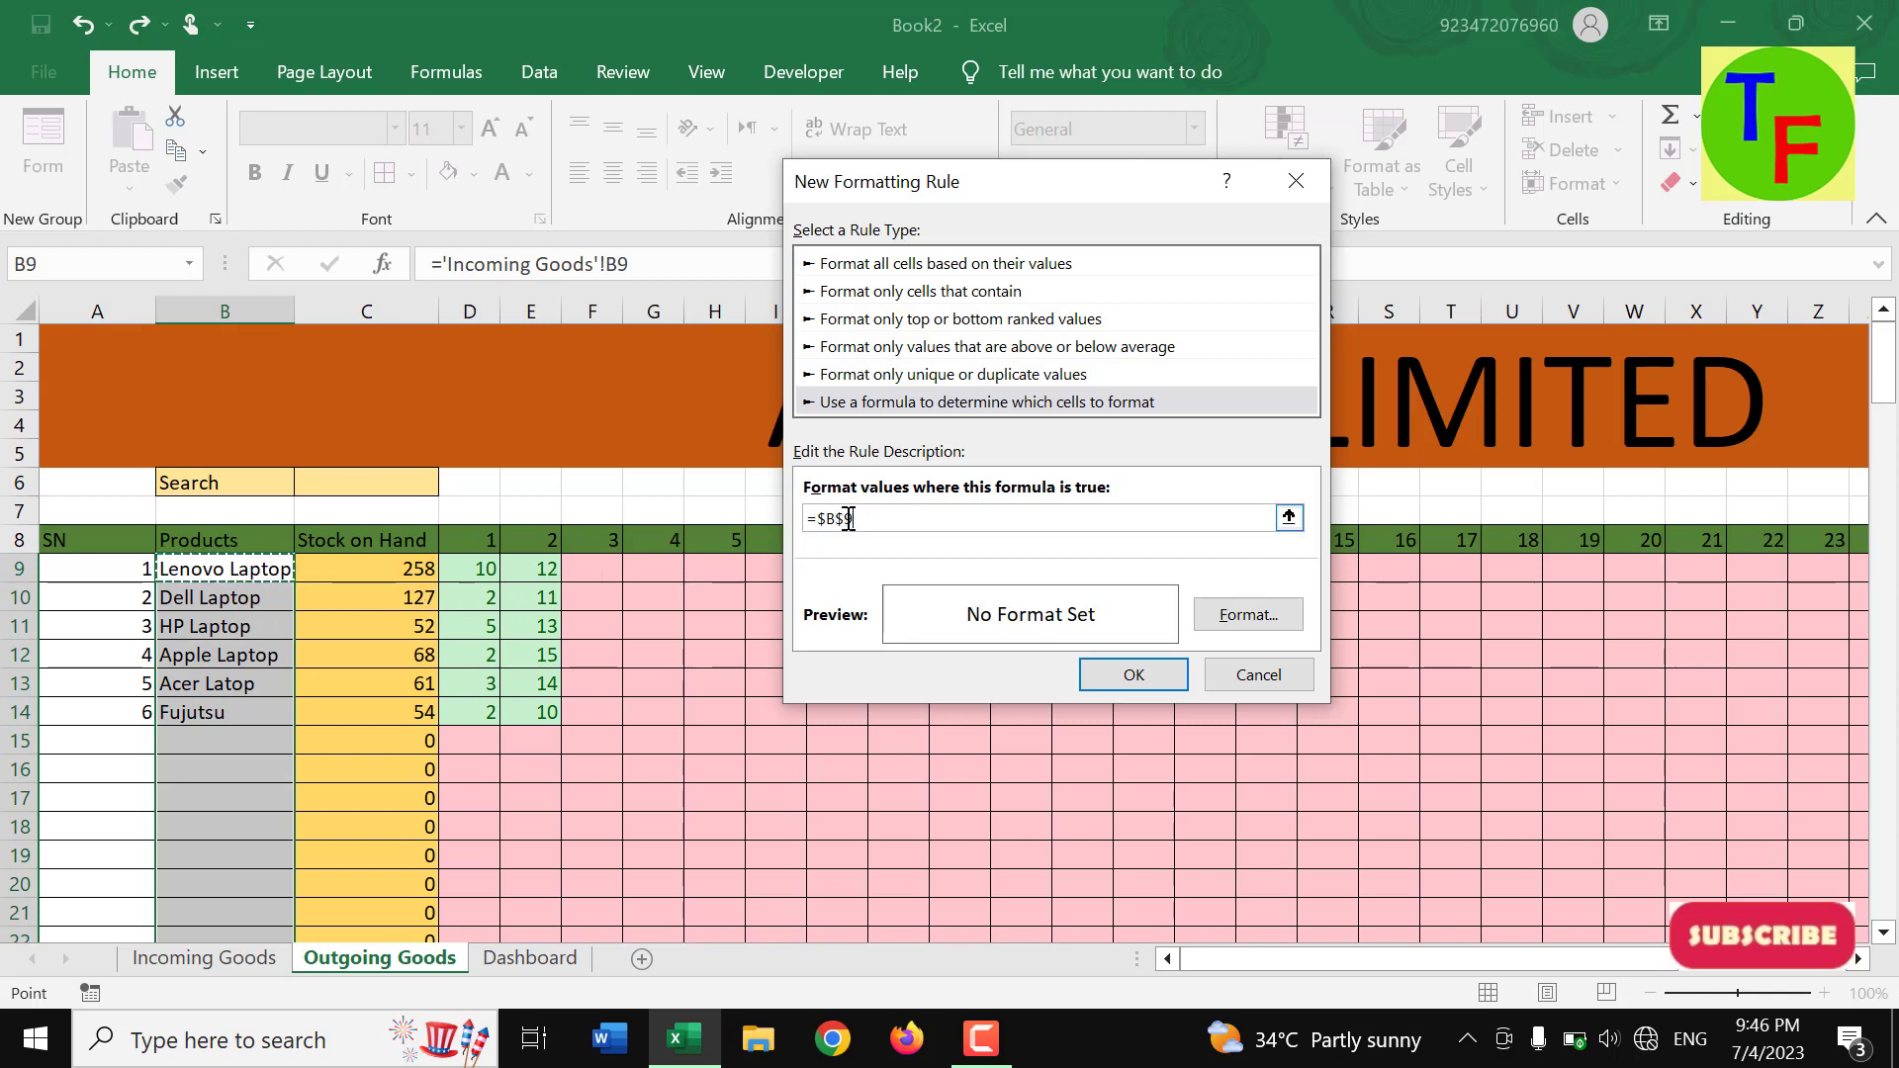
- Change the rule formula to =$B9=$C$6, give it a red fill, and apply it
click(848, 518)
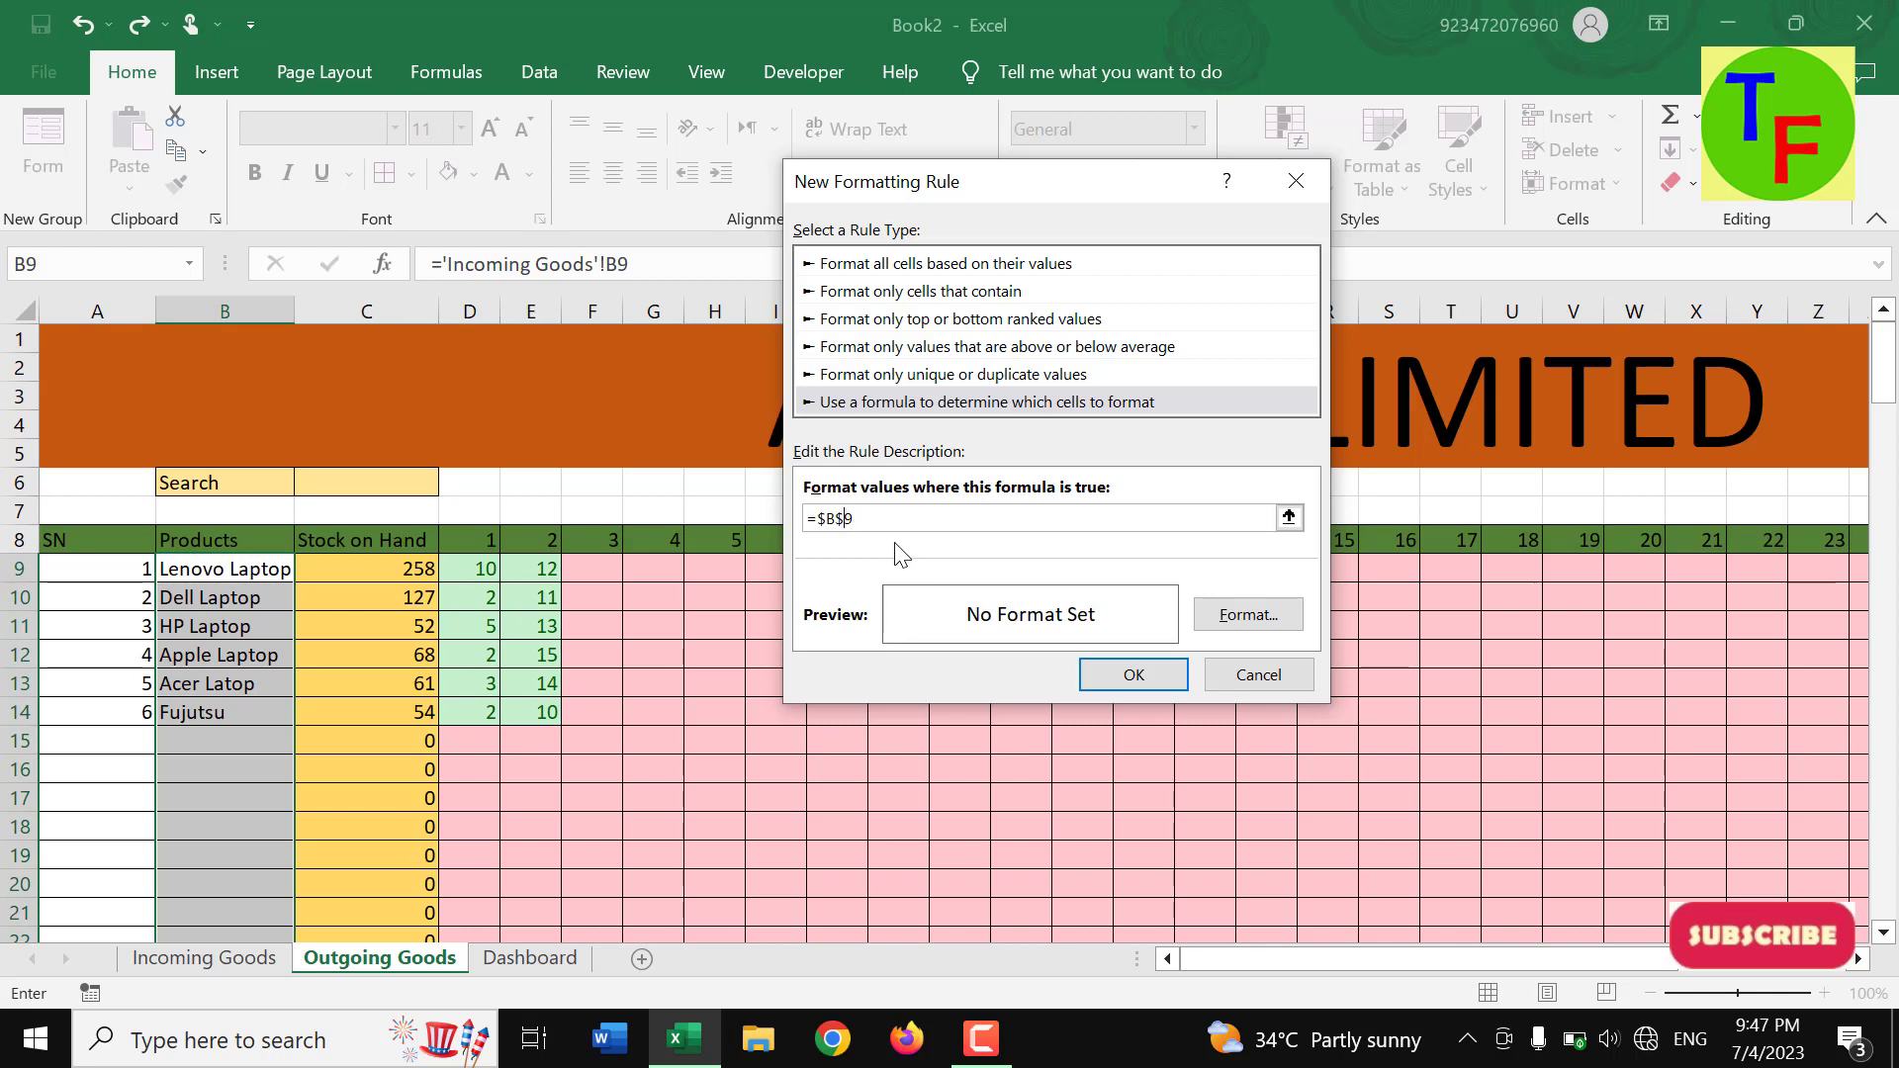
key(BackSpace)
key(shift+Right)
text(=)
click(348, 482)
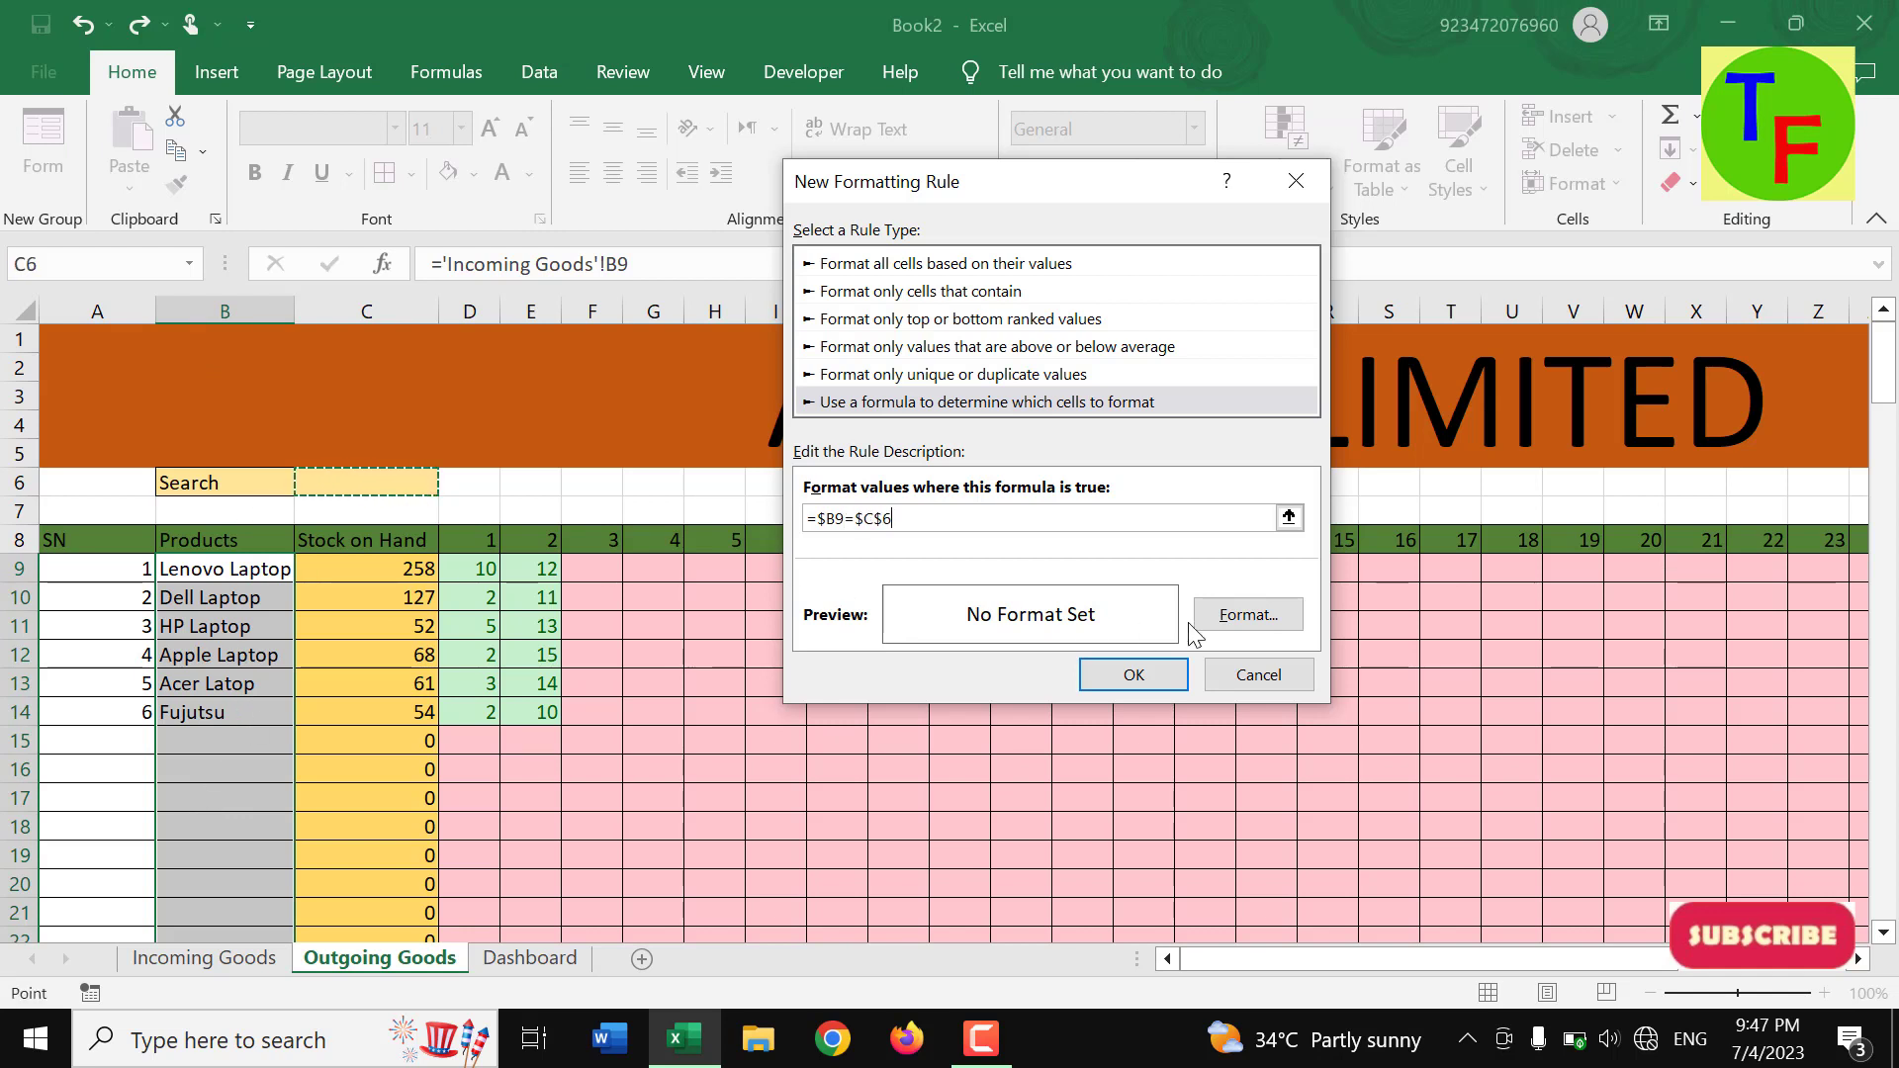
click(1270, 625)
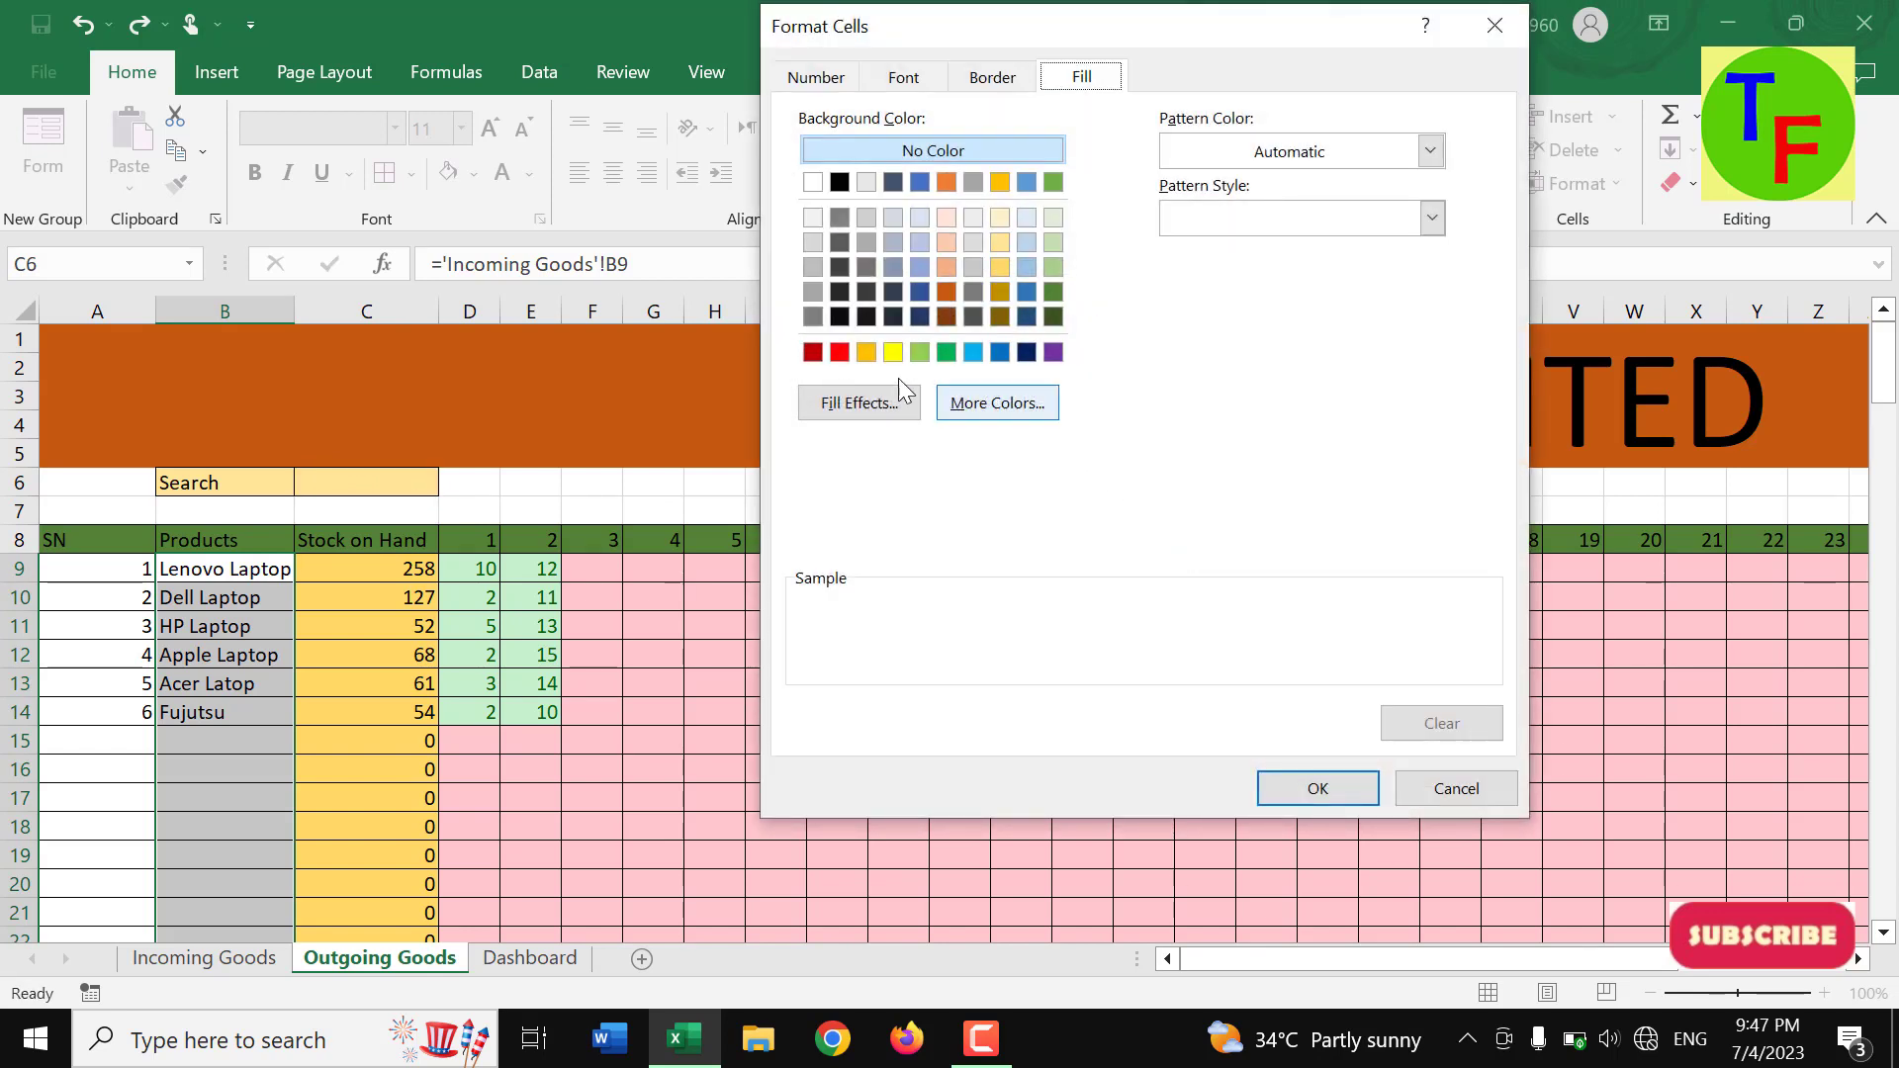
click(839, 352)
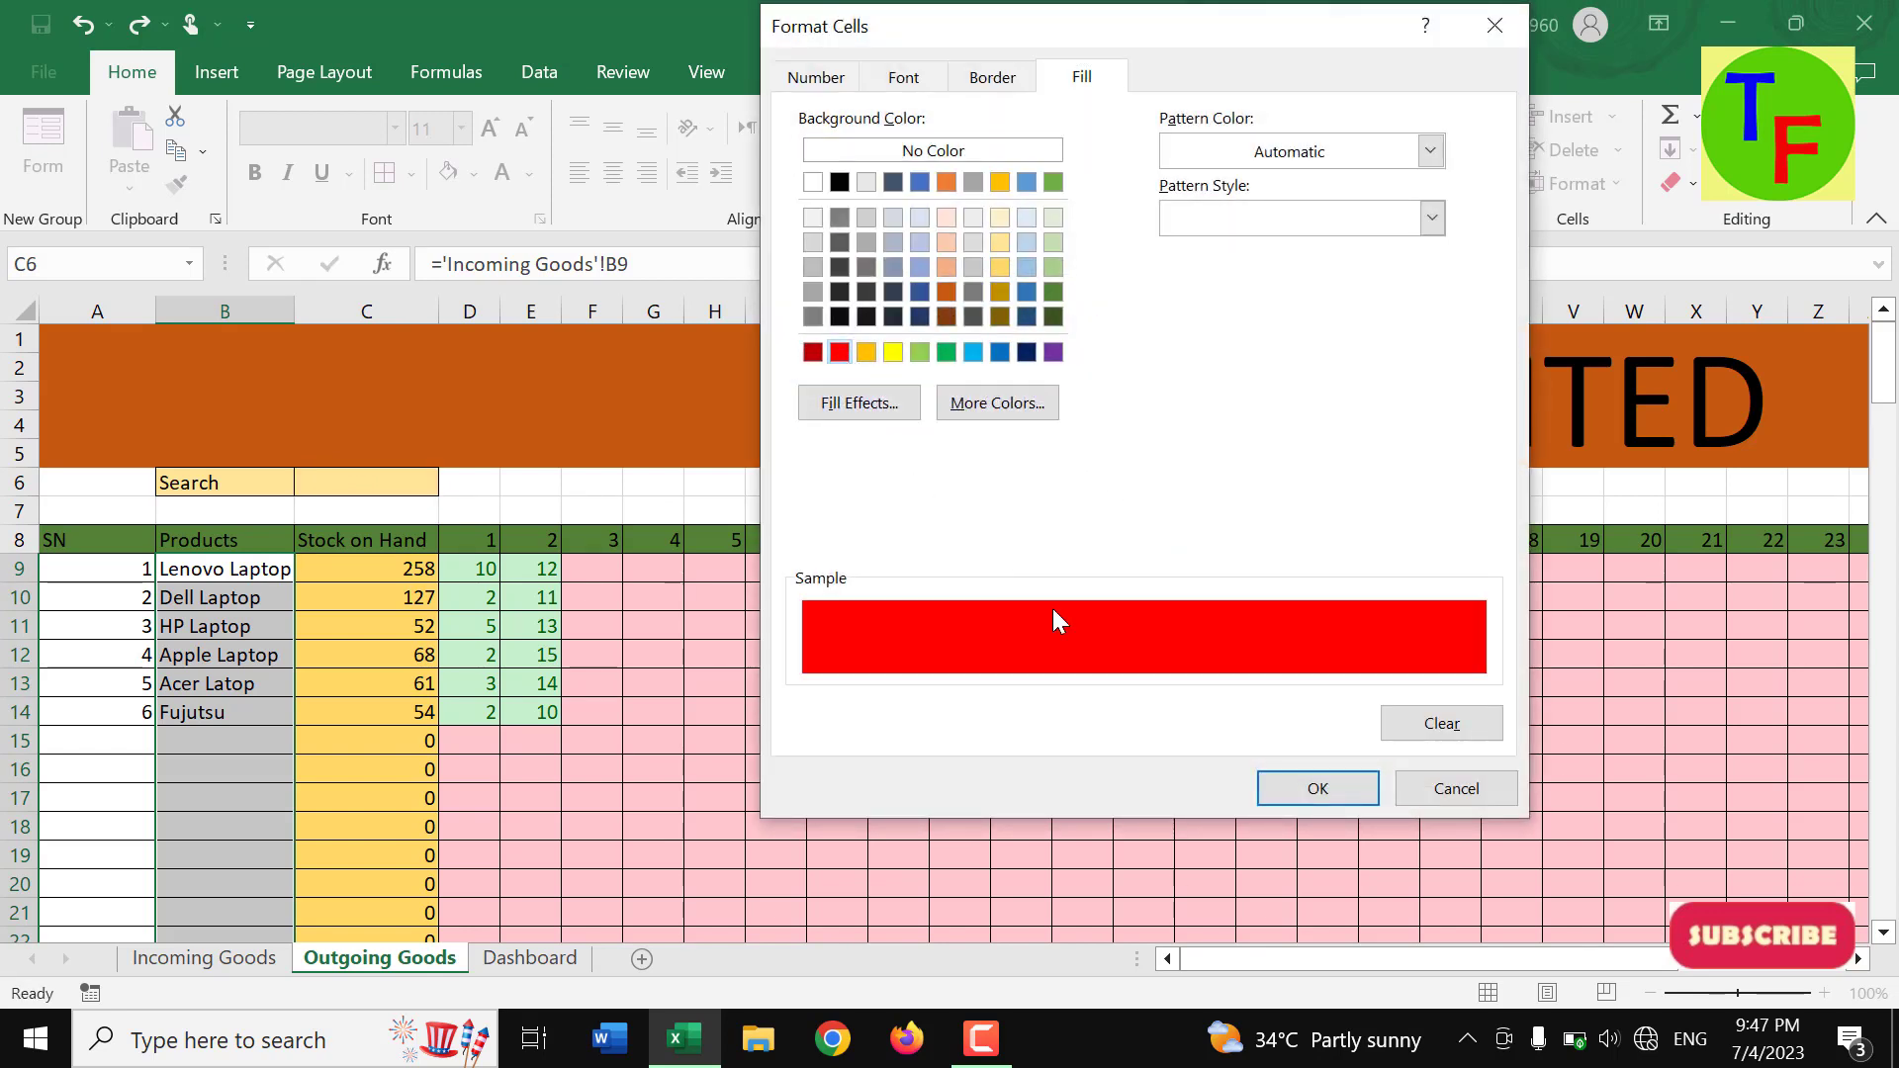
click(1286, 790)
click(1133, 674)
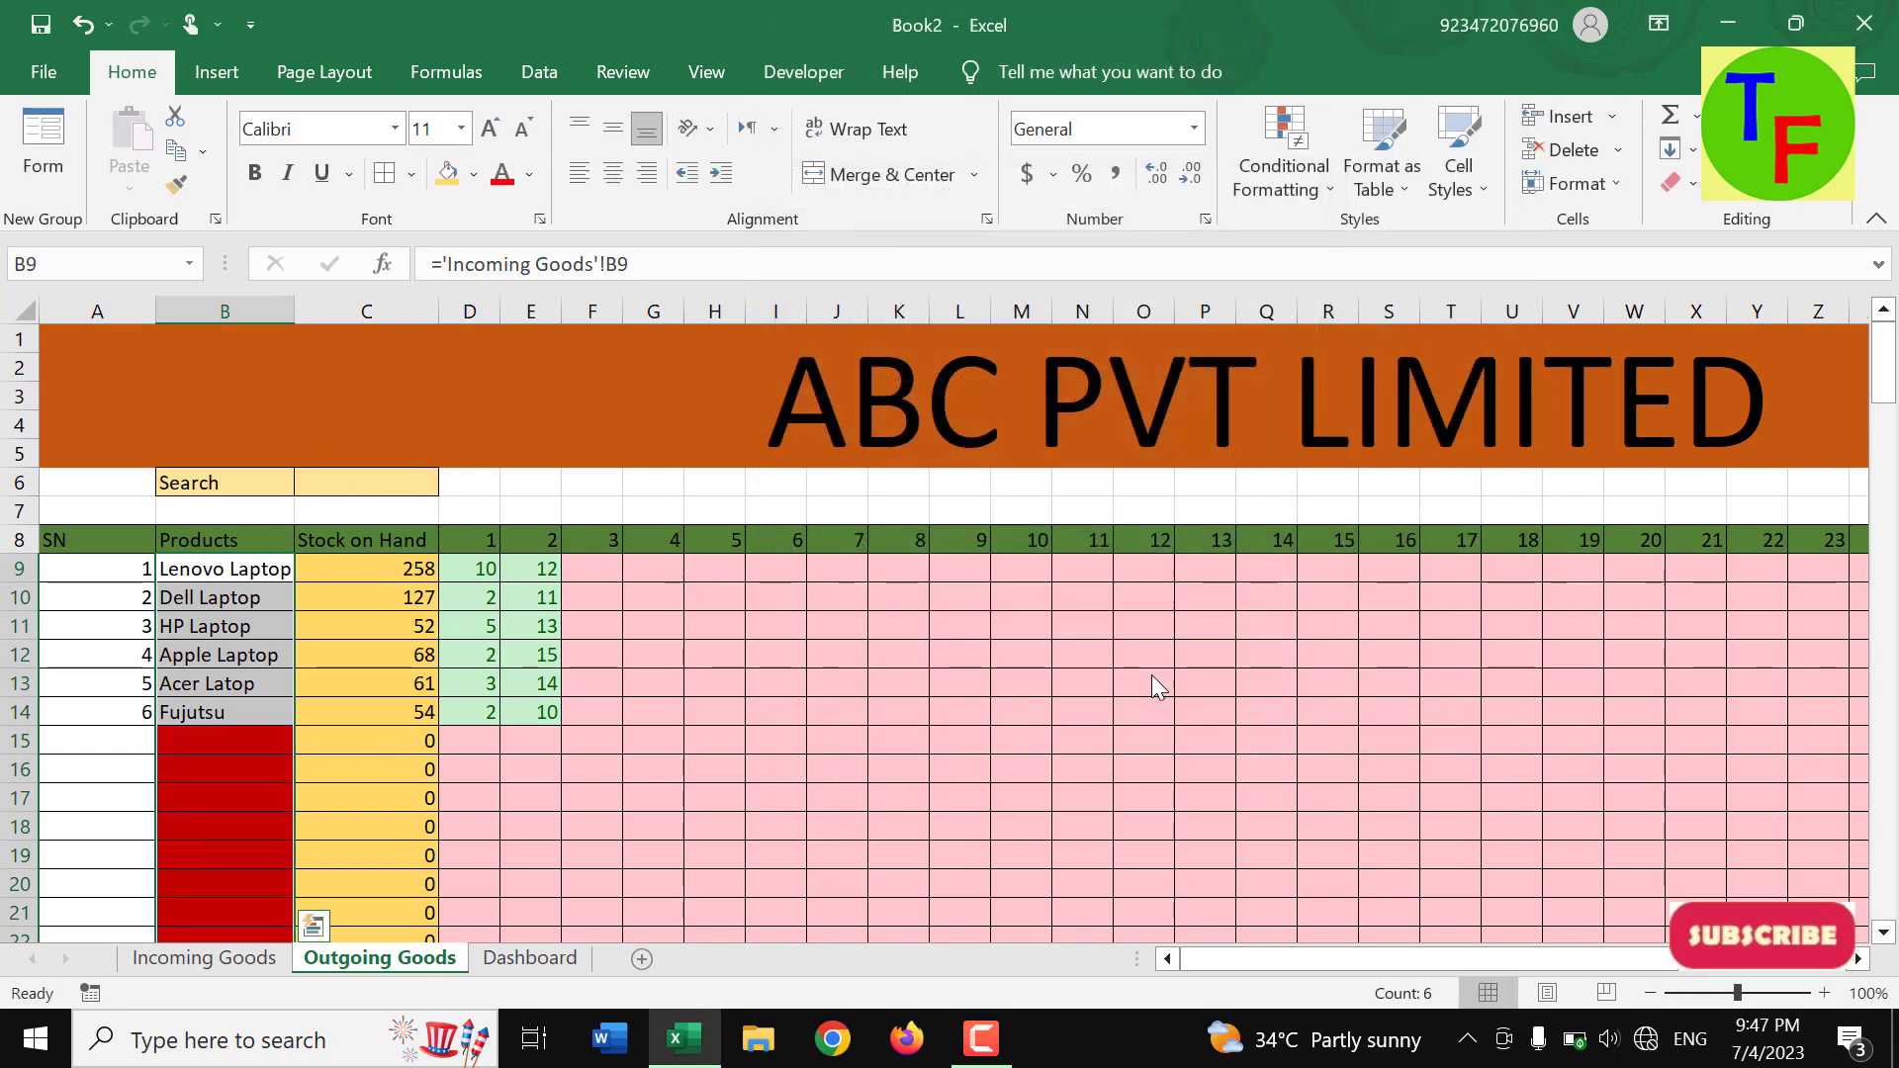
click(223, 821)
- Enter Dell Laptop as the search in cell C6
click(400, 491)
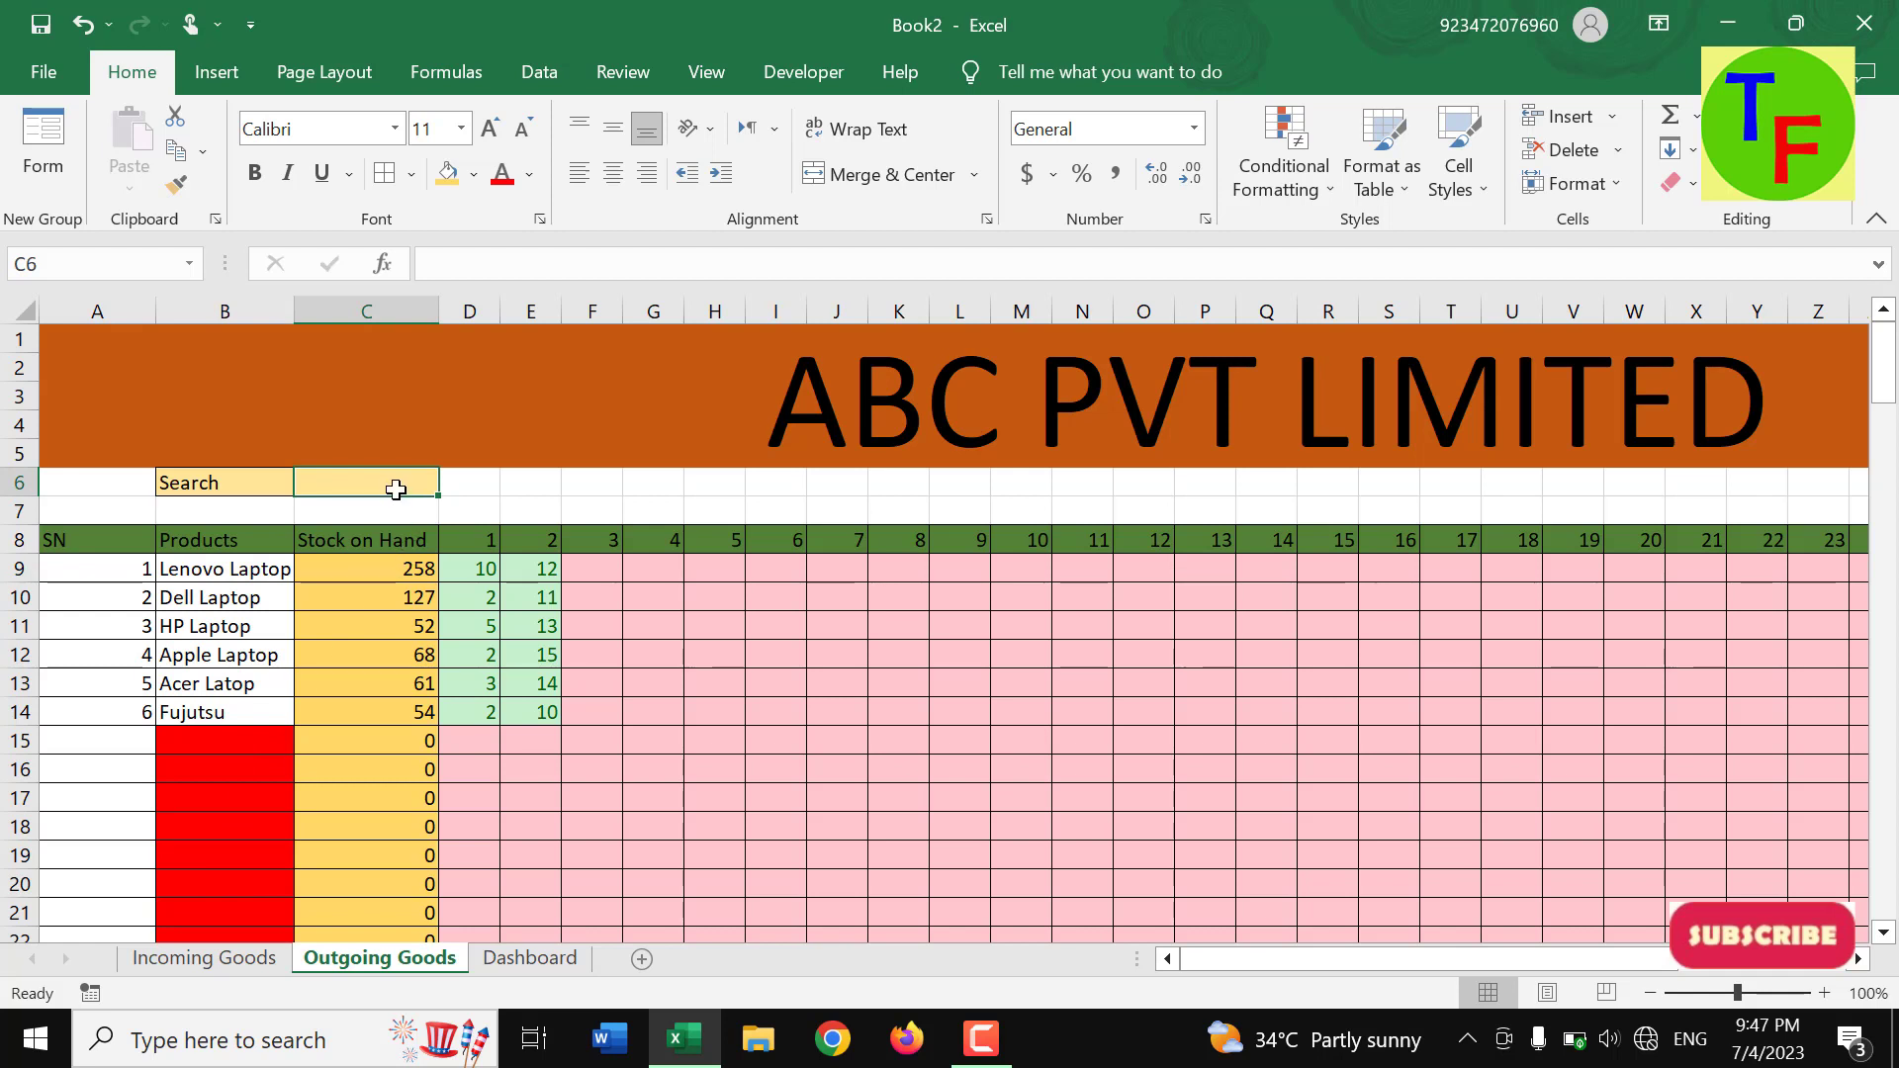
text(Dell La)
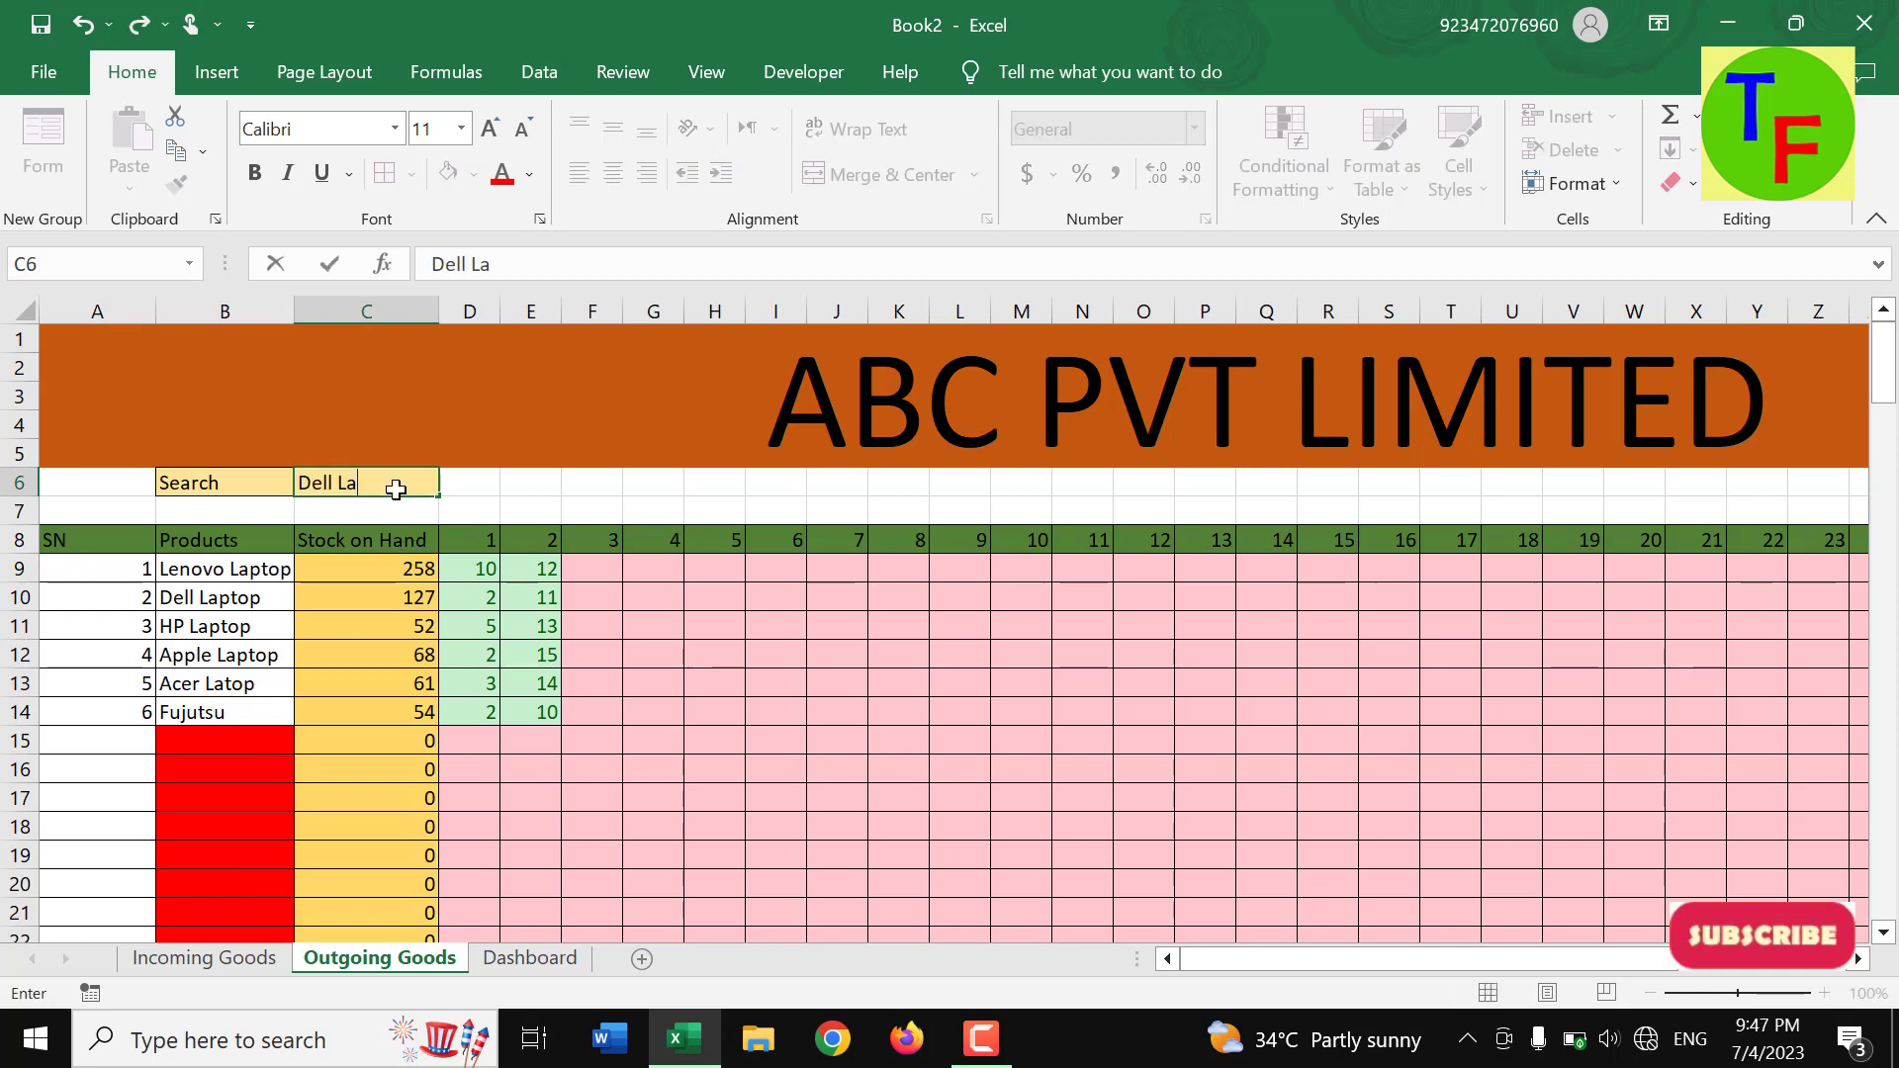
text(ptop)
key(Return)
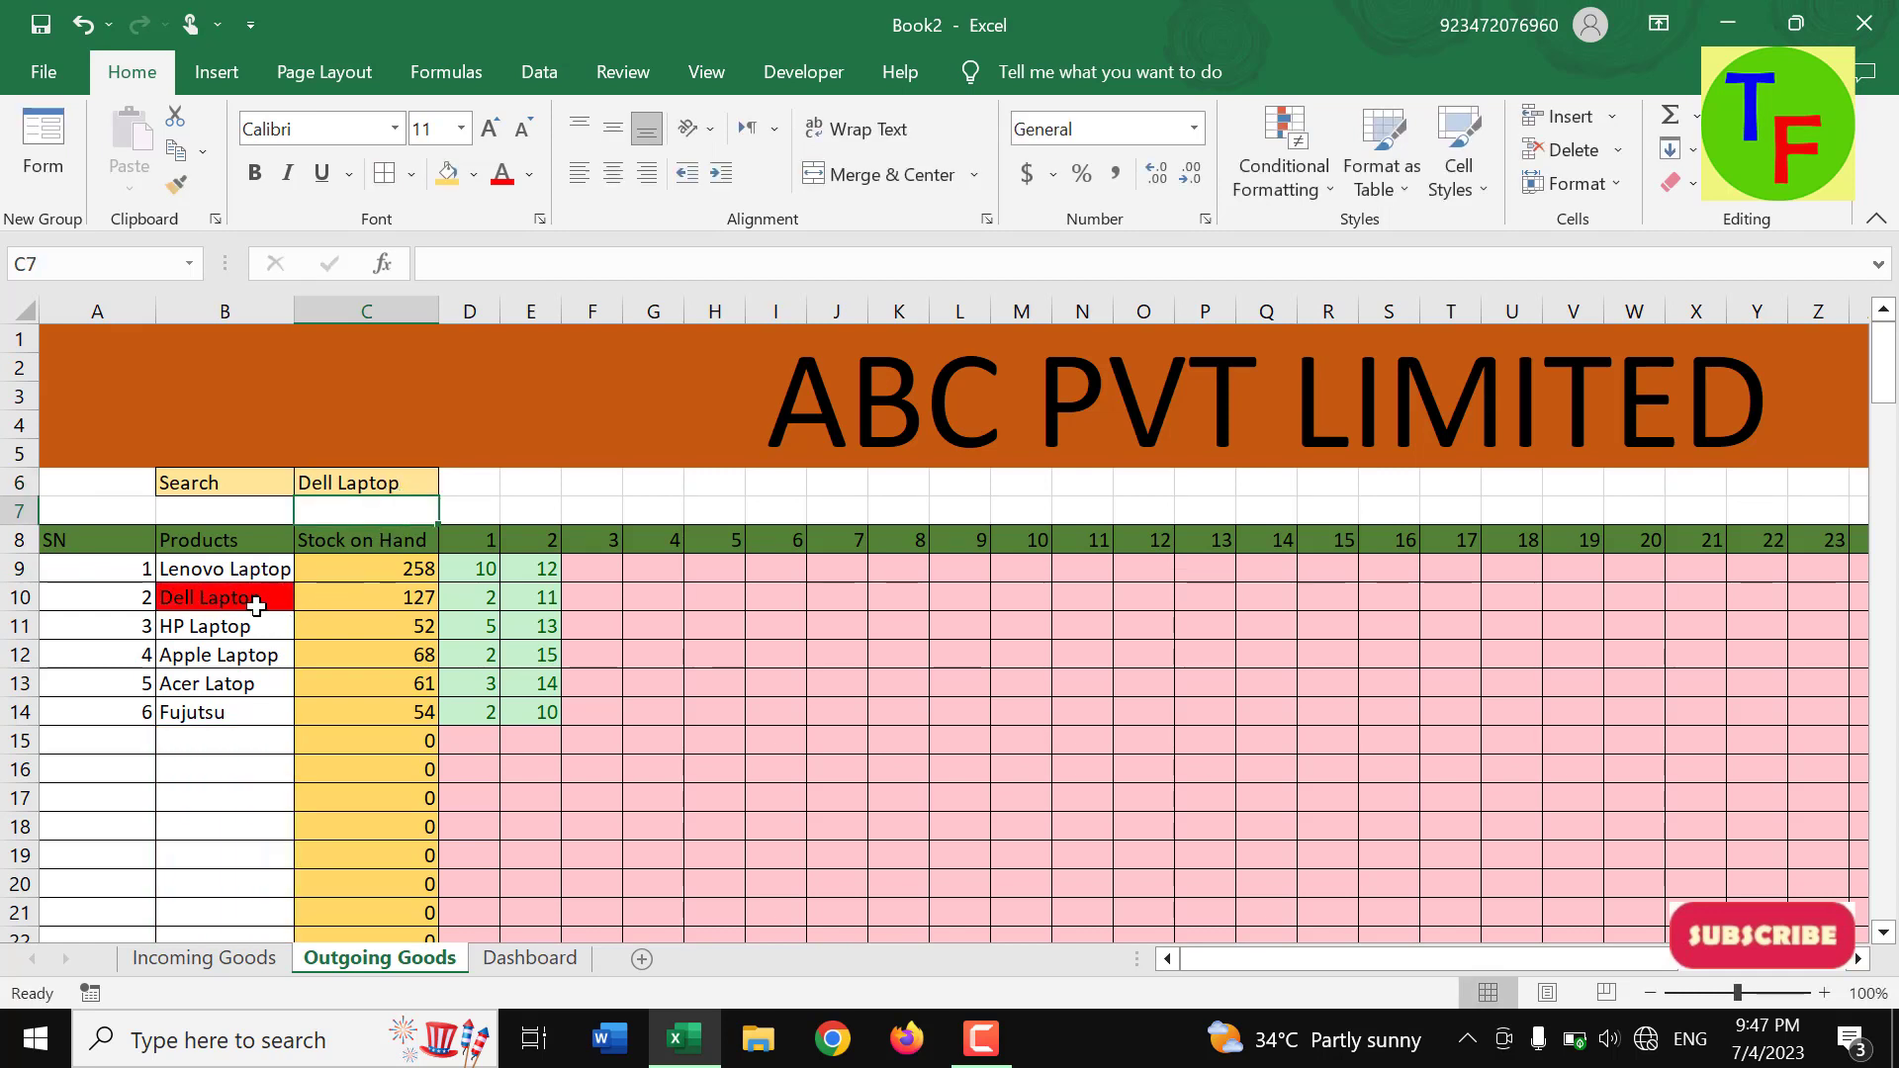
- Change the C6 search to Hp Laptop, fix the typo, and go to the Dashboard sheet
click(373, 483)
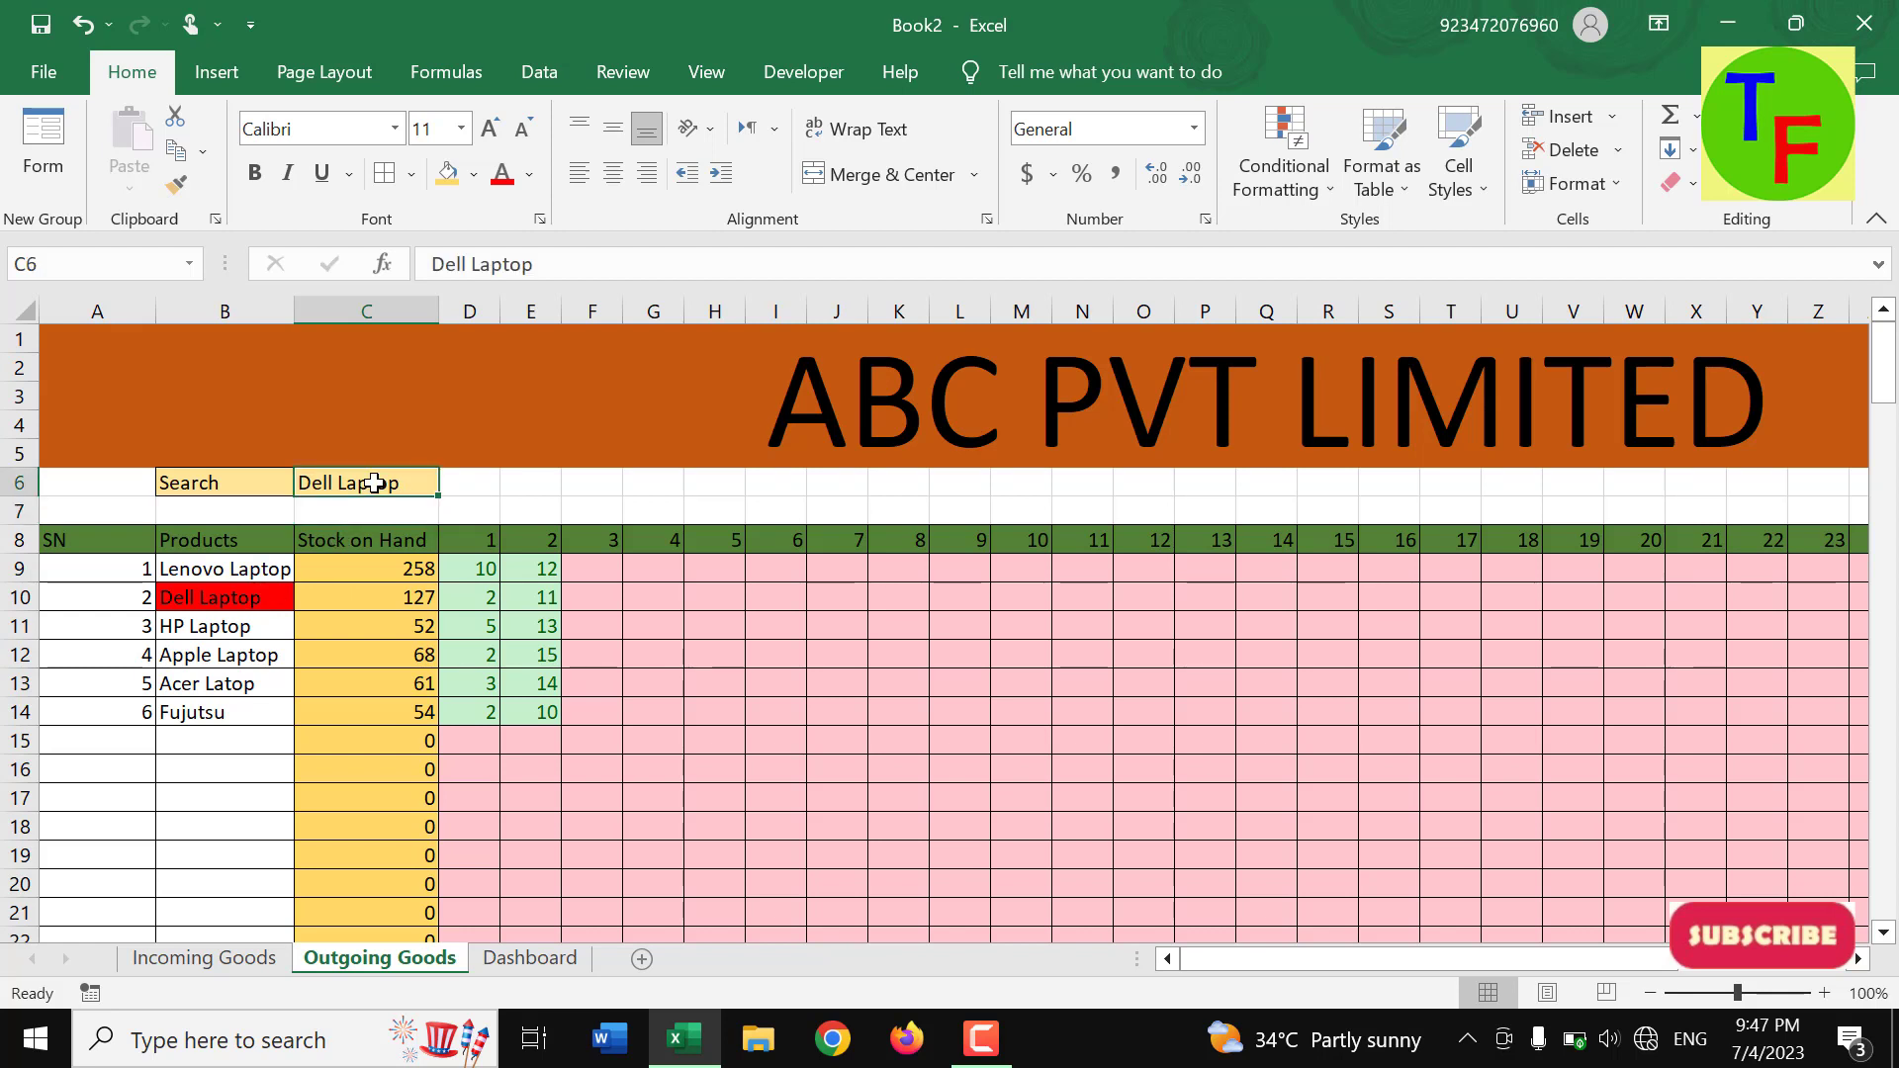
text(Hp)
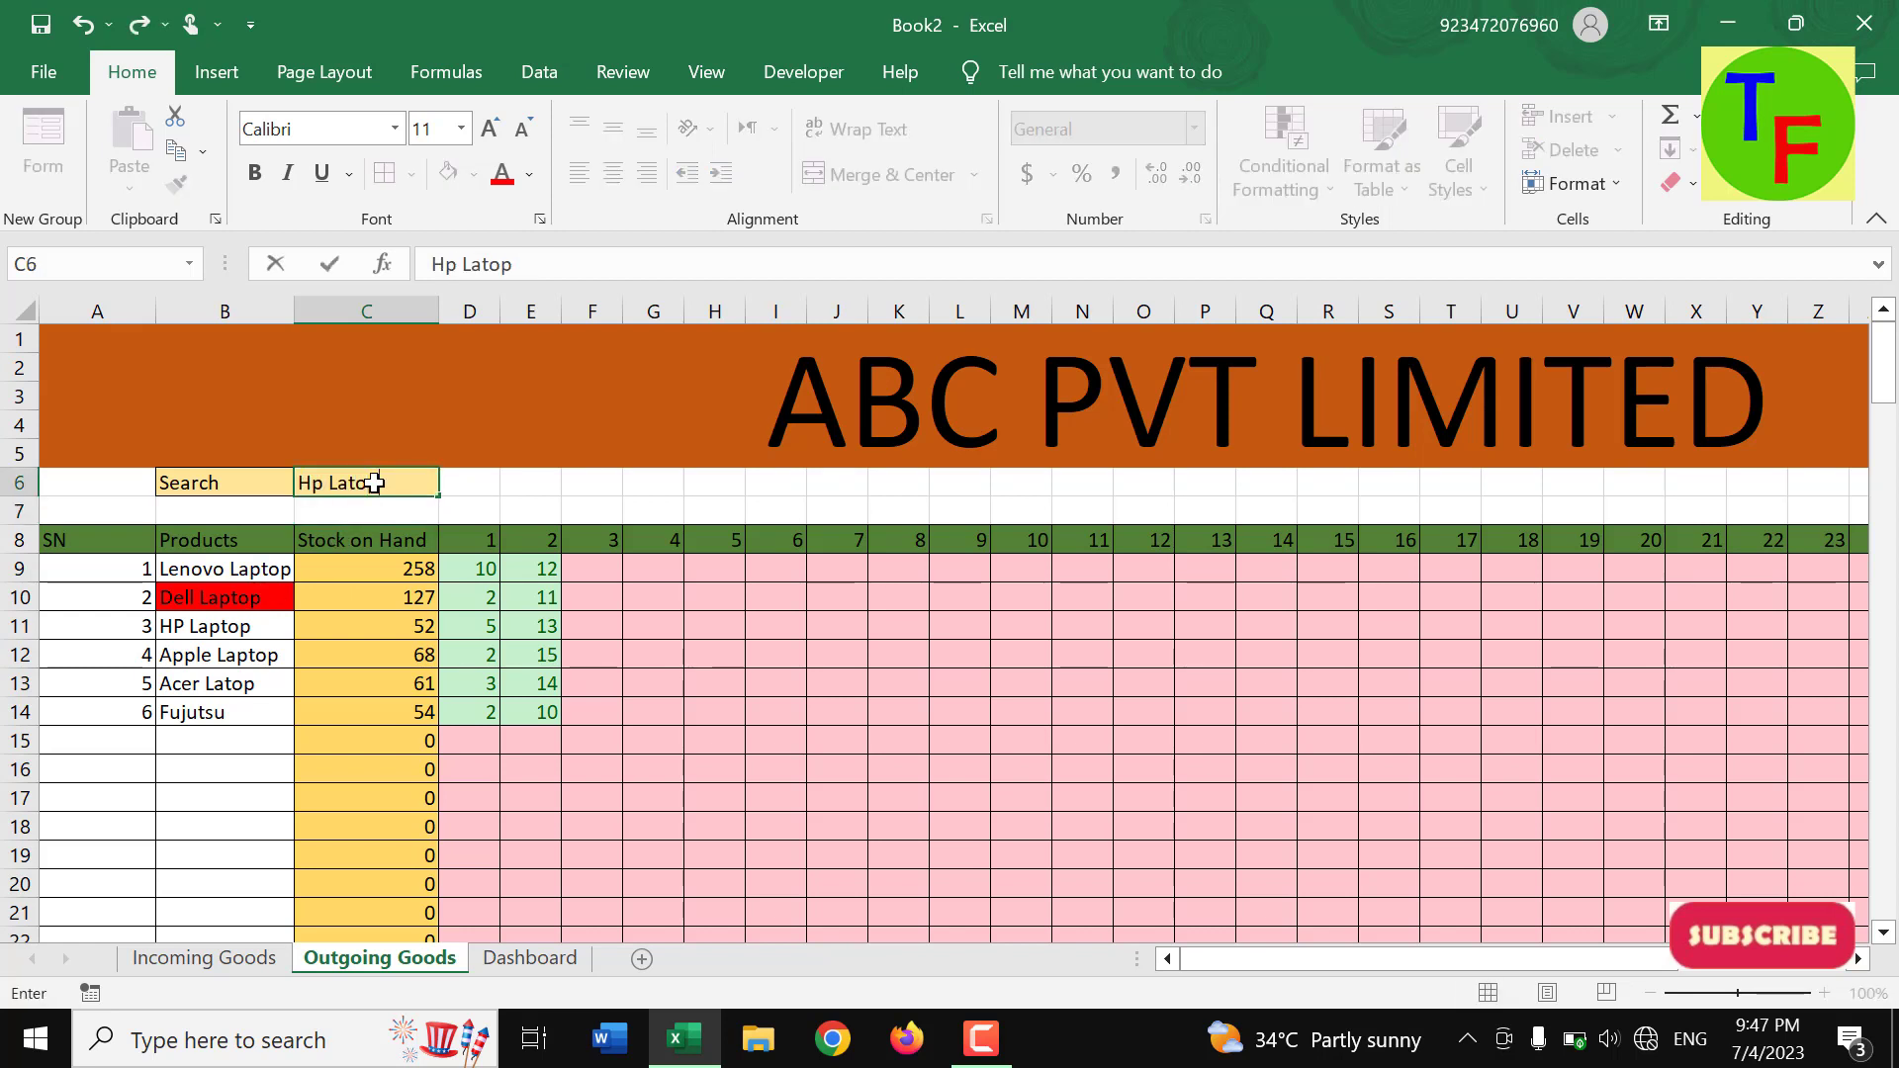
key(Return)
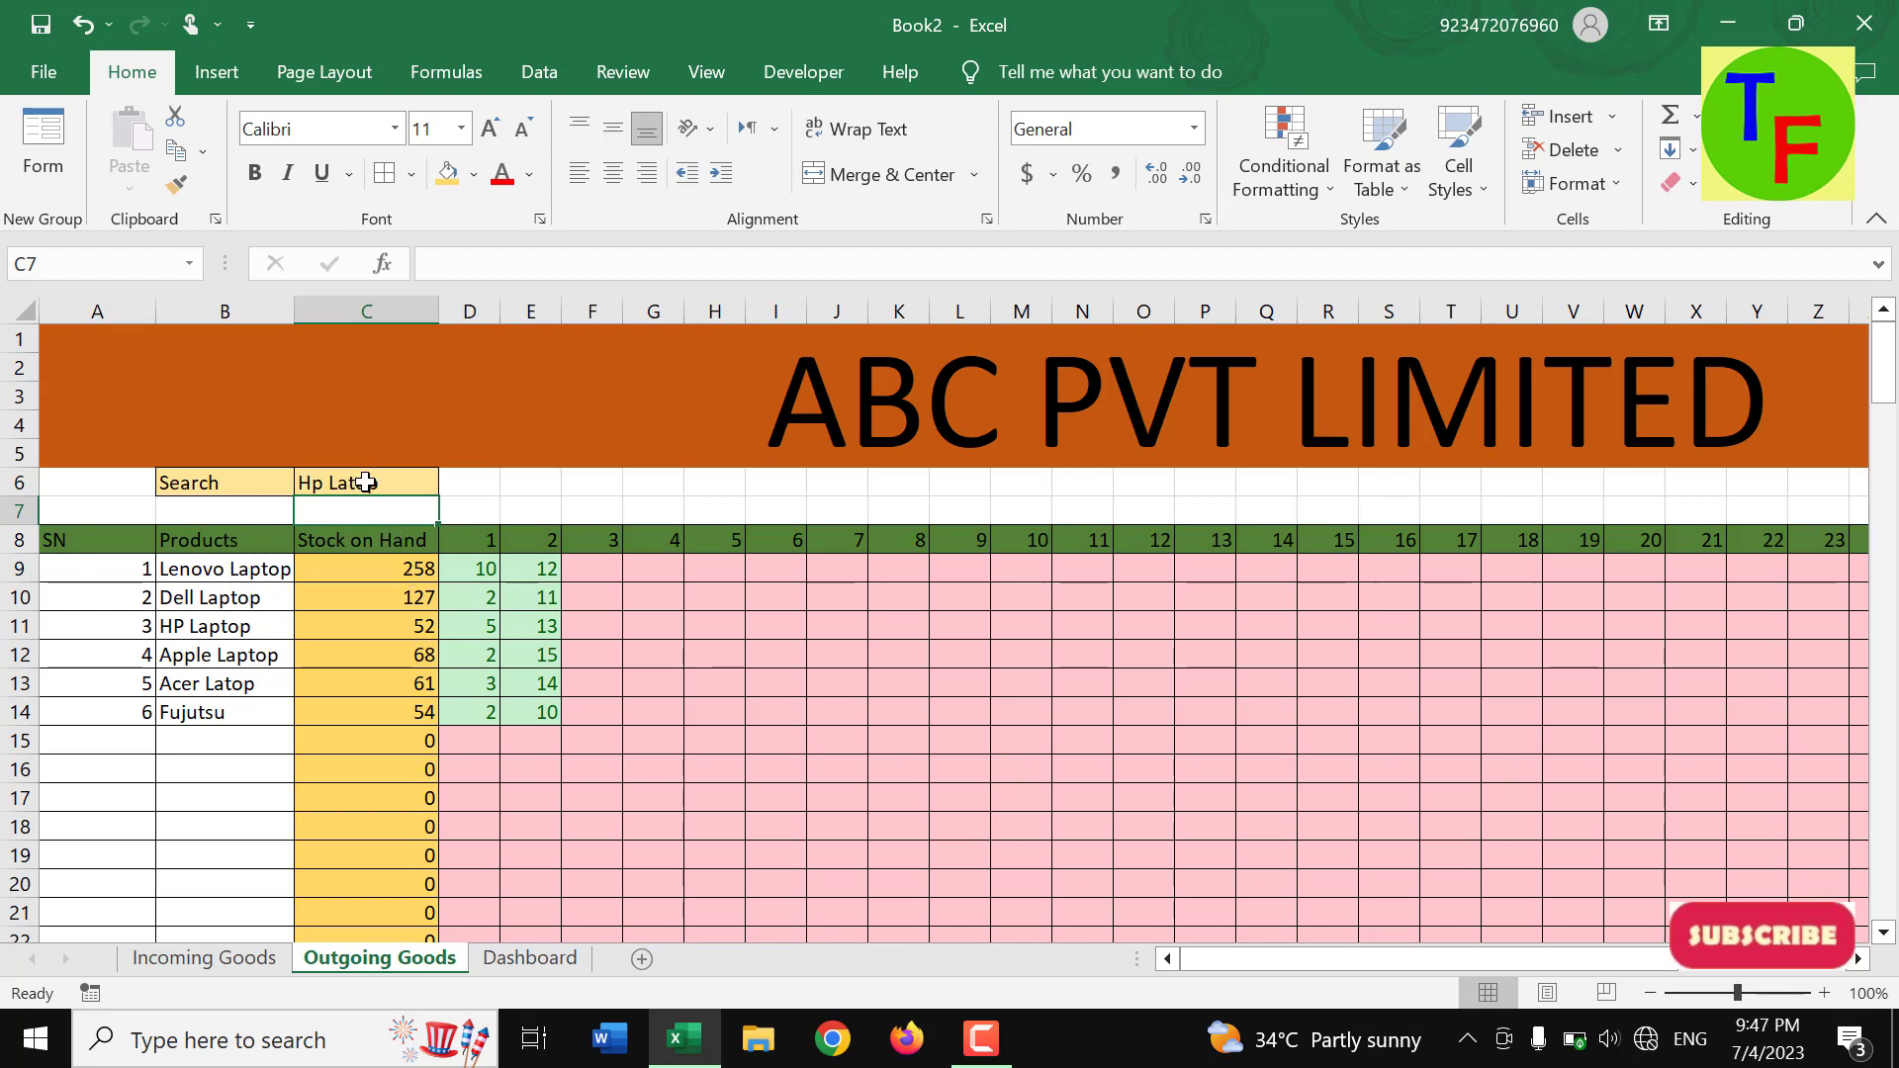
double_click(348, 484)
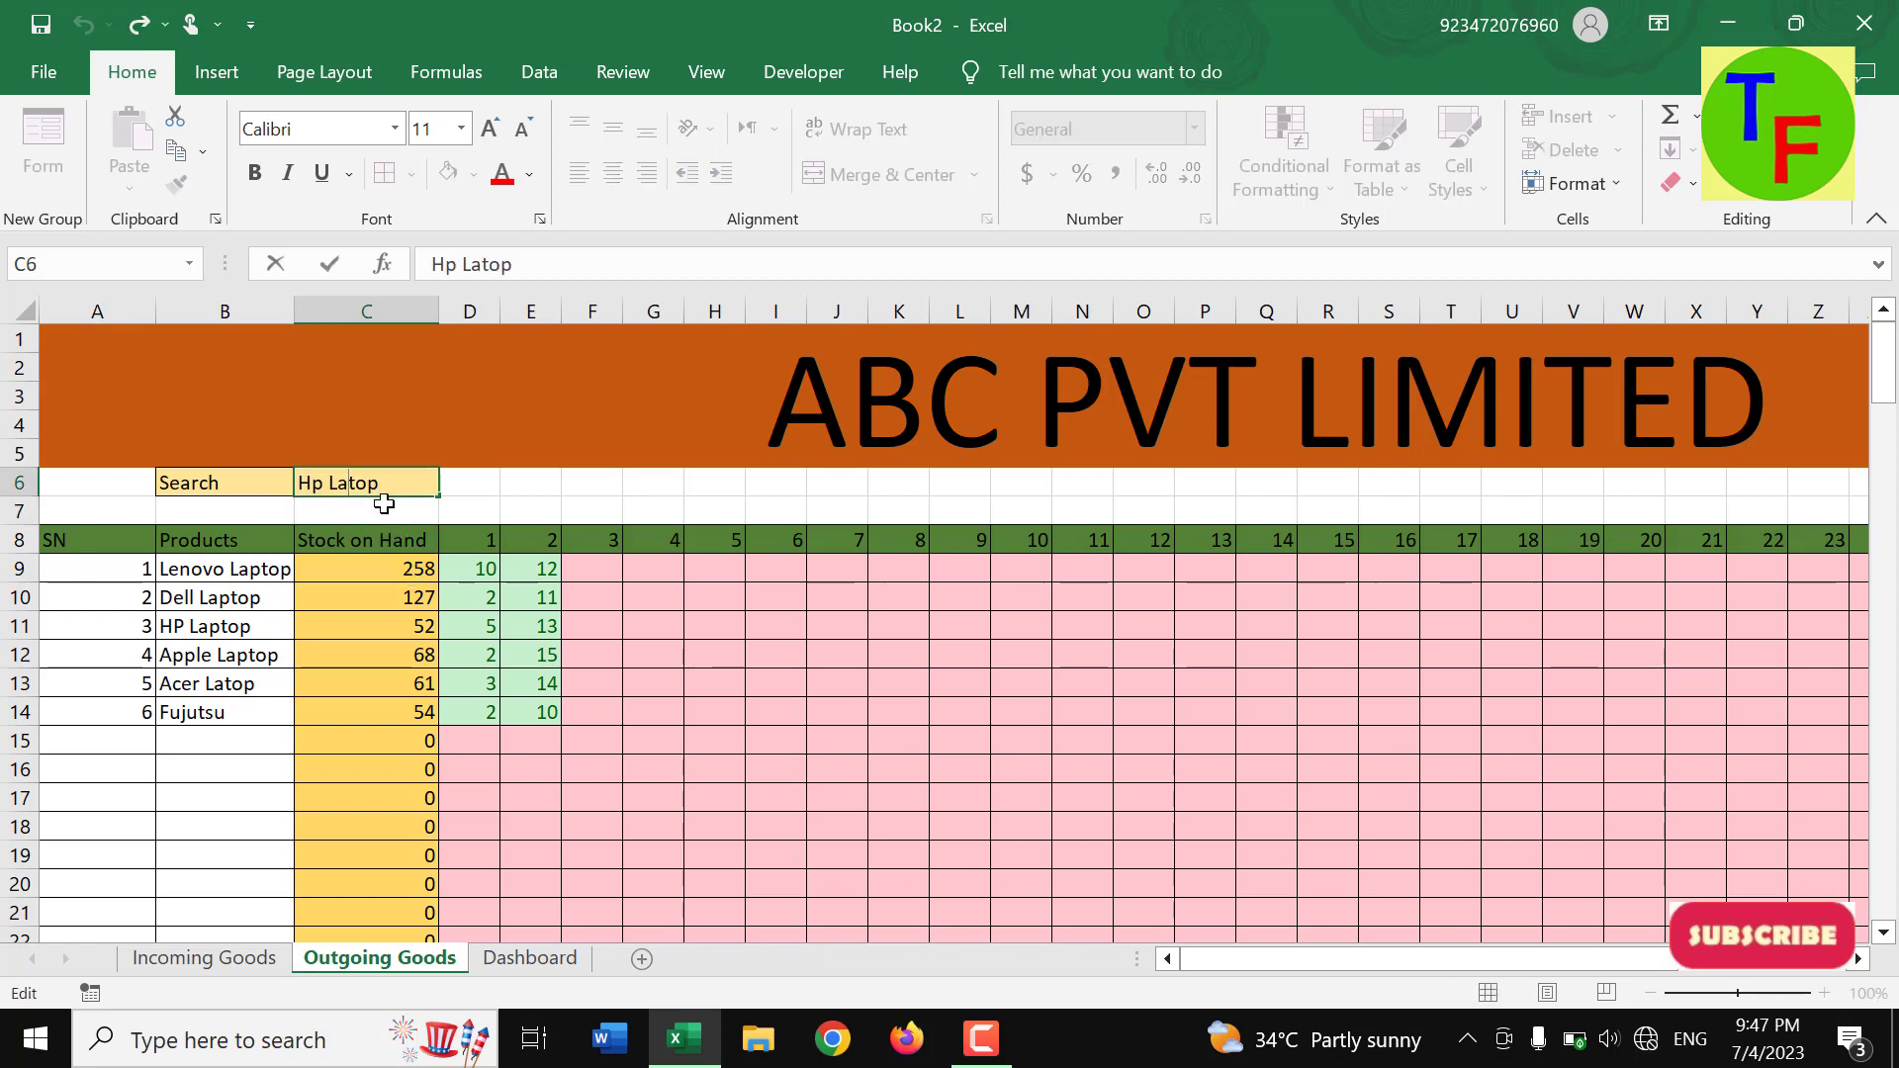
text(p)
key(Return)
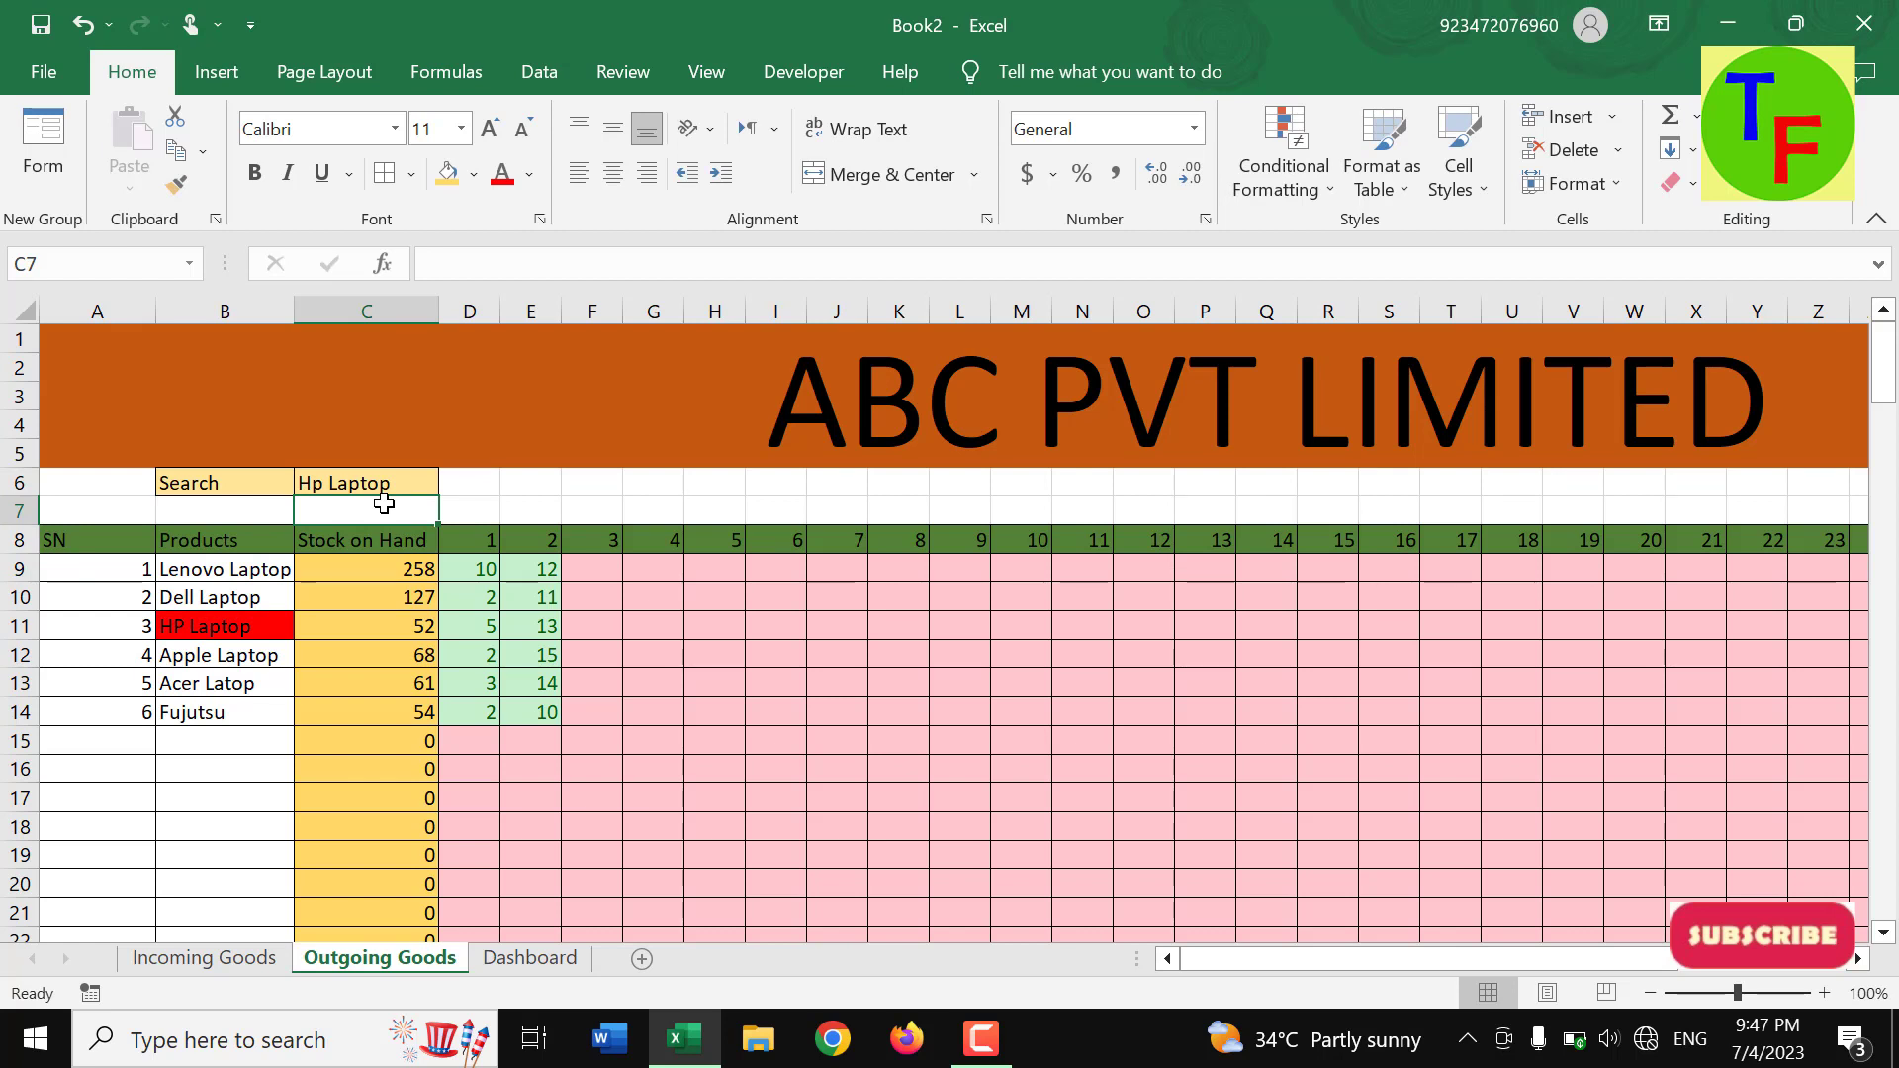
click(532, 960)
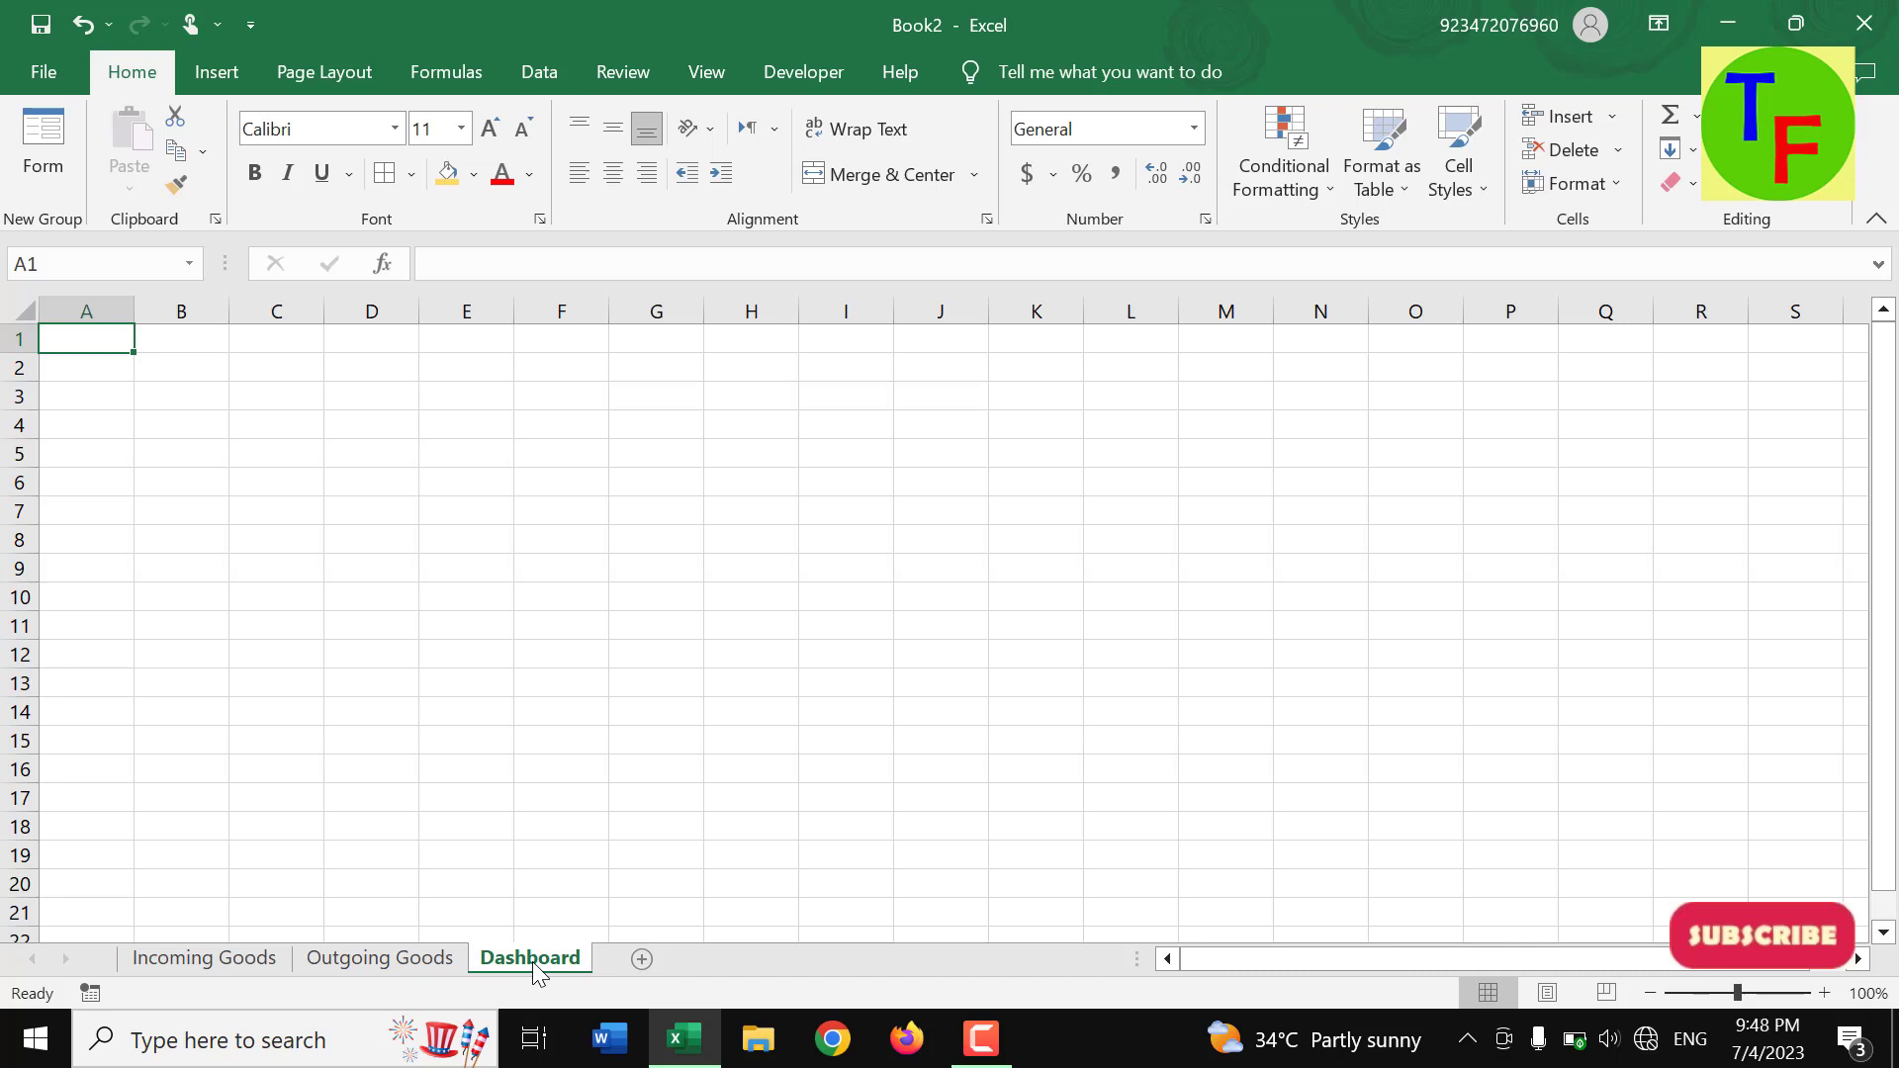
- Put a Products heading in A3 and clear the duplicate heading from A1
text(Pro)
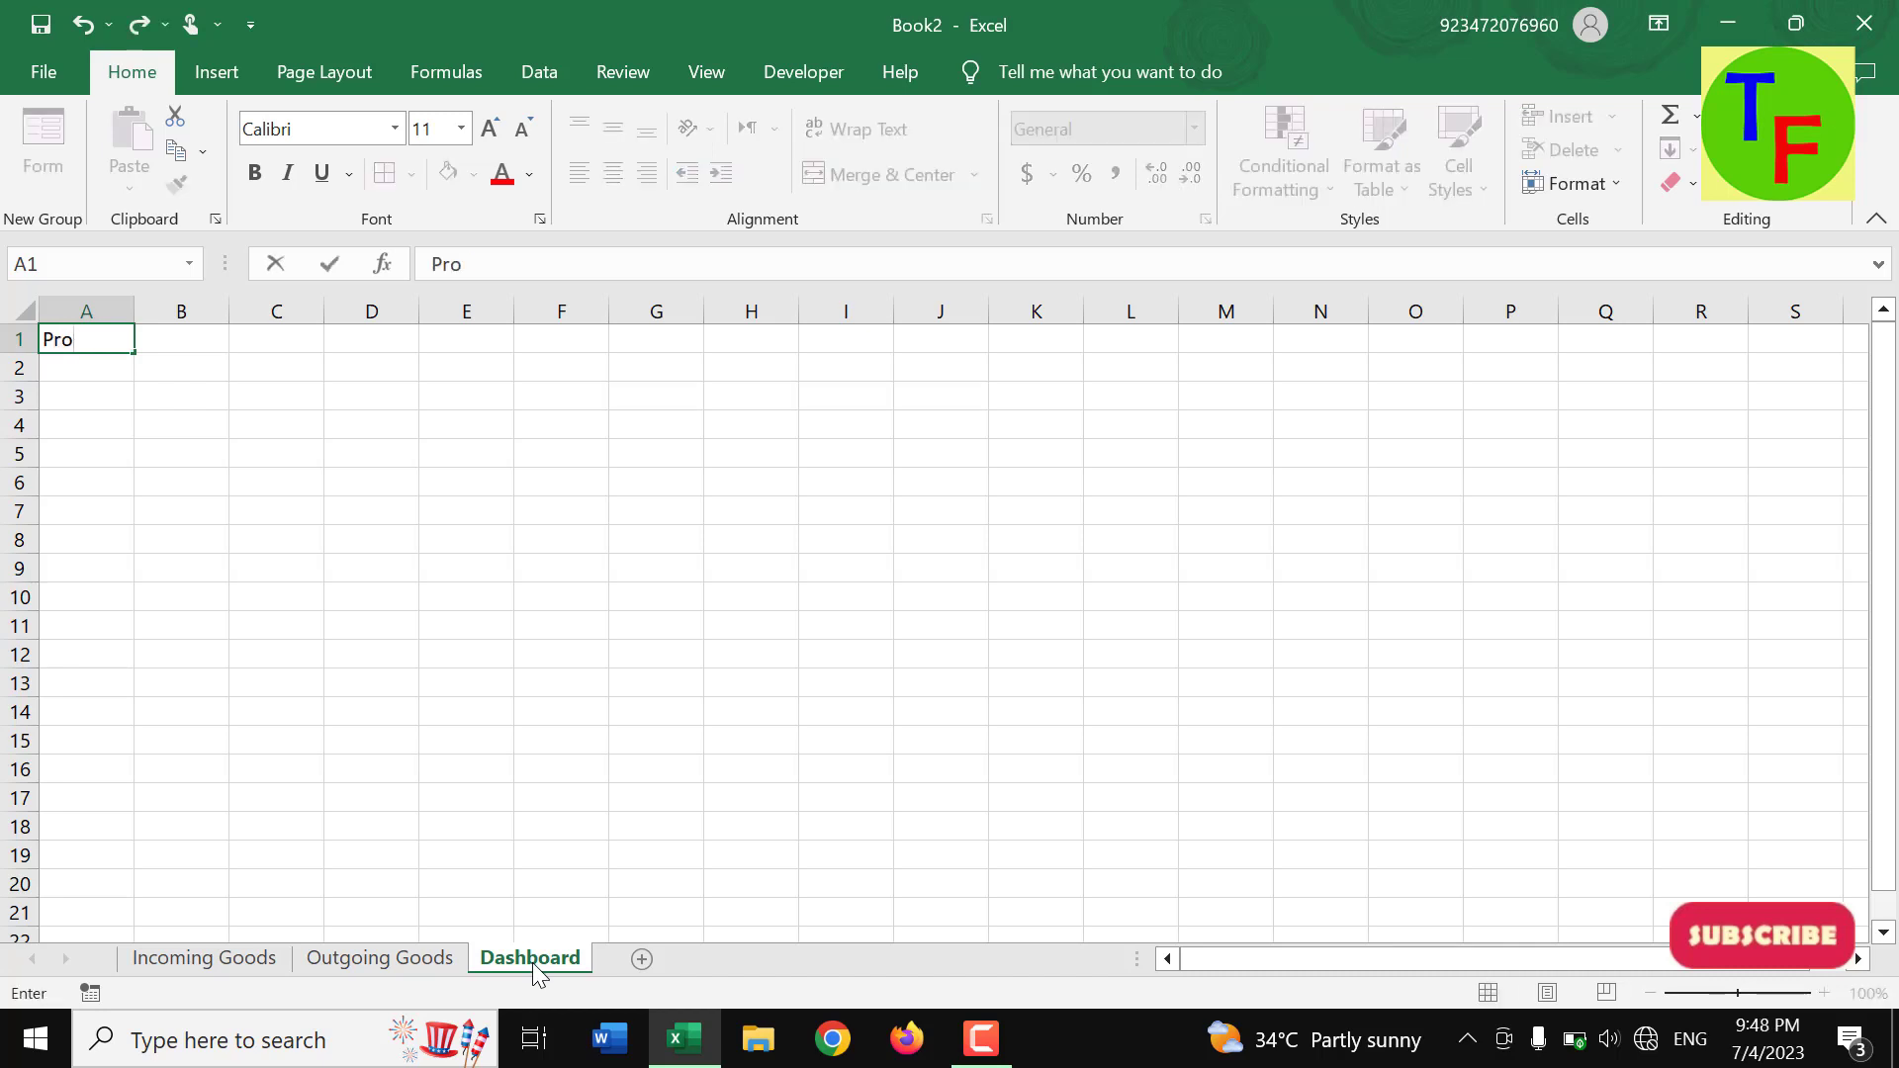
text(ducts)
key(Return)
key(Return)
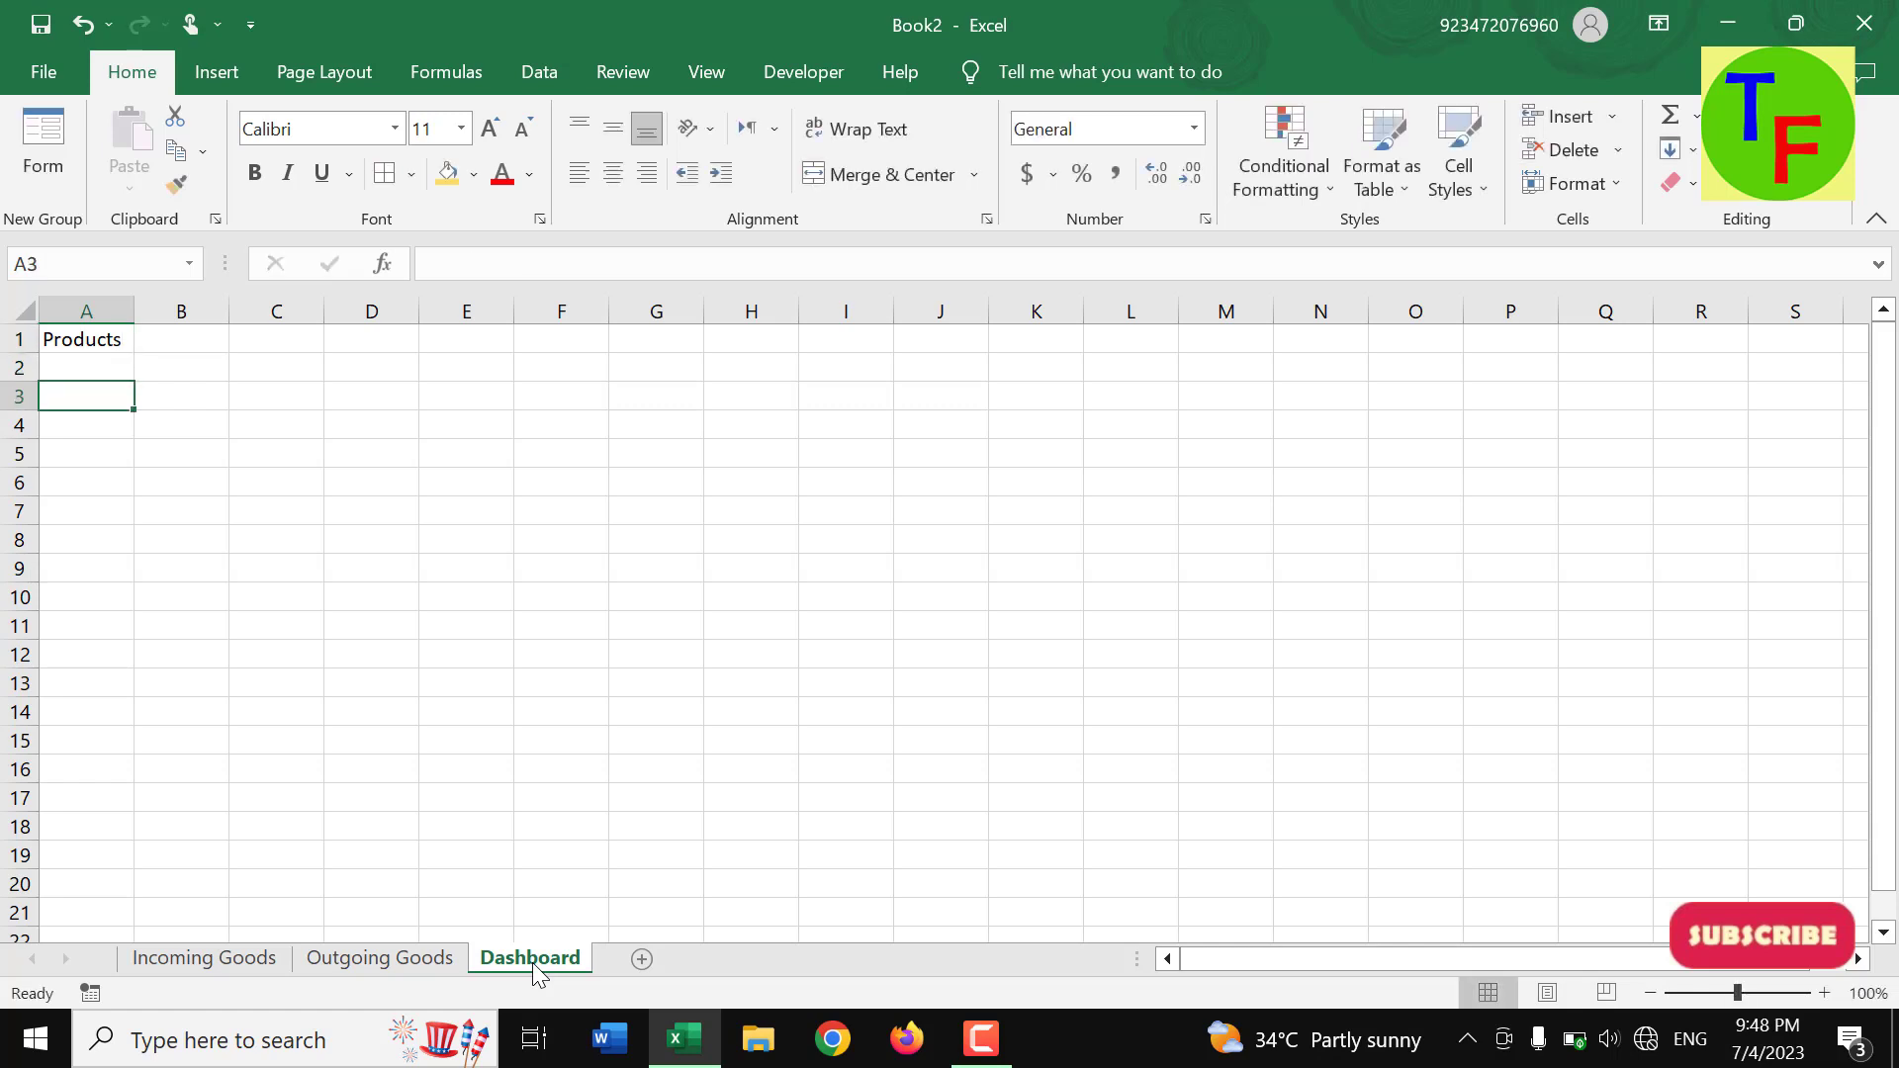
text(Produc)
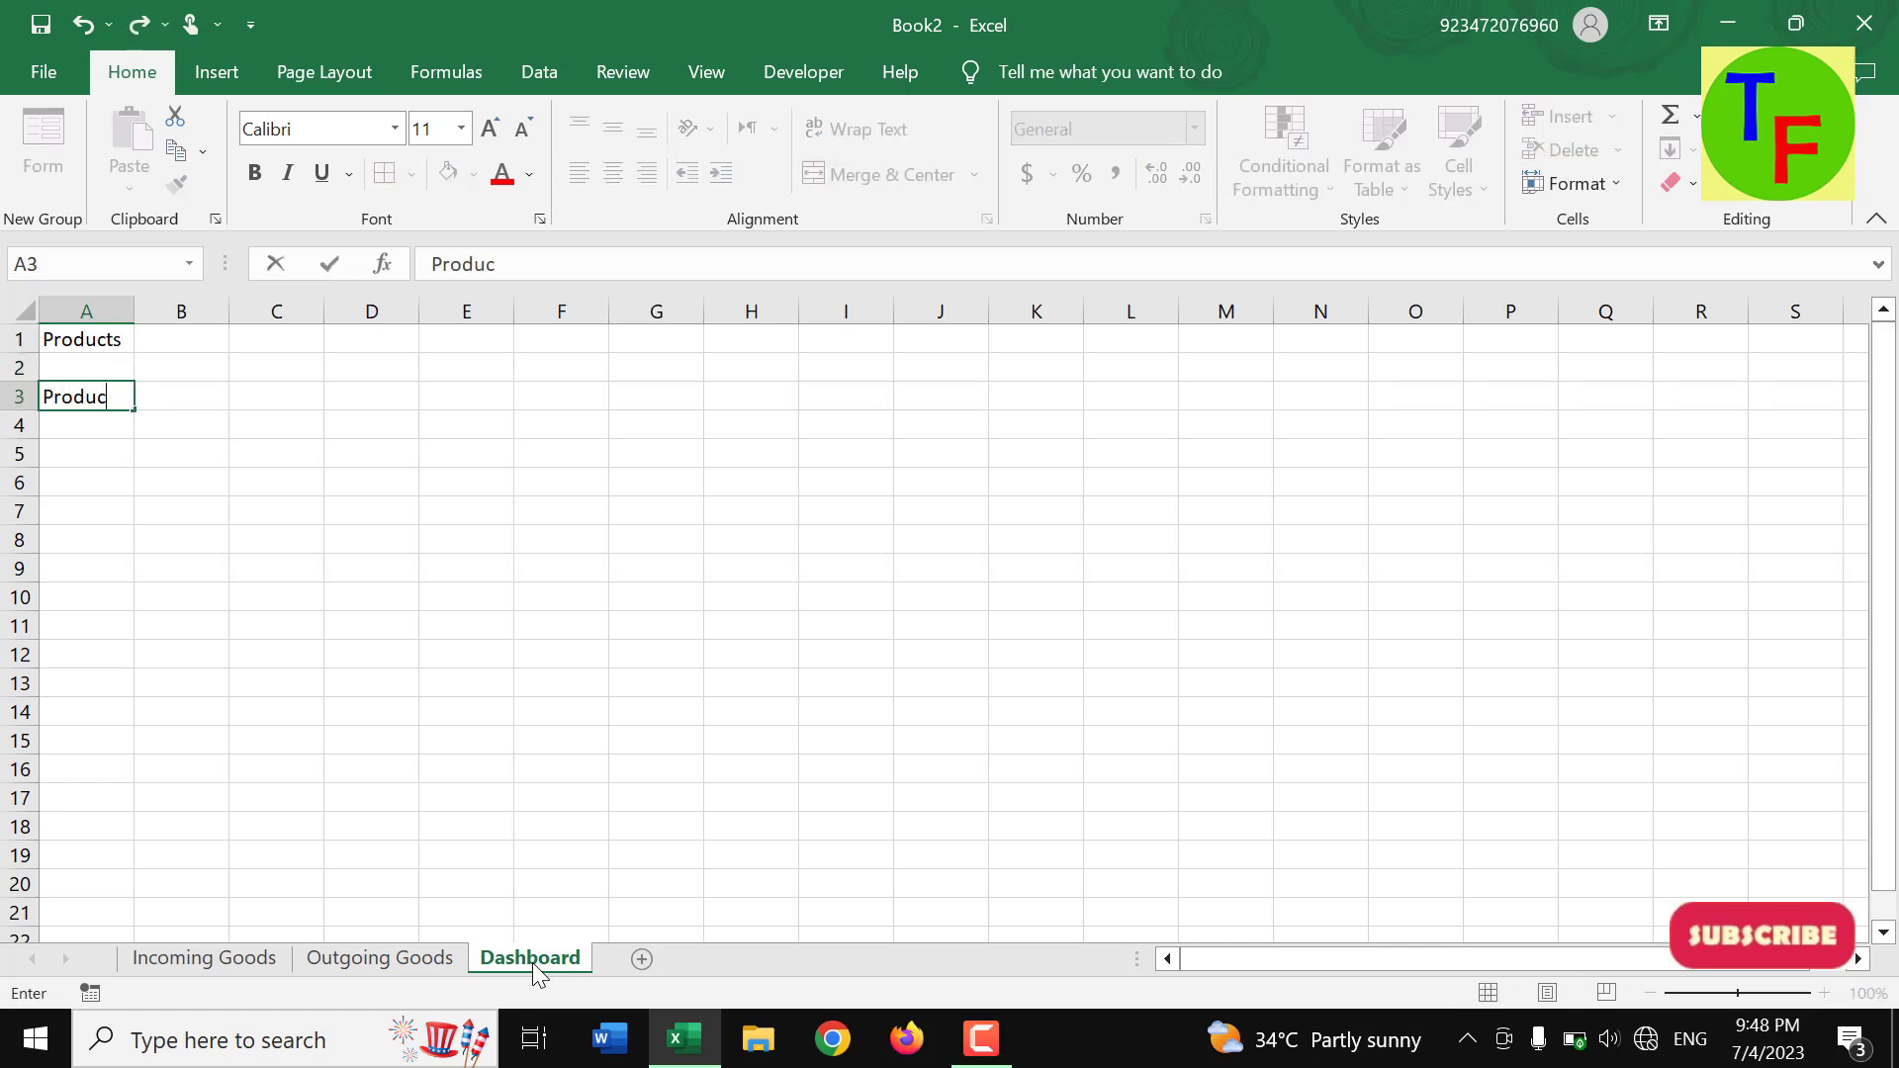
key(Return)
key(Up)
key(Up)
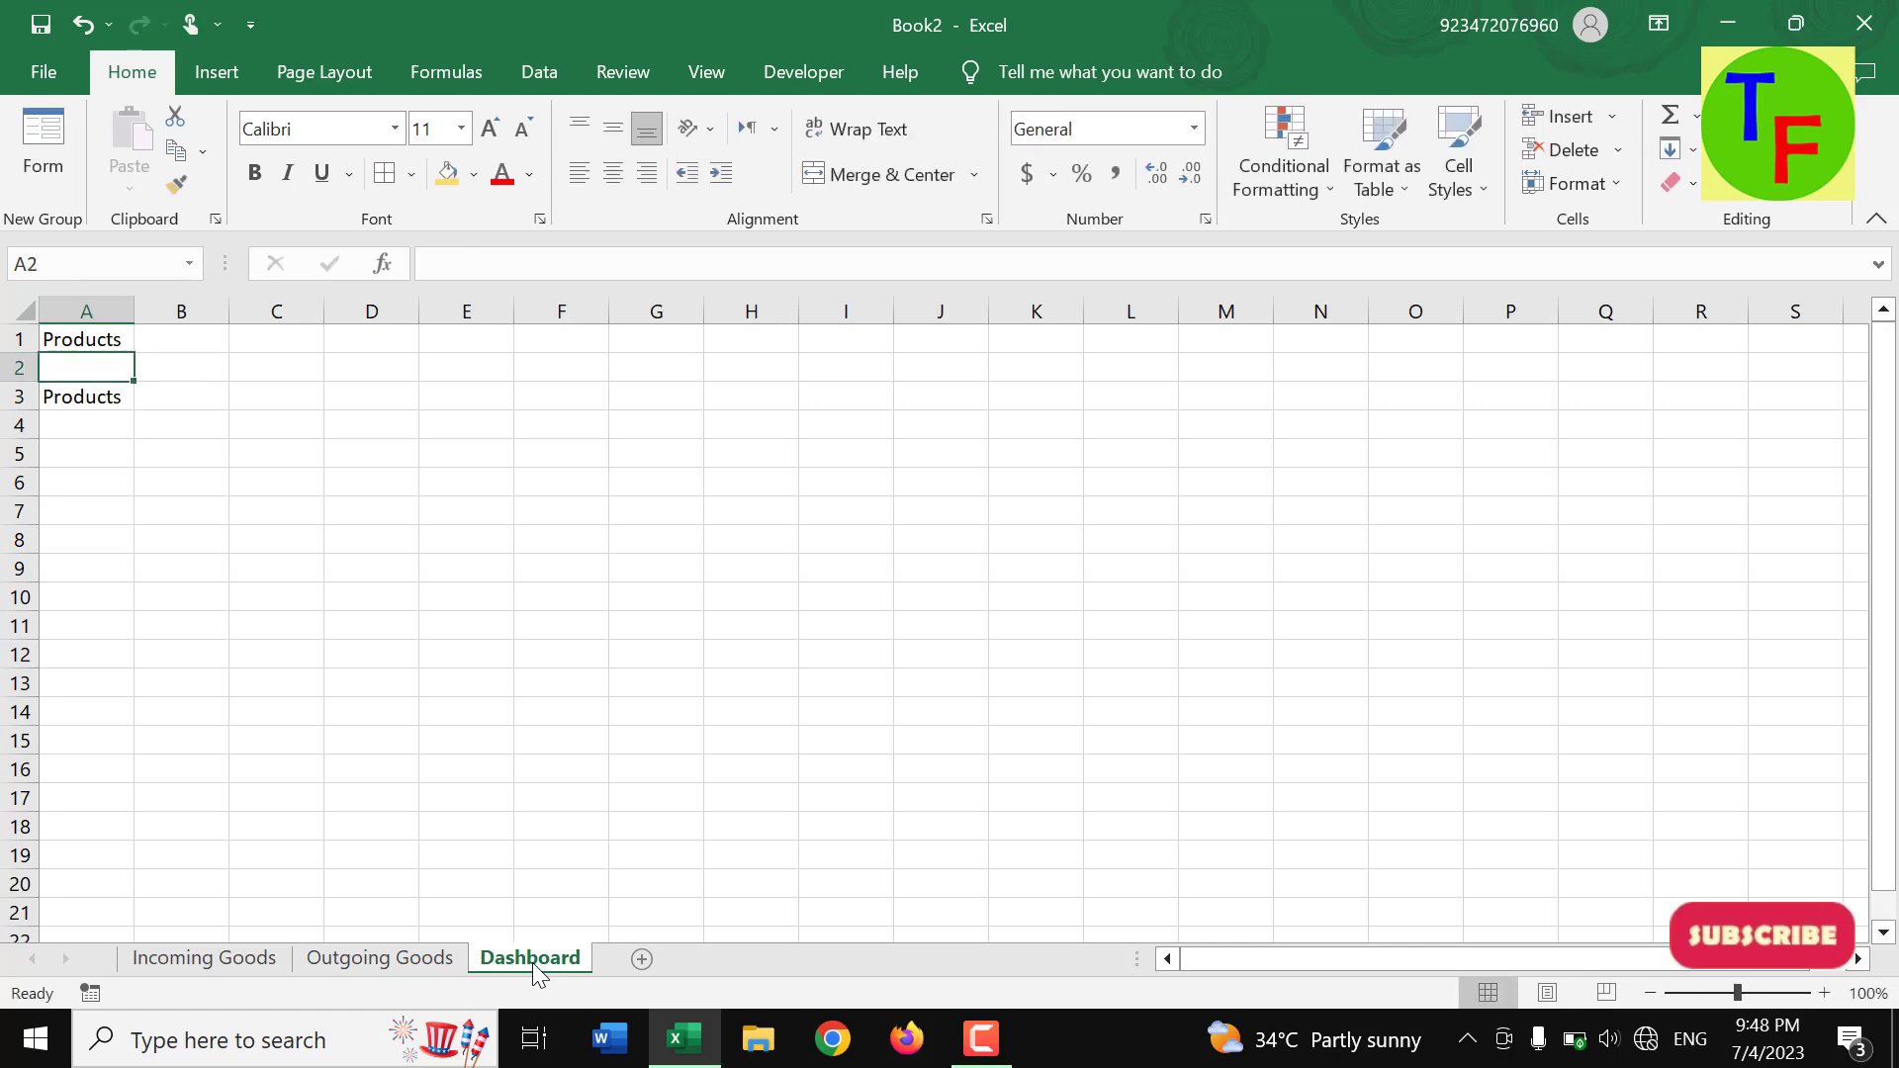
key(Up)
key(Delete)
key(Down)
key(Down)
key(Right)
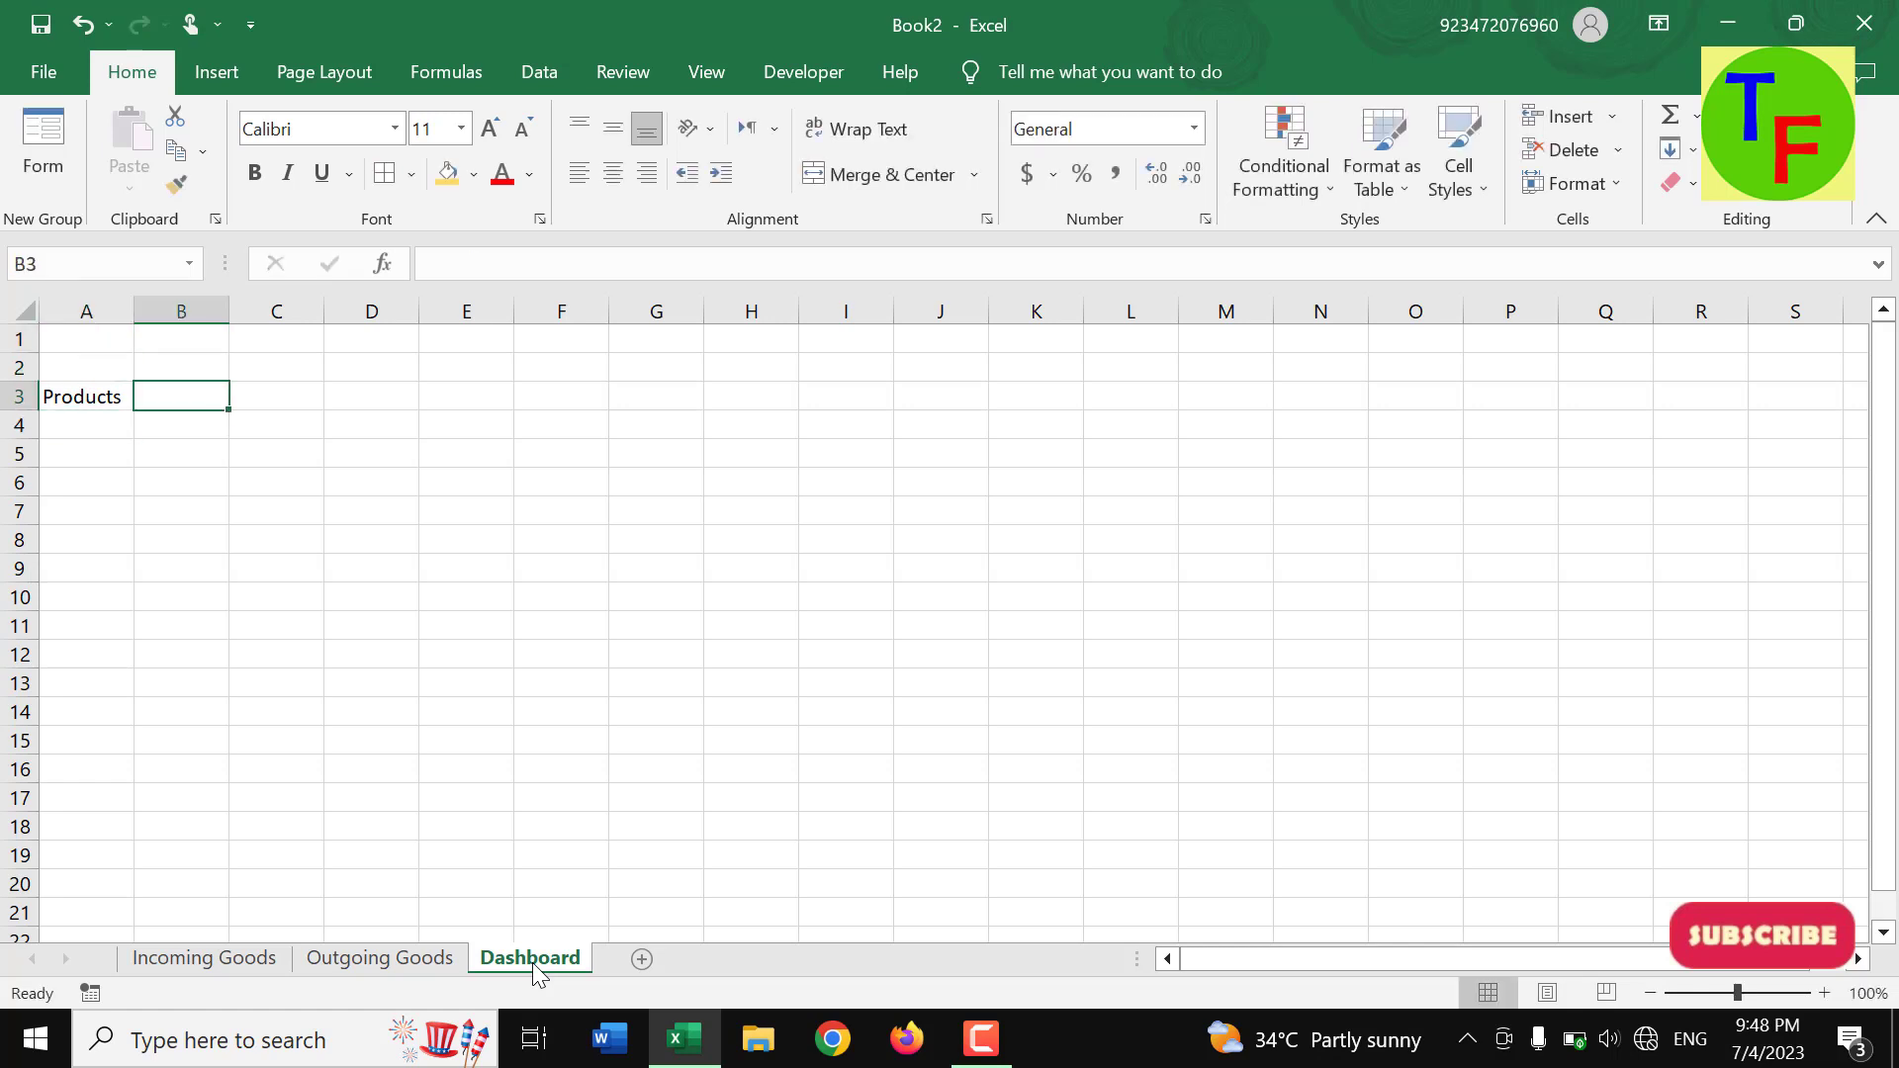
key(Left)
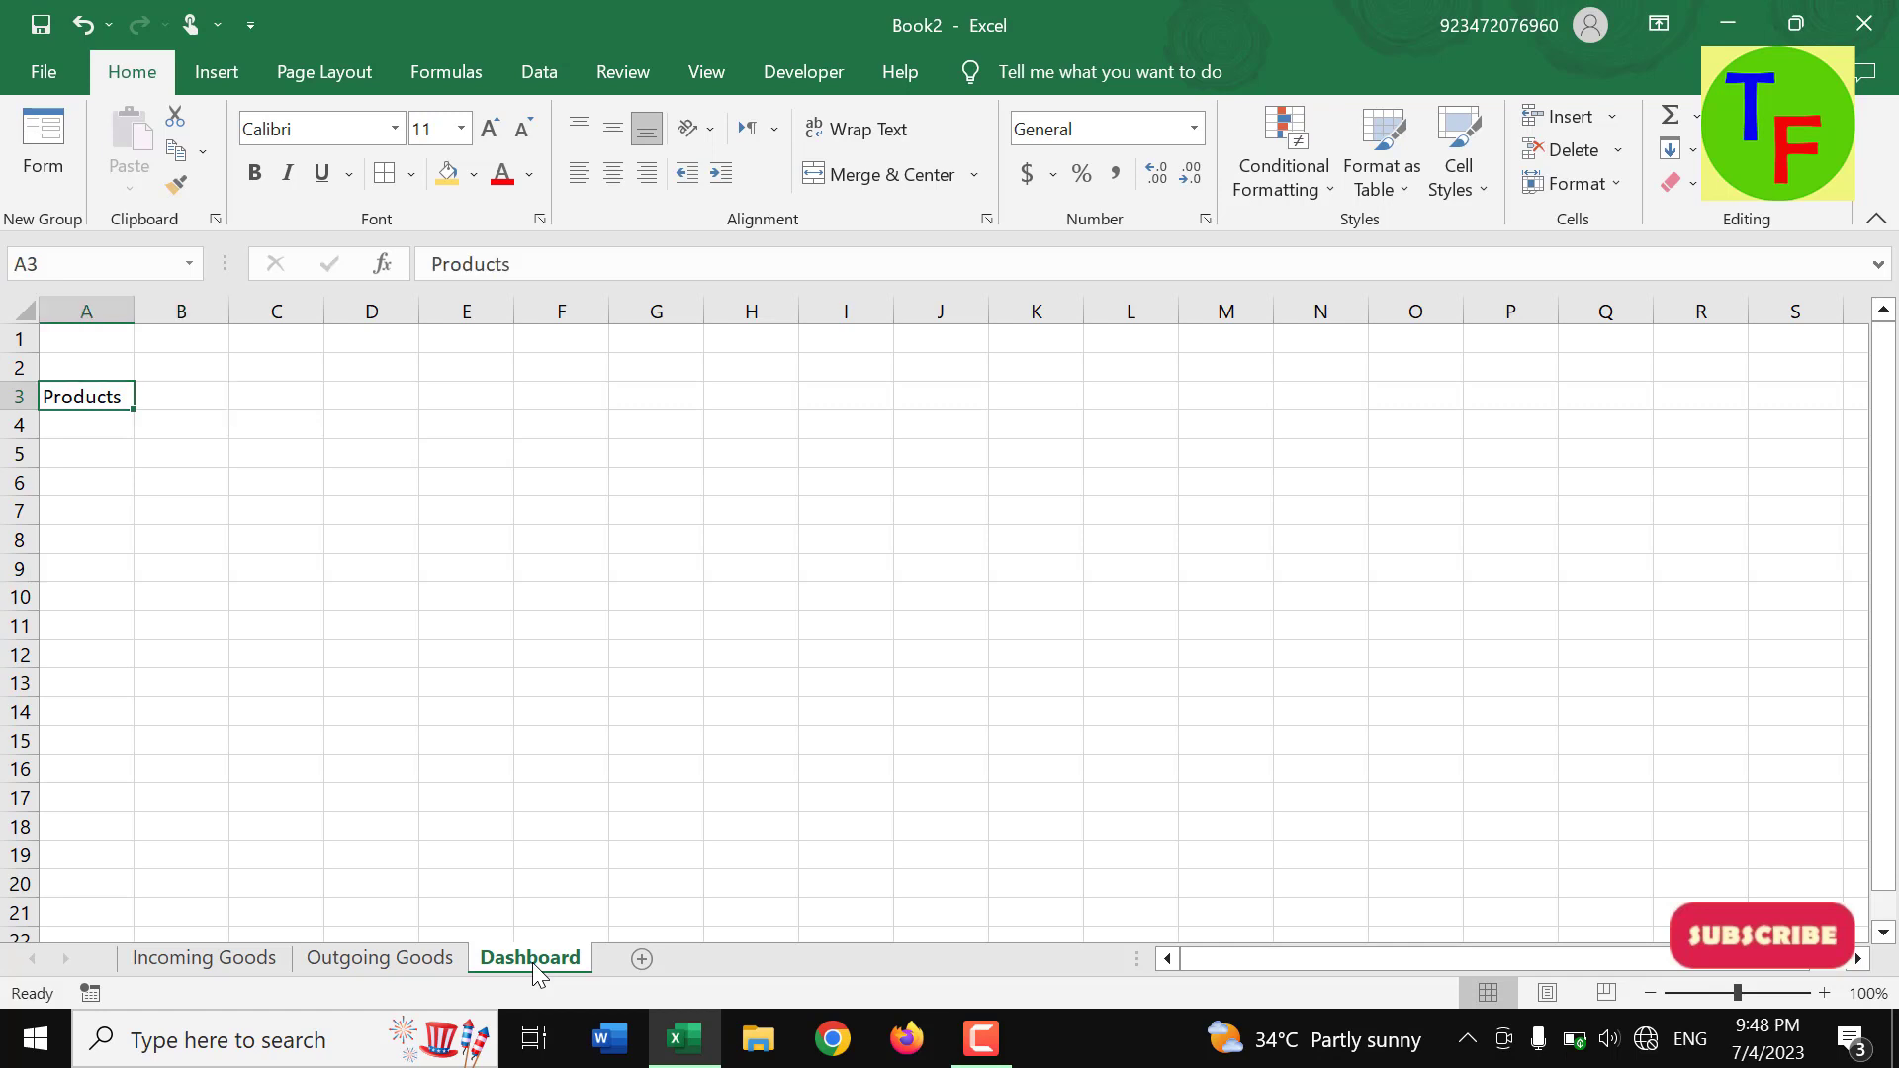
key(Down)
- Link A4 to 'Outgoing Goods'!B9, widen column A, and fill the links down to A9
text(=)
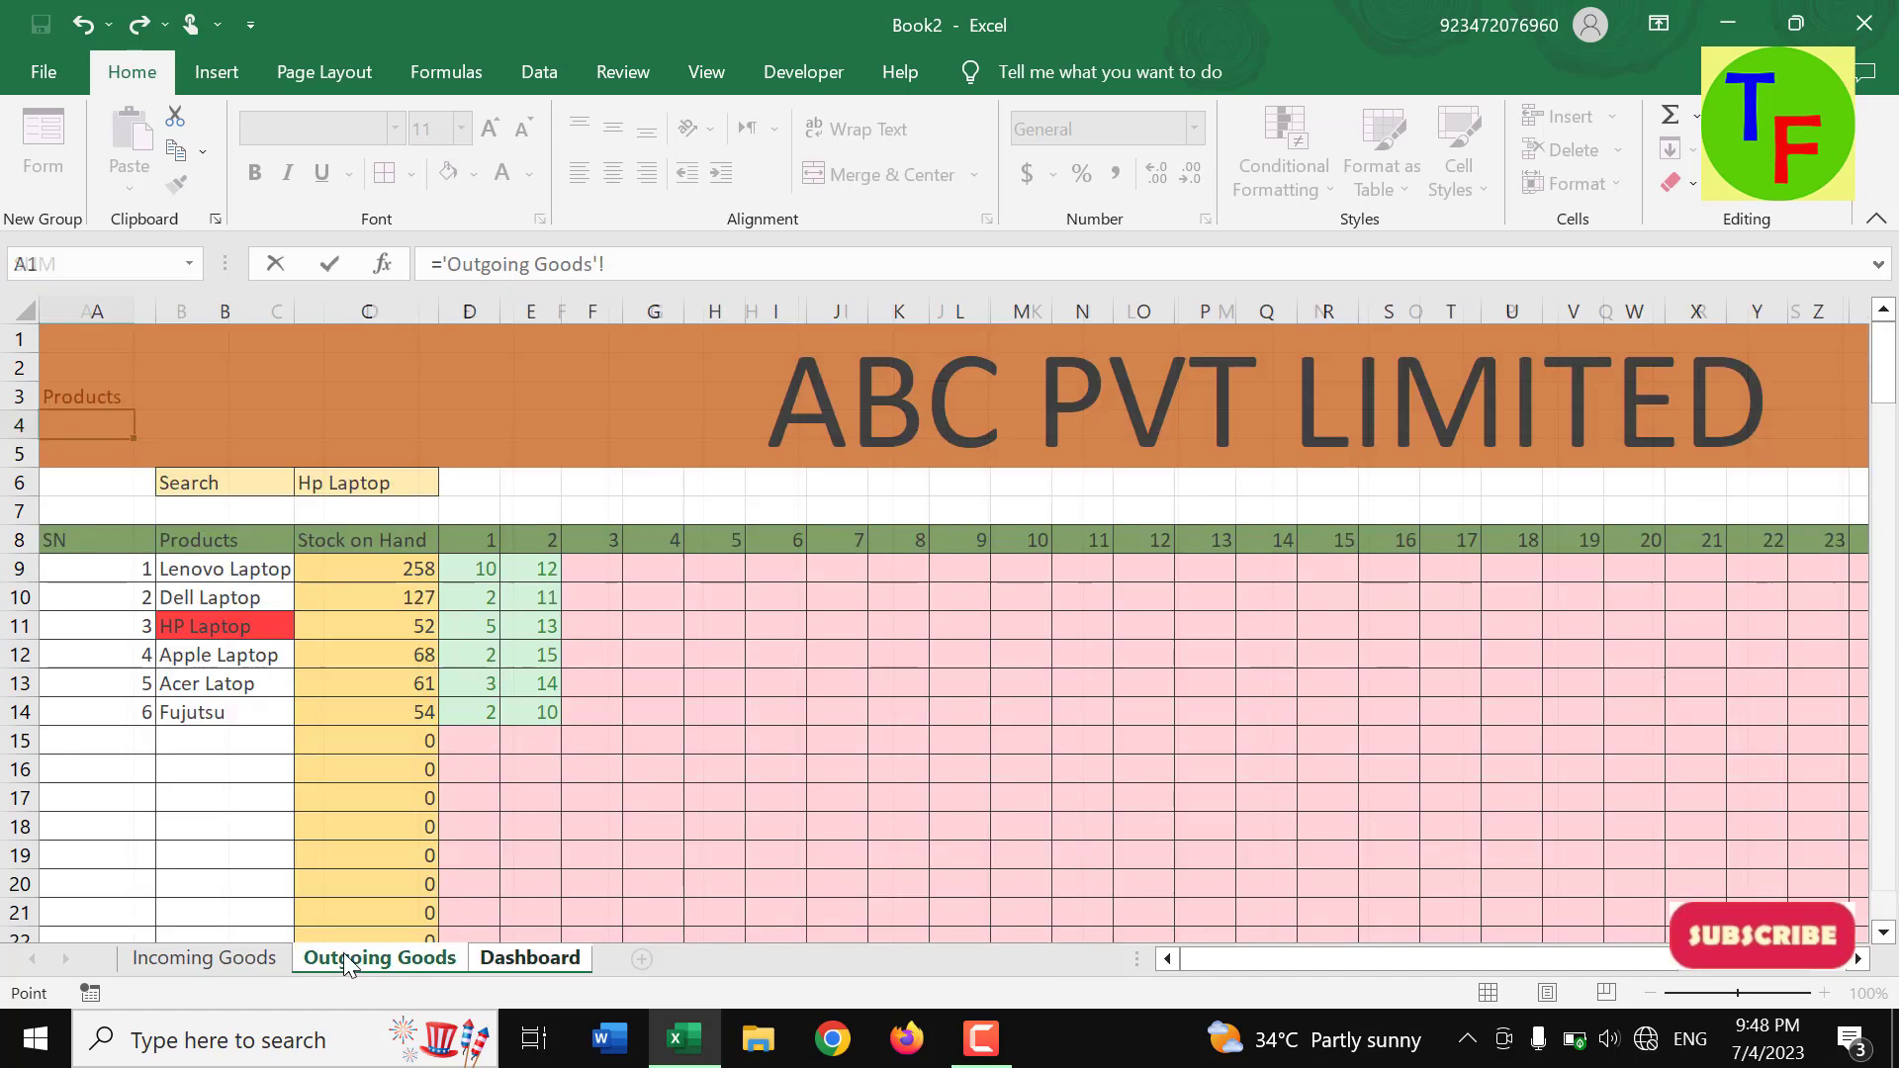
click(346, 961)
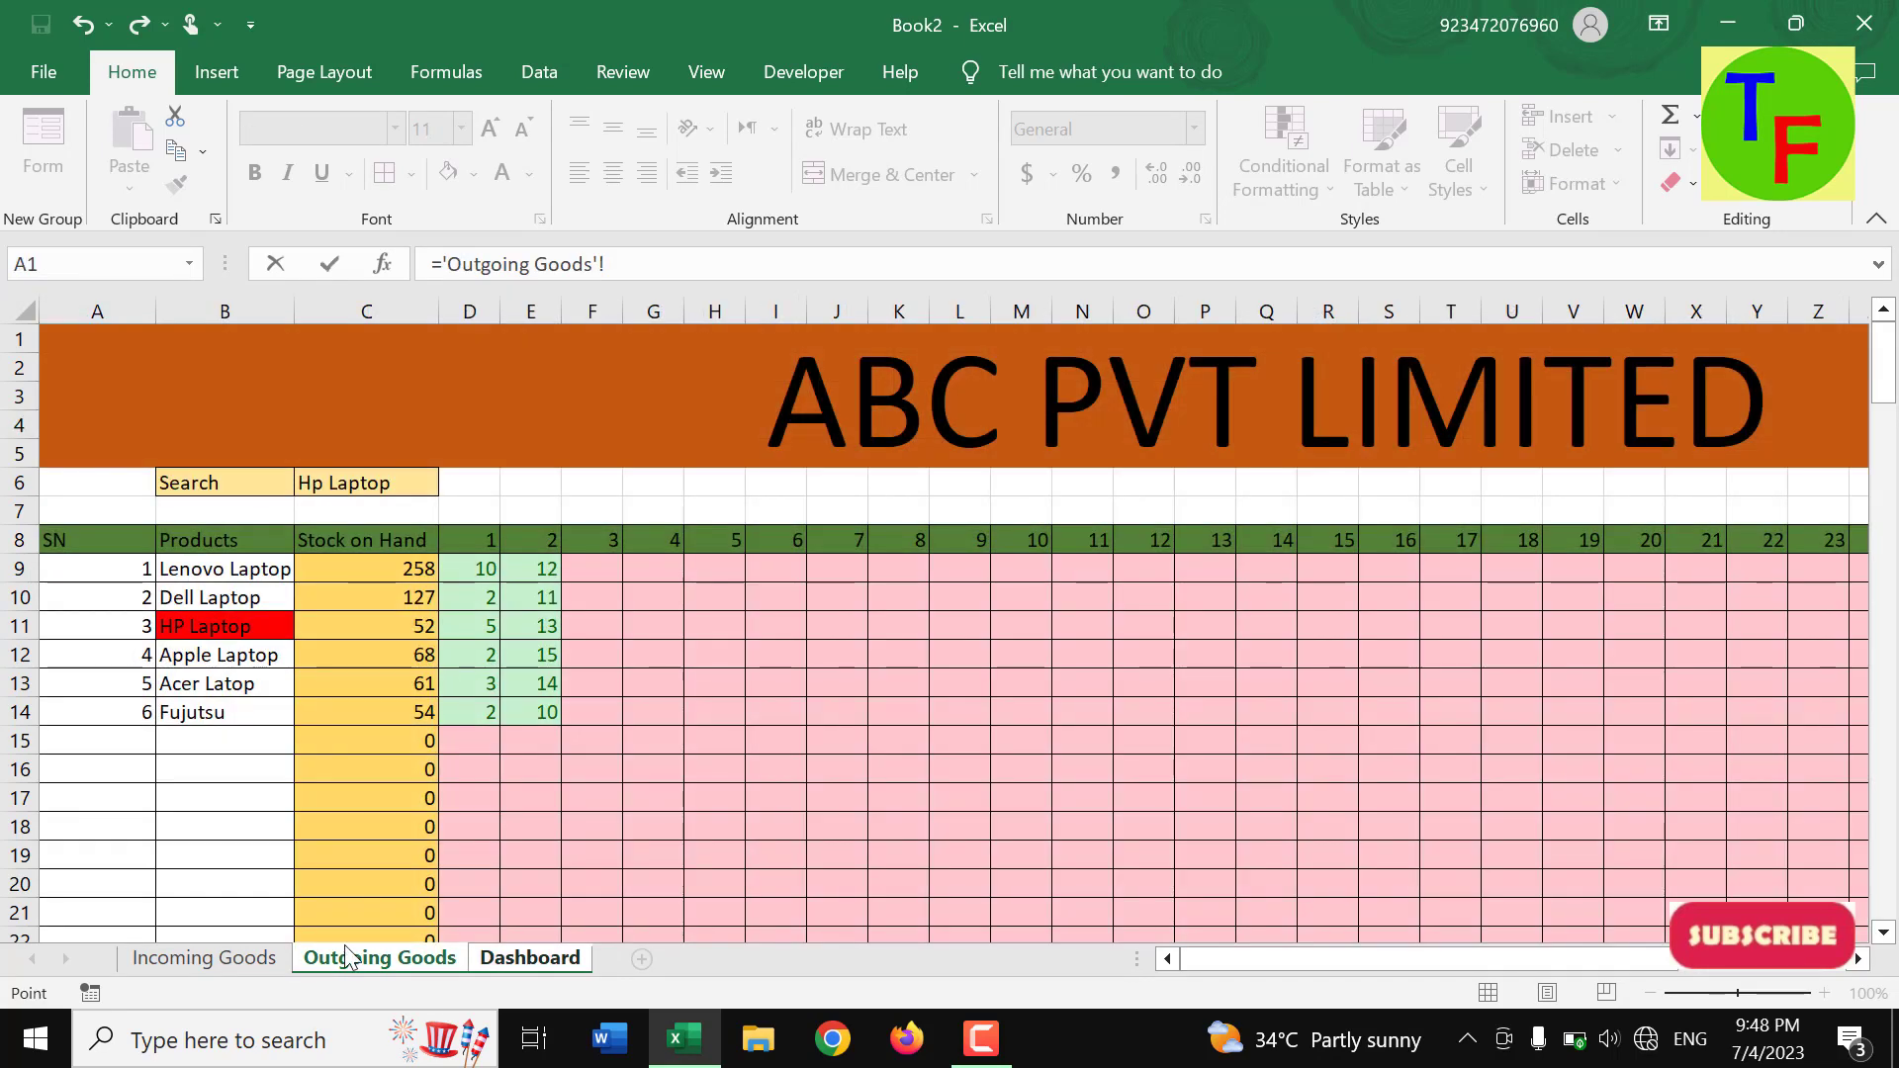
click(255, 574)
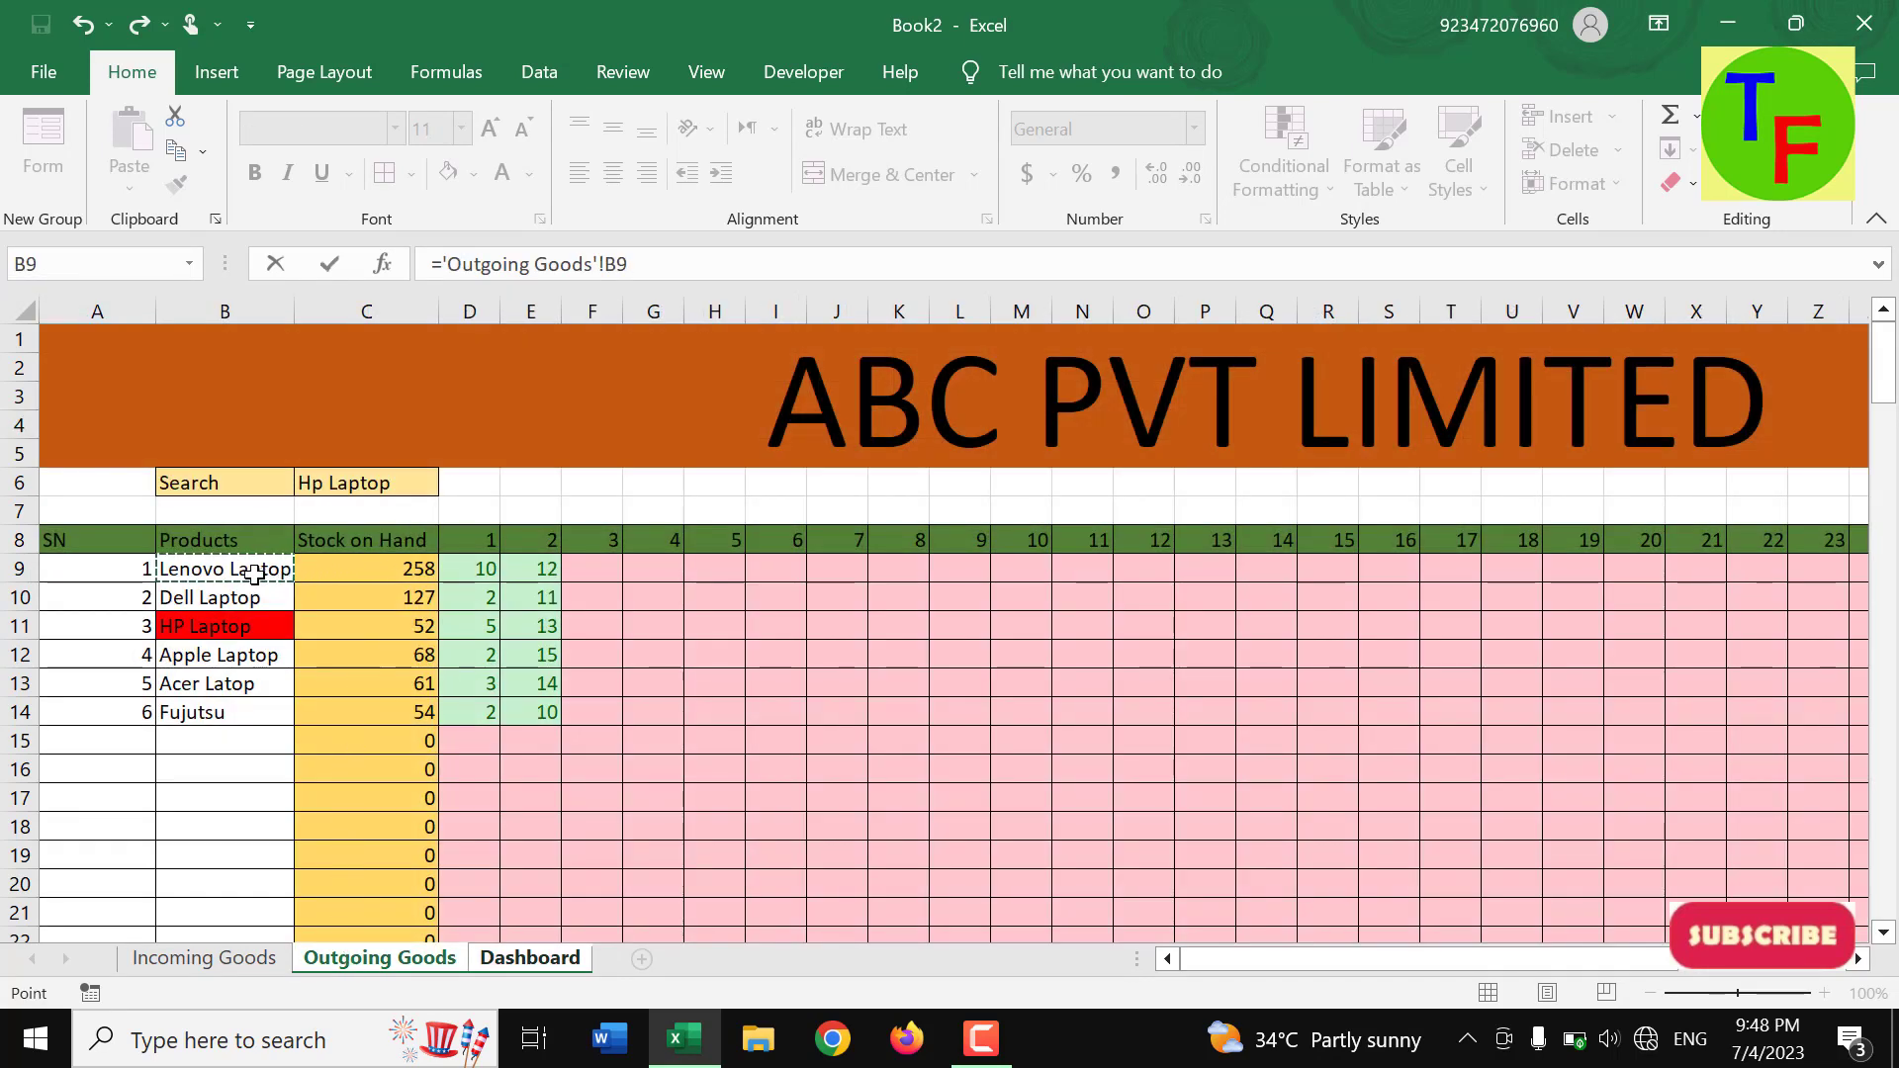
key(Return)
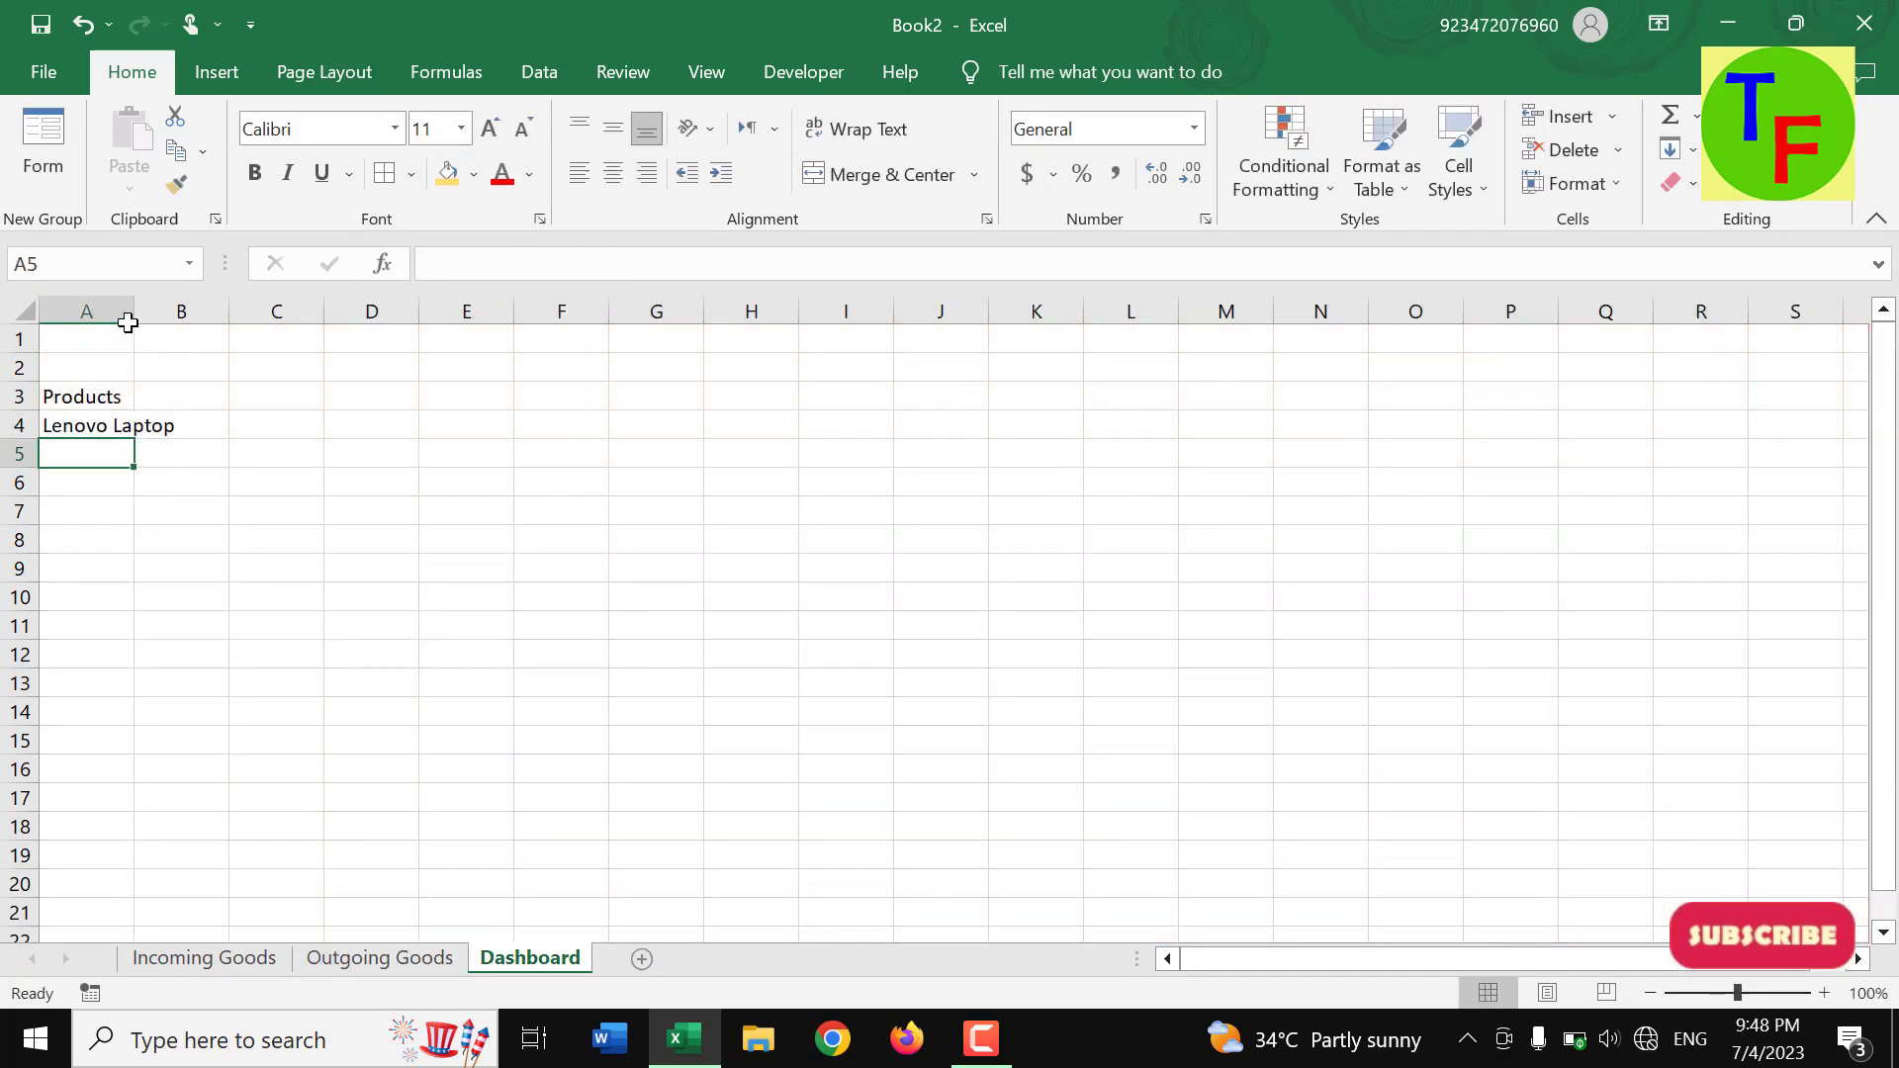
drag(131, 314, 196, 314)
click(159, 427)
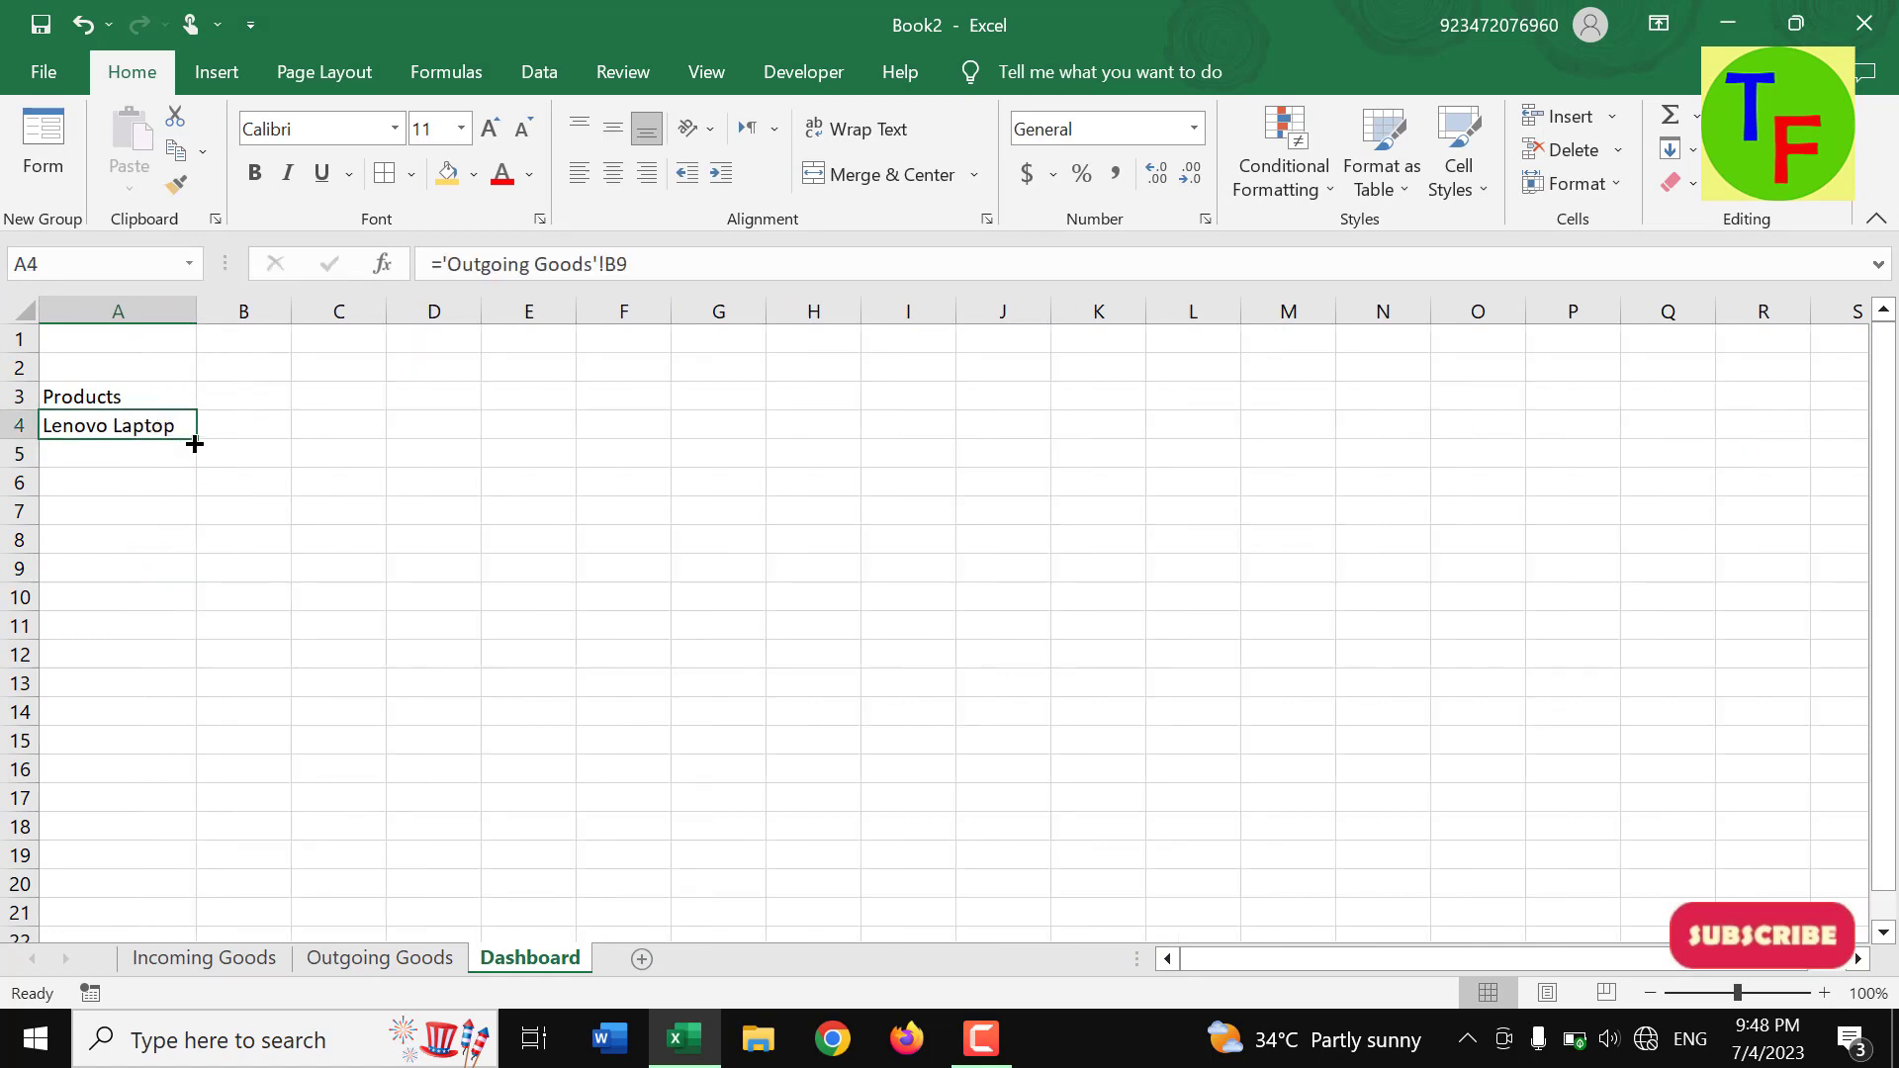
drag(194, 444, 188, 623)
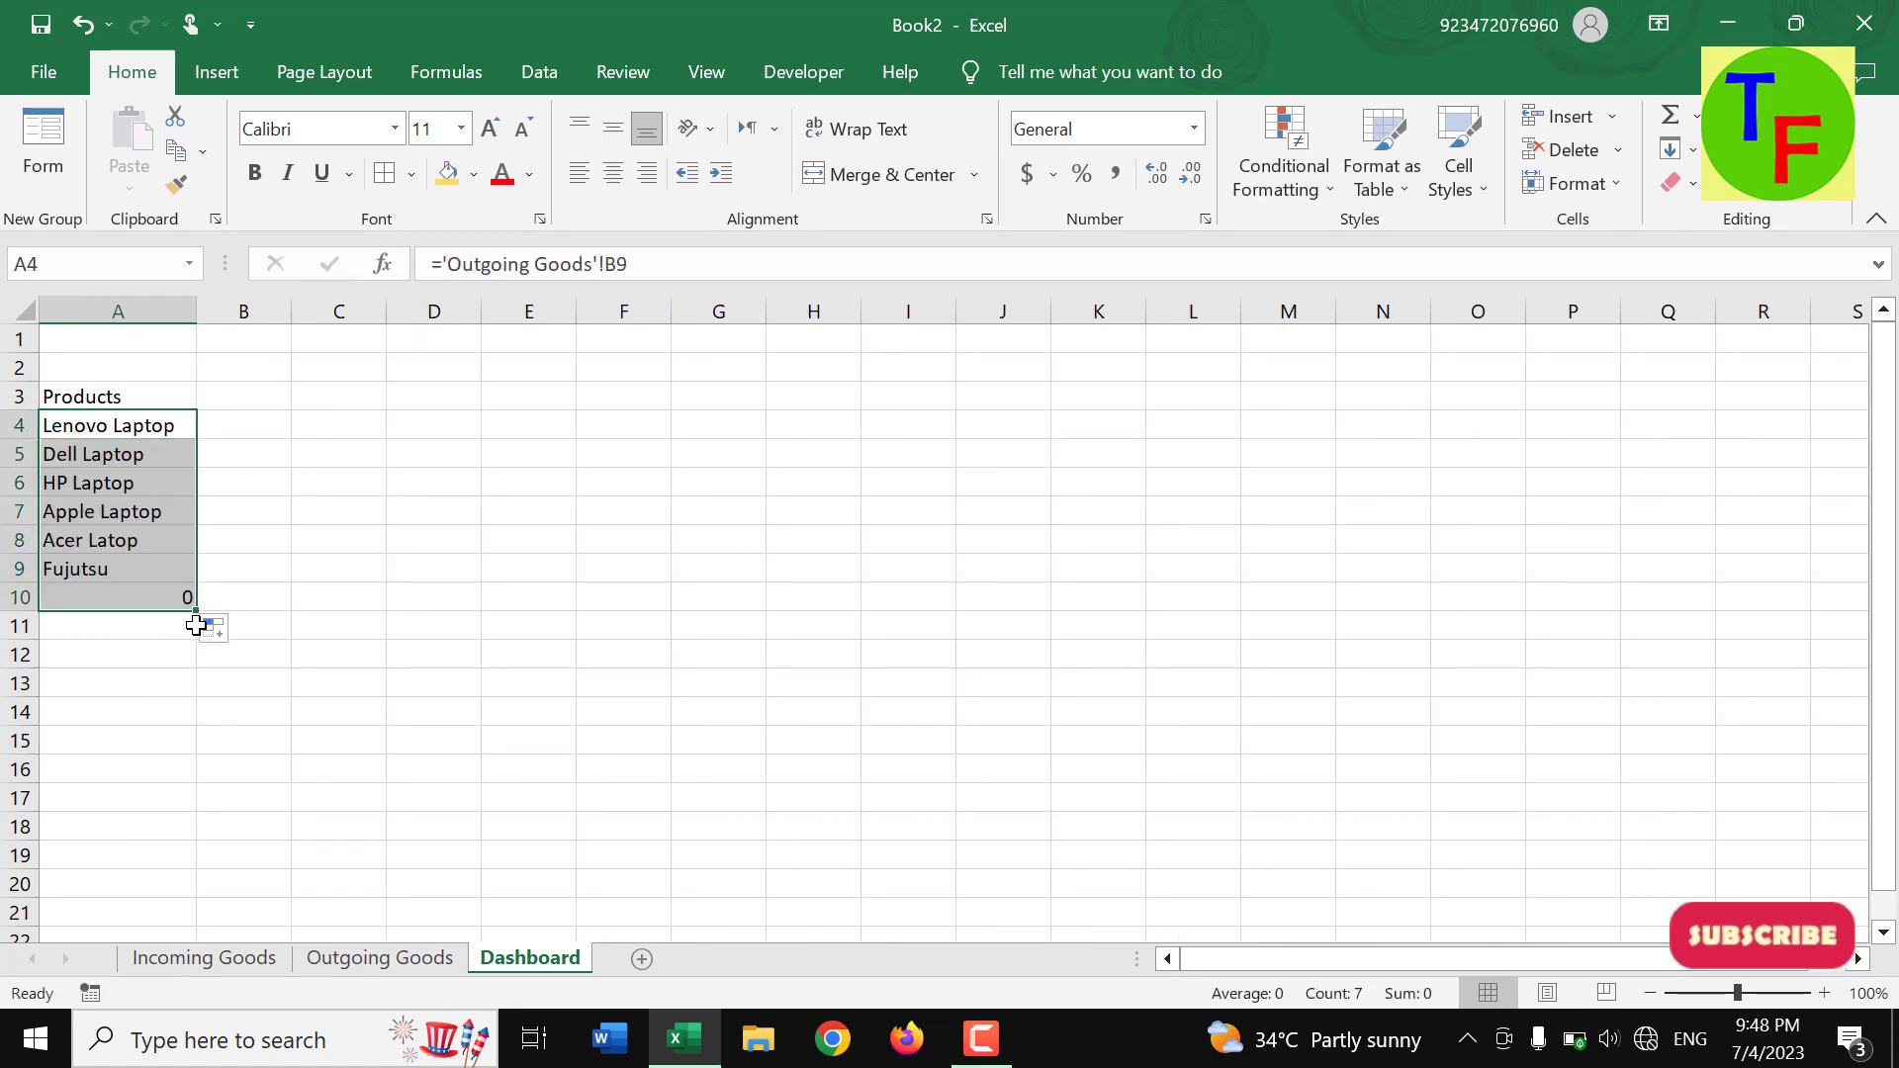
drag(197, 618, 196, 589)
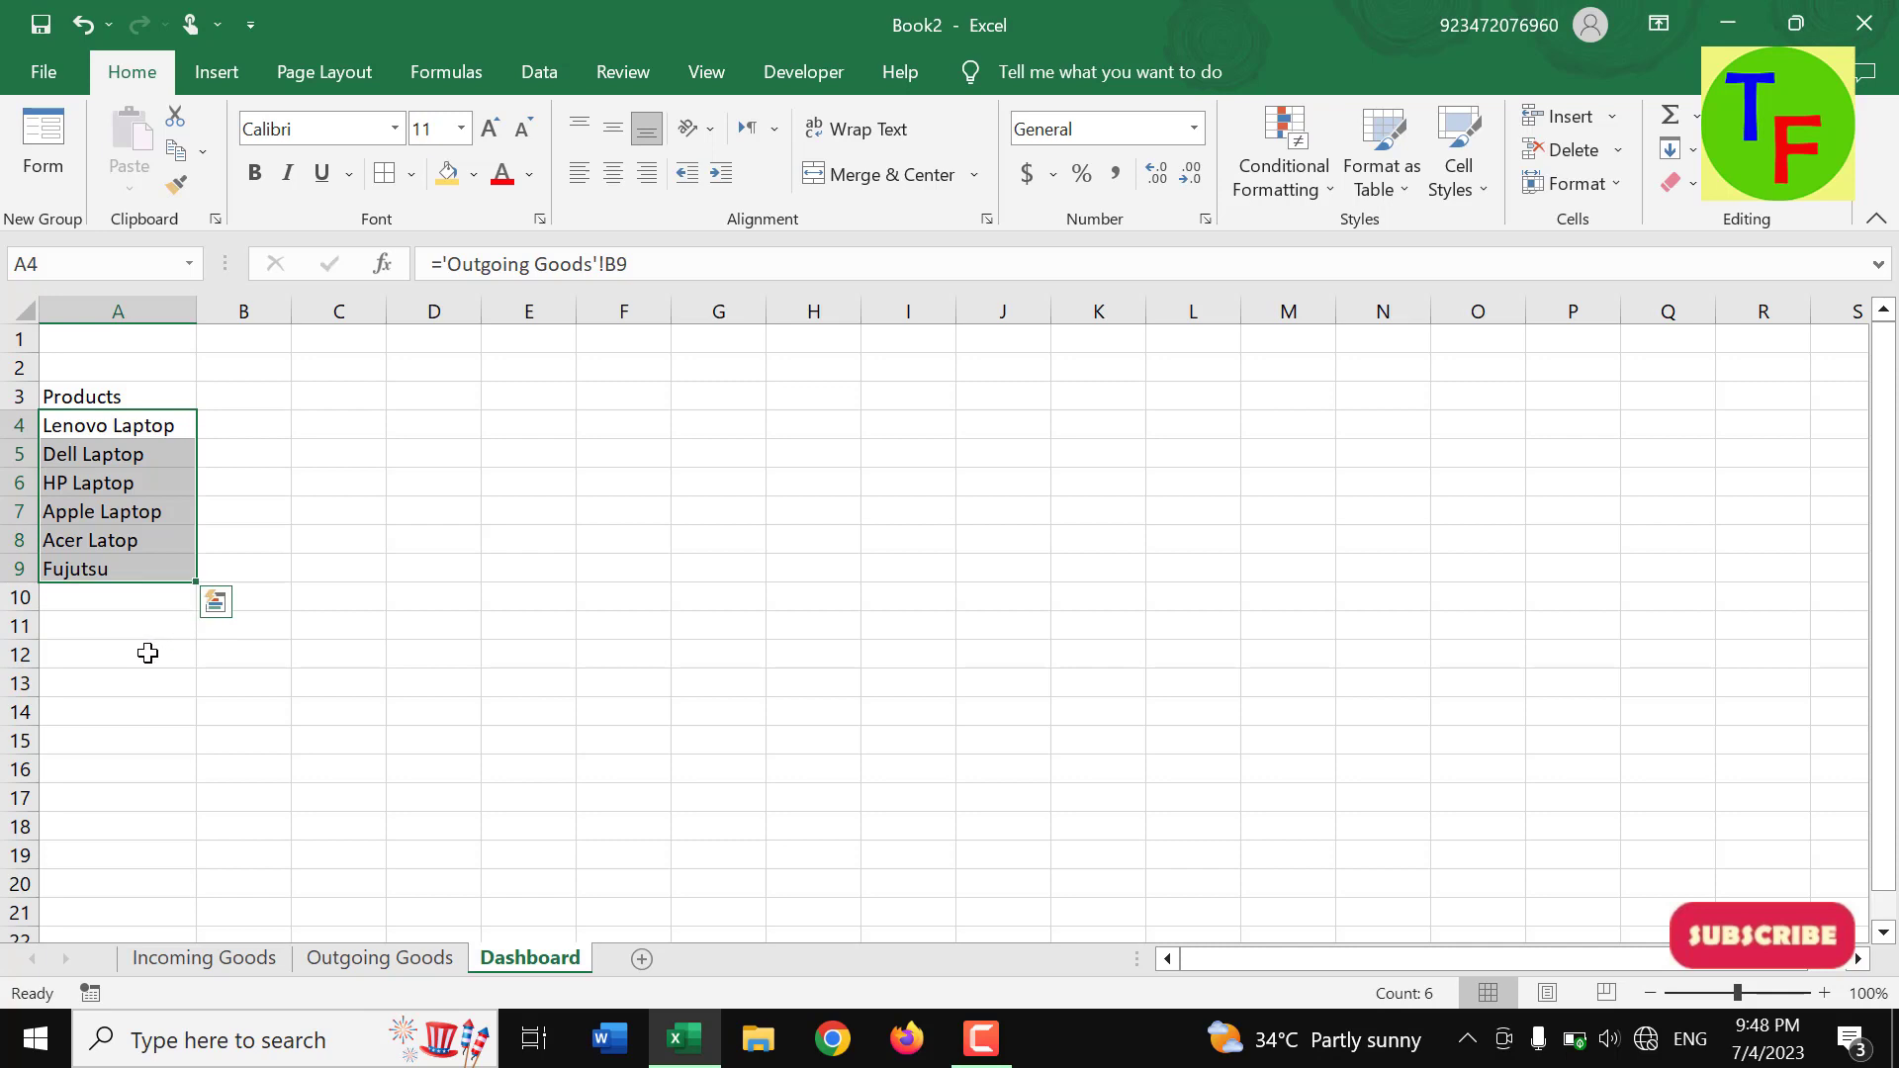
click(148, 654)
- Add a Stock on Hand header in B3 and widen column B to fit
click(258, 399)
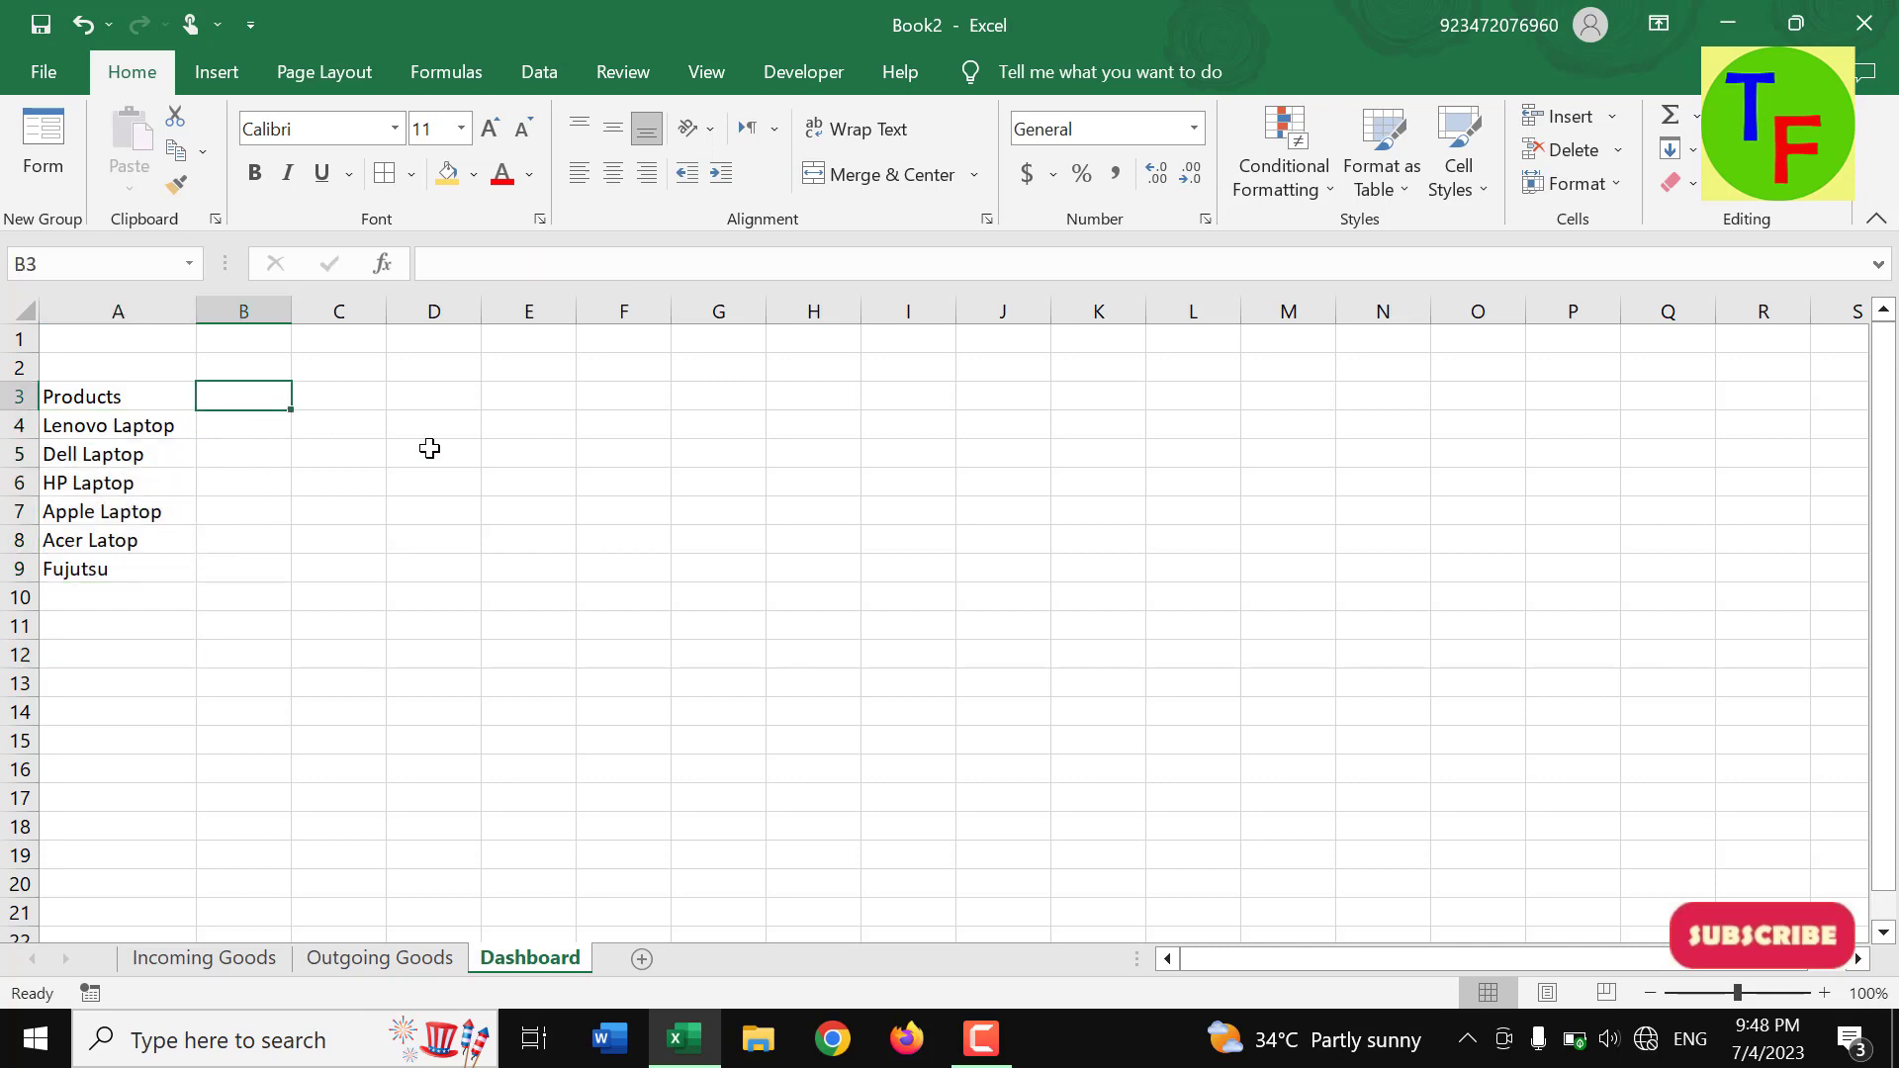
text(Q)
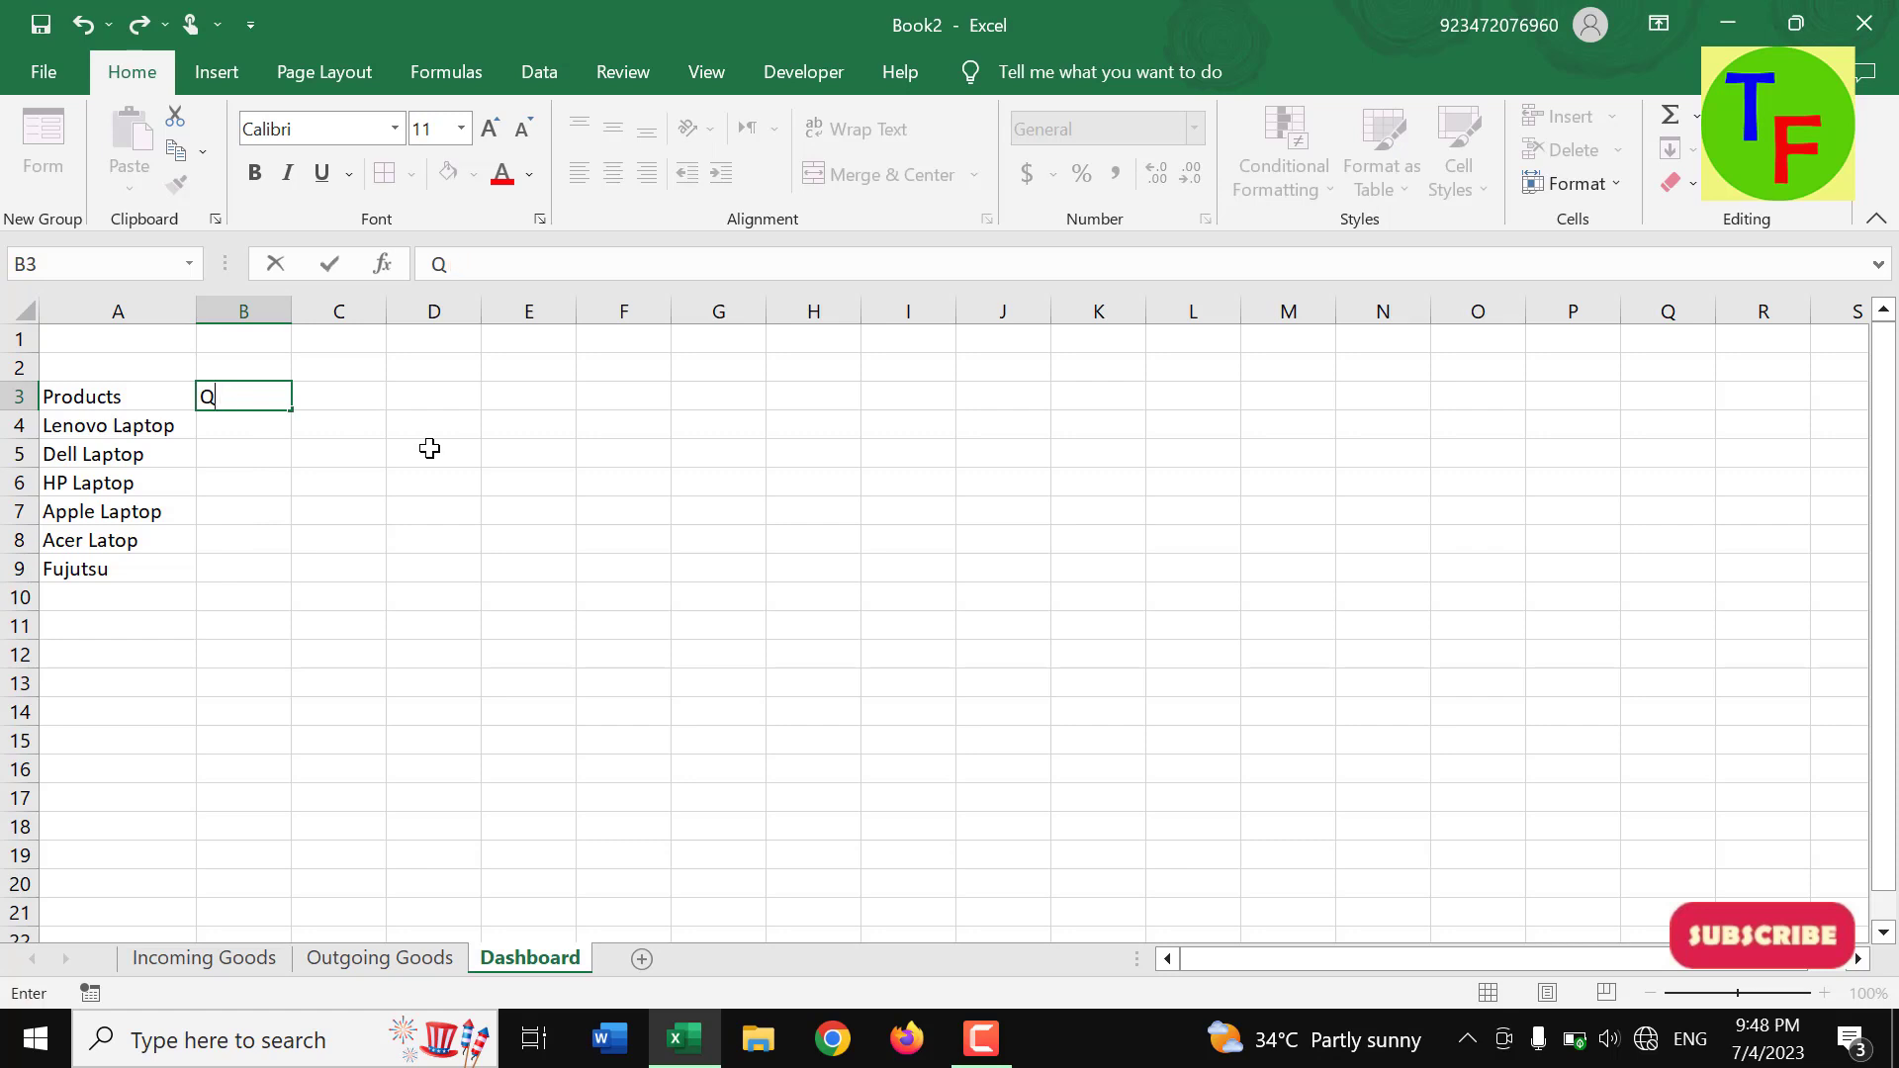
text(Tk on )
text(Hand)
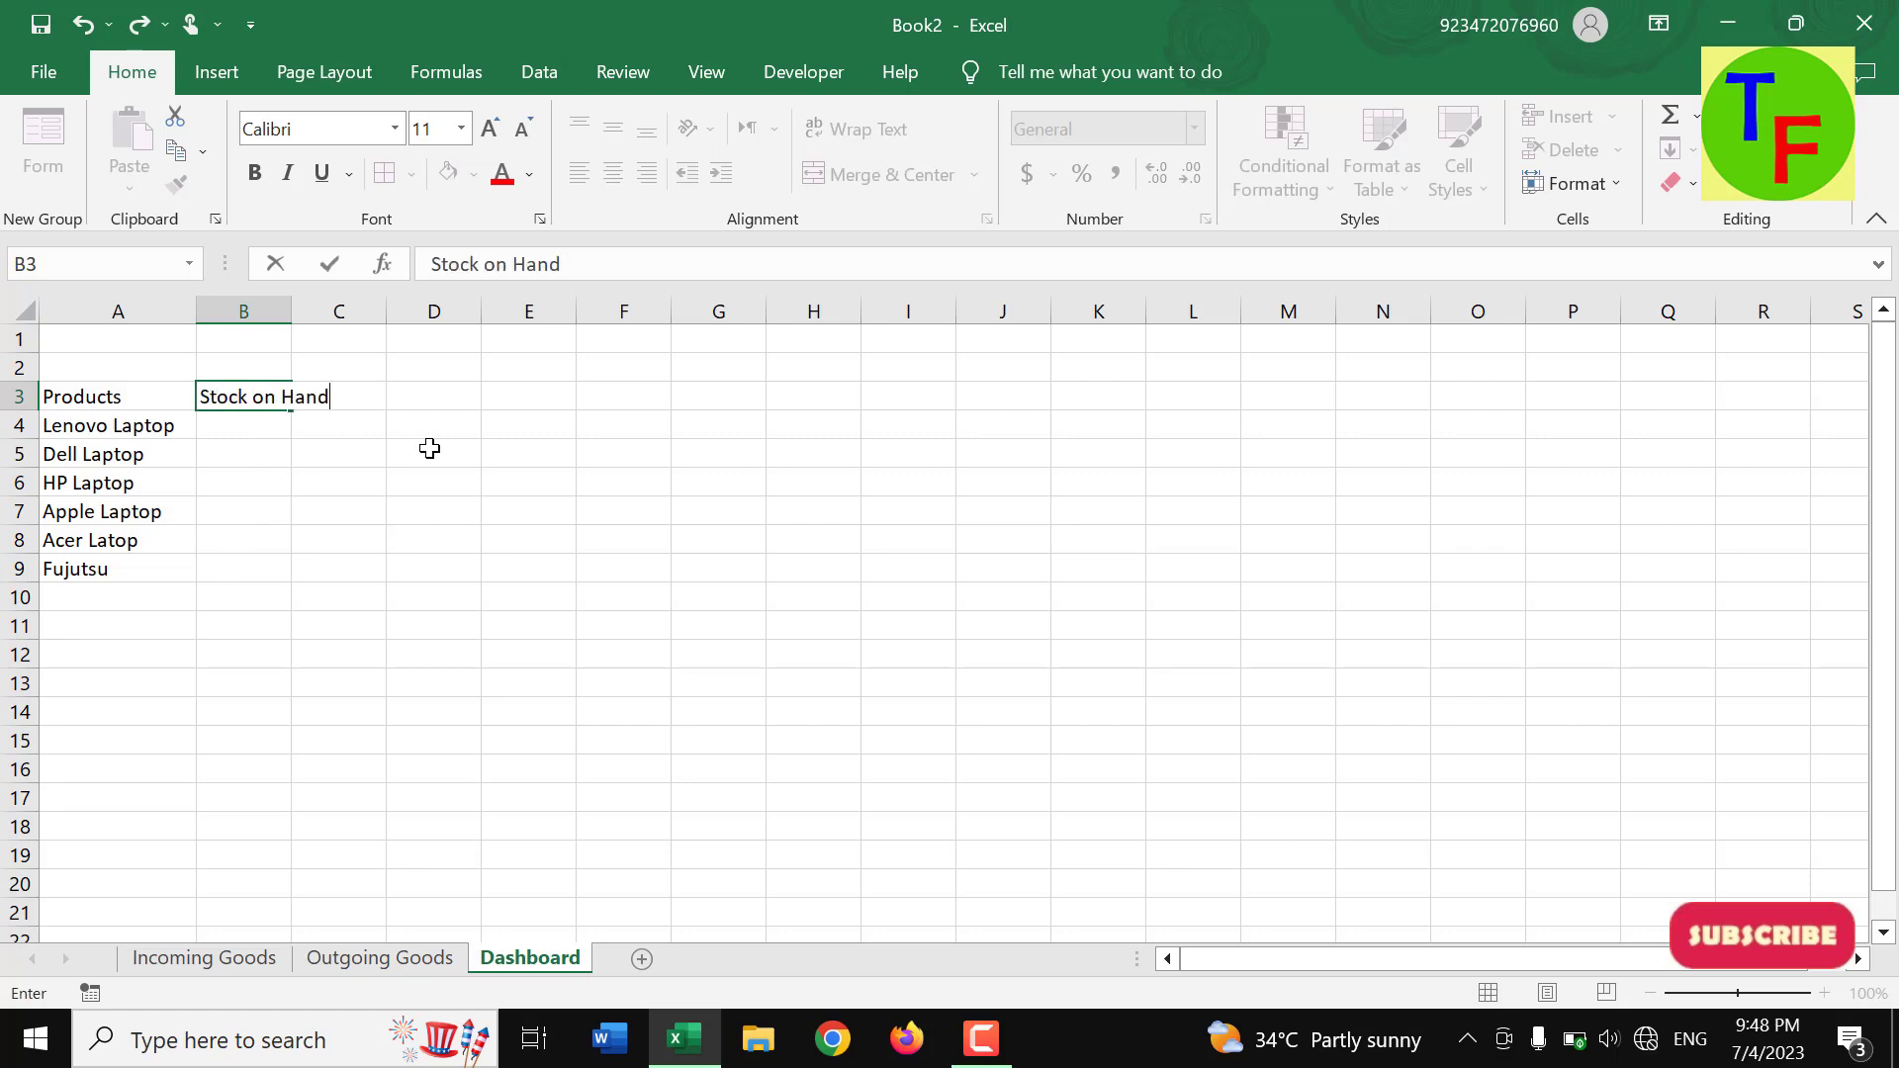
key(ctrl+Return)
drag(297, 310, 348, 309)
click(303, 439)
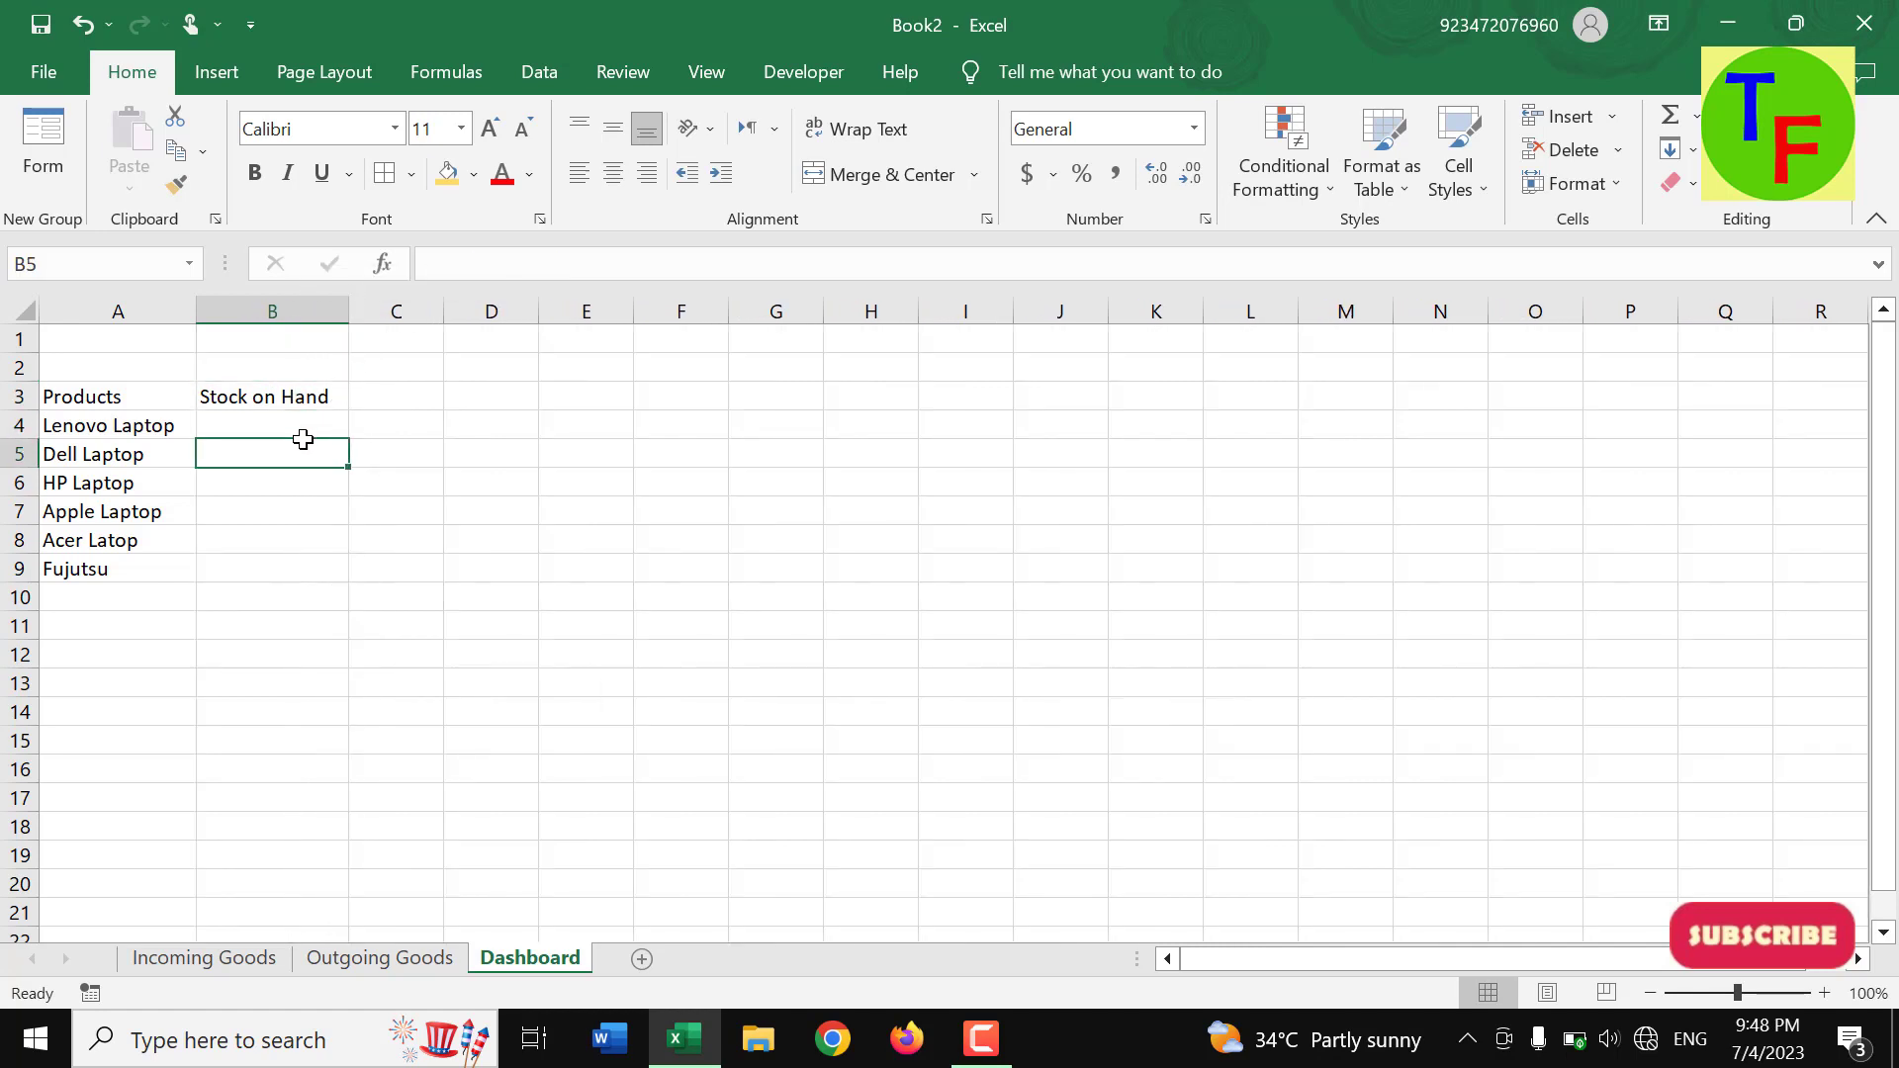
- Link B4 to 'Outgoing Goods'!C9 and fill down to B9 (258, 127, 52, 68, 61, 54)
click(297, 428)
text(=)
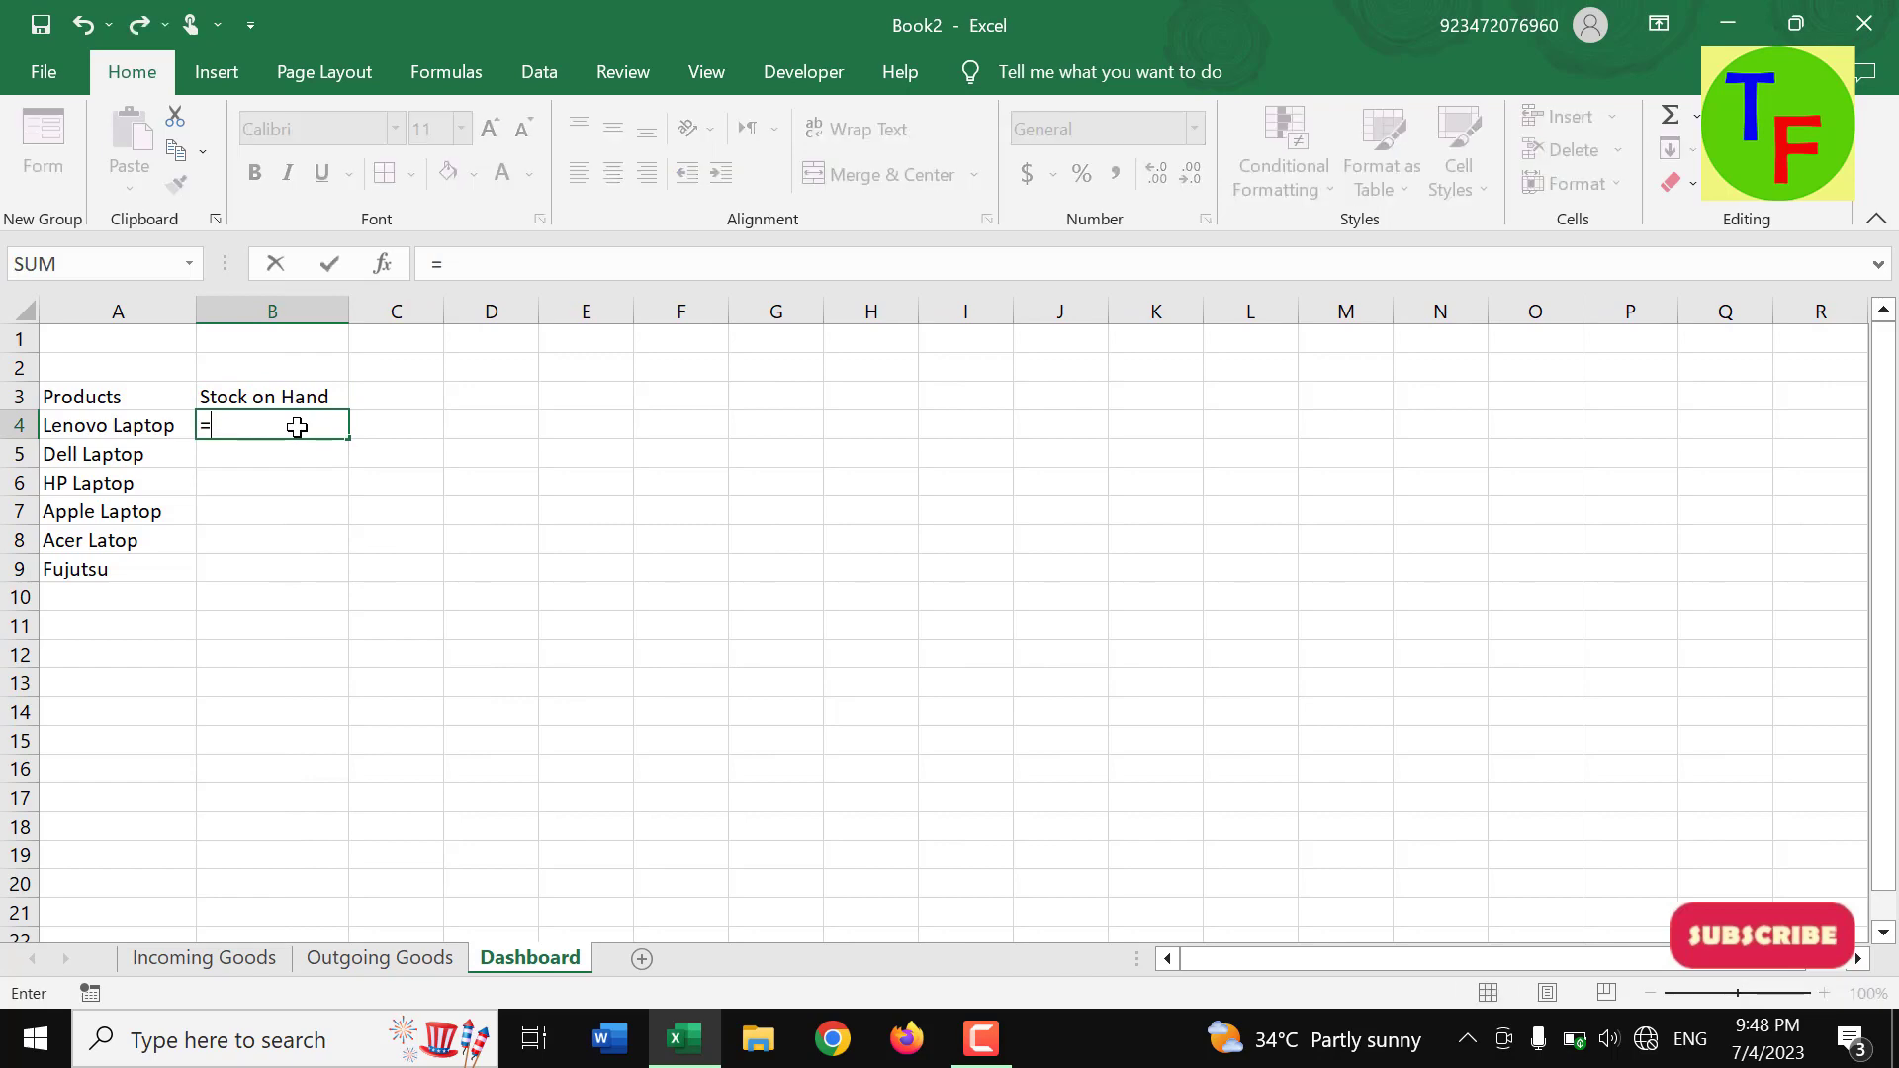
click(376, 958)
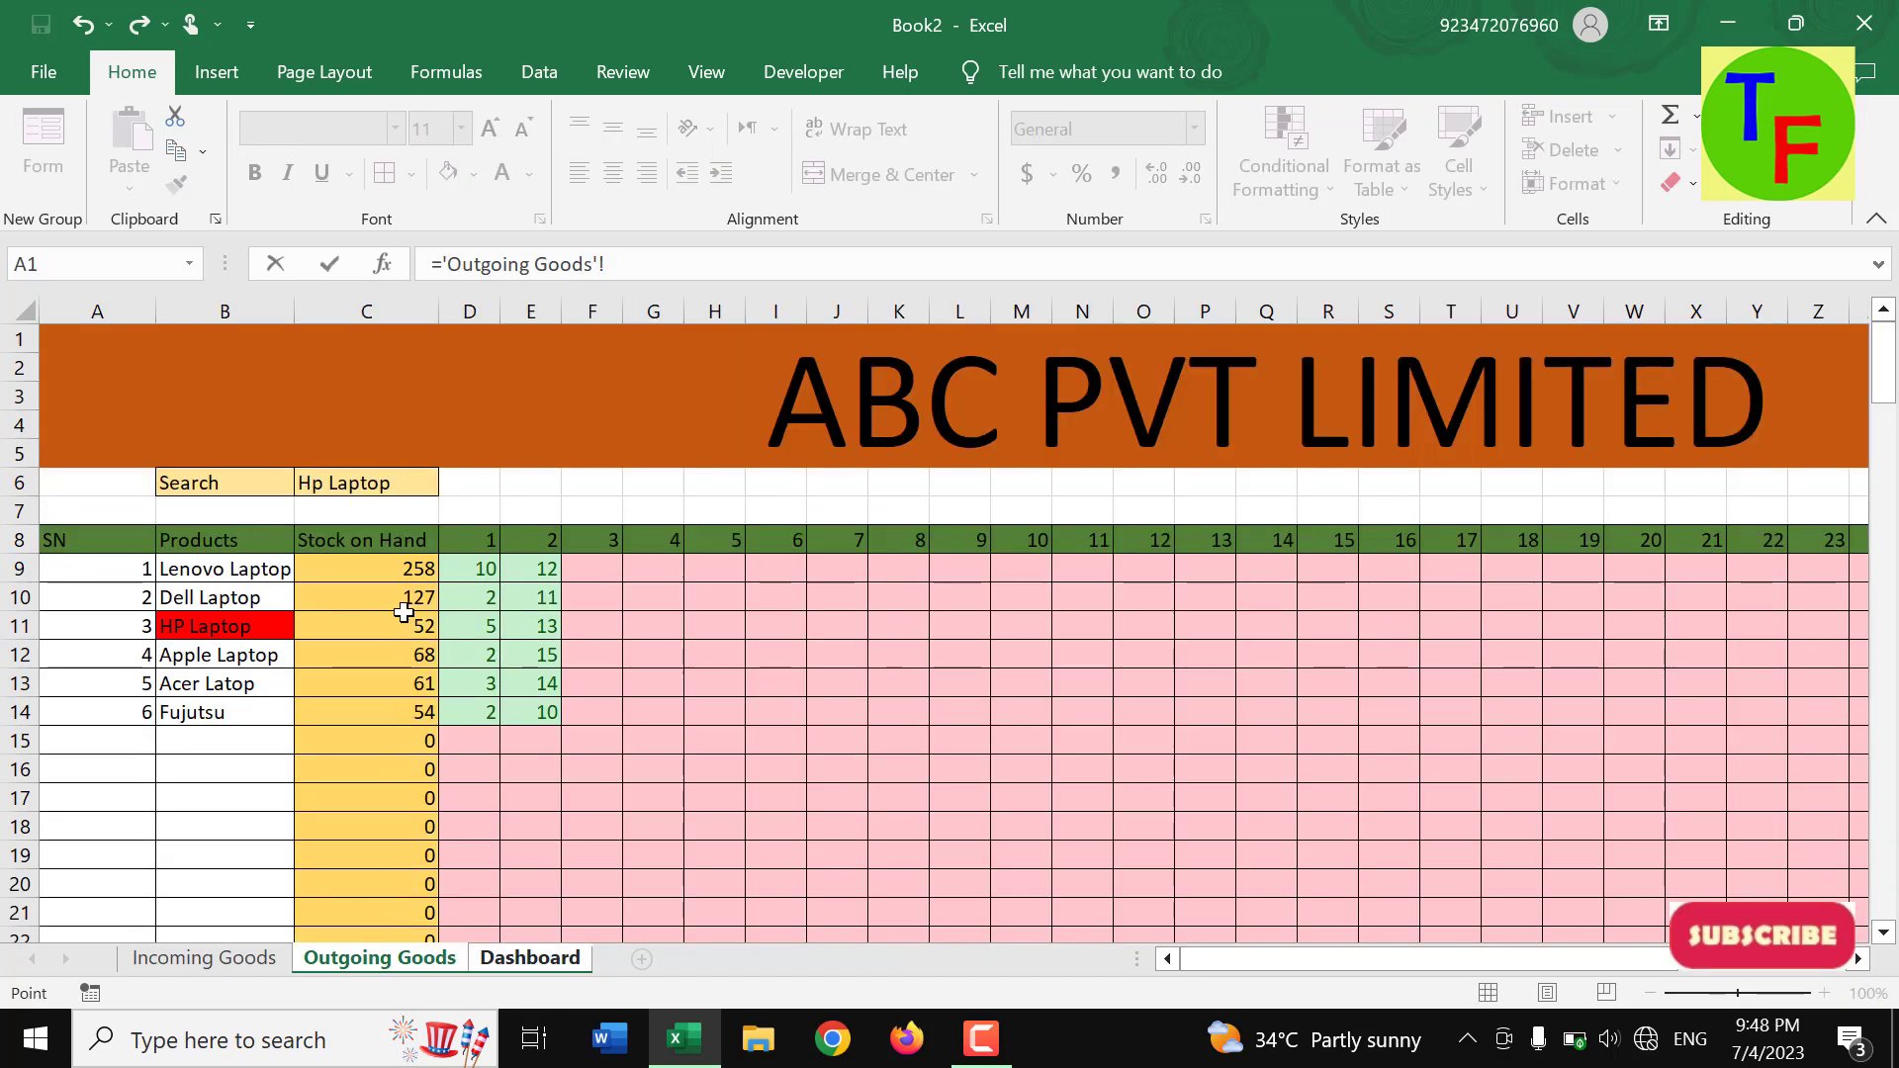
click(392, 573)
key(Return)
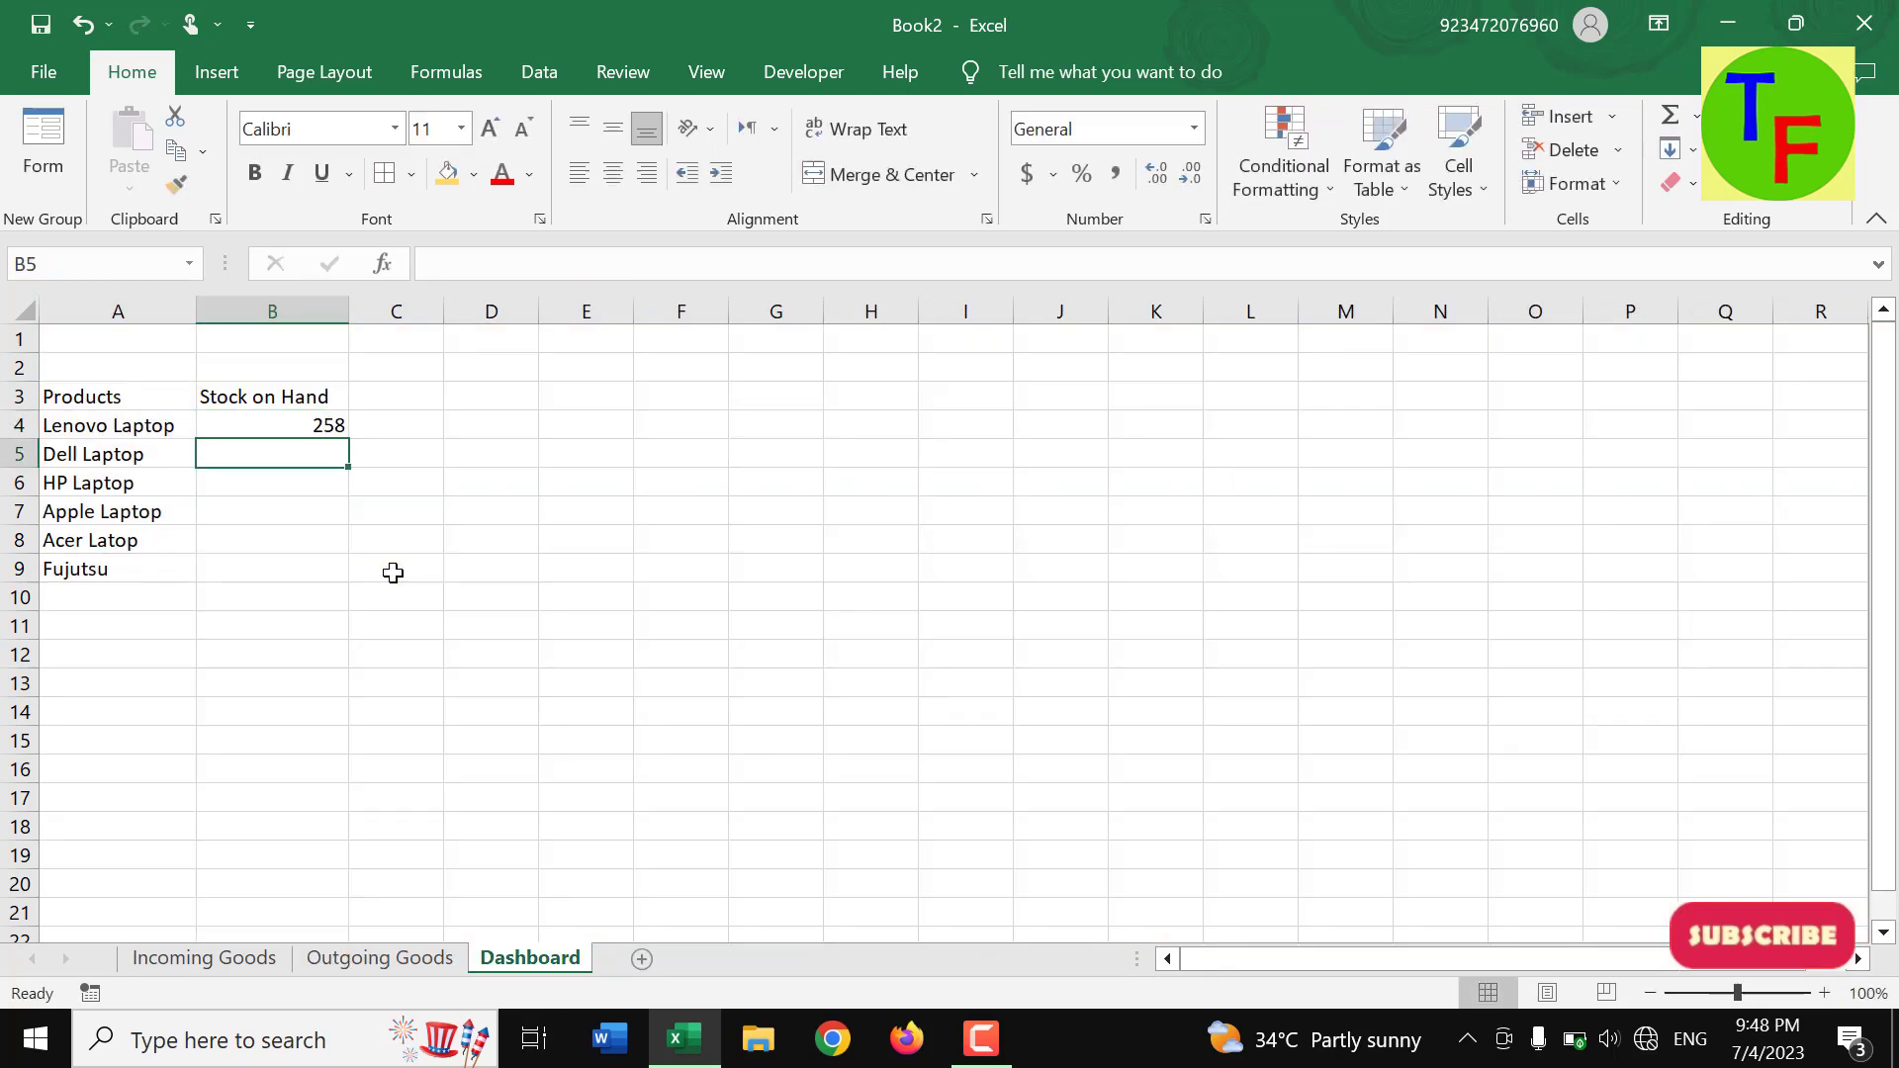
key(Up)
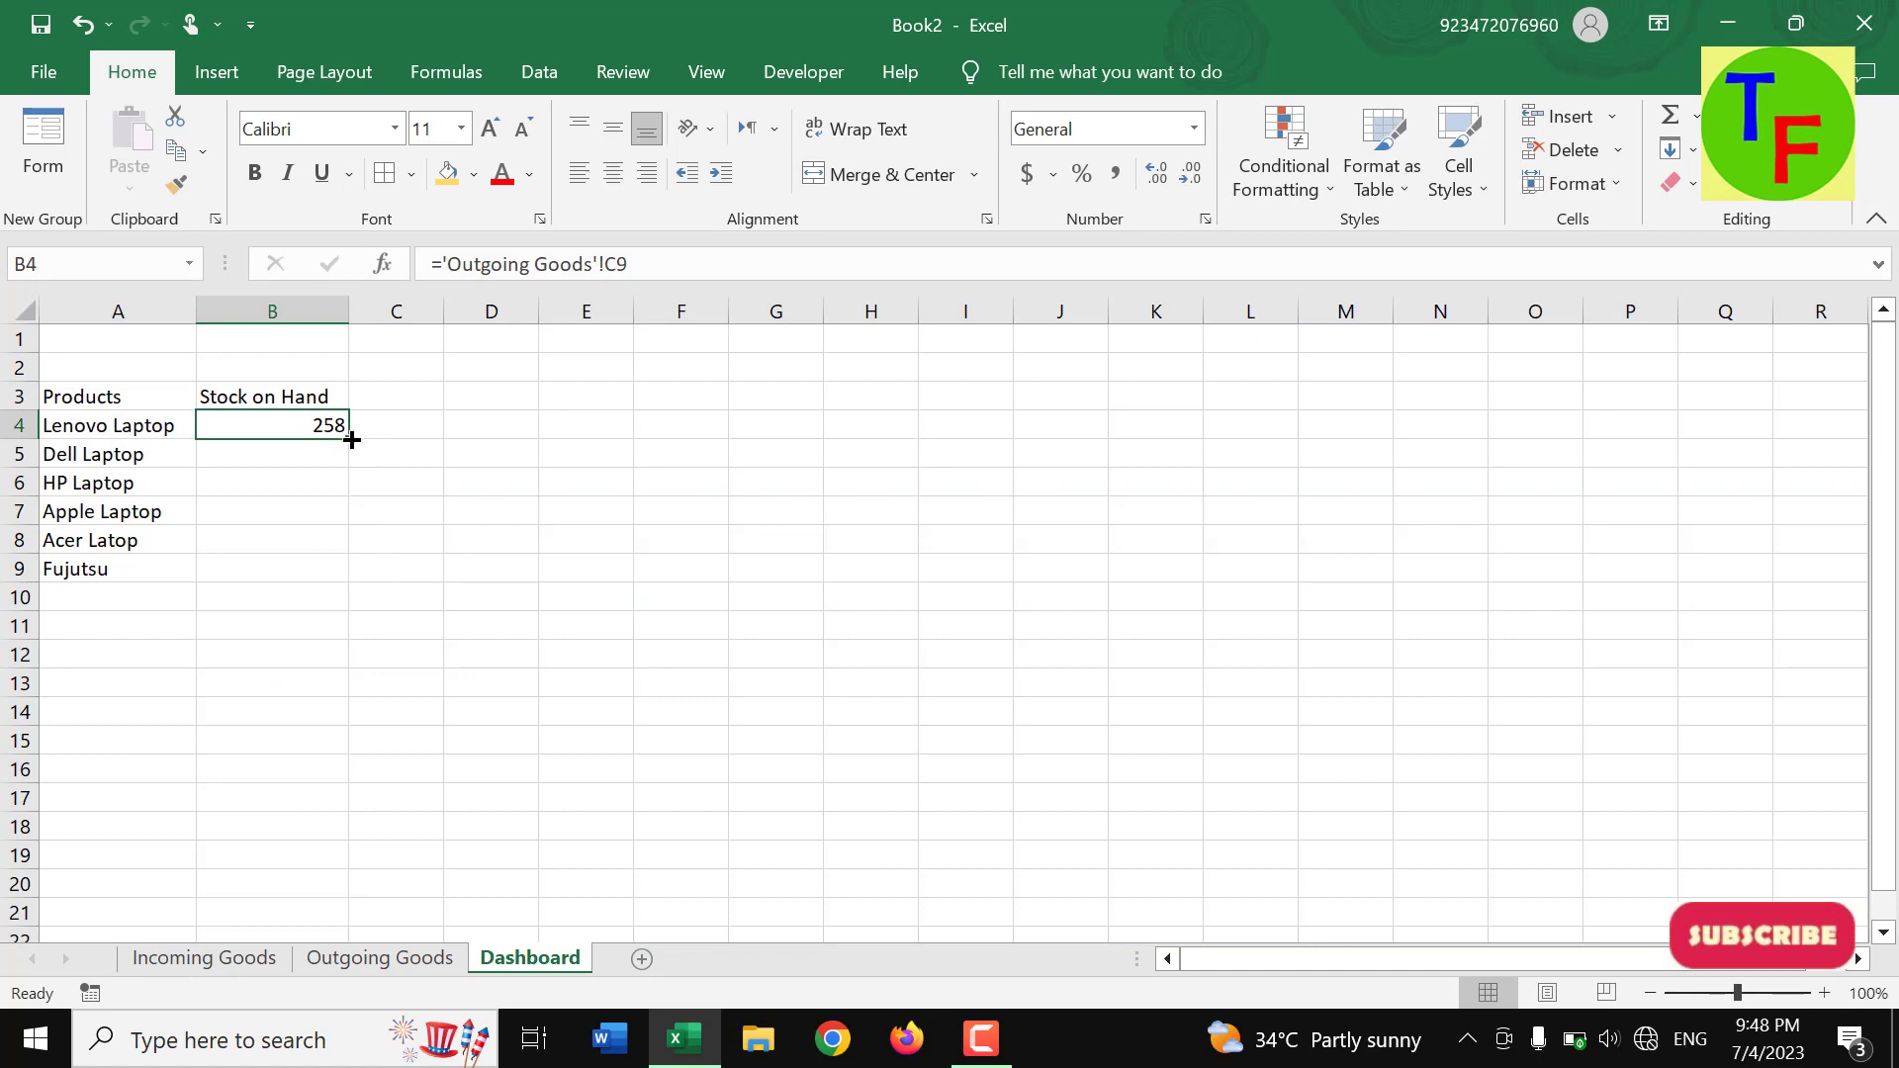
drag(352, 439, 348, 582)
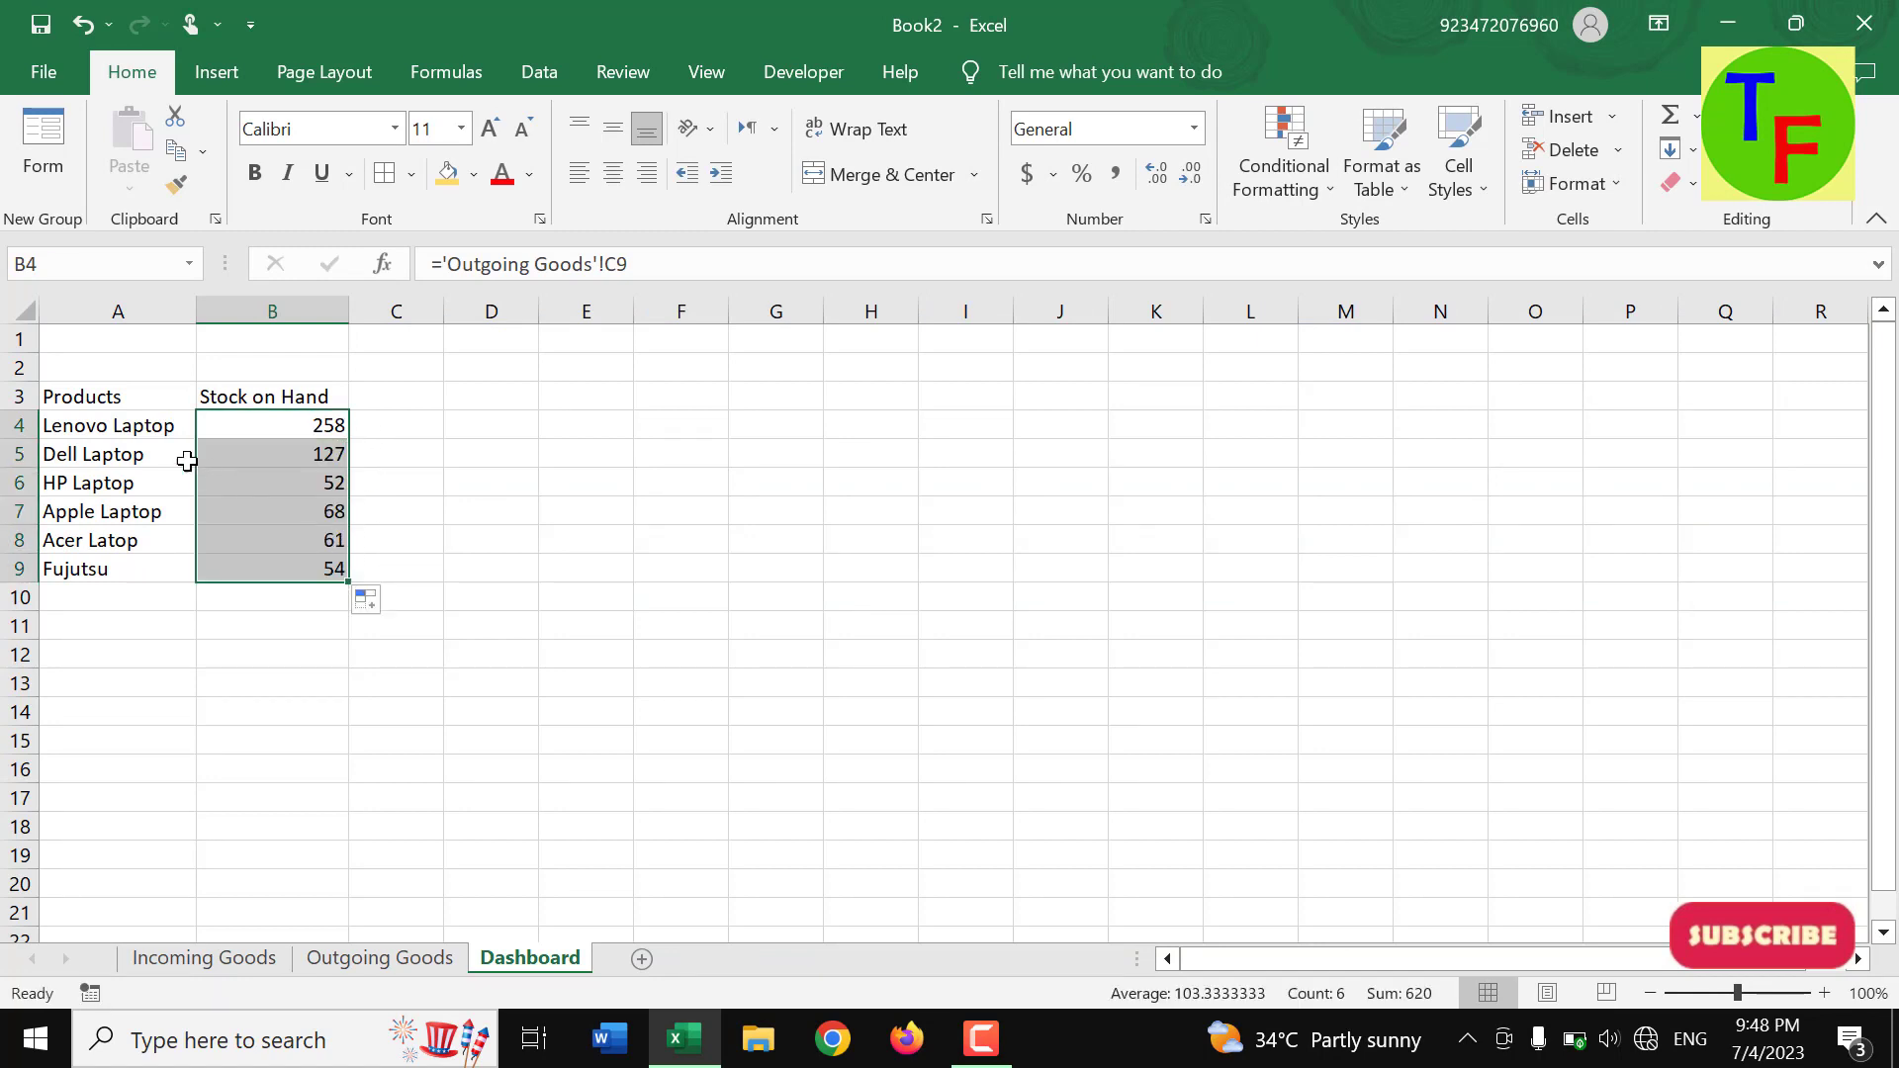
drag(81, 399, 297, 566)
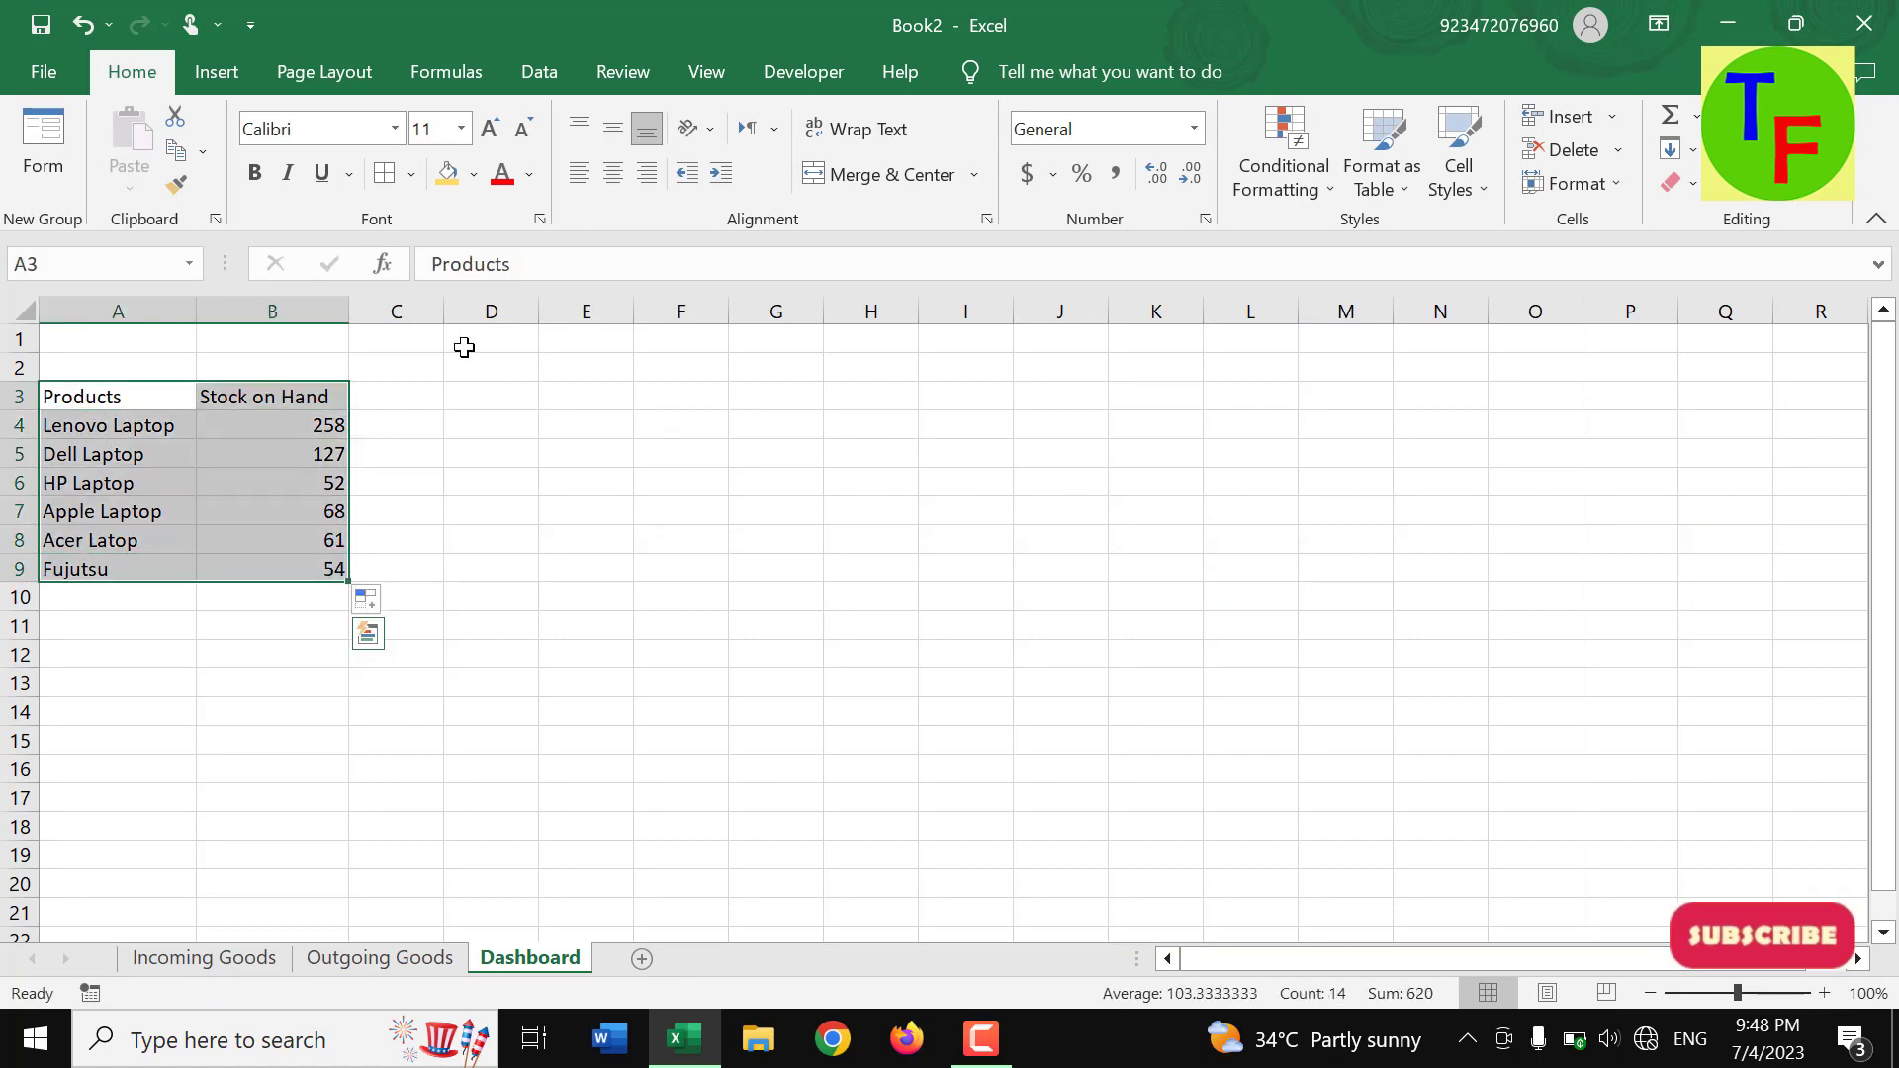
- Give the table all borders, widen columns A and B, and middle-align rows 3–9
click(474, 175)
click(387, 183)
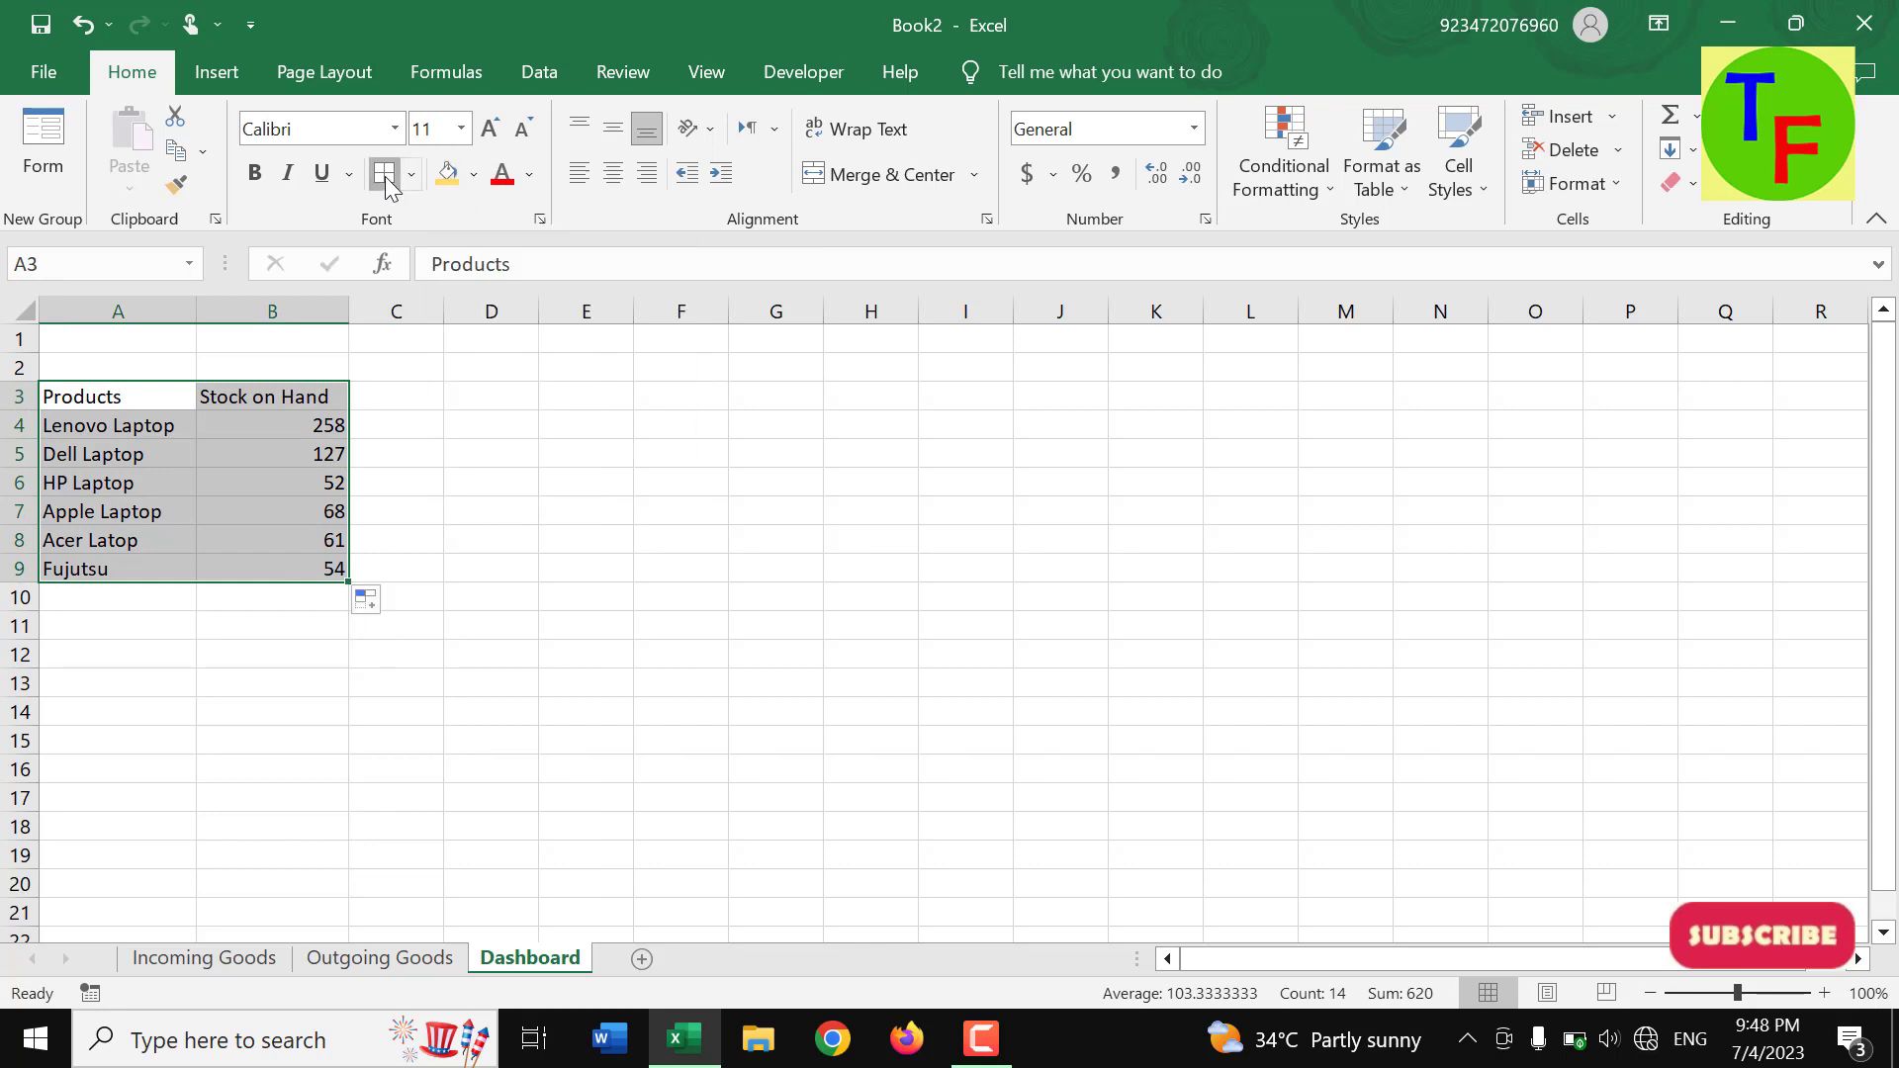
click(188, 482)
drag(196, 313, 232, 306)
drag(384, 311, 420, 305)
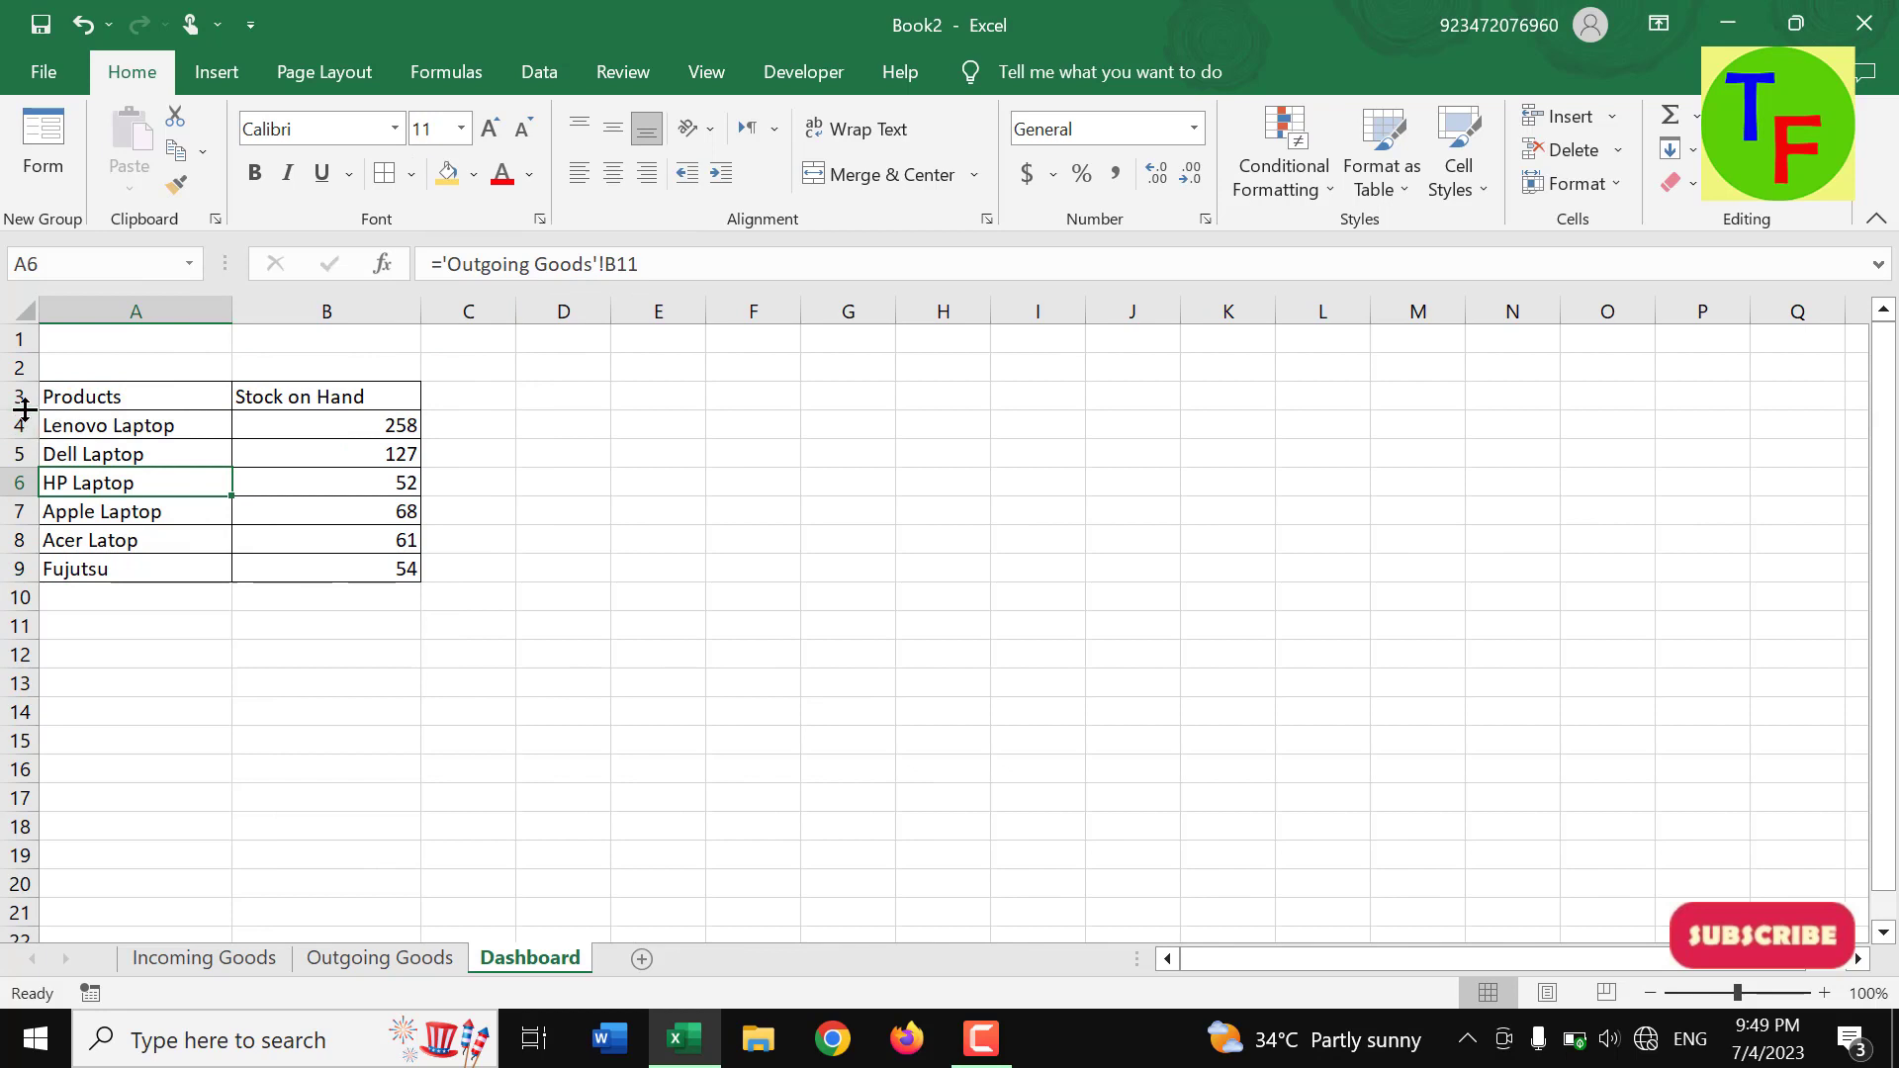
mouse_move(18, 395)
mouse_down()
mouse_move(88, 592)
mouse_move(28, 611)
mouse_up()
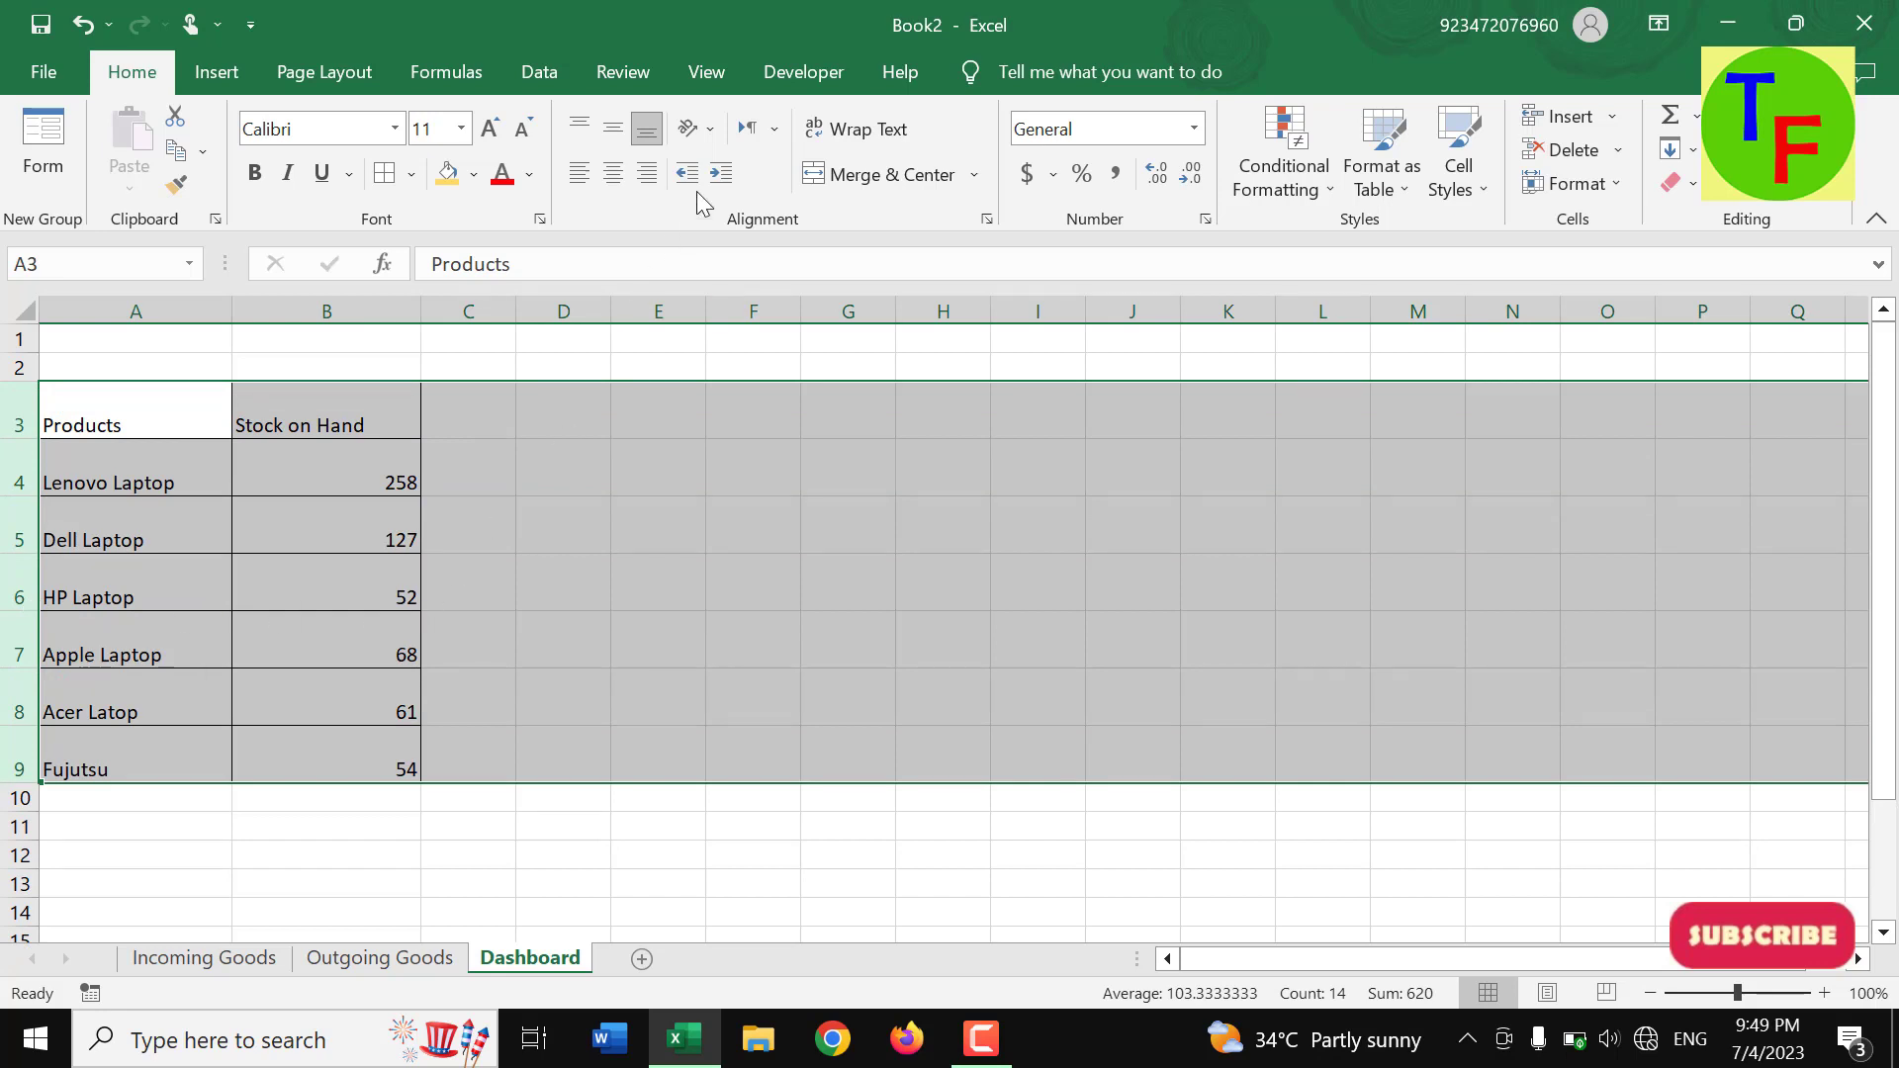
click(611, 135)
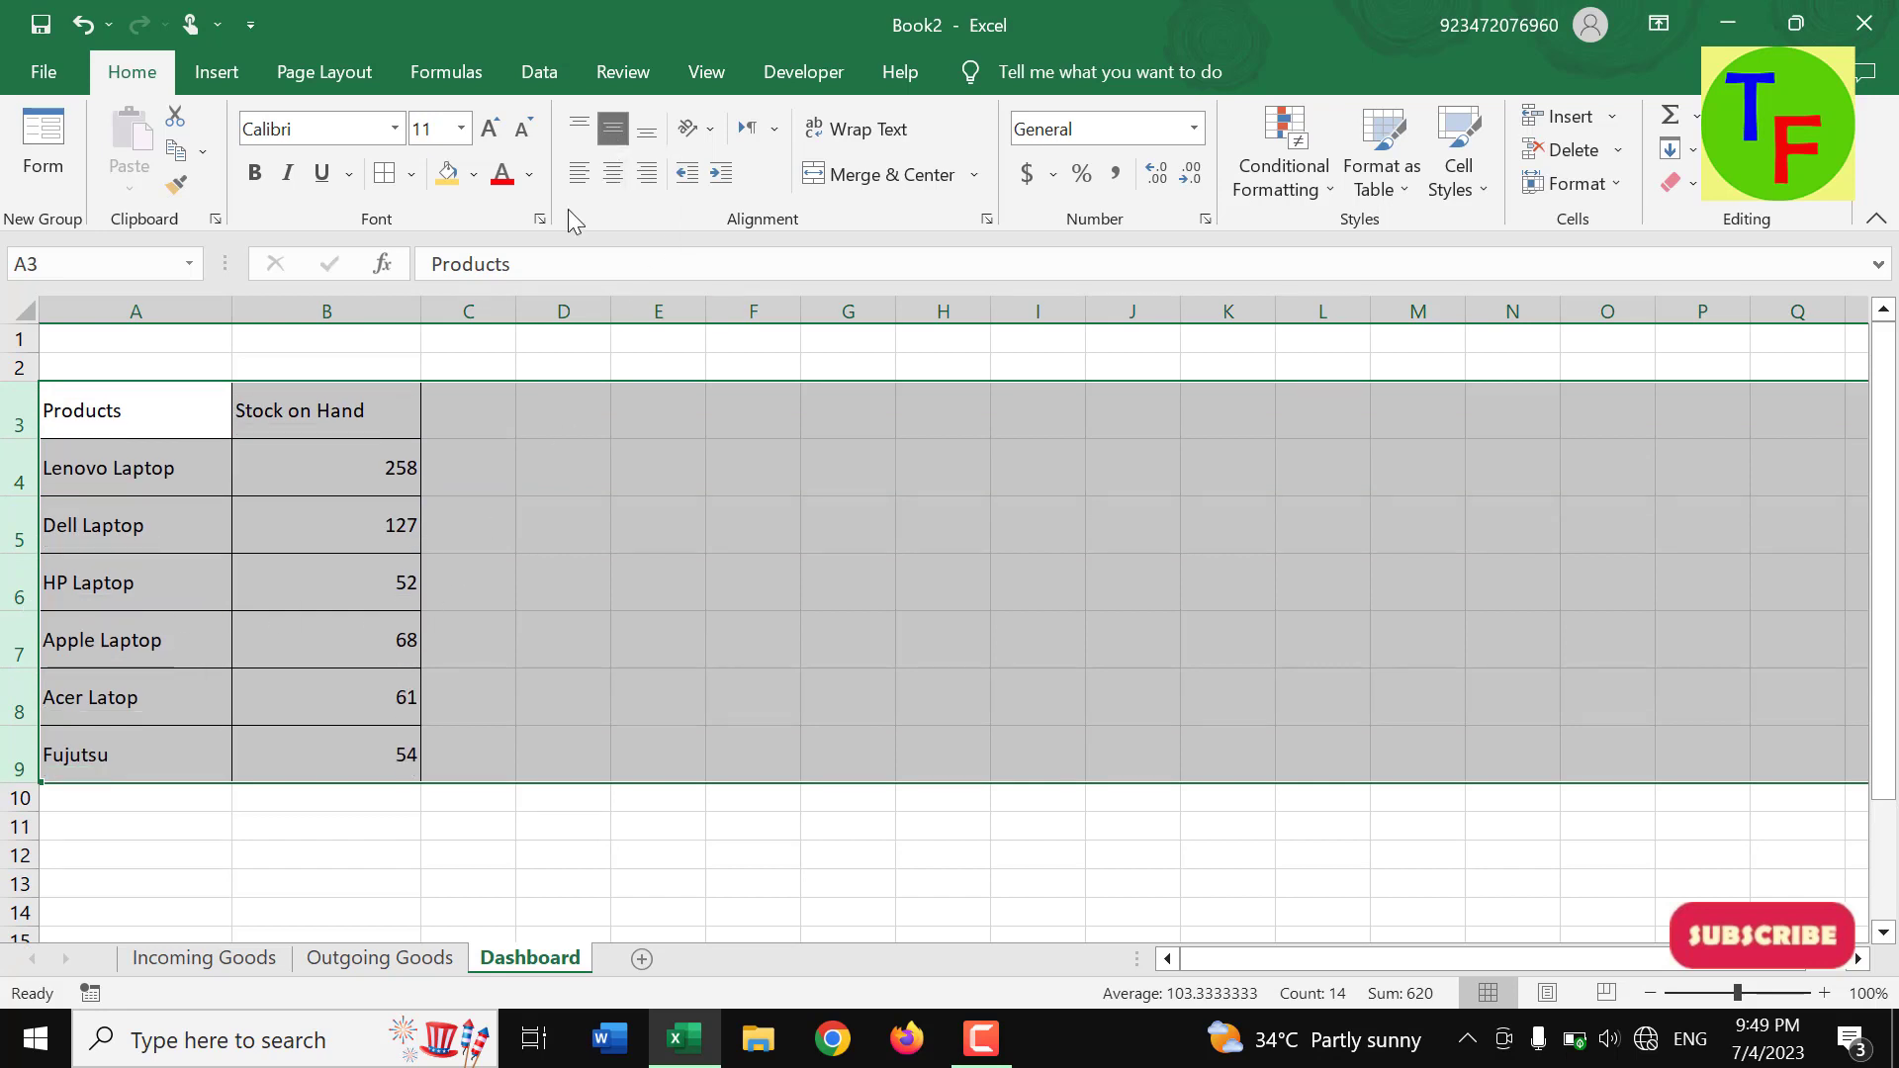
click(247, 797)
- Fill header cells A3:B3 gold and merge and center A1:B2 for a title
drag(152, 411, 318, 402)
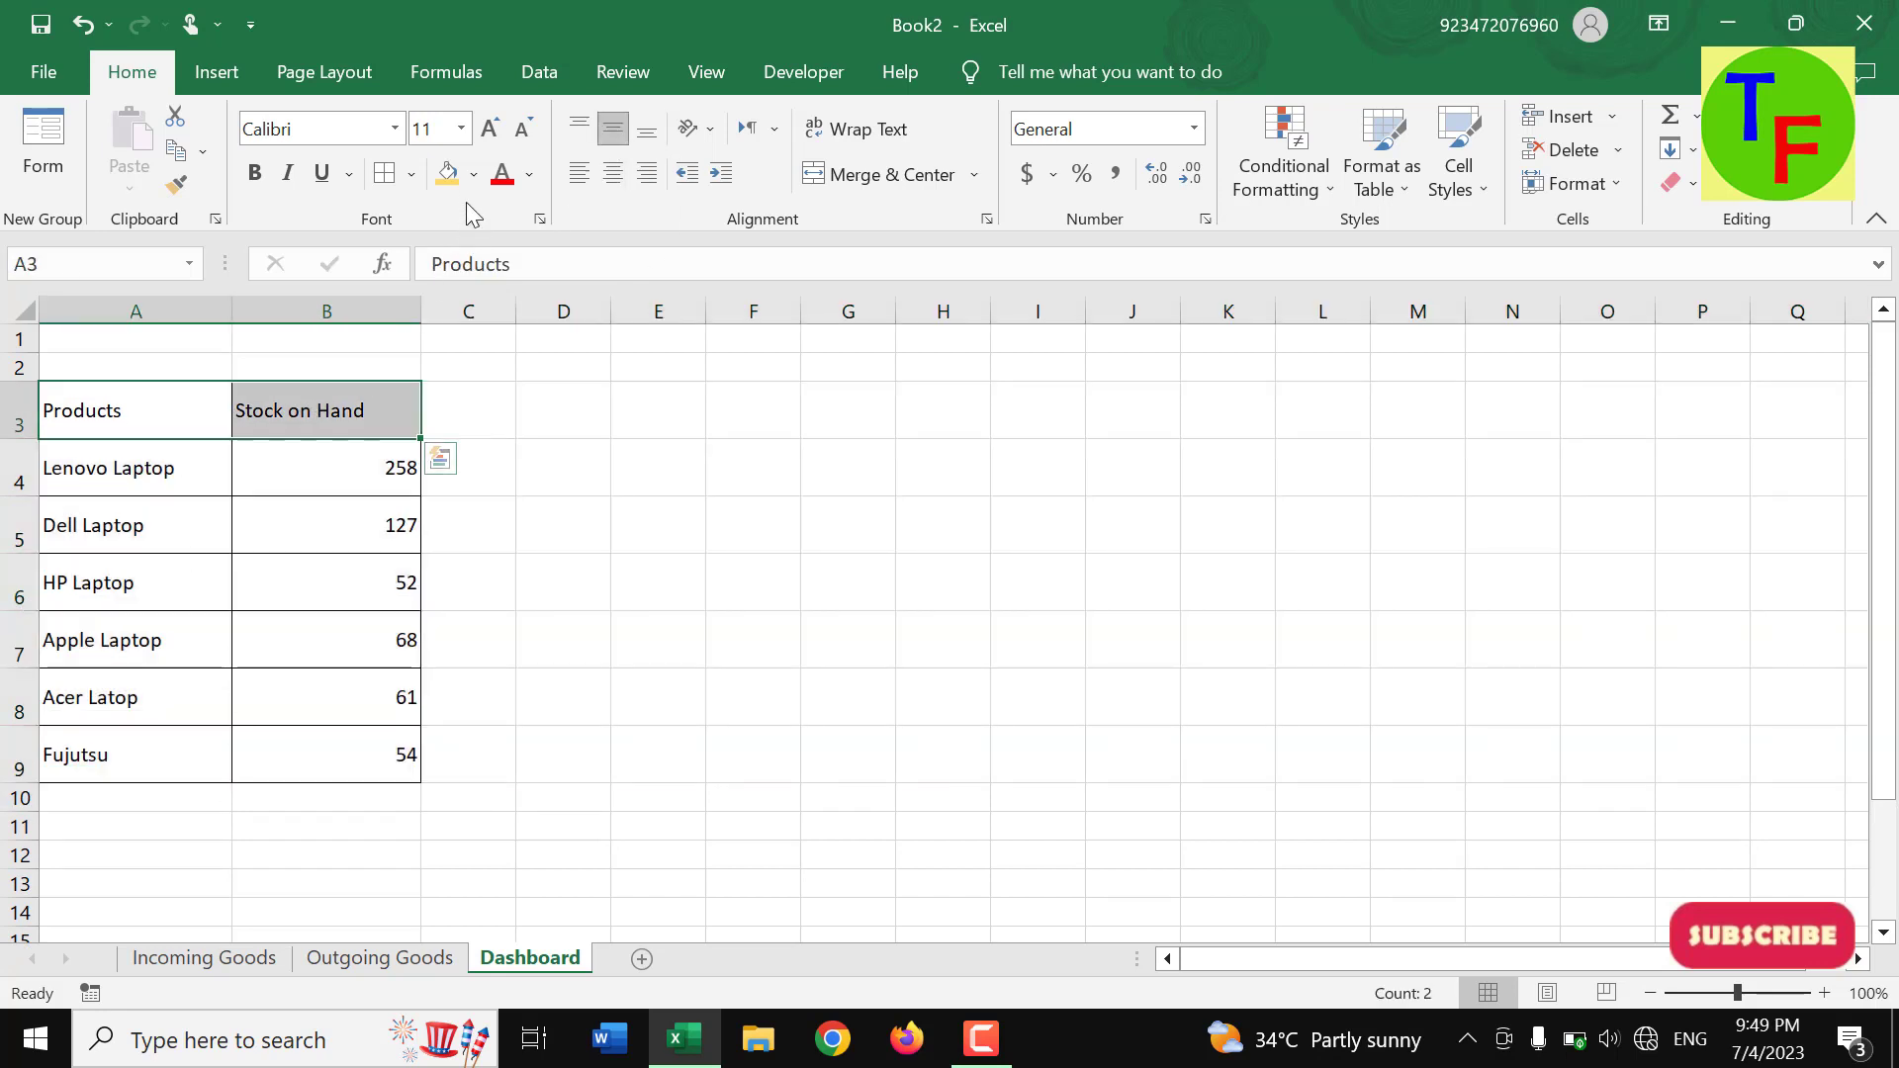
click(448, 174)
click(110, 344)
drag(139, 341, 396, 368)
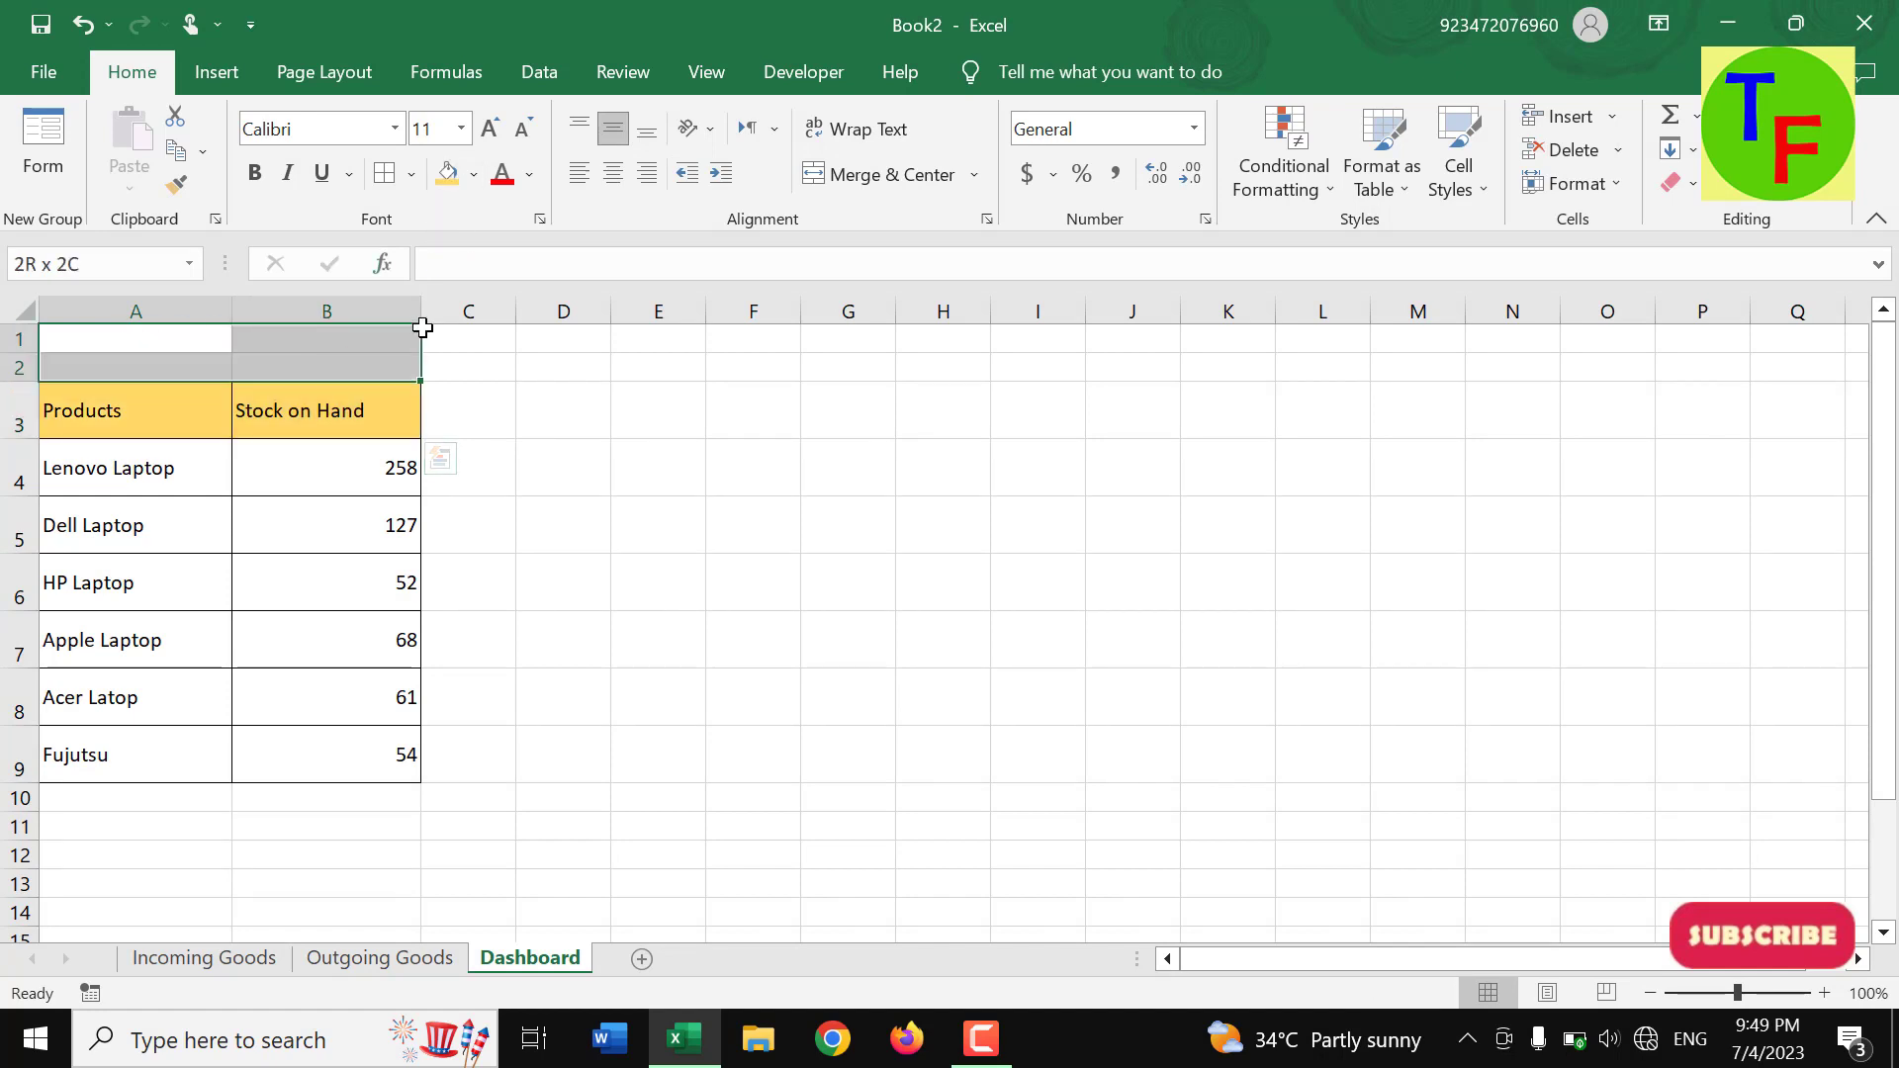
click(880, 174)
- Enter the title STOCK DETAIL in merged cell A1
text(ST)
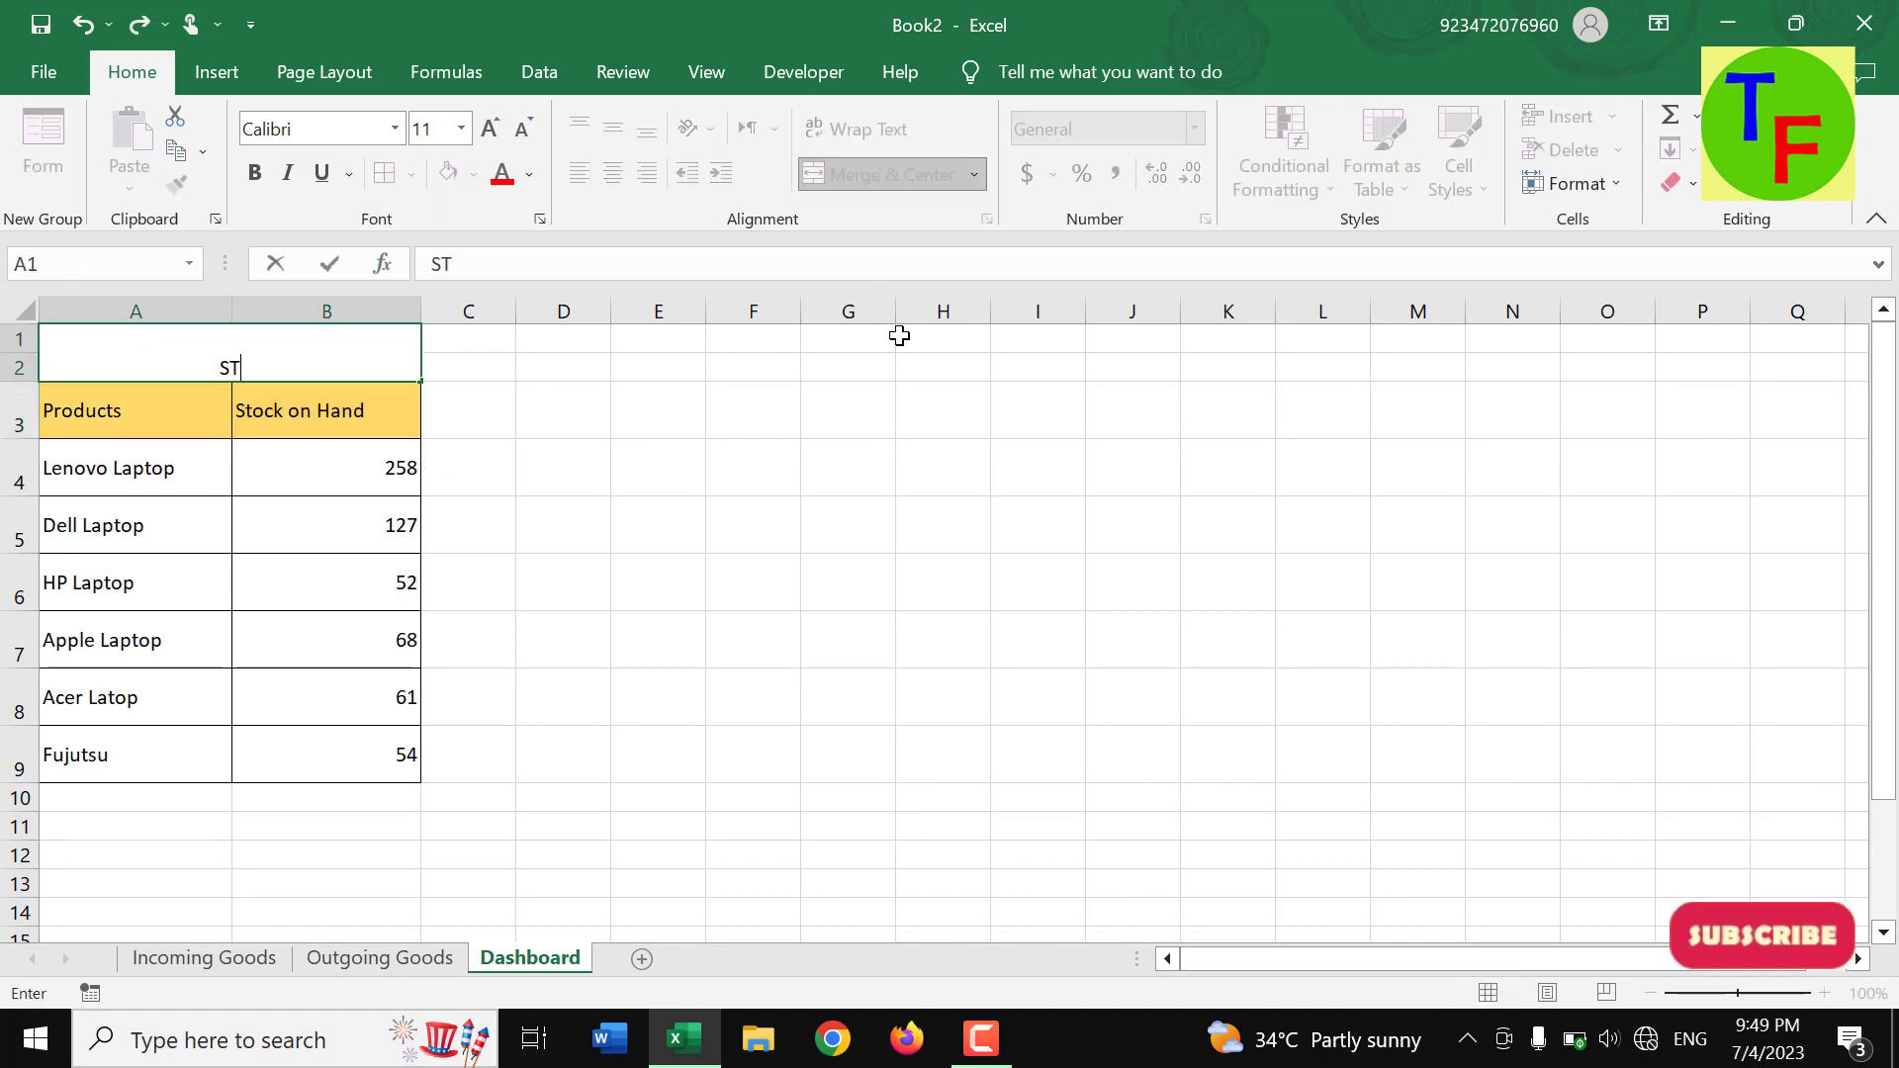
text(OCK ON)
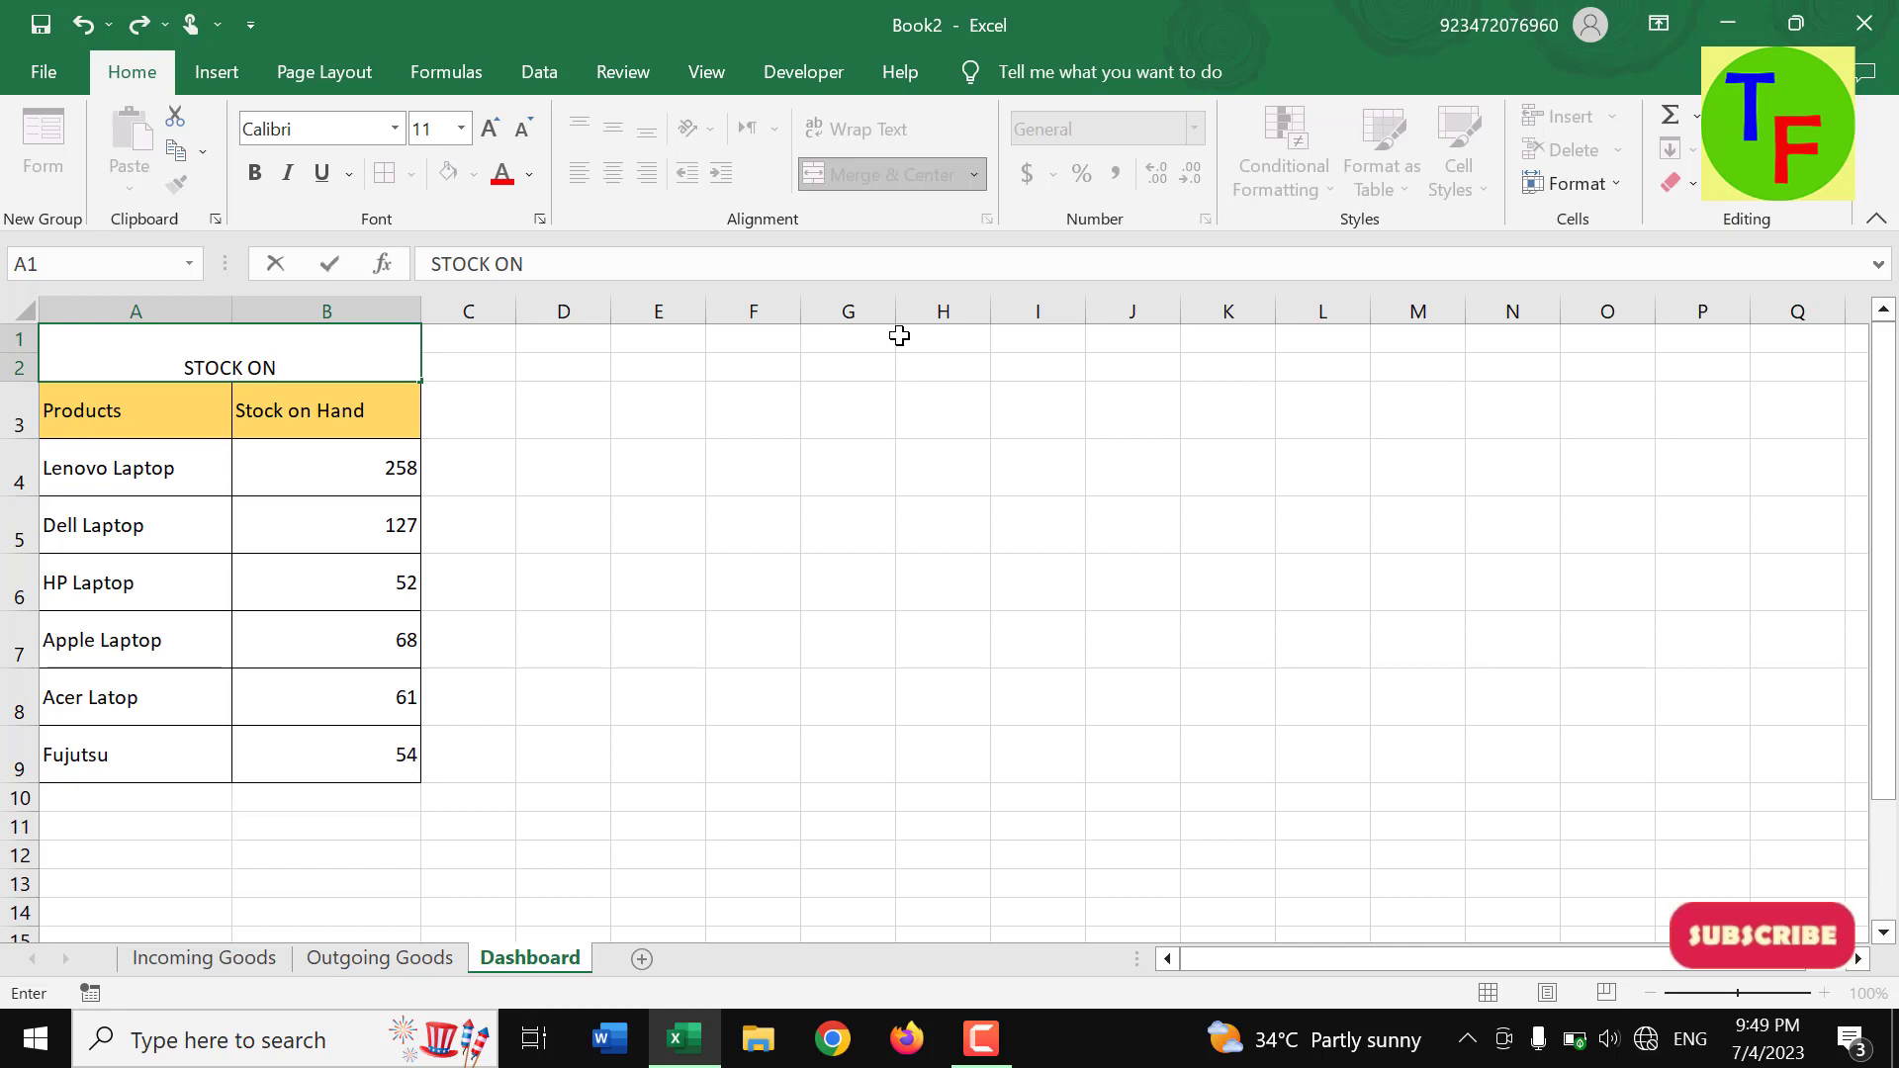
text( HA)
key(BackSpace)
key(BackSpace)
key(BackSpace)
key(BackSpace)
text(DETAIL)
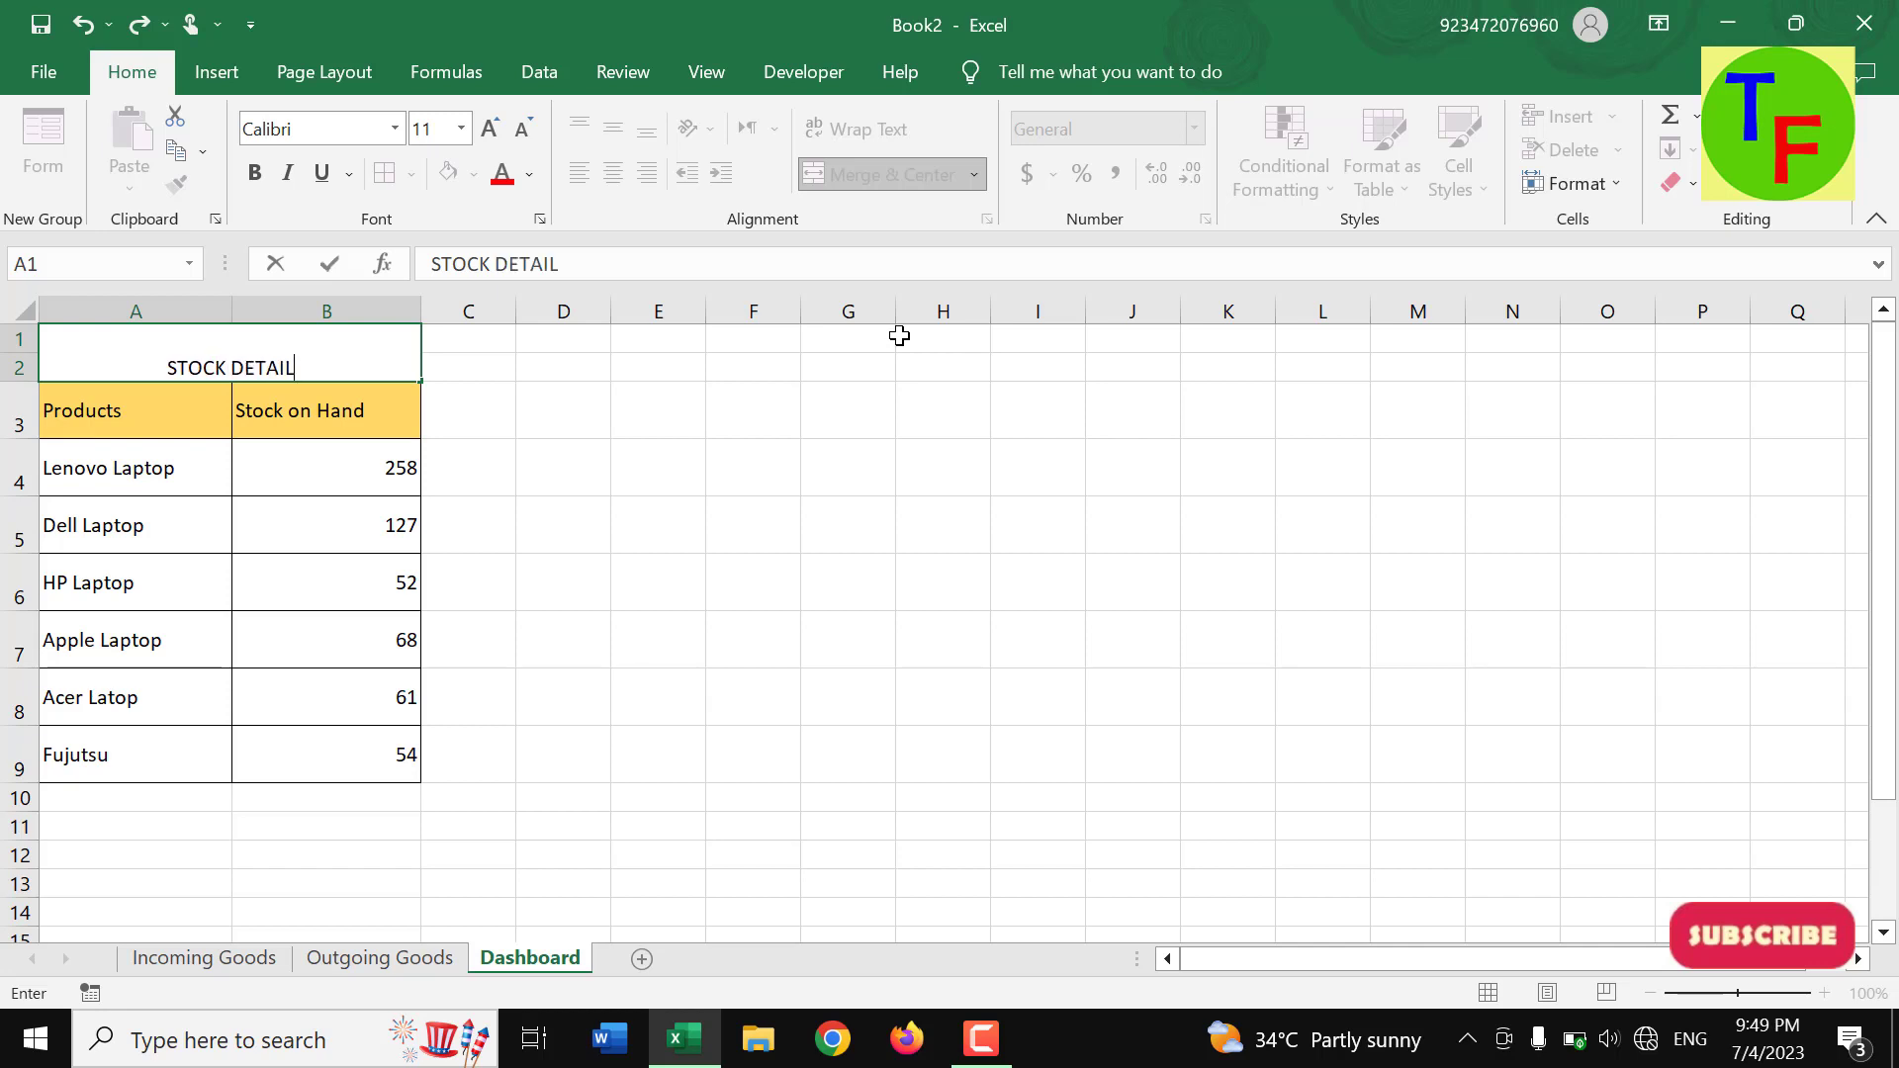
key(Return)
key(Up)
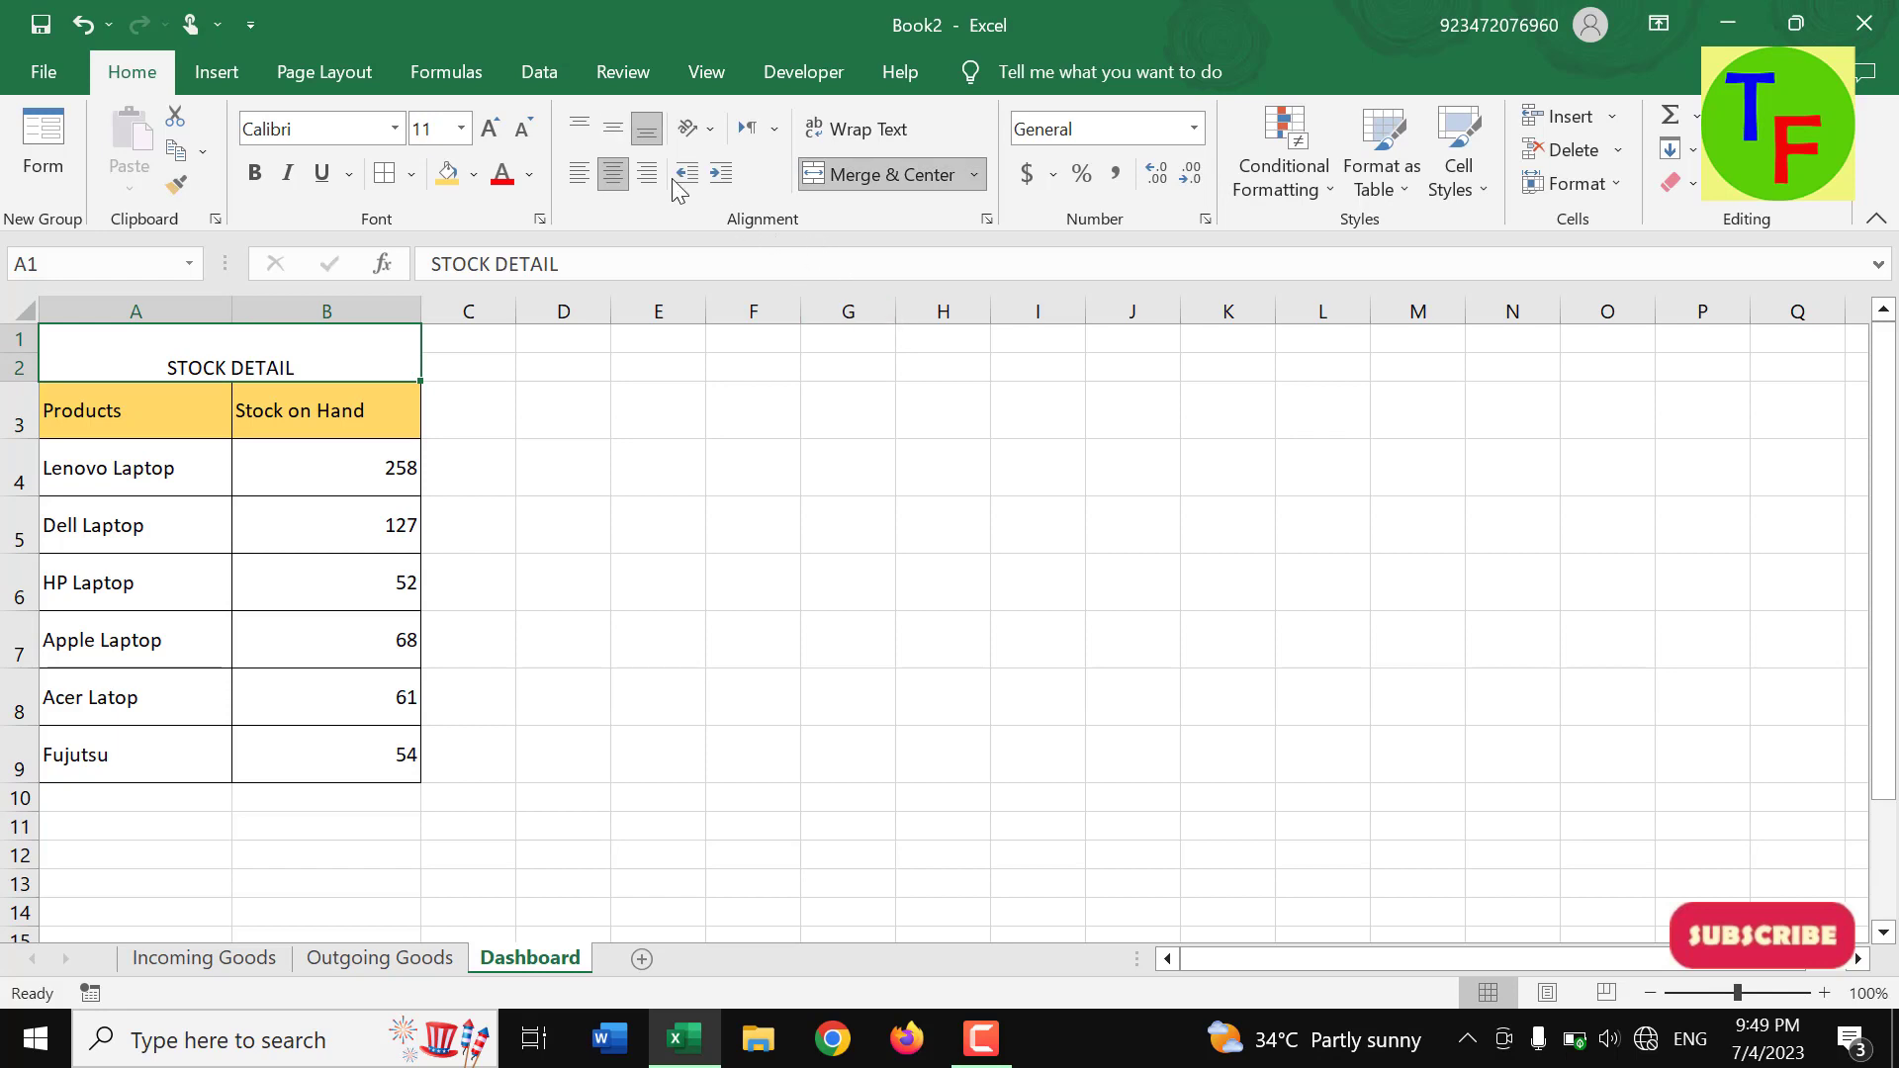
- Middle-align the title, enlarge it to size 18 with light blue fill, and widen column E
click(605, 136)
click(496, 135)
click(496, 135)
click(497, 134)
click(497, 135)
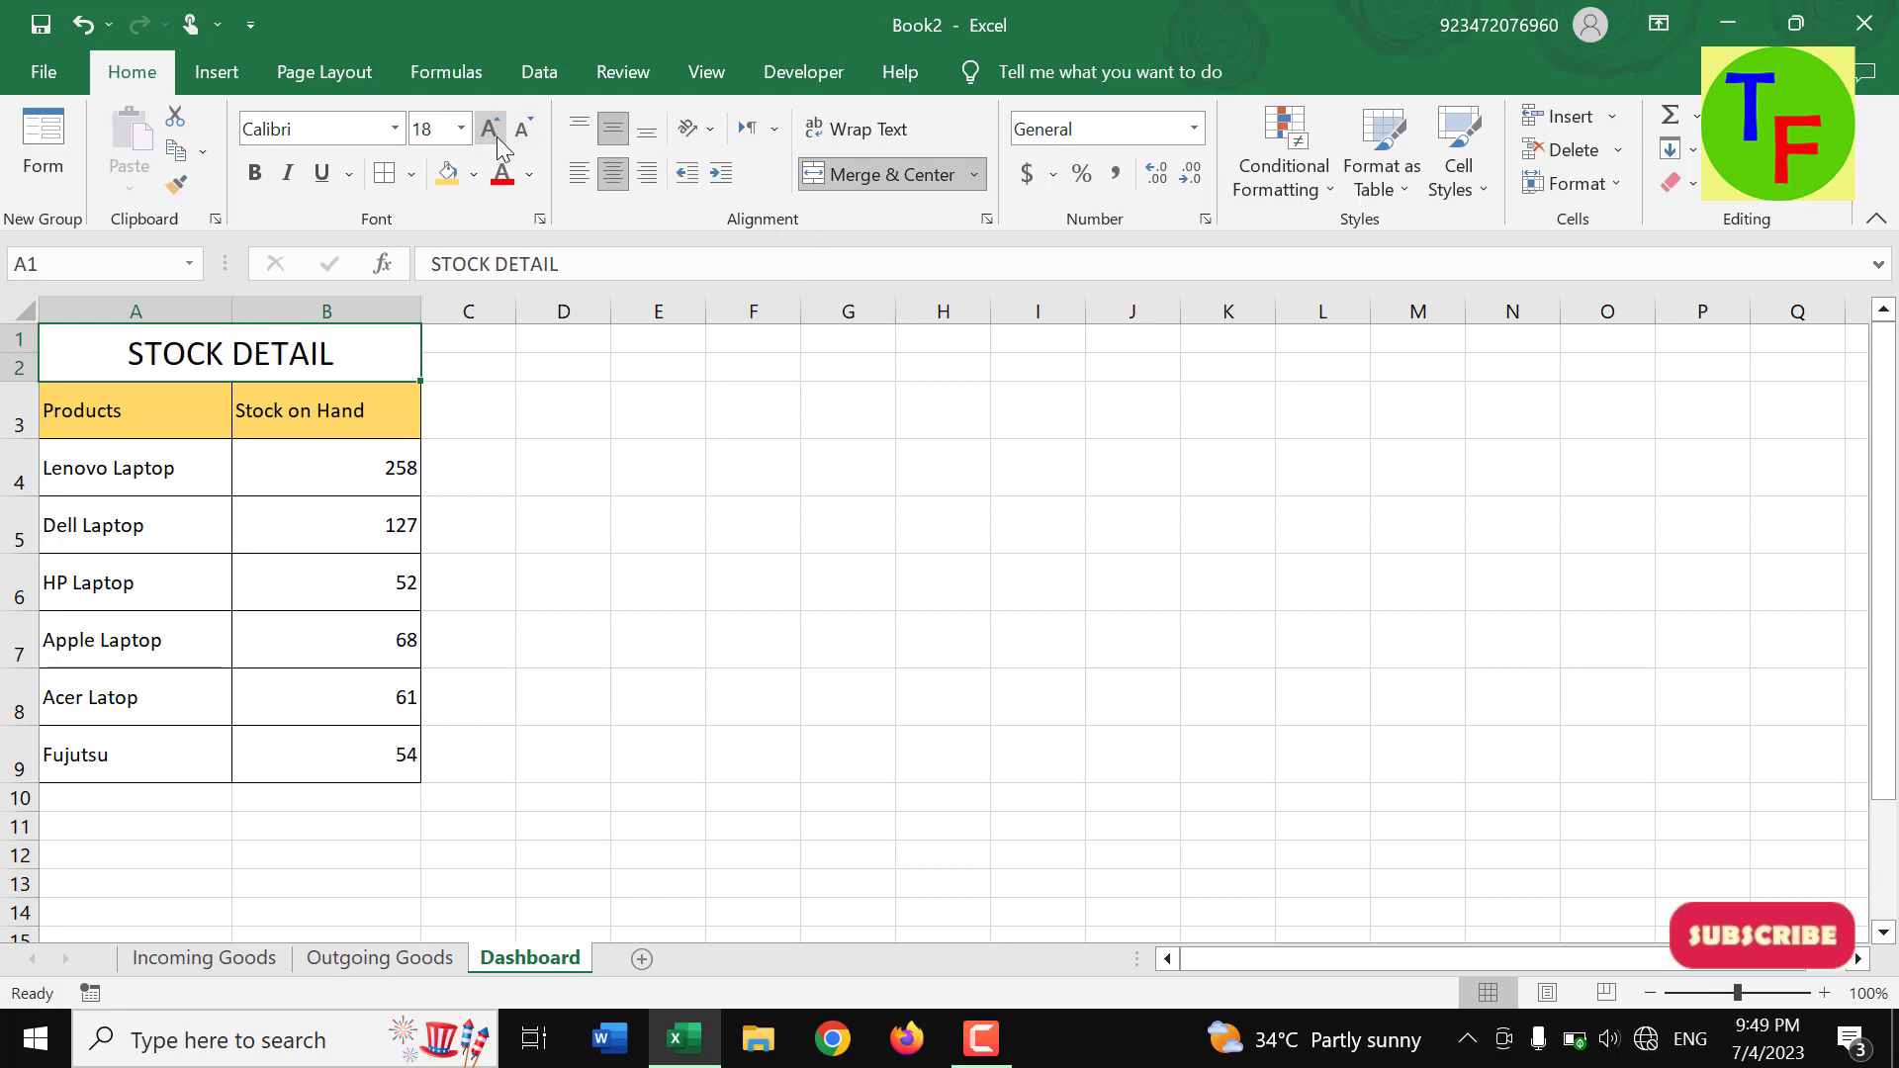
click(473, 178)
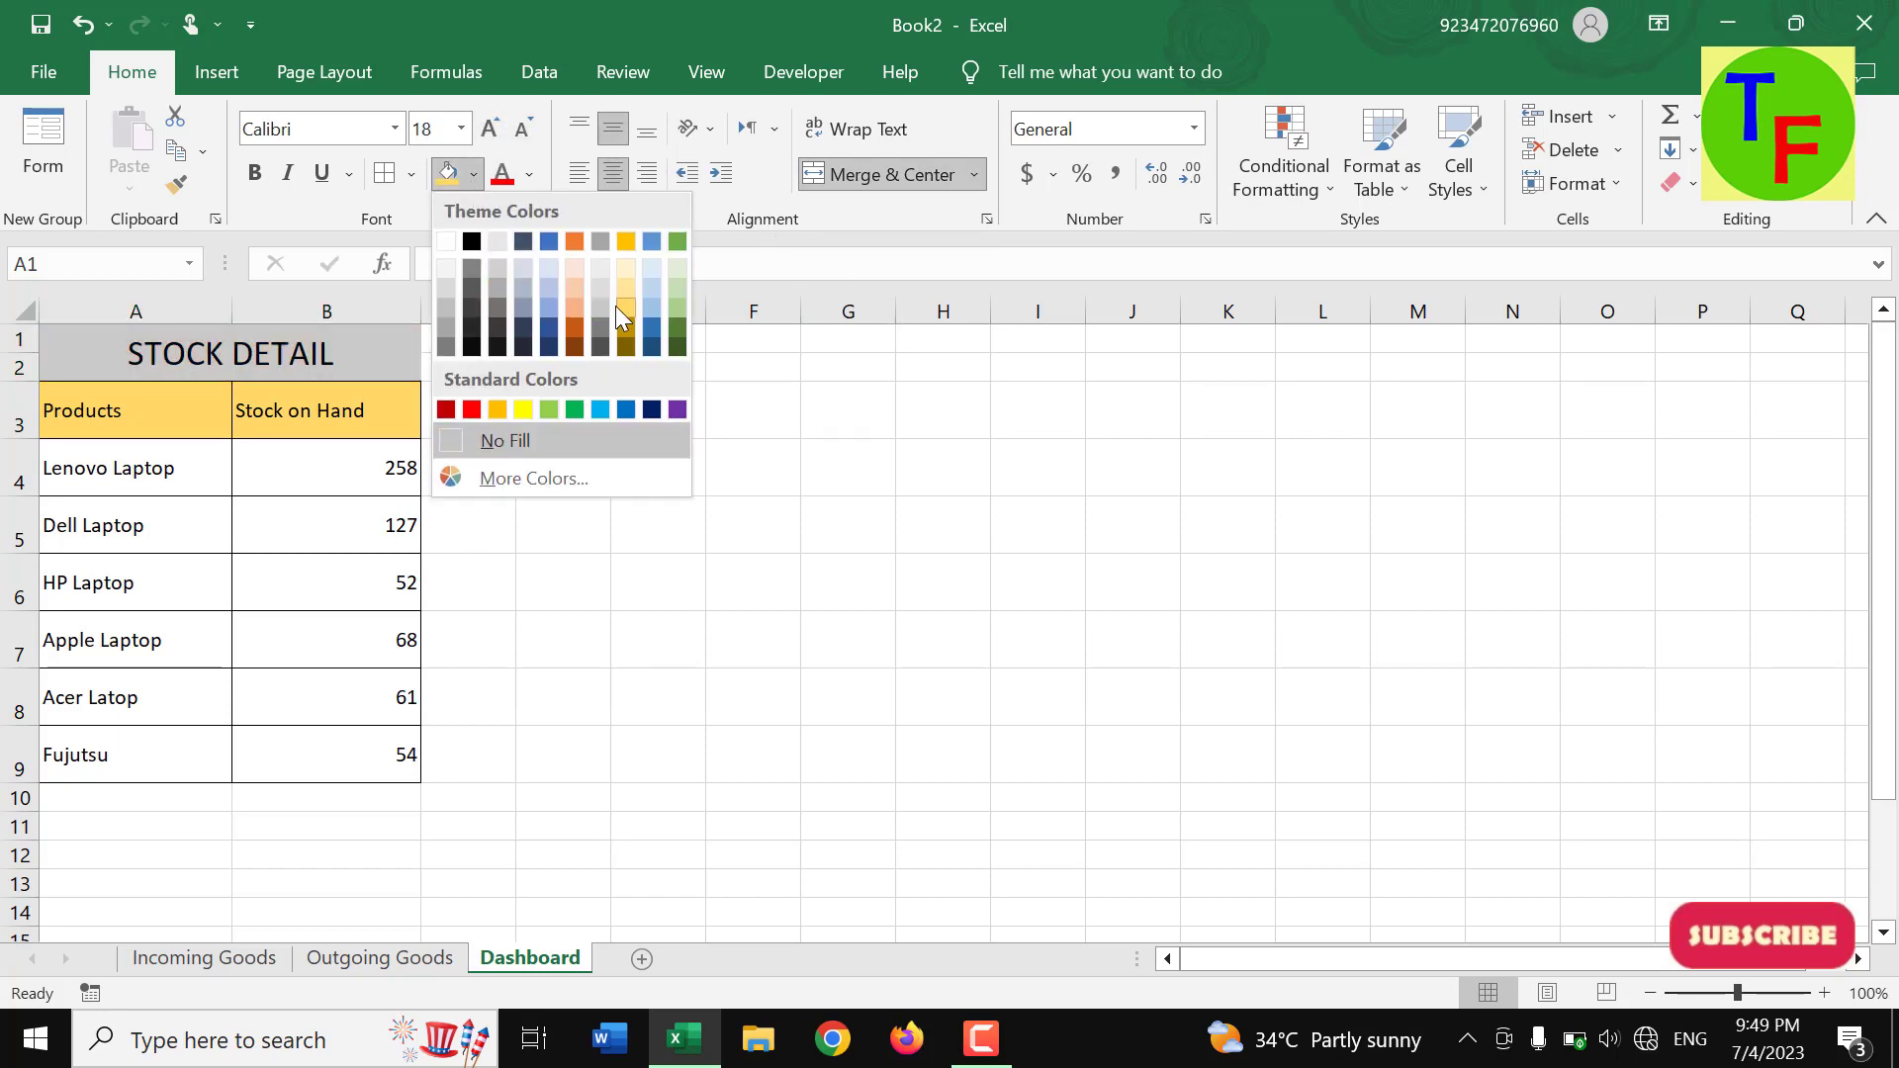
click(657, 312)
click(658, 708)
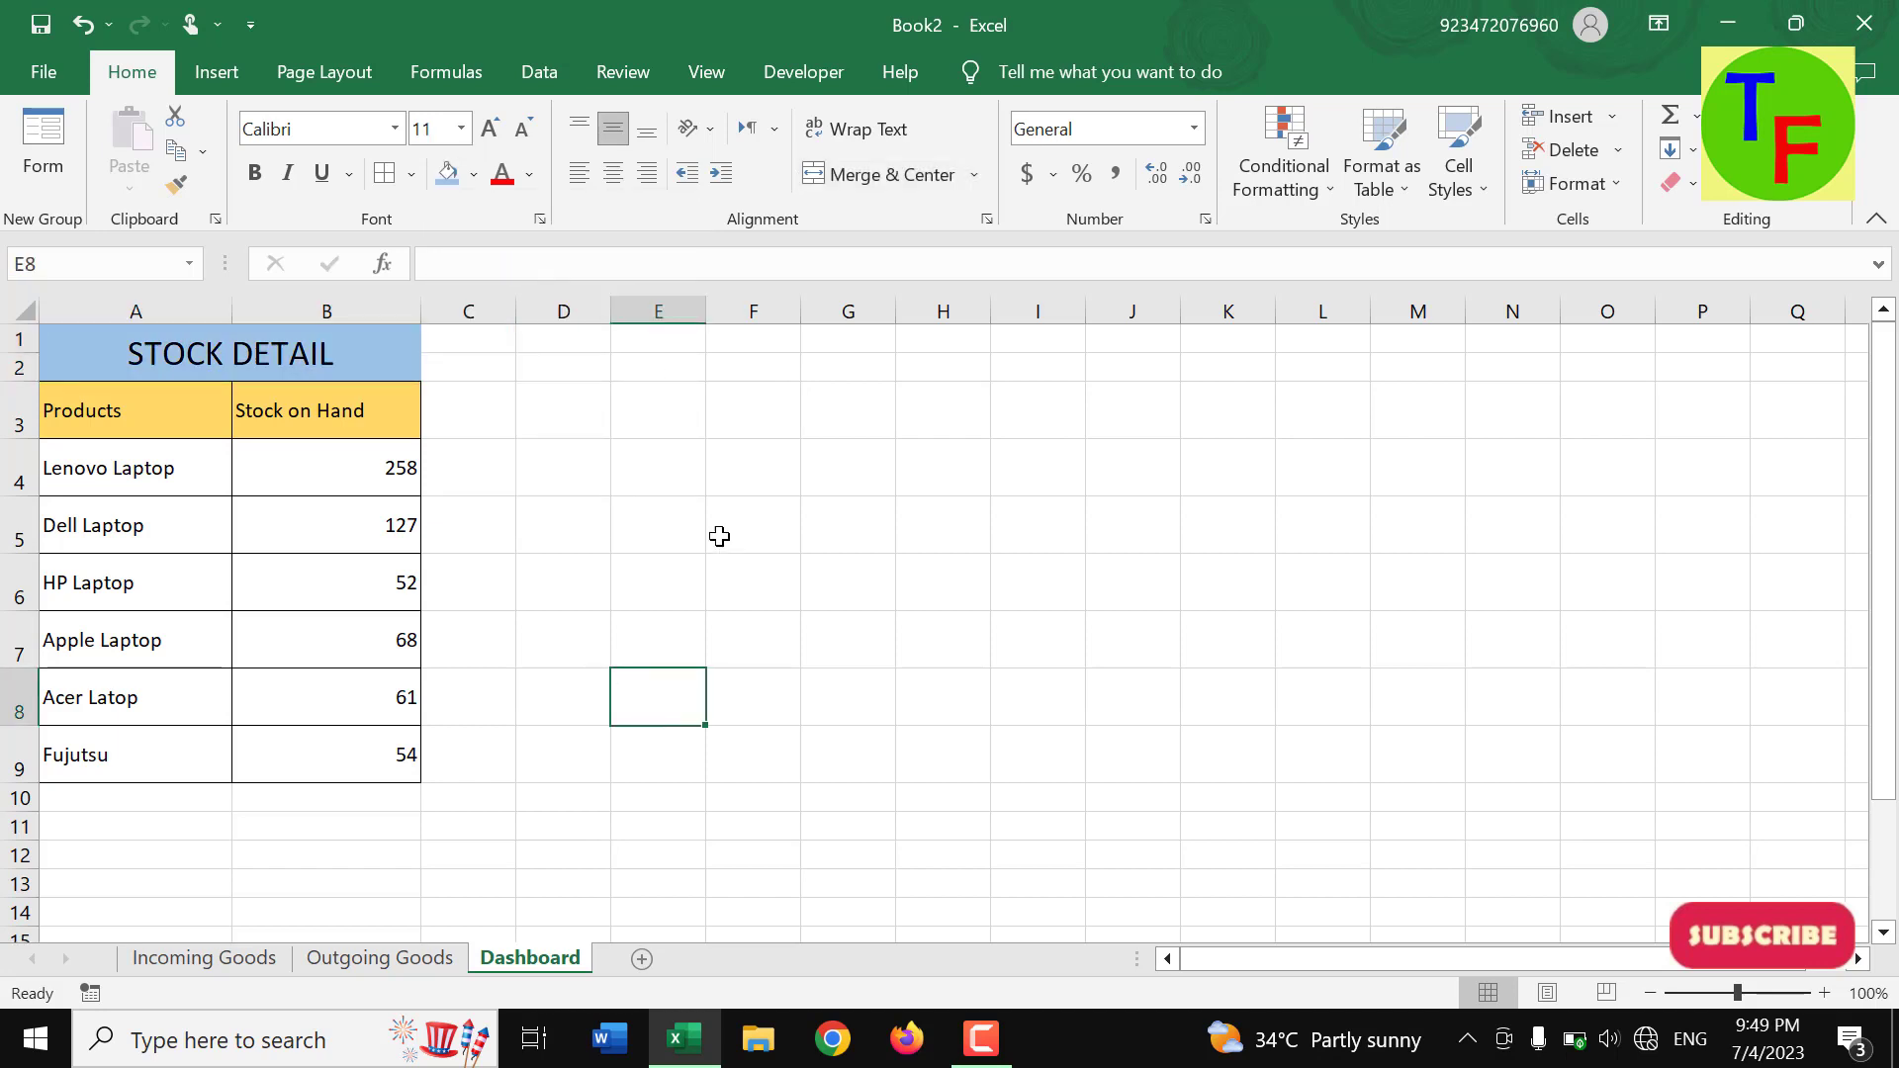
click(687, 362)
drag(706, 311, 807, 314)
- Label cell E2 'Search' and widen column F beside it for entry cell F2
text(S)
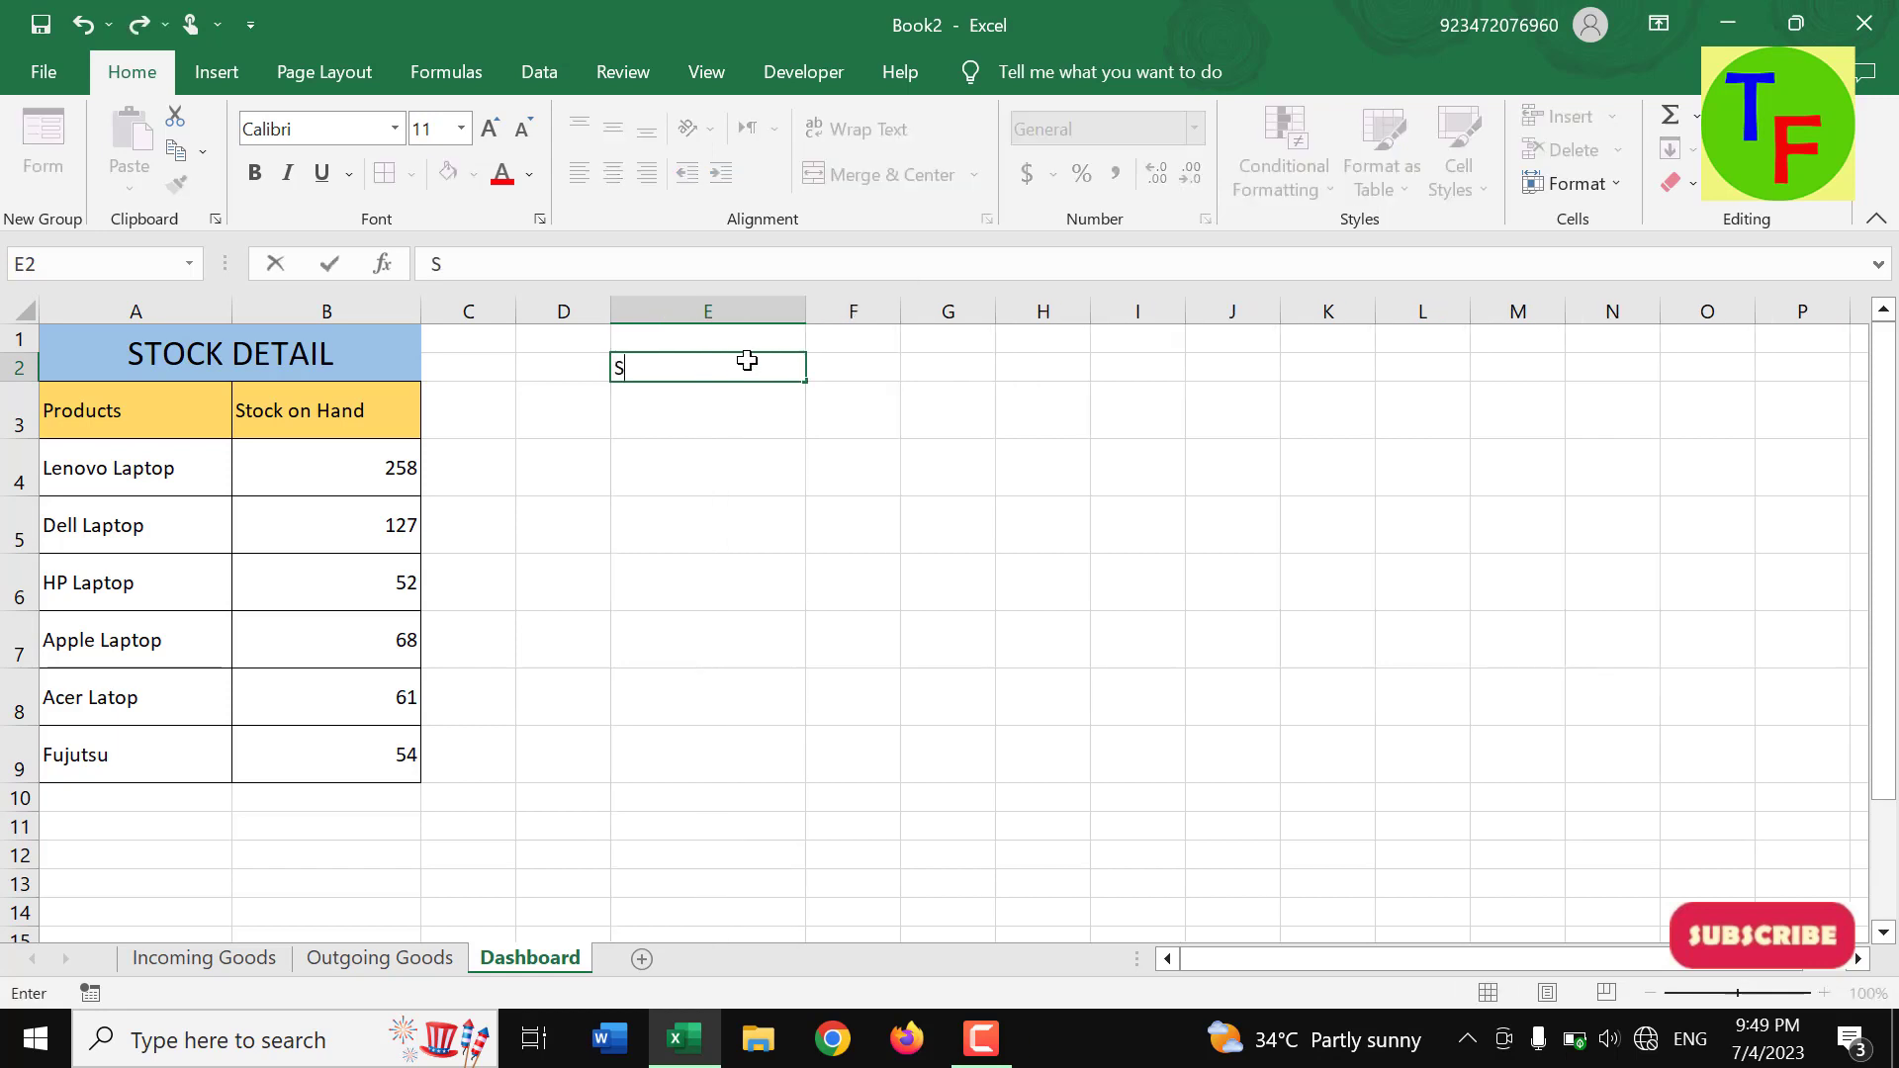
text(earch)
click(868, 358)
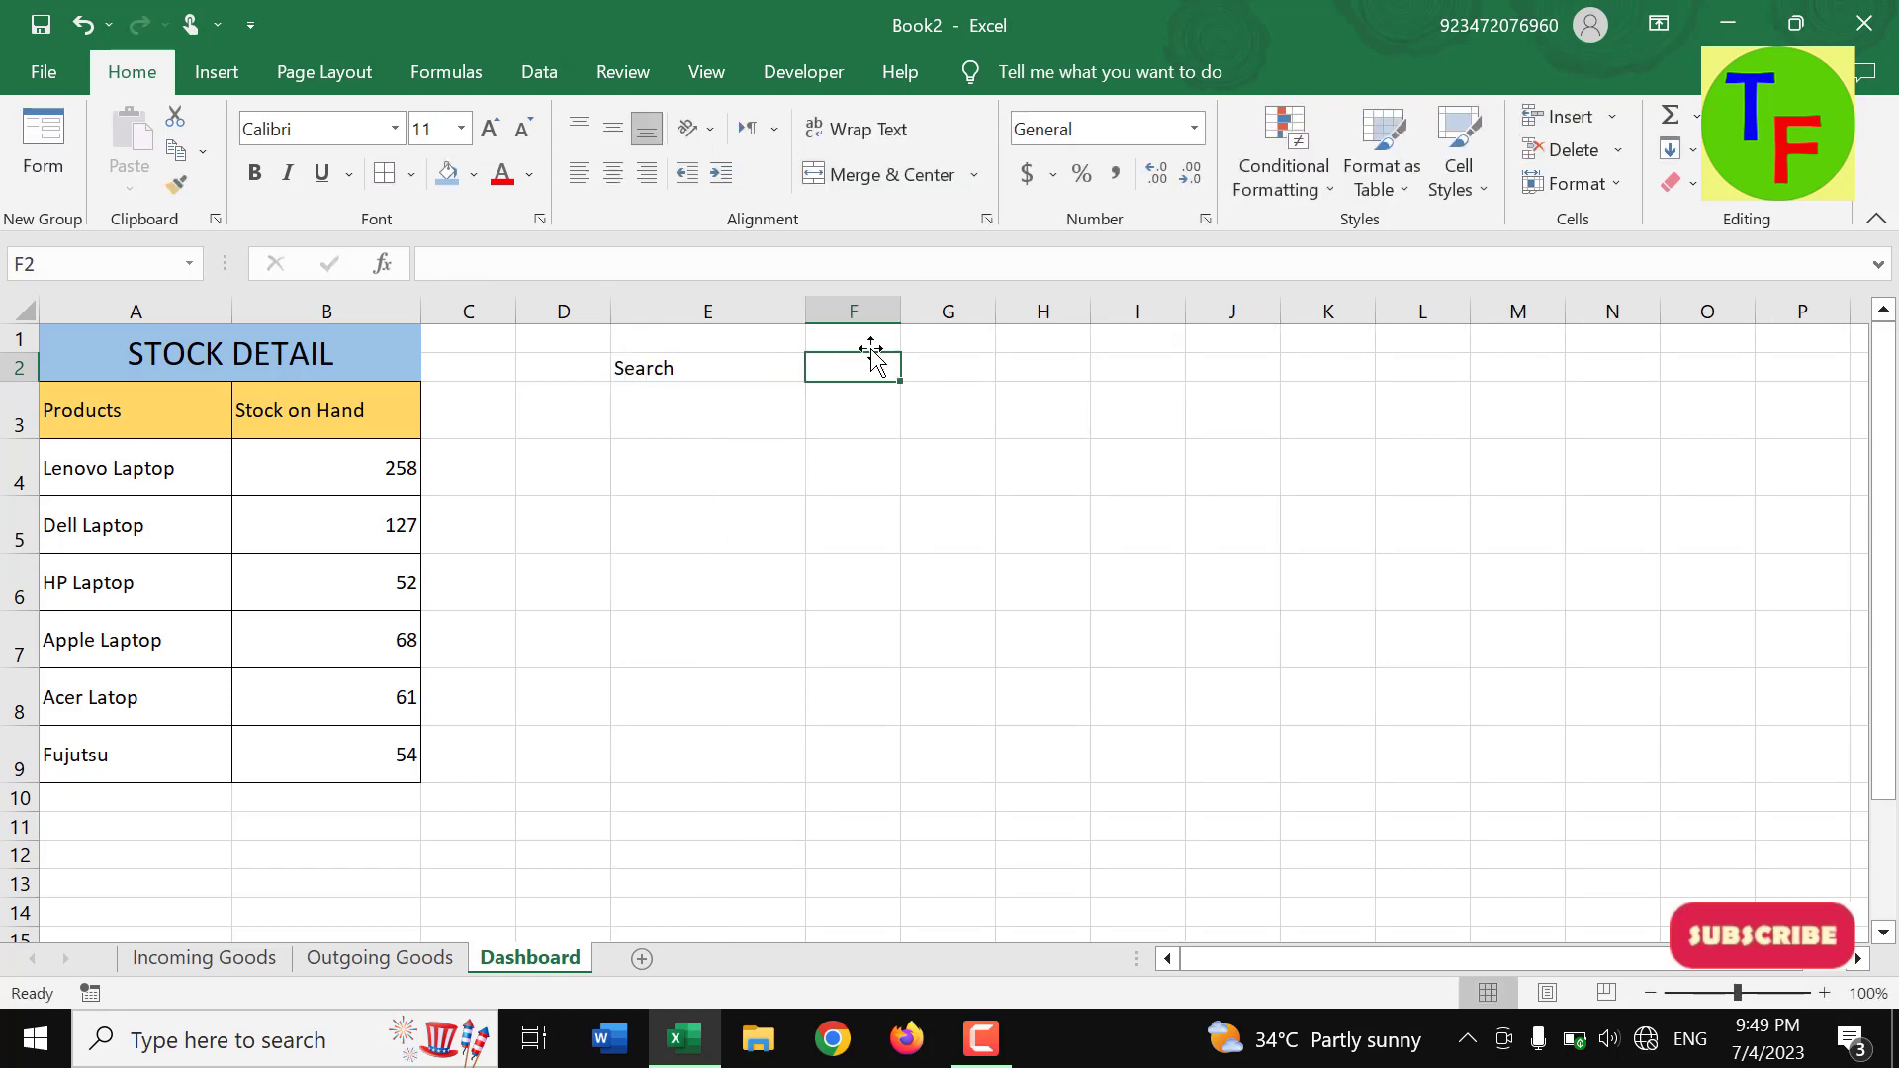
drag(905, 307, 930, 303)
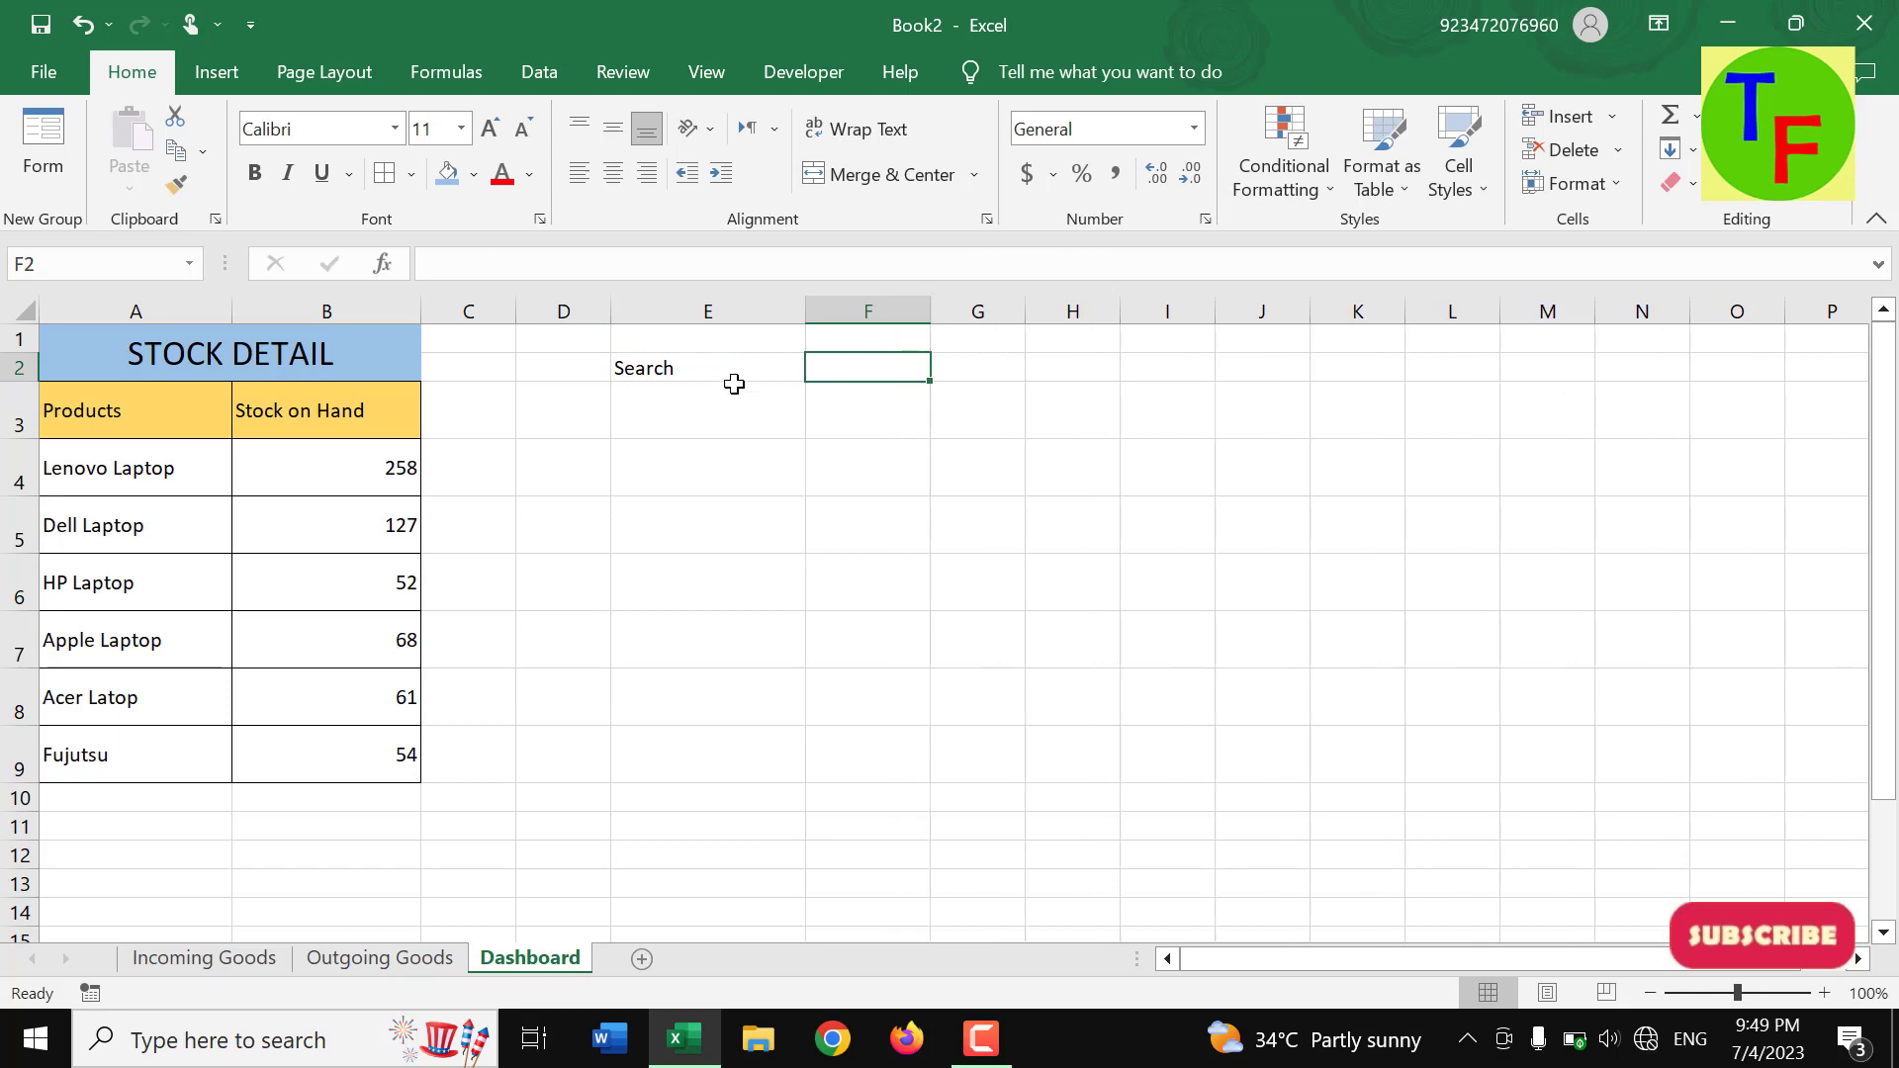
click(718, 374)
click(861, 365)
- Select A4:B9 and begin a formula-based conditional formatting rule, then cancel this attempt
click(129, 467)
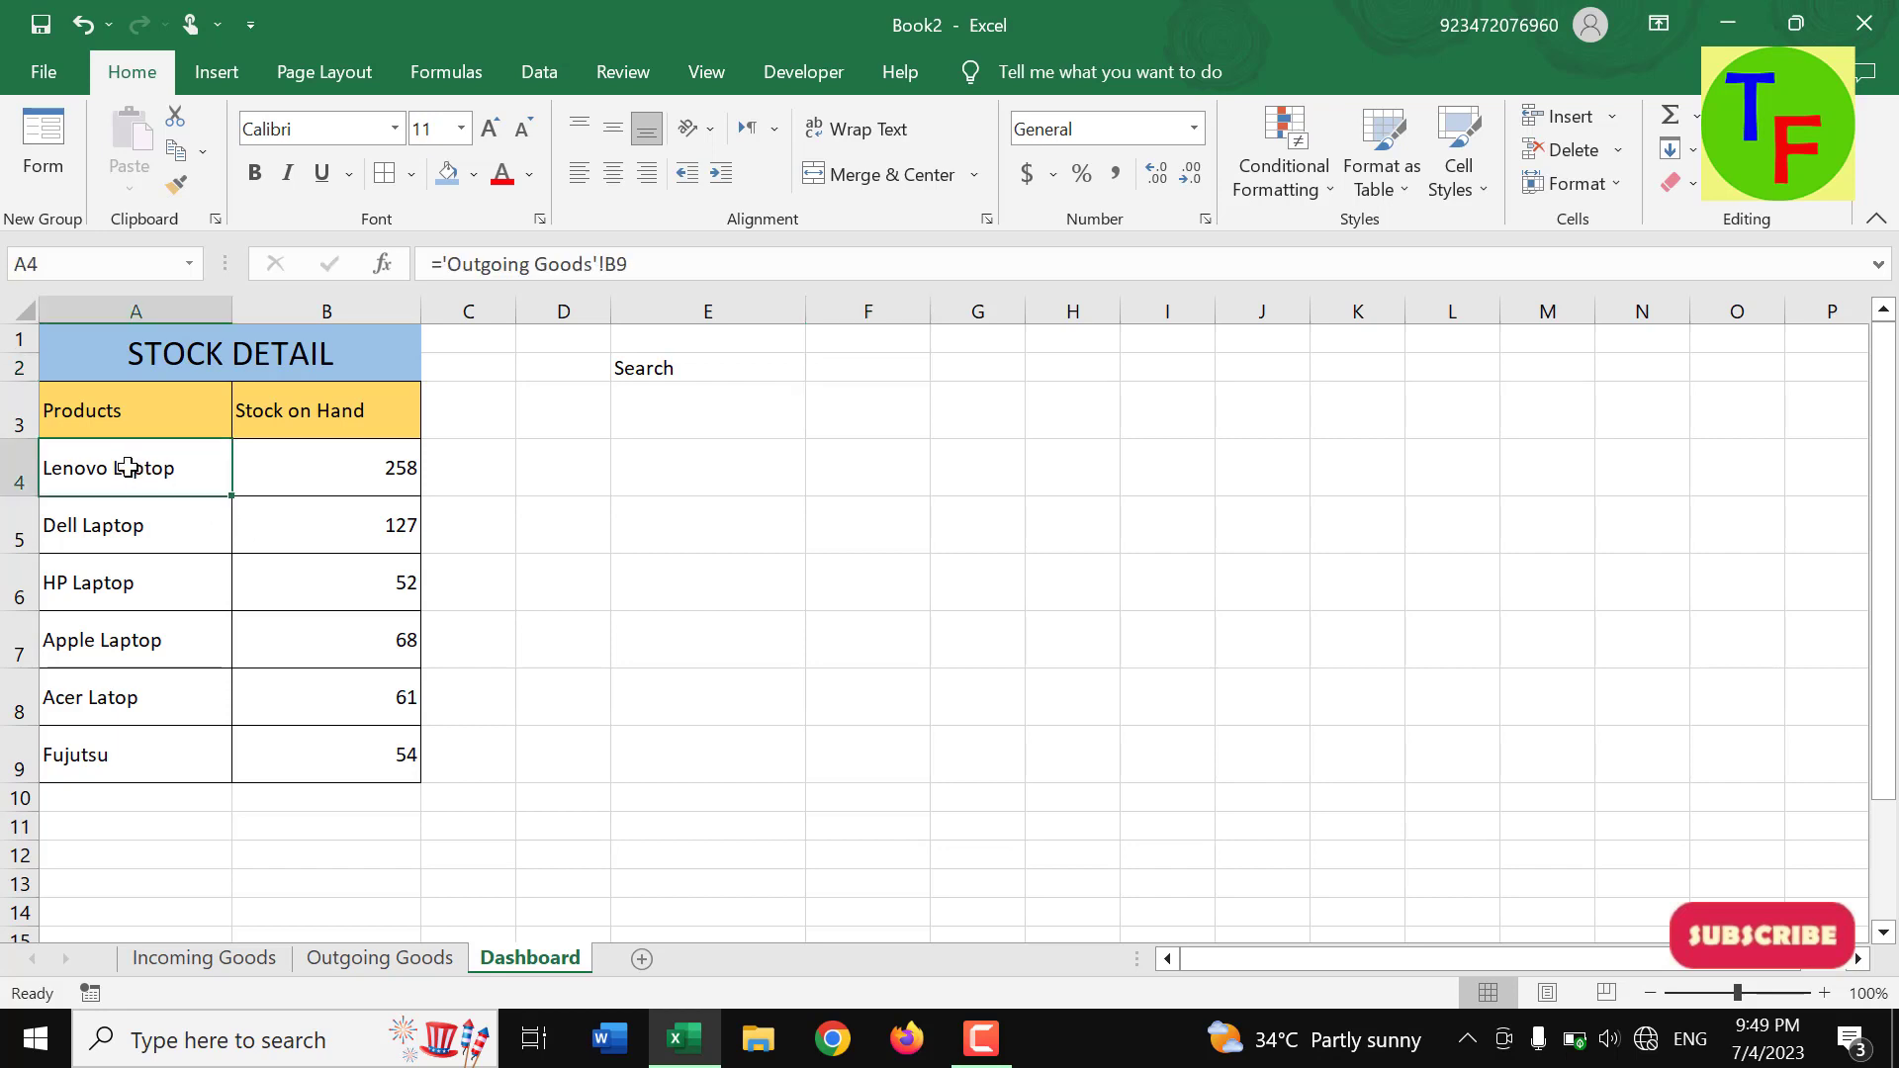
drag(129, 467, 305, 763)
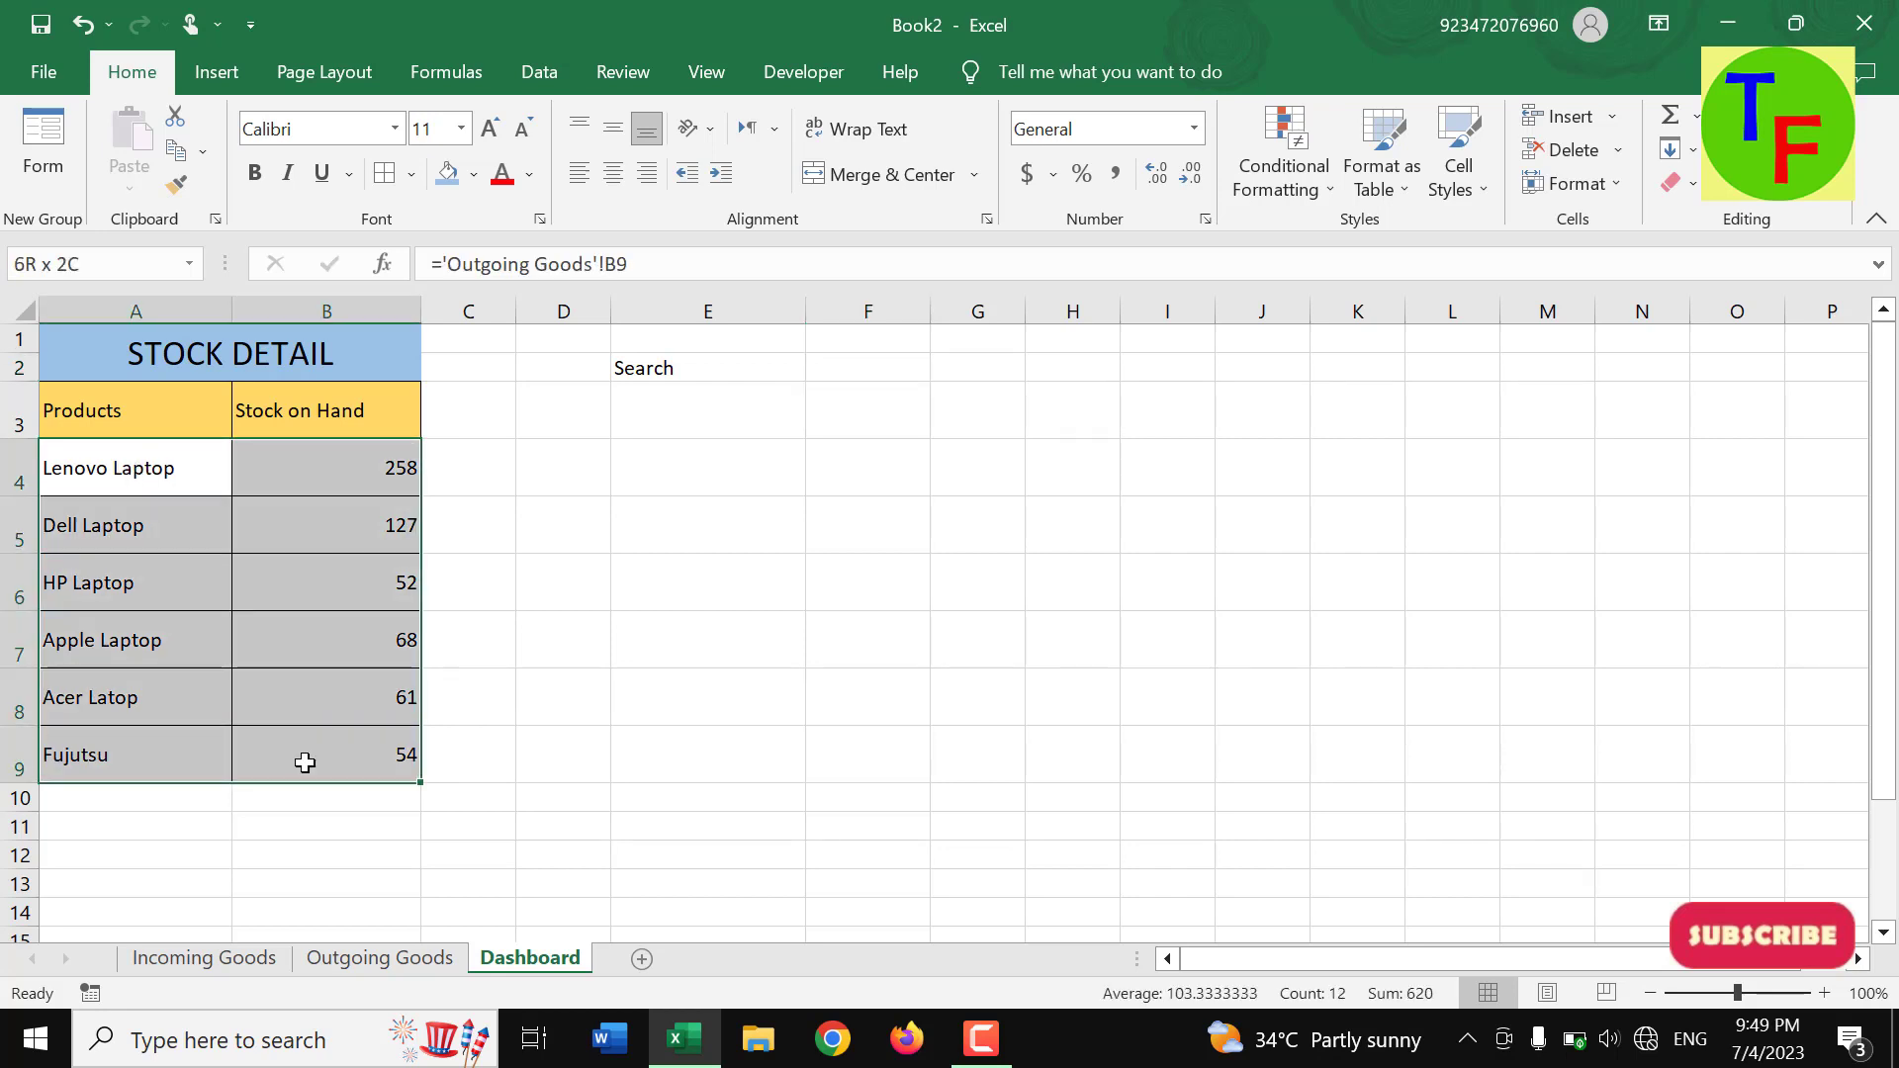
click(1288, 176)
mouse_move(1383, 241)
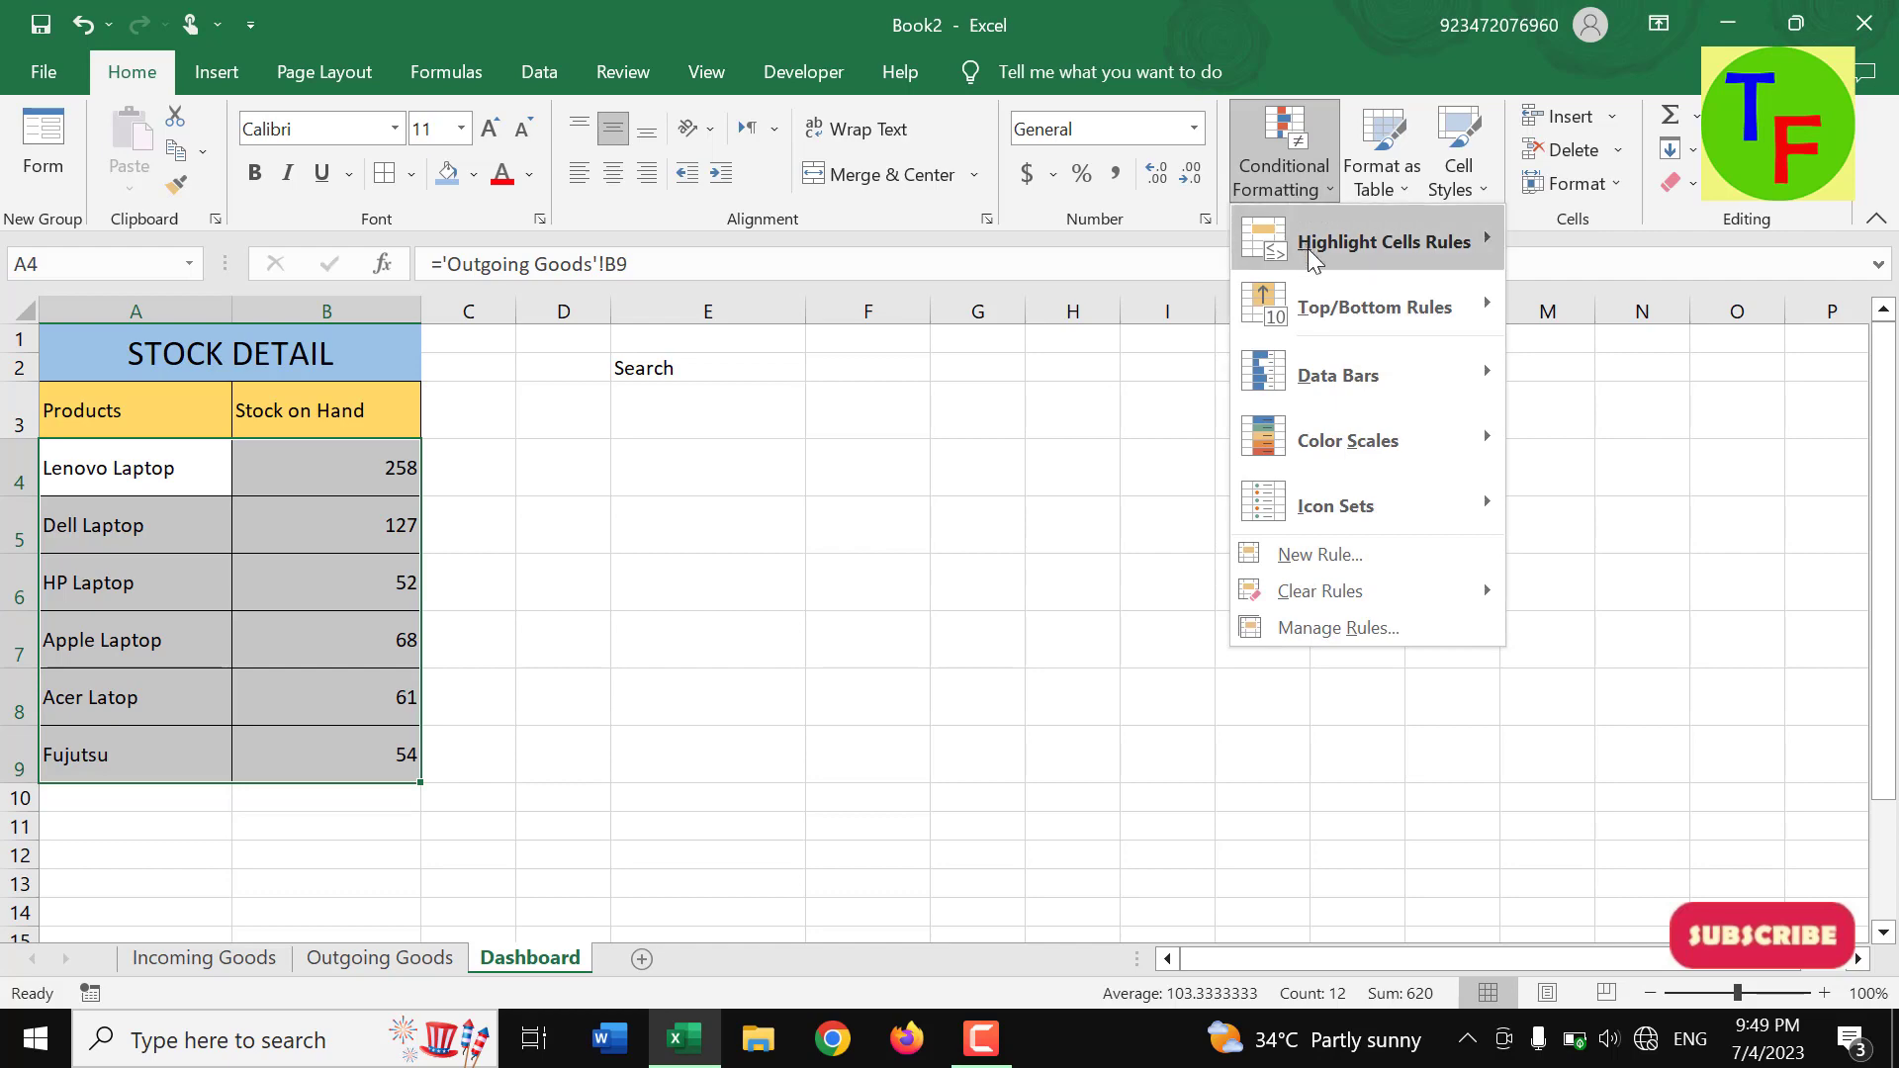
click(1363, 555)
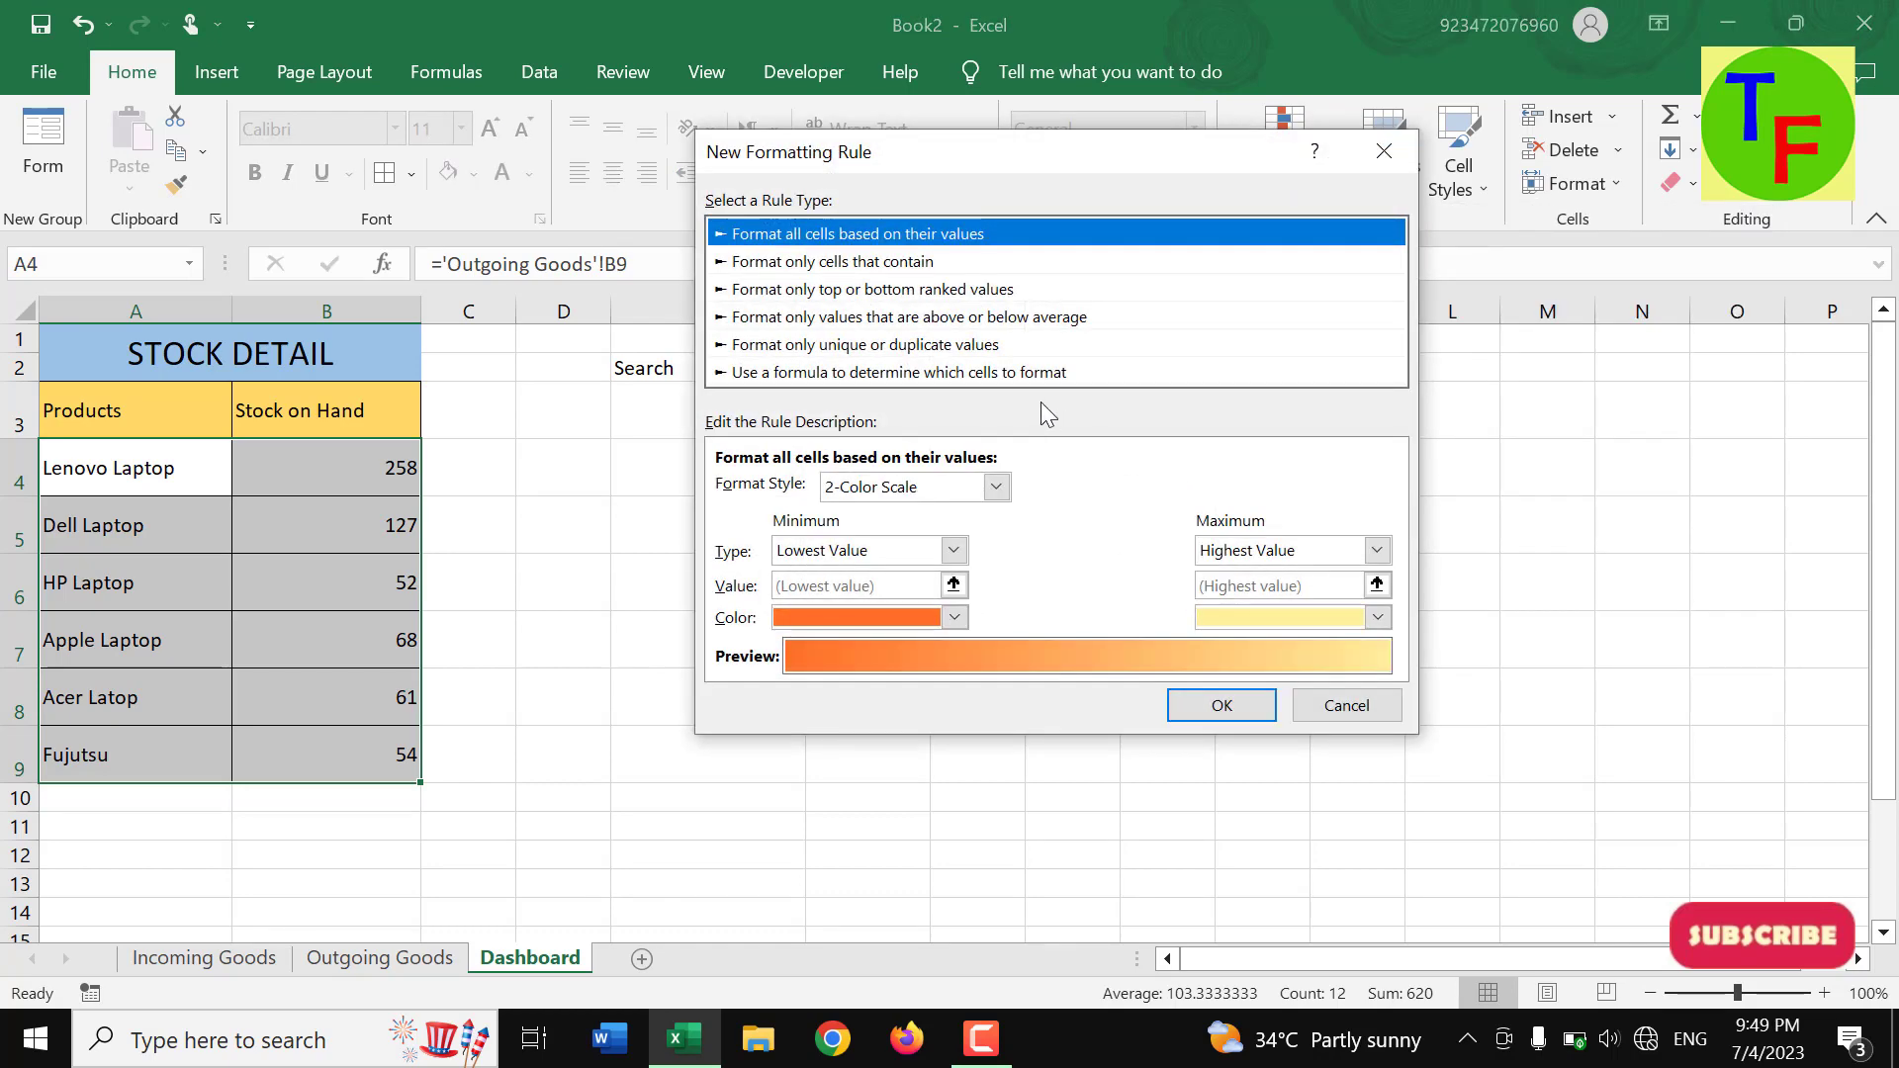
click(982, 373)
drag(934, 158, 930, 476)
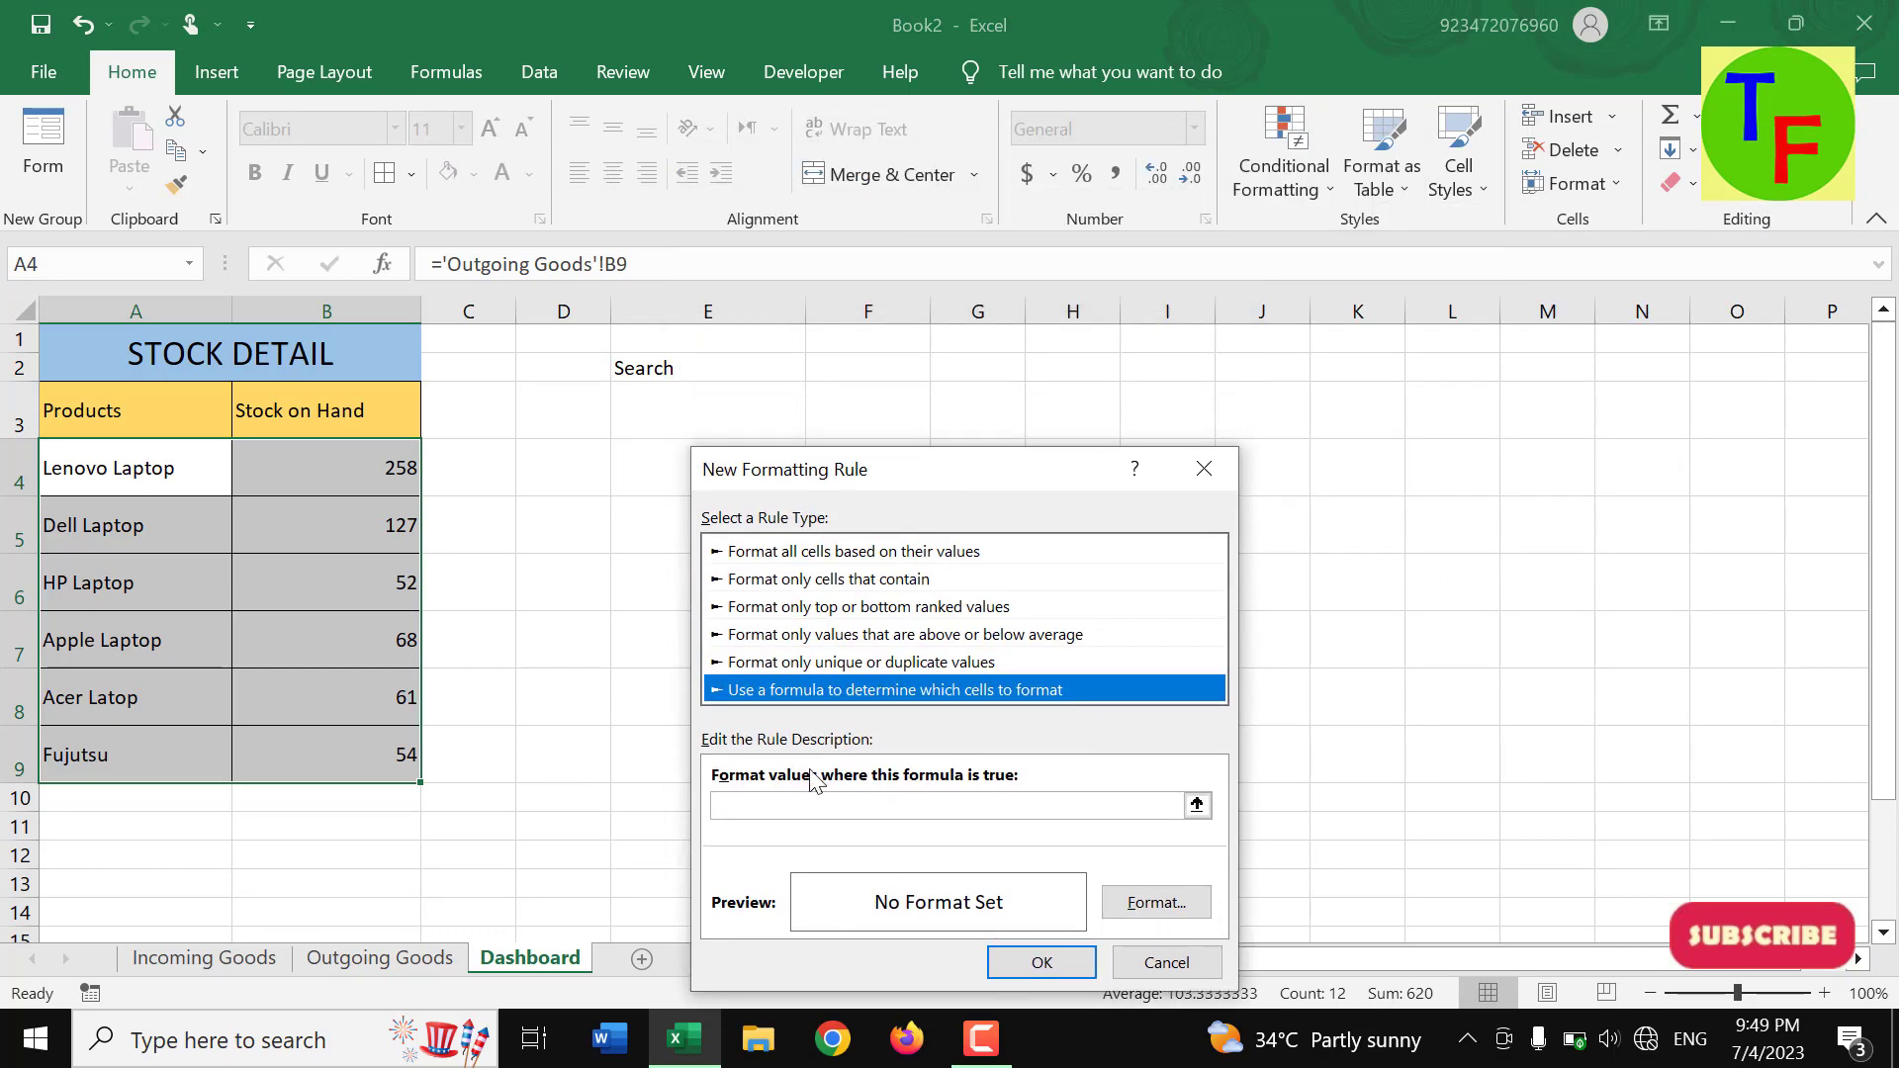
click(782, 808)
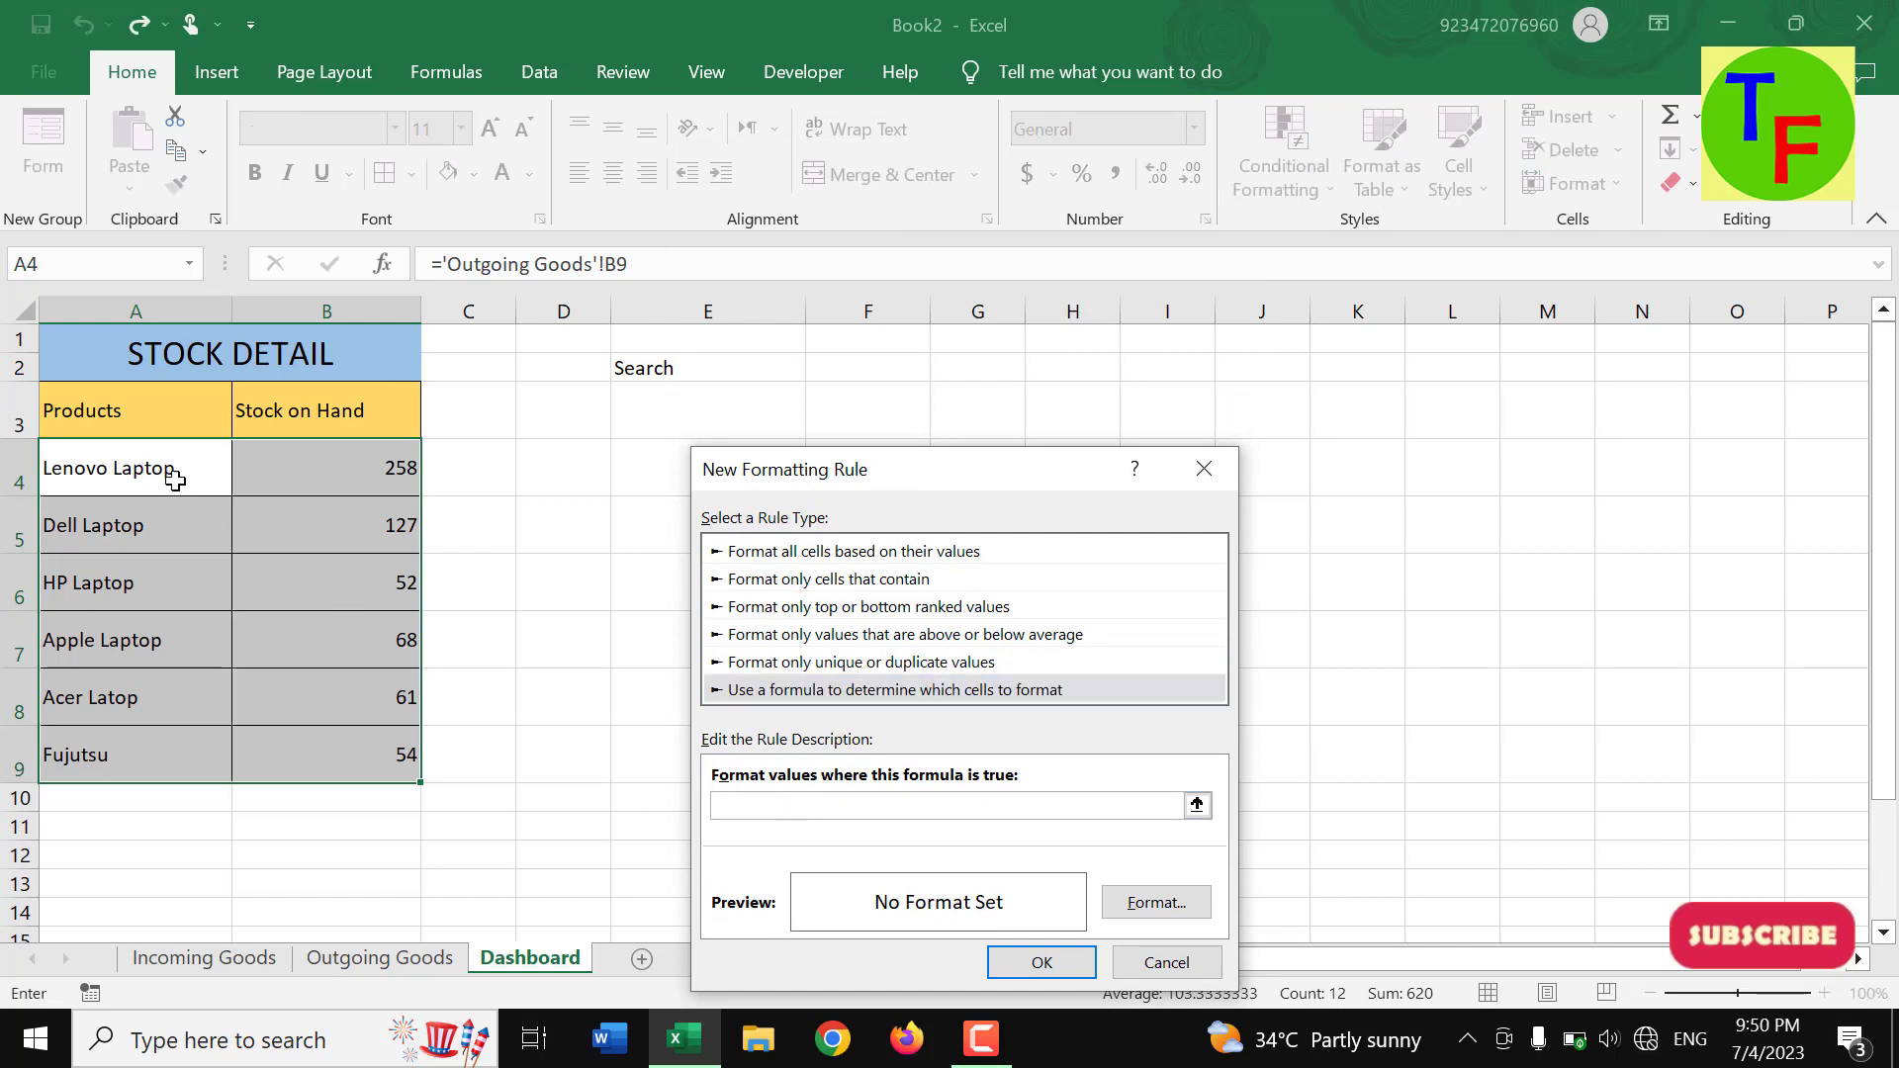
drag(178, 484, 350, 768)
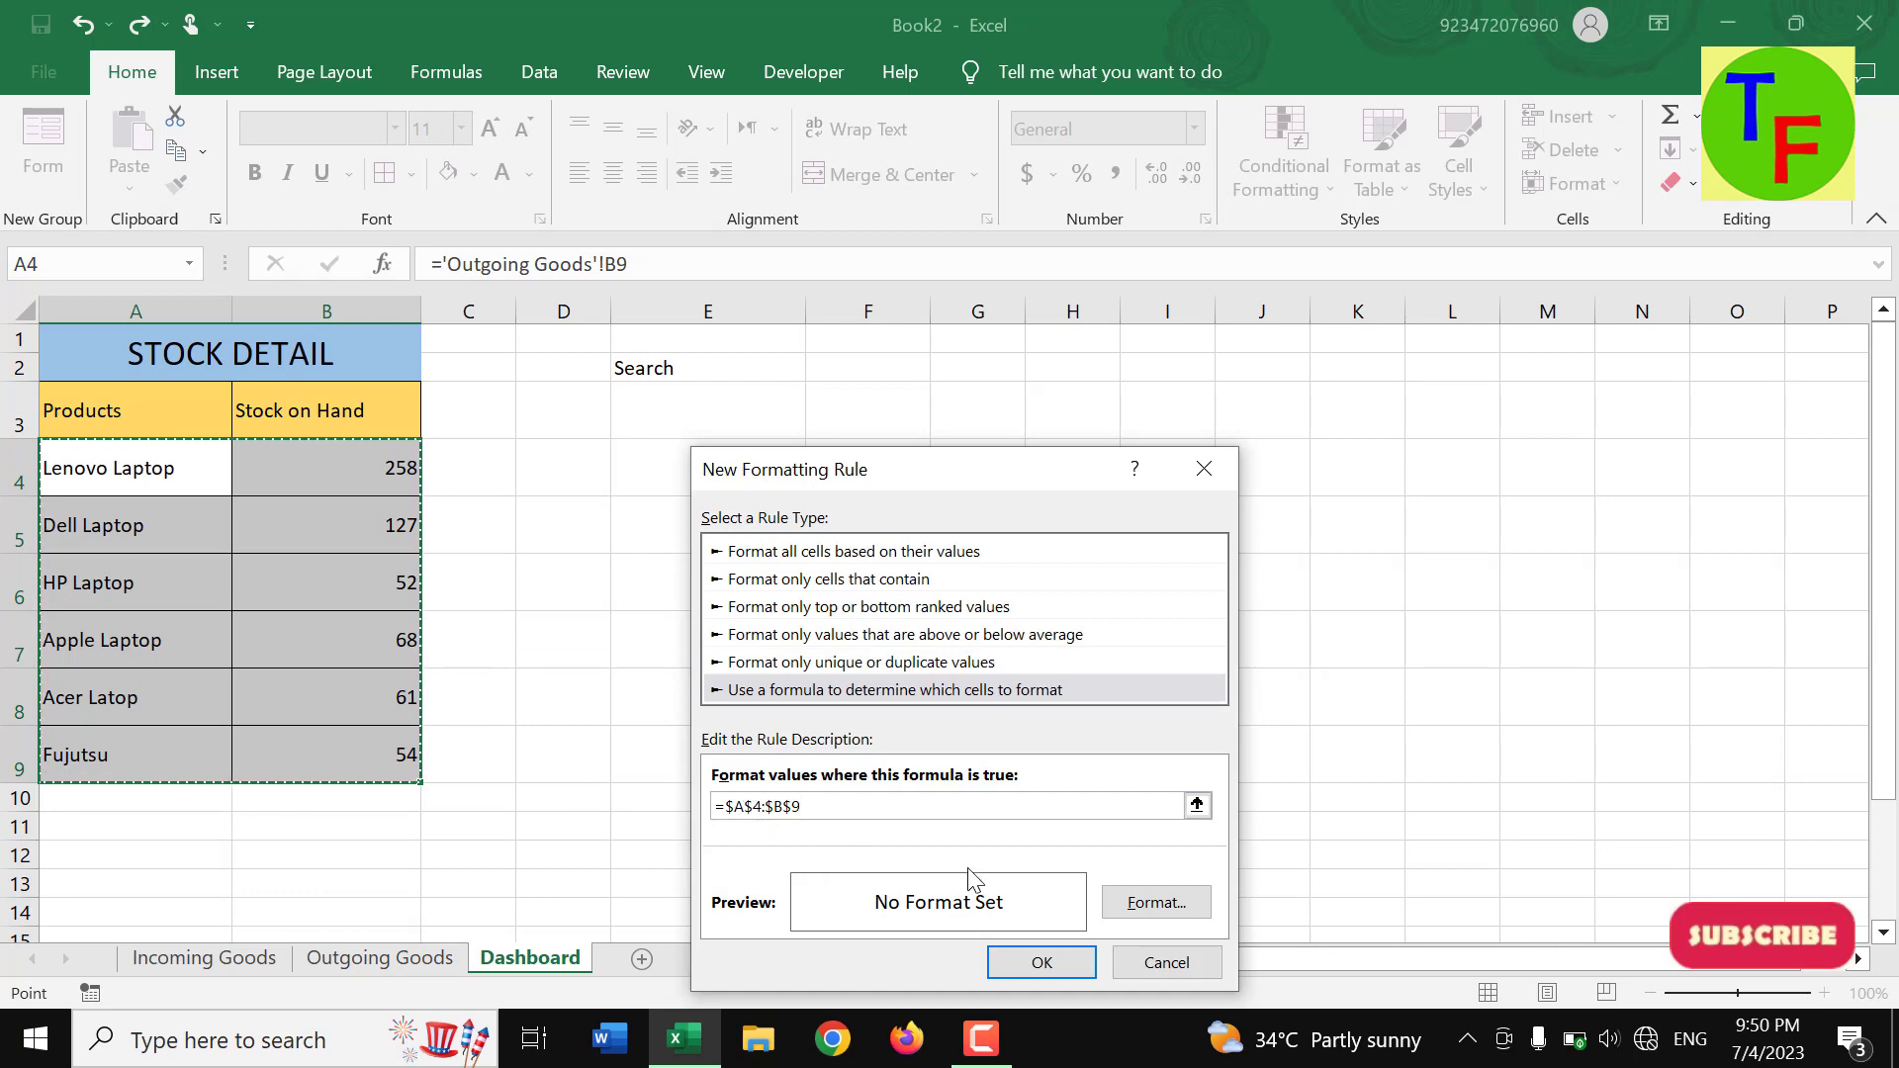
key(Return)
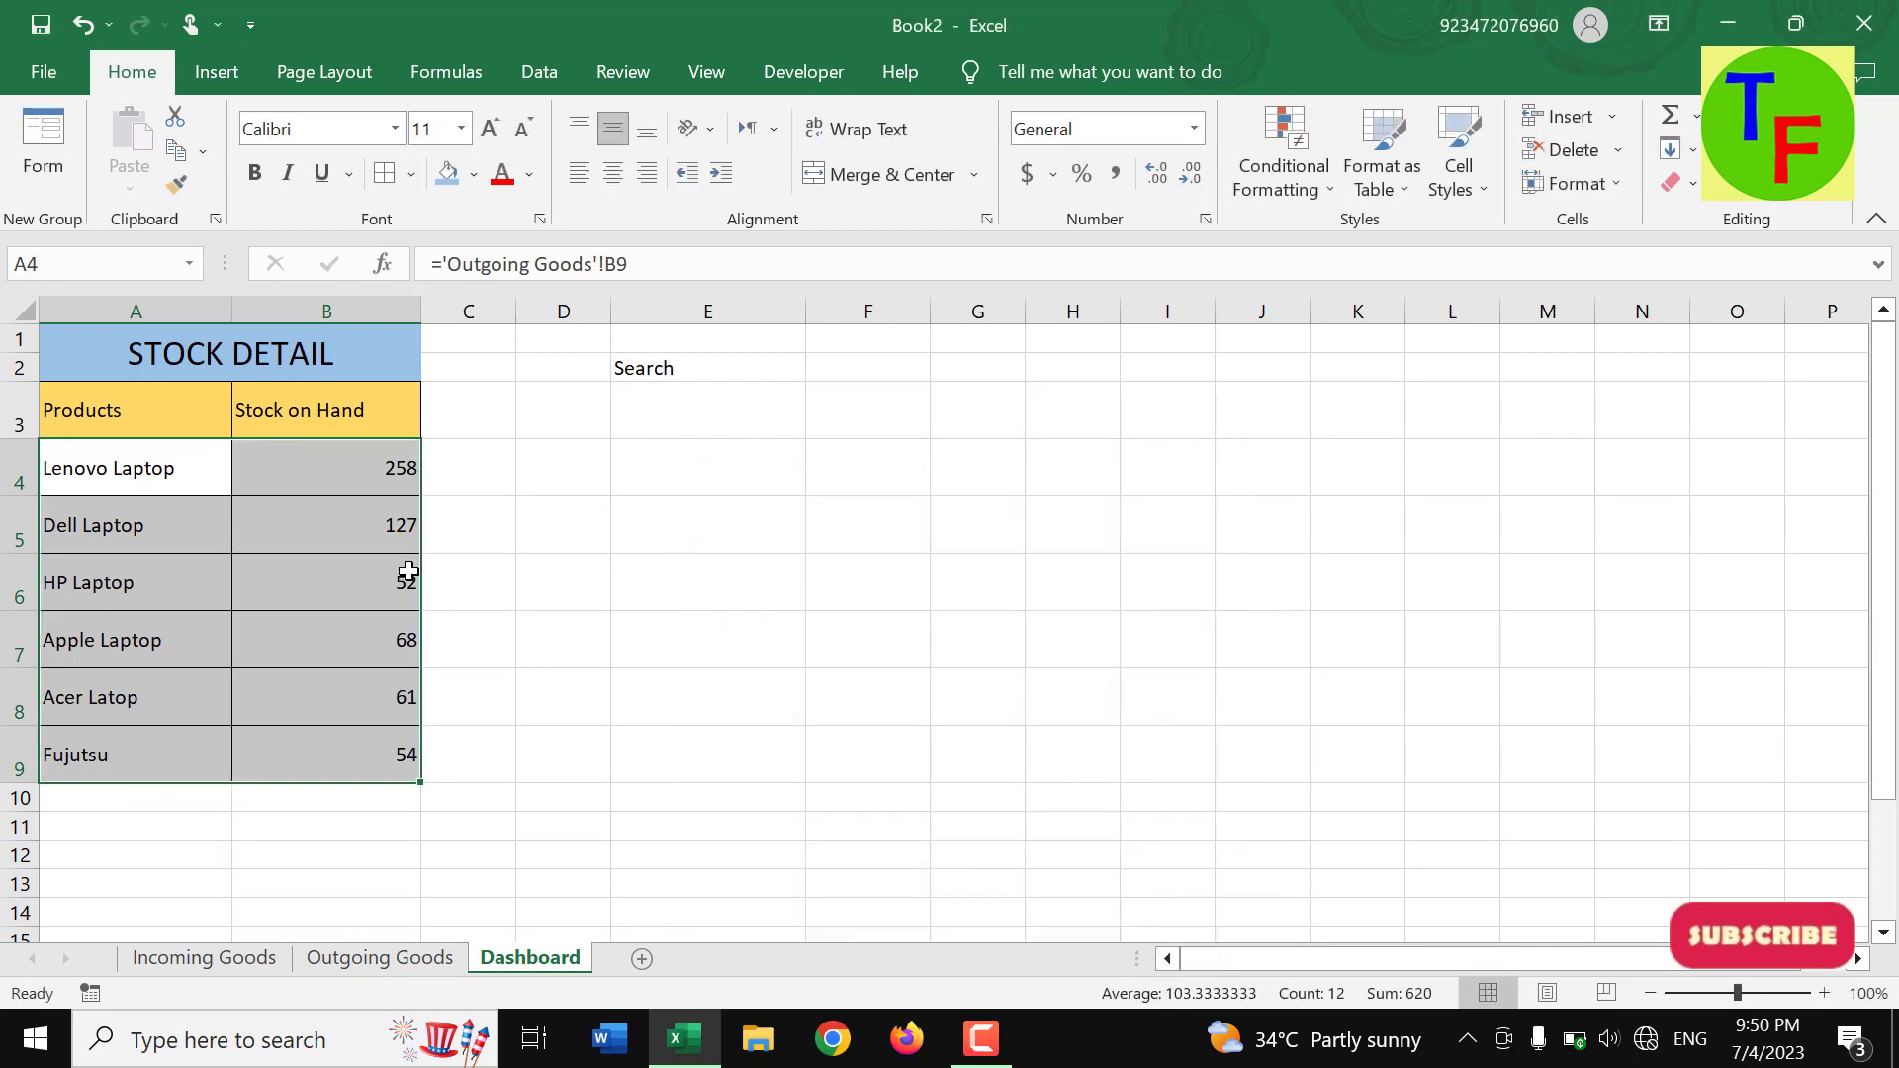
- Start a new formula rule on A4:B9 with the formula =$A4=$F$2
click(1322, 176)
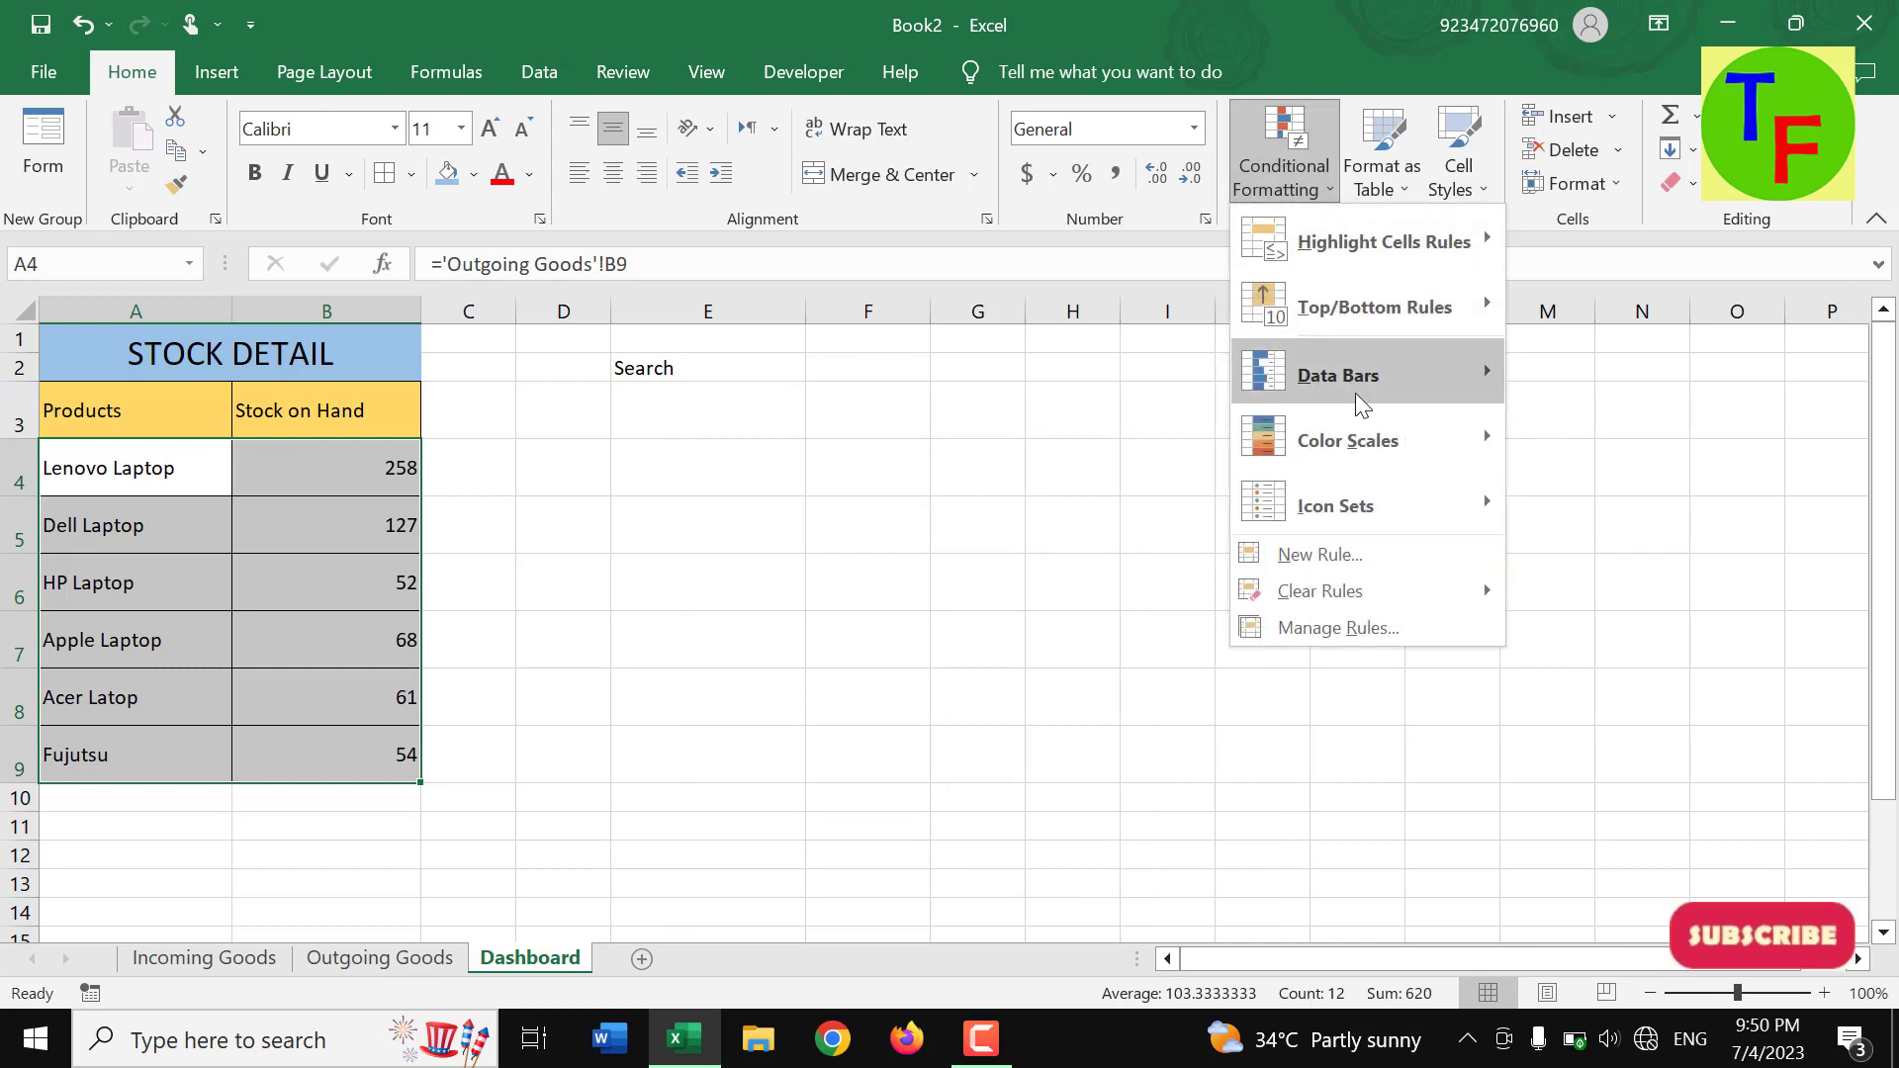
click(1340, 562)
click(704, 635)
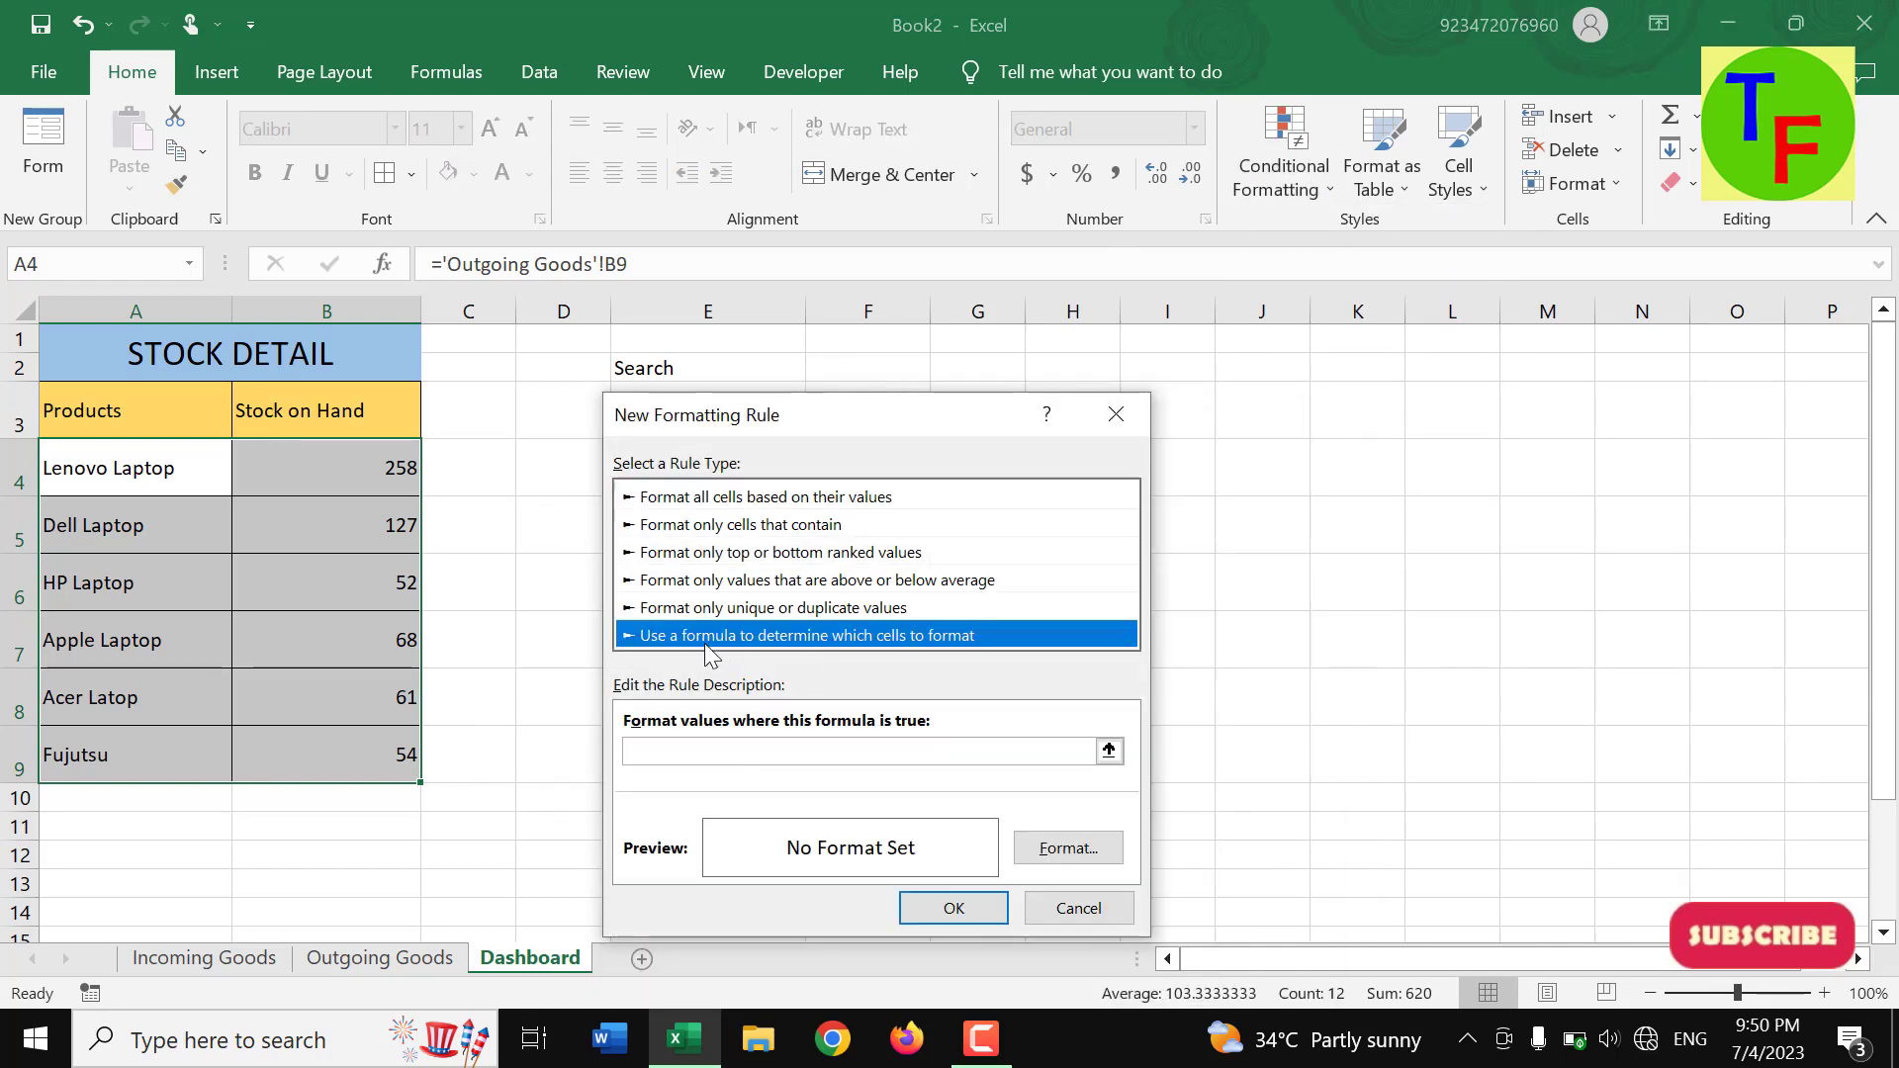
click(672, 747)
click(158, 478)
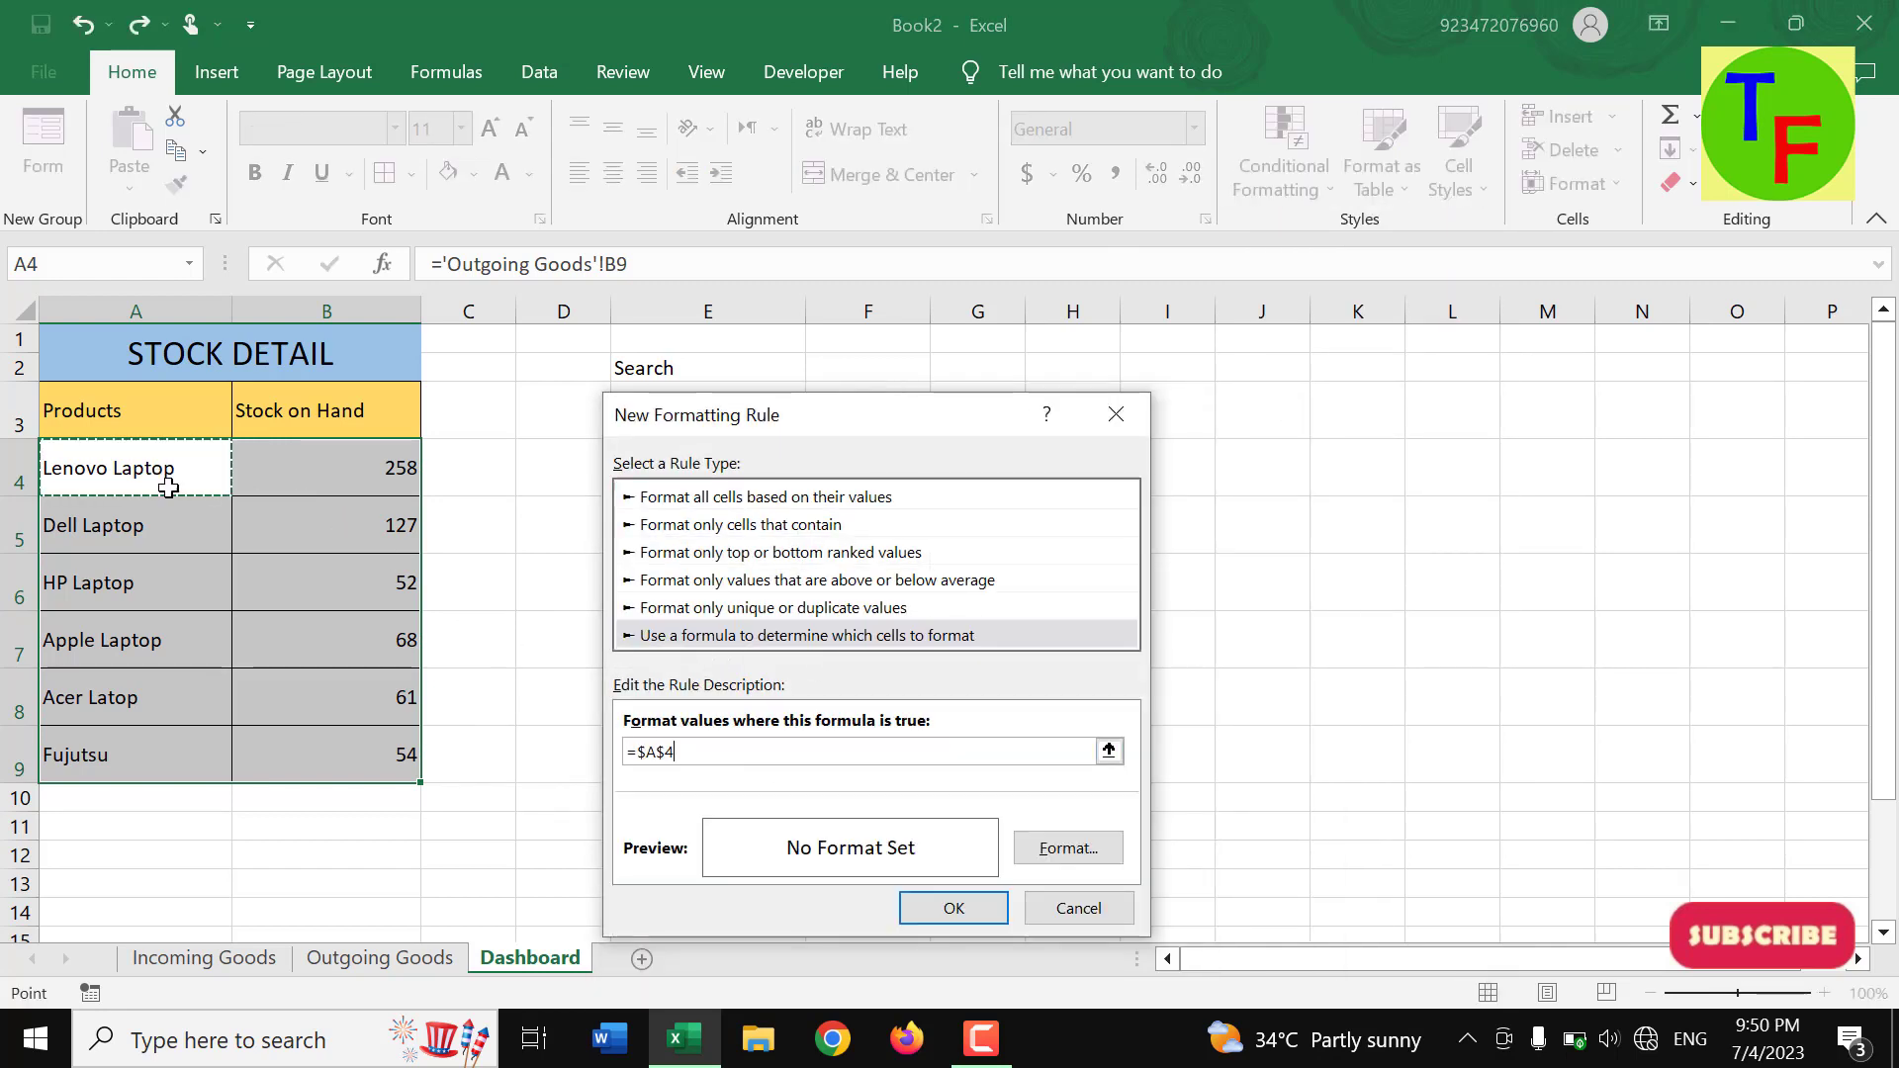
drag(922, 428, 967, 458)
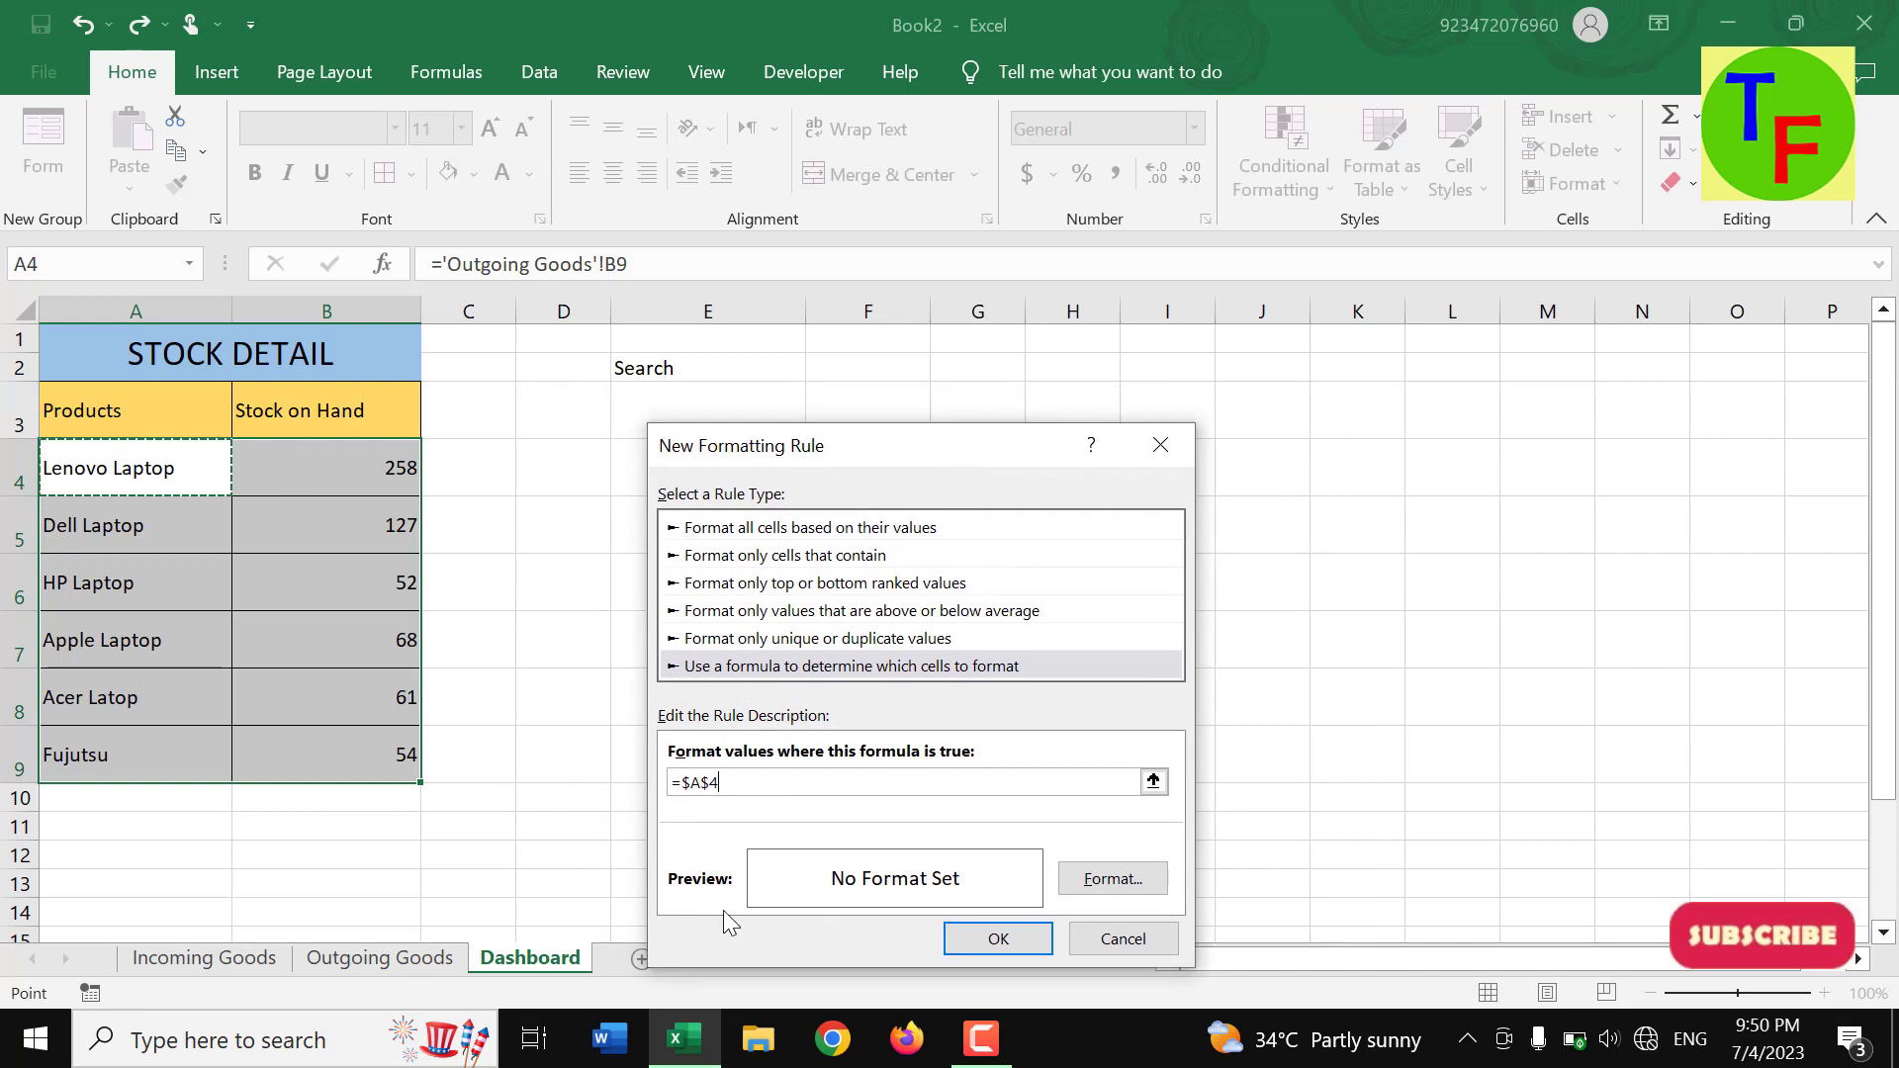
click(708, 781)
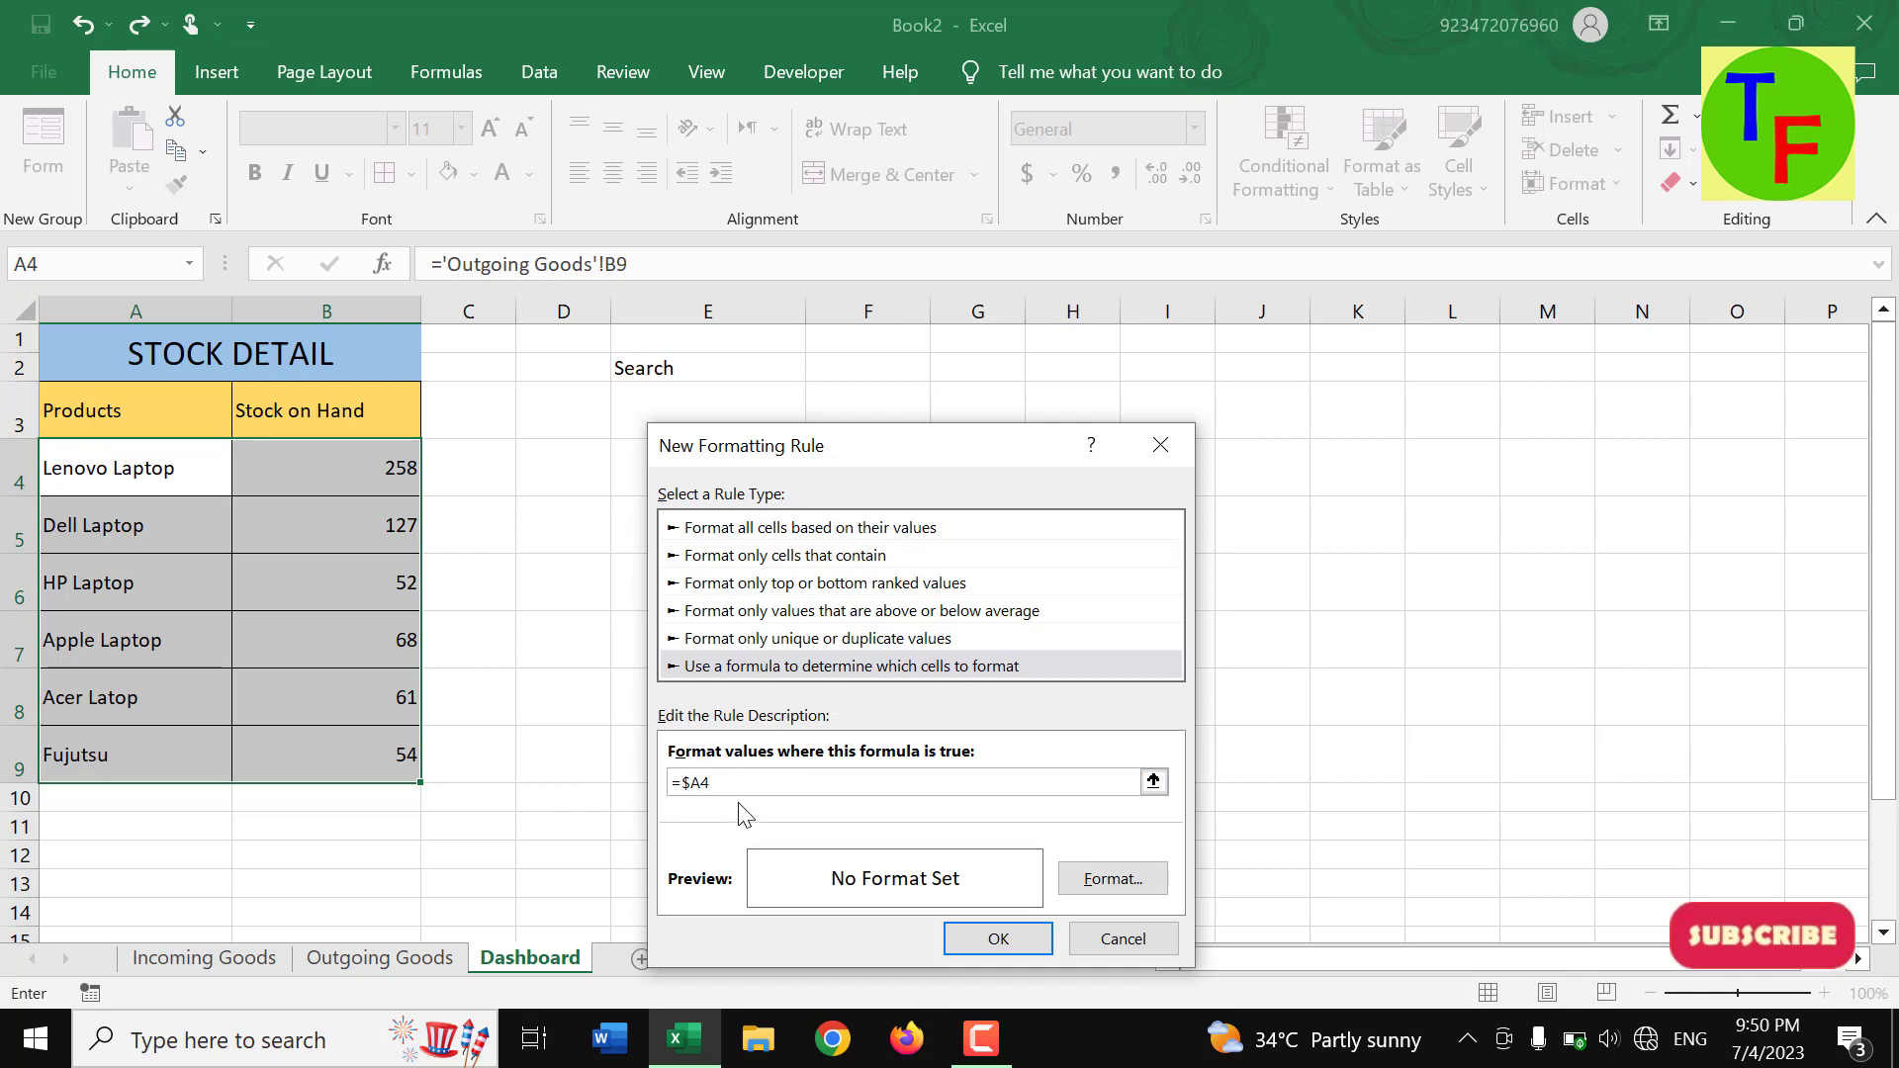
text( =)
click(876, 377)
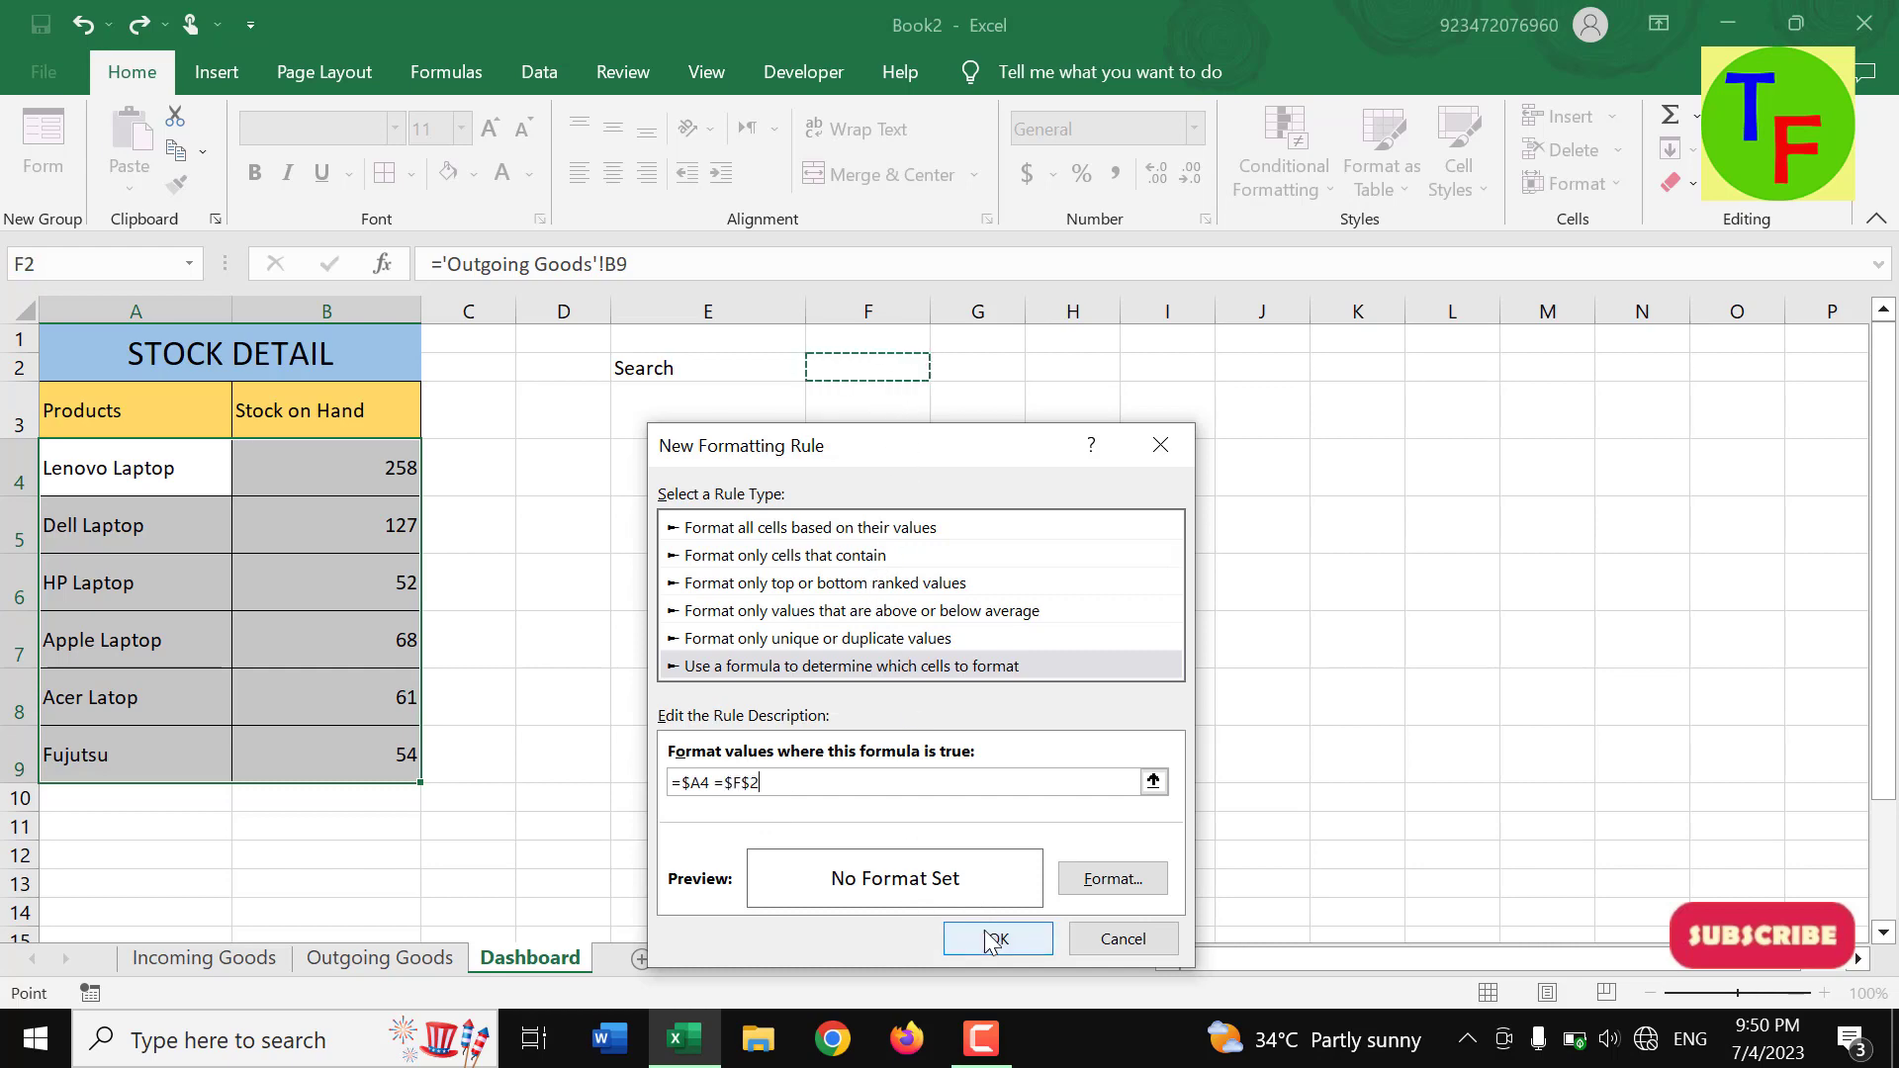
- Give the rule a red fill and apply it to the stock rows
click(1110, 877)
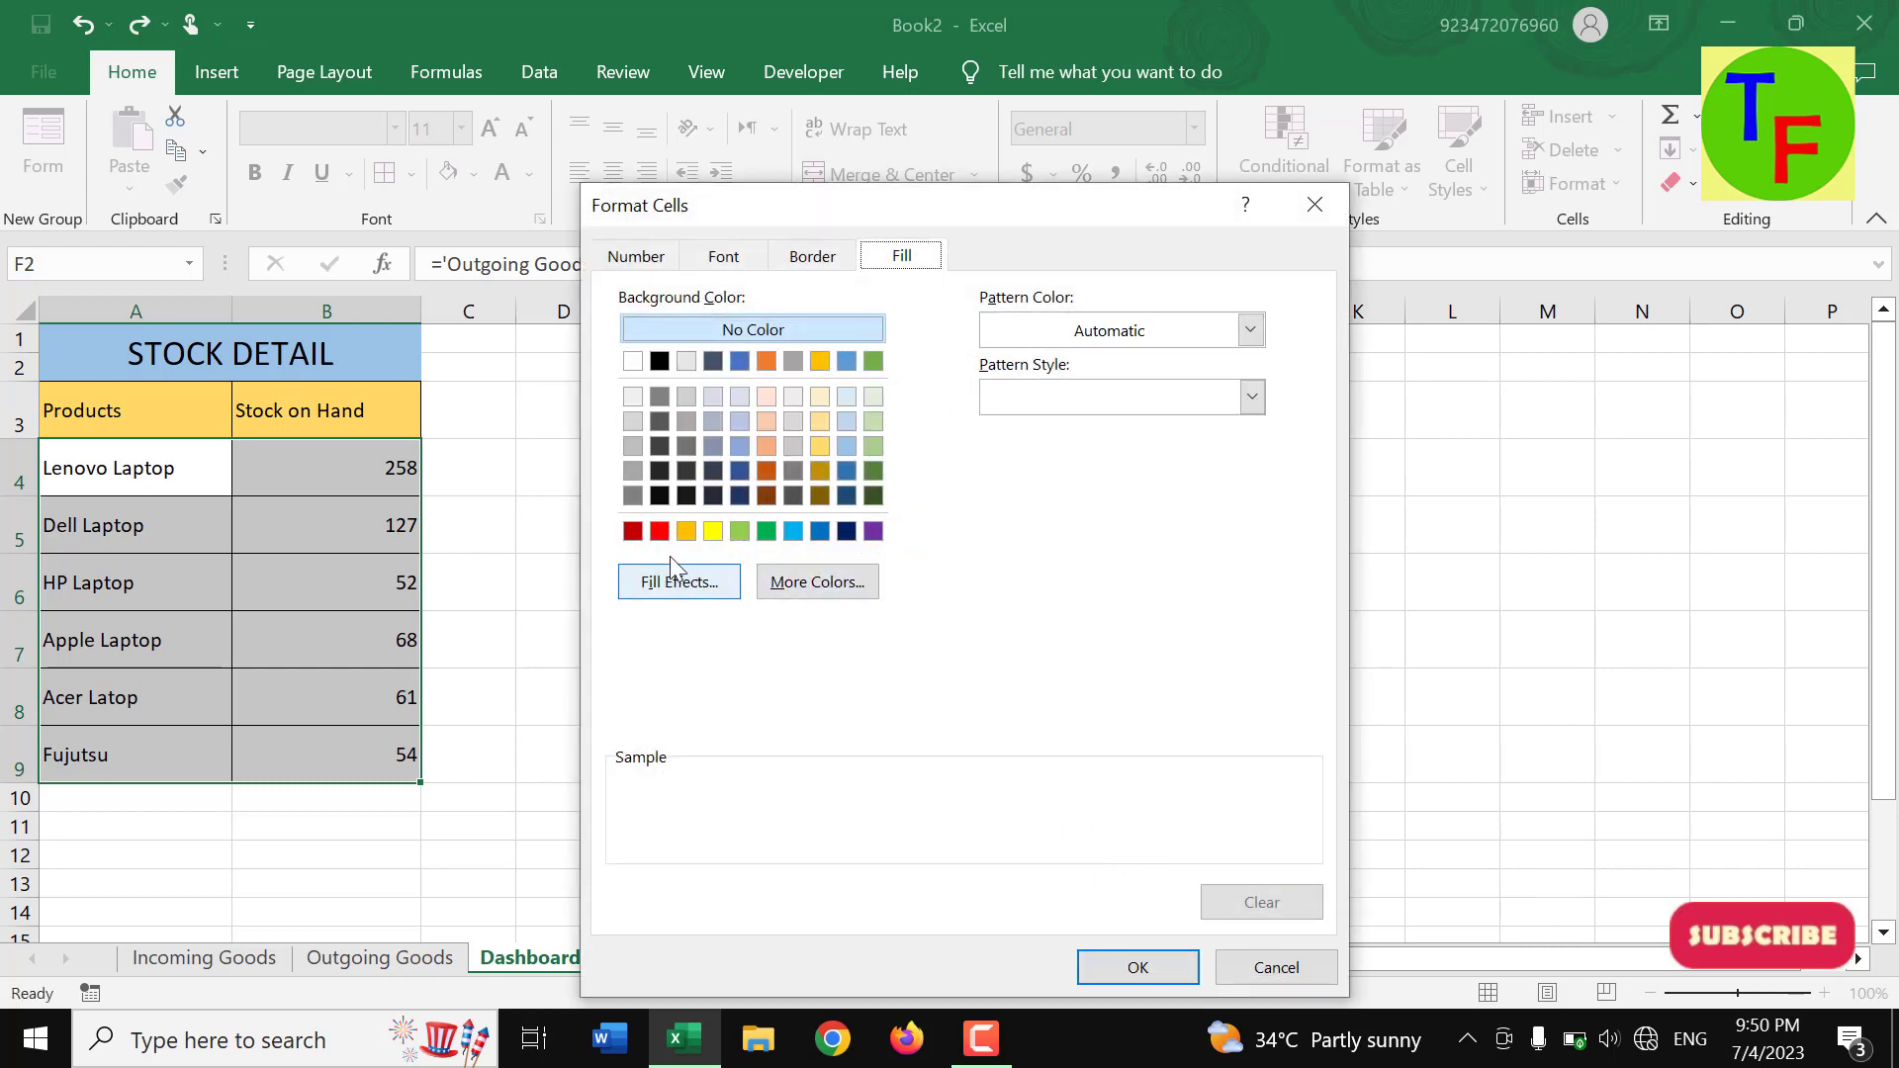
click(766, 531)
click(659, 531)
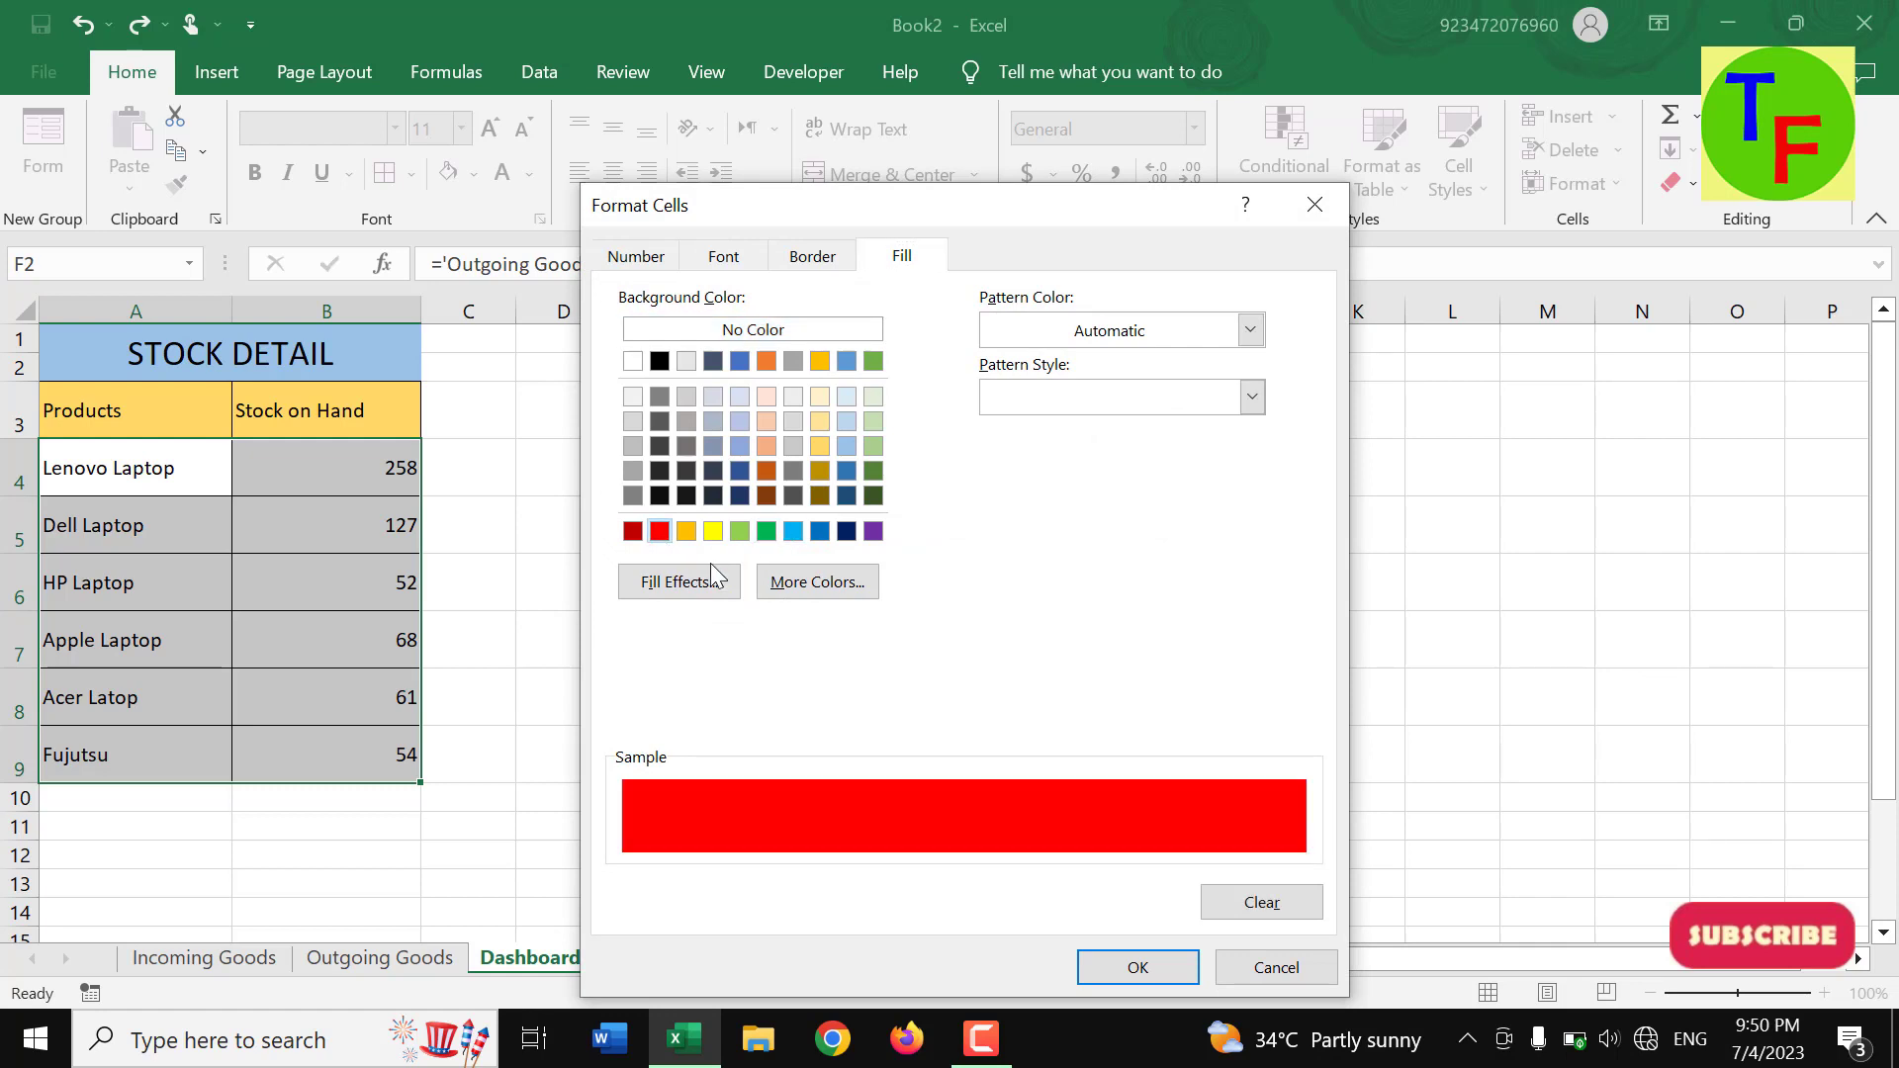
click(1137, 968)
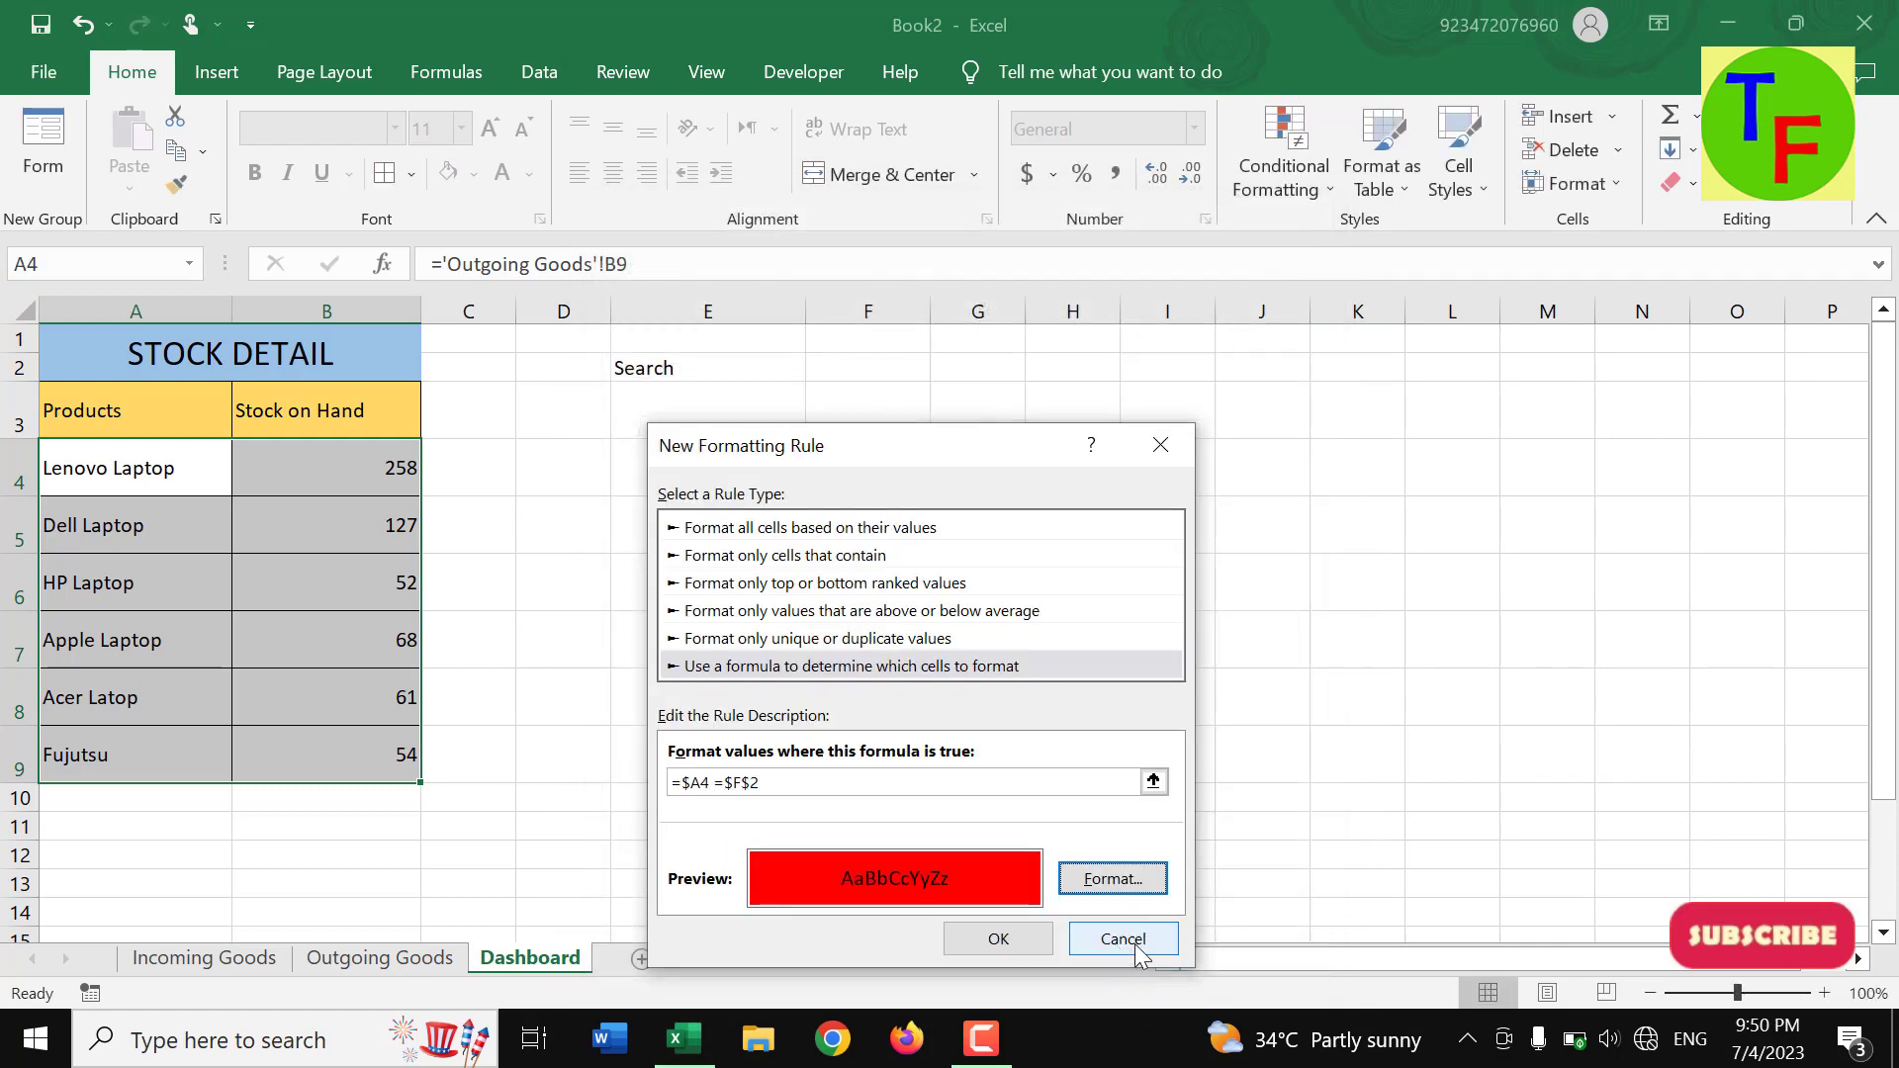
click(998, 938)
drag(656, 376, 890, 369)
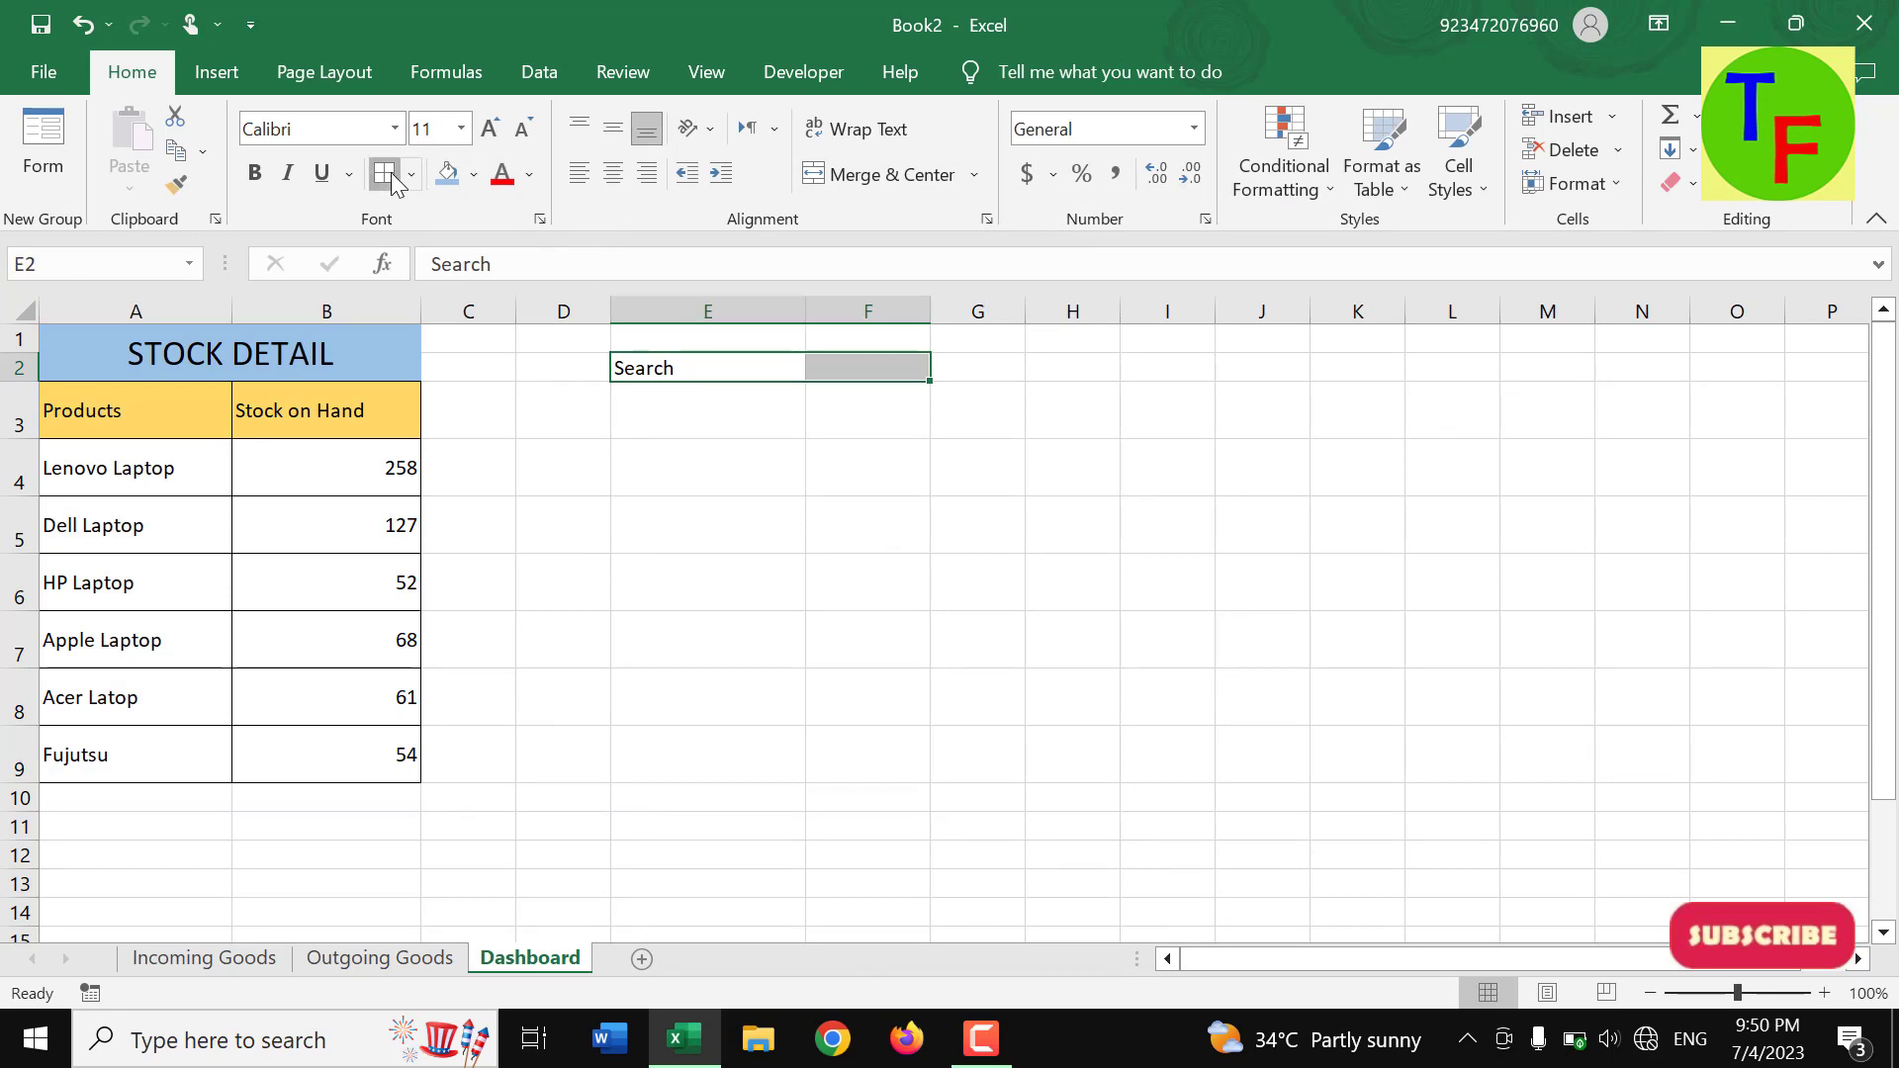
- Shade E2:F2 light blue and search for Hp Laptop in F2
click(447, 174)
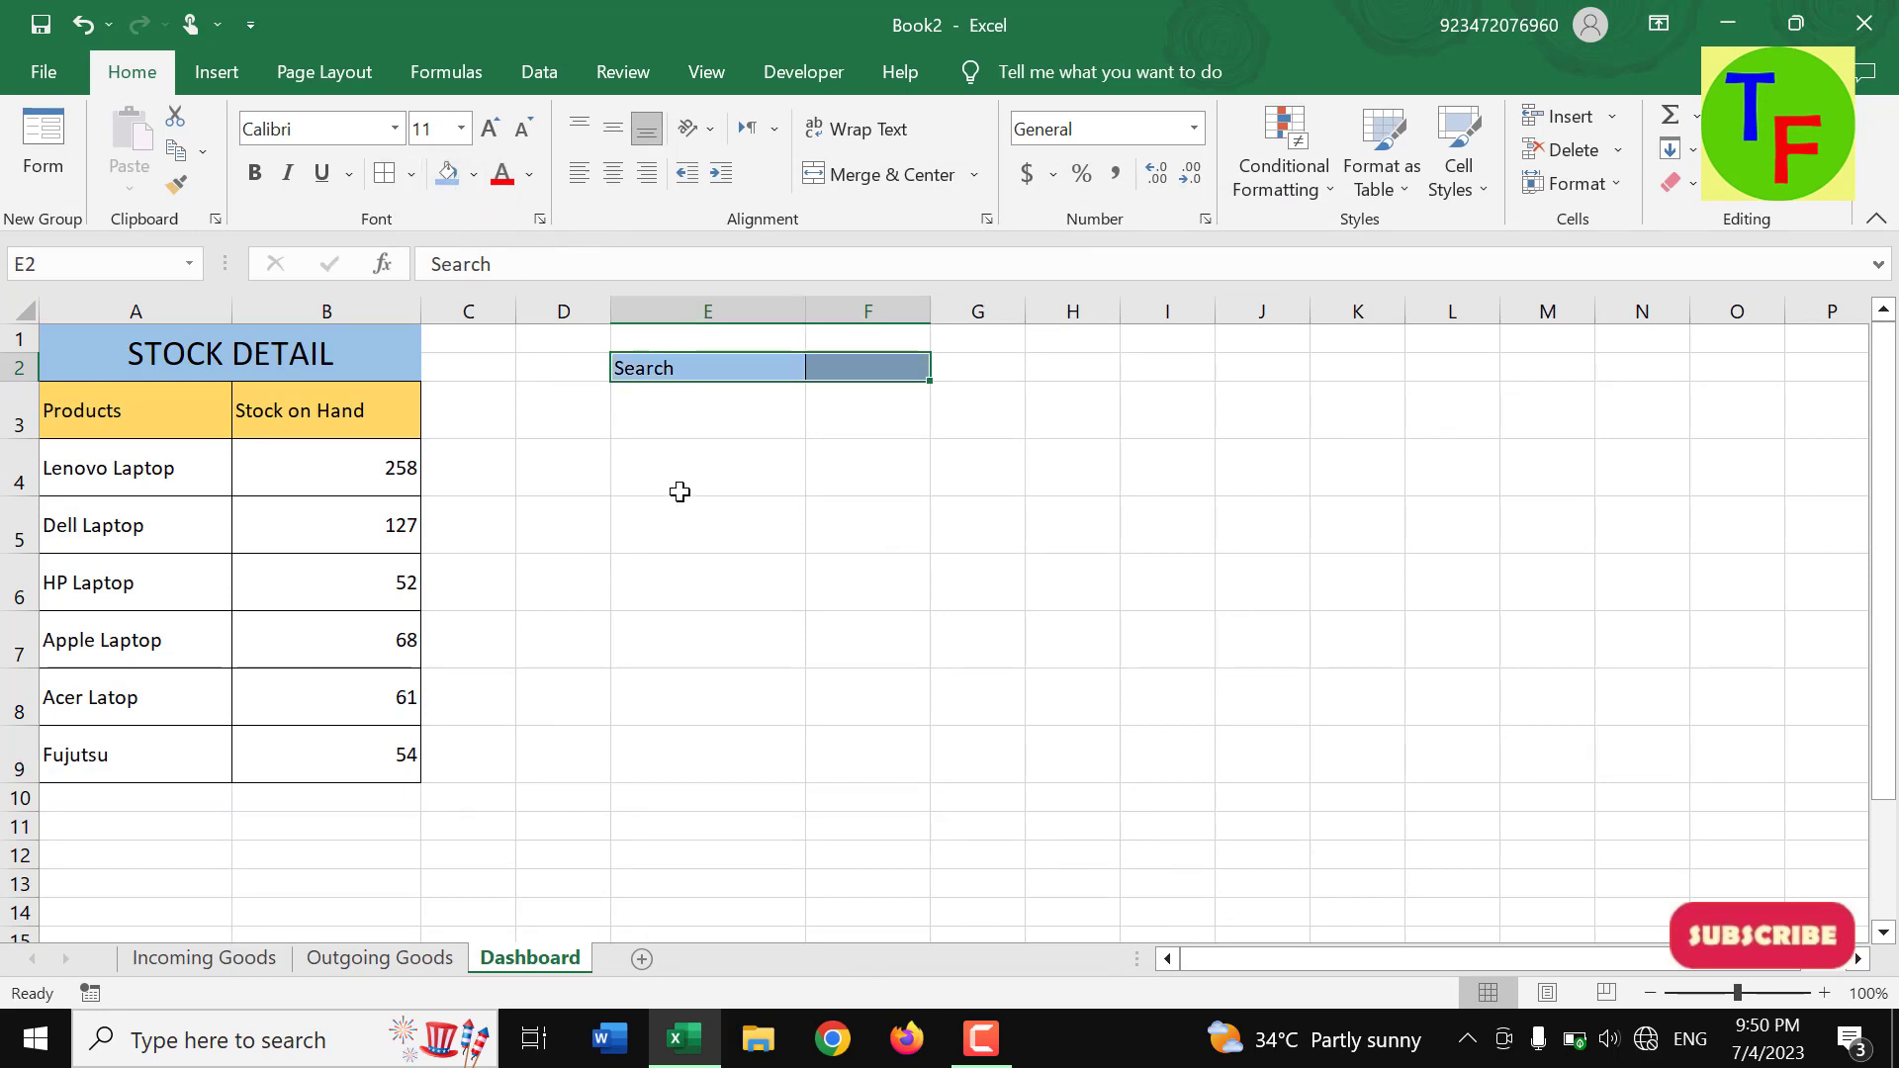
click(678, 492)
click(908, 358)
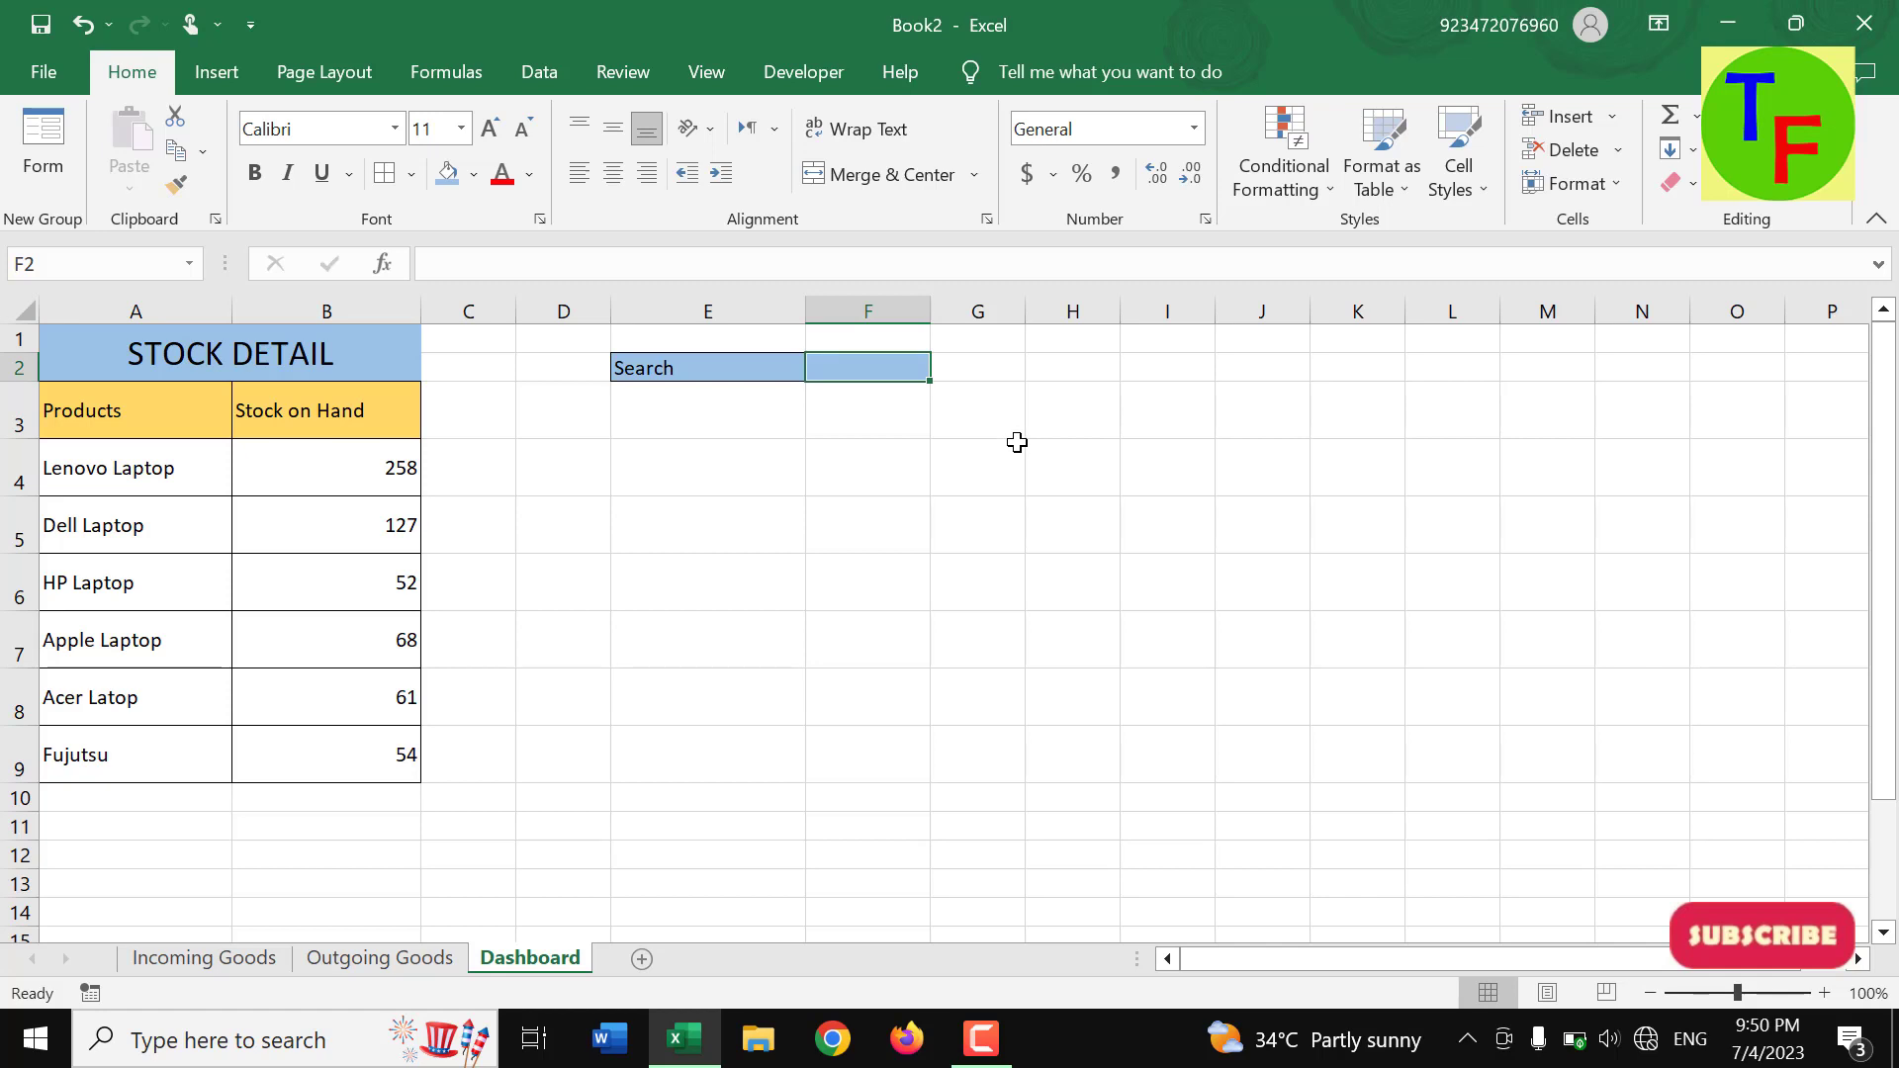
text(Hp La)
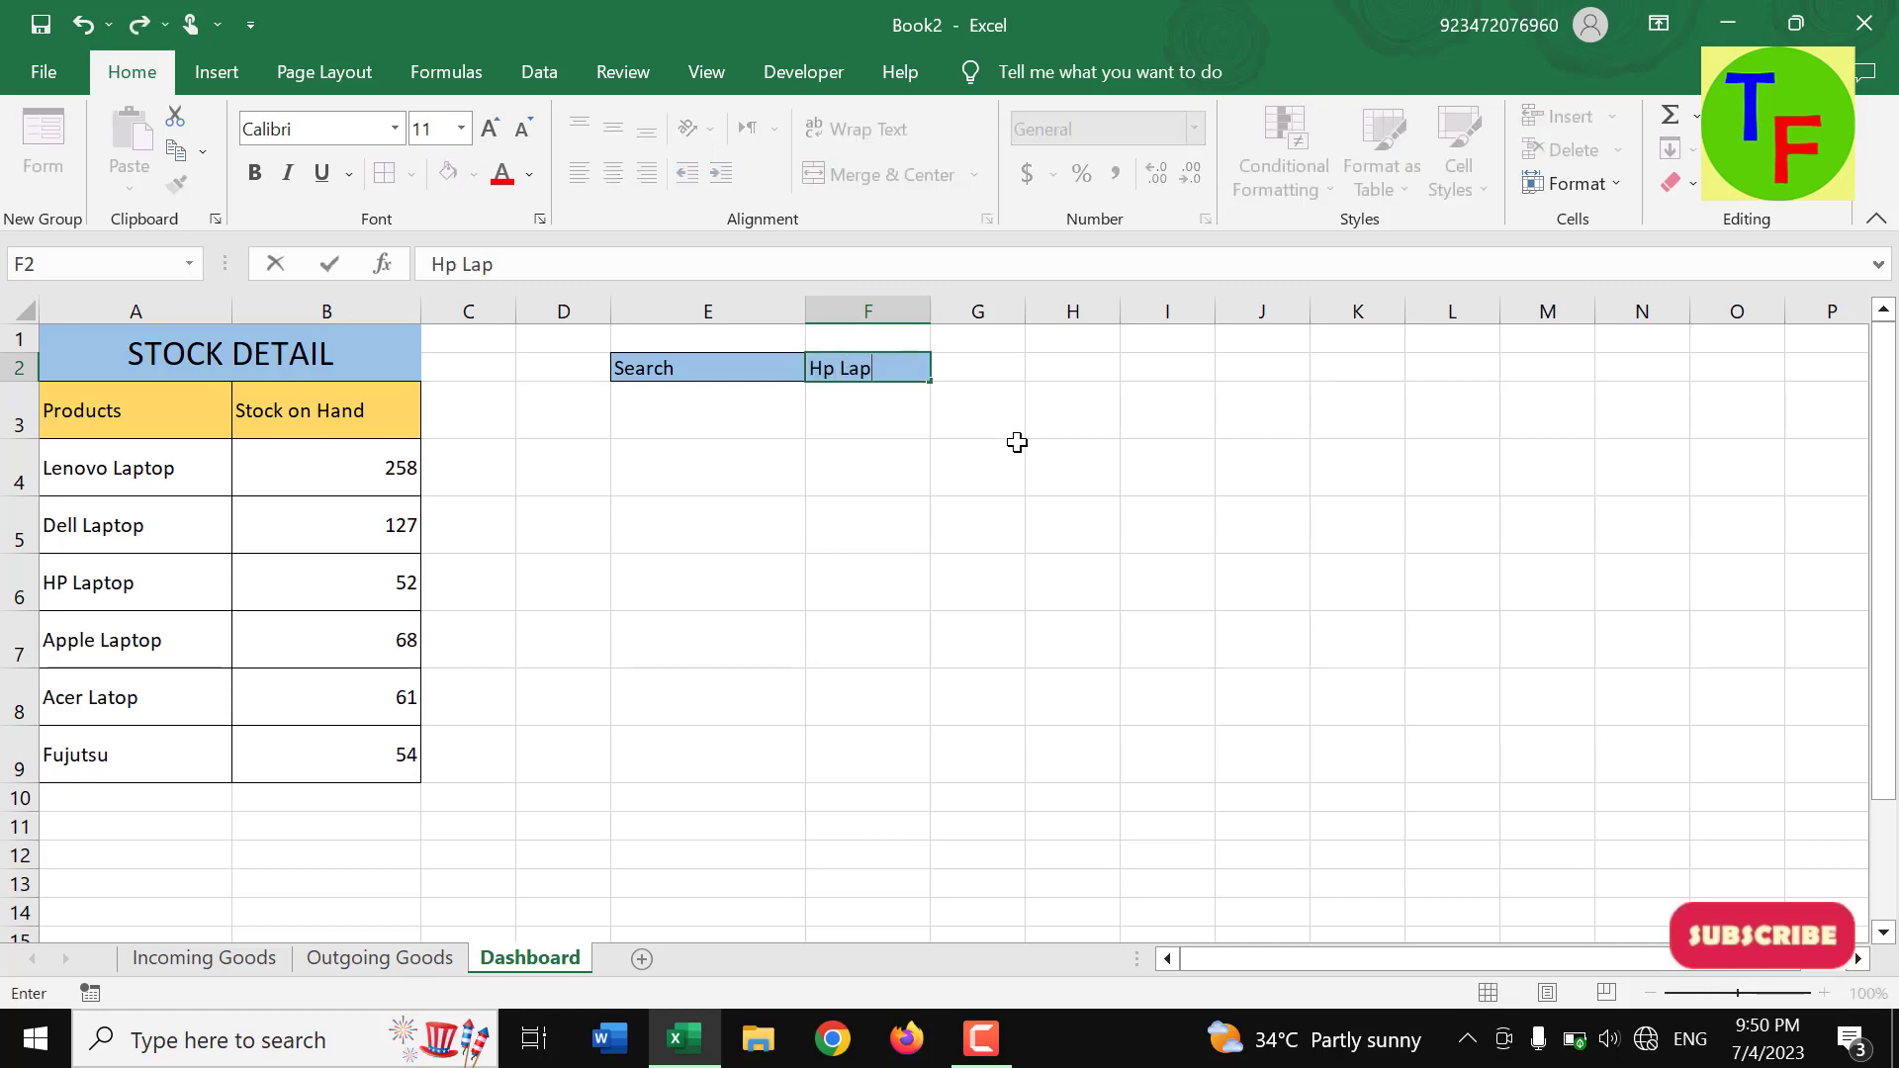
text(p)
key(Return)
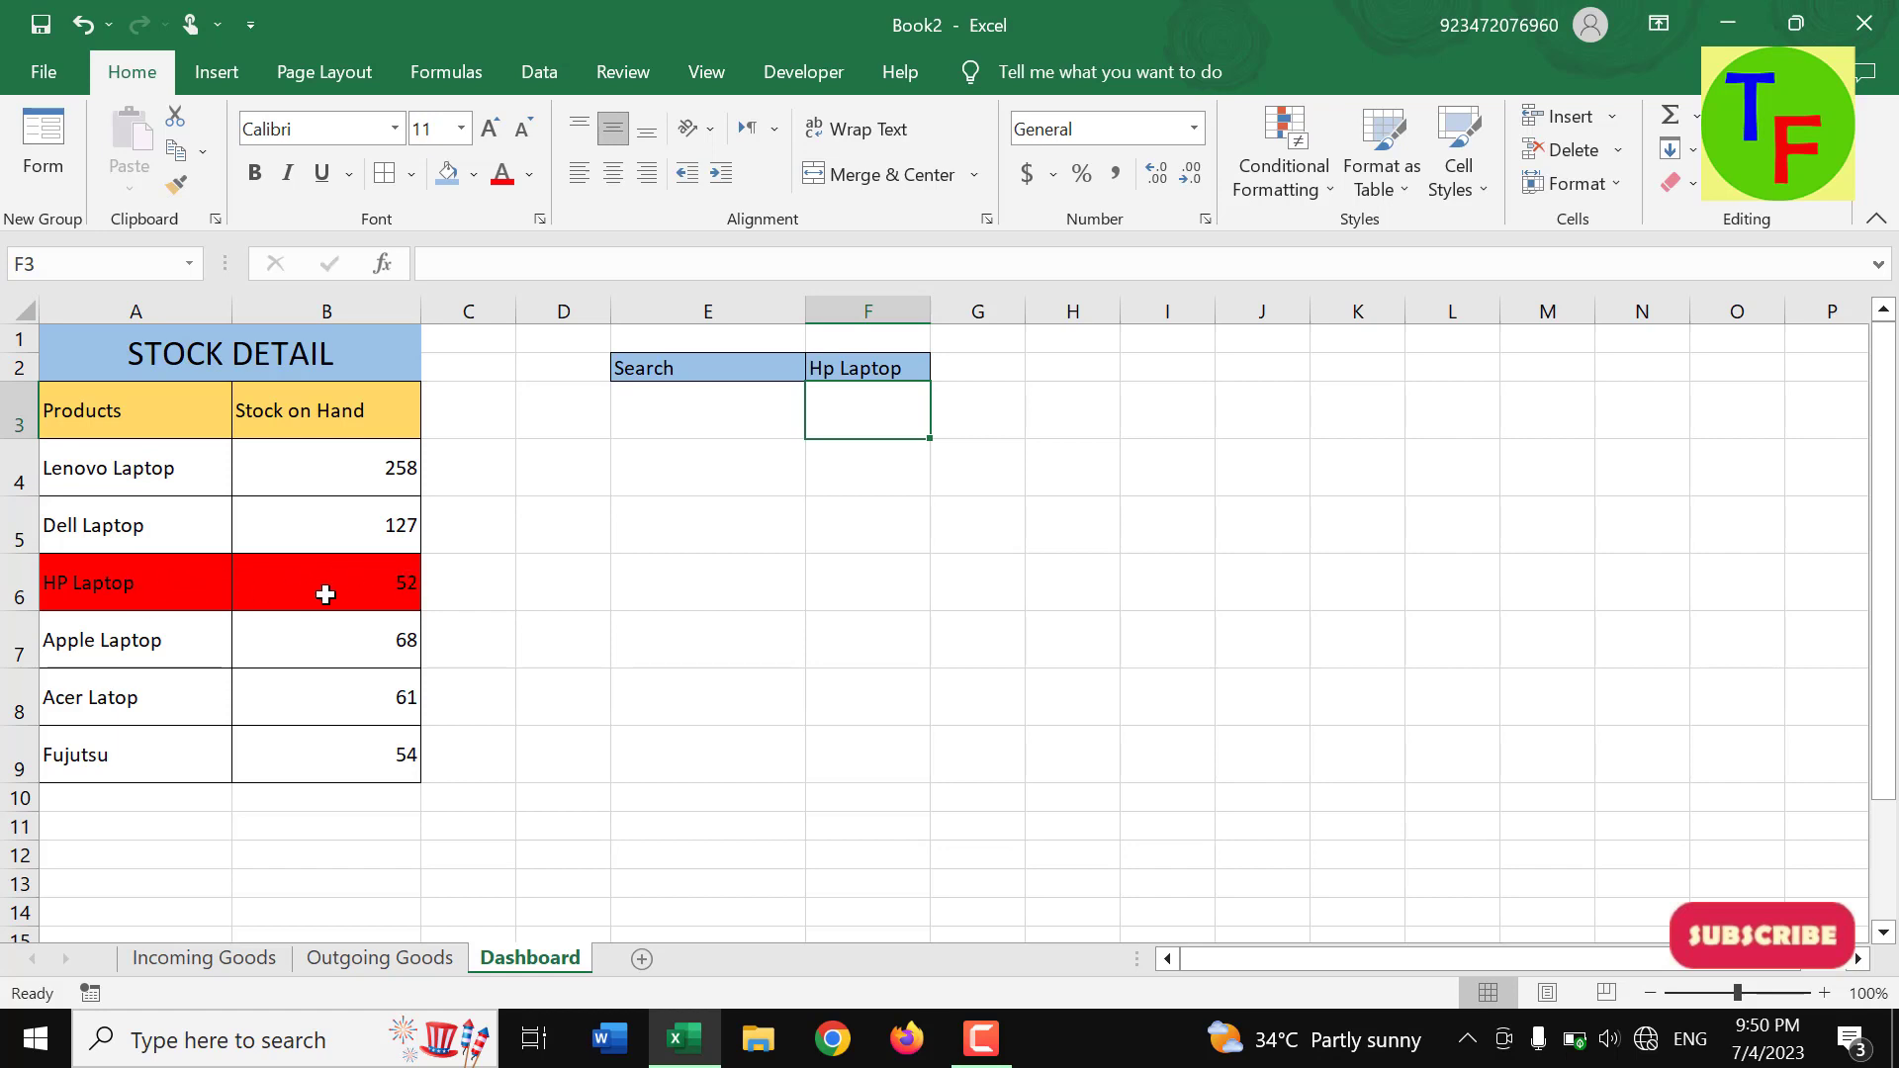
- Select cell E3 below the Search label for a new label
click(737, 447)
click(724, 394)
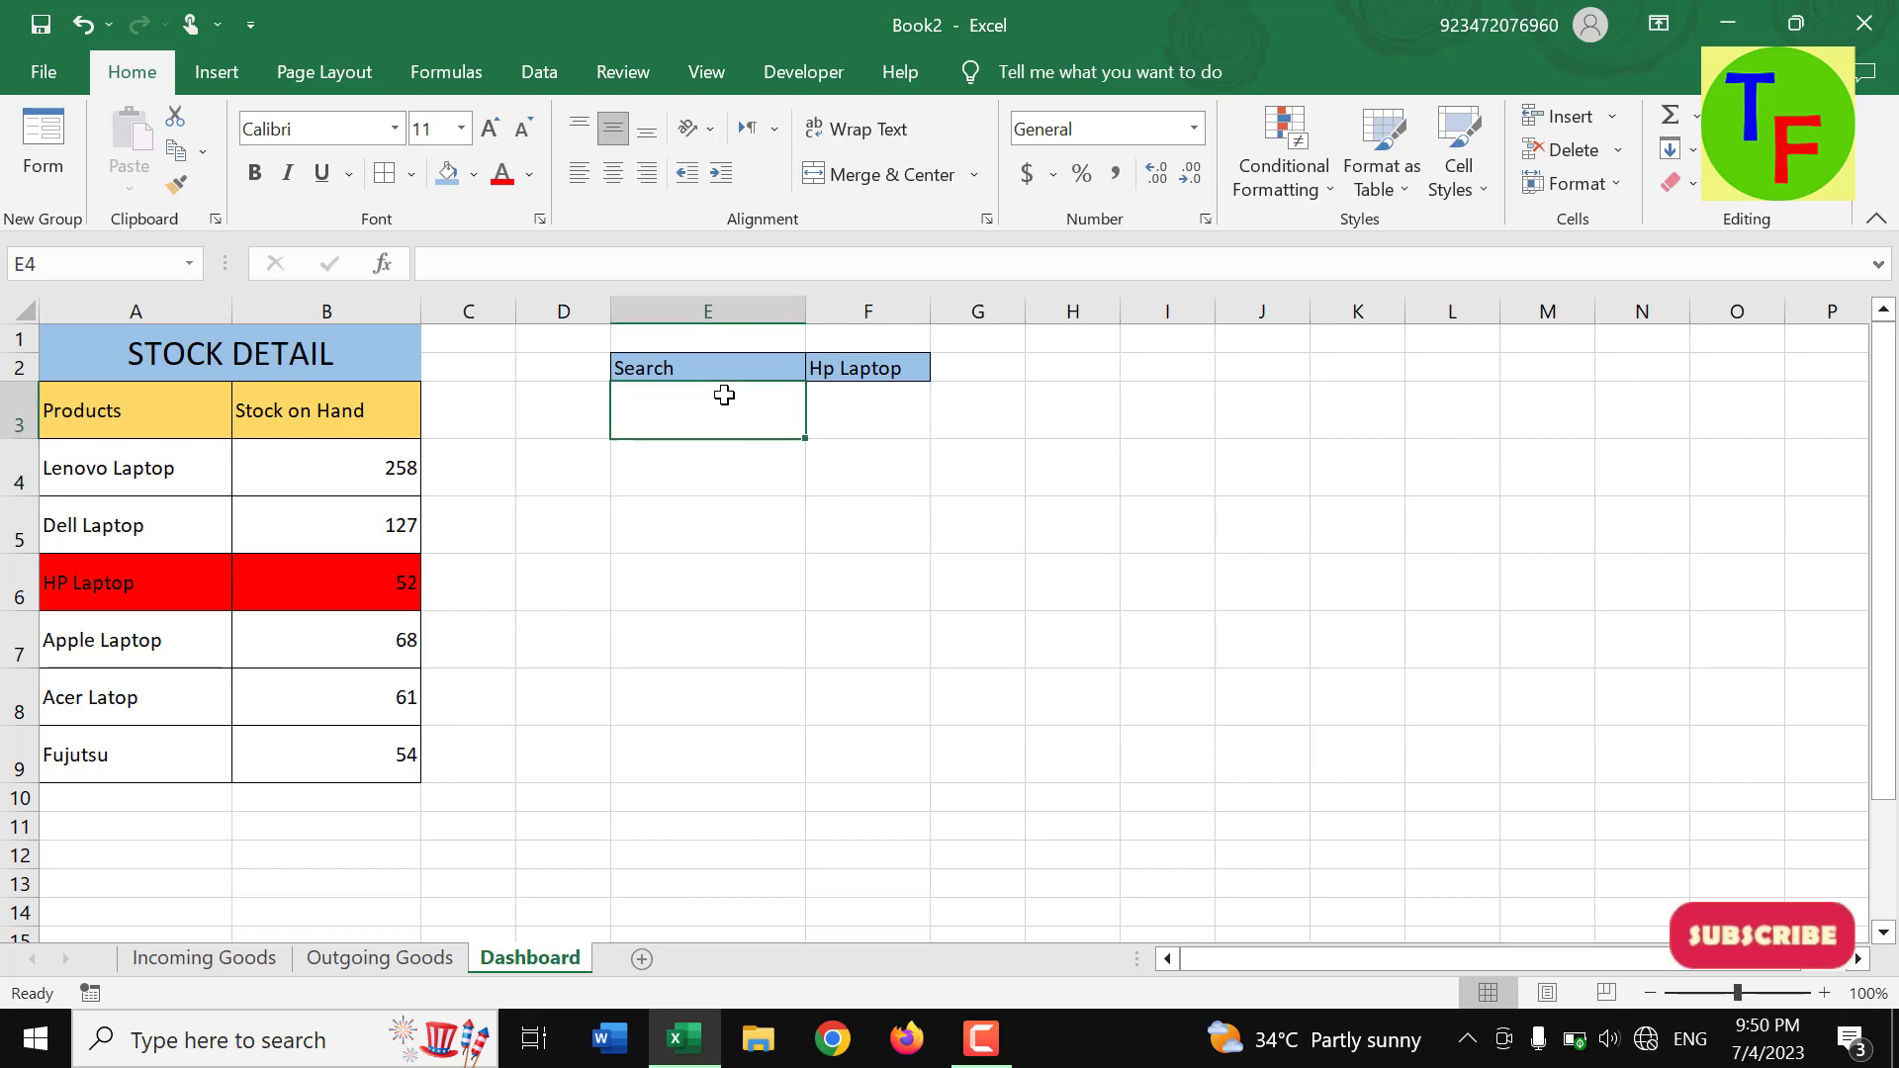
click(874, 417)
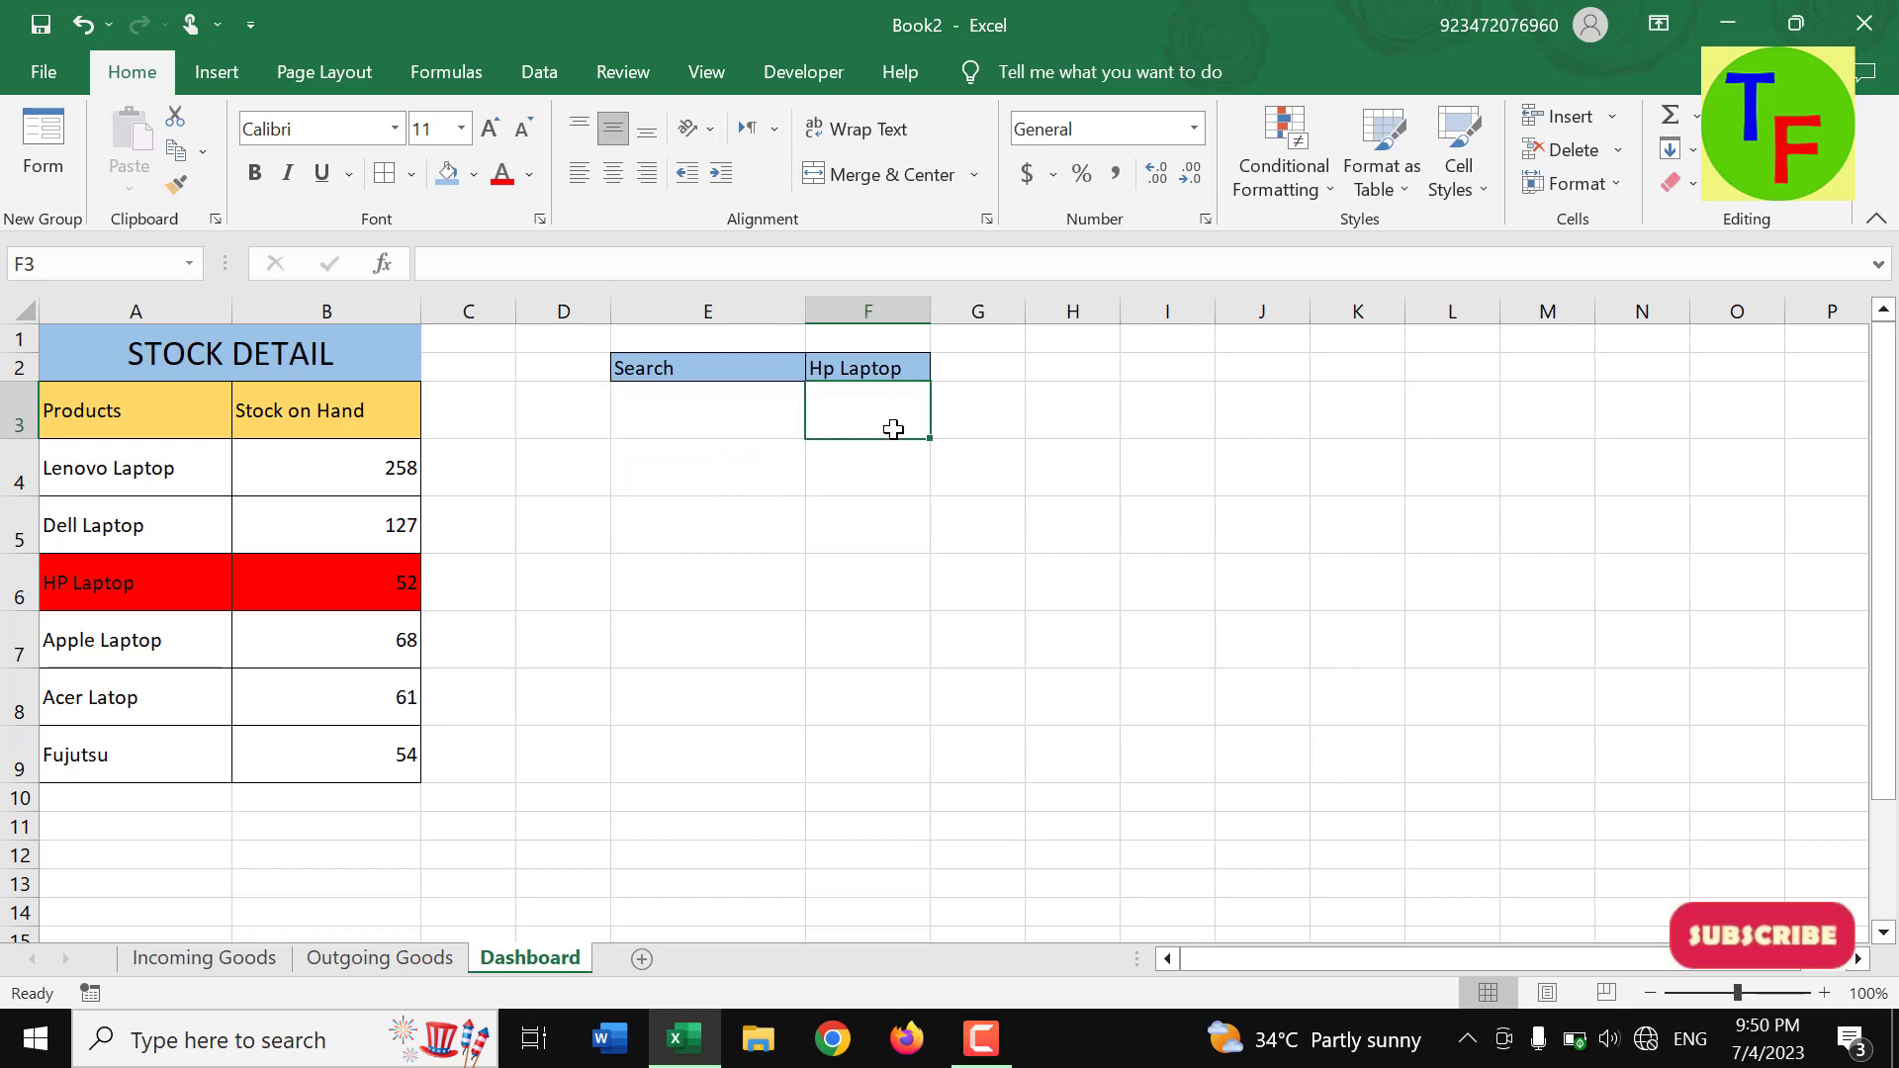
click(750, 406)
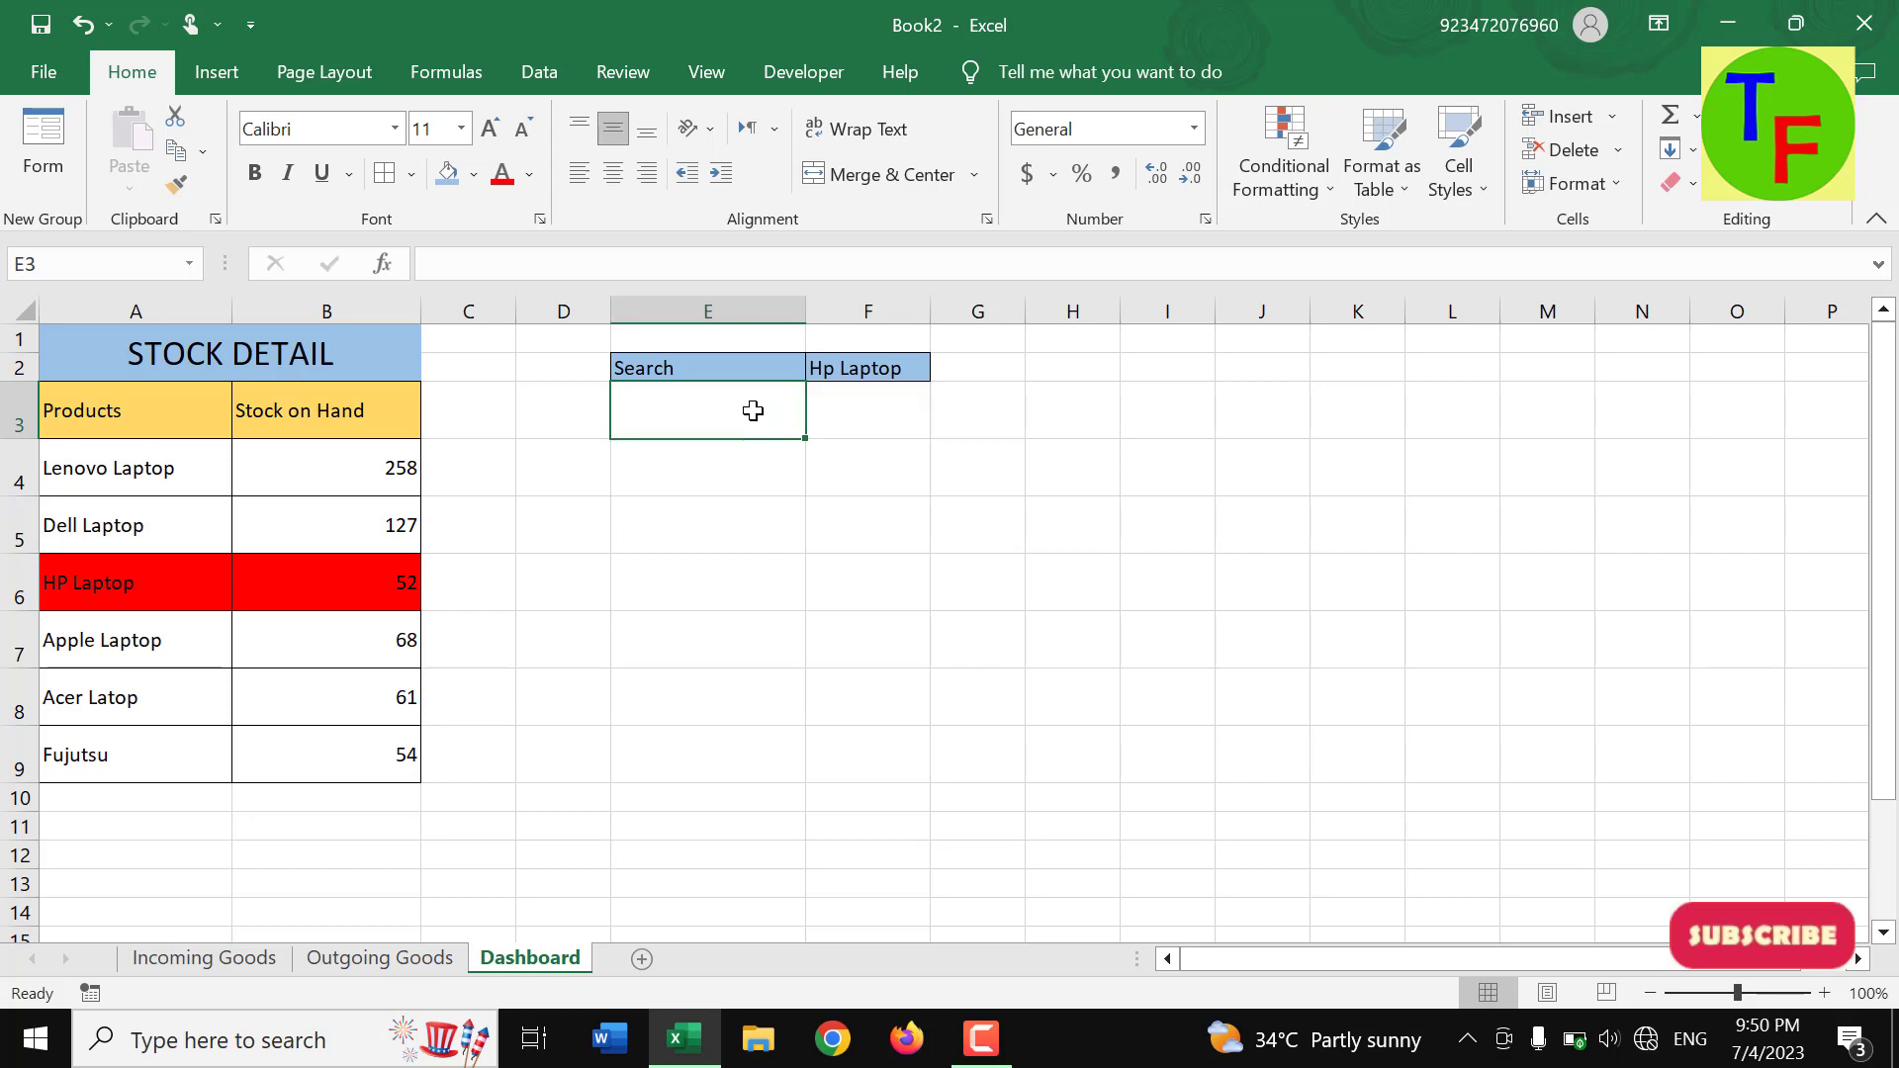
- Add a QTY label in E3 beneath Search
text(QTY)
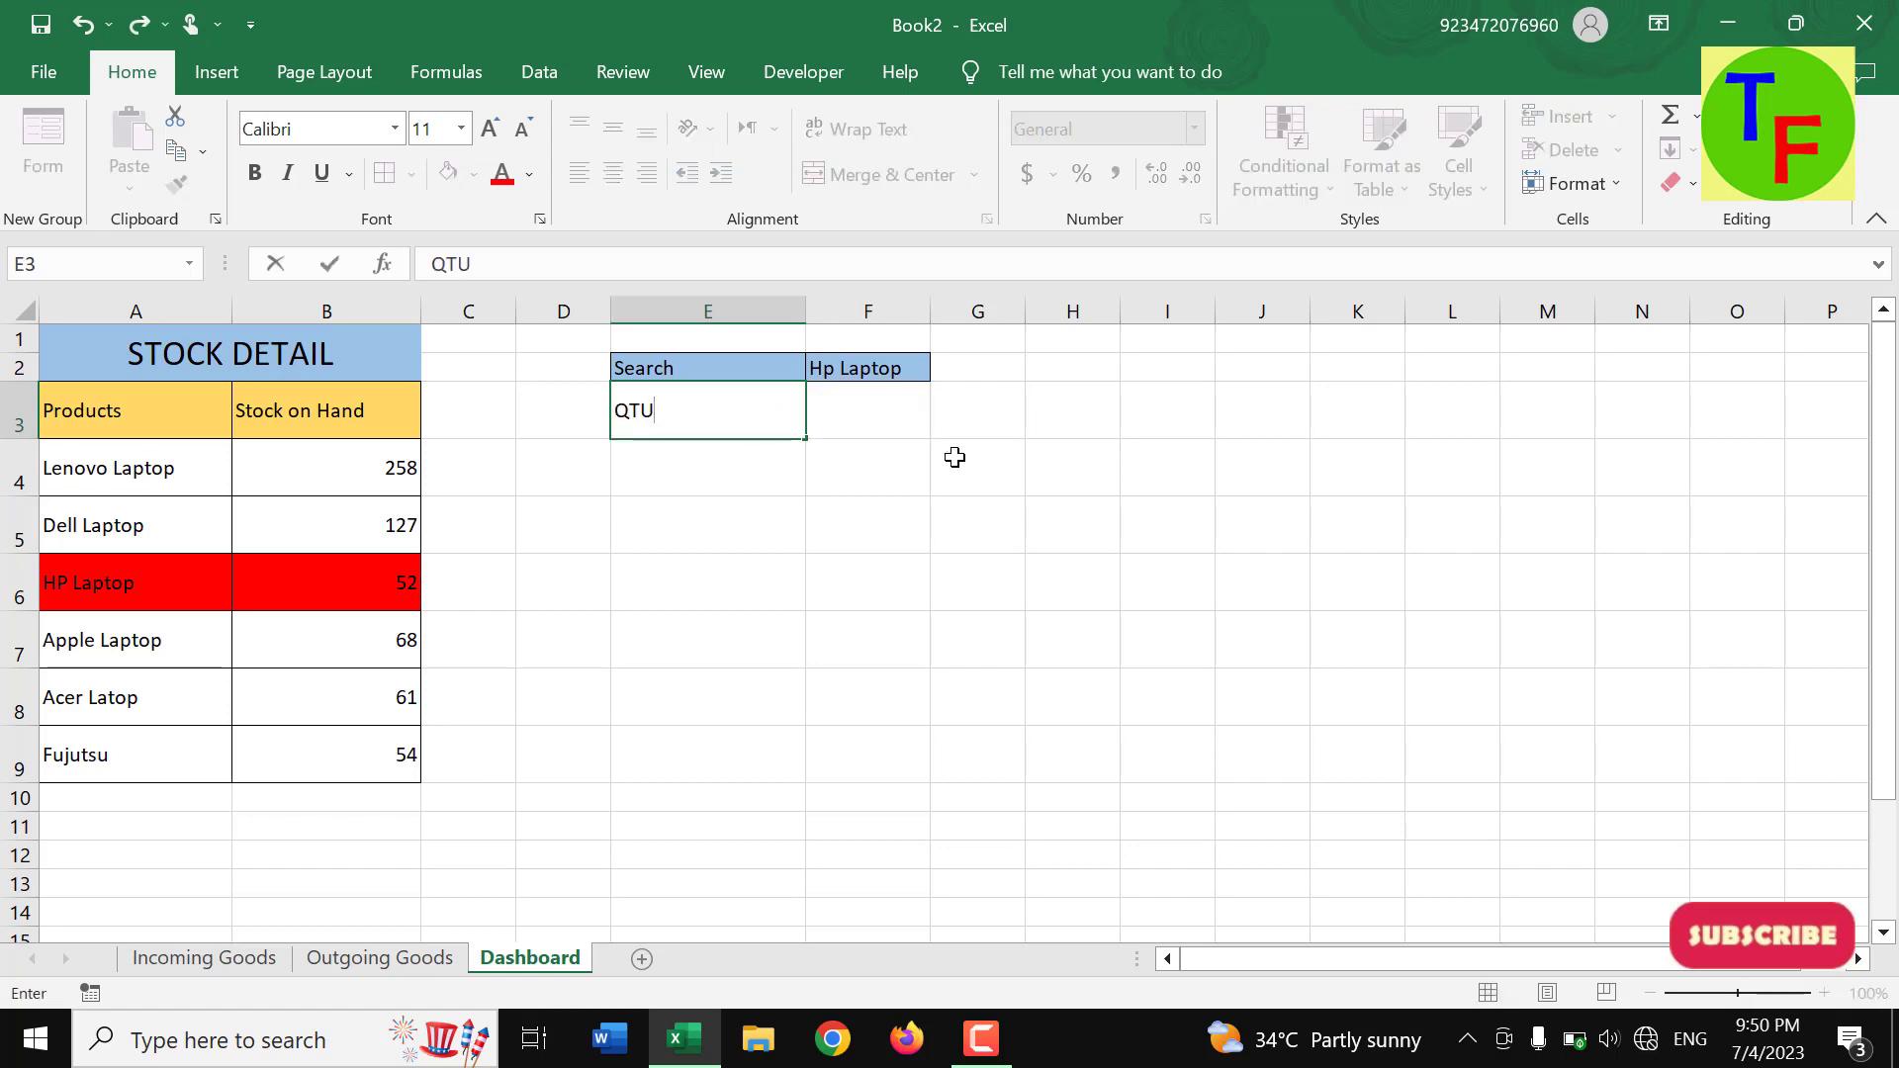
key(Return)
key(Up)
key(Right)
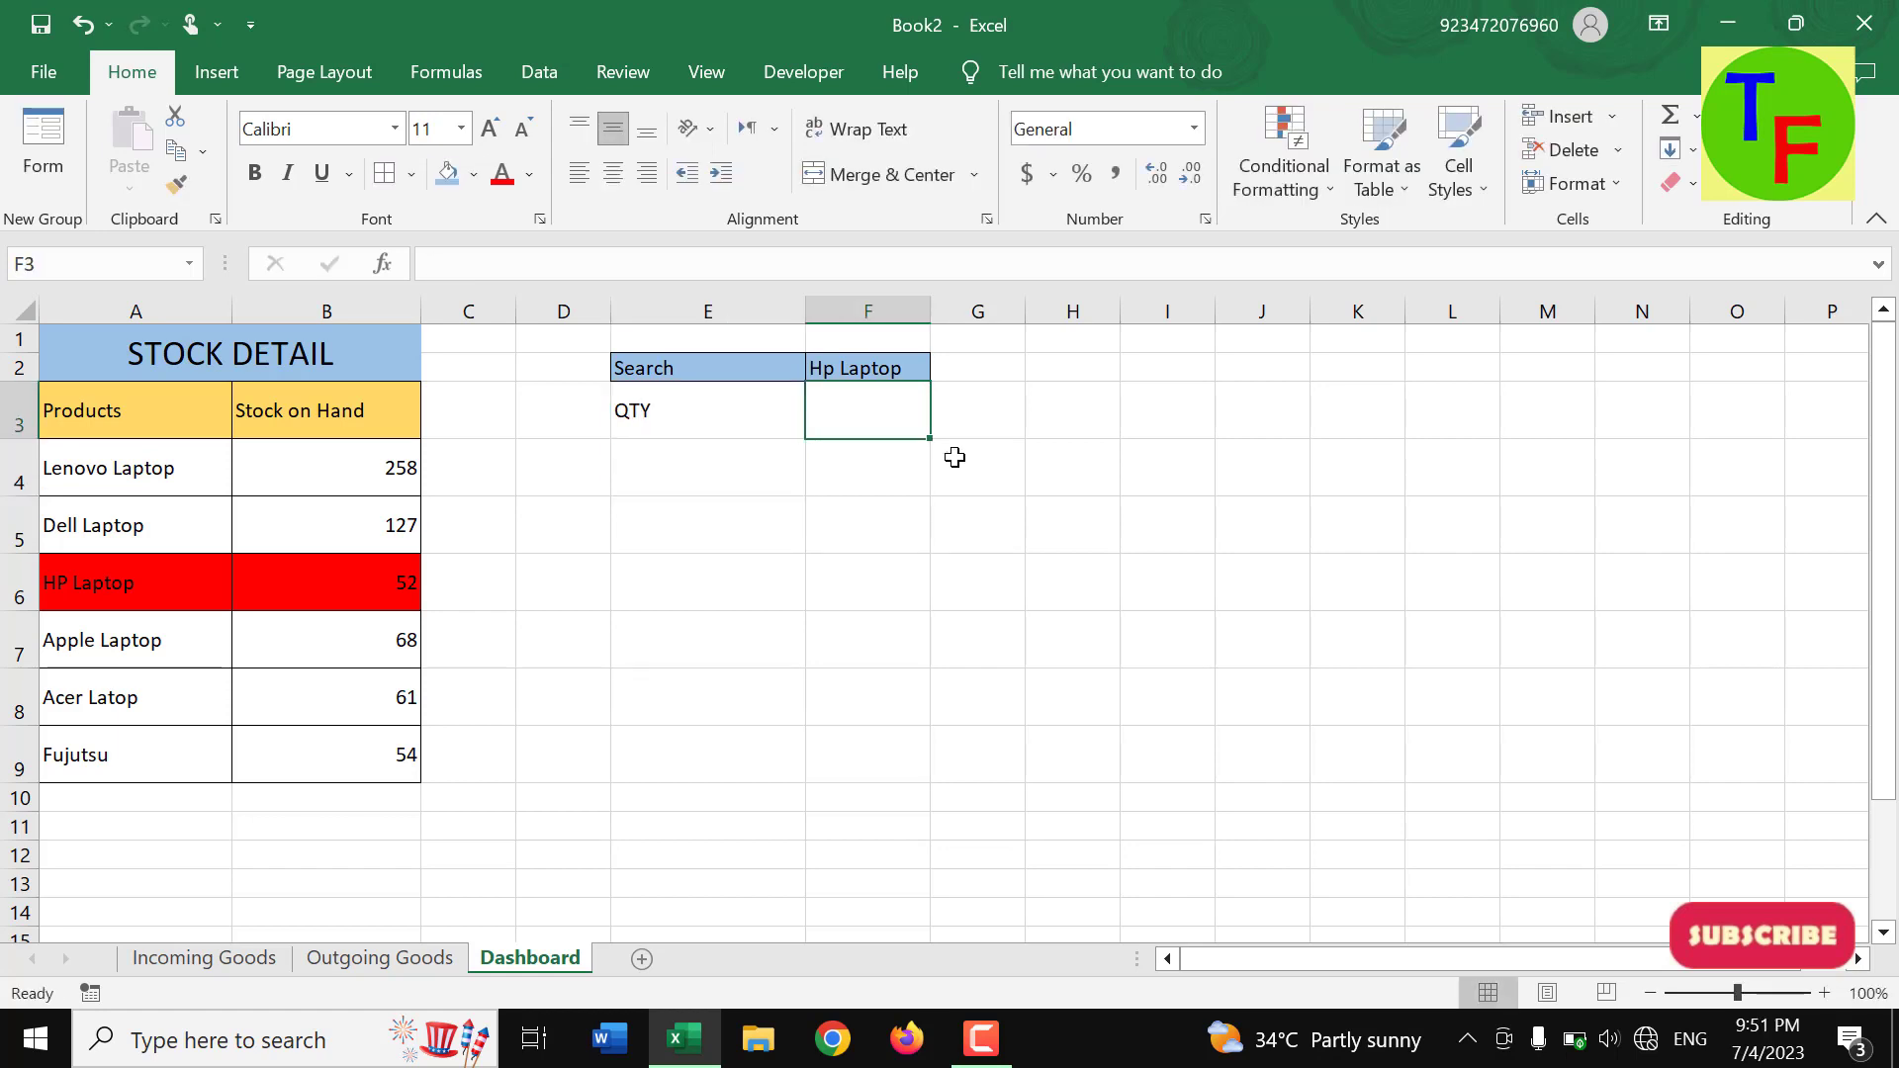
- Review the product names in A4:A9 and select F3 for the quantity lookup
click(377, 591)
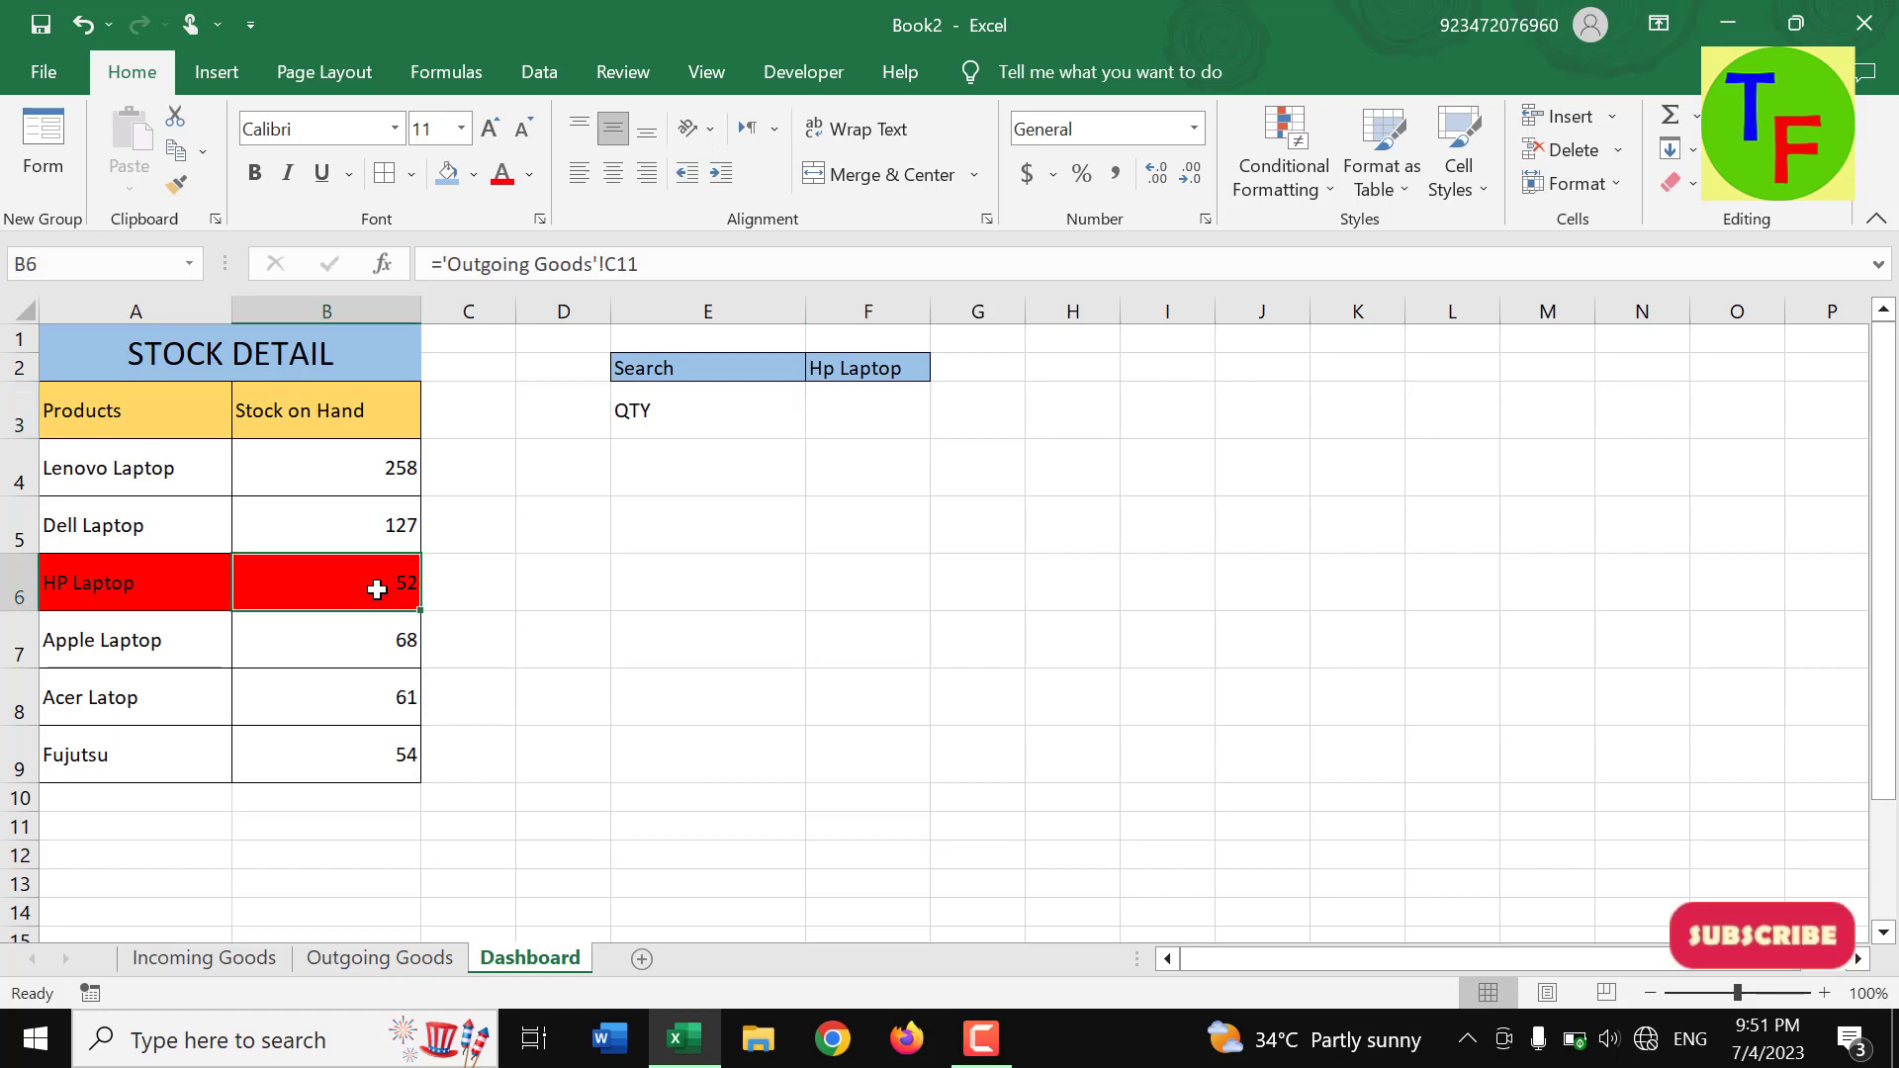
drag(150, 495, 144, 731)
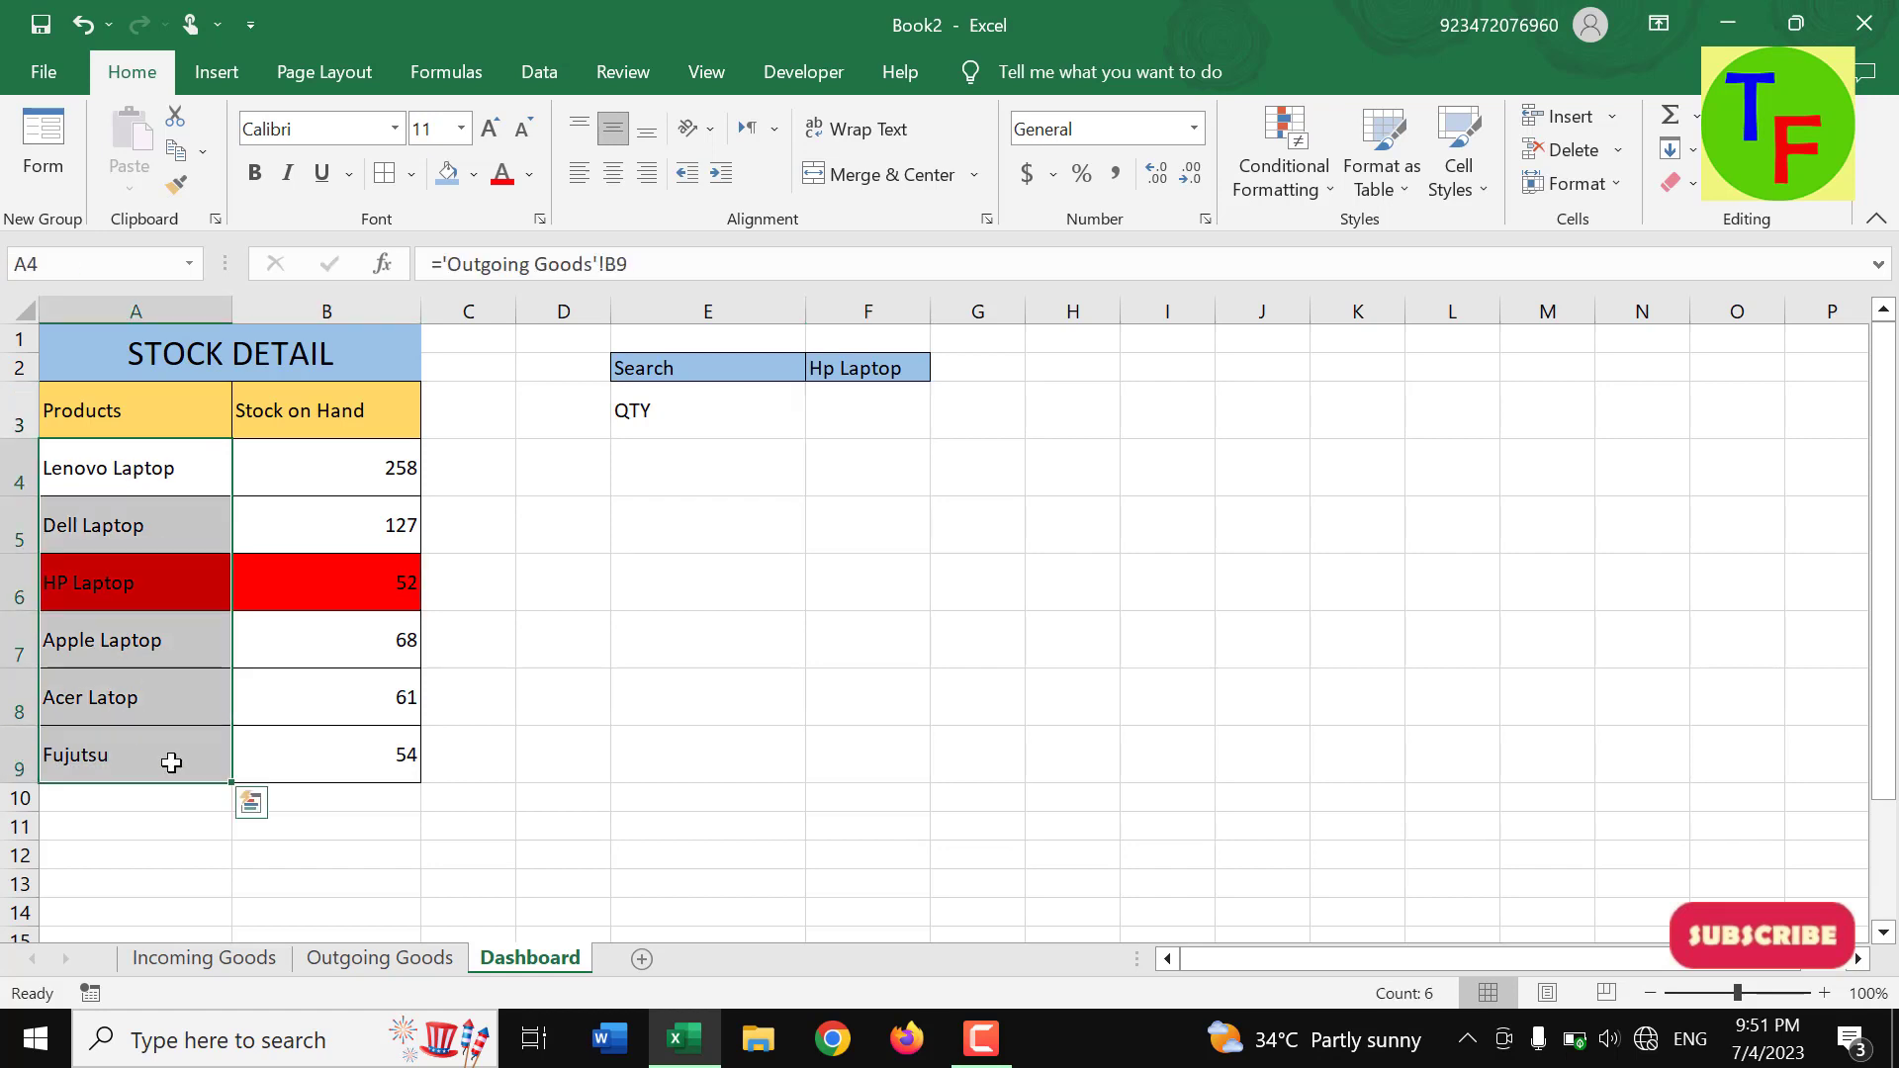
scroll(168, 762, down, 6)
scroll(171, 762, down, 6)
scroll(172, 762, down, 9)
scroll(171, 761, down, 6)
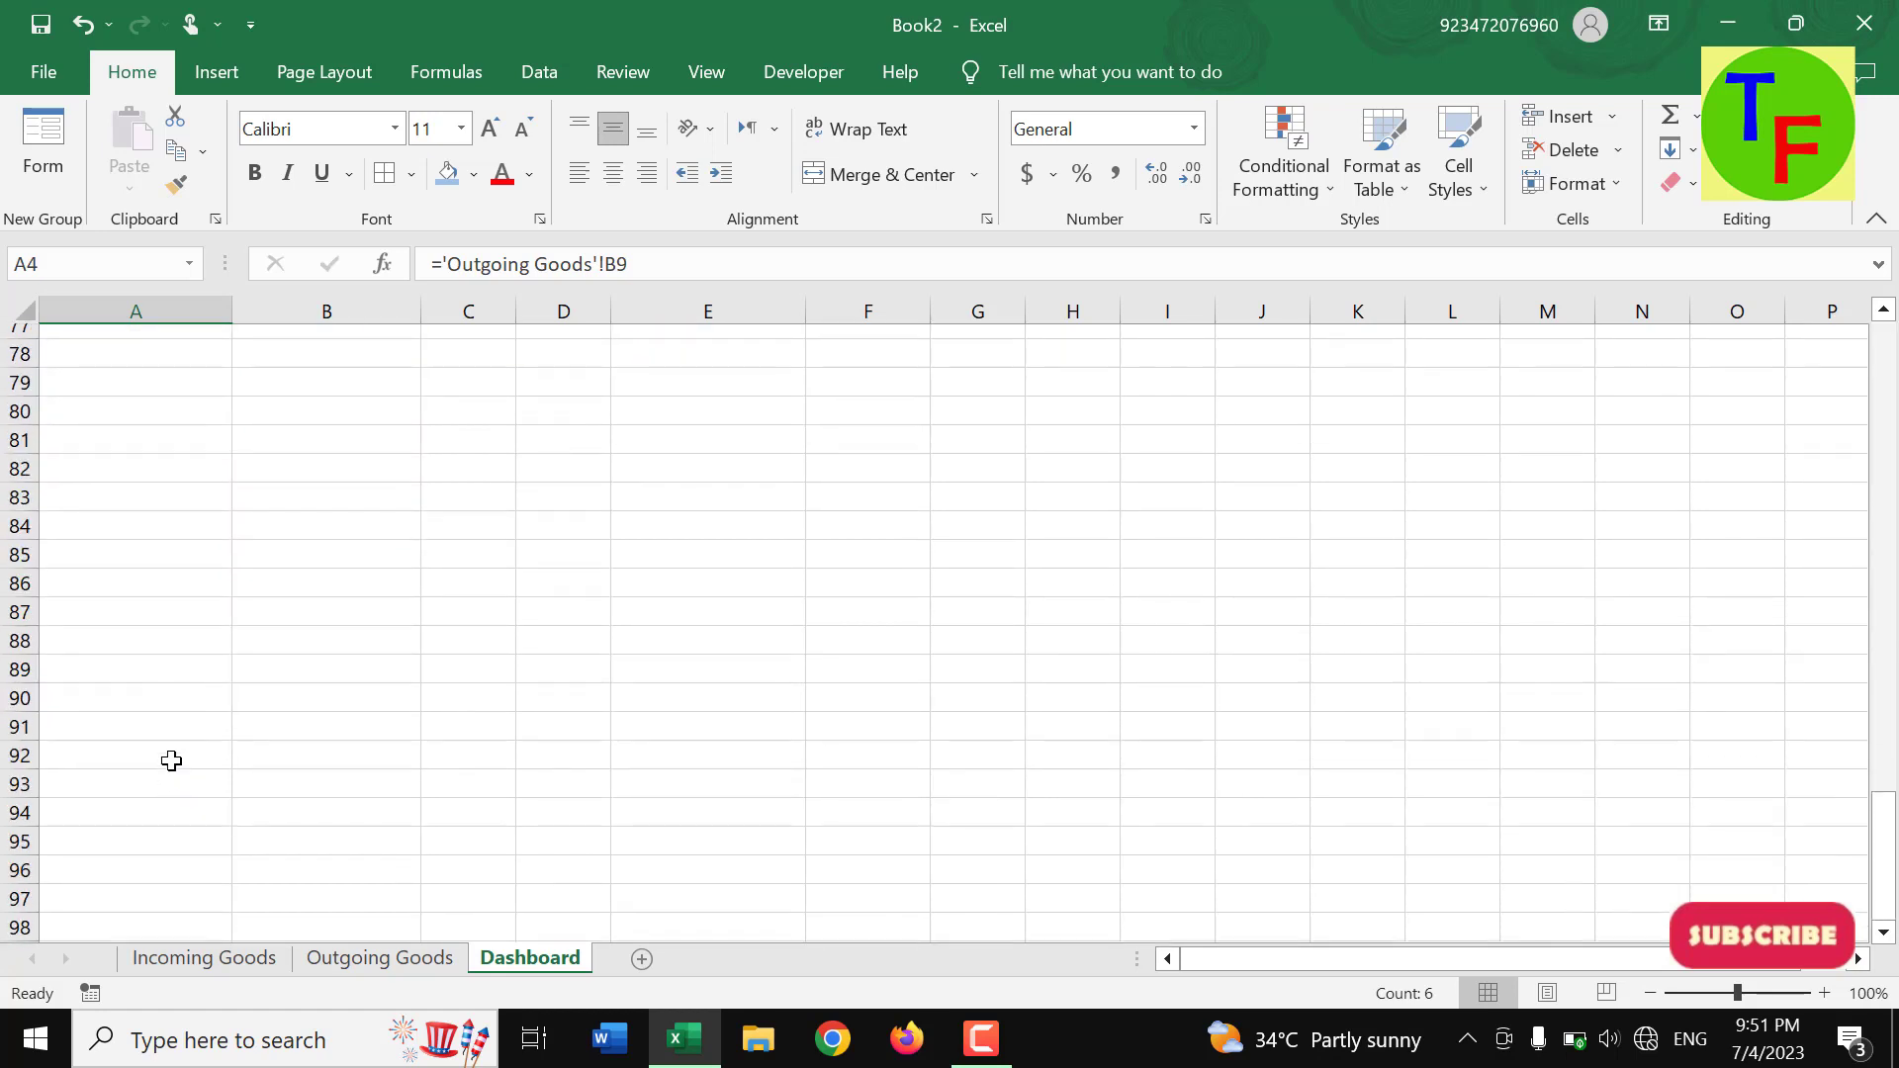
scroll(171, 762, up, 16)
scroll(171, 762, up, 10)
scroll(173, 761, up, 1)
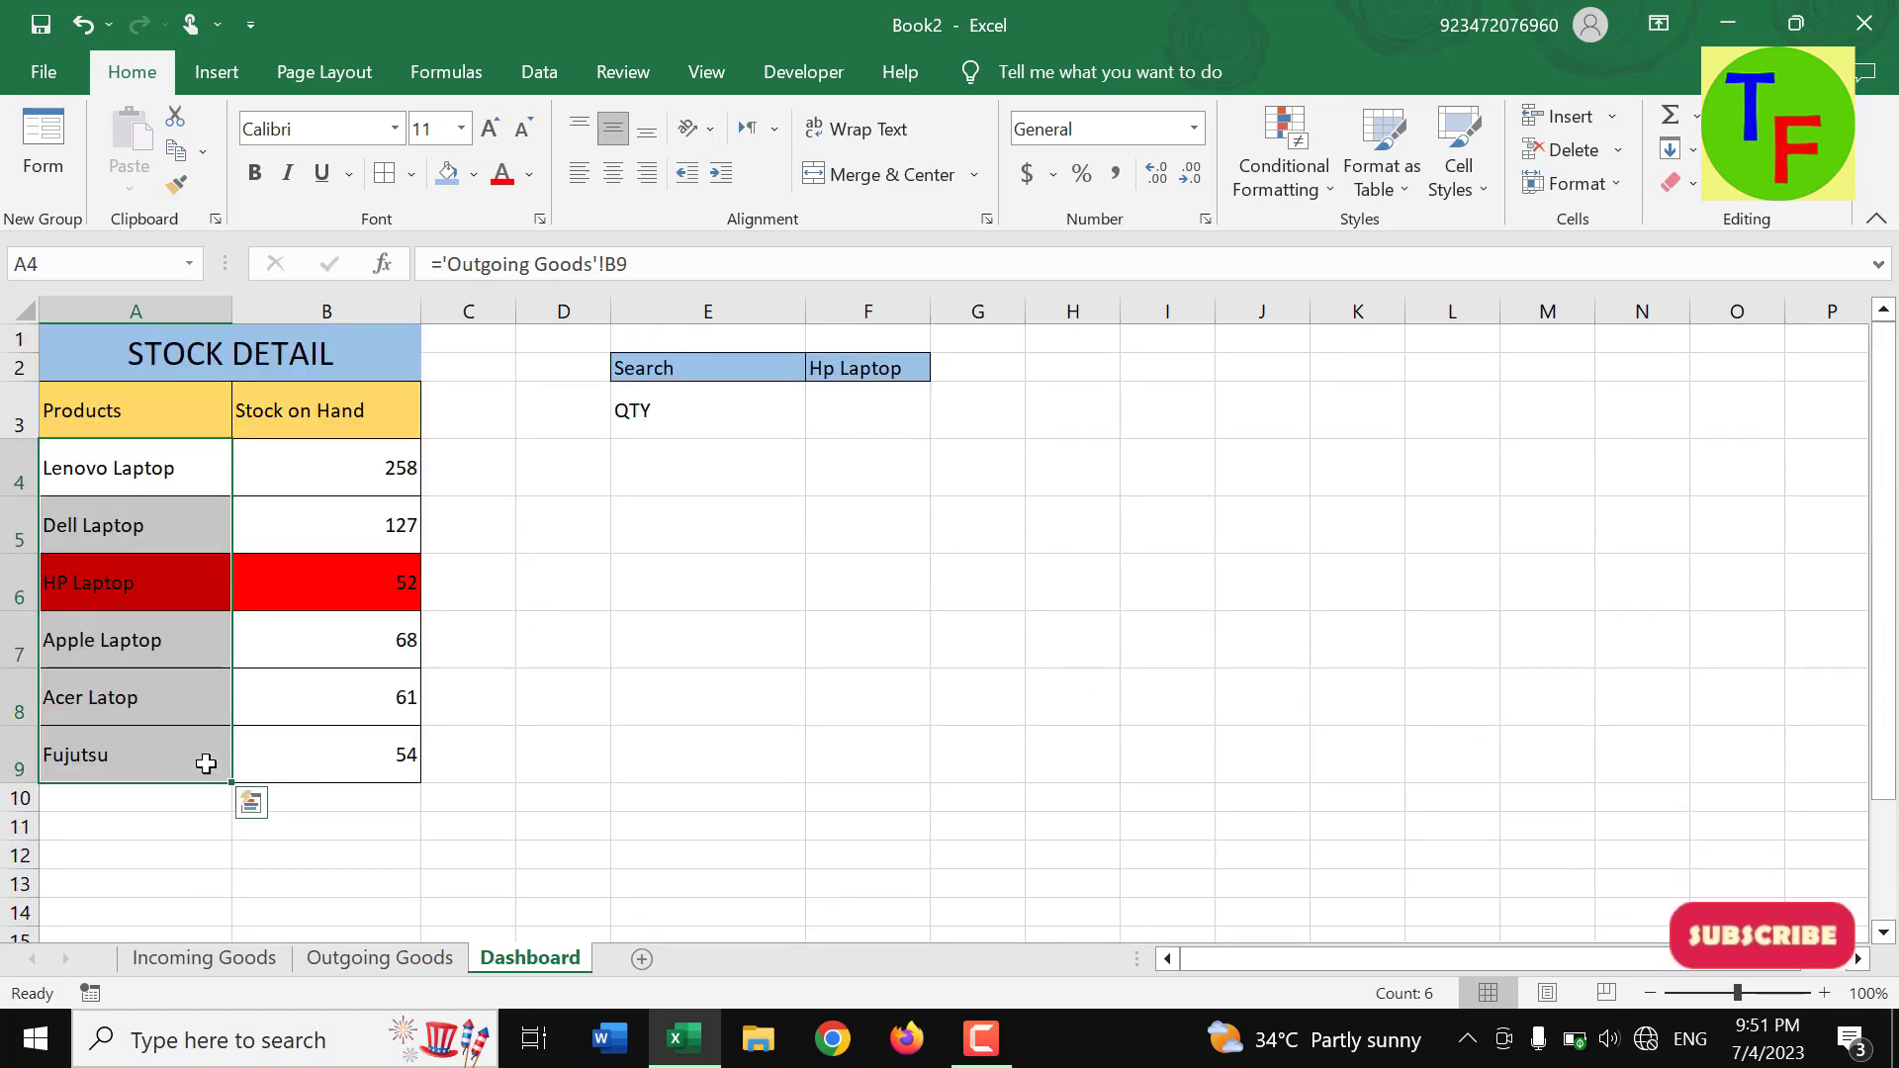
click(884, 416)
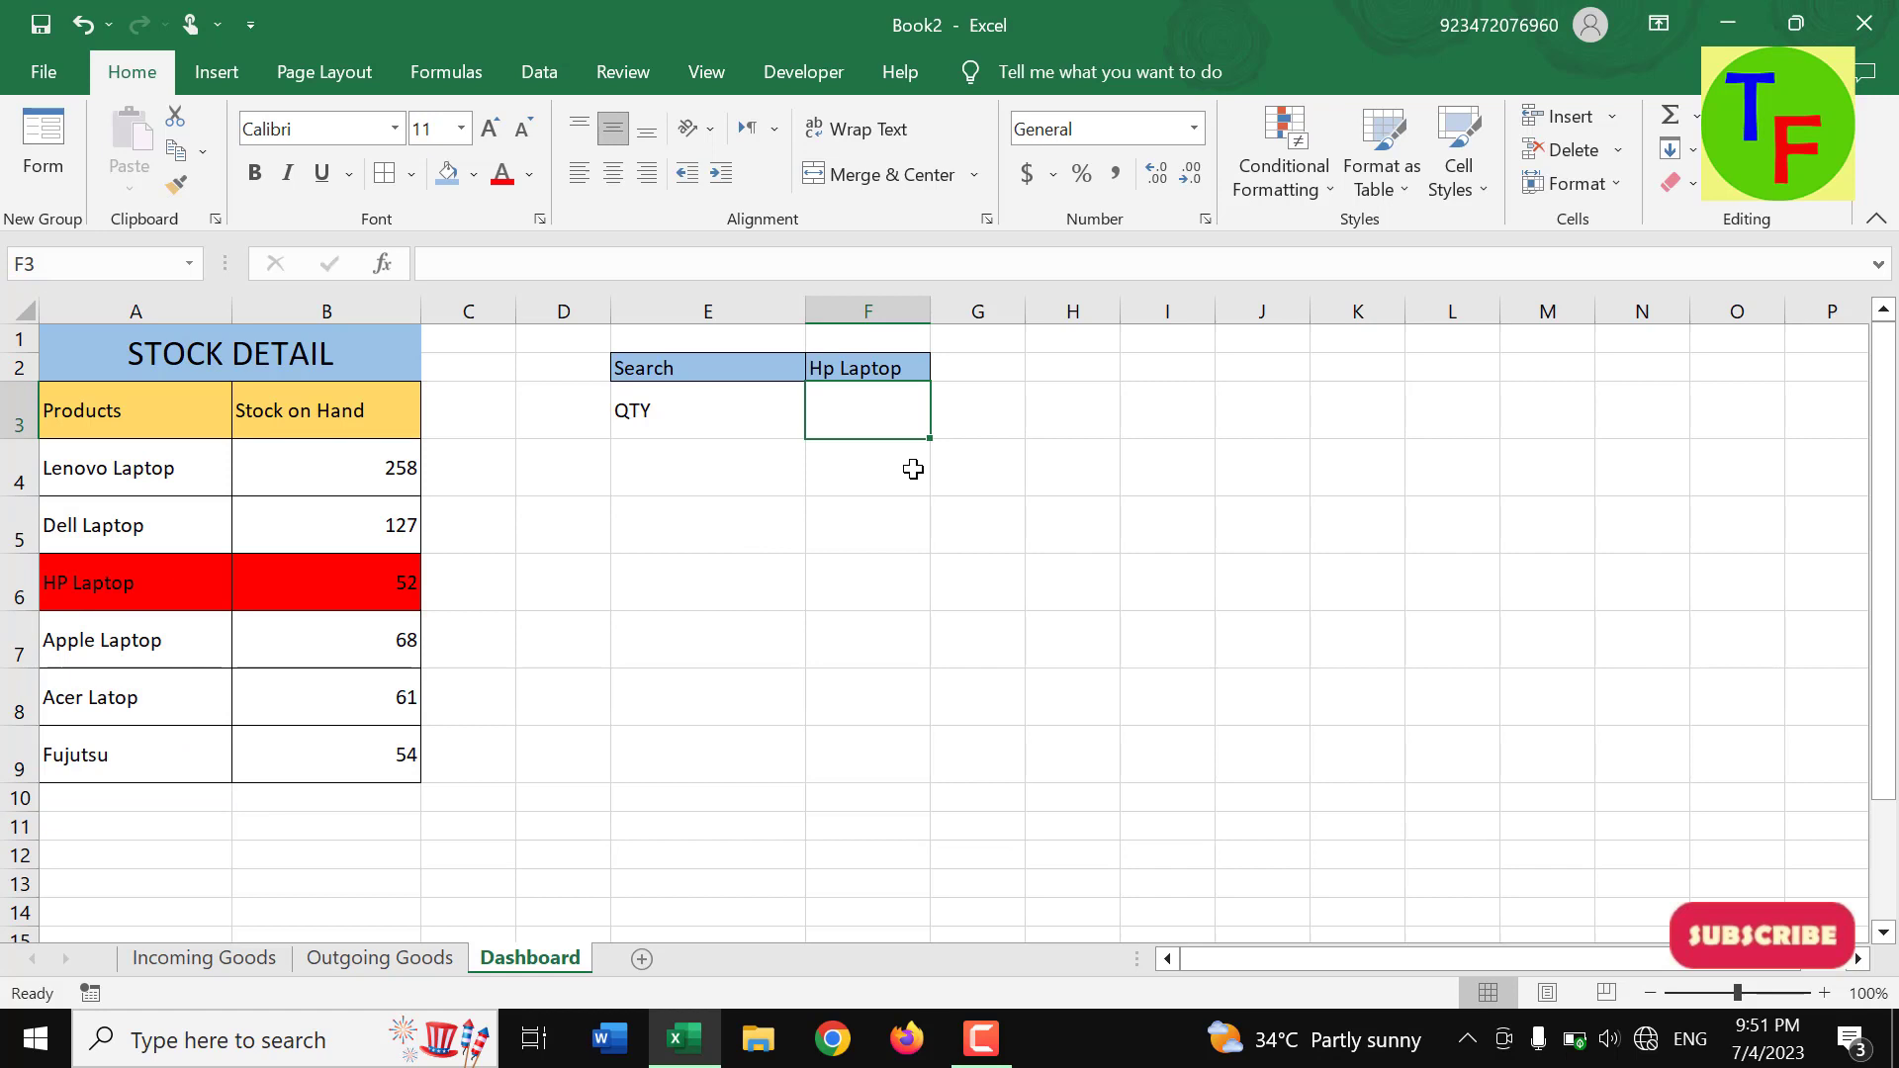
- Enter =VLOOKUP(F2, A3:B9, 2, 0) in F3 so QTY returns 52 for Hp Laptop
text(=vloo)
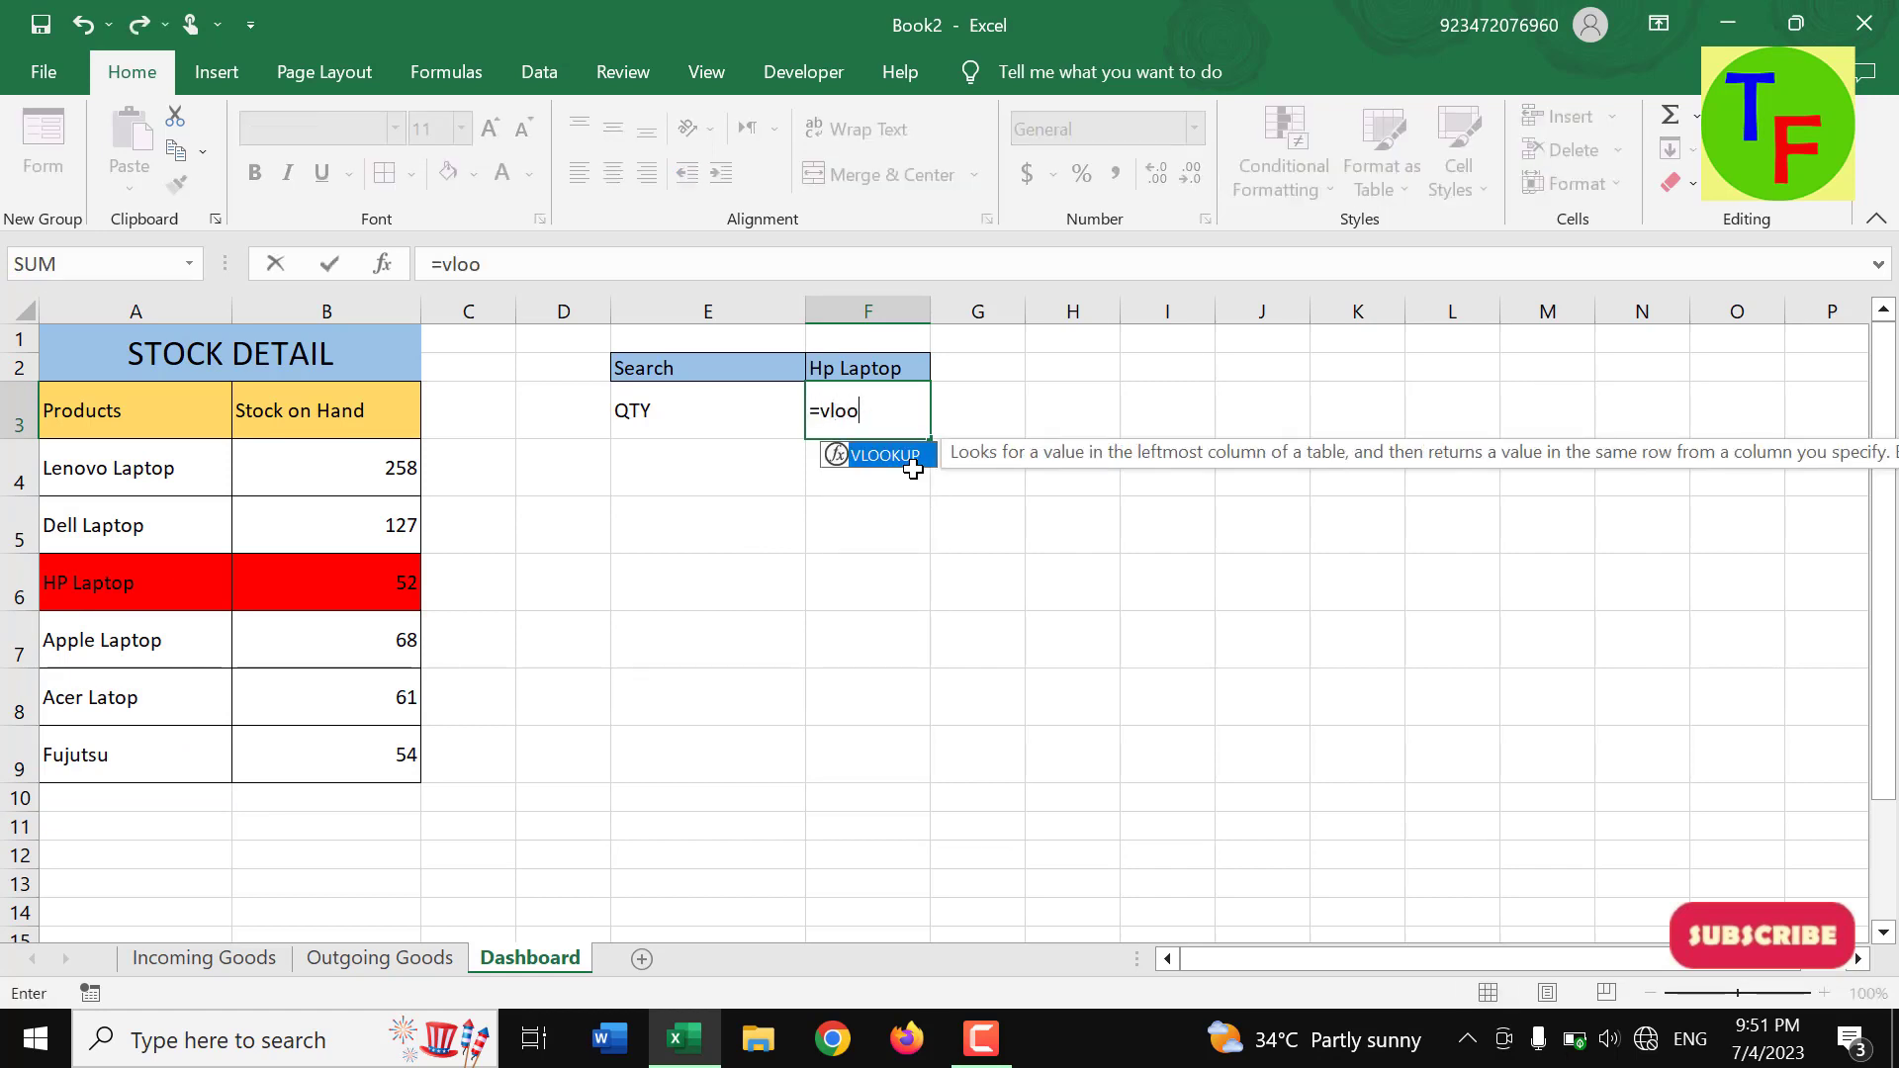
text(kup()
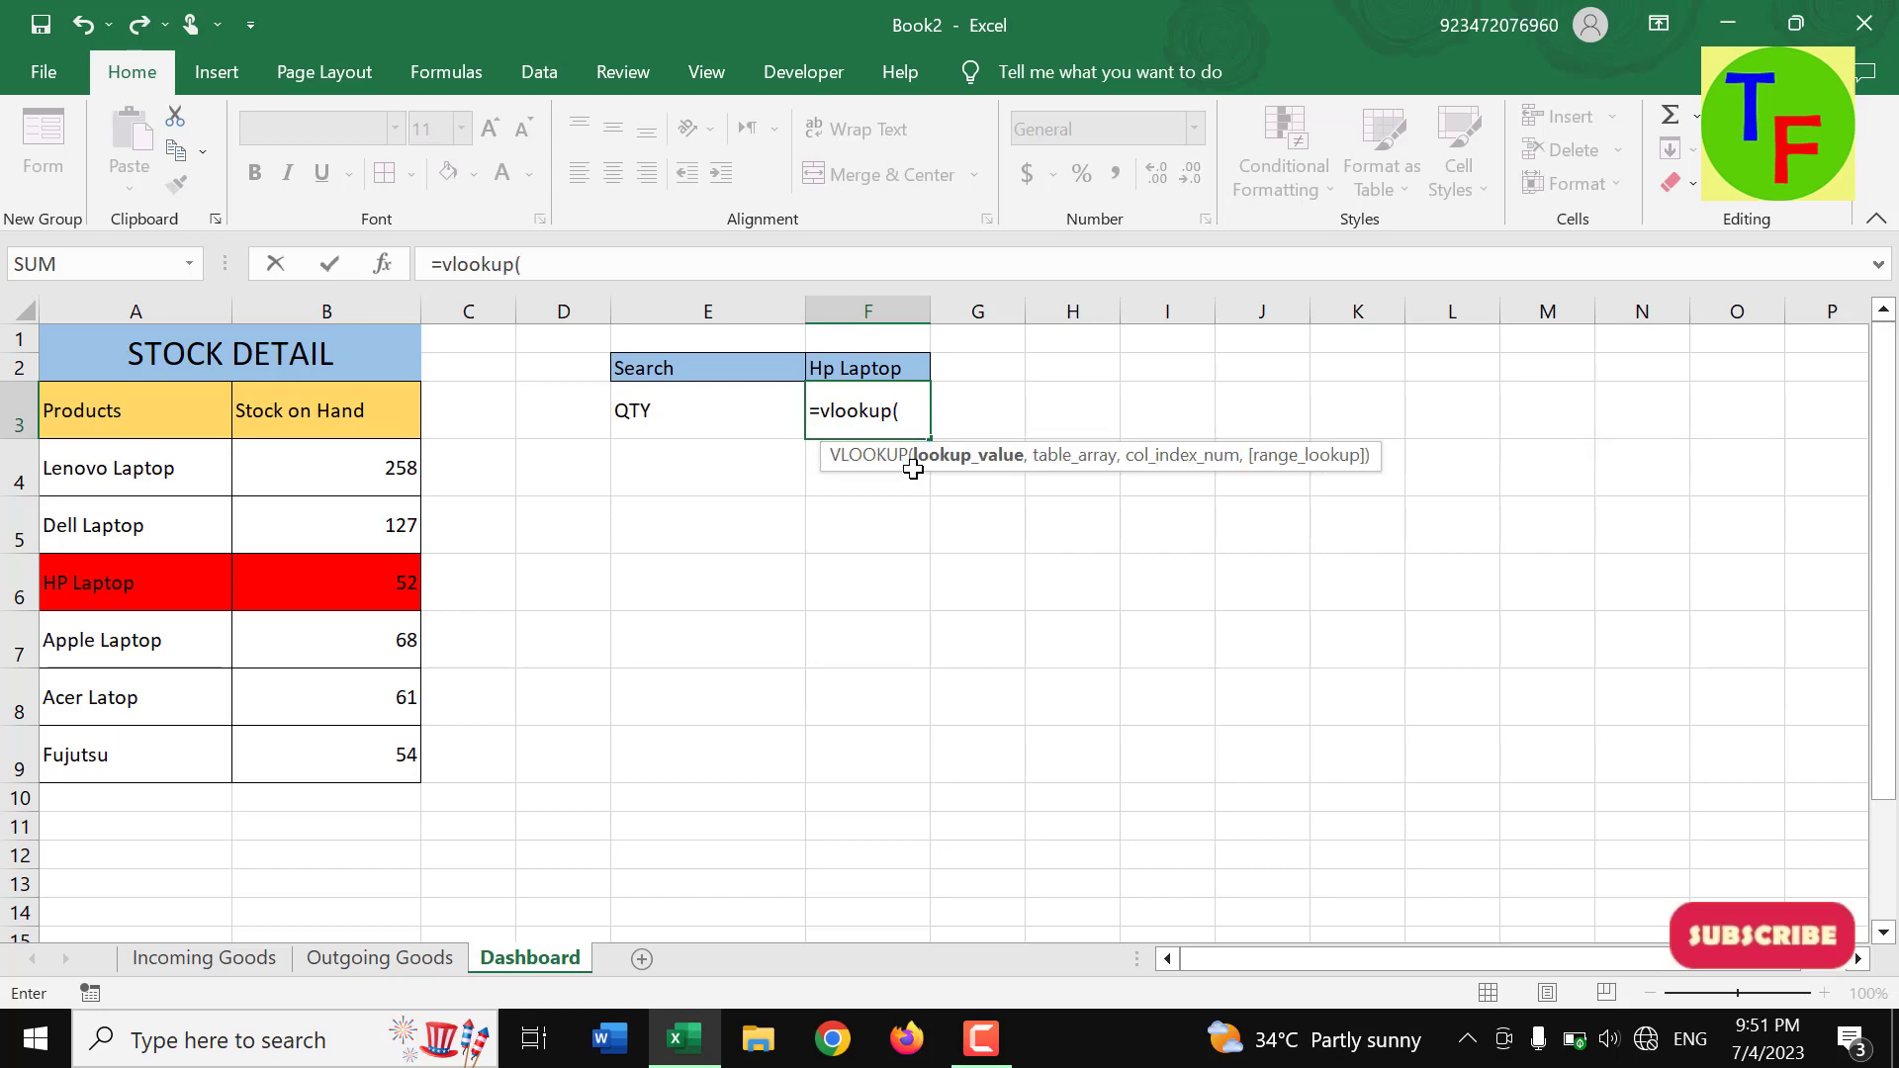
key(Up)
text(,)
drag(86, 422, 341, 770)
text(, )
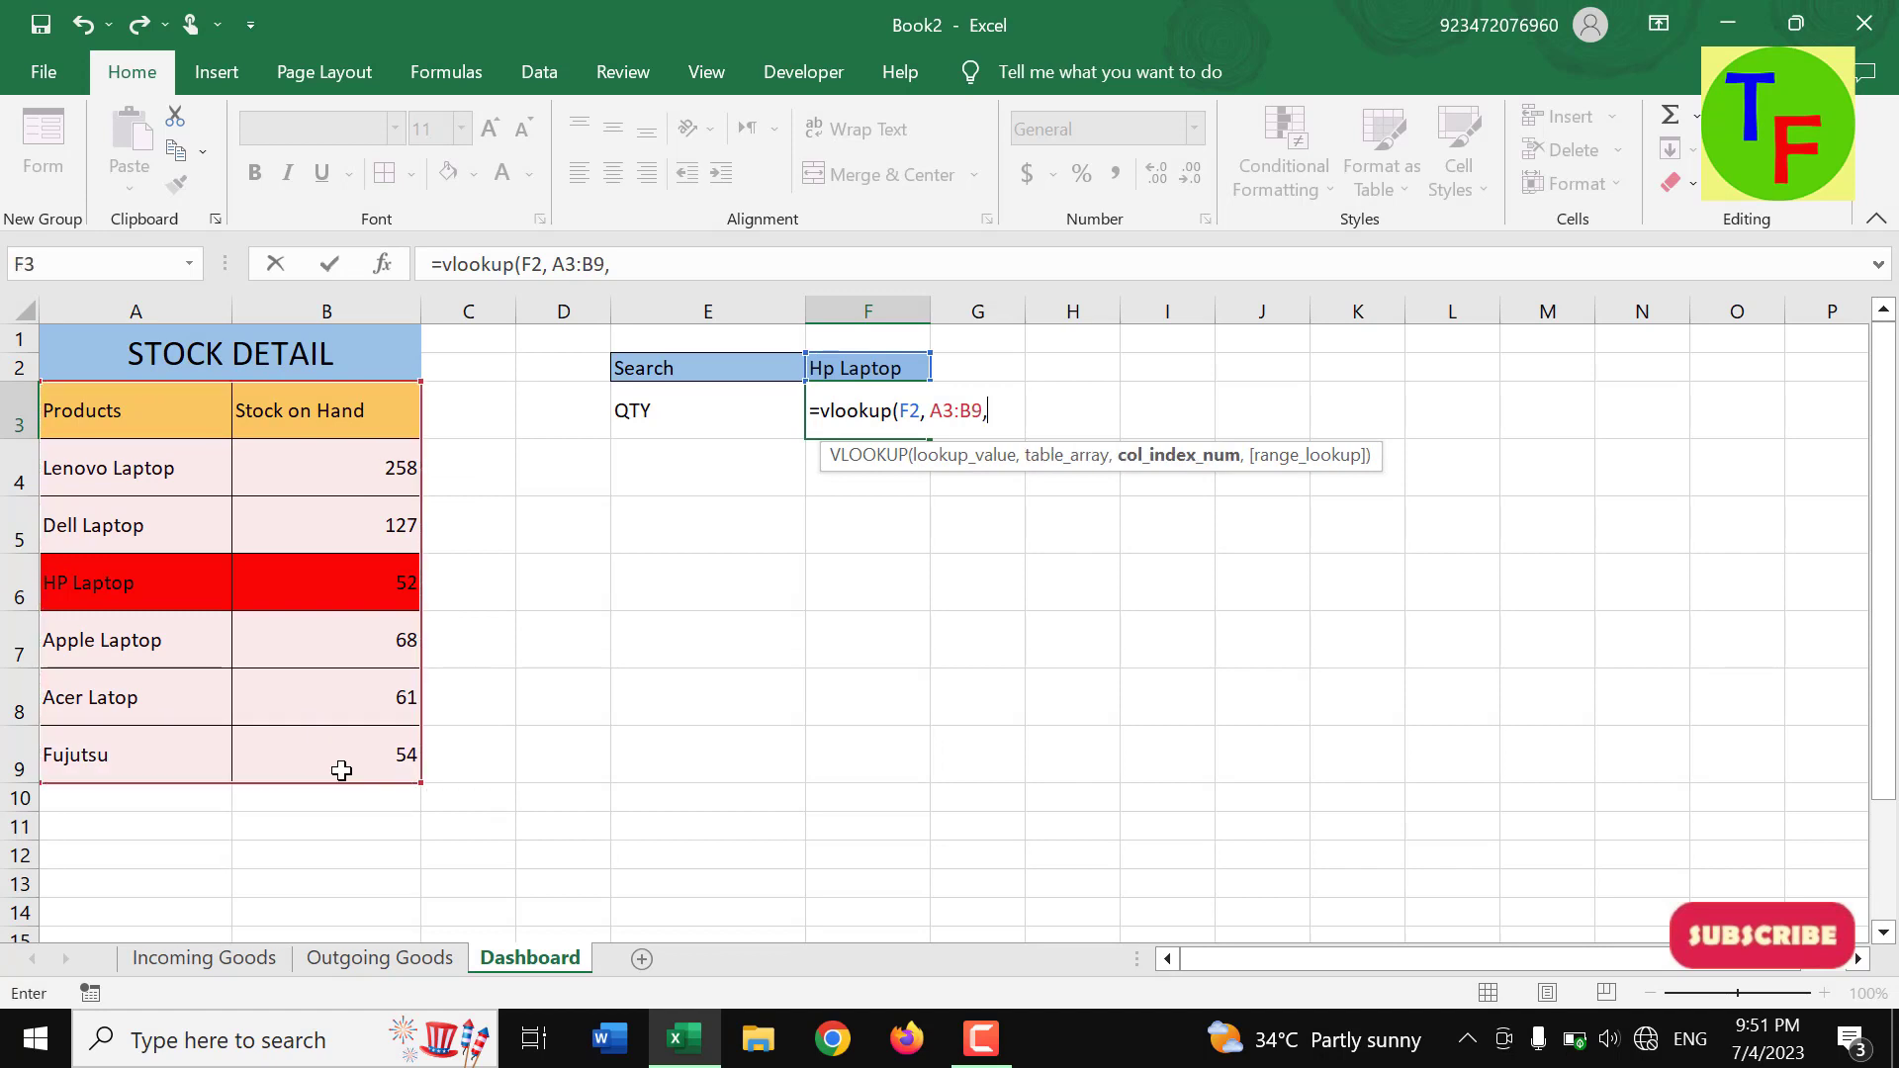
text(2, 0)
key(Return)
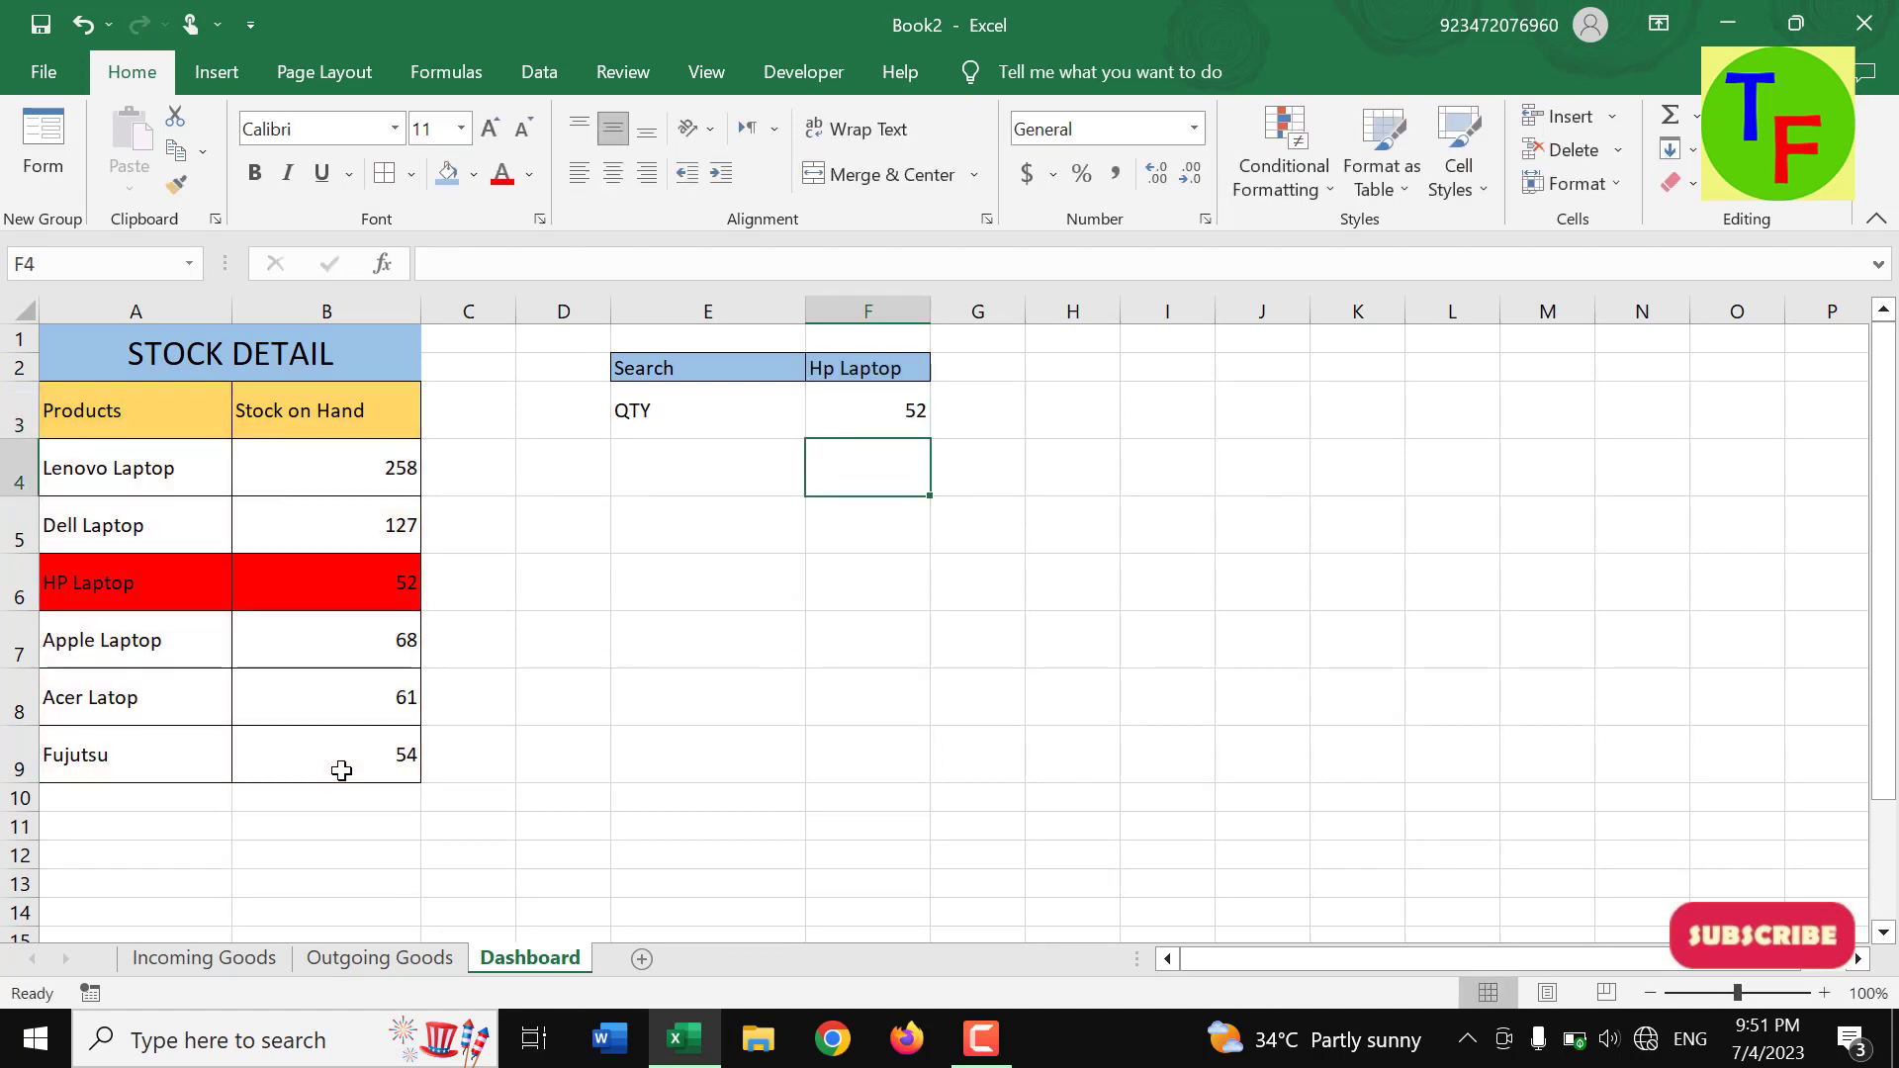
key(Up)
key(Left)
key(shift+Right)
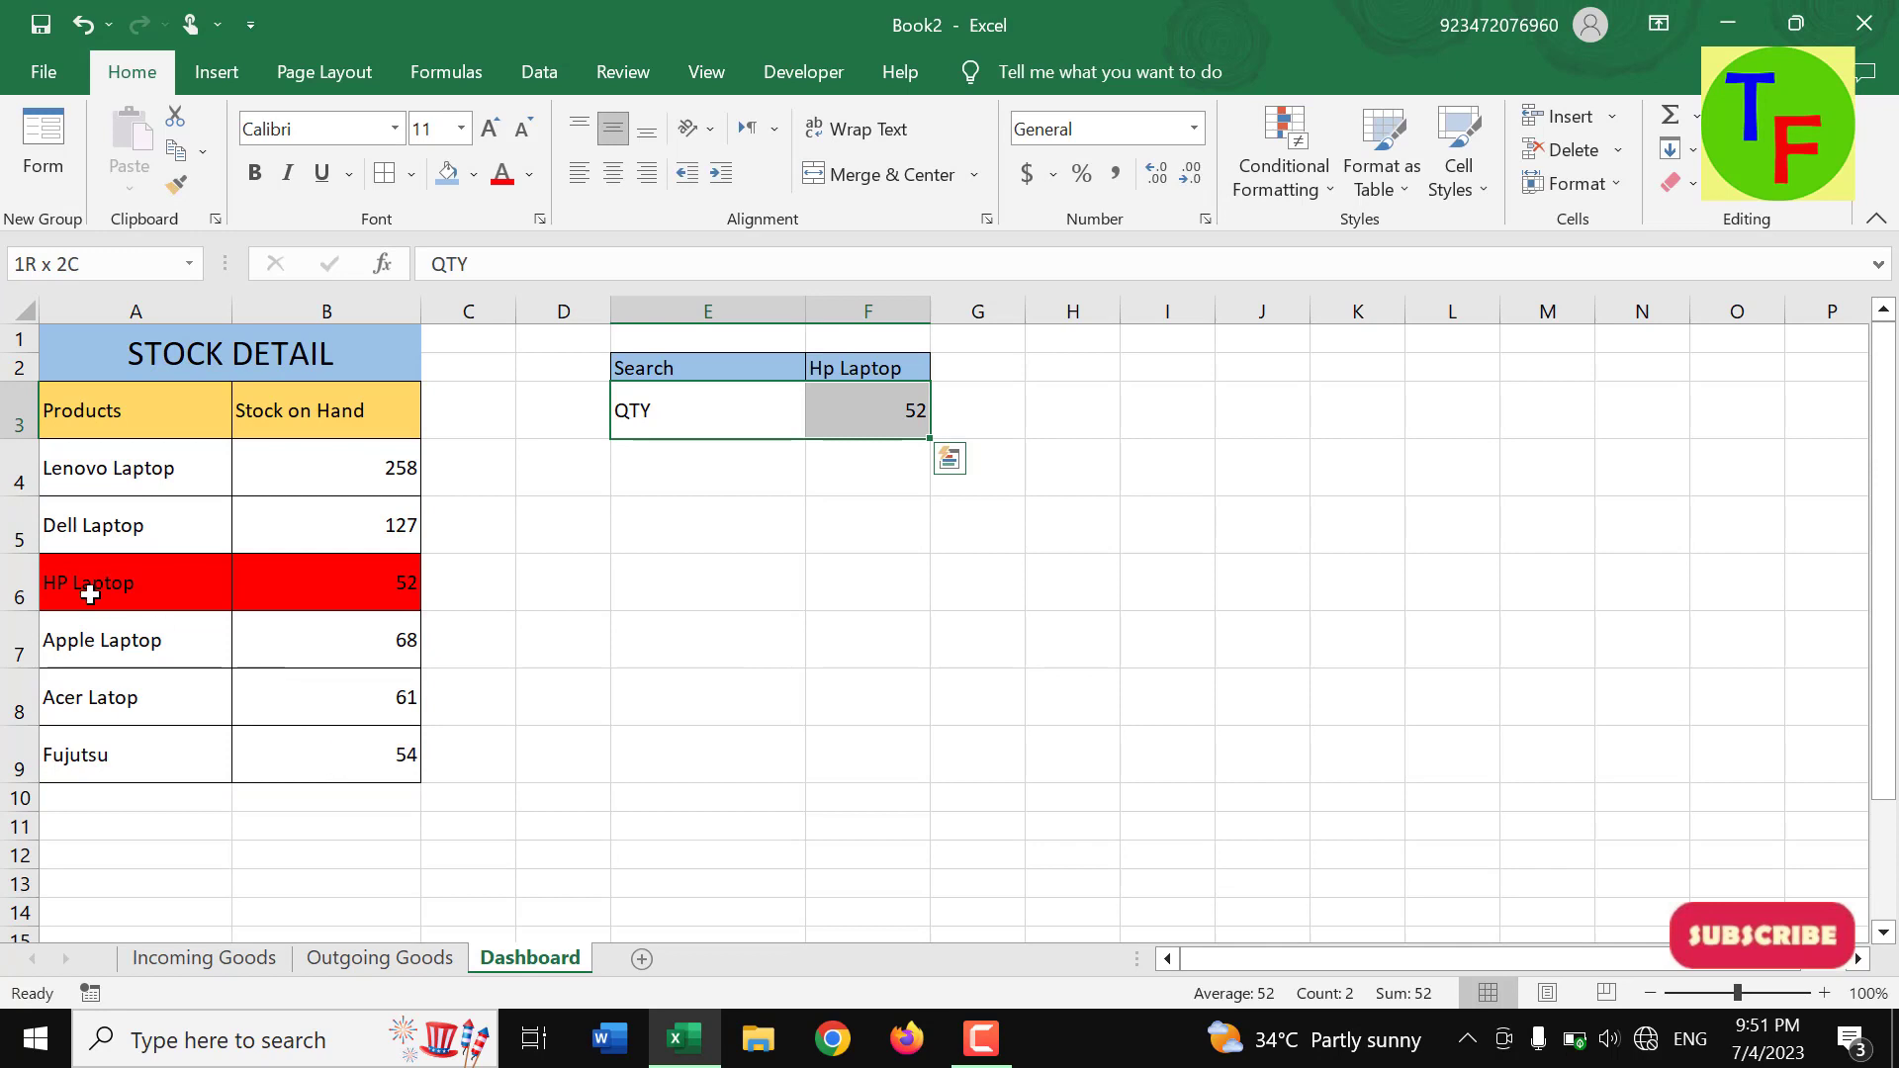
- Fill the QTY label row light blue and the value cells F2:F3 light gold, left-aligned
click(447, 174)
click(884, 594)
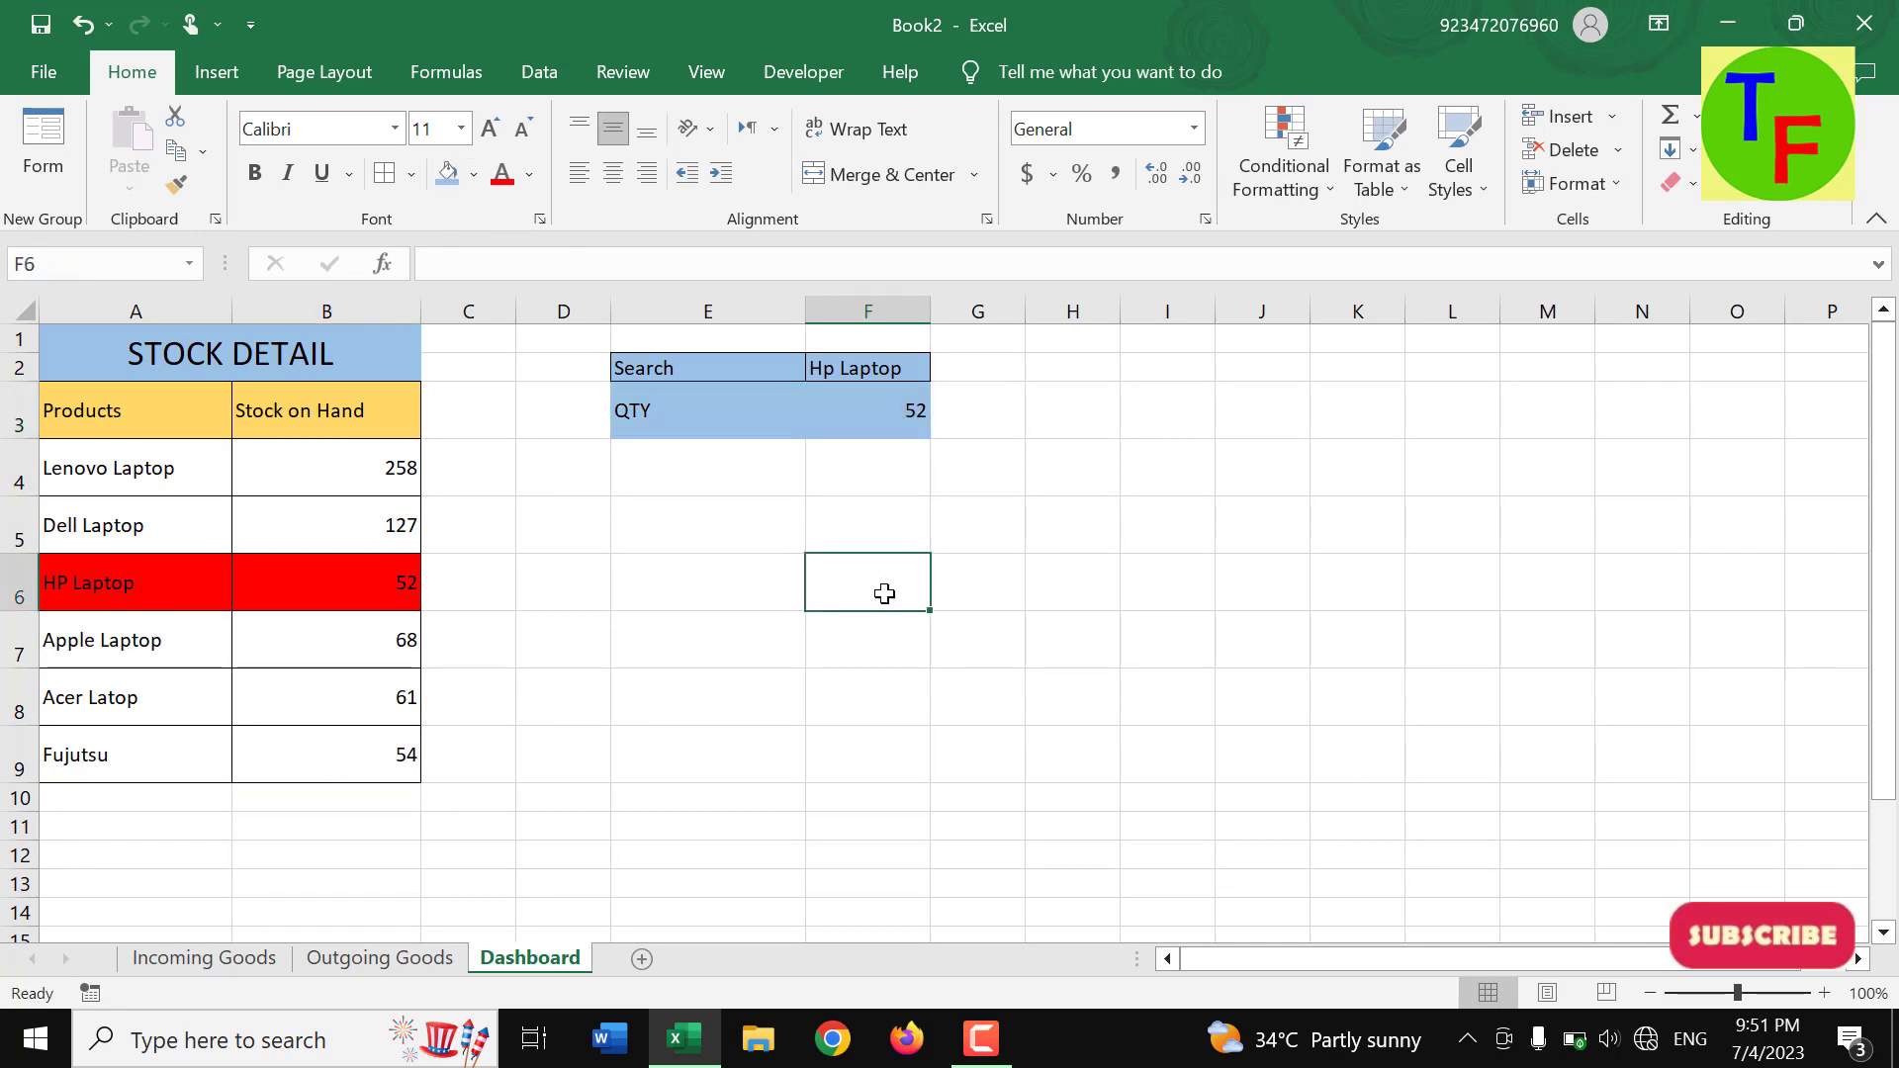
drag(784, 418, 831, 373)
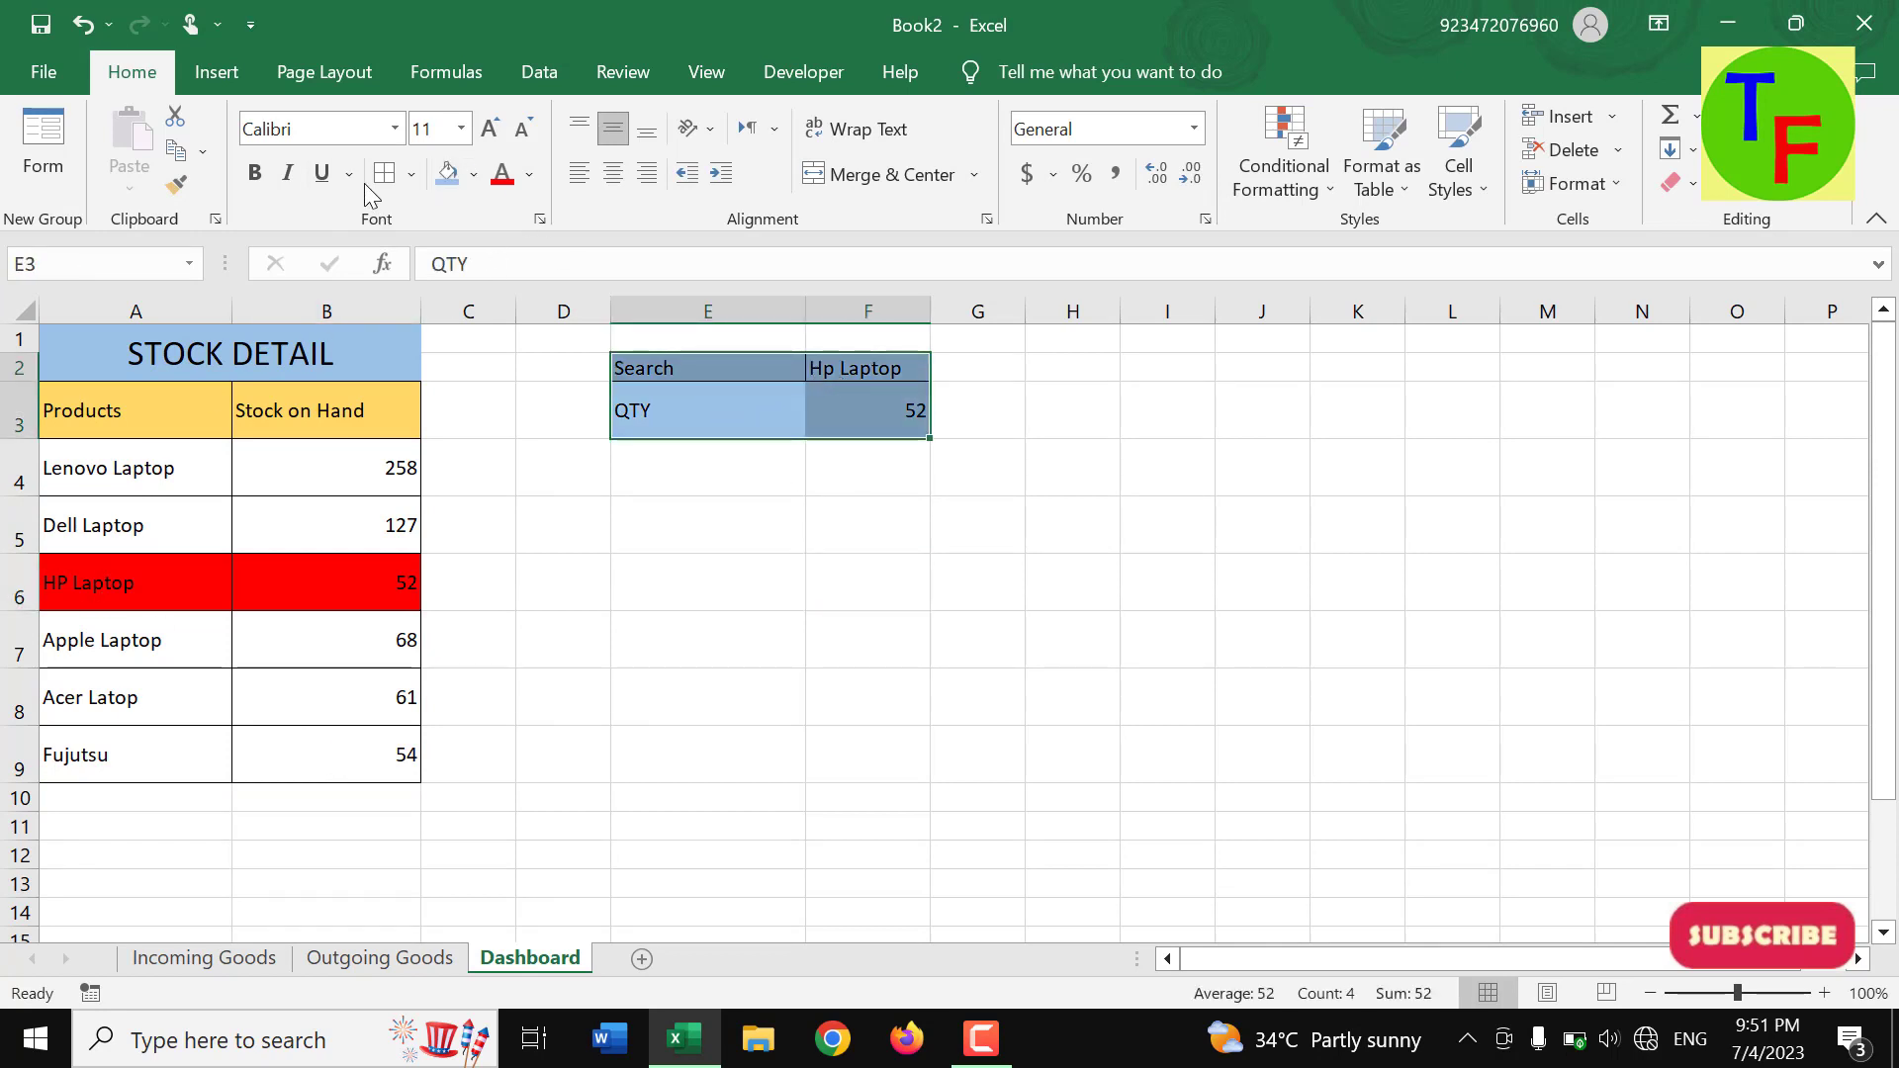
click(924, 568)
drag(898, 368, 890, 415)
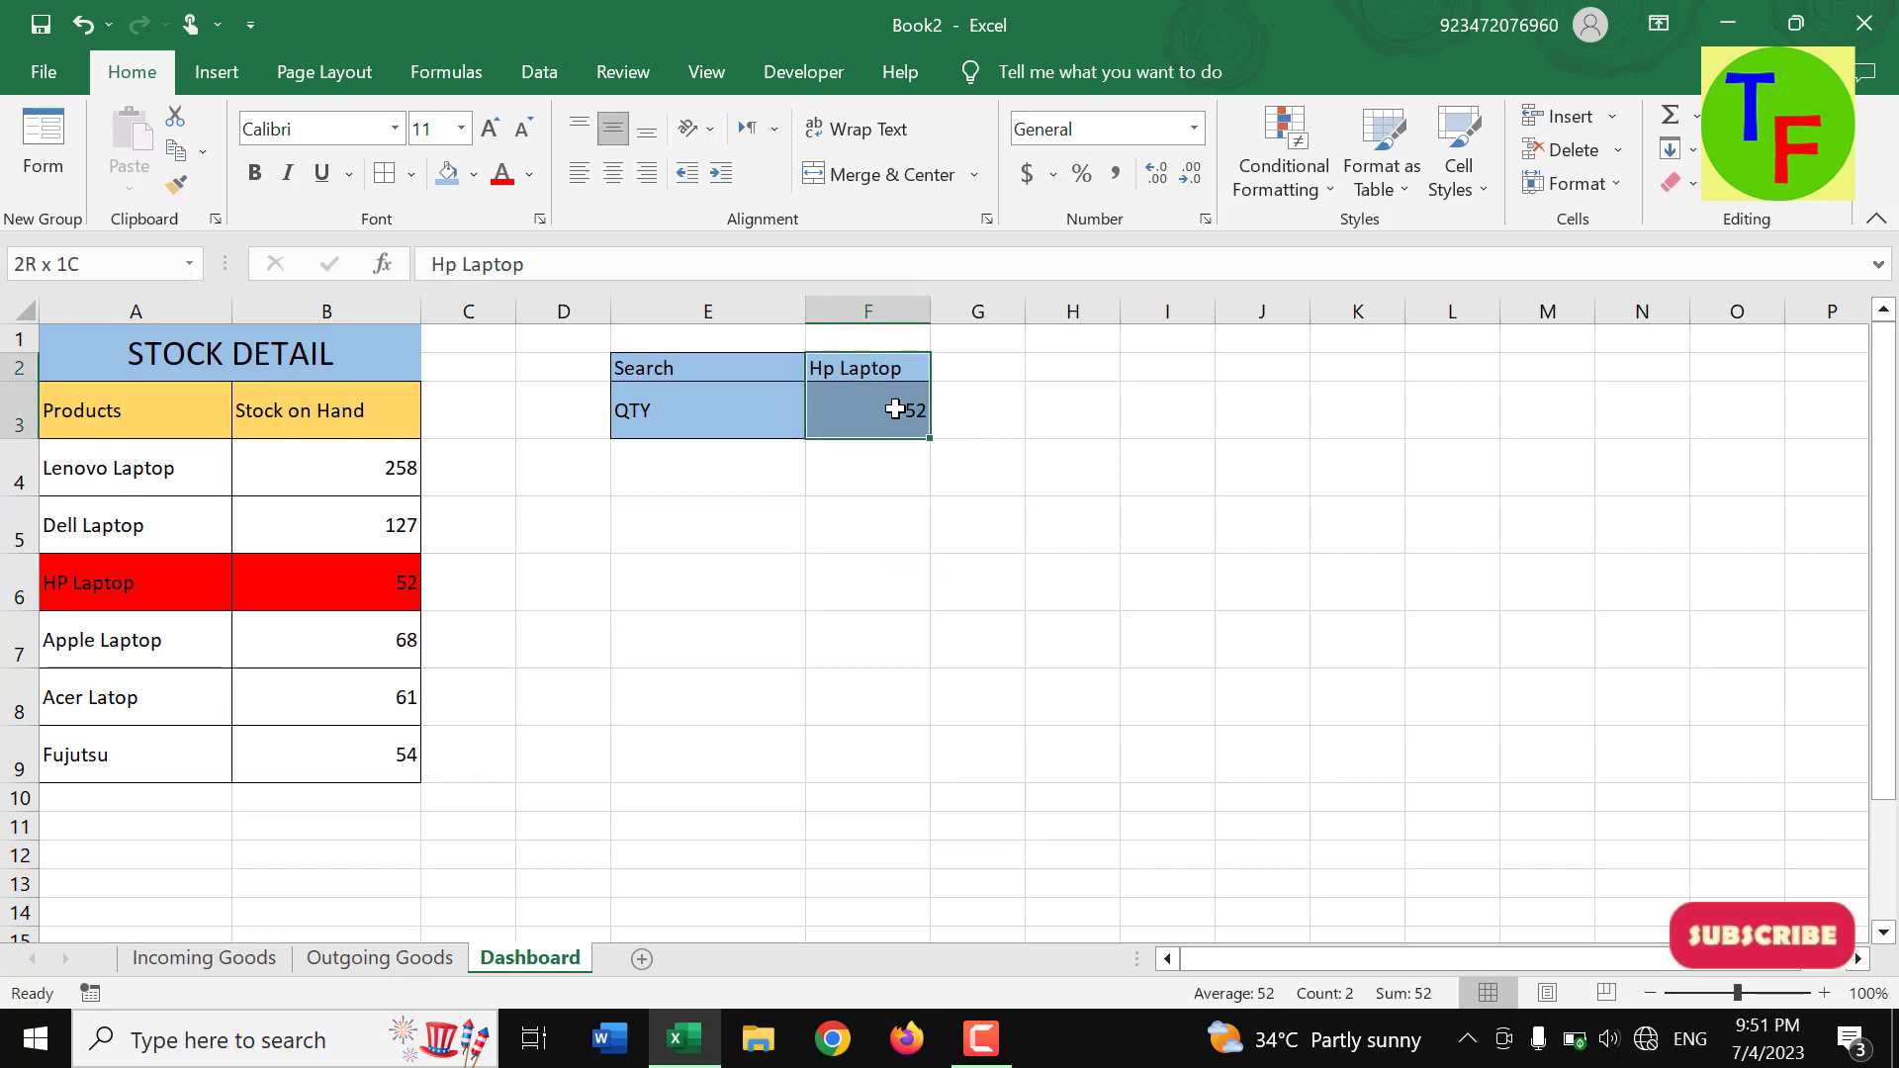
click(473, 176)
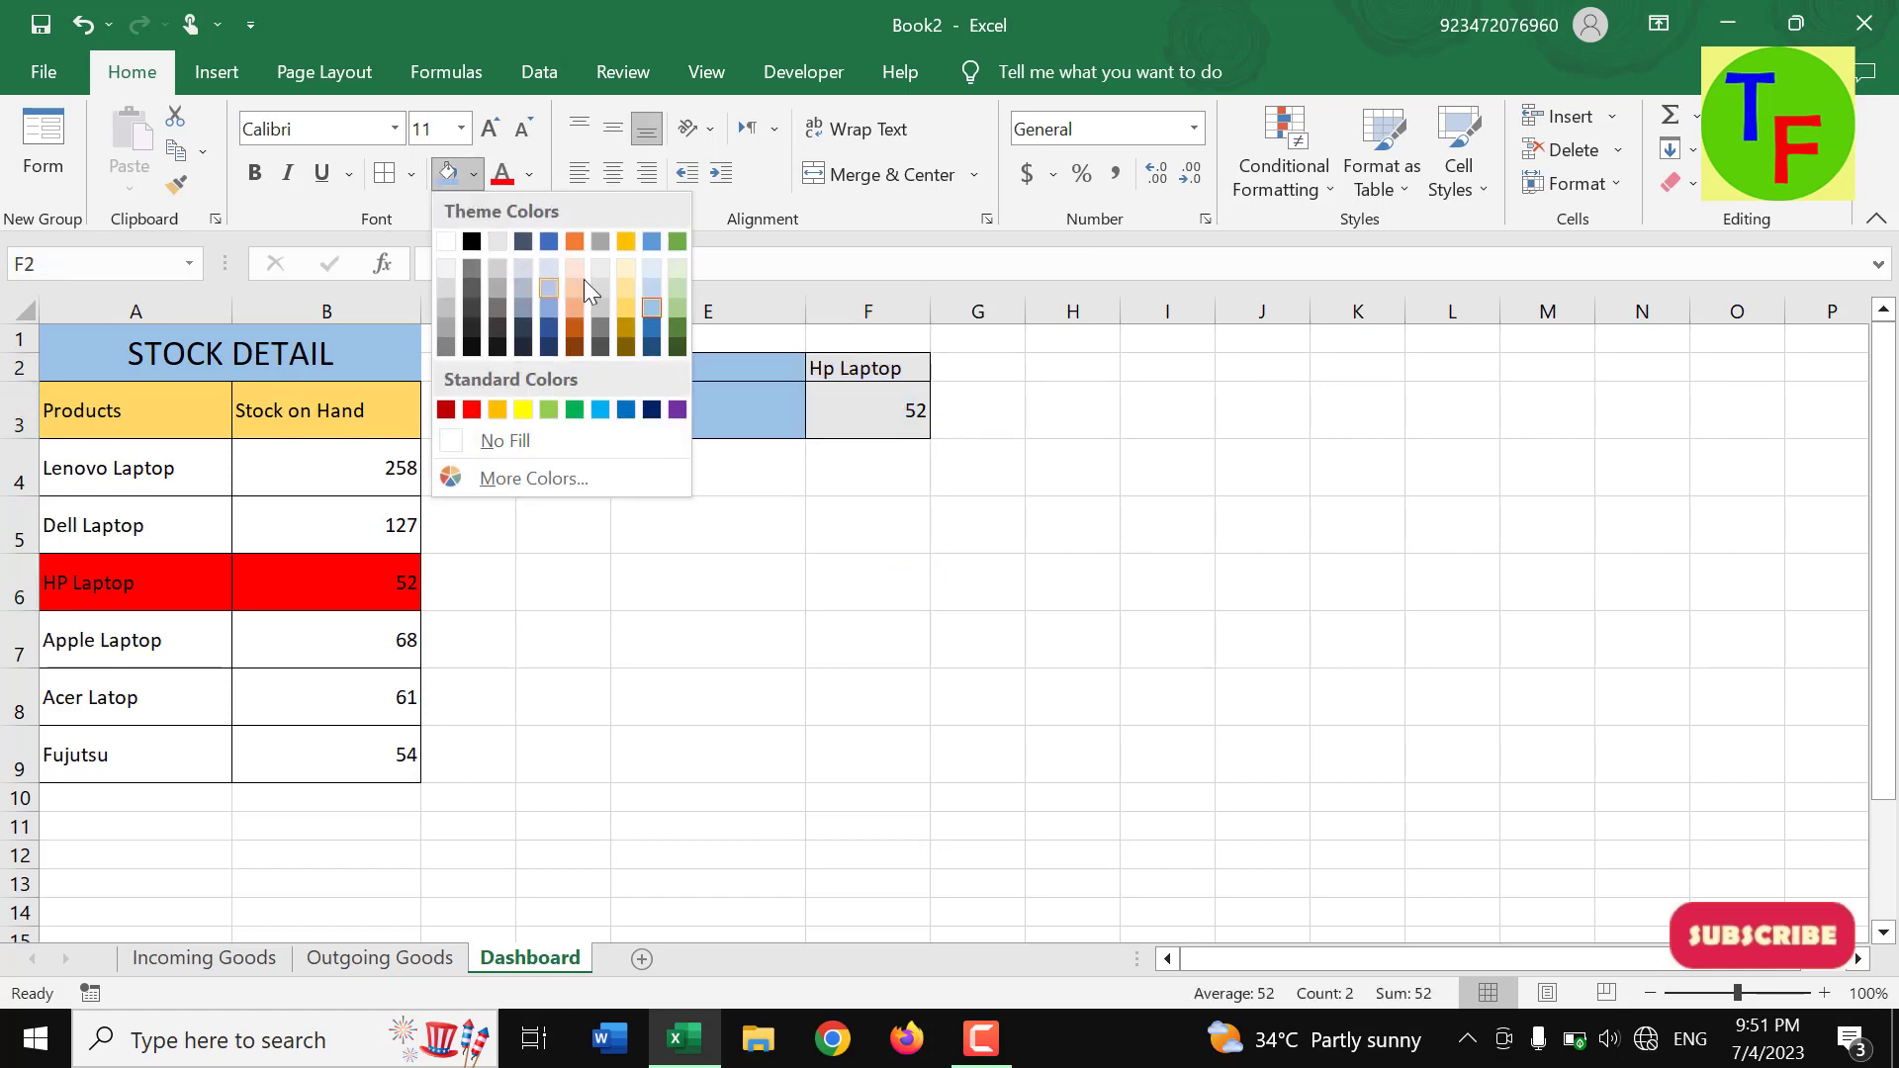
click(627, 281)
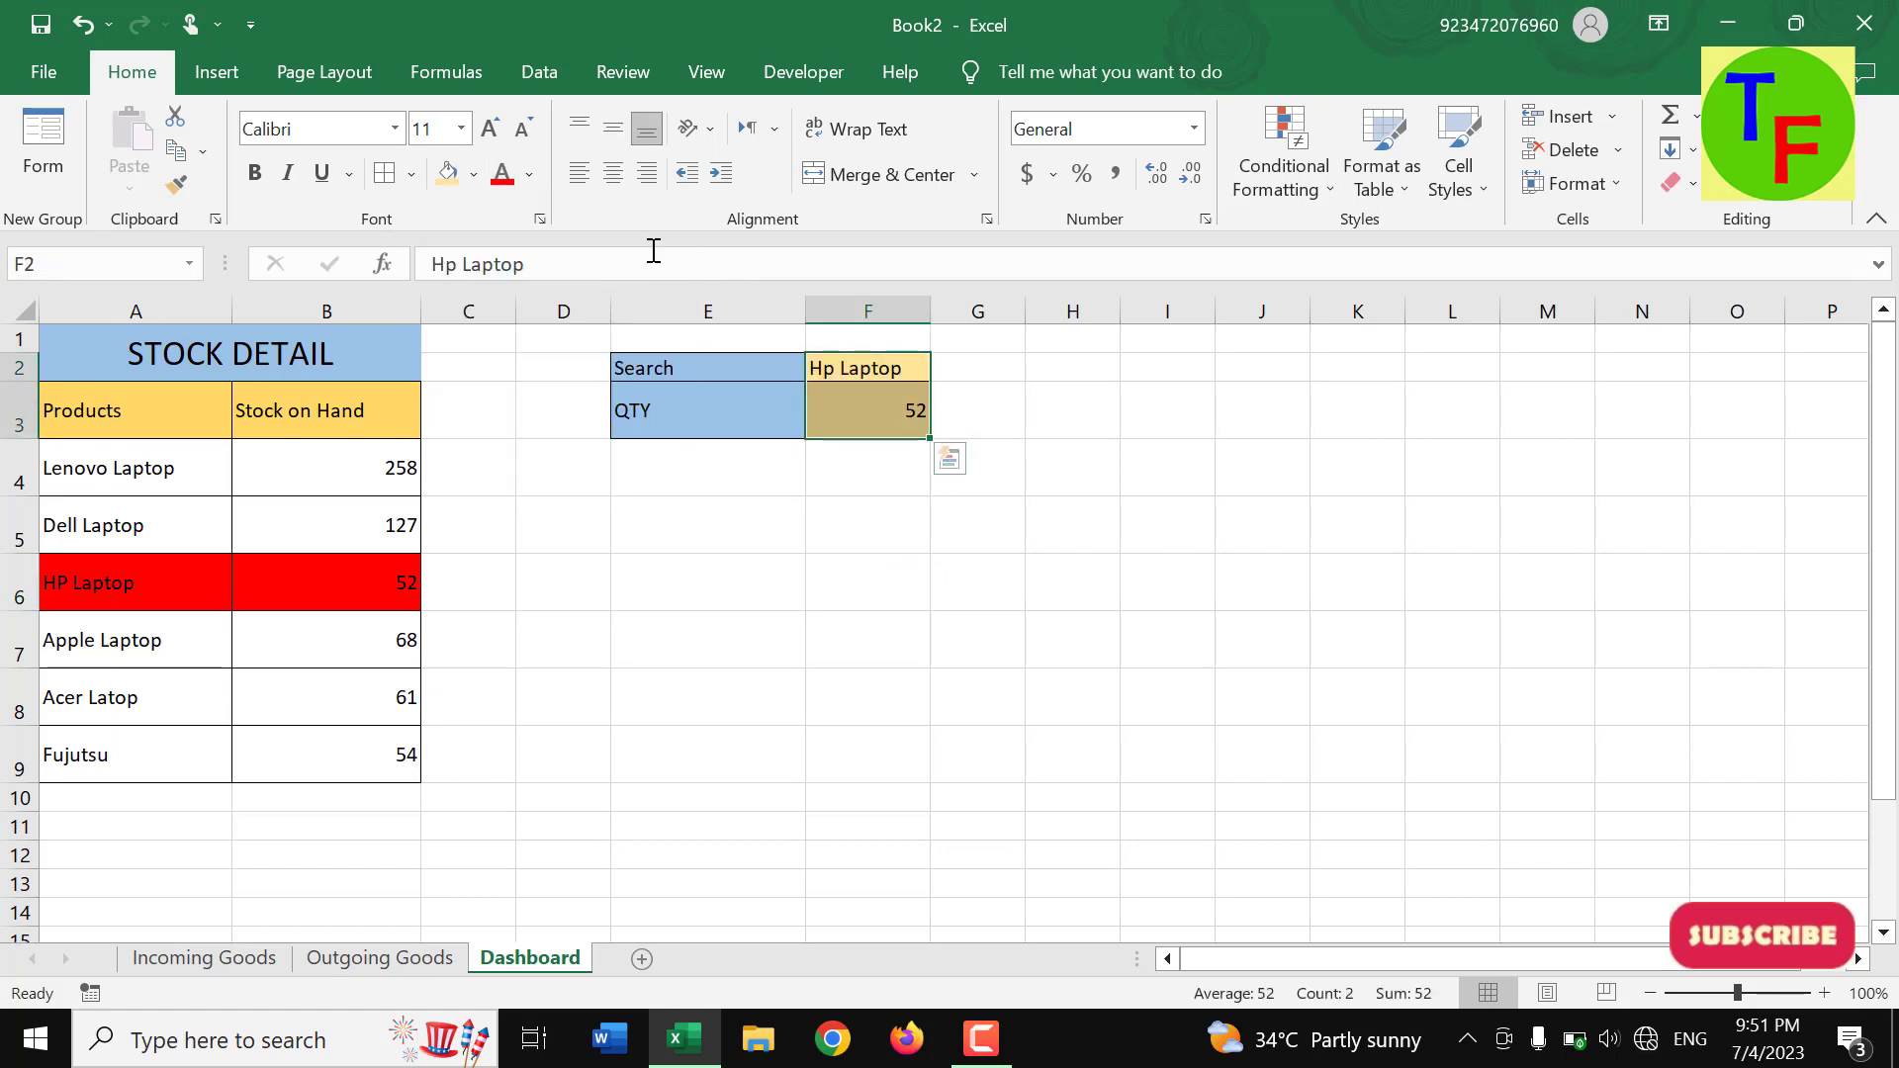
click(581, 178)
click(904, 583)
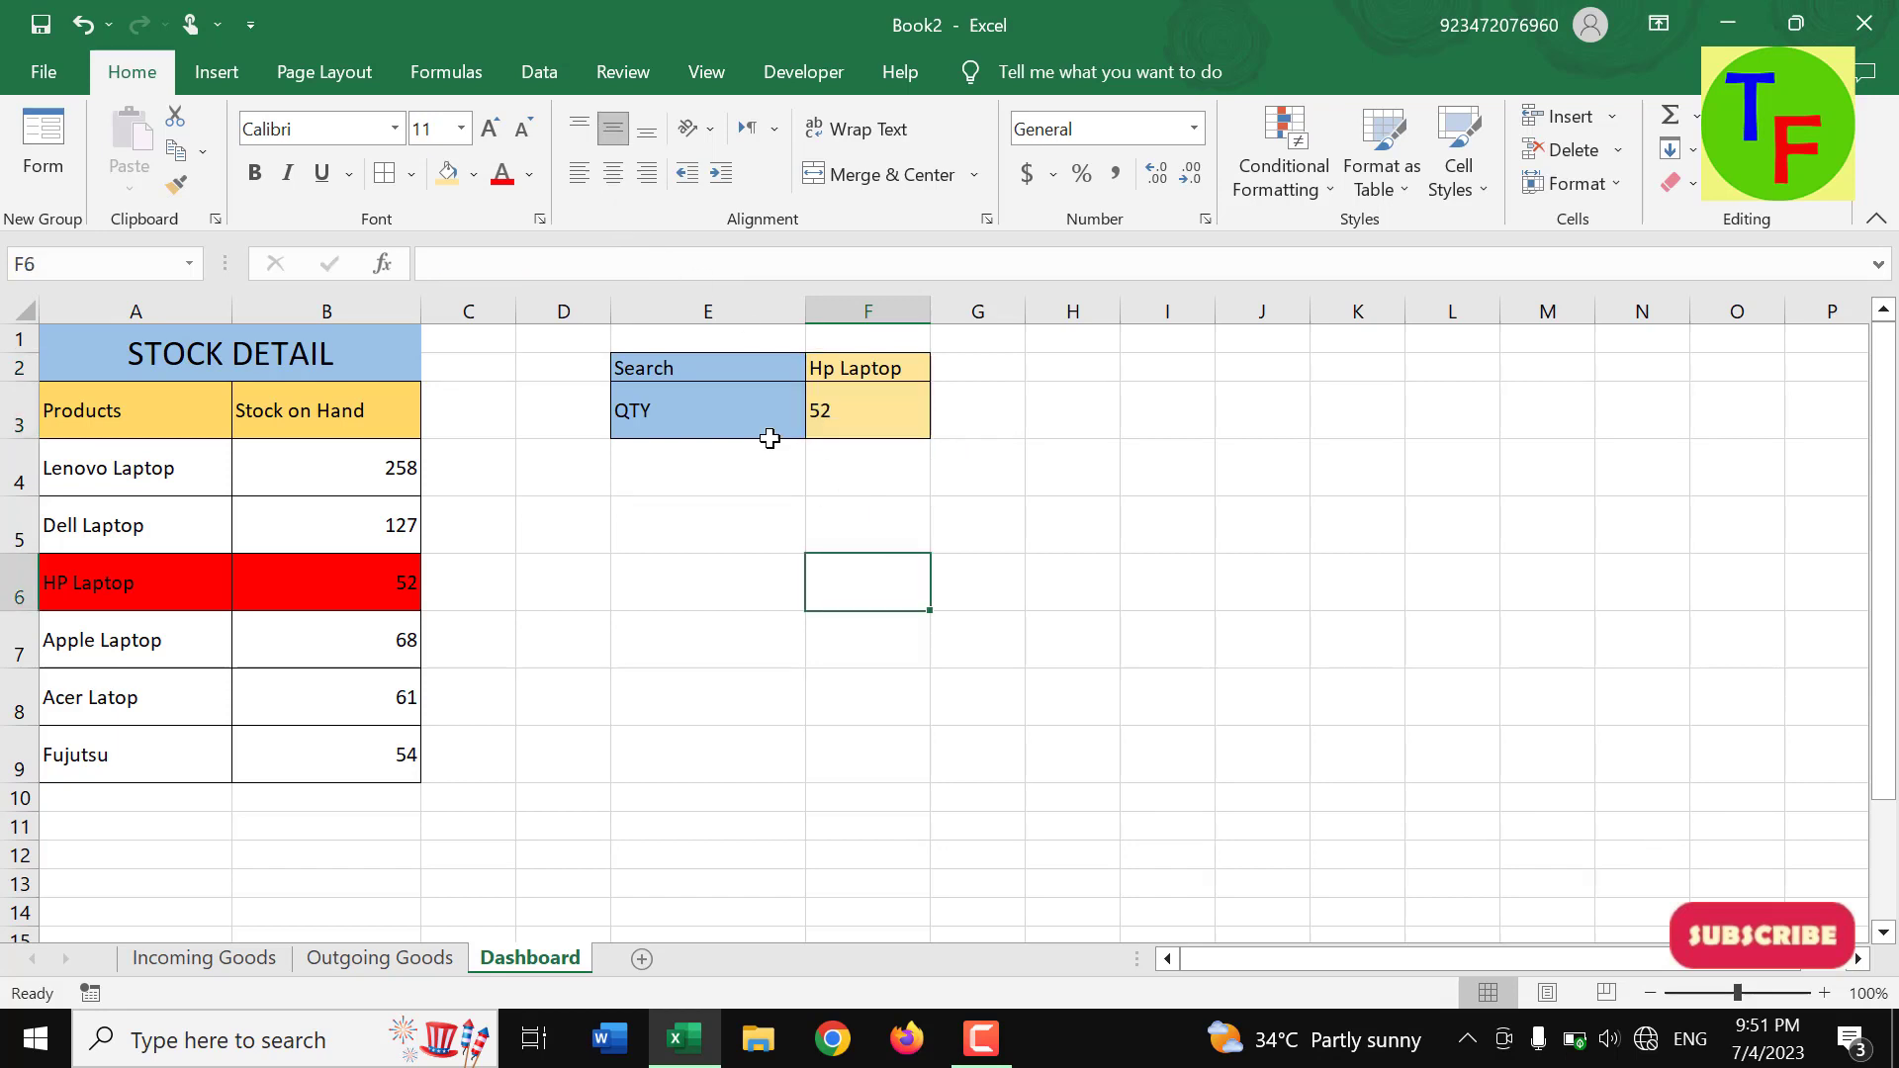
- Enlarge the Search row text to 16 and the QTY row text, then widen column F
click(729, 371)
drag(712, 369, 846, 372)
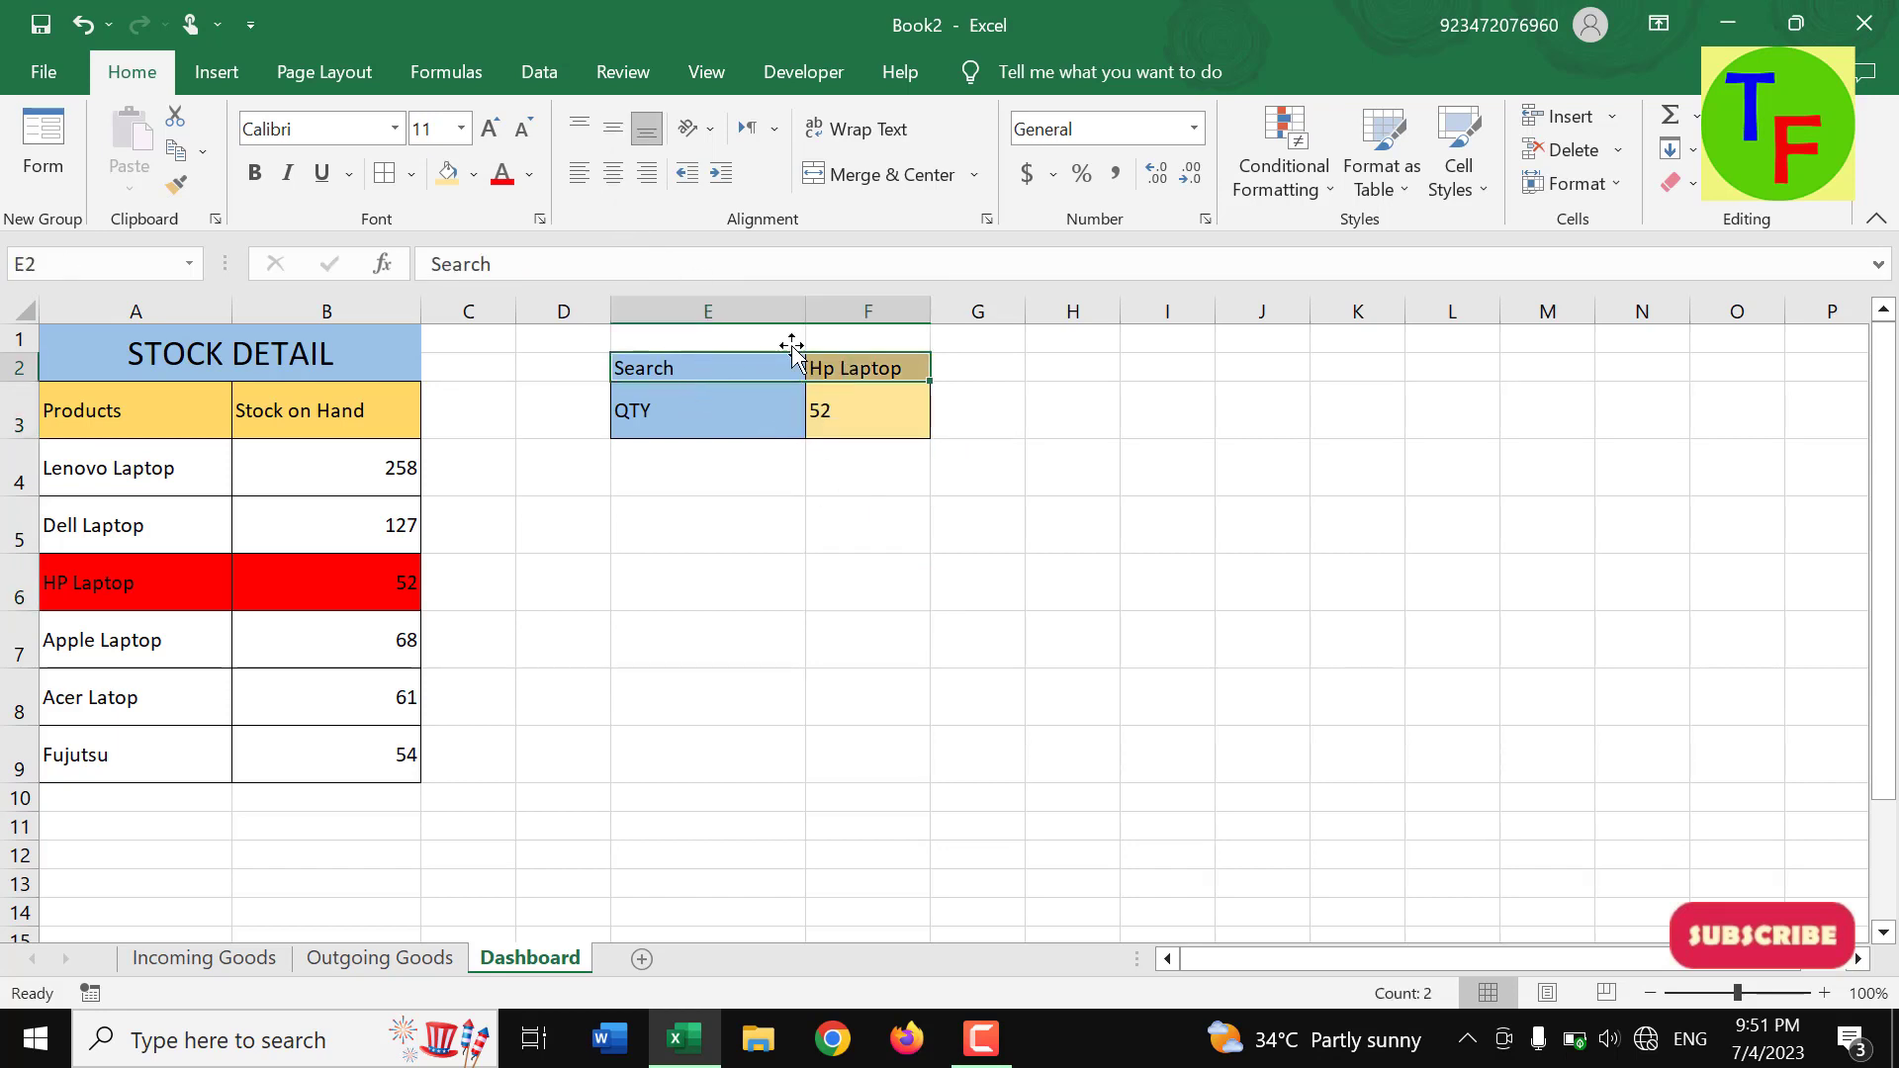
click(490, 128)
click(490, 128)
click(489, 128)
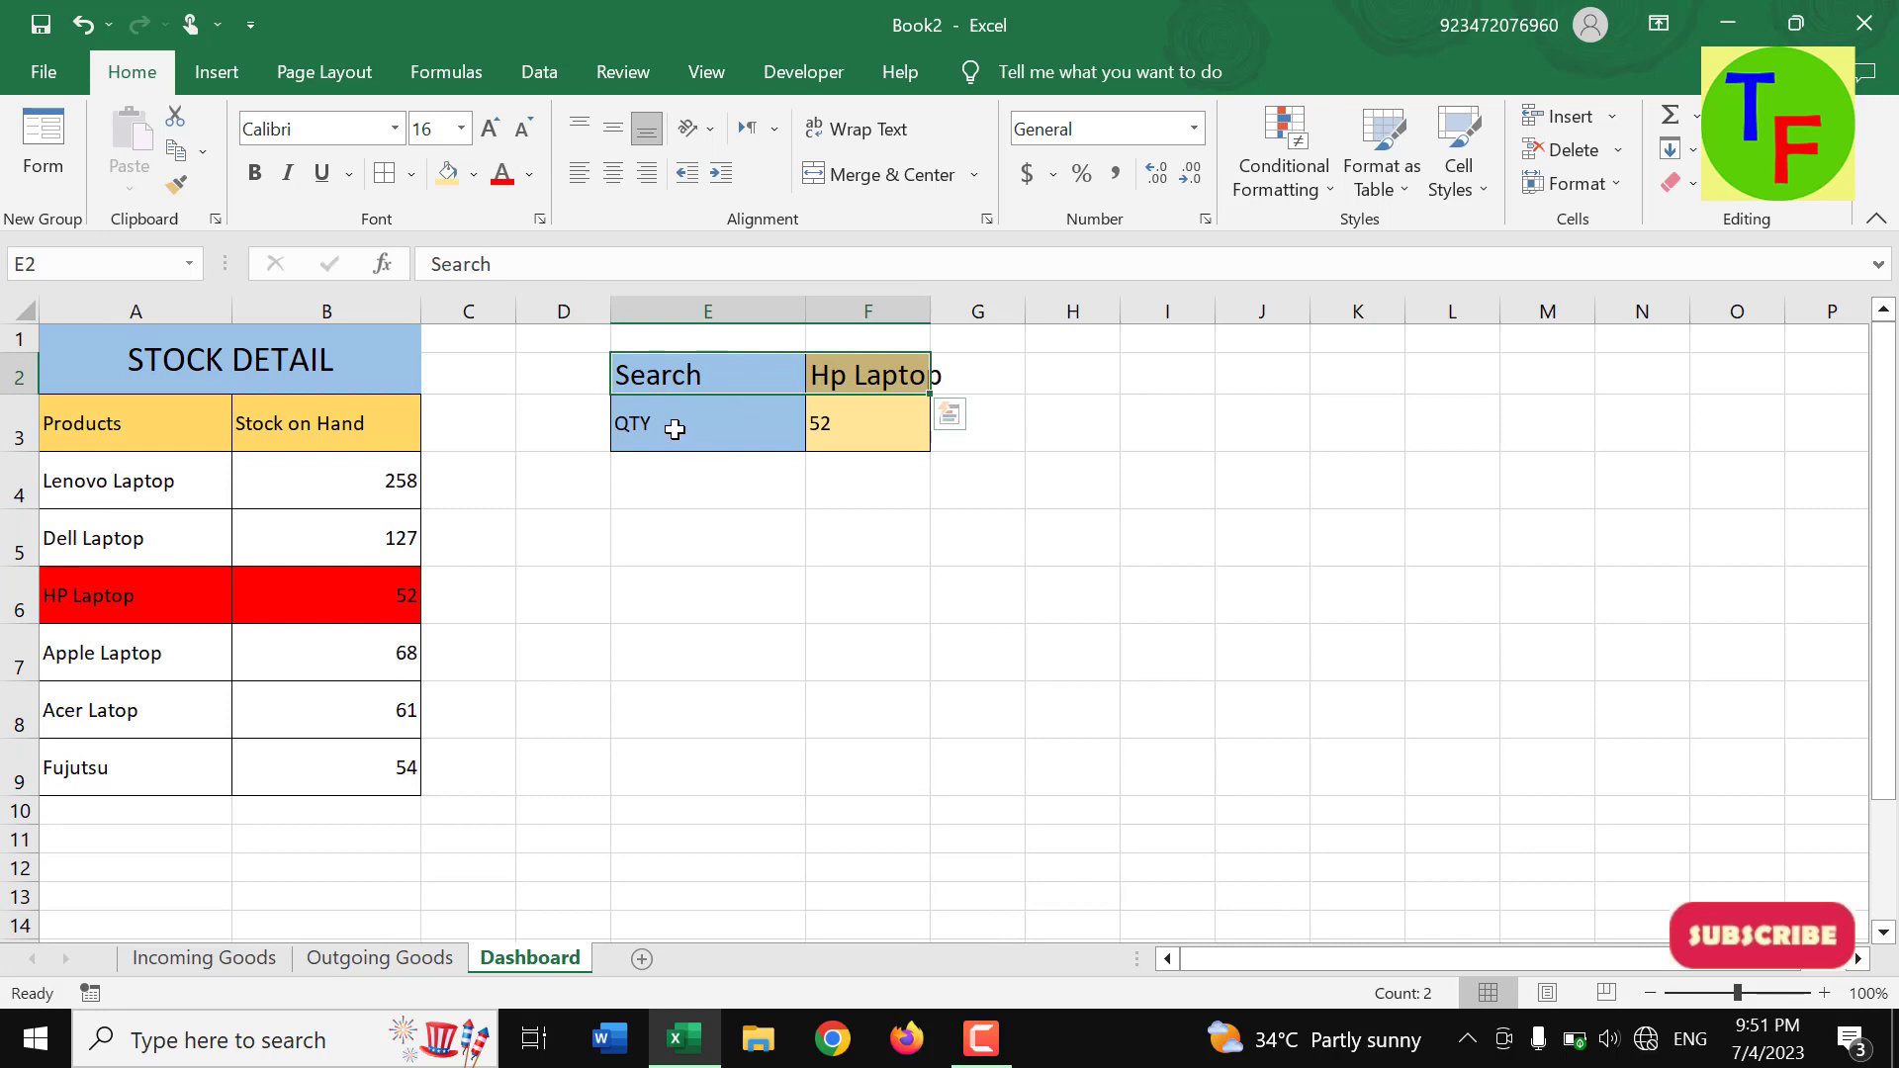
drag(670, 423, 818, 423)
click(492, 128)
click(492, 128)
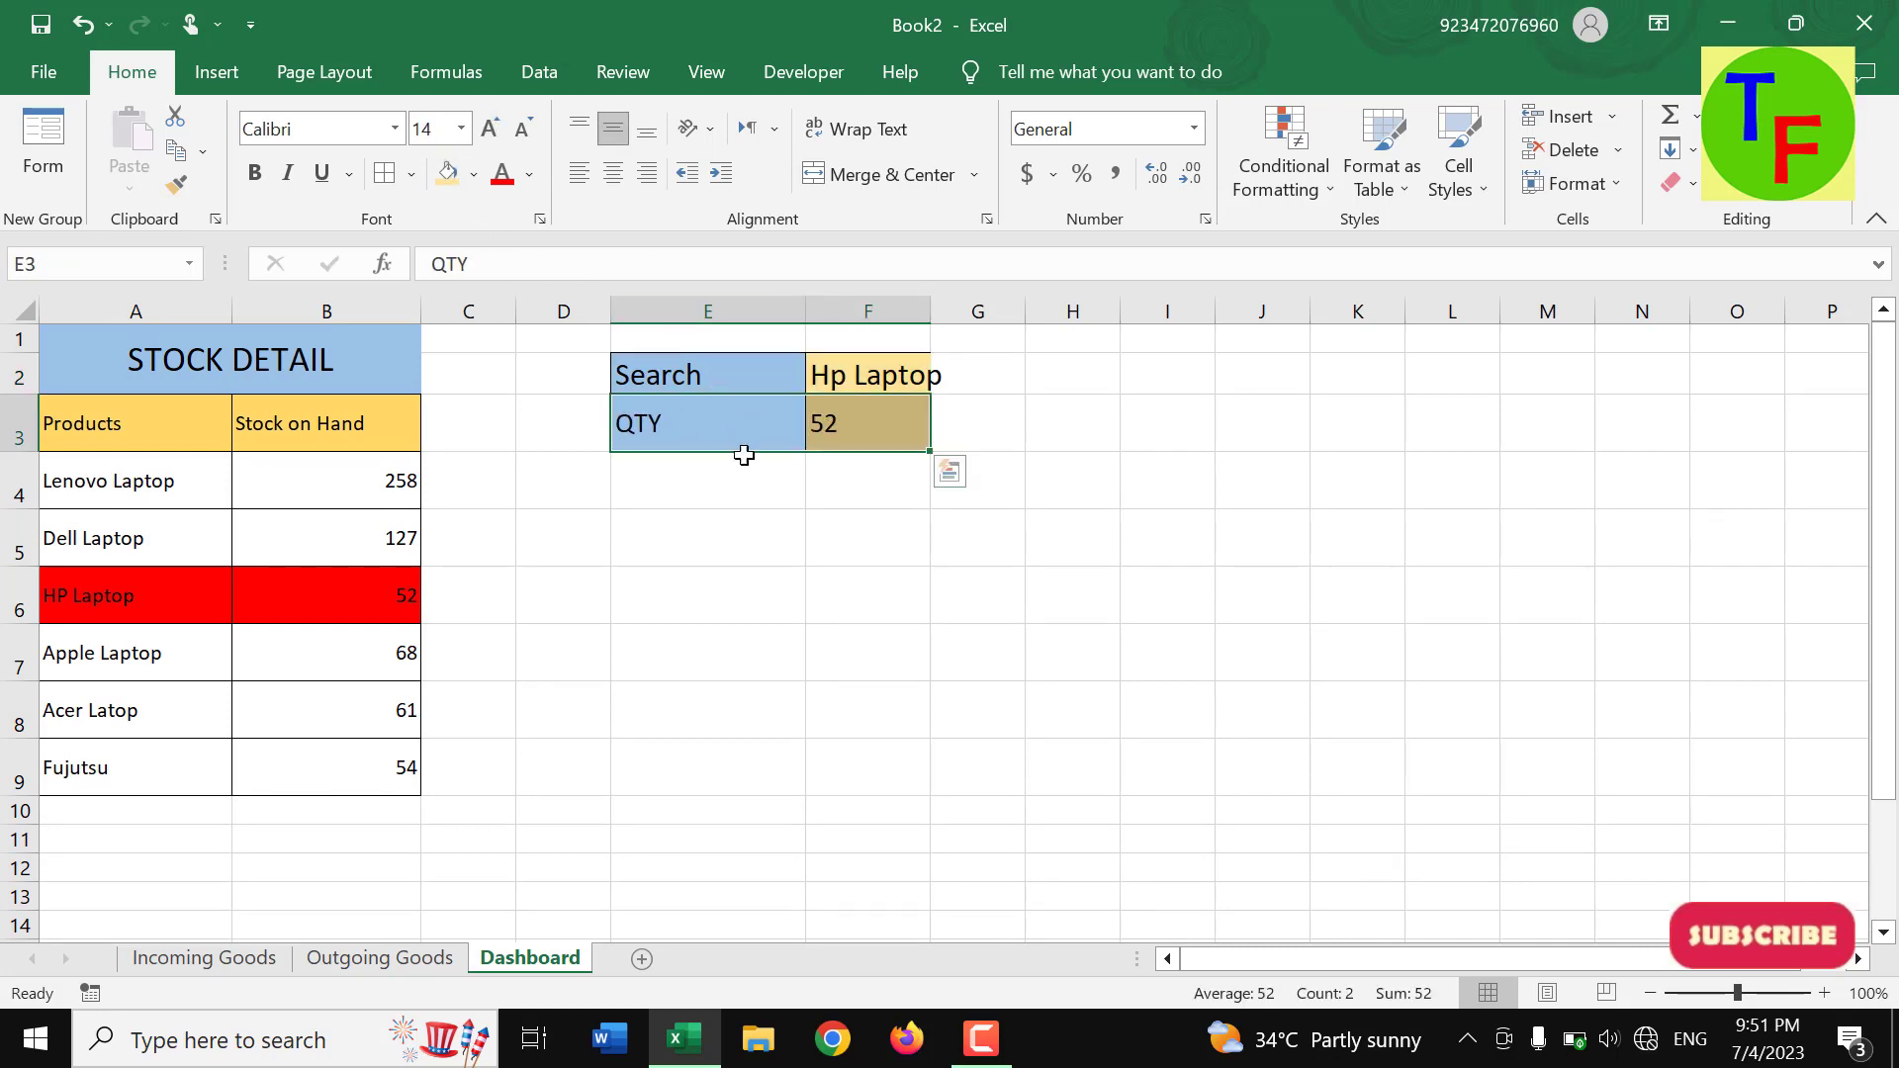
click(787, 570)
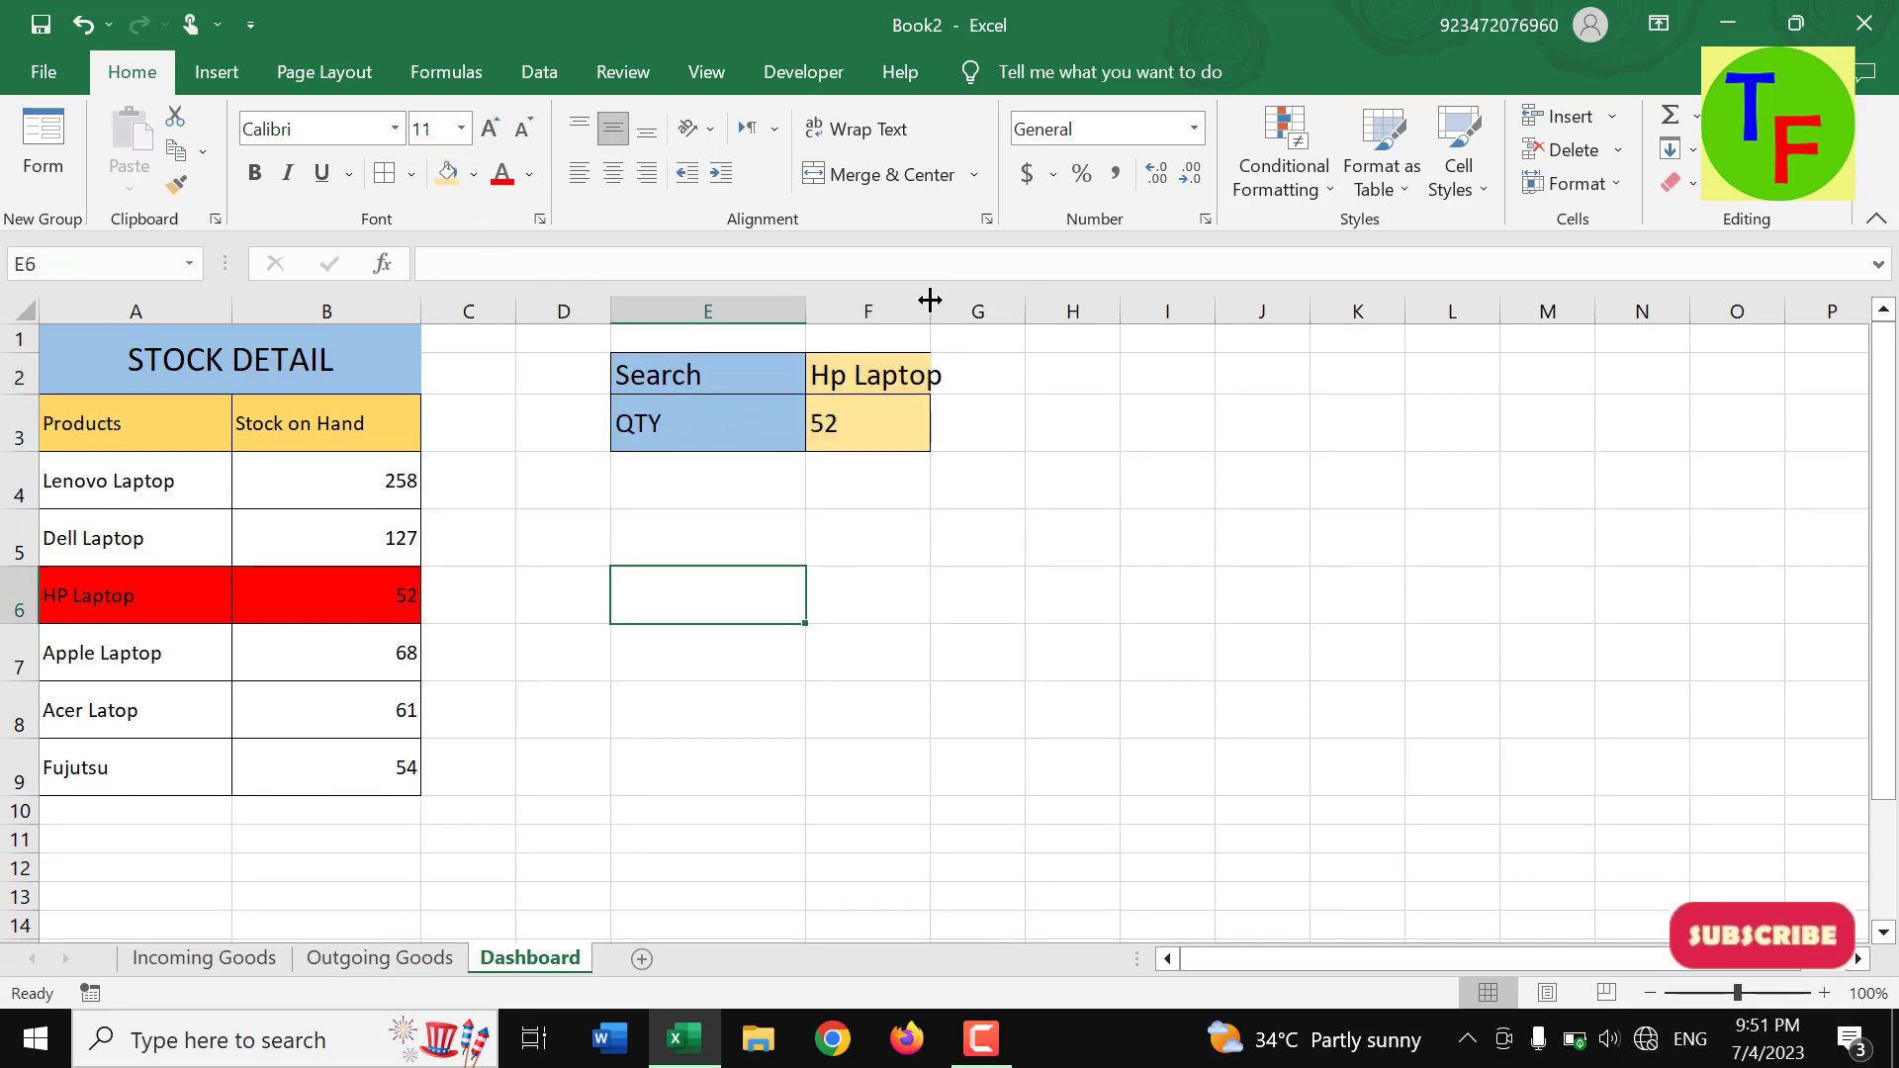
drag(929, 300, 984, 299)
click(955, 368)
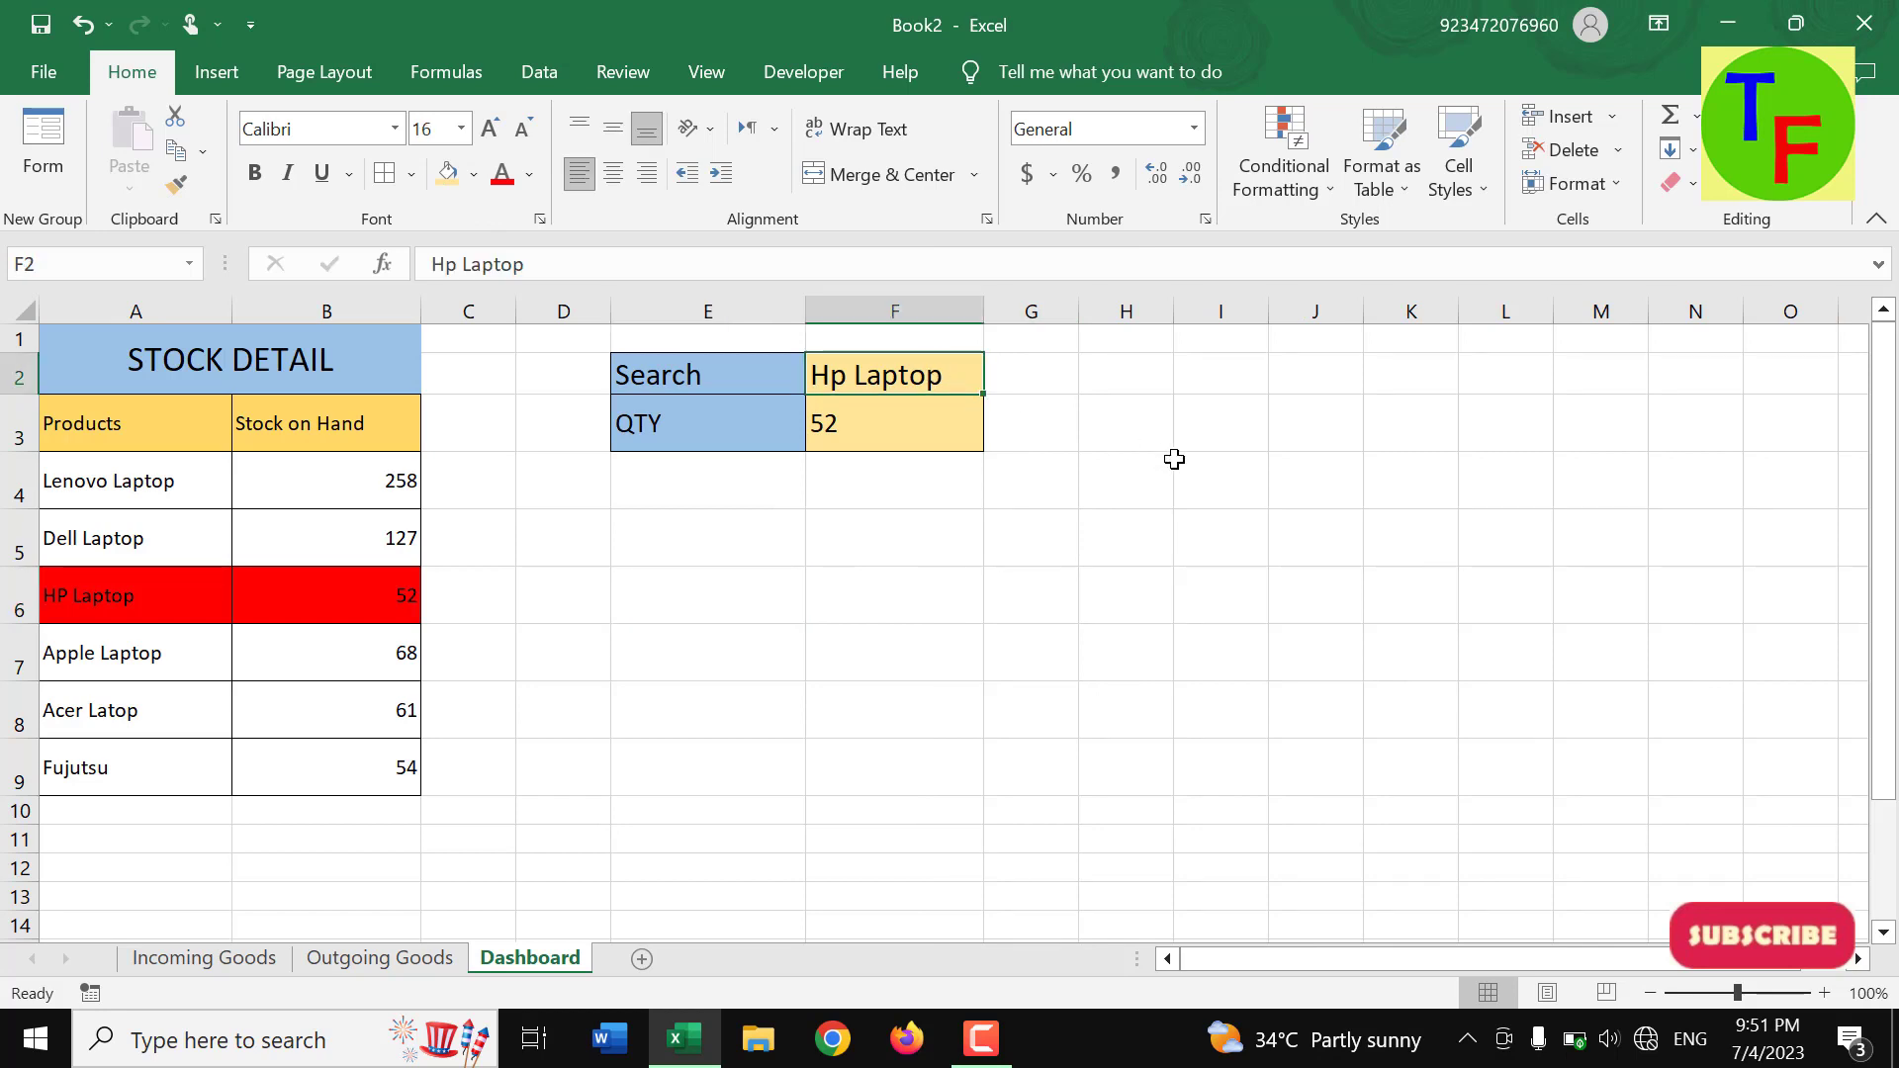
- Search for Acer Laptop in the search cell F2
text(Ac)
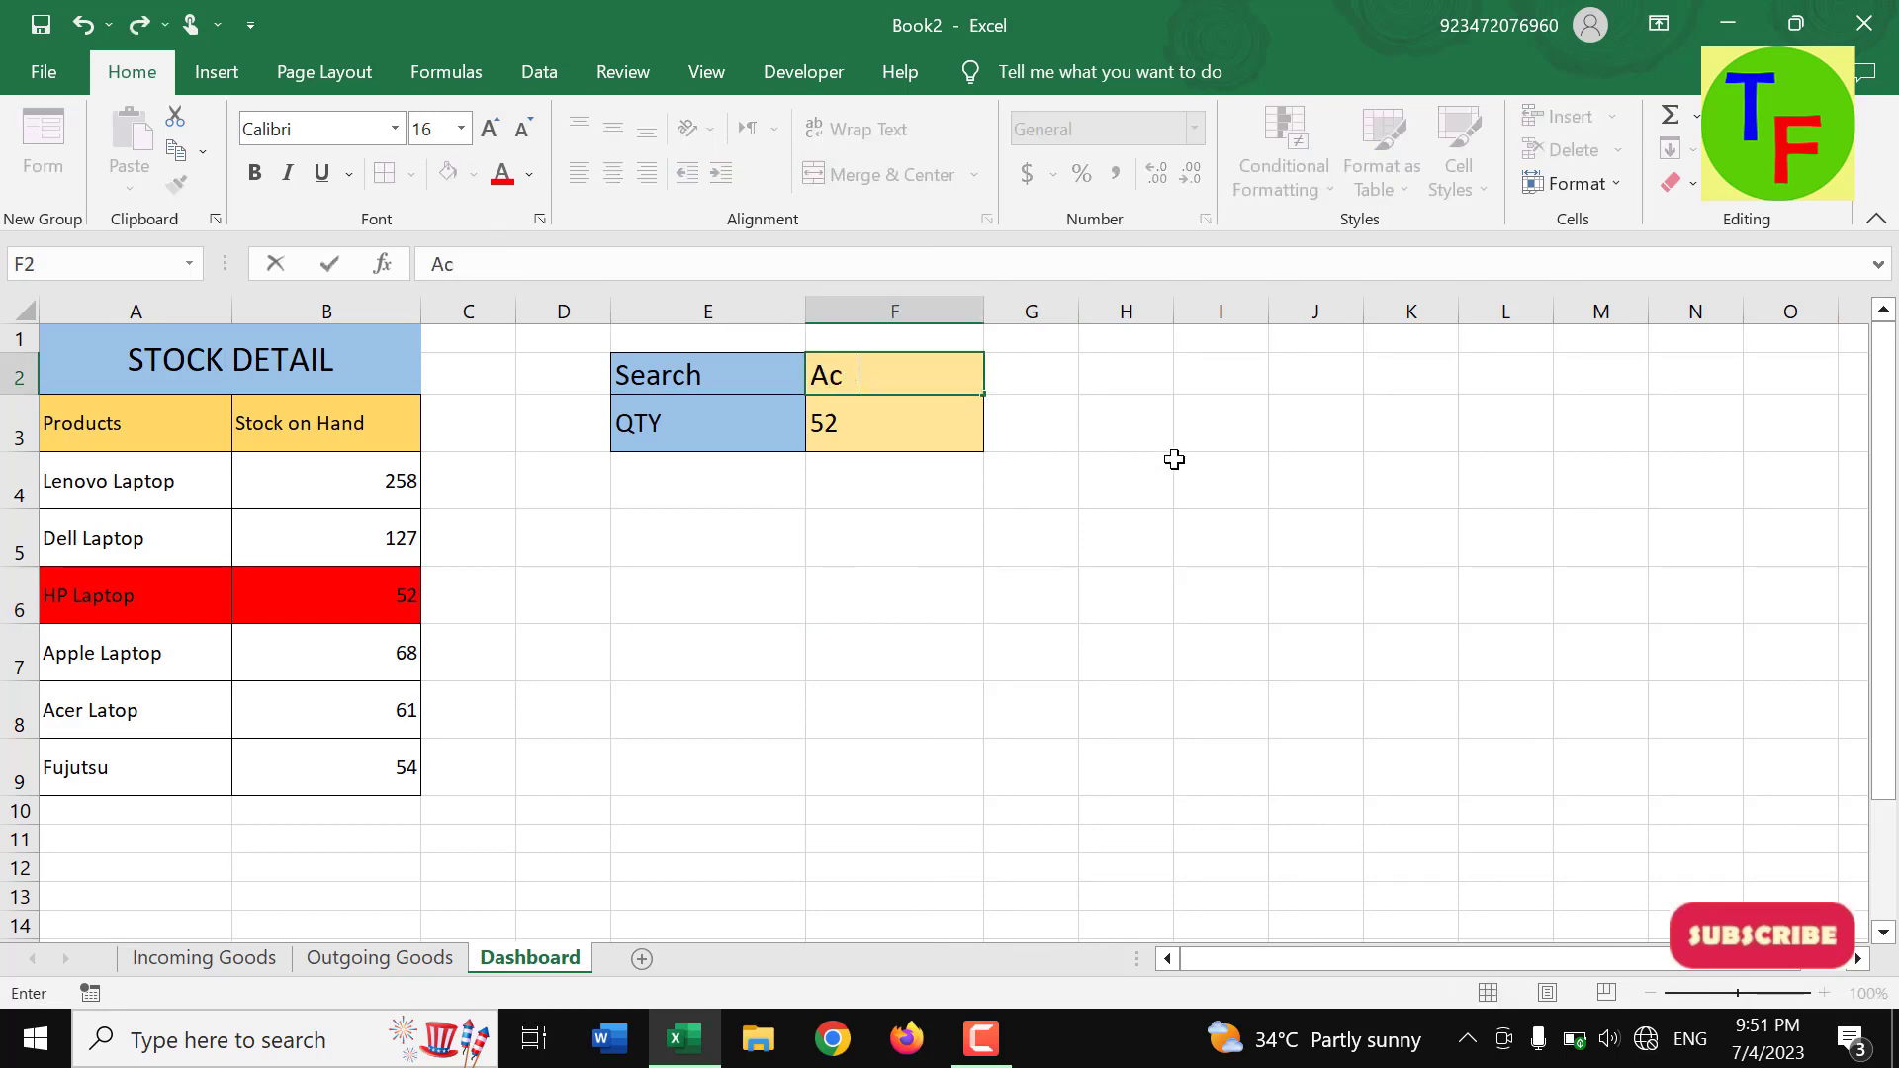
text(er La)
text(p)
key(BackSpace)
key(BackSpace)
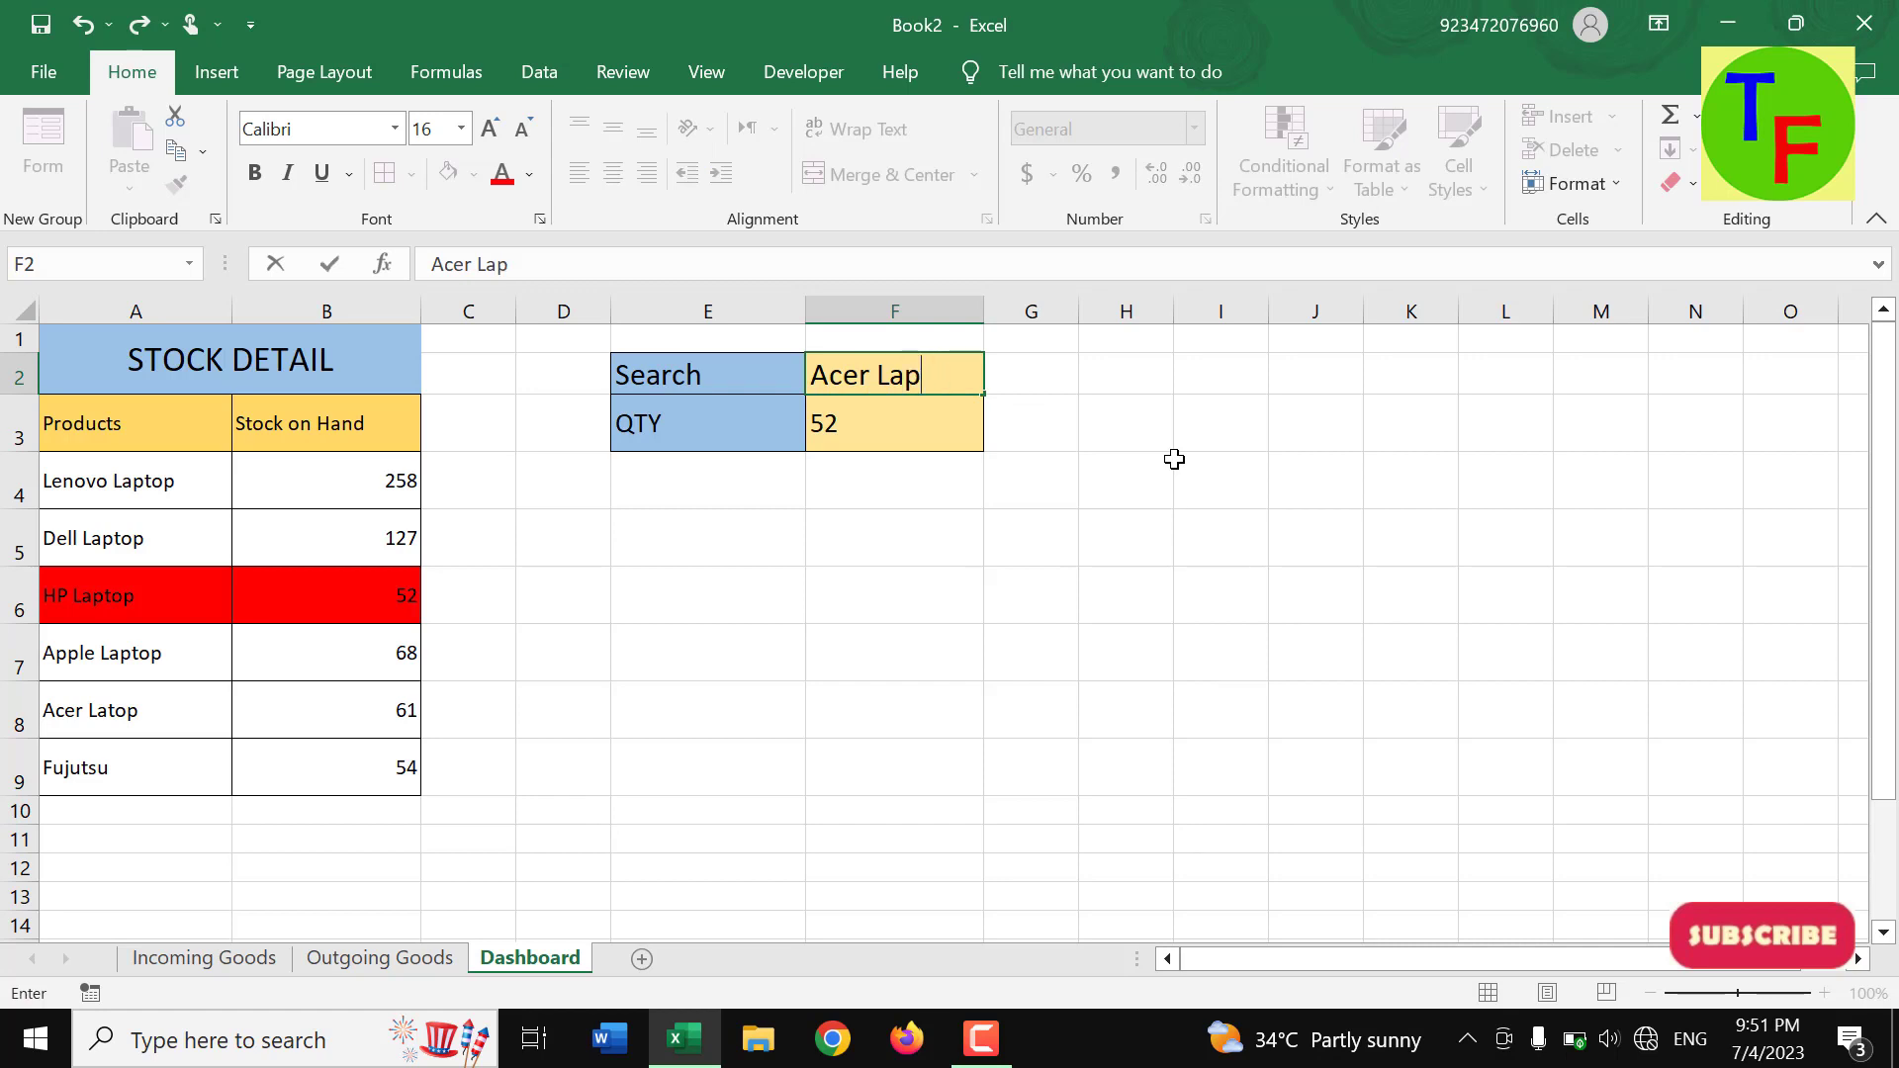
text(top)
key(Return)
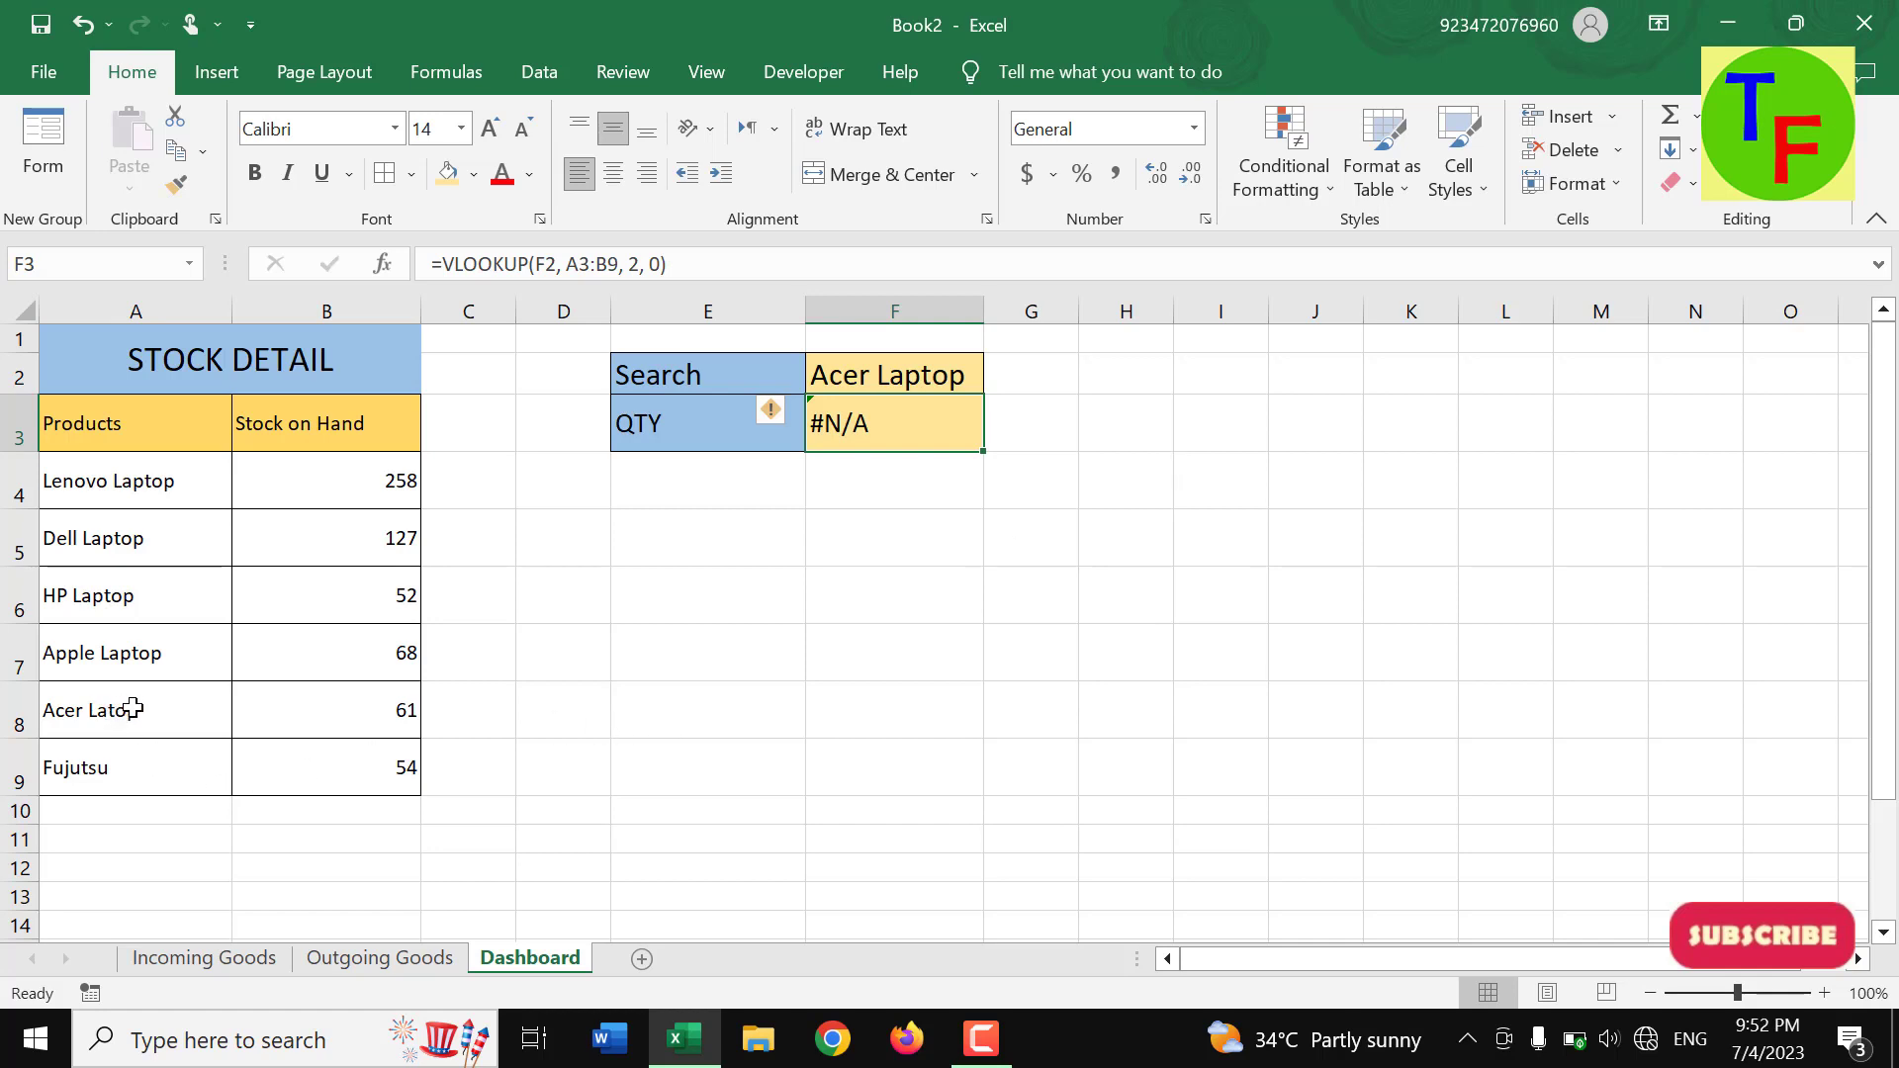
- Correct the misspelled 'Acer Latop' to 'Acer Laptop' in B13 on the Incoming Goods sheet
click(380, 958)
click(226, 682)
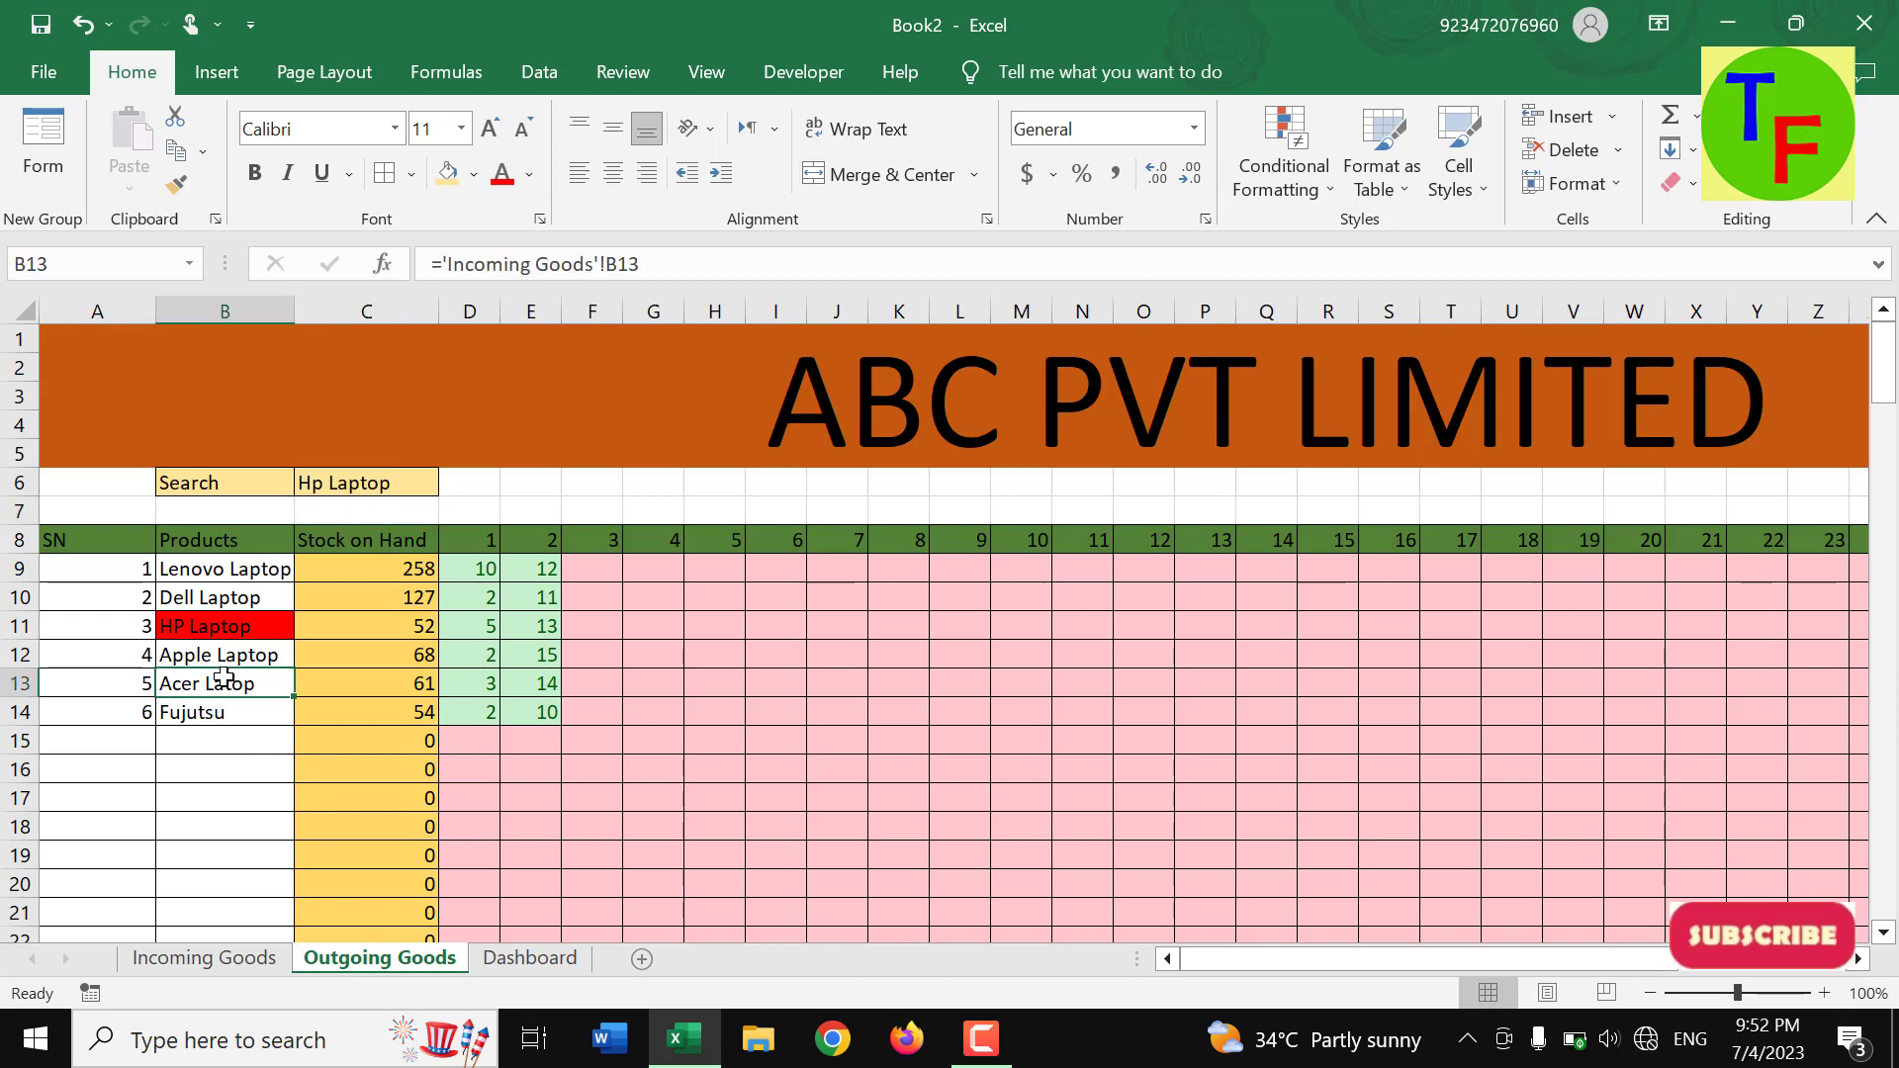
key(F2)
key(Escape)
click(227, 954)
double_click(166, 683)
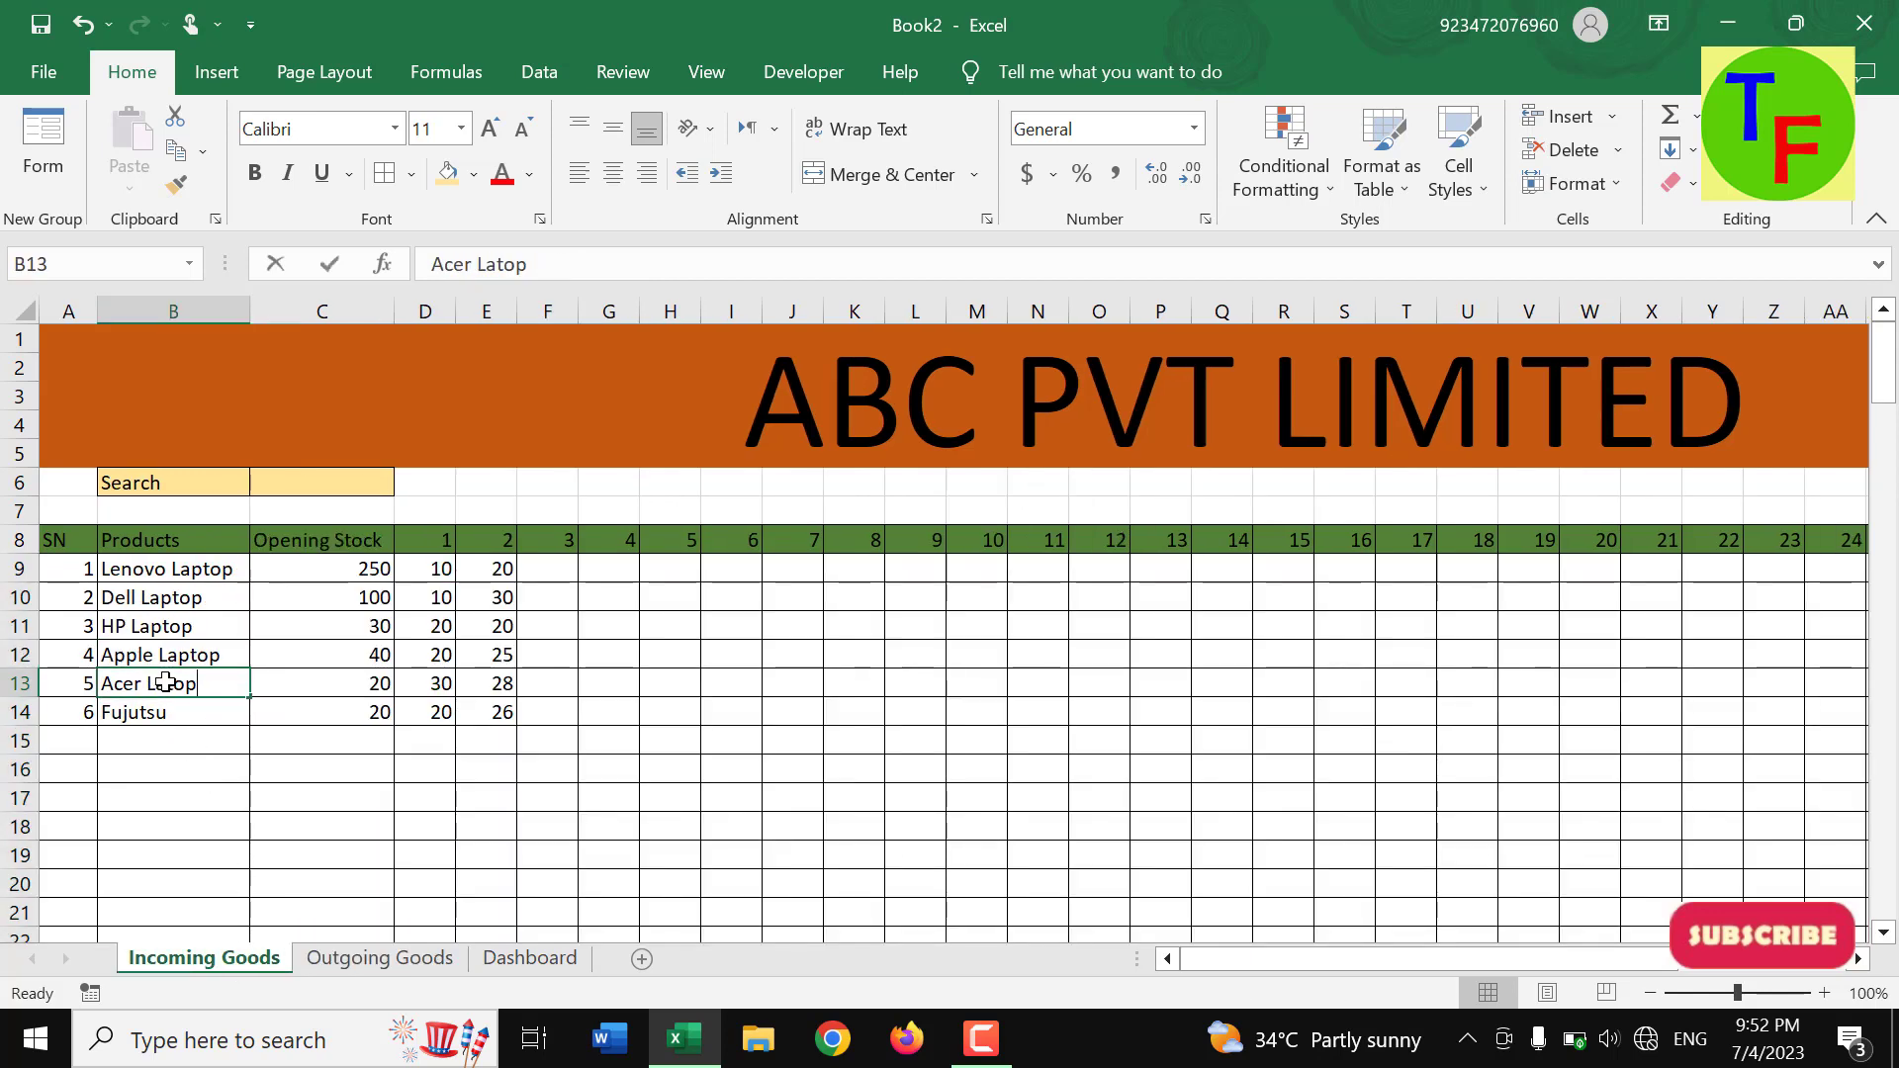
text(p)
key(Return)
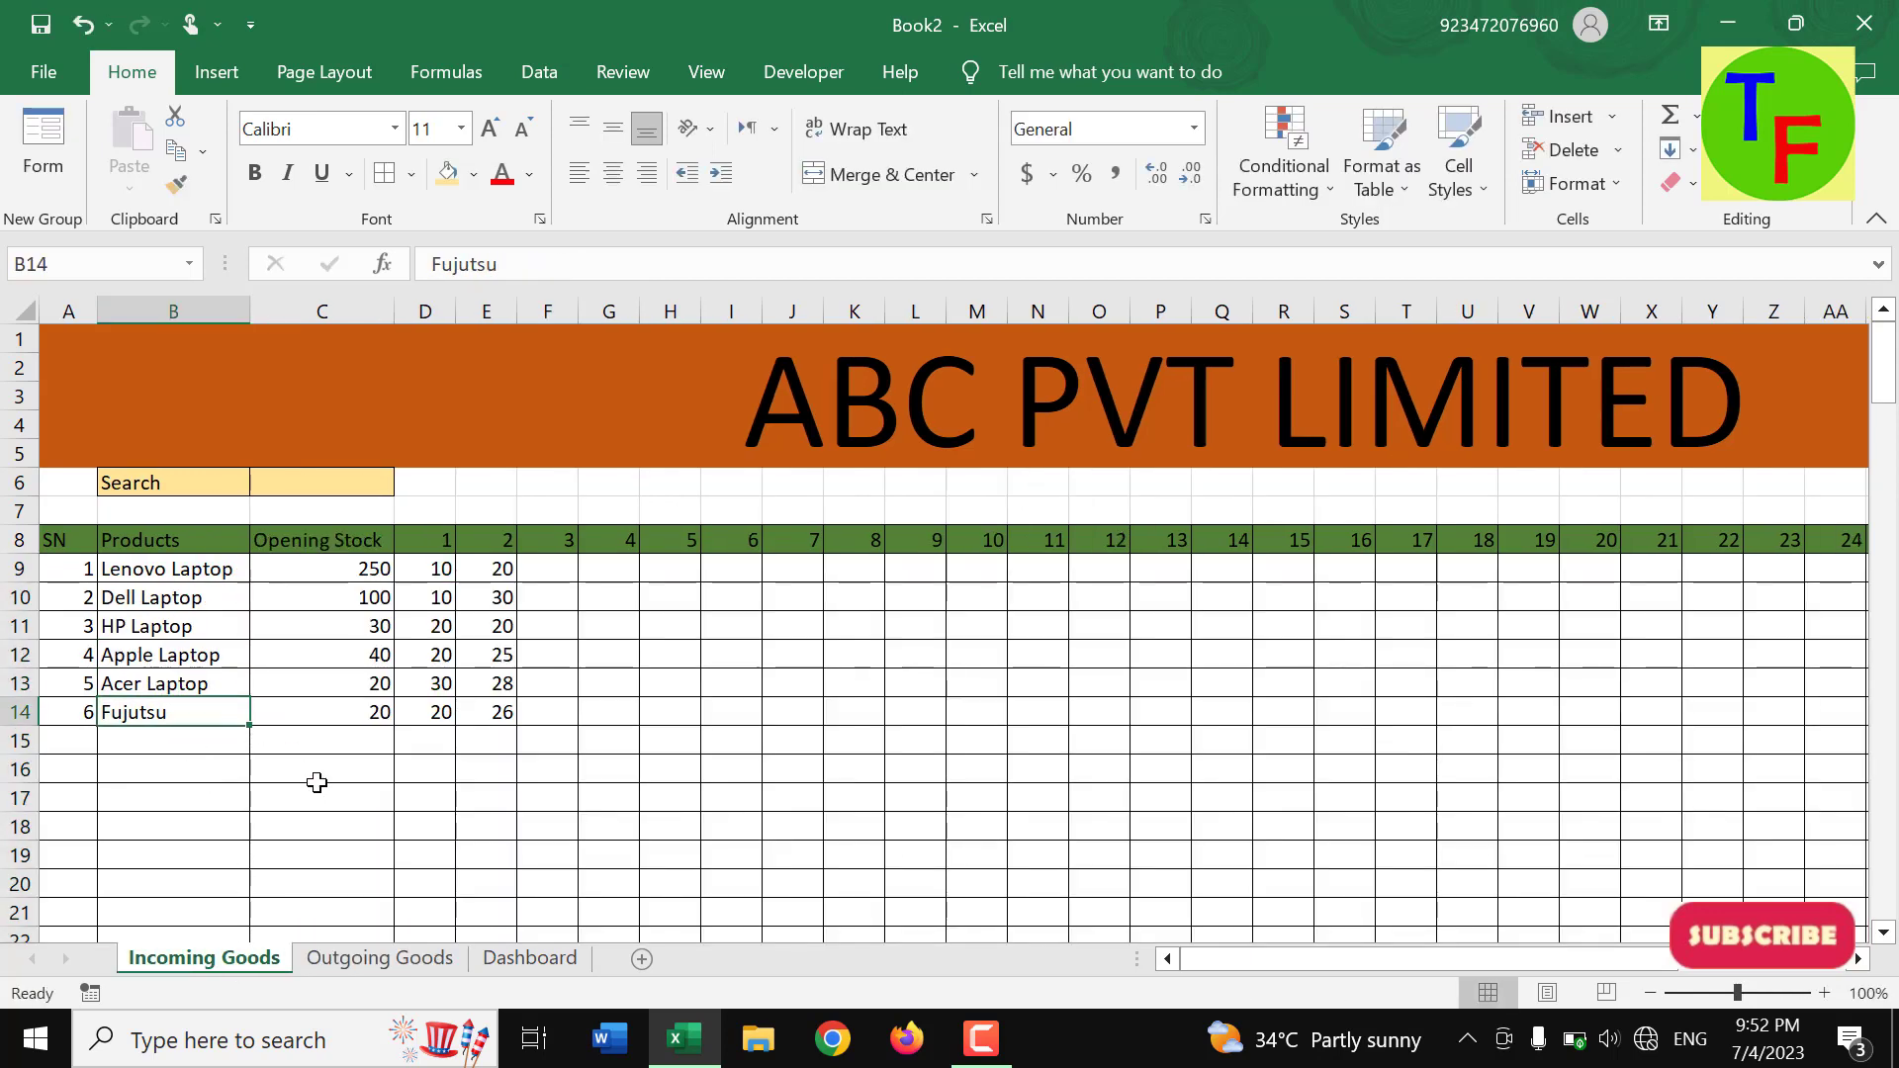
- Back on the Dashboard, search HP Laptop in F2, giving QTY 52
click(522, 958)
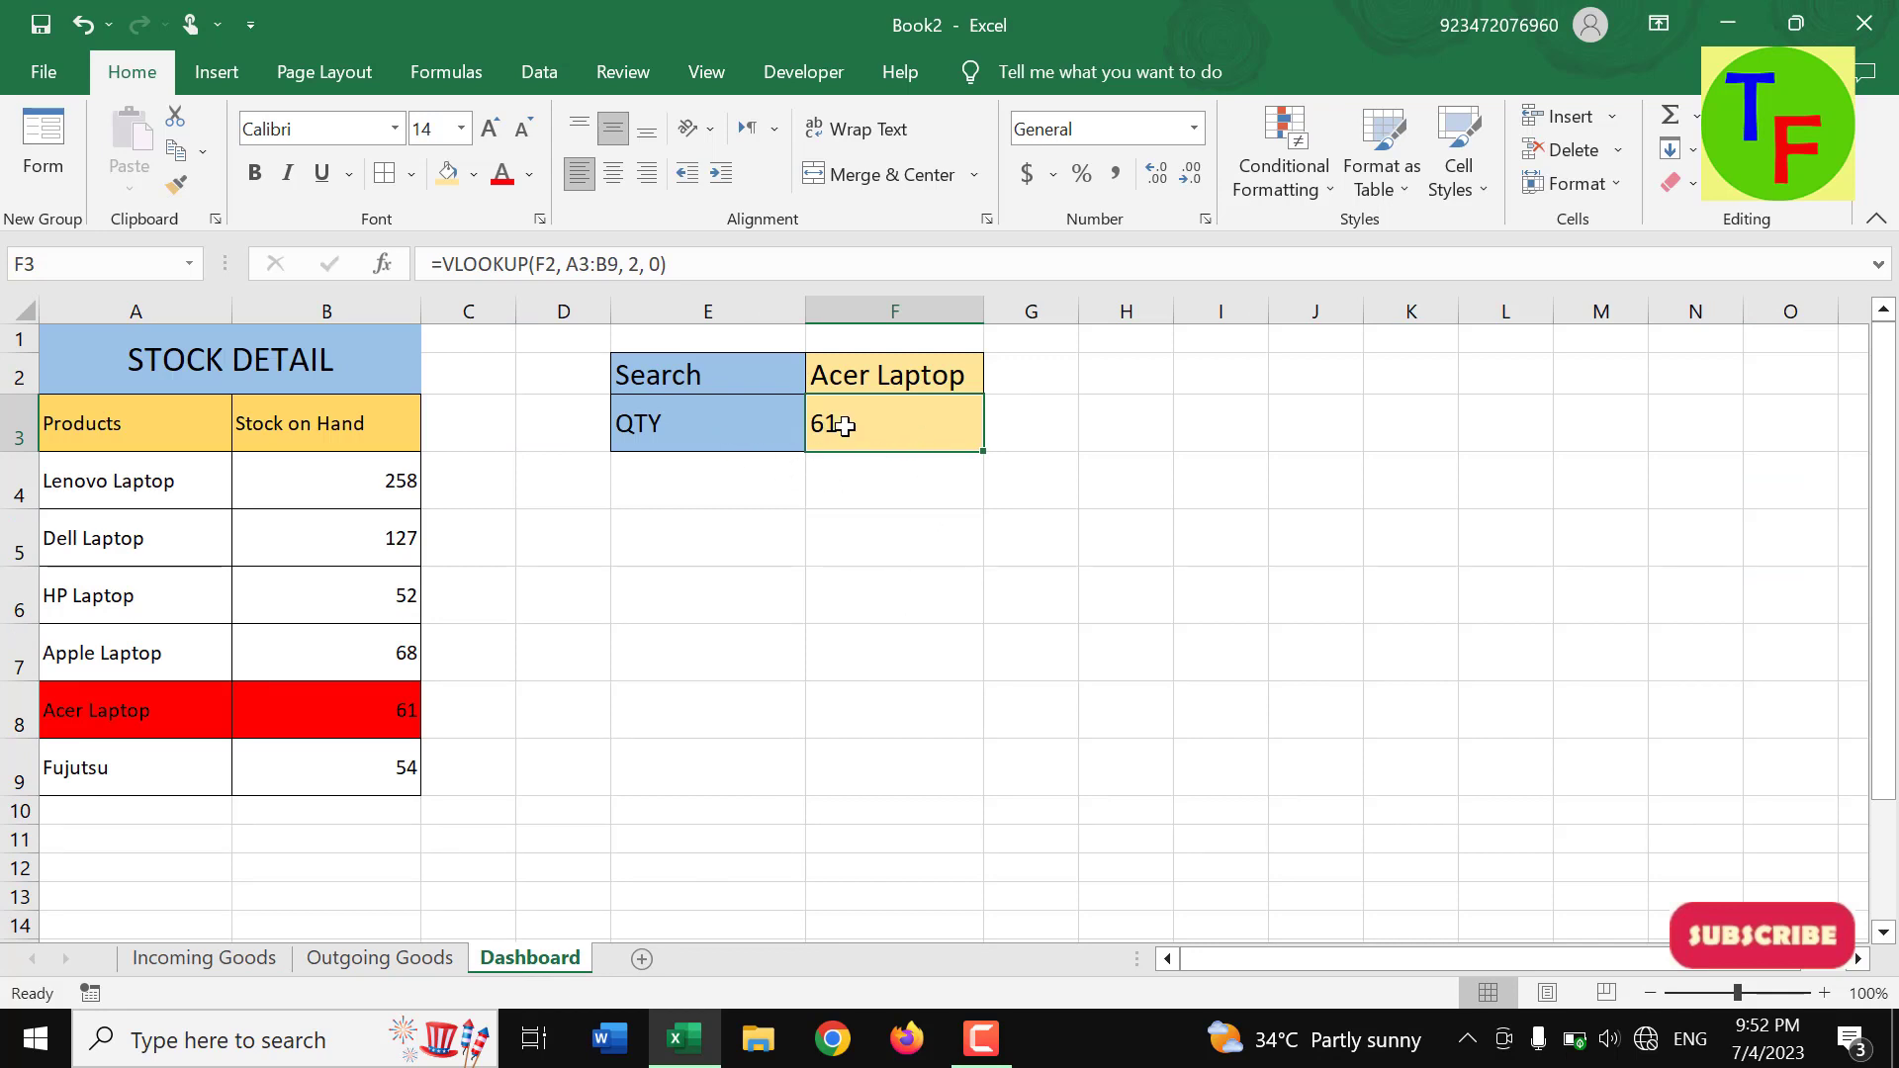
click(871, 386)
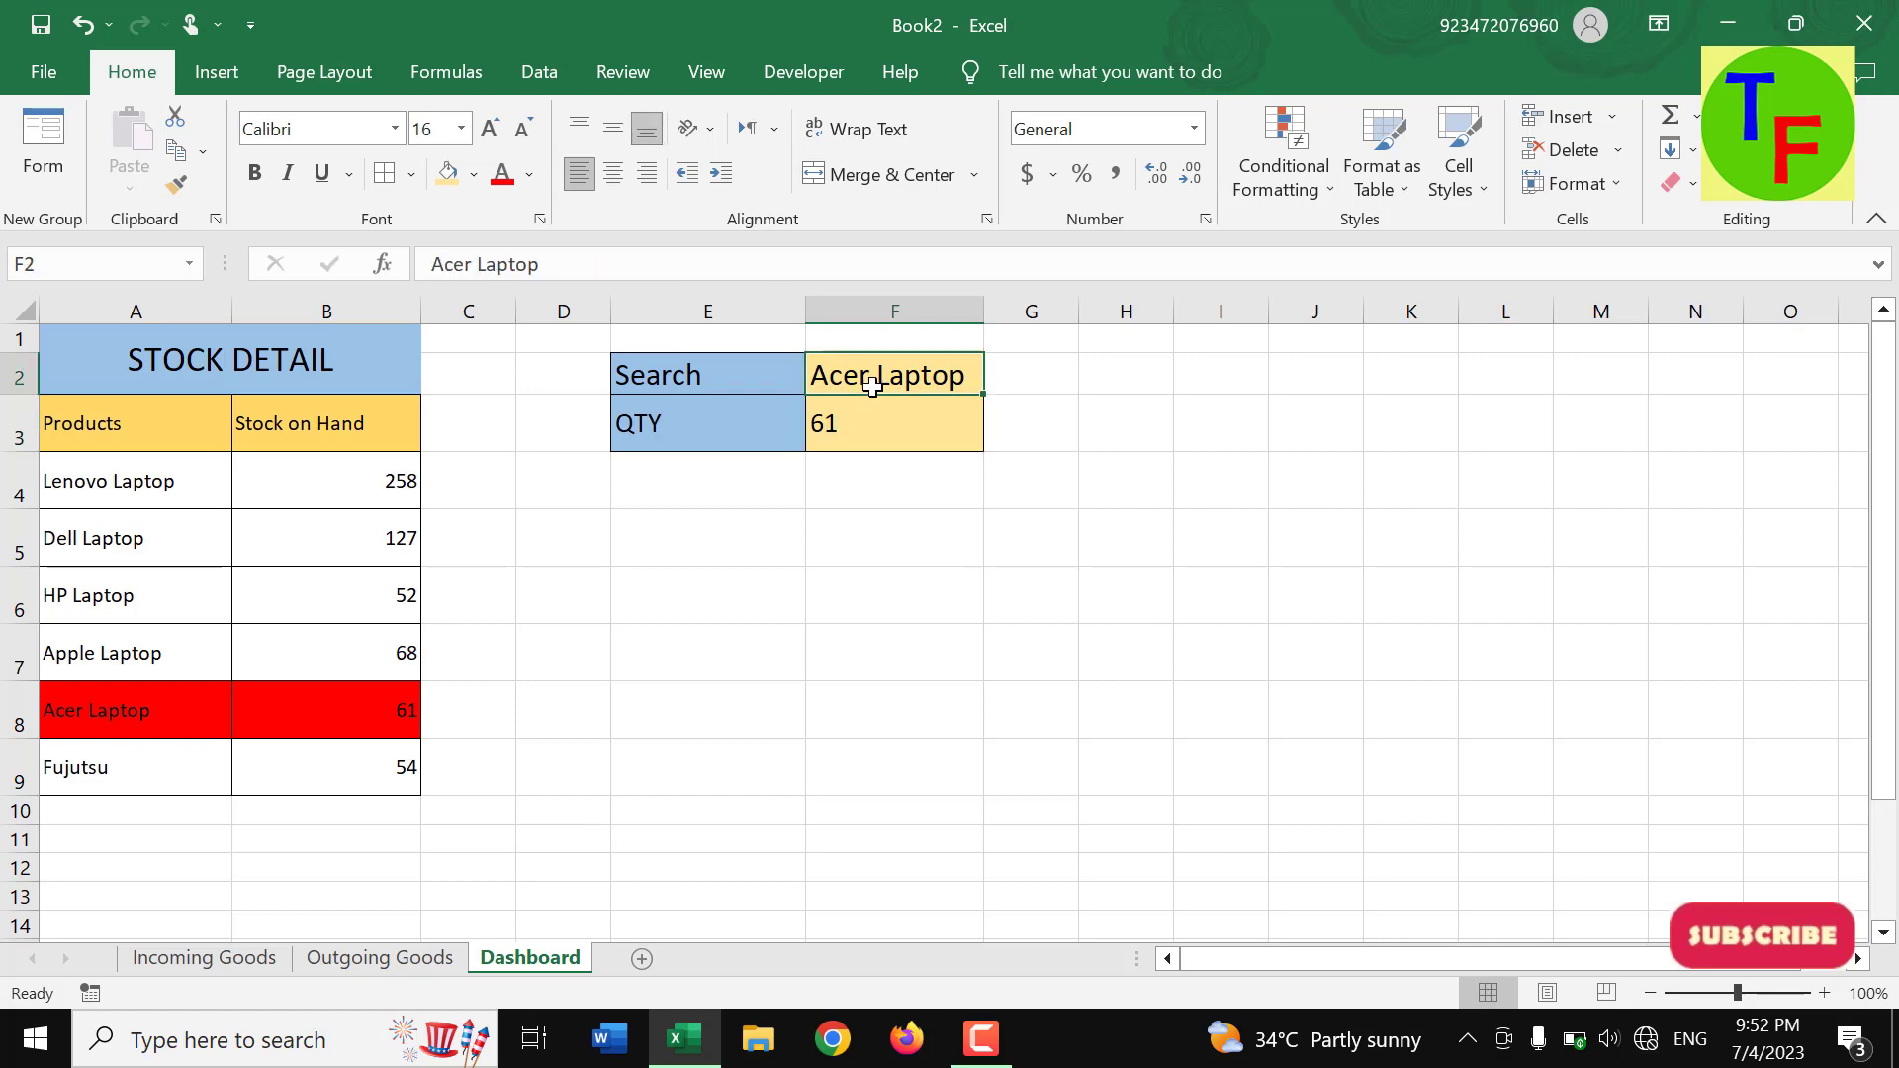
text(HP Laptop)
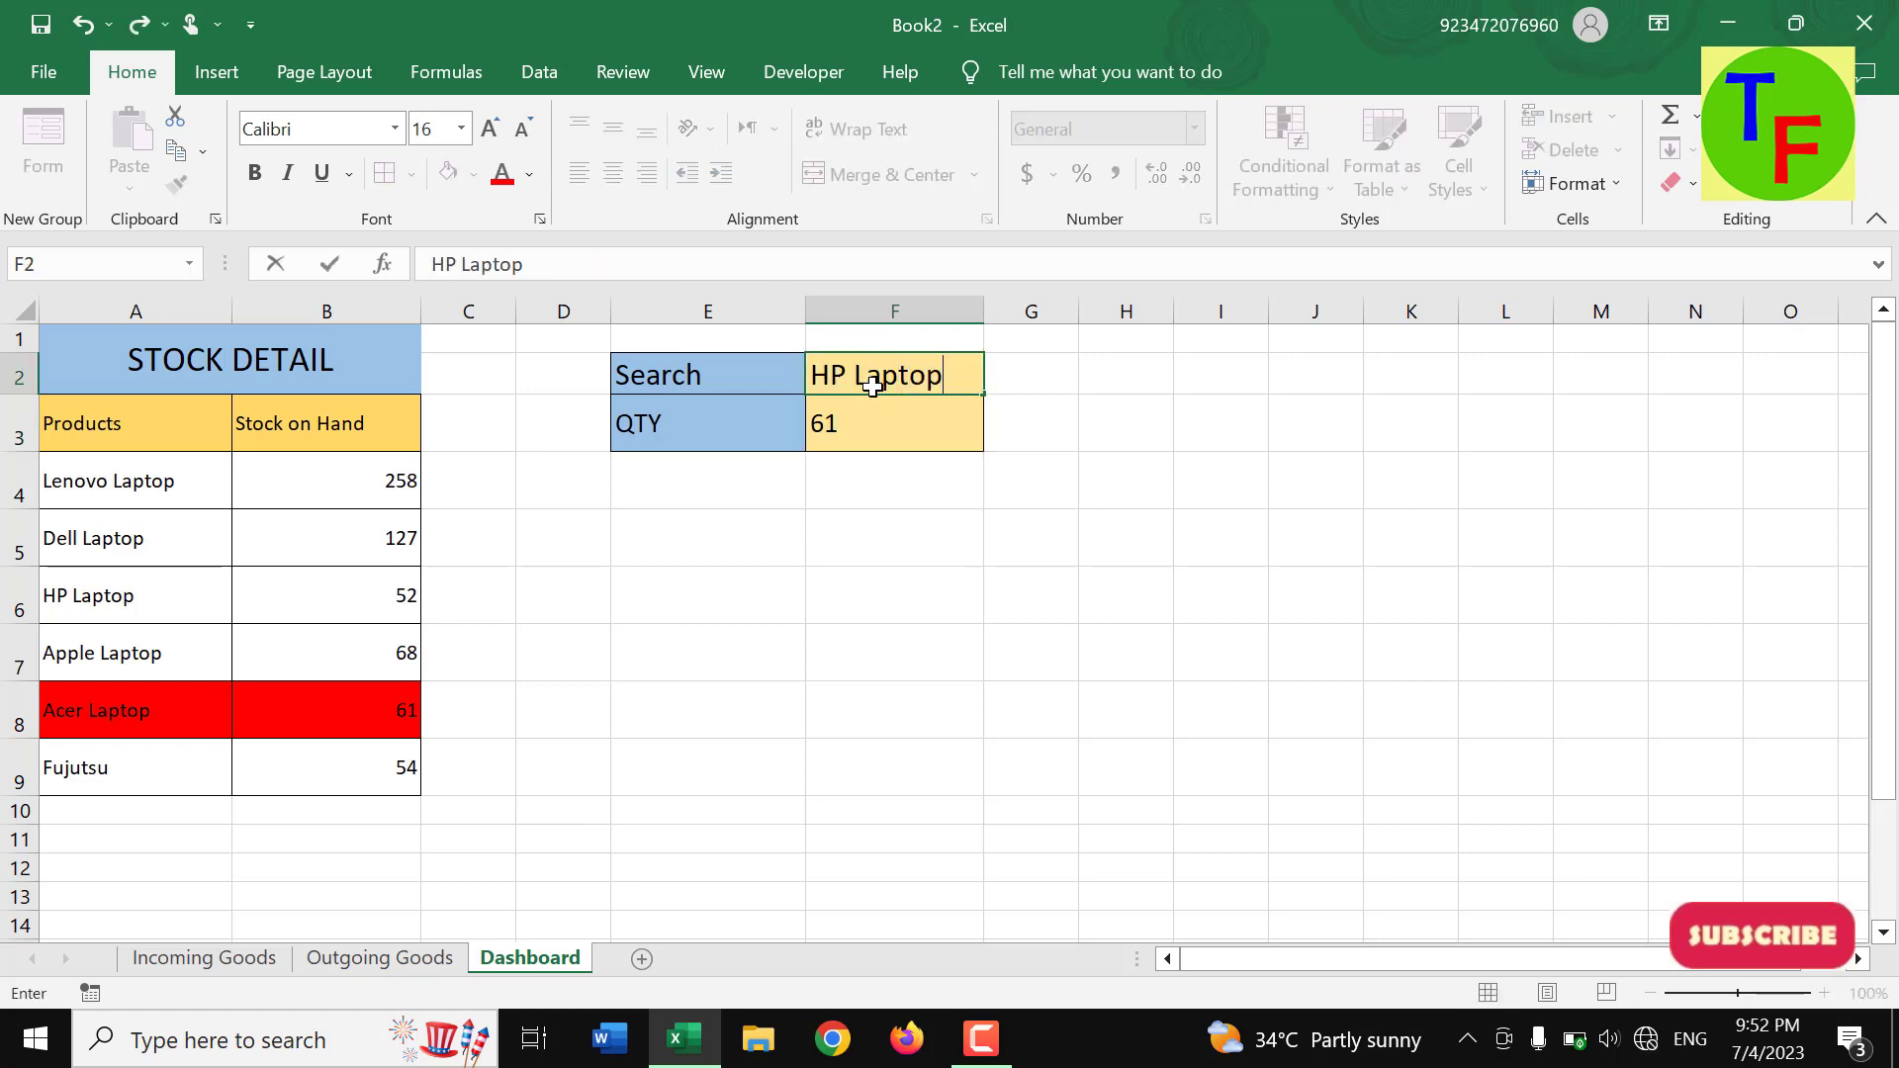
key(Return)
click(872, 386)
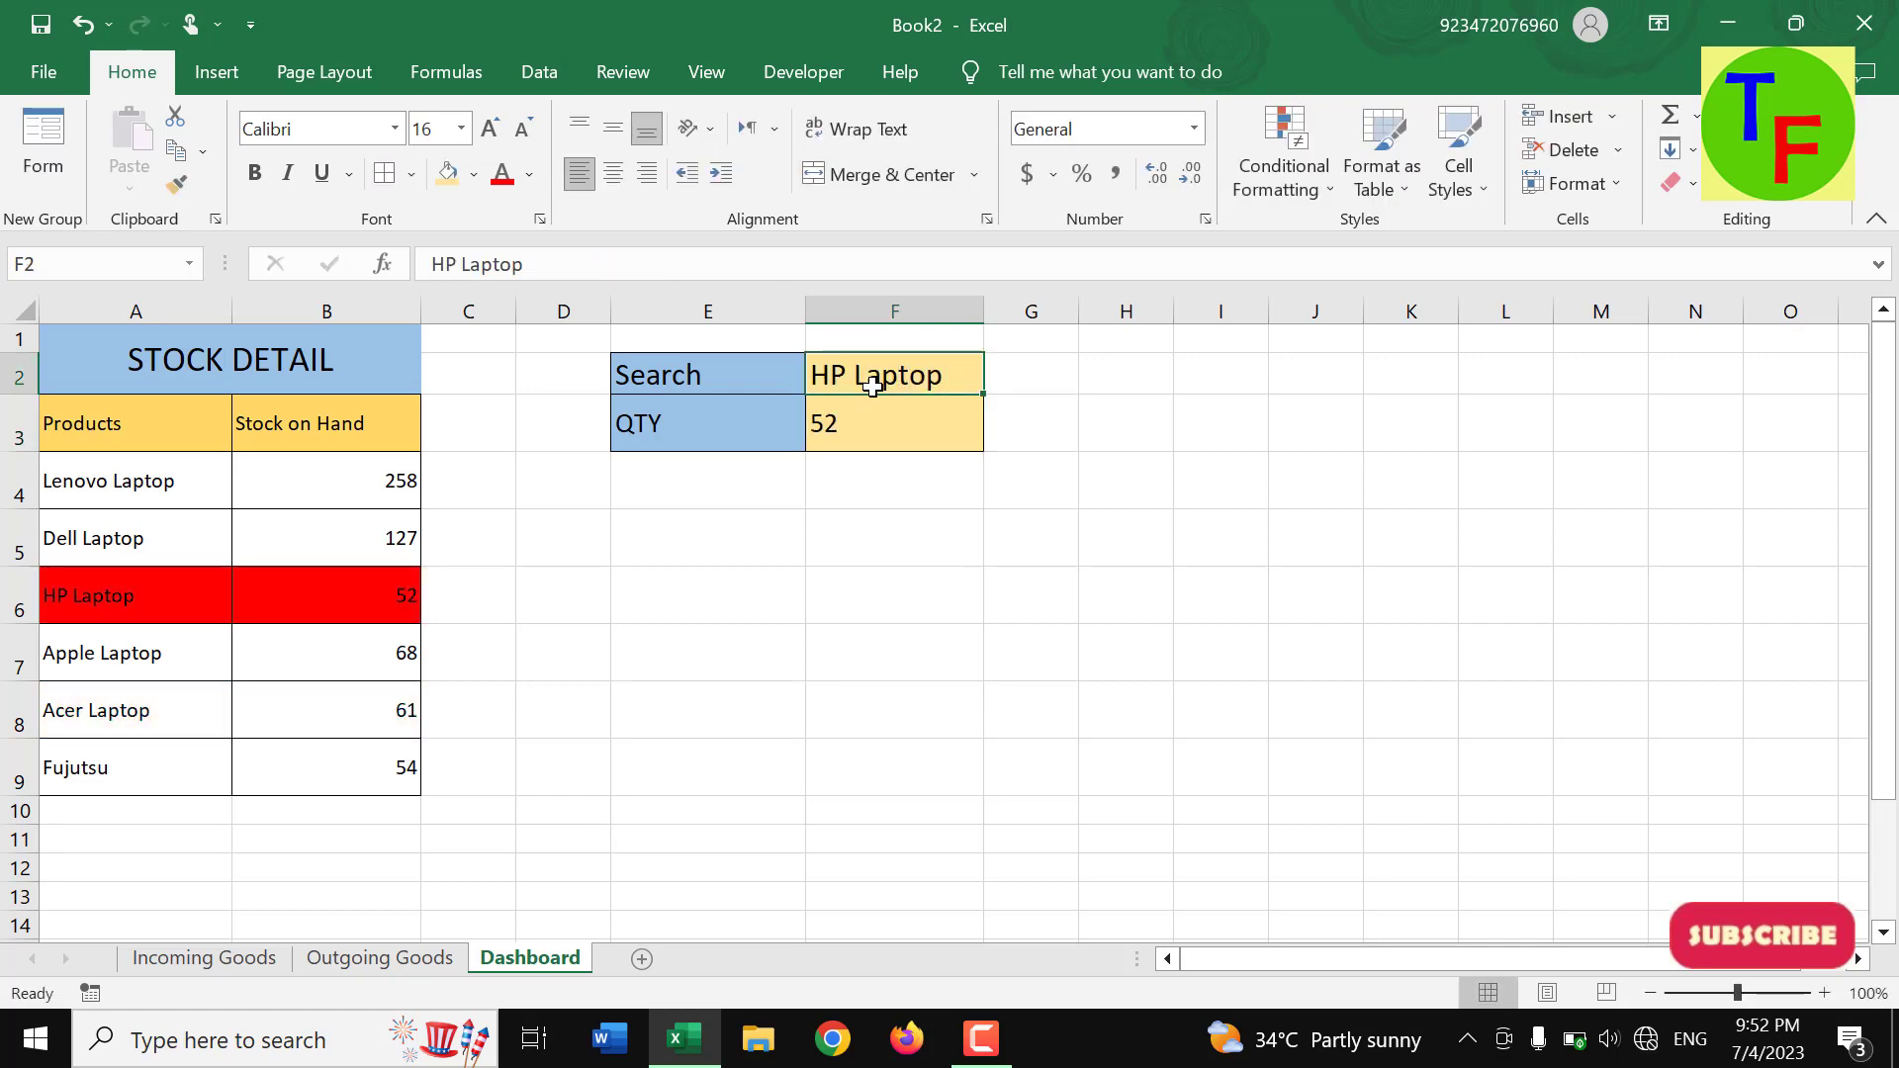
key(Down)
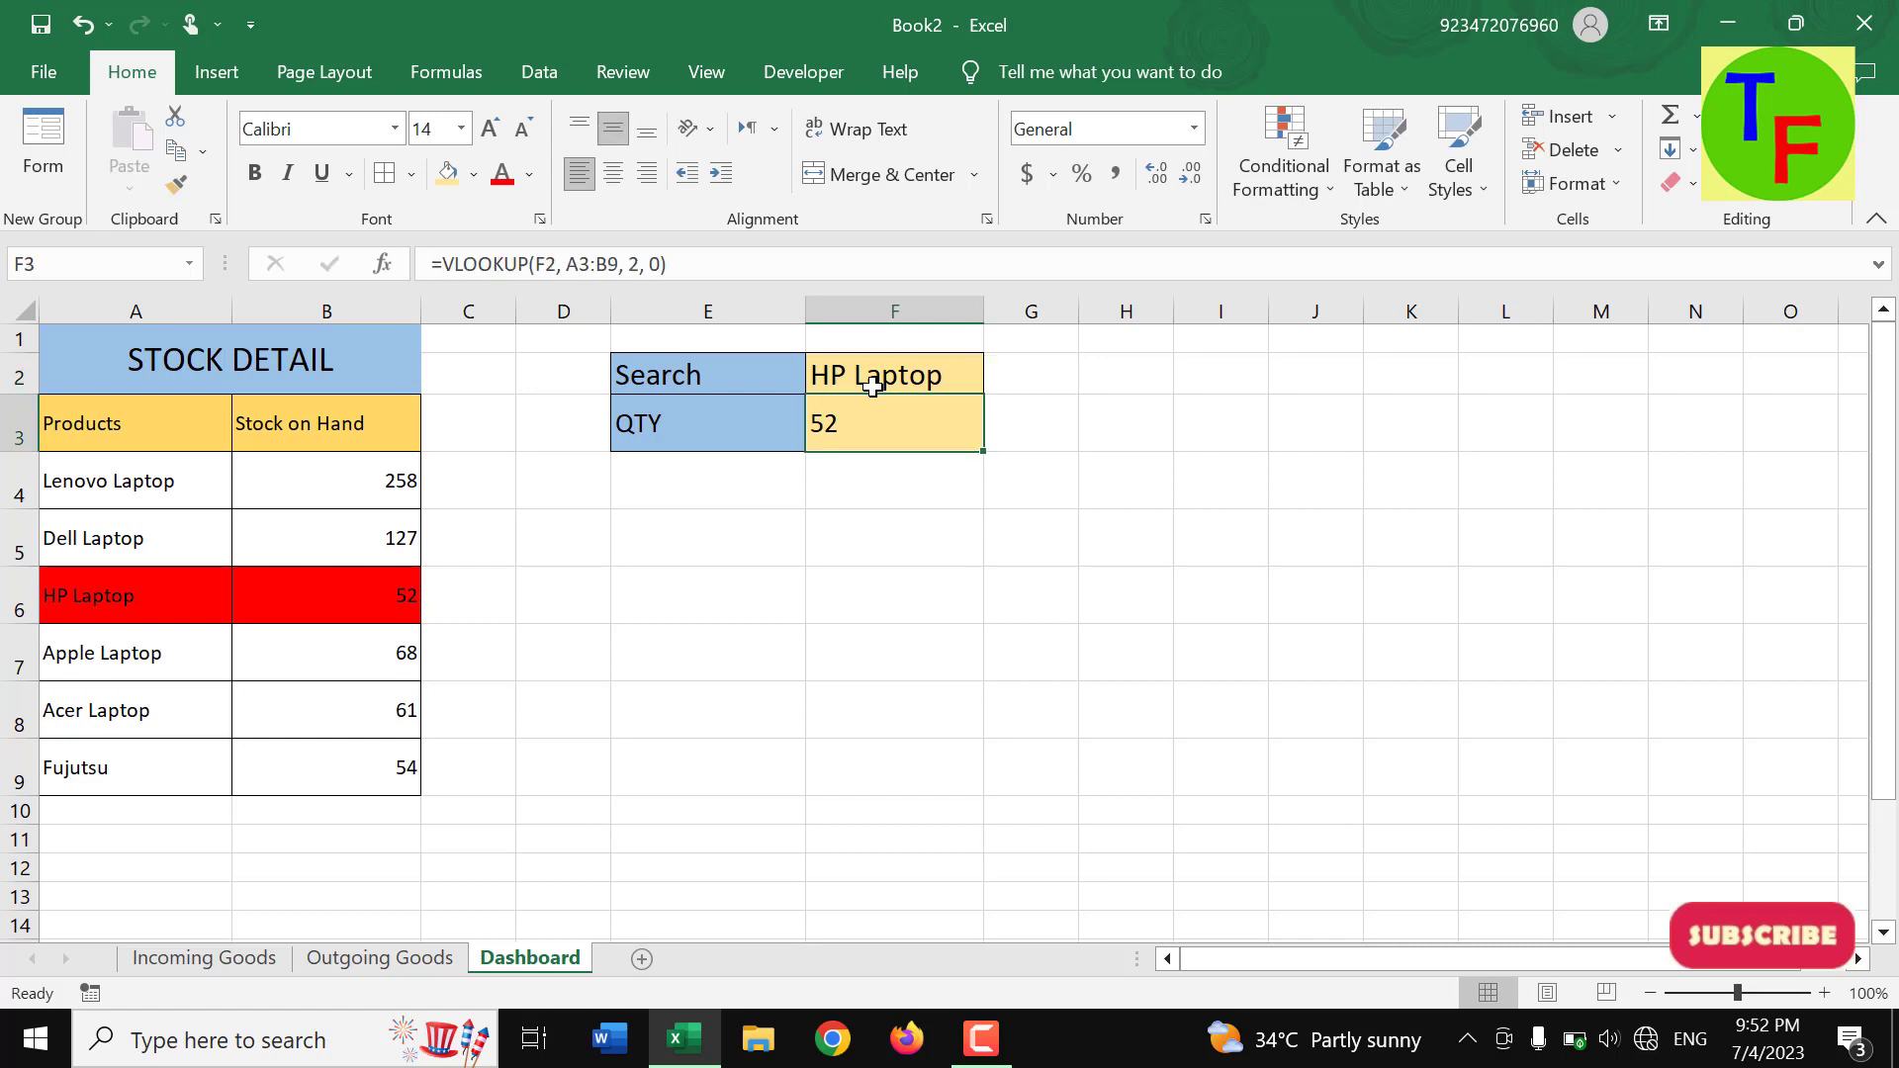
click(992, 592)
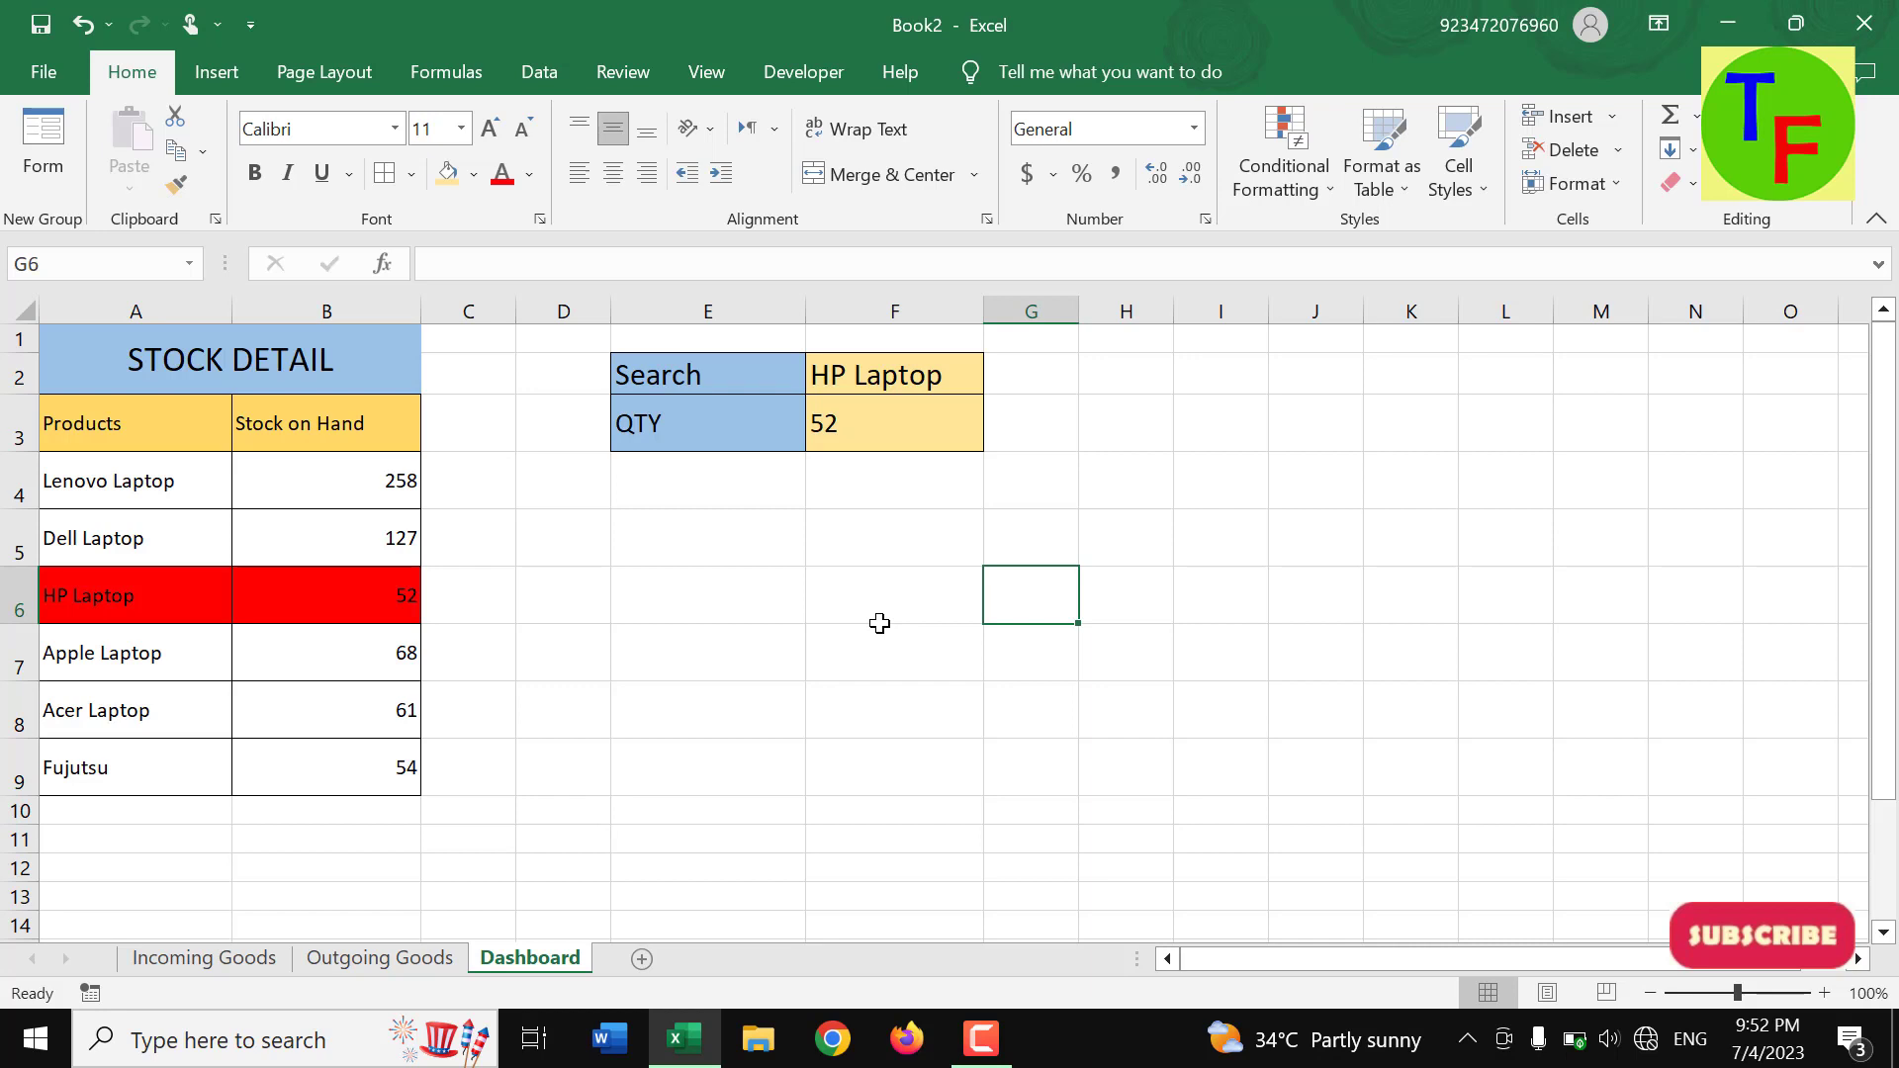
- Insert a treemap of the Search/QTY values and place it over columns H to M
drag(895, 376, 885, 413)
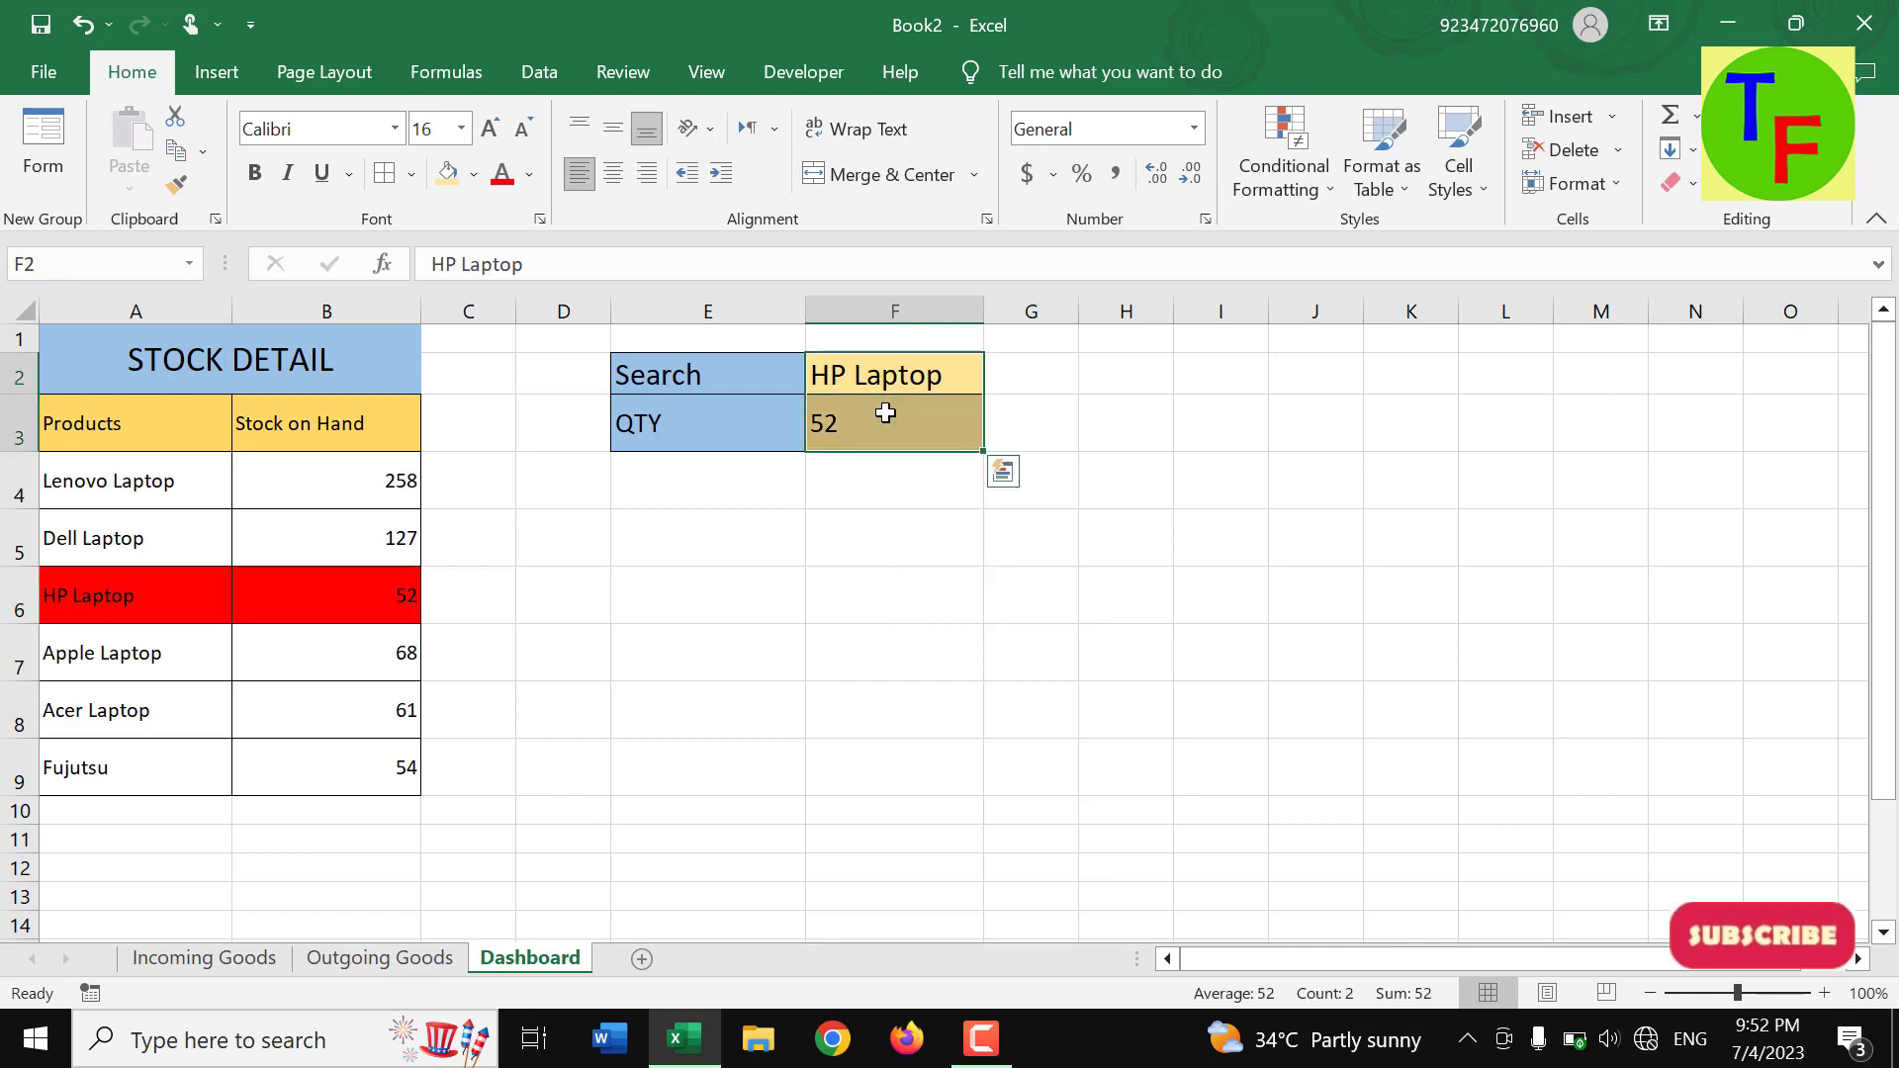
click(216, 77)
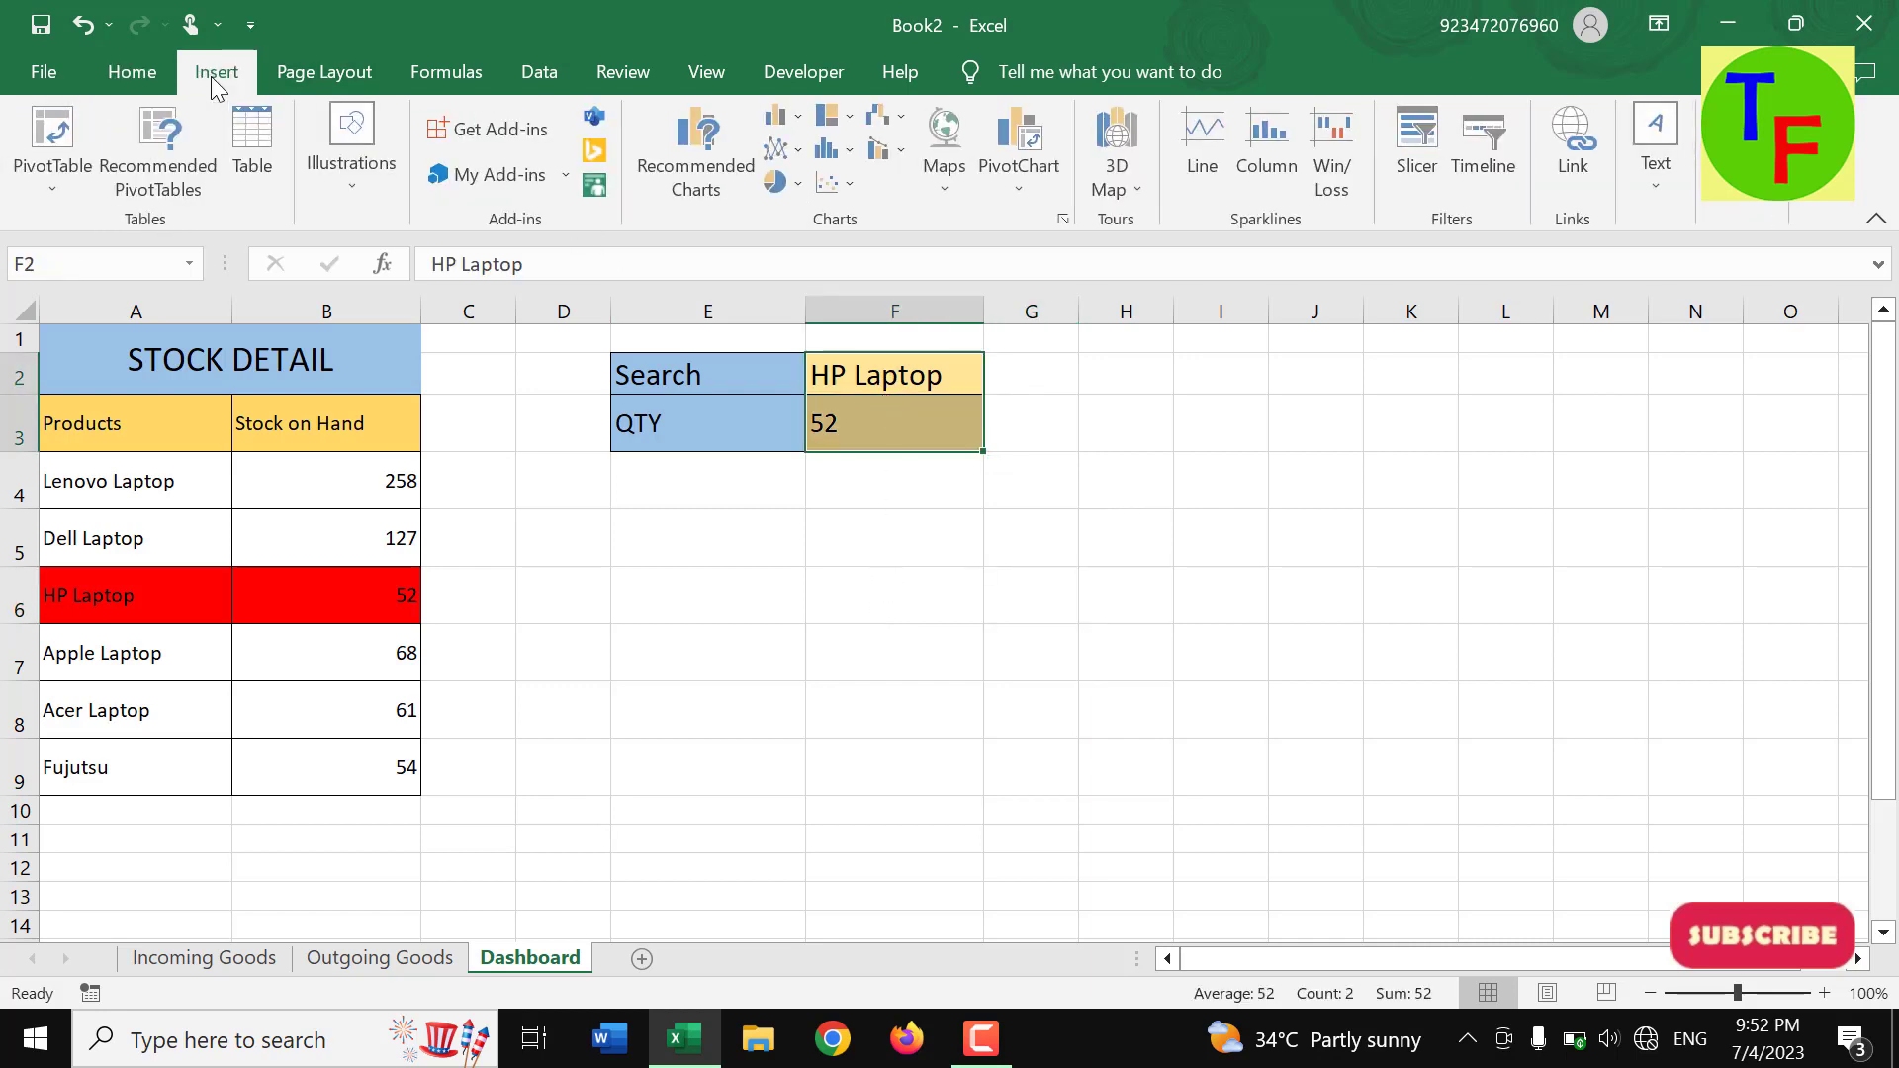
click(796, 116)
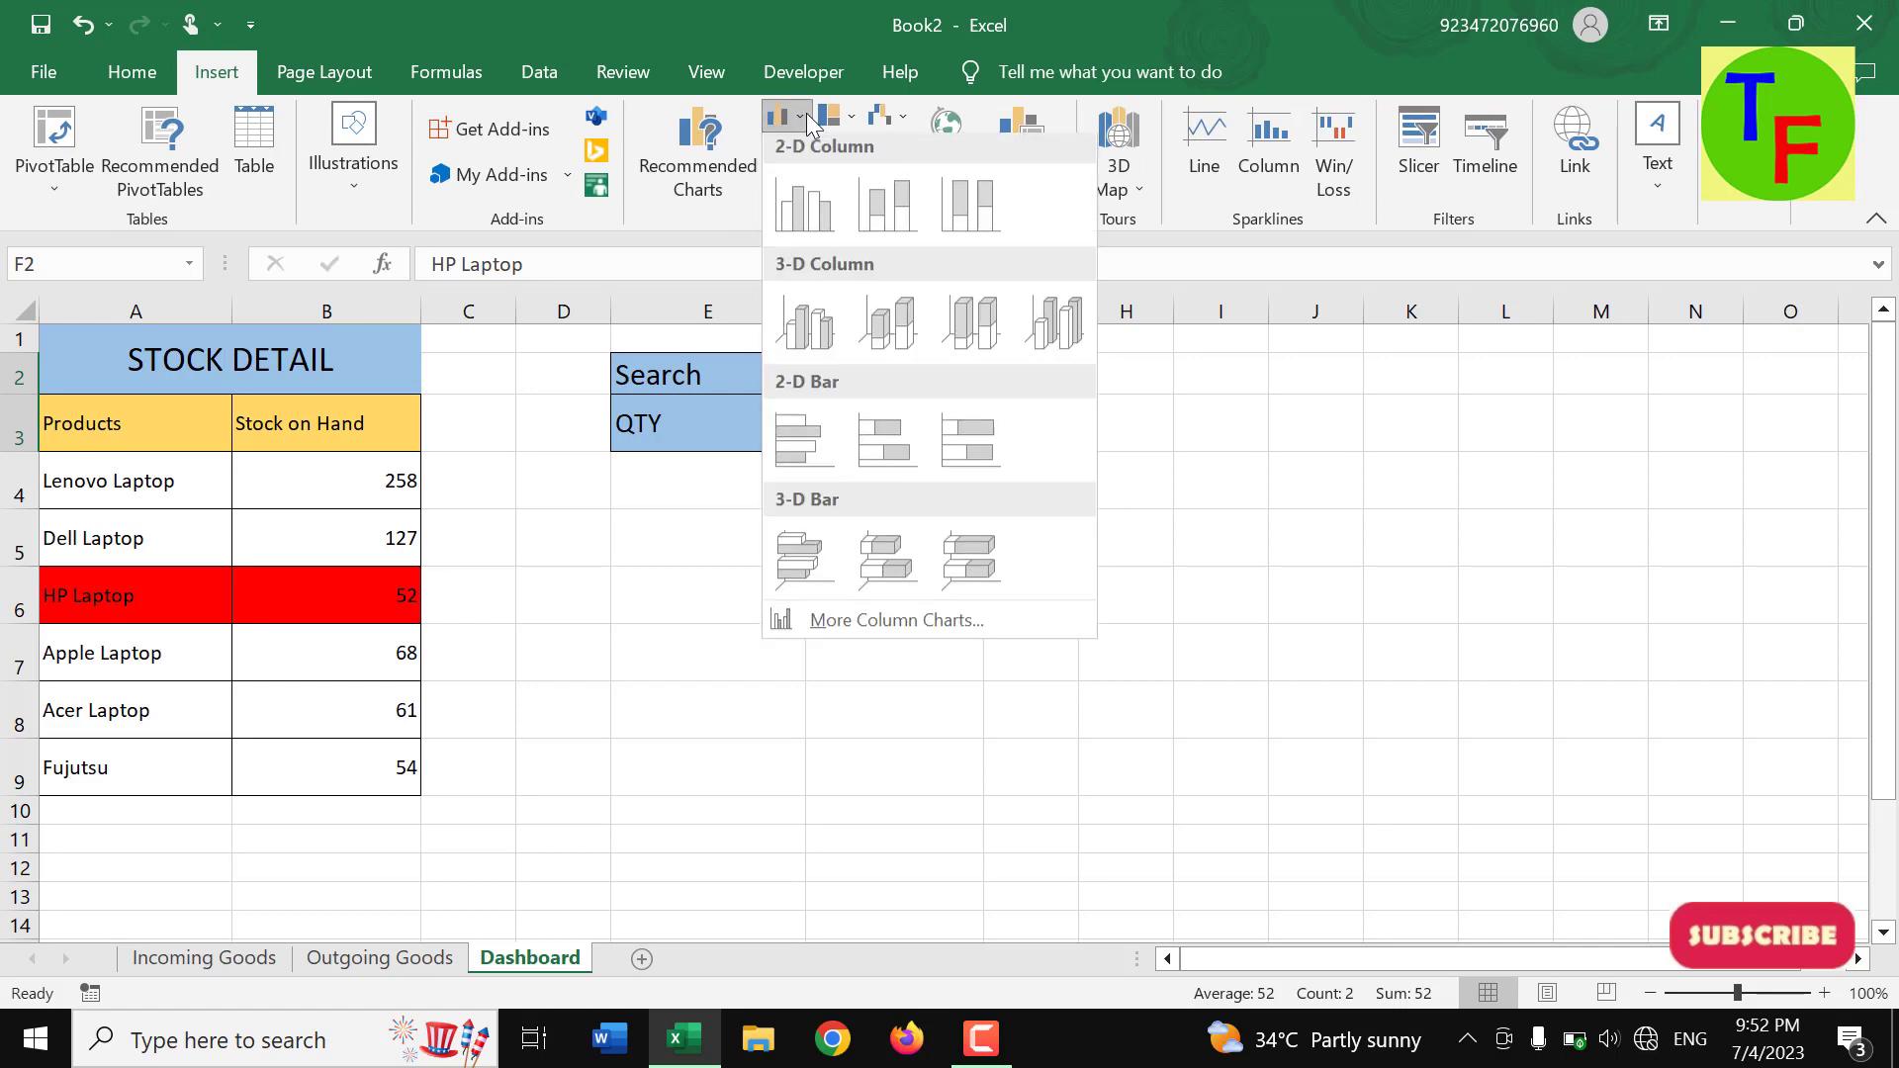
click(829, 116)
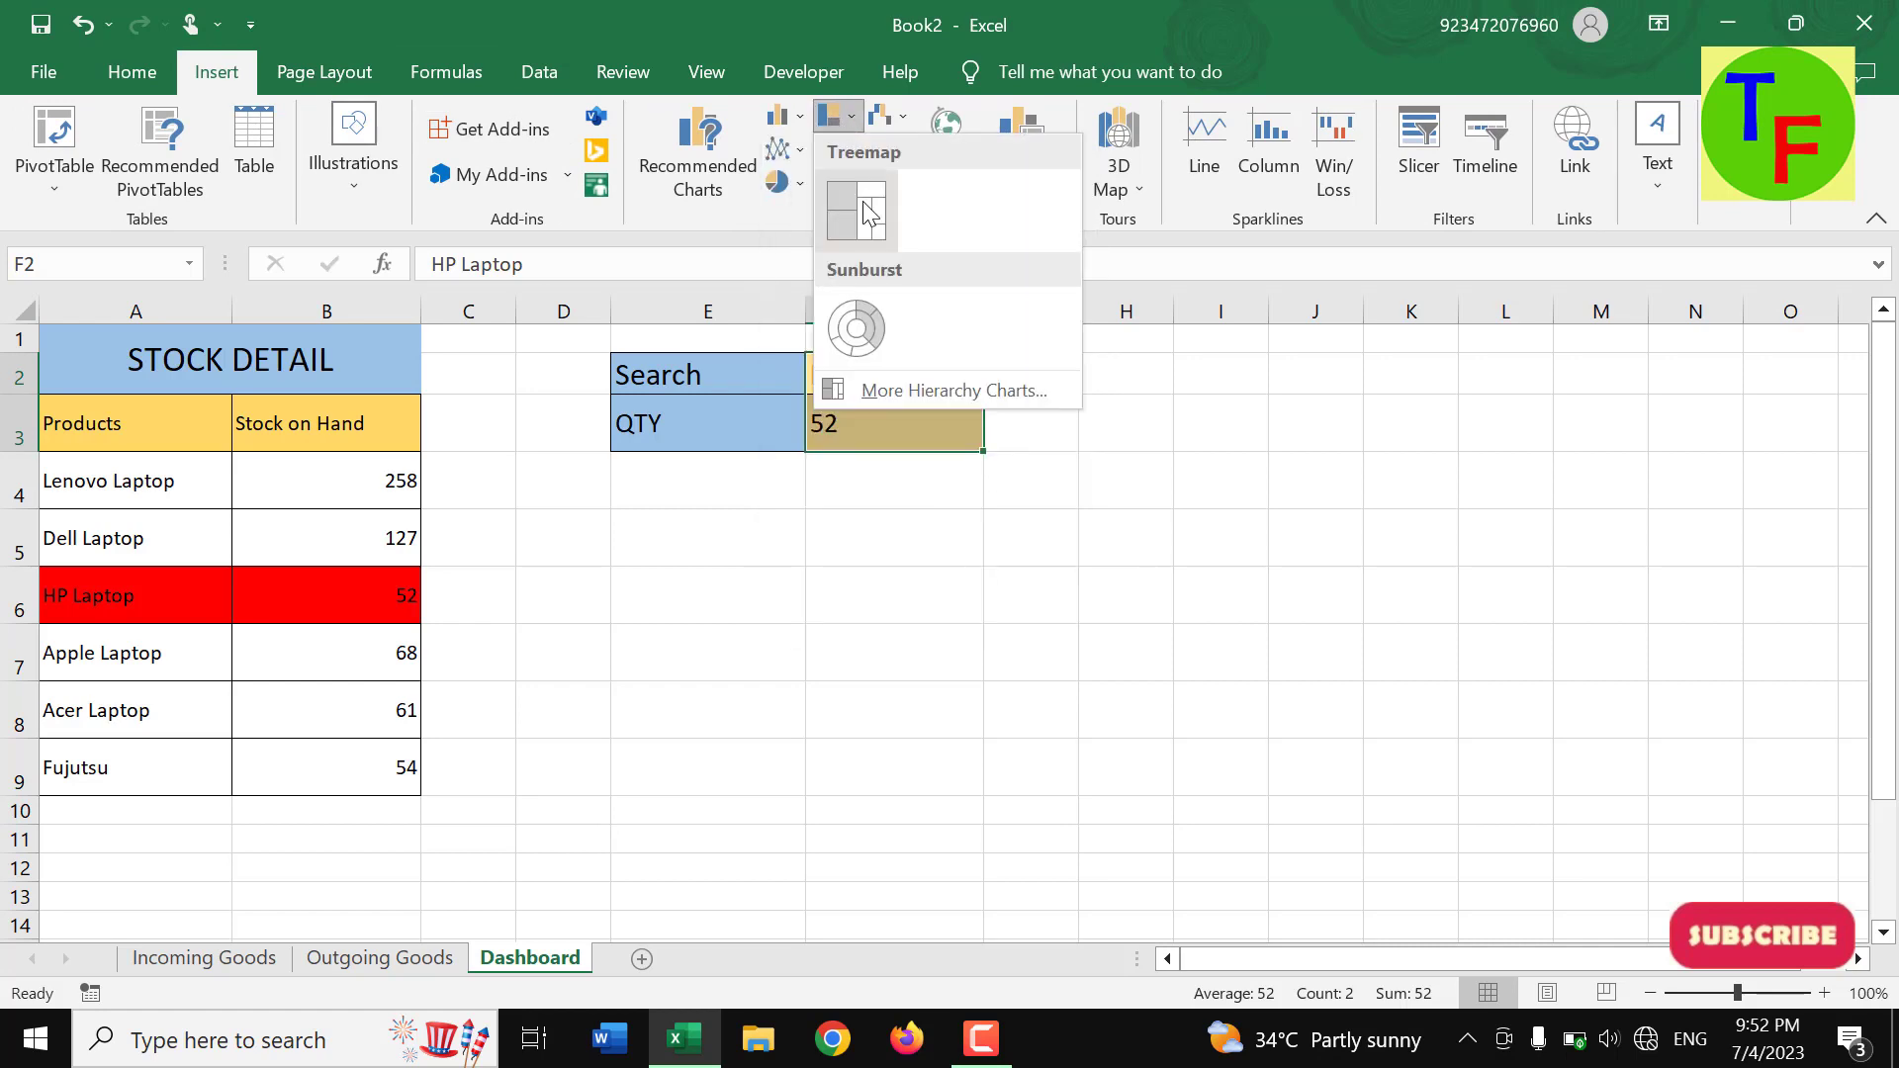
click(862, 200)
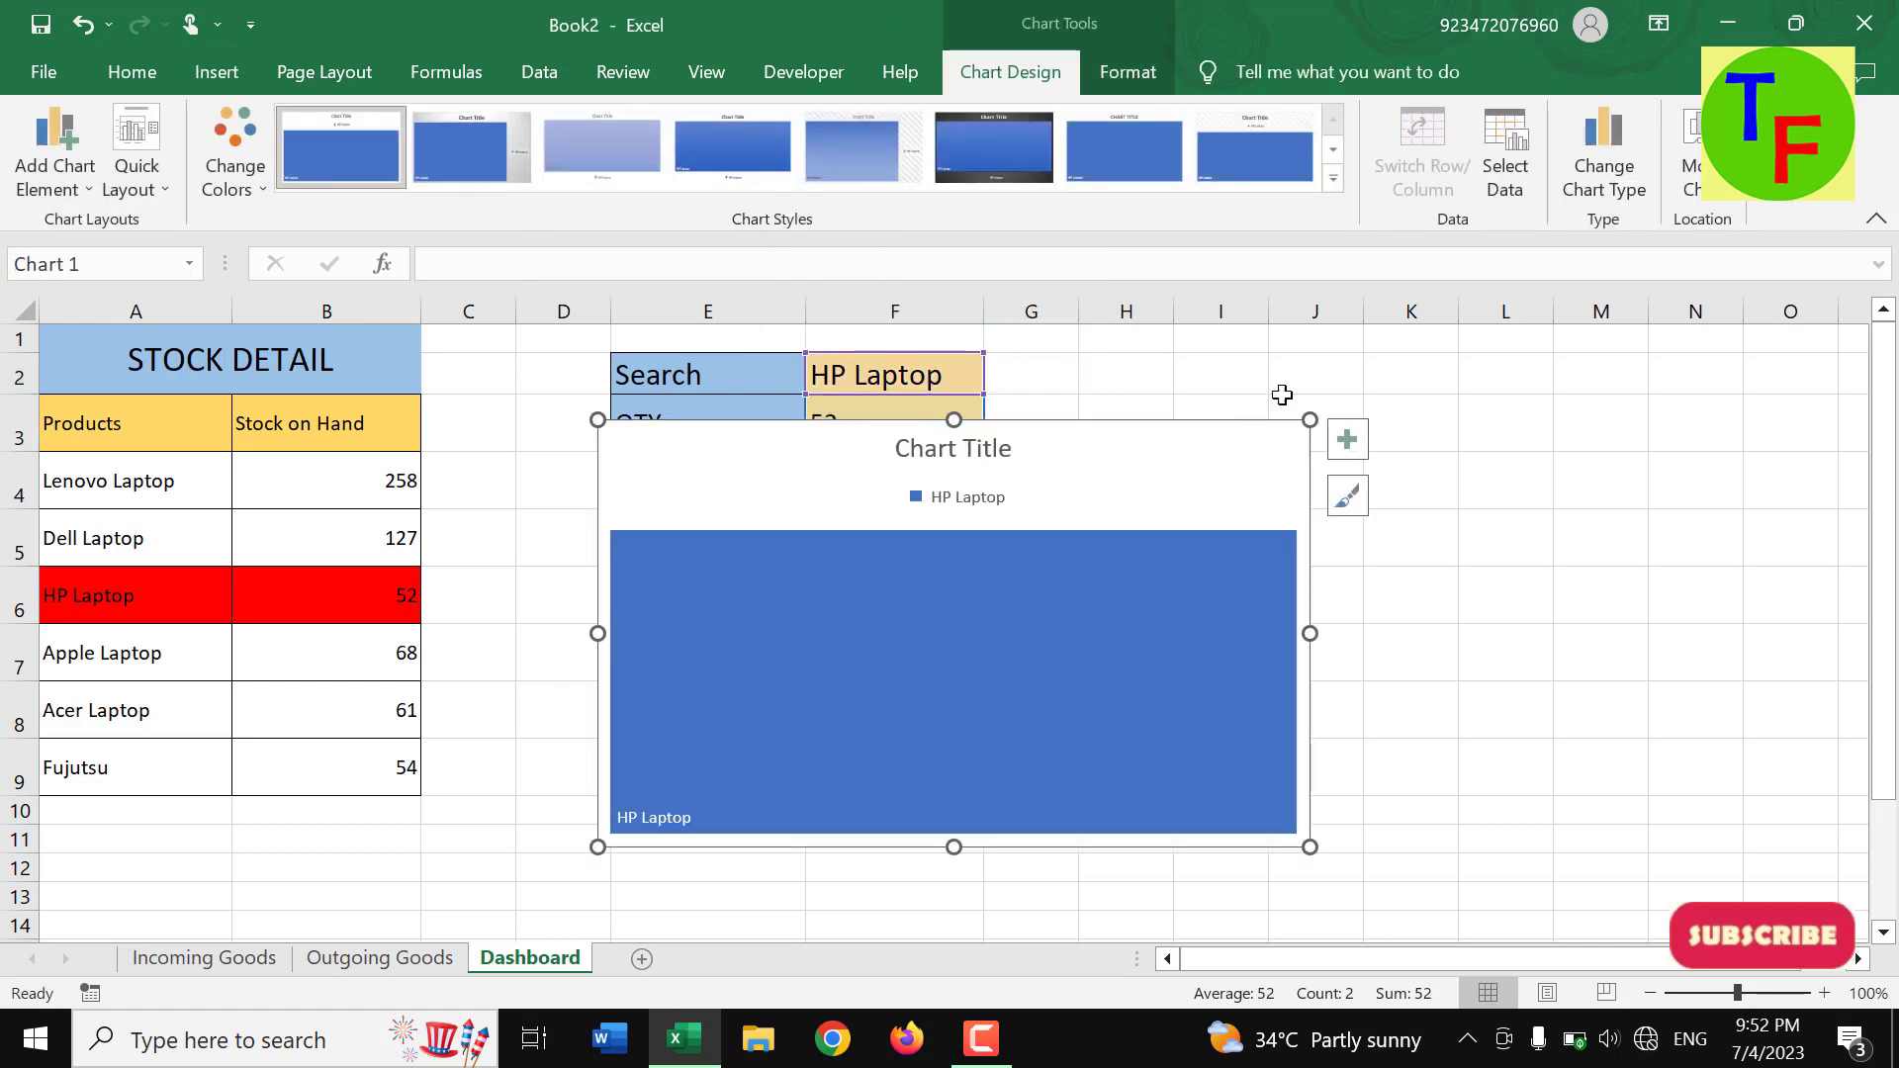
drag(1309, 419, 1175, 532)
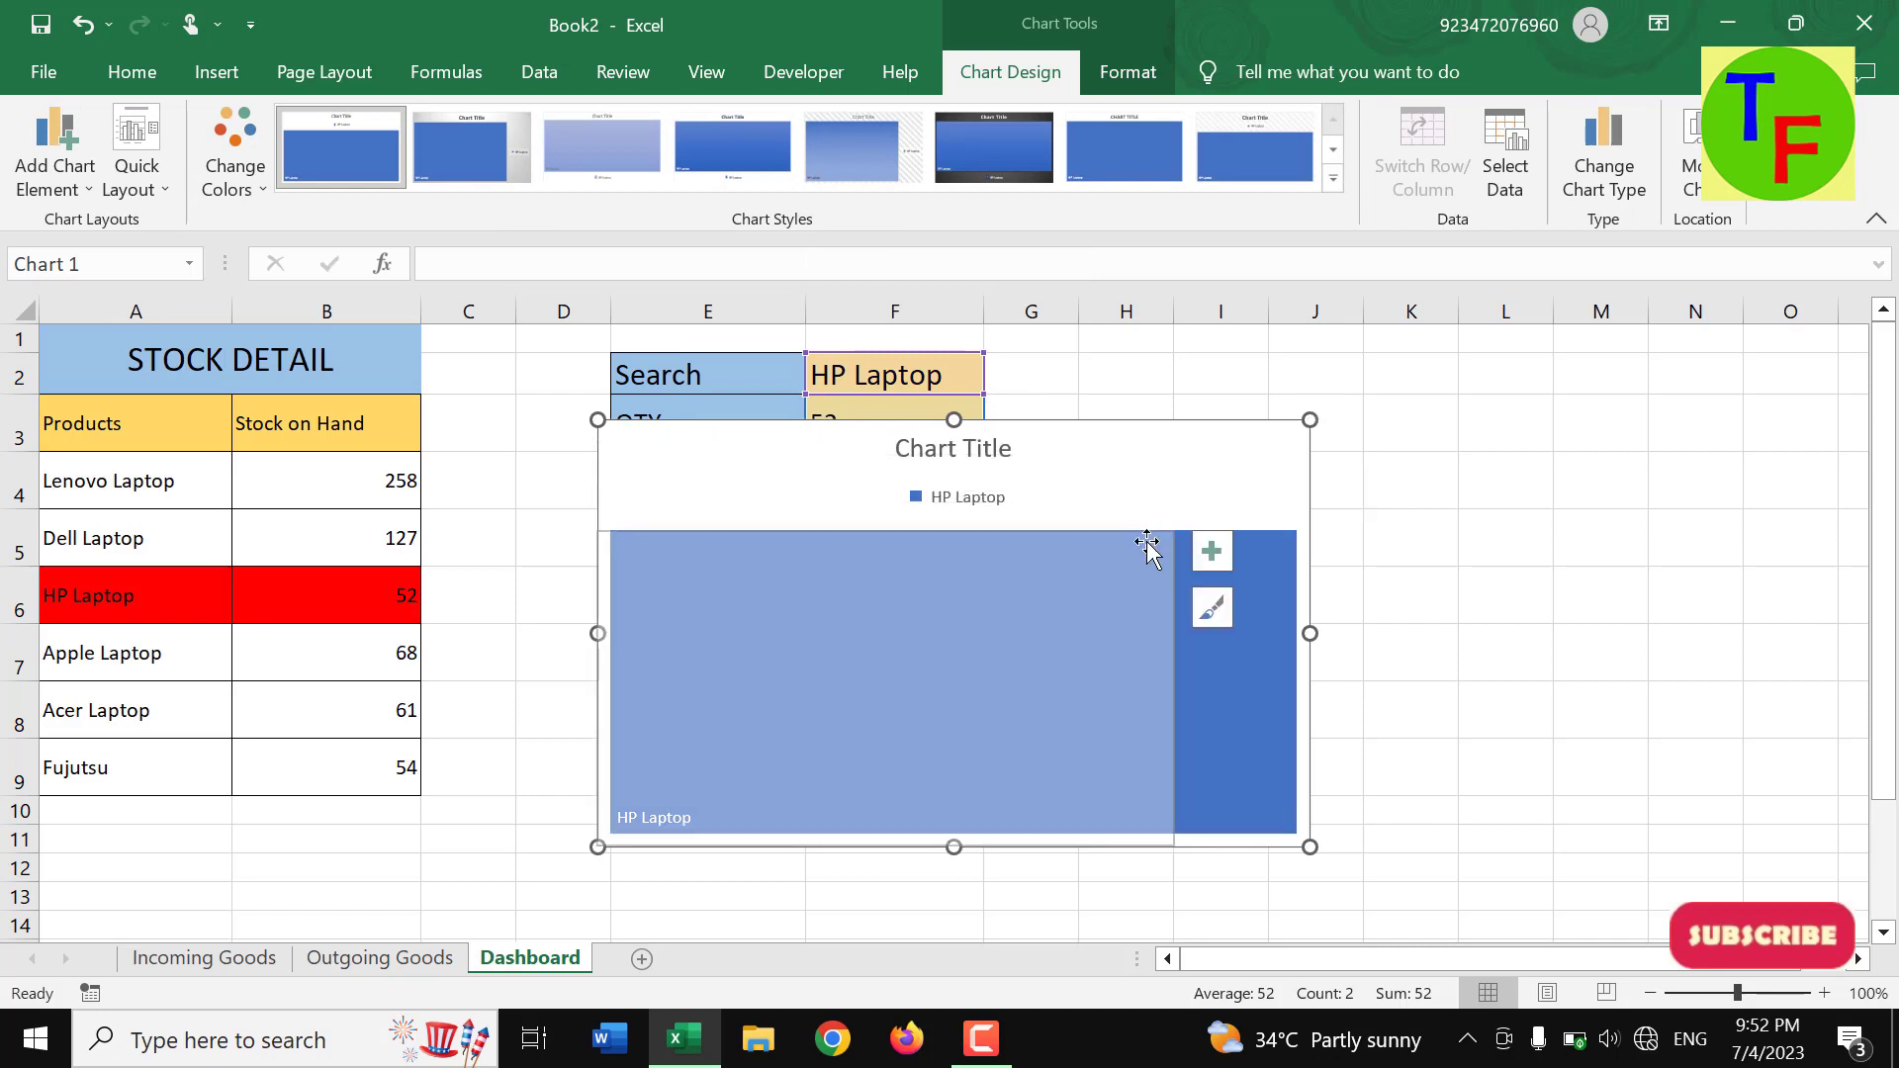
click(908, 611)
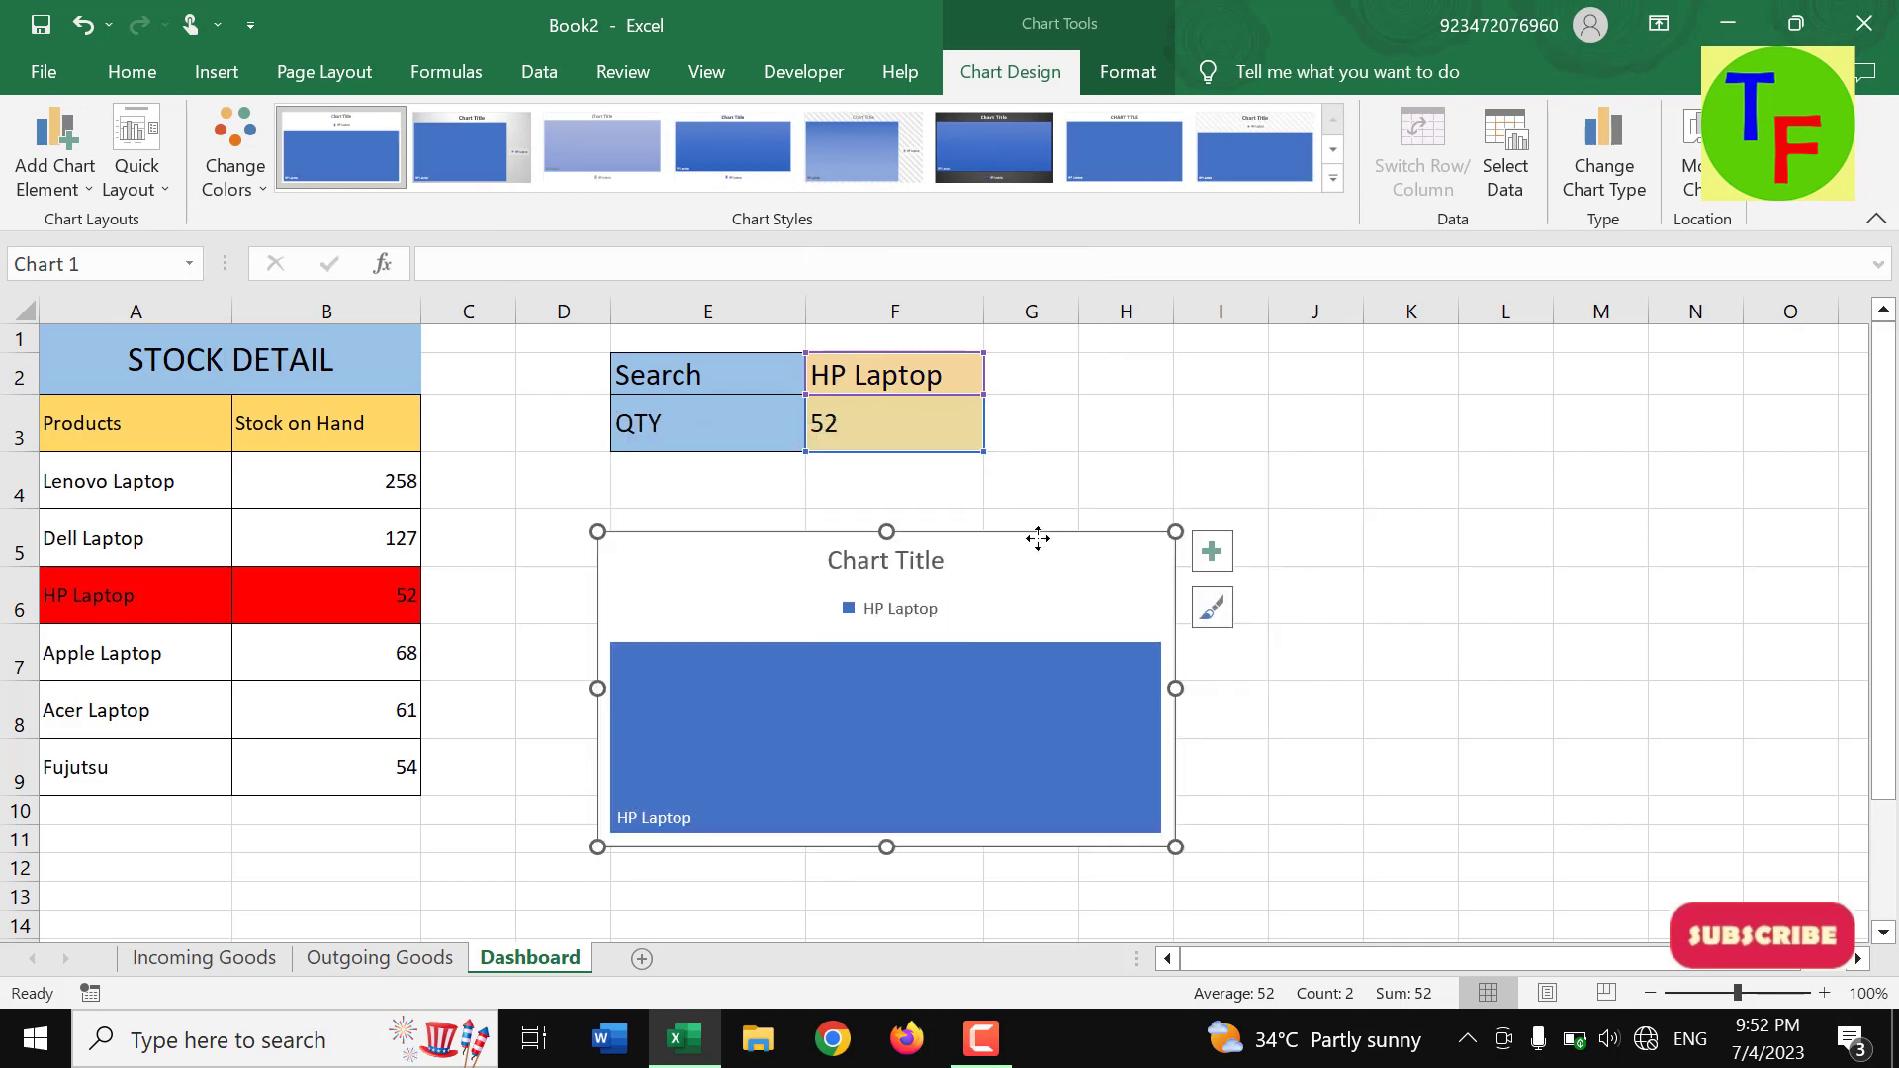
mouse_move(1040, 537)
mouse_down()
mouse_move(1030, 510)
mouse_move(1065, 500)
mouse_up()
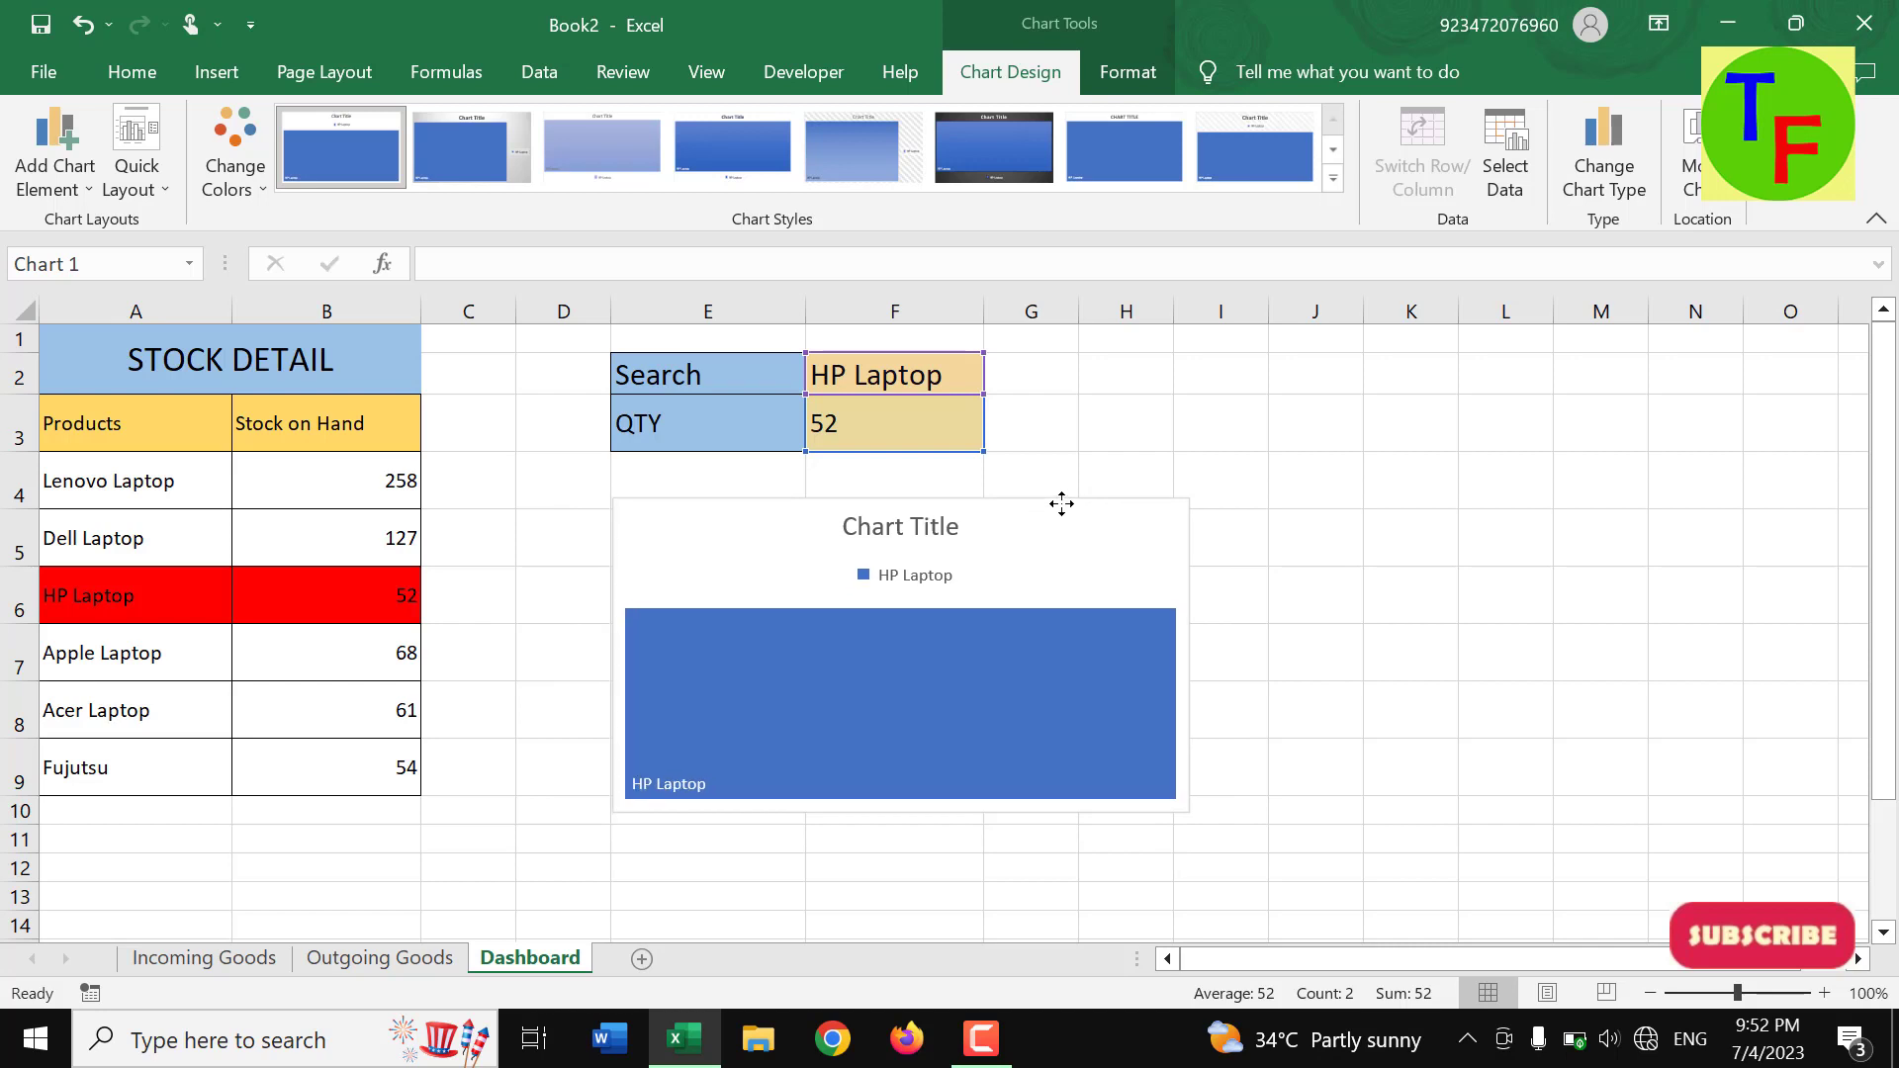
mouse_move(1190, 499)
mouse_down()
mouse_move(1154, 516)
mouse_move(1562, 353)
mouse_move(1478, 356)
mouse_up()
click(1128, 766)
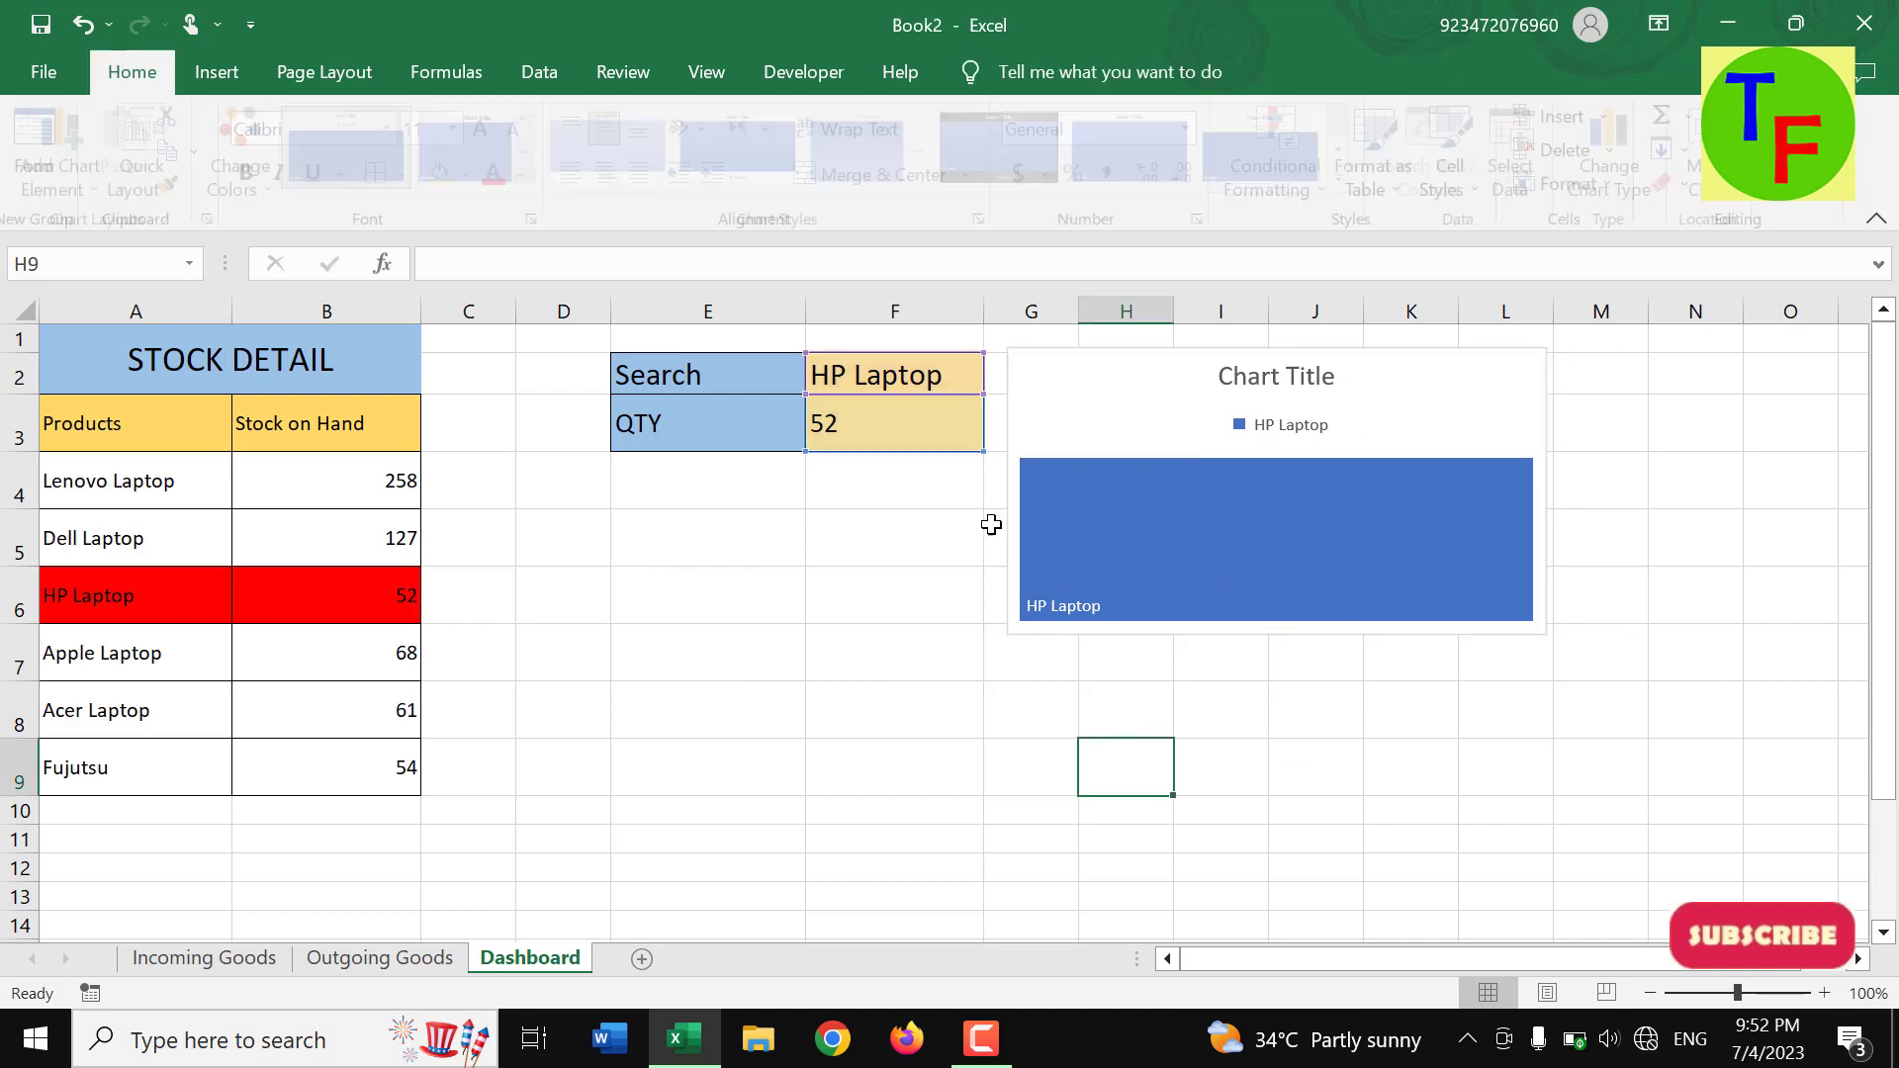
- Change the search in F2 from HP Laptop to Dell Laptop, showing QTY 127
click(912, 376)
double_click(911, 376)
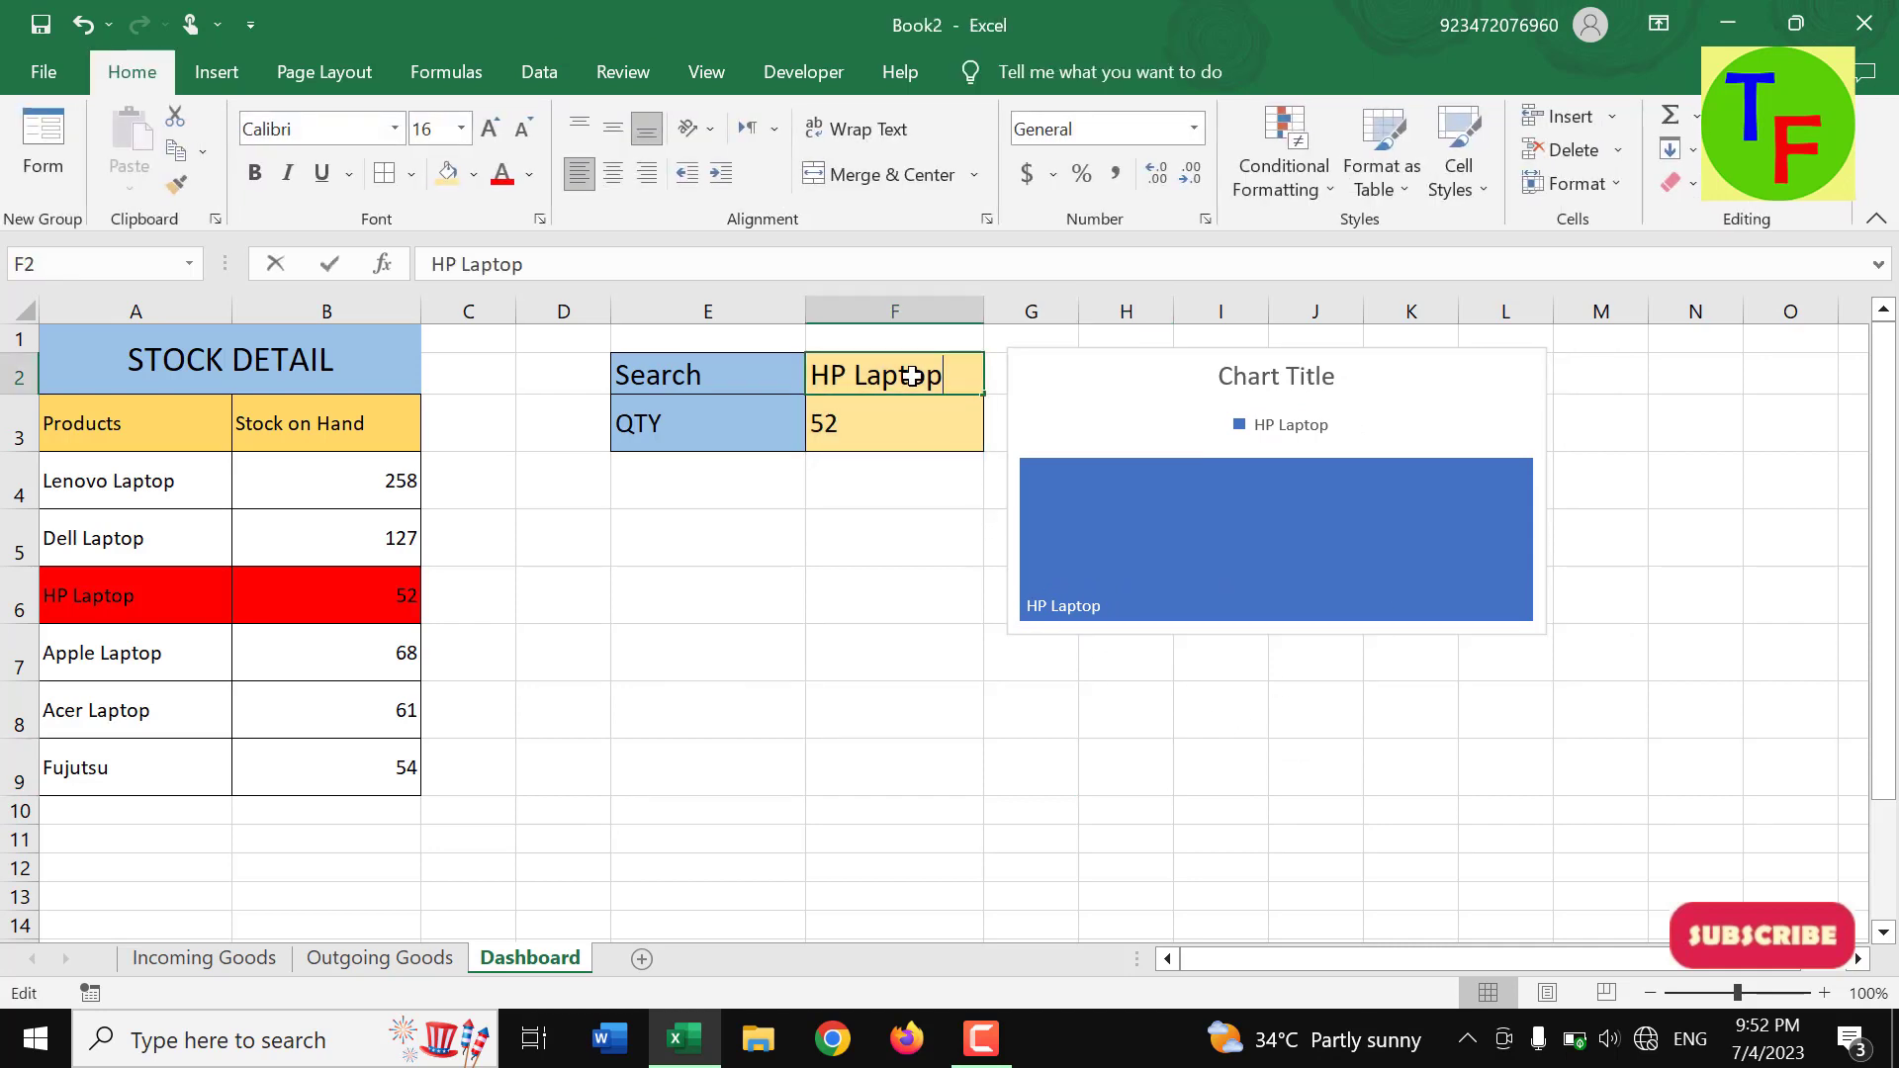
key(shift+Home)
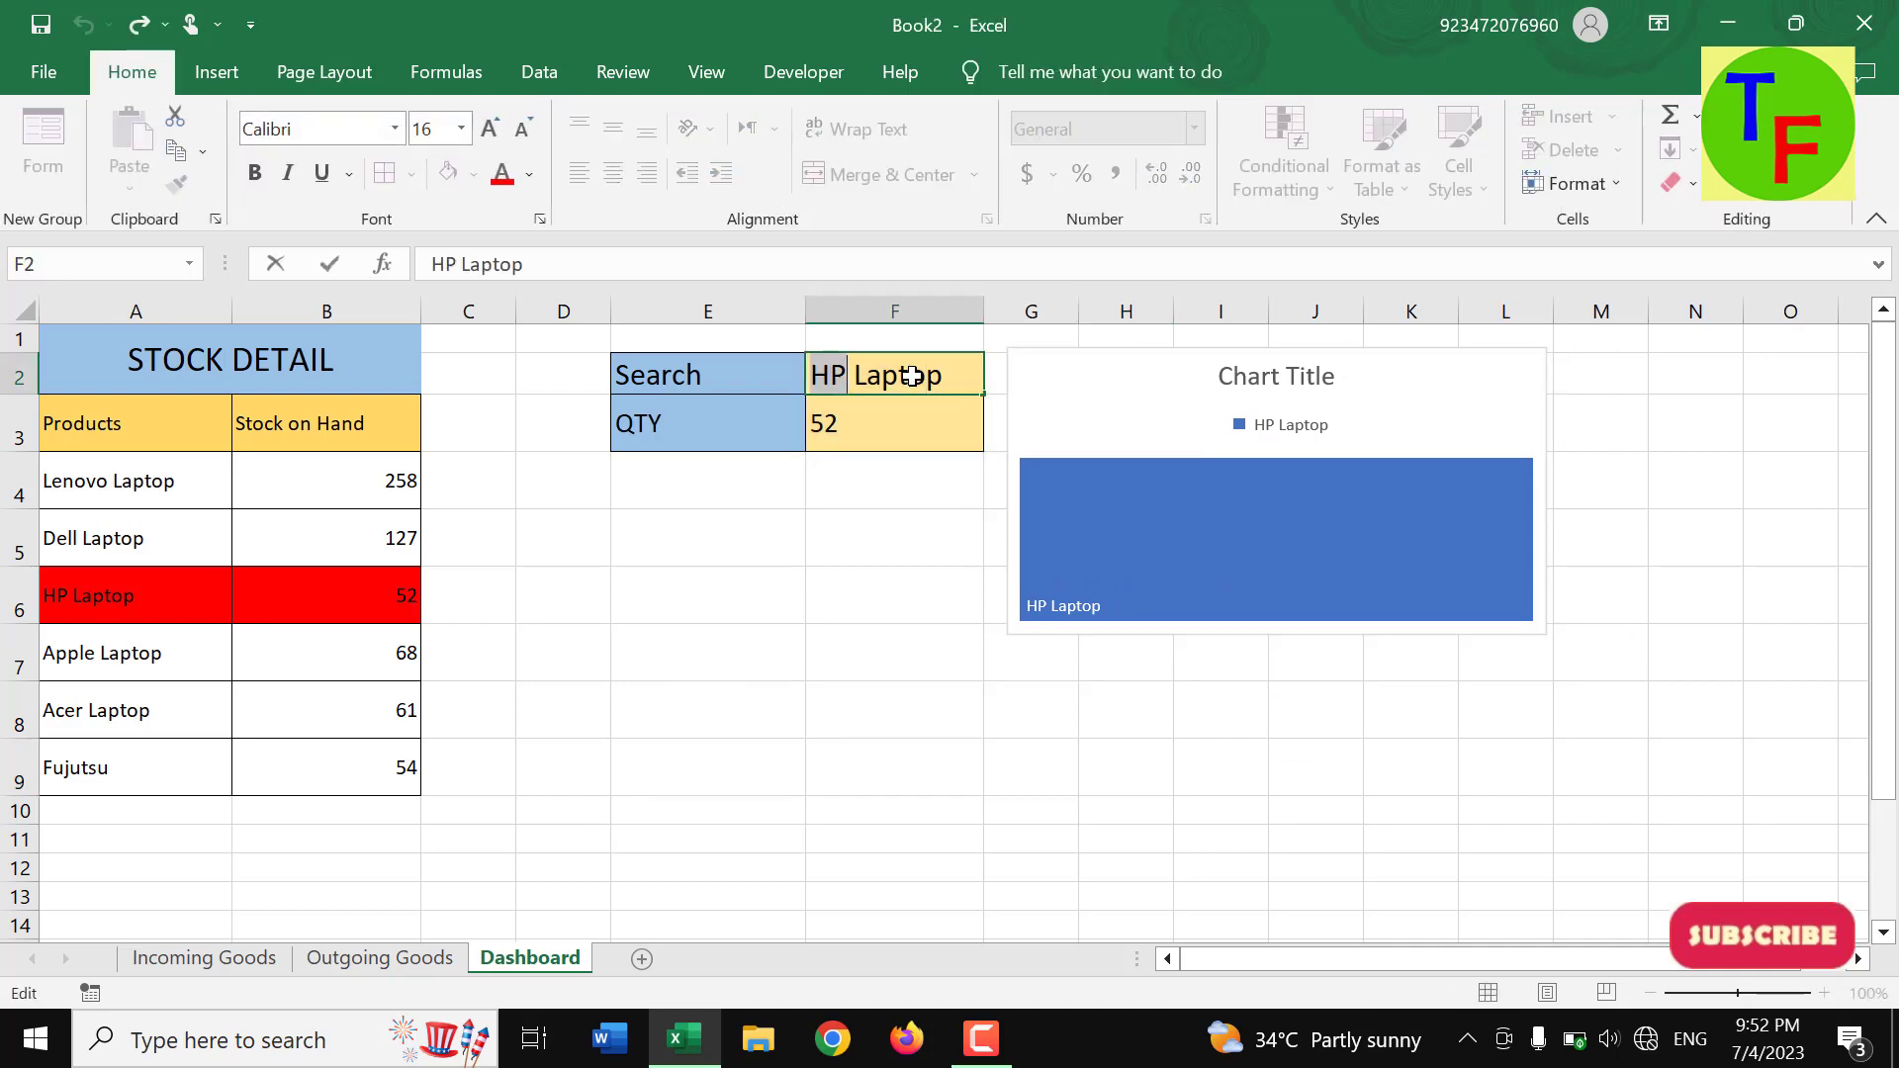
text(Dell)
key(ctrl+Return)
key(Return)
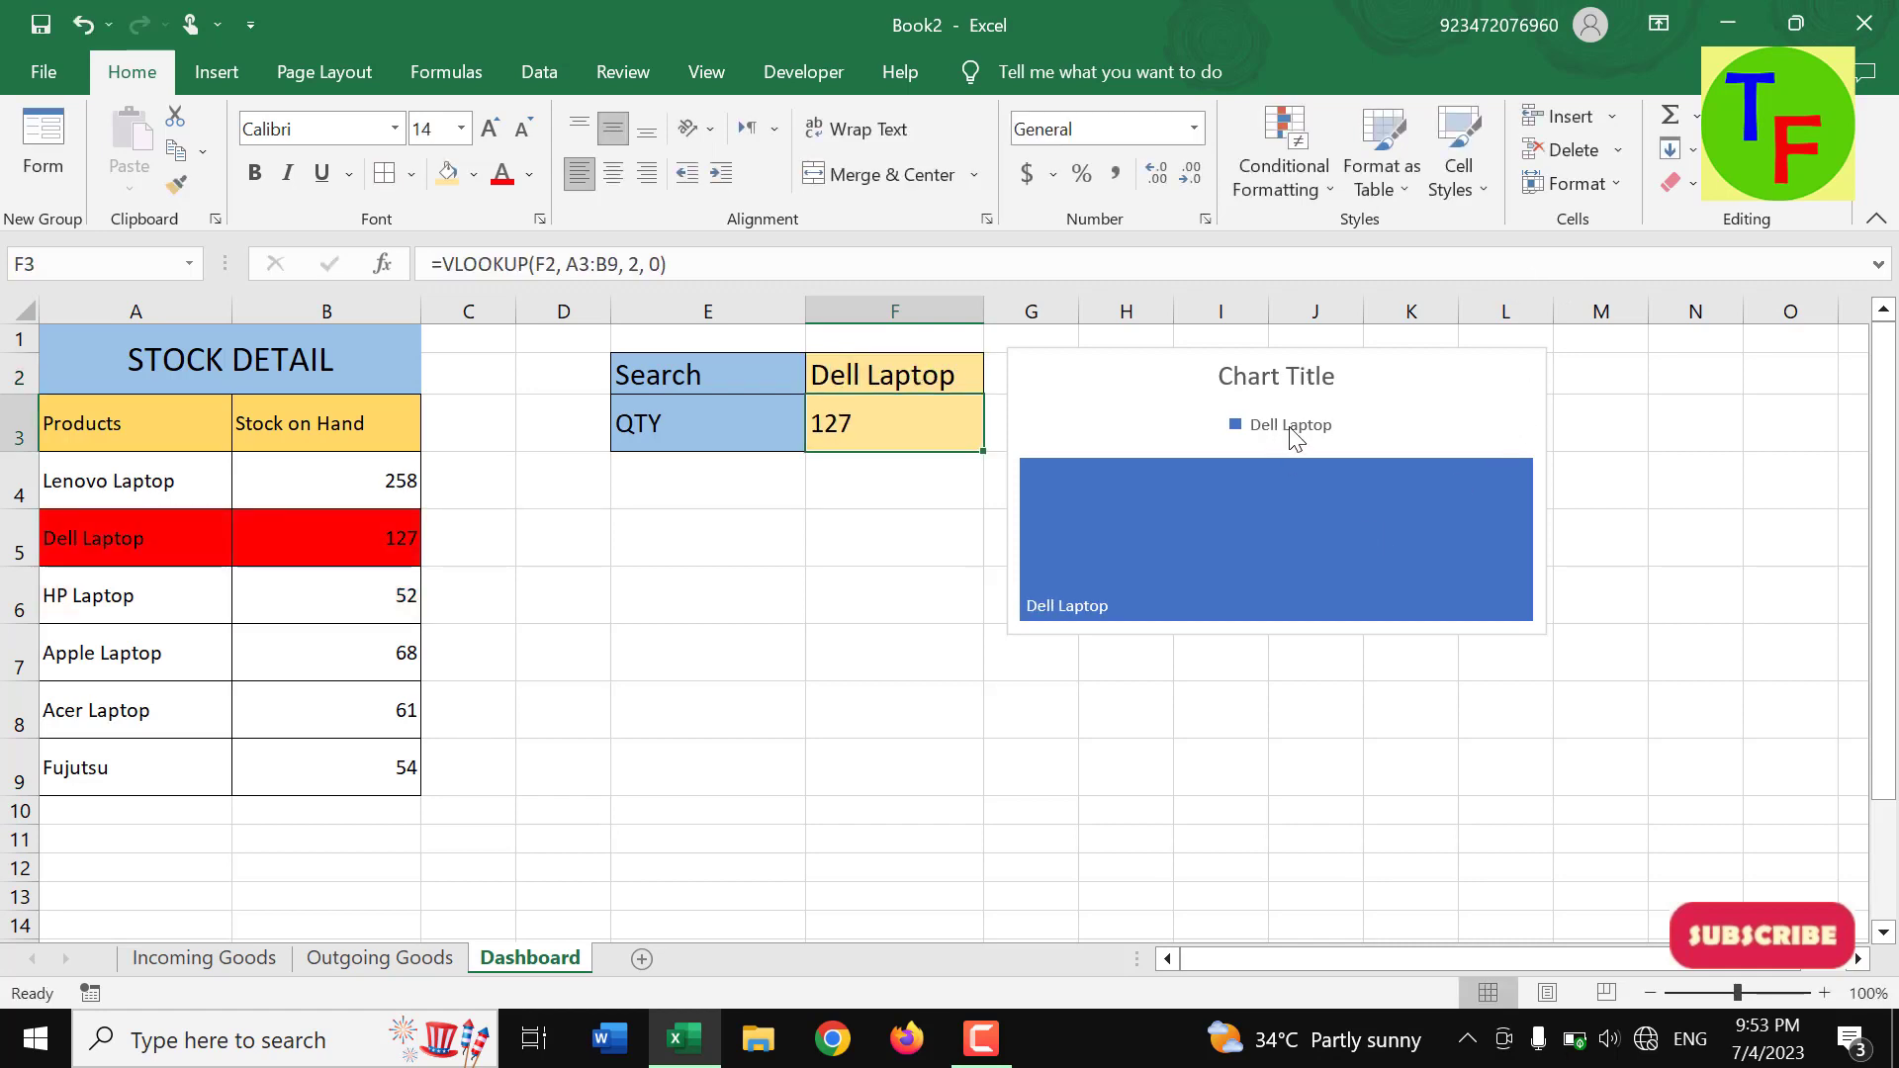
click(1253, 544)
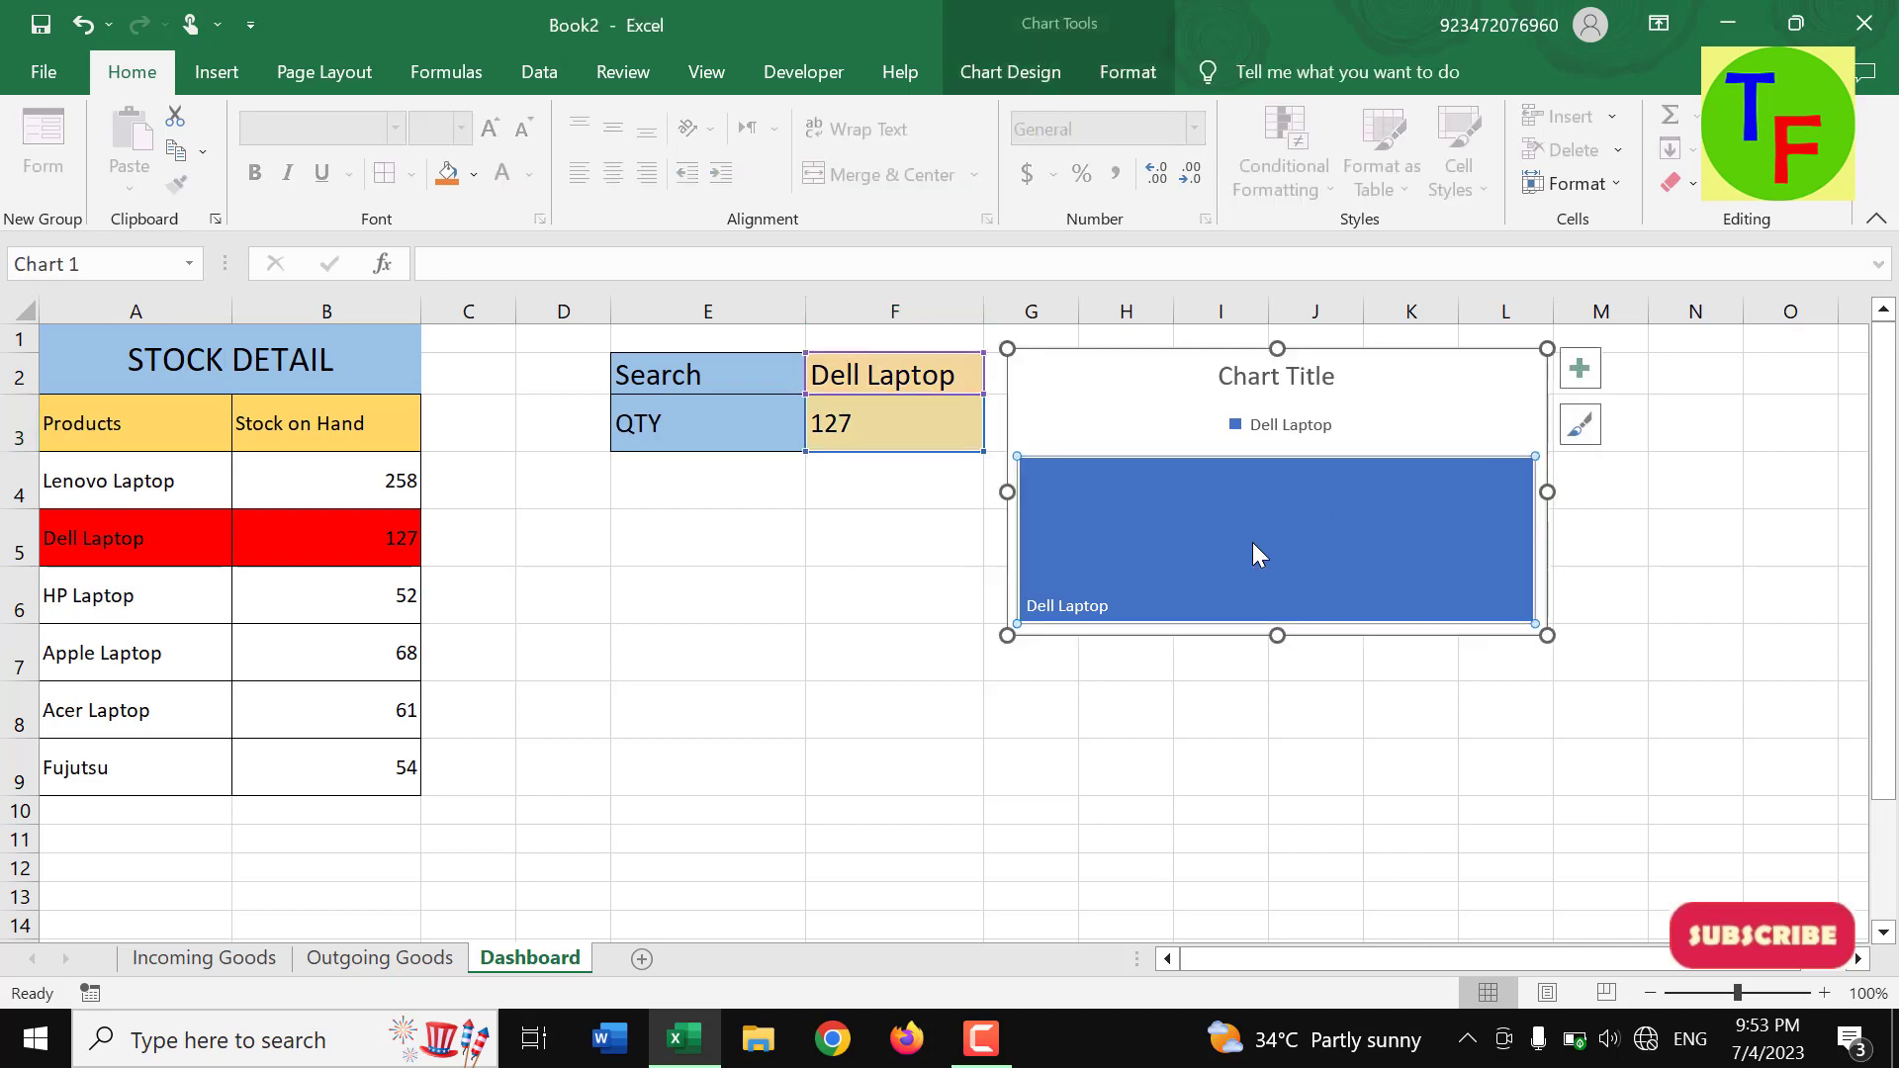
click(826, 581)
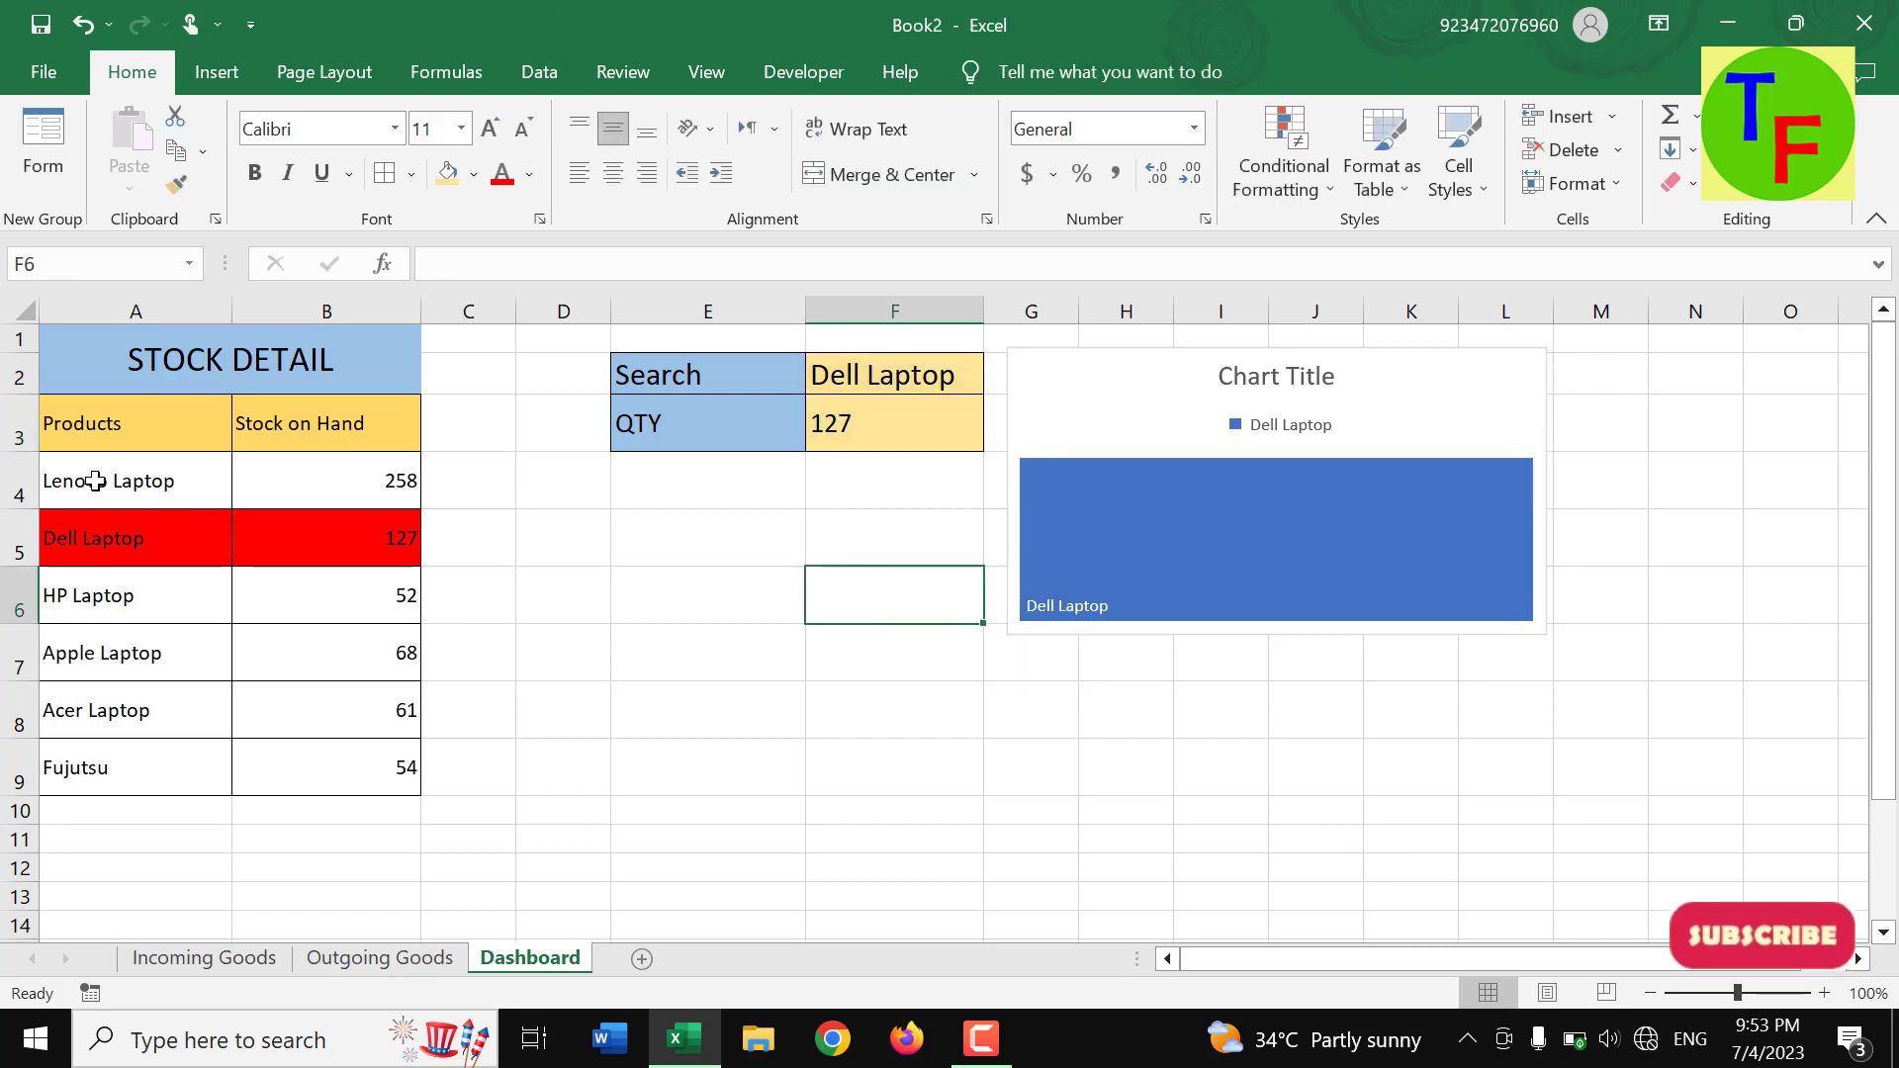
- Insert a clustered column chart of A4:B9 stock and size it below the Search box
drag(94, 480, 386, 769)
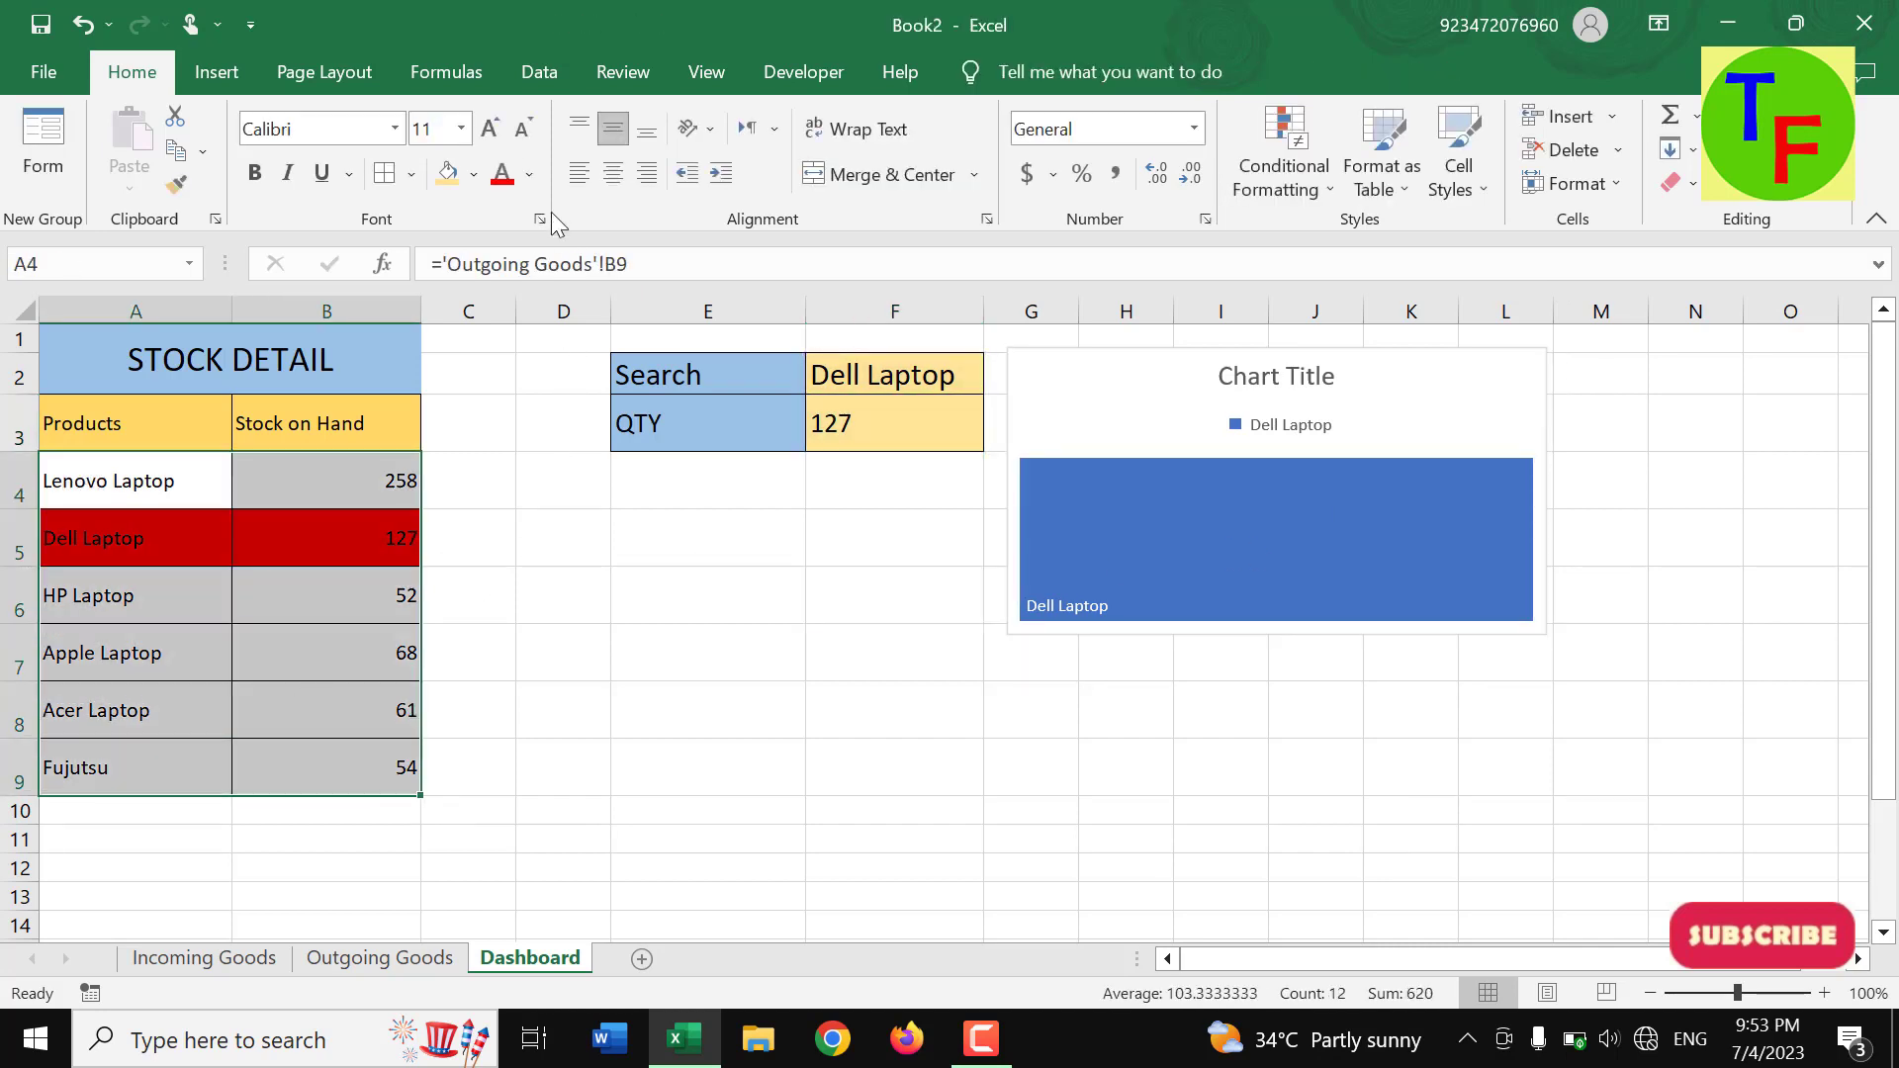
click(214, 75)
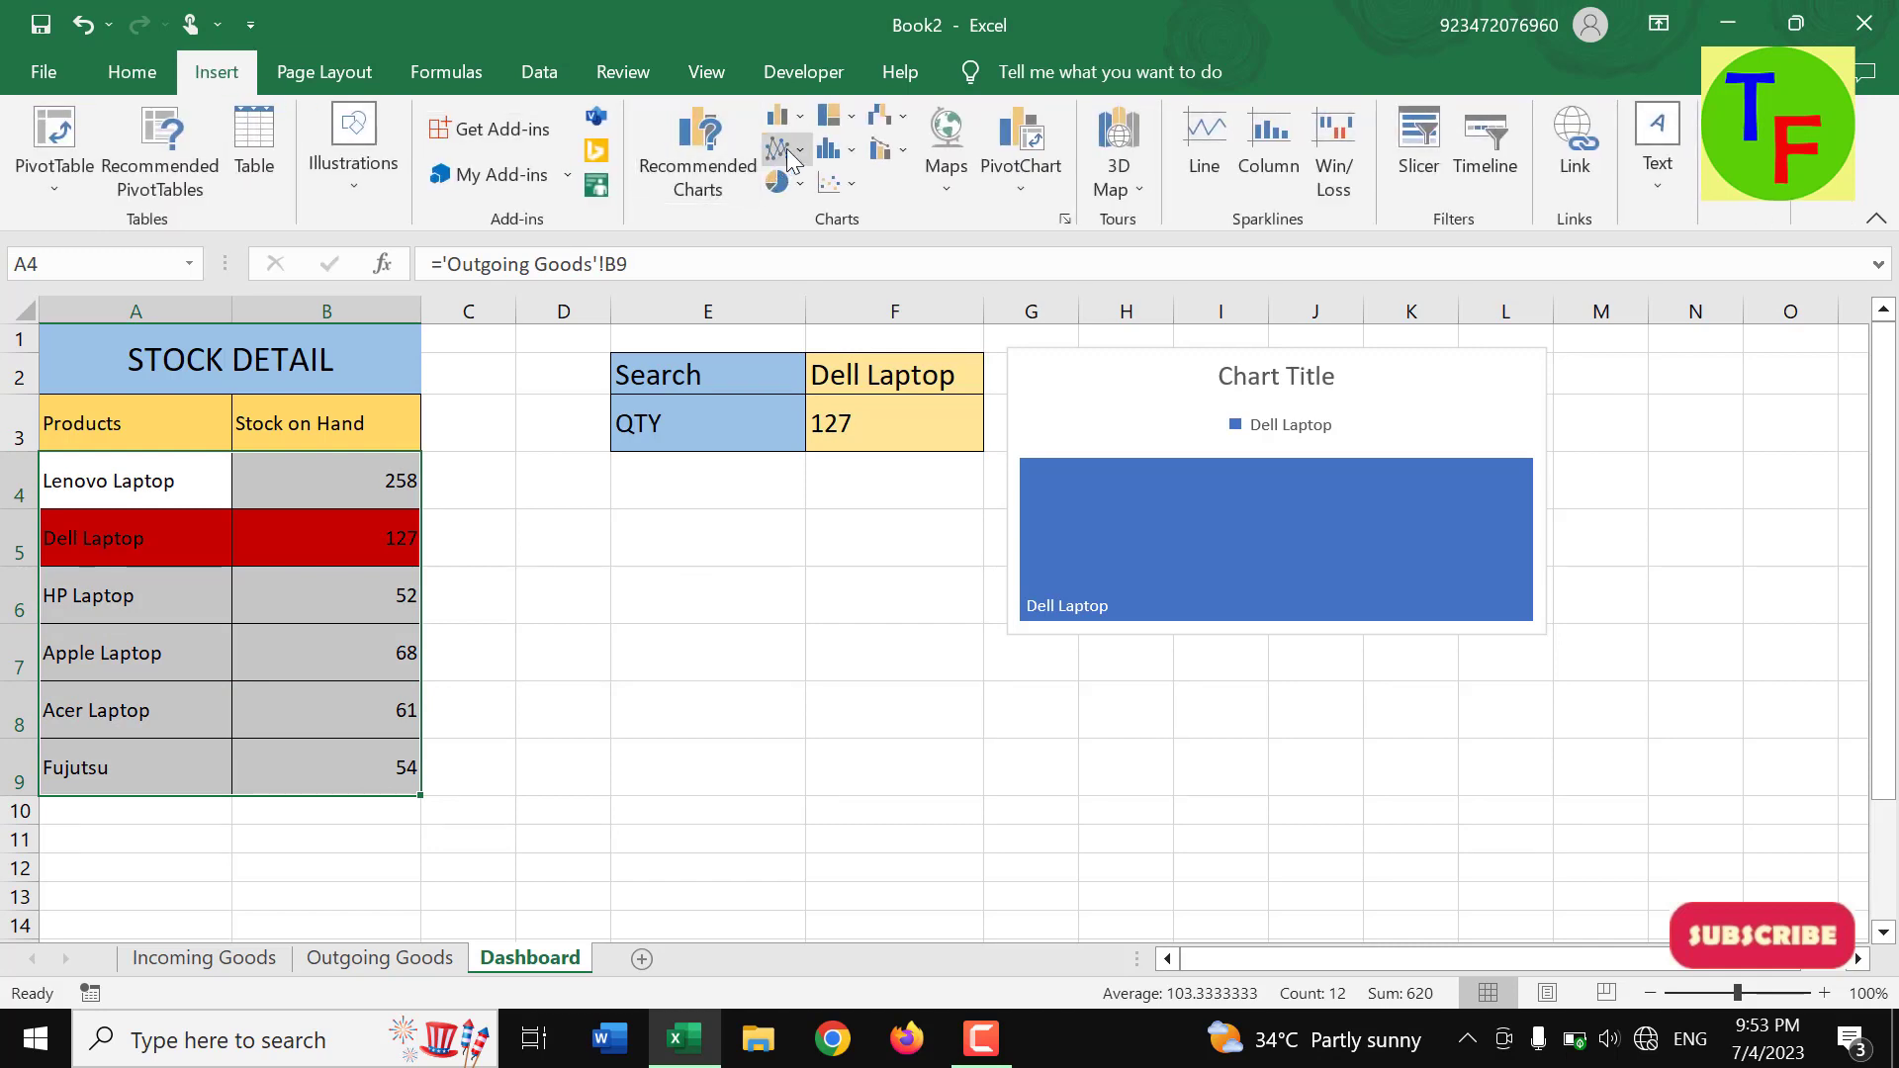
click(779, 115)
click(808, 223)
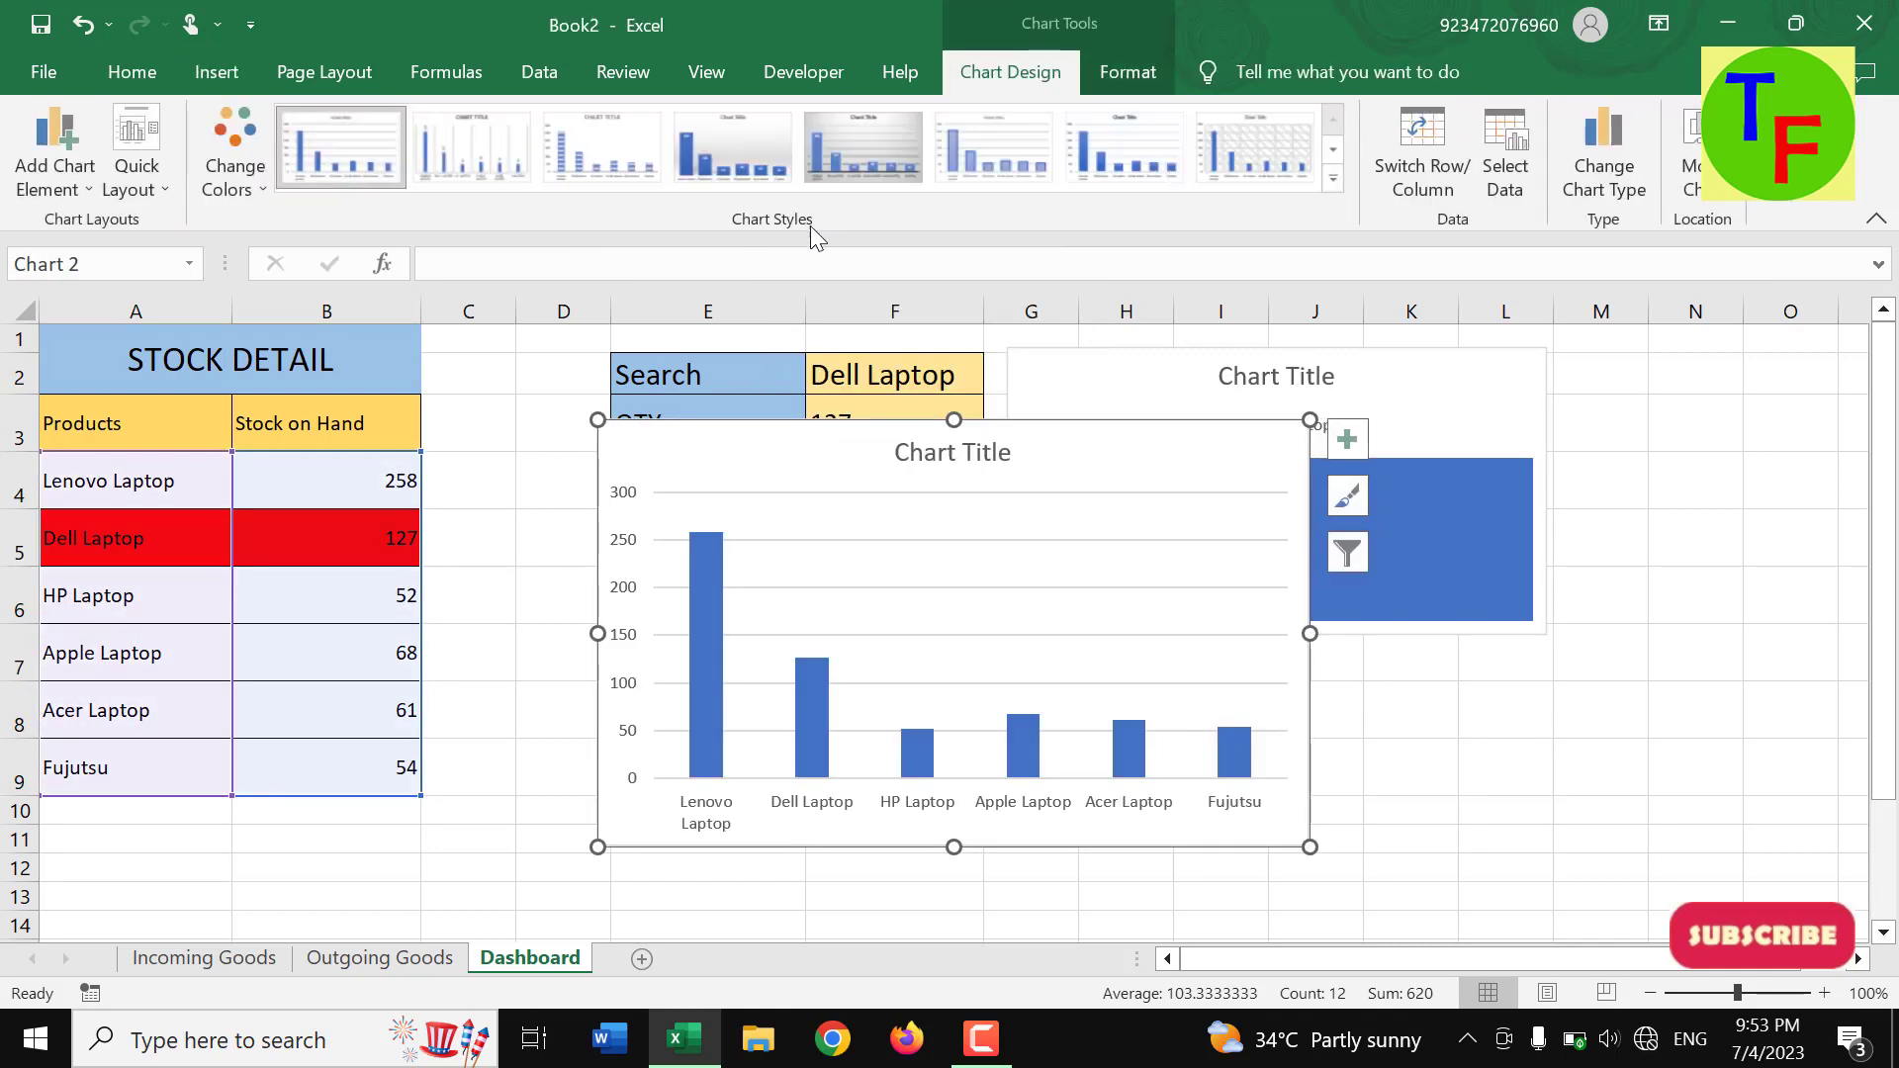
drag(1309, 419, 1195, 503)
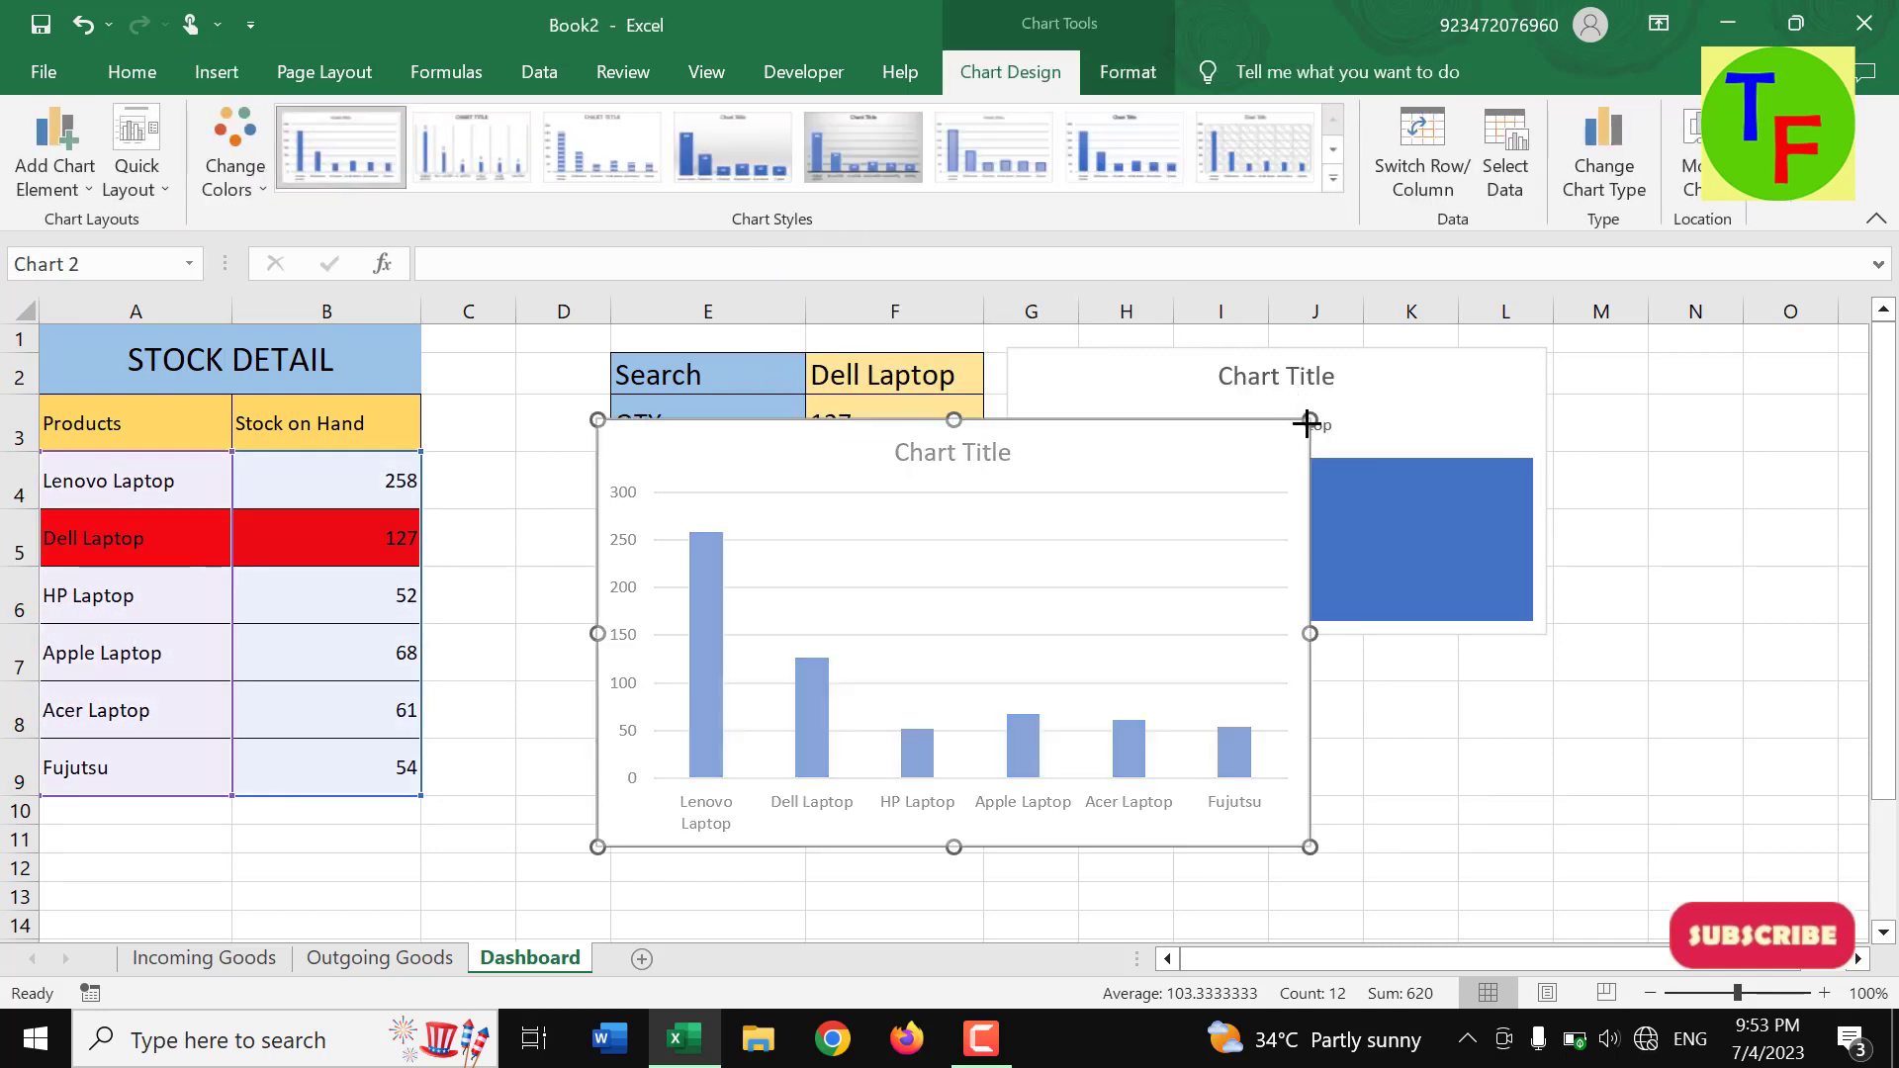
drag(987, 532, 863, 565)
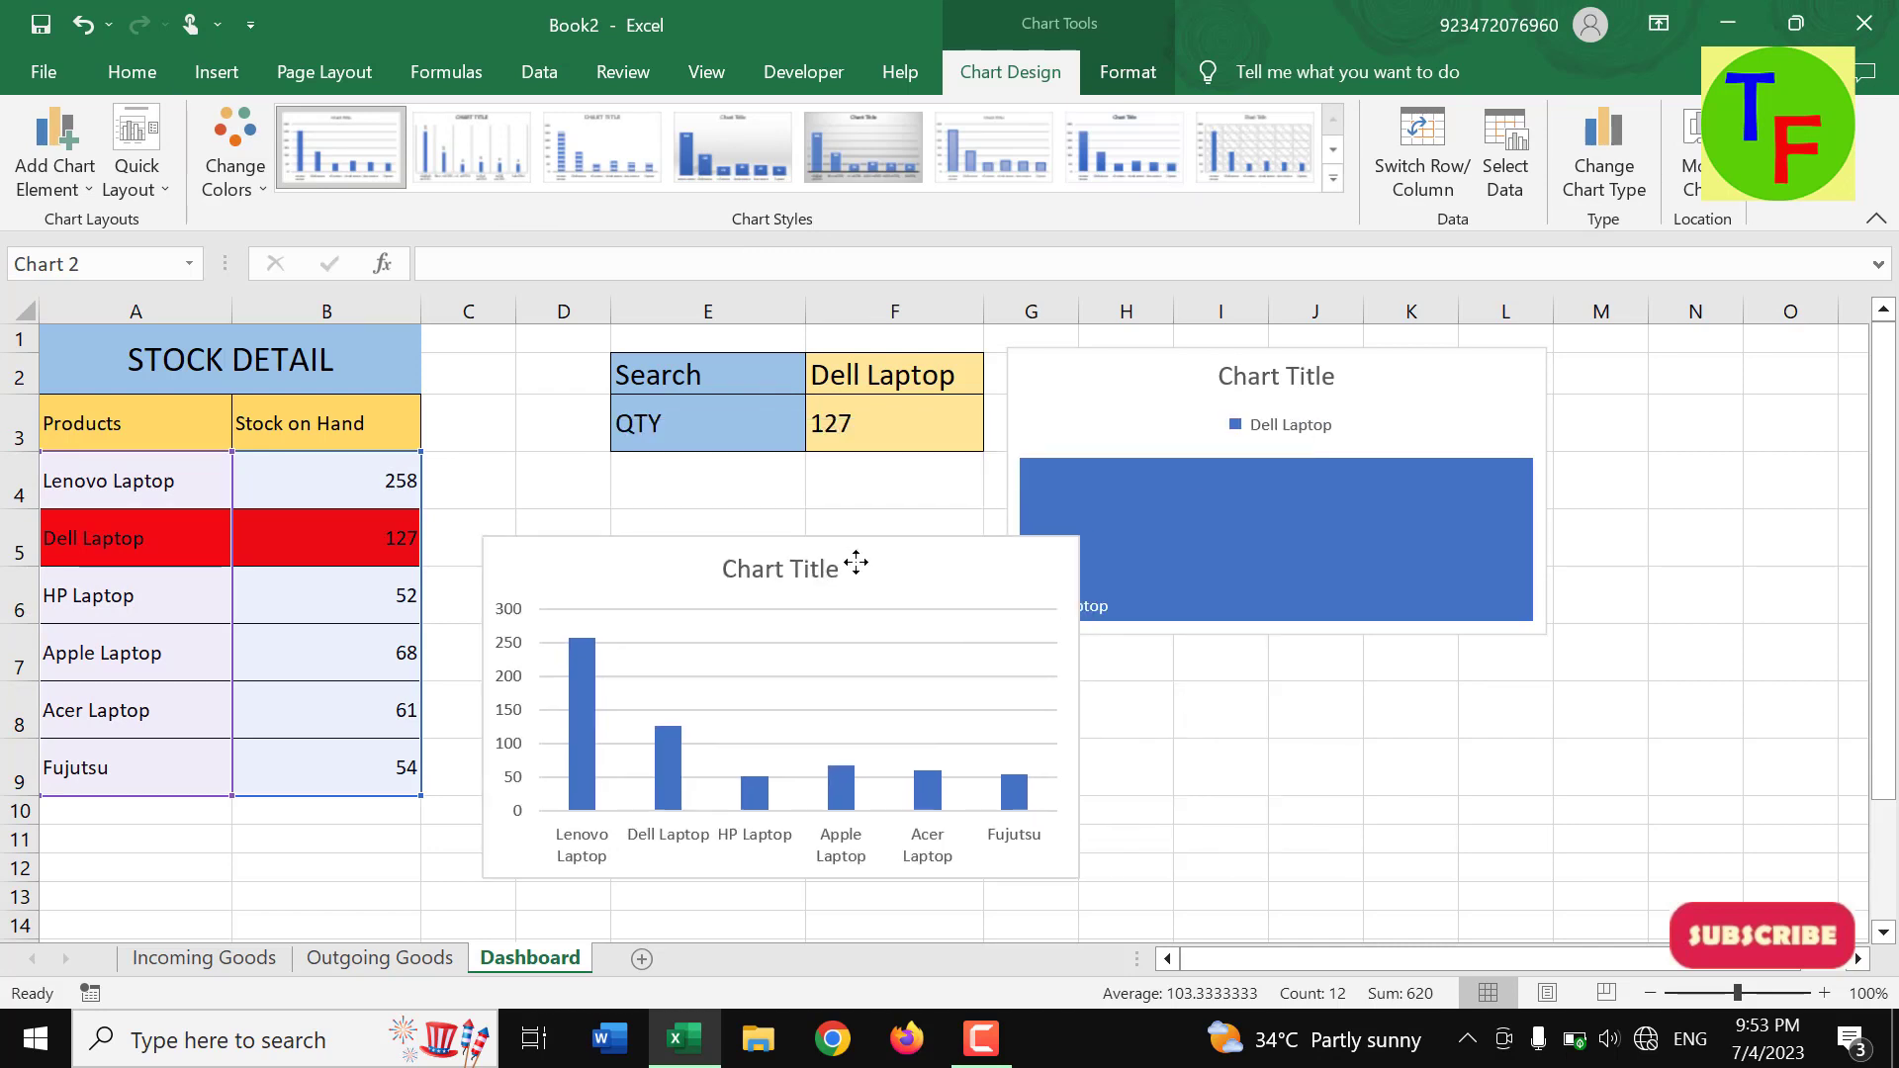
drag(1071, 536, 989, 572)
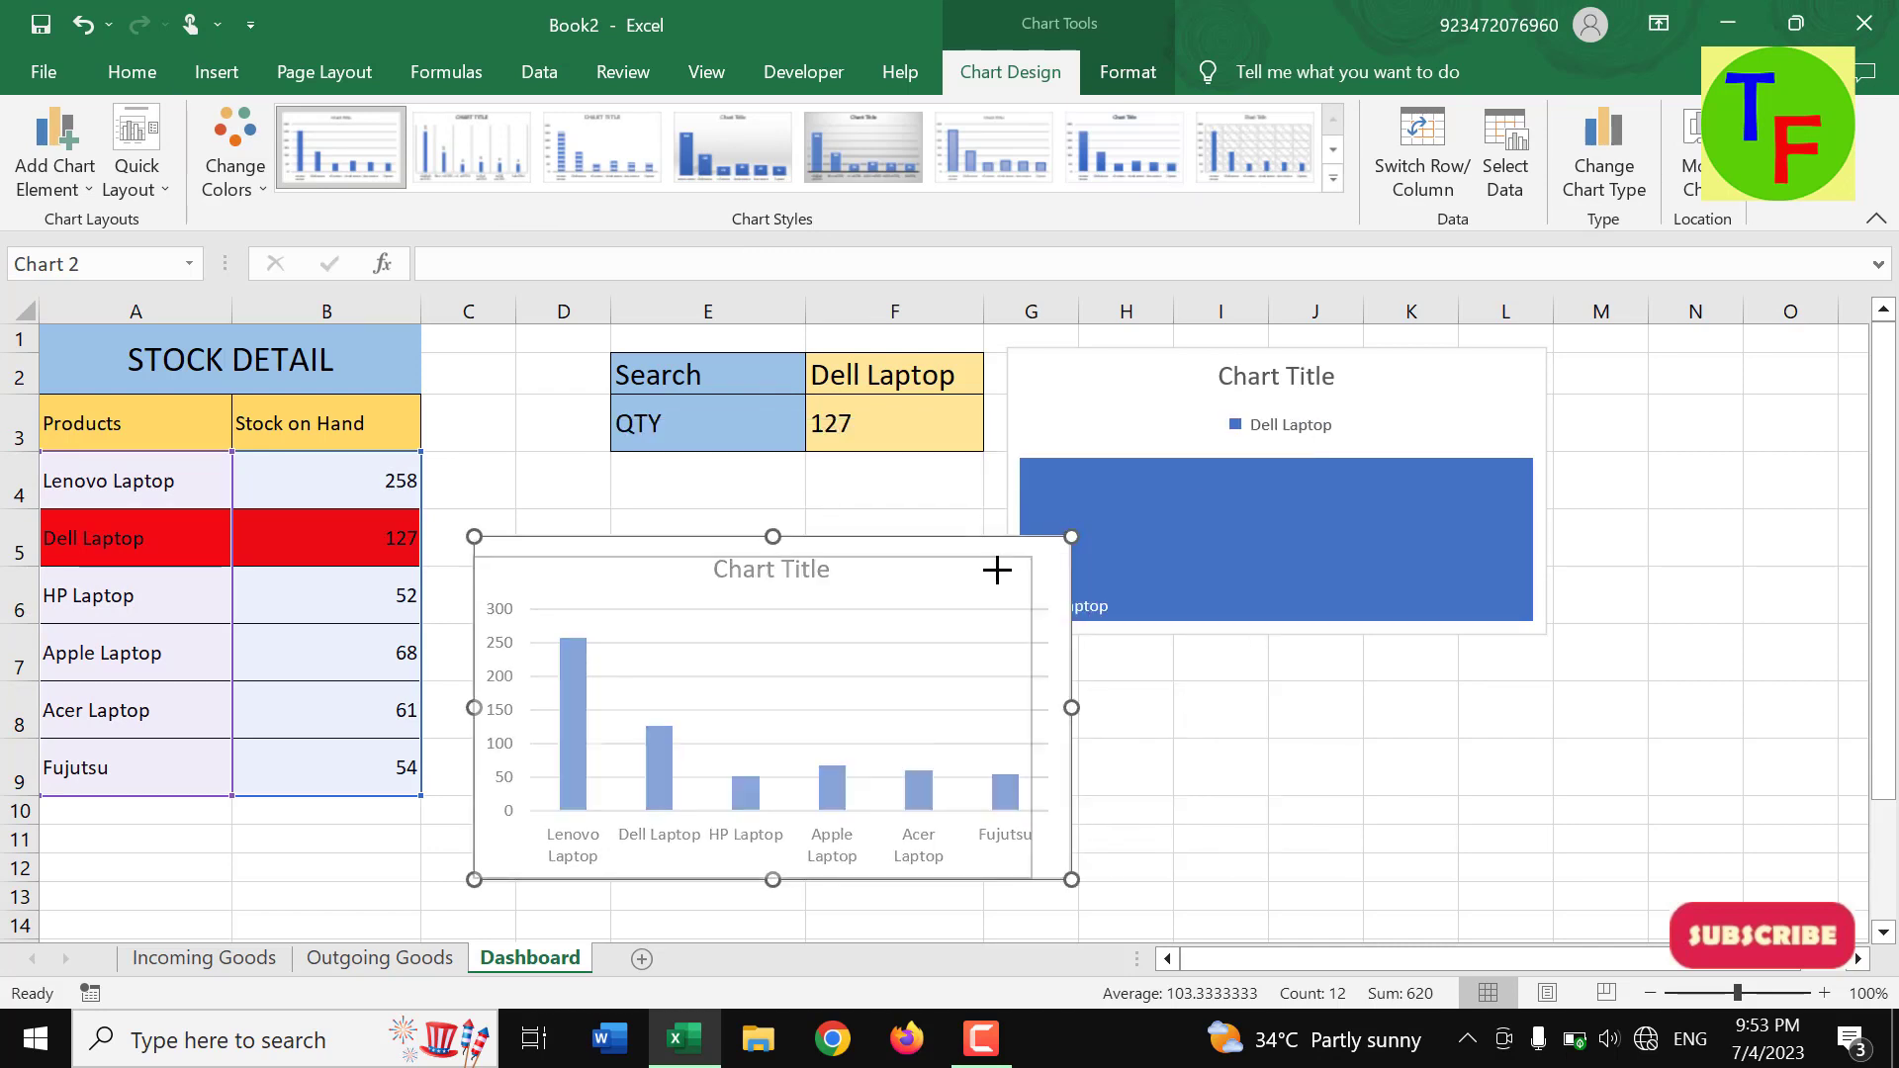
drag(891, 636, 891, 558)
drag(891, 531, 881, 518)
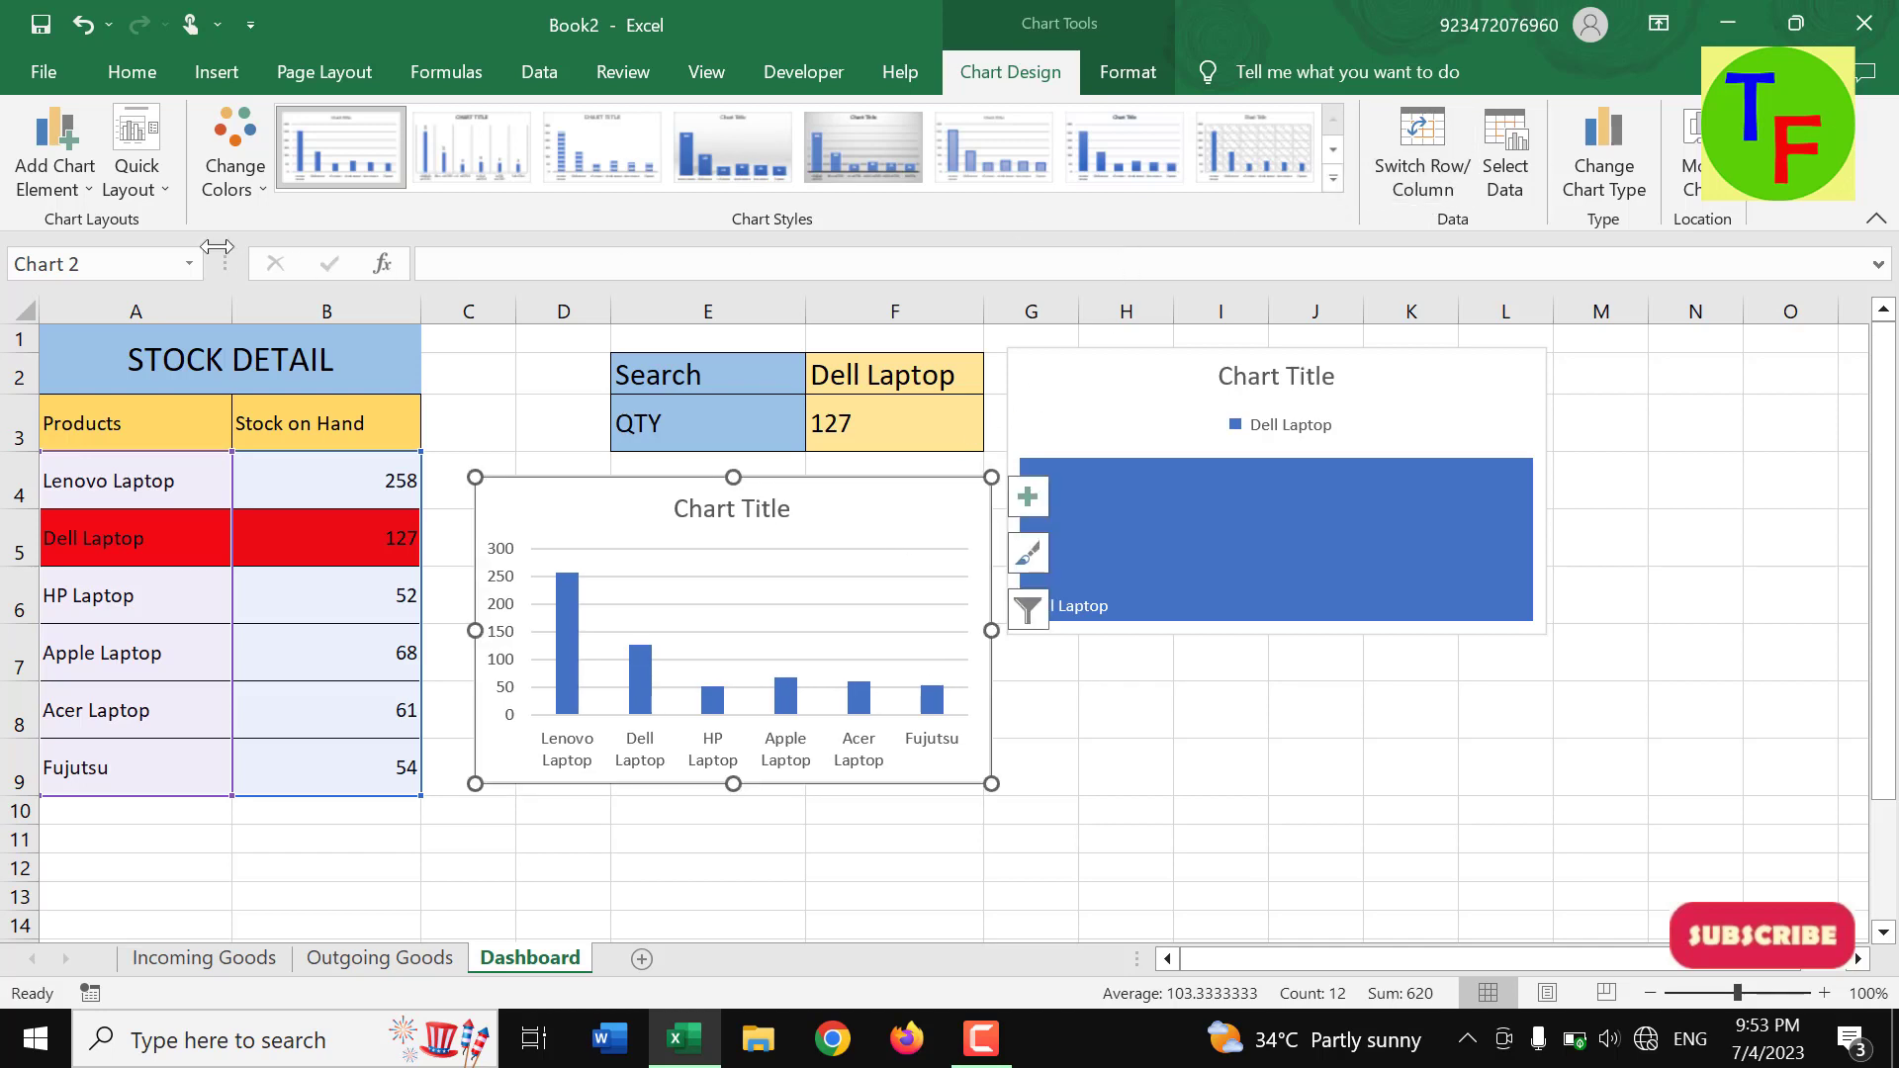
click(235, 159)
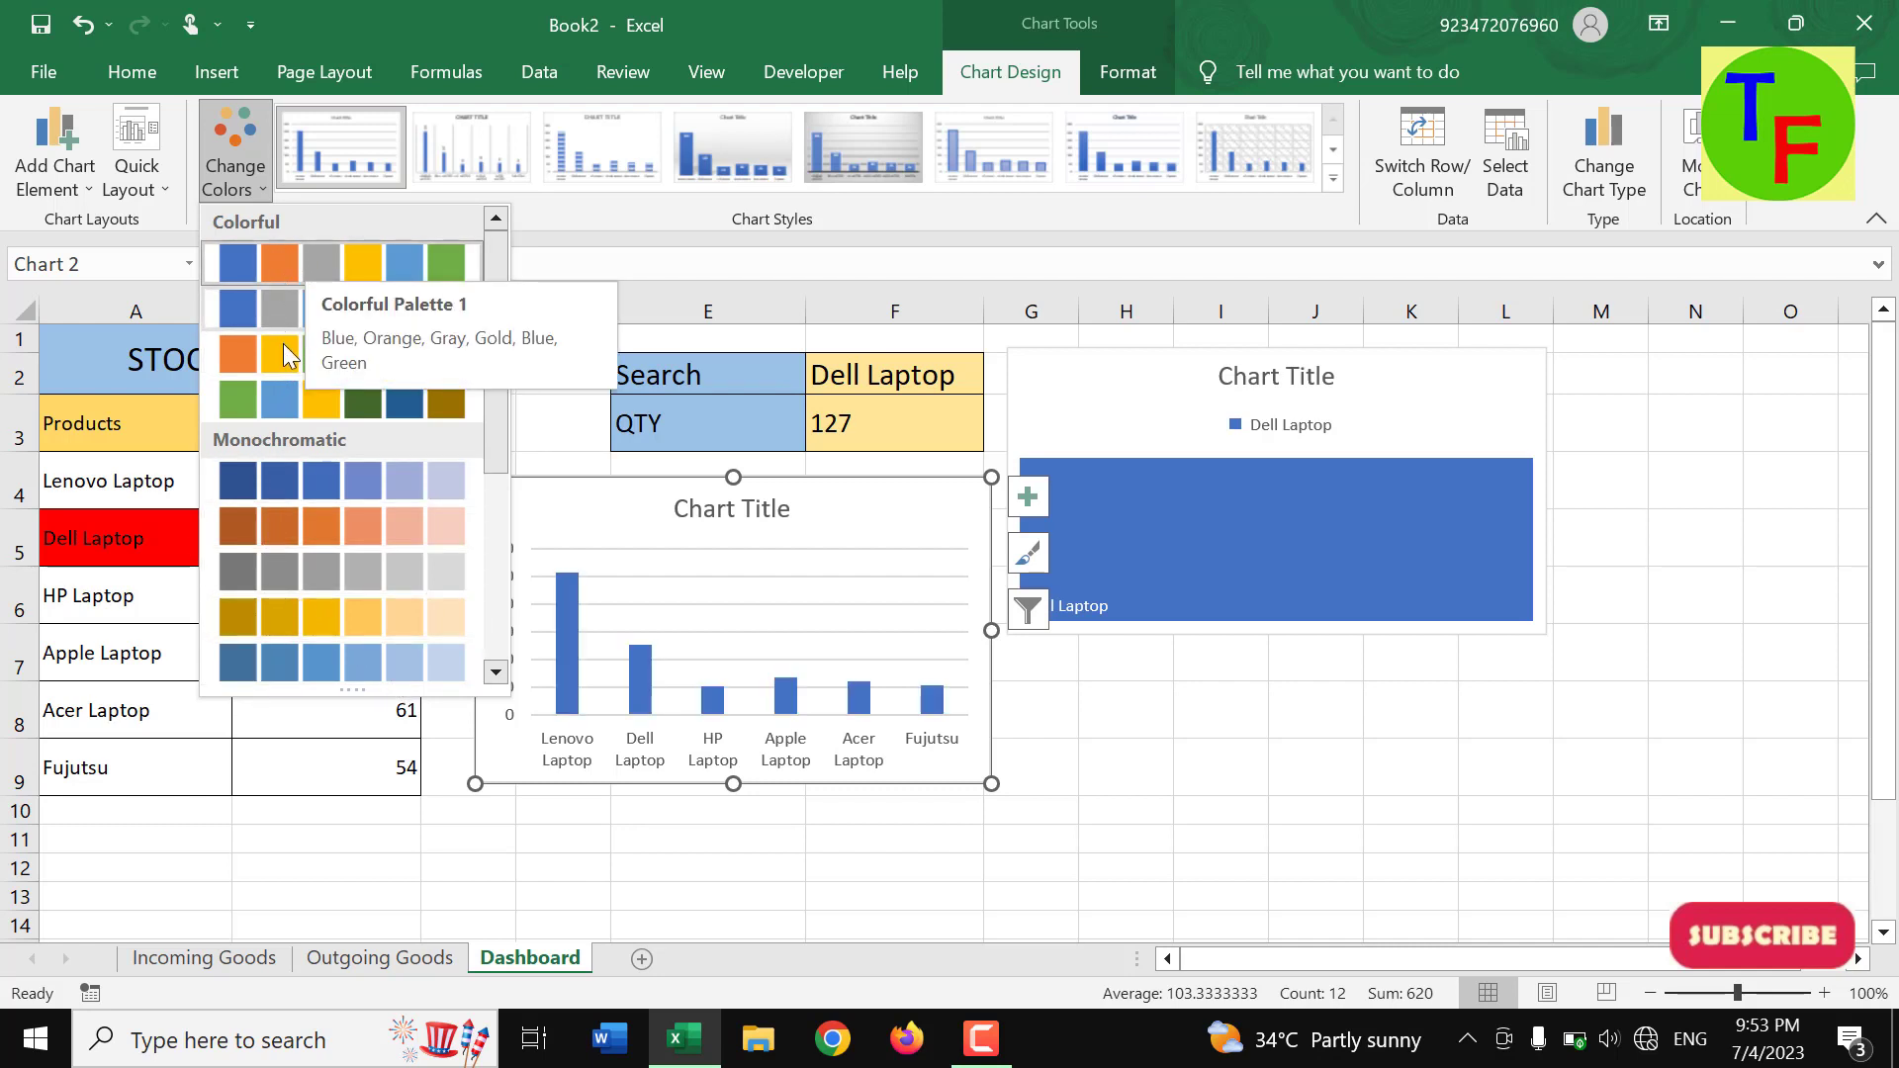
- Apply the green colour palette to the column chart and enlarge it across rows 4–9
click(282, 385)
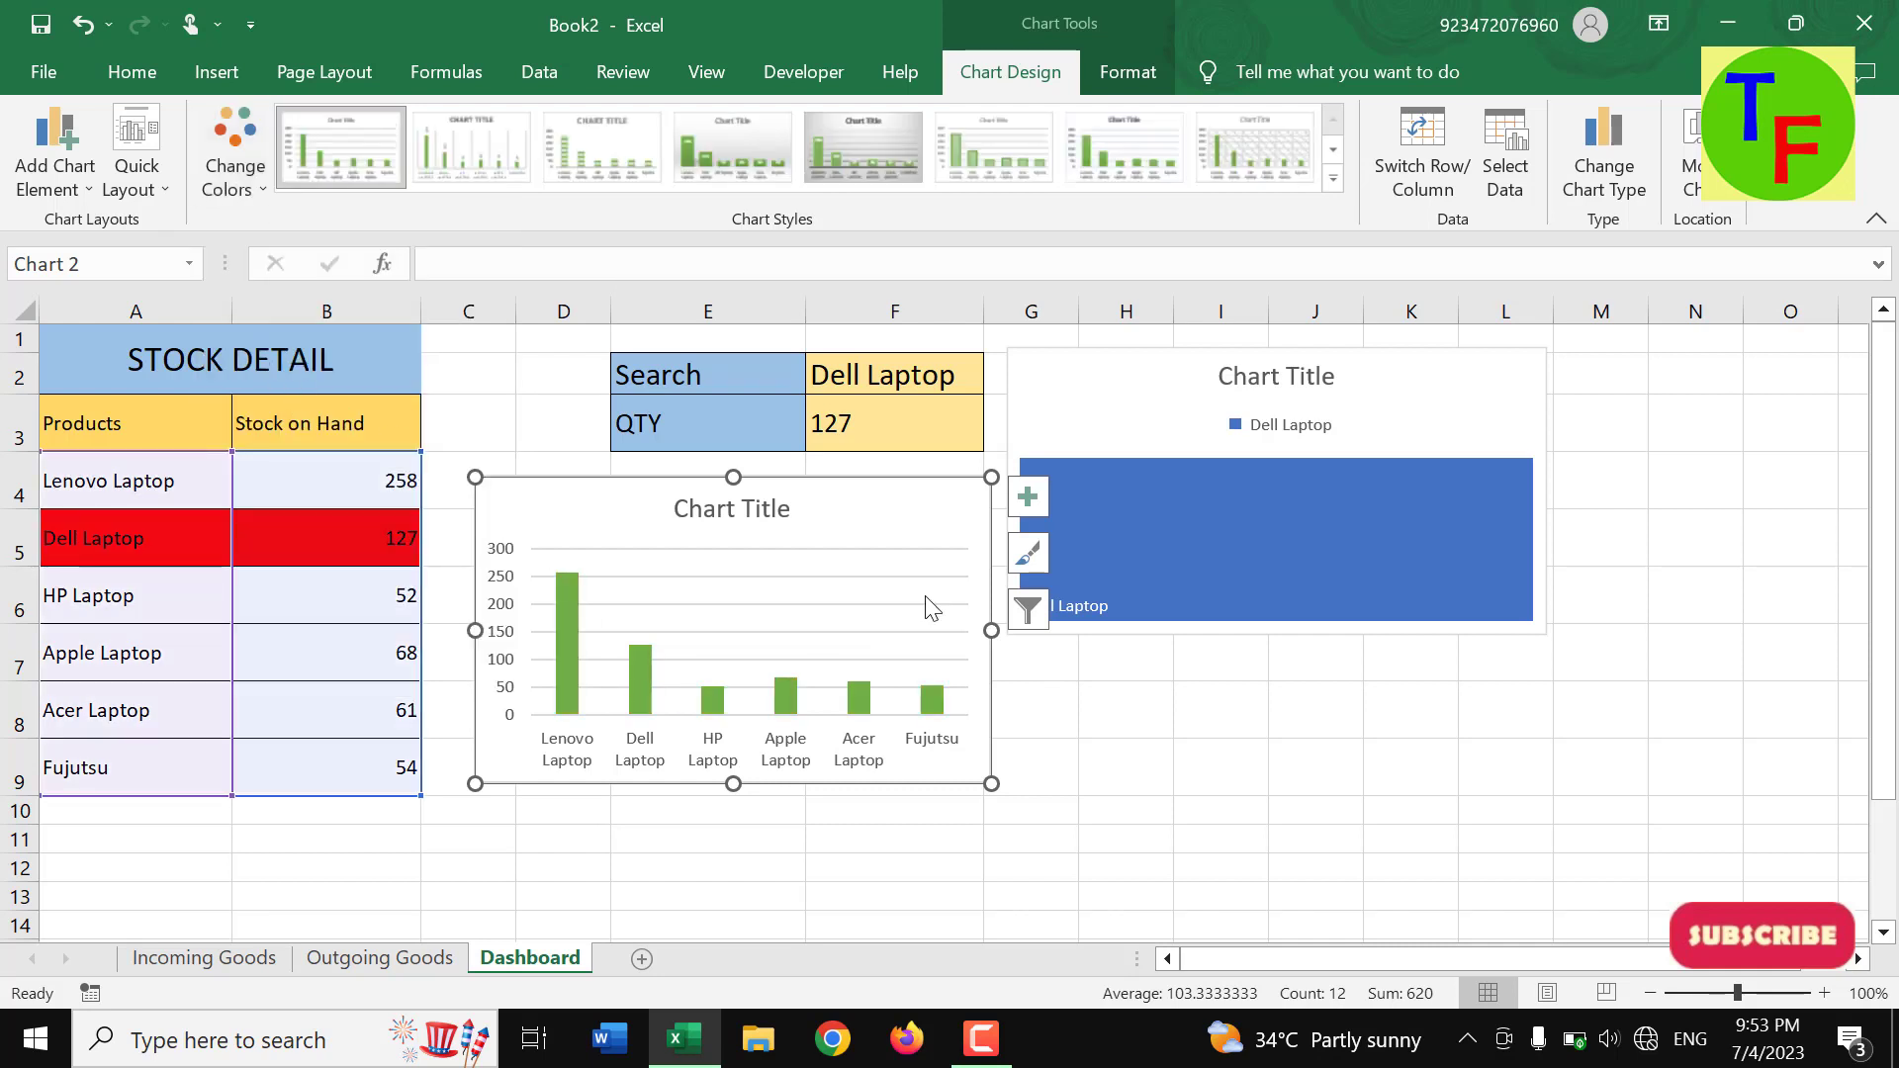
drag(992, 781, 930, 697)
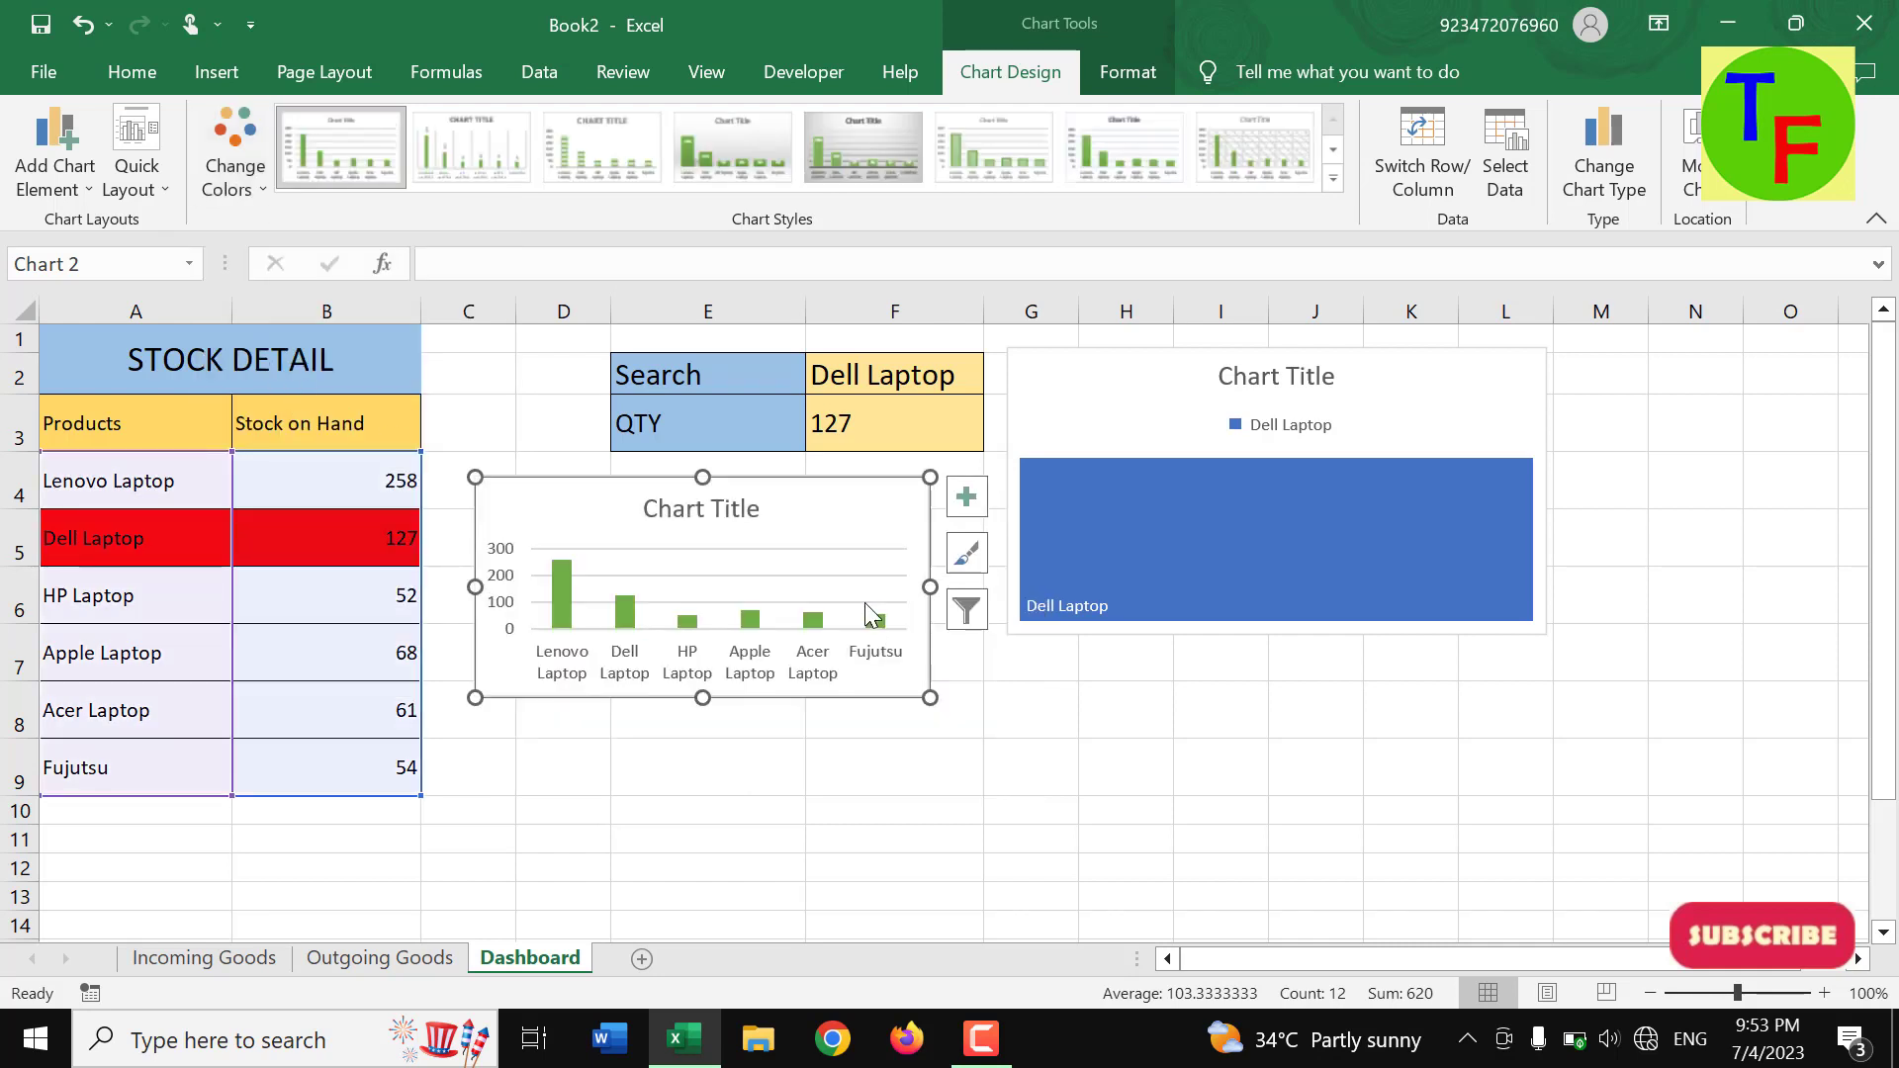
click(871, 580)
drag(883, 572, 898, 562)
drag(861, 488, 916, 466)
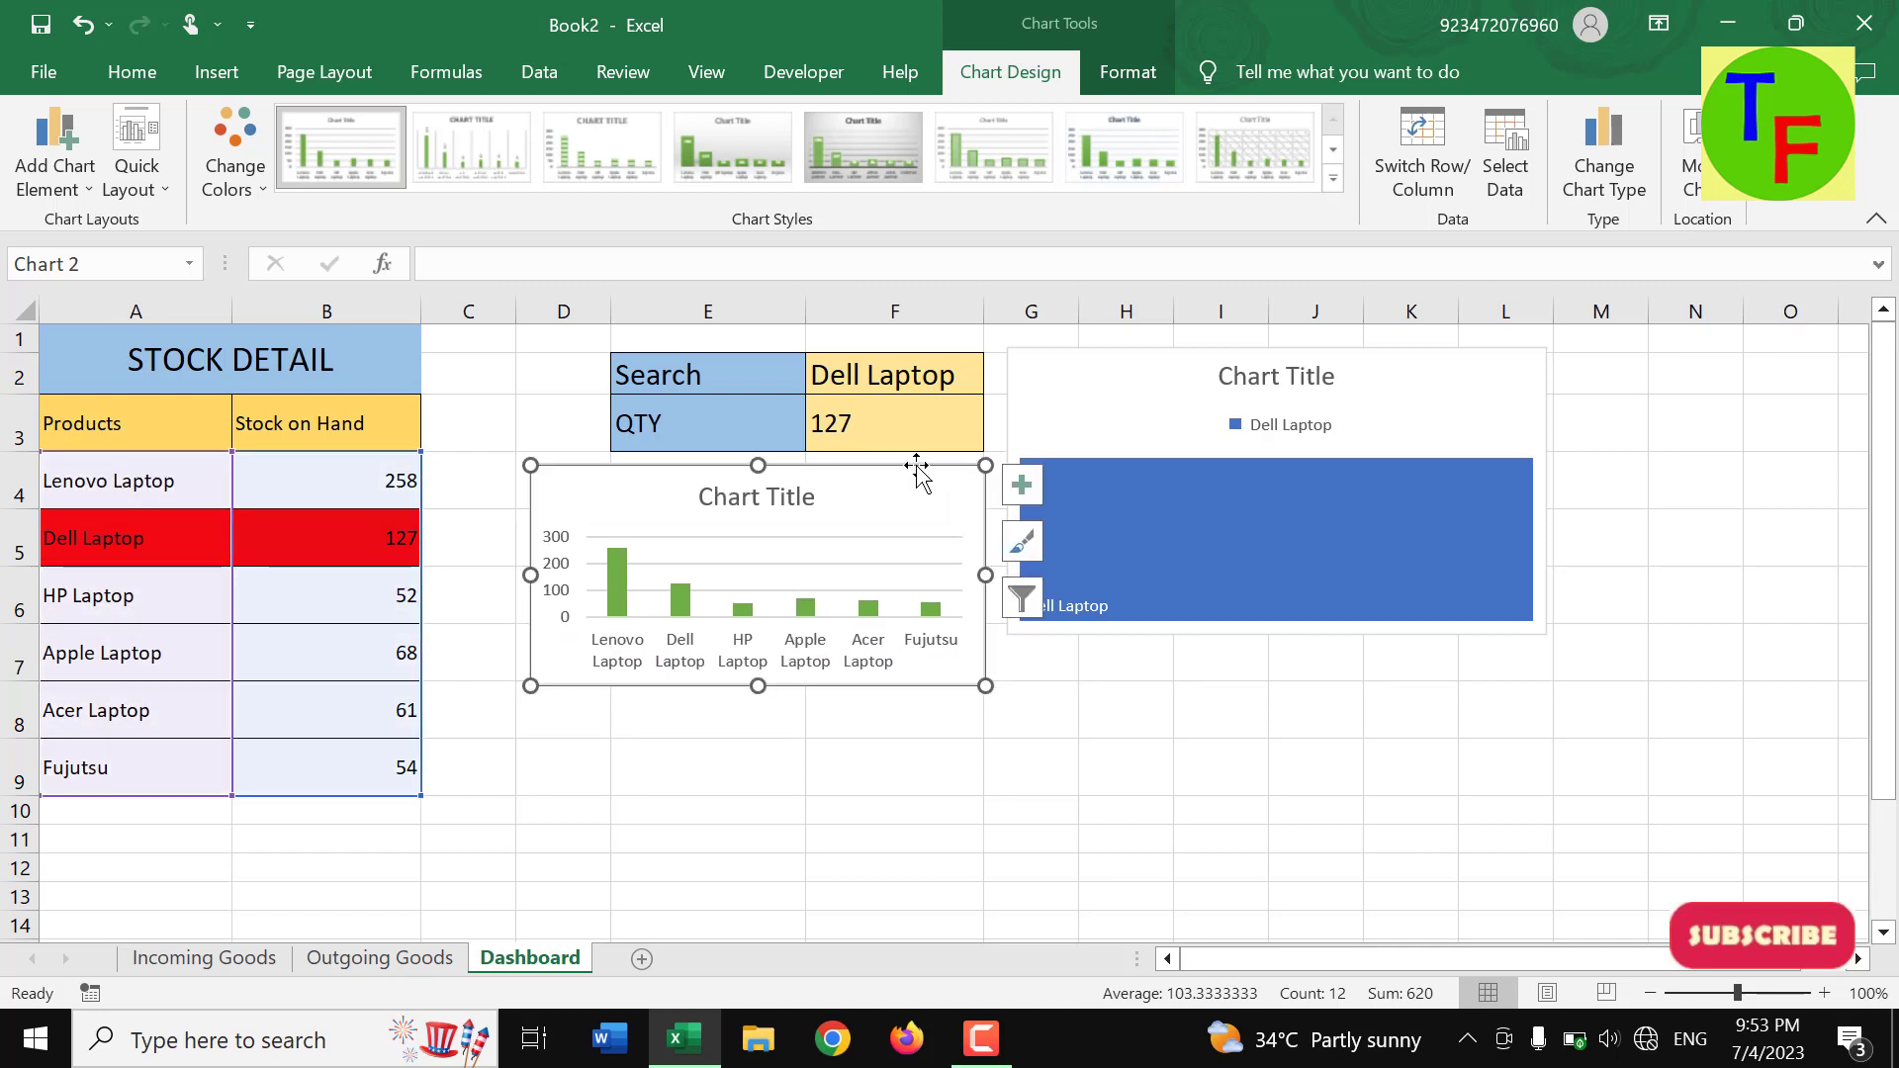
drag(985, 686, 1023, 794)
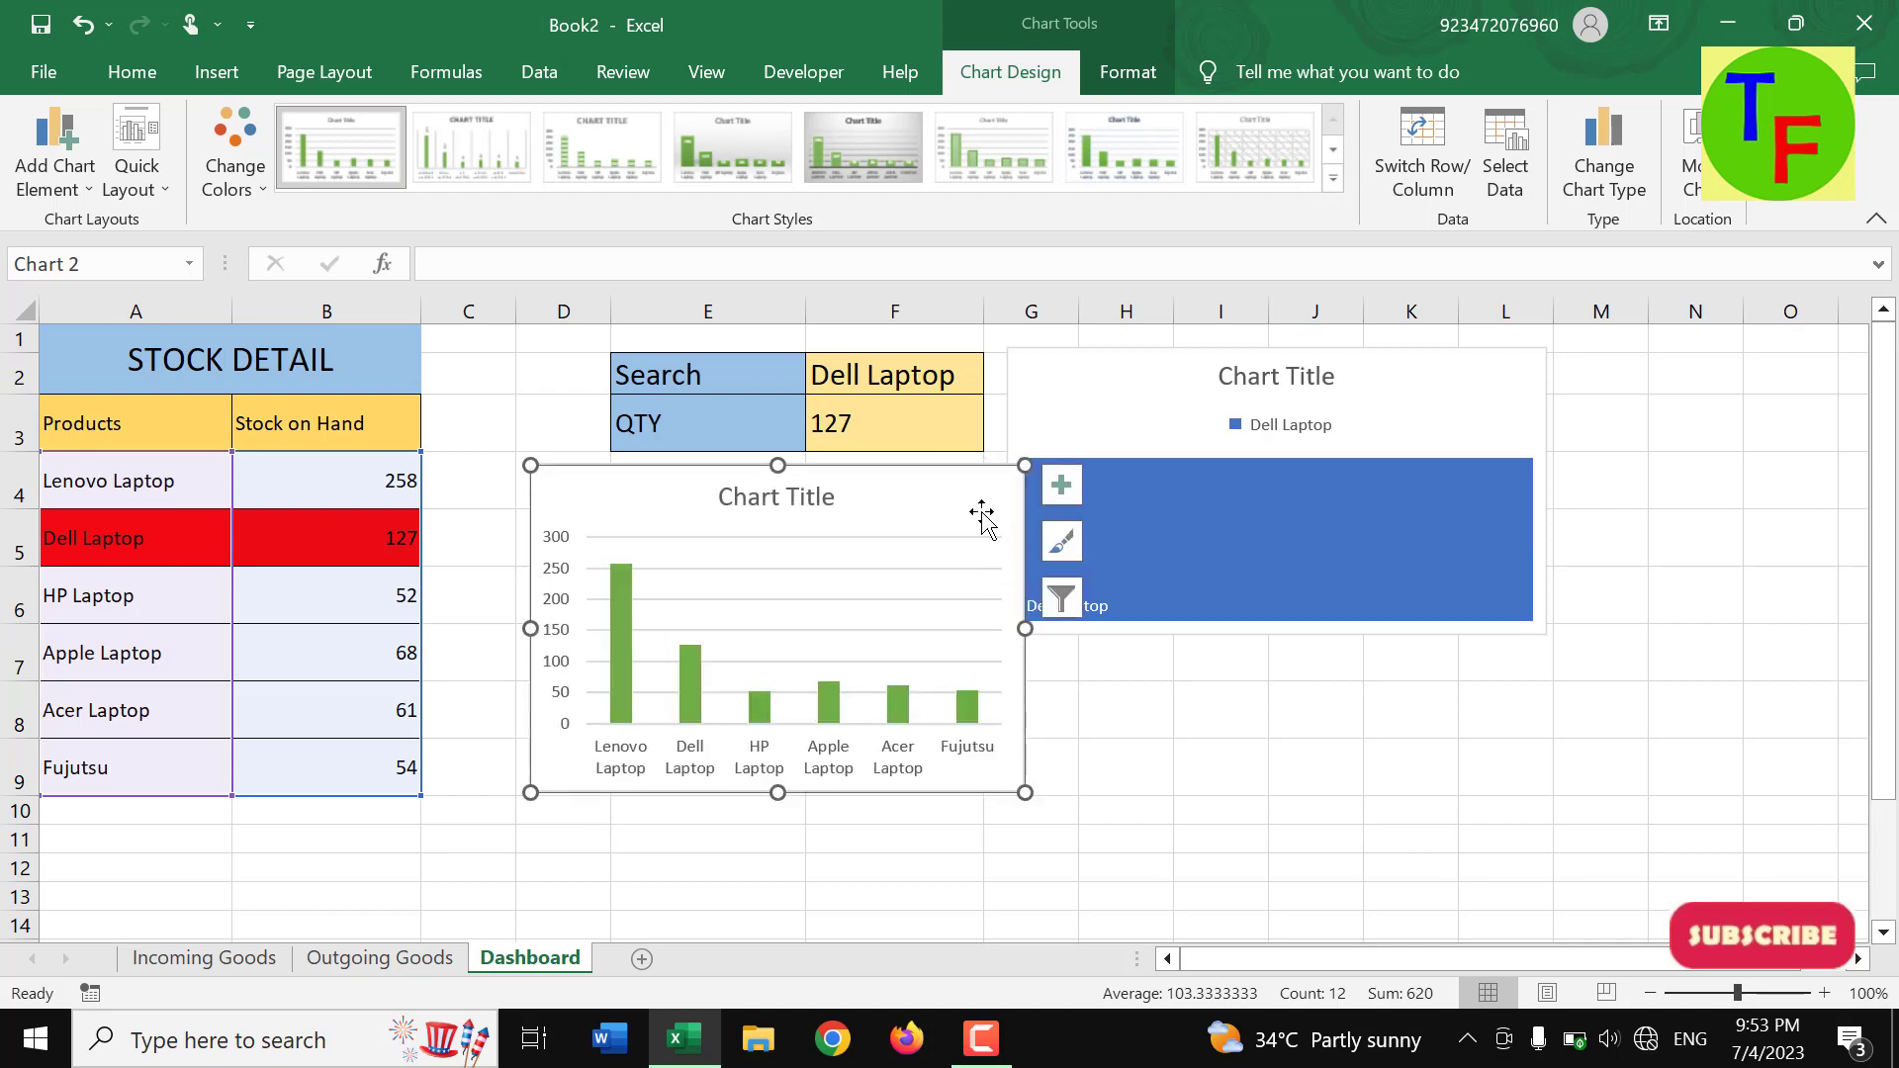
click(954, 466)
click(1120, 388)
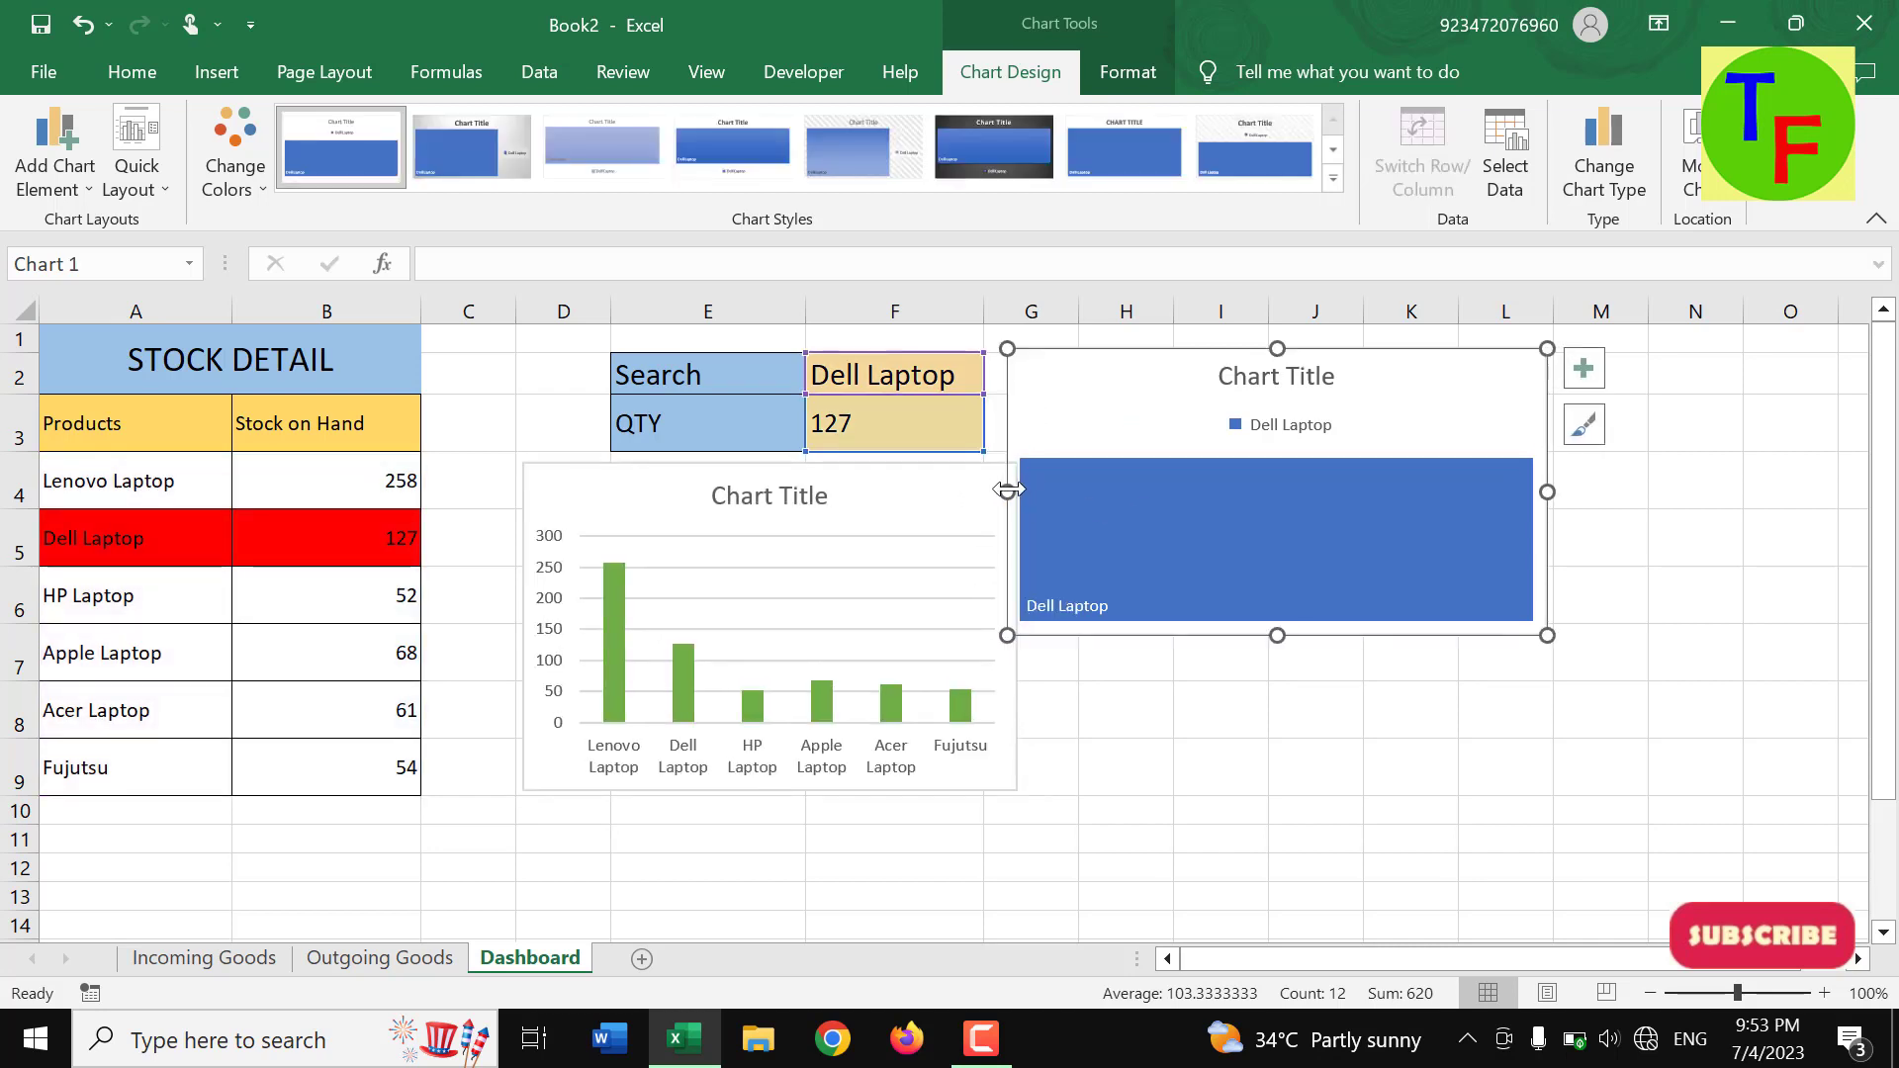
- Narrow the treemap, narrow column D, and shift the treemap slightly right and up
drag(1009, 492, 1047, 492)
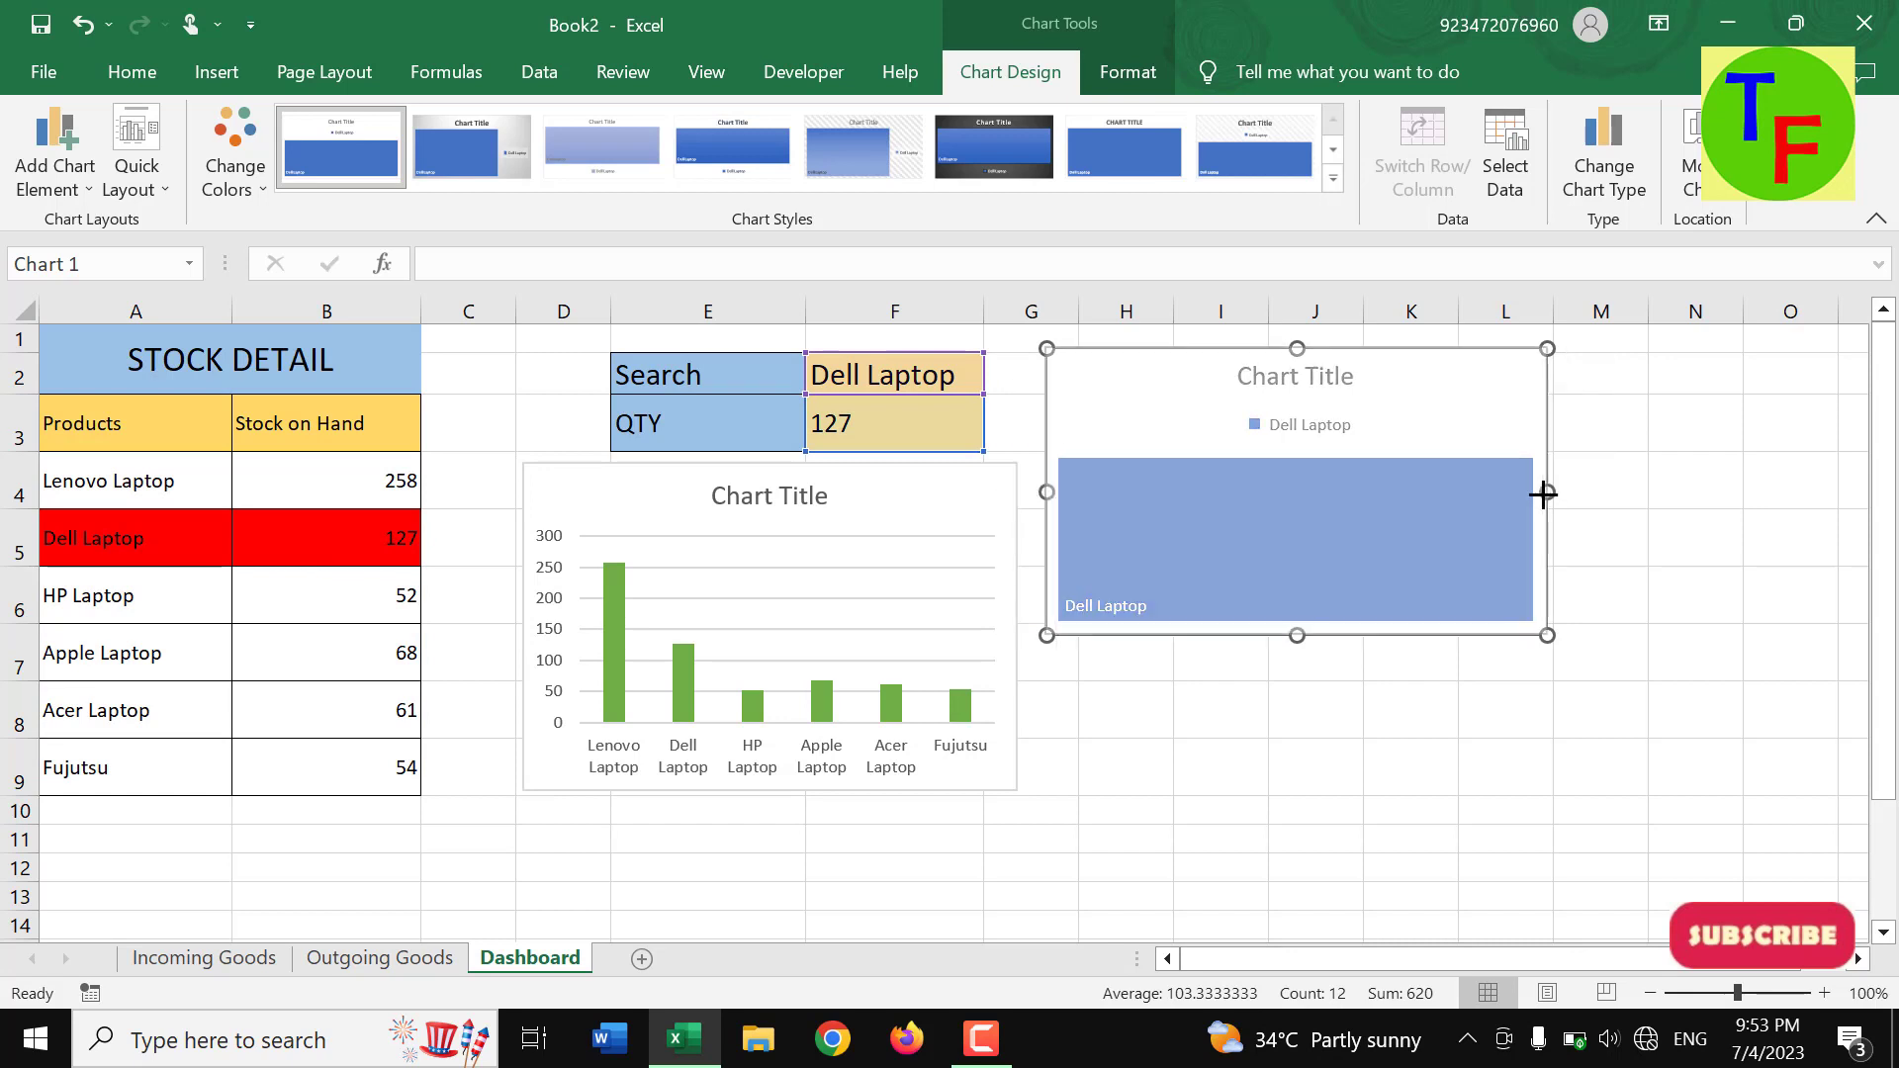
drag(1549, 489, 1544, 491)
drag(1546, 638, 1536, 644)
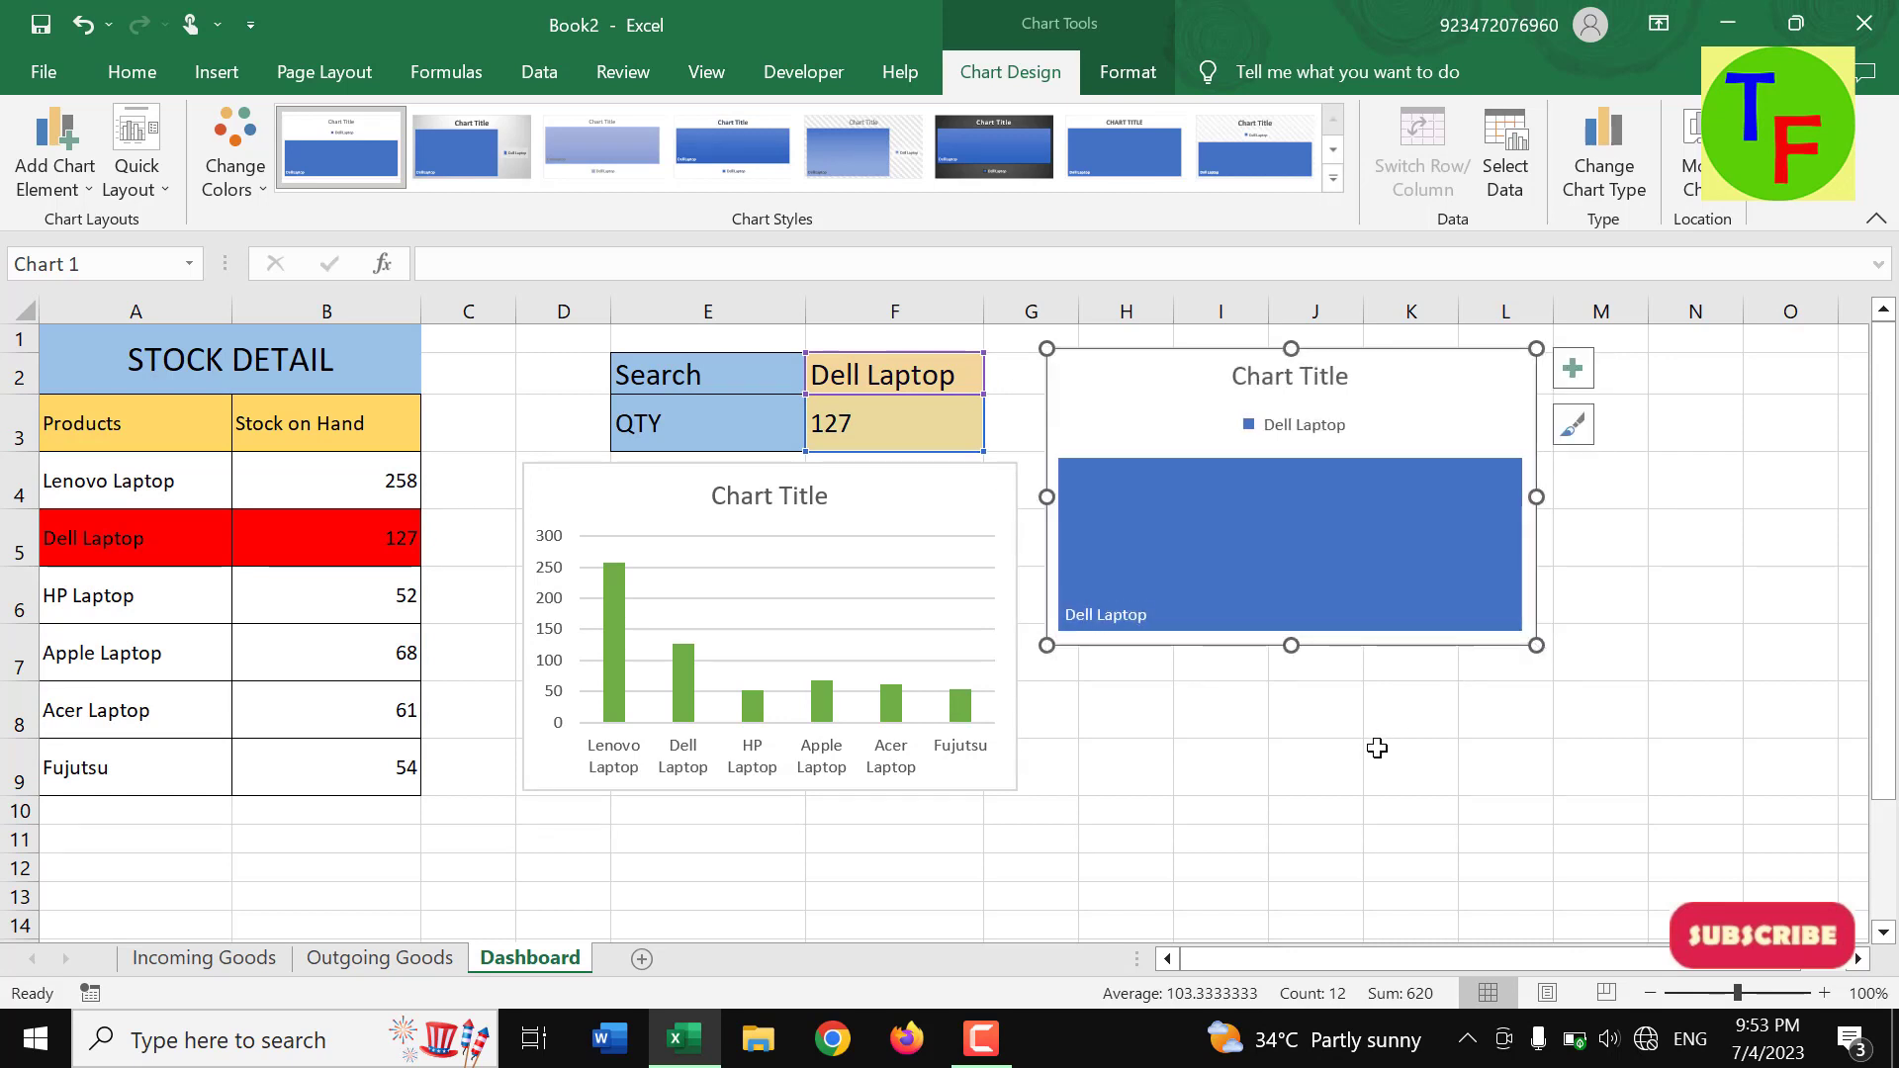
click(1351, 756)
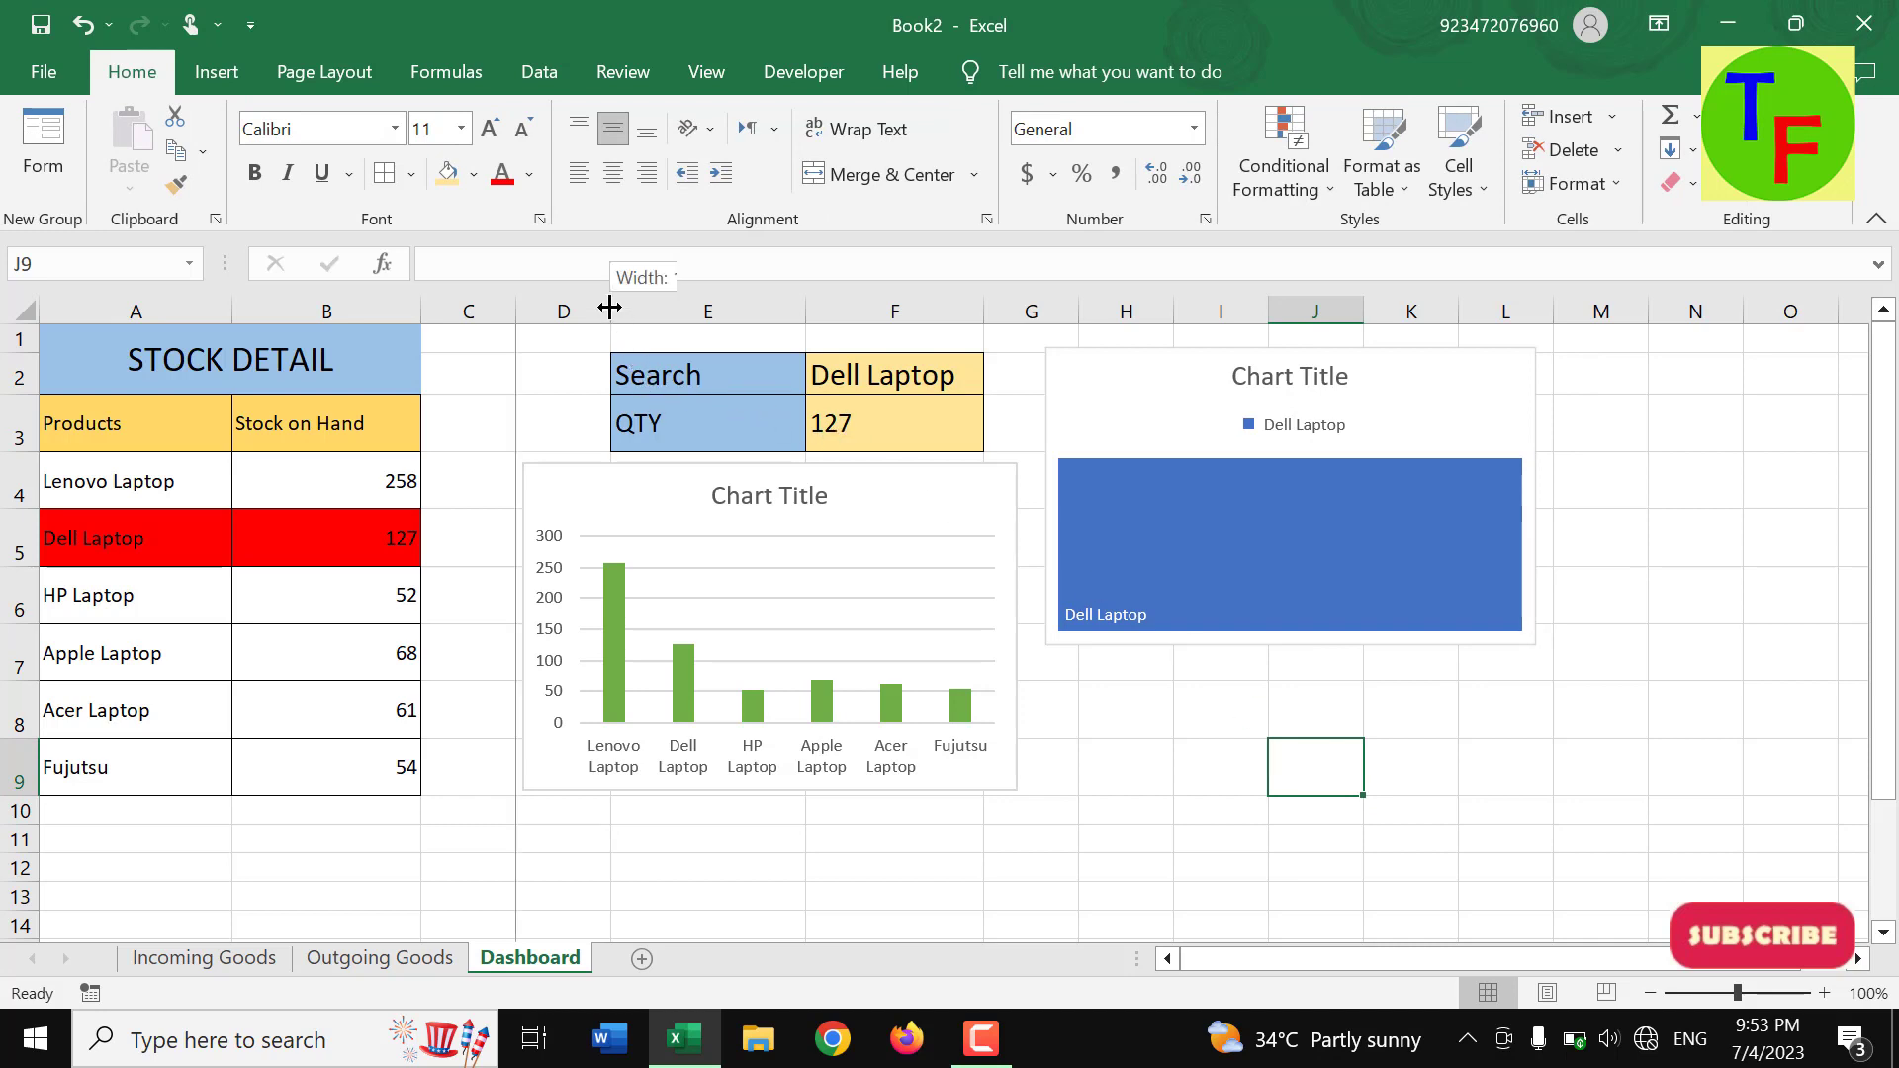
drag(610, 312, 515, 315)
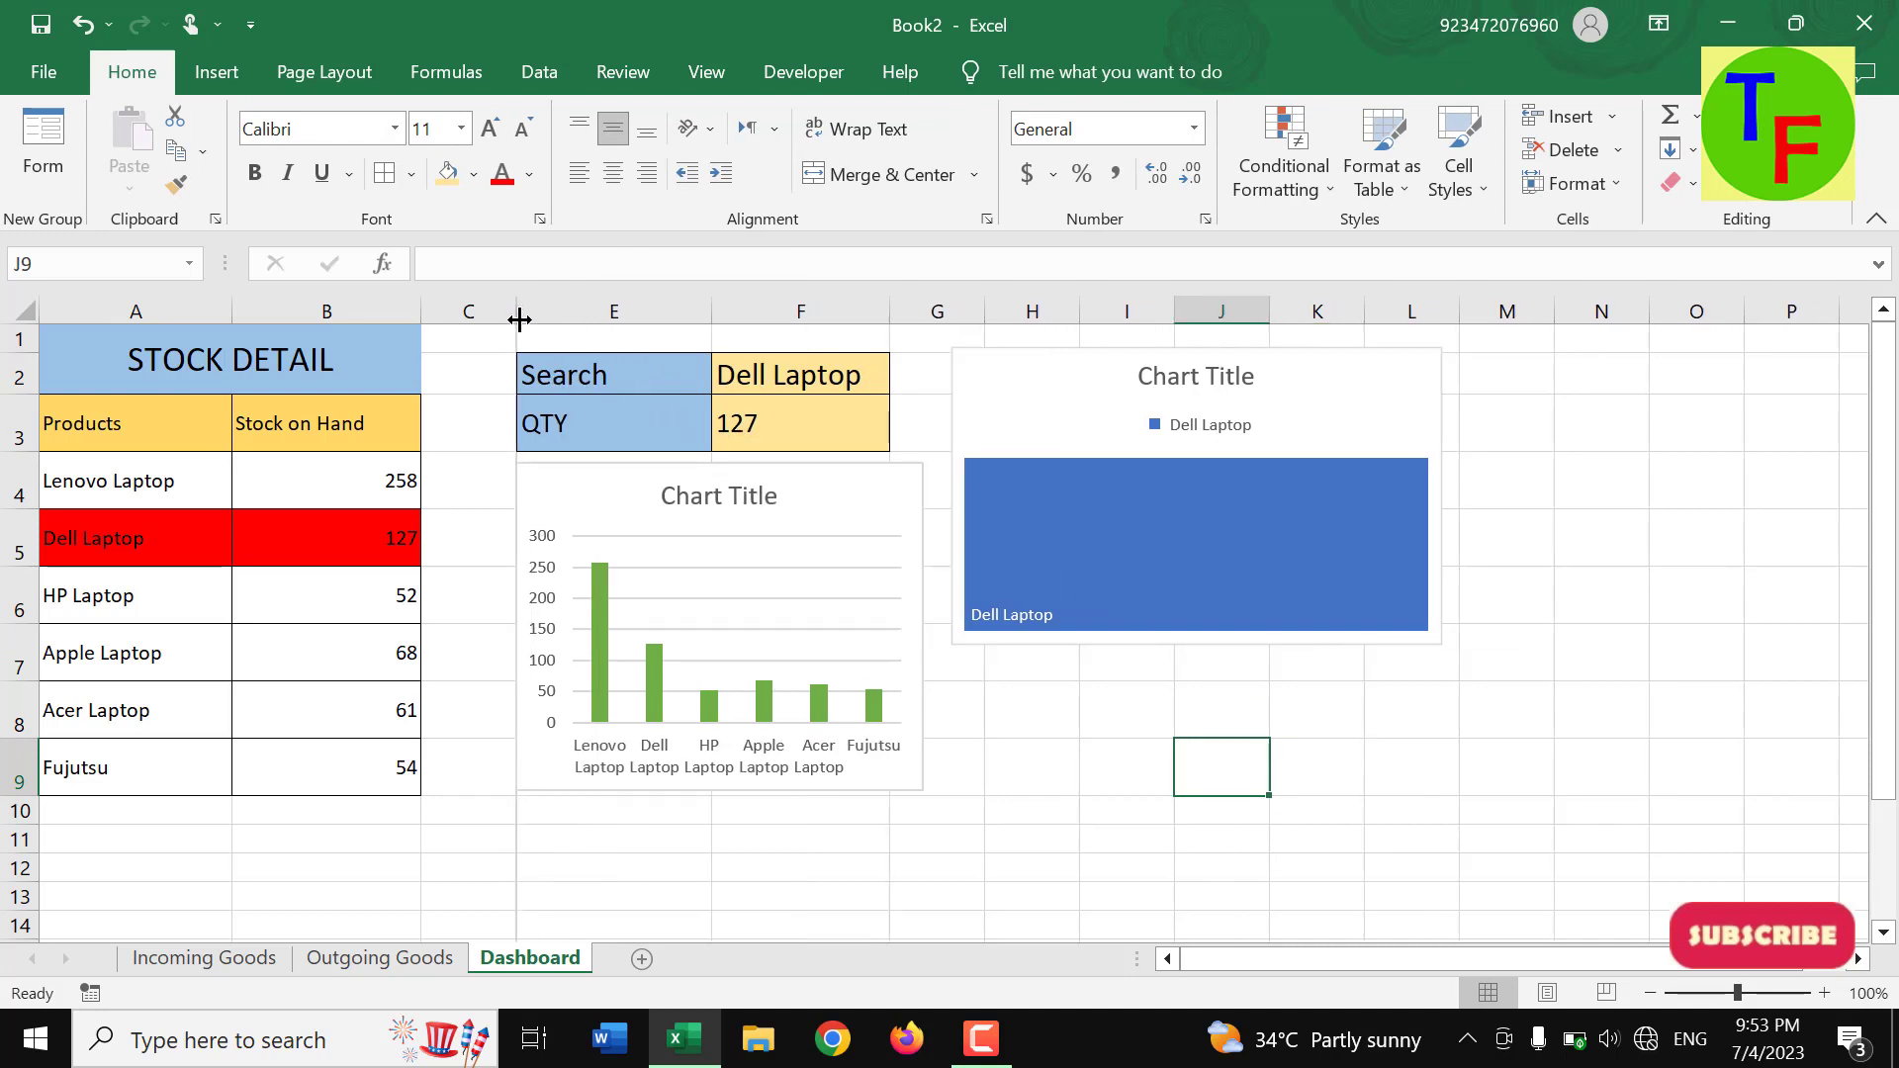
click(936, 785)
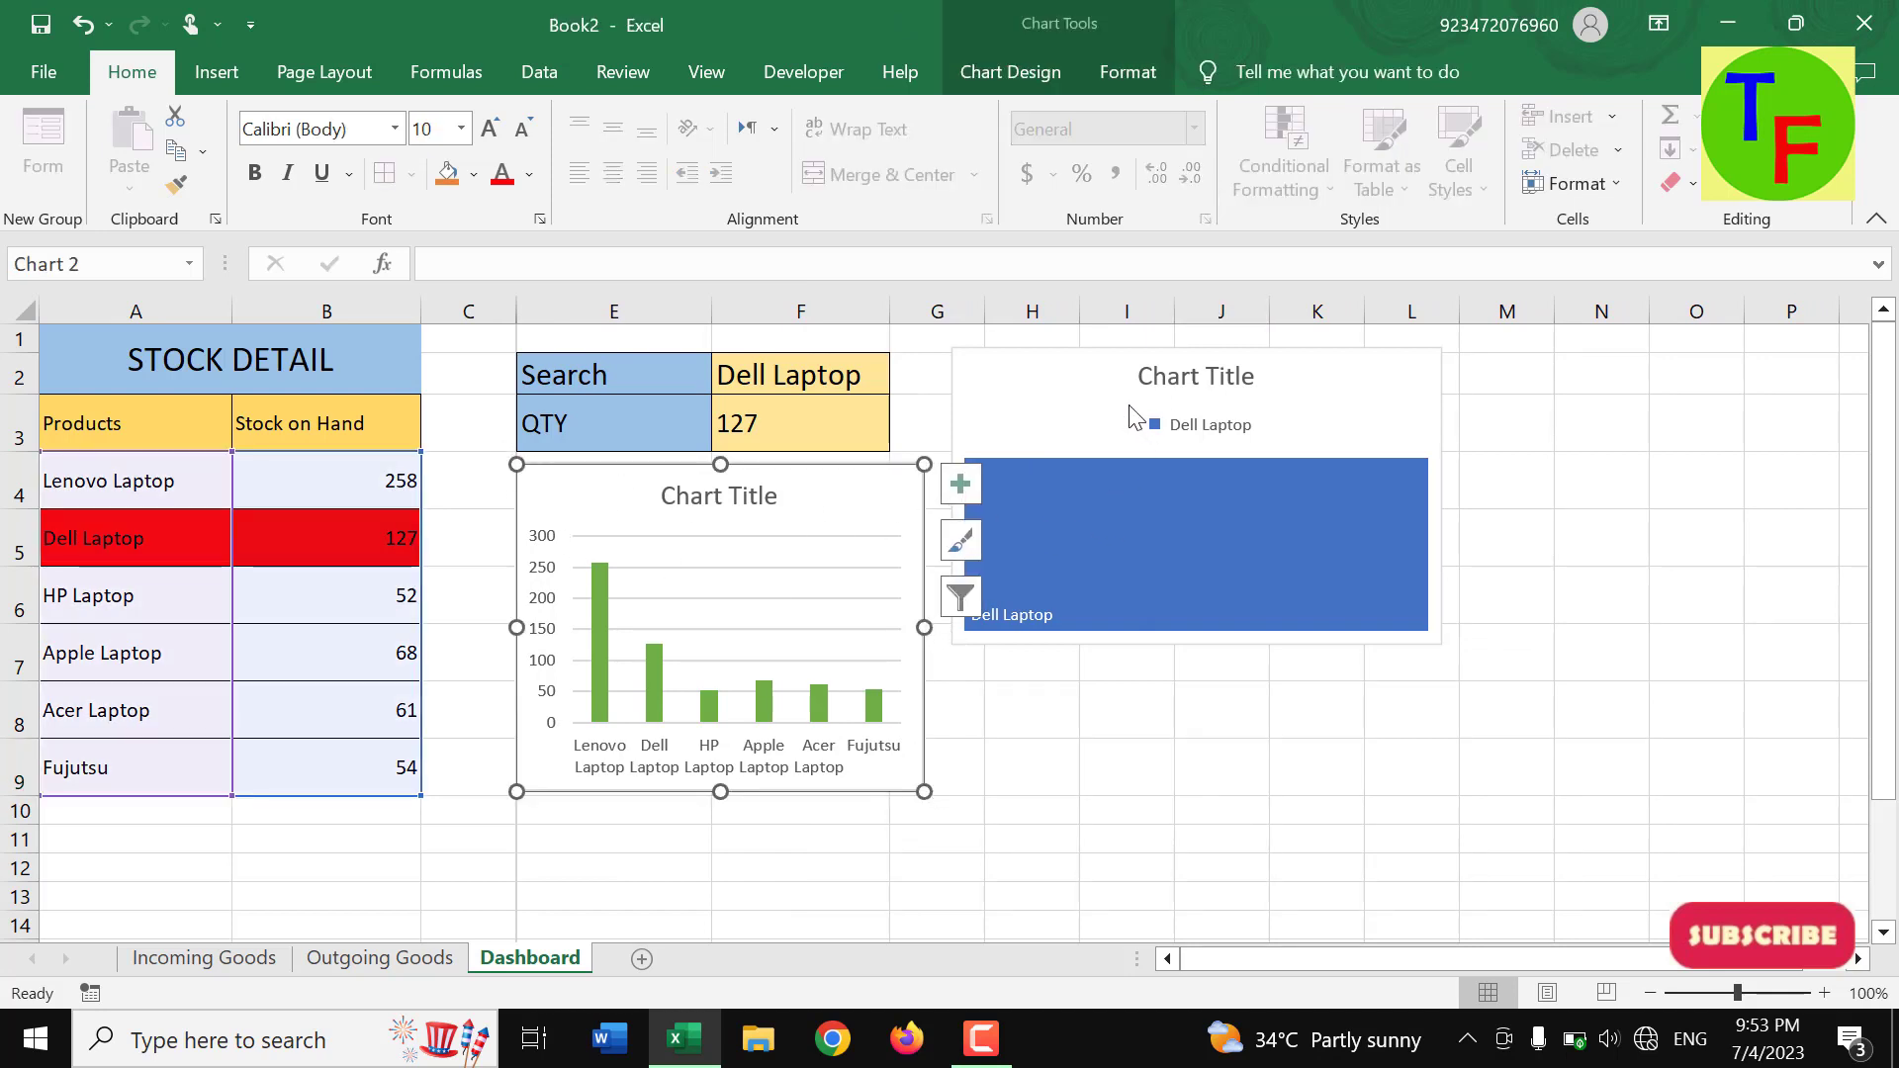
drag(1101, 373, 1141, 363)
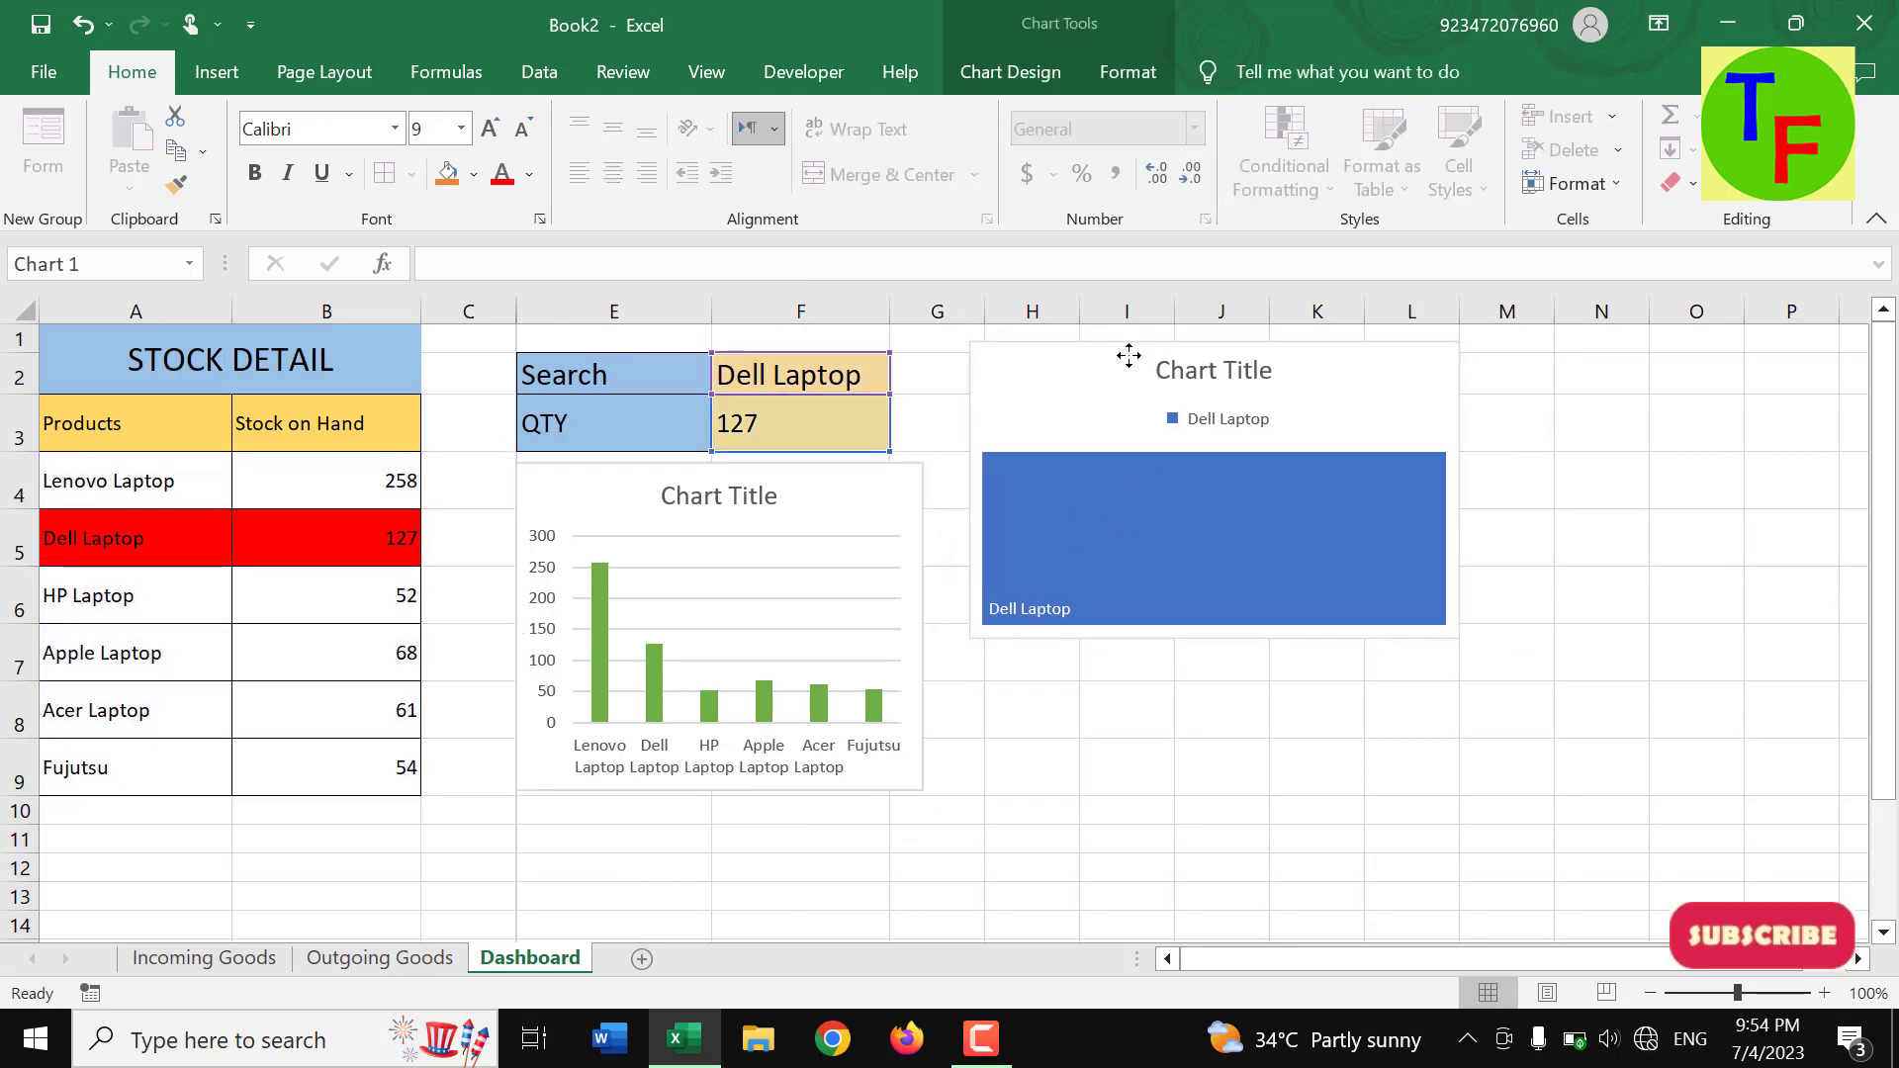
- Widen column F, realign the treemap beside it, and go to the Outgoing Goods sheet
click(901, 490)
drag(895, 311, 983, 312)
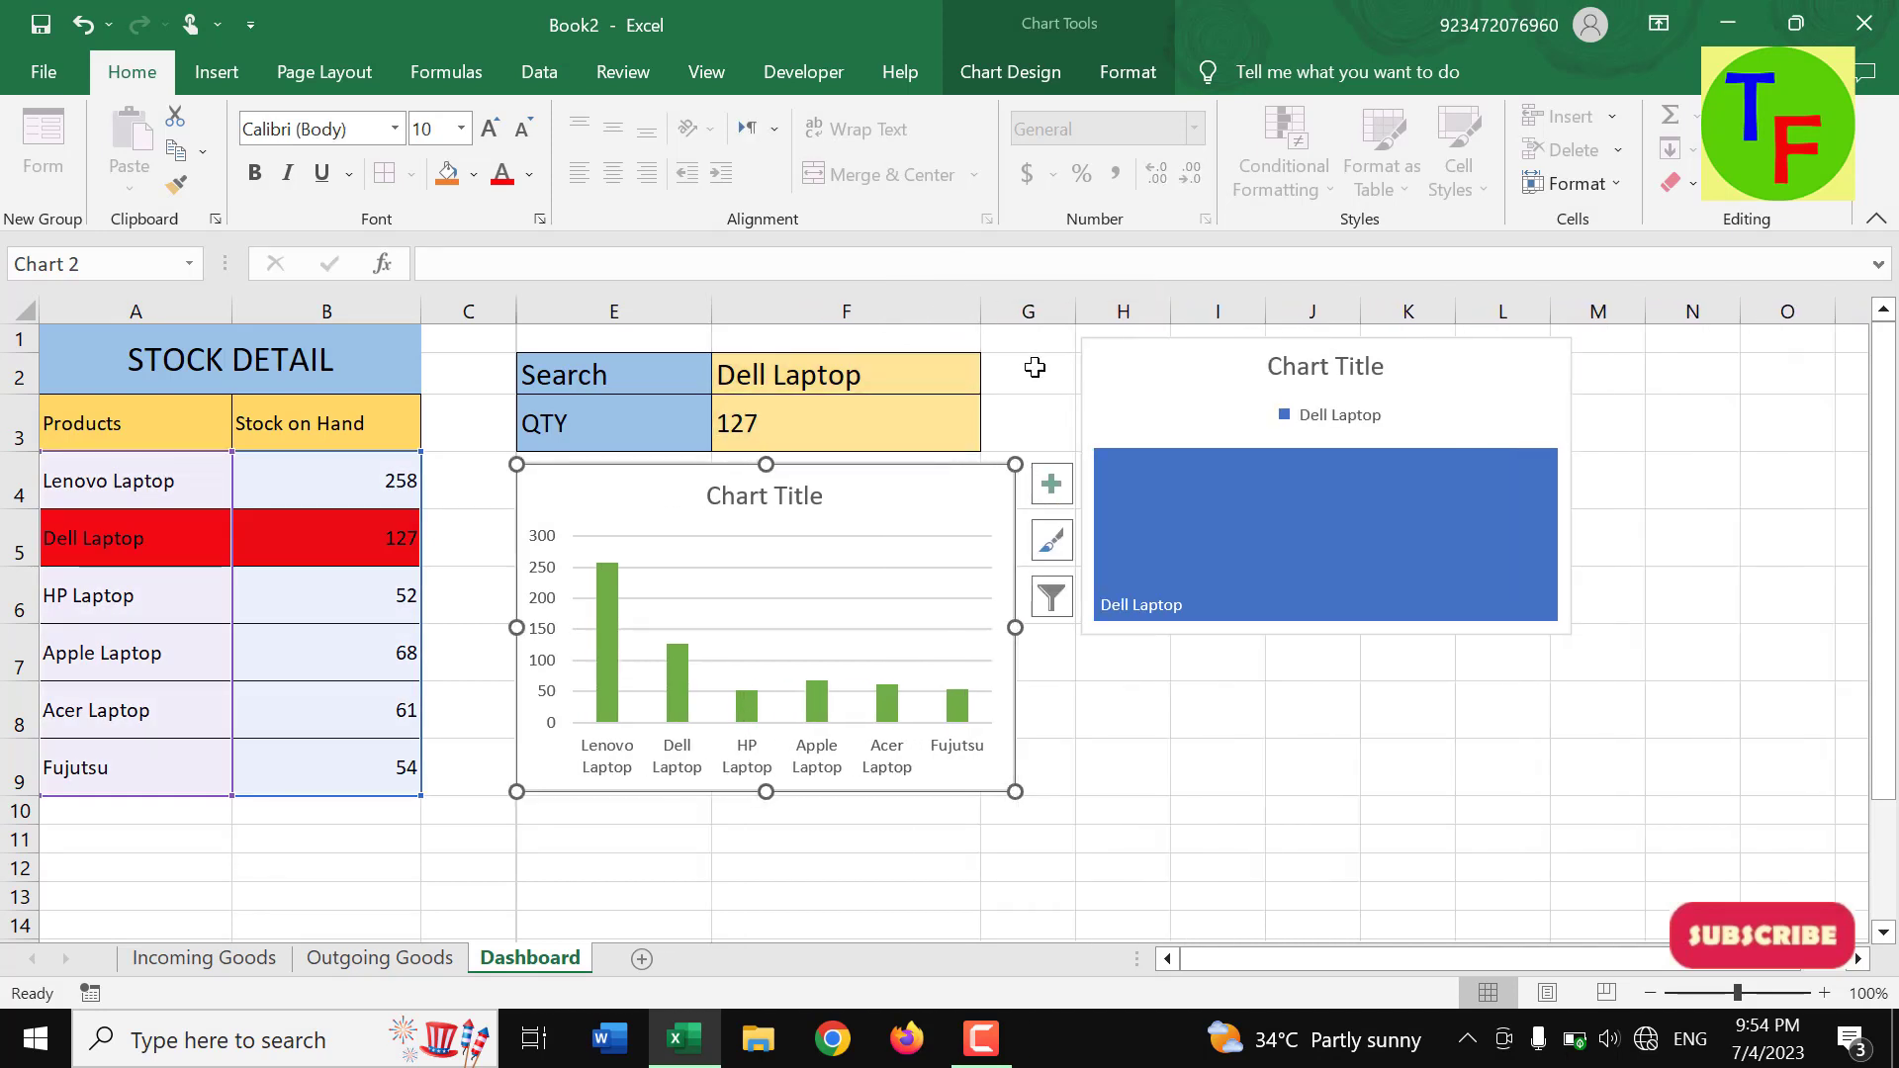
click(1123, 653)
drag(1092, 391, 1052, 396)
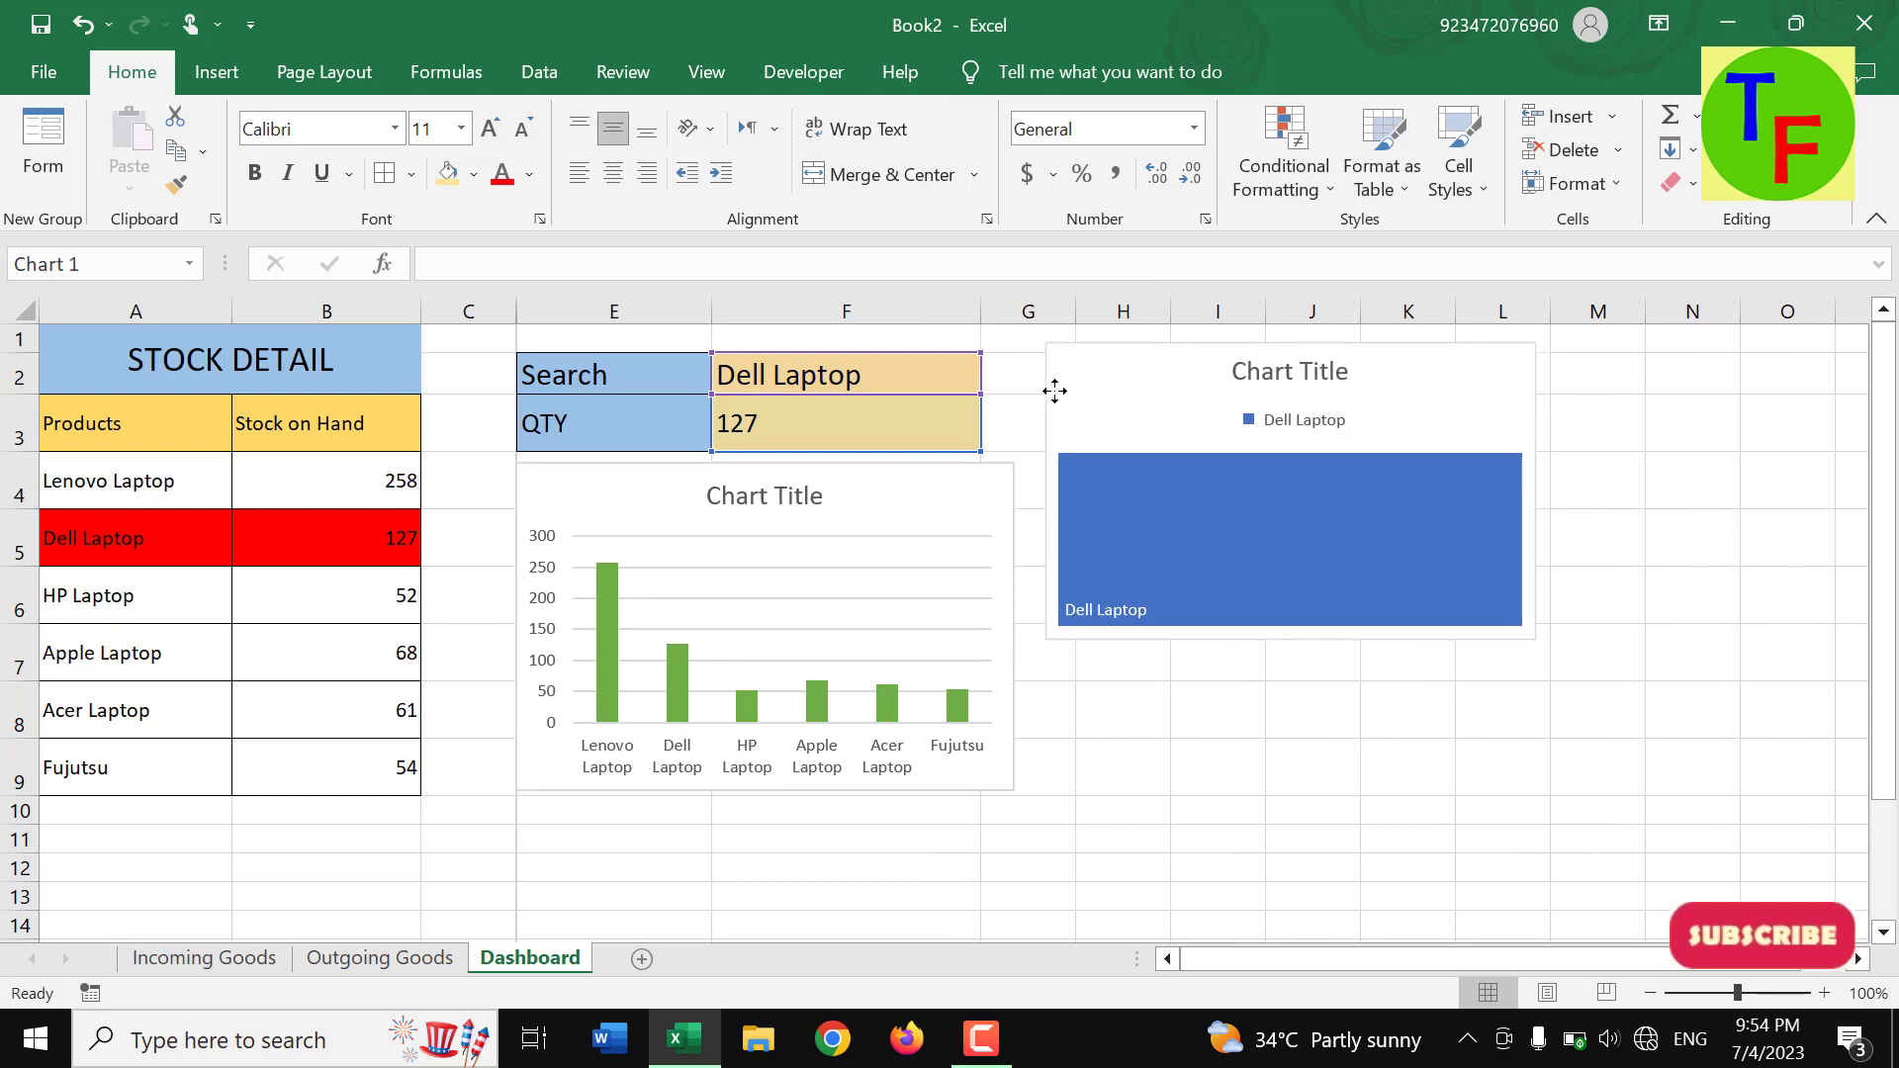
click(1068, 765)
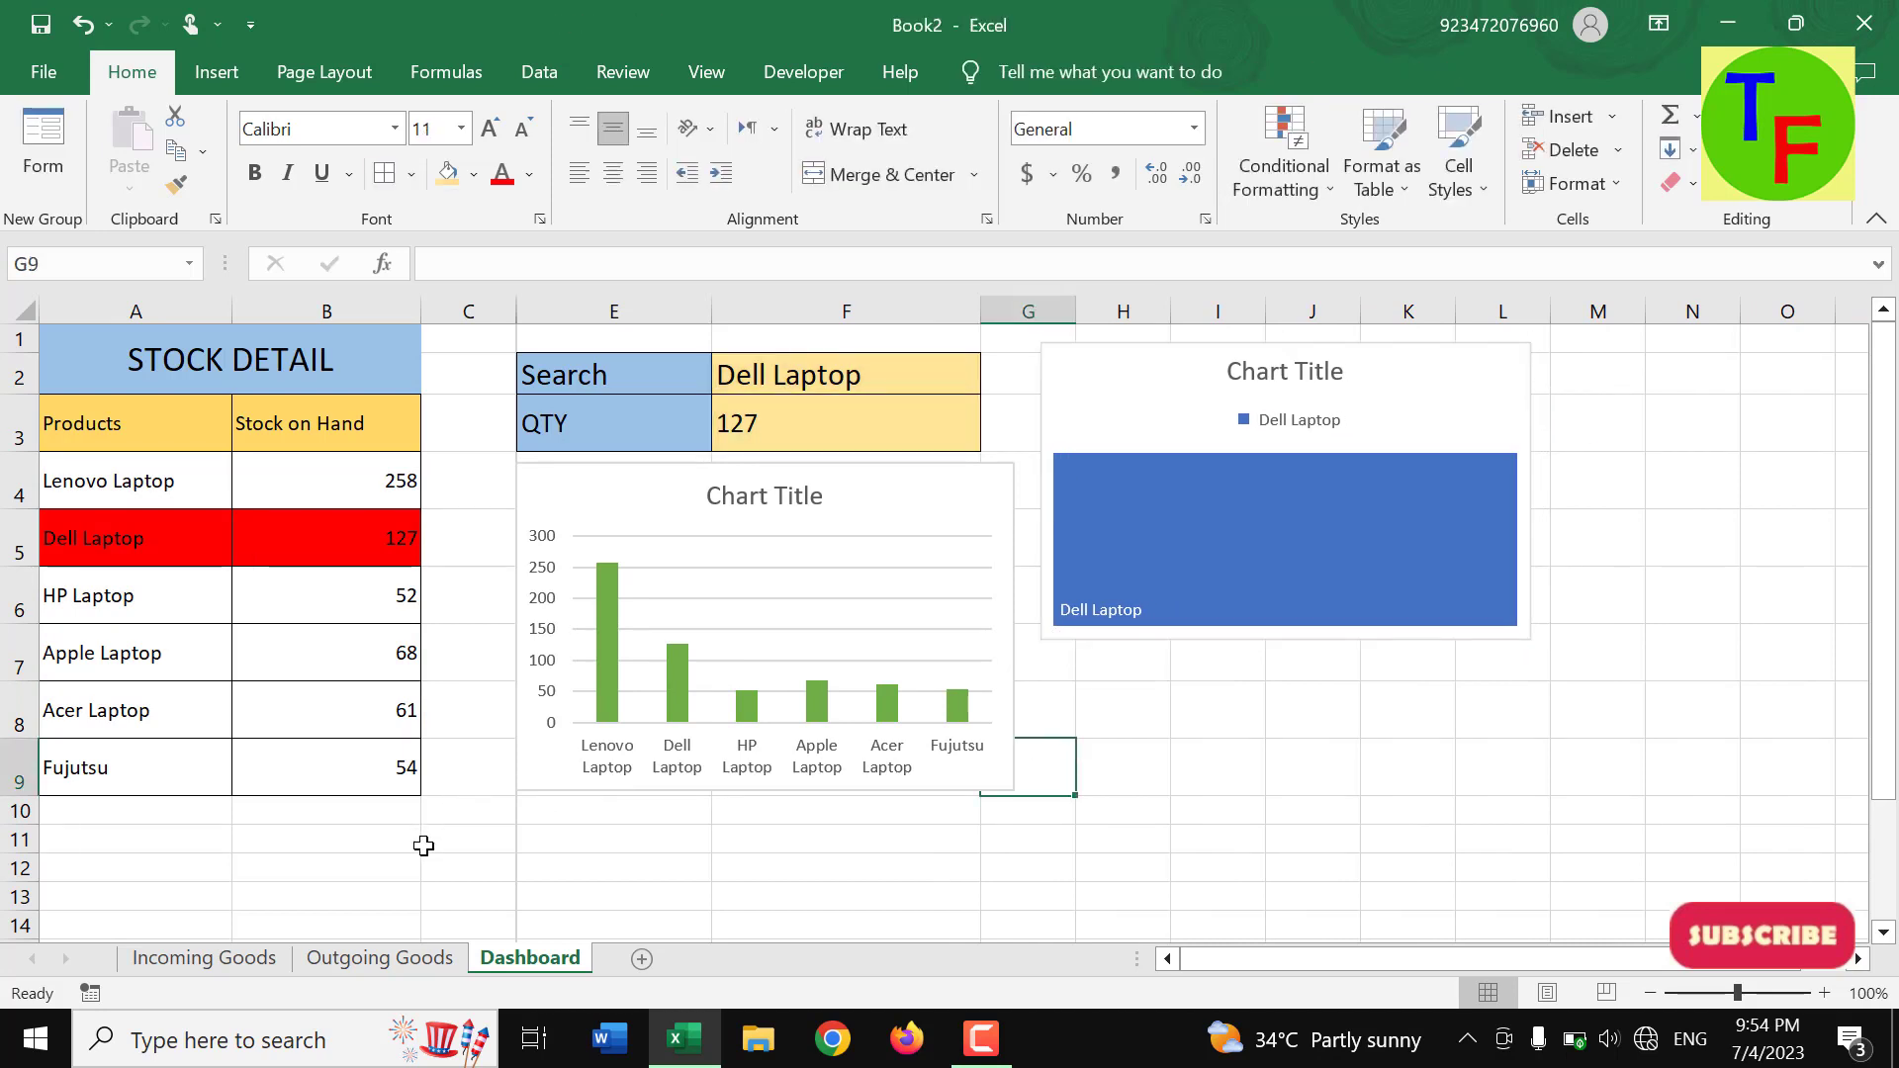
click(423, 846)
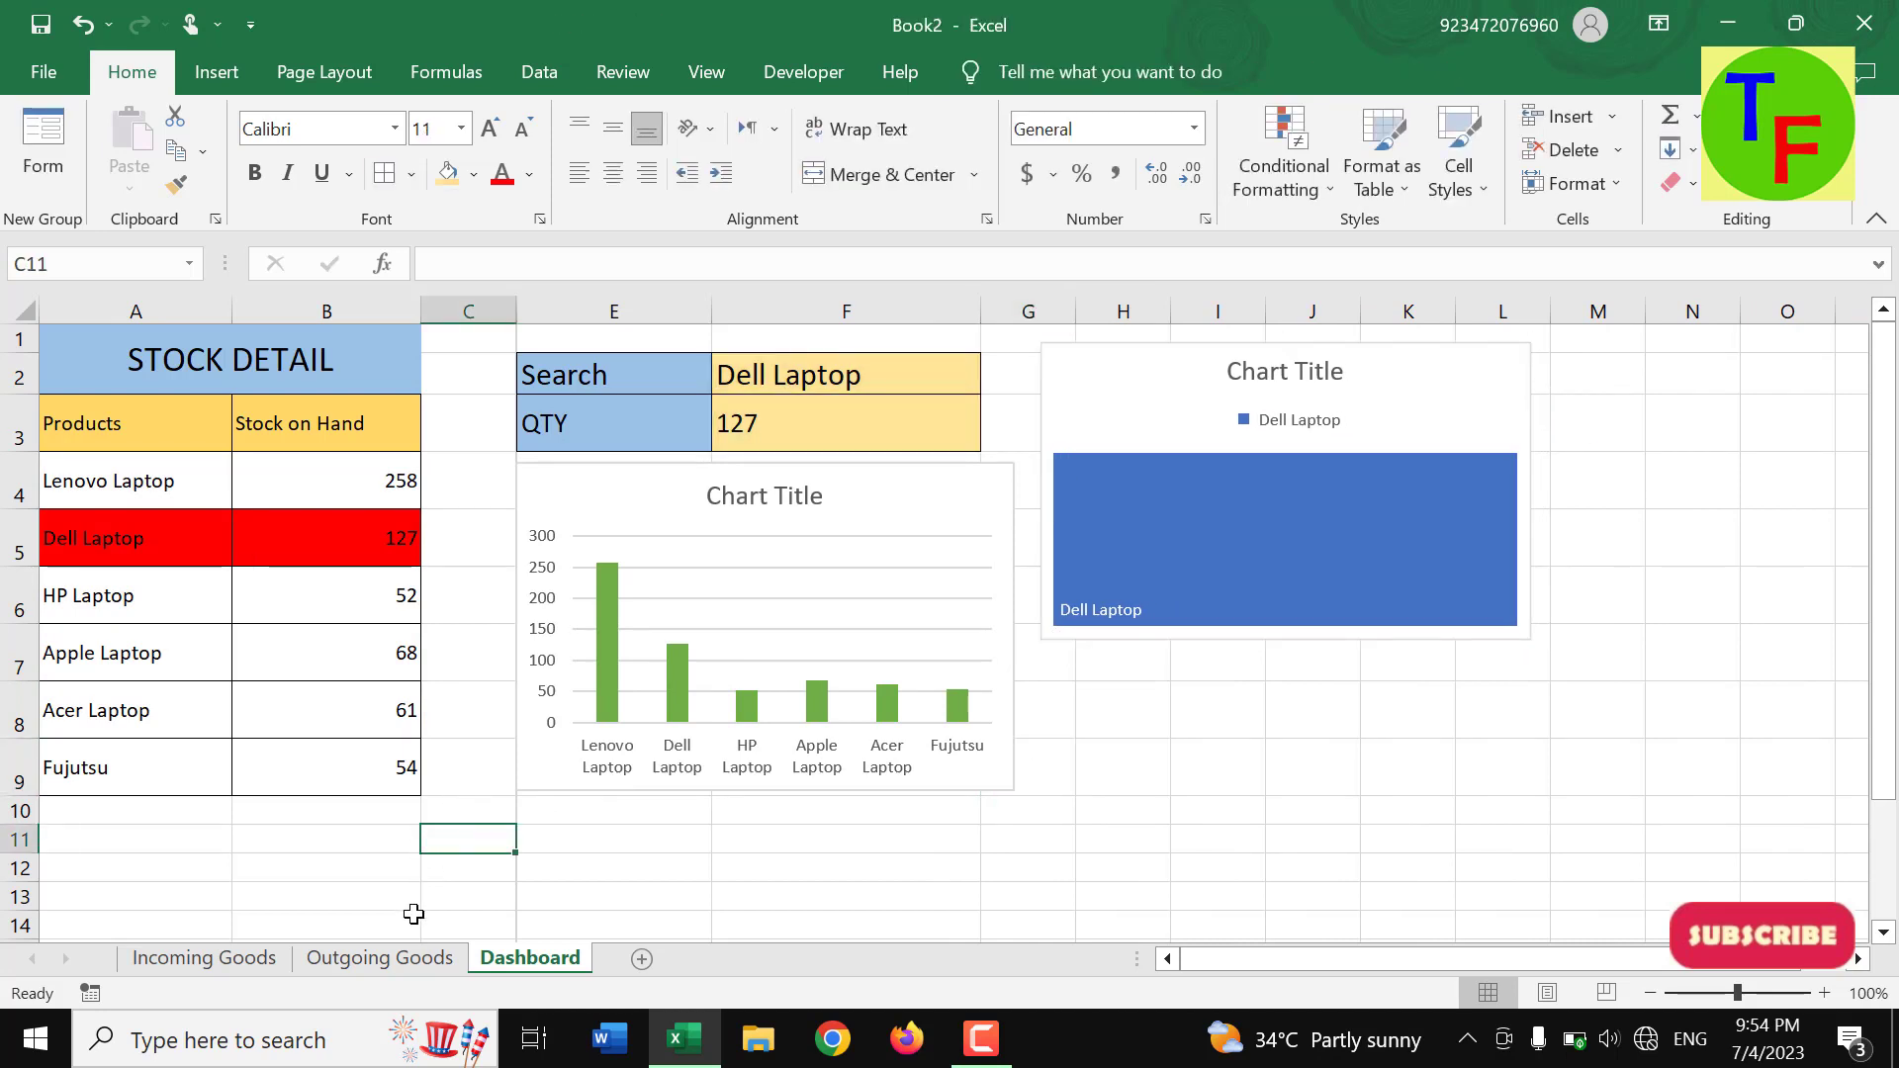
click(362, 964)
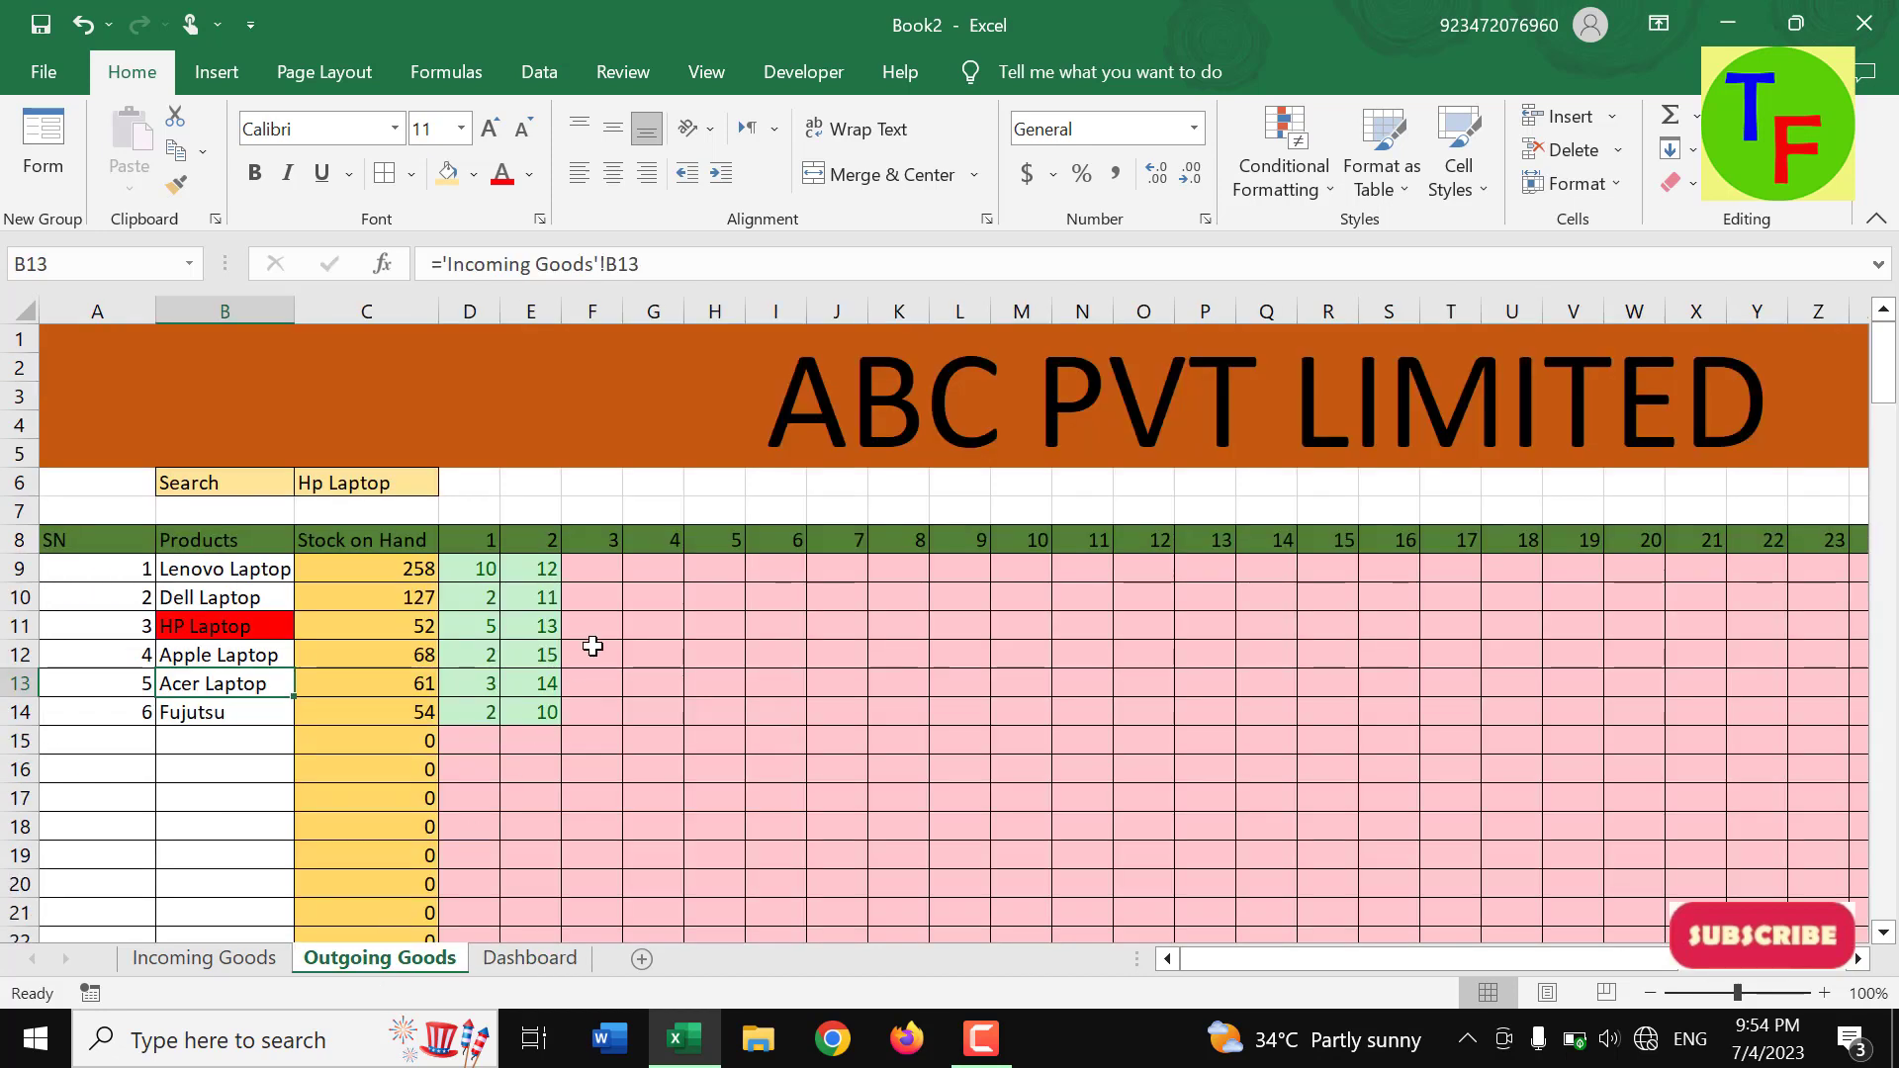
- Enter day 3 outgoing quantities 145, 127 and 50 for Lenovo, Dell and HP in F9:F11
click(611, 570)
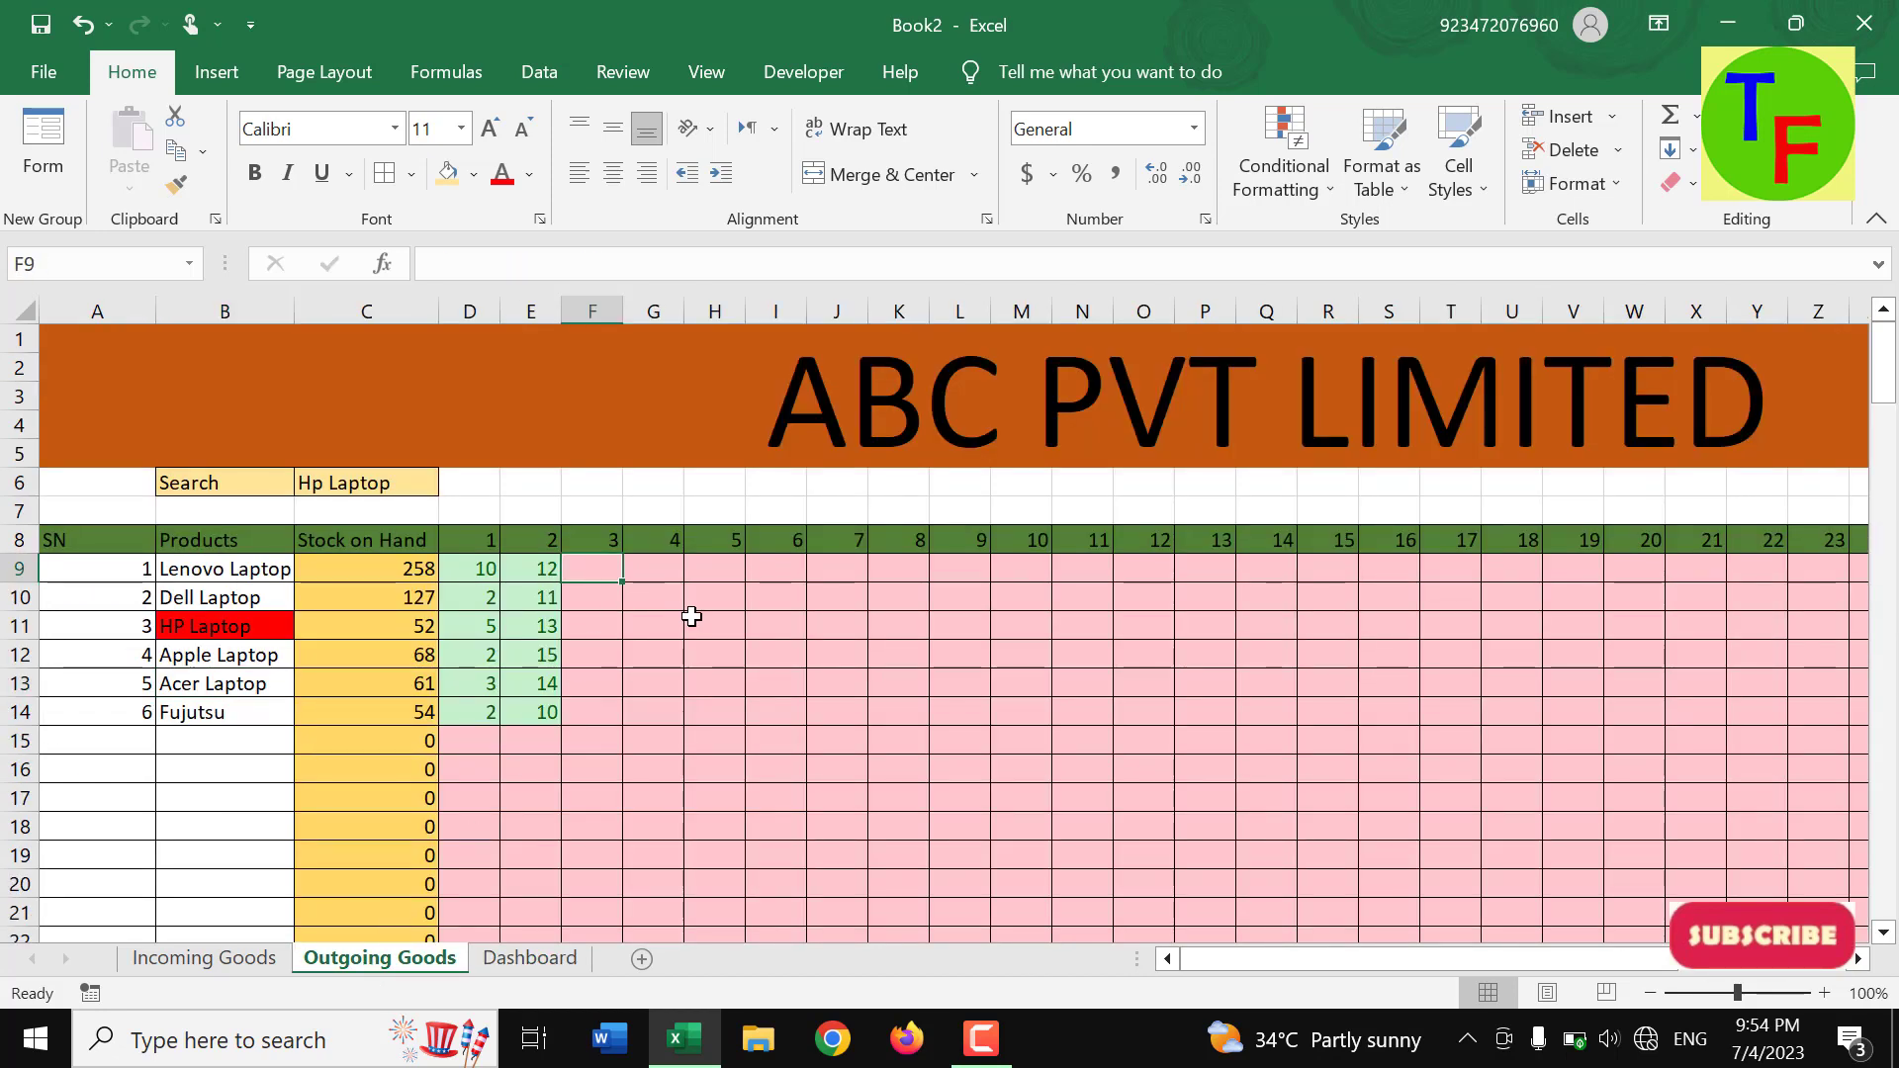
text(2)
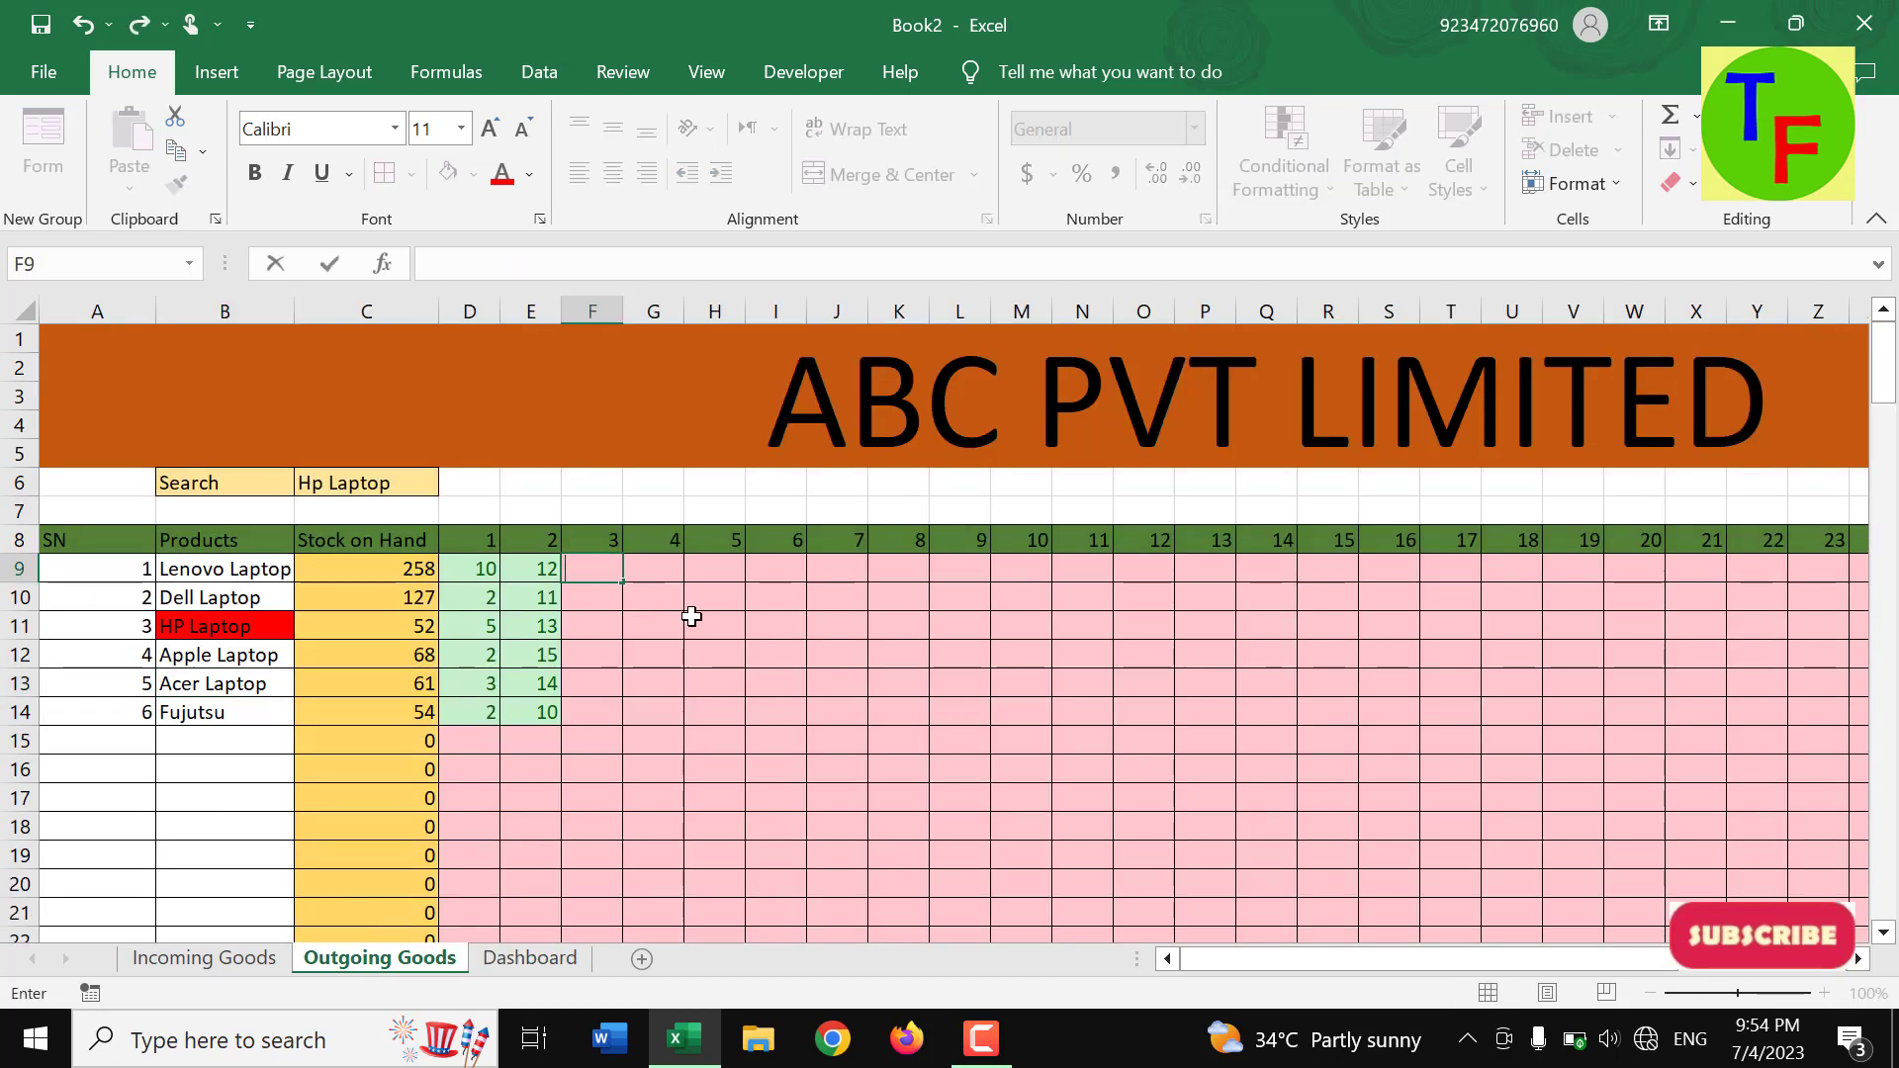
text(145)
key(Return)
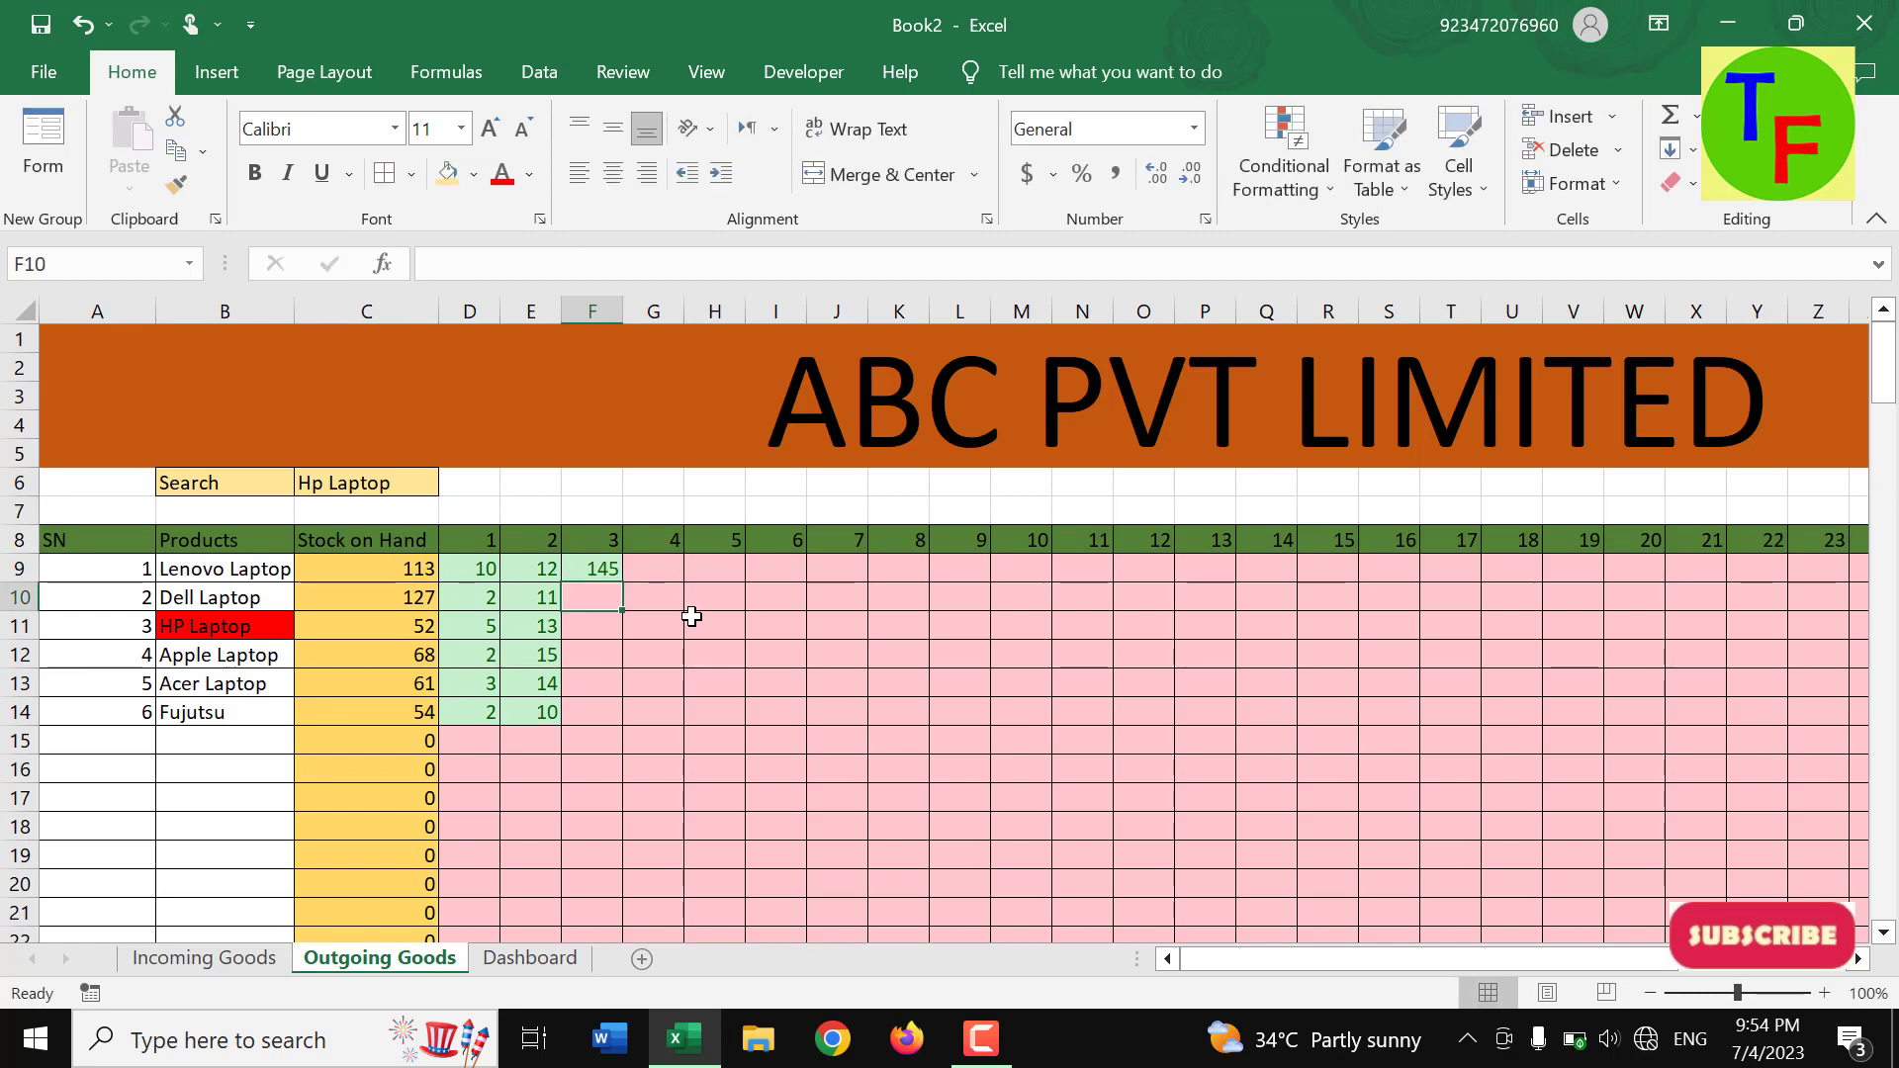
key(Up)
key(Left)
key(Left)
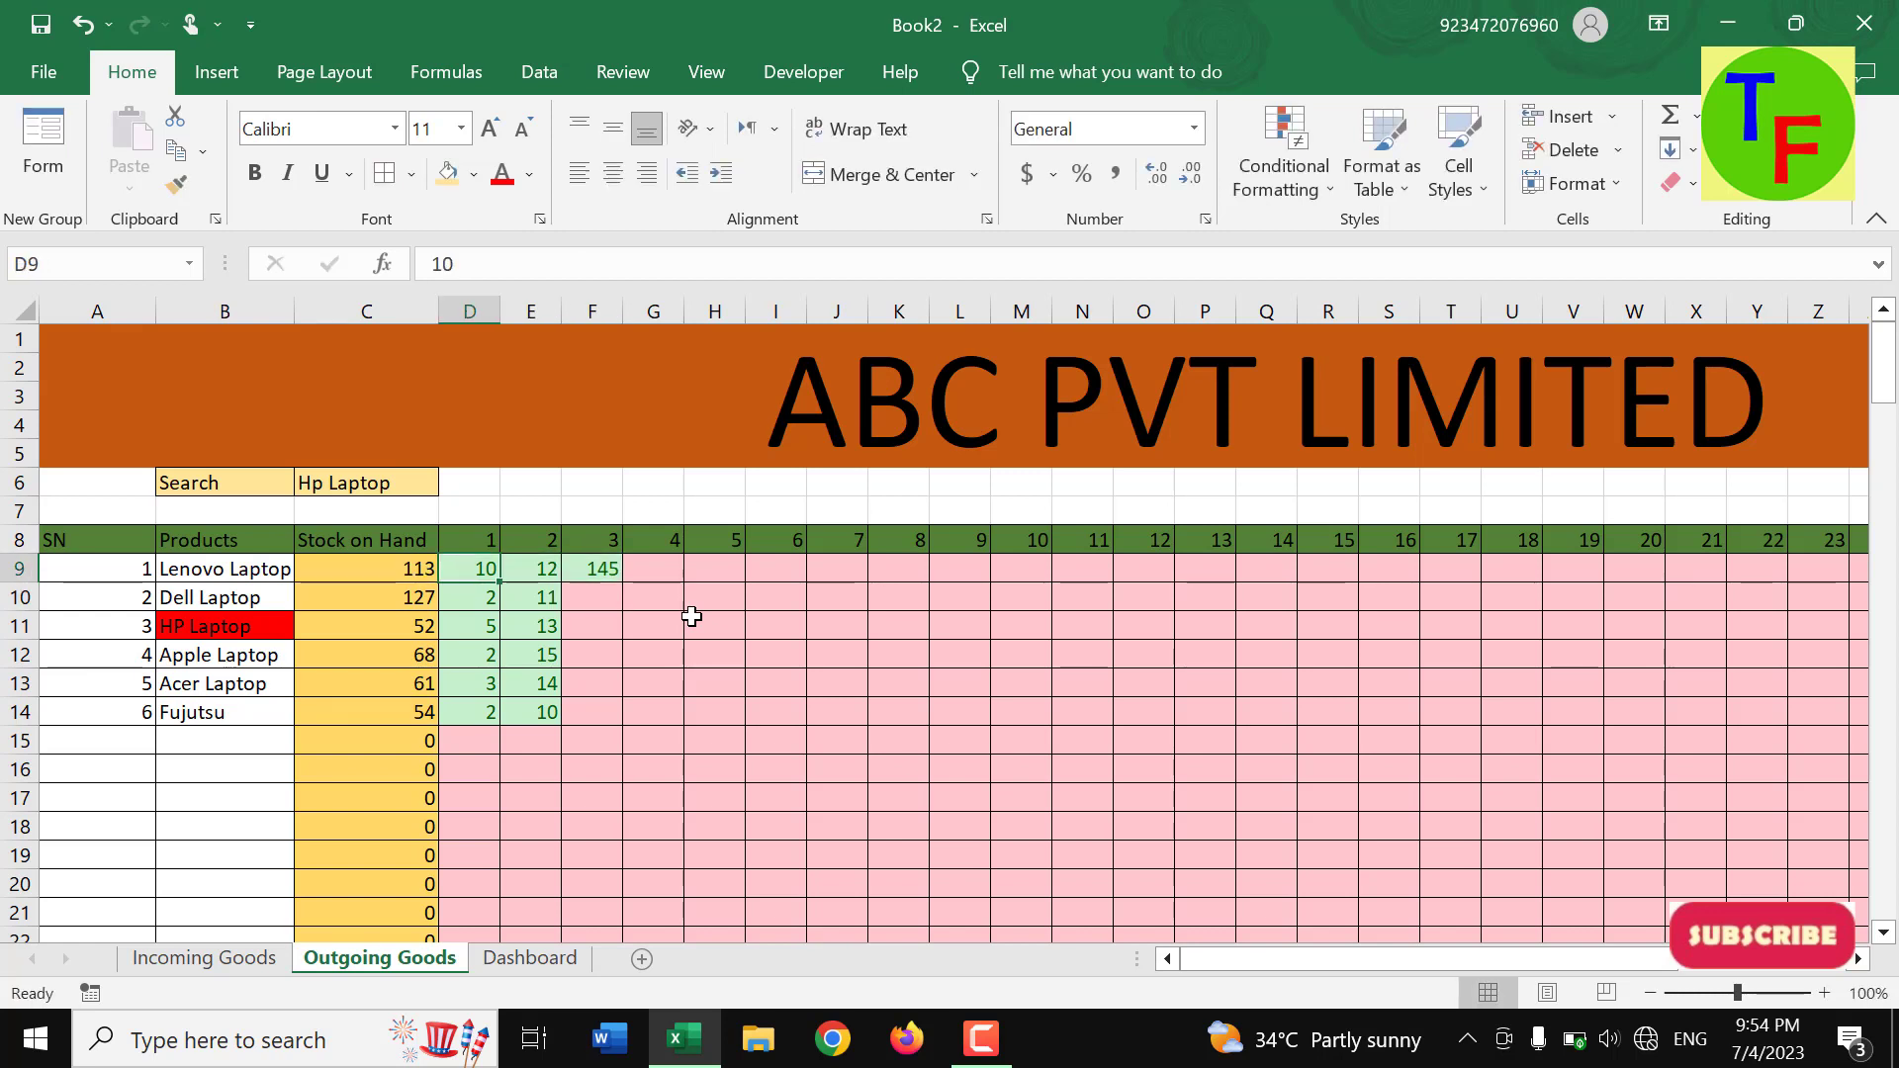
key(Right)
key(Down)
key(Right)
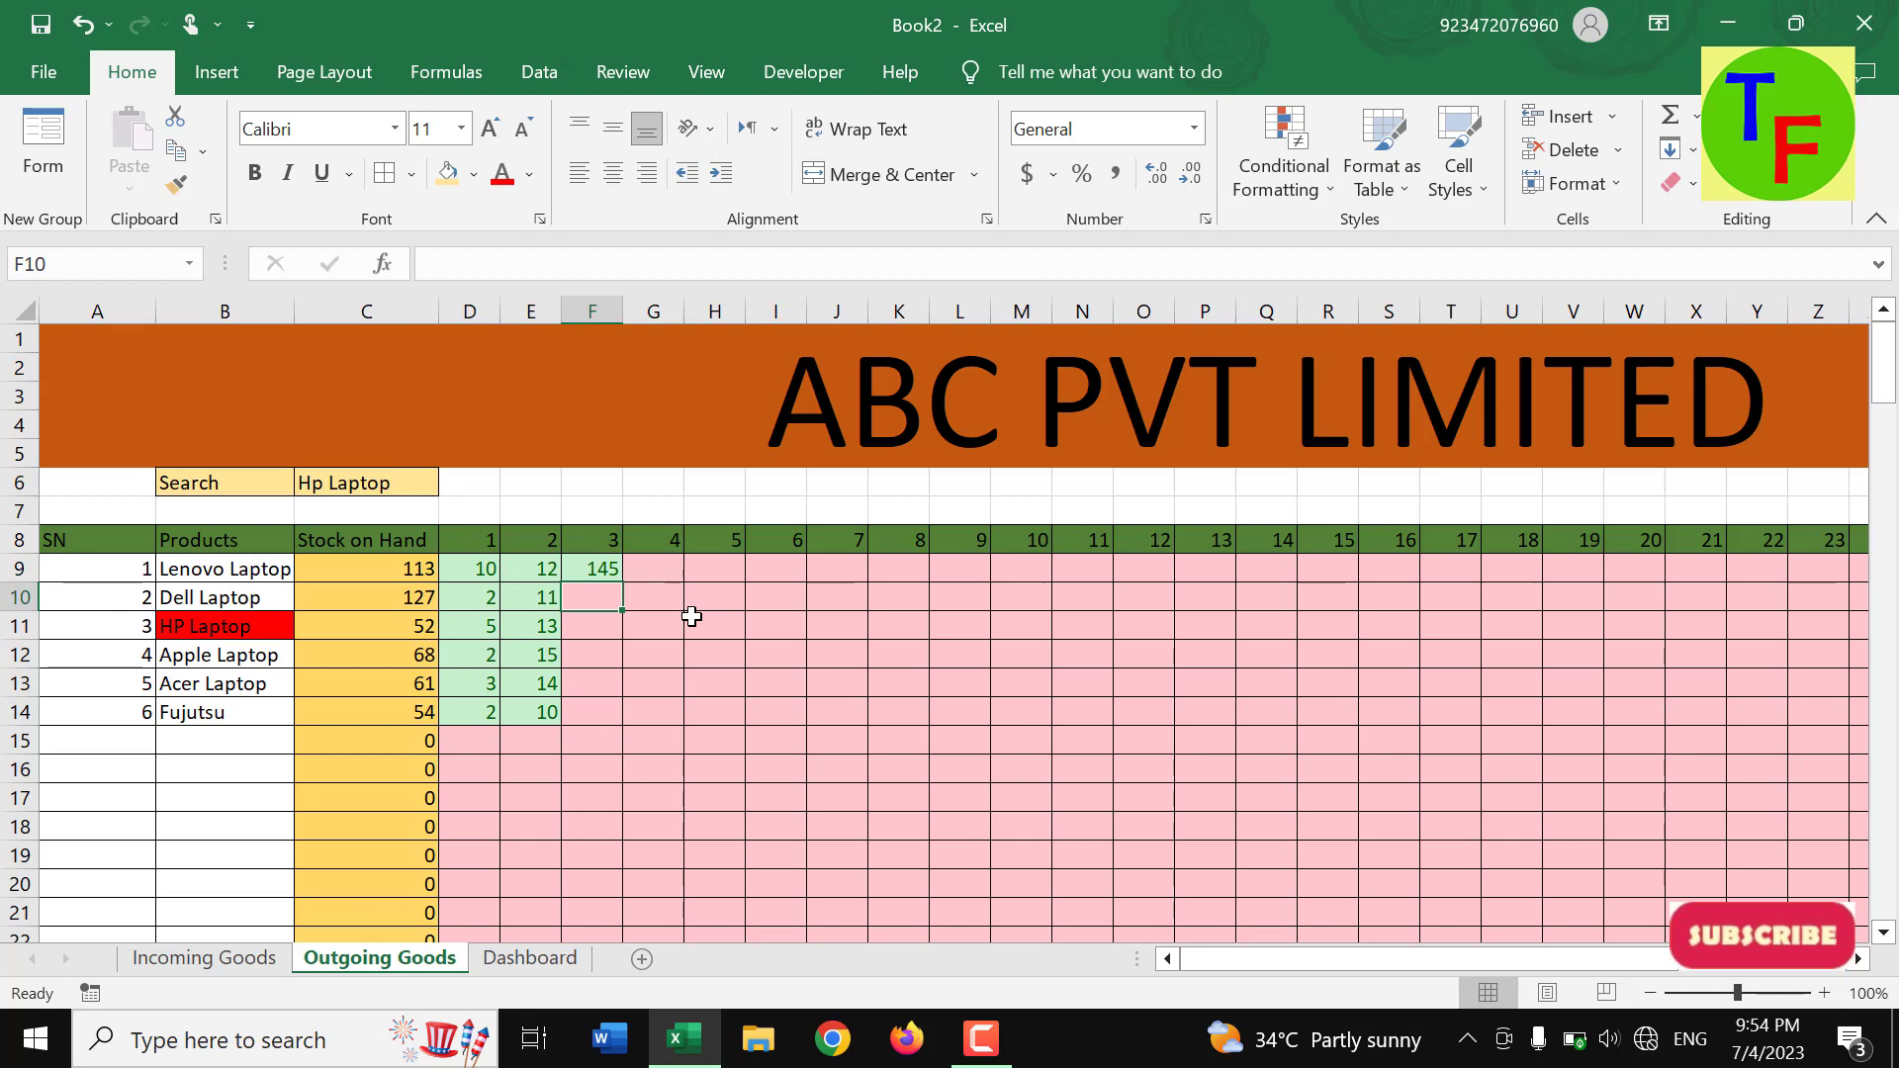
text(127)
key(Return)
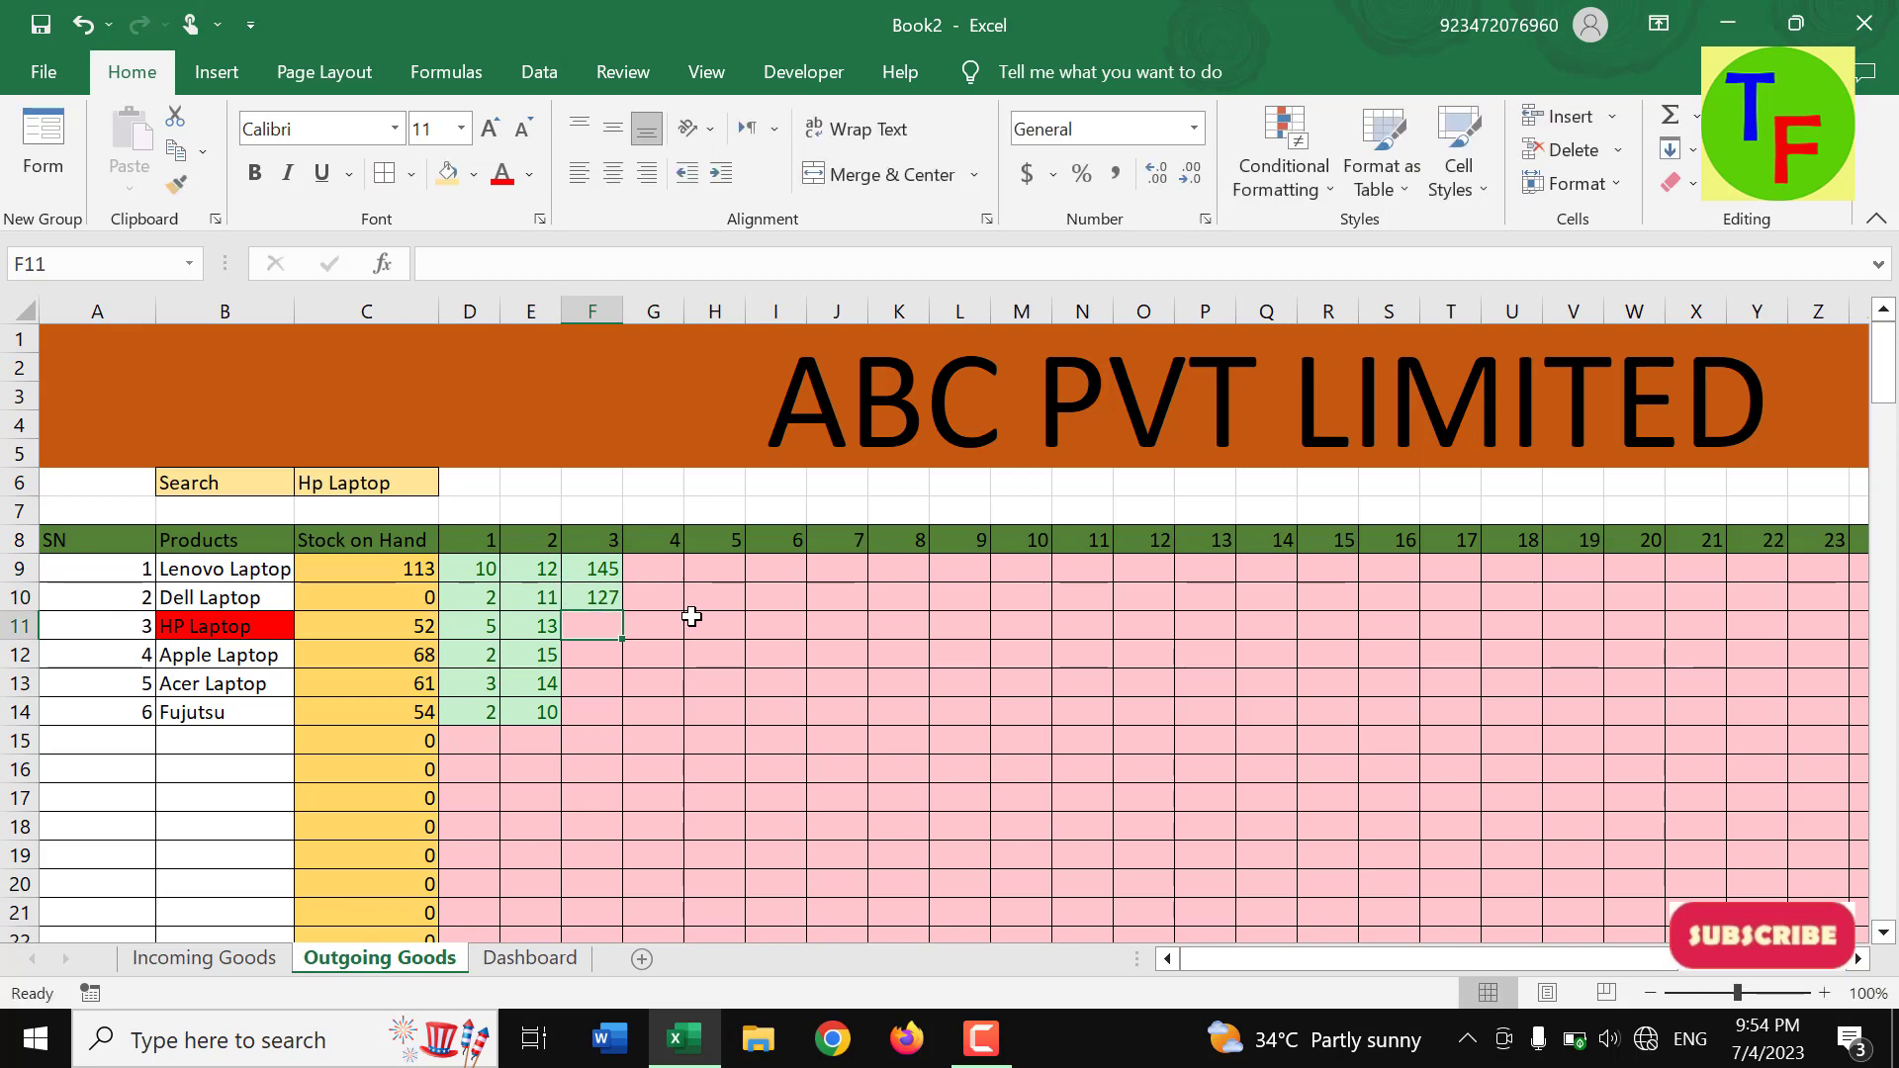
text(50)
key(Return)
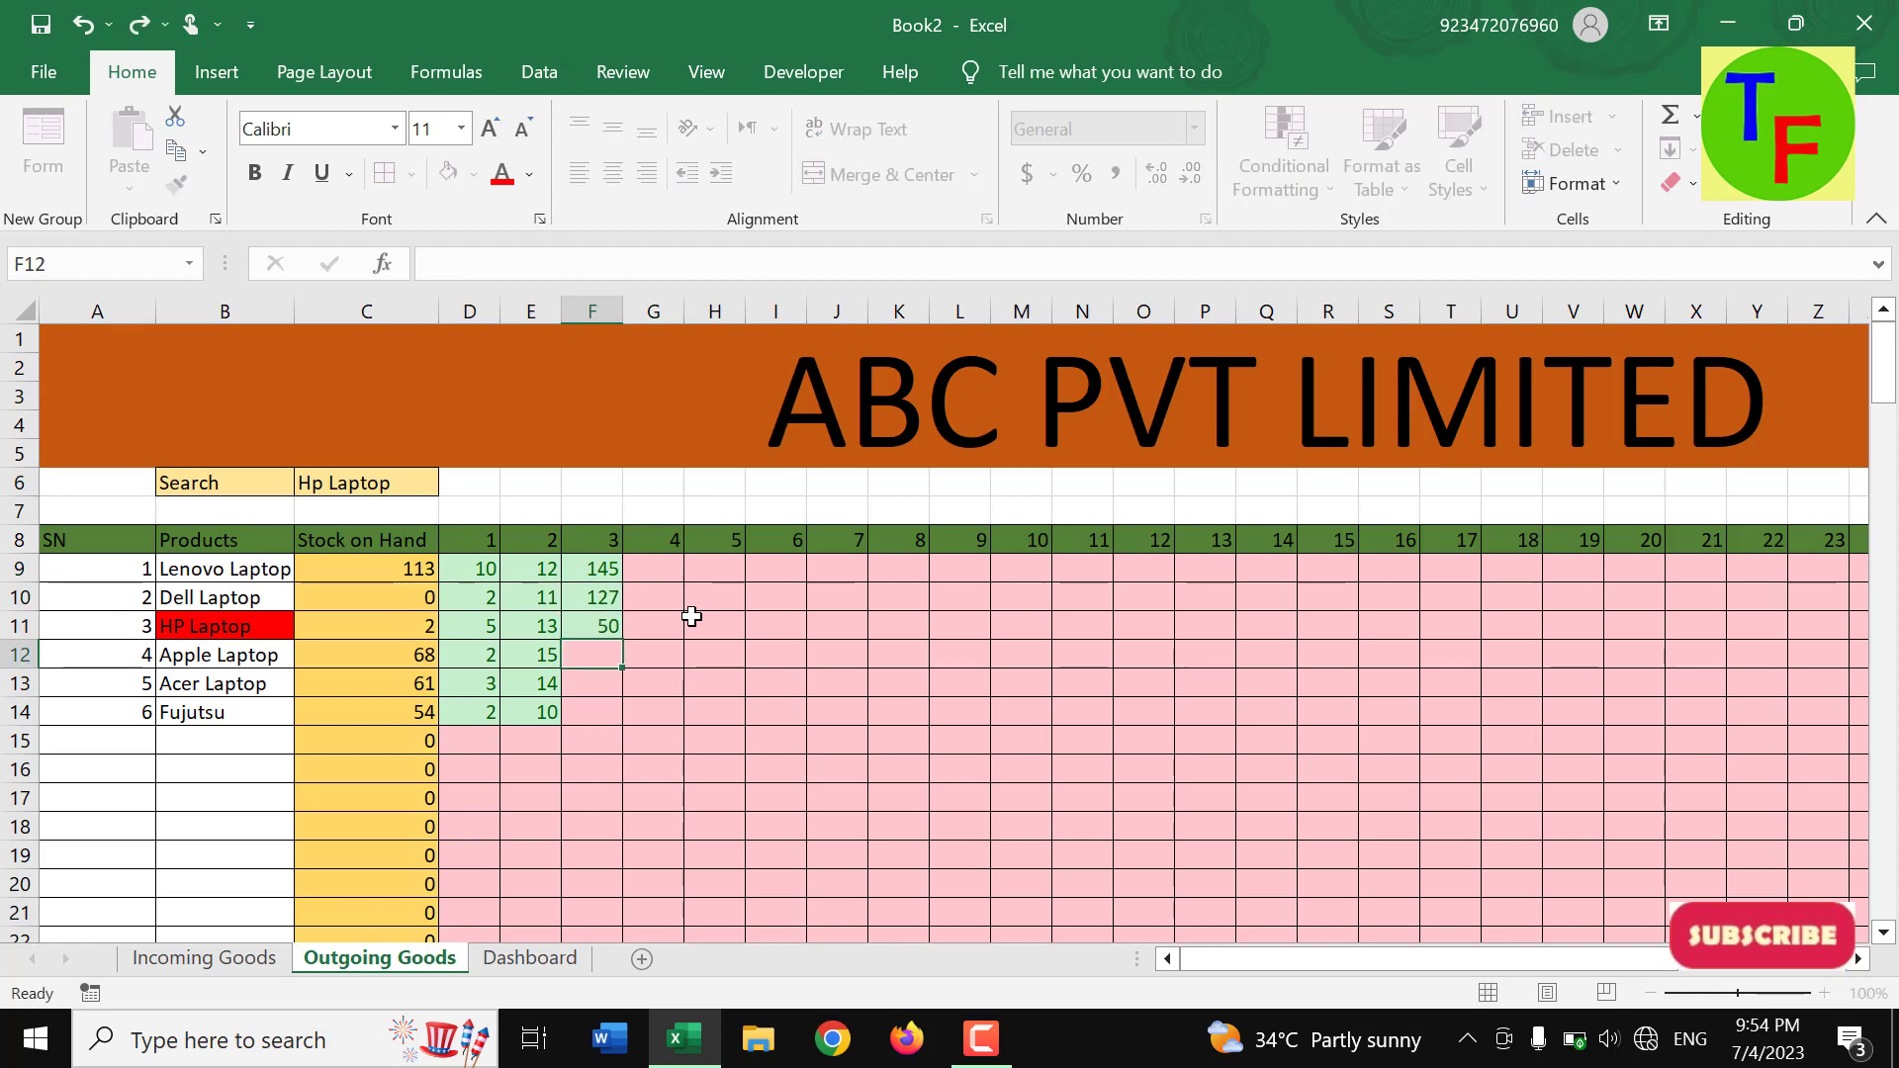
- Review the Stock on Hand values and the formula in C12 in column C
key(Left)
key(Up)
key(Left)
key(Left)
key(Down)
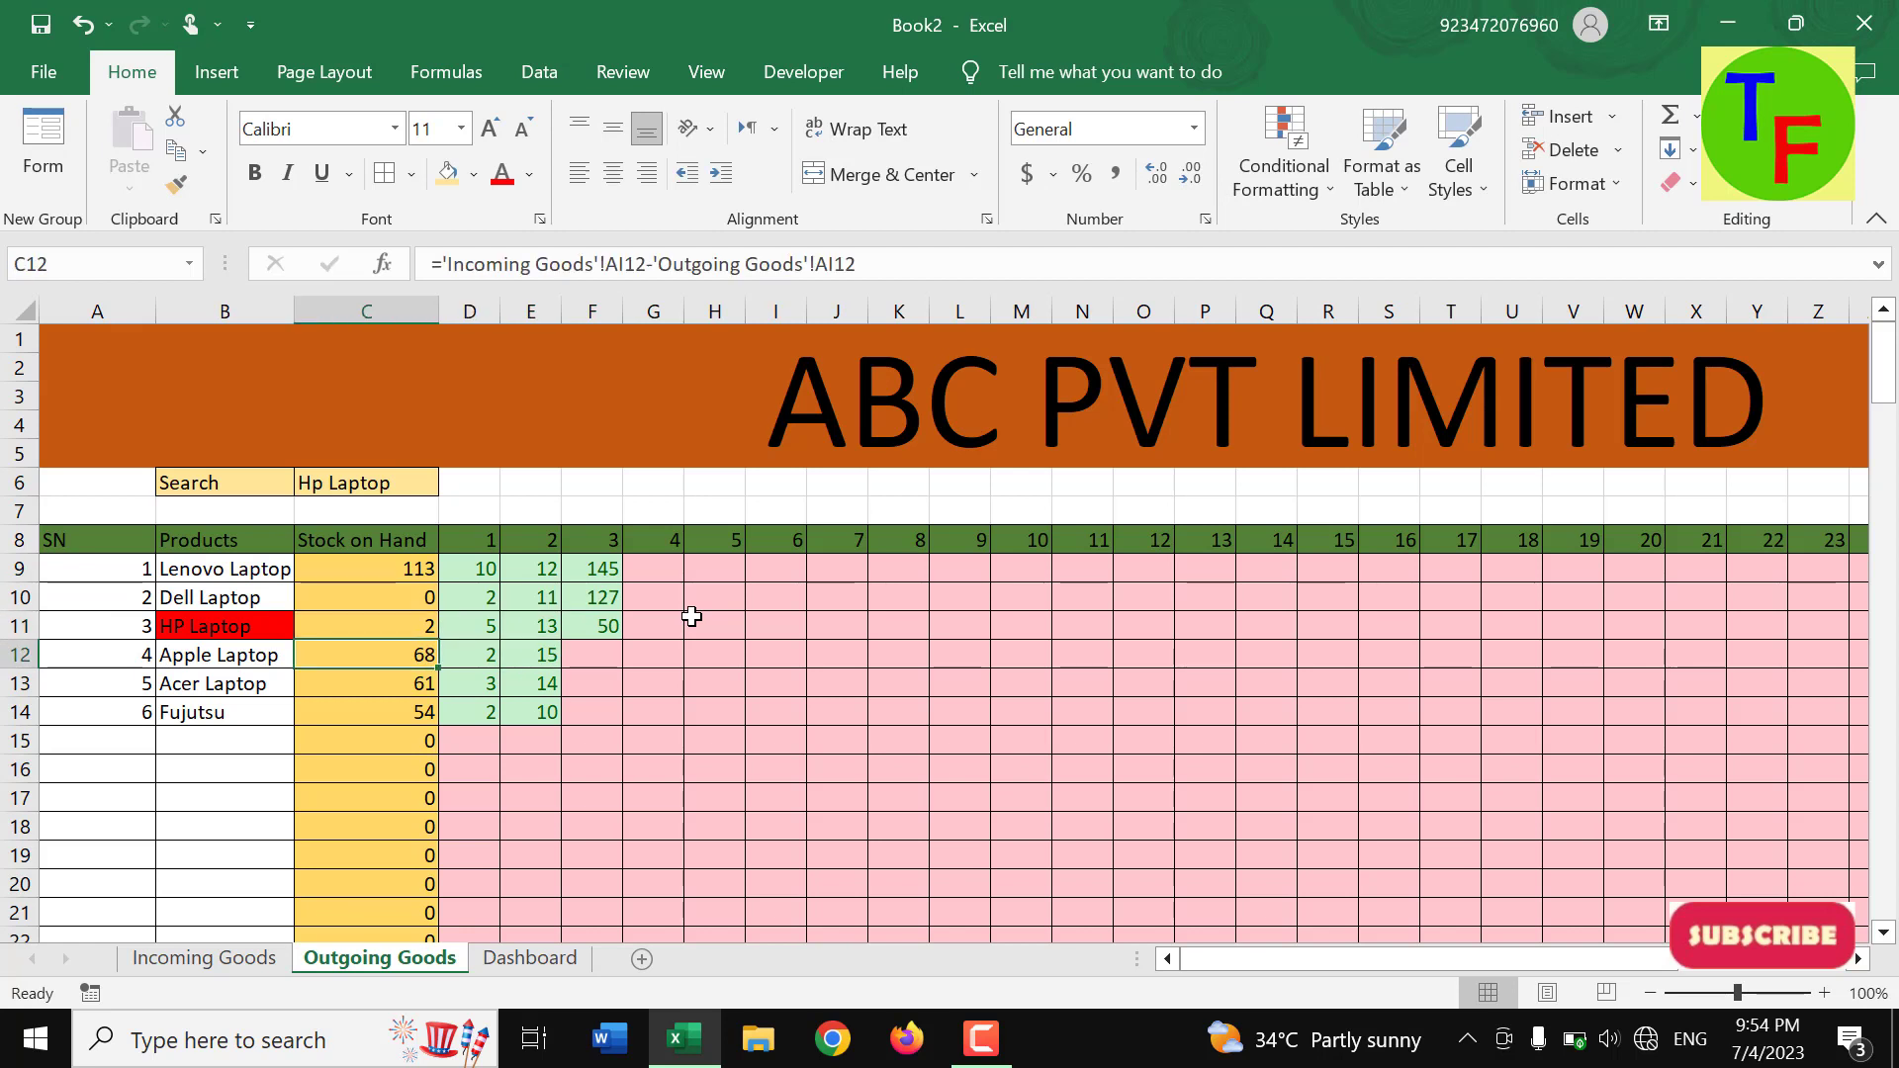
key(Down)
key(Down)
key(Up)
key(Up)
key(Down)
key(Down)
key(Up)
key(Up)
key(Right)
key(Left)
- Enter 65, 45, 45 for Apple, Acer and Fujitsu in F12:F14, then return to Dashboard
key(Right)
key(Right)
key(Right)
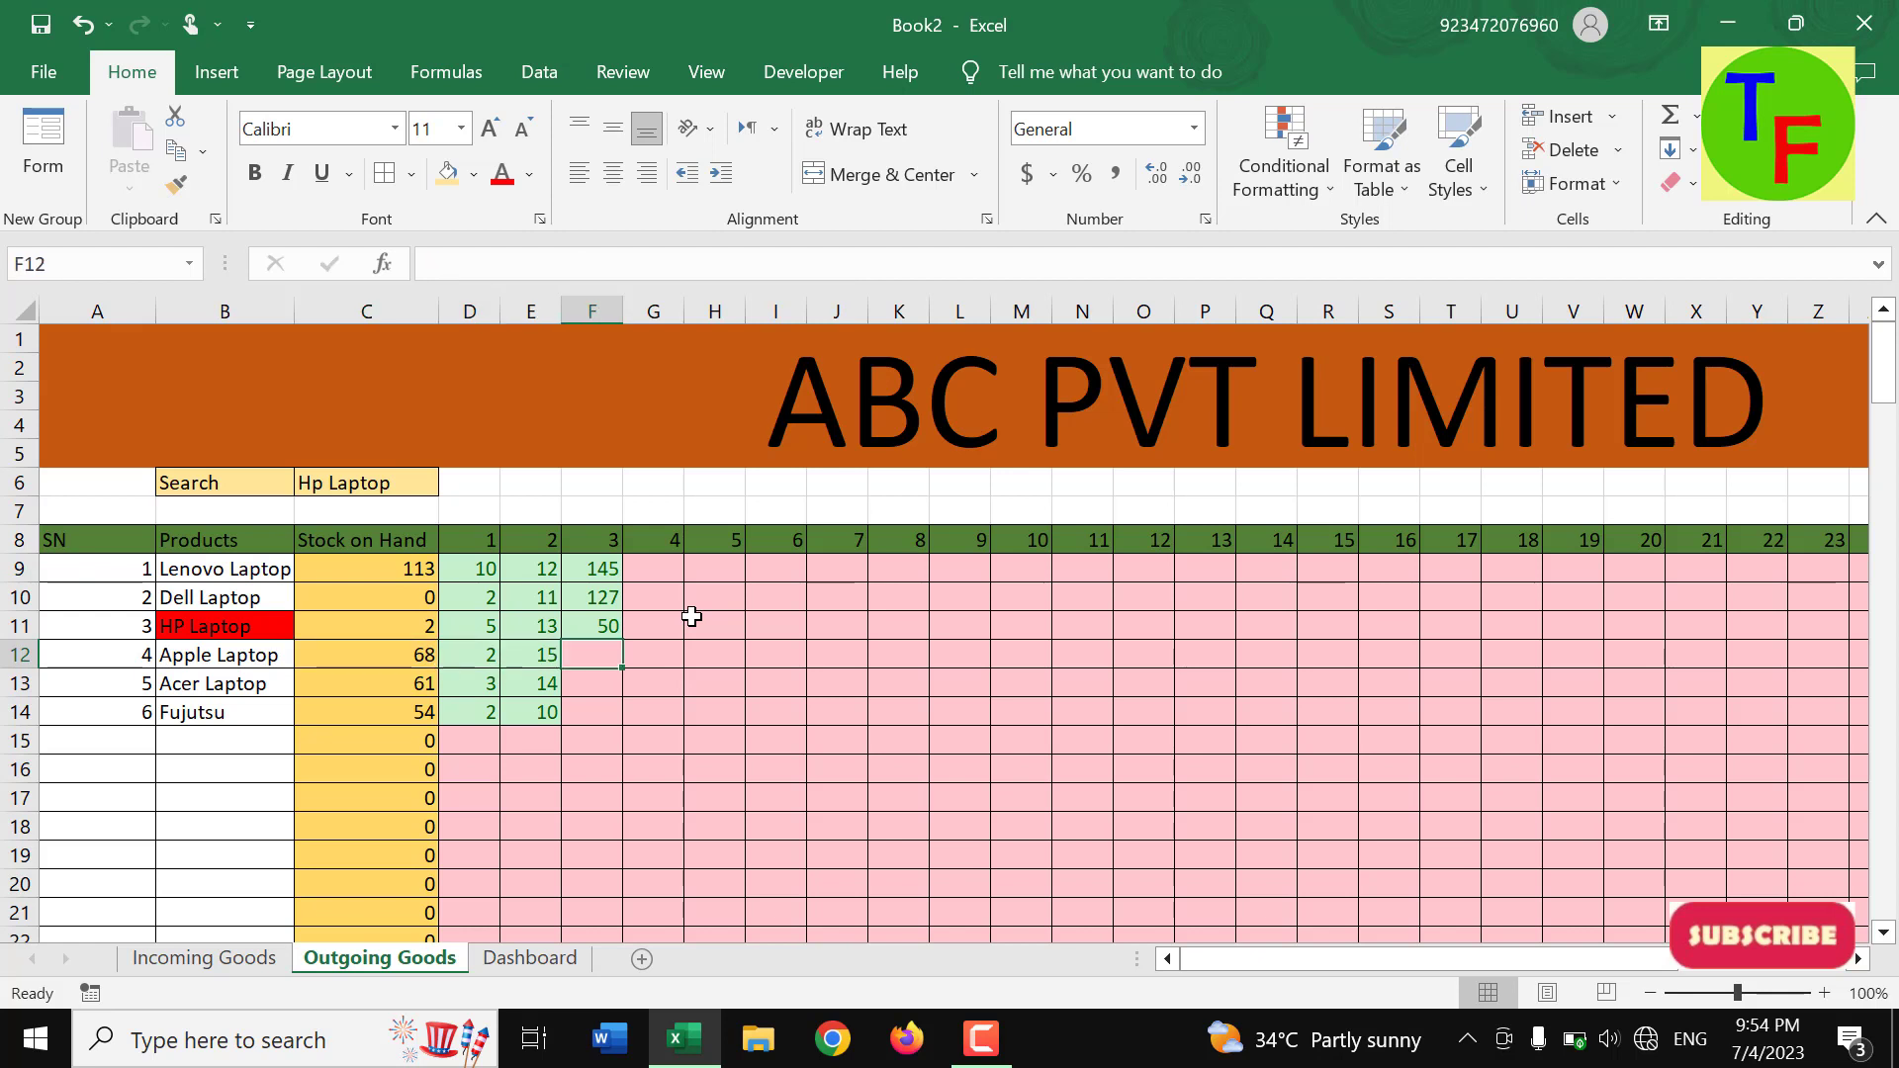
text(75)
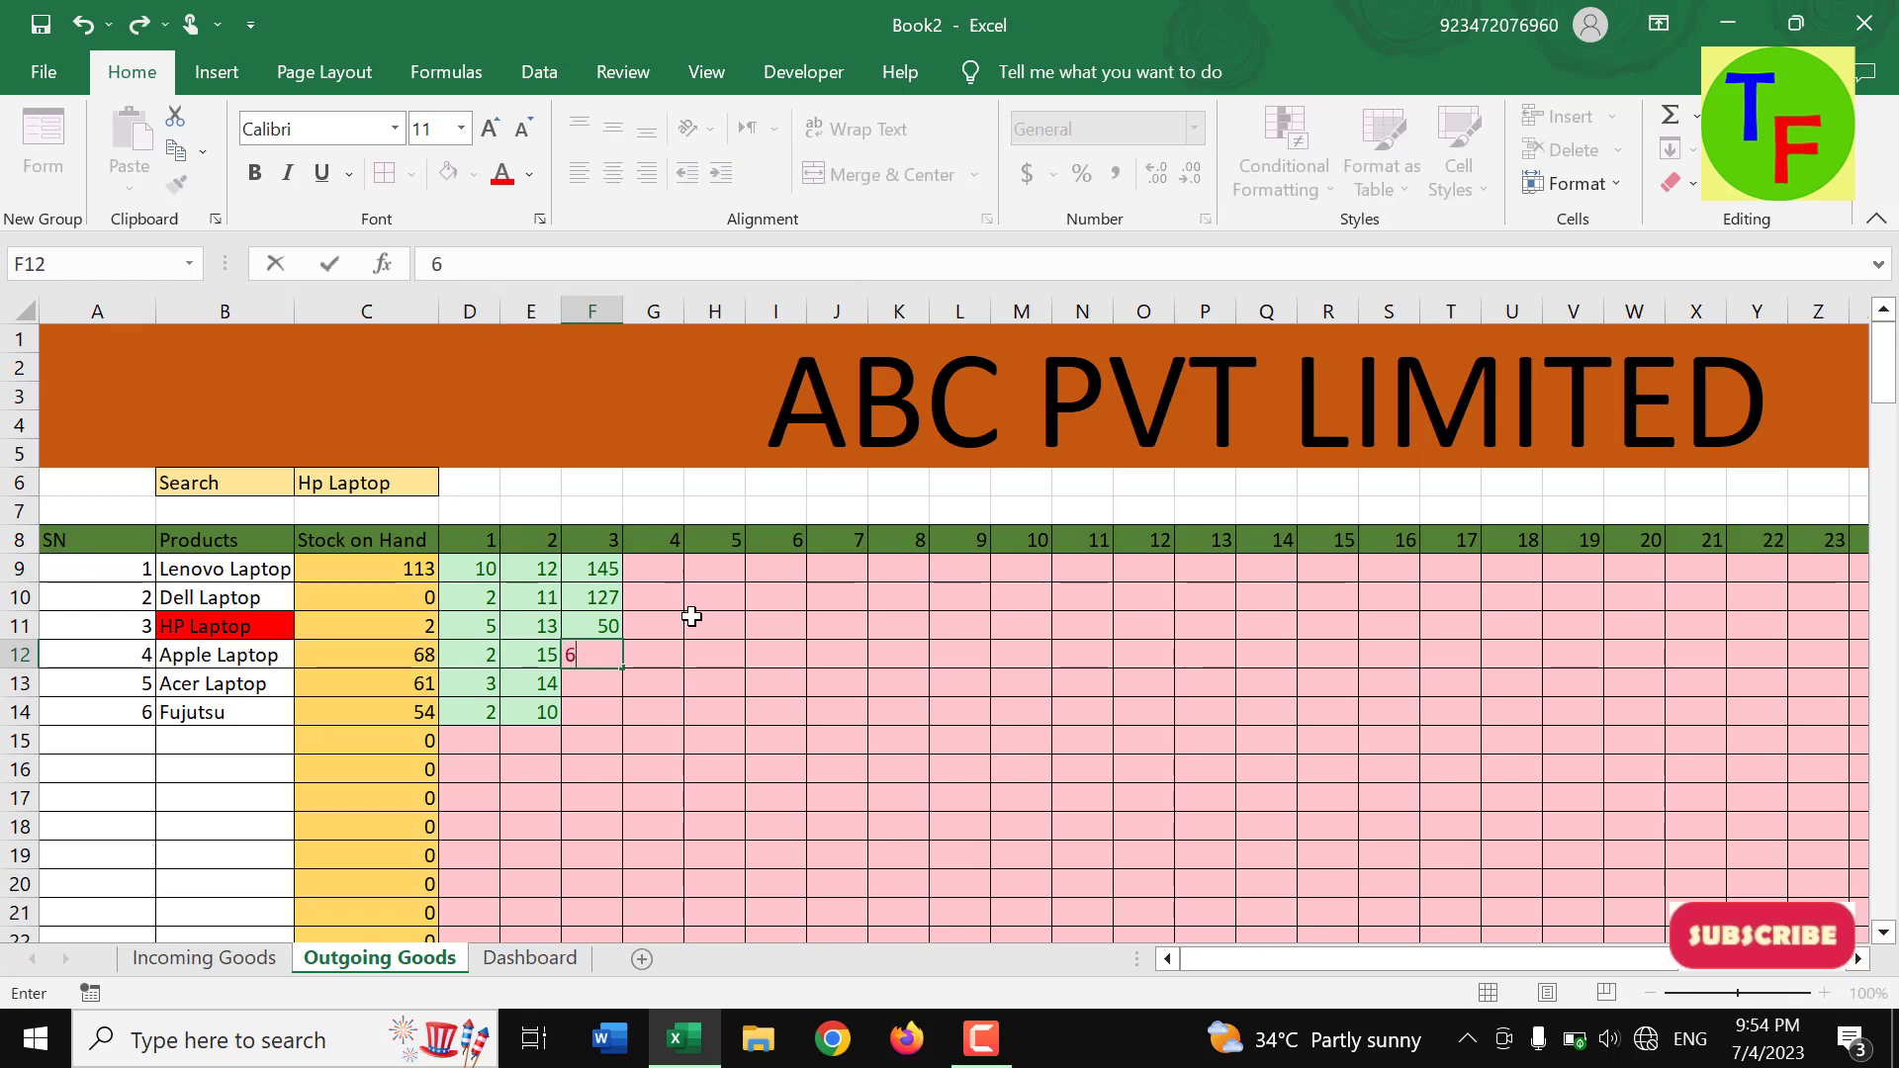
key(Return)
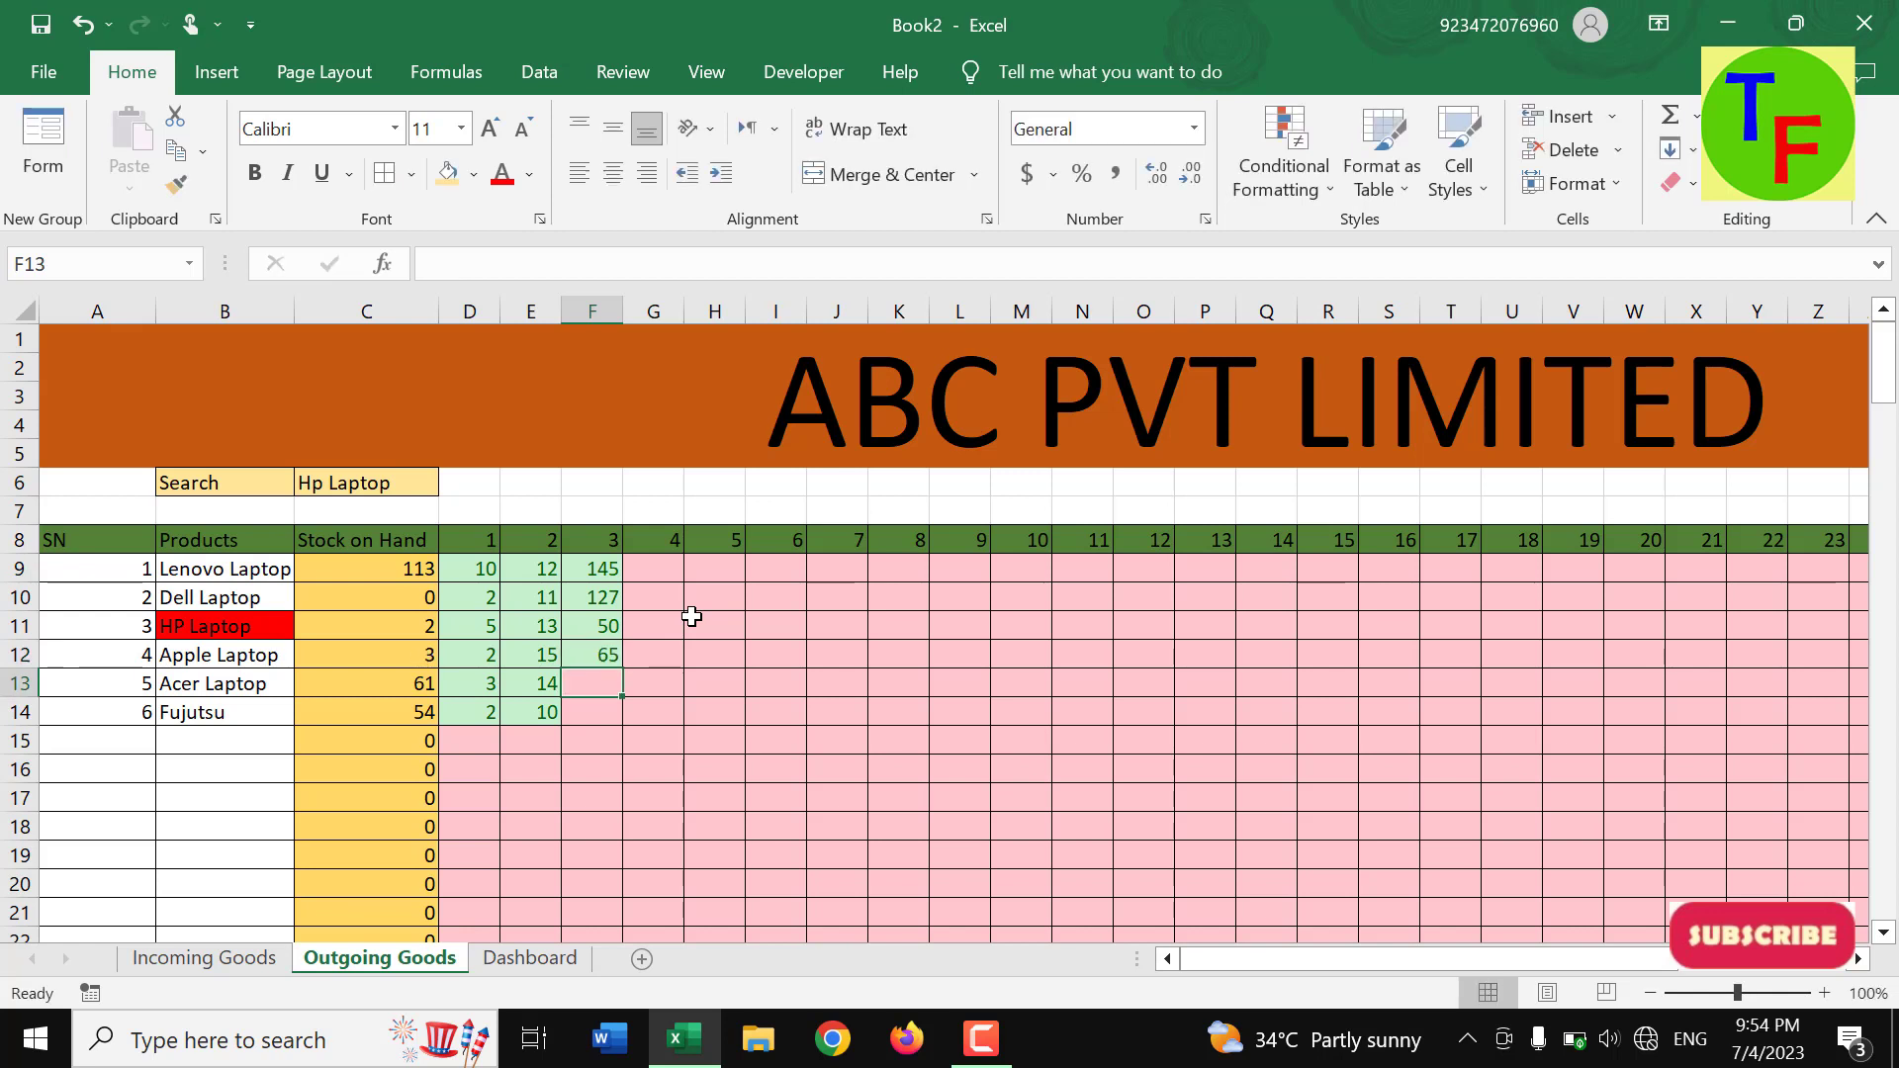
text(45)
key(Return)
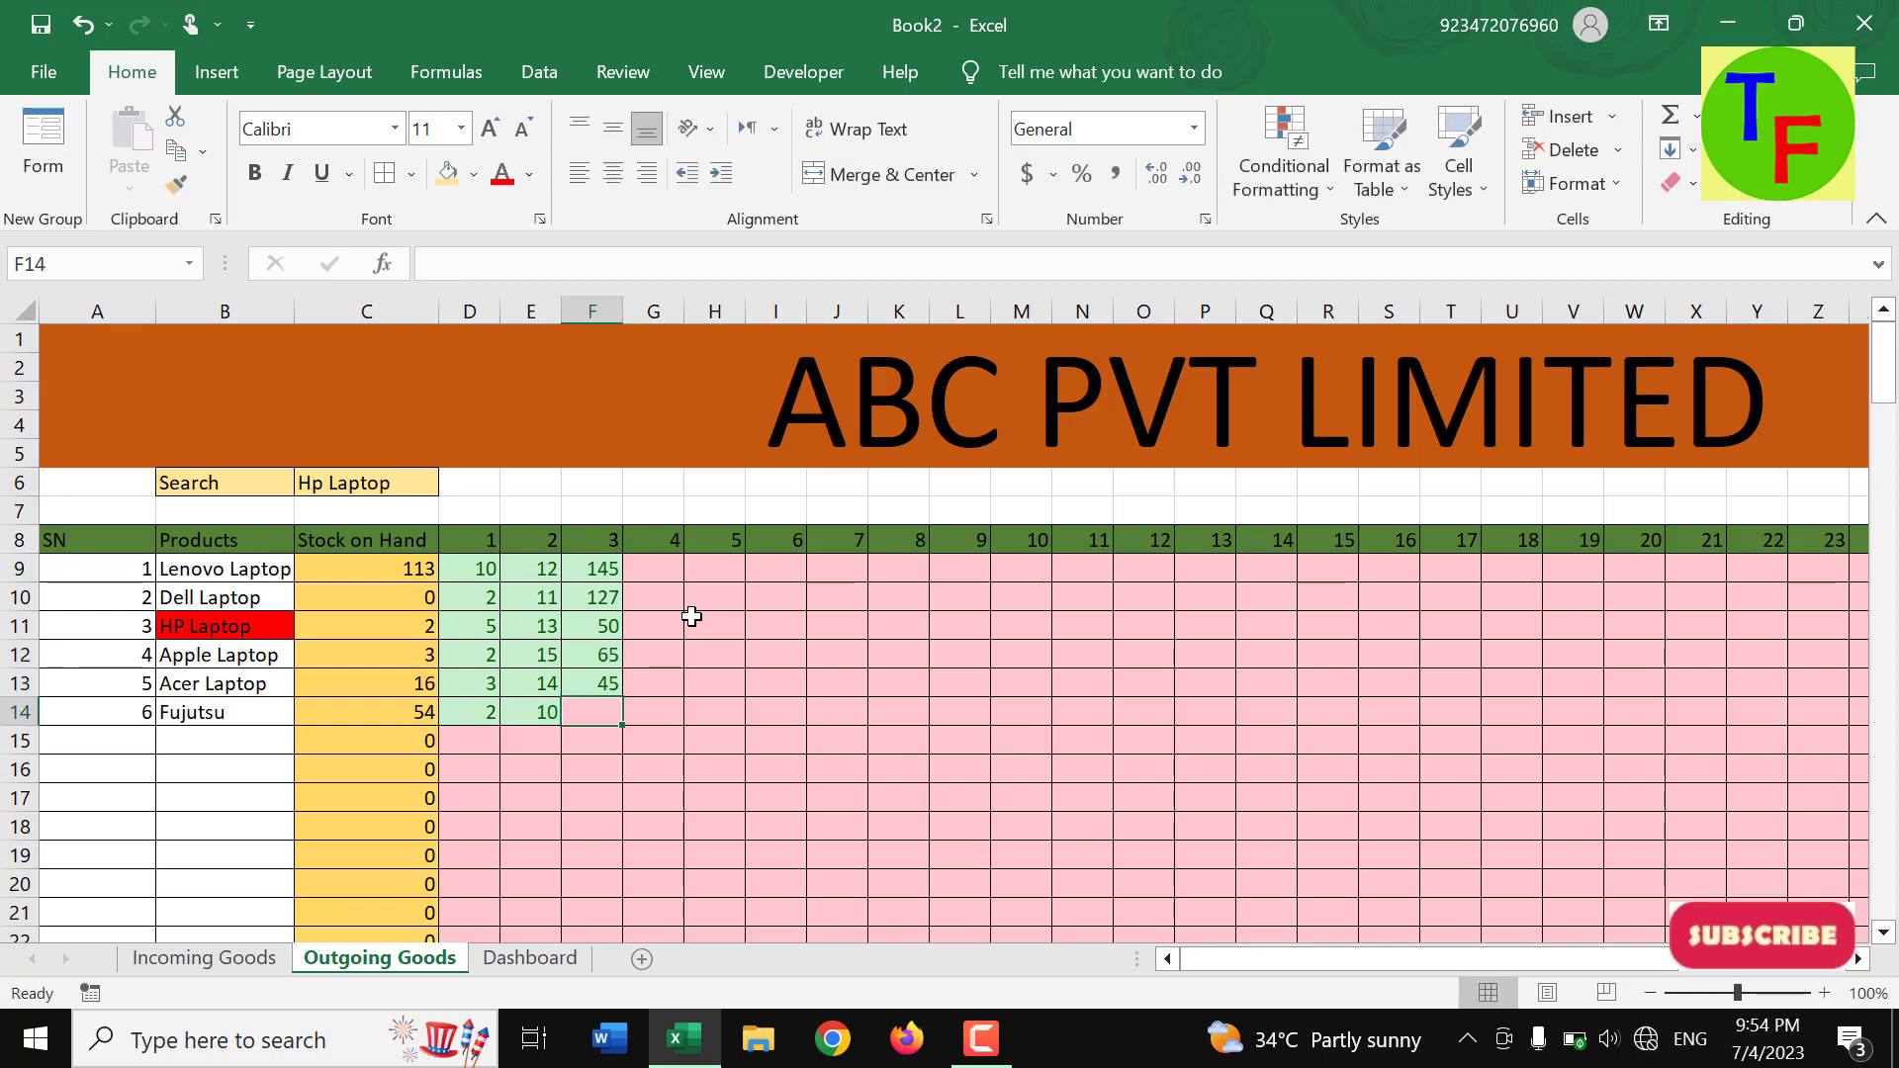
text(45)
key(Return)
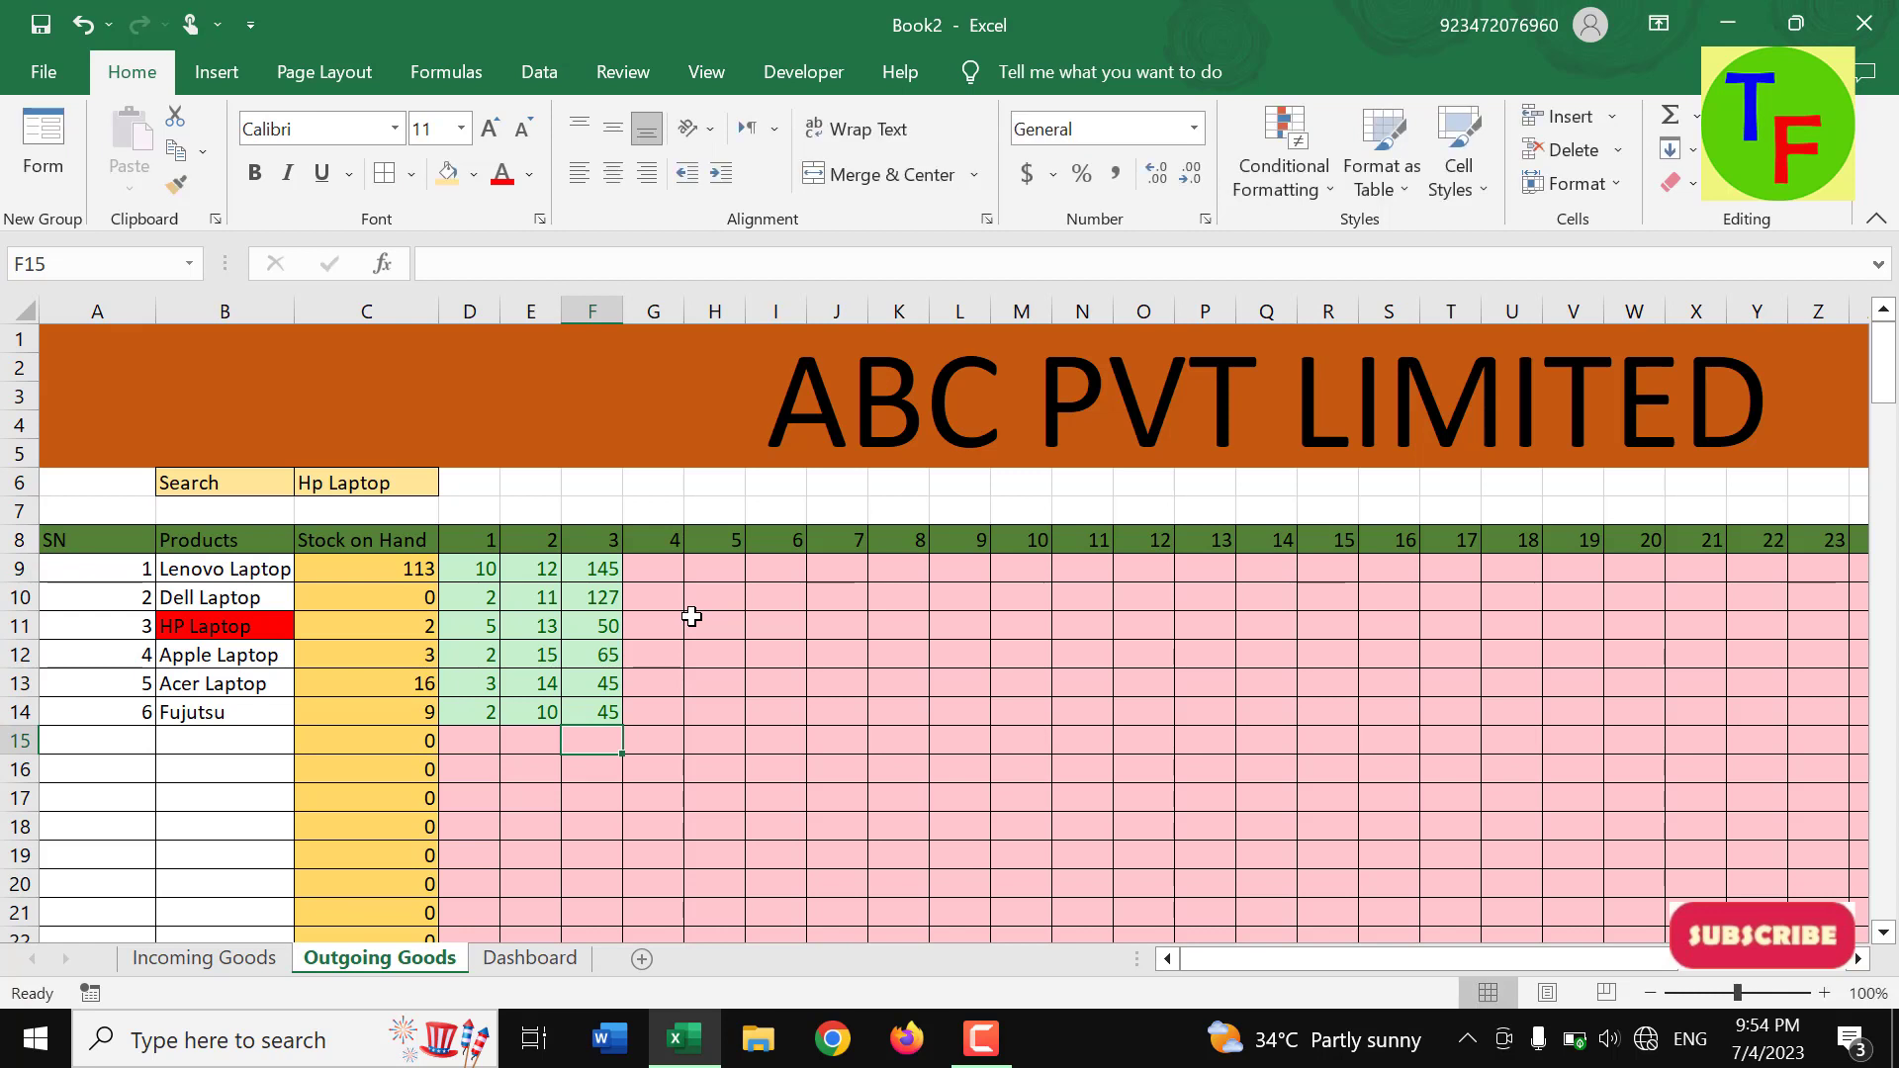
drag(405, 574, 410, 700)
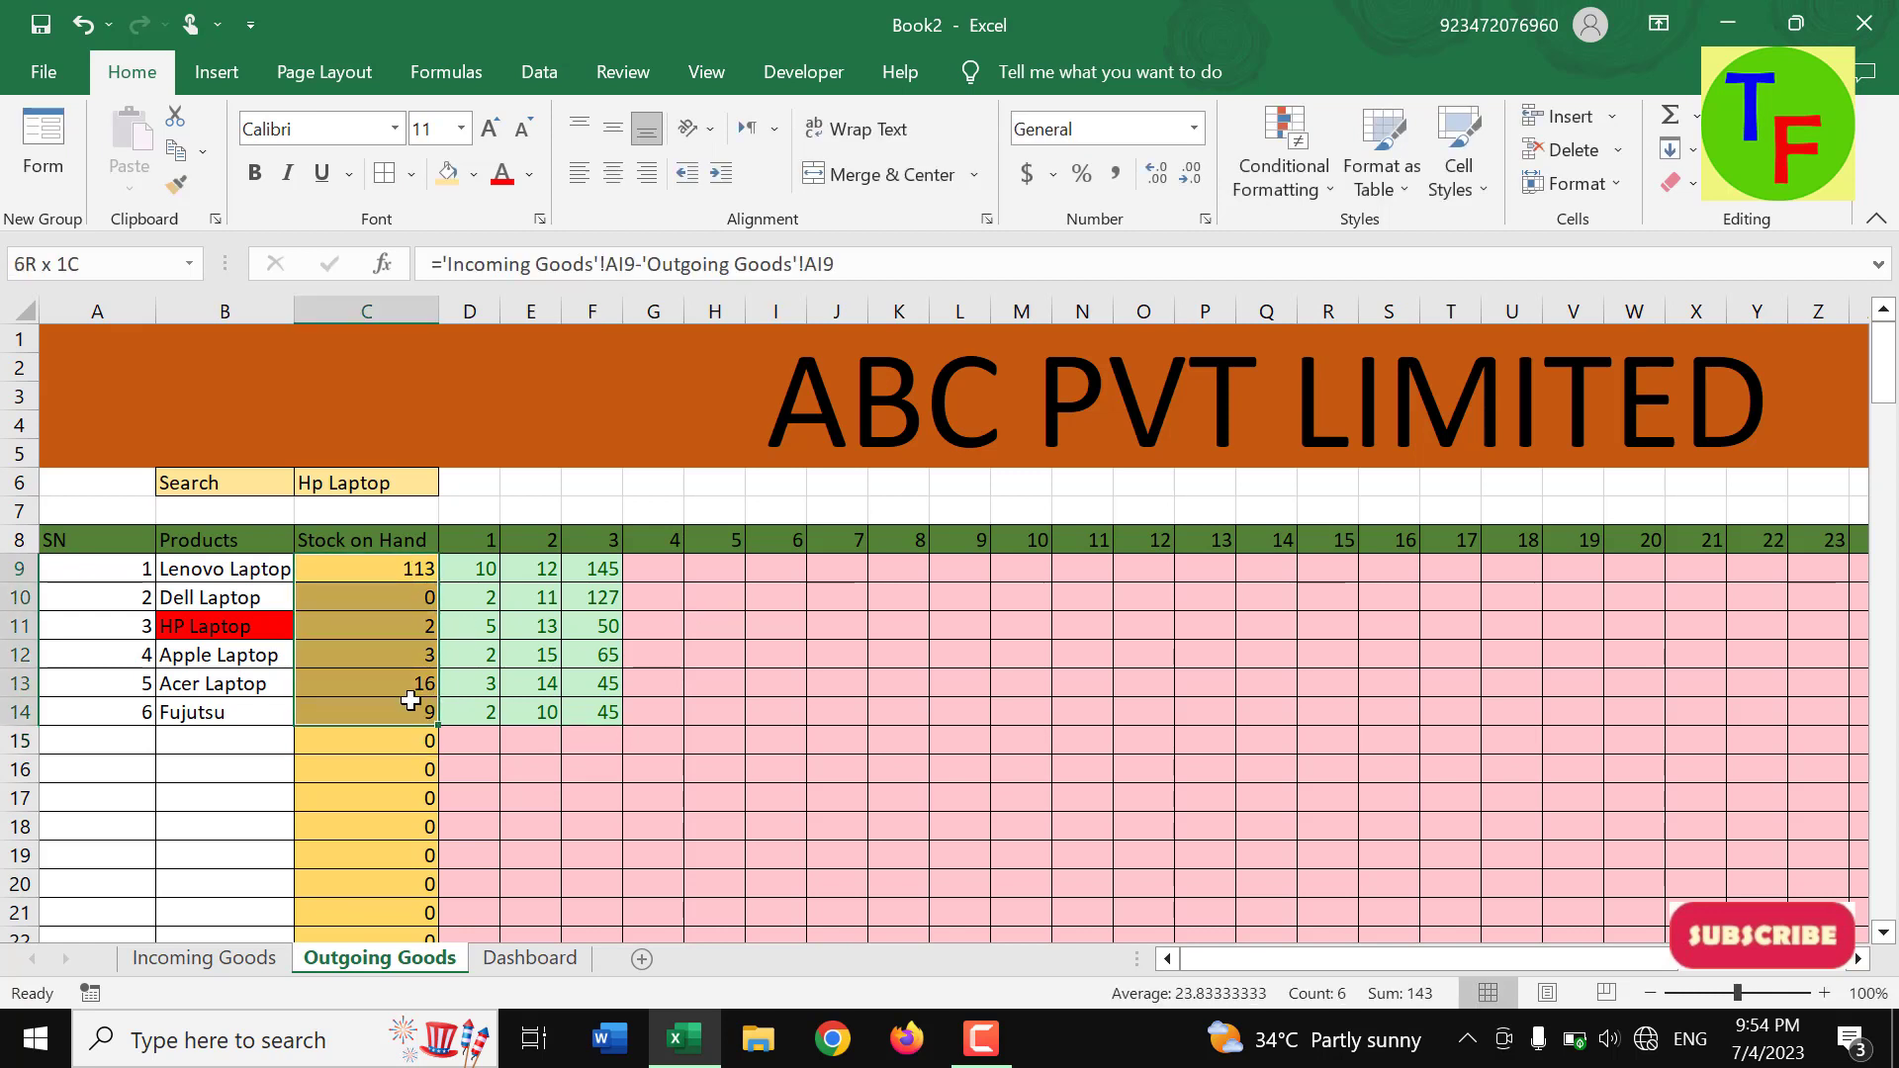
click(595, 787)
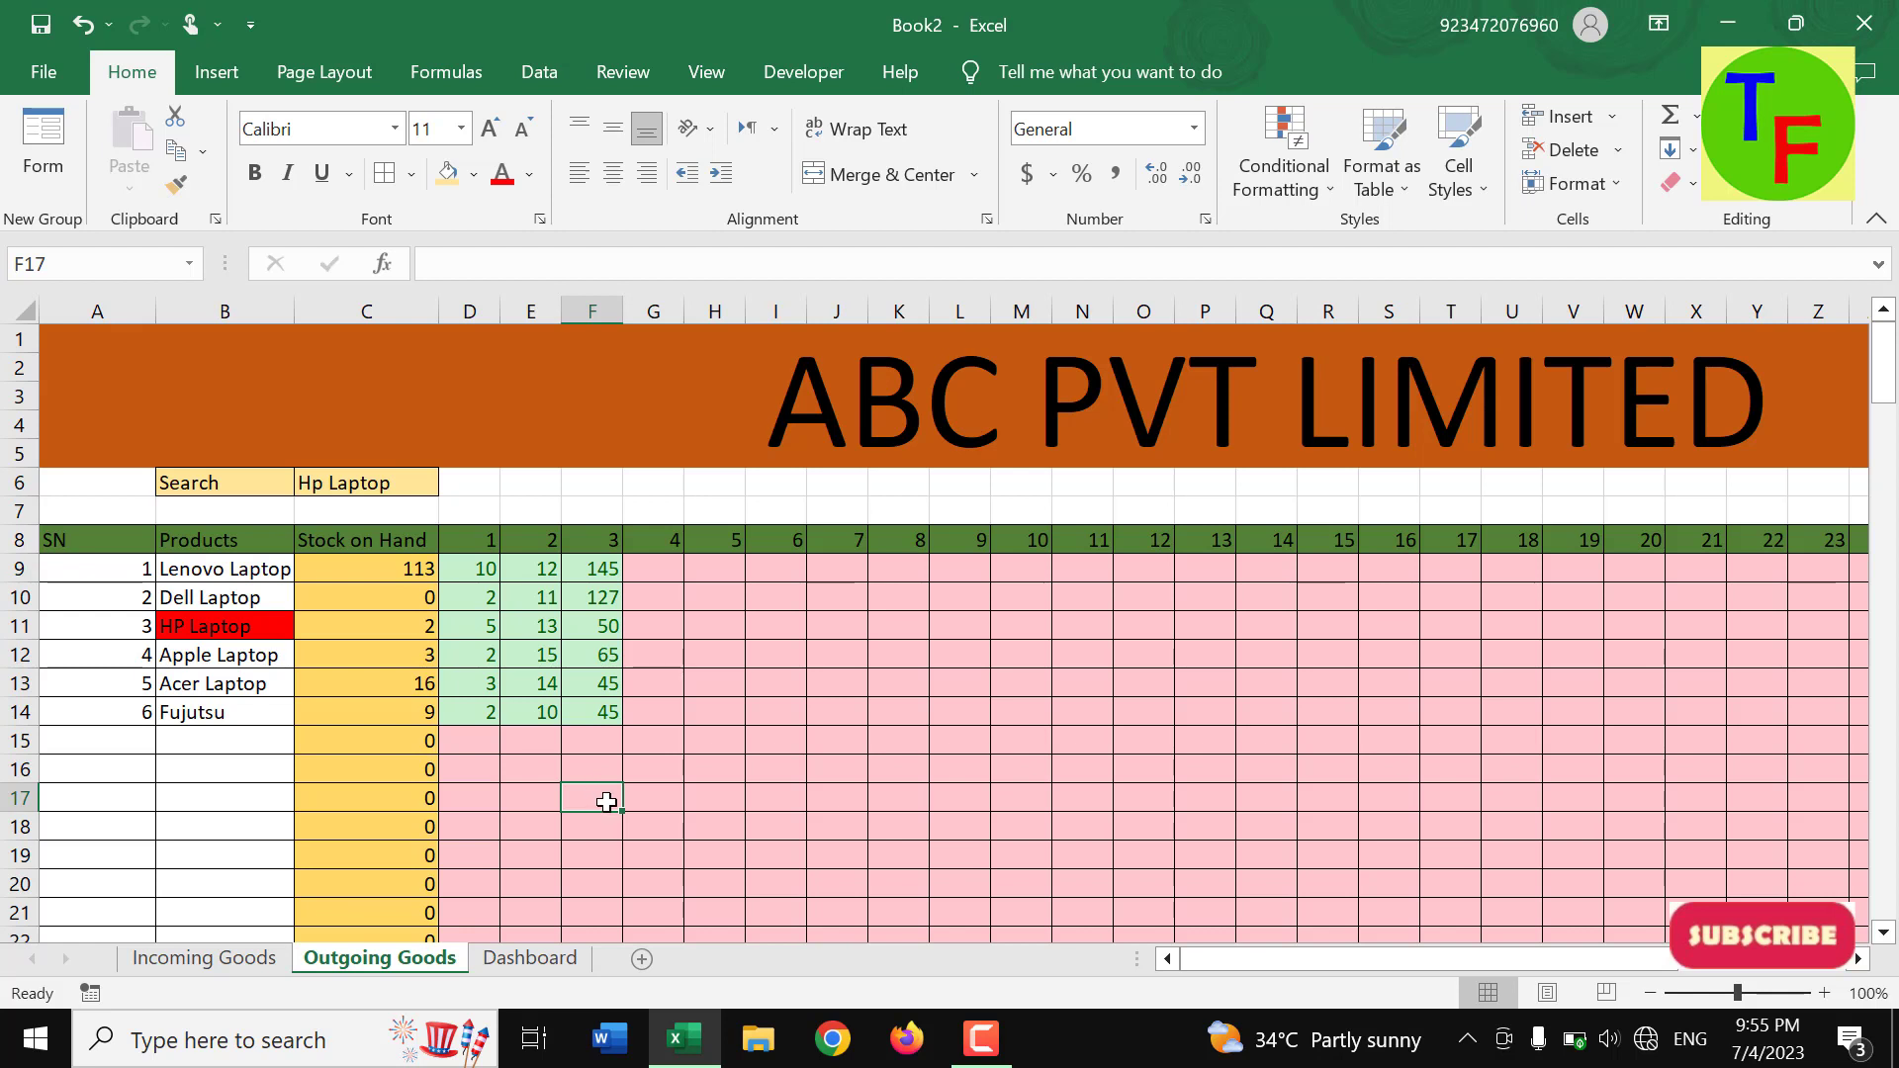
scroll(609, 799, down, 1)
scroll(610, 798, up, 1)
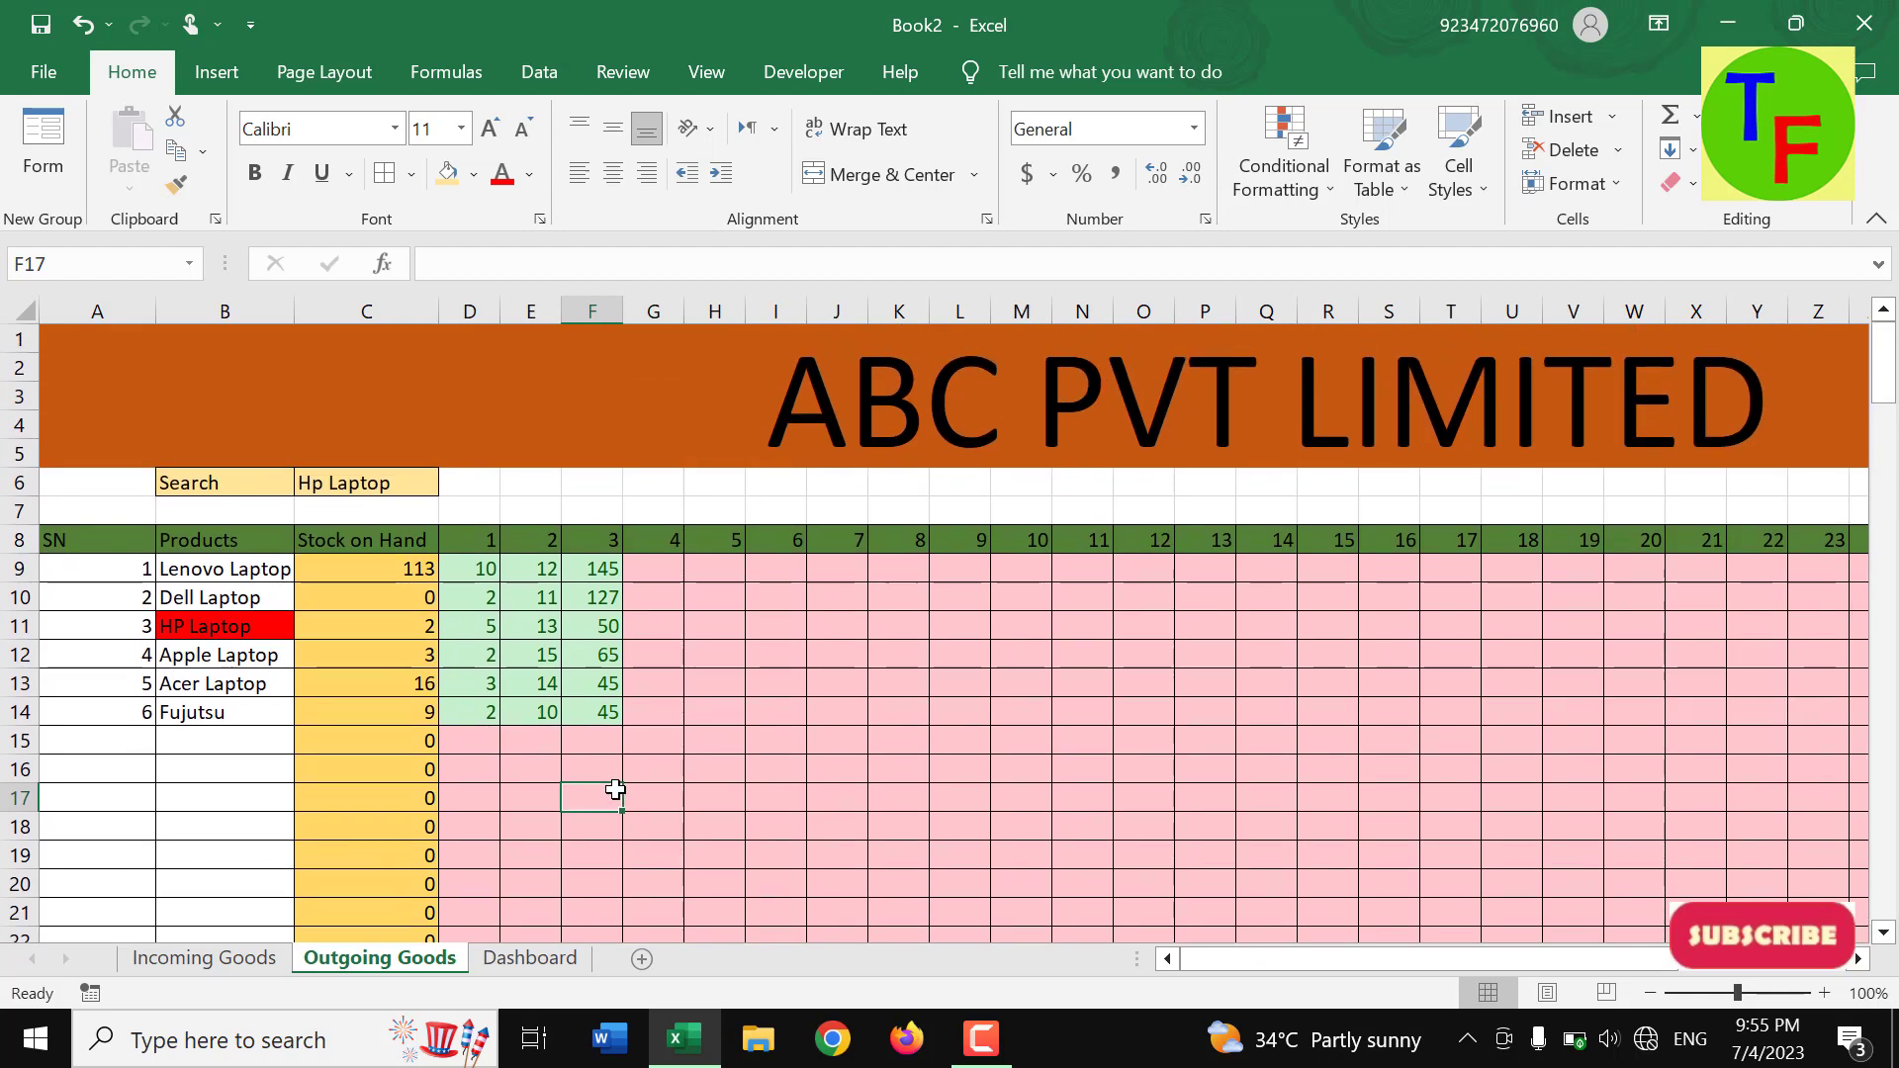
click(508, 956)
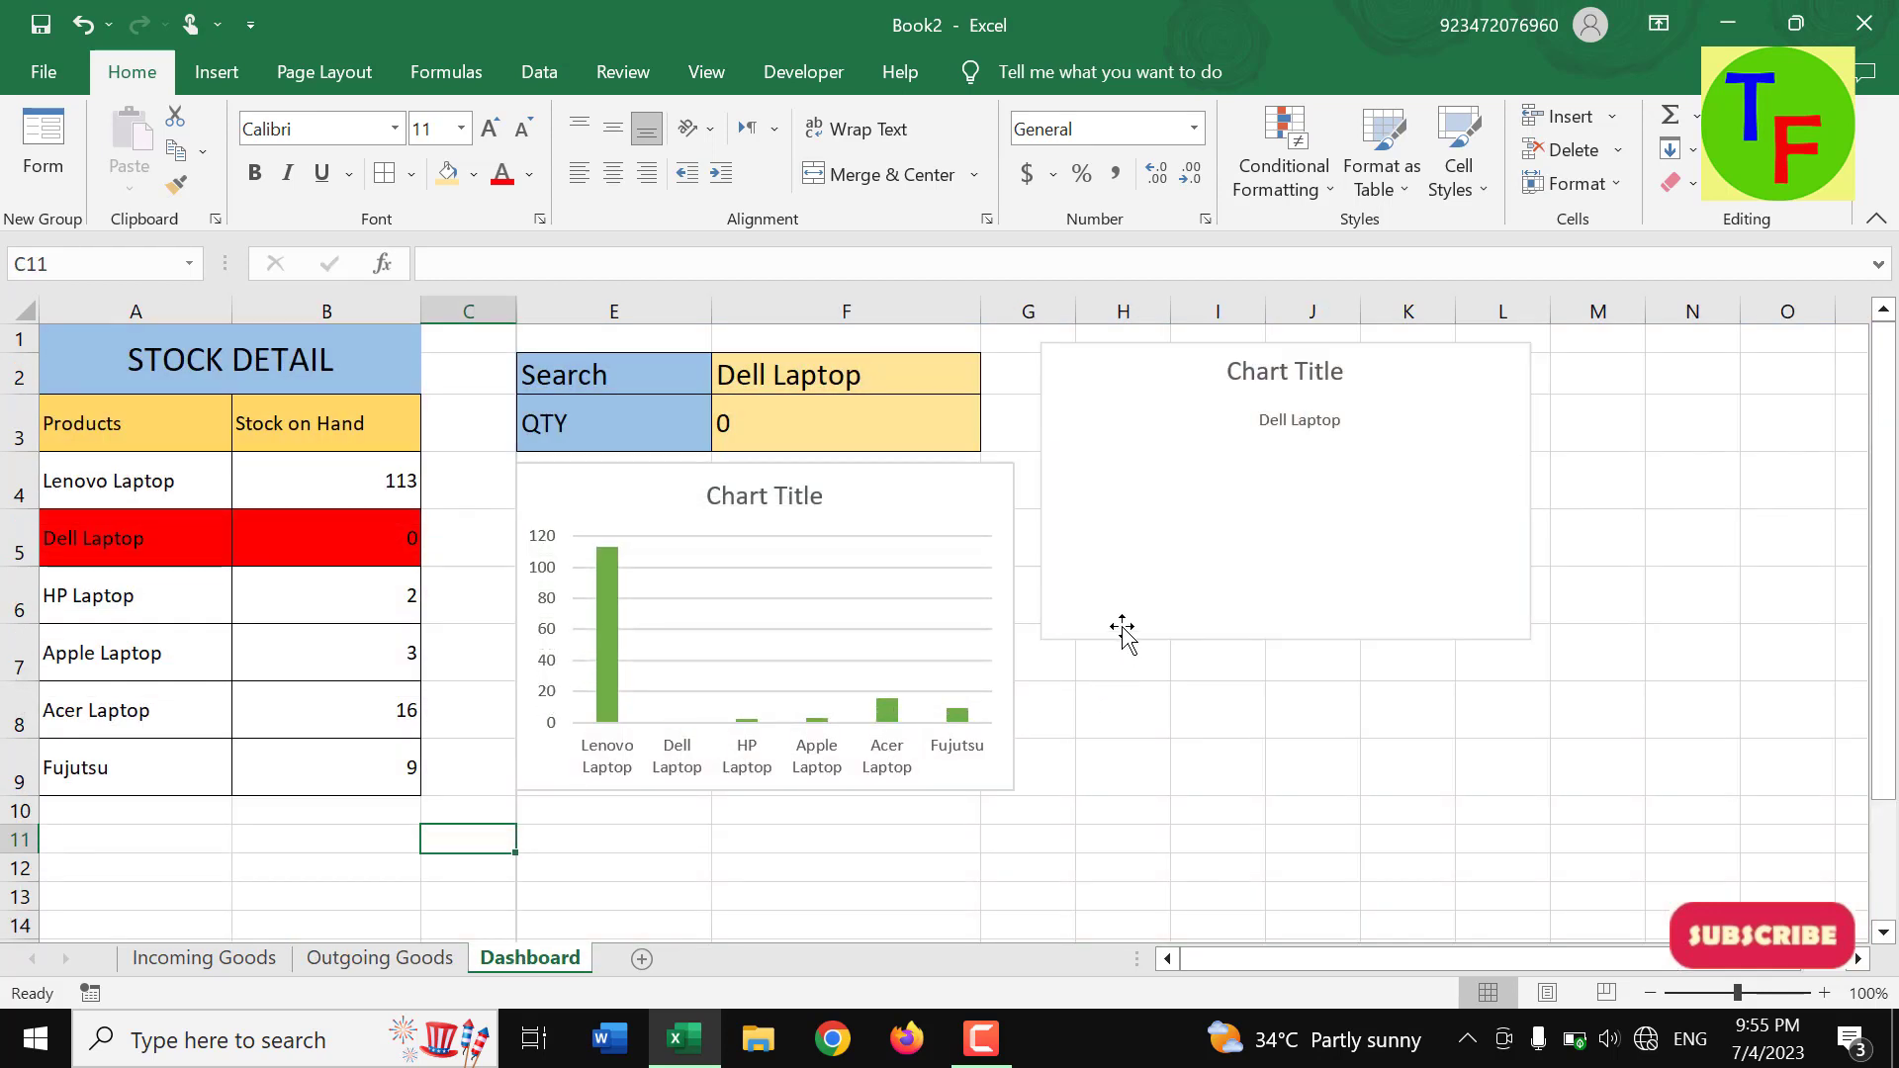
- Change the F2 search term from 'Dell Laptop' to 'Hp Laptop' so QTY shows 2 and the HP row highlights red
click(838, 383)
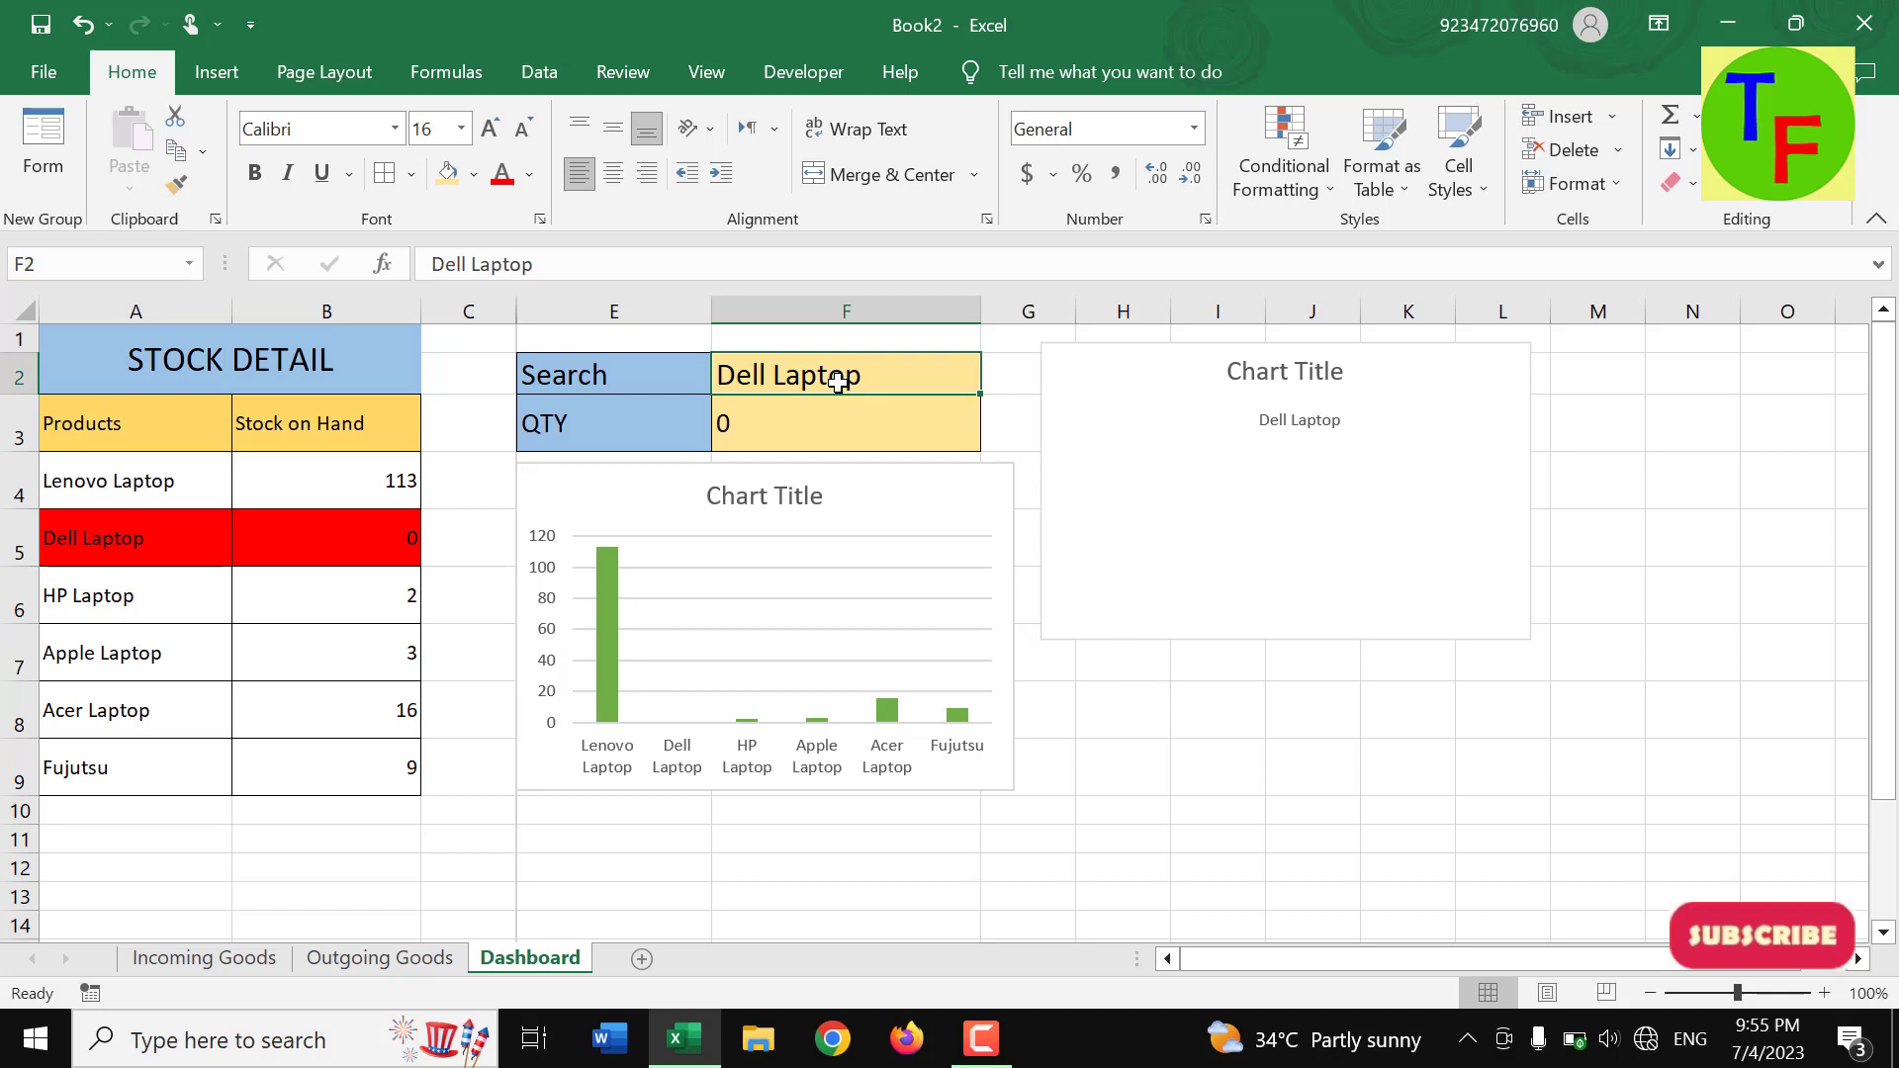
double_click(769, 376)
drag(771, 376, 708, 380)
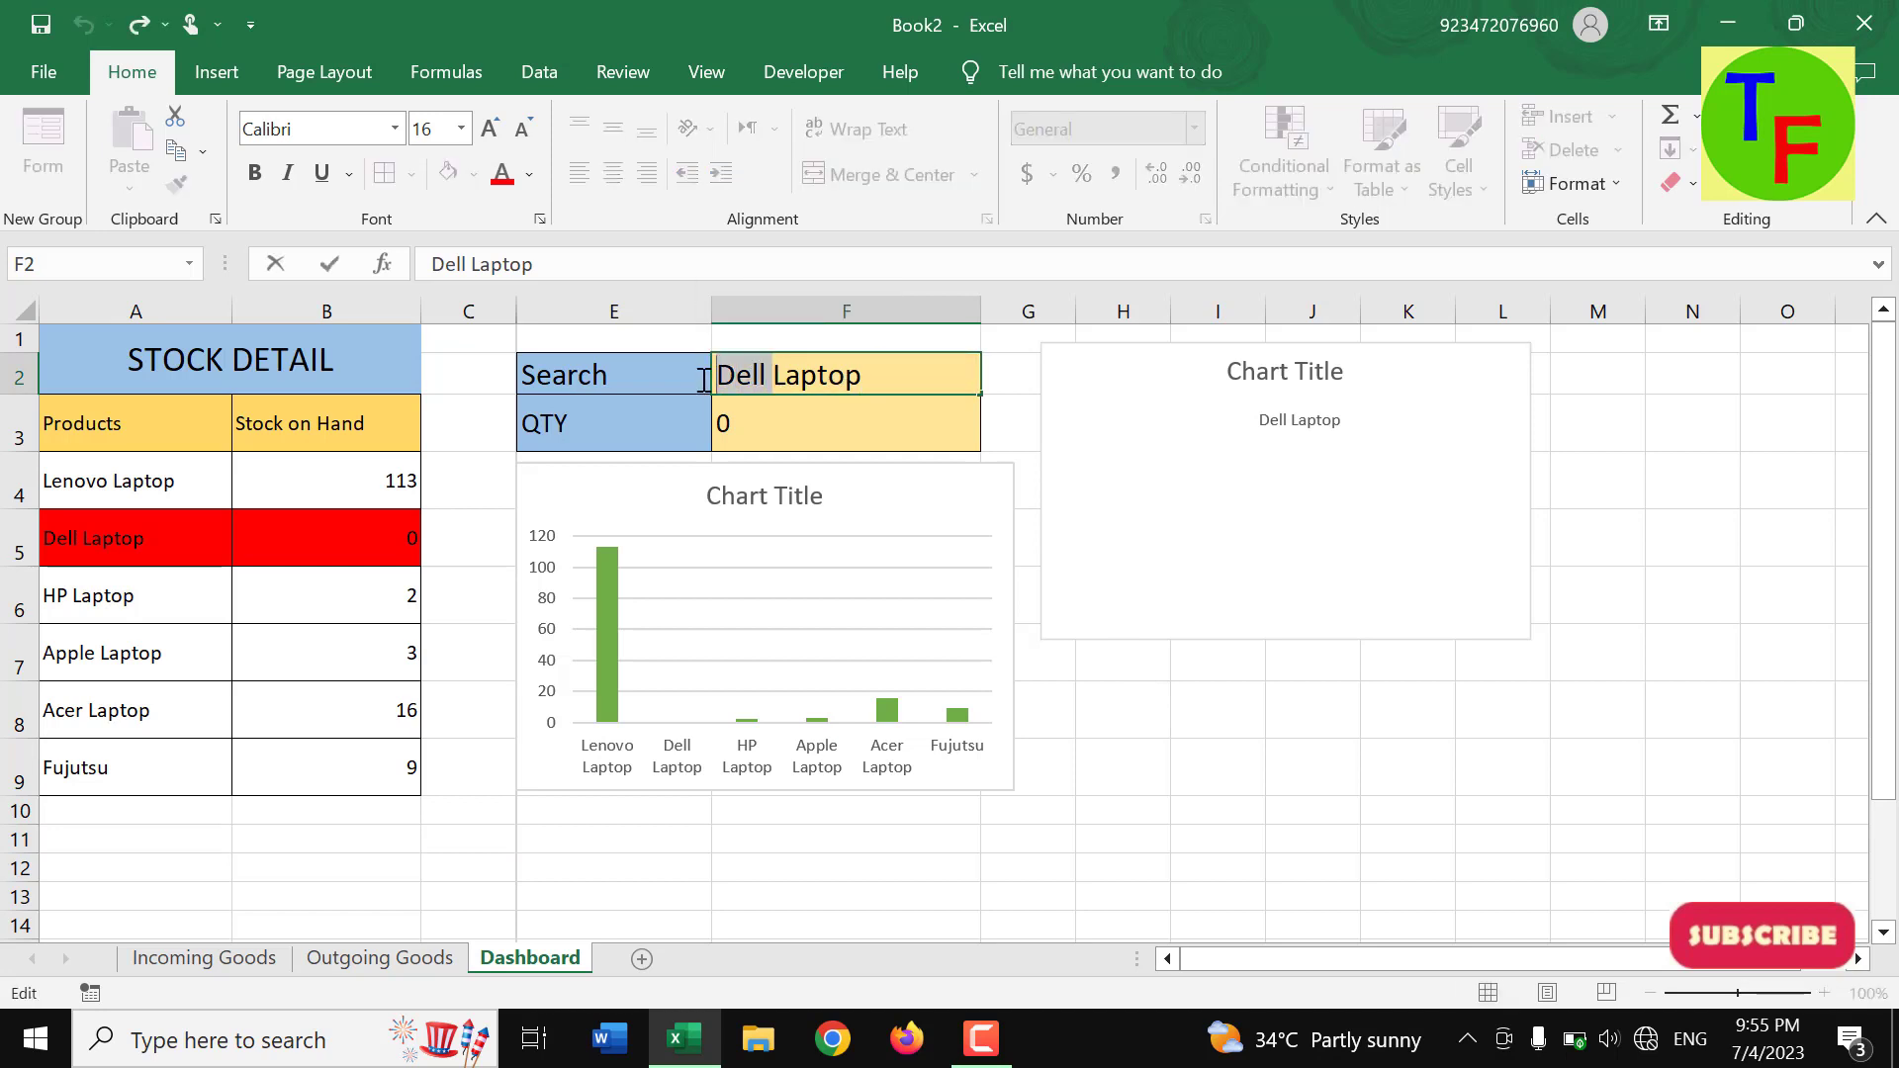
text(Hp)
key(Return)
key(Up)
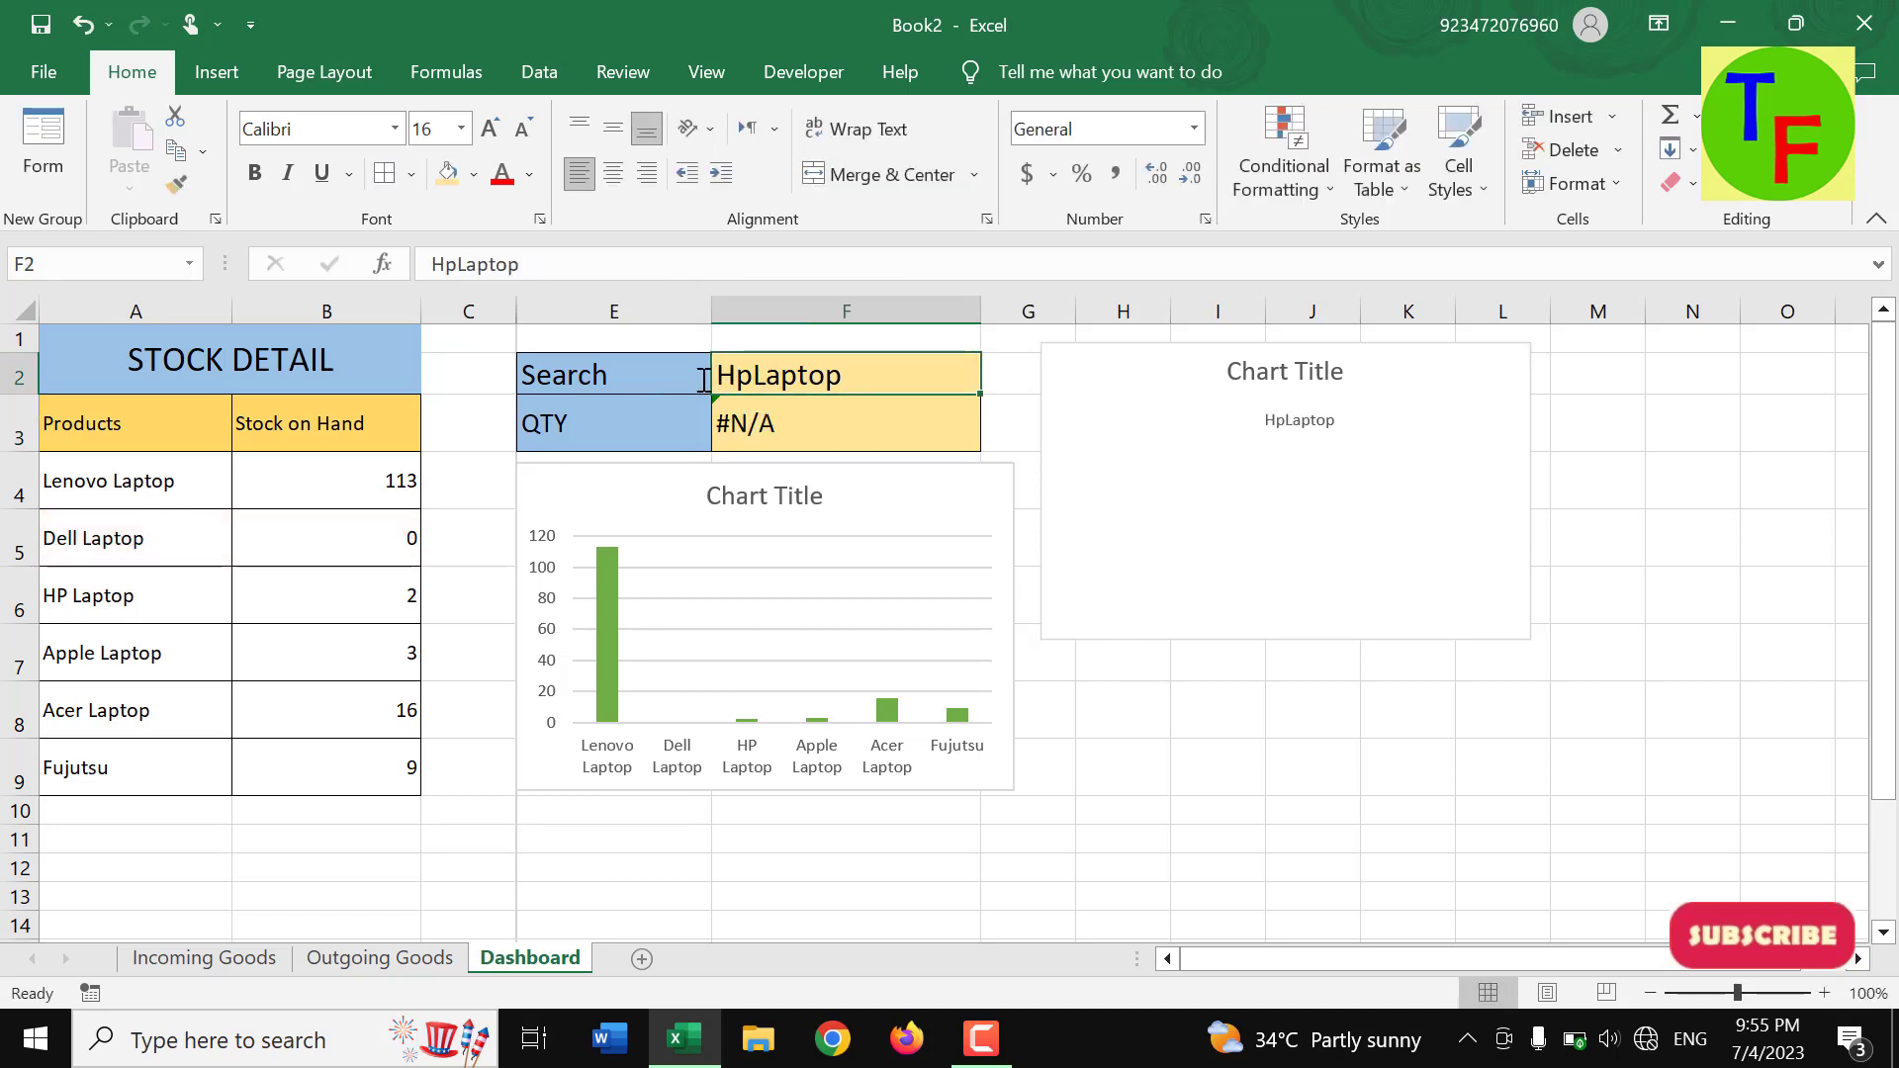
key(F2)
key(Left)
key(Left)
key(Left)
key(Left)
key(Left)
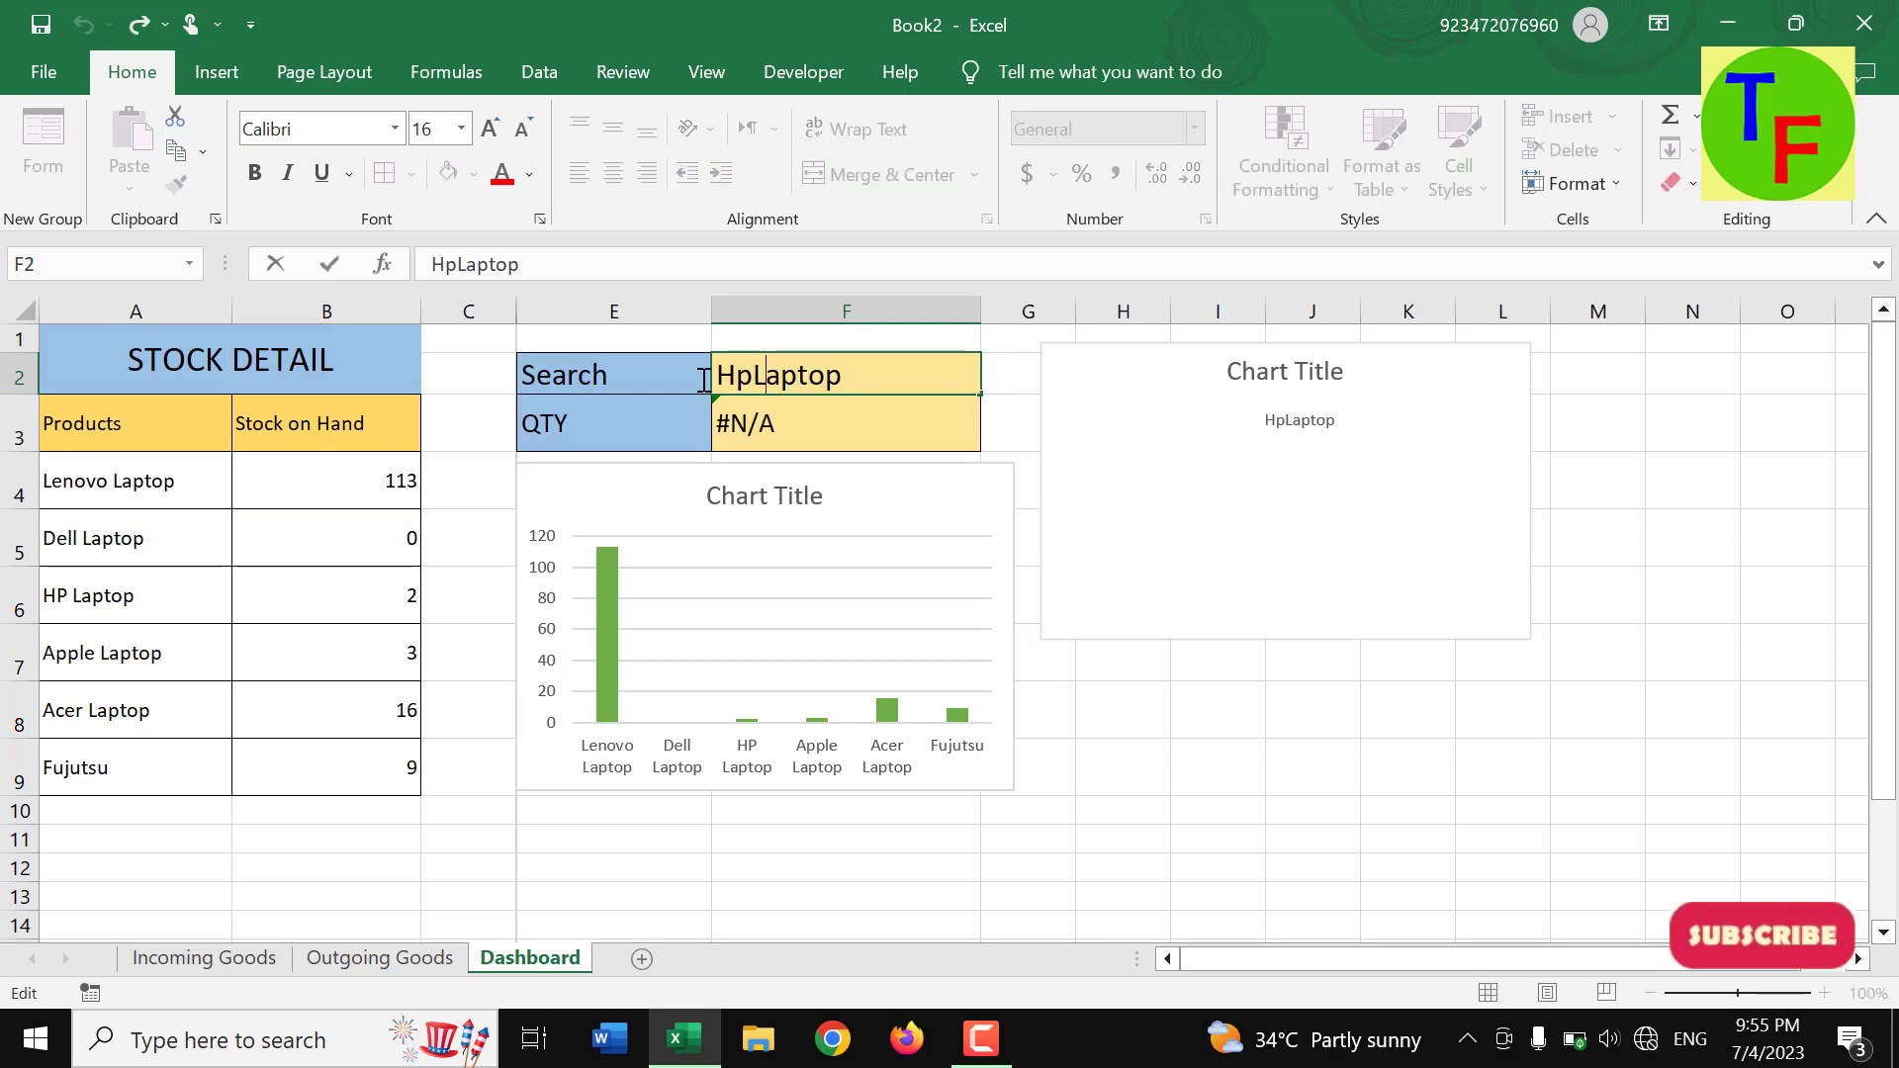
key(Left)
key(Return)
key(Up)
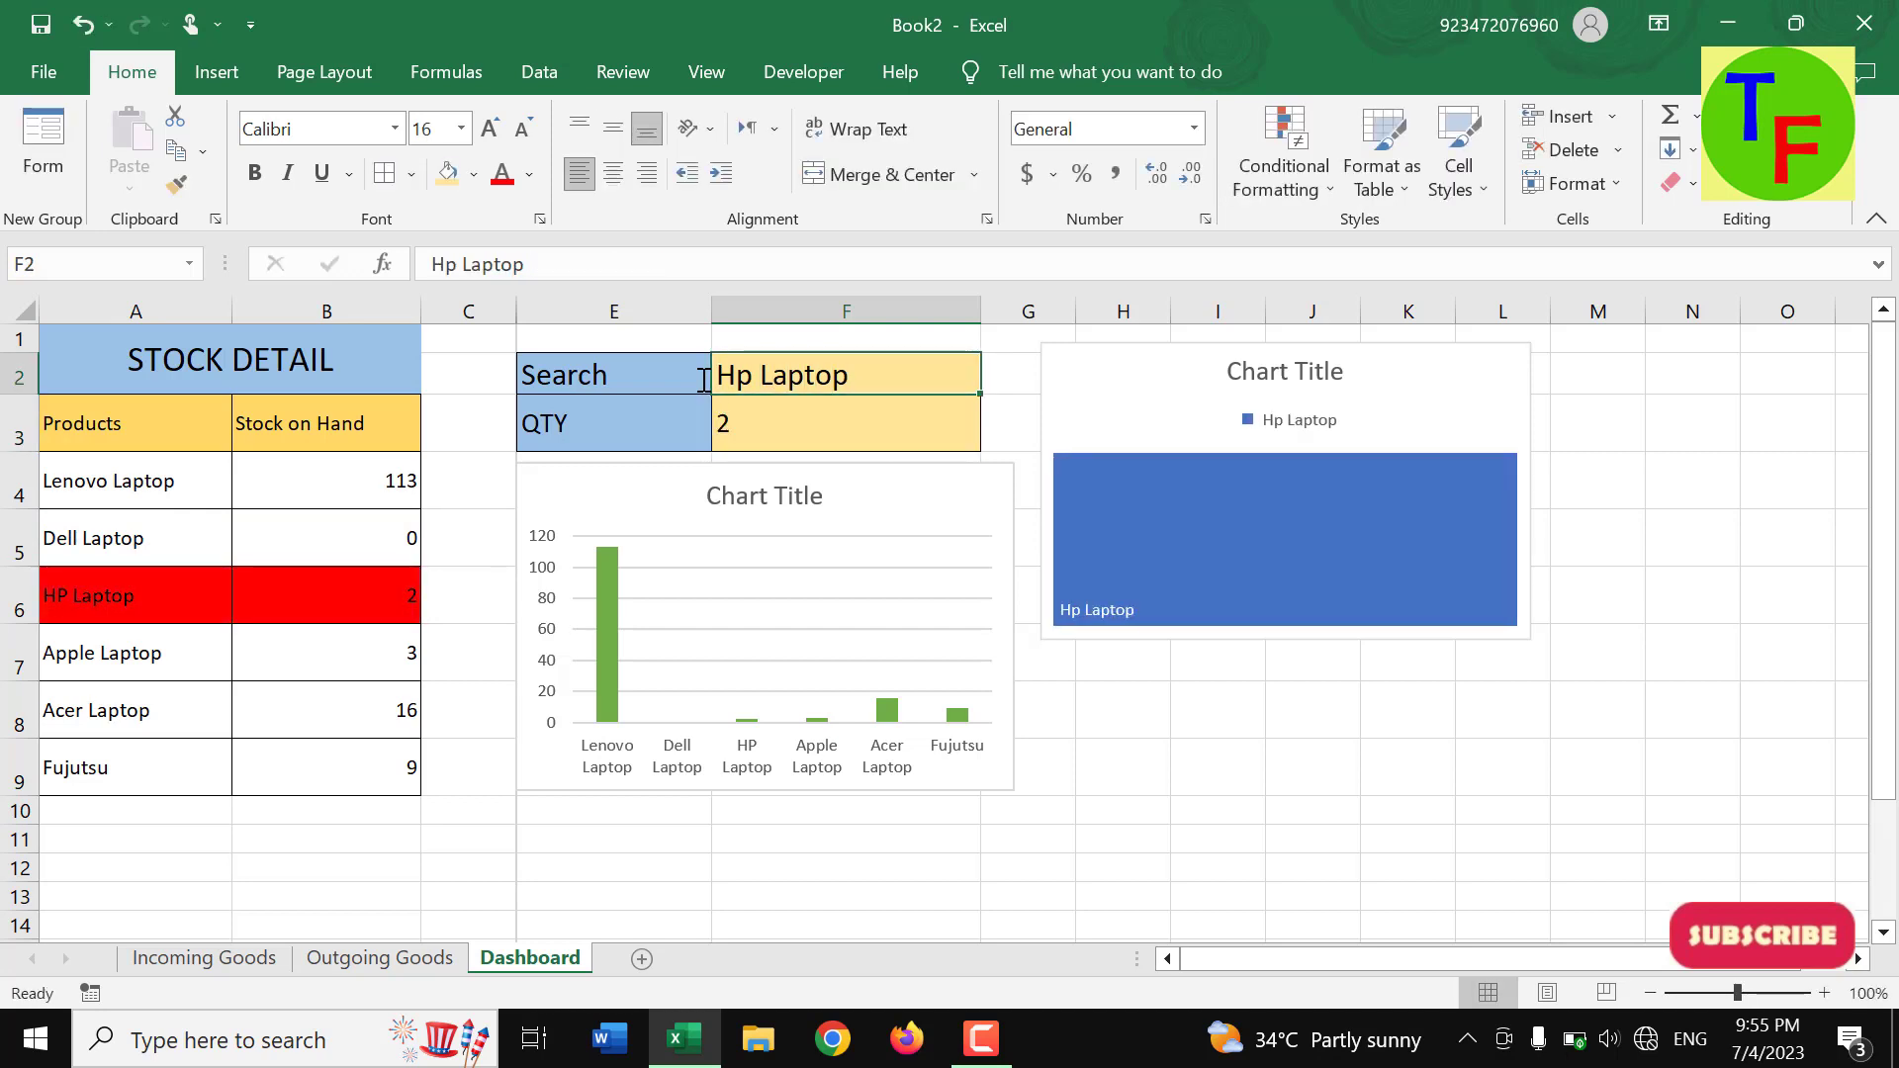